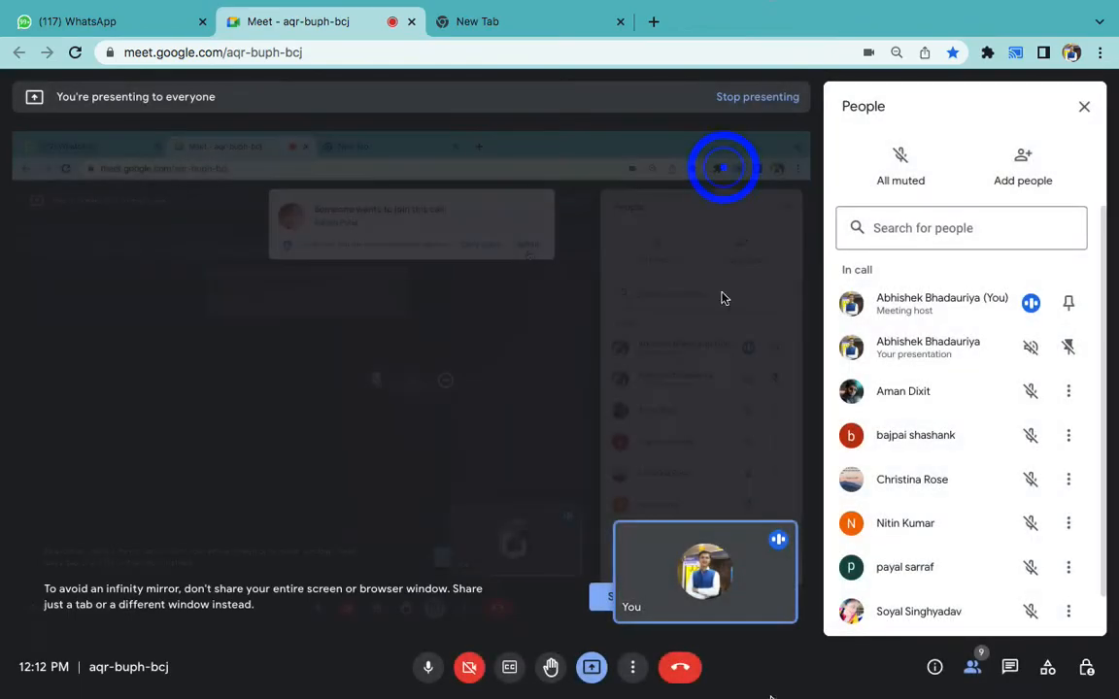
- Bring the Word notes listing Domain and Hosting into view during the Meet presentation
left_click(756, 662)
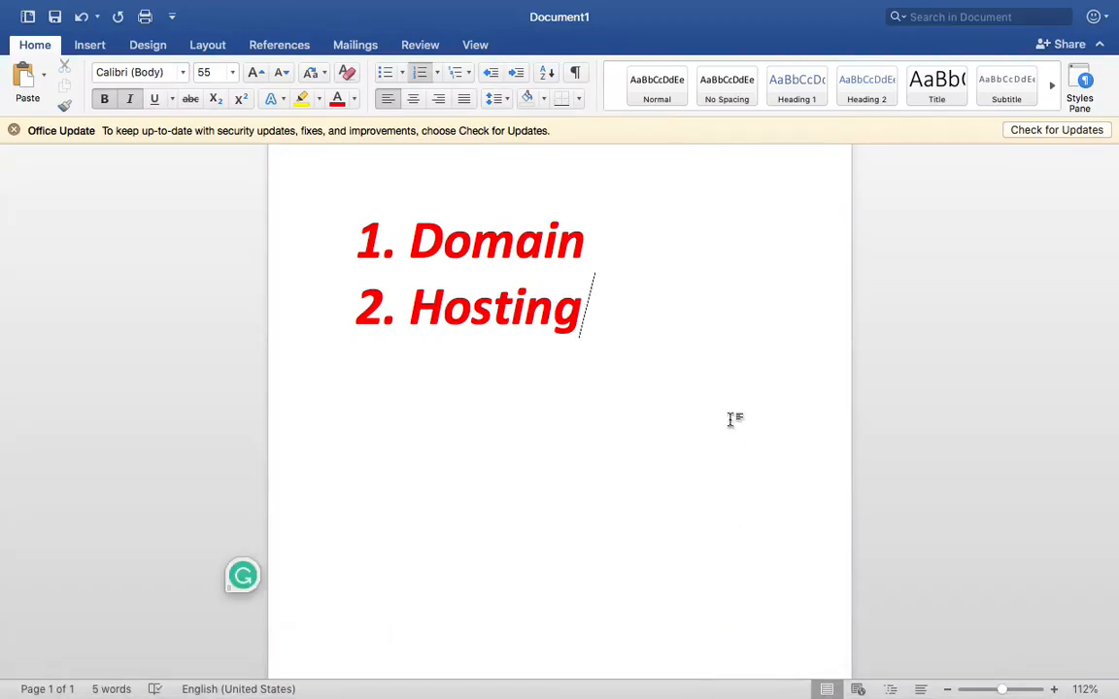
- Add 'Connect' and 'Wordpress Install' as the third and fourth list items
key("Return")
type("Connect")
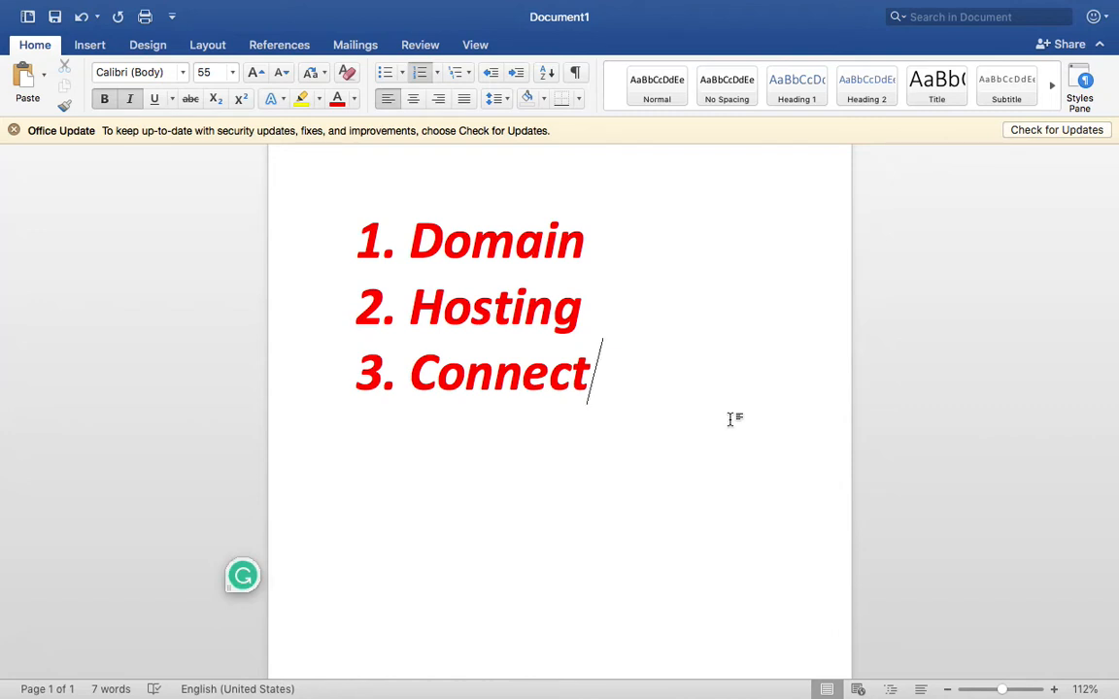
triple_click(547, 371)
left_click(664, 375)
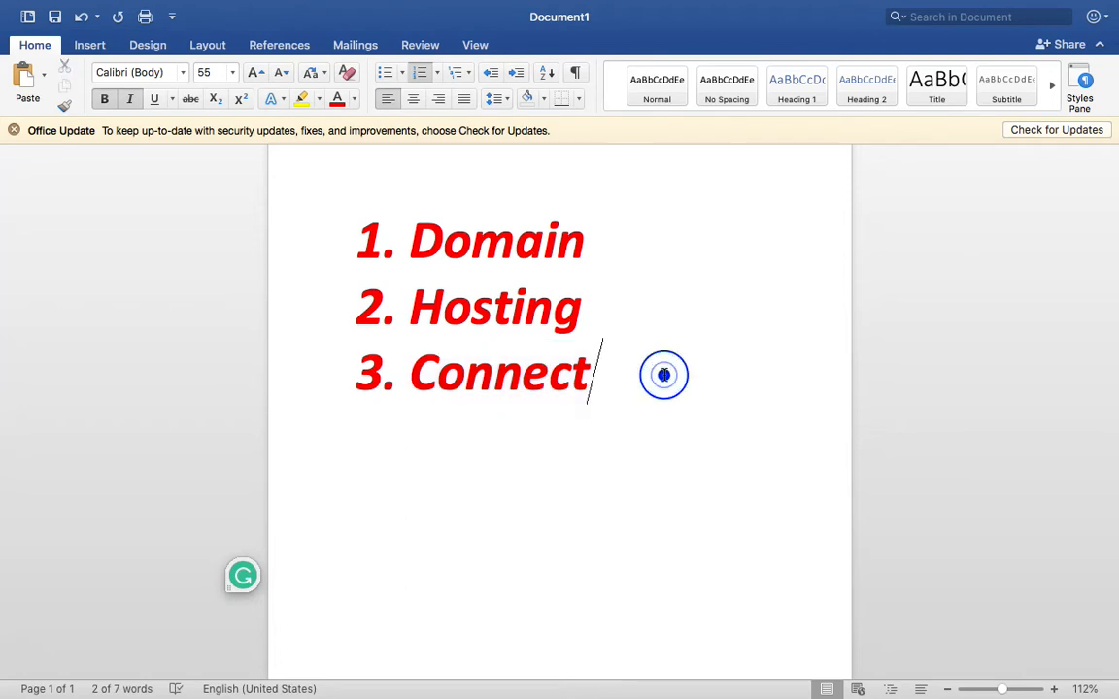
left_click_drag(665, 374, 426, 236)
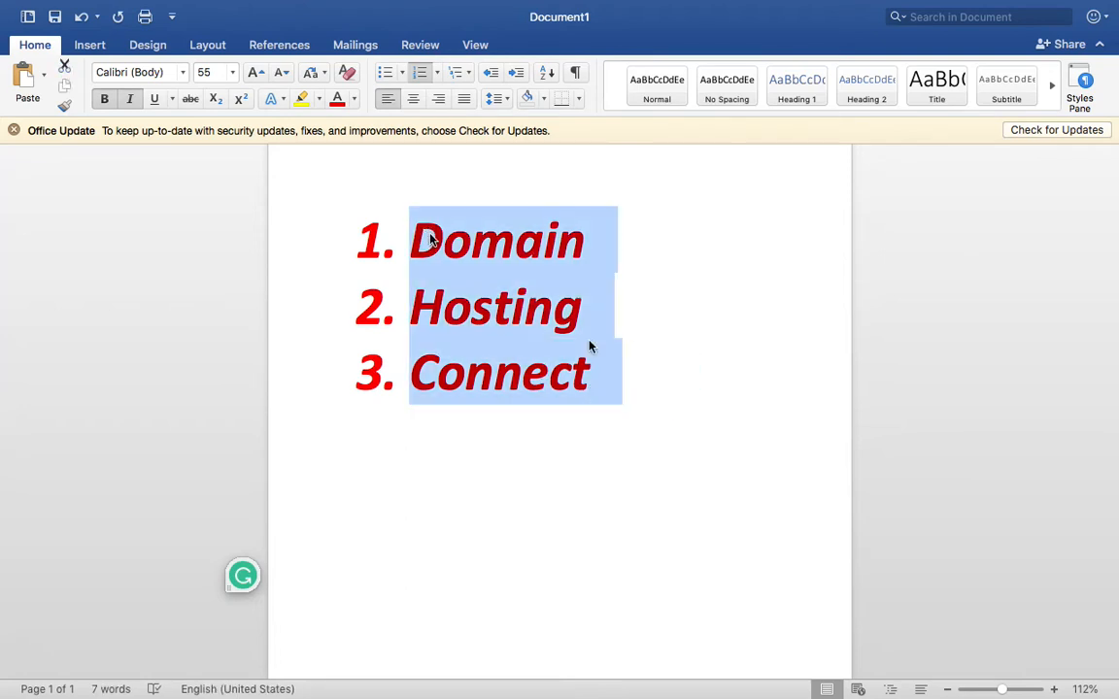
left_click(633, 368)
key("Return")
type("Wodpre")
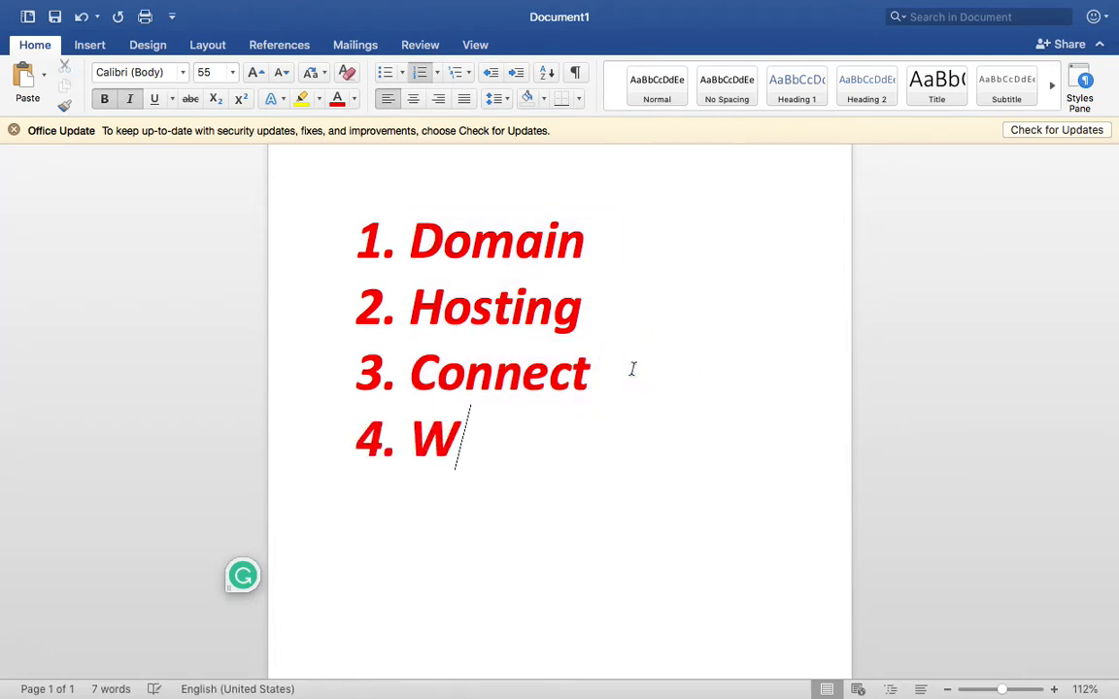
key("BackSpace")
key("BackSpace")
key("BackSpace")
key("BackSpace")
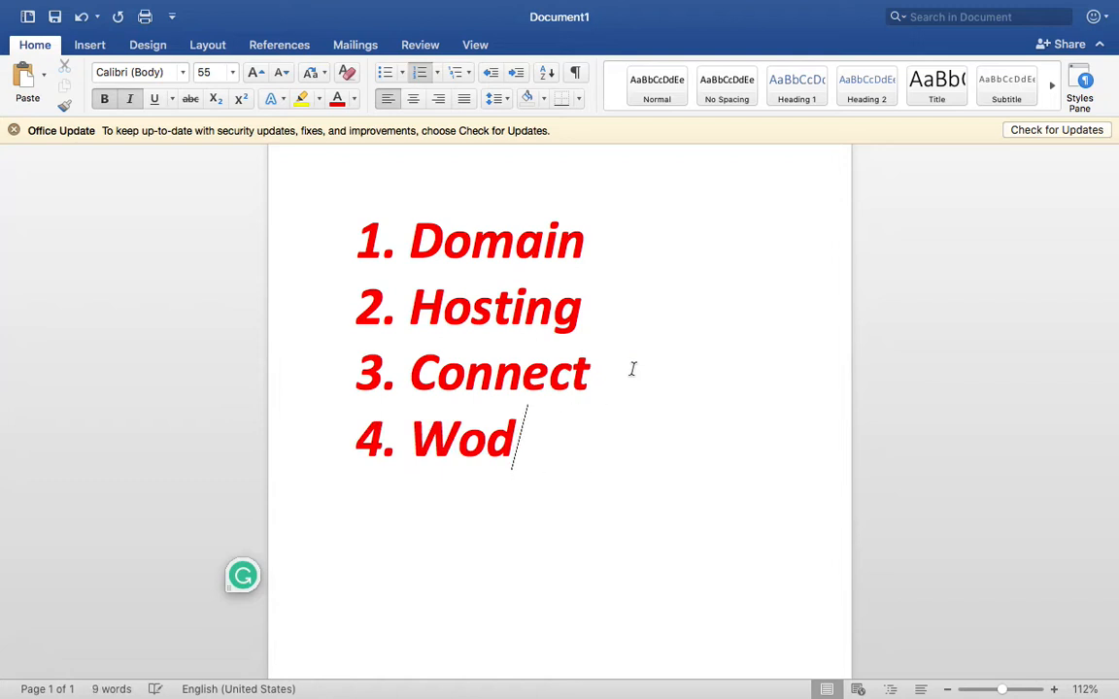
type("rdpress ")
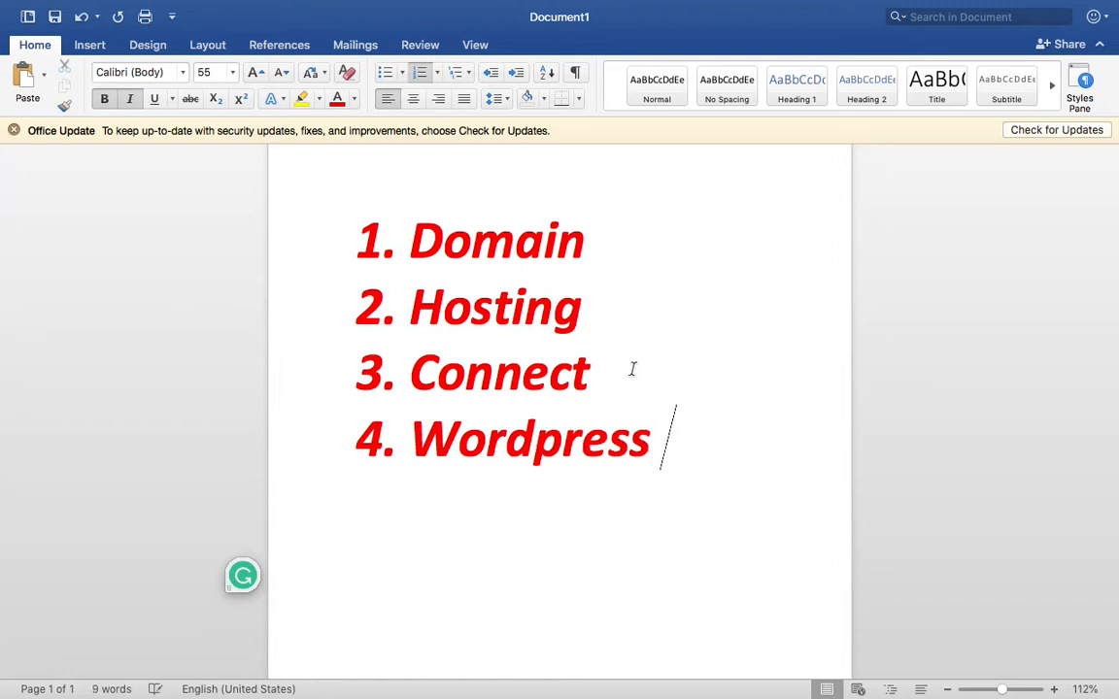
type("Install")
- Format the whole four-item list at size 33, not bold, in black
left_click_drag(587, 497, 407, 208)
left_click(206, 71)
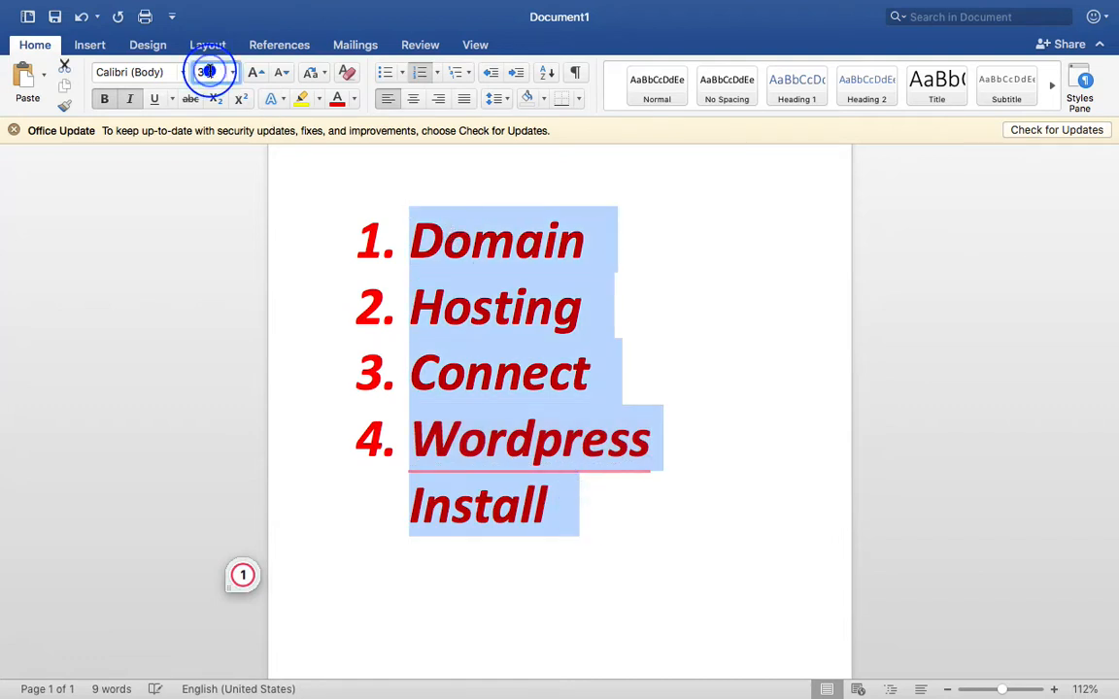
type("33")
key("Return")
left_click_drag(700, 367, 427, 221)
key("super+b")
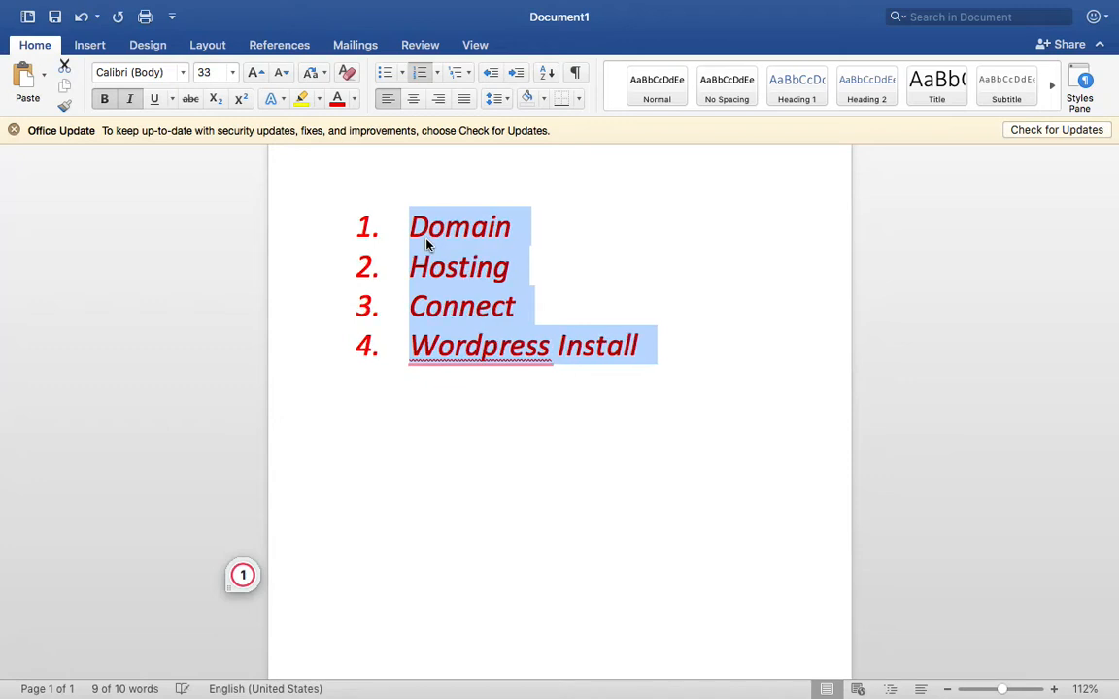
left_click(353, 98)
left_click(353, 175)
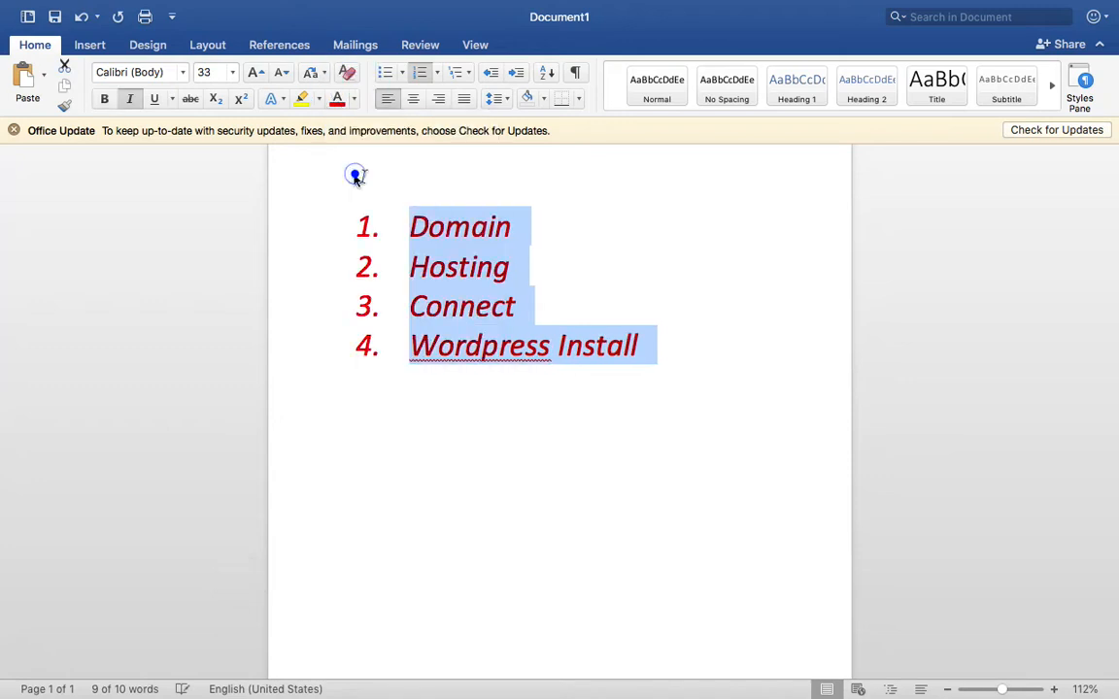
left_click(677, 377)
scroll(677, 376, "up", 9)
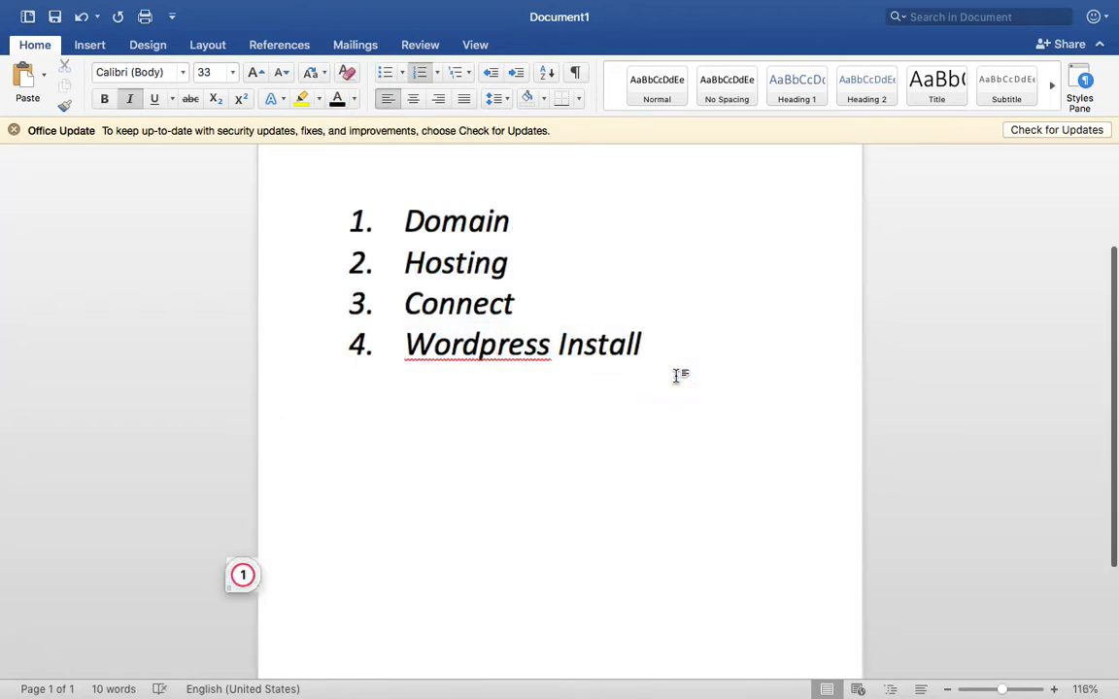
scroll(677, 377, "up", 4)
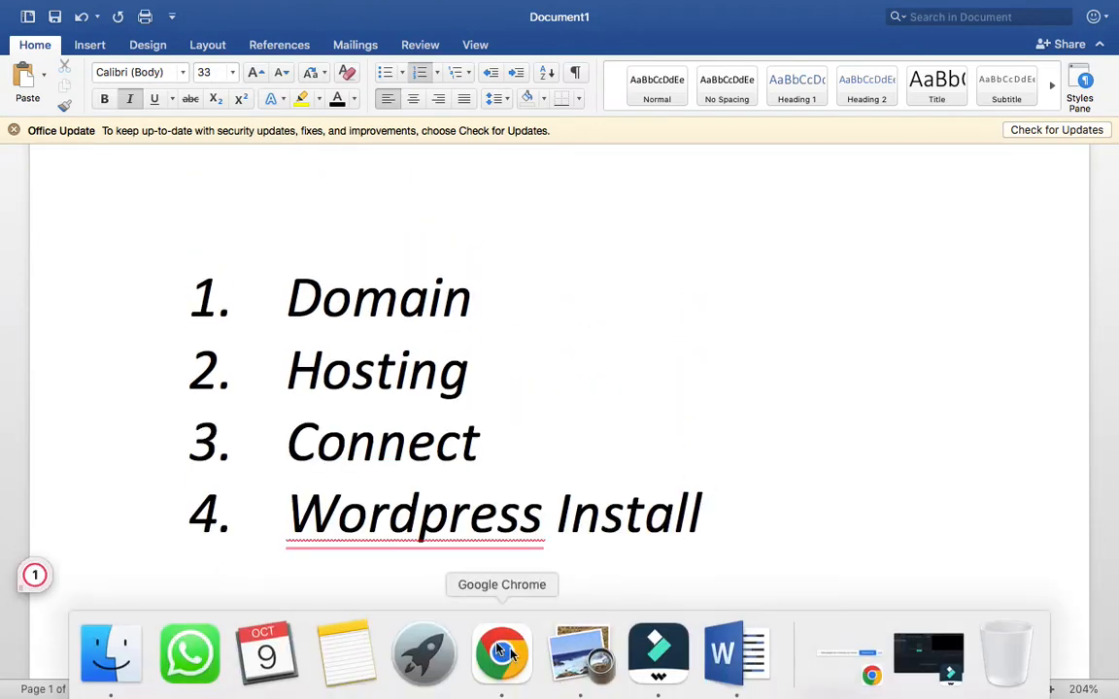
- Admit everyone waiting to join the Google Meet call
left_click(499, 654)
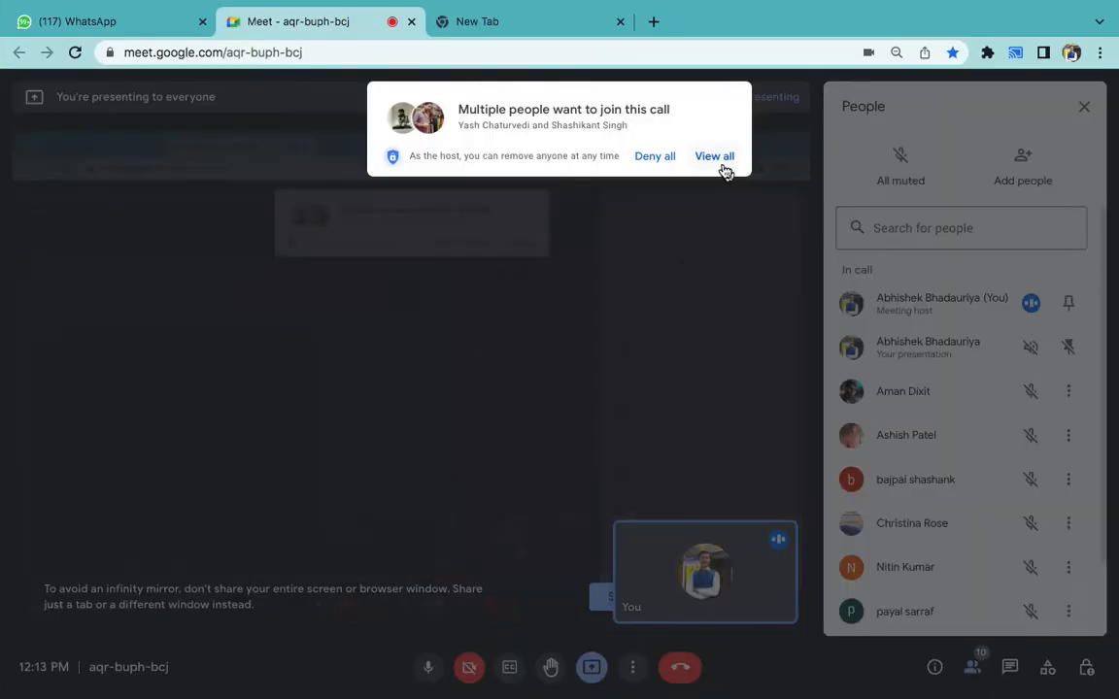
left_click(727, 157)
left_click(723, 271)
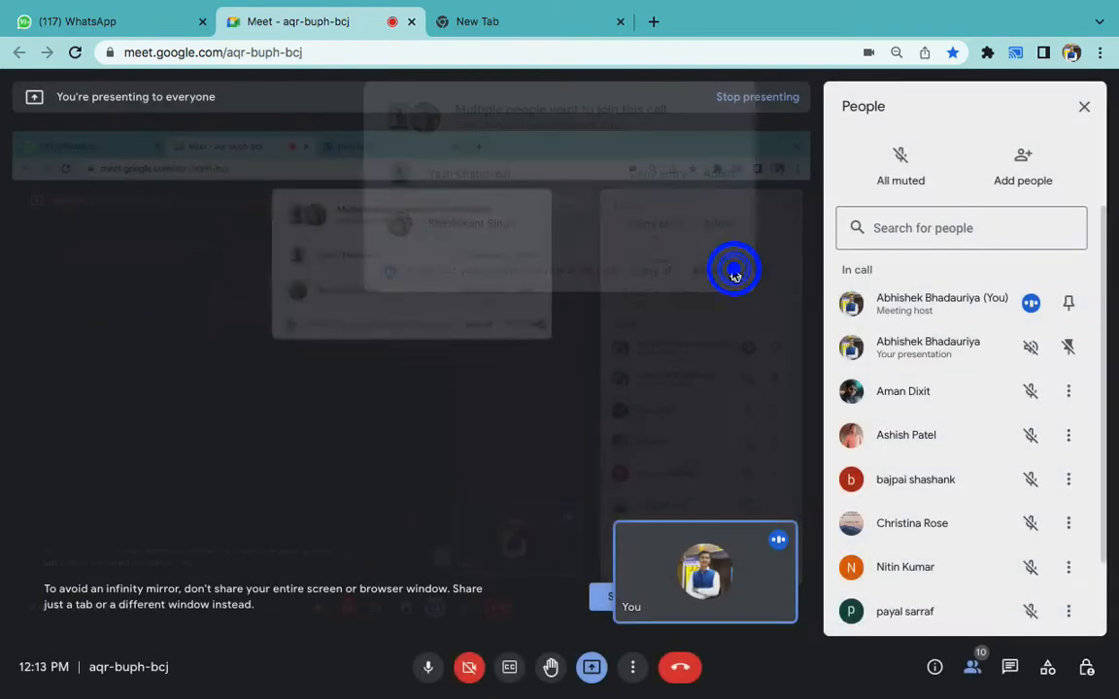
- Briefly revisit the Word notes, then go to Chrome's empty new tab address bar
key("super+Tab")
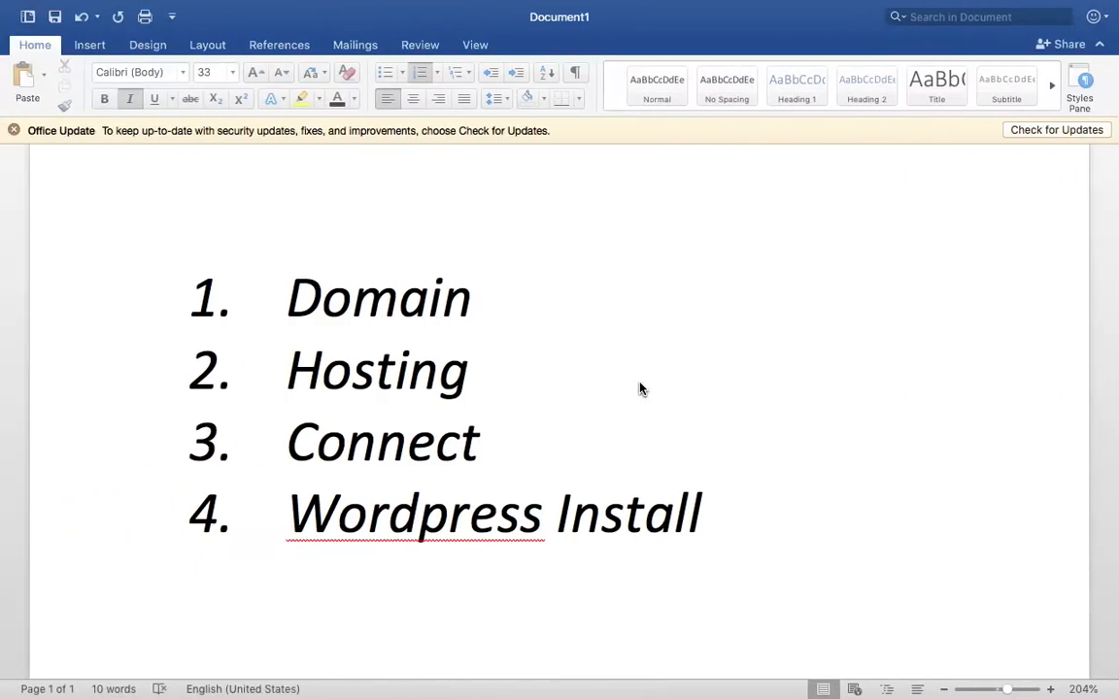
double_click(387, 321)
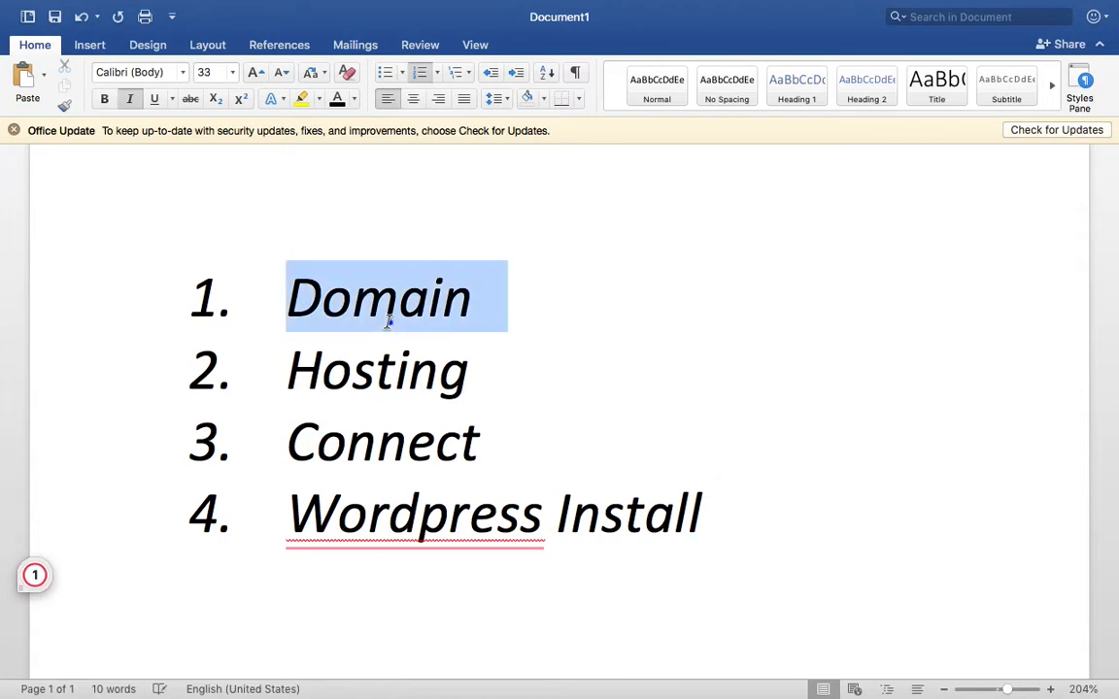
key("super+Tab")
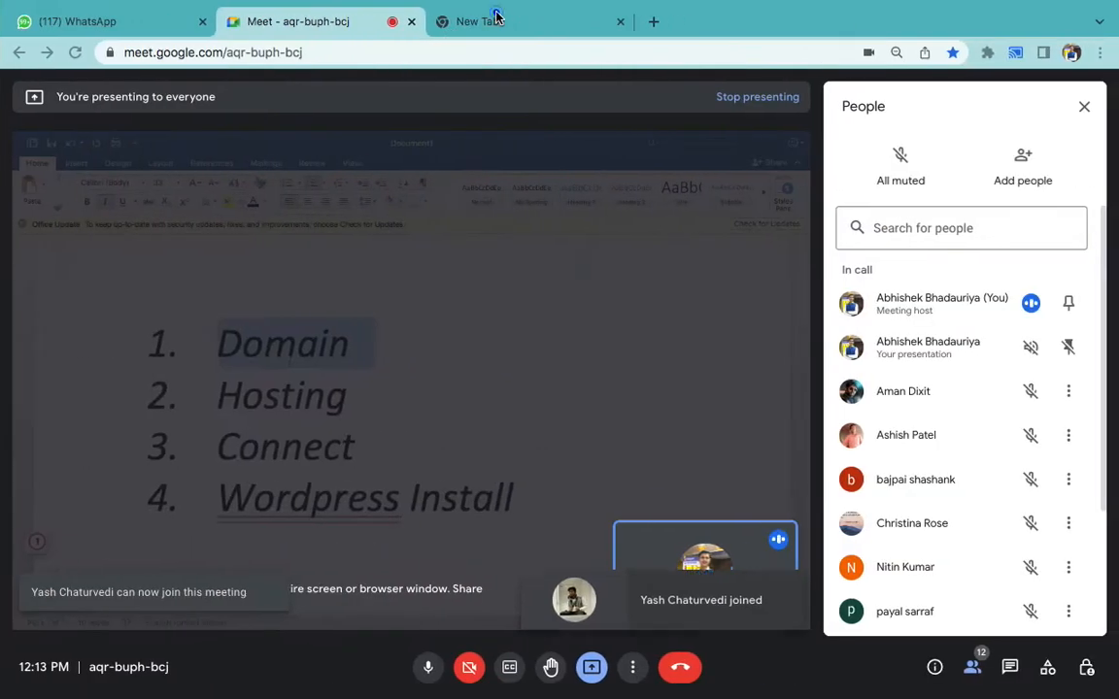
left_click(492, 19)
left_click(461, 53)
- Search Google for 'bigrock' and open the bigrock.in website from the results
type("bigrock")
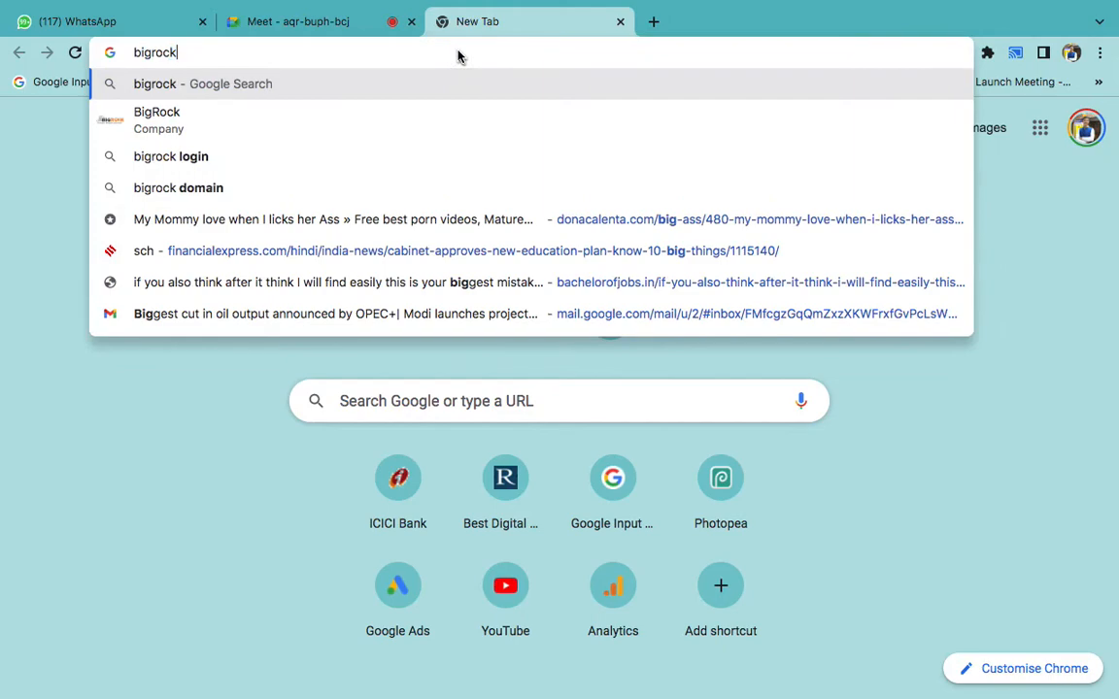
key("Return")
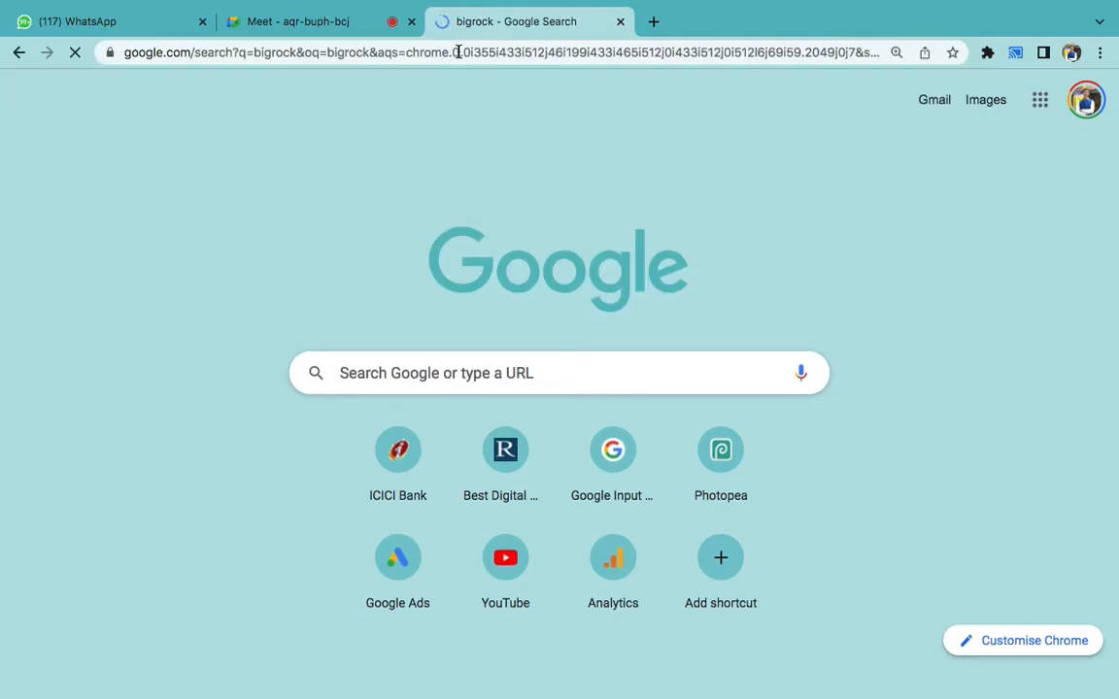
scroll(162, 392, "down", 5)
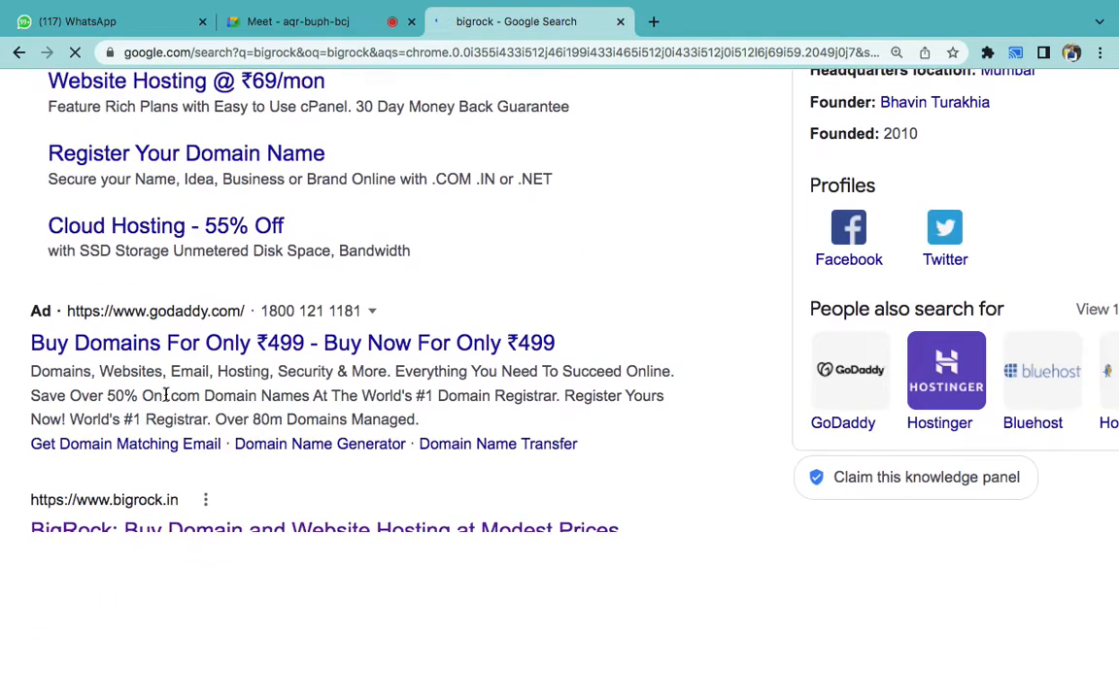
left_click(151, 541)
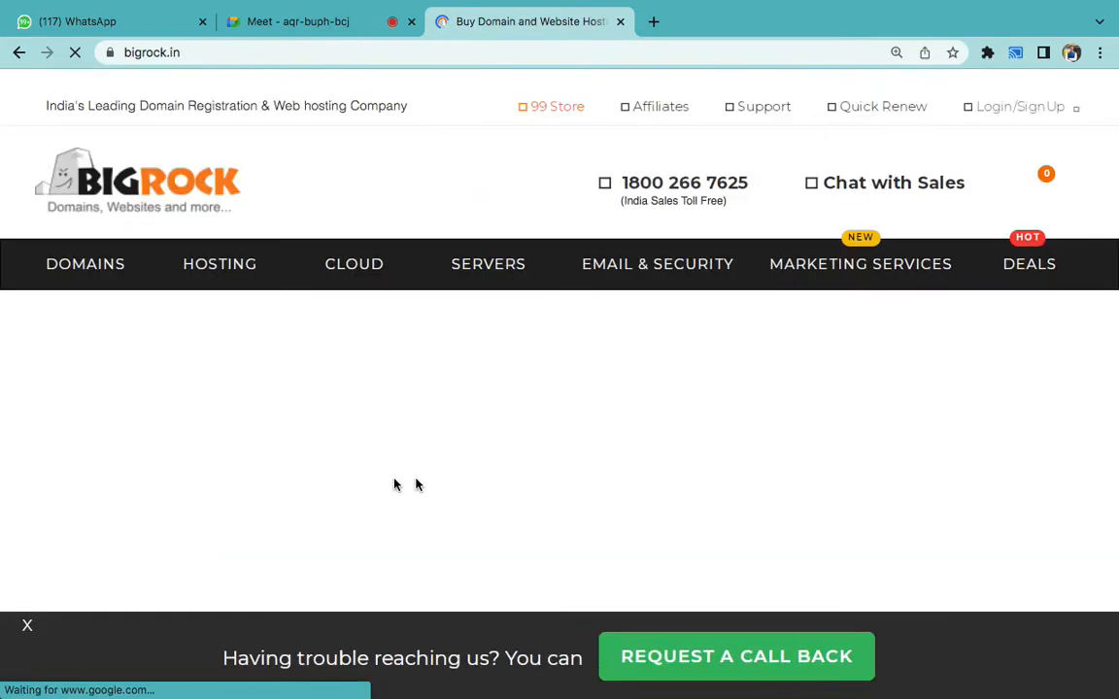
- Enter 'kanpurfashion.in' in BigRock's domain search, then return to the Meet tab
scroll(505, 475, "down", 2)
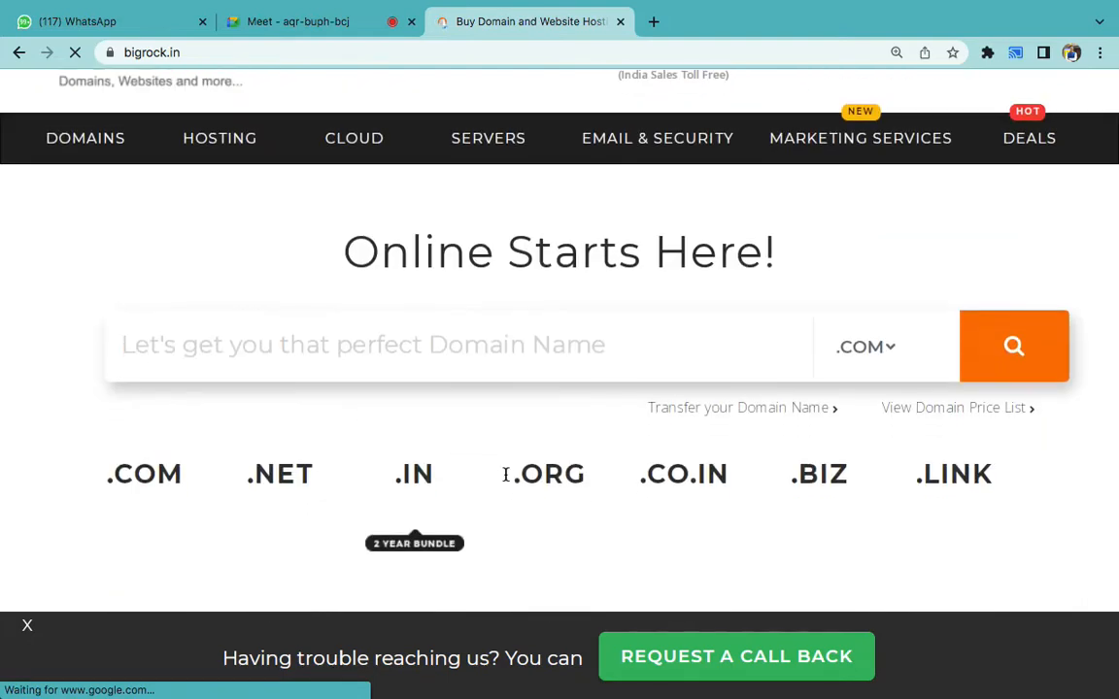
scroll(505, 475, "down", 1)
left_click(434, 279)
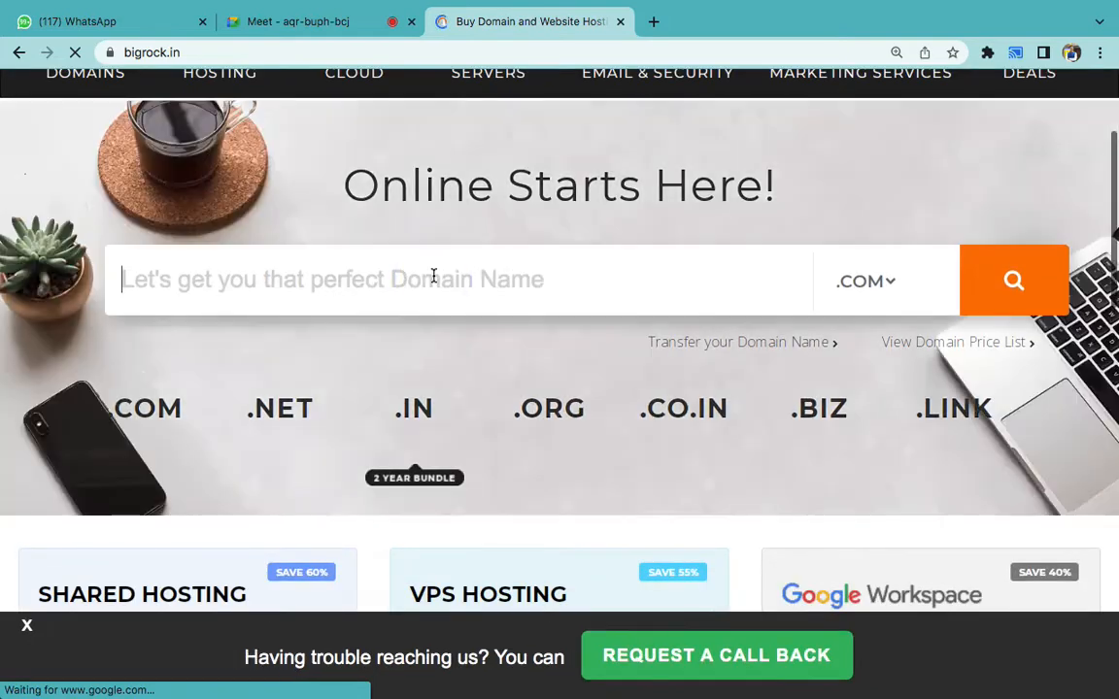
type("kan")
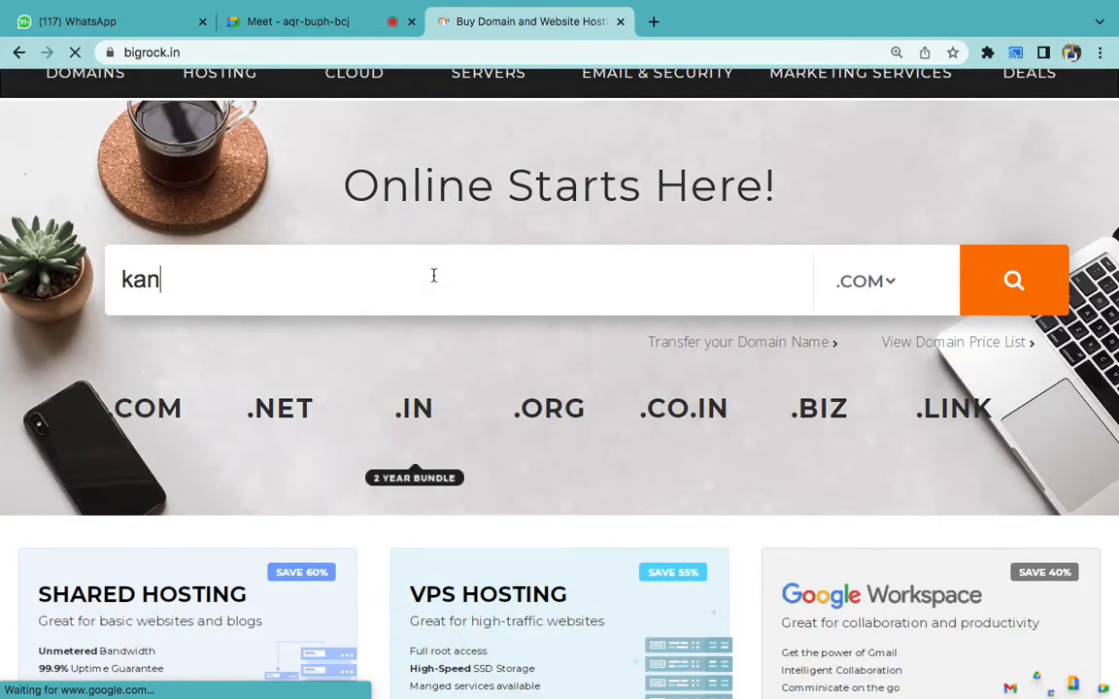
type("purfashion.in")
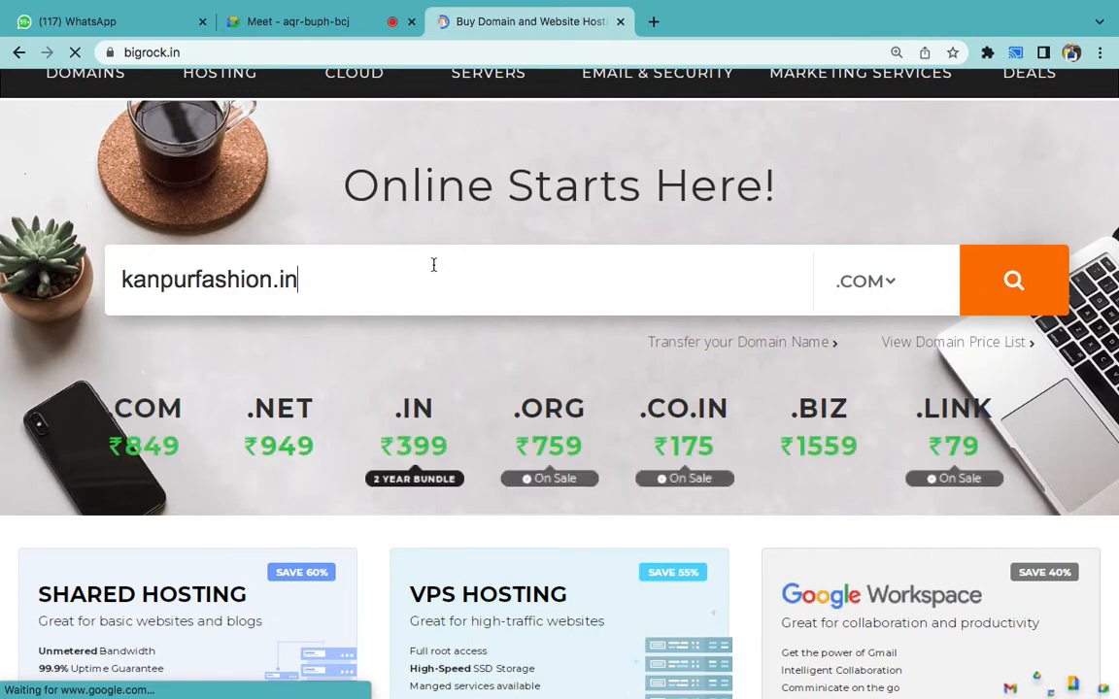
left_click(321, 20)
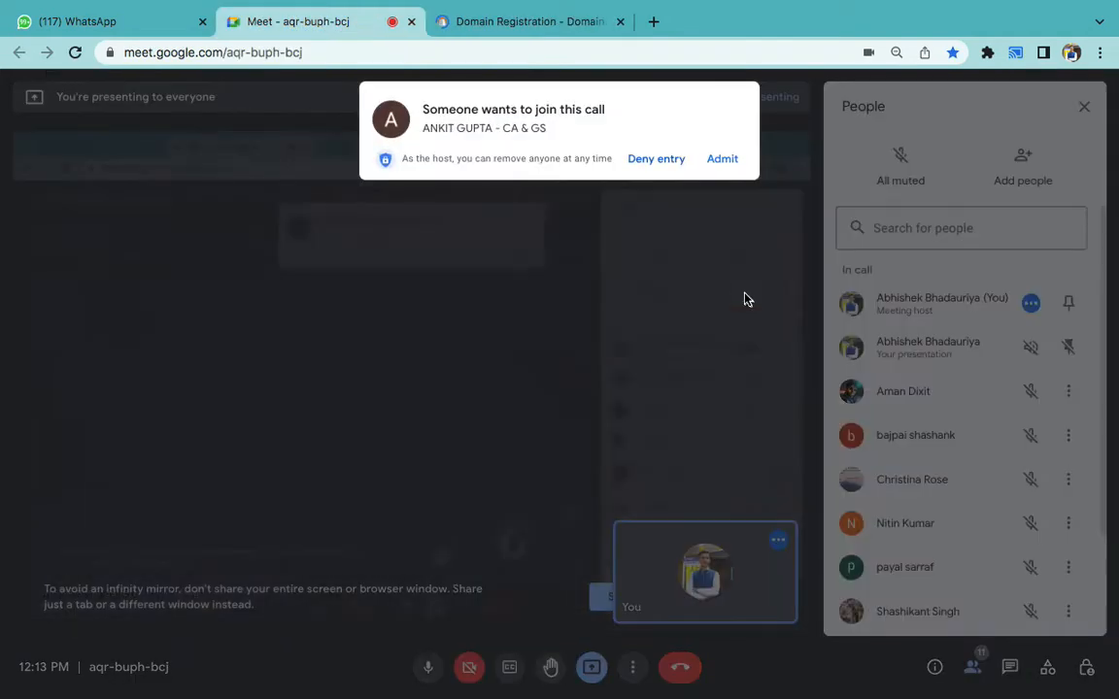
- Admit three joiners to the Meet call while checking BigRock's kanpurfashion.in results
left_click(715, 168)
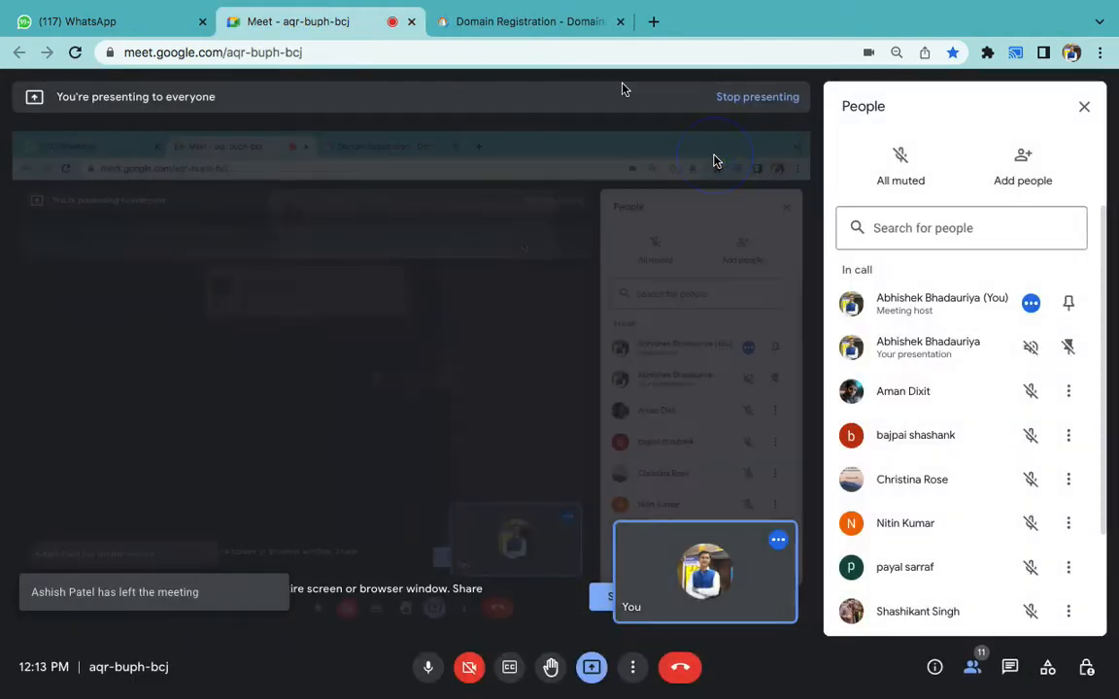
left_click(512, 27)
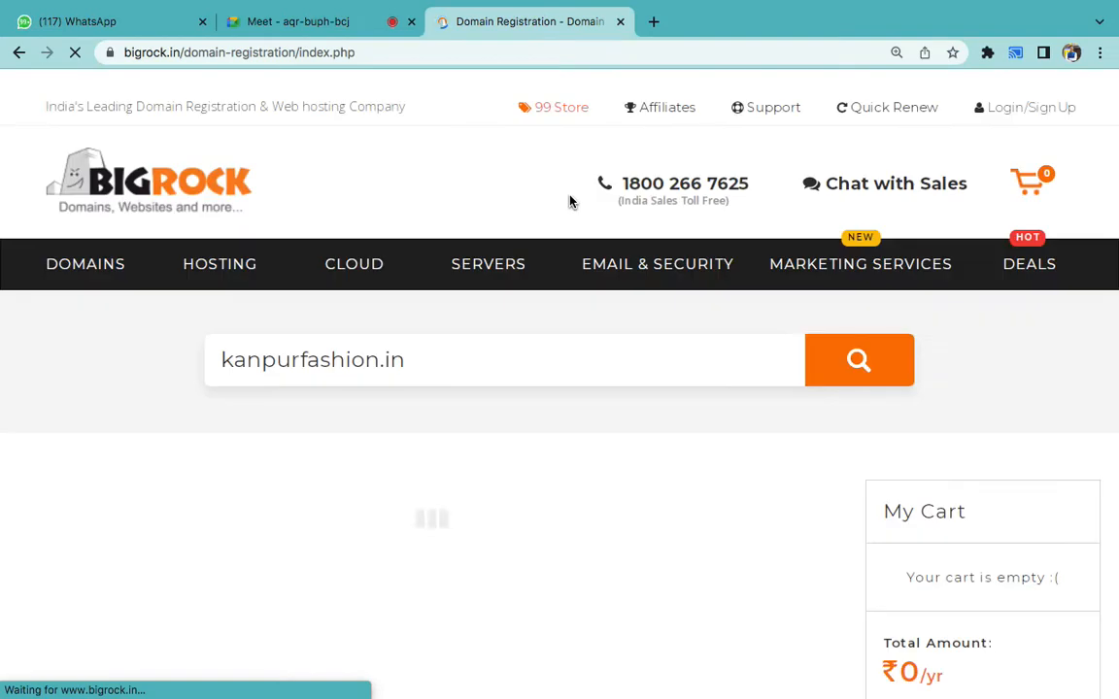
scroll(597, 373, "down", 1)
left_click(350, 13)
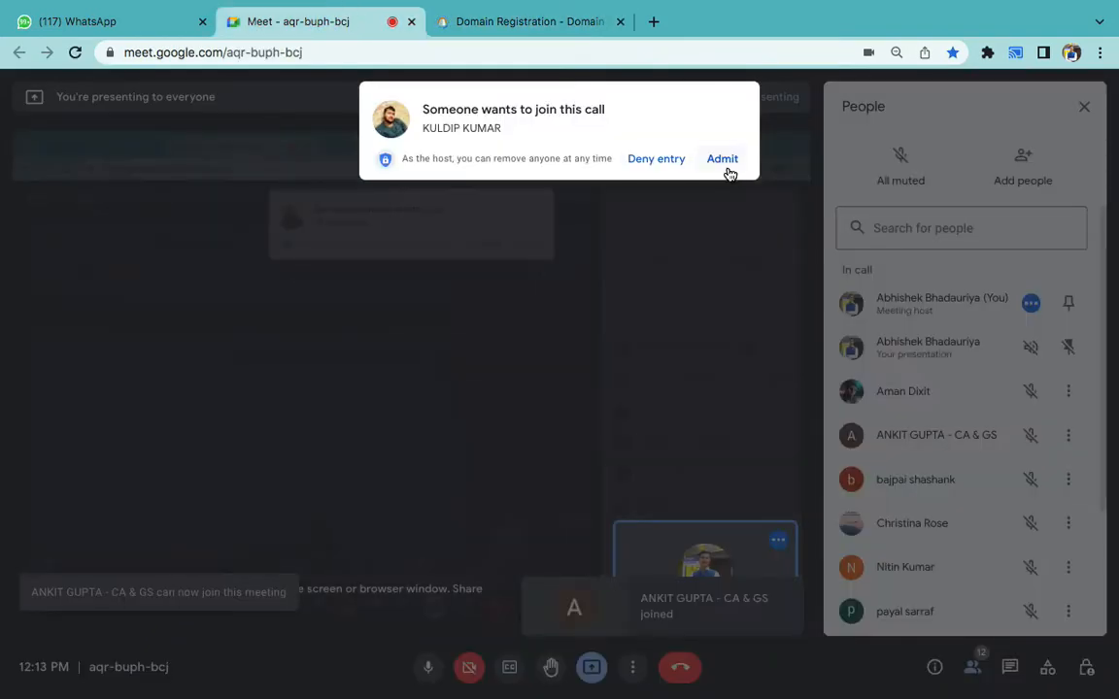
left_click(719, 161)
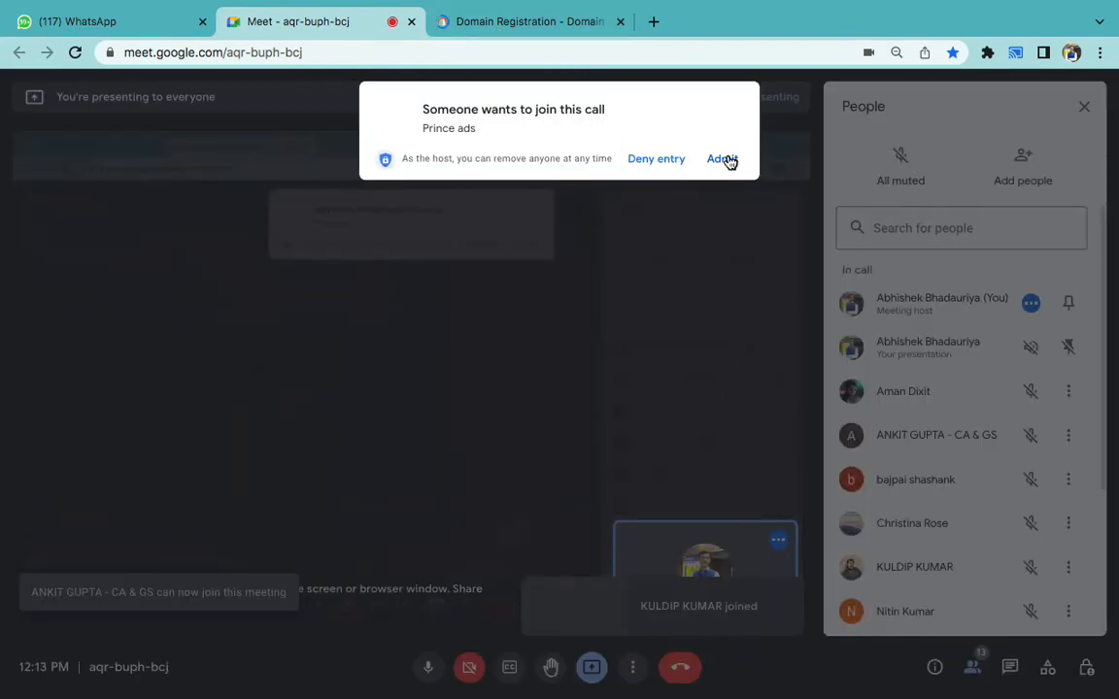
left_click(719, 159)
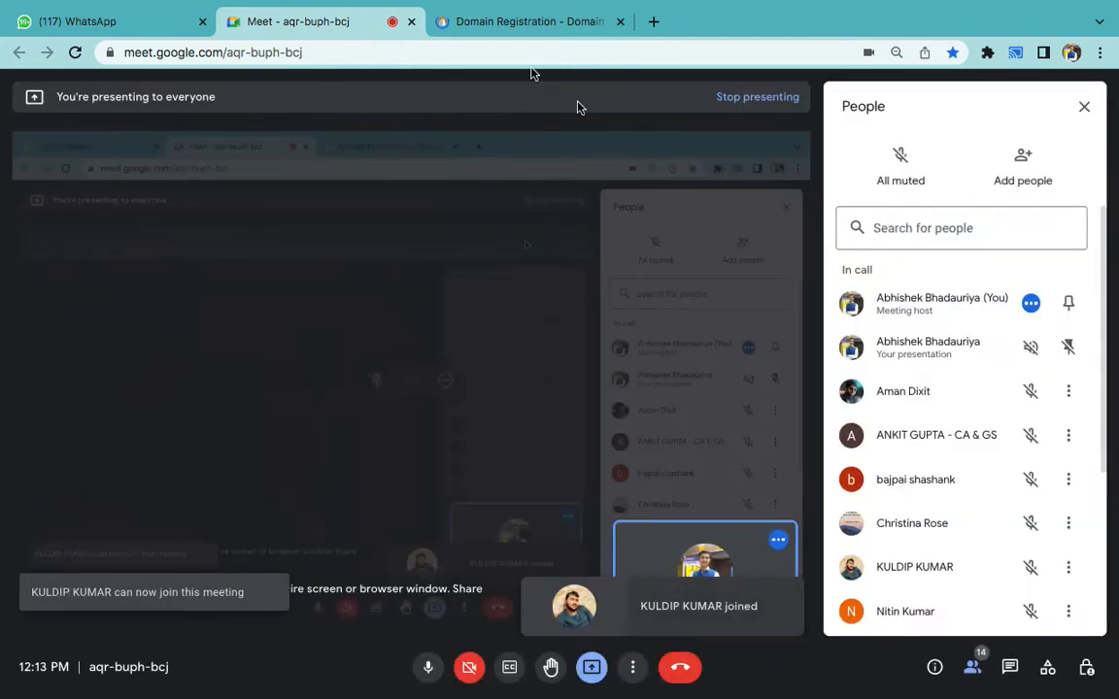
left_click(502, 25)
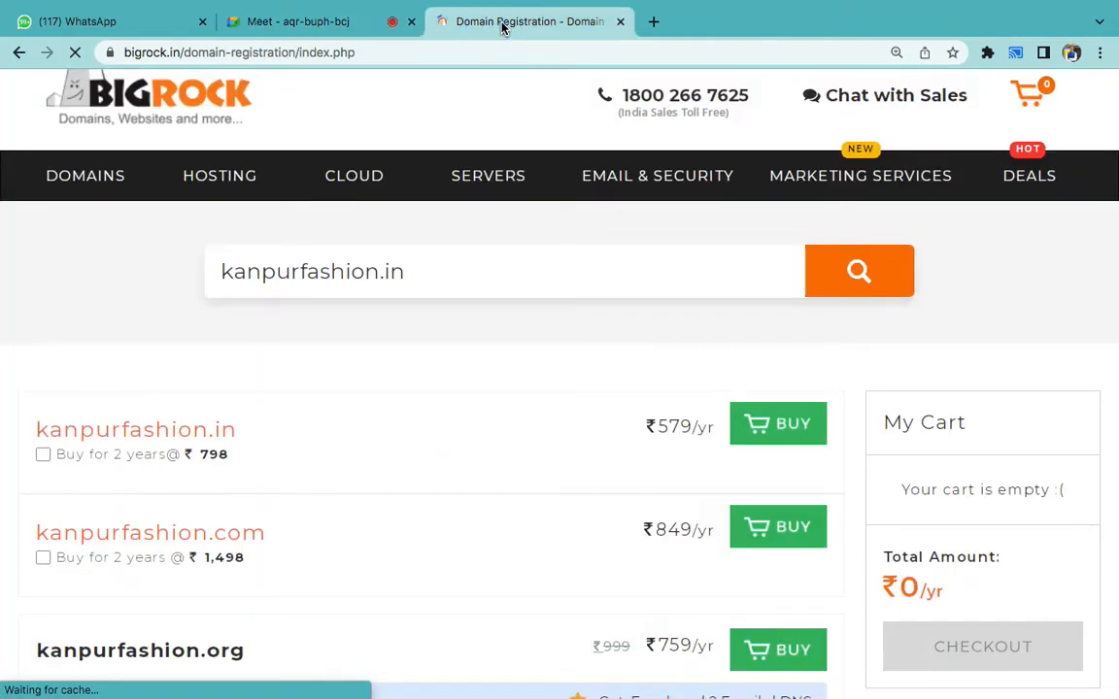
- Open the Day 2 WordPress title slide in Preview
mouse_move(730, 680)
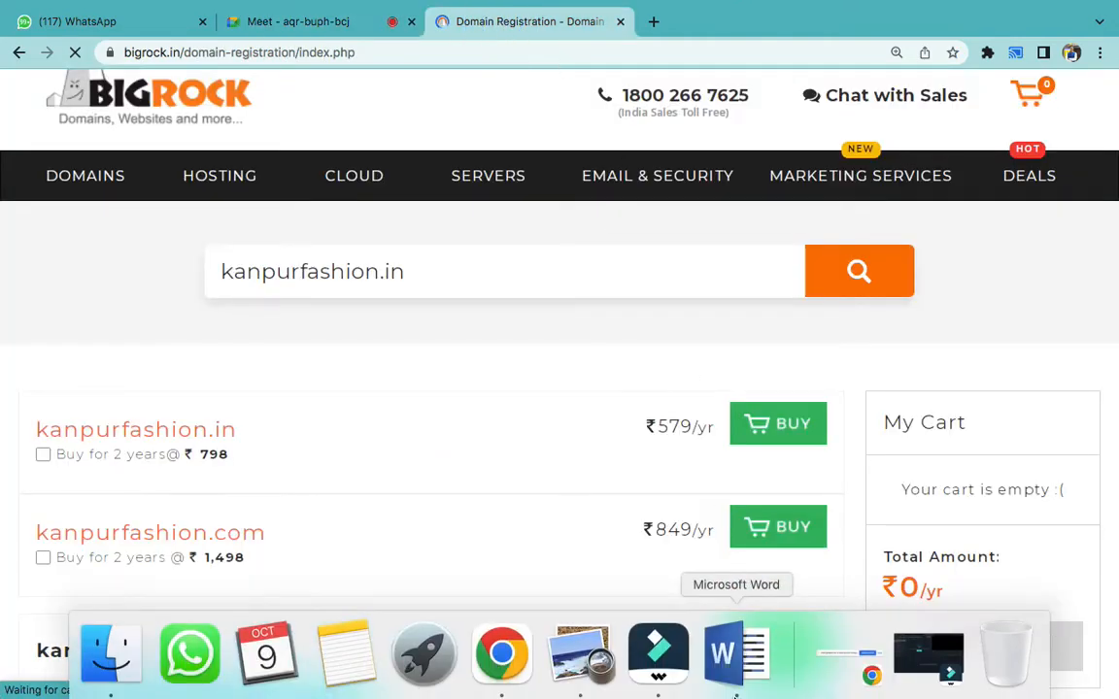
left_click(730, 680)
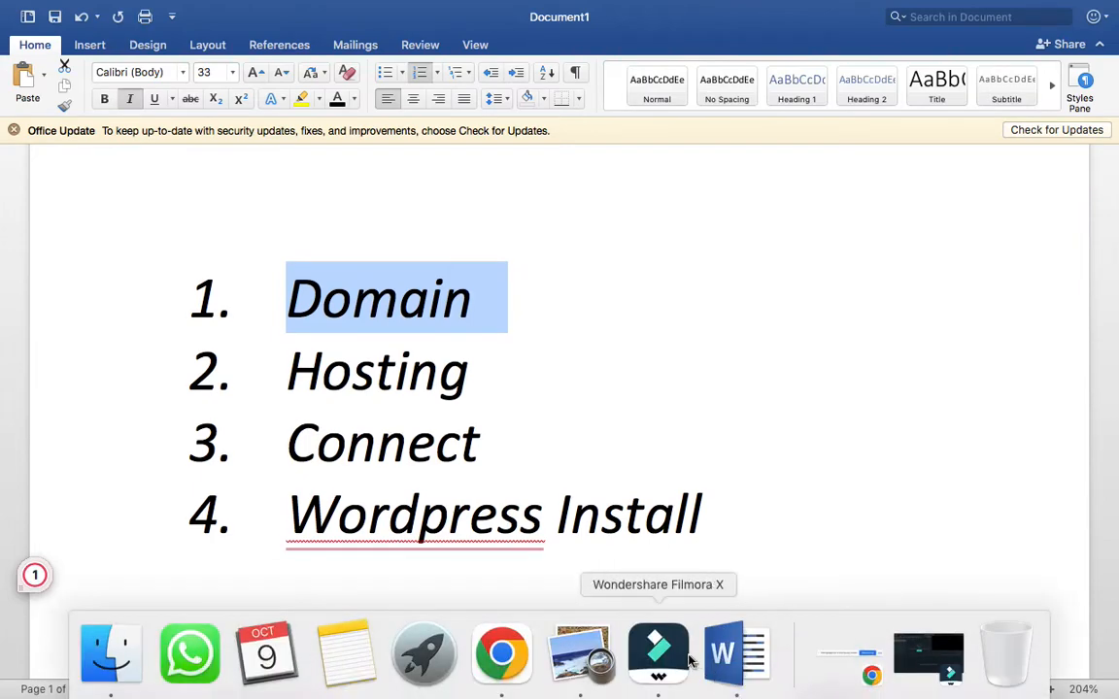
left_click(594, 652)
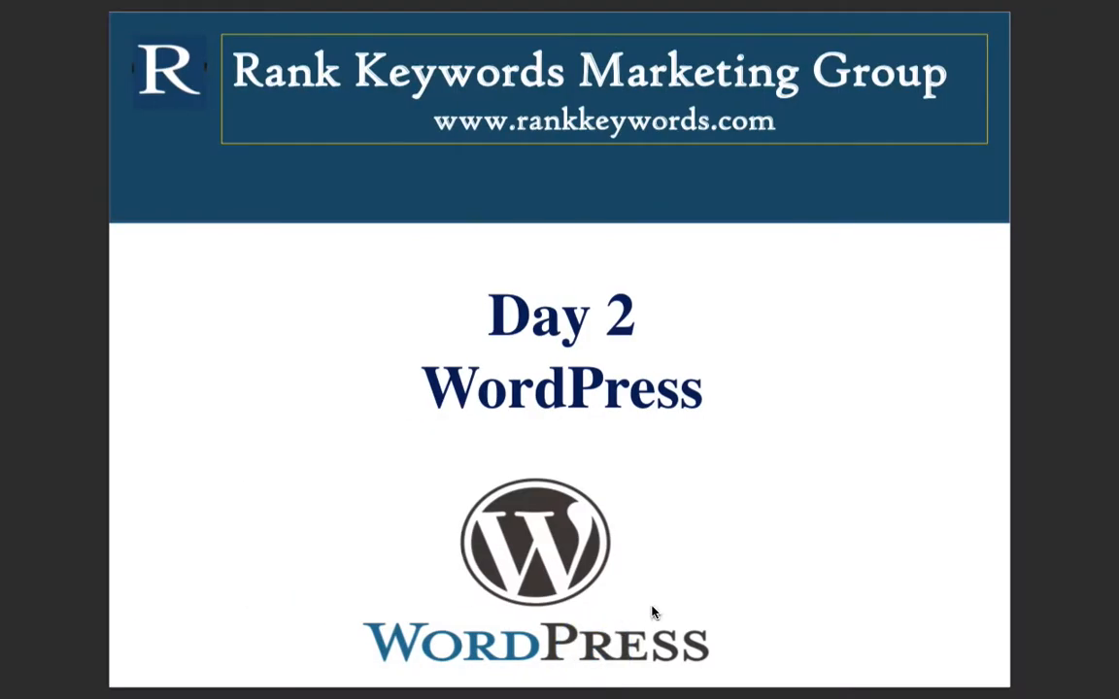
- Dismiss the low disk space notification and return to the Word notes document
mouse_move(758, 692)
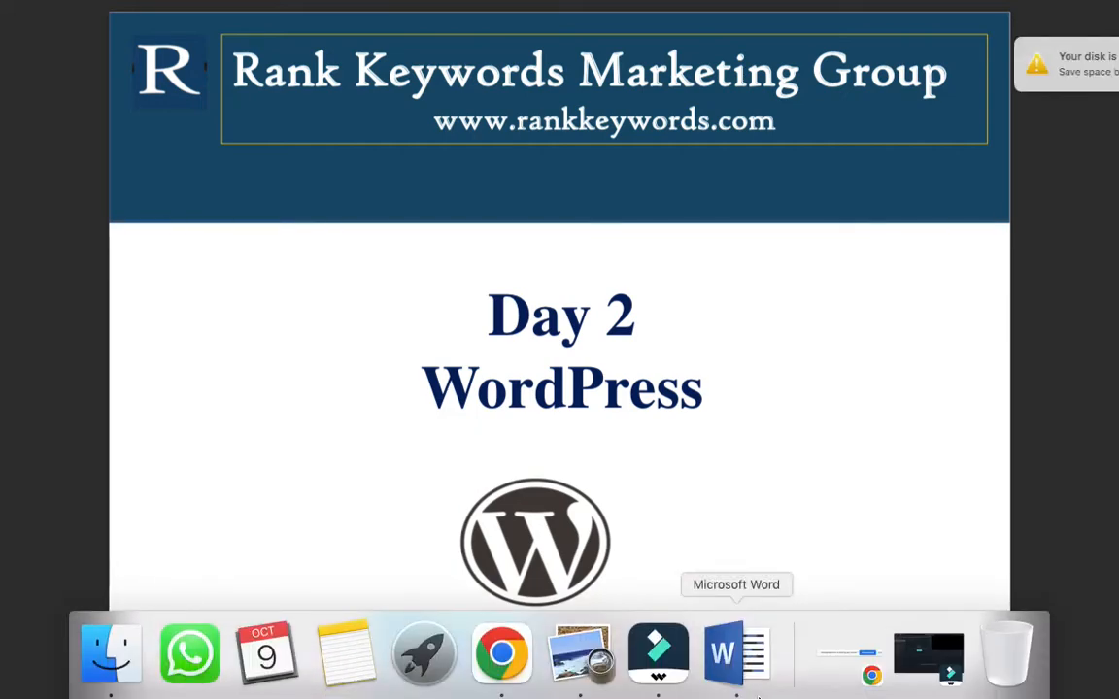
left_click(1069, 52)
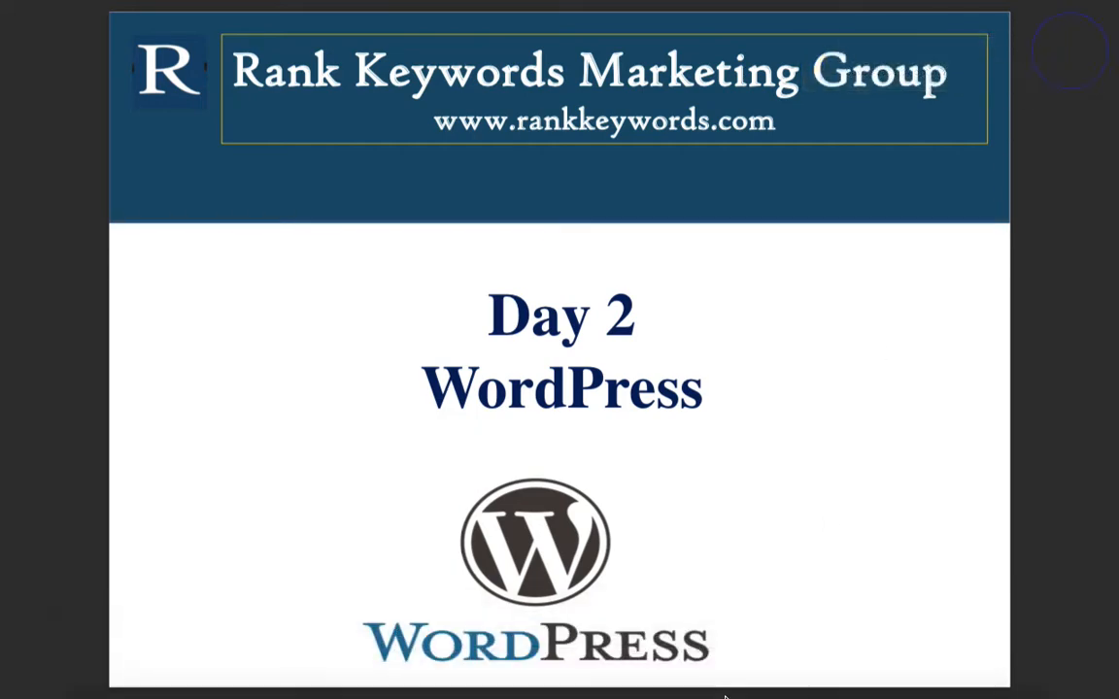
mouse_move(709, 689)
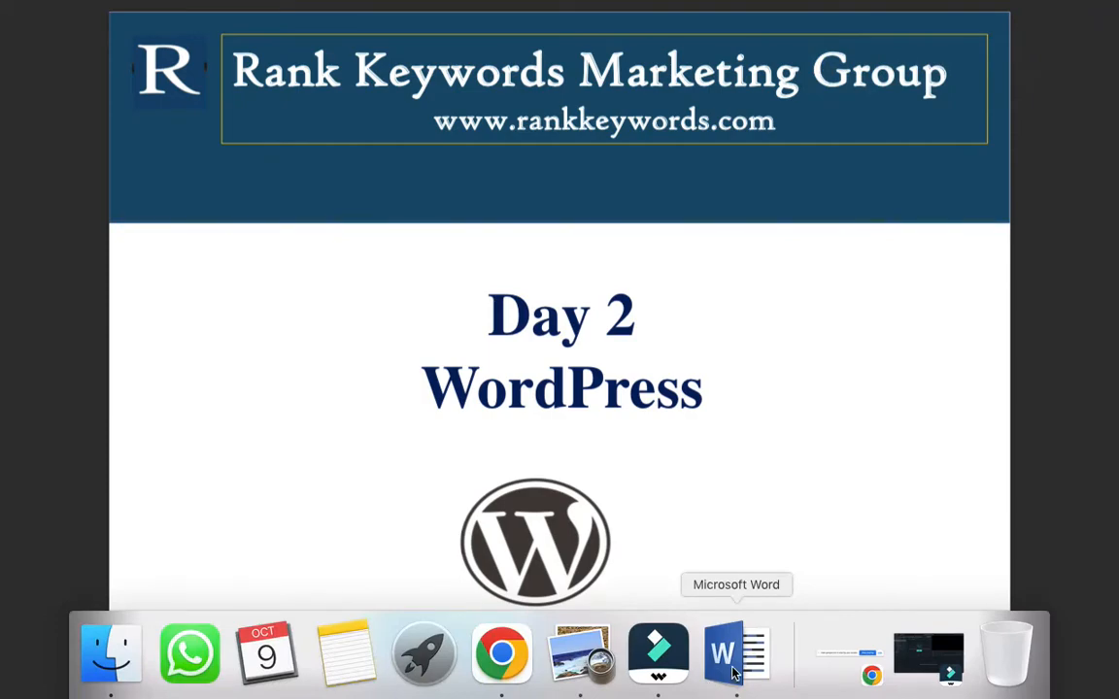
left_click(736, 670)
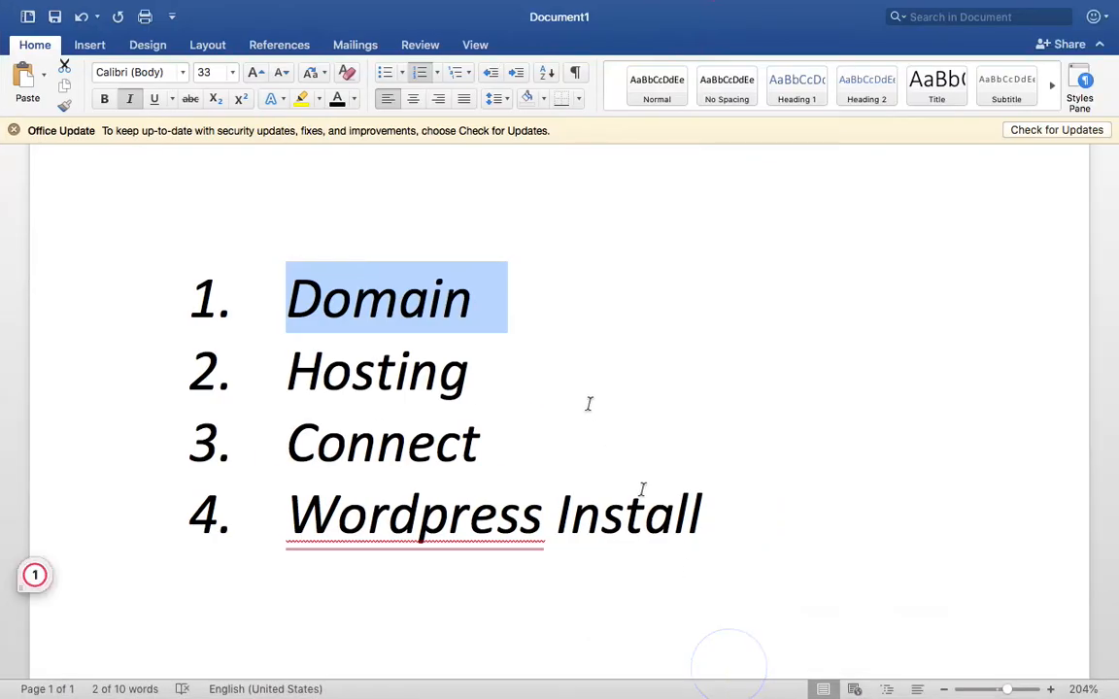
- Make the Domain and Hosting list items bold
left_click(464, 333)
left_click_drag(297, 294, 456, 360)
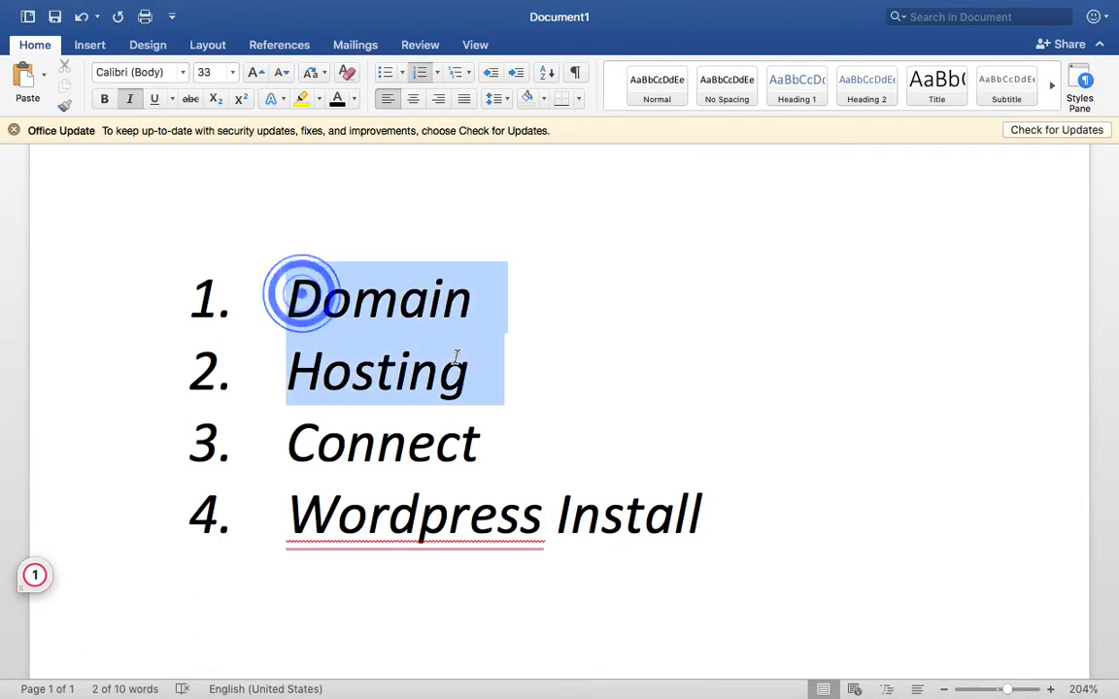
key("super+b")
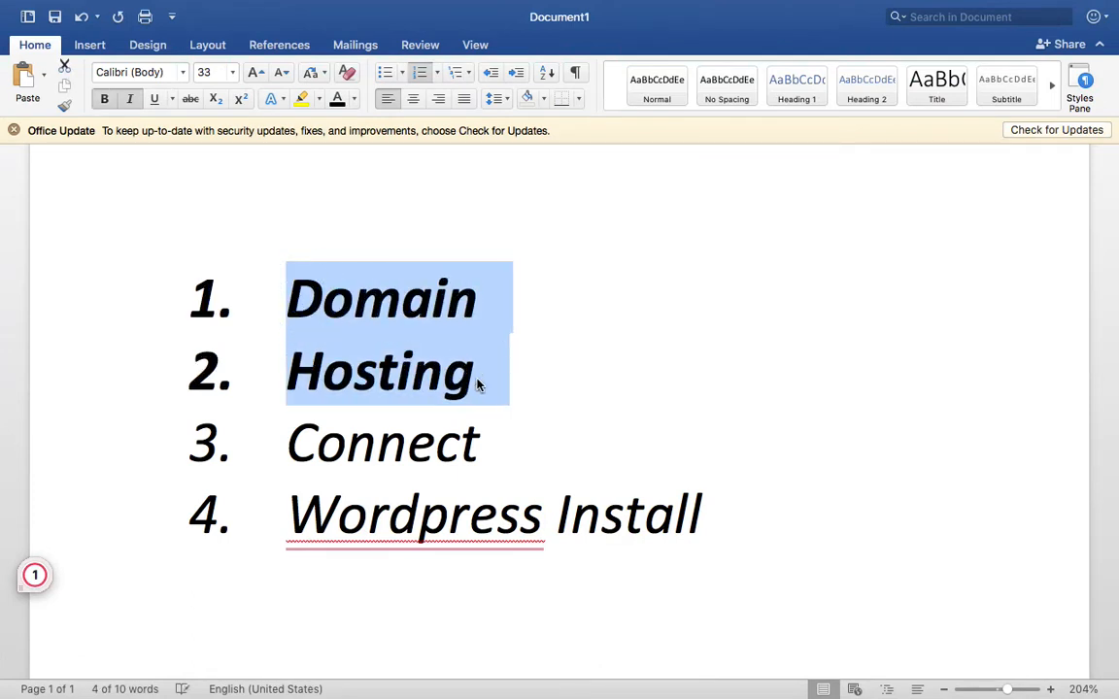
left_click(515, 398)
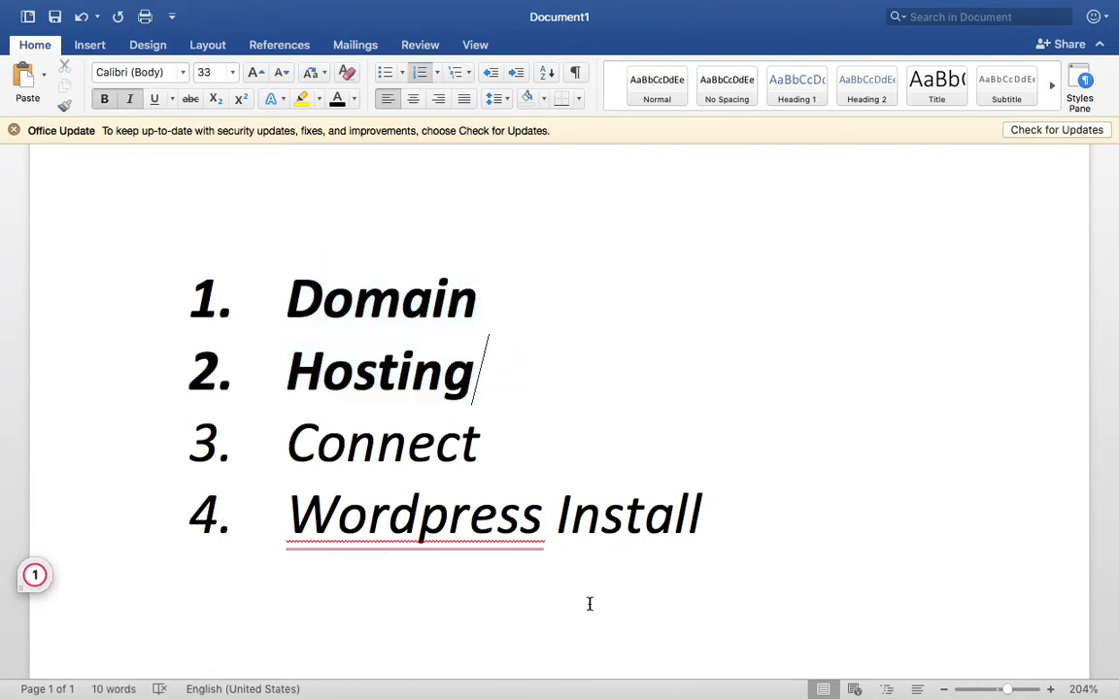
- Review BigRock's kanpurfashion.in prices for .in, .com, .org and .online, then open a new tab
left_click(503, 655)
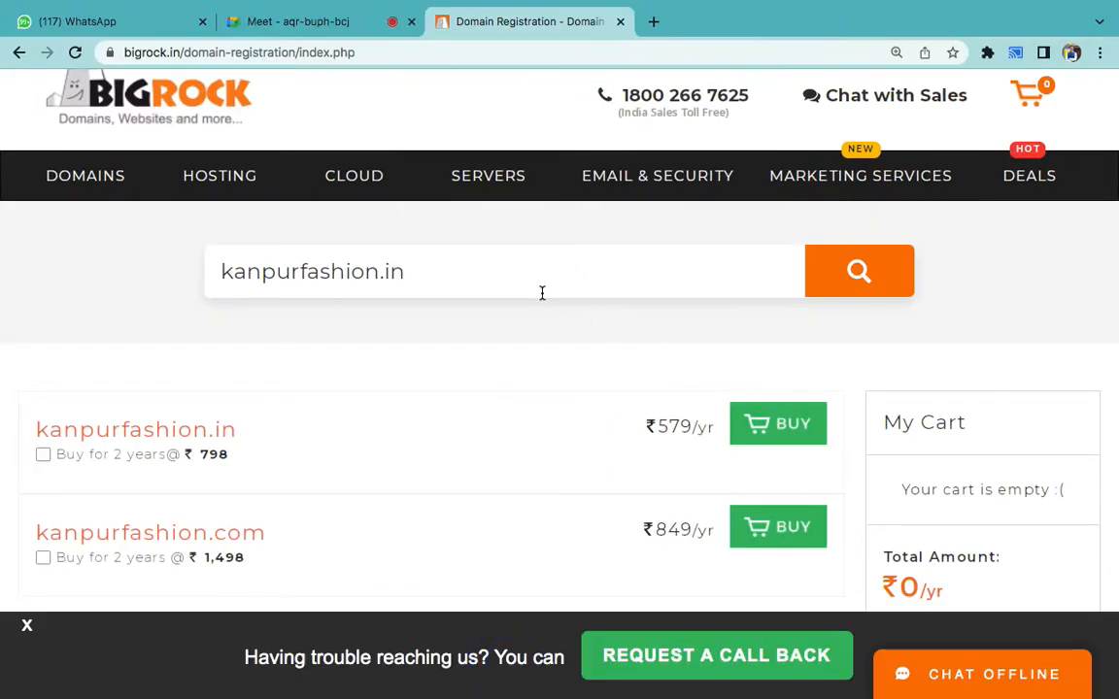
scroll(542, 296, "down", 3)
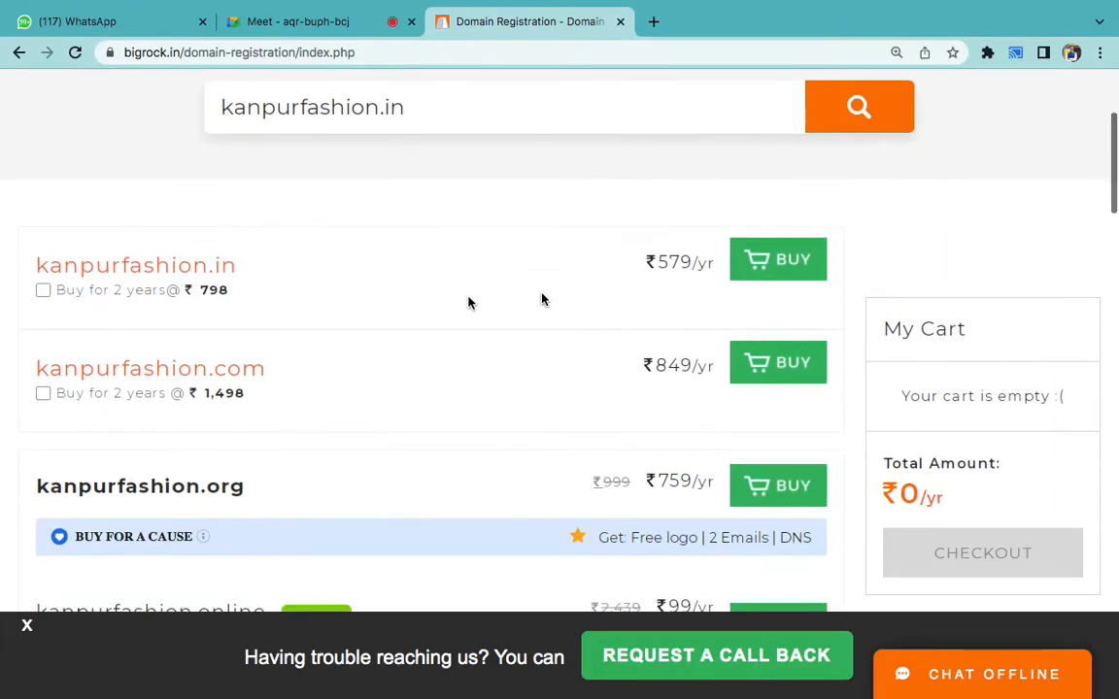
scroll(398, 218, "up", 1)
left_click(453, 159)
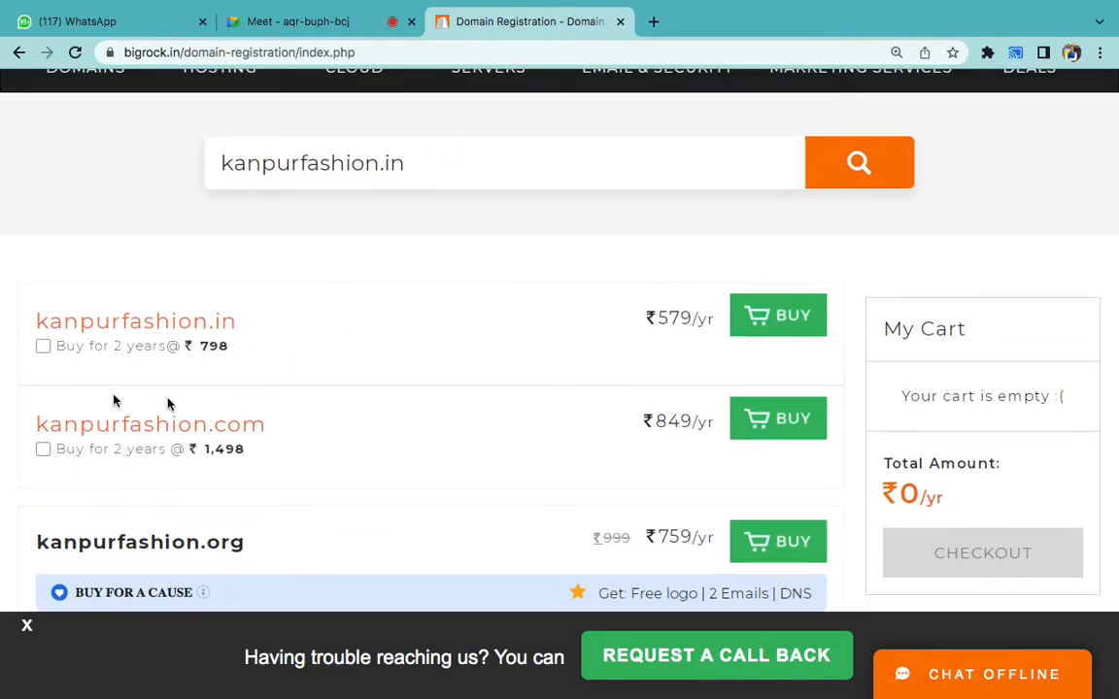
scroll(452, 517, "down", 2)
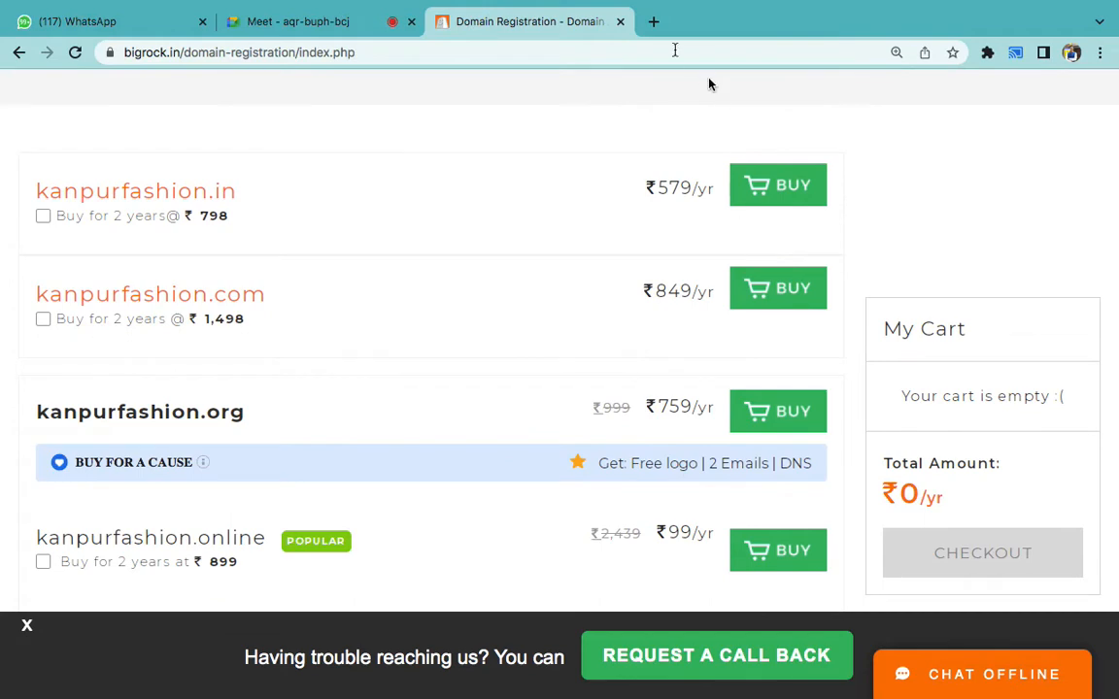
left_click(654, 21)
- Load hostinger.in in the new tab, return to the BigRock domain results, then bring back the Word notes
type("hosting")
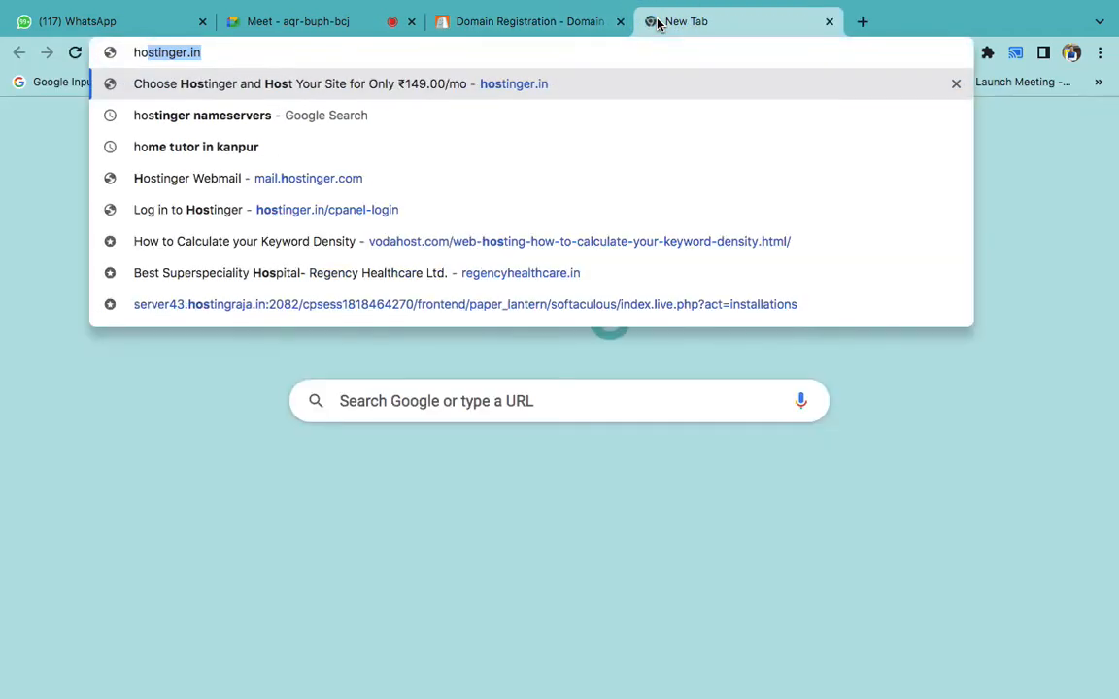
key("Return")
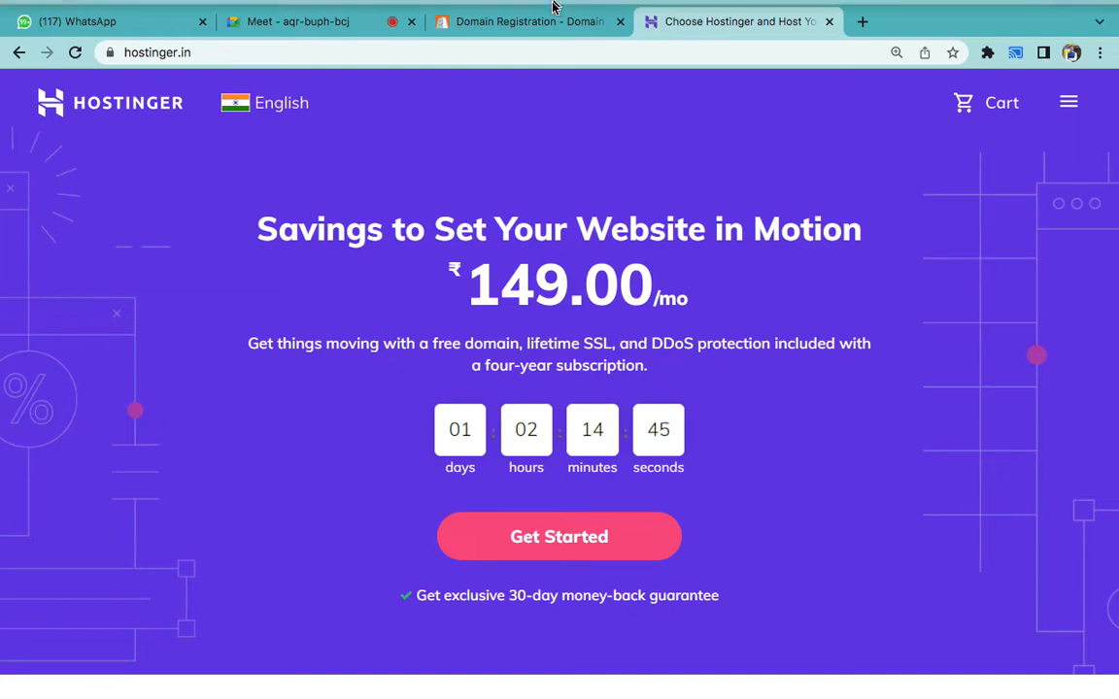
mouse_move(541, 2)
left_click(542, 76)
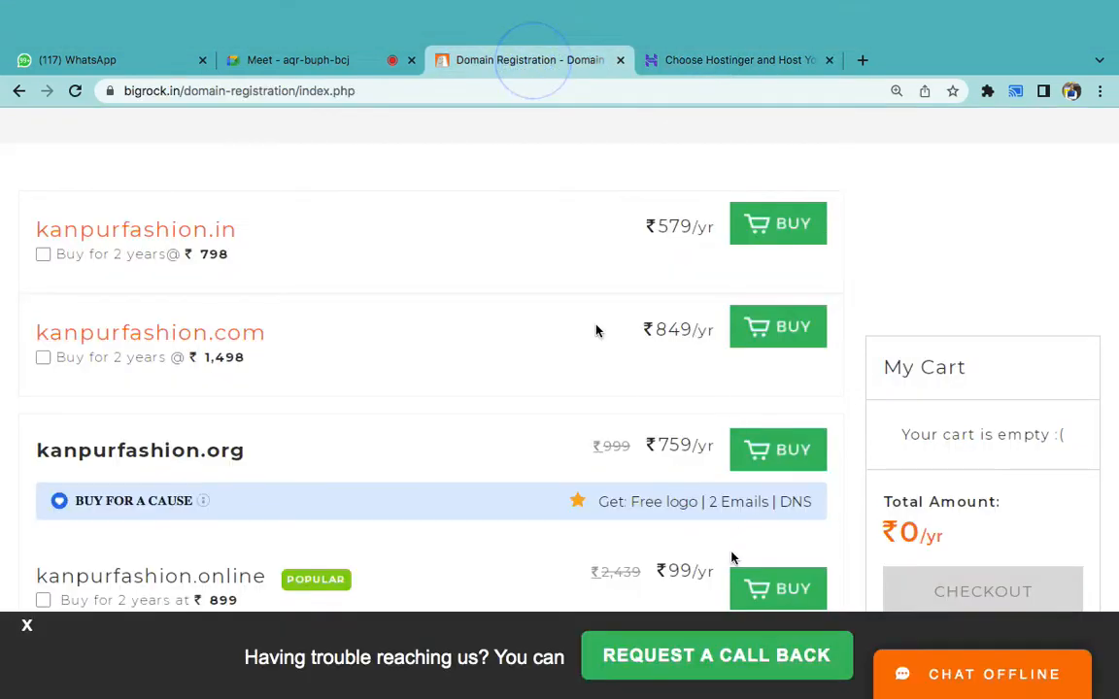
scroll(587, 290, "up", 5)
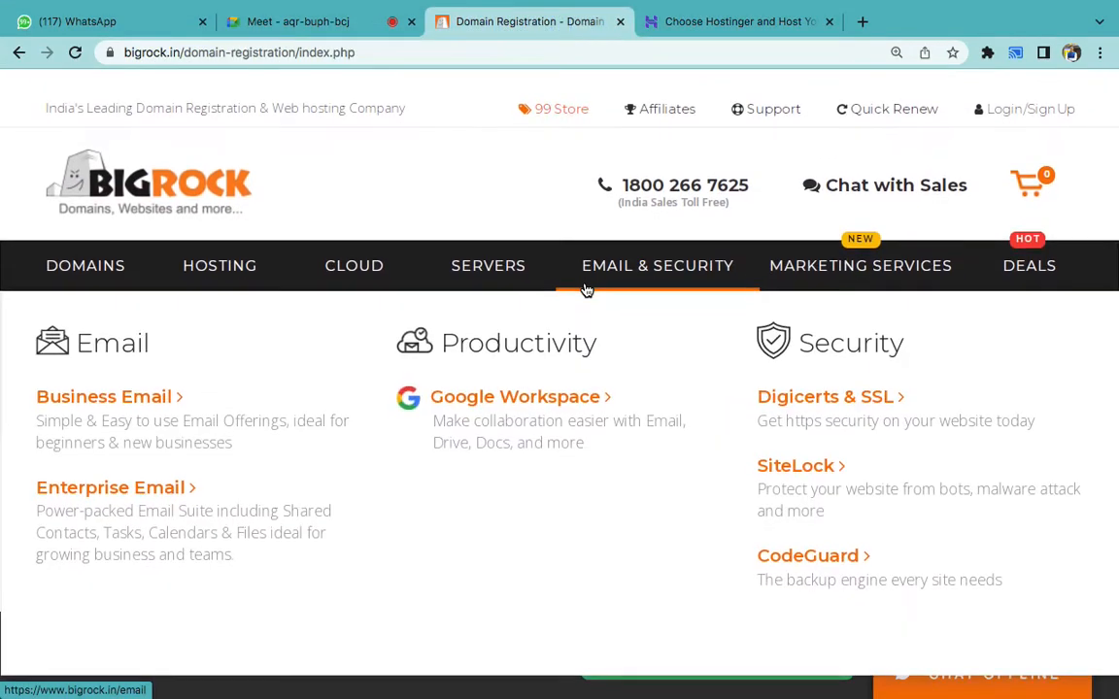
mouse_move(726, 691)
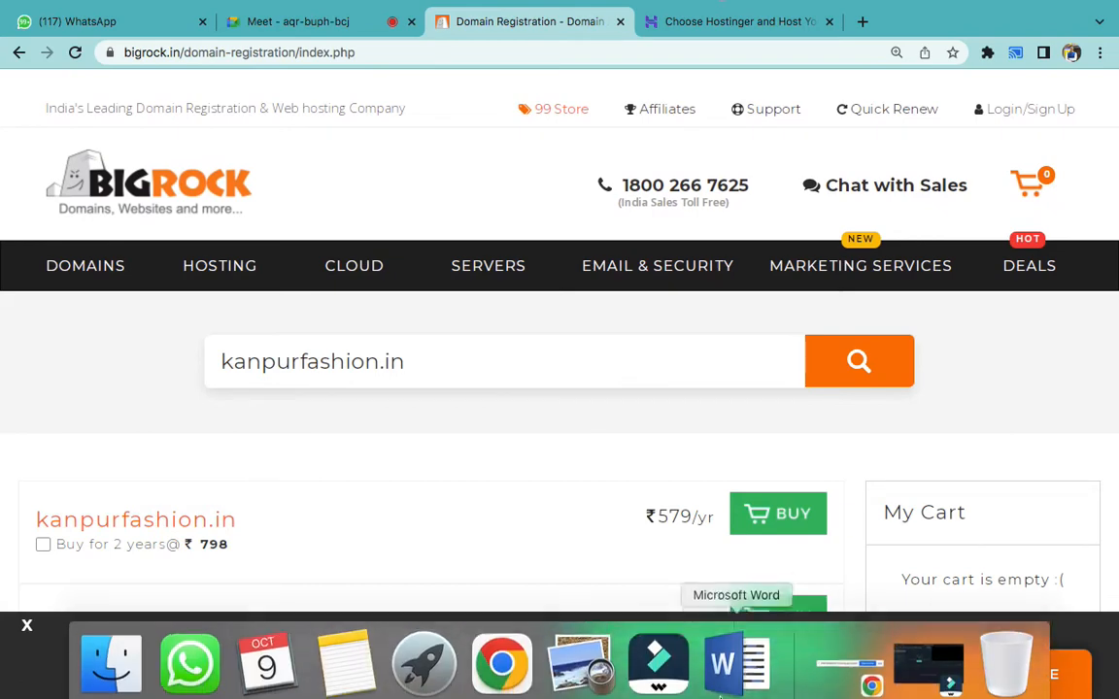
left_click(723, 668)
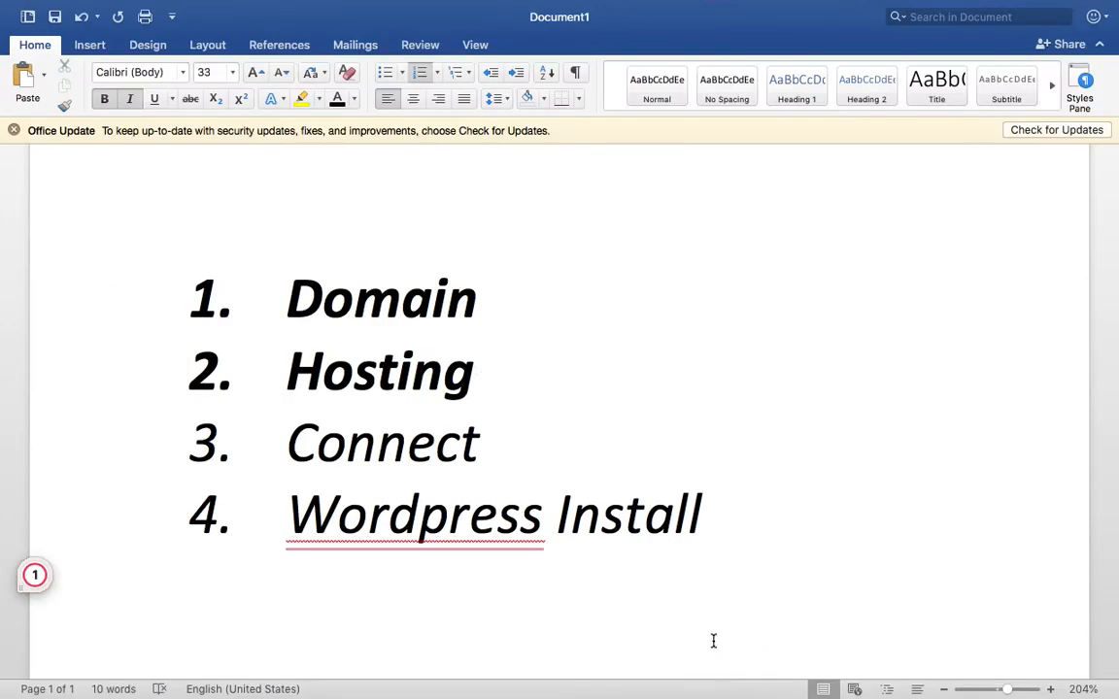
- Make the third list item, Connect, bold, then return to the browser
double_click(468, 486)
triple_click(461, 450)
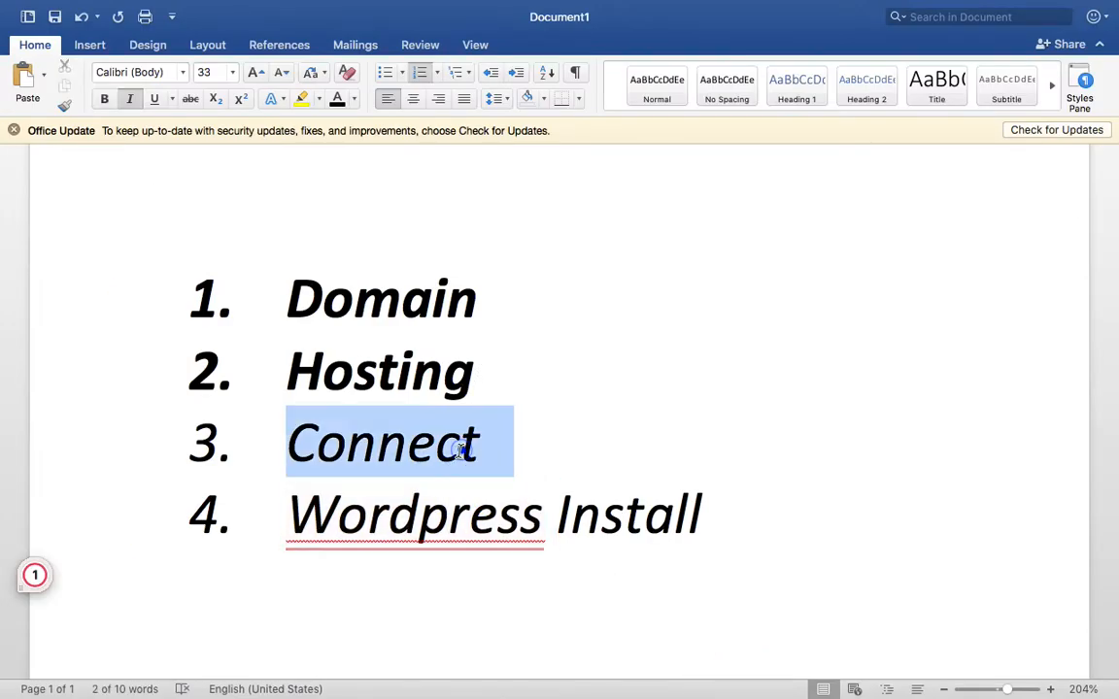
key("super+b")
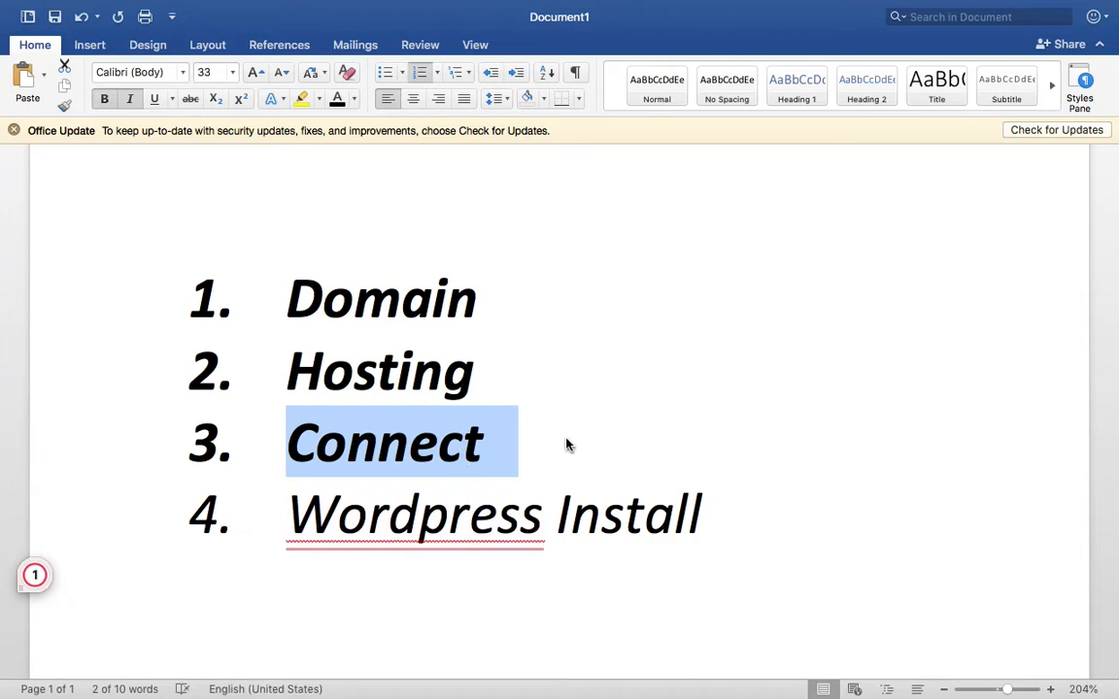
mouse_move(580, 680)
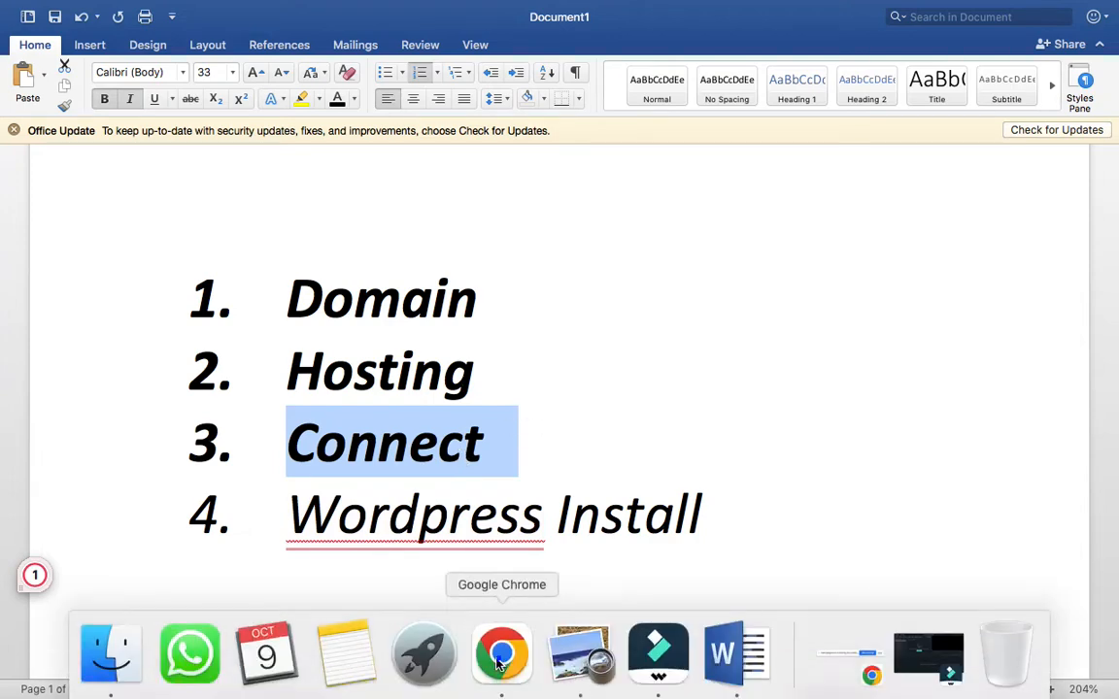
left_click(498, 663)
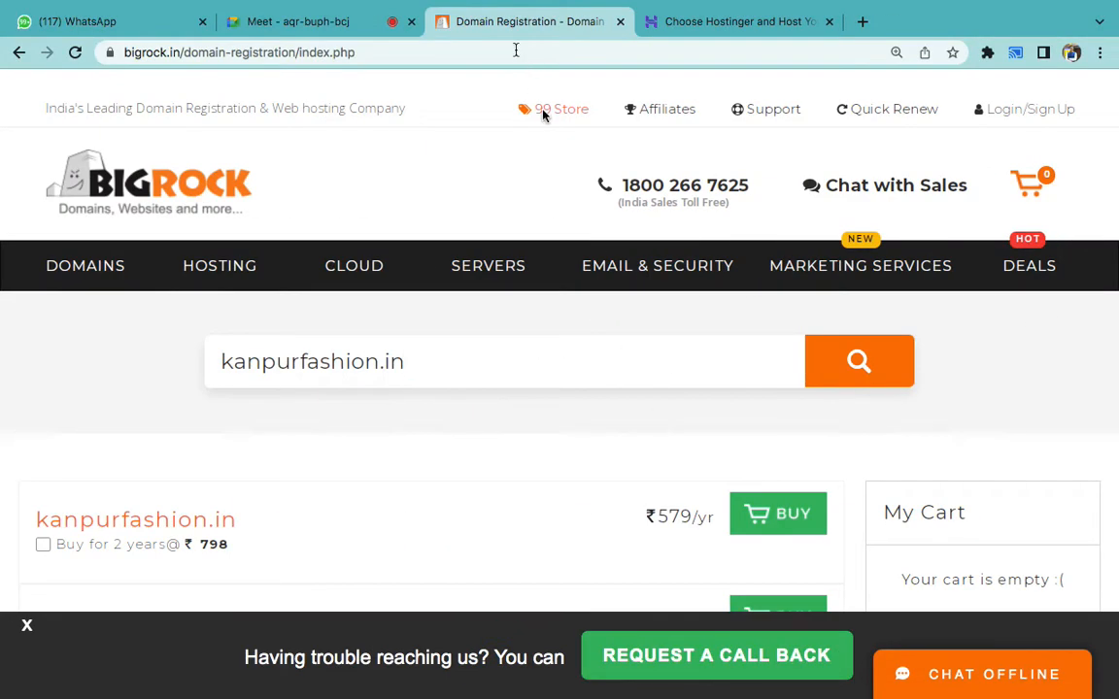
- Open godaddy.com and go to My Products from the account menu
left_click(505, 48)
type("godaddy.com")
key("Return")
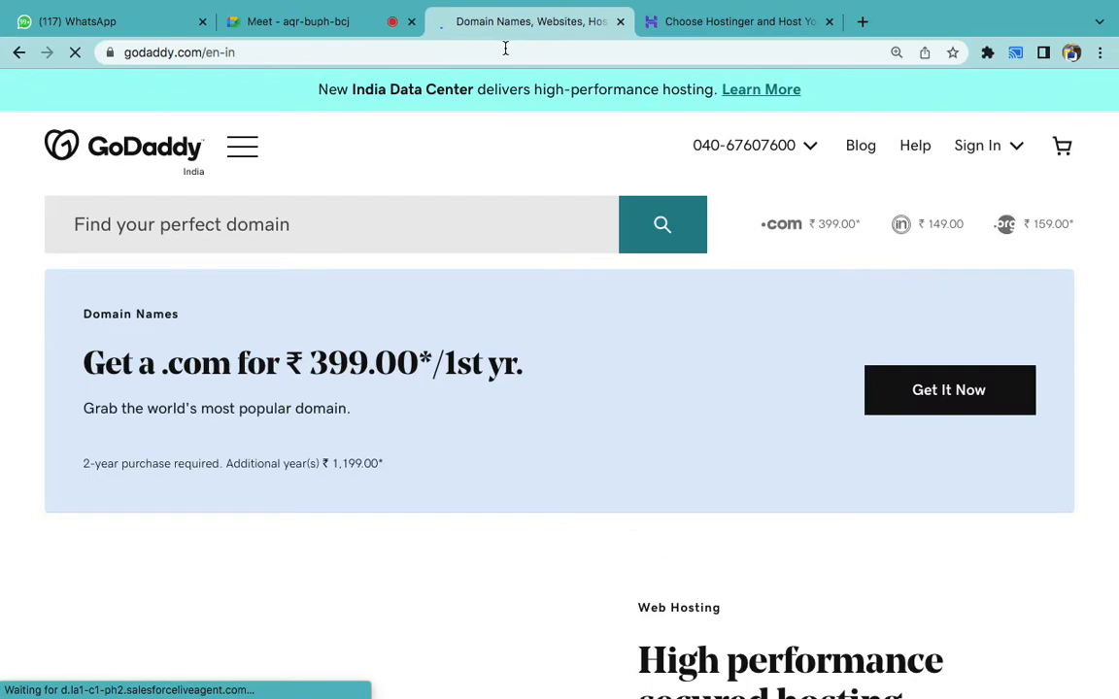
left_click(695, 24)
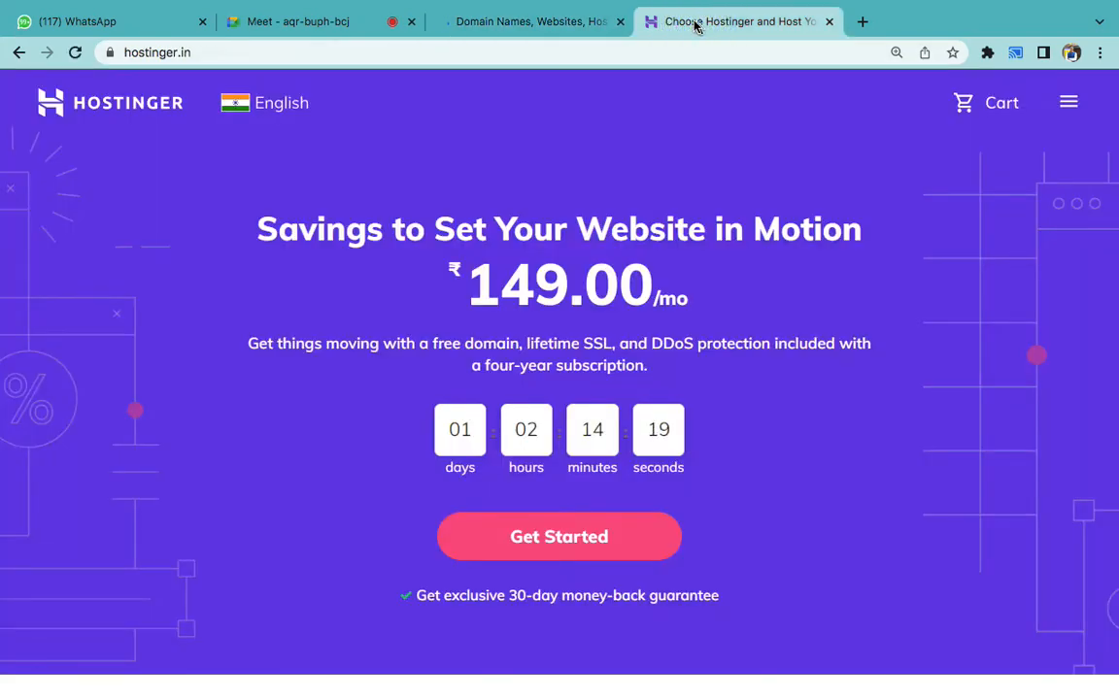
left_click(555, 29)
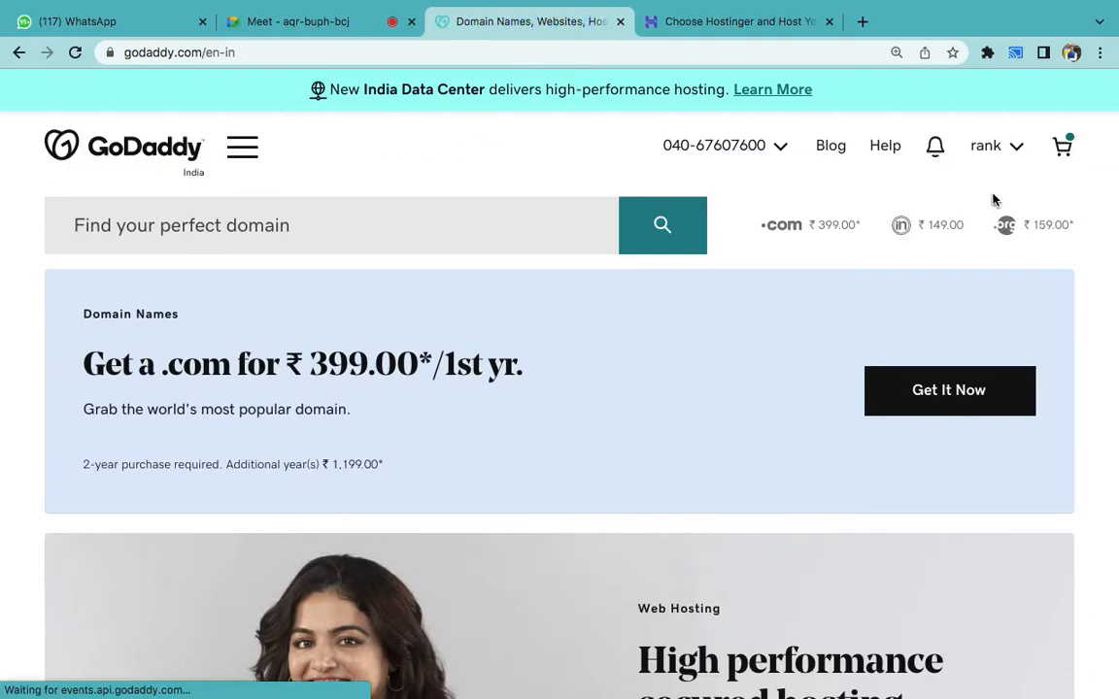
left_click(1016, 147)
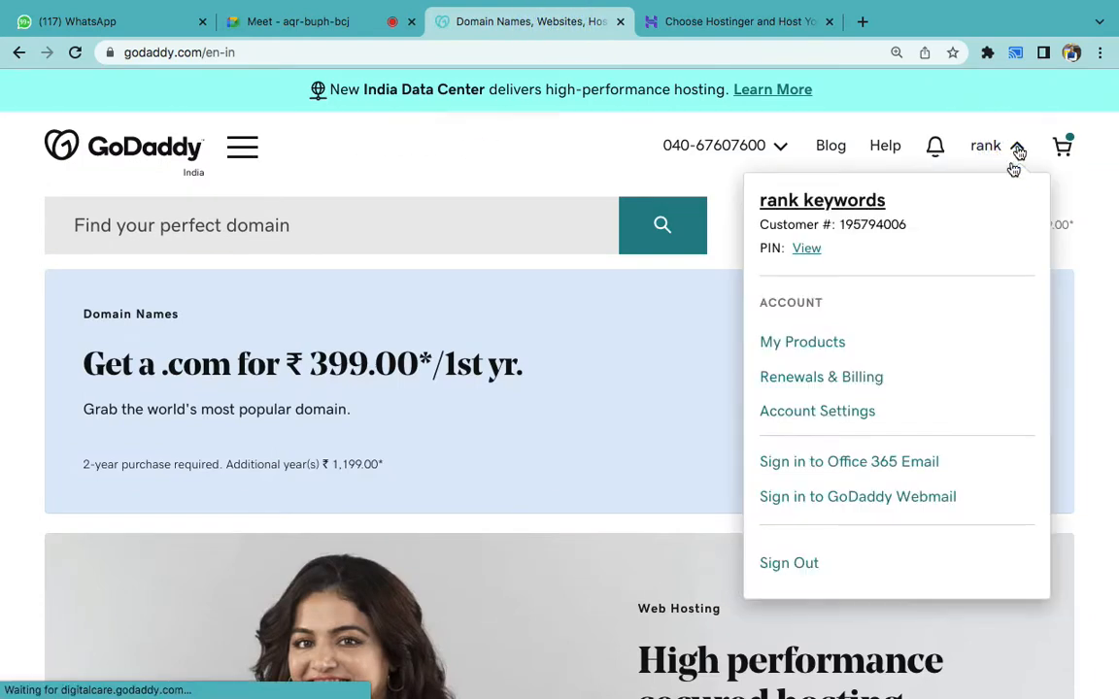
left_click(798, 344)
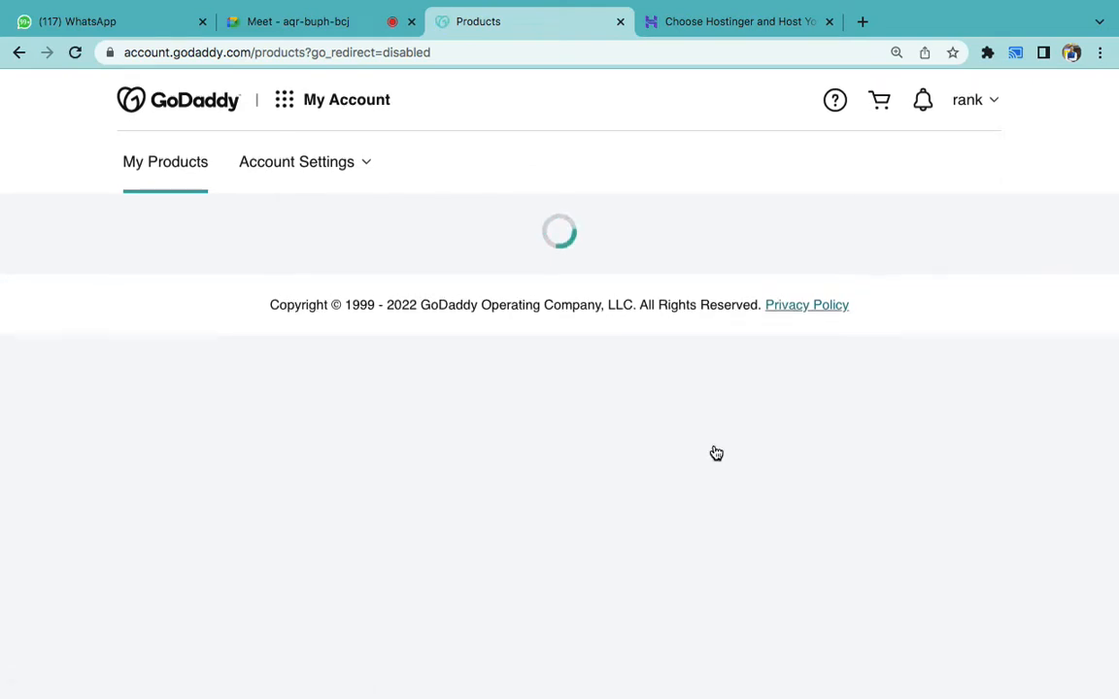
- Open Manage DNS for rankkeywords.in and scroll to its nameservers ns1/ns2.dns-parking.com
scroll(716, 454, "down", 3)
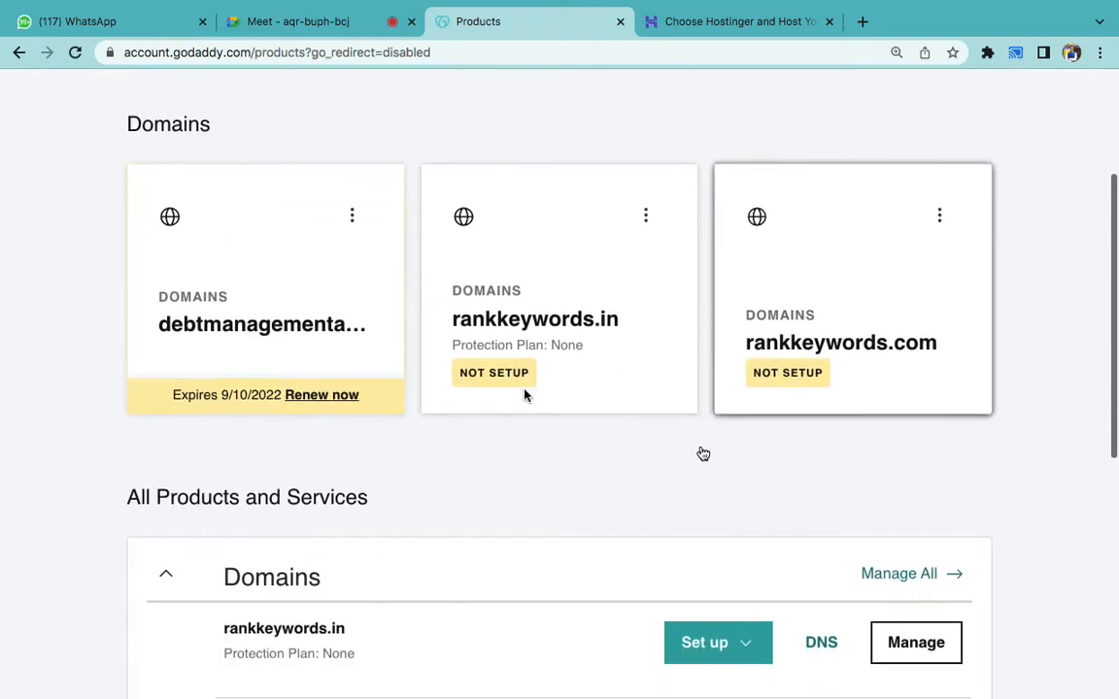
left_click(569, 317)
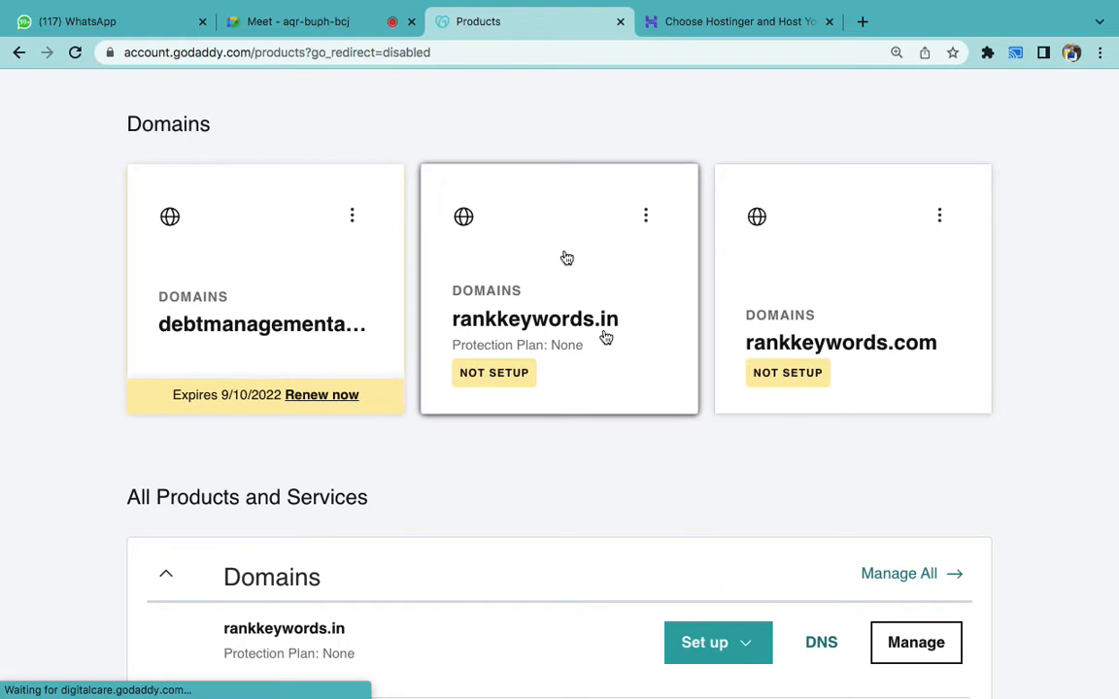
left_click(647, 222)
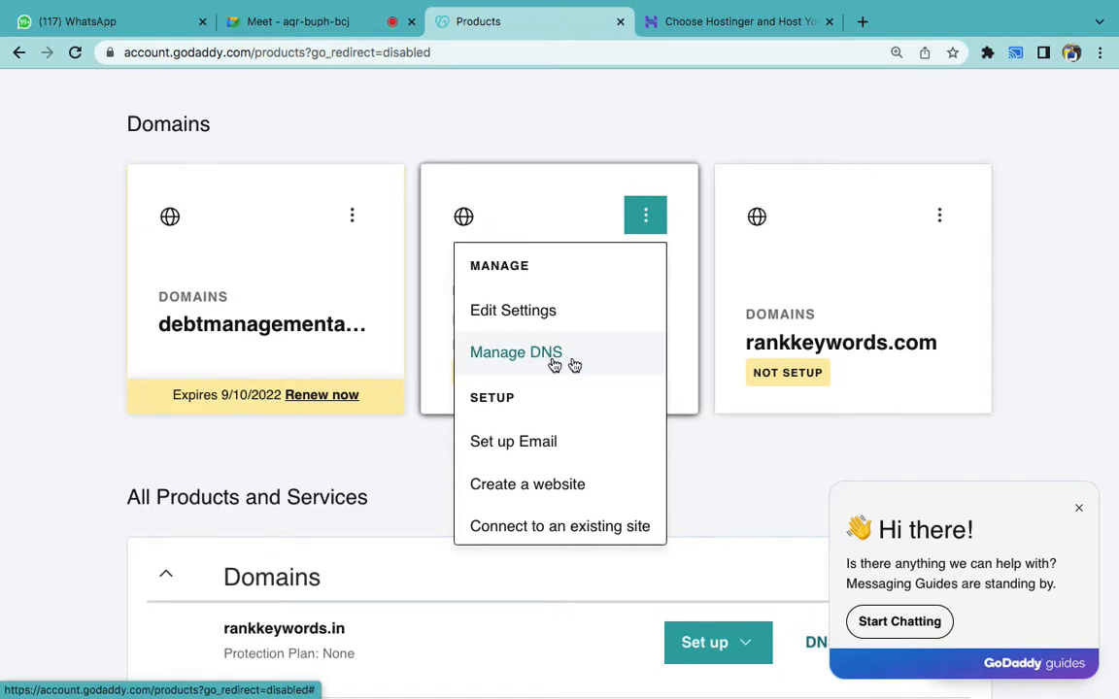
left_click(545, 361)
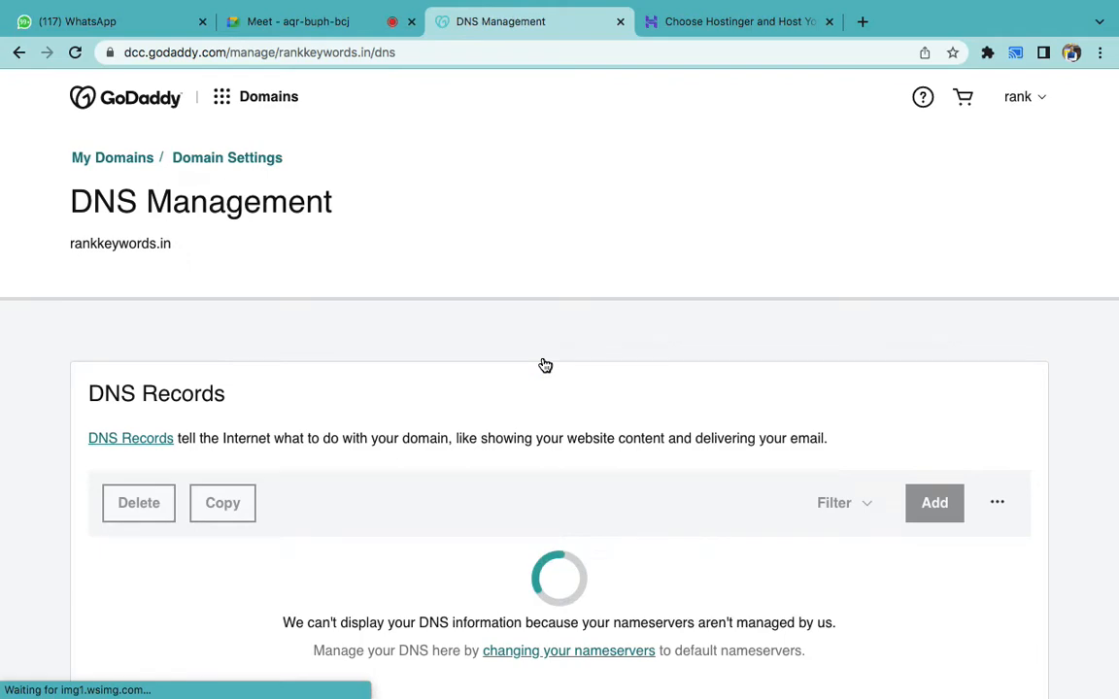
scroll(545, 365, "down", 6)
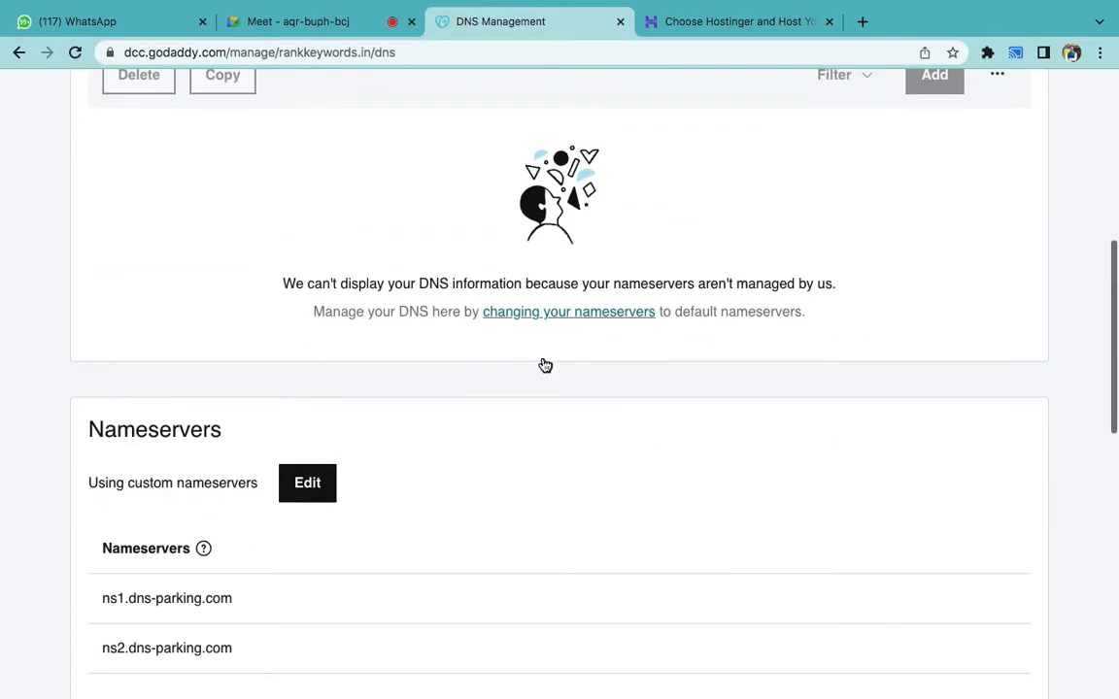
scroll(544, 365, "down", 3)
double_click(182, 262)
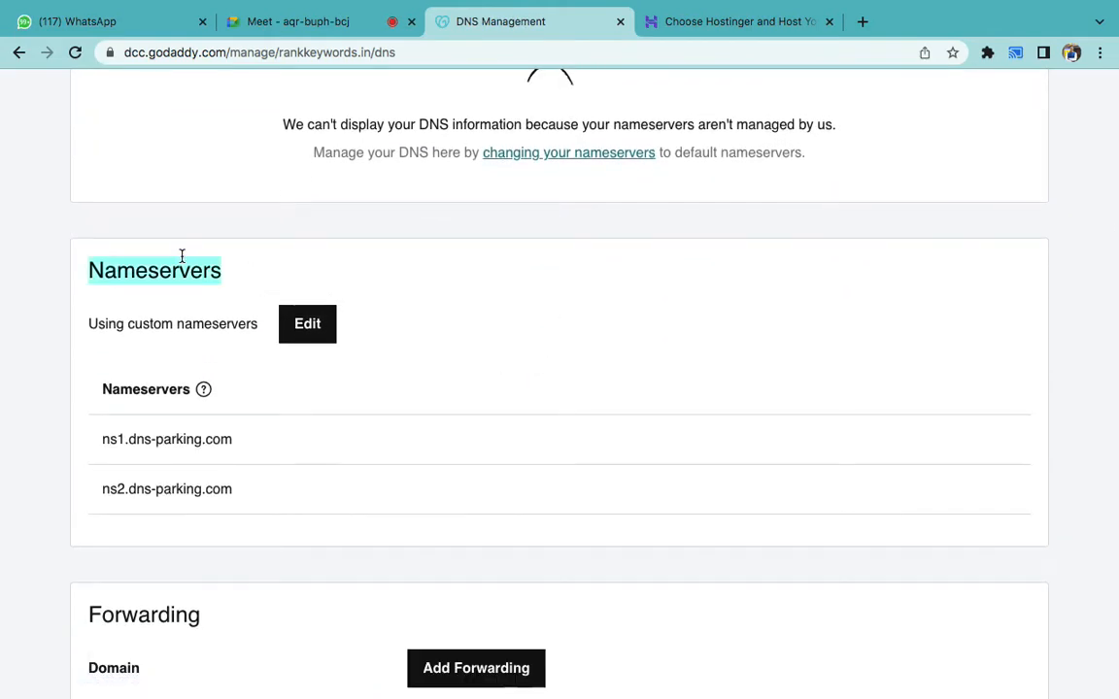
- Switch rankkeywords.in to 'Enter my own nameservers' and clear both nameserver fields
left_click(305, 321)
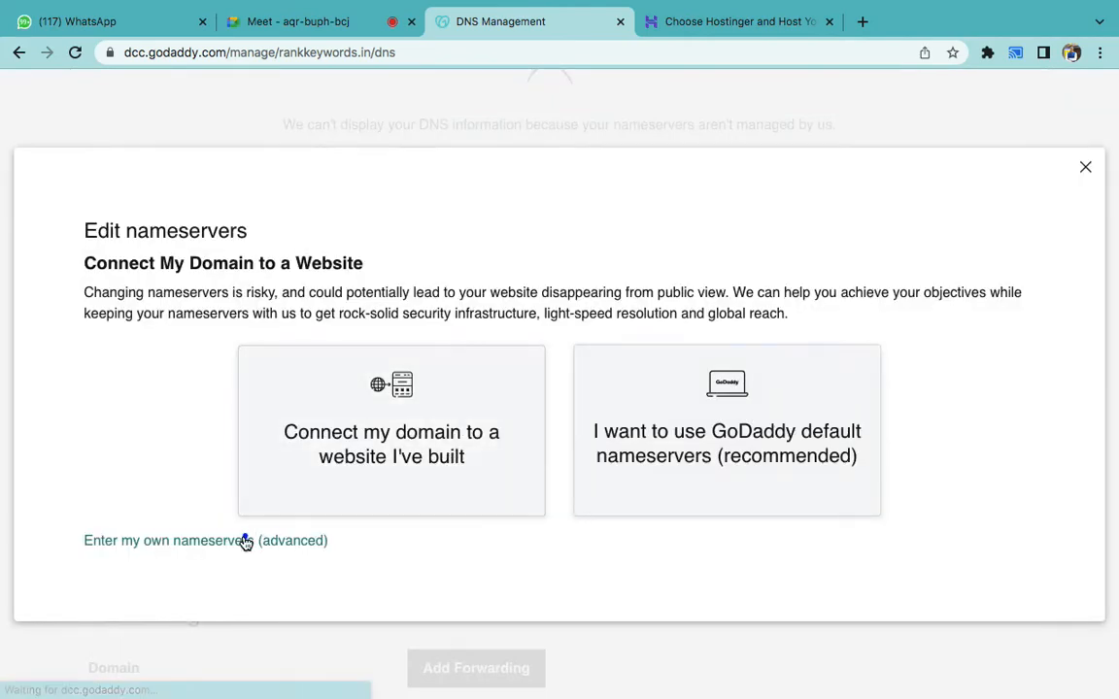
left_click(244, 537)
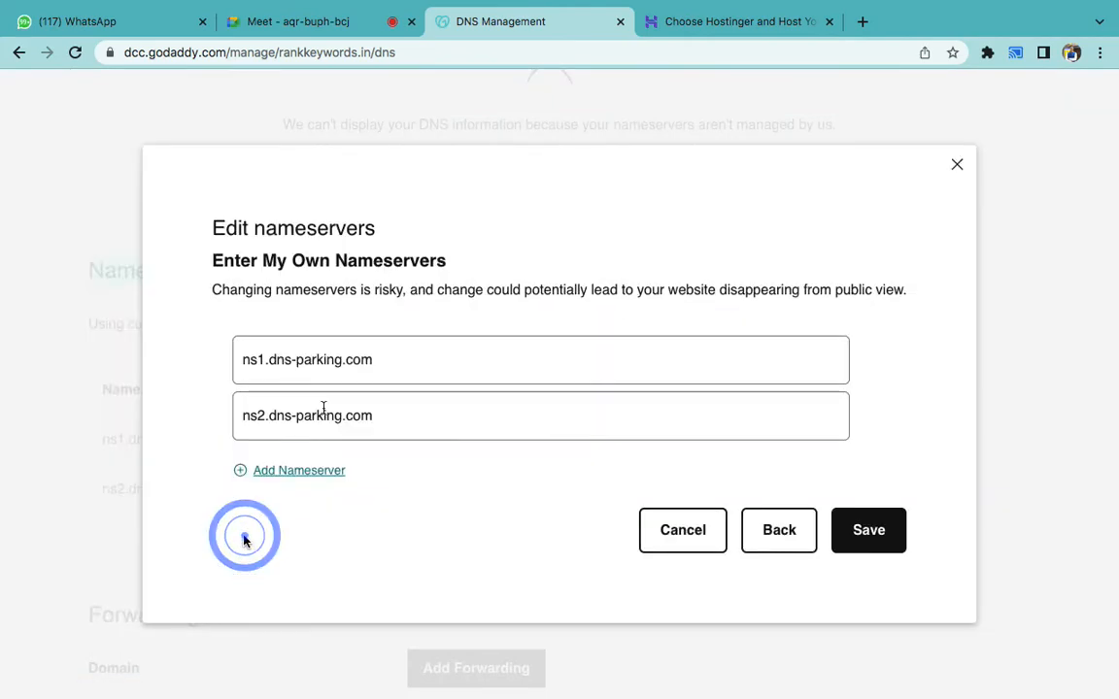
left_click(323, 362)
triple_click(321, 359)
key("BackSpace")
triple_click(335, 418)
key("BackSpace")
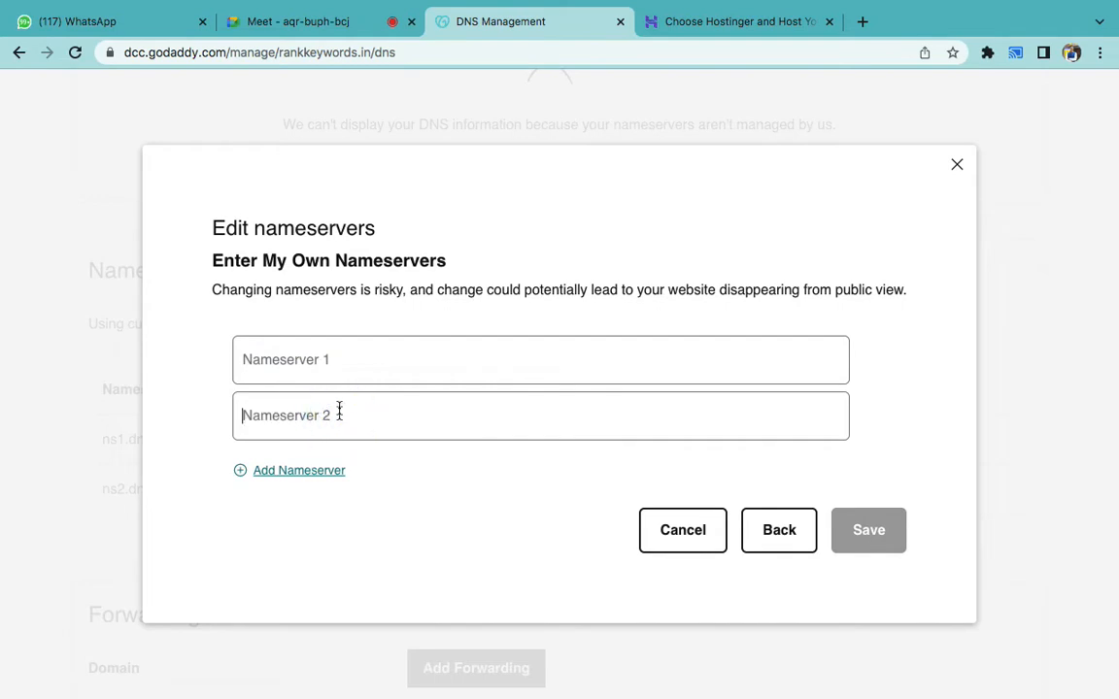
left_click(302, 359)
- Search Google for 'hostinger name' and paste ns1.dns-parking.com as the first nameserver
left_click(682, 20)
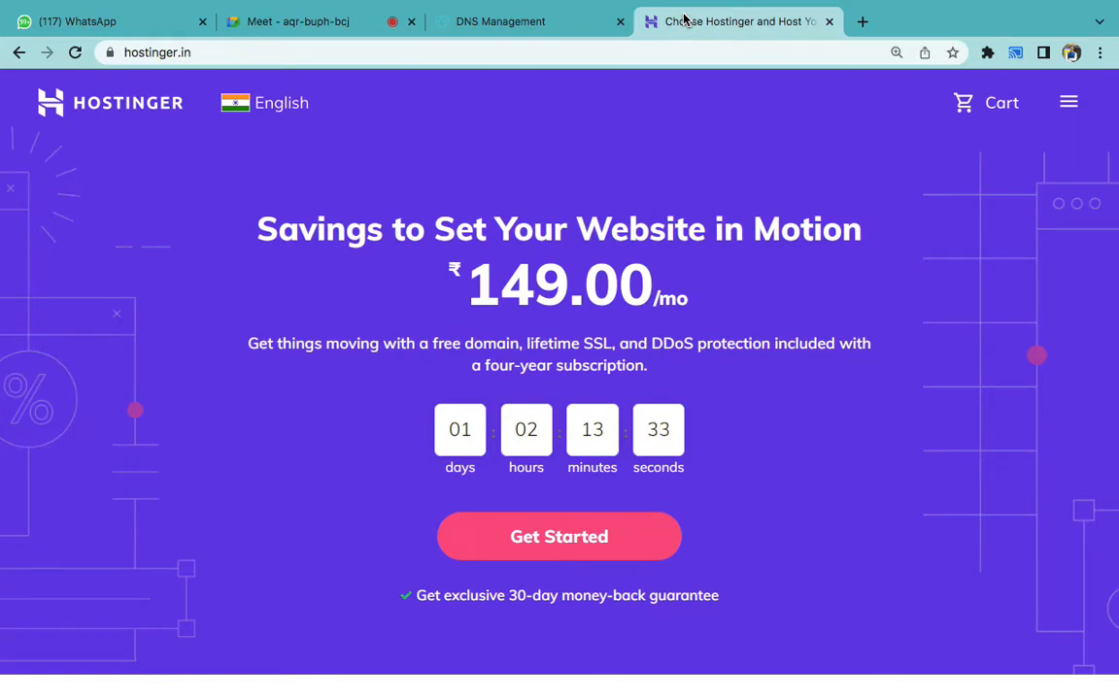
key("ctrl+t")
type("hosti")
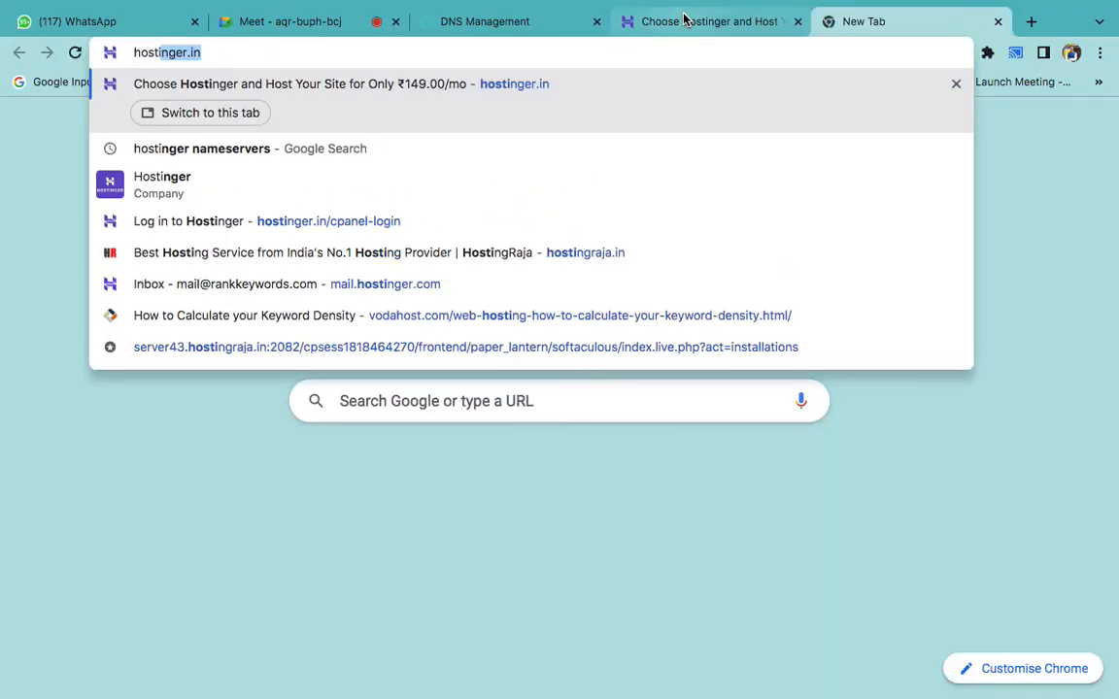
type("nger name")
key("Return")
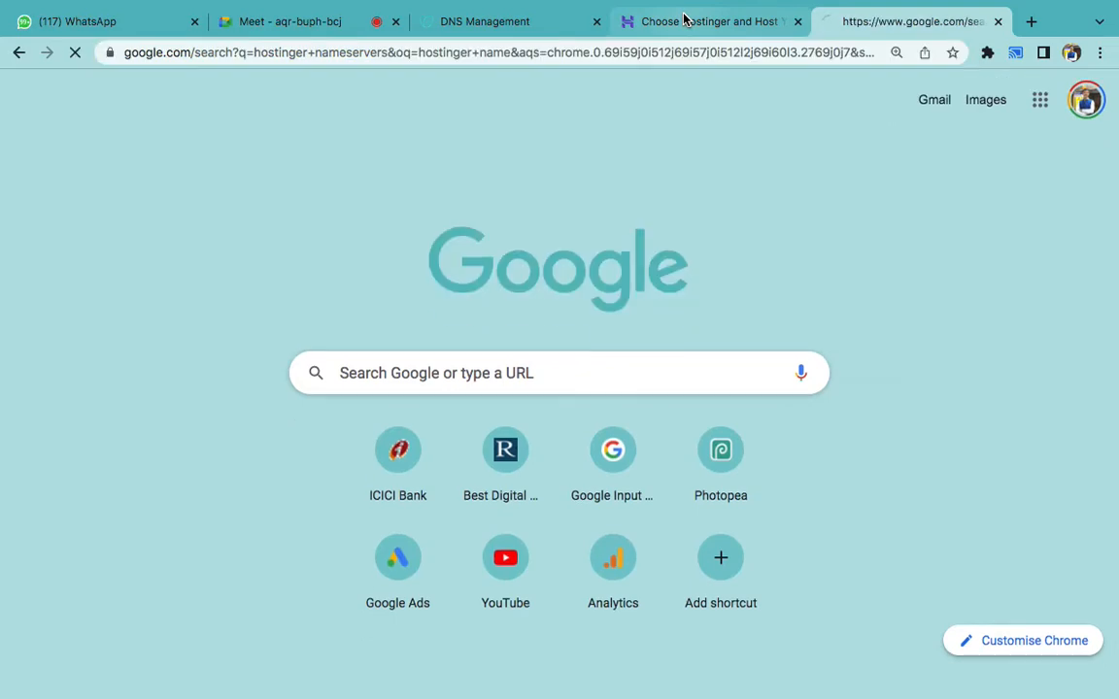
scroll(629, 338, "down", 4)
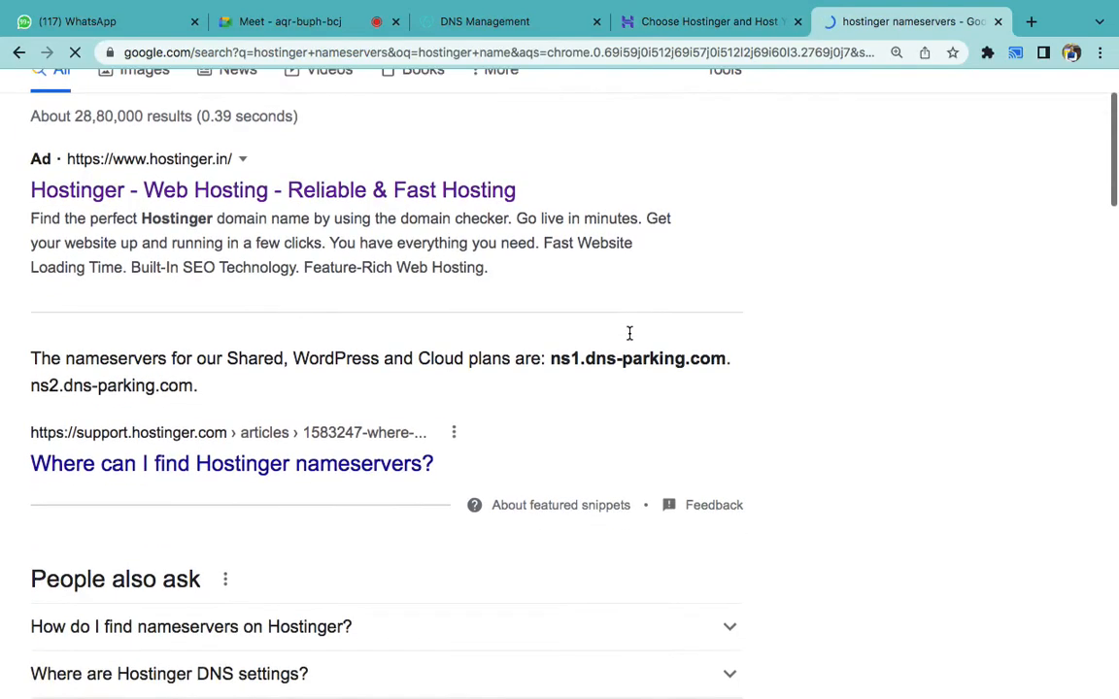
left_click_drag(553, 294, 729, 297)
key("super+c")
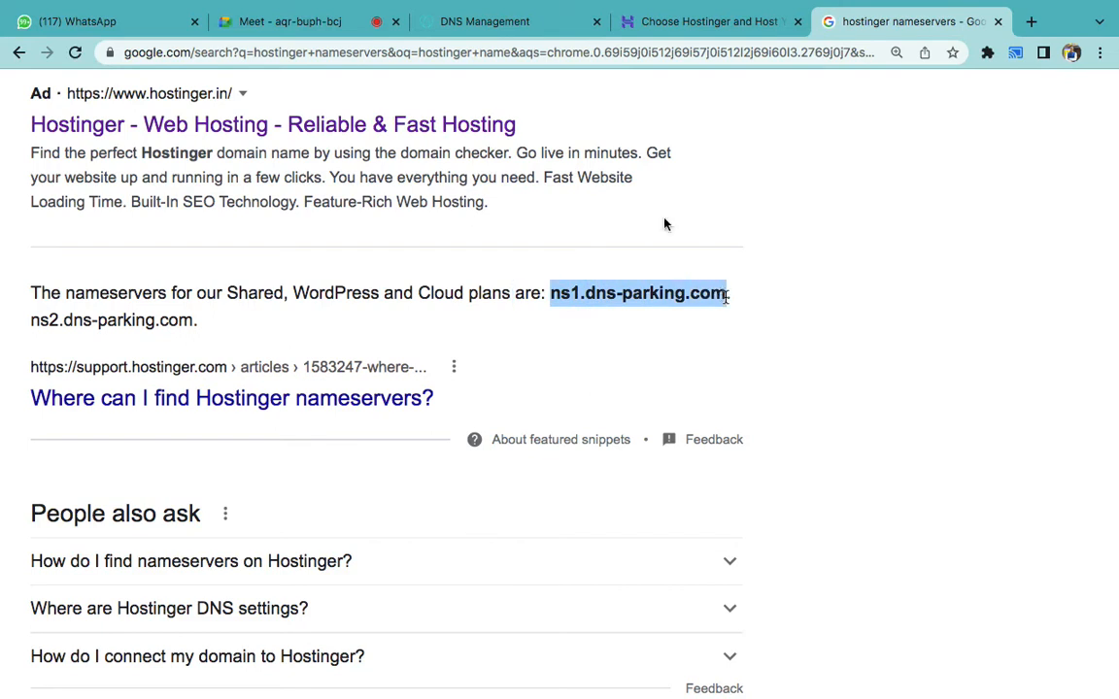
left_click(466, 22)
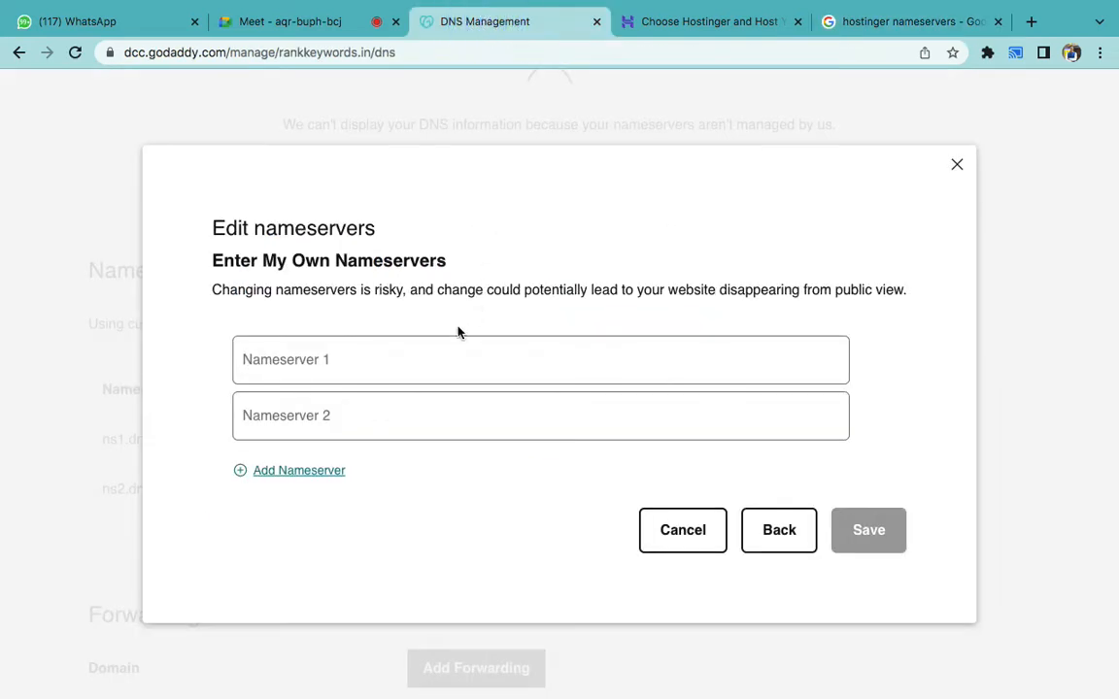
left_click(444, 361)
key("super+v")
- Paste ns2.dns-parking.com as the second nameserver and close the edit dialog
left_click(826, 21)
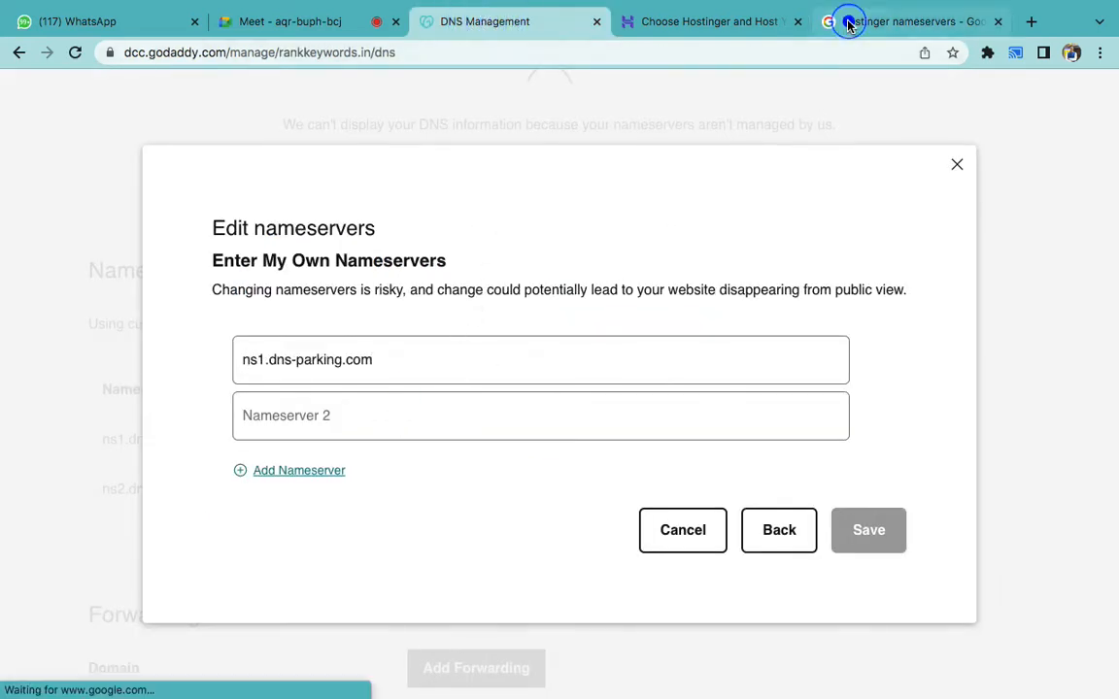
left_click_drag(194, 321, 18, 320)
key("super+c")
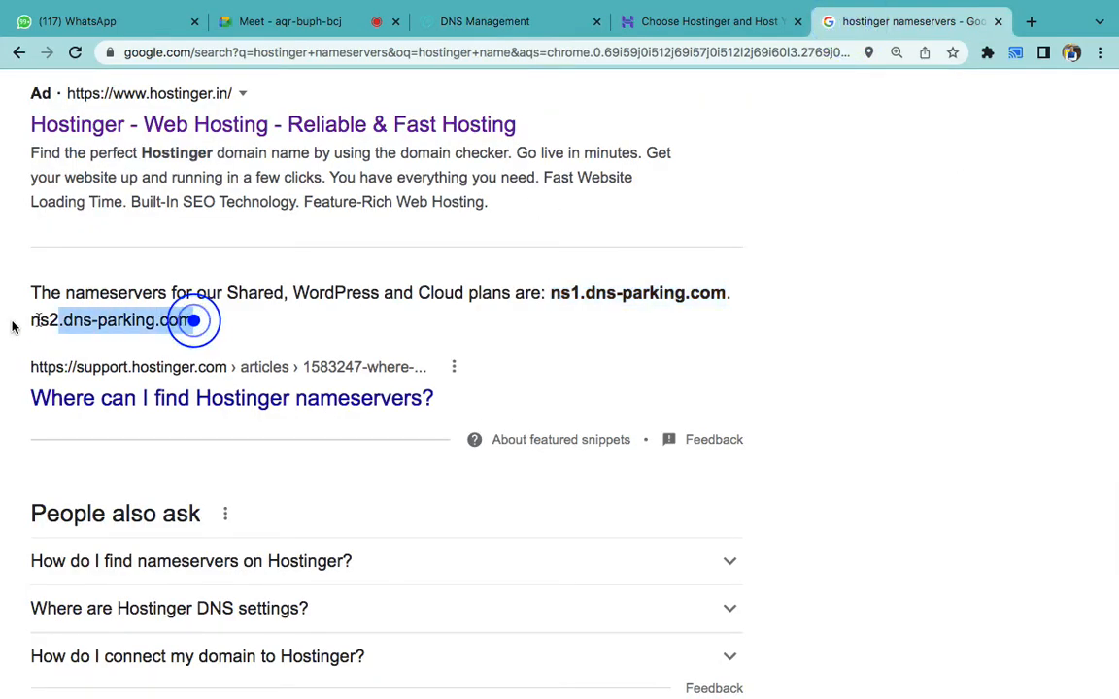
left_click(500, 21)
left_click(507, 432)
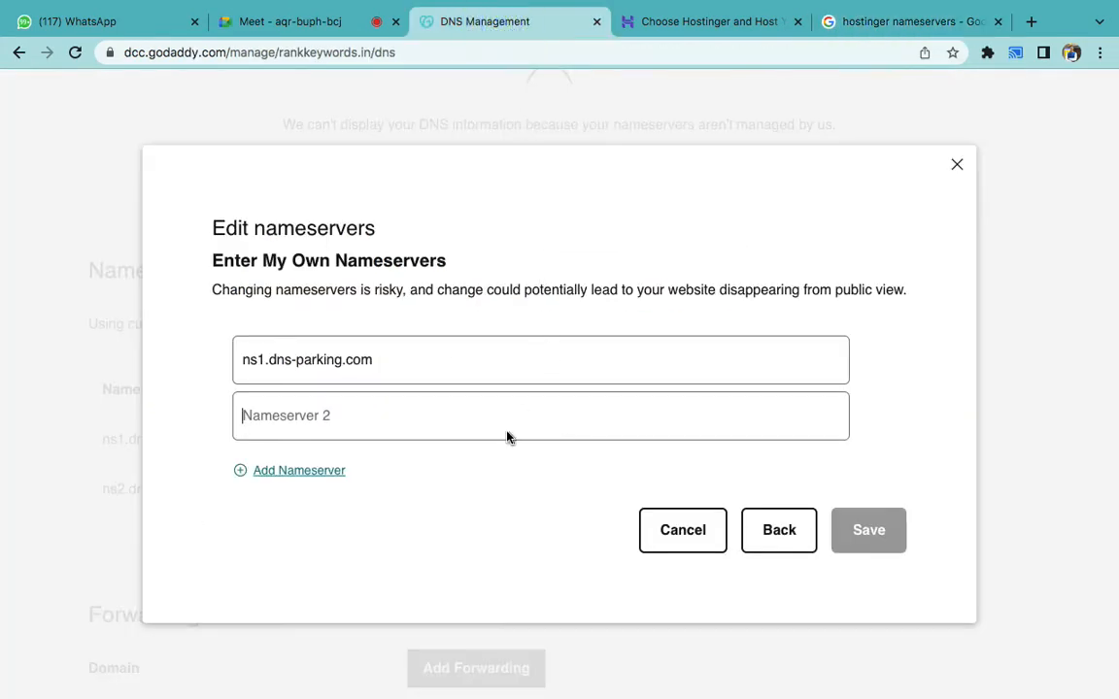
key("super+v")
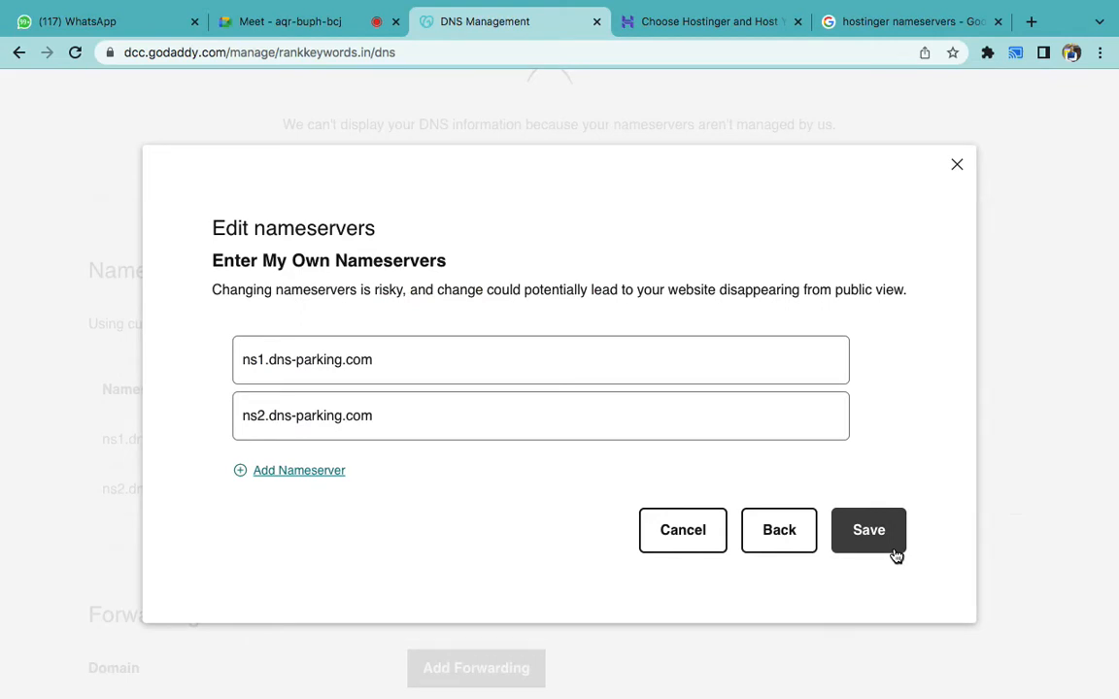
left_click(955, 183)
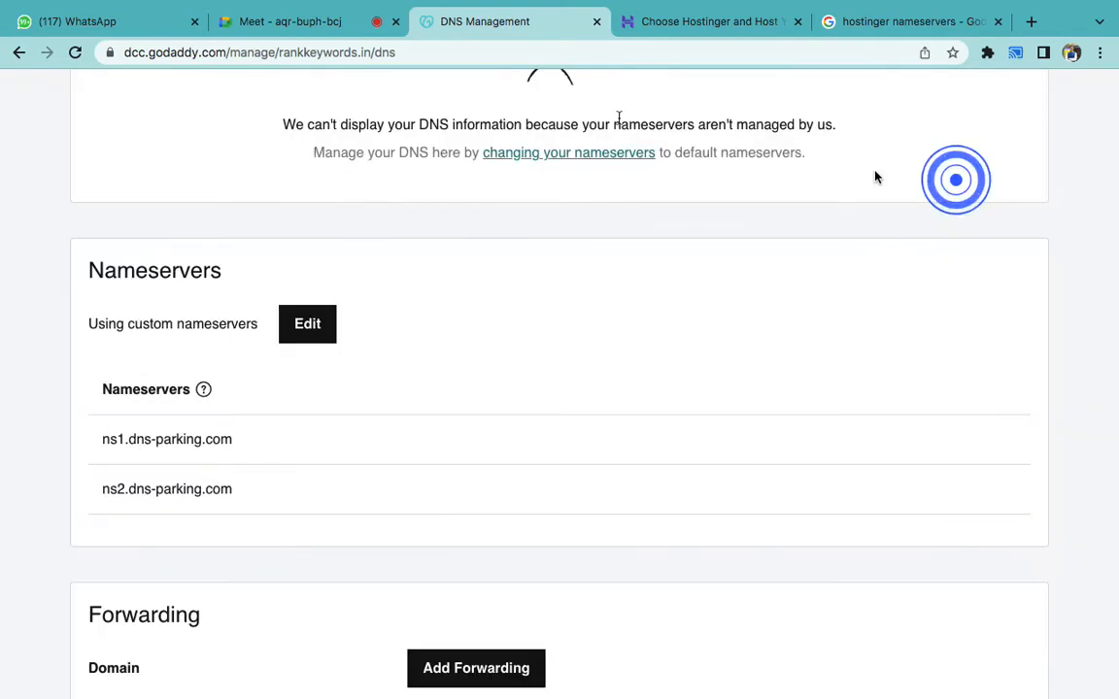
left_click(306, 29)
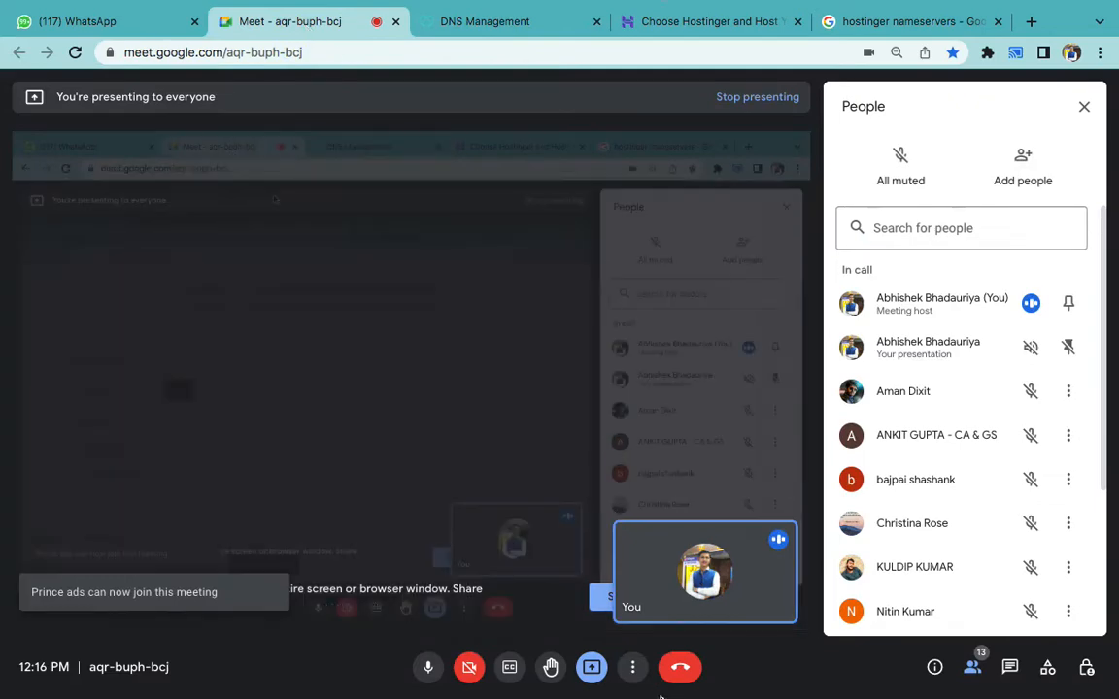
- Add a hyphen-made horizontal rule below item 4 Wordpress Install in the Word notes
mouse_move(665, 674)
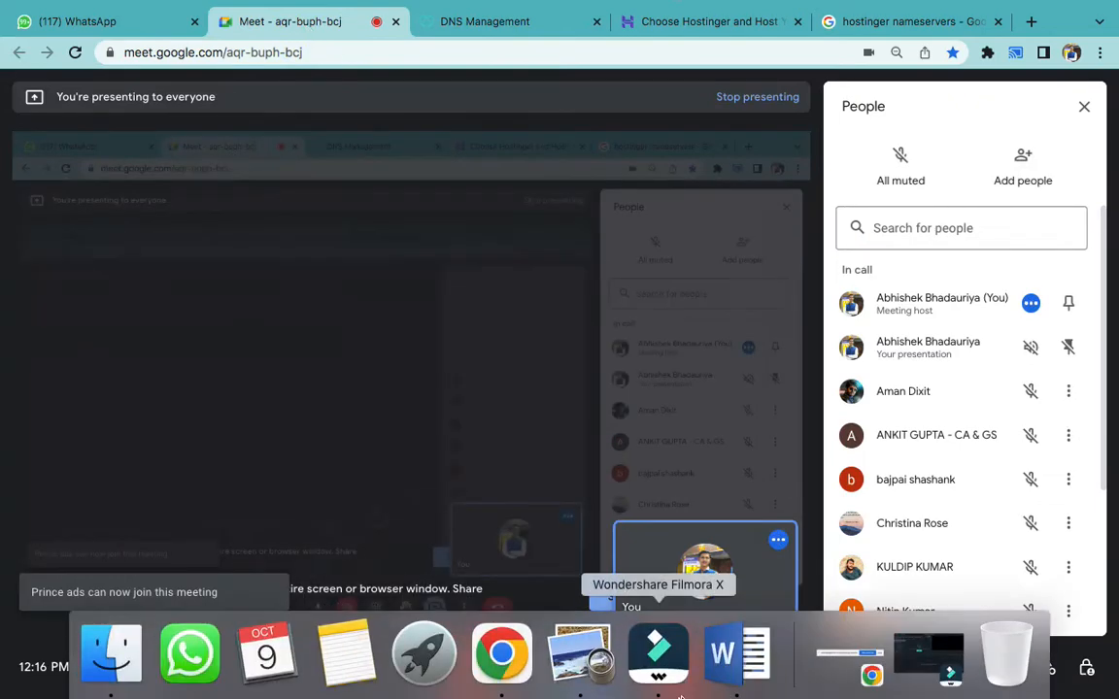
left_click(730, 660)
scroll(717, 559, "down", 5)
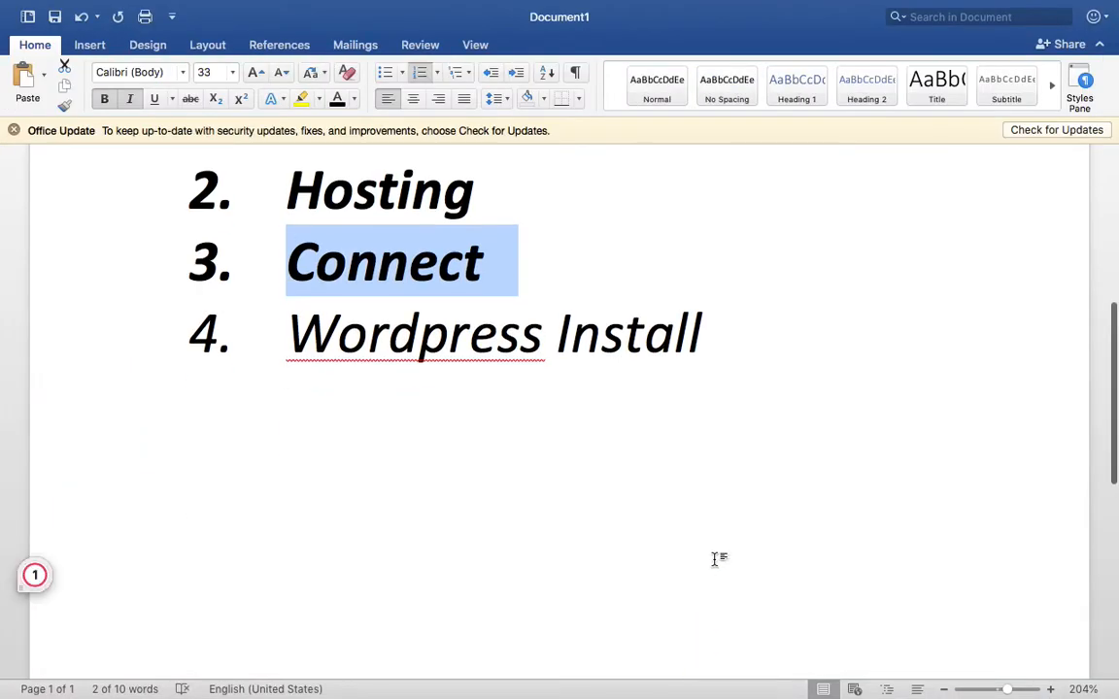
left_click(843, 301)
key("Return")
key("Return")
type("----------")
key("Return")
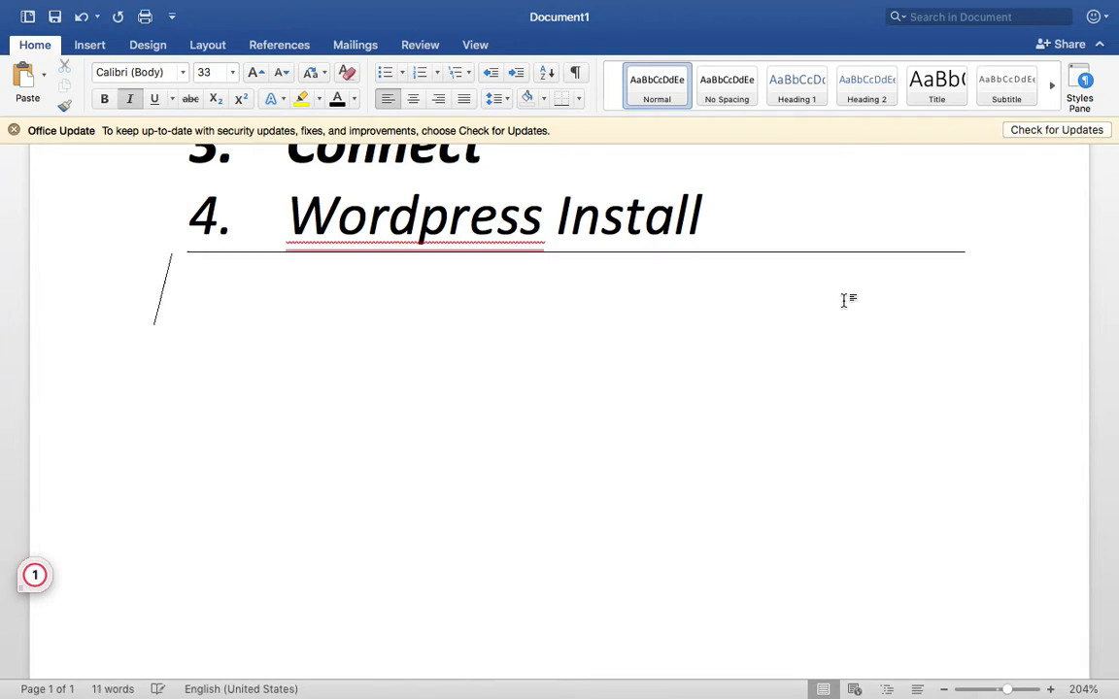
- Add a bold, centred, yellow-highlighted WORDPRESS heading below the rule
scroll(844, 300, "down", 3)
scroll(843, 300, "down", 4)
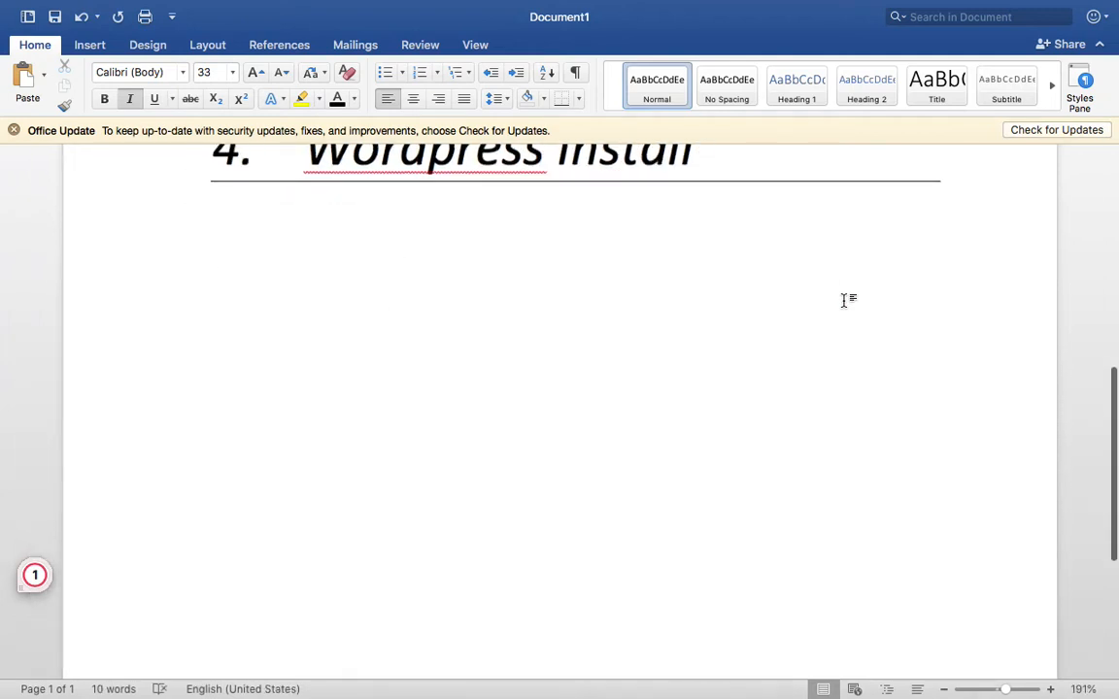
type("WORDPRESS")
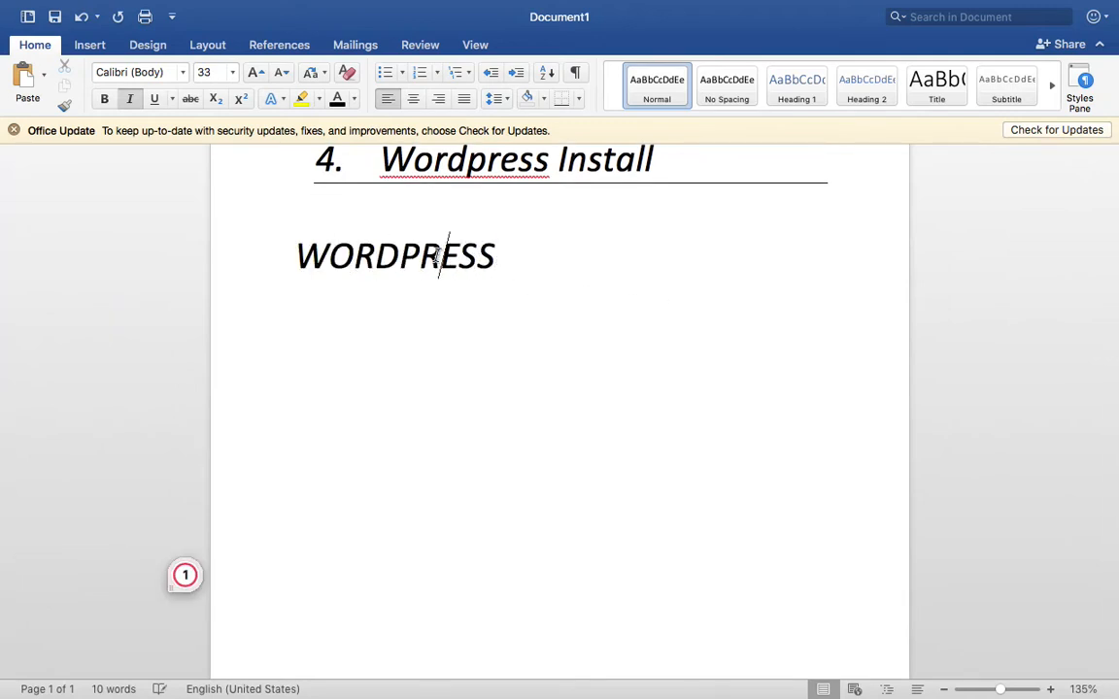
triple_click(439, 255)
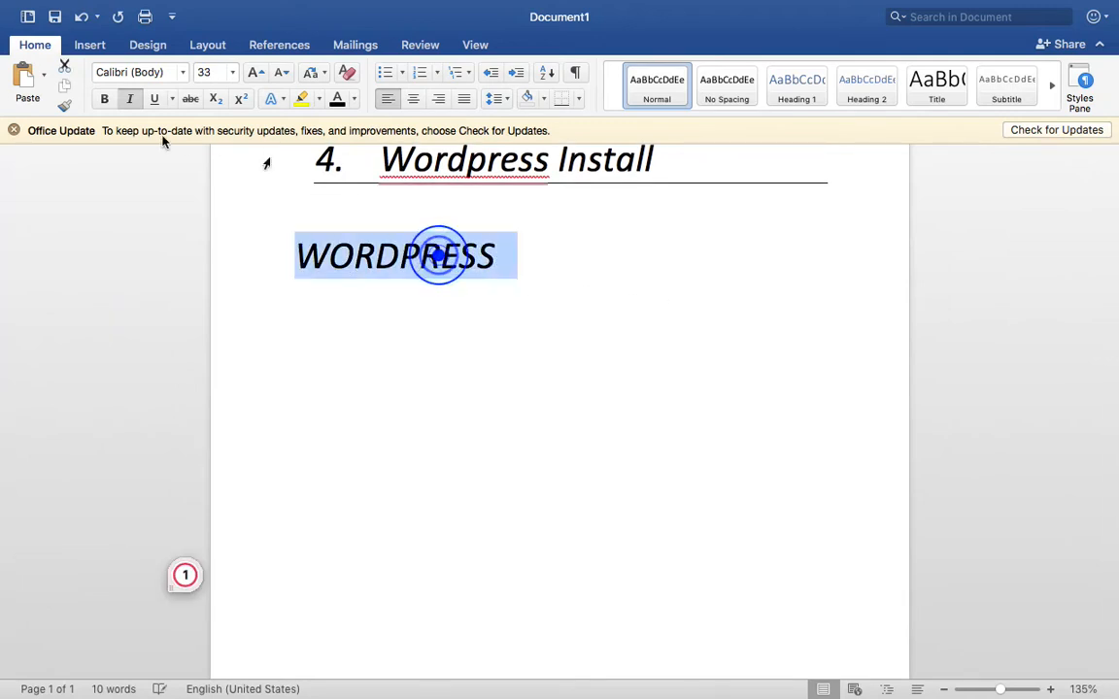
left_click(104, 98)
left_click(412, 98)
left_click(302, 98)
scroll(846, 432, "down", 1)
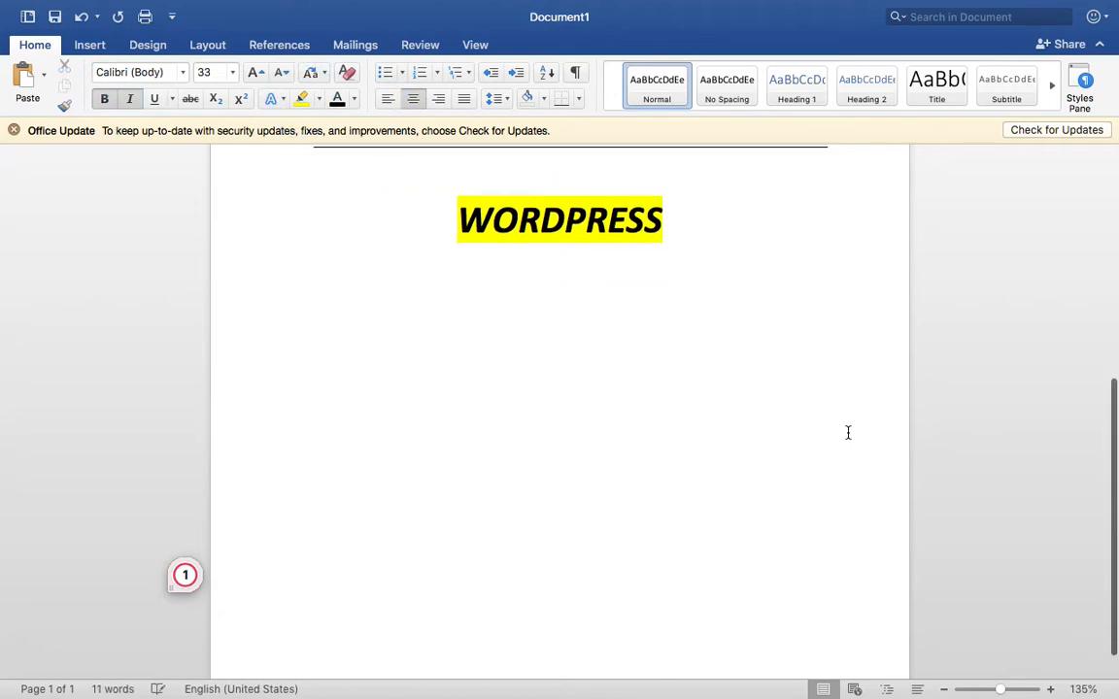
mouse_move(655, 666)
left_click(537, 657)
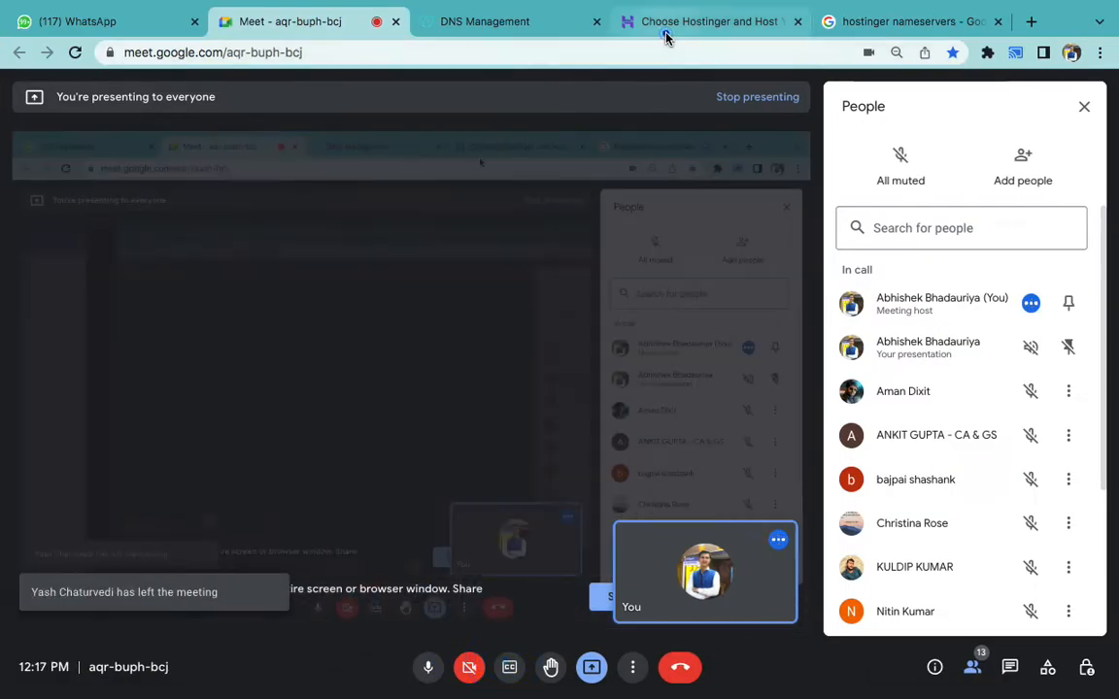
- Close the Hostinger and nameserver search tabs, leaving a fresh Google start tab
left_click(665, 36)
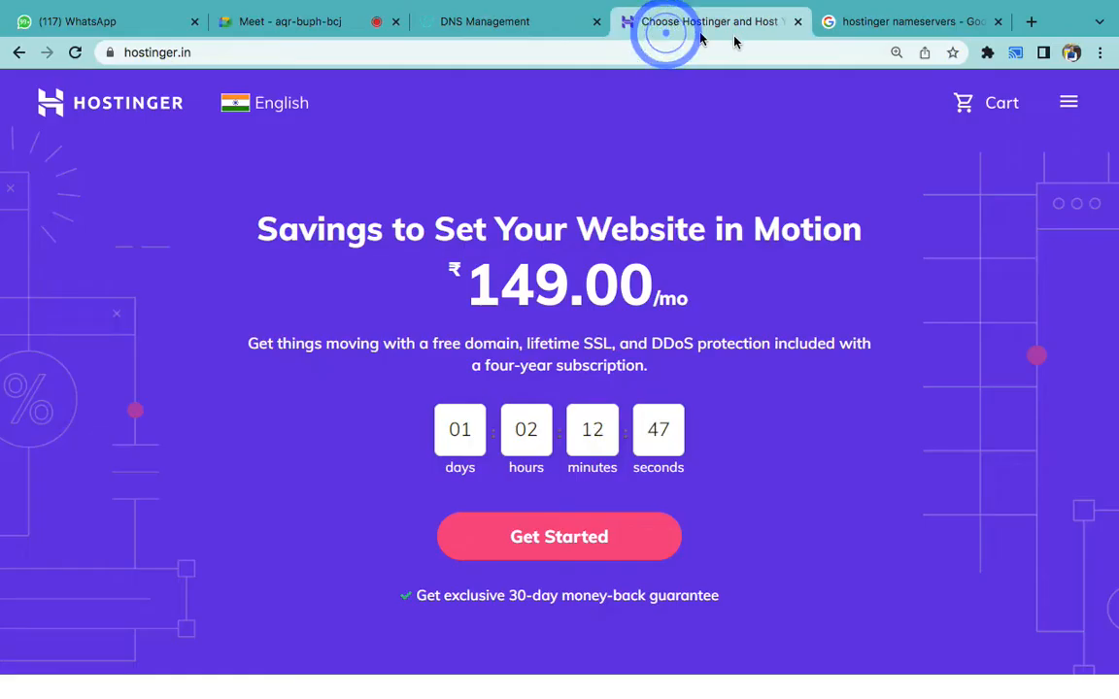
left_click(797, 21)
left_click(833, 21)
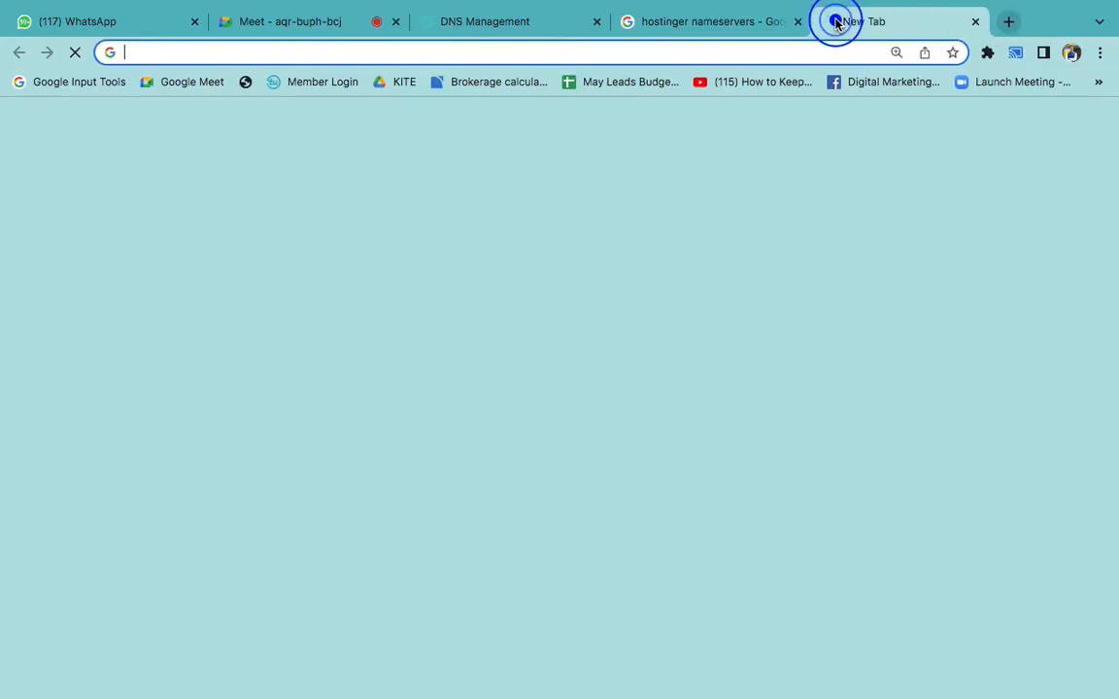
left_click(796, 20)
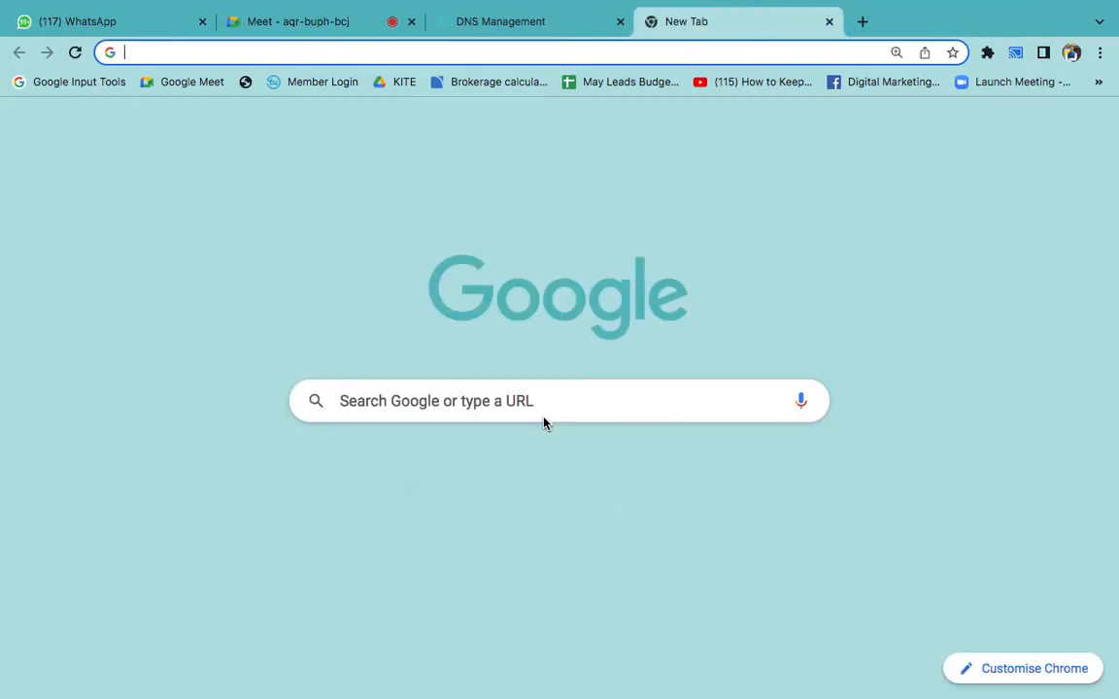
- Enter 'kanpurfashion' in the address bar without searching and dismiss the suggestions
type("kanpurfasjo")
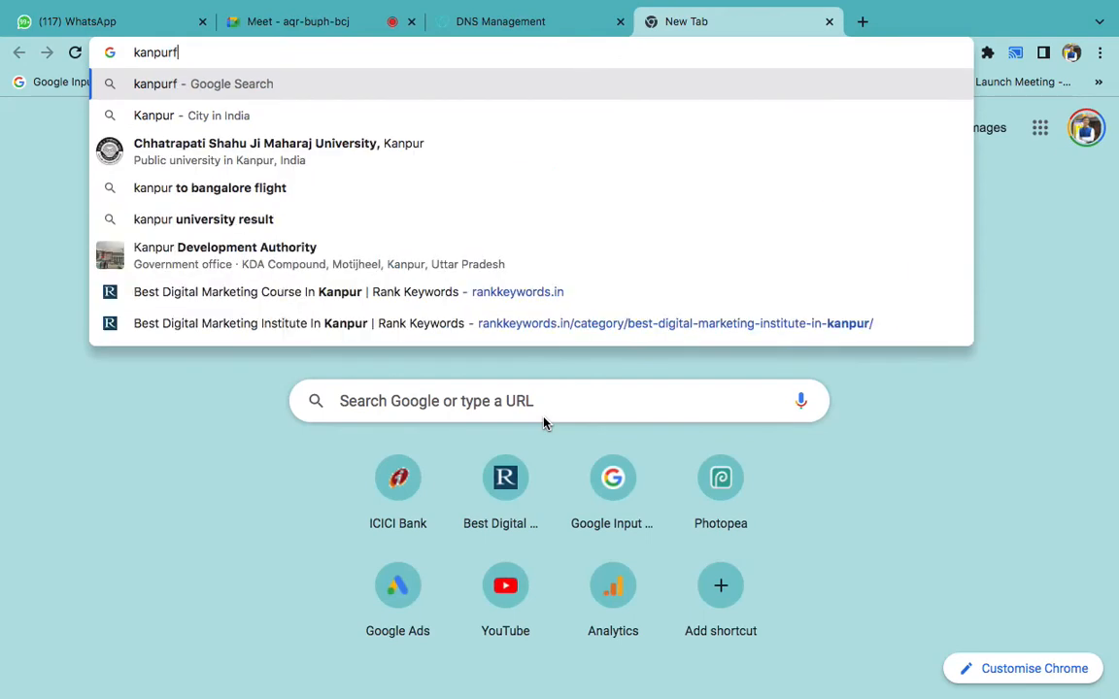
key("BackSpace")
key("BackSpace")
type("hion")
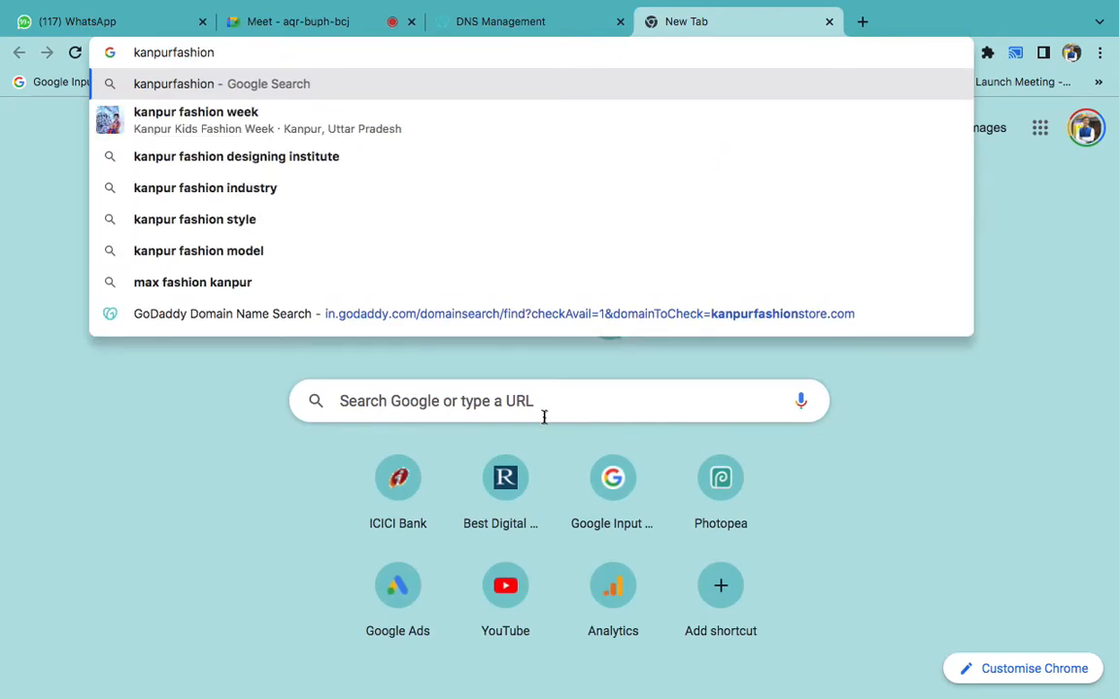
key("super+a")
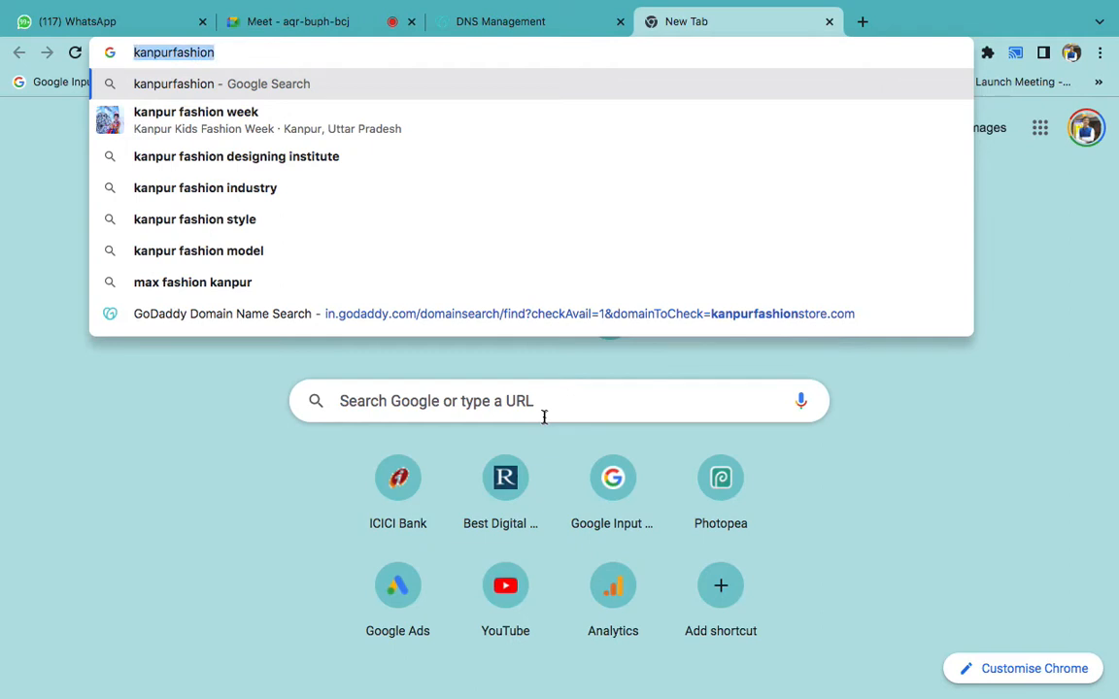
left_click(1, 493)
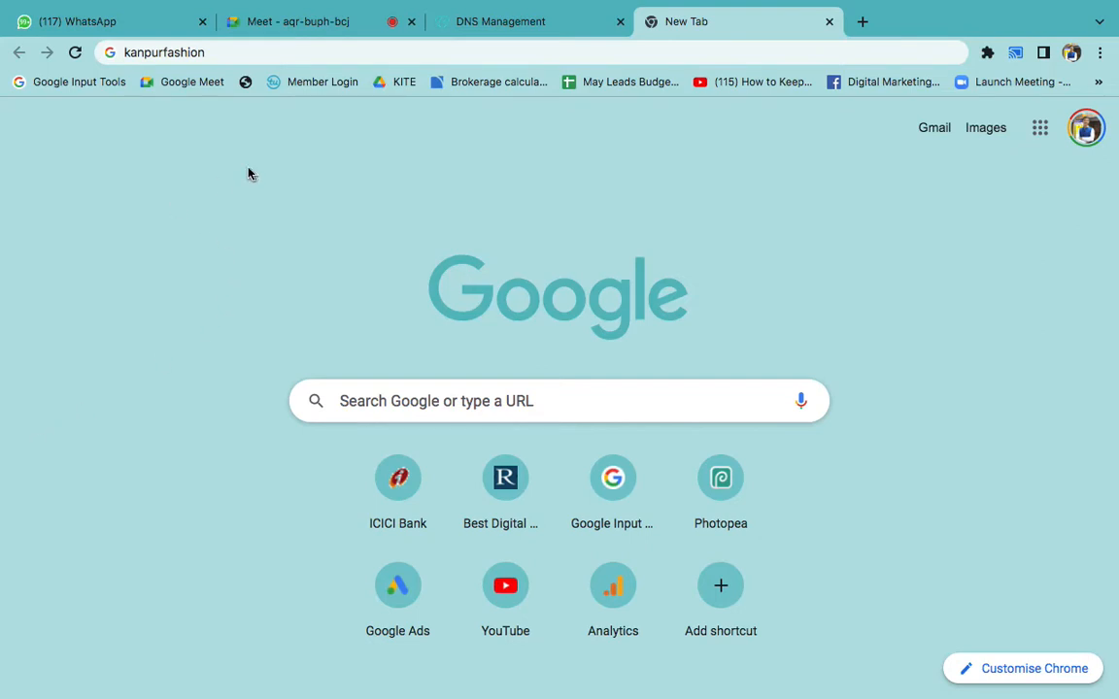
- Open the bachelorofjobs.in example site and scroll through it
left_click(223, 49)
type("bachelorofjobs.in")
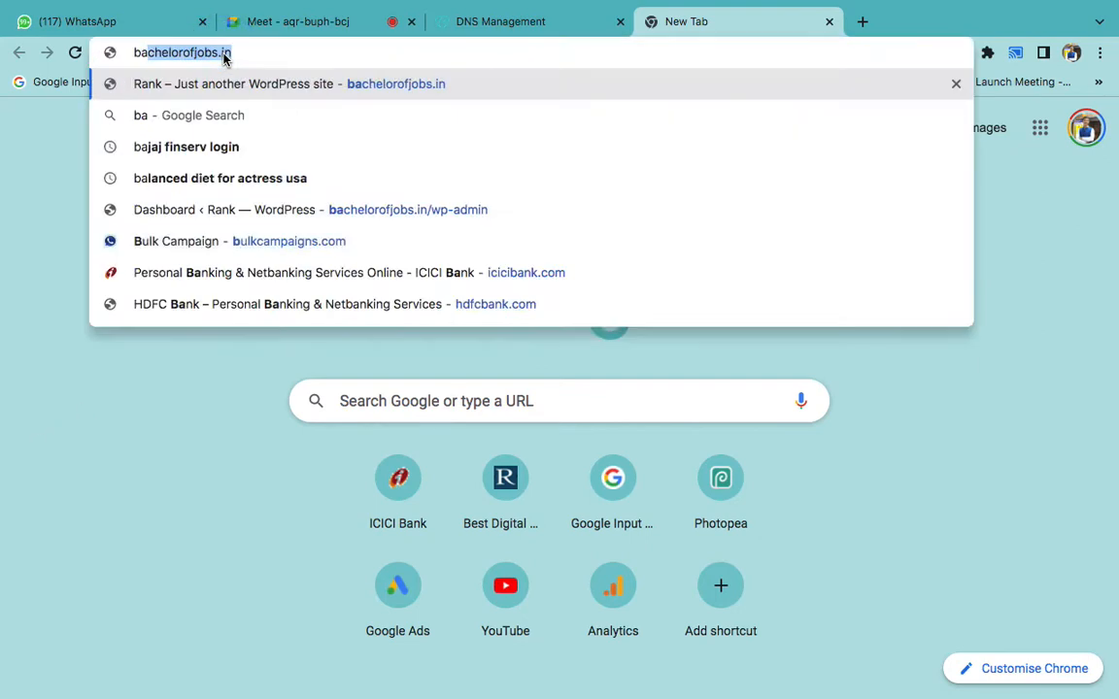
key("Return")
left_click(223, 52)
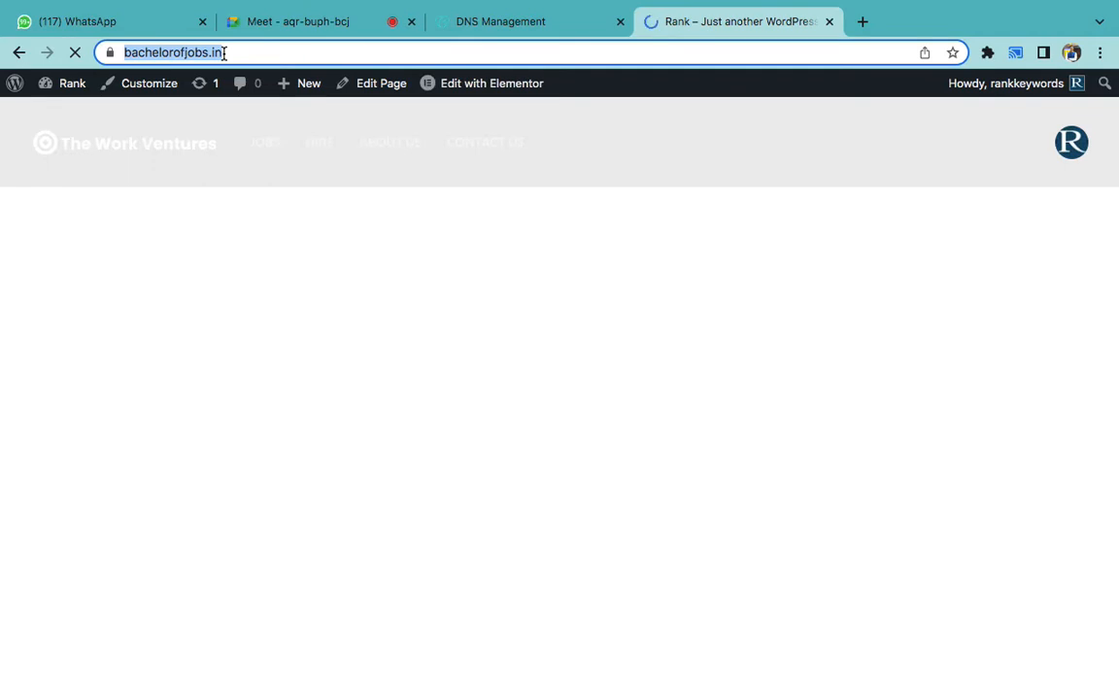
scroll(388, 392, "down", 5)
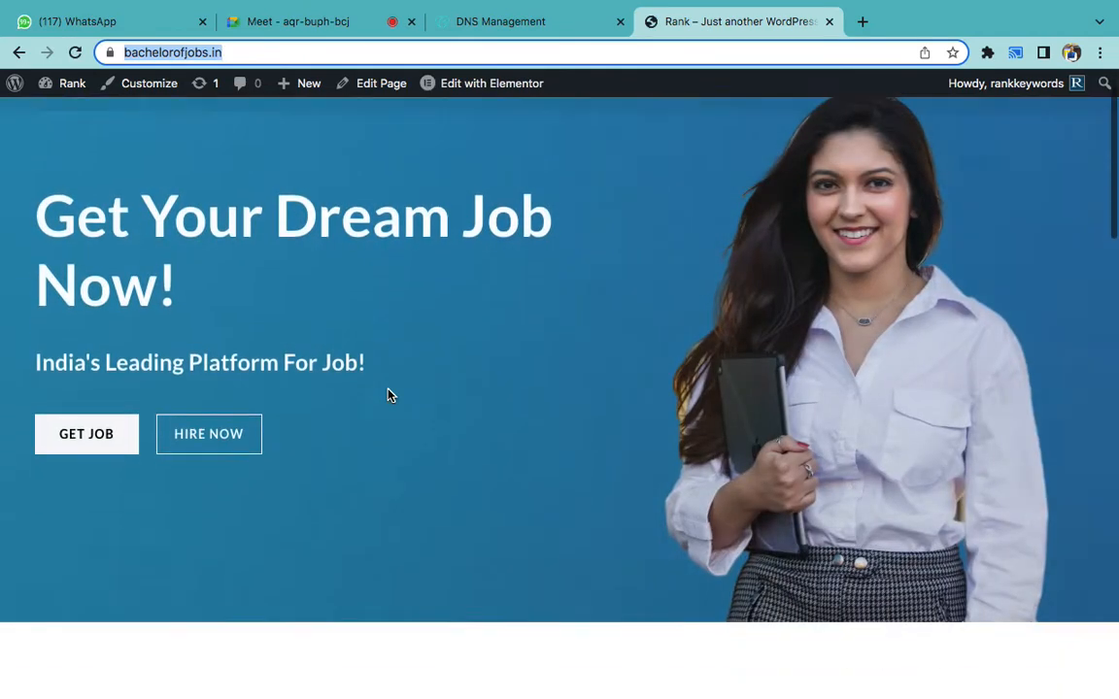
scroll(388, 396, "down", 20)
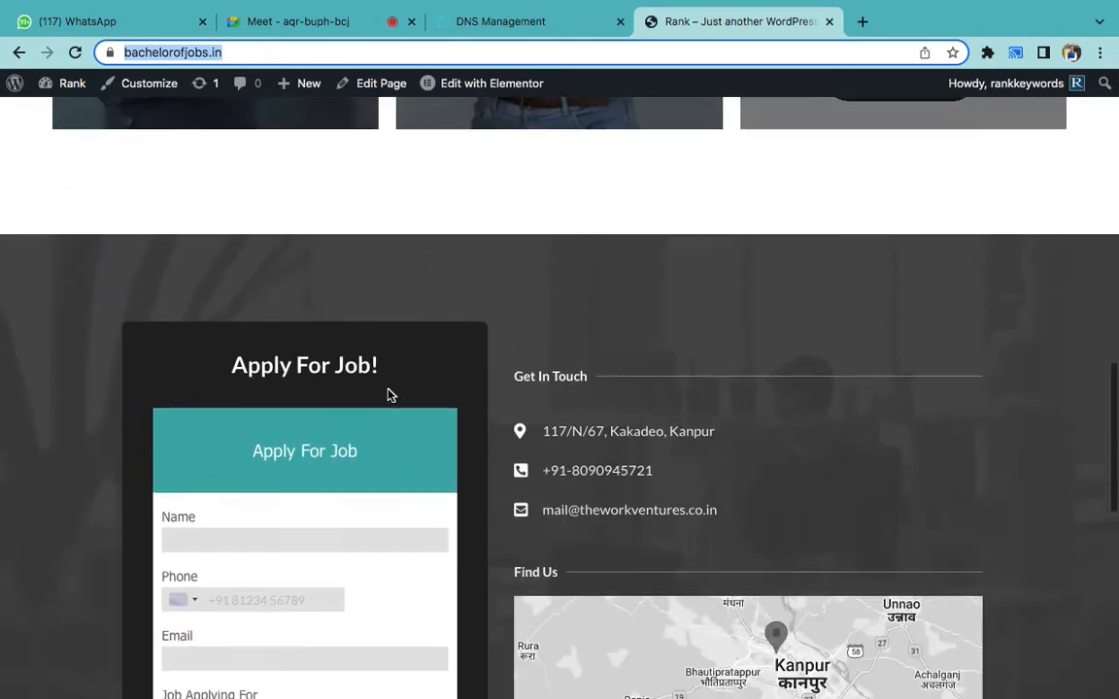
scroll(387, 395, "up", 20)
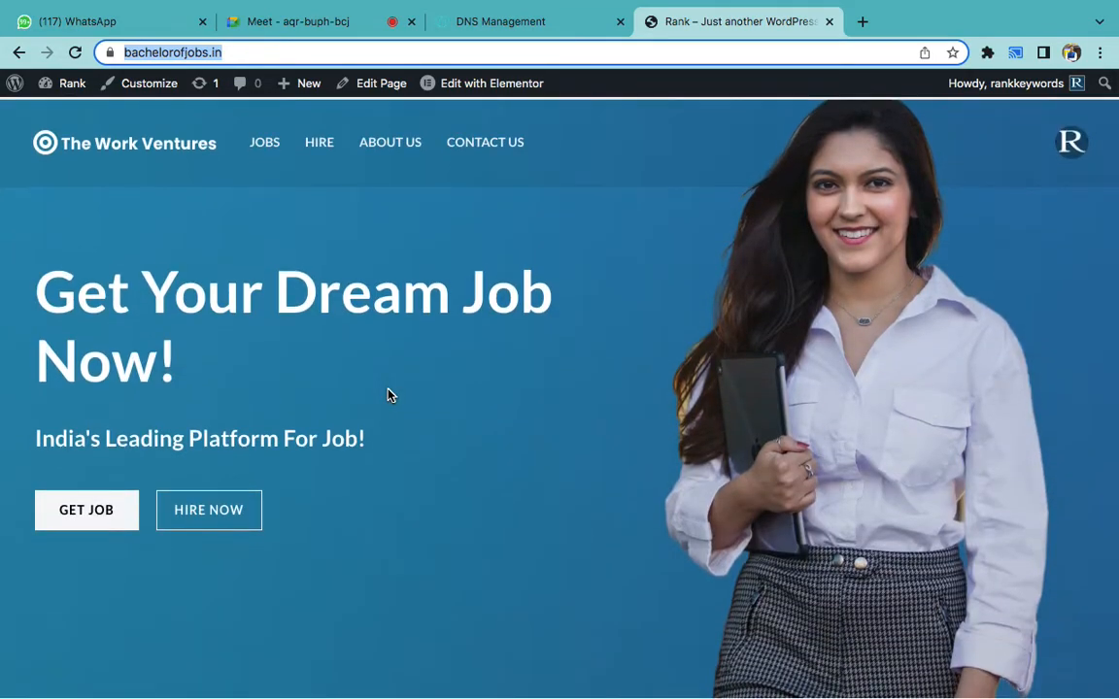
scroll(387, 395, "down", 8)
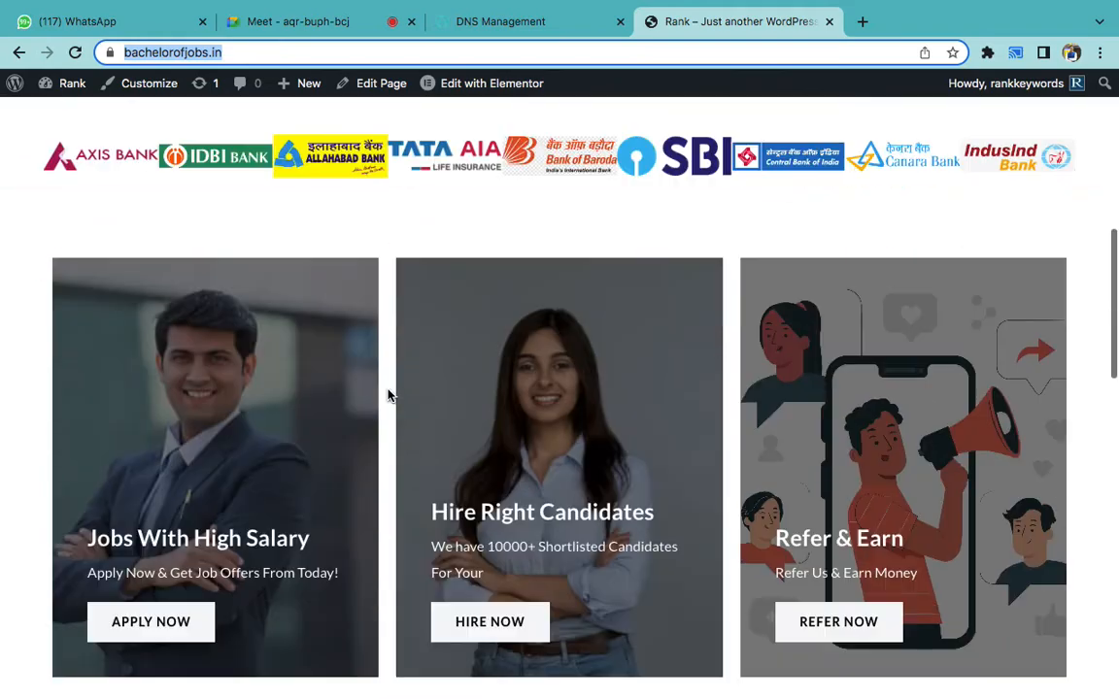
scroll(388, 395, "down", 10)
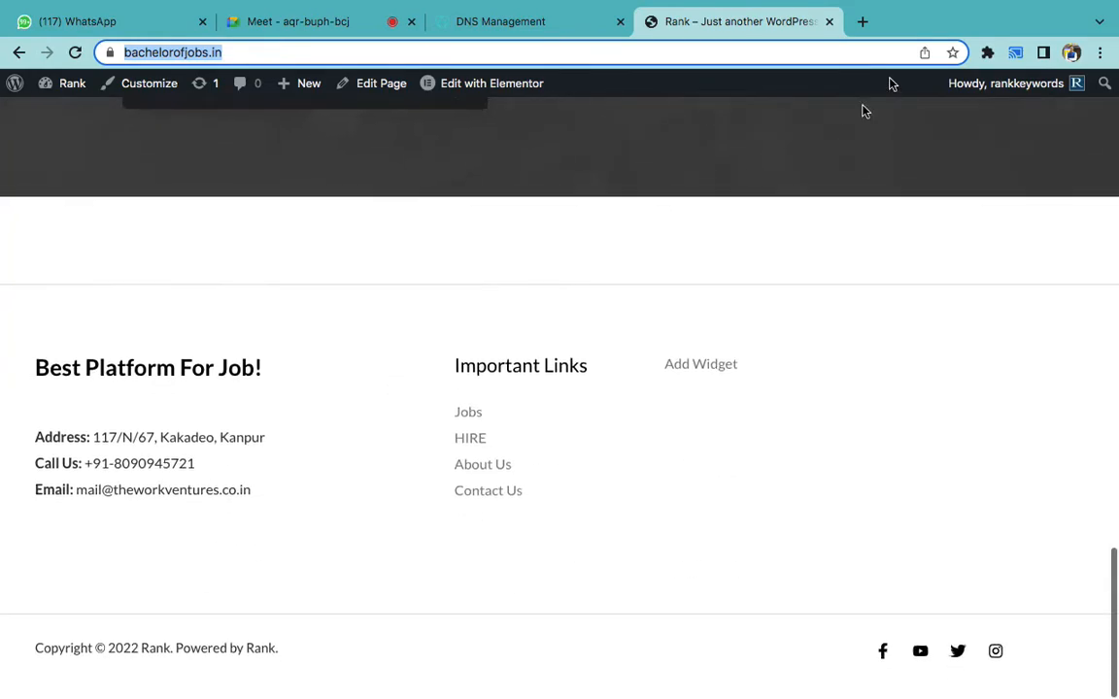
- Load strikers7.in in a new tab and look over its restaurant homepage
left_click(863, 23)
type("st")
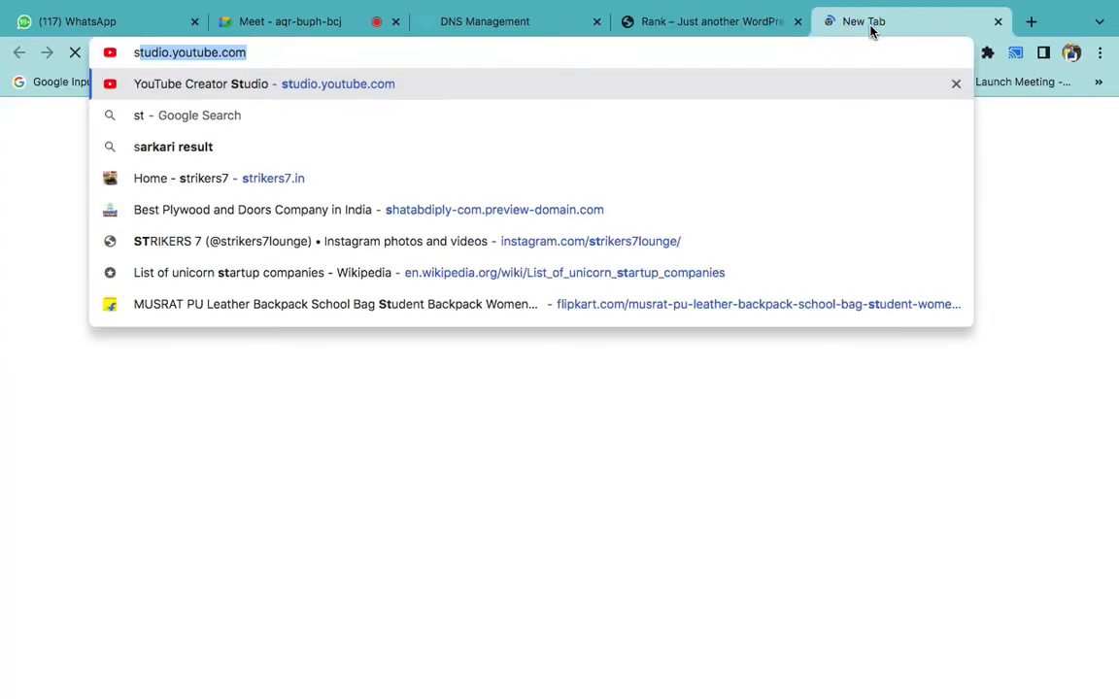
type("rik")
key("Return")
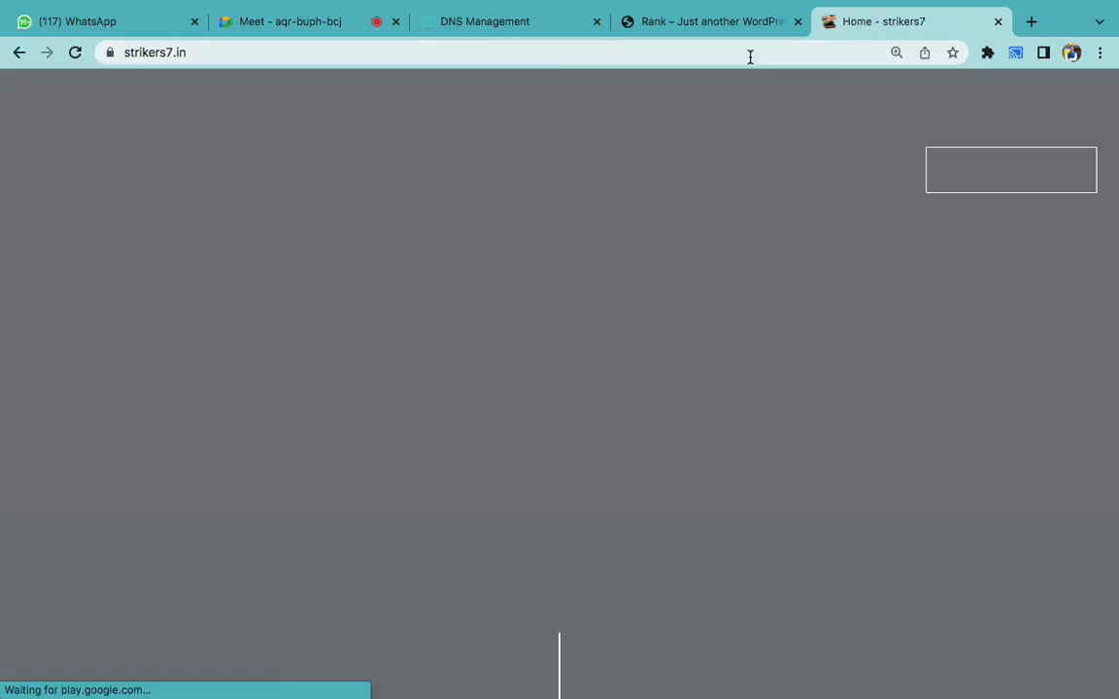
left_click(749, 55)
scroll(806, 294, "down", 10)
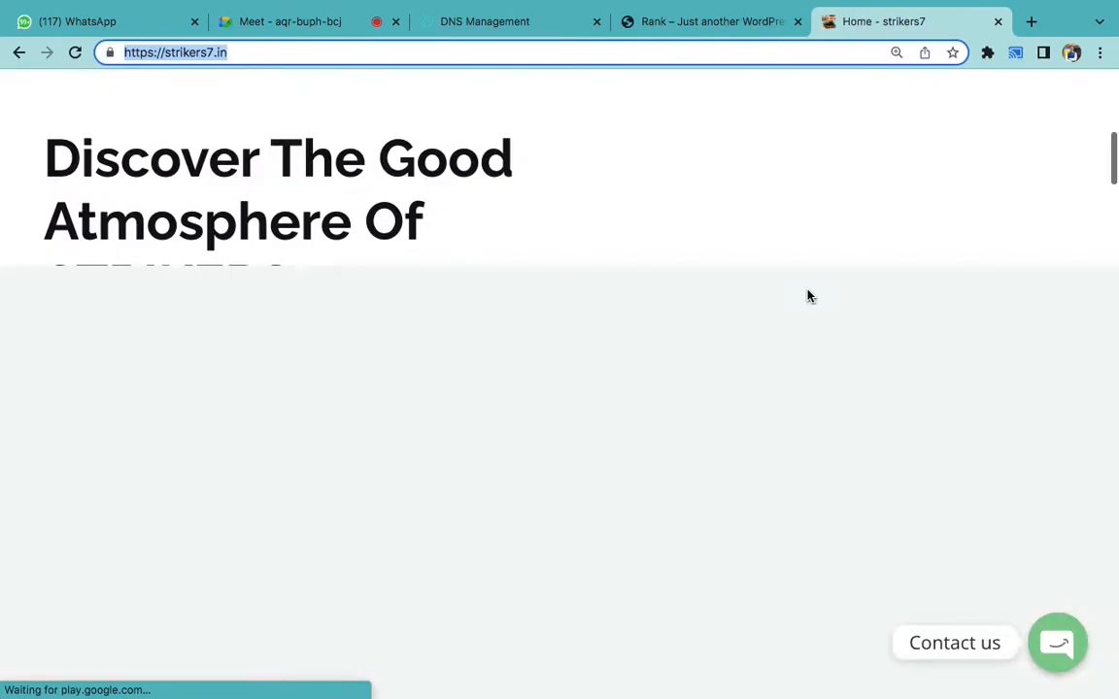
scroll(809, 295, "down", 10)
scroll(809, 294, "up", 20)
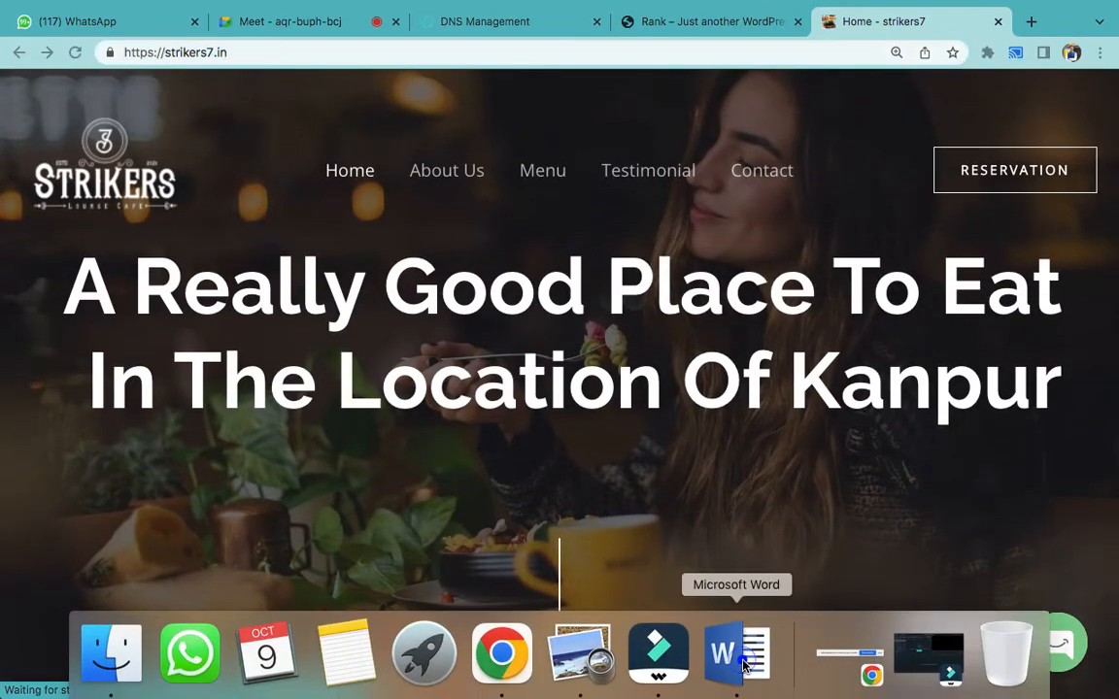
left_click(740, 657)
scroll(705, 547, "down", 1)
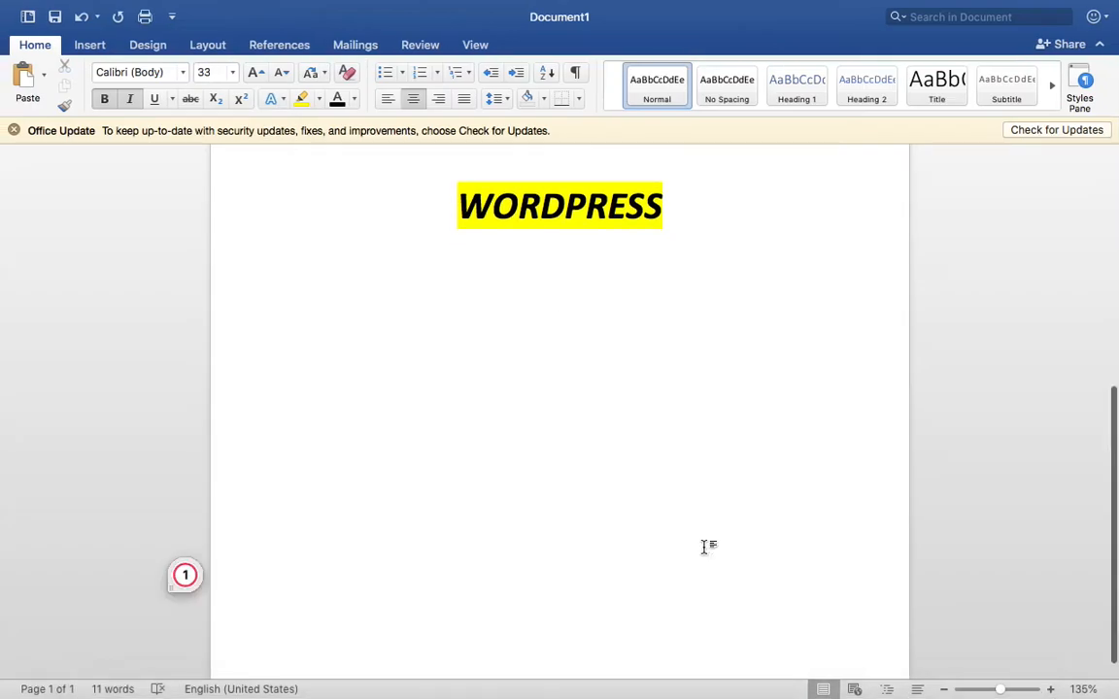
left_click(387, 100)
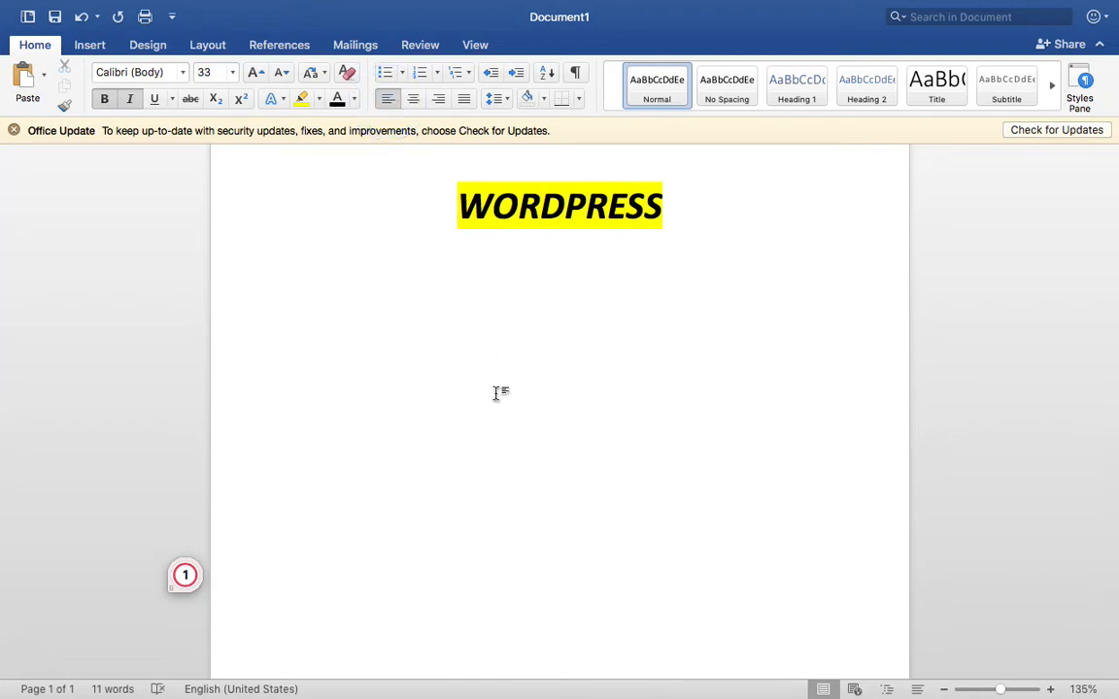
type("5. Open Wordpres")
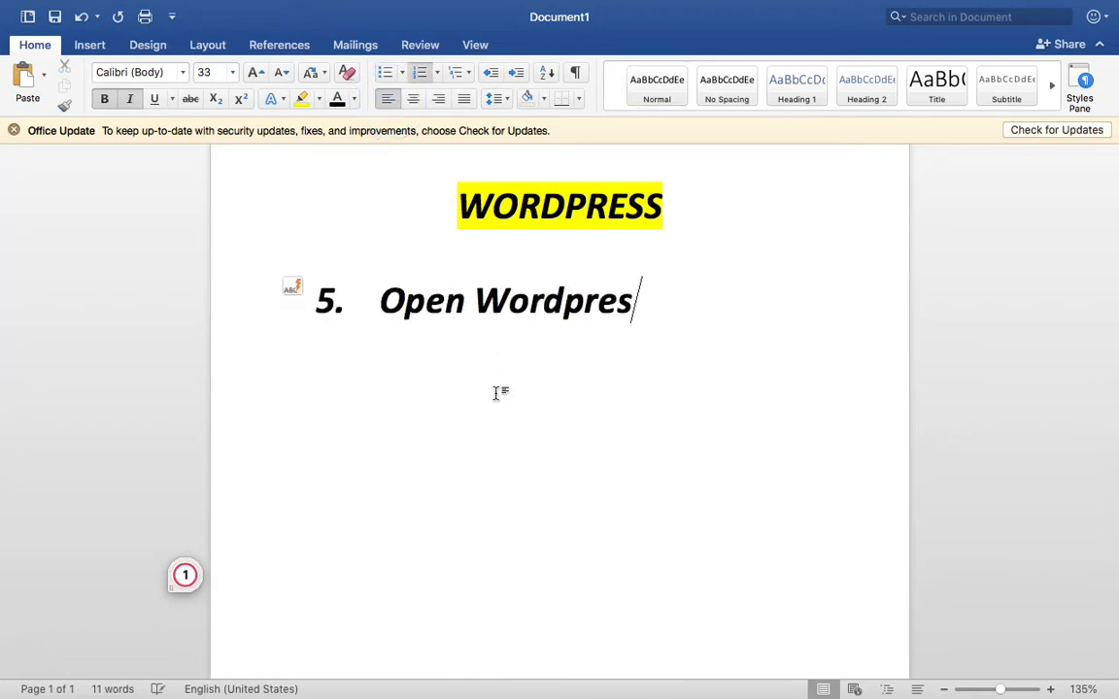
type("s")
key("Return")
key("Return")
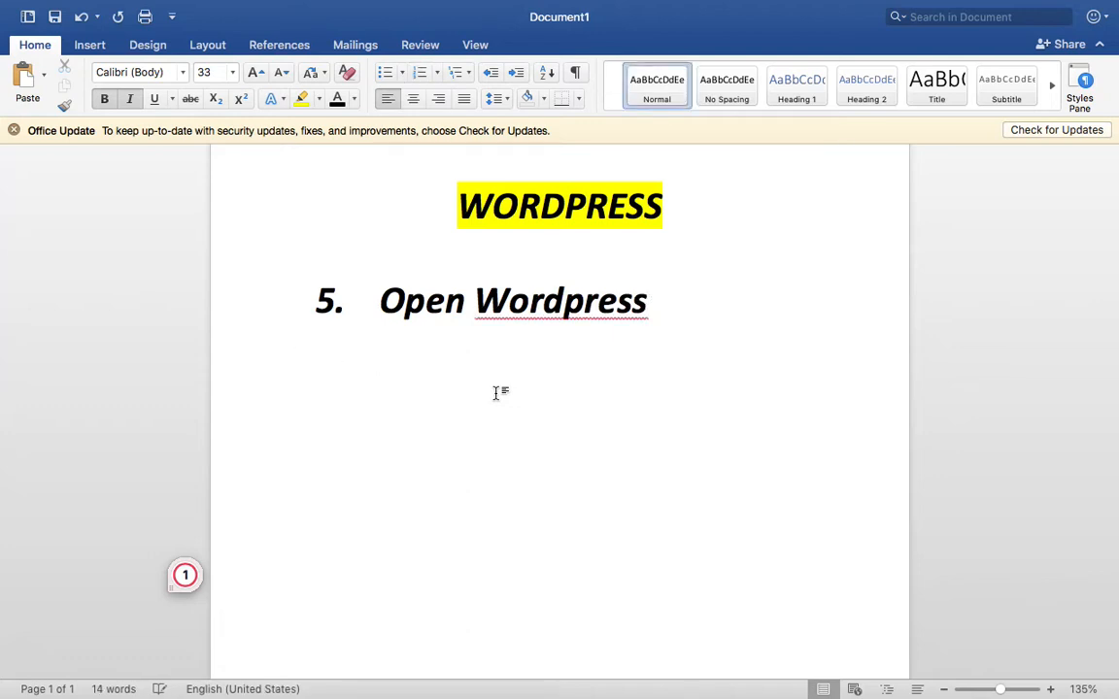
type("www.websi")
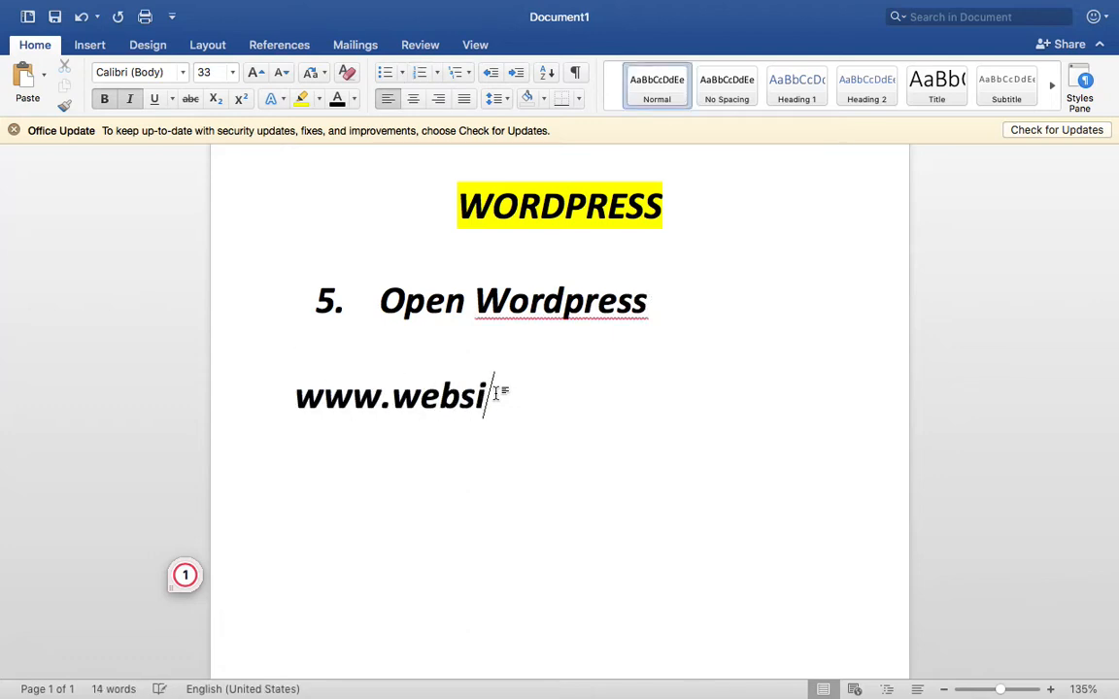
type("te.com/wp-admin")
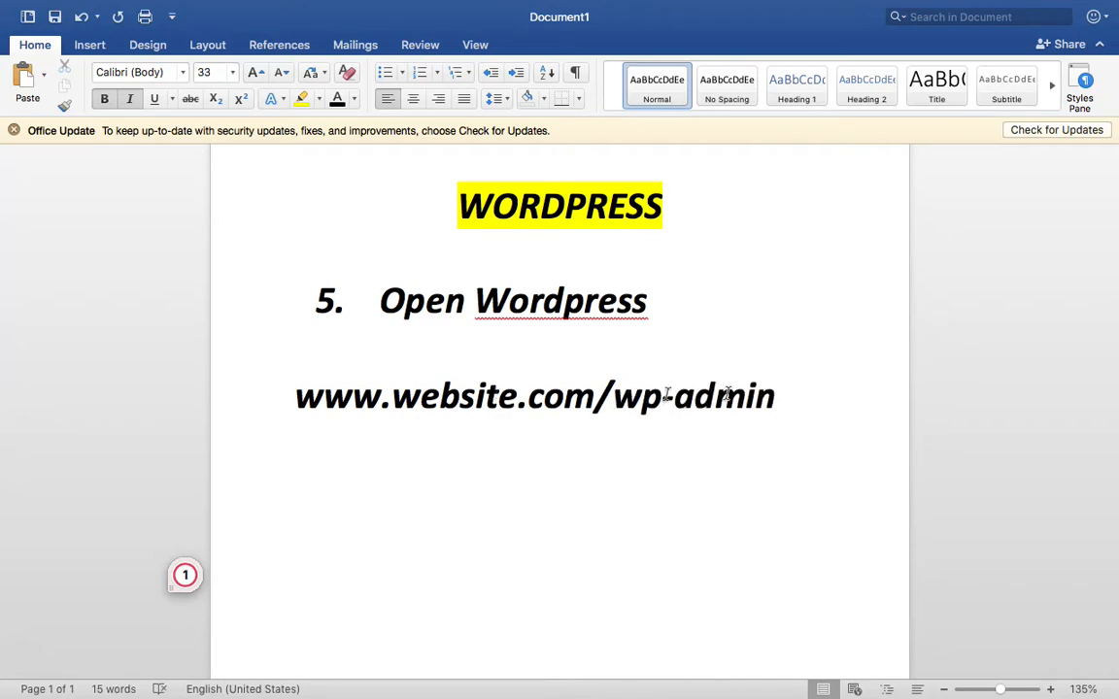
double_click(793, 402)
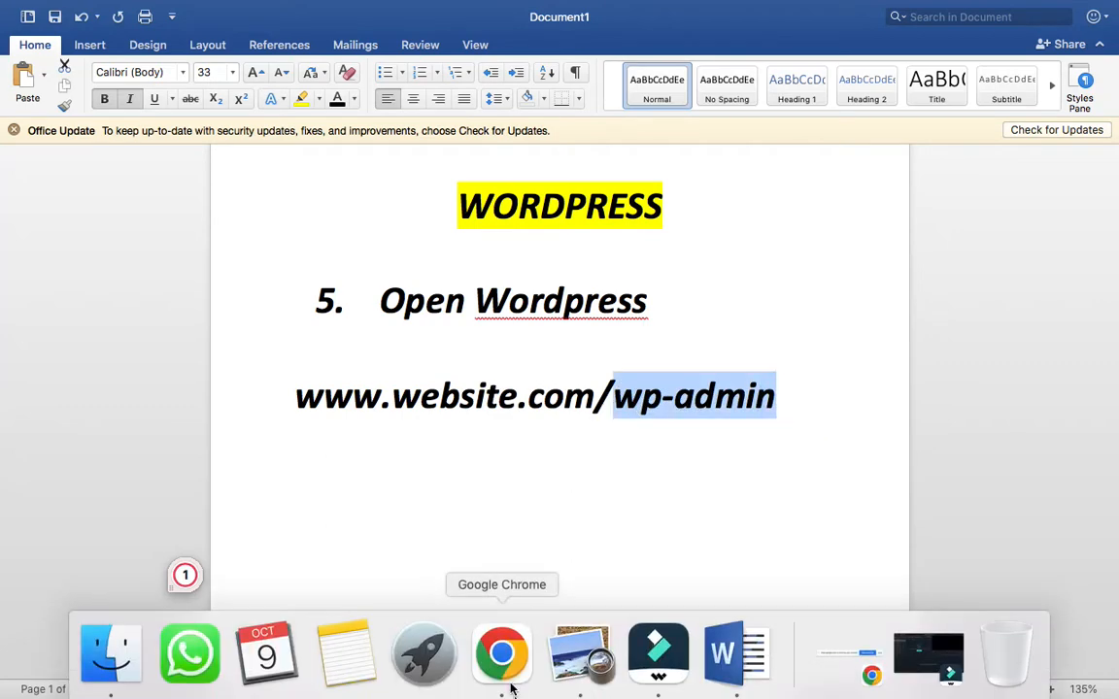
left_click(499, 673)
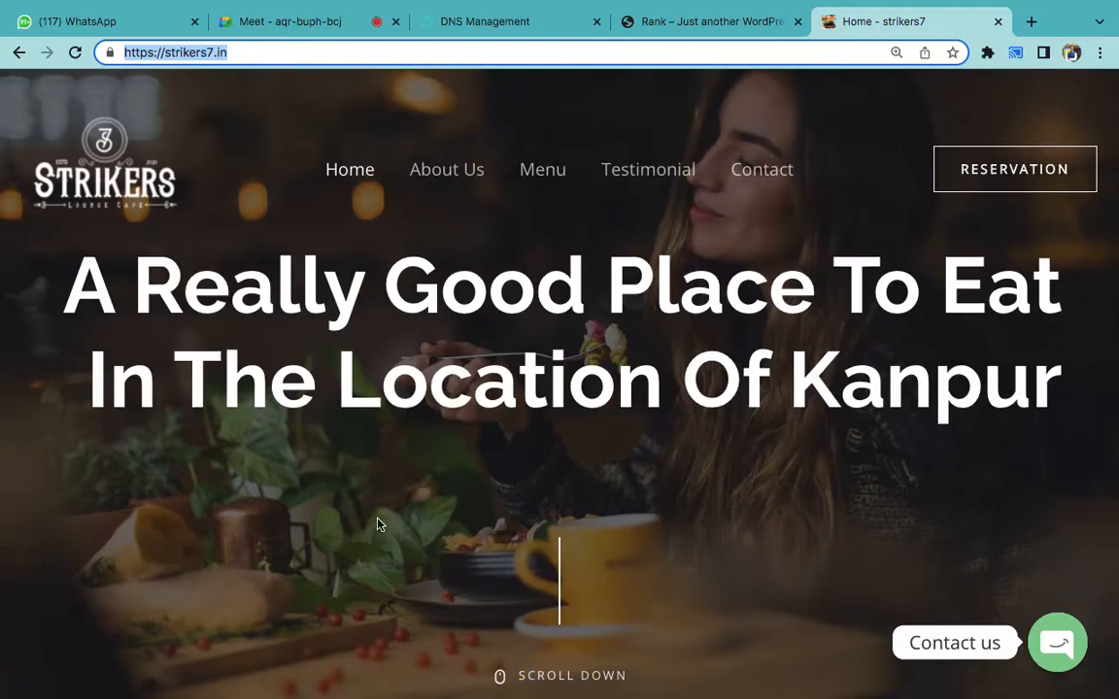
- Open strikers7.in/wp-admin and log in with Remember Me ticked
scroll(380, 524, "down", 5)
scroll(380, 524, "down", 2)
scroll(380, 524, "up", 7)
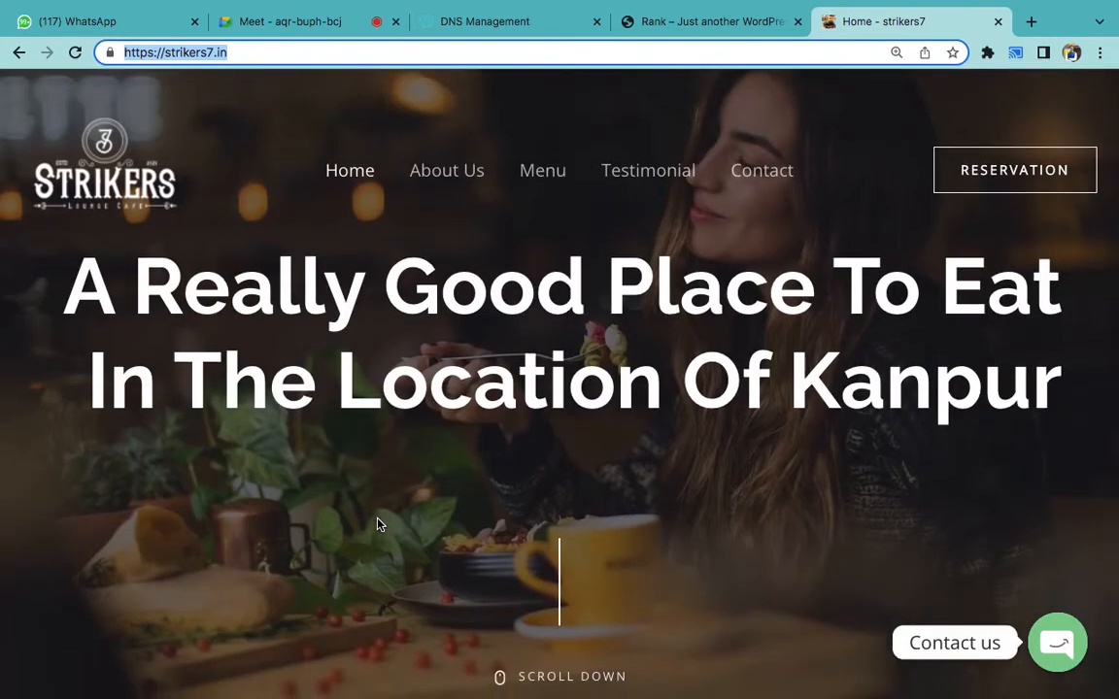
left_click(242, 53)
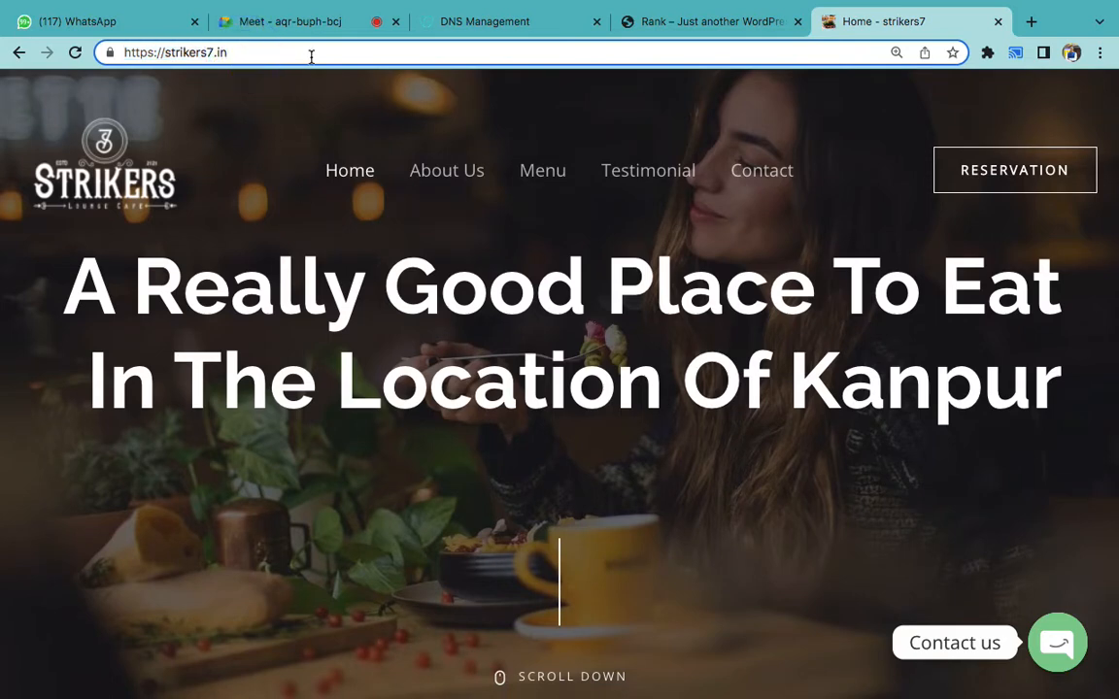
type("/wp-admin")
key("Return")
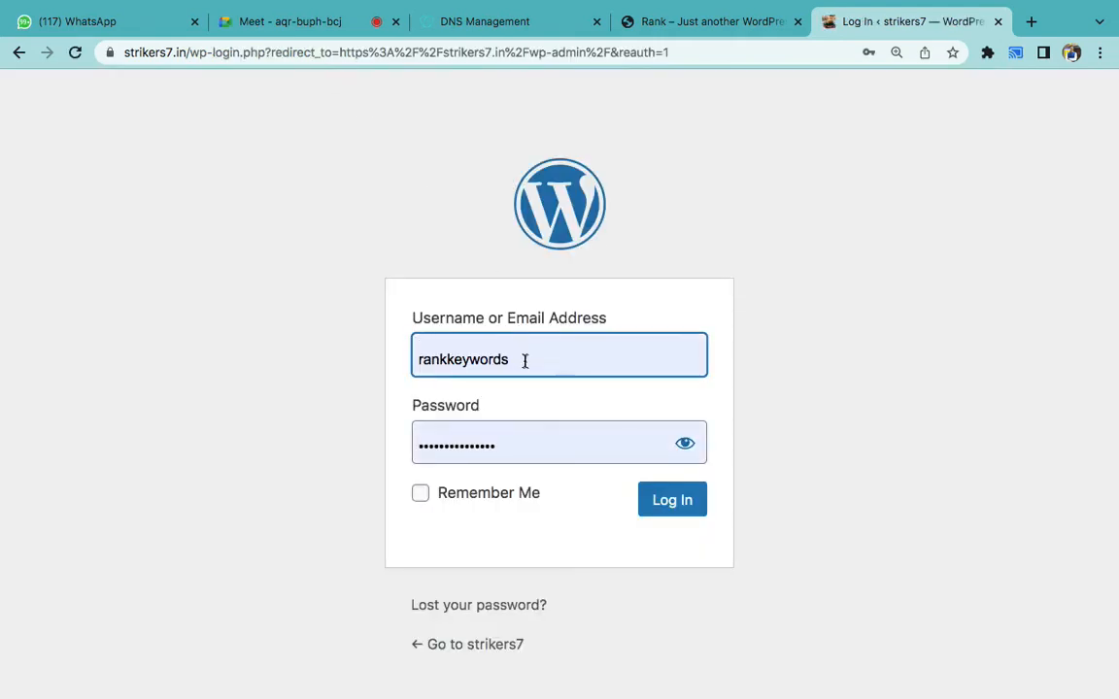
left_click(480, 494)
left_click(666, 511)
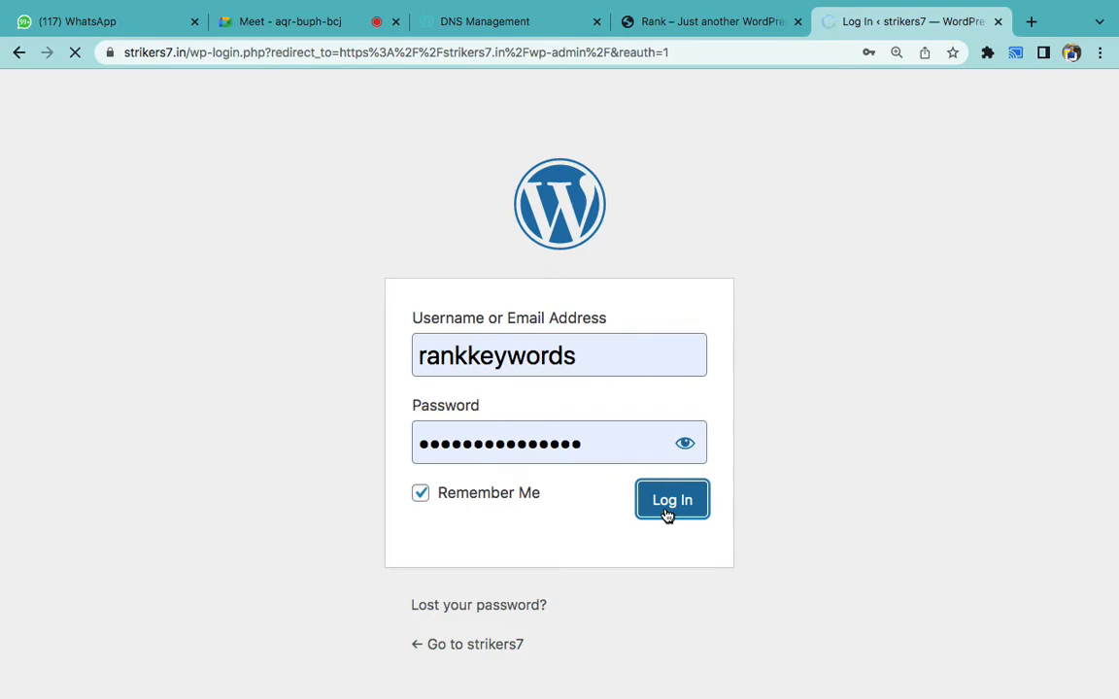
- Admit the waiting participant to the video call and return to the strikers7 dashboard
left_click(338, 34)
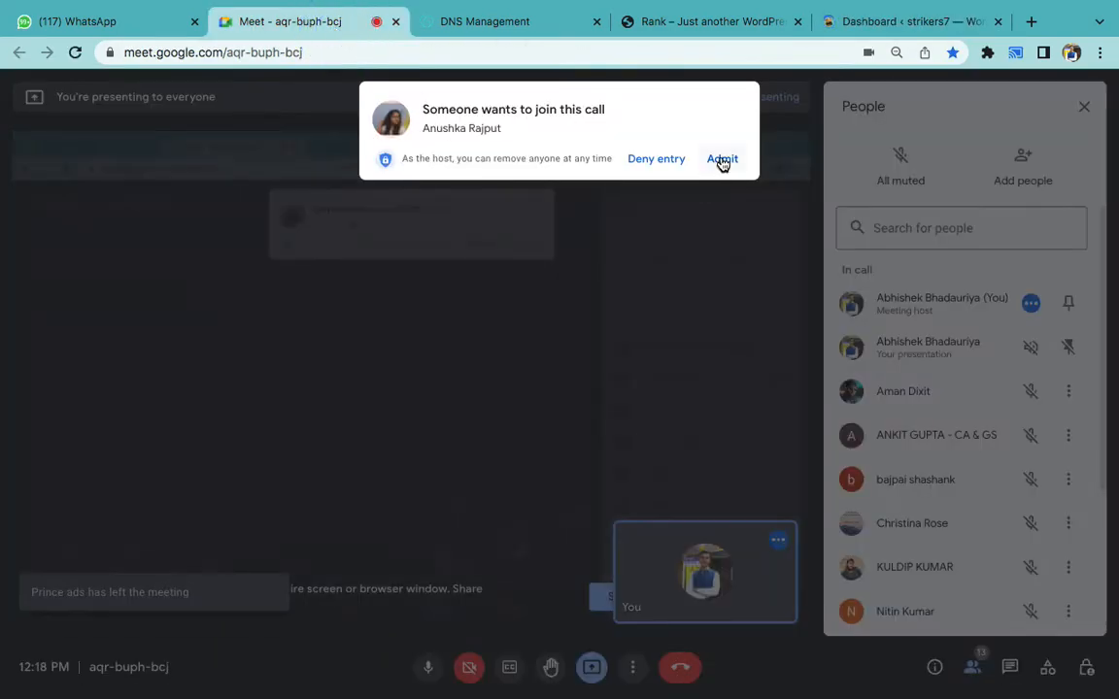
left_click(722, 161)
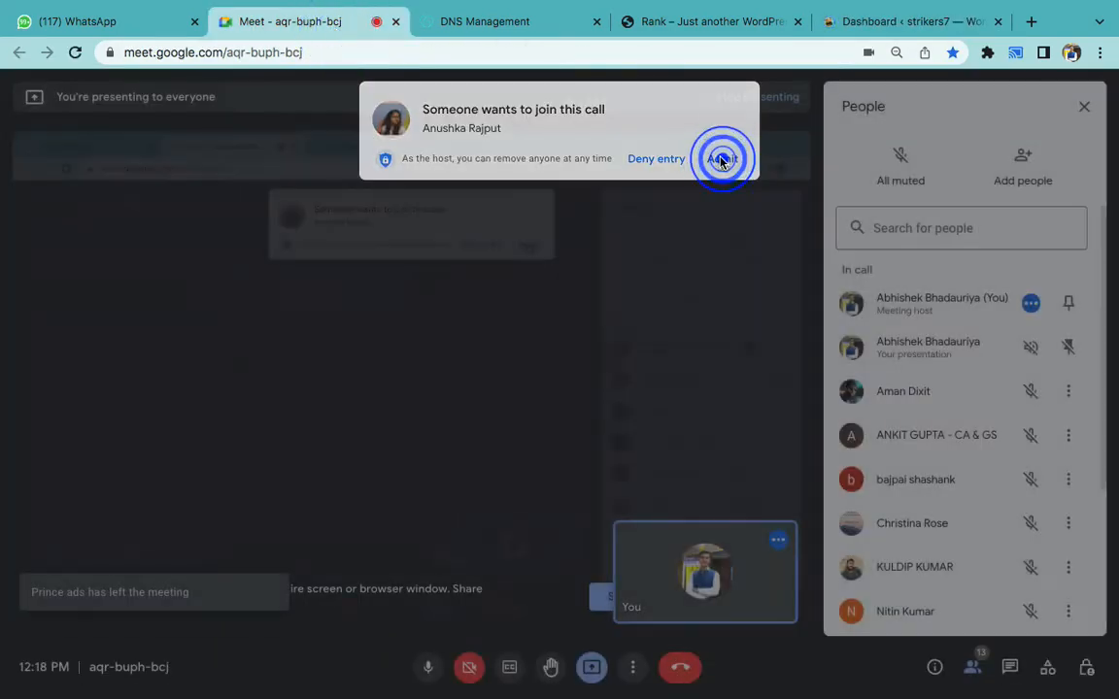
left_click(863, 23)
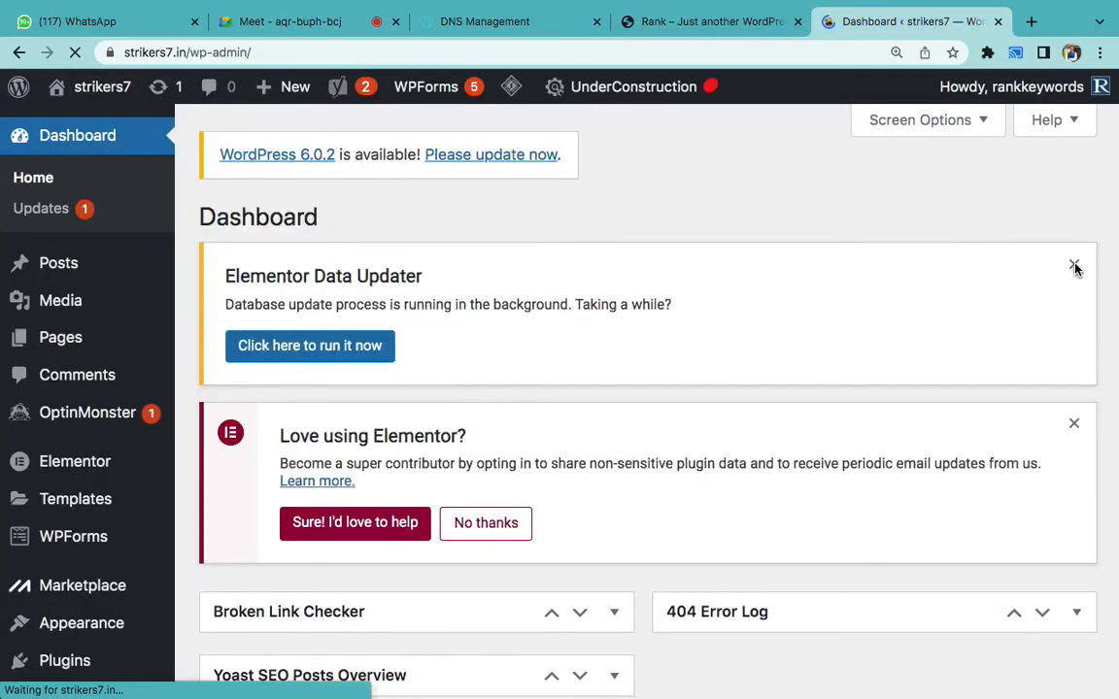
- Dismiss both Elementor notices, collapse the Broken Link Checker box, and bring the Word notes forward
left_click(1074, 266)
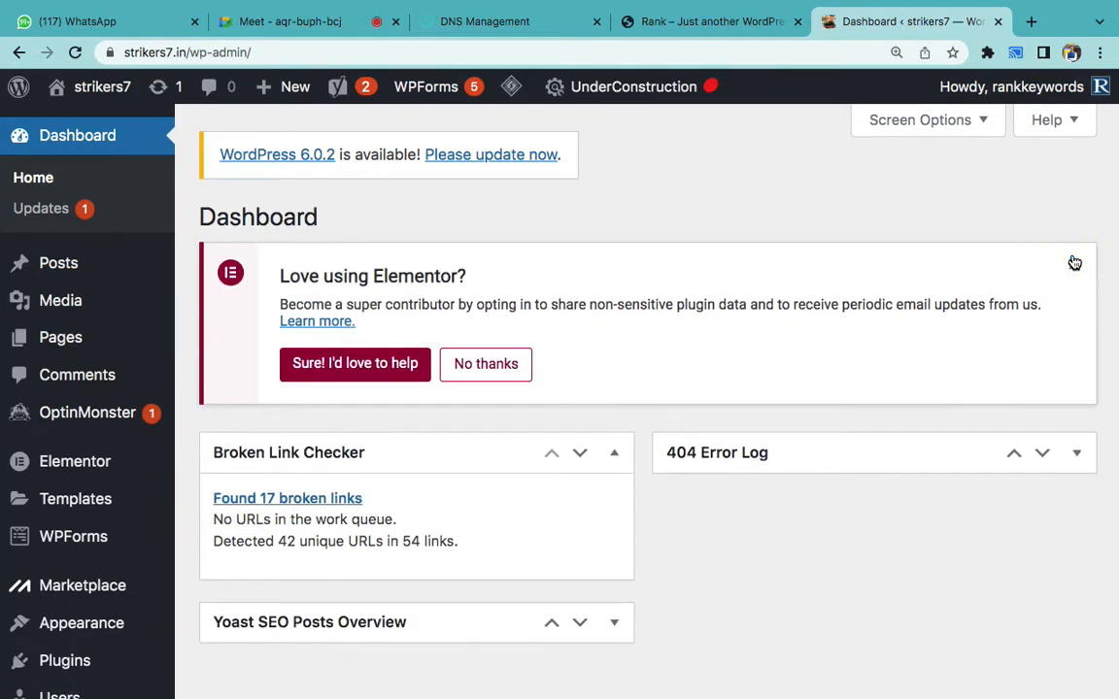
left_click(1073, 260)
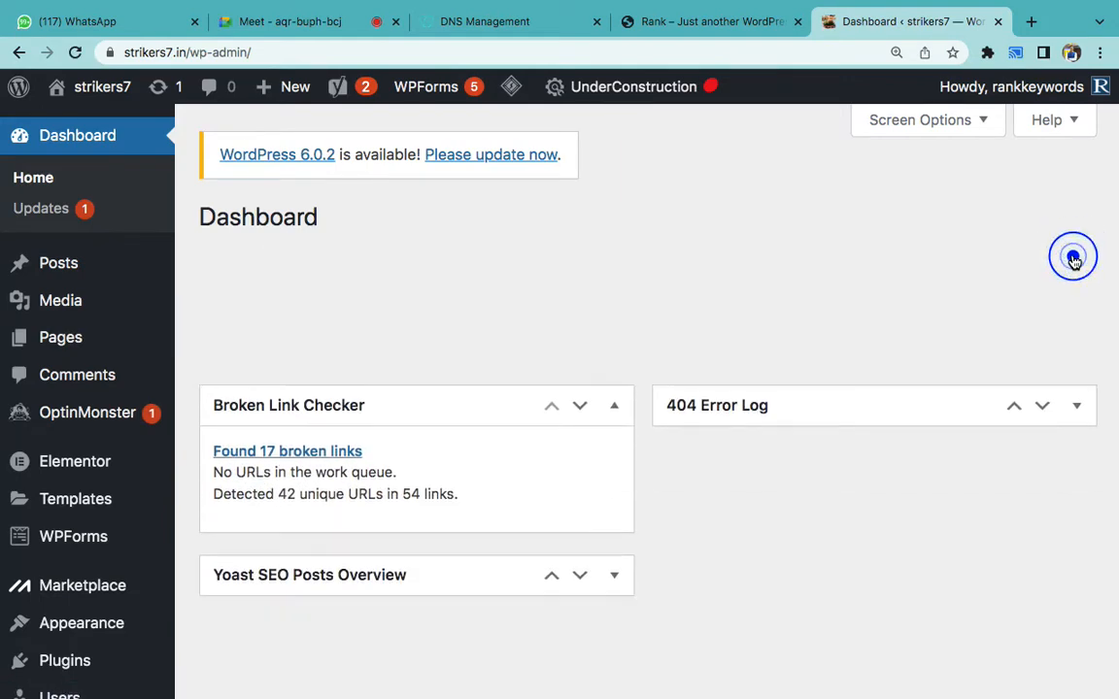
left_click(614, 279)
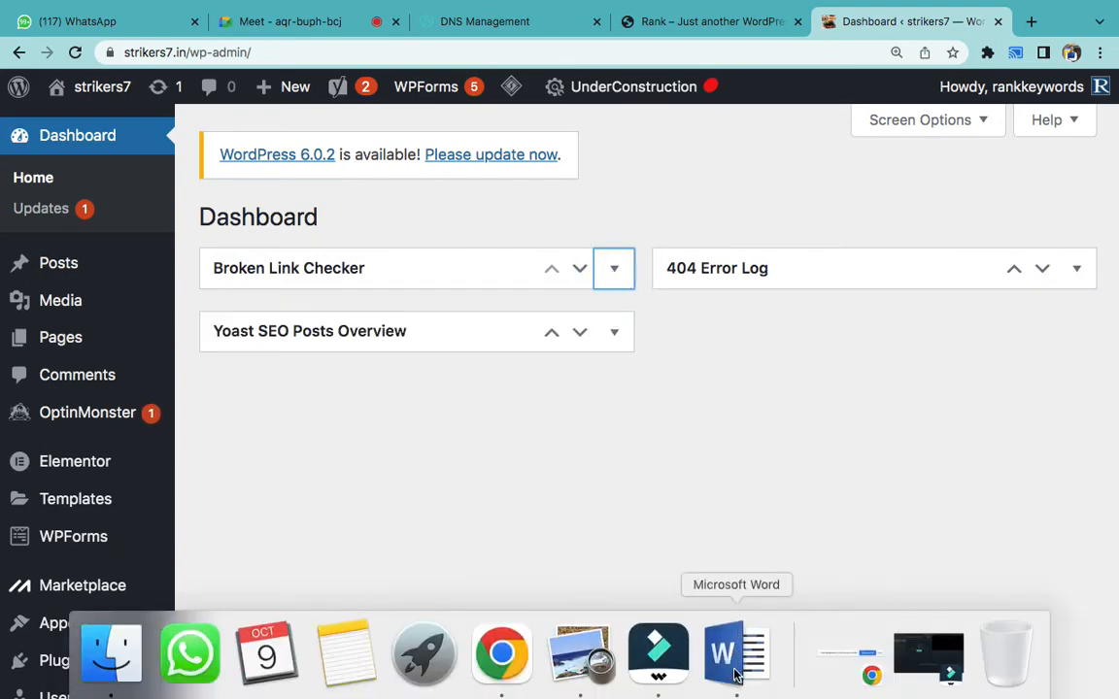
left_click(726, 662)
scroll(683, 502, "down", 2)
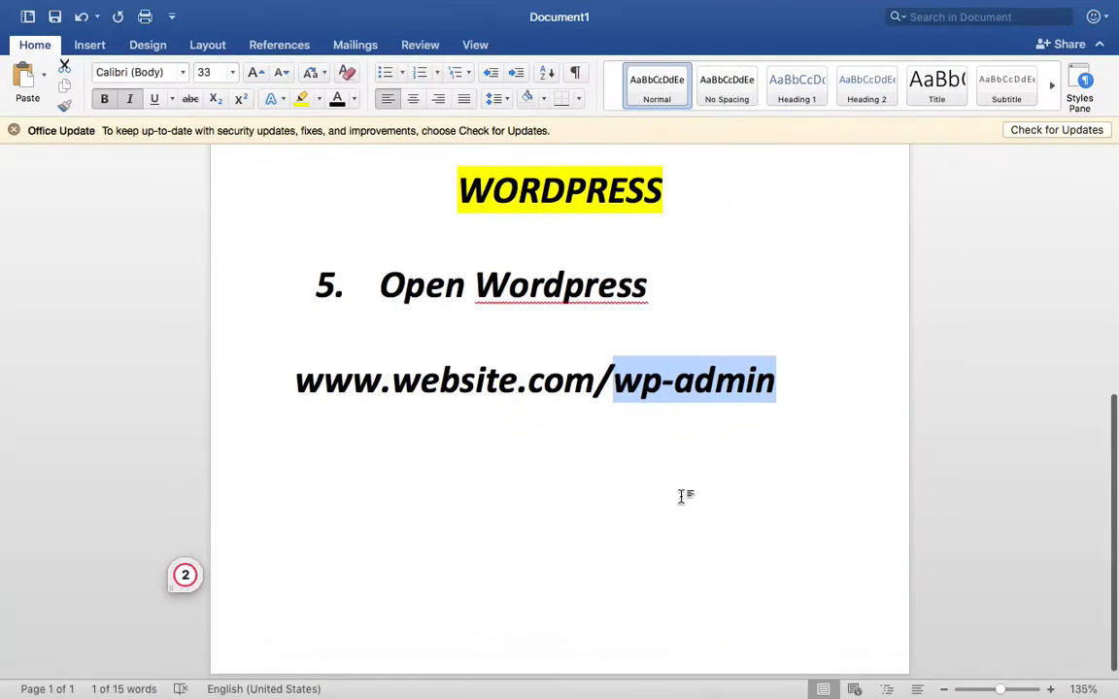
- Add list items 6. Theme Install, 7. Plugin: Starter Template, Elementor, and 8. Logo & Menu
left_click(849, 359)
key("Return")
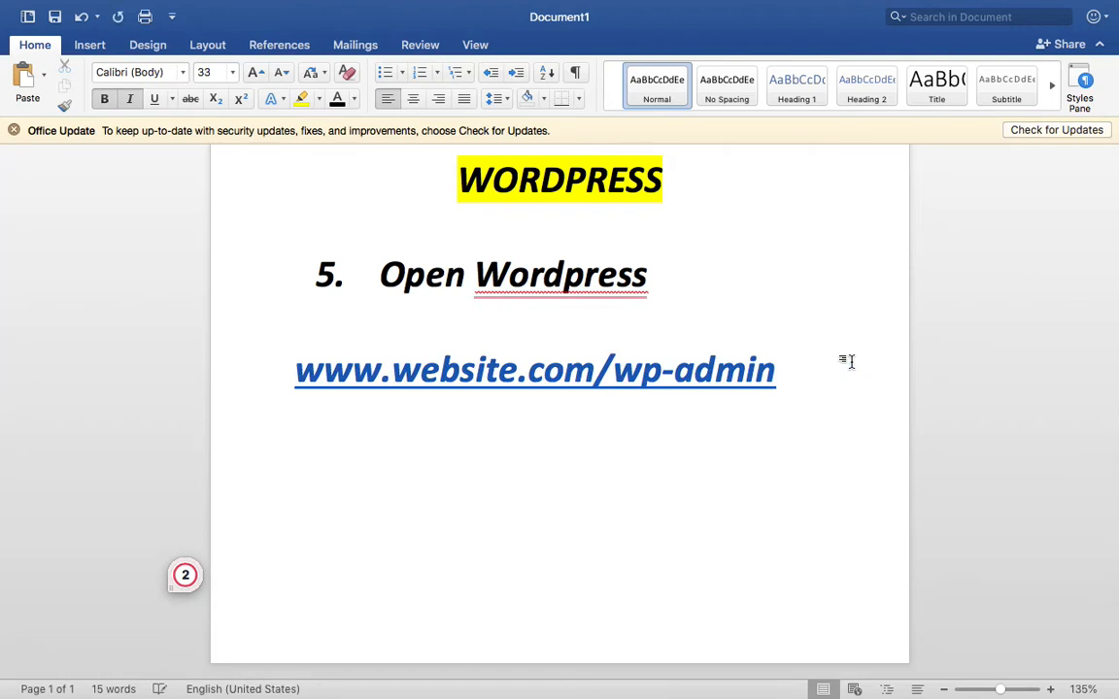
type("6. Th")
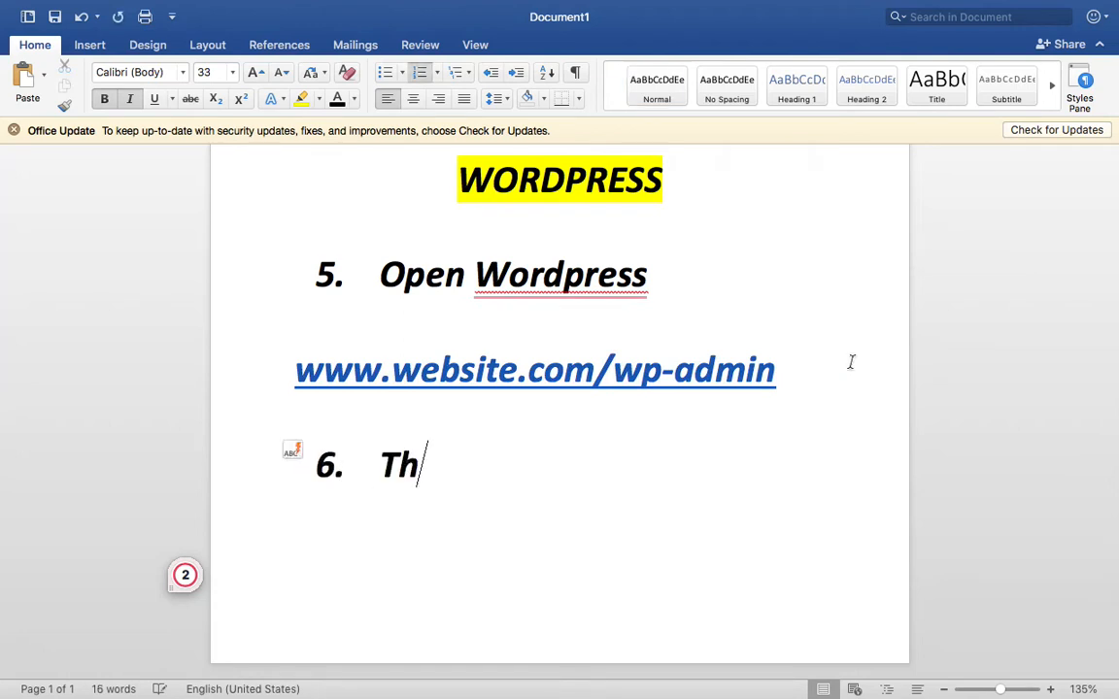
type("eme Install")
key("Return")
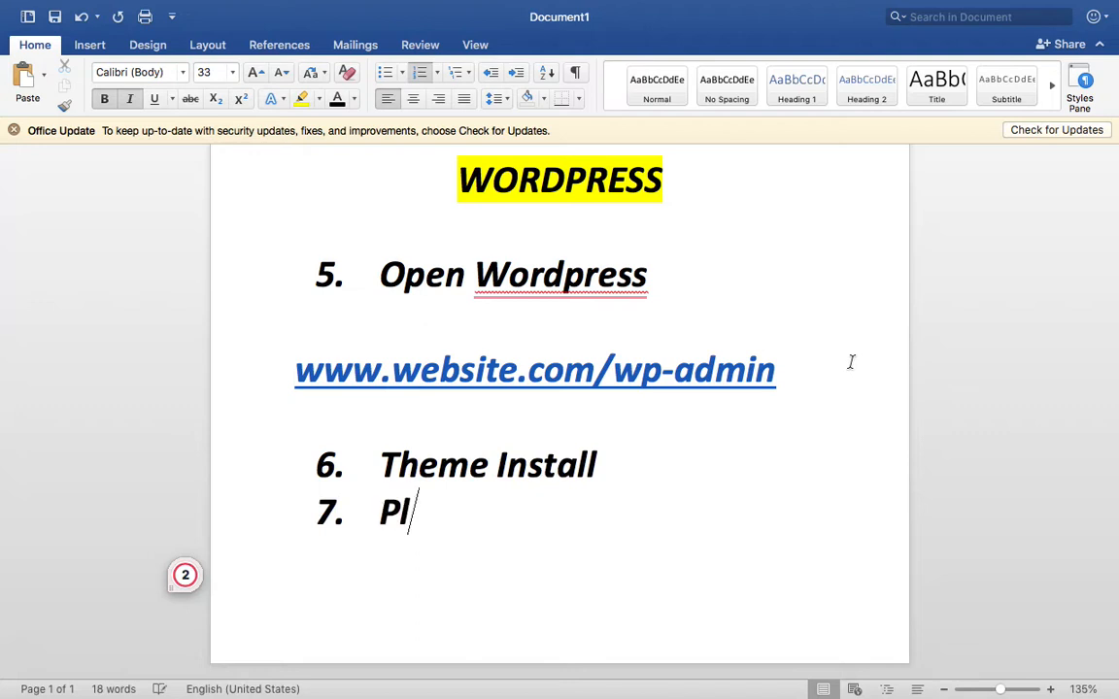
type("Plugin: S")
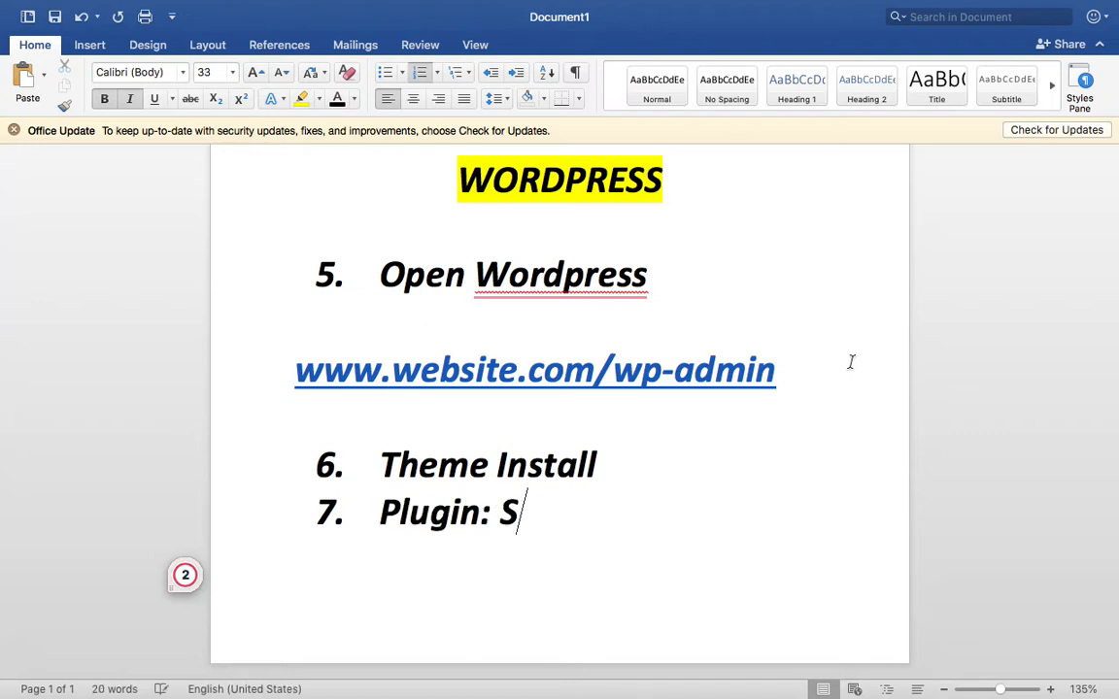
type("tarter Templa")
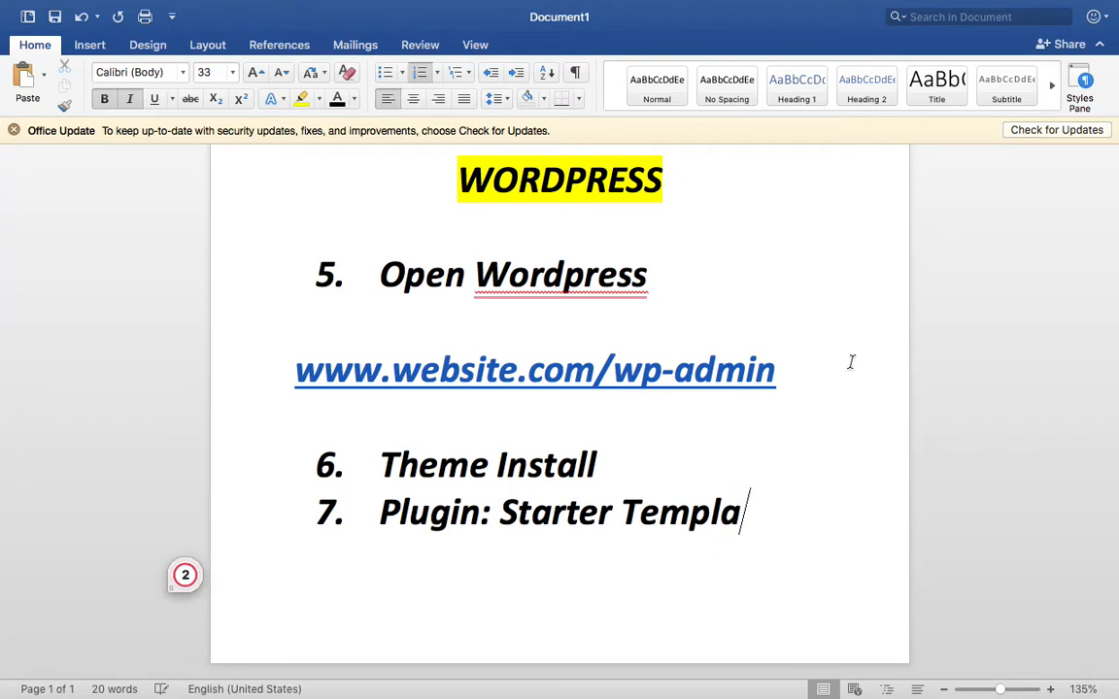
type("te, Elementor")
key("Return")
type(":ogo")
key("BackSpace")
key("BackSpace")
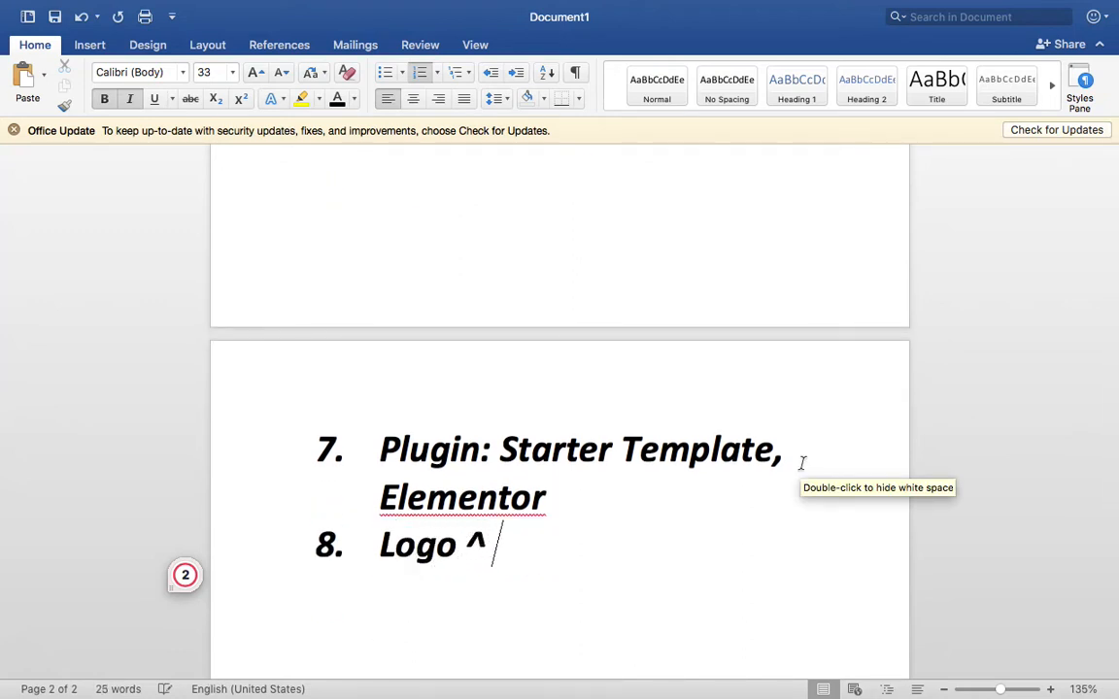
key("BackSpace")
key("BackSpace")
type("en")
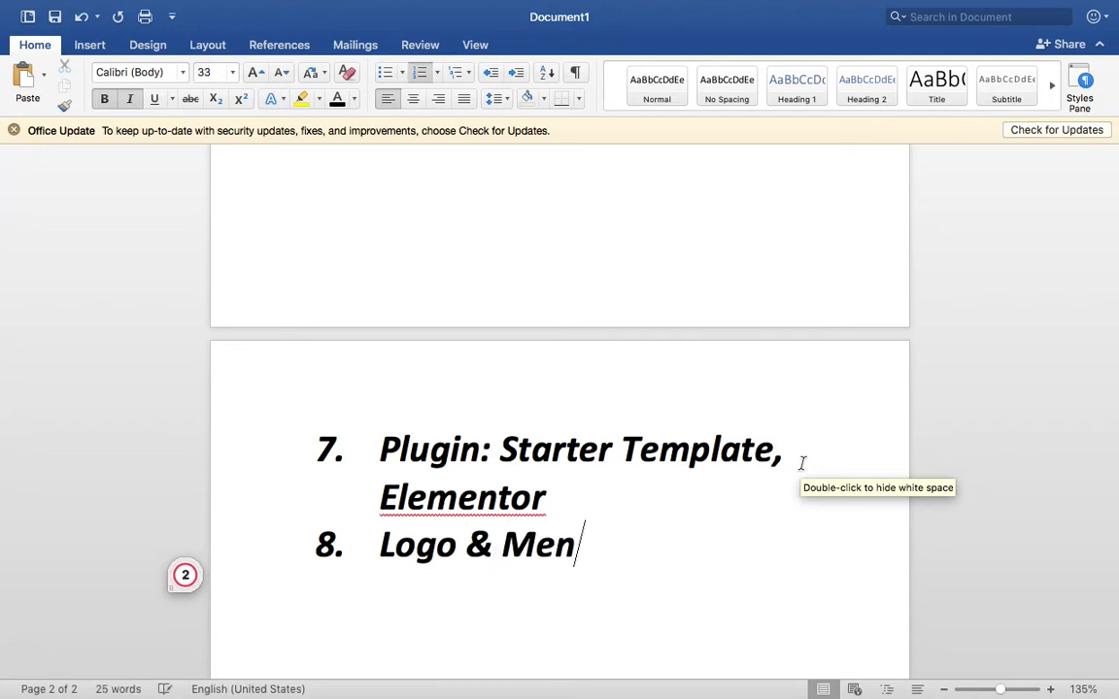
type("u")
- Add item 9. Page Design, with blank lines separating the later list items
scroll(579, 464, "up", 5)
left_click(578, 464)
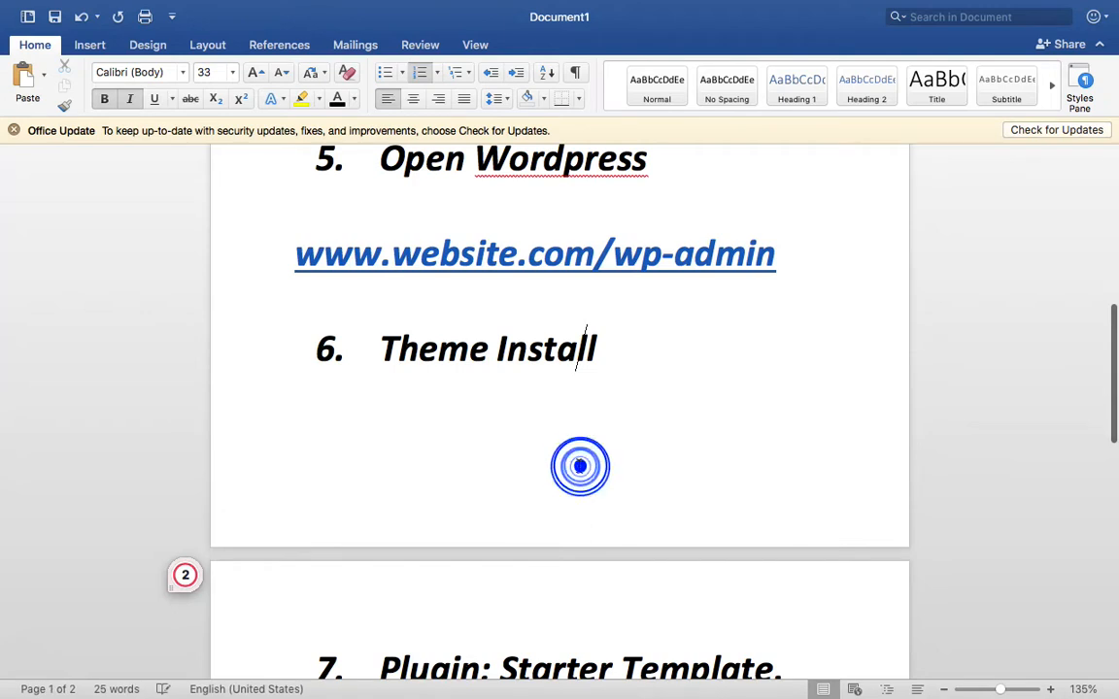
scroll(615, 484, "down", 3)
left_click(664, 561)
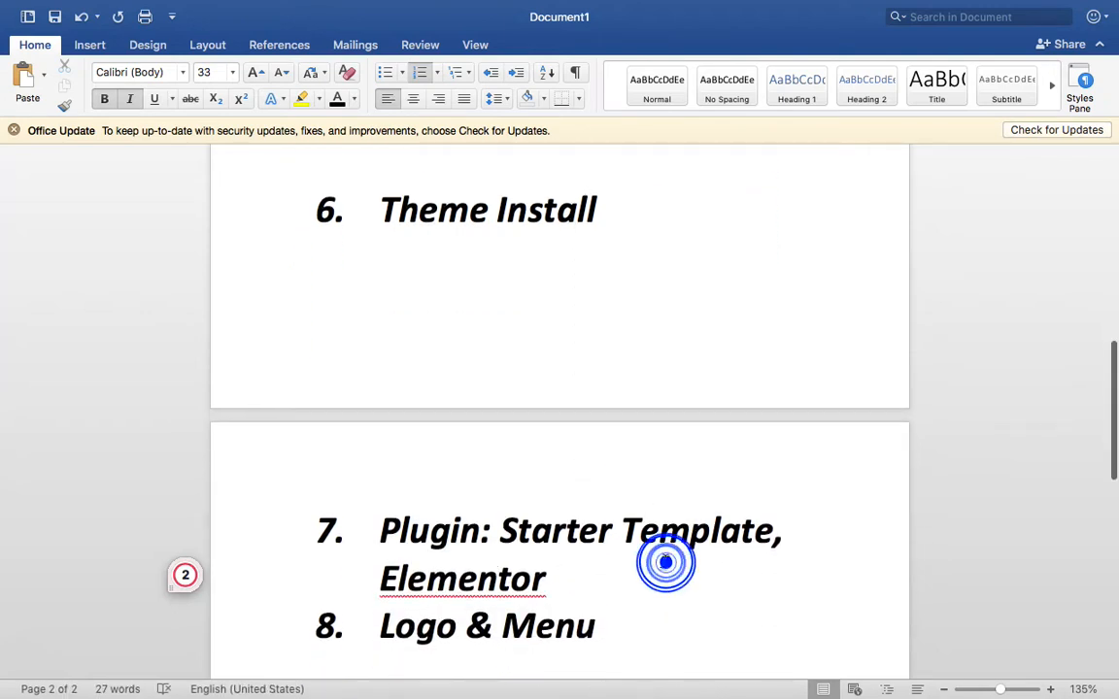
scroll(664, 561, "down", 2)
key("shift+Return")
scroll(665, 561, "down", 3)
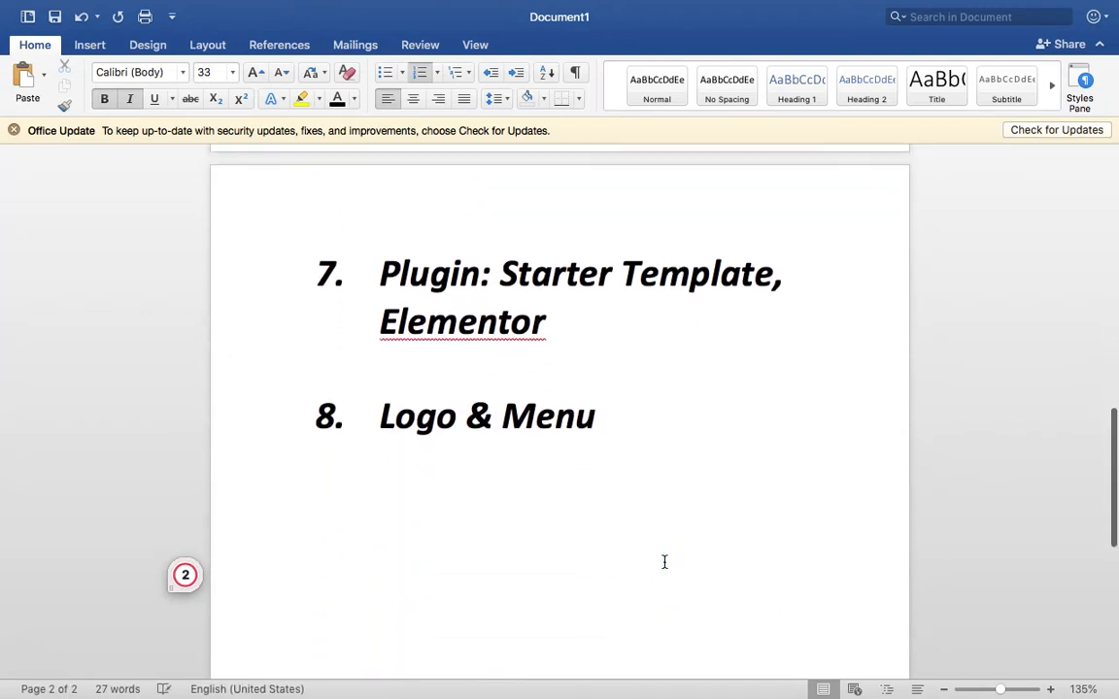
left_click(669, 407)
key("Return")
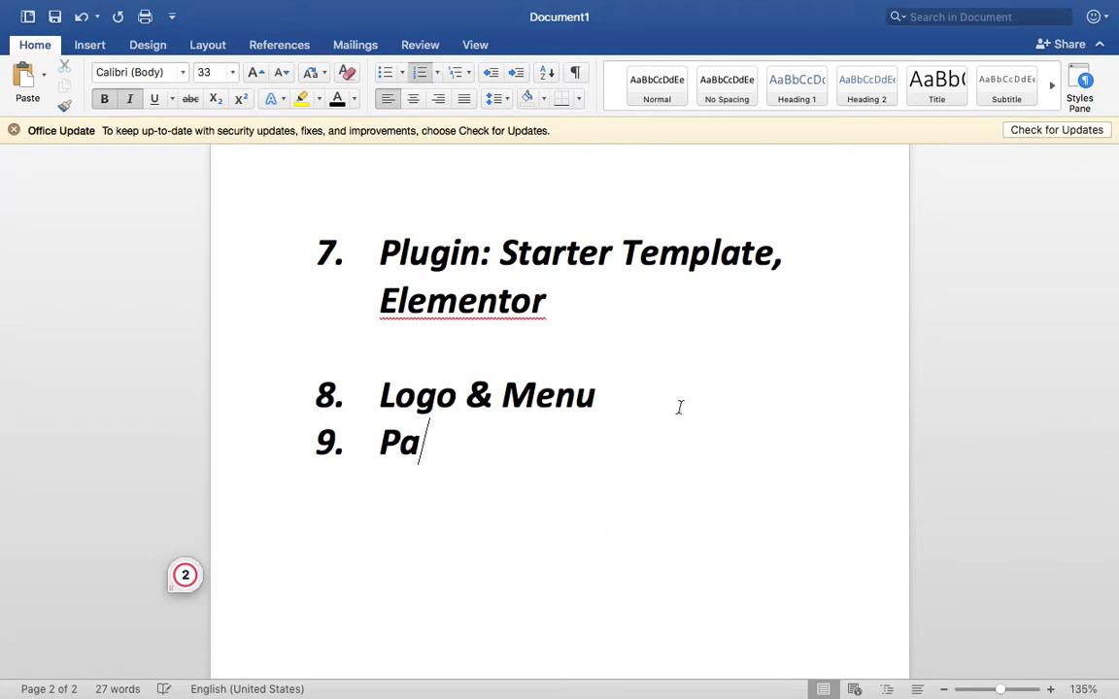
type("Page Desifb")
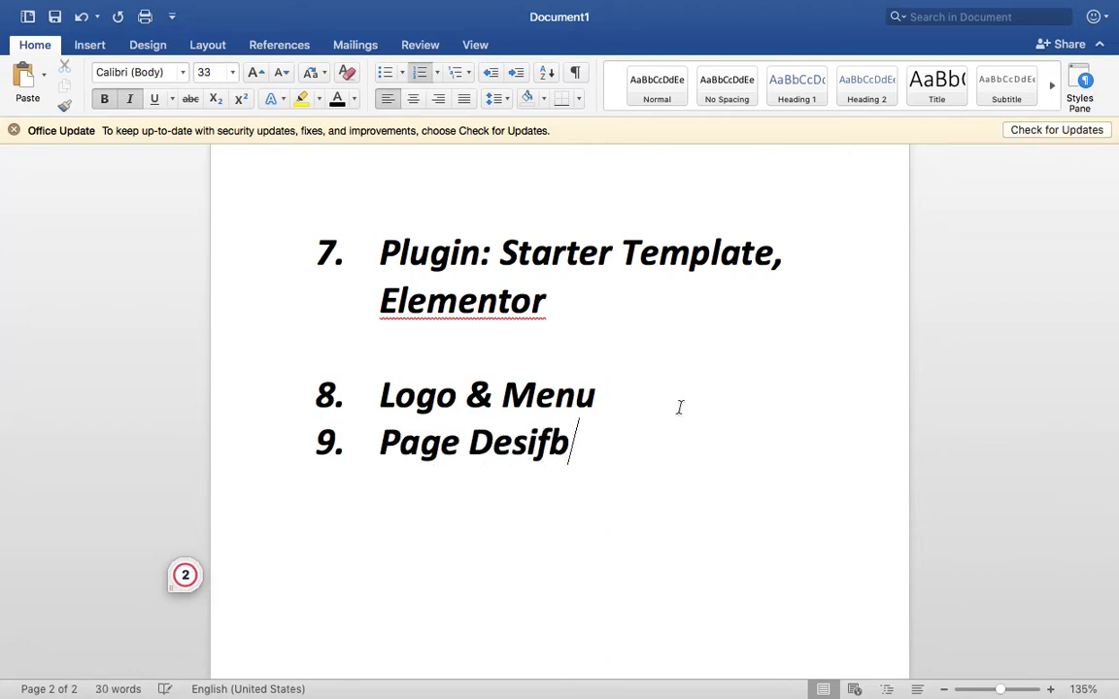
key("BackSpace")
key("BackSpace")
type("gn")
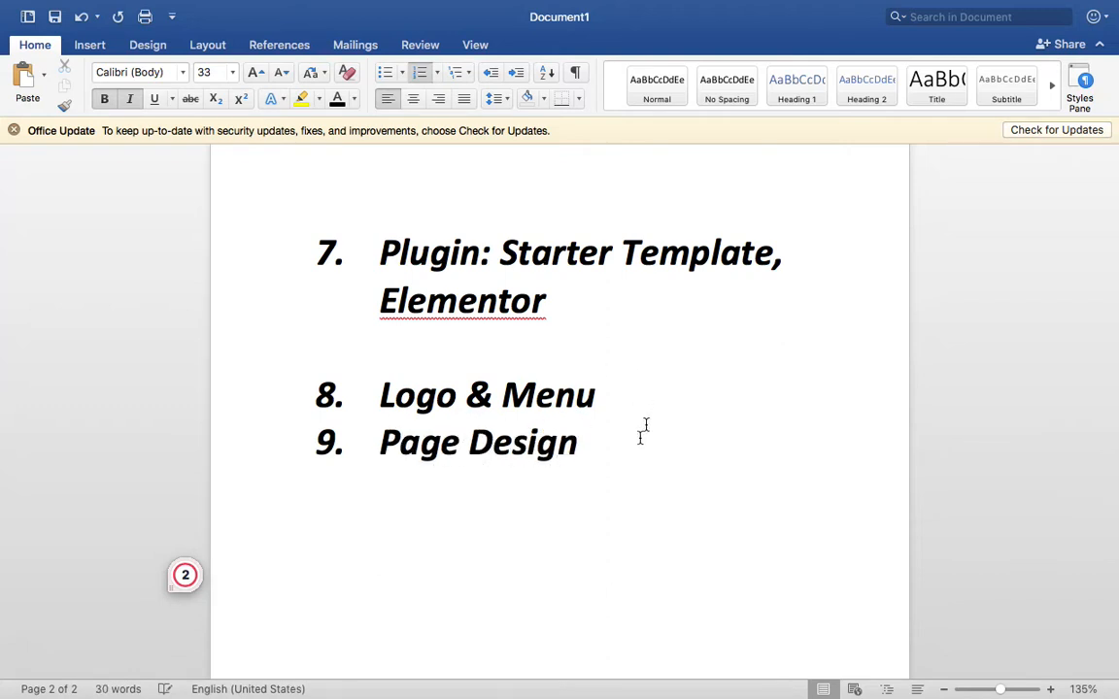
left_click(636, 388)
key("shift+Return")
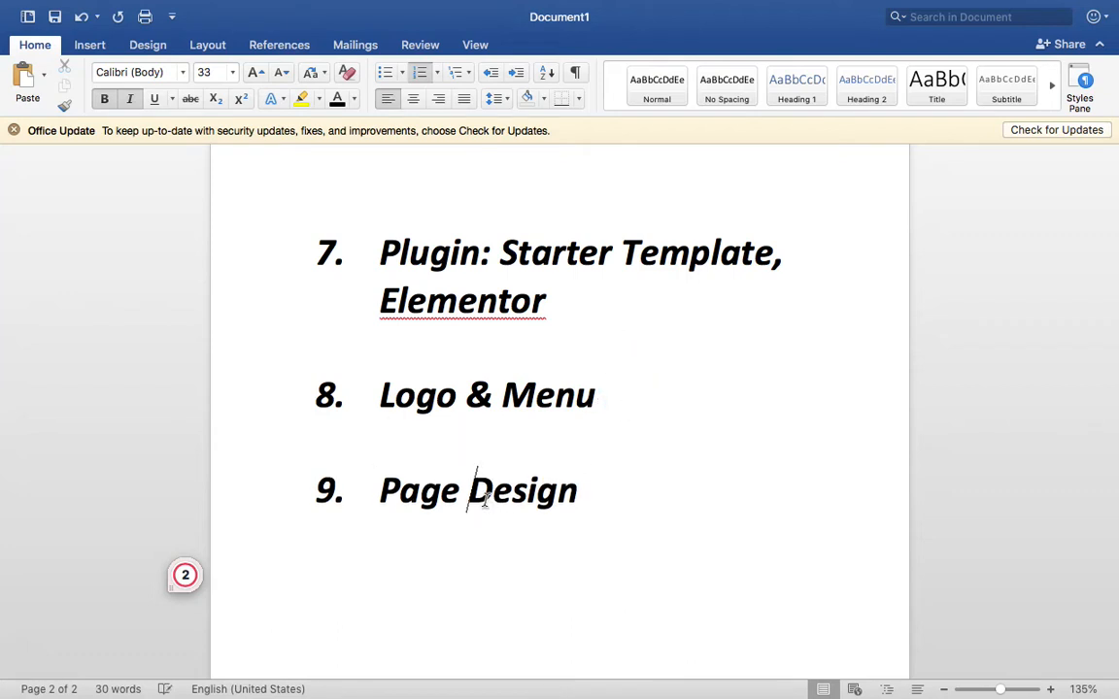
- Make the Page Design line red
triple_click(482, 497)
left_click(356, 100)
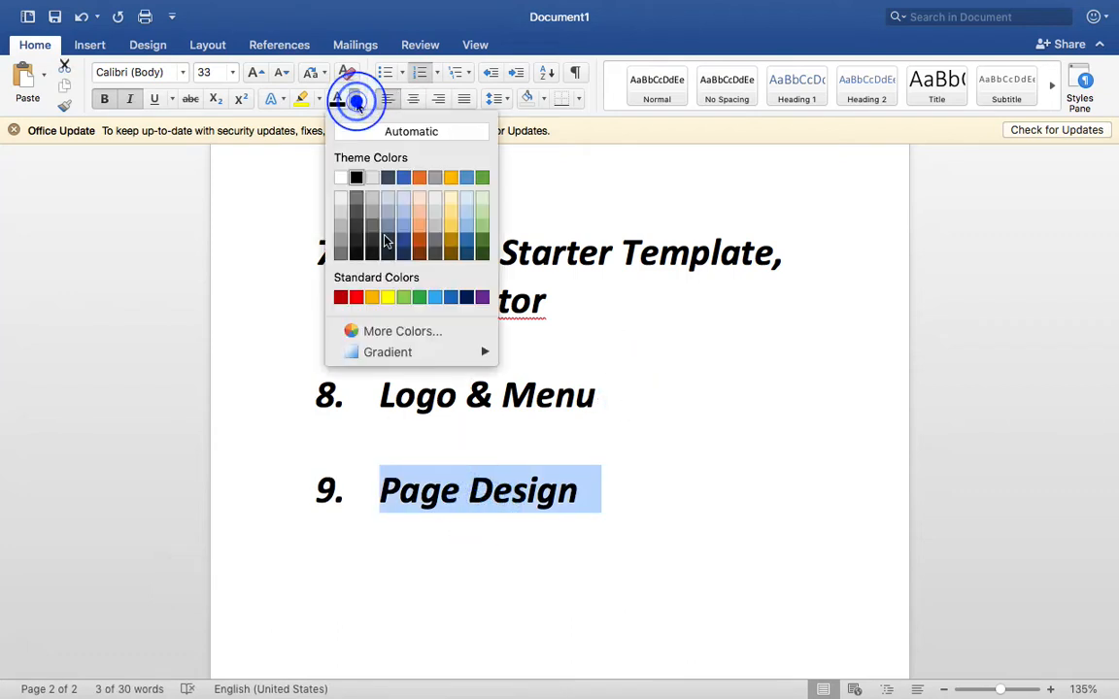
left_click(354, 295)
left_click(693, 533)
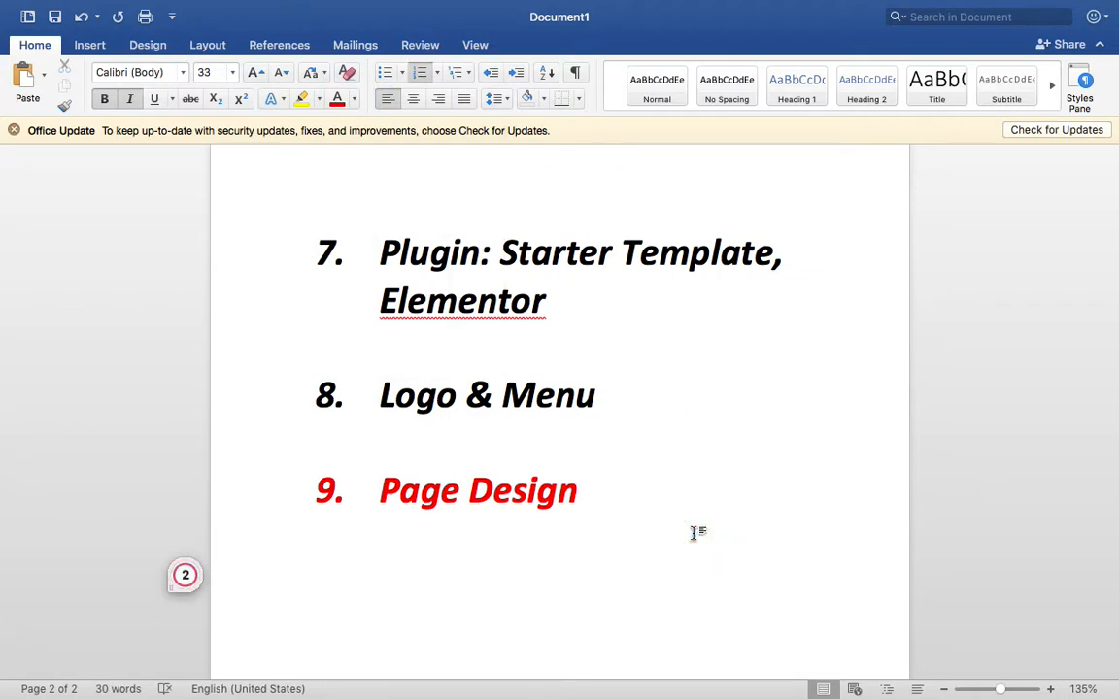
- Remove the extra blank lines under Elementor, Logo & Menu and Open Wordpress
scroll(693, 534, "up", 2)
left_click(632, 476)
key("BackSpace")
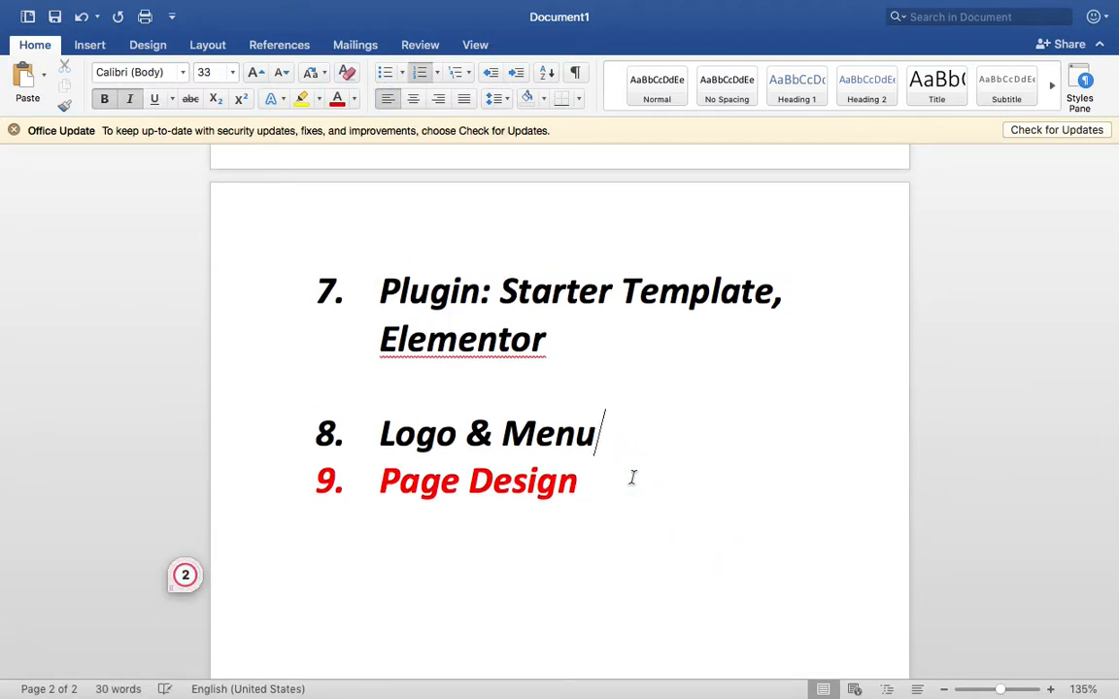
key("BackSpace")
scroll(631, 466, "up", 7)
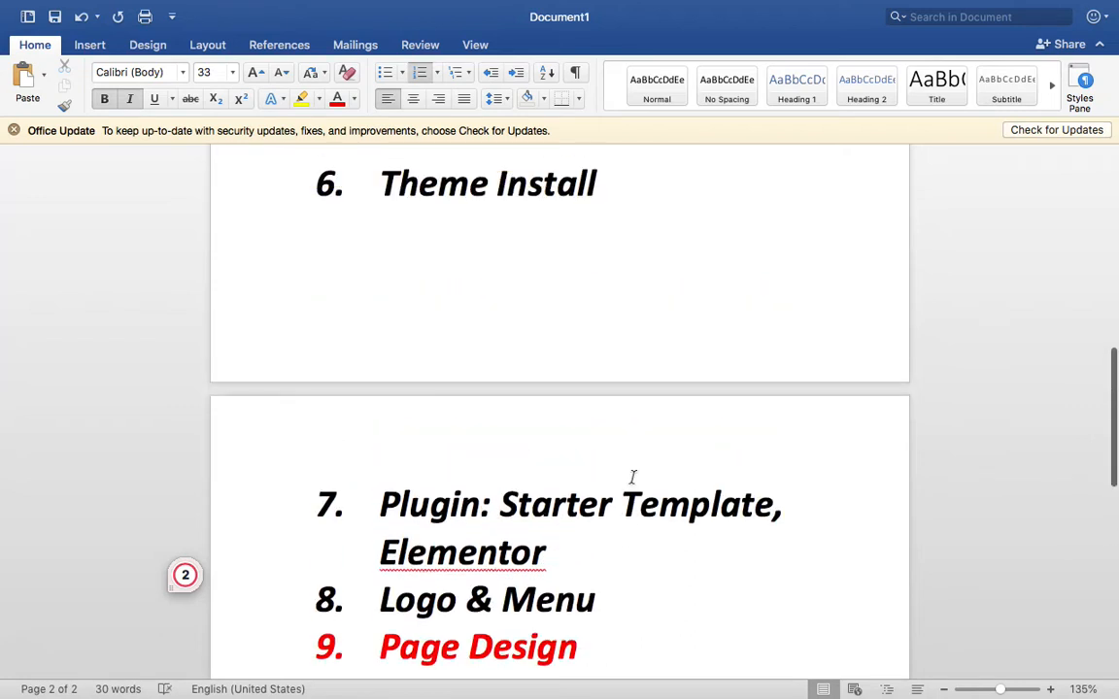
scroll(573, 282, "up", 4)
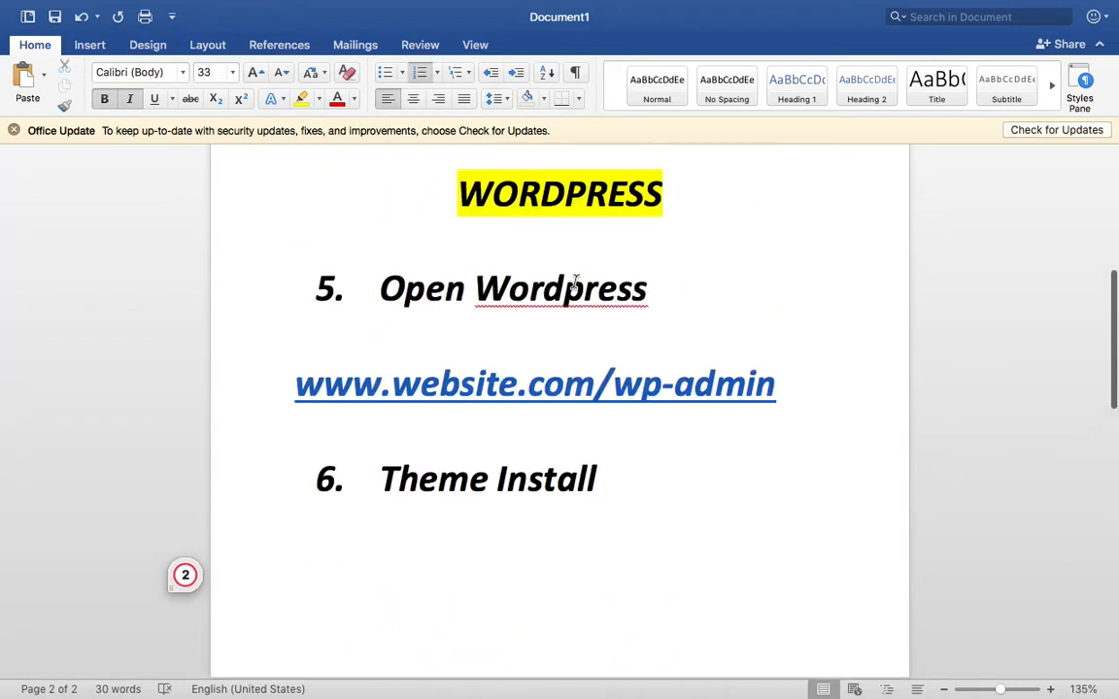
left_click(555, 330)
key("BackSpace")
- Add a blank line below Logo & Menu and end the numbered list after Page Design
scroll(581, 461, "down", 3)
left_click(582, 475)
scroll(583, 476, "down", 5)
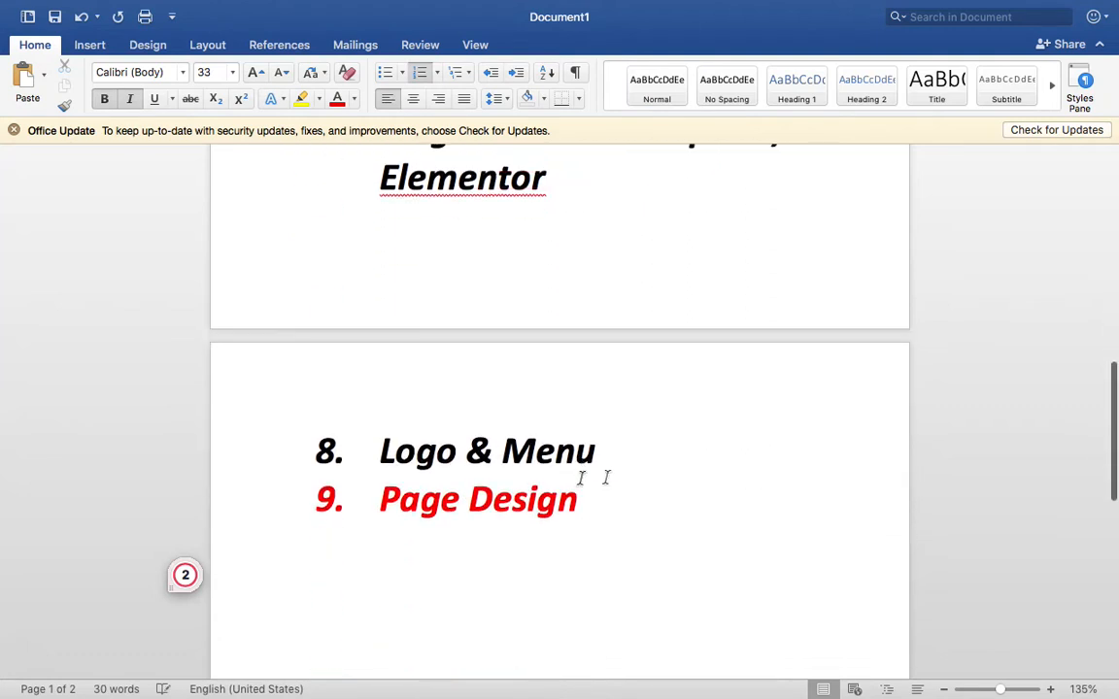
left_click(648, 443)
key("Return")
scroll(651, 442, "down", 5)
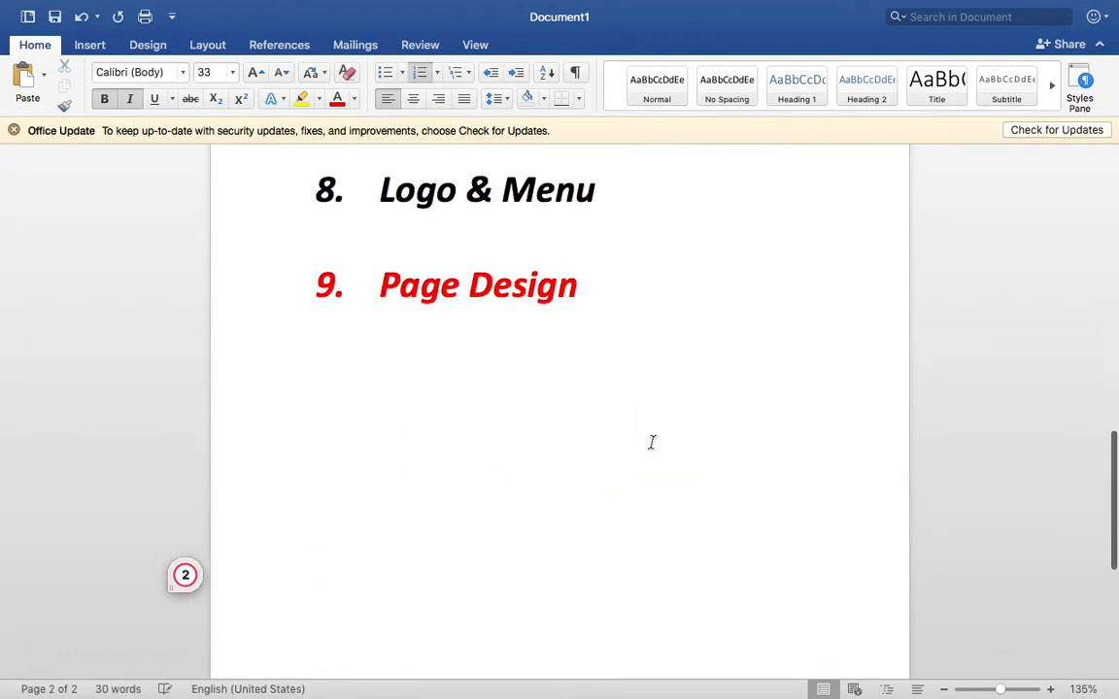
scroll(651, 442, "down", 1)
left_click(663, 205)
key("Return")
key("Return")
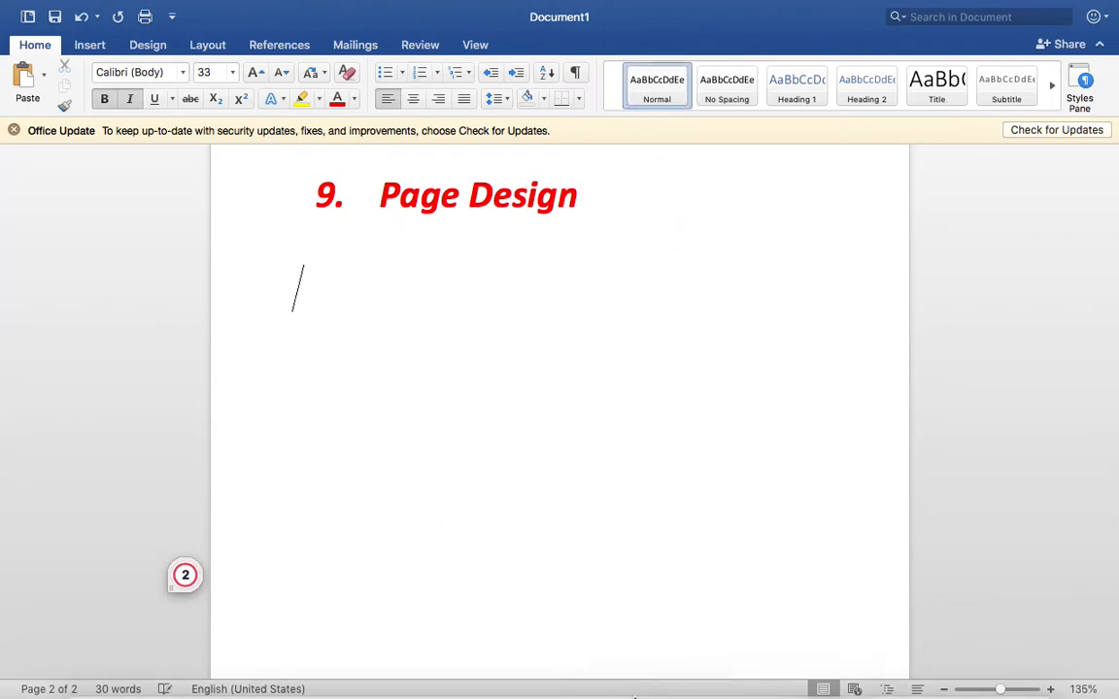
left_click(505, 660)
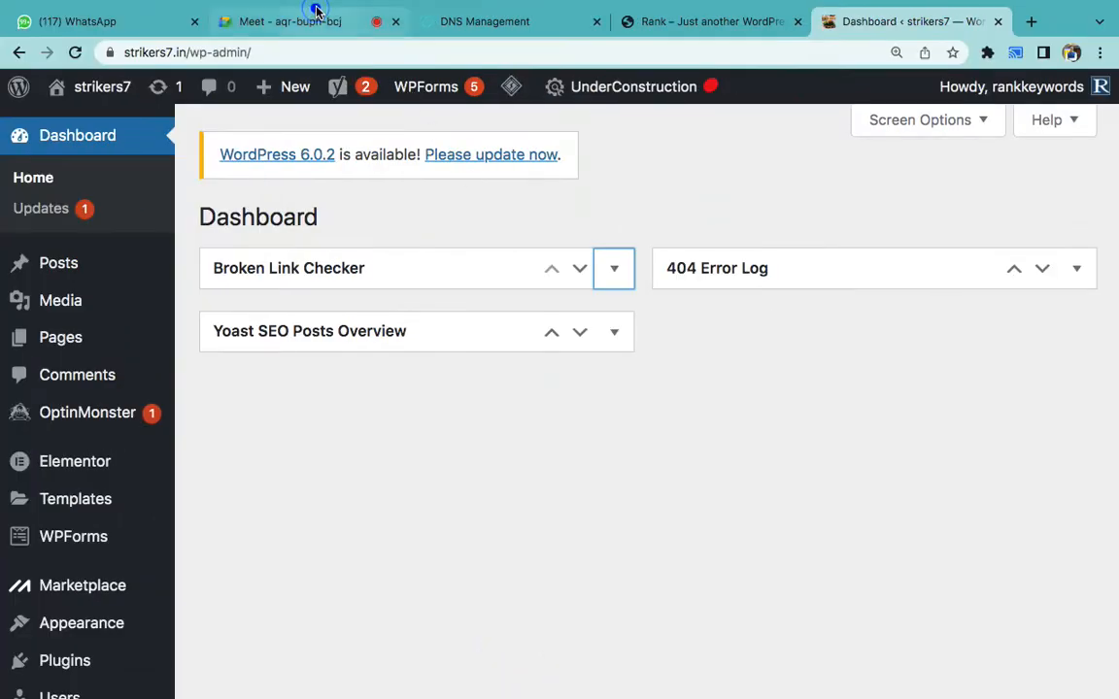
- Admit the waiting participant into the Google Meet call
left_click(312, 14)
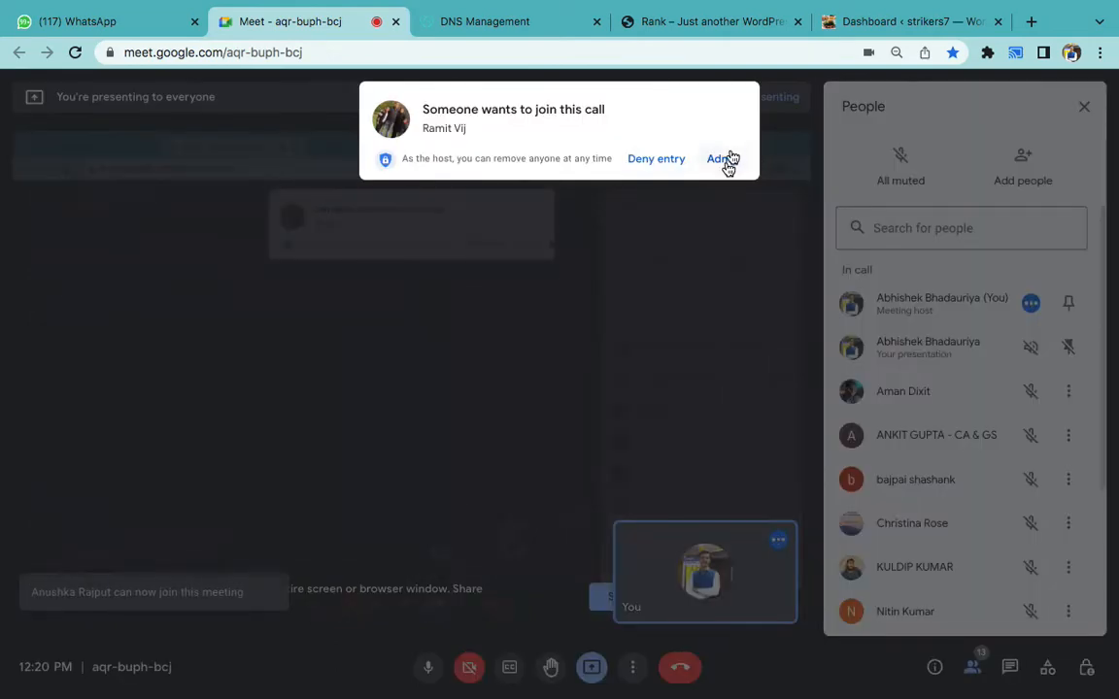
left_click(723, 161)
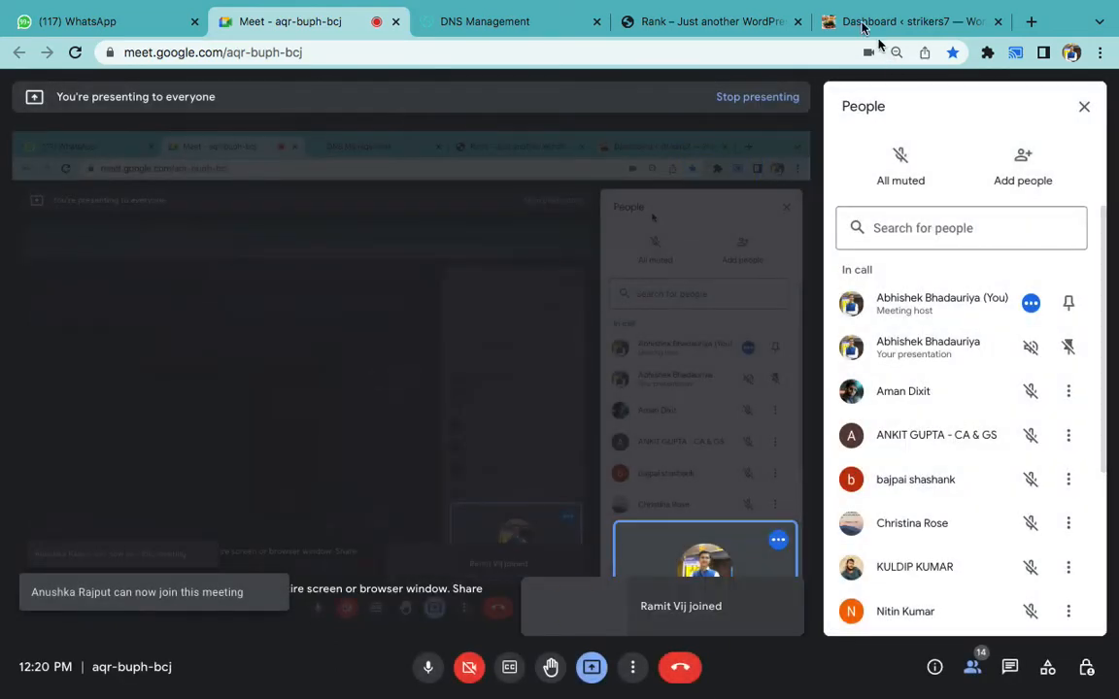
left_click(859, 23)
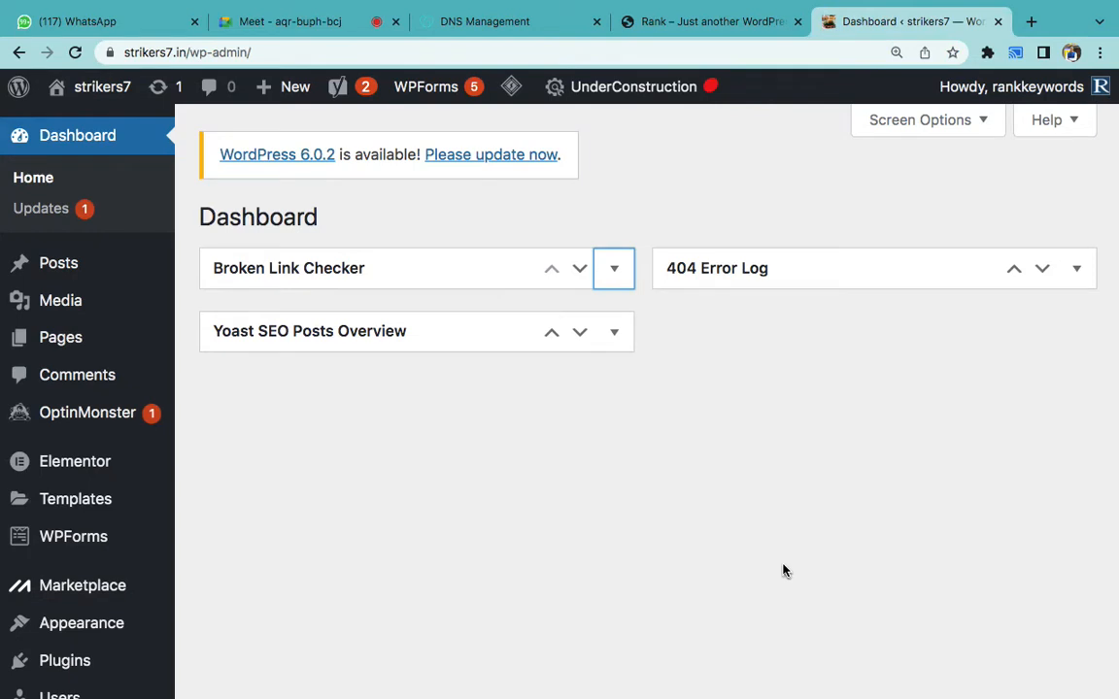
- Load rankkeywords.in in the DNS Management tab
left_click(687, 20)
scroll(612, 309, "up", 10)
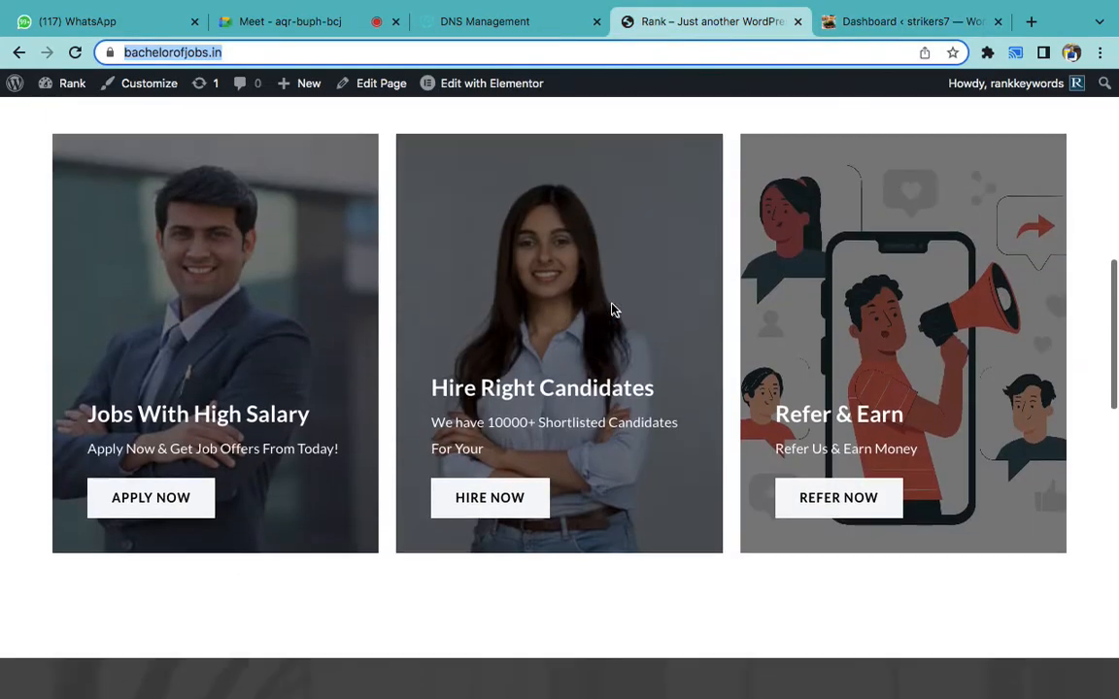
scroll(611, 308, "up", 6)
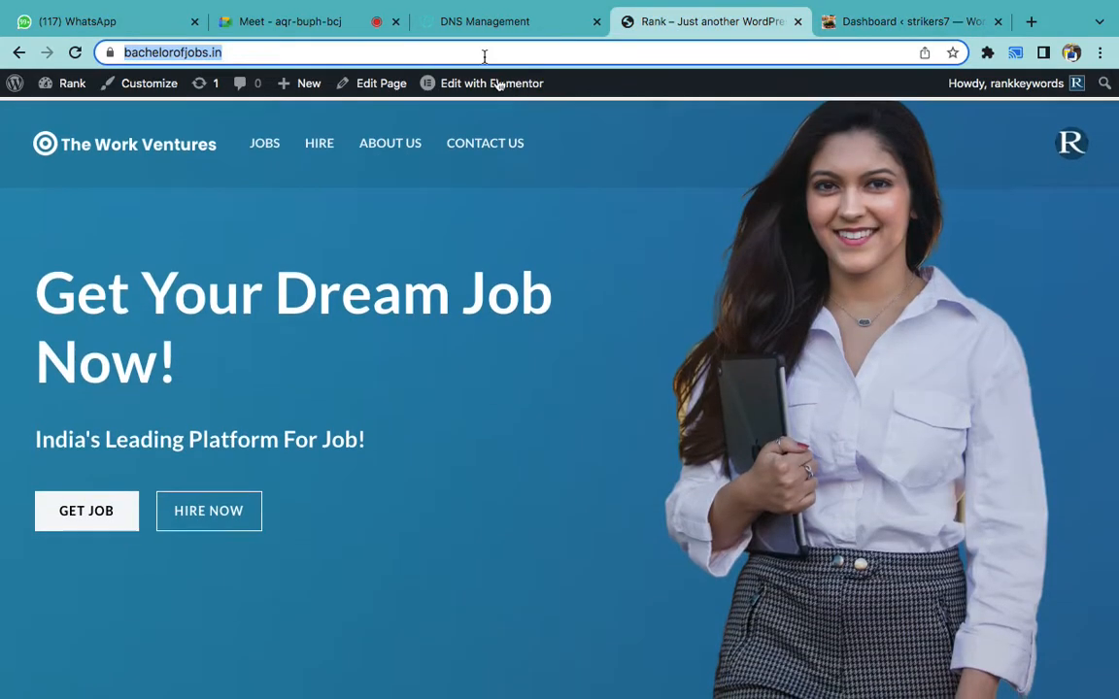
left_click(464, 12)
left_click(449, 42)
type("r")
key("Return")
- Open centuryply.com and the PSIT Kanpur website in two new tabs
key("super+t")
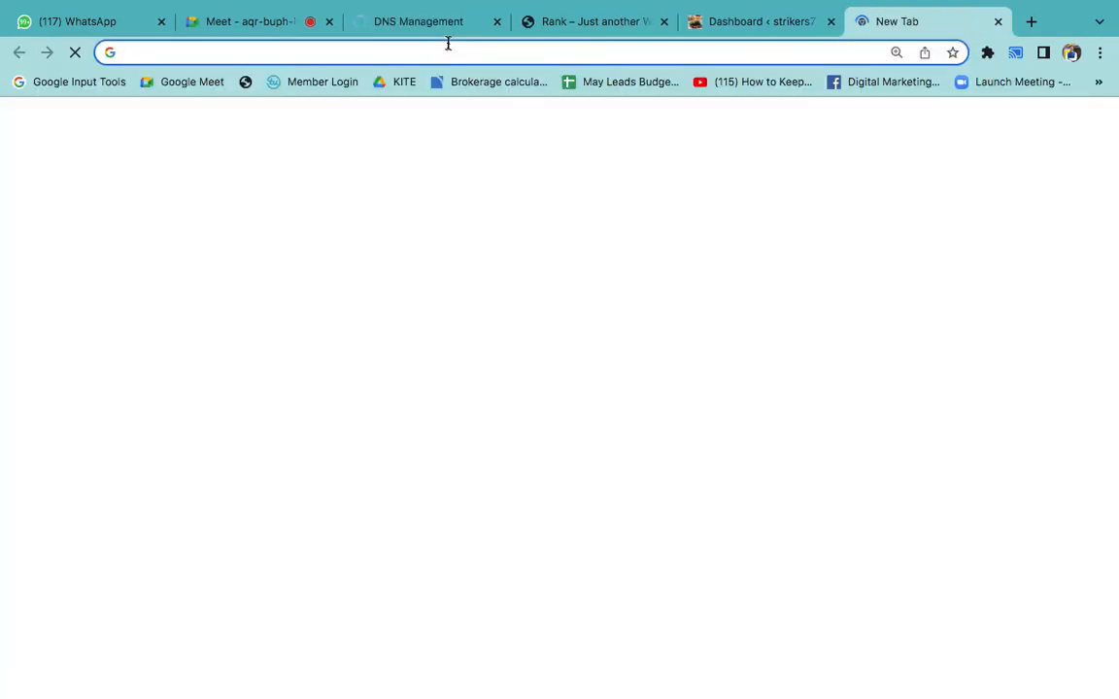
type("cent")
key("Return")
key("super+t")
type("psit")
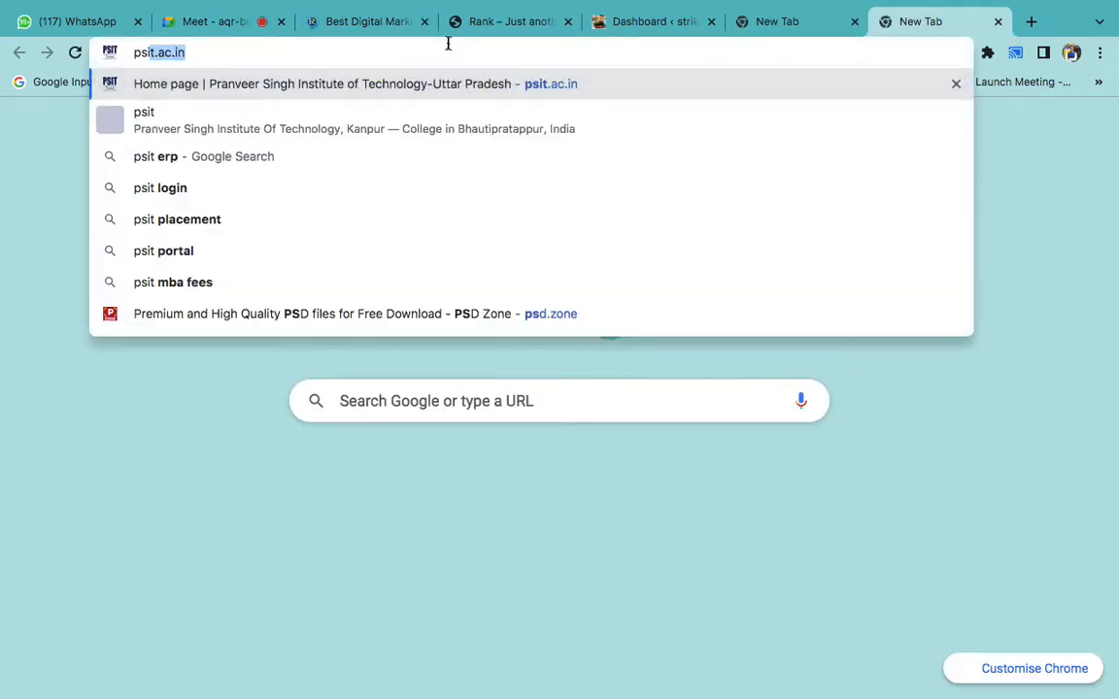
key("Return")
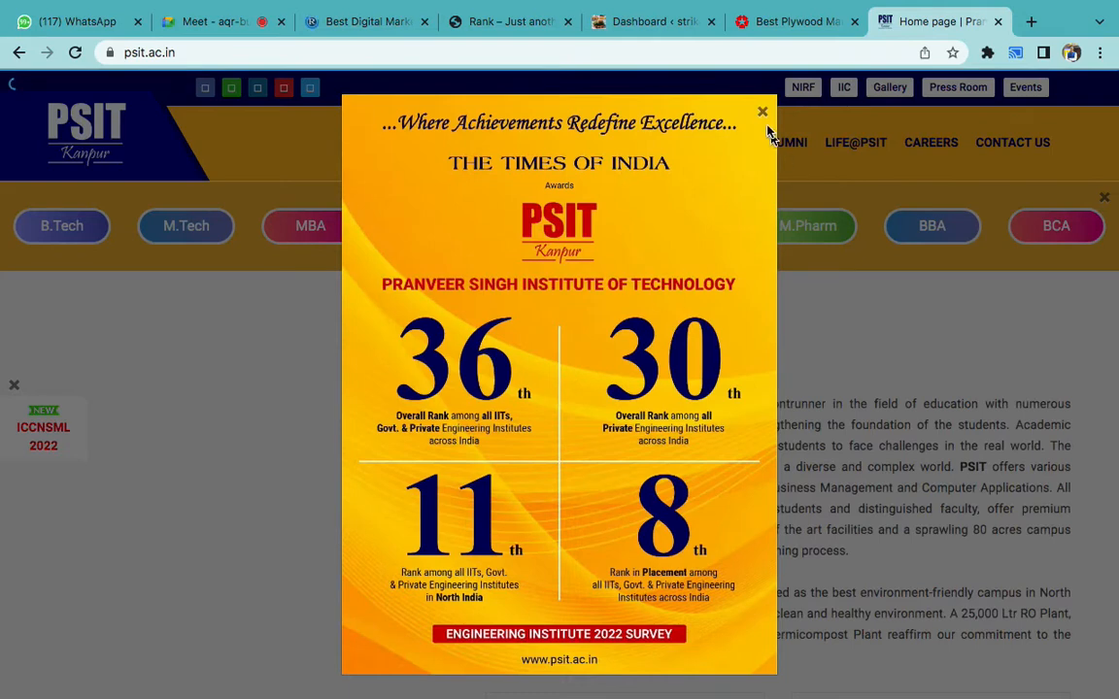
- Dismiss the PSIT rankings popup and admission chat, and browse the slideshow and homepage
left_click(761, 112)
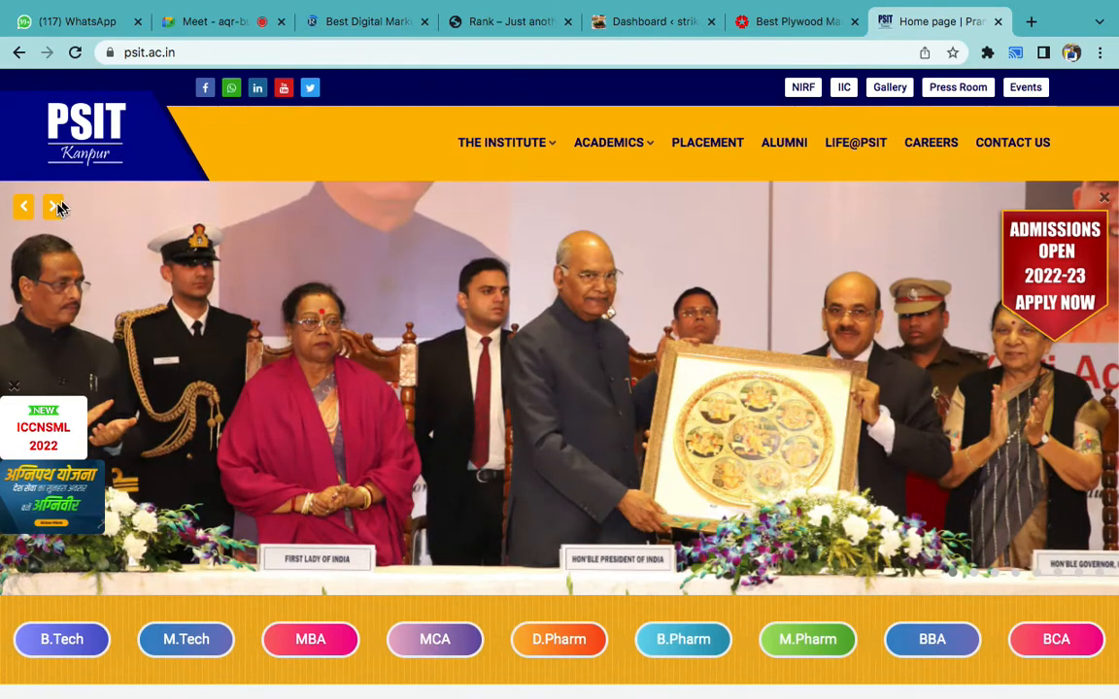
left_click(55, 207)
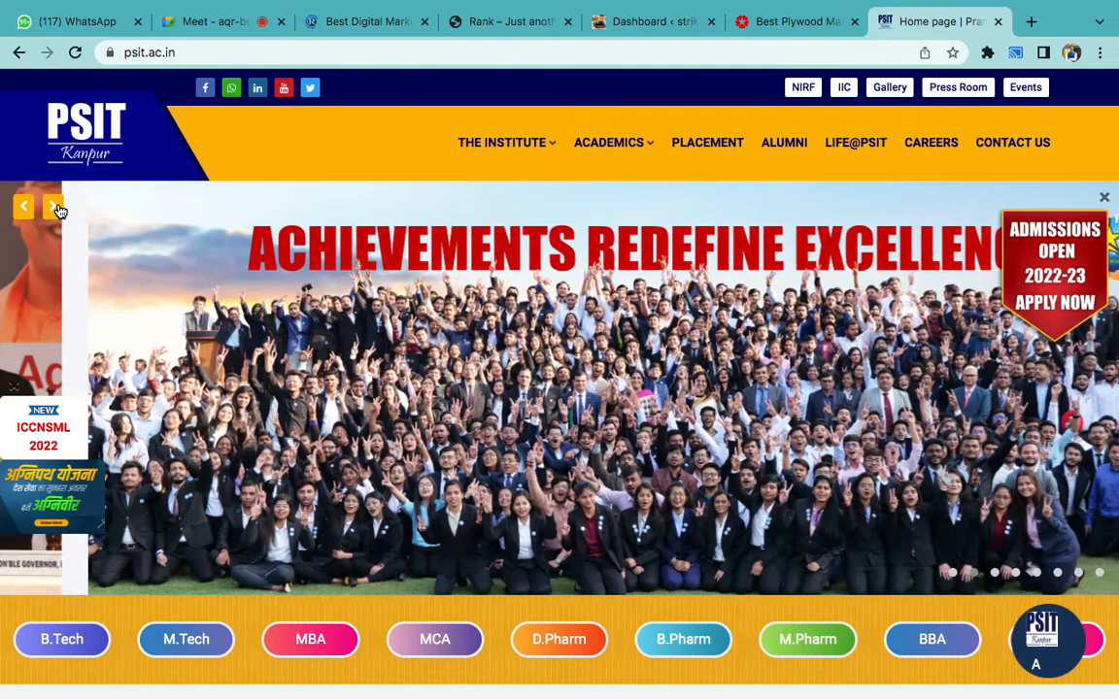
left_click(56, 207)
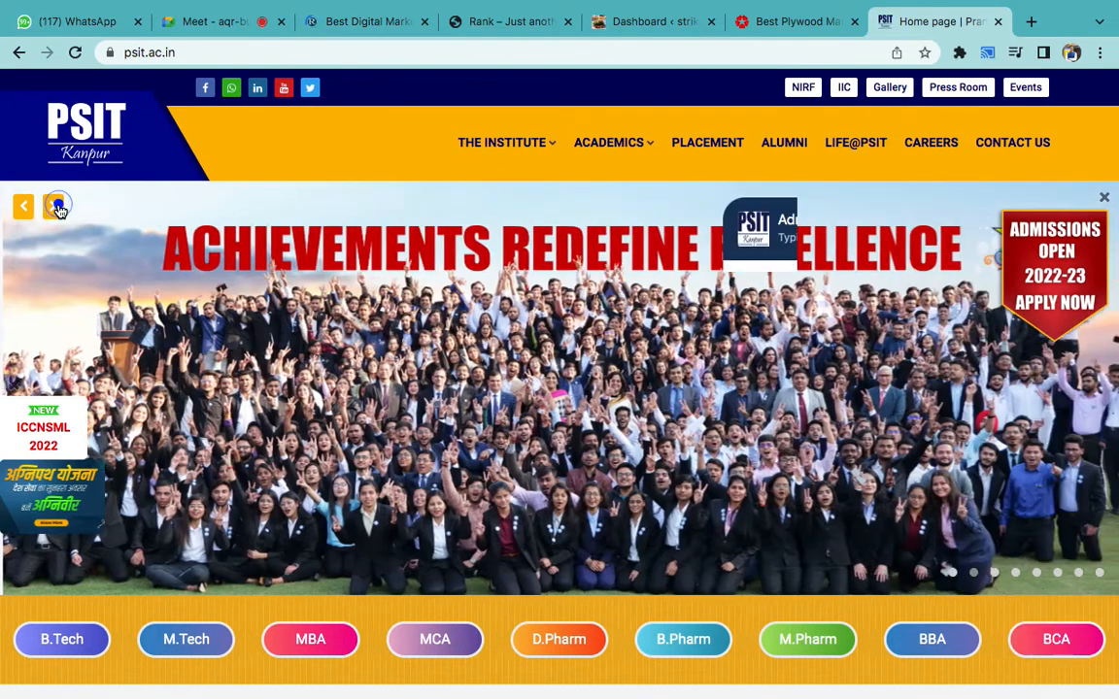
left_click(56, 207)
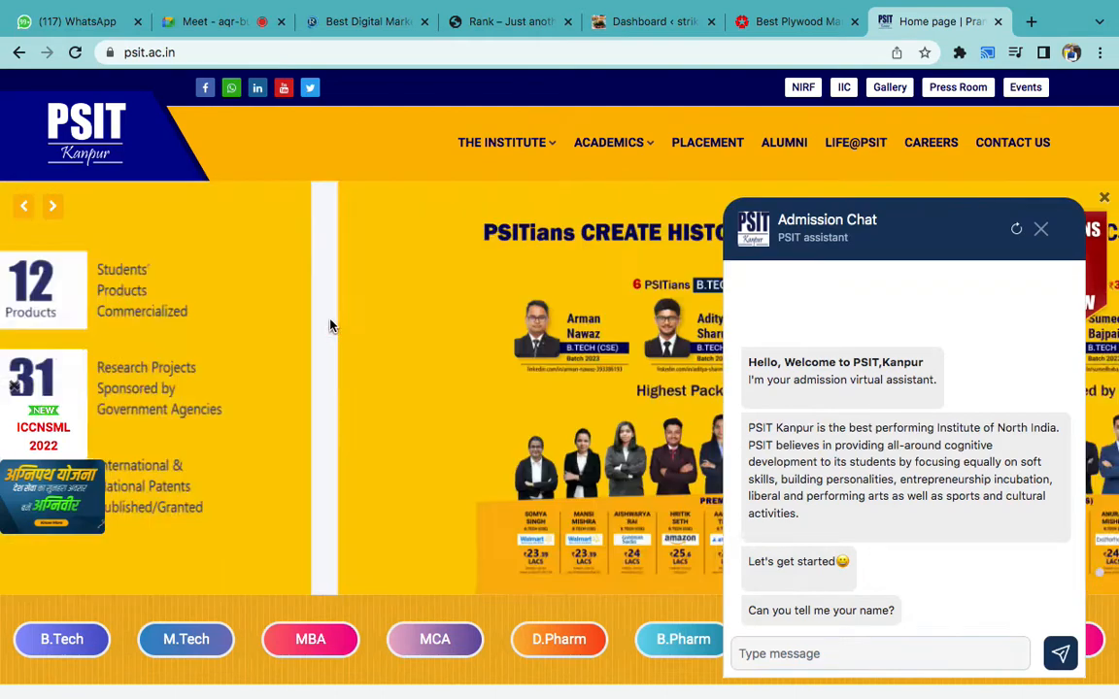
scroll(1033, 233, "down", 3)
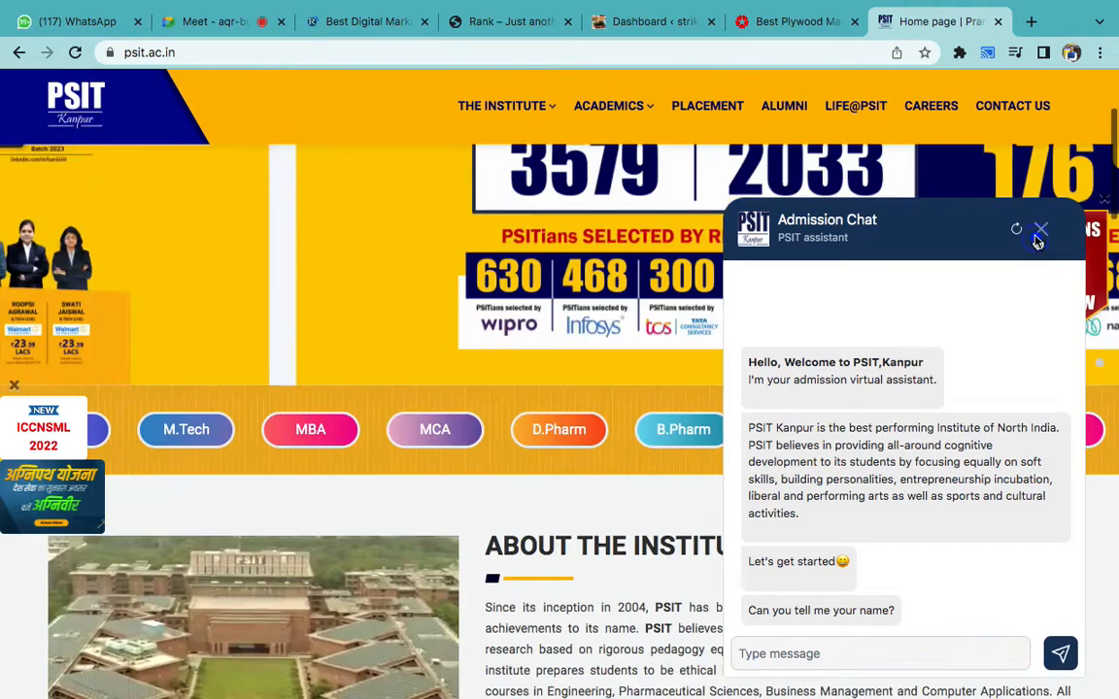
left_click(1039, 233)
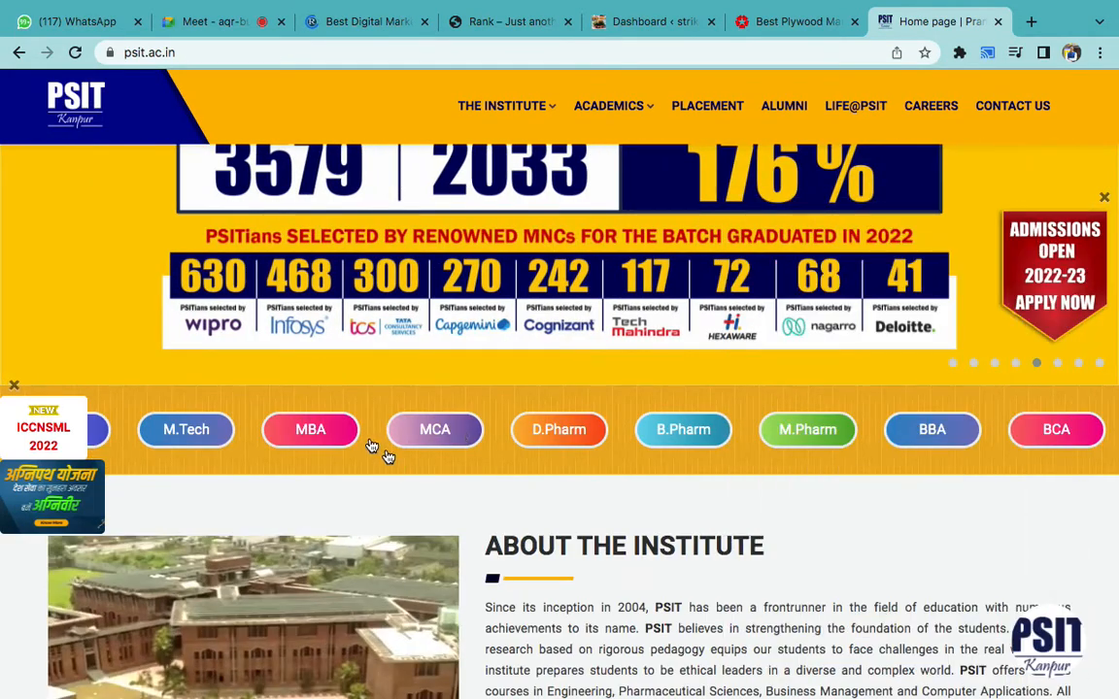
scroll(583, 427, "down", 3)
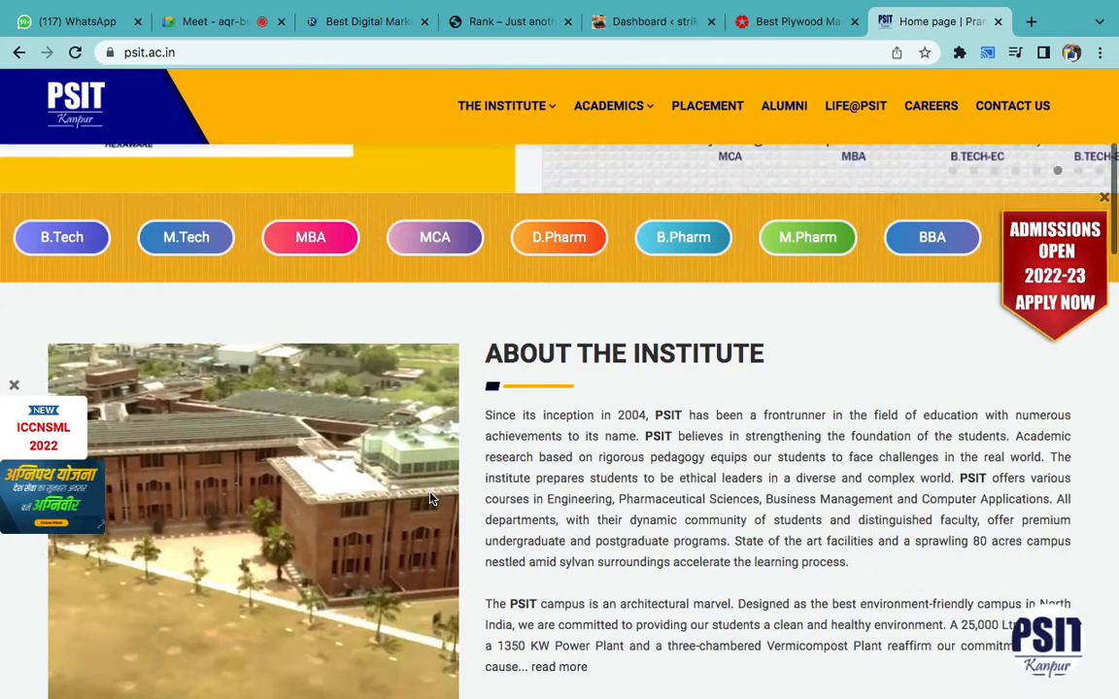
scroll(431, 499, "down", 2)
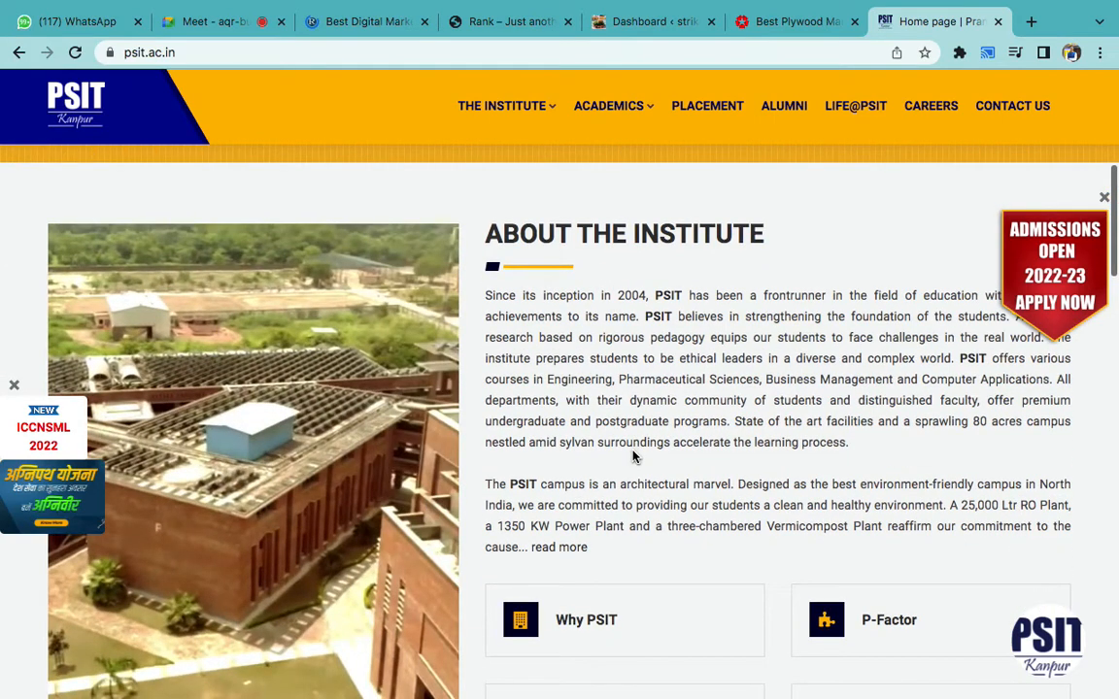
scroll(632, 457, "down", 3)
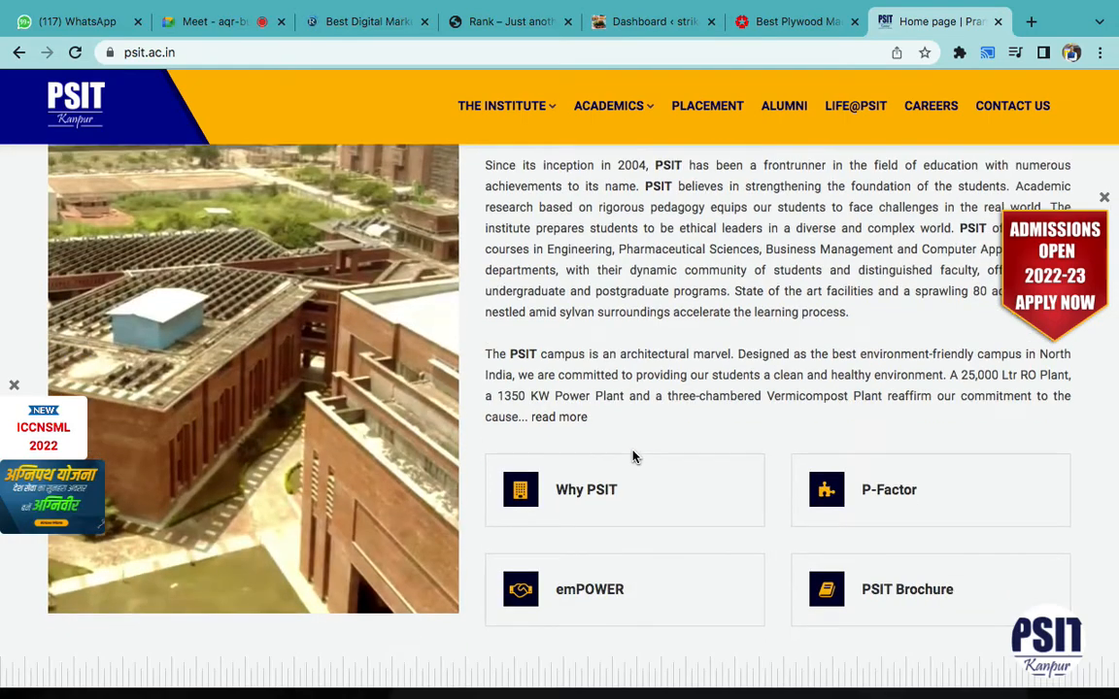
scroll(697, 375, "up", 10)
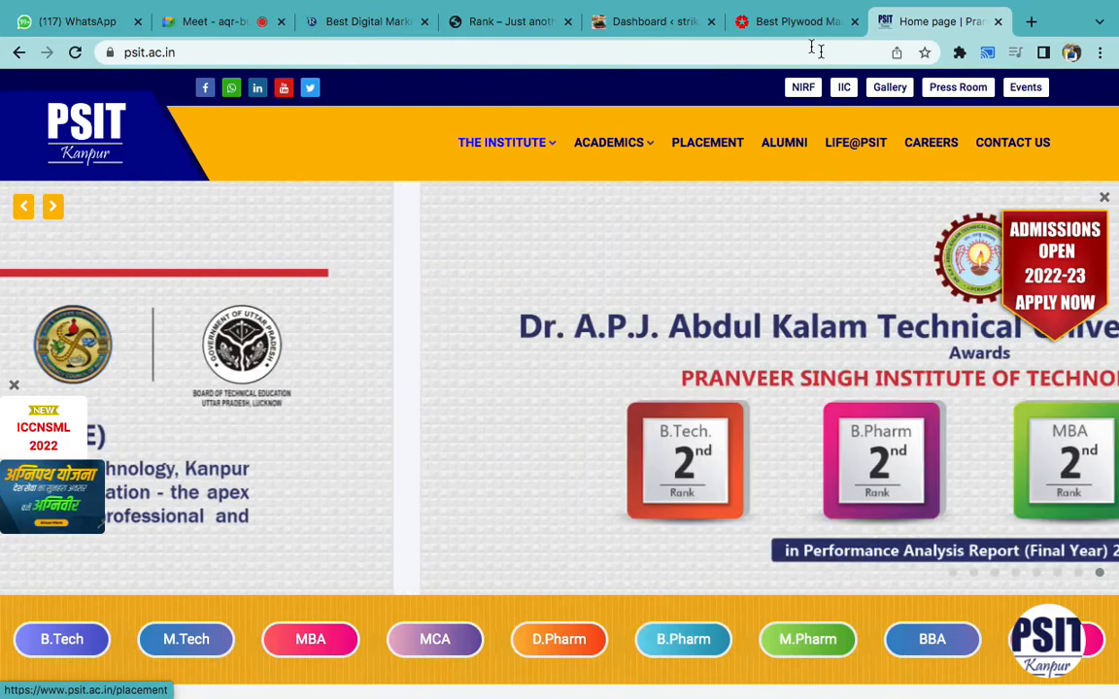
left_click(625, 34)
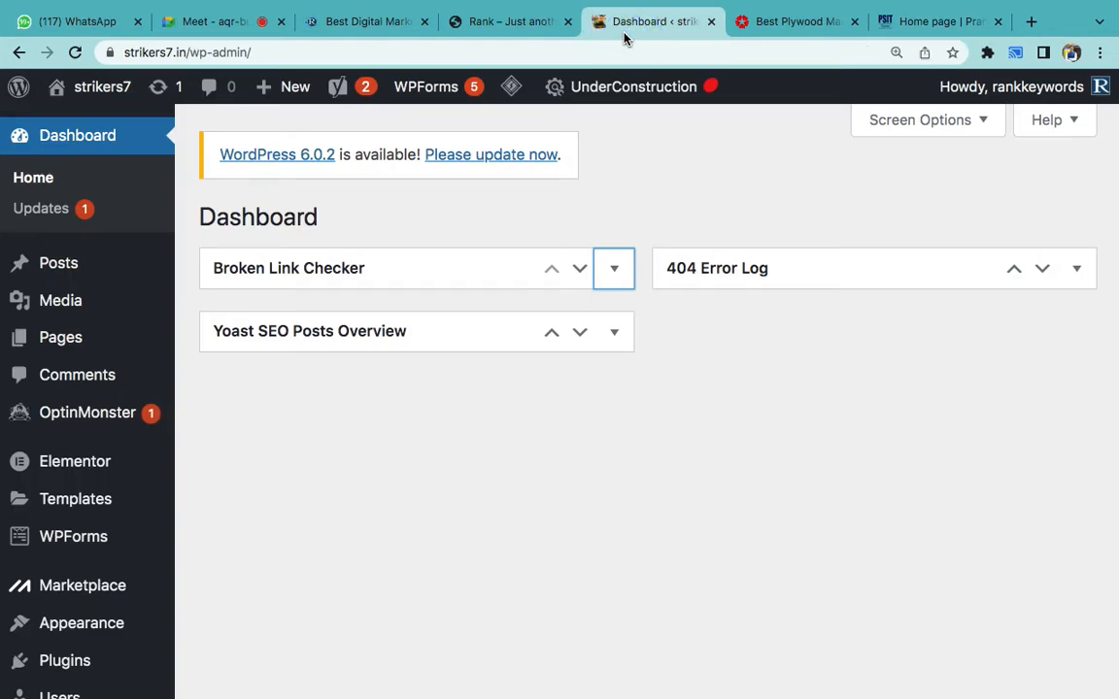
- Browse the list of all 12 site pages under Pages, then return to the PSIT homepage
mouse_move(91, 347)
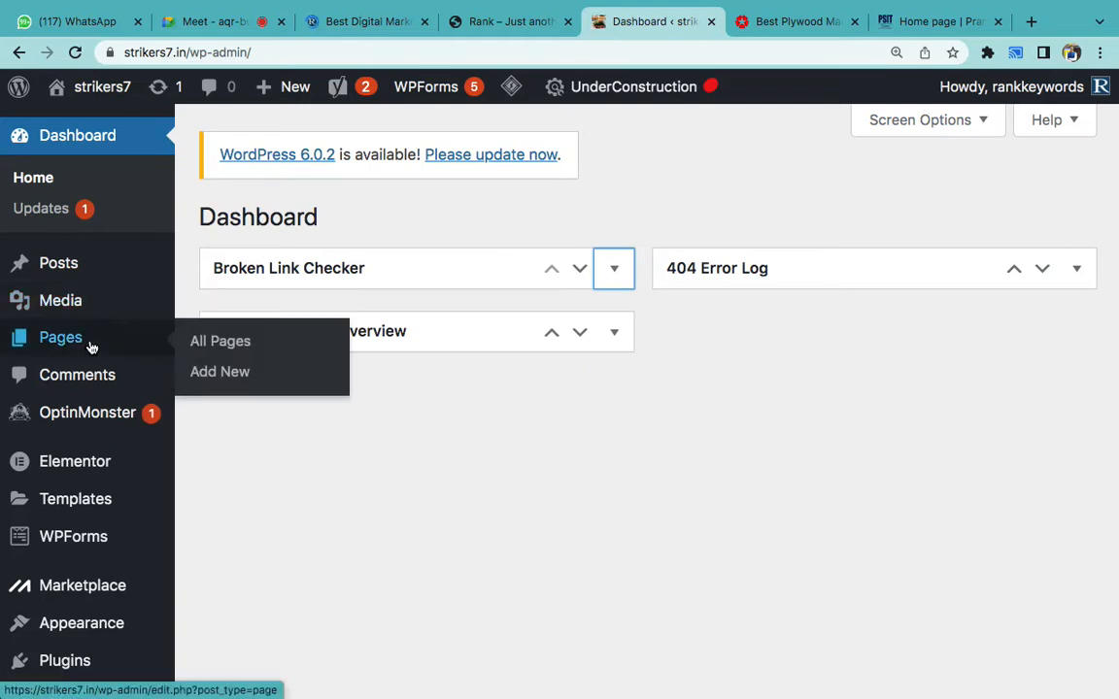
left_click(232, 351)
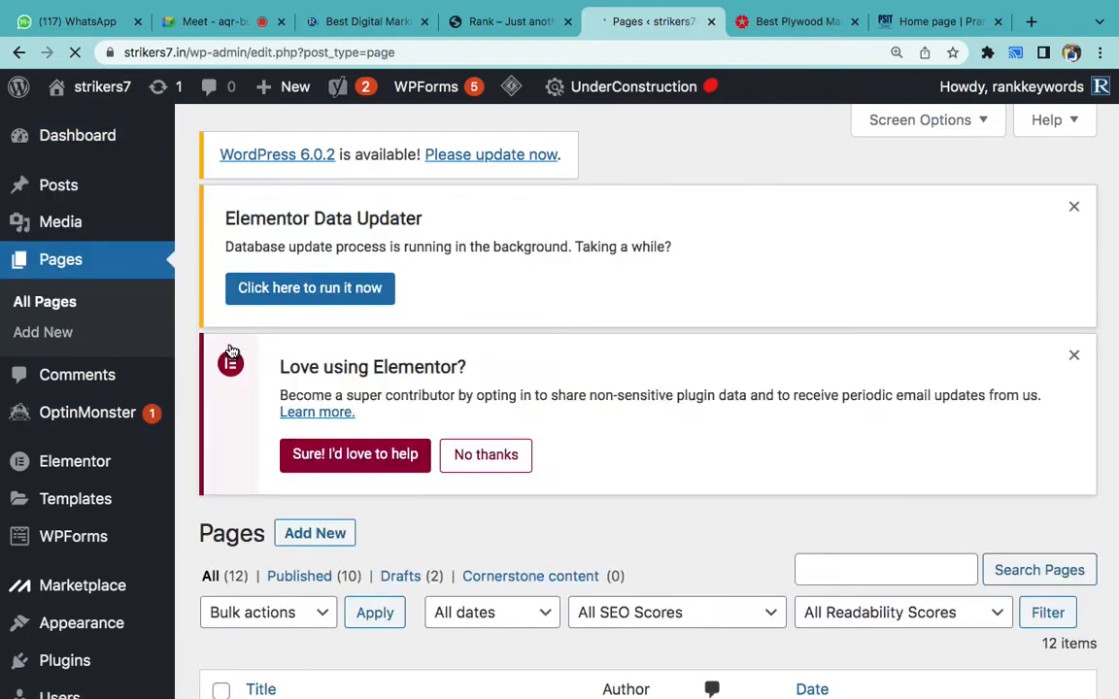
scroll(412, 479, "down", 5)
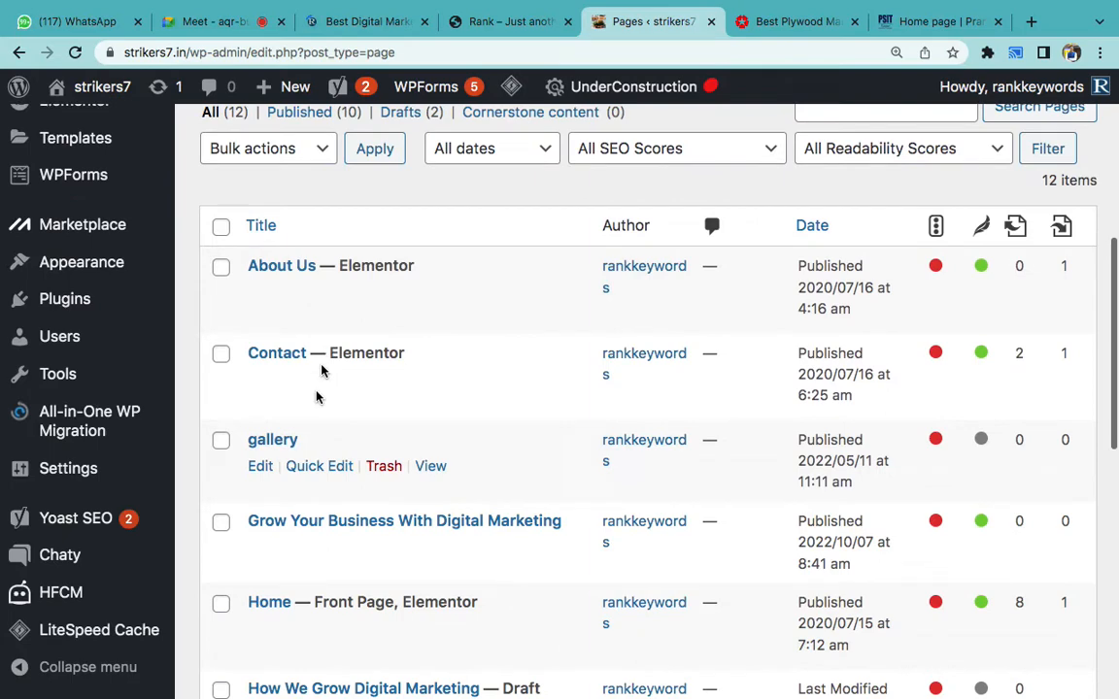
scroll(306, 494, "down", 3)
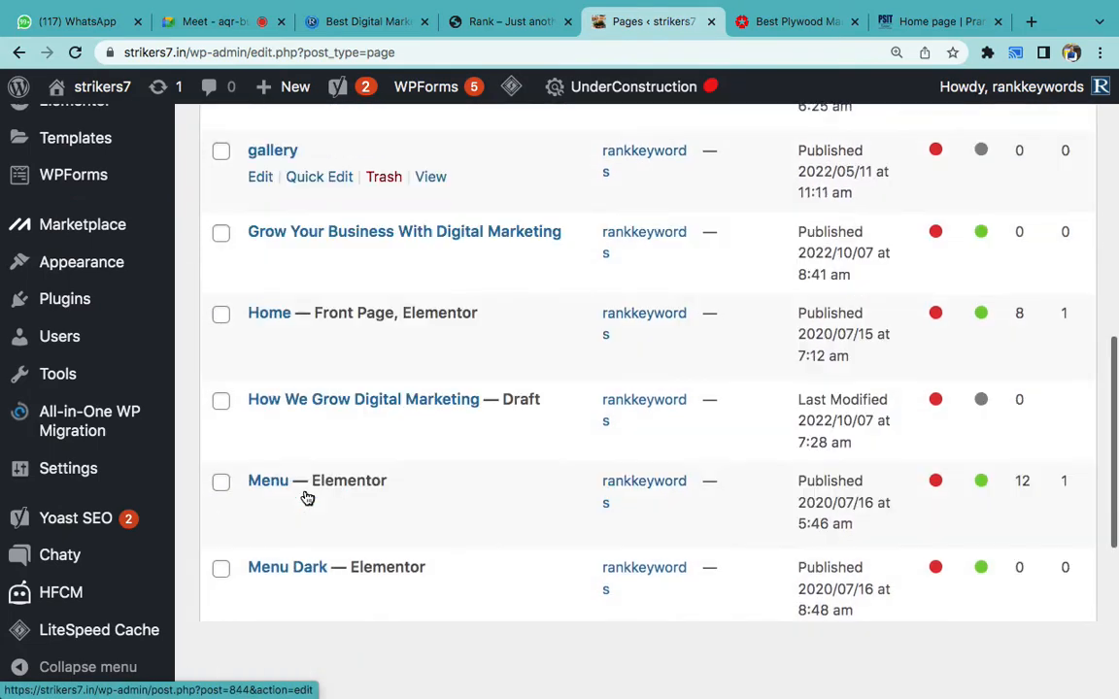
scroll(307, 497, "down", 4)
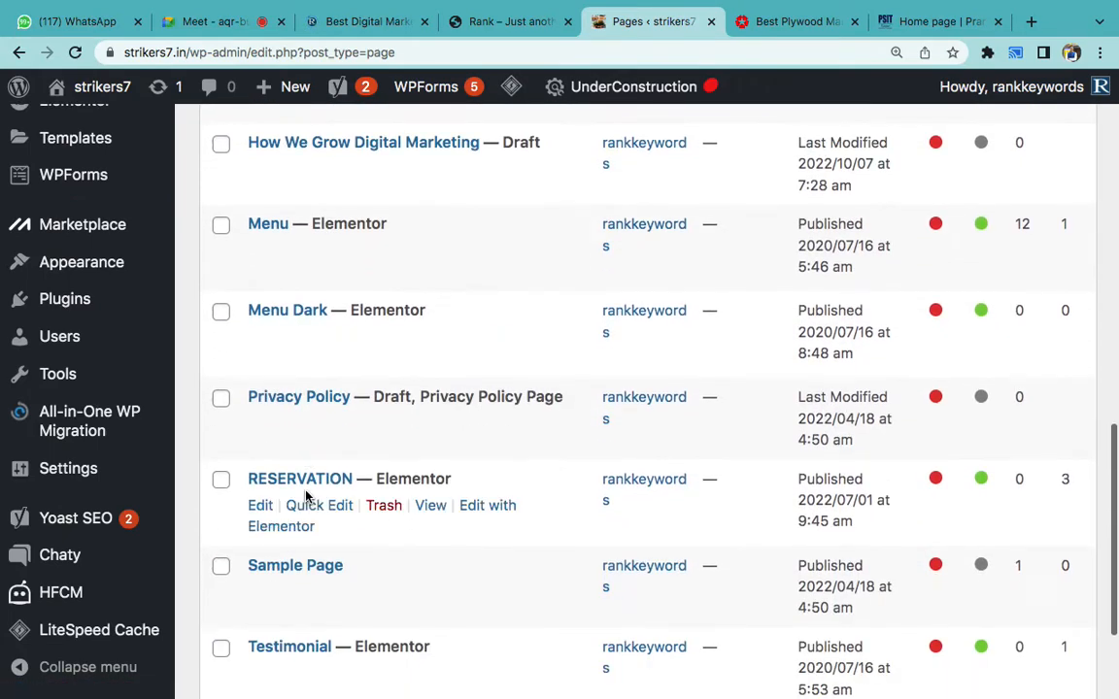
scroll(311, 481, "down", 1)
scroll(327, 411, "up", 4)
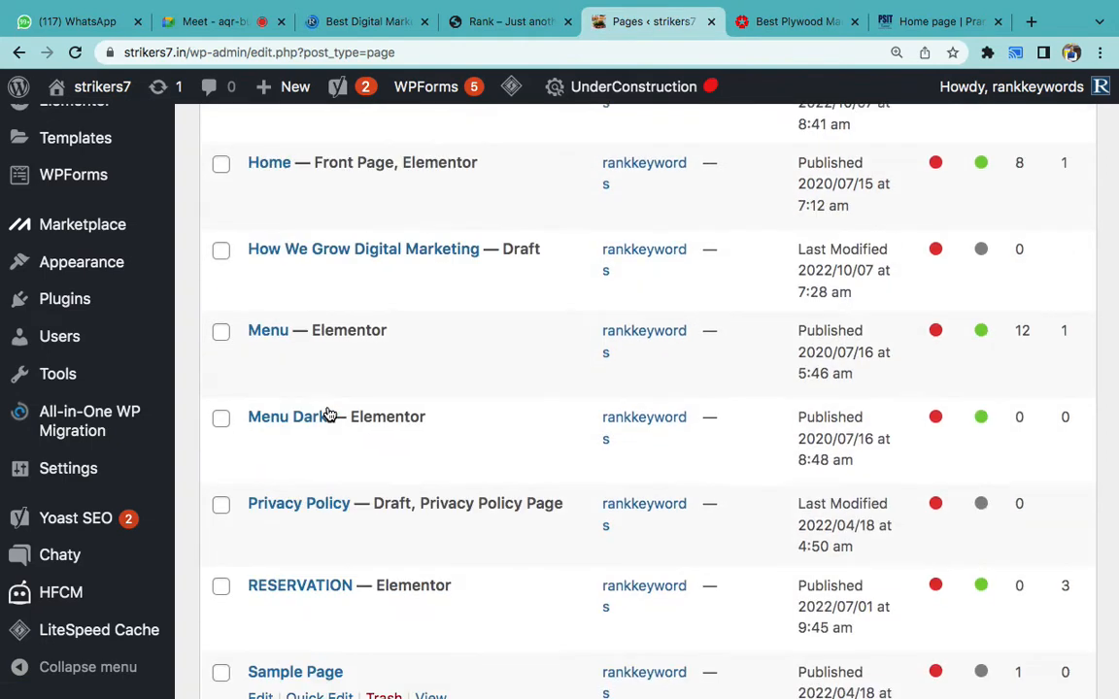
scroll(328, 415, "up", 5)
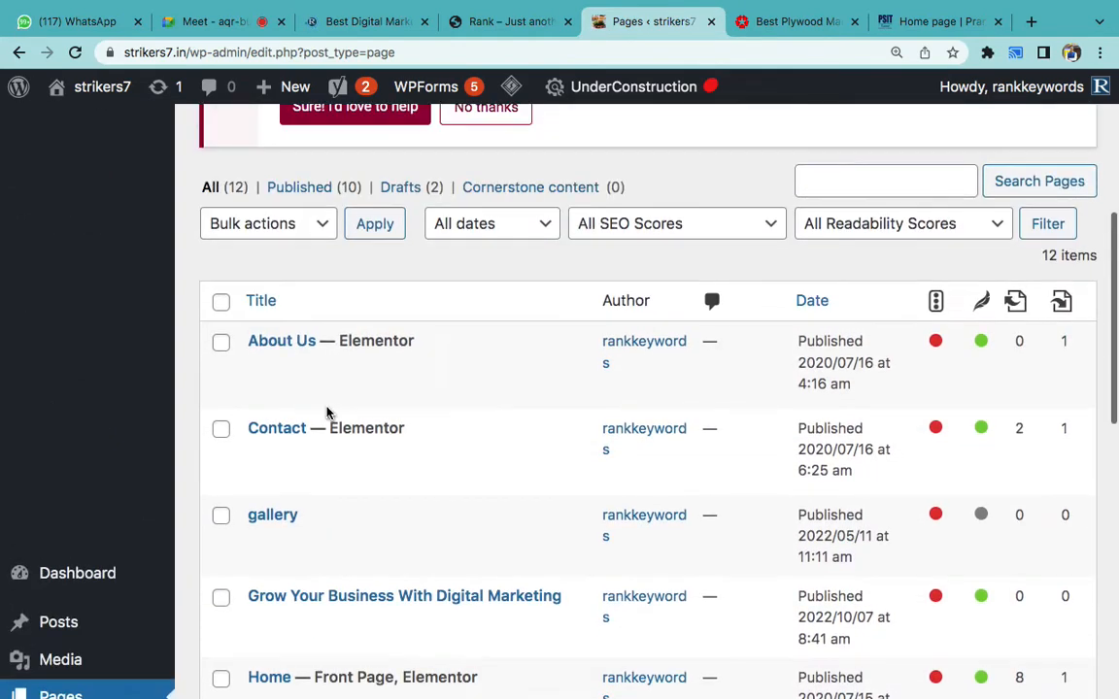
scroll(326, 411, "up", 4)
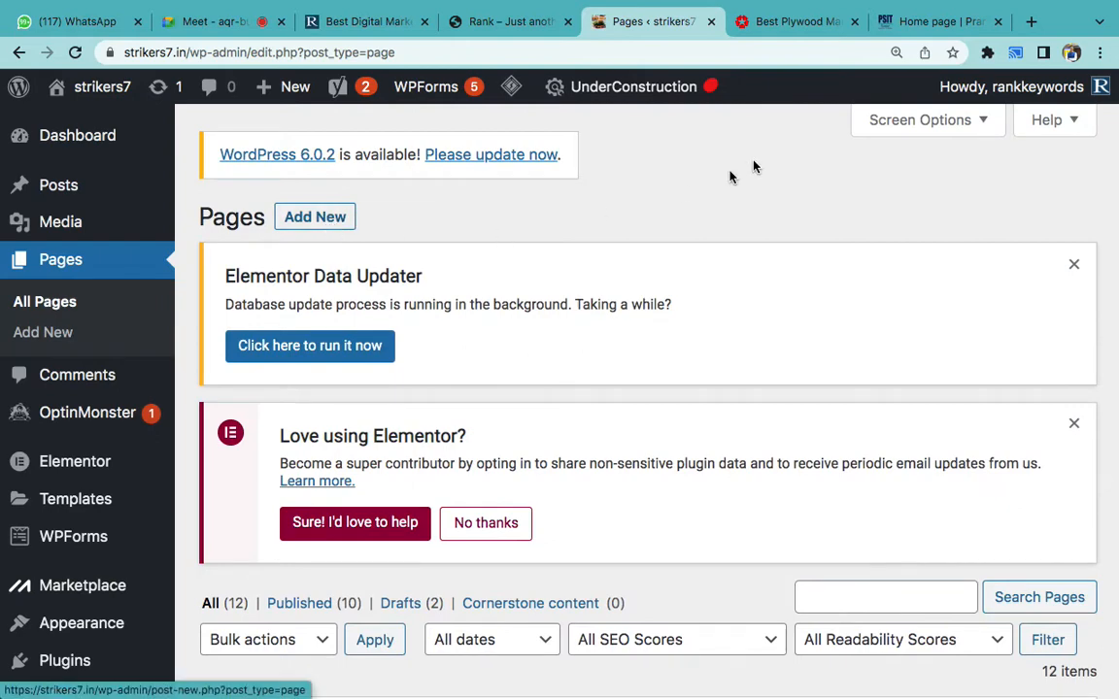
left_click(901, 23)
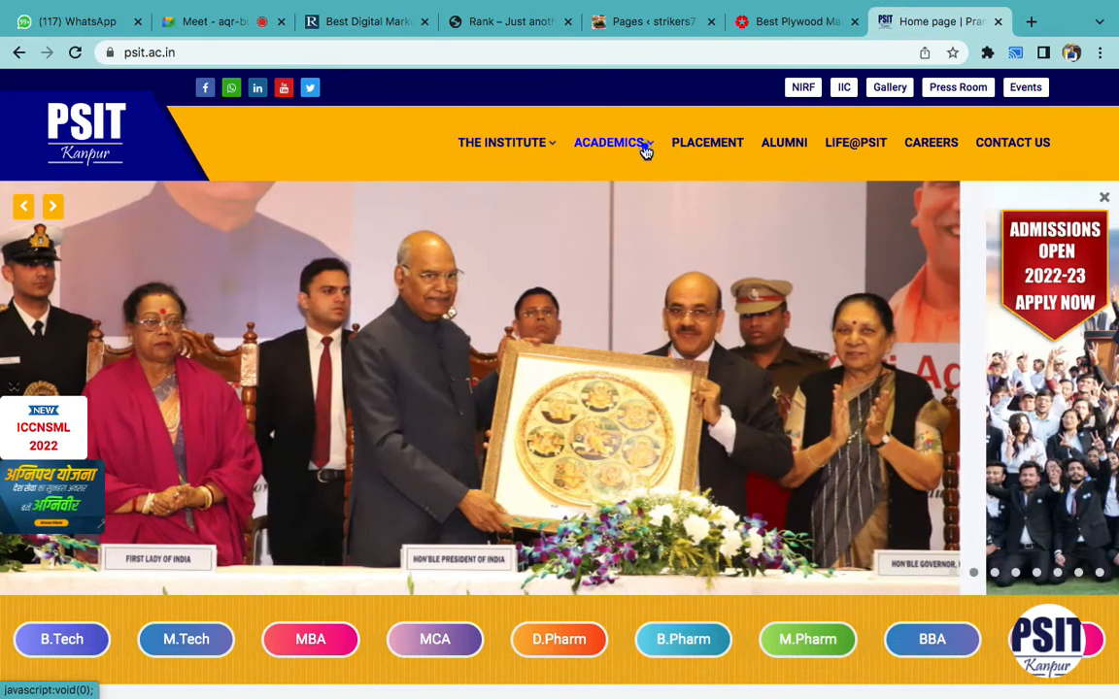
- Open PSIT's BBA program page and admit another participant into the Meet call
left_click(644, 149)
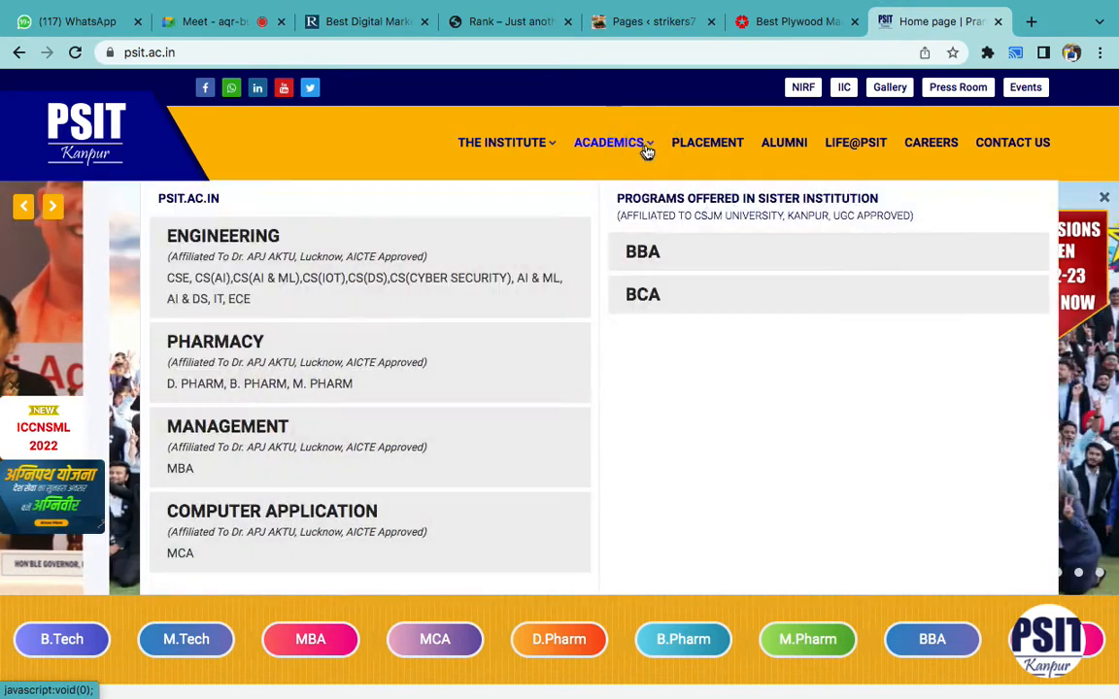
left_click(639, 260)
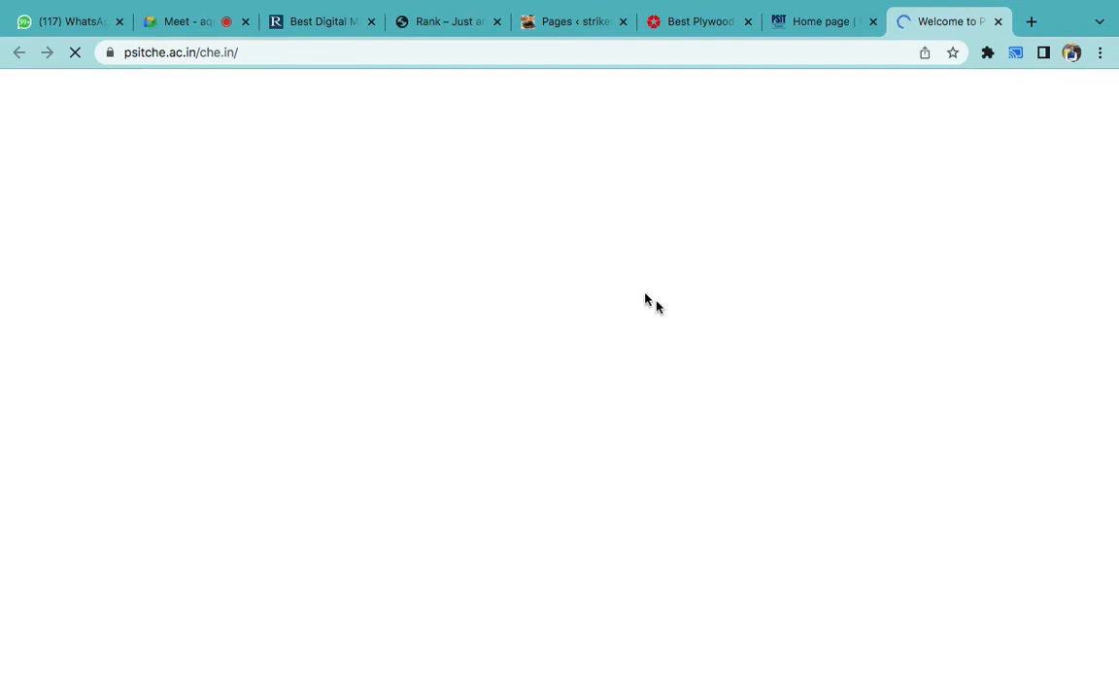
left_click(225, 21)
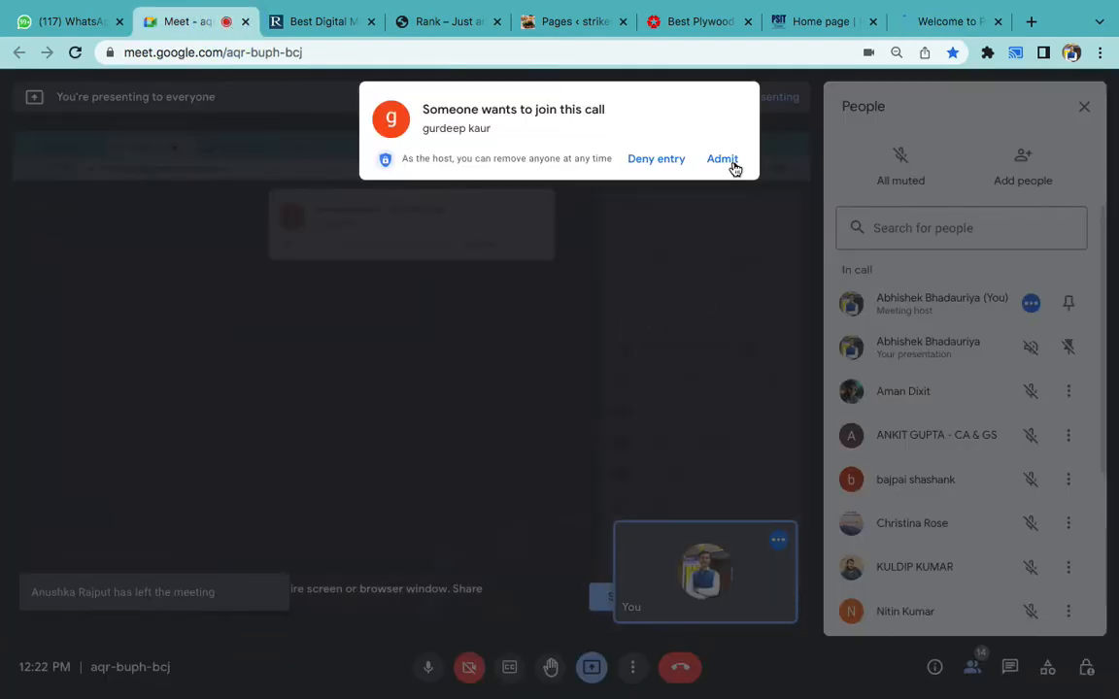
left_click(731, 161)
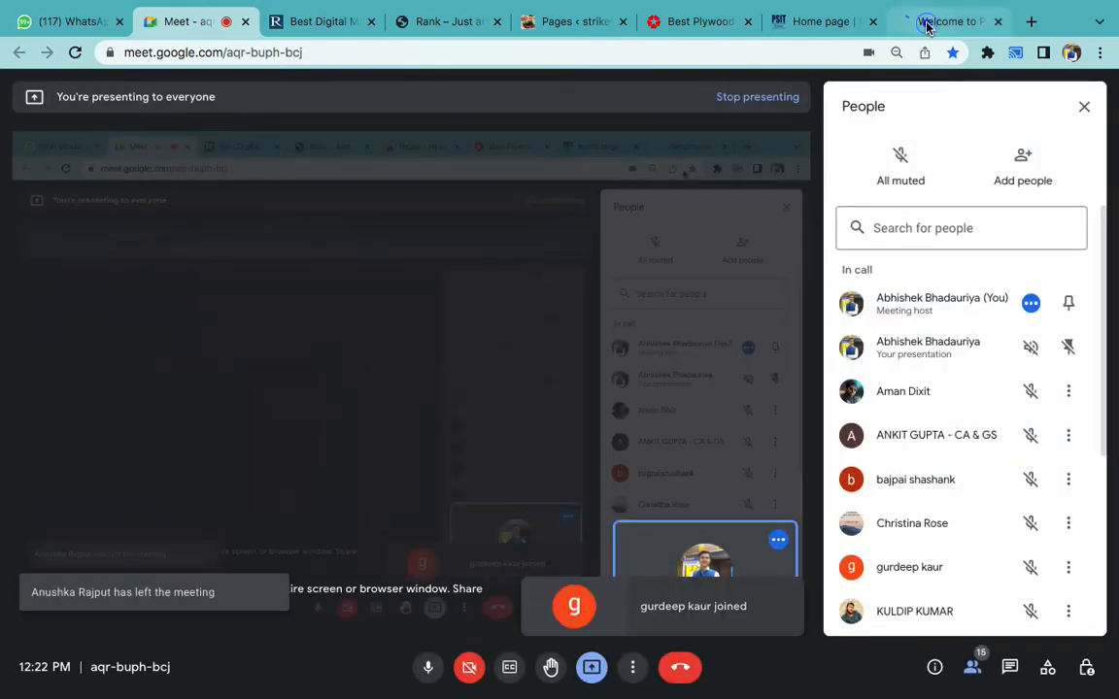
left_click(925, 22)
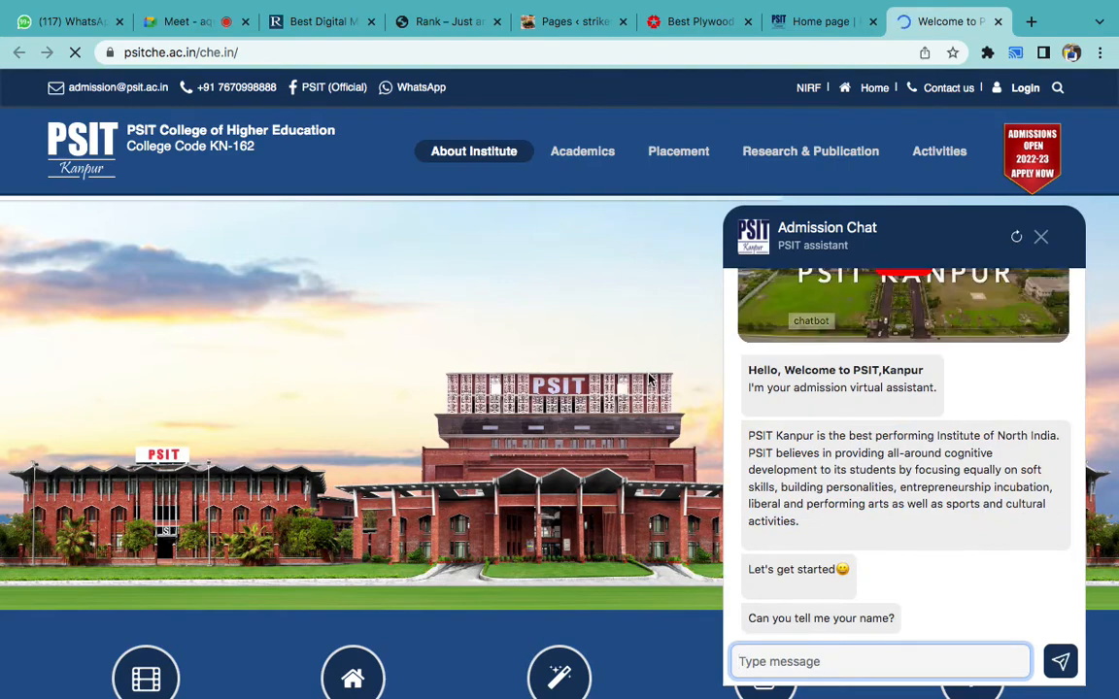
- Close the PSIT admission chat and the disk-full notice, then go to the WordPress Pages list
scroll(617, 359, "down", 5)
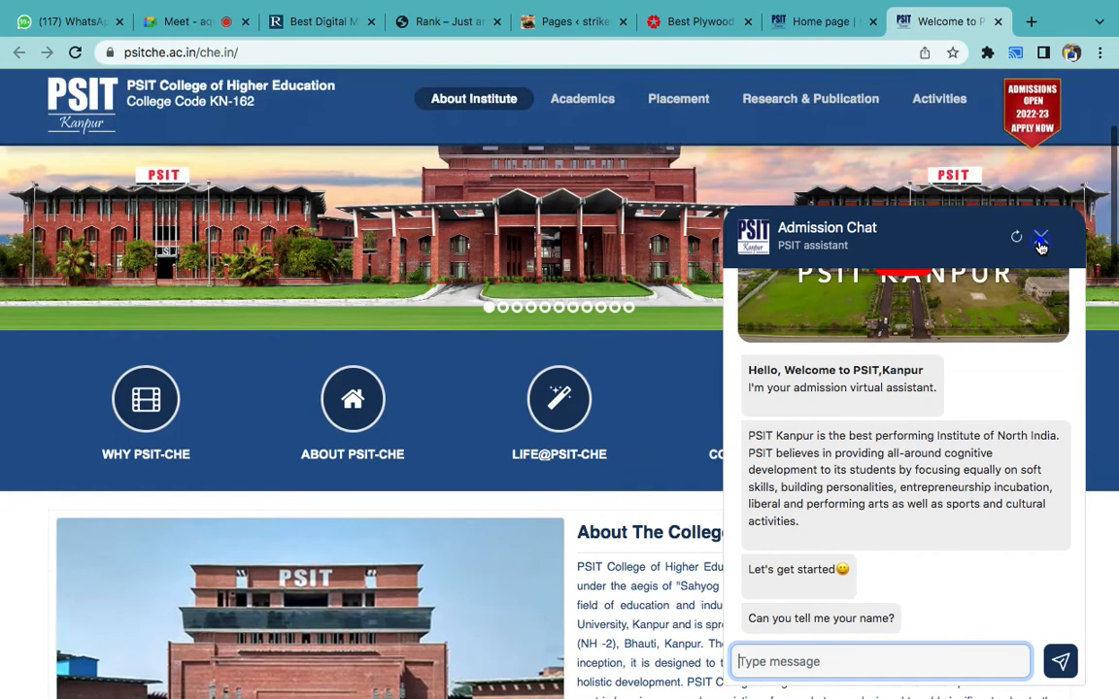
scroll(1040, 247, "down", 3)
left_click(1040, 240)
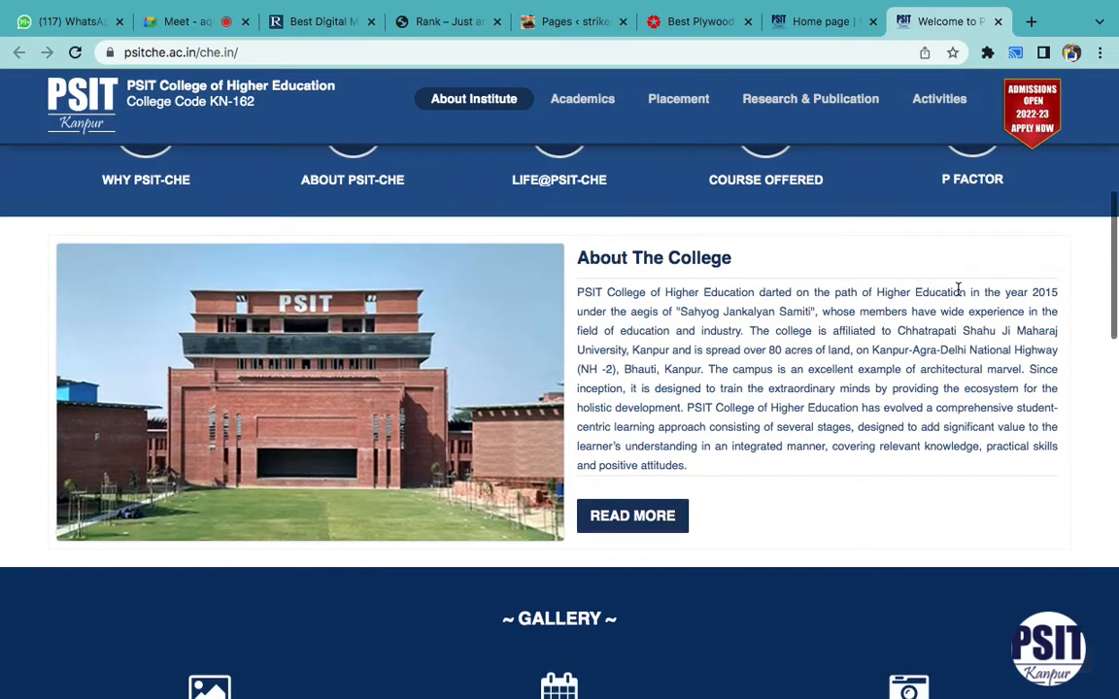
scroll(957, 291, "down", 3)
scroll(958, 294, "up", 8)
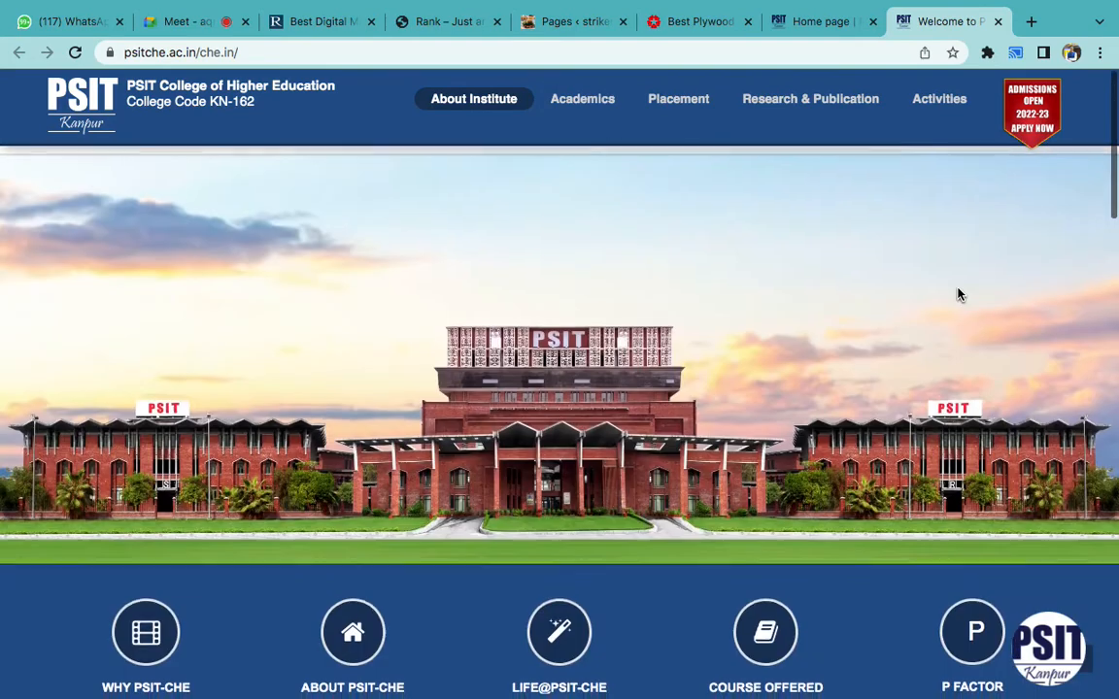
scroll(957, 294, "up", 1)
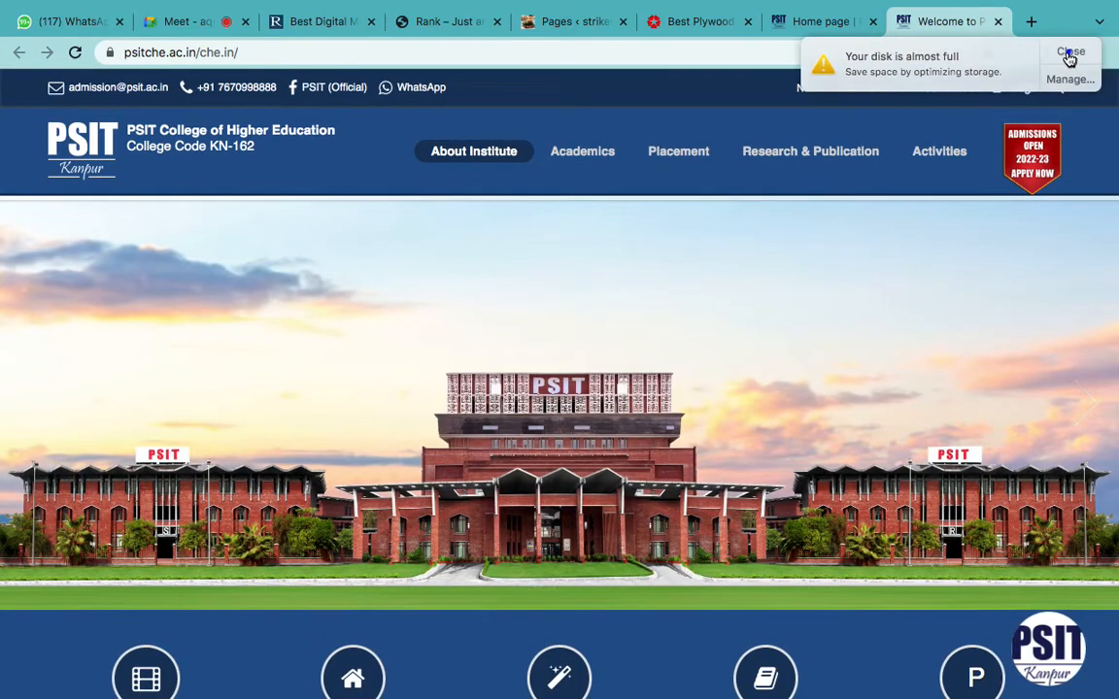
left_click(1070, 52)
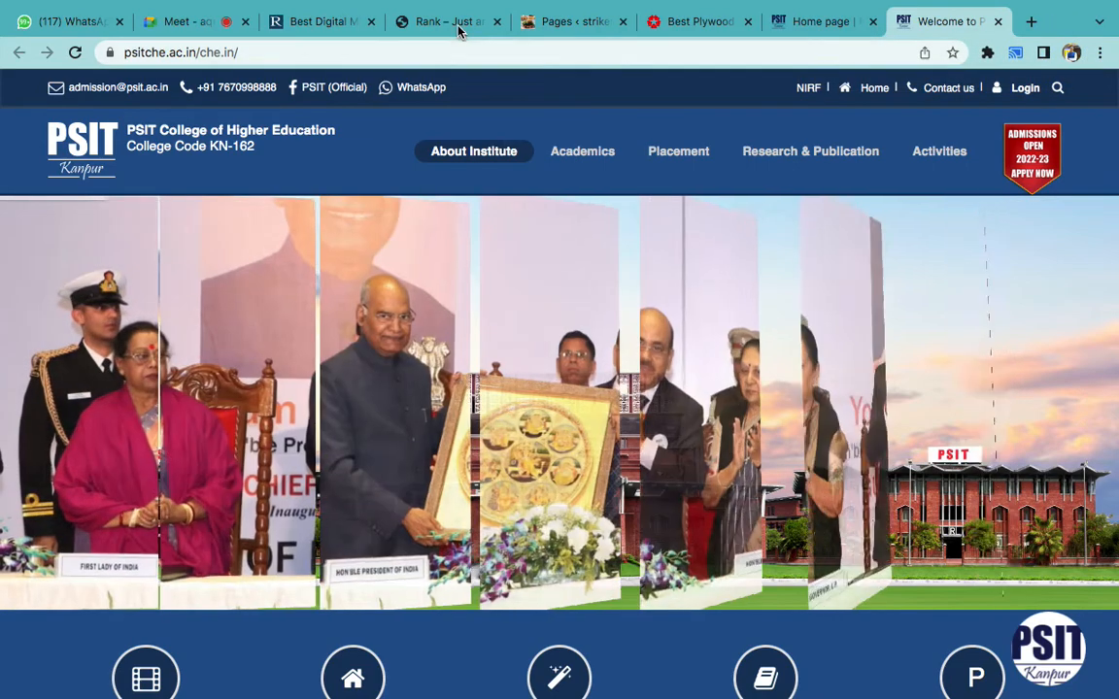
left_click(459, 30)
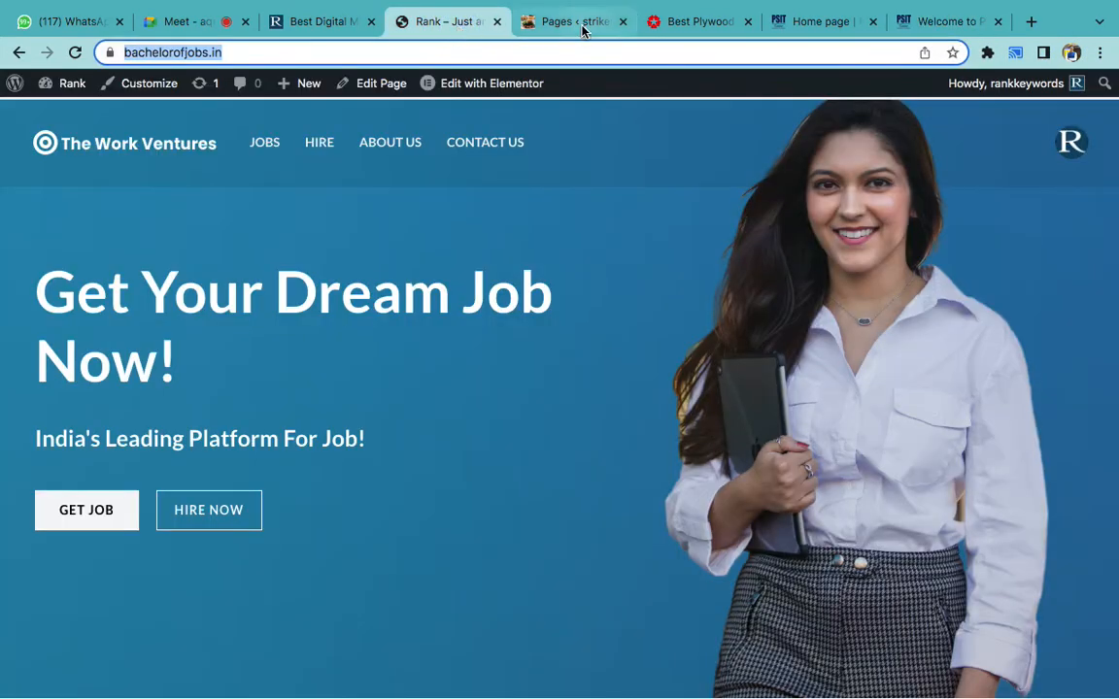
left_click(581, 30)
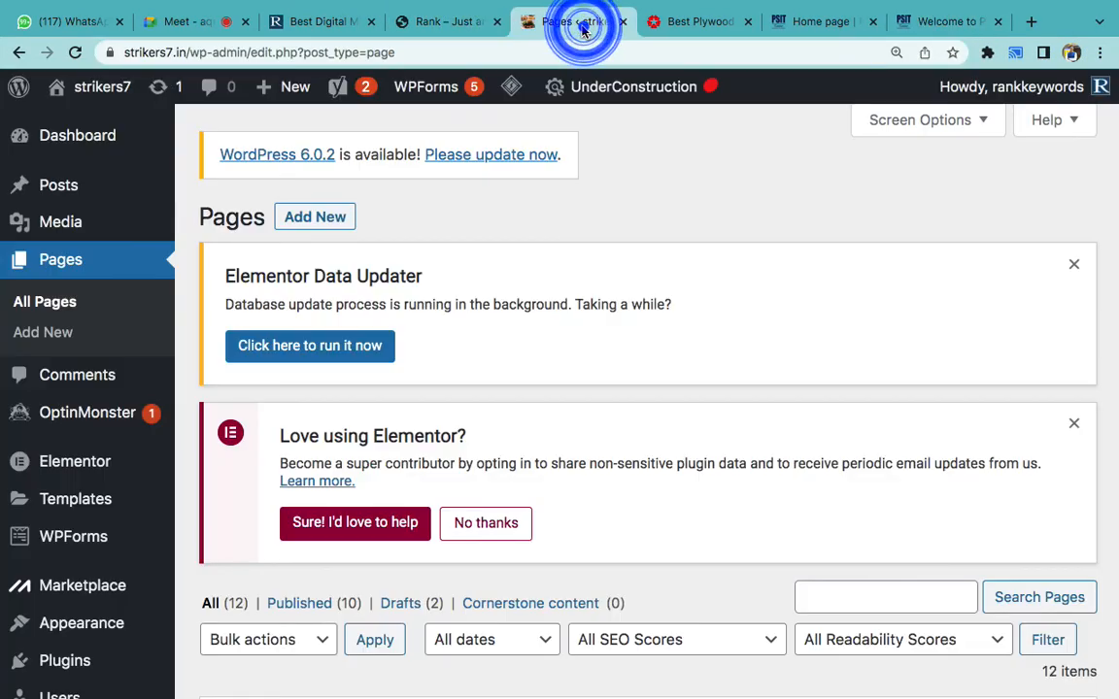
- Create a new page titled 'BBA - Bachelor of Business Application' and open it in Elementor
left_click(328, 220)
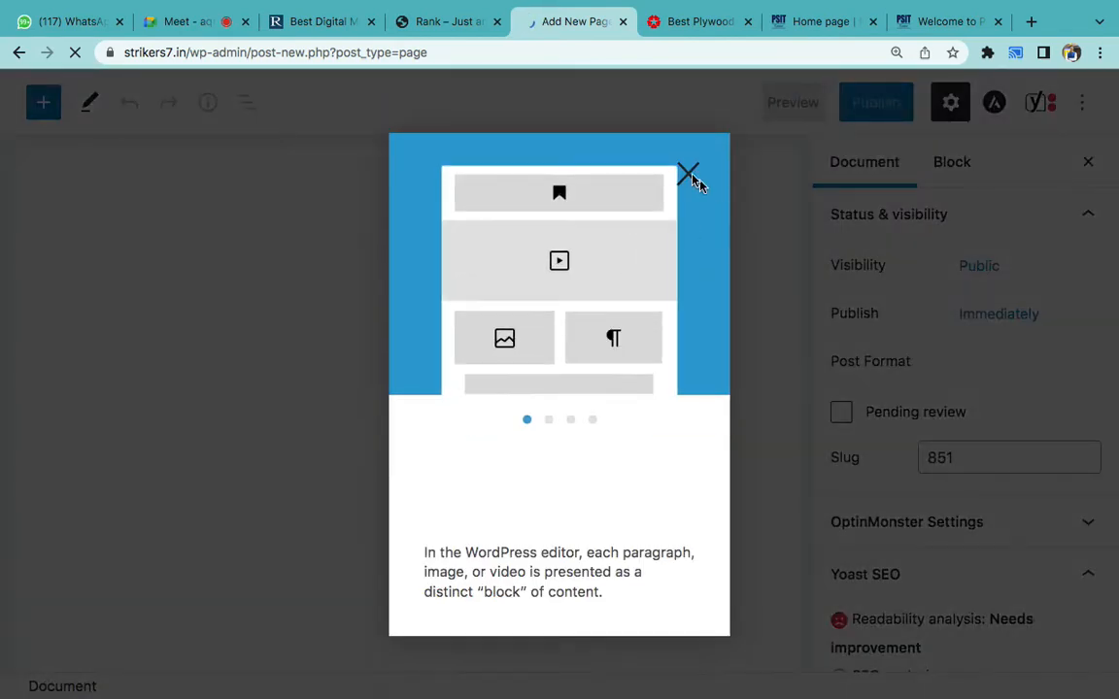
left_click(690, 173)
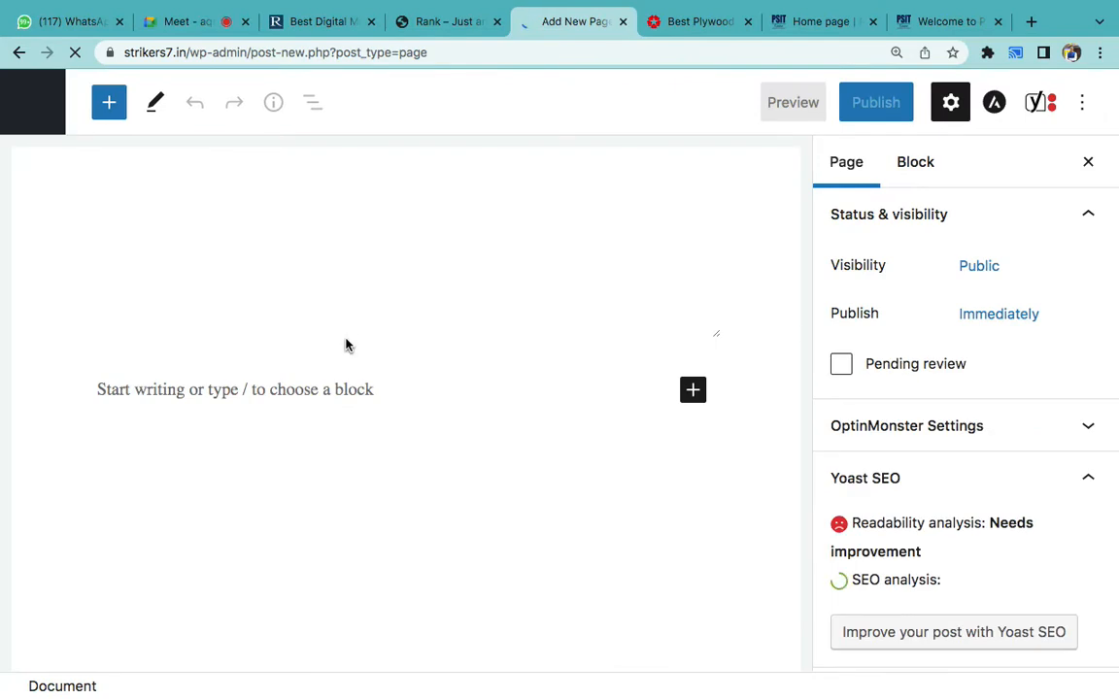
left_click(374, 280)
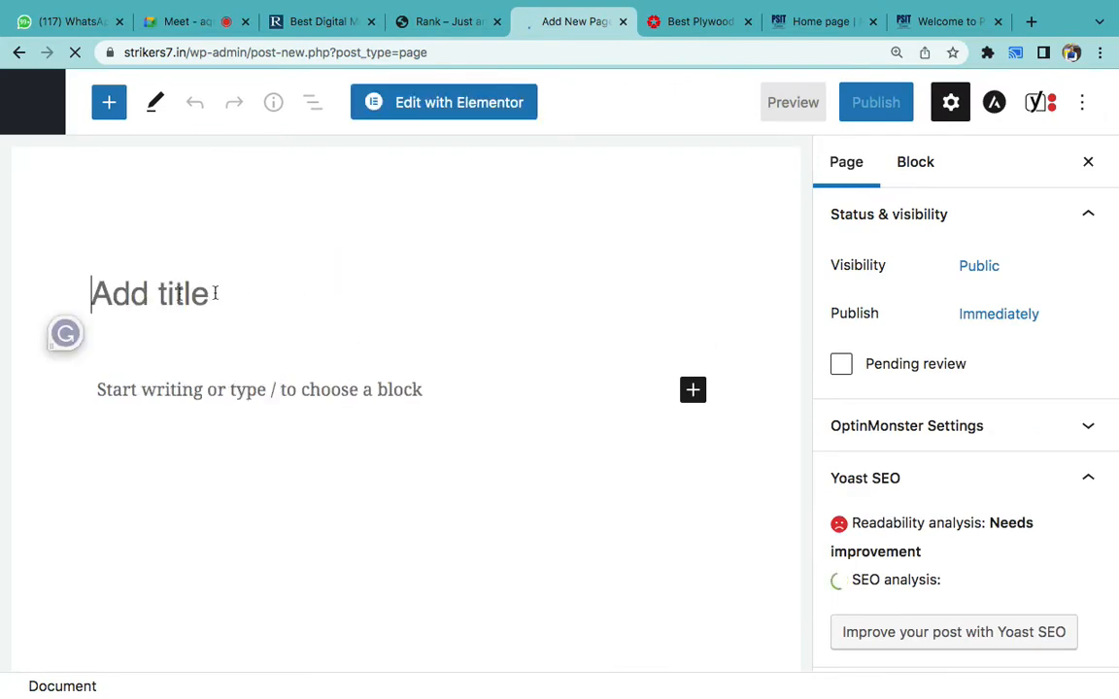
type("BB")
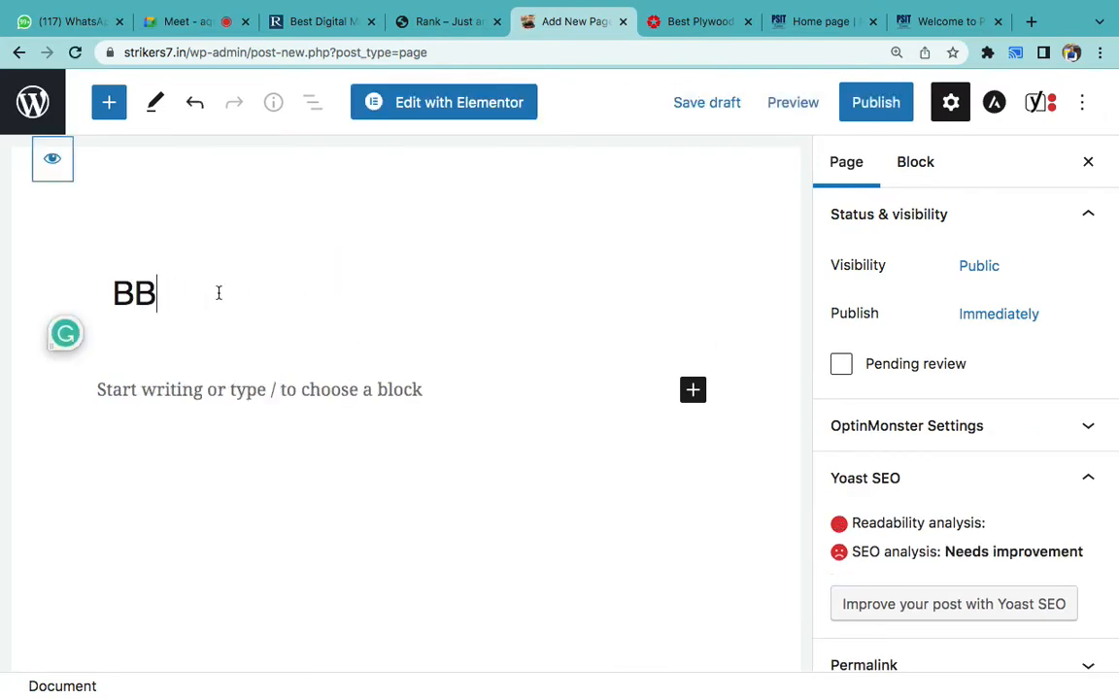
type("A - ")
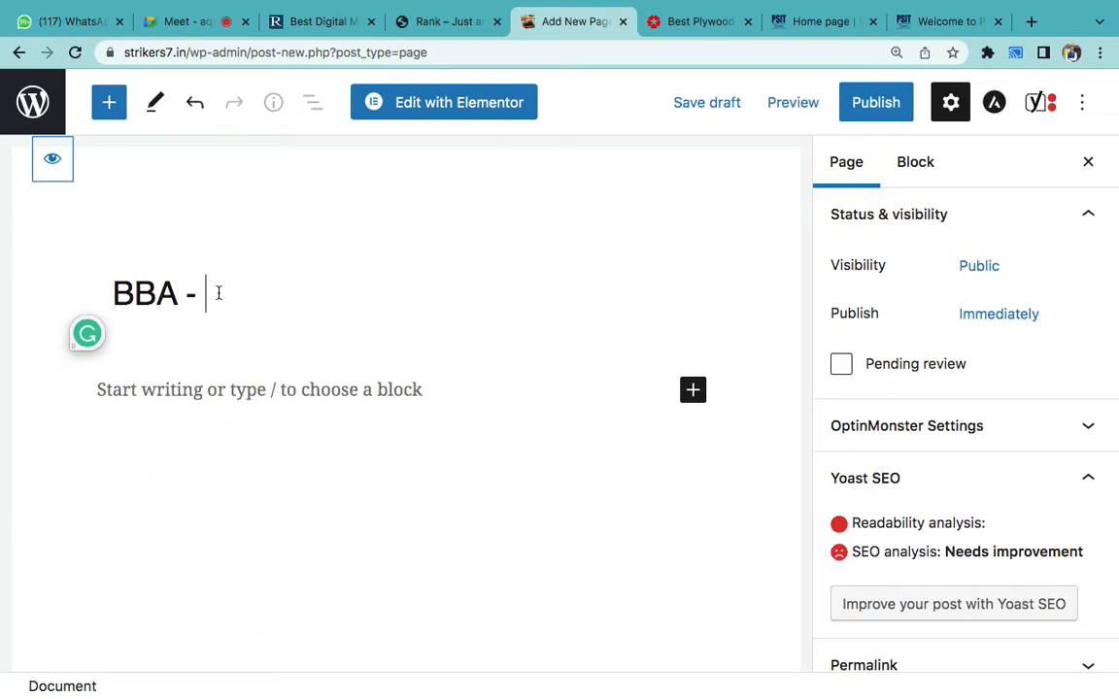
type("Bachelor of Business A")
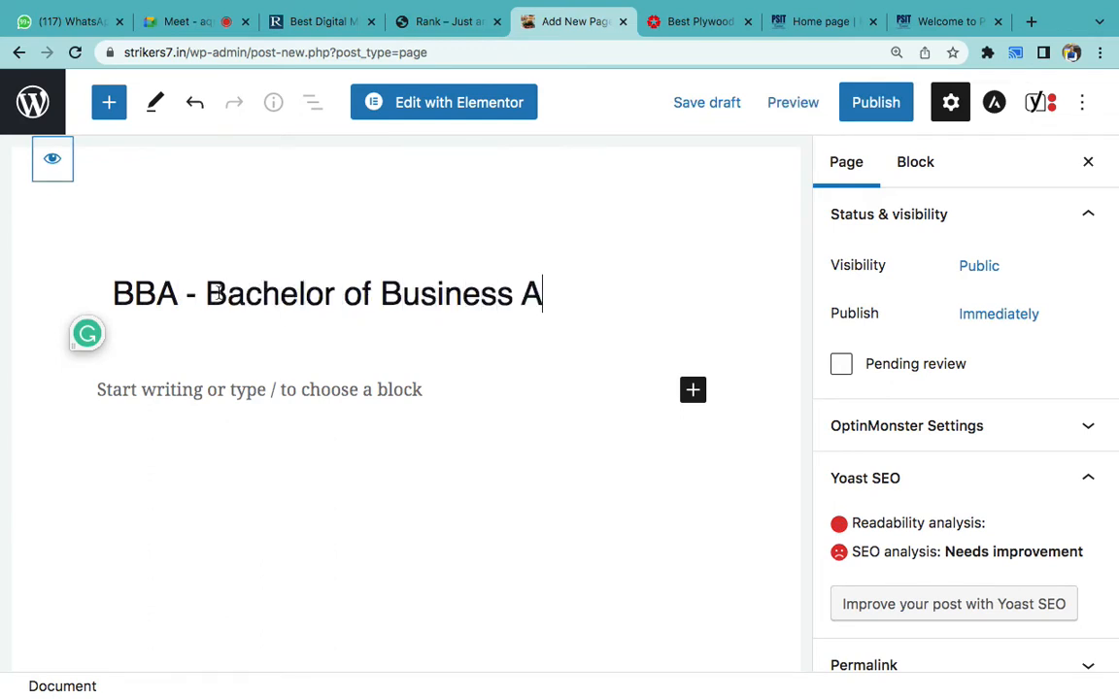
type("pplications")
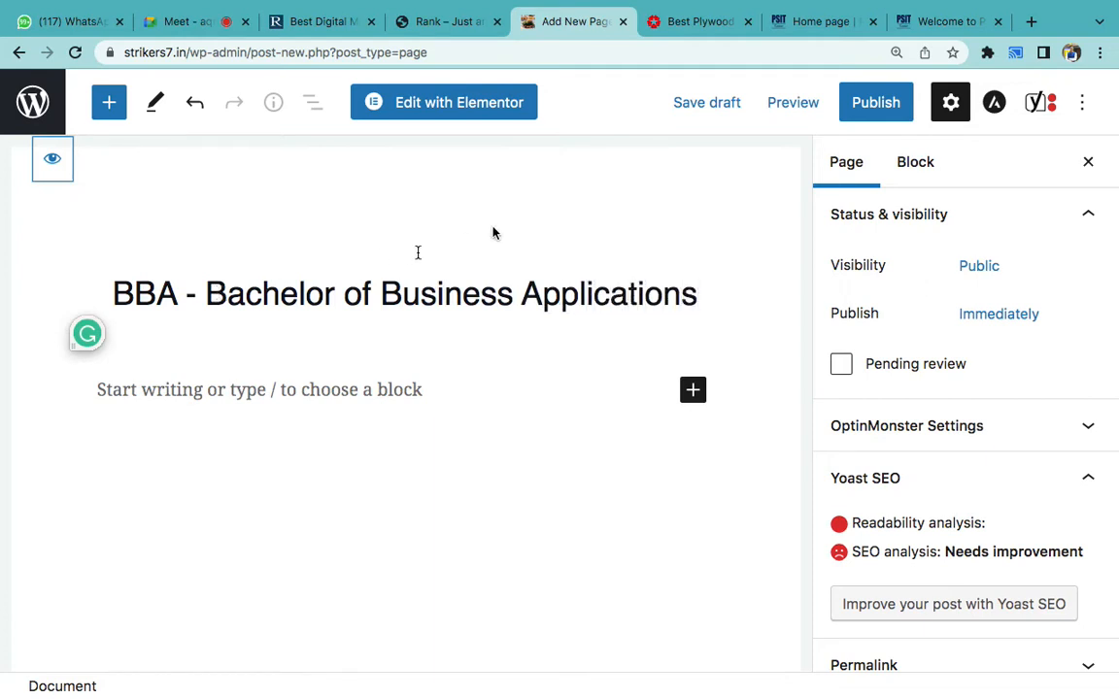
left_click(430, 116)
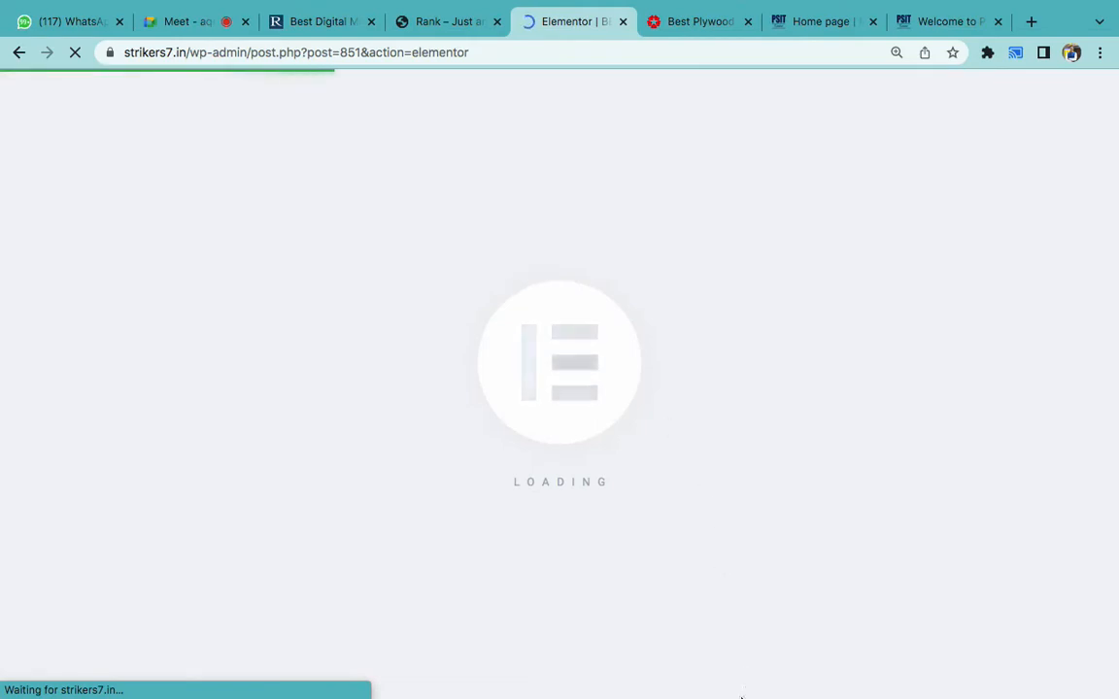
- Add an ELEMENTOR line under 9. Page Design and center both lines
left_click(743, 679)
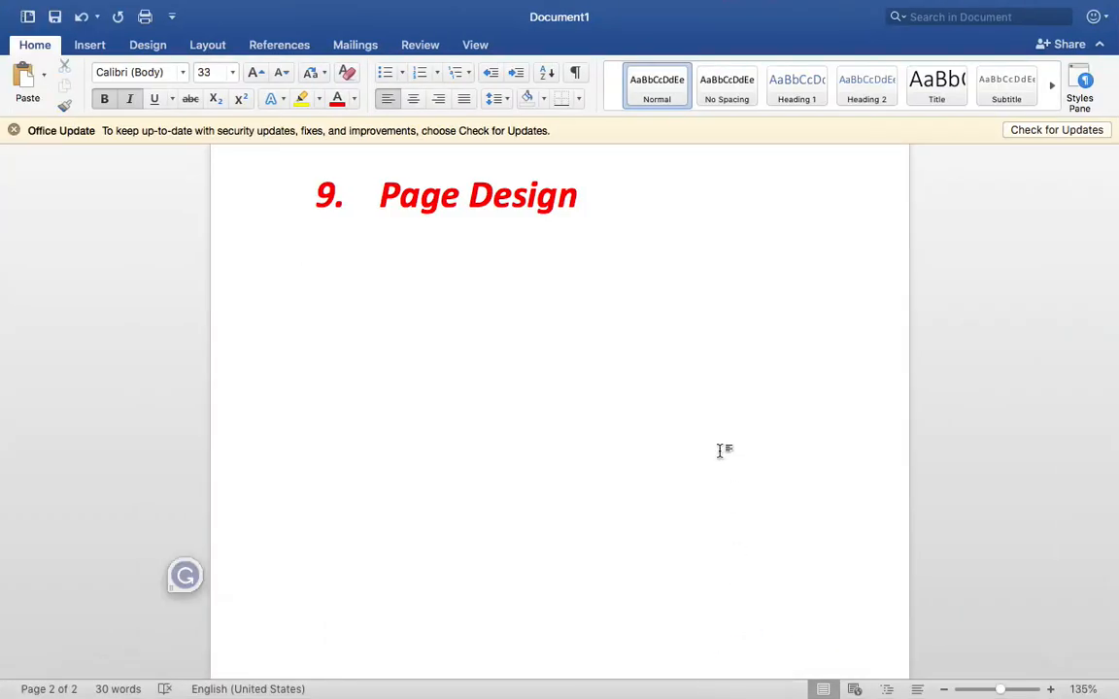
type("ELEMENTOR")
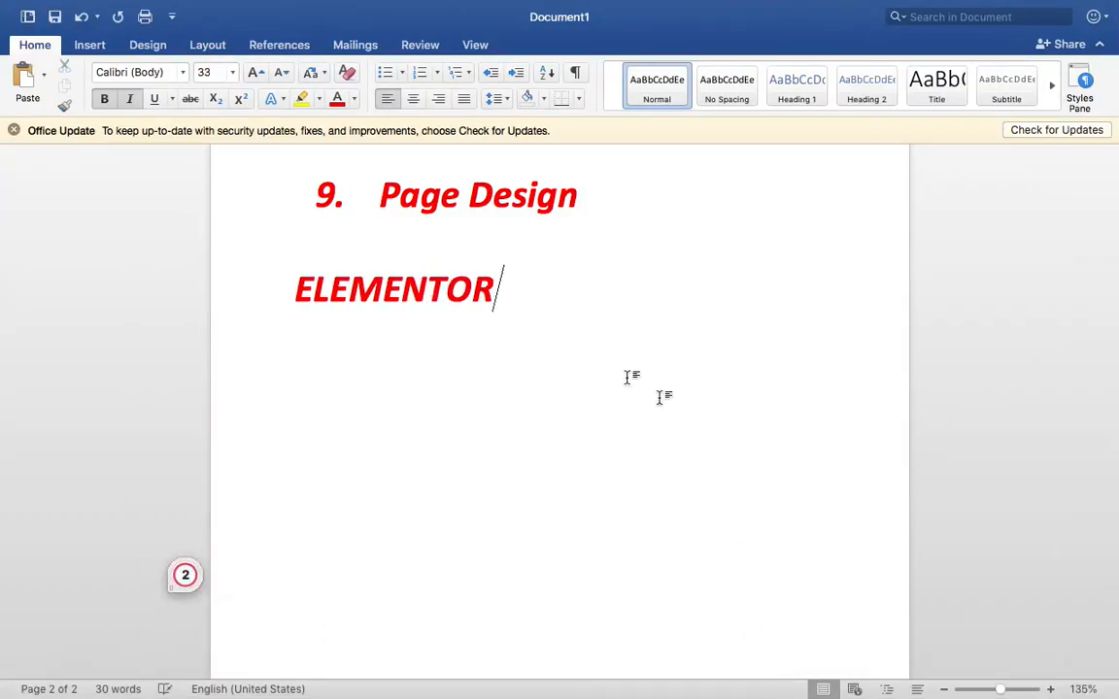
left_click_drag(595, 342, 413, 105)
left_click(413, 101)
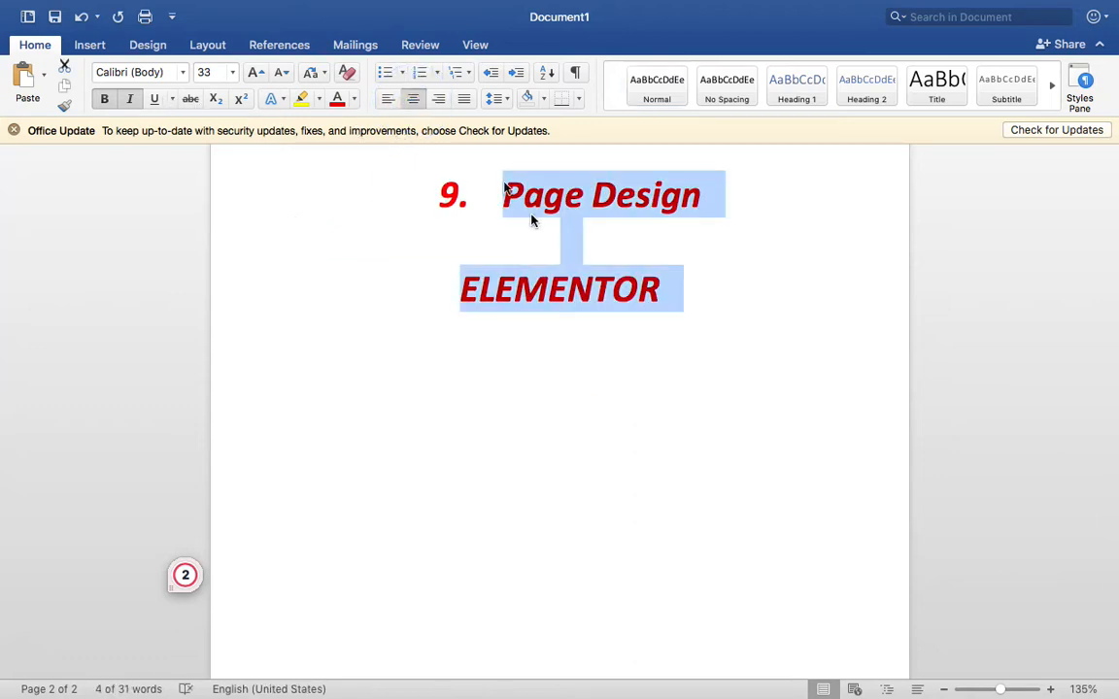
left_click(683, 296)
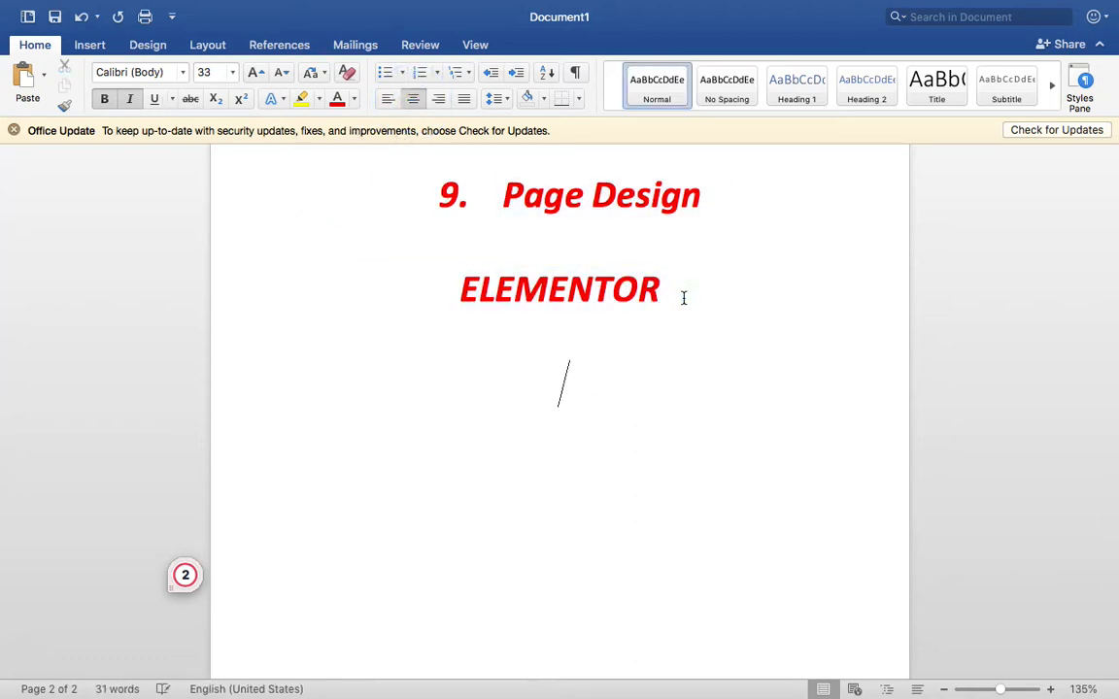
key("Return")
key("Return")
left_click(385, 99)
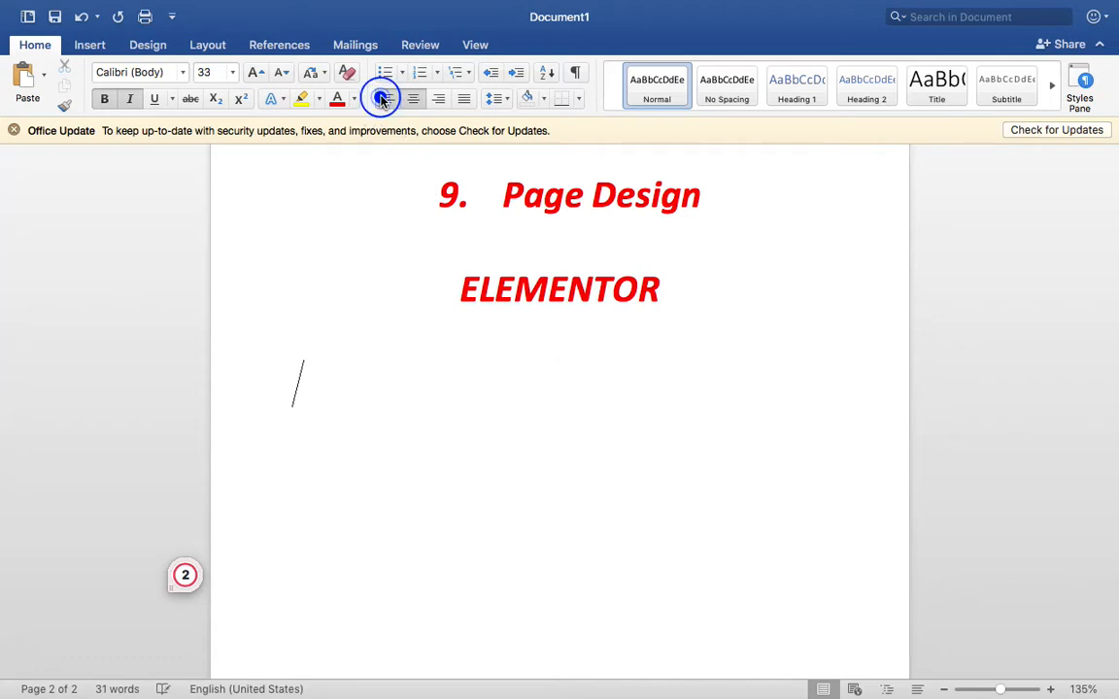
- Highlight the word ELEMENTOR in yellow
double_click(558, 287)
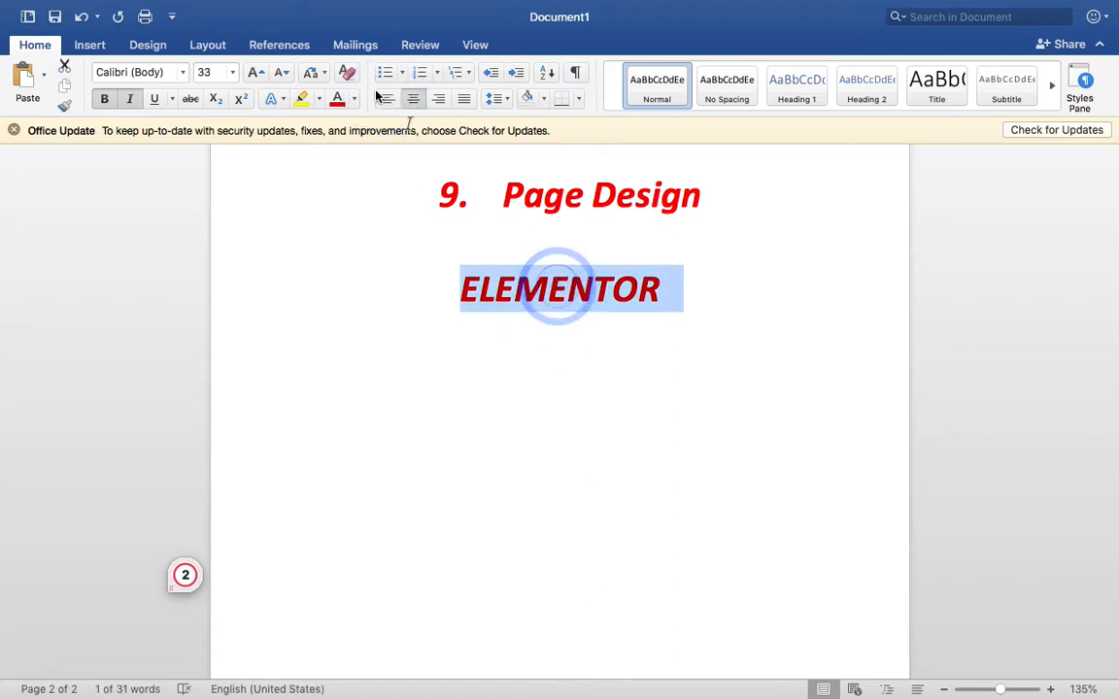
left_click(299, 98)
left_click(440, 420)
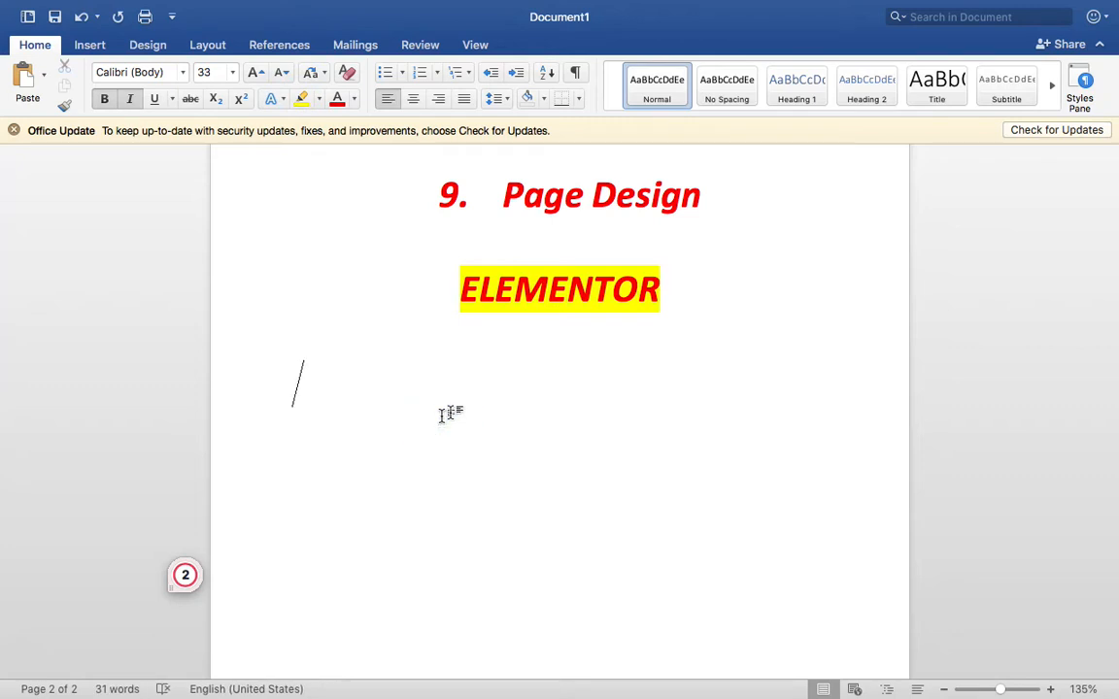
mouse_move(583, 696)
left_click(518, 654)
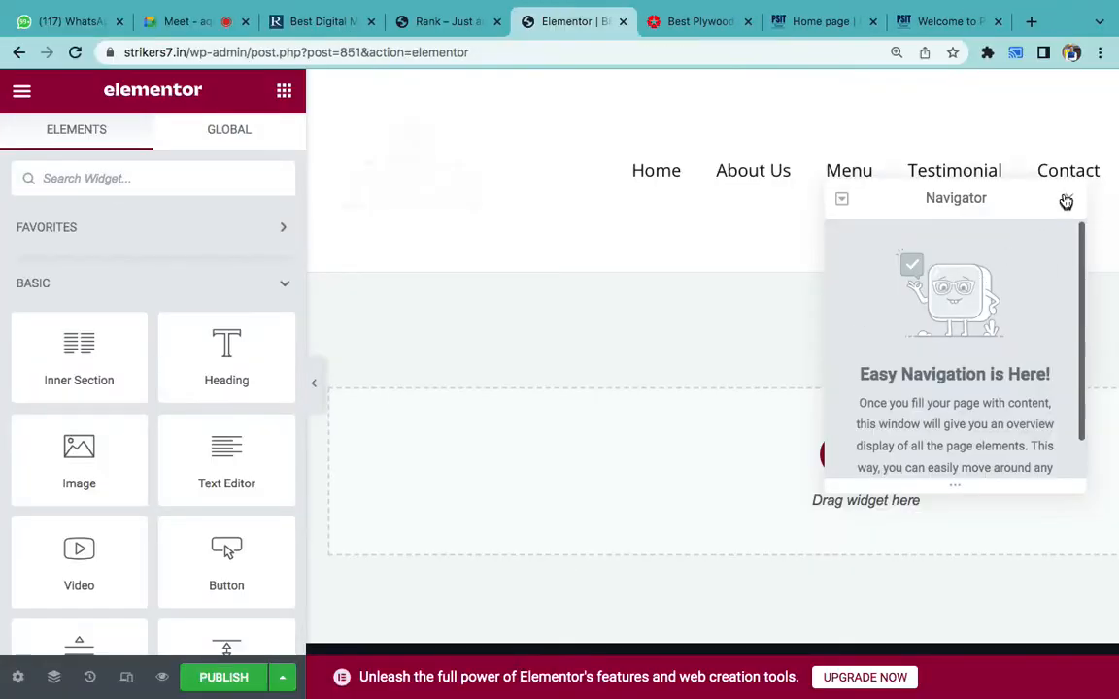
- Close the Navigator panel and zoom the browser out to show the empty section
left_click(1065, 201)
scroll(743, 350, "down", 3)
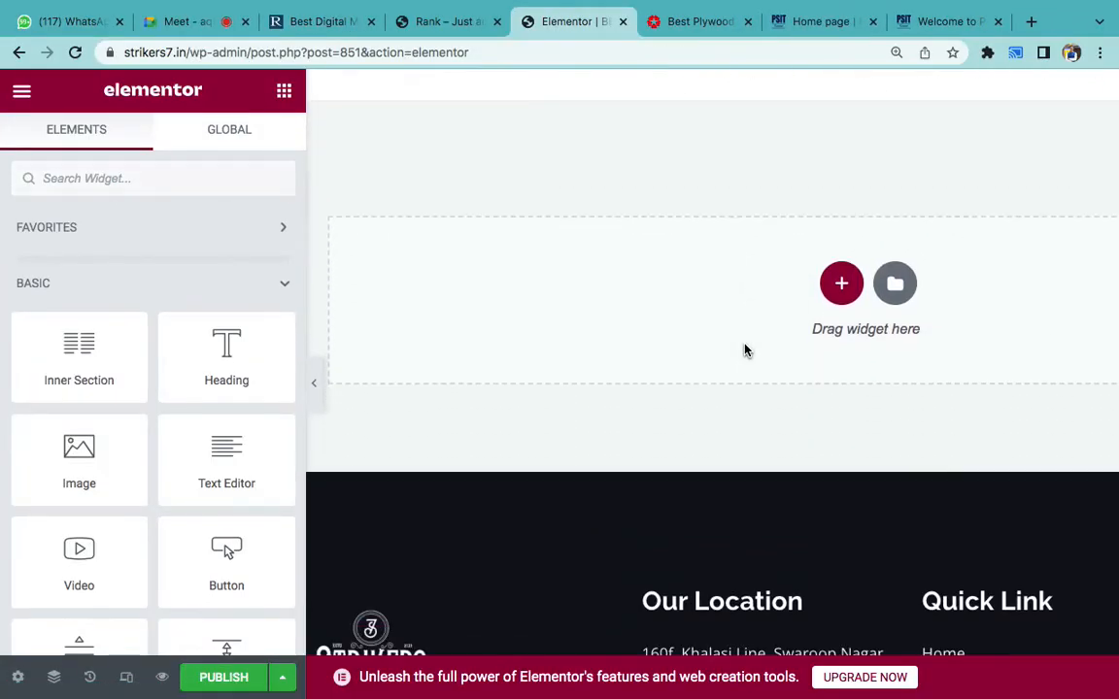
key("ctrl+minus")
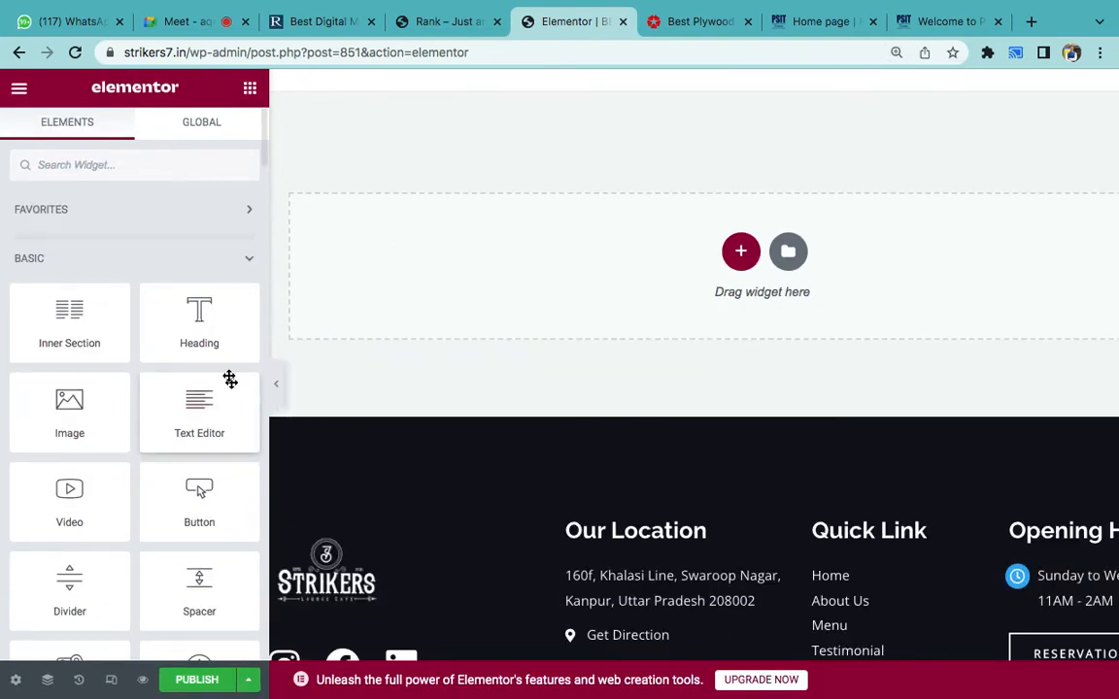
- Point out the Heading, Text Editor, Image, Button and Video widgets, then drop a Heading into the section
left_click(217, 327)
left_click(194, 394)
left_click(93, 432)
left_click(194, 497)
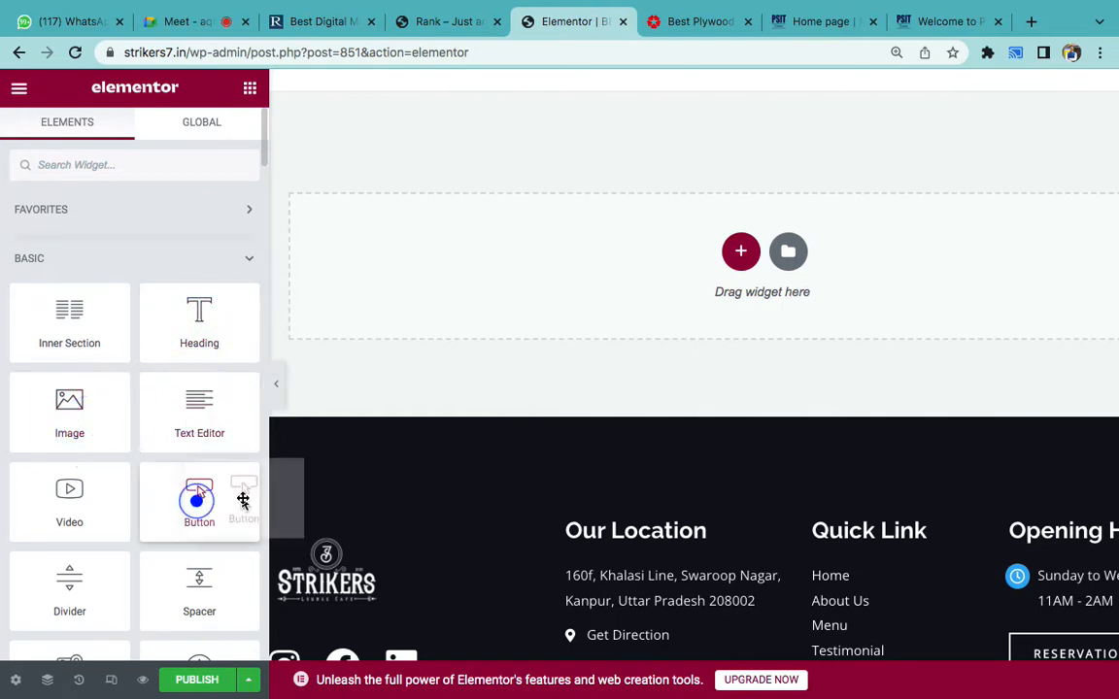
left_click(64, 495)
scroll(93, 491, "down", 1)
scroll(93, 491, "down", 2)
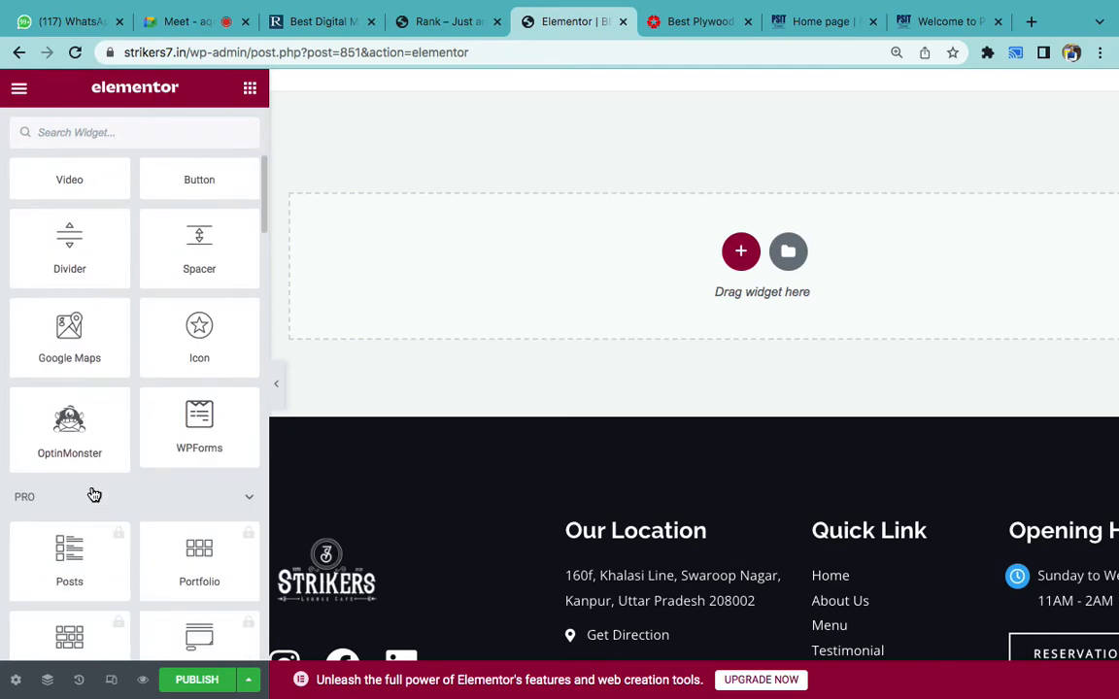
scroll(88, 484, "up", 4)
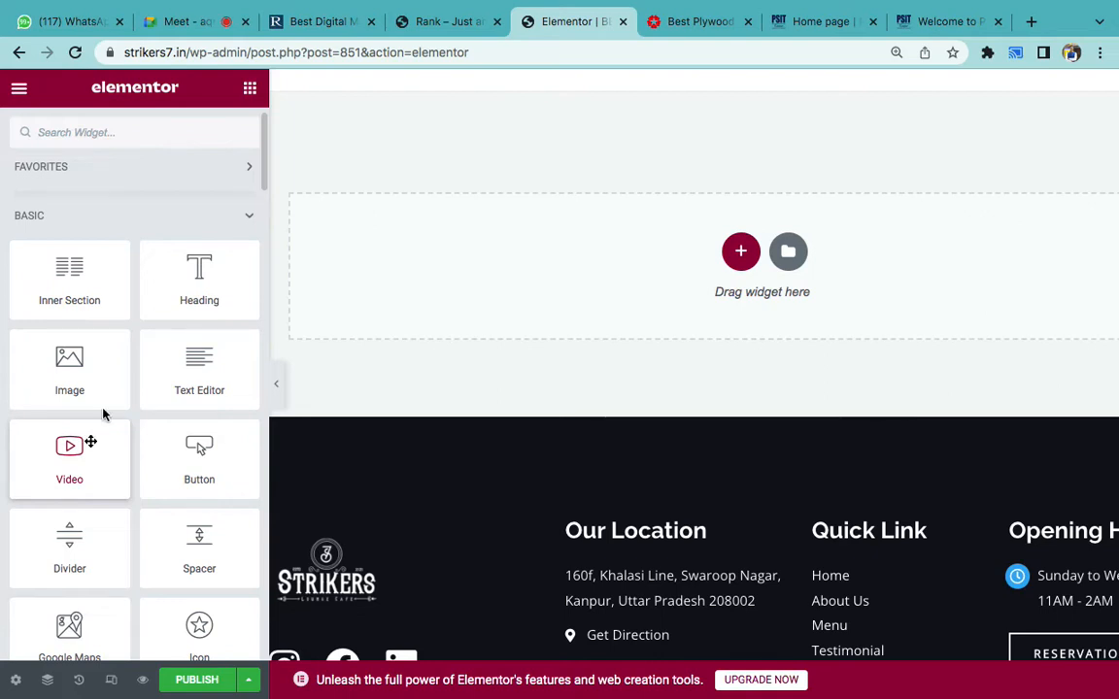
scroll(204, 279, "down", 1)
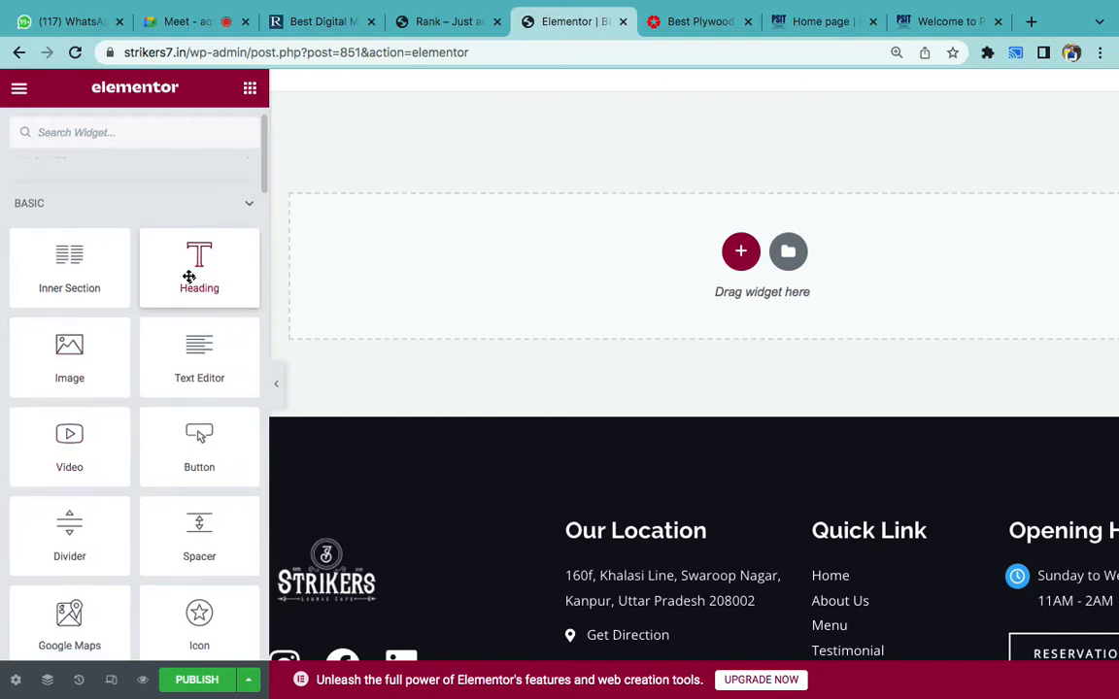
left_click_drag(186, 275, 429, 262)
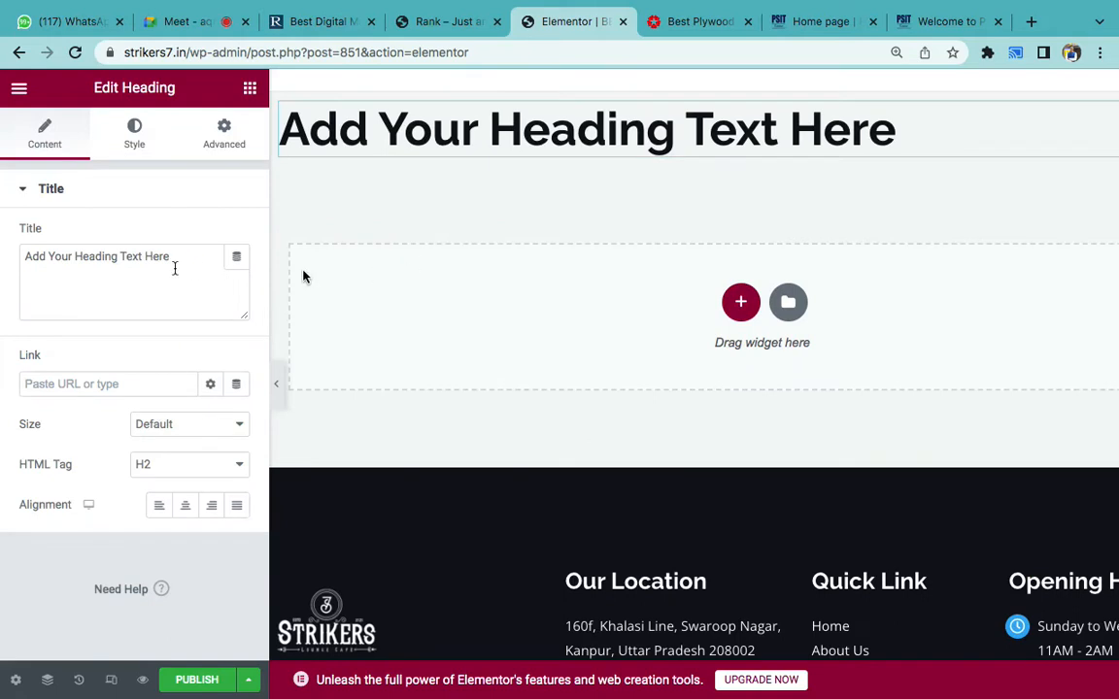
- Change the heading text to 'Welcome to PSIT Kanpur' and center-align it
triple_click(156, 259)
type("Welcome ")
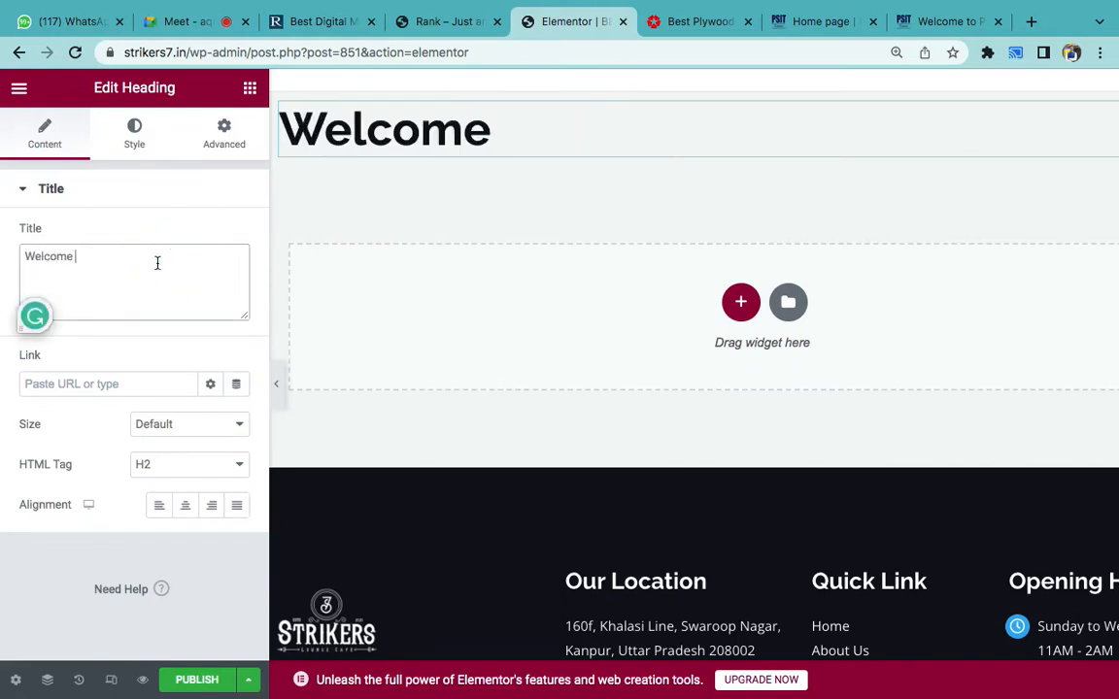
type("to PSIT L")
key("BackSpace")
type("Kanpur")
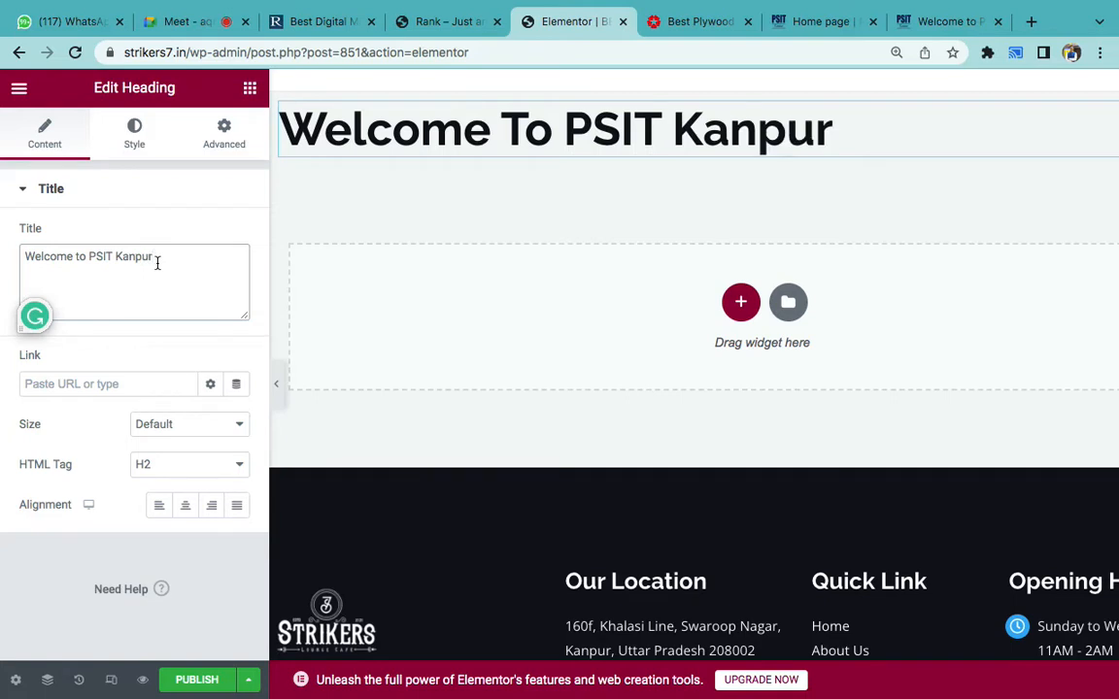
left_click(191, 506)
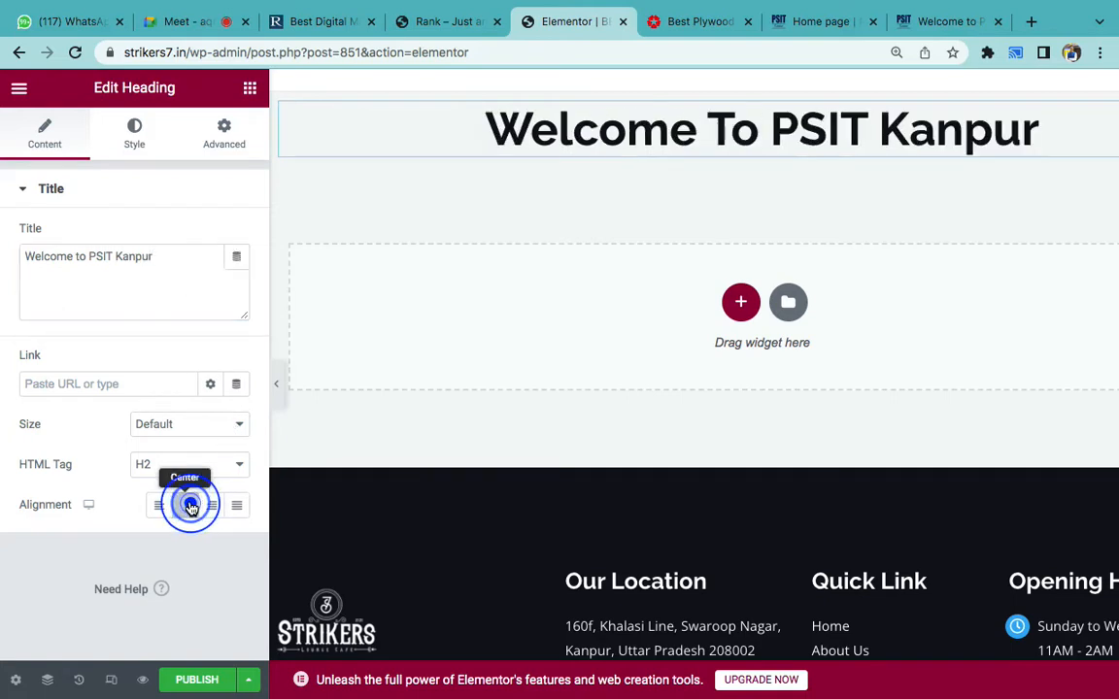
left_click(164, 264)
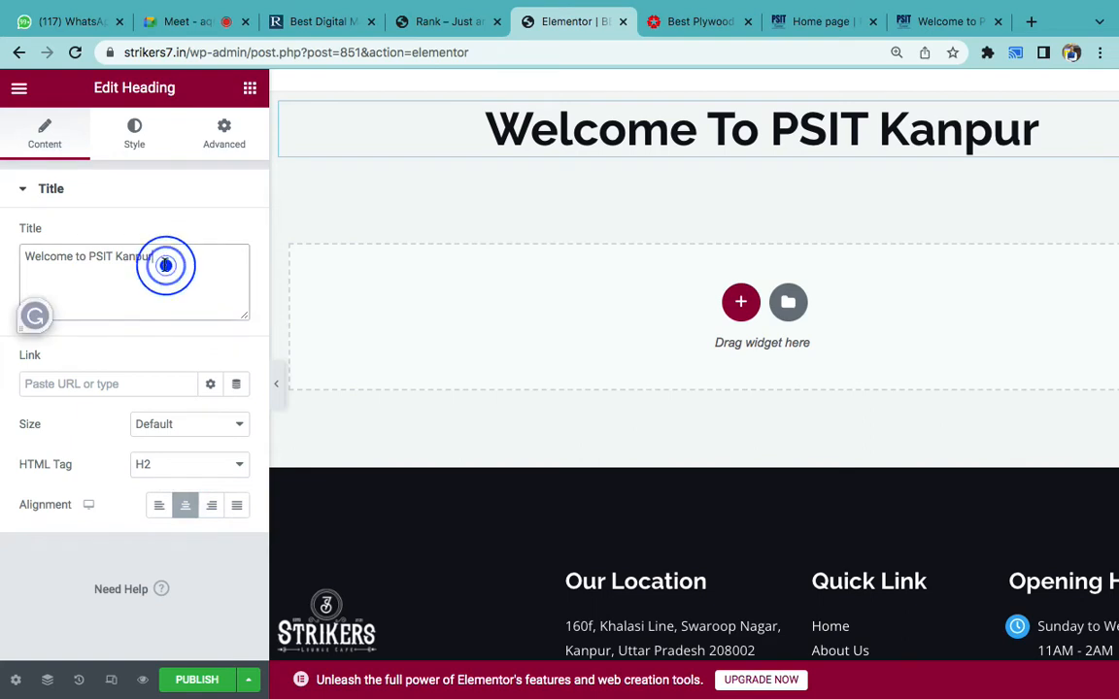
- Color the heading text bright red and drag its typography size toward 60
left_click(136, 146)
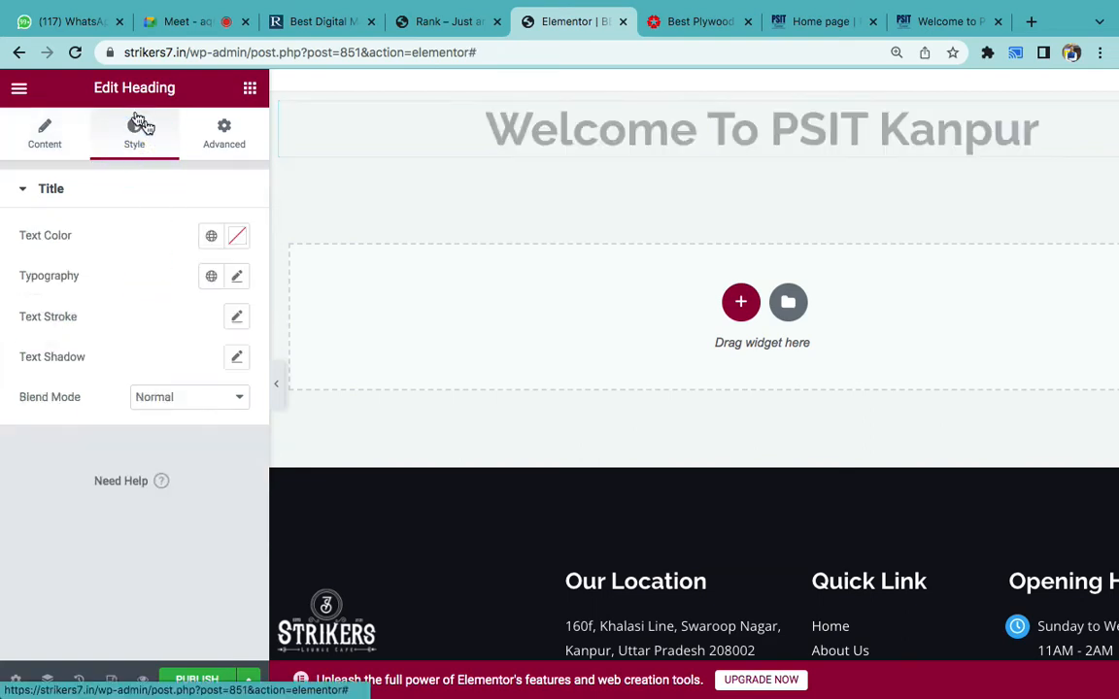
left_click(236, 235)
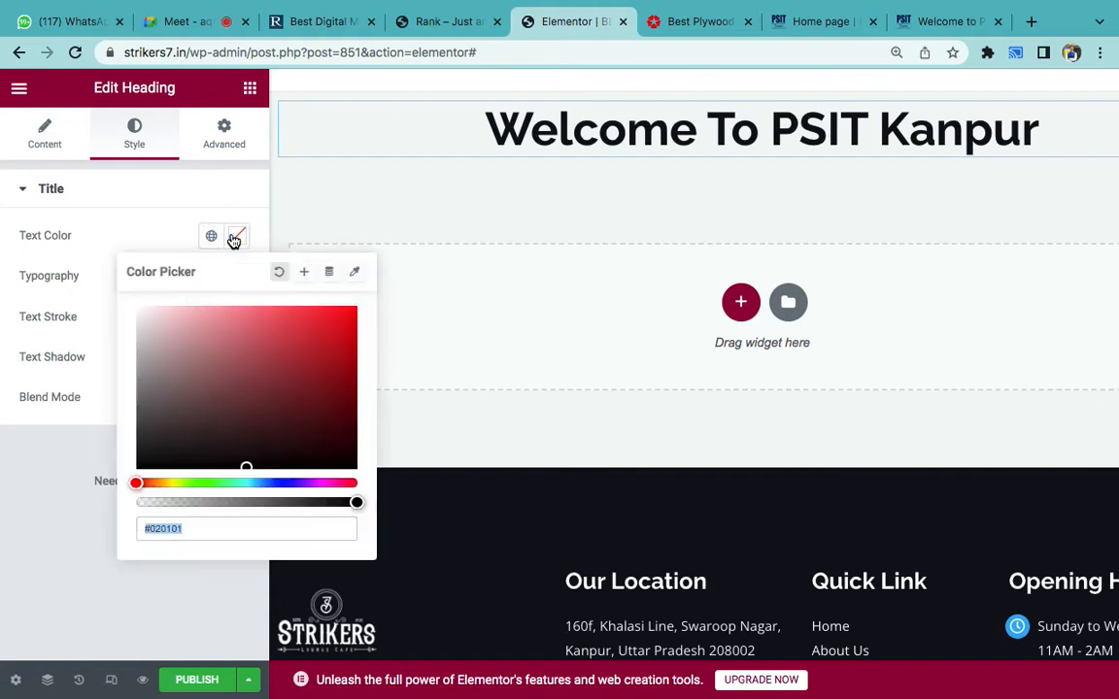
left_click(353, 378)
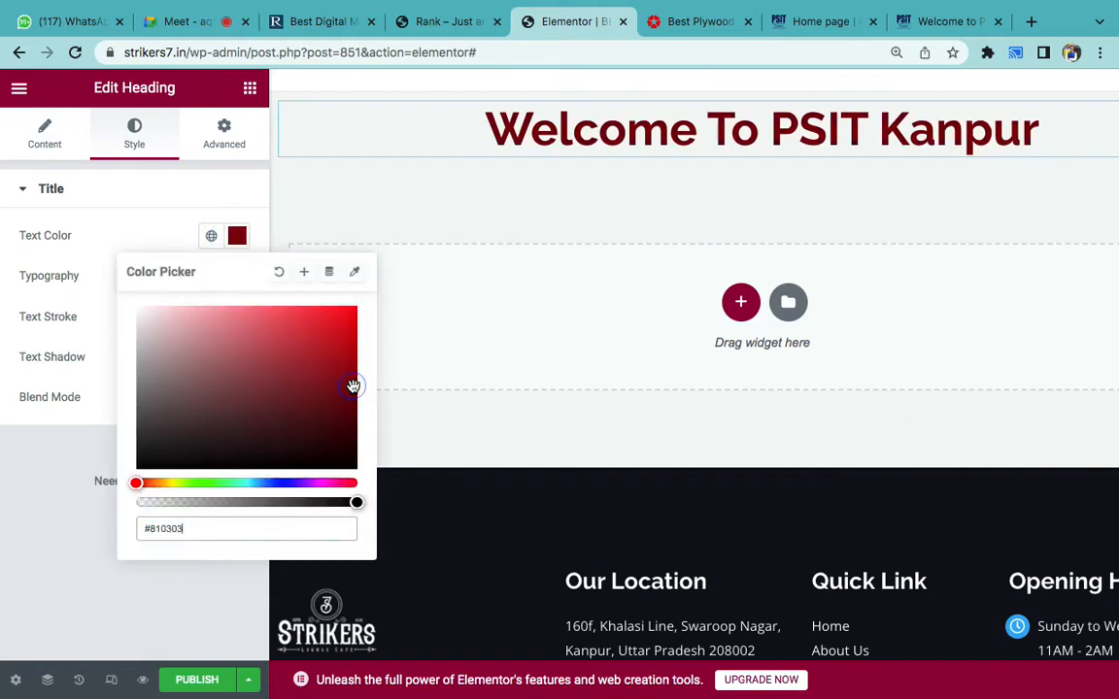
left_click(356, 324)
left_click(40, 447)
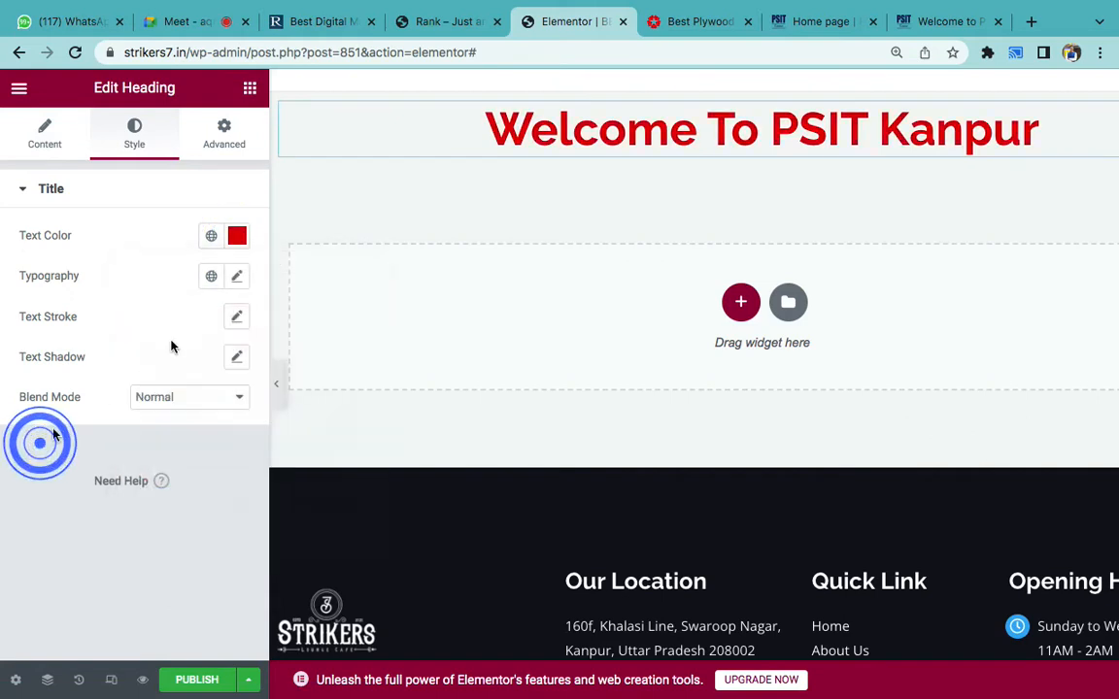
left_click(238, 283)
left_click_drag(32, 427, 59, 433)
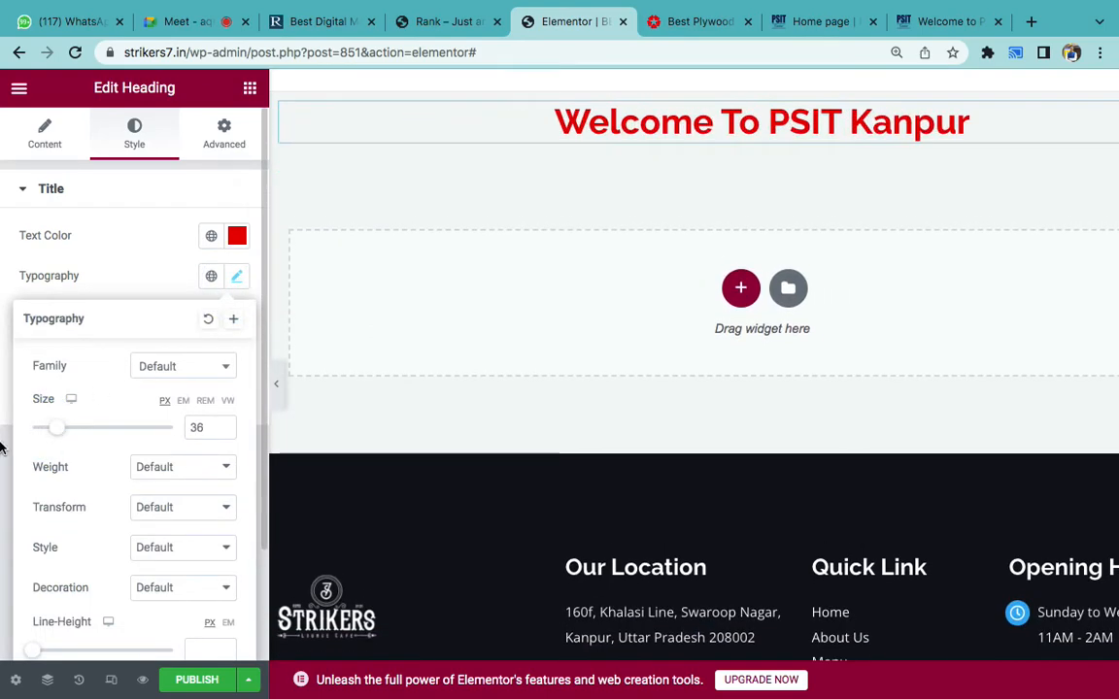
- Try Tahoma and then Arial as the heading's font family
scroll(137, 480, "down", 2)
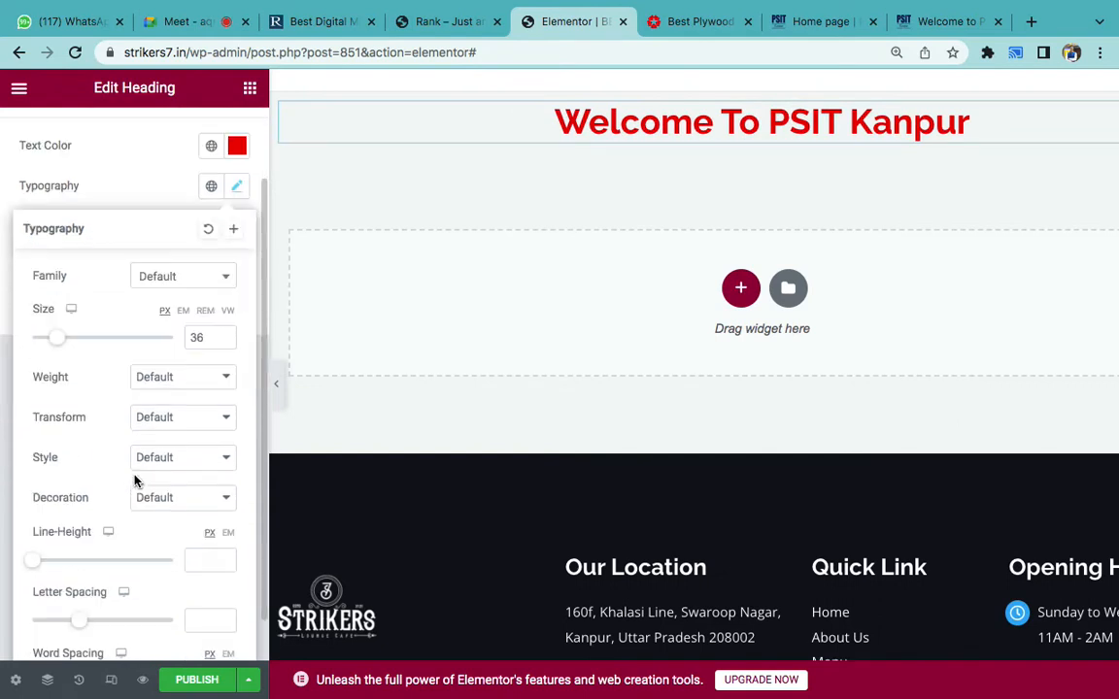
scroll(194, 447, "down", 1)
scroll(179, 339, "up", 1)
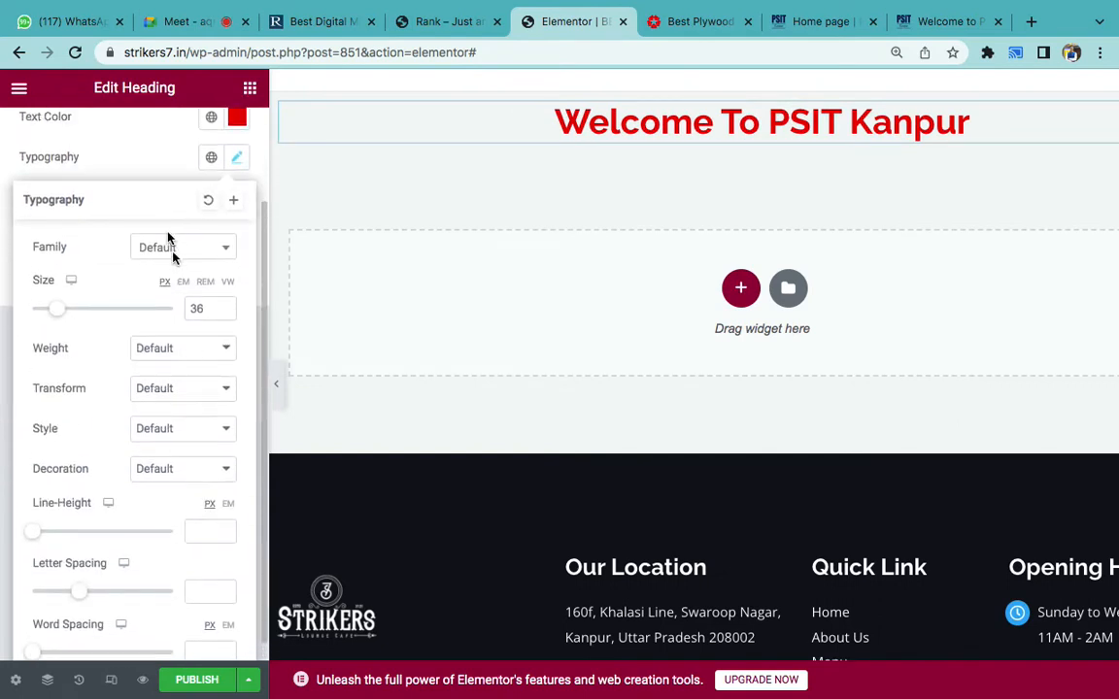
left_click(160, 258)
left_click(221, 253)
left_click(221, 256)
left_click(201, 254)
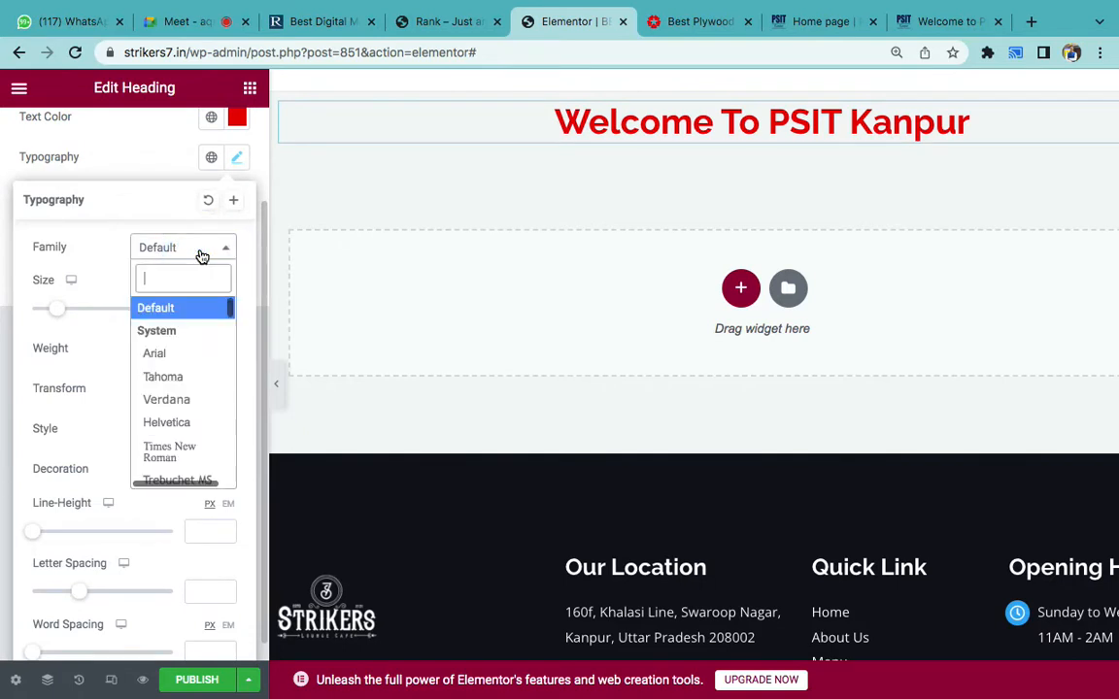
left_click(167, 377)
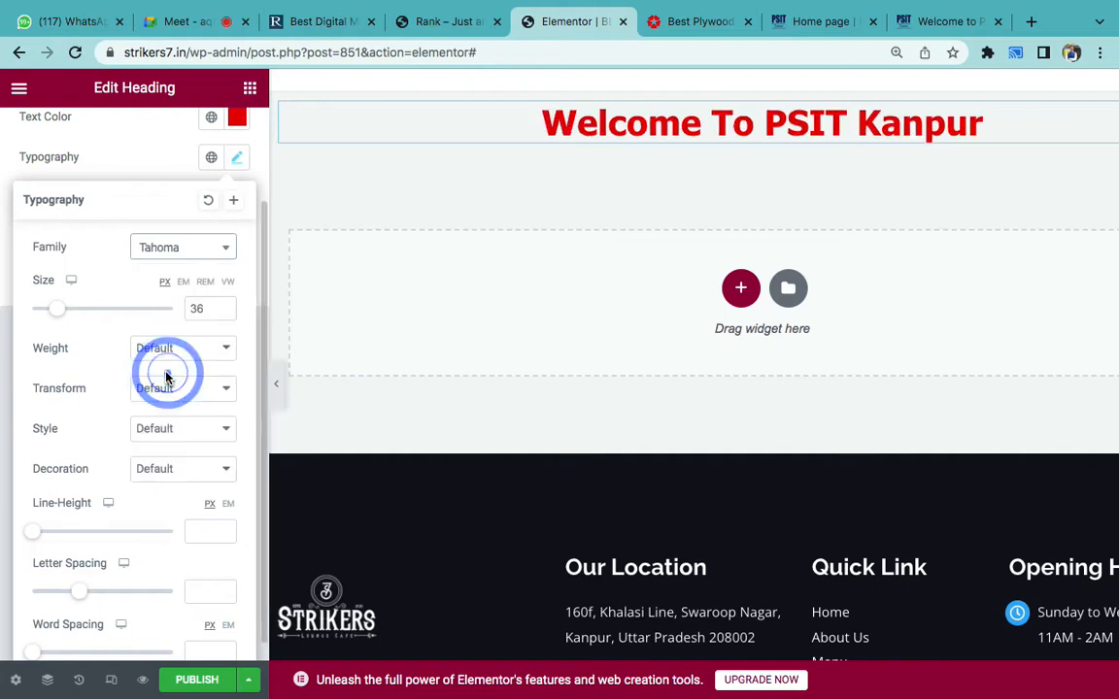
left_click(206, 247)
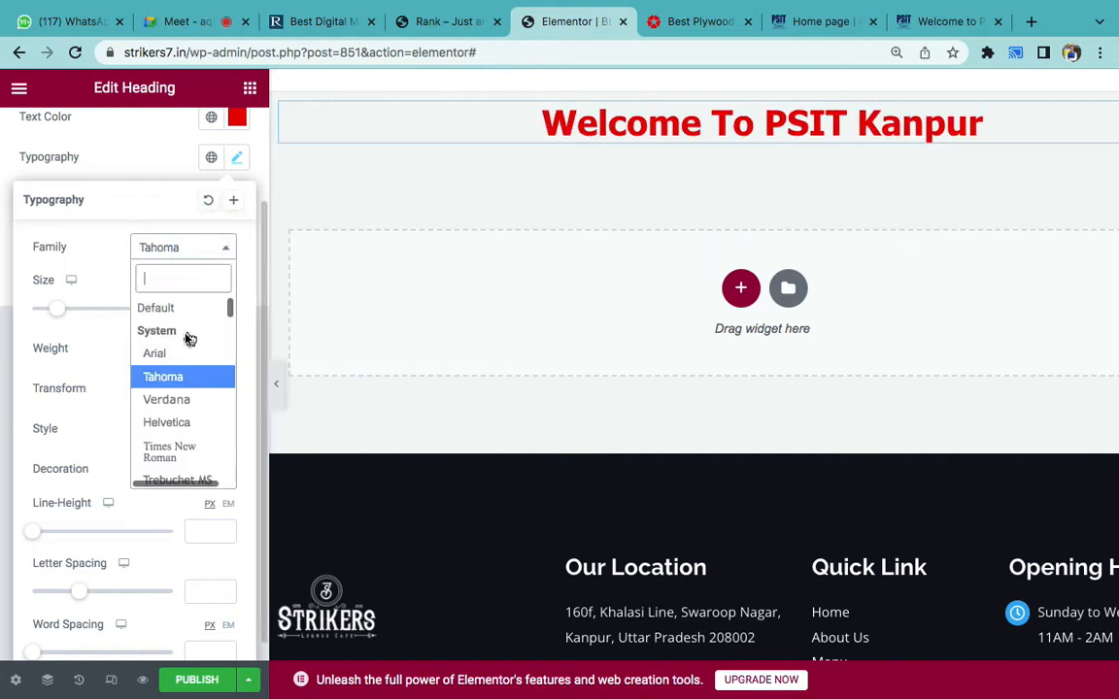
left_click(168, 353)
- Try Trebuchet MS, reset the font family to Default, then bring the Word notes forward
left_click(207, 248)
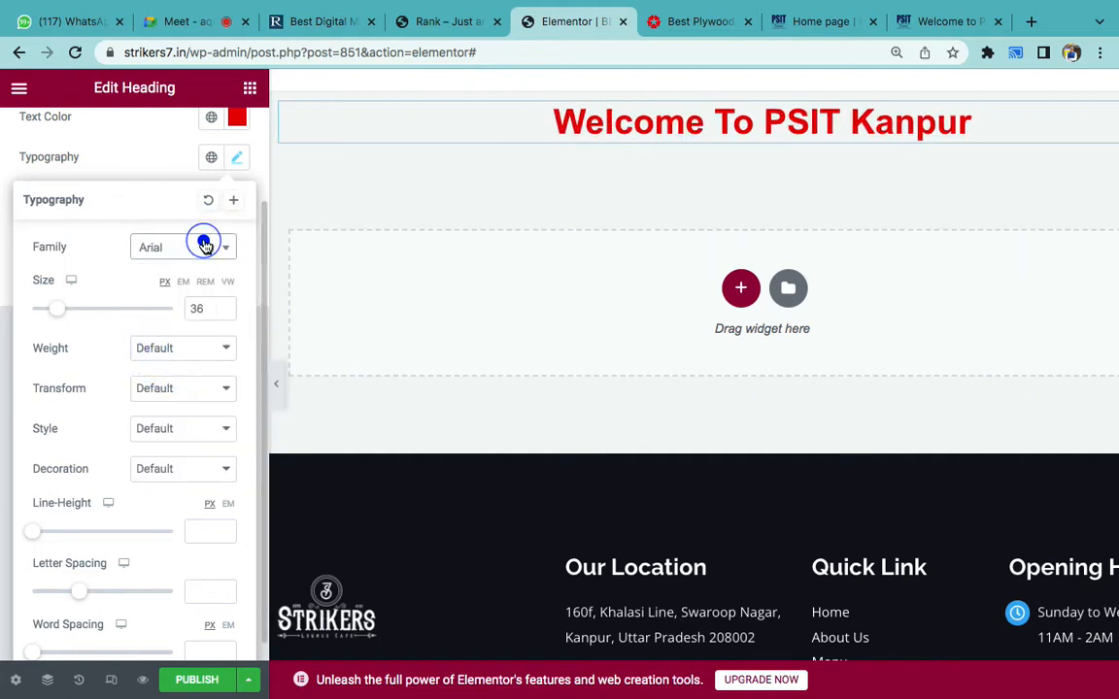
scroll(193, 458, "down", 2)
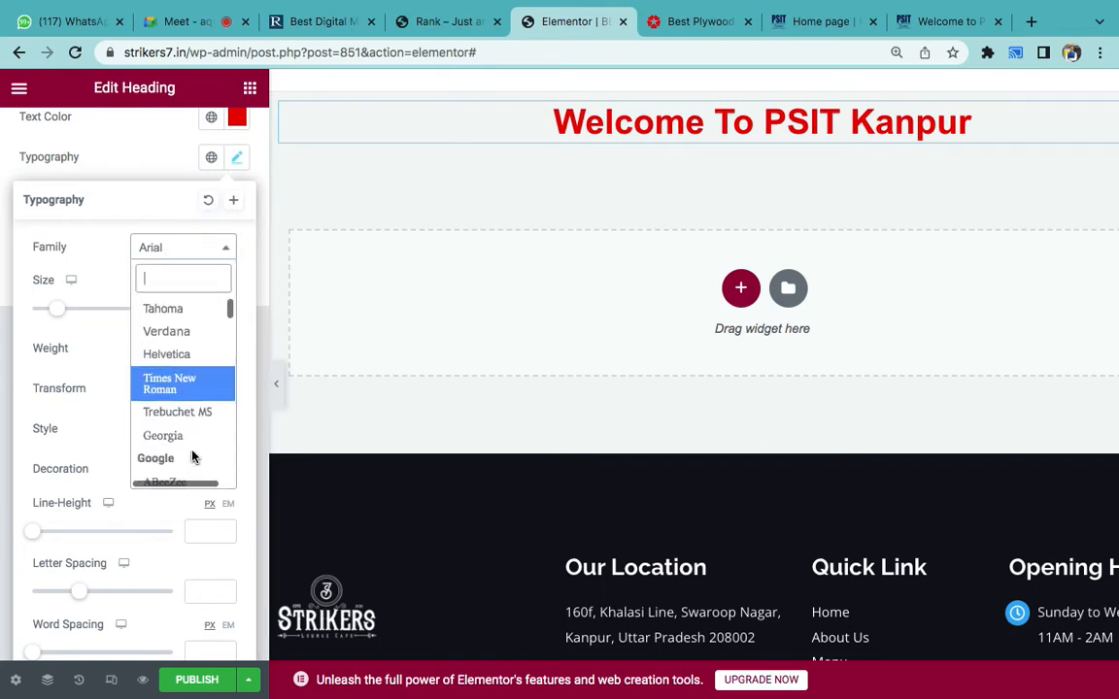
left_click(180, 413)
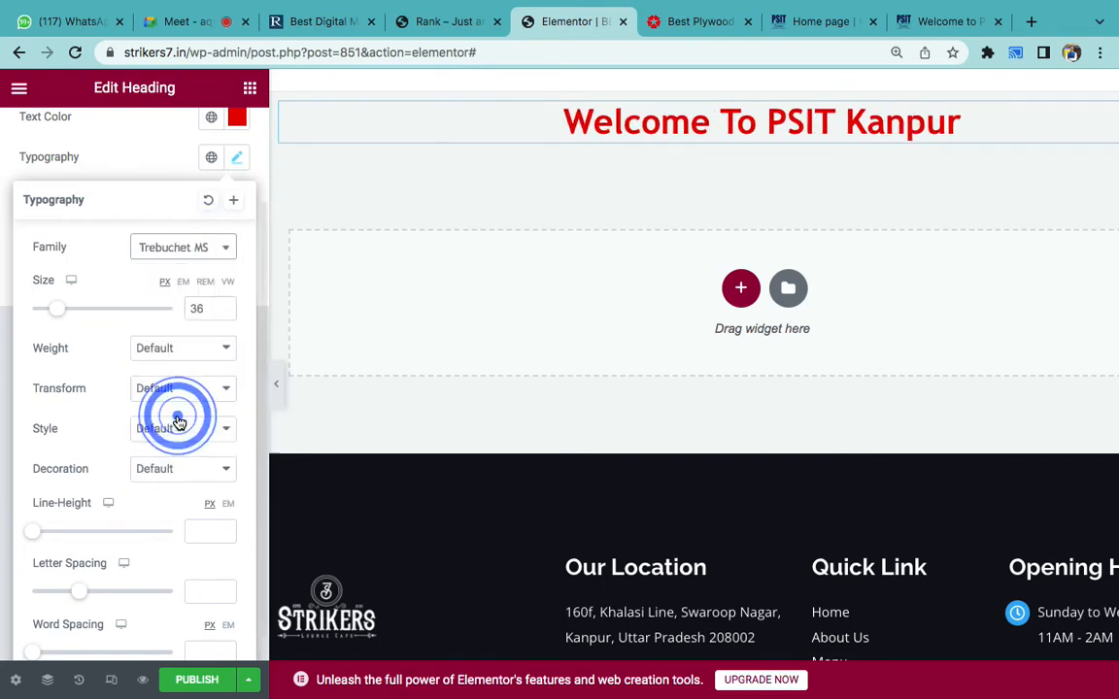
left_click(196, 248)
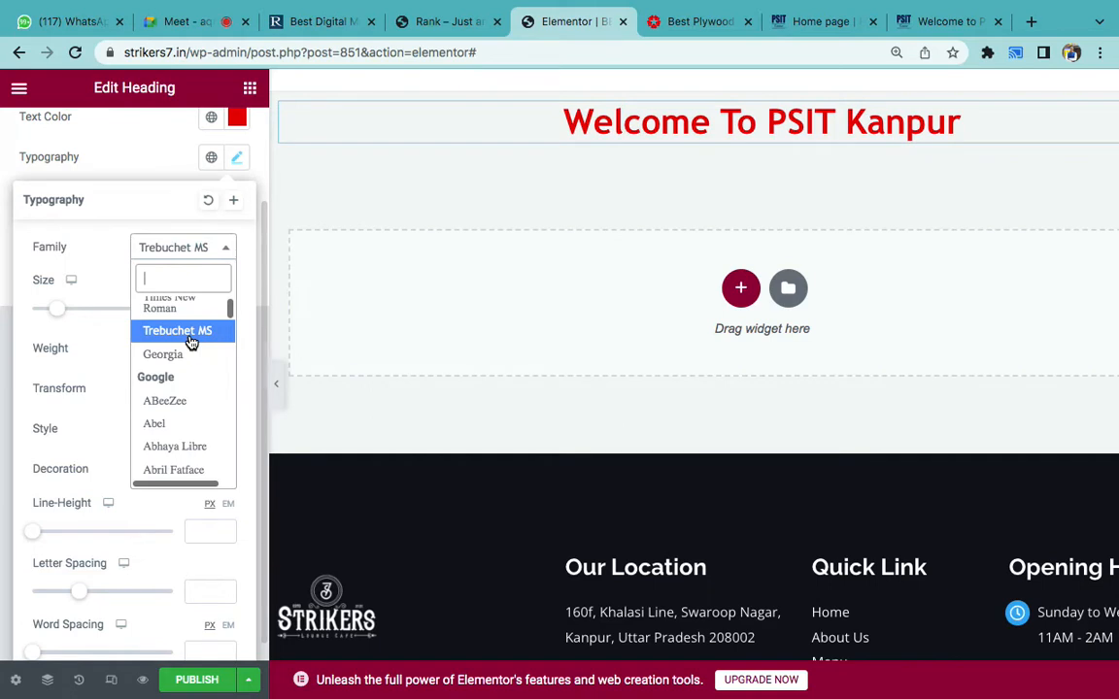
scroll(190, 341, "up", 2)
left_click(157, 308)
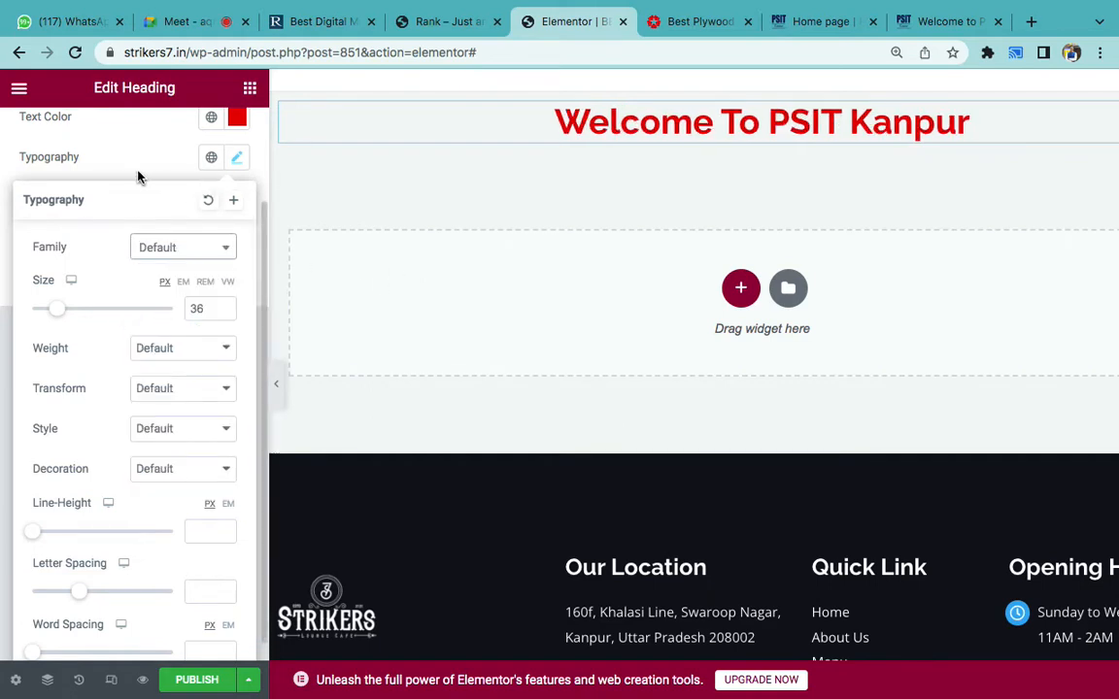
left_click(139, 170)
mouse_move(625, 692)
left_click(735, 654)
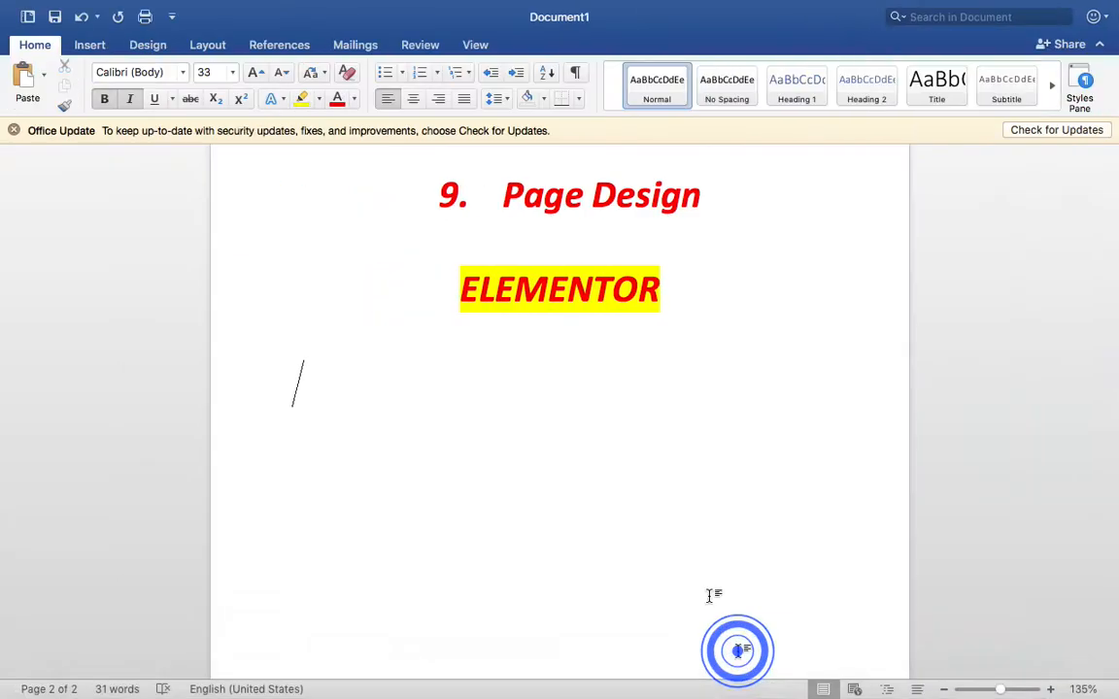
- Add list item 'Heading – Color, Size, Font' with 'Color, Size, Font' unbolded and black
scroll(673, 526, "down", 2)
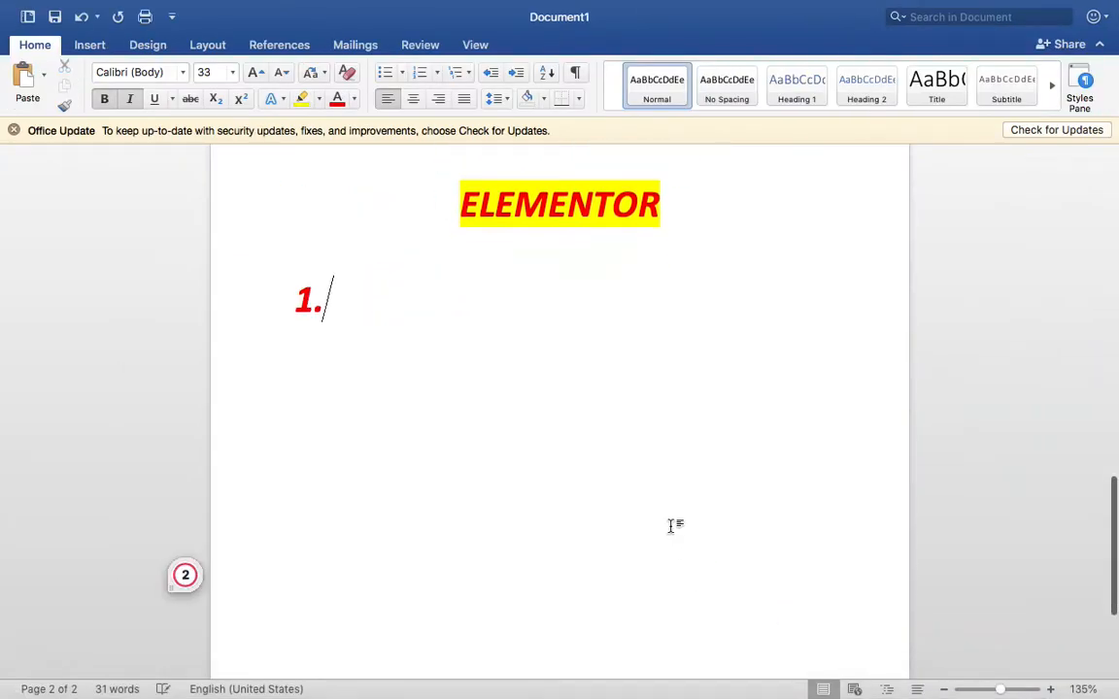
type("Heading")
type(" - Color, Size")
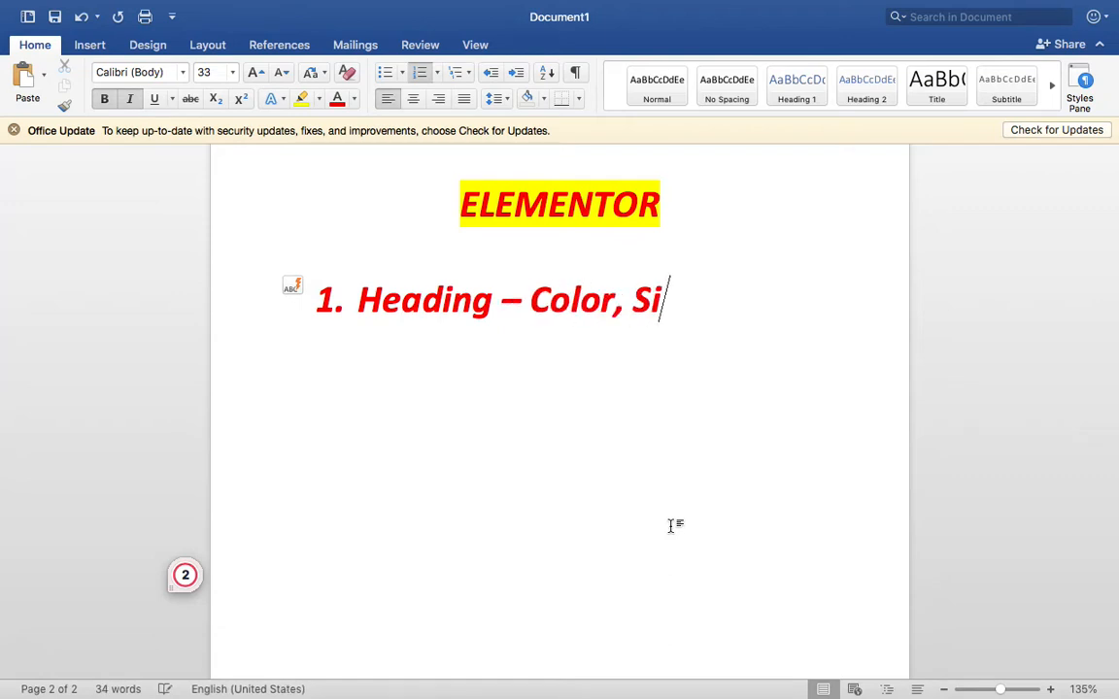
type(", Font")
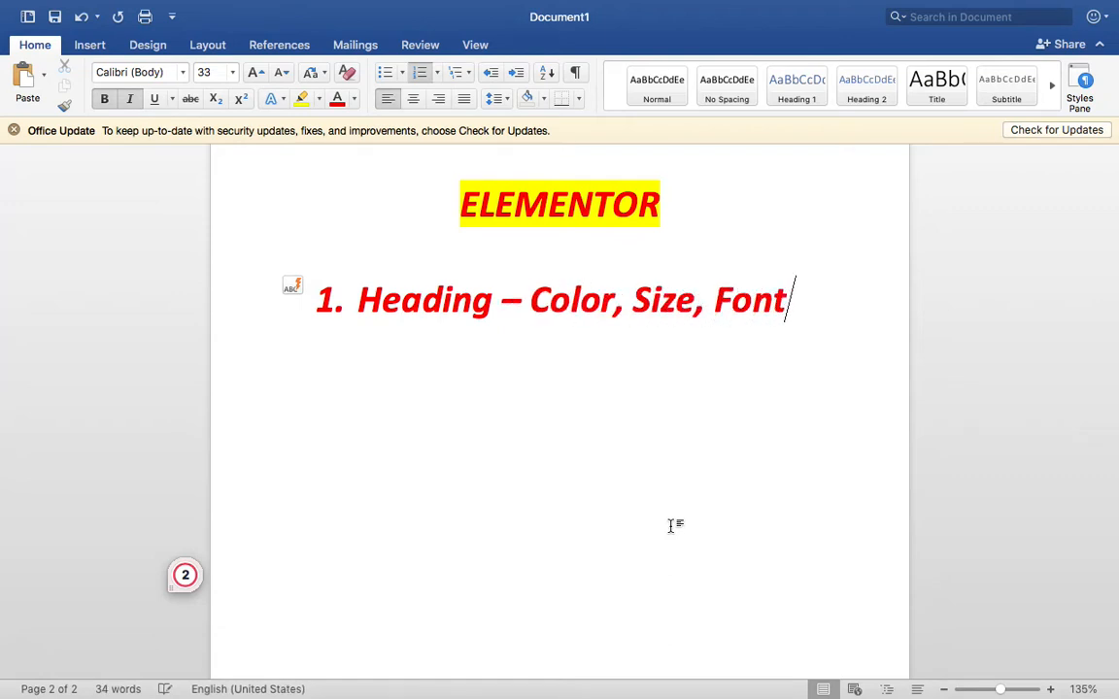
left_click_drag(807, 300, 555, 327)
key("super+b")
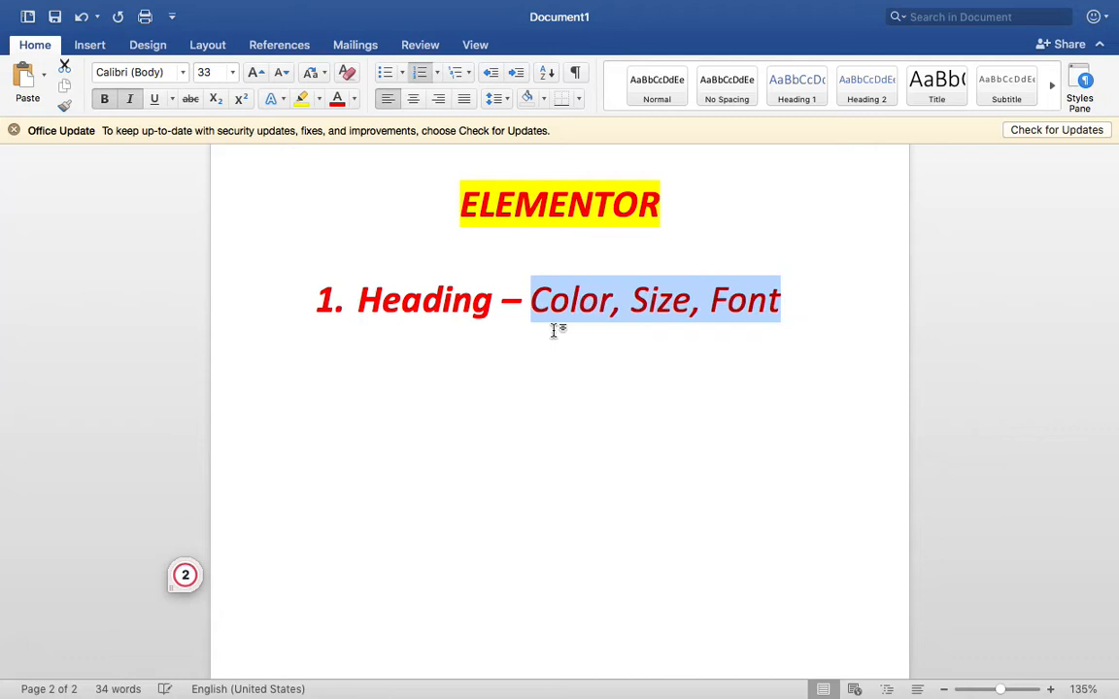
left_click(354, 104)
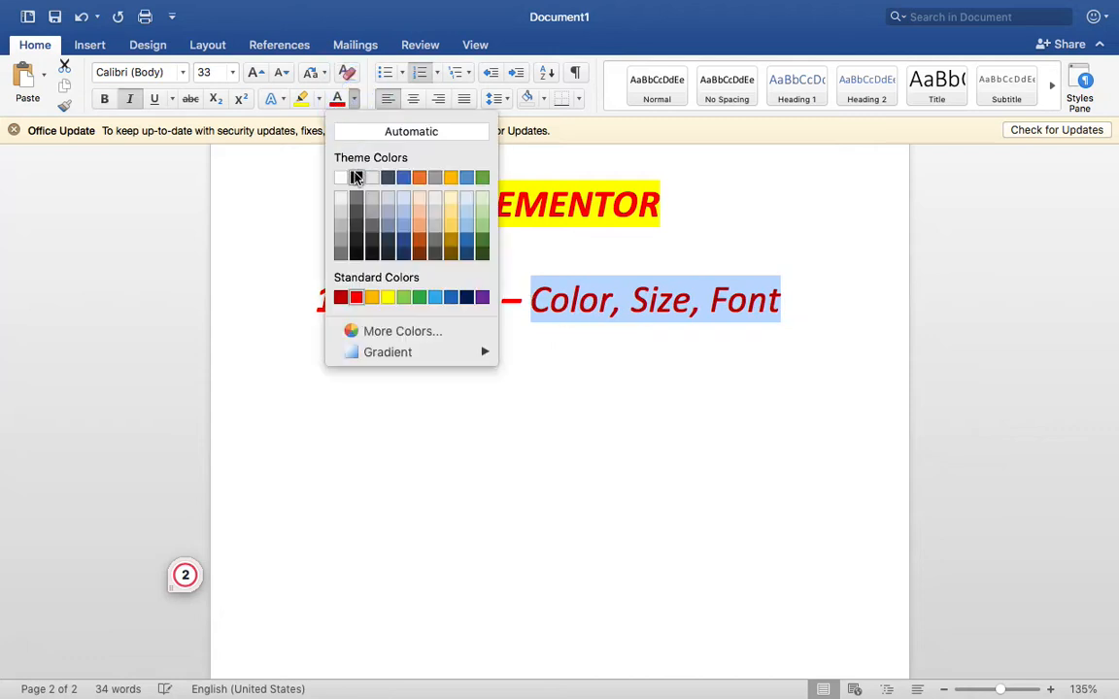
left_click(355, 175)
left_click(823, 304)
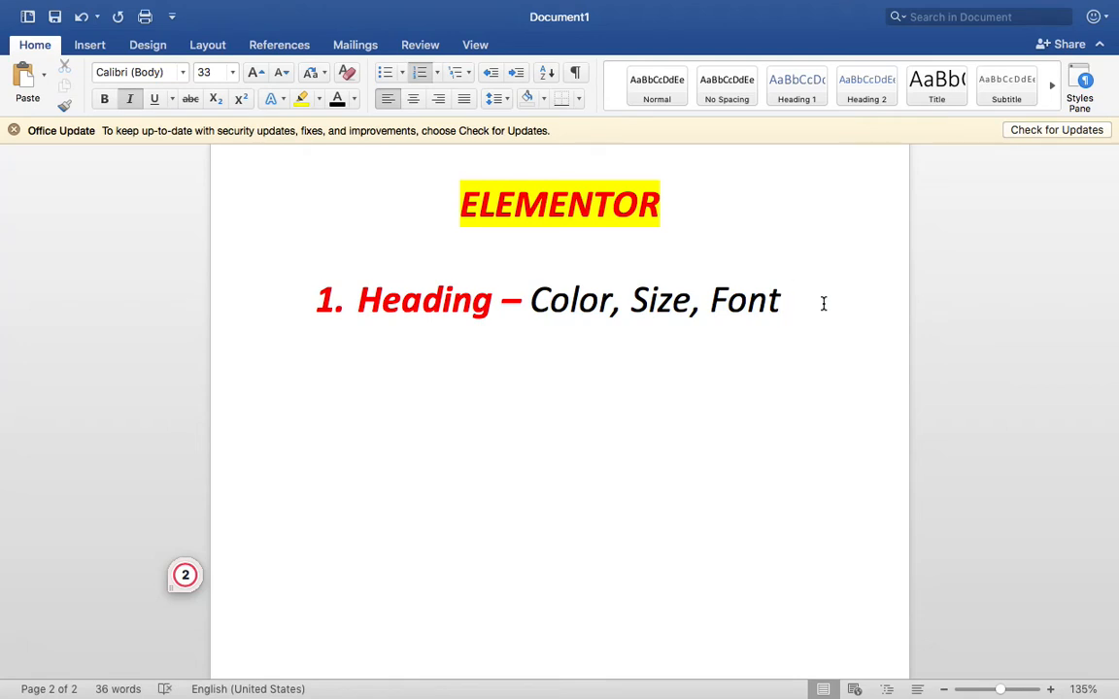
- Add list items Text, Image, Button, Slider, Video, Map and Section below the first item
key("Return")
type("Text")
key("Return")
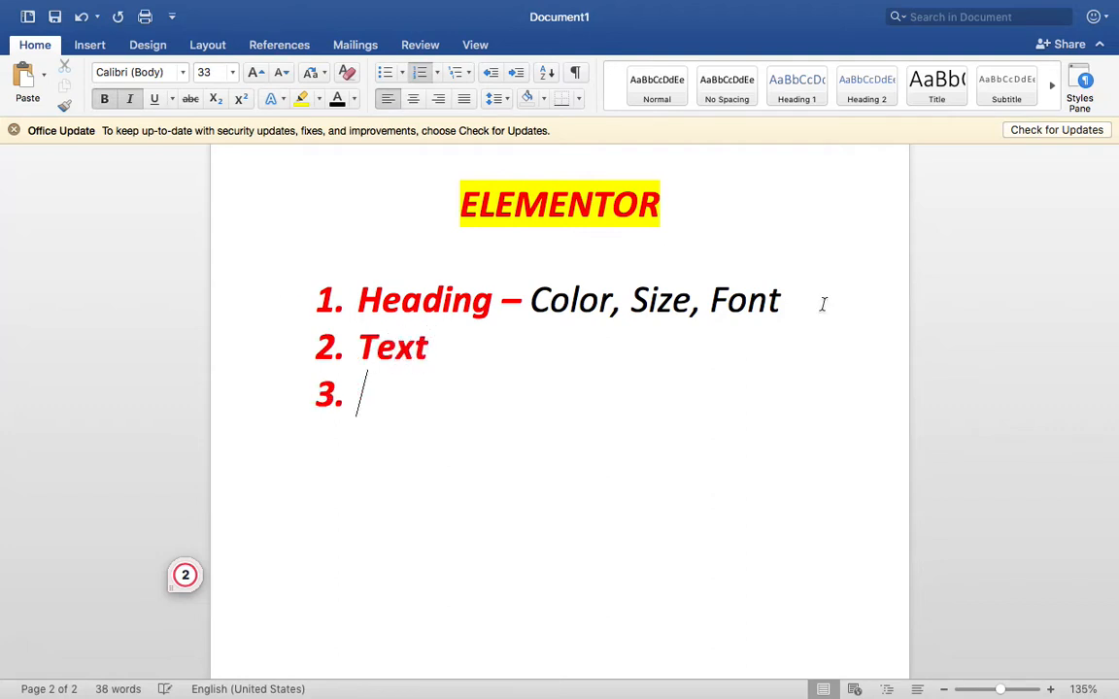
type("Image")
key("Return")
type("Butto")
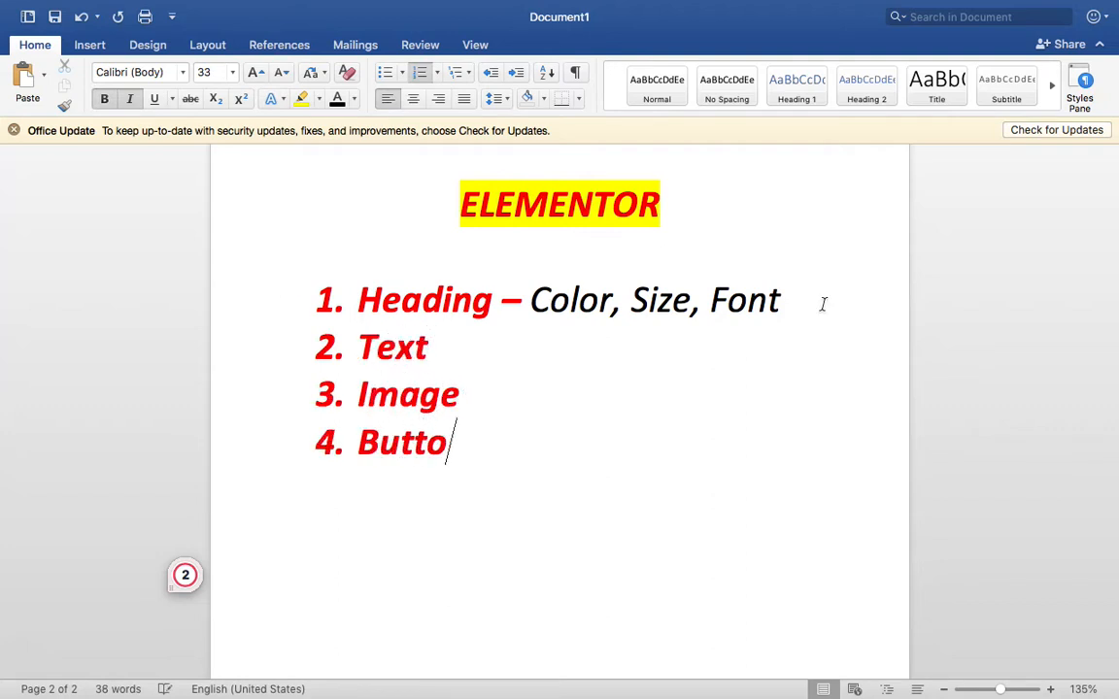
type("n")
key("Return")
type("Slider")
key("Return")
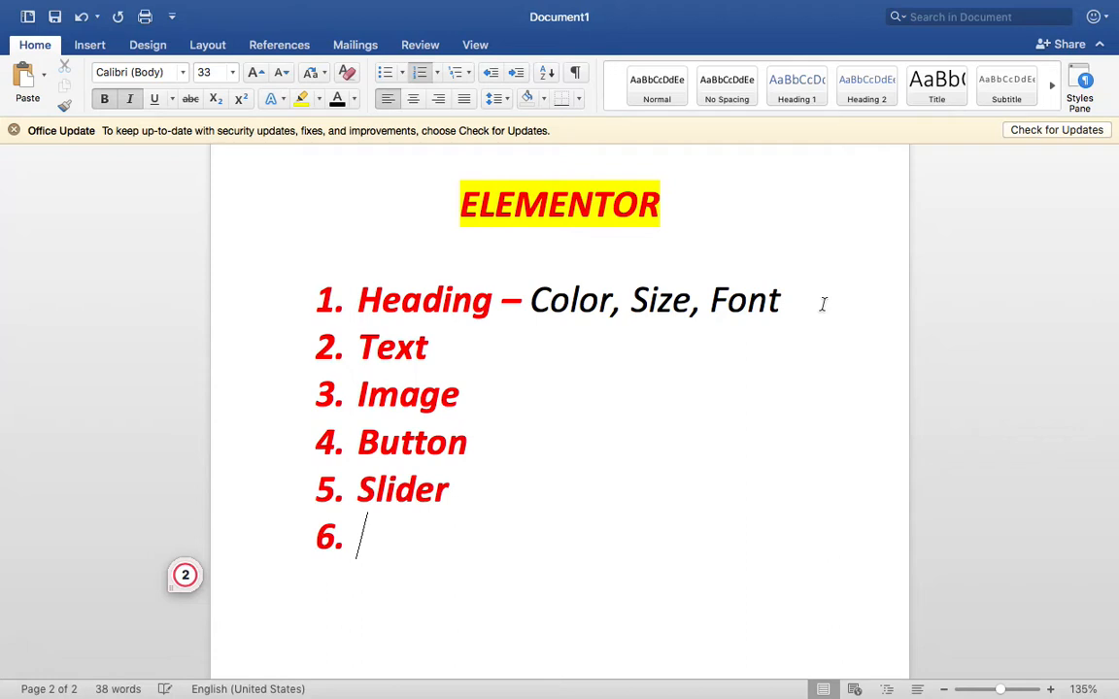
type("Video")
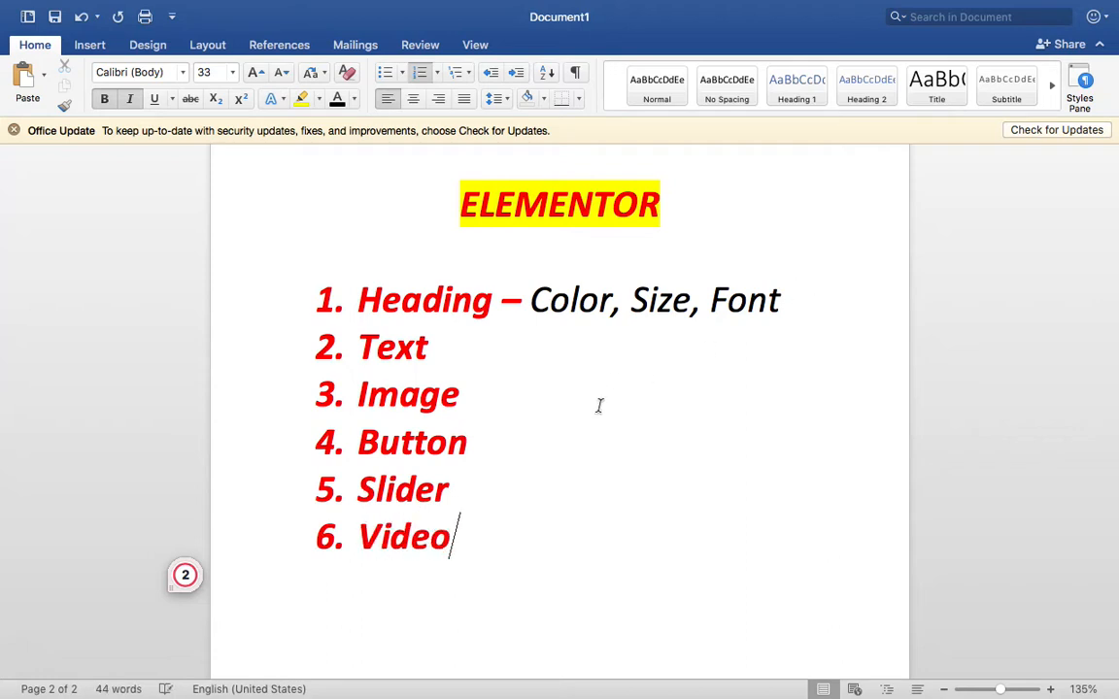
key("Return")
type("Map")
key("Return")
type("Section")
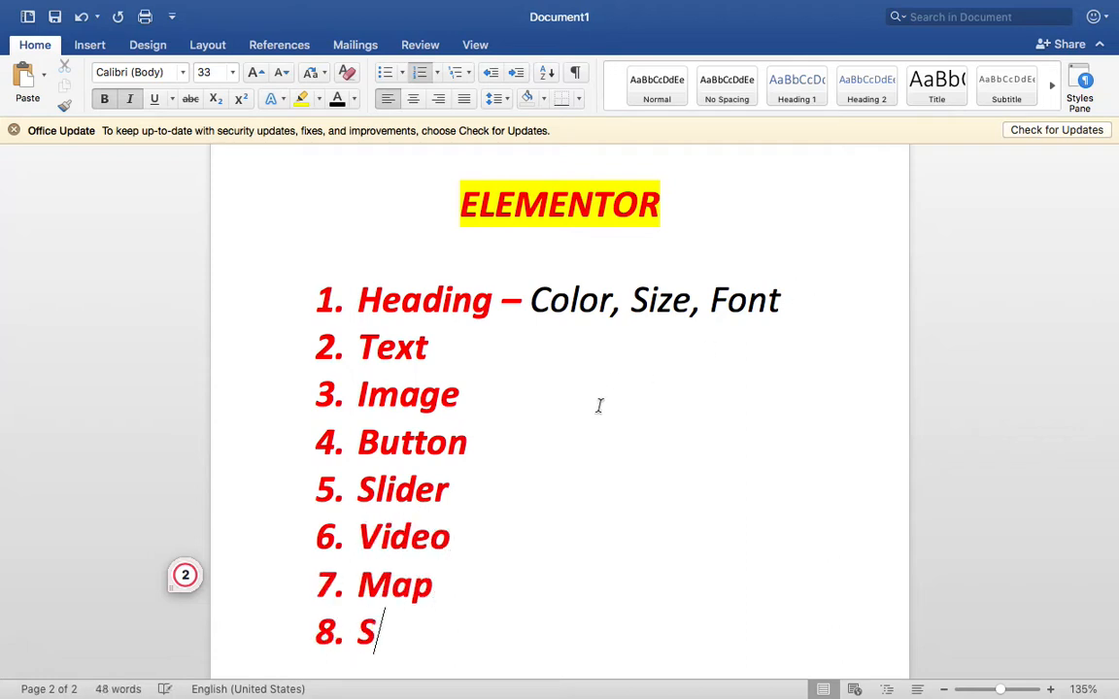
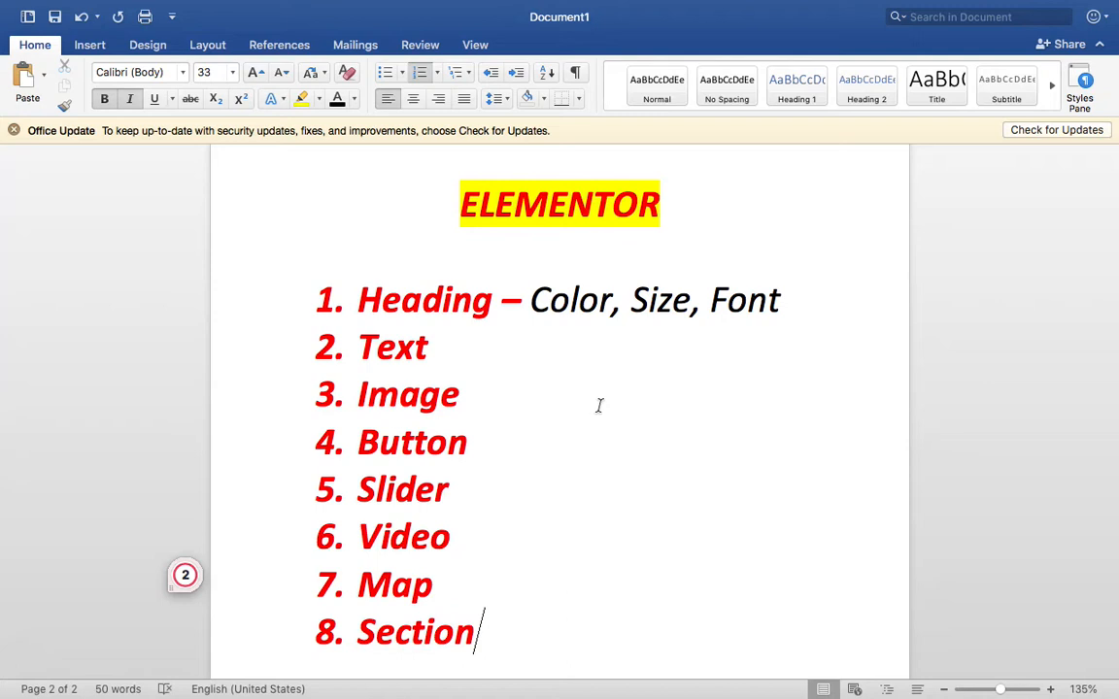
- Add a trailing comma after 'Color, Size, Font' on the Heading line of the Word list
scroll(599, 405, "down", 2)
left_click(814, 233)
type(",")
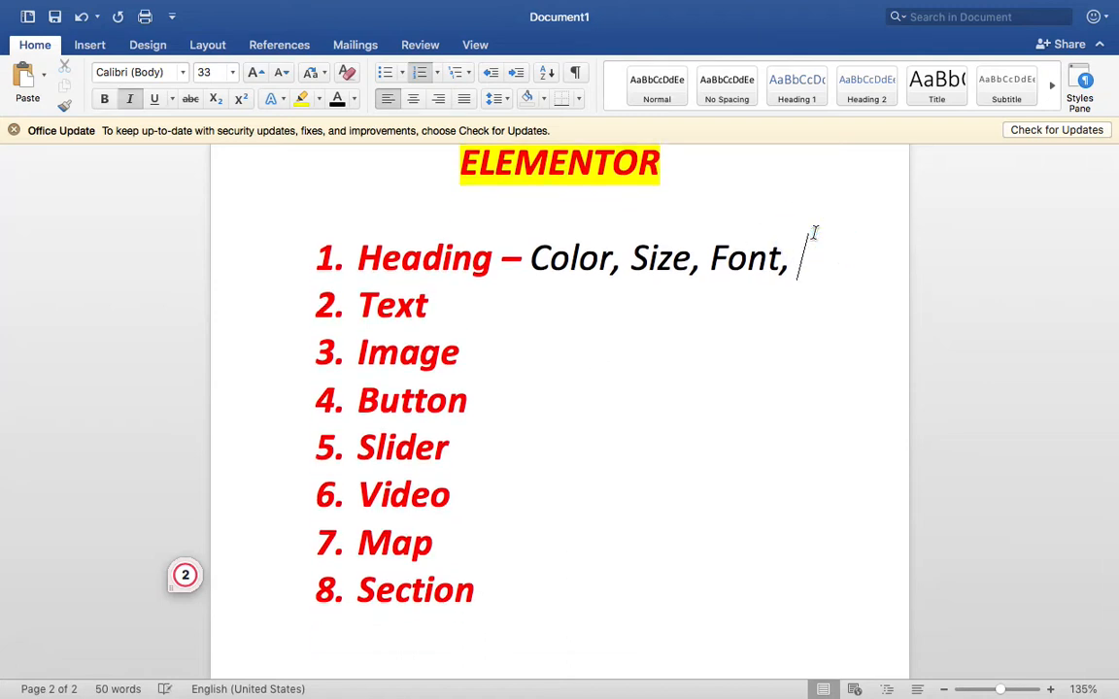
left_click(595, 282)
left_click(501, 654)
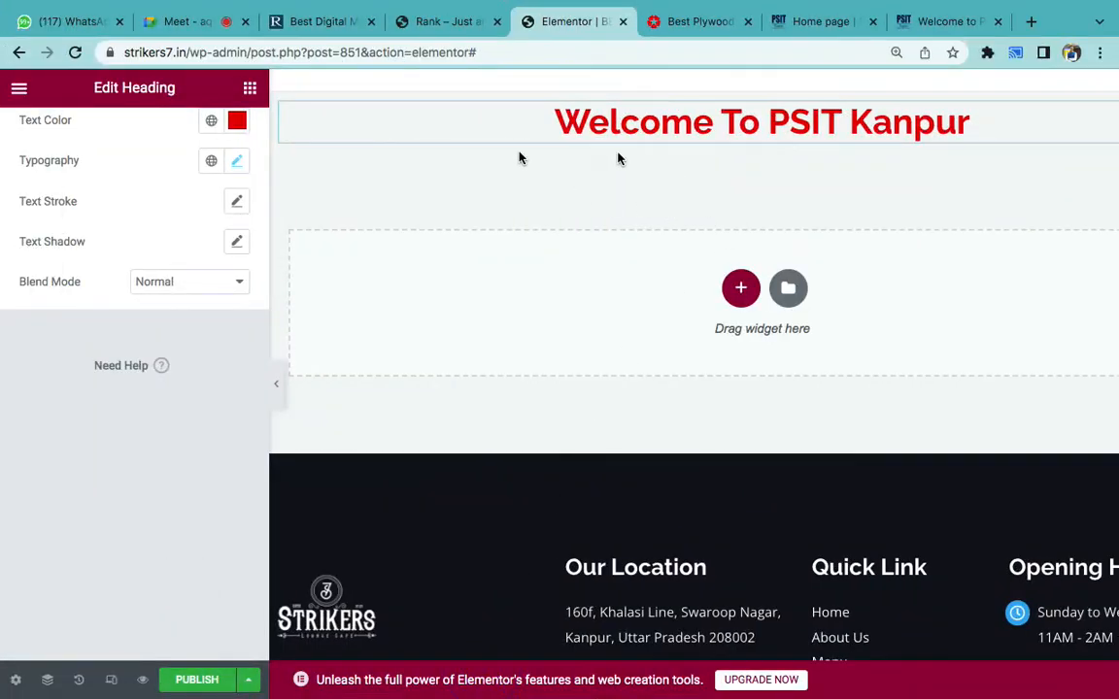
- Add a Text Editor widget below the heading and delete its lorem ipsum placeholder
left_click(251, 89)
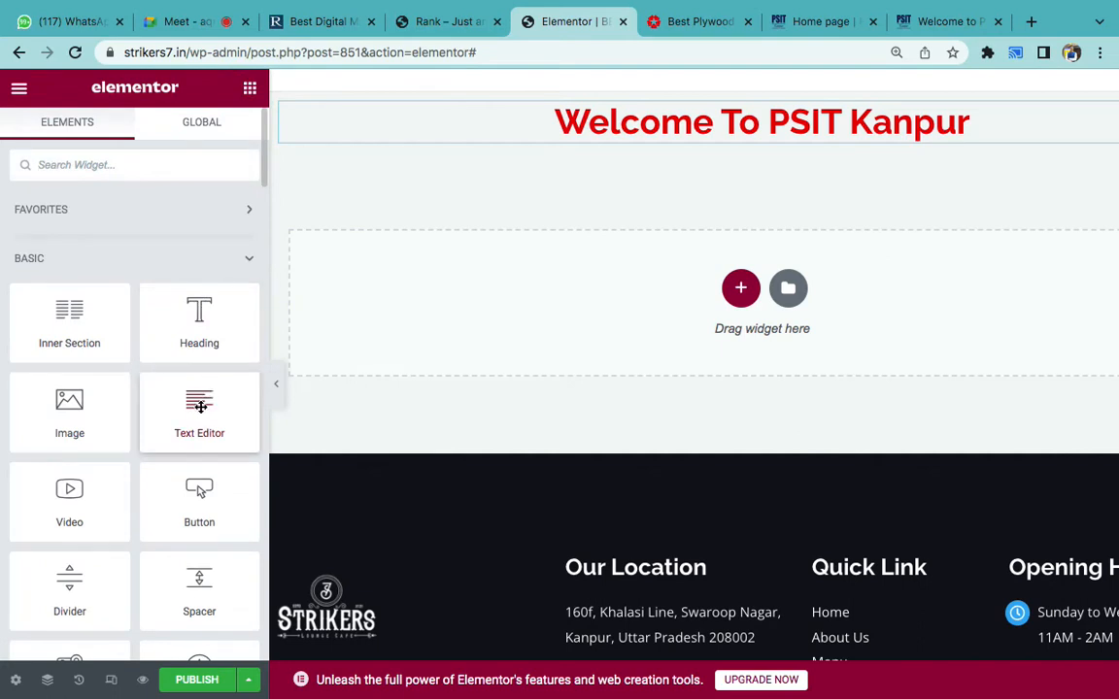
left_click_drag(199, 405, 639, 137)
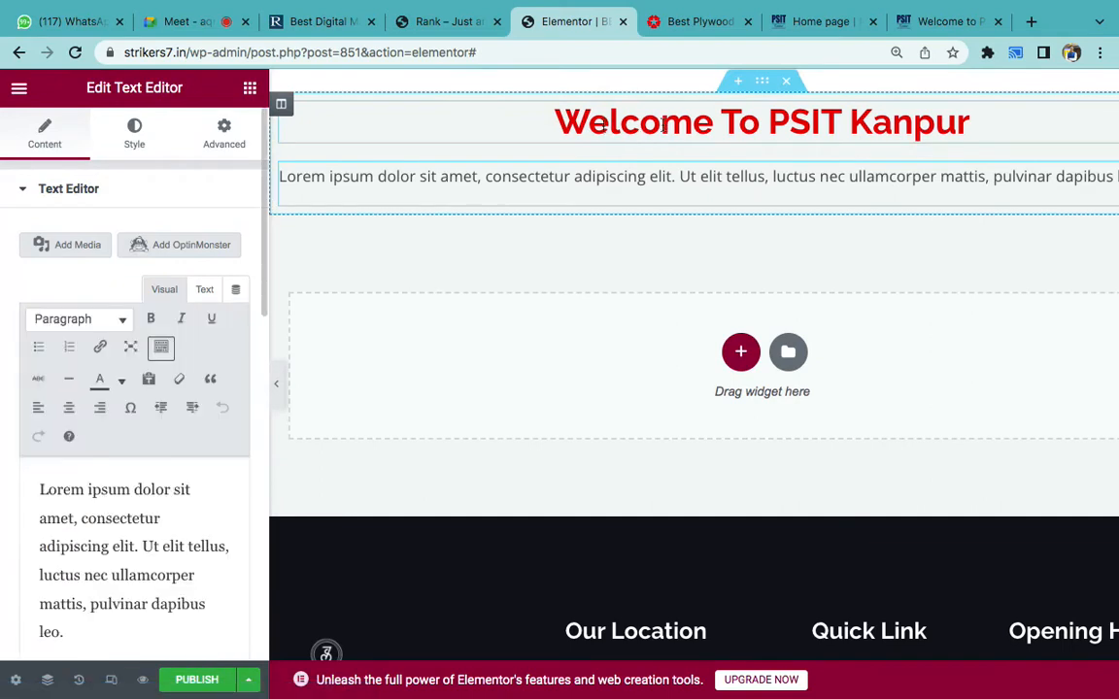
double_click(119, 520)
key("super+a")
key("BackSpace")
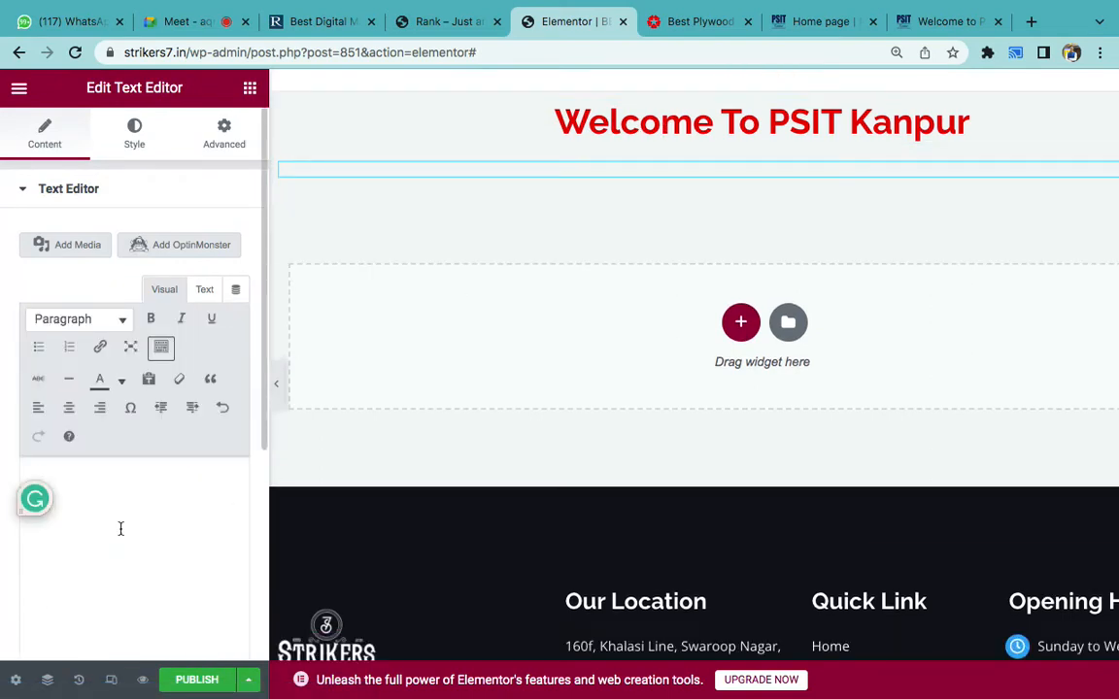
- Copy the About The College paragraph from the PSIT college website
left_click(909, 24)
scroll(654, 486, "down", 8)
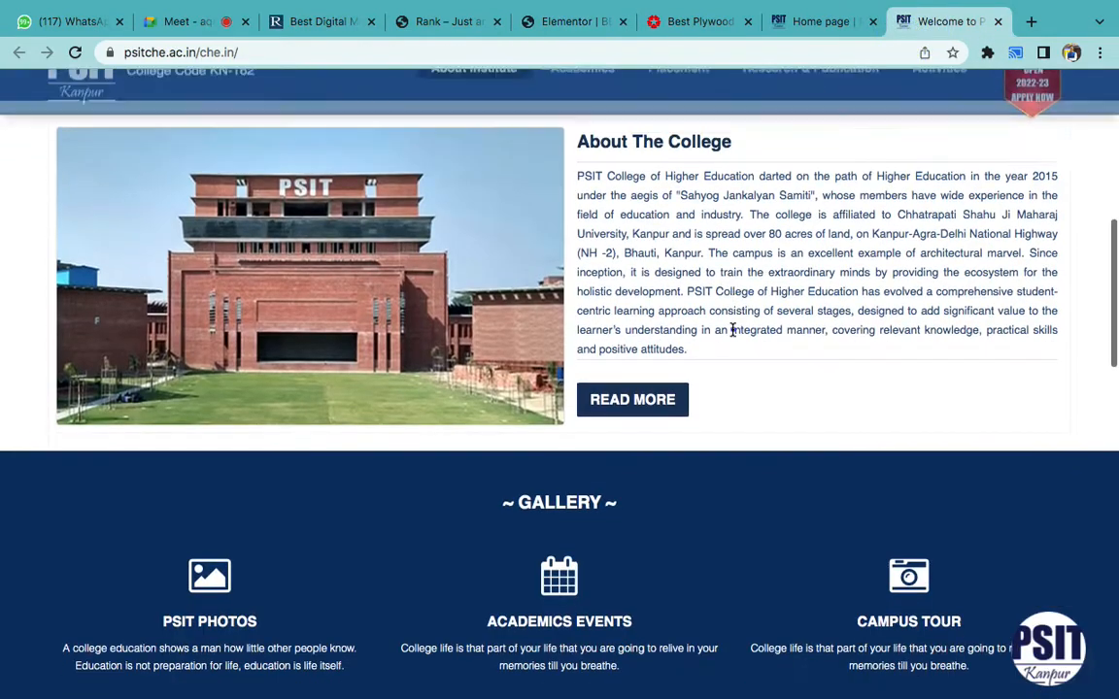
triple_click(732, 331)
left_click(732, 335)
scroll(729, 330, "up", 3)
left_click_drag(774, 444, 721, 440)
triple_click(721, 440)
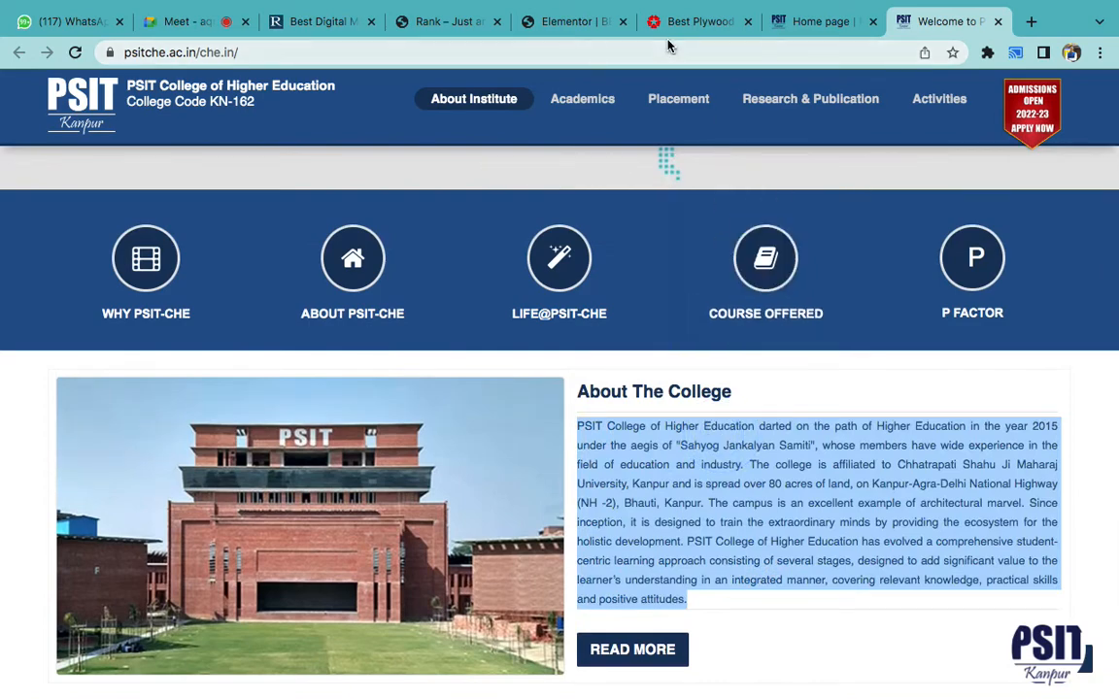
left_click(575, 23)
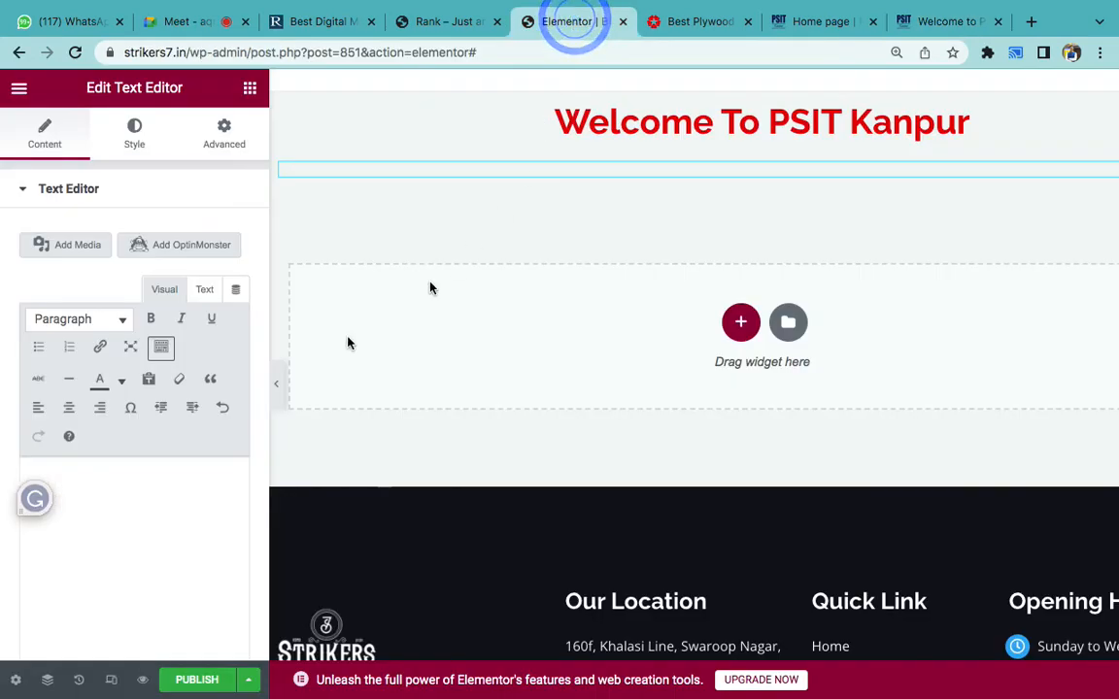
- Paste the About The College paragraph into the empty text block
left_click(148, 475)
key("super+v")
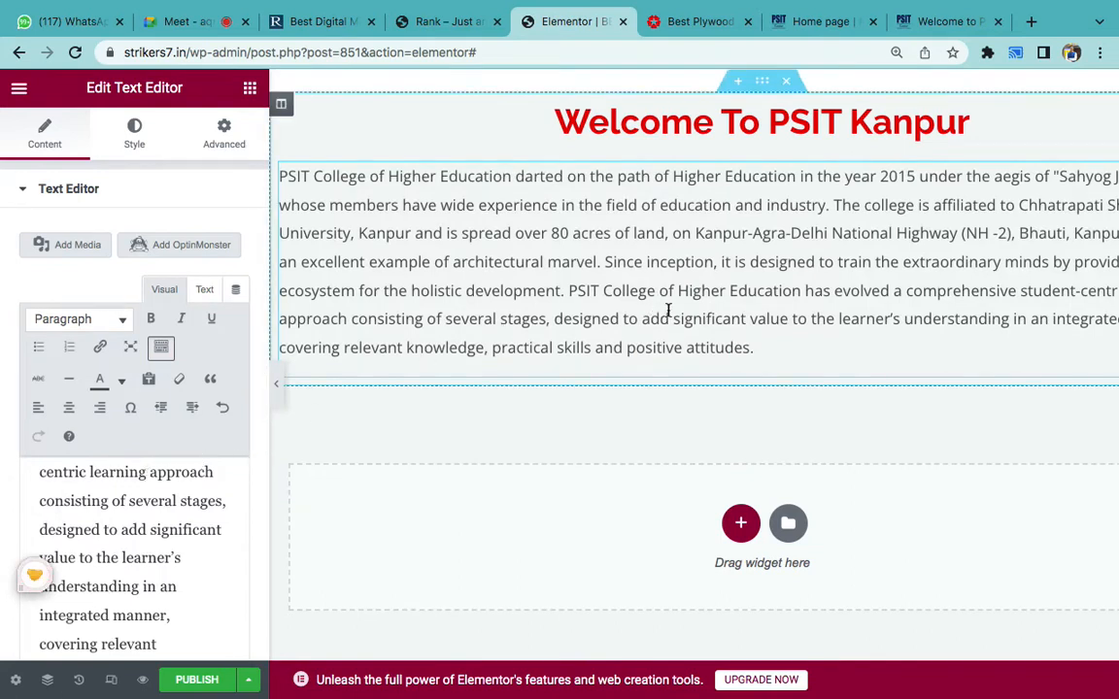
scroll(192, 492, "up", 5)
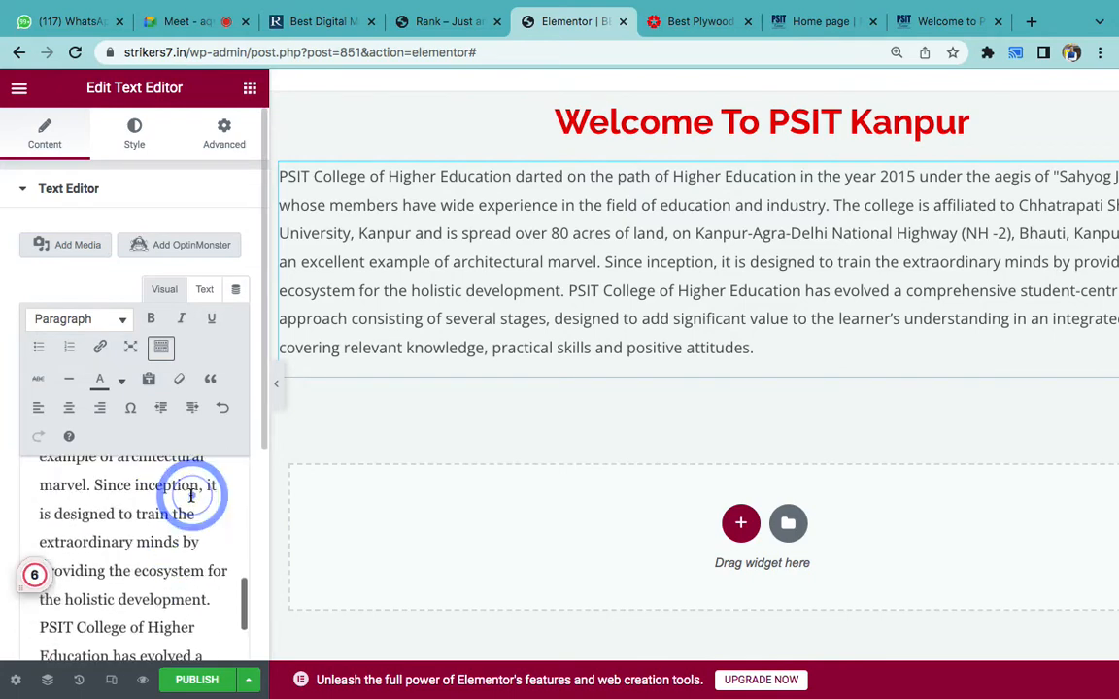
scroll(193, 494, "up", 3)
- Make 'PSIT College of Higher' bold and dark blue
left_click_drag(43, 480, 197, 483)
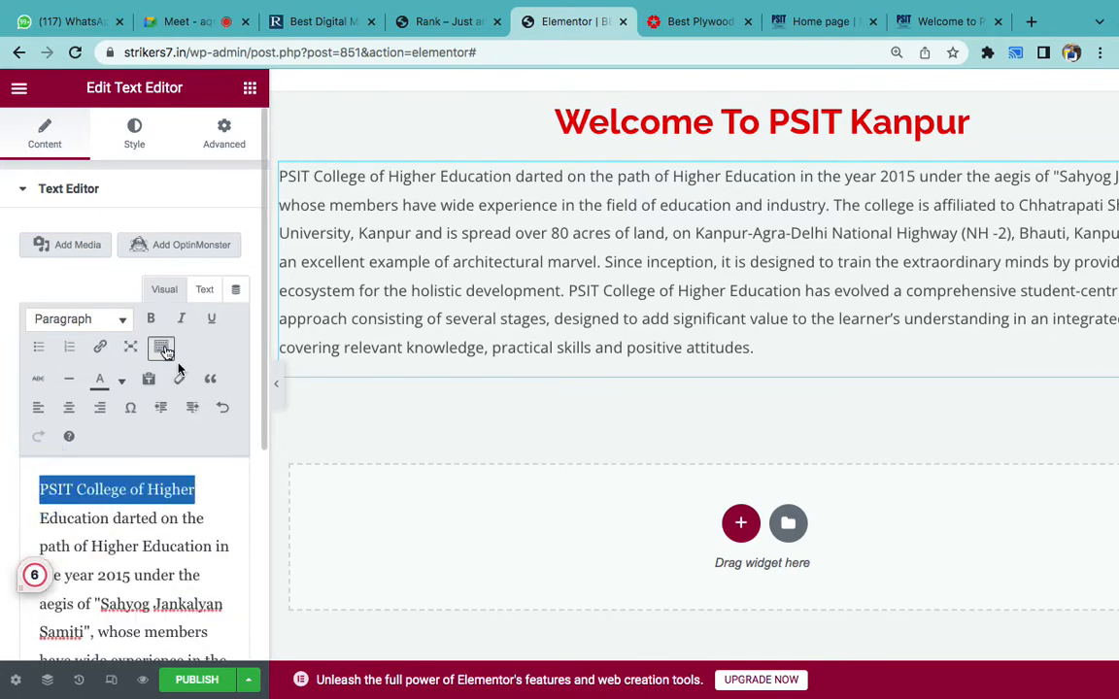
left_click(149, 319)
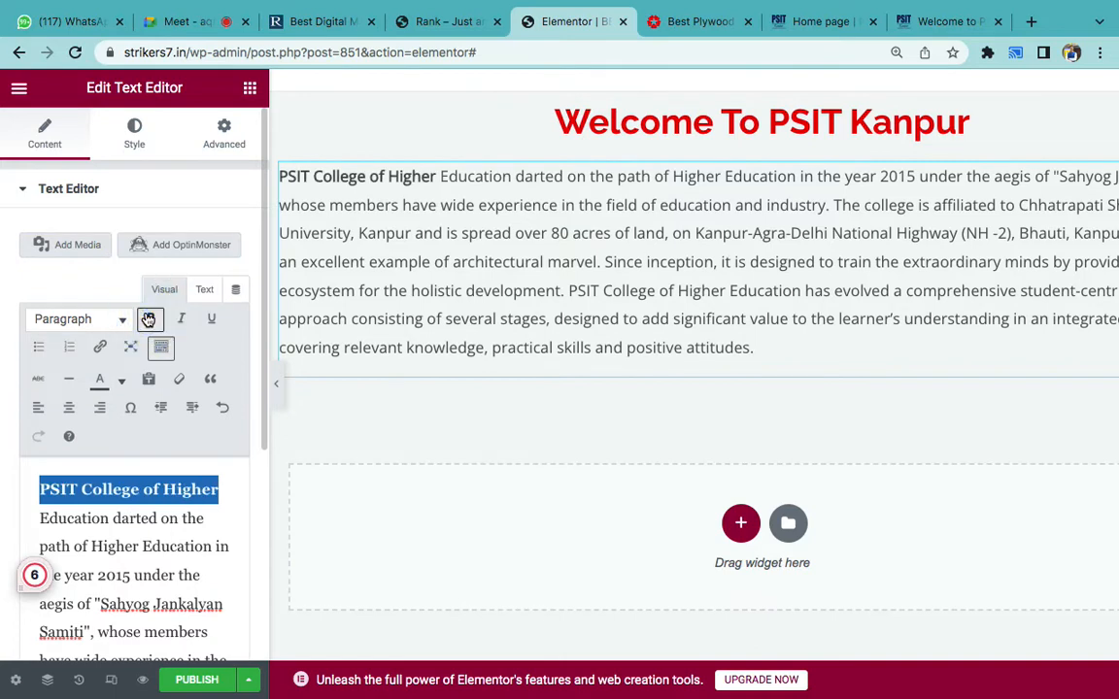
left_click(180, 318)
left_click(181, 319)
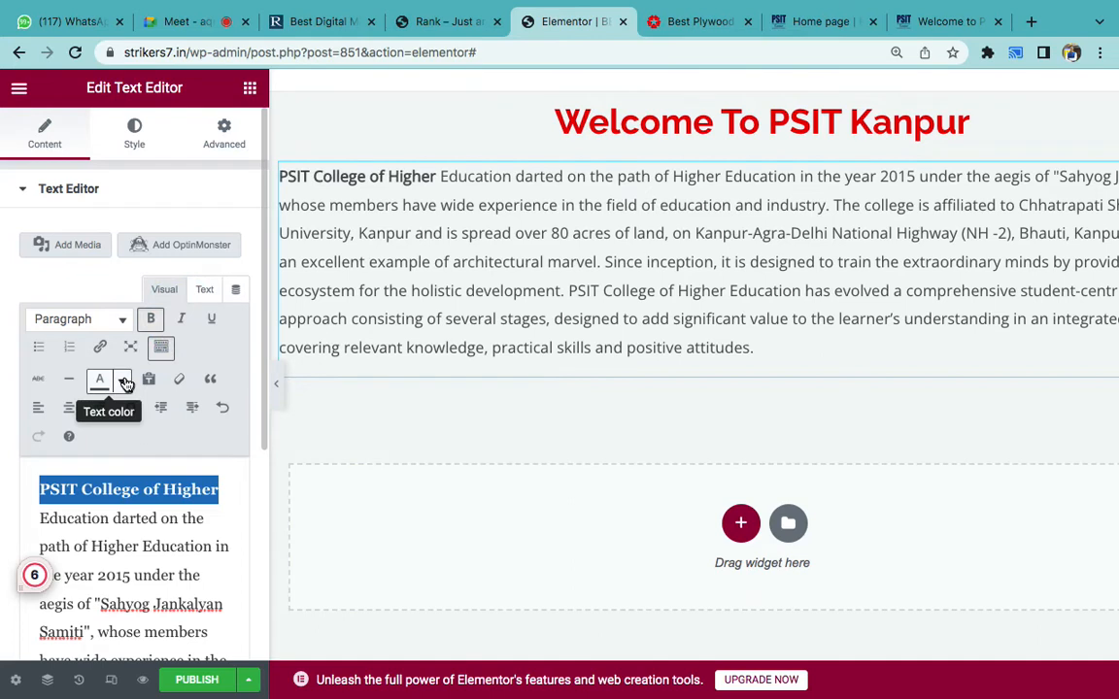
left_click(124, 380)
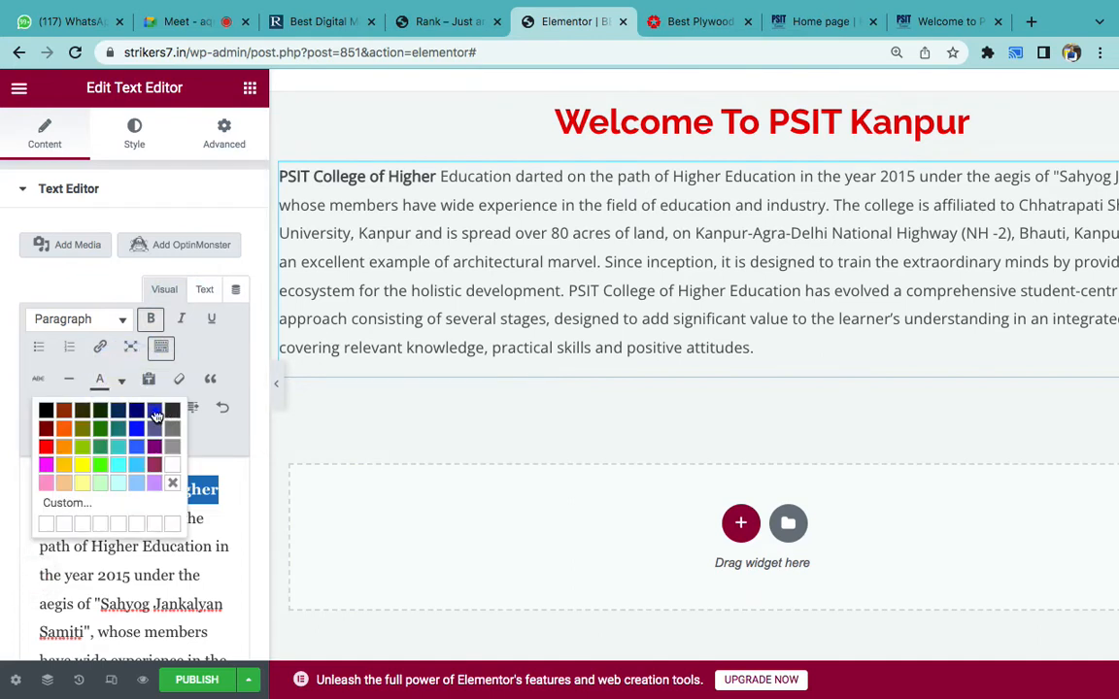
left_click(155, 410)
left_click(216, 482)
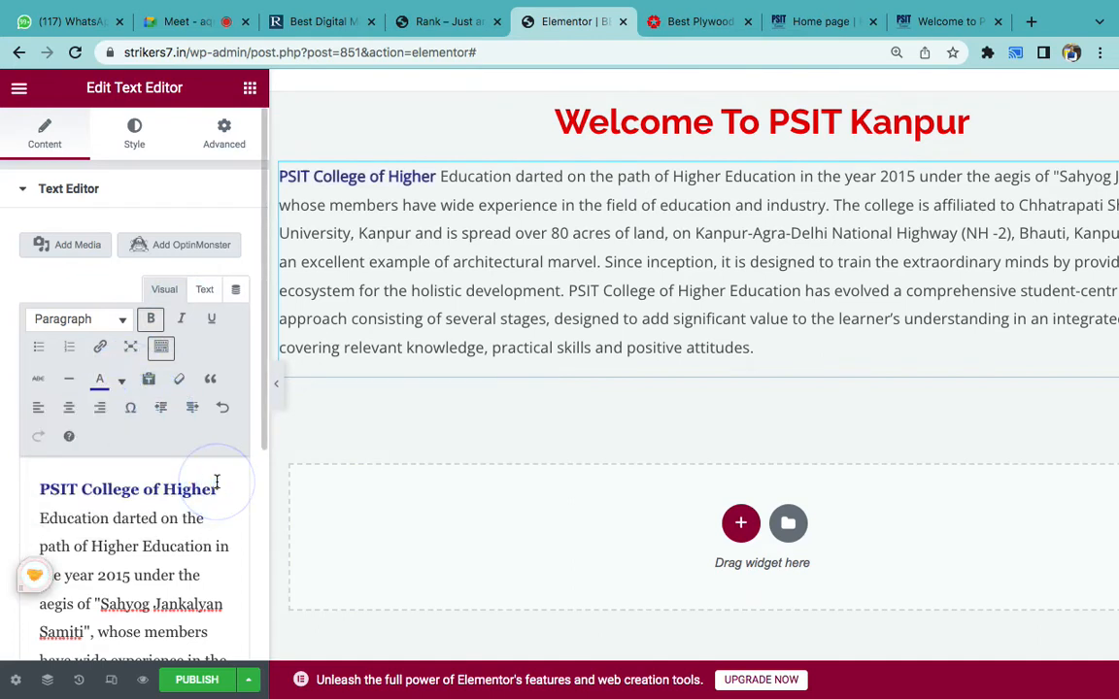
- Move to the Image item in the Word notes, then return to Elementor
scroll(217, 482, "down", 1)
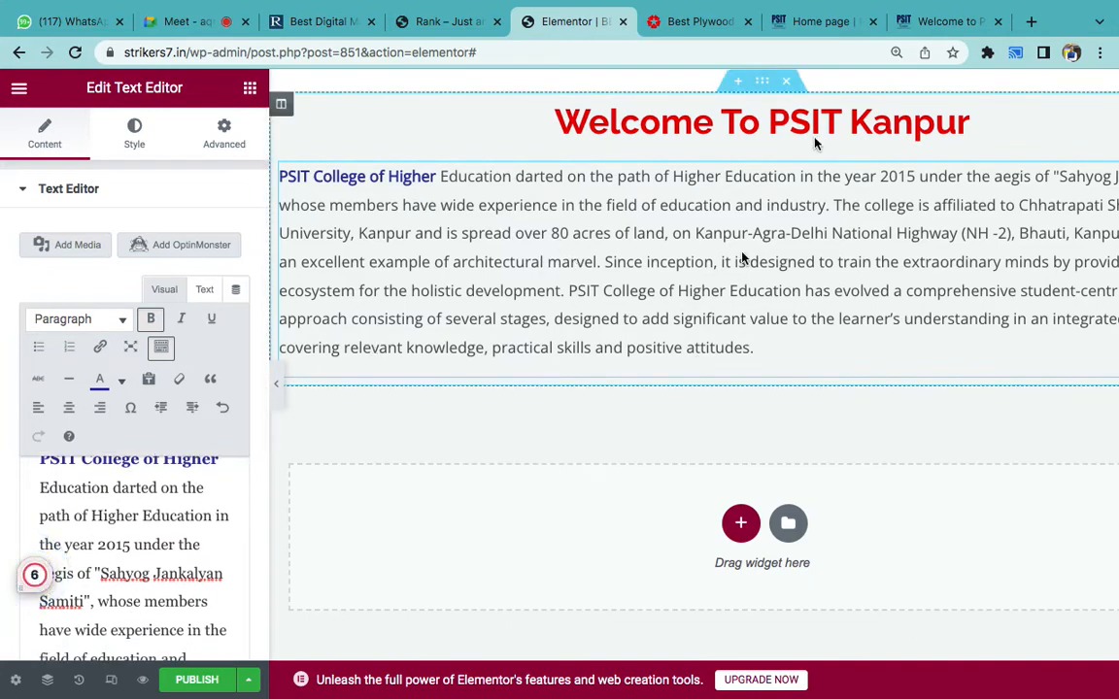
scroll(733, 296, "down", 1)
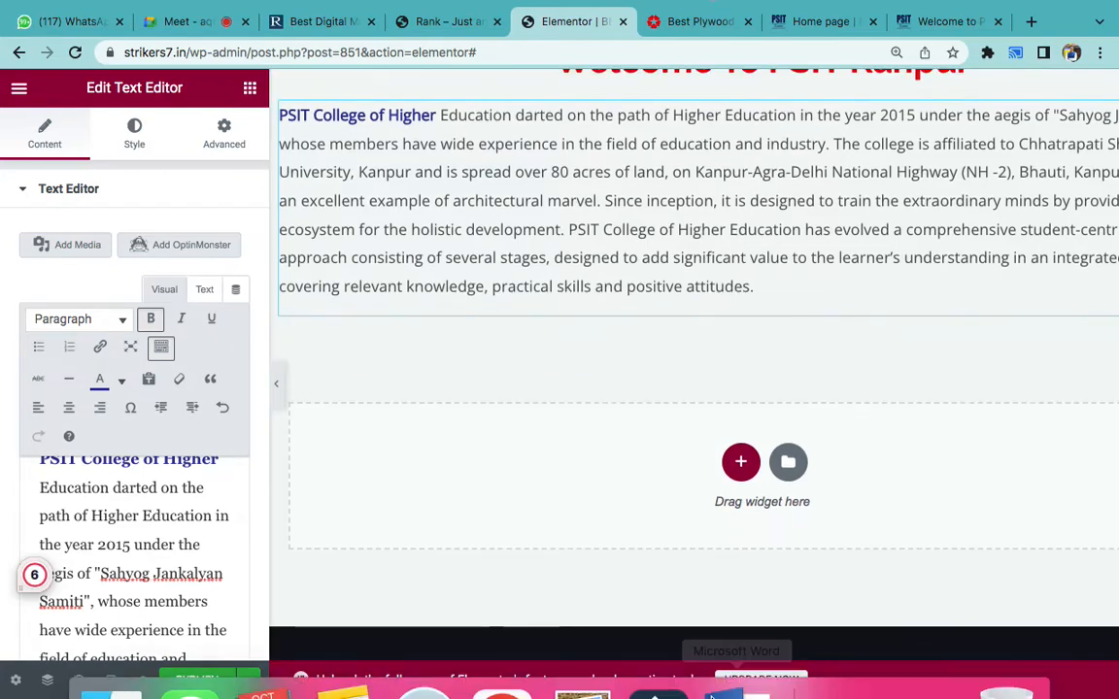
left_click(724, 655)
left_click(555, 356)
left_click(502, 655)
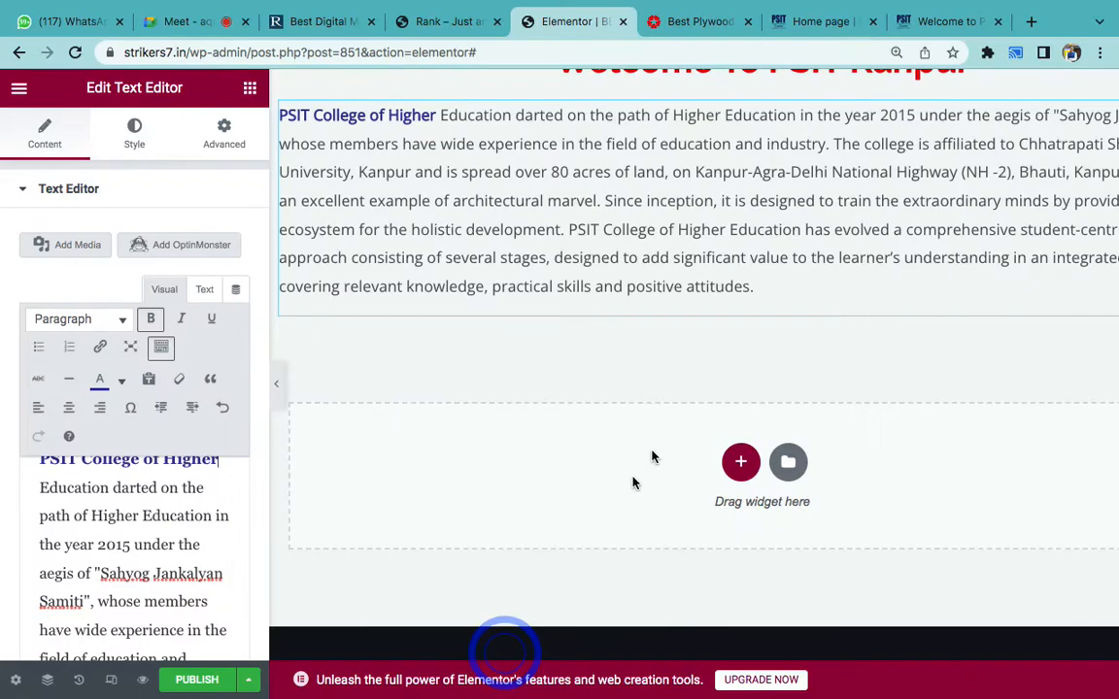
- Add an Image widget below the paragraph and open the media library
left_click(244, 91)
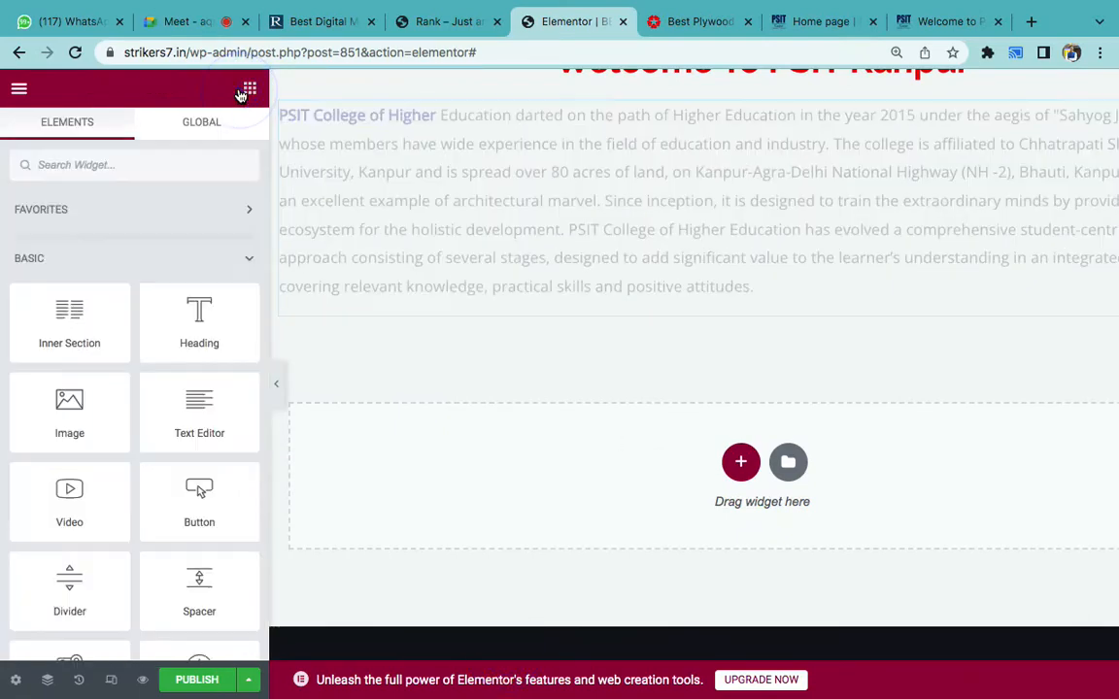
scroll(297, 282, "down", 1)
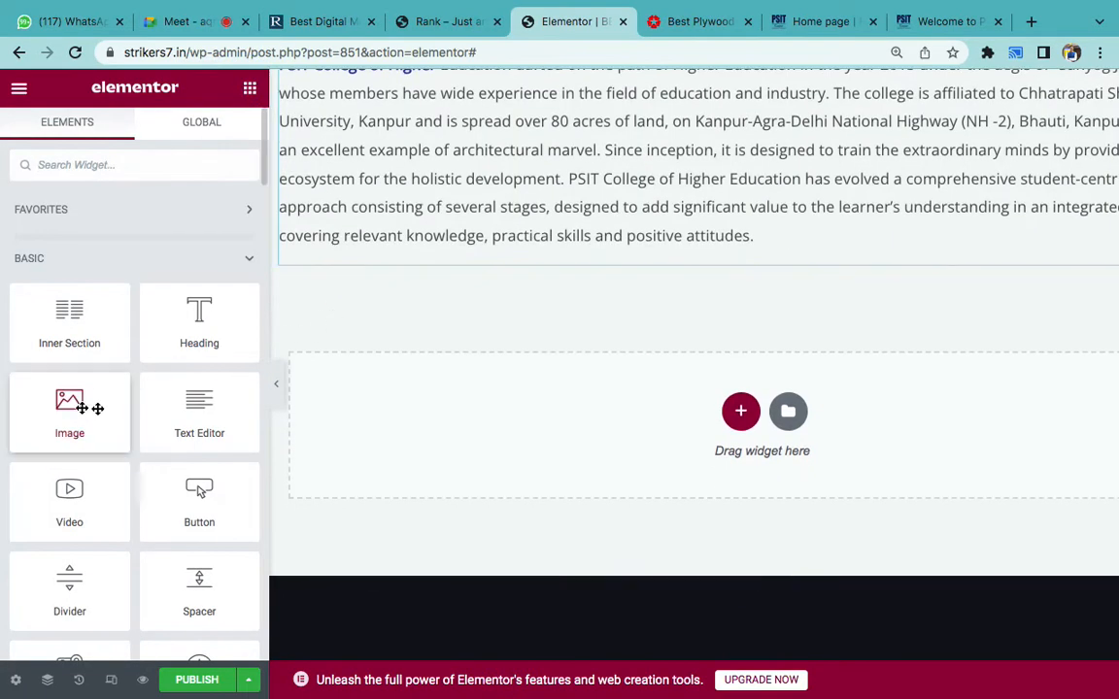
left_click_drag(79, 408, 475, 252)
left_click(90, 288)
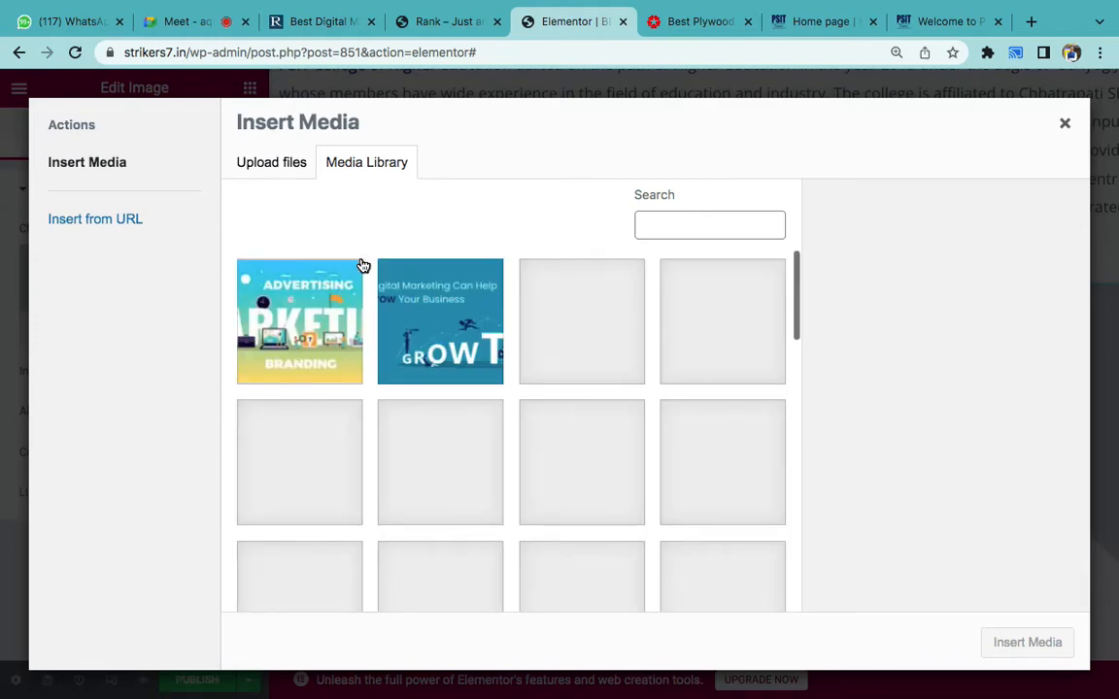
- Insert the Manchester City vs Real Madrid screening poster from the Media Library
scroll(422, 415, "down", 5)
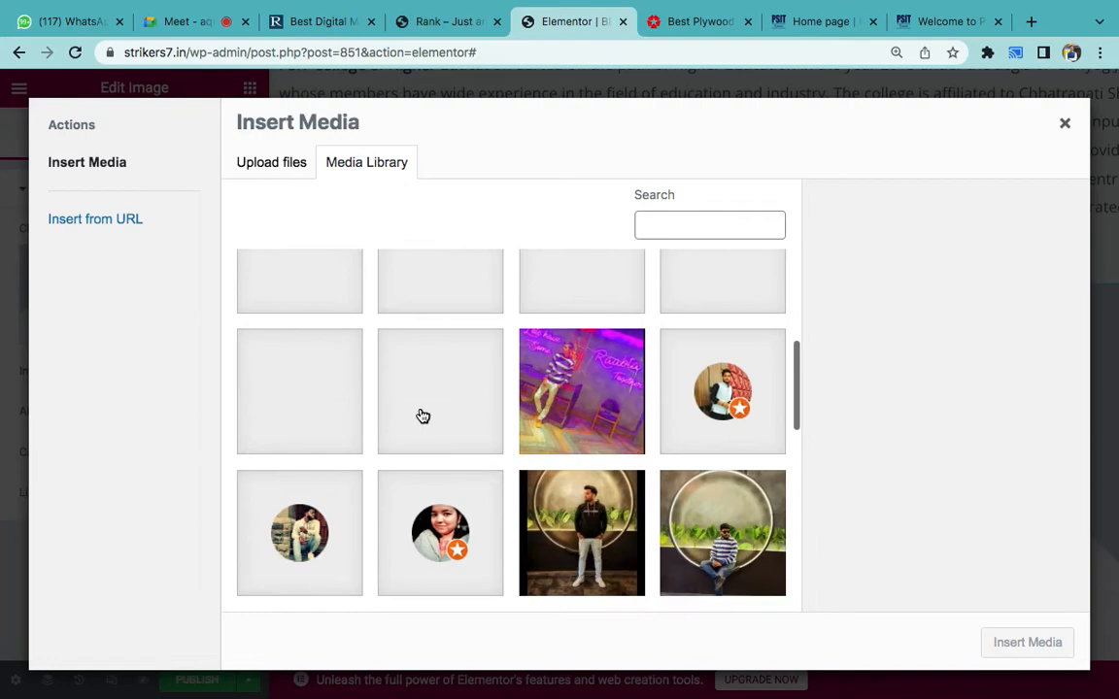
scroll(479, 445, "down", 8)
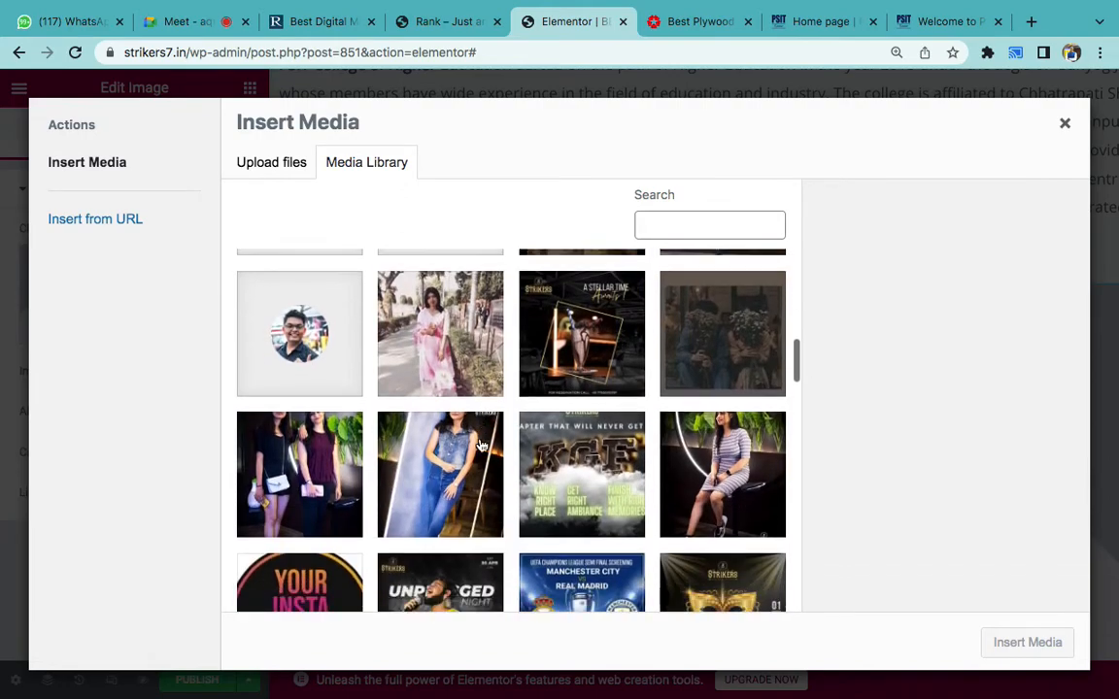
scroll(479, 445, "down", 3)
scroll(582, 403, "up", 2)
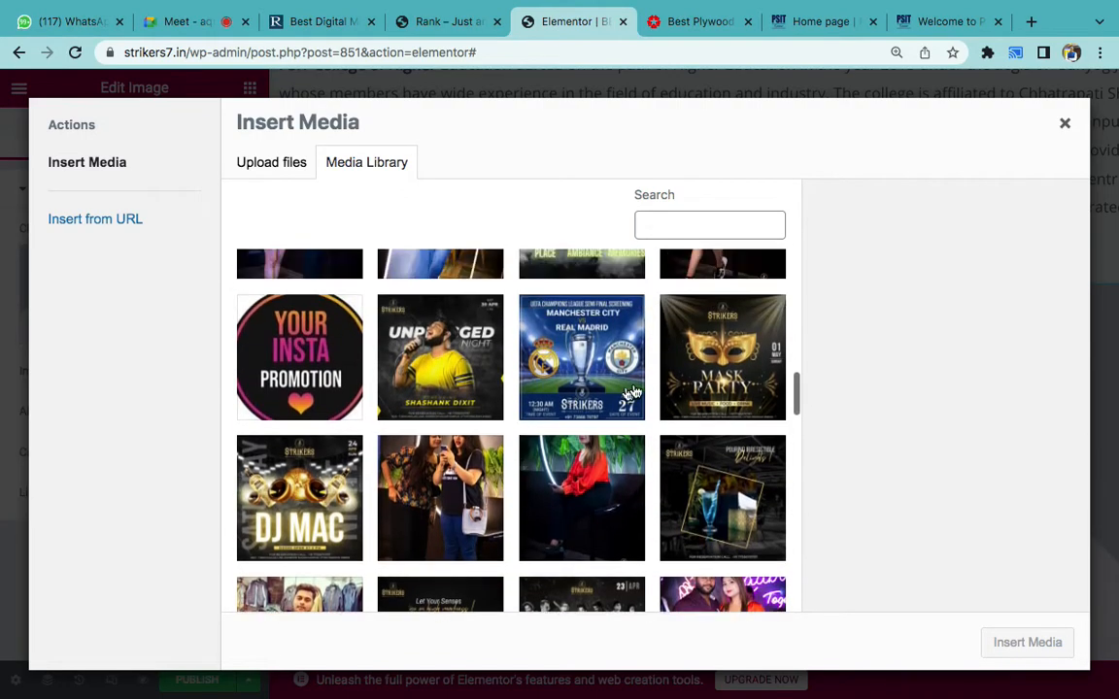
left_click(595, 377)
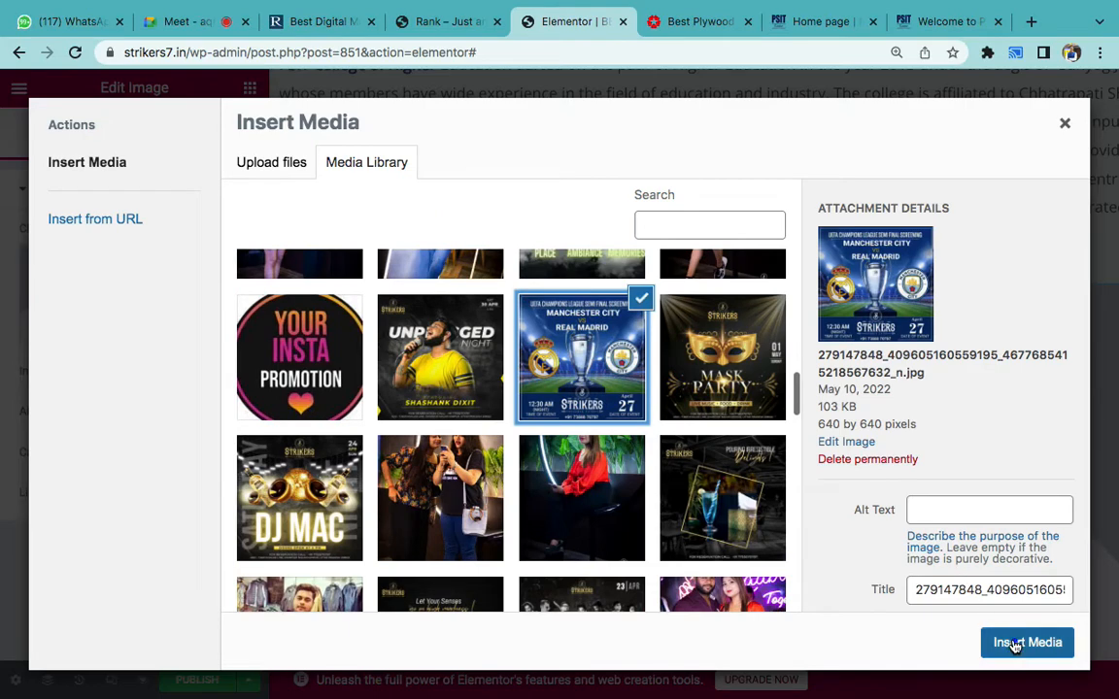
left_click(1009, 643)
- Review the page with the new poster and dismiss the disk-full notification
scroll(820, 497, "down", 2)
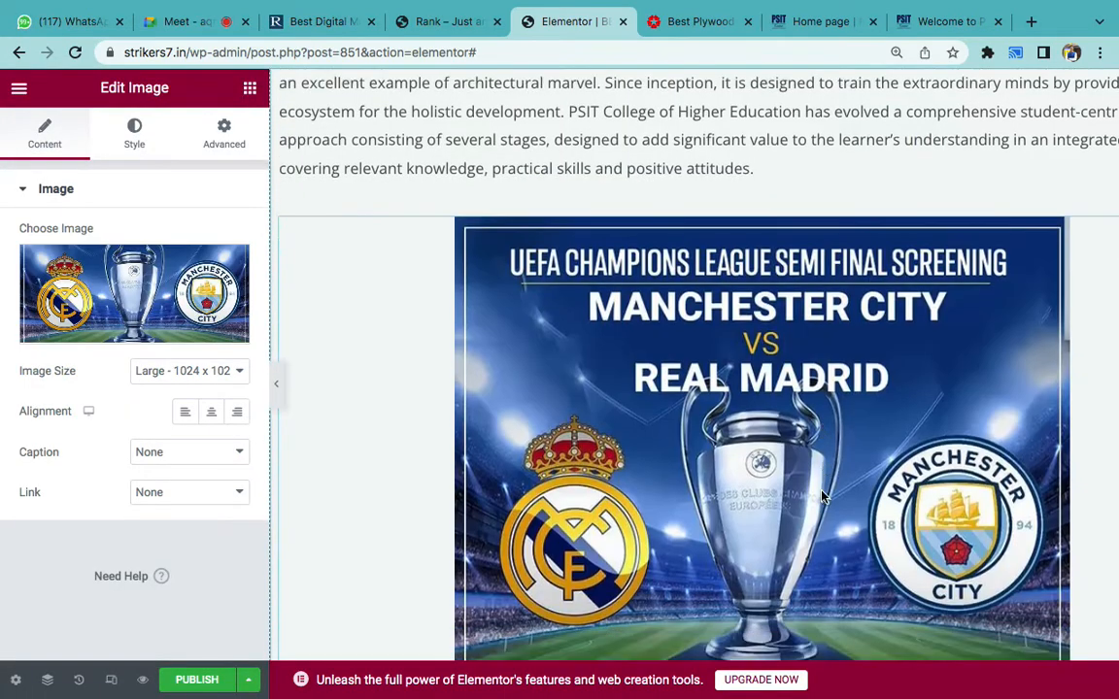
scroll(821, 497, "up", 4)
scroll(820, 497, "down", 3)
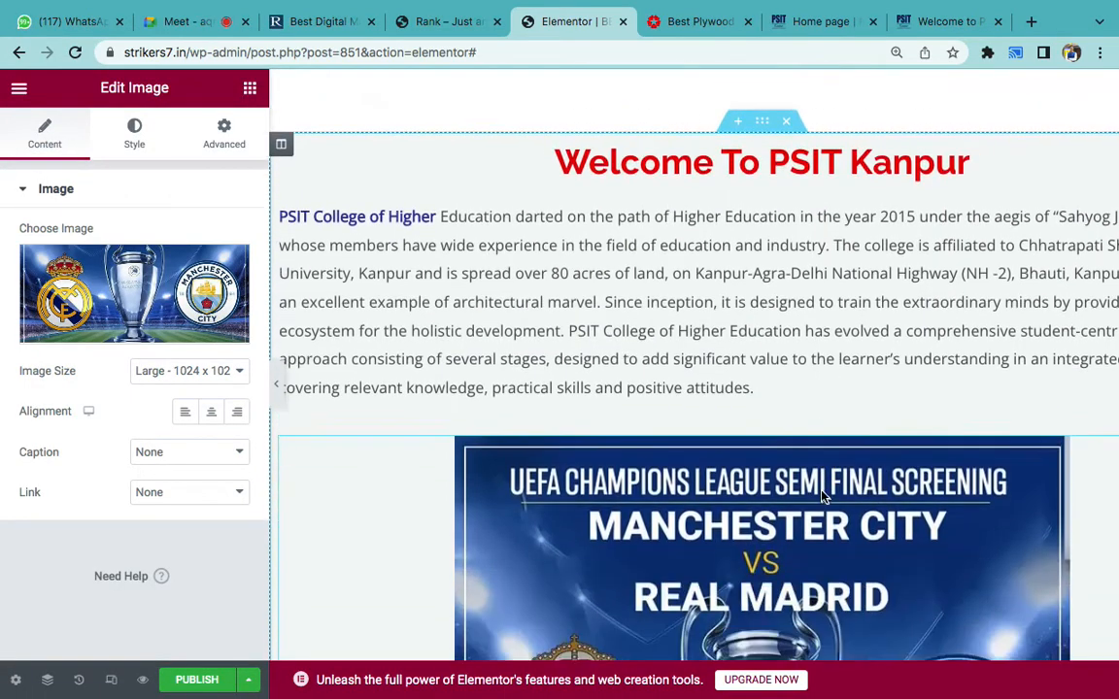
scroll(742, 299, "down", 2)
scroll(745, 316, "down", 9)
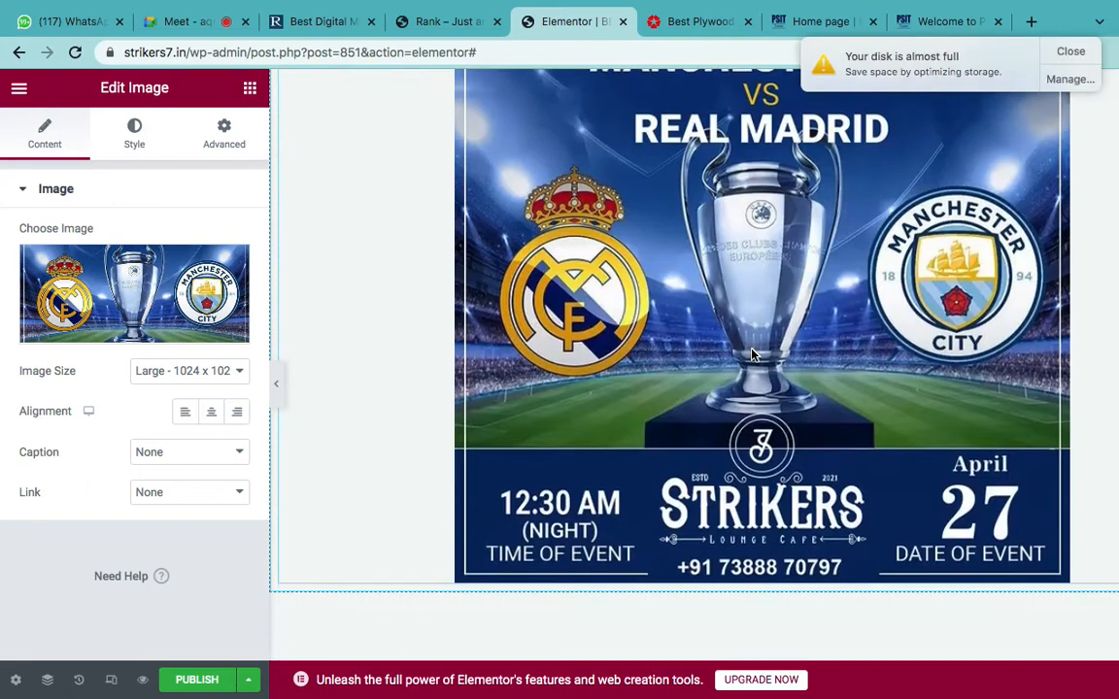
left_click(1068, 49)
scroll(384, 245, "down", 4)
left_click(249, 90)
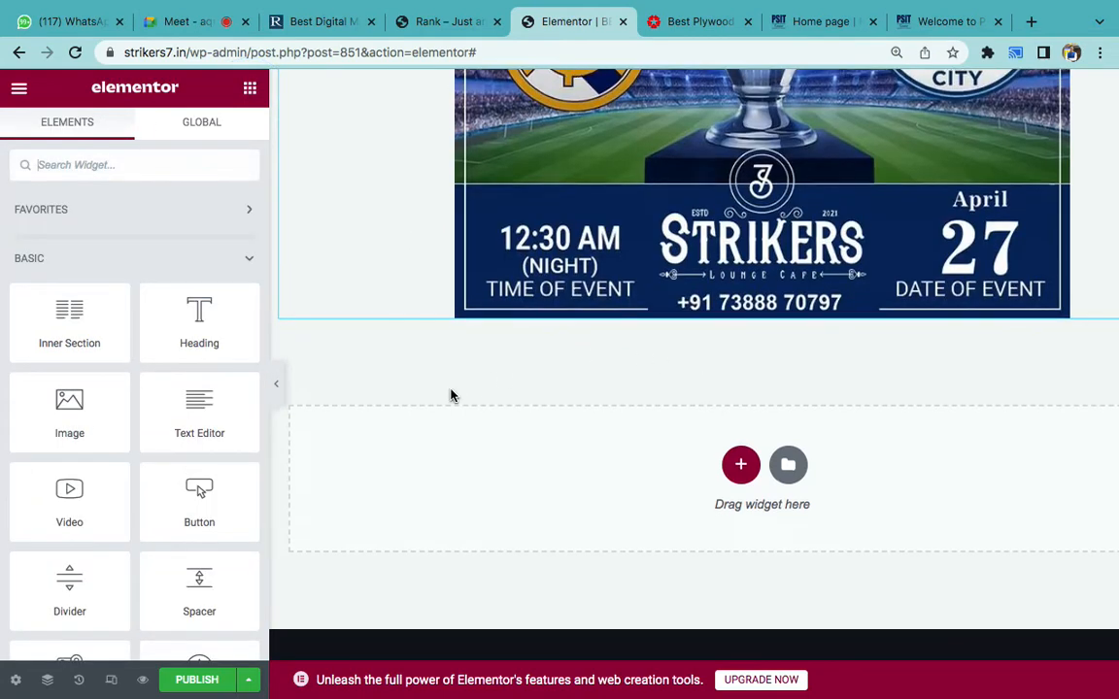
- Add a Video widget below the poster, then go to the PSIT college website
scroll(450, 395, "down", 1)
left_click_drag(53, 505, 680, 258)
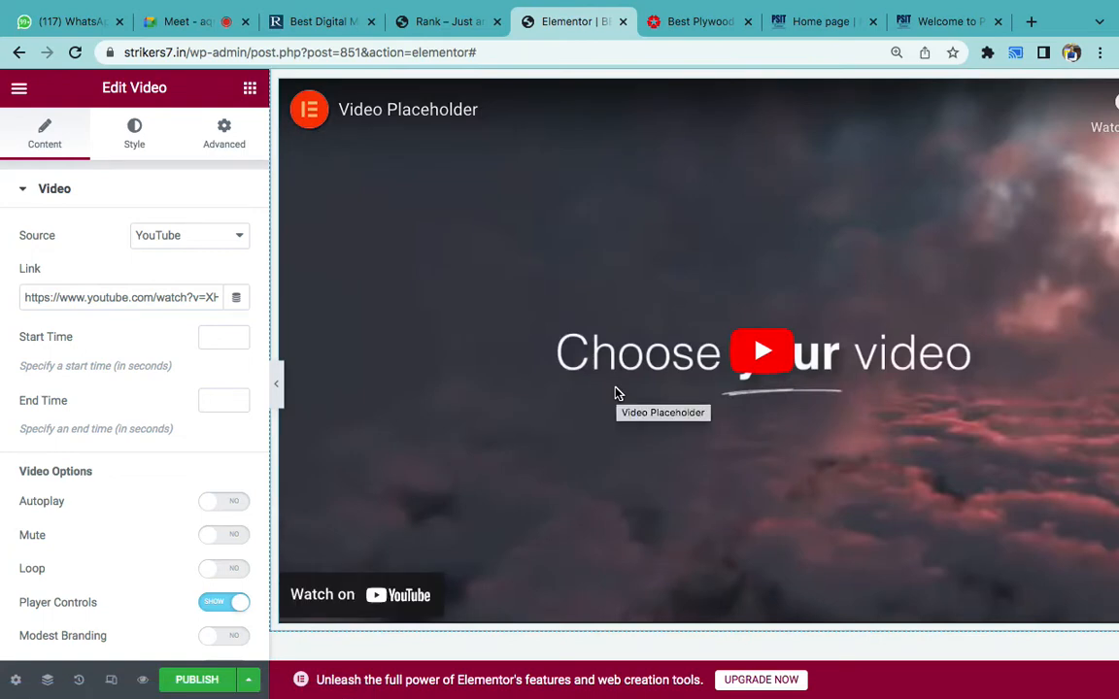
left_click(932, 22)
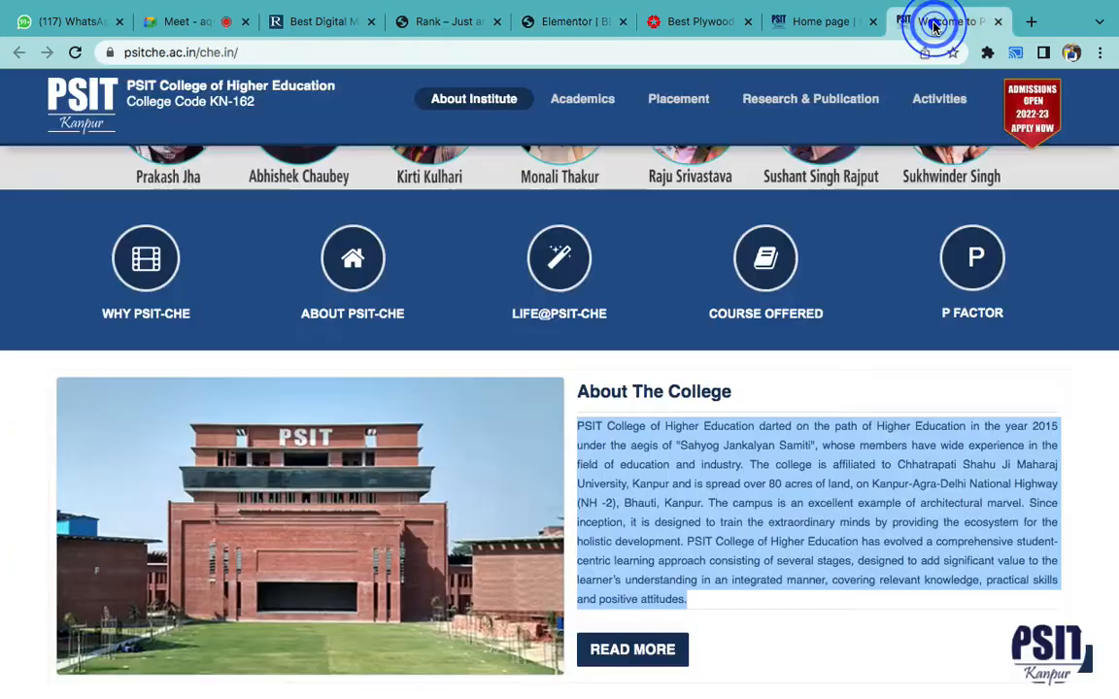
- Open the PSIT Kanpur YouTube channel from the website footer's social links
left_click(668, 427)
scroll(311, 519, "down", 5)
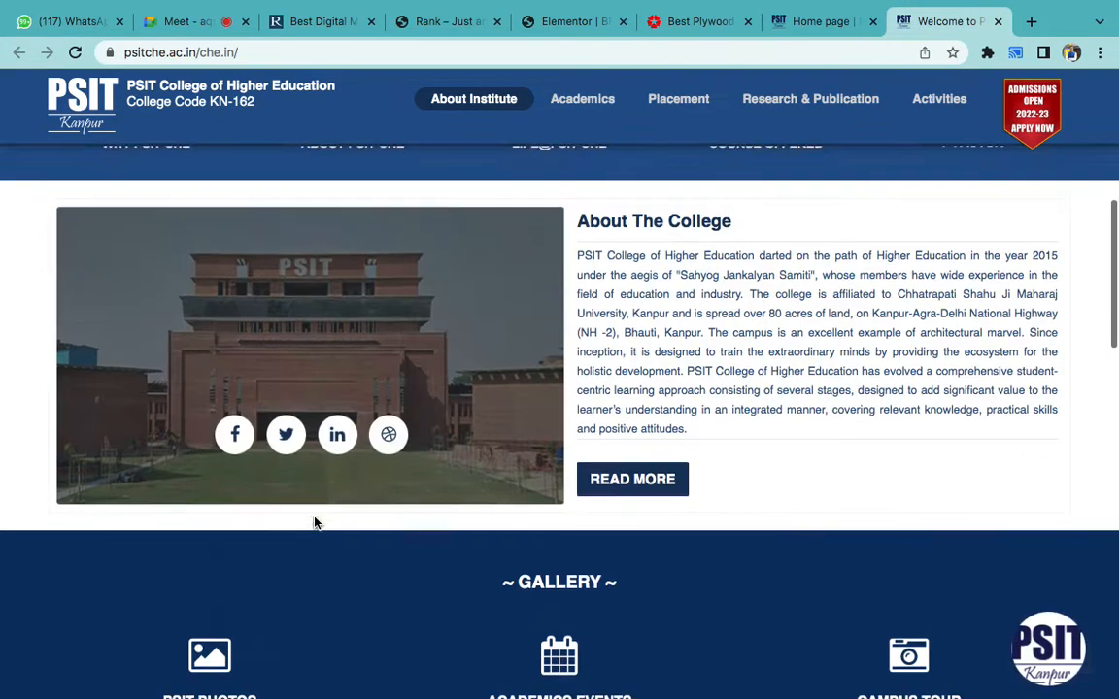
scroll(314, 524, "down", 10)
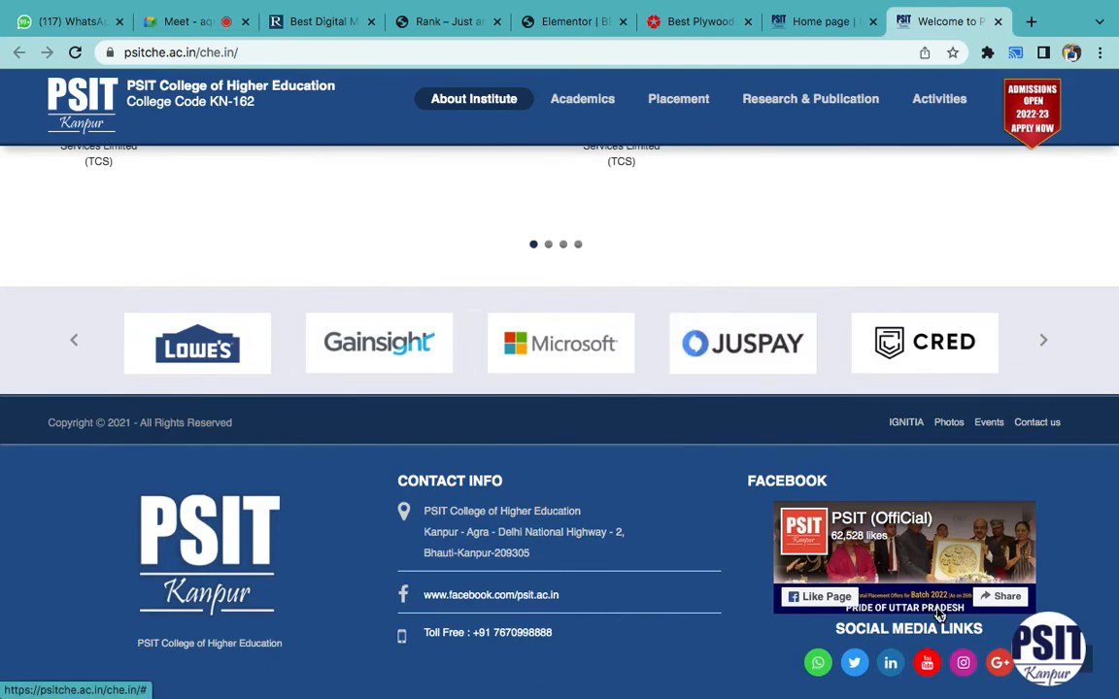
left_click(926, 664)
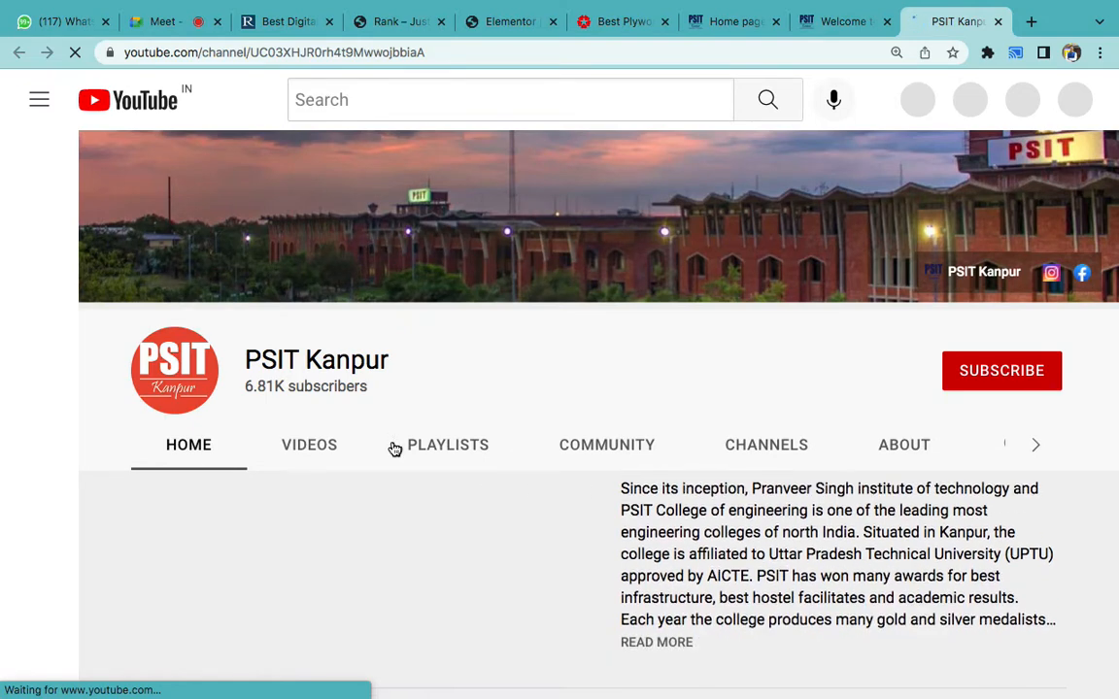
- Open and pause the newest PSIT Kanpur upload, copy its URL, and return to Elementor
left_click(306, 445)
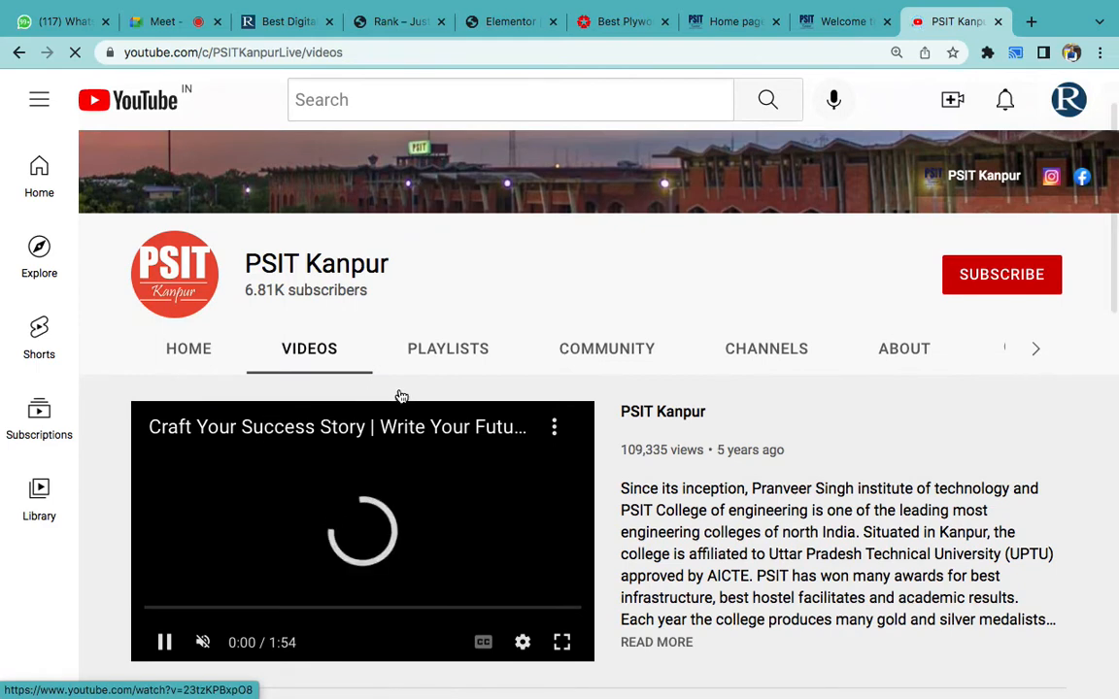
scroll(397, 394, "up", 2)
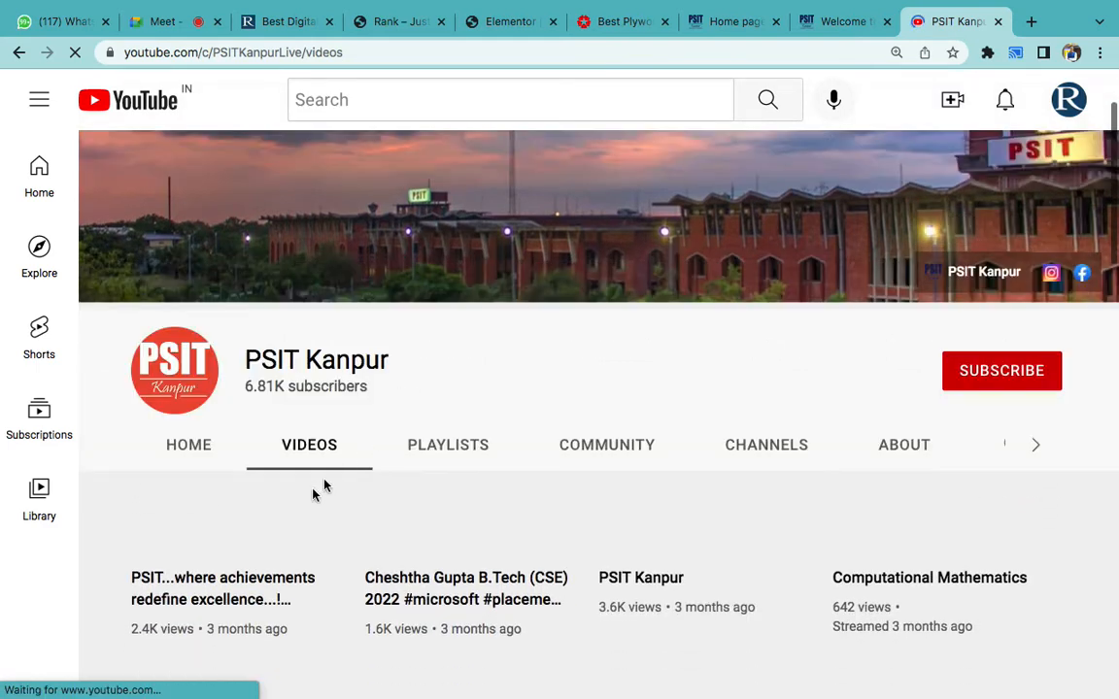
scroll(257, 530, "down", 1)
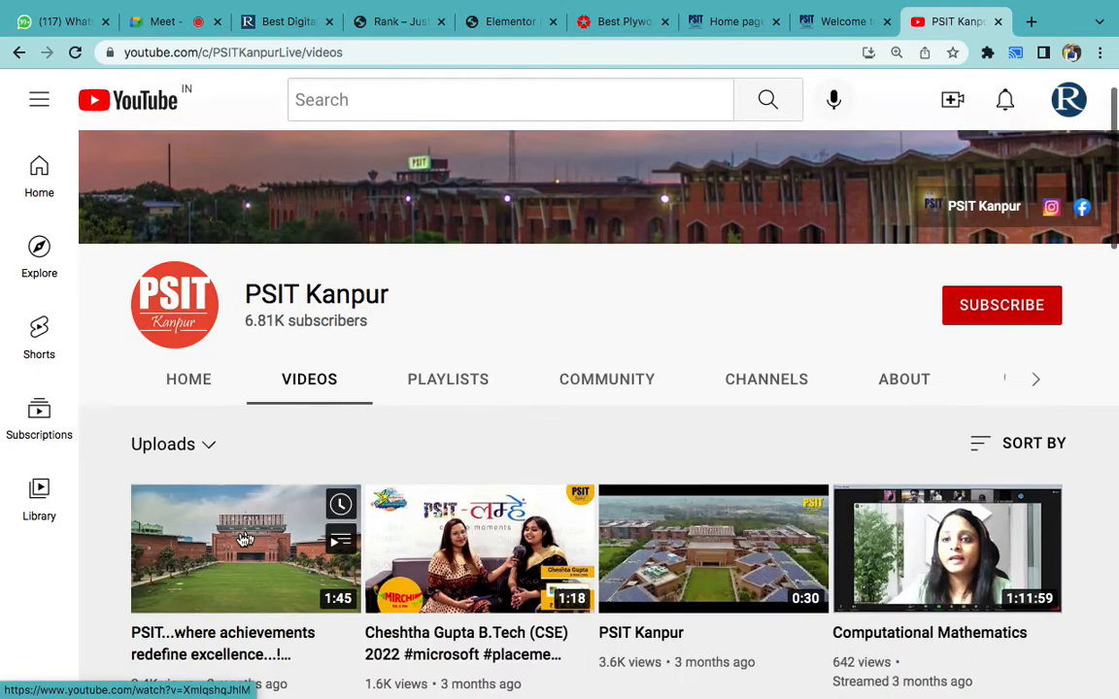
left_click(236, 542)
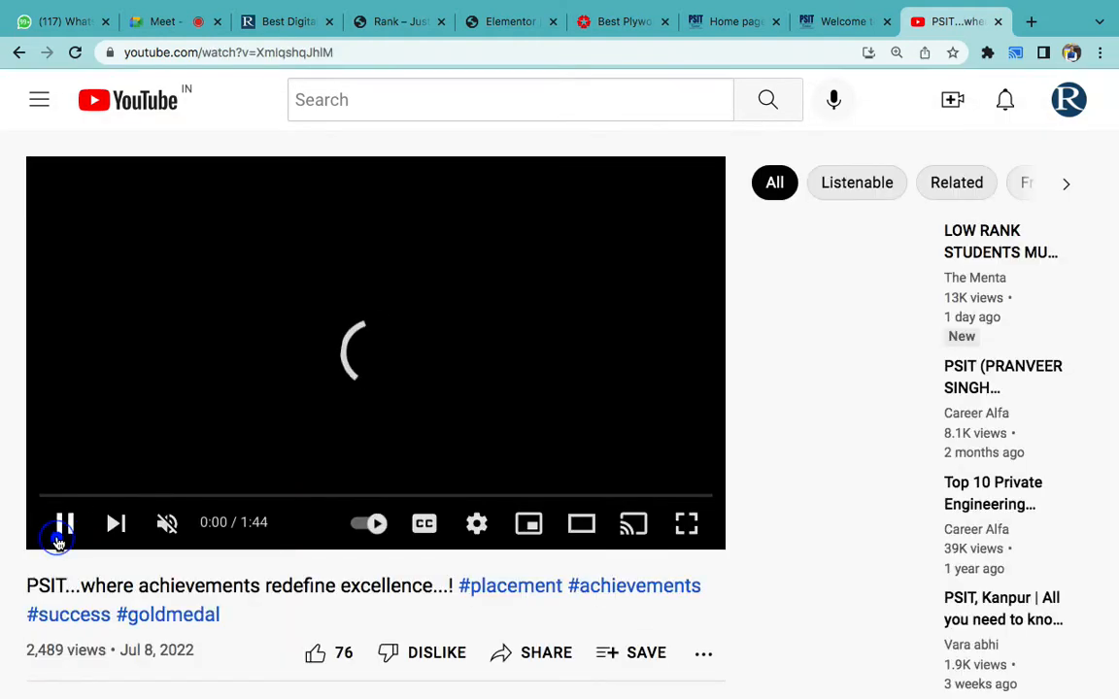
left_click(61, 532)
left_click(259, 55)
key("ctrl+c")
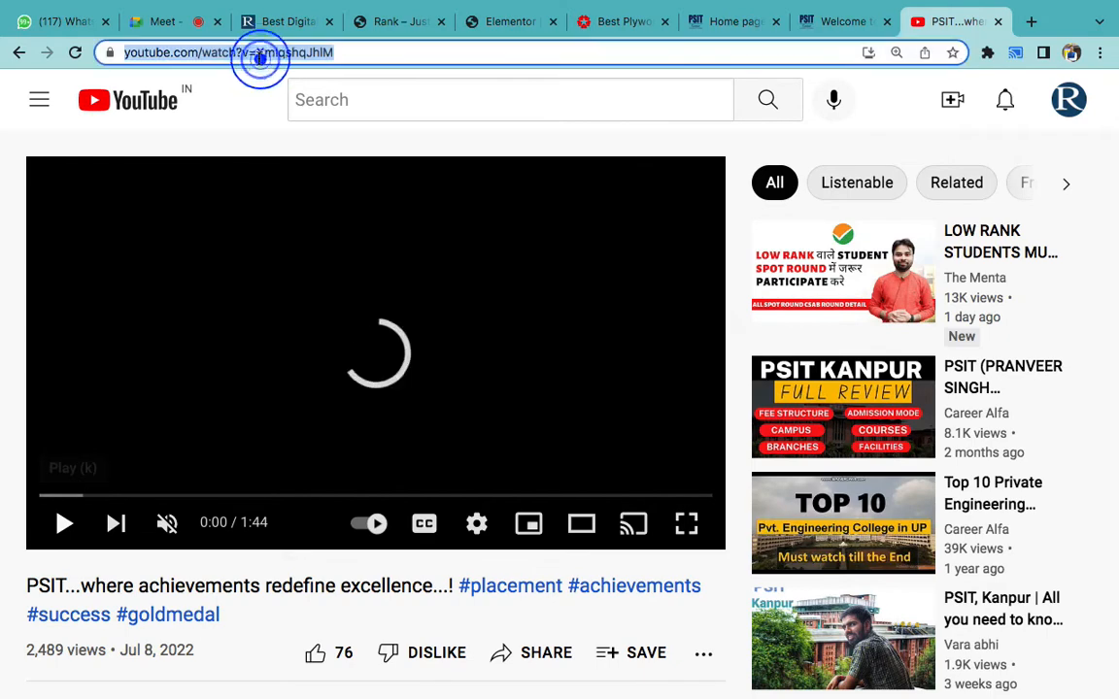
left_click(506, 23)
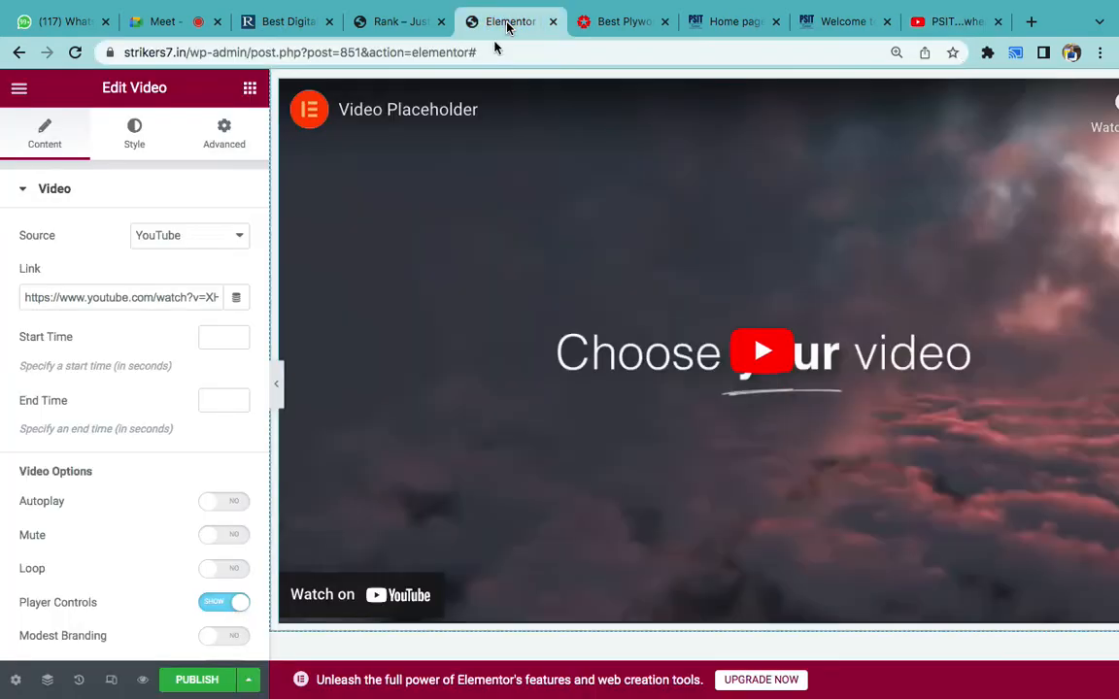
- Paste the PSIT YouTube URL into the video block's Link field and reset browser zoom
triple_click(162, 287)
key("ctrl+v")
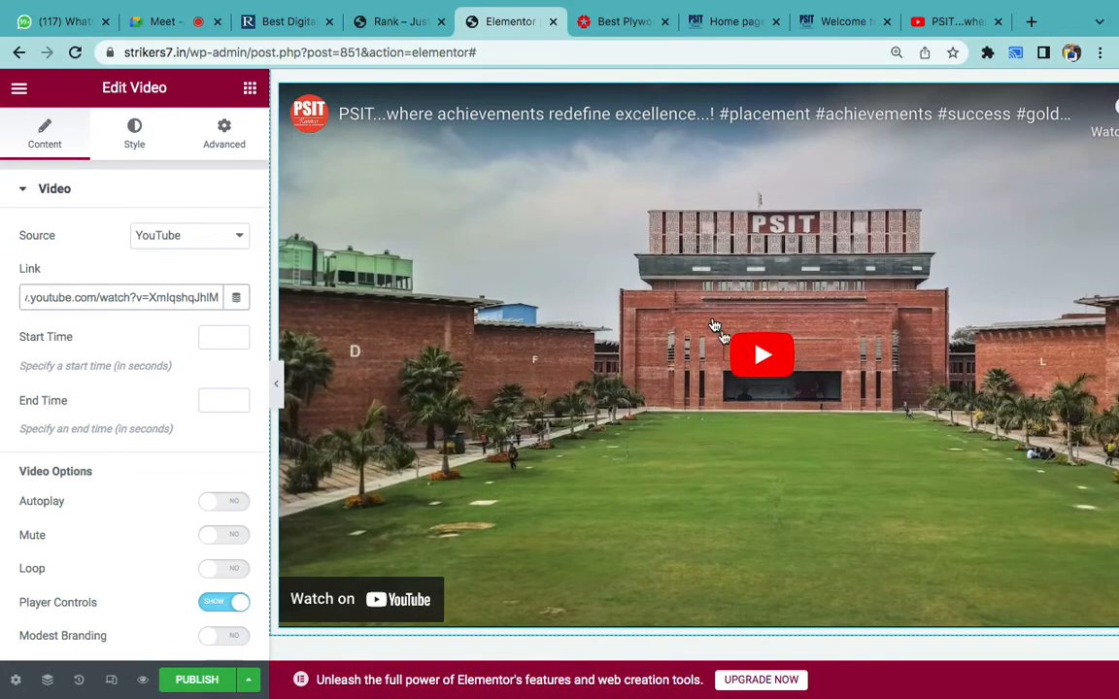
scroll(680, 311, "up", 5)
scroll(713, 326, "up", 4)
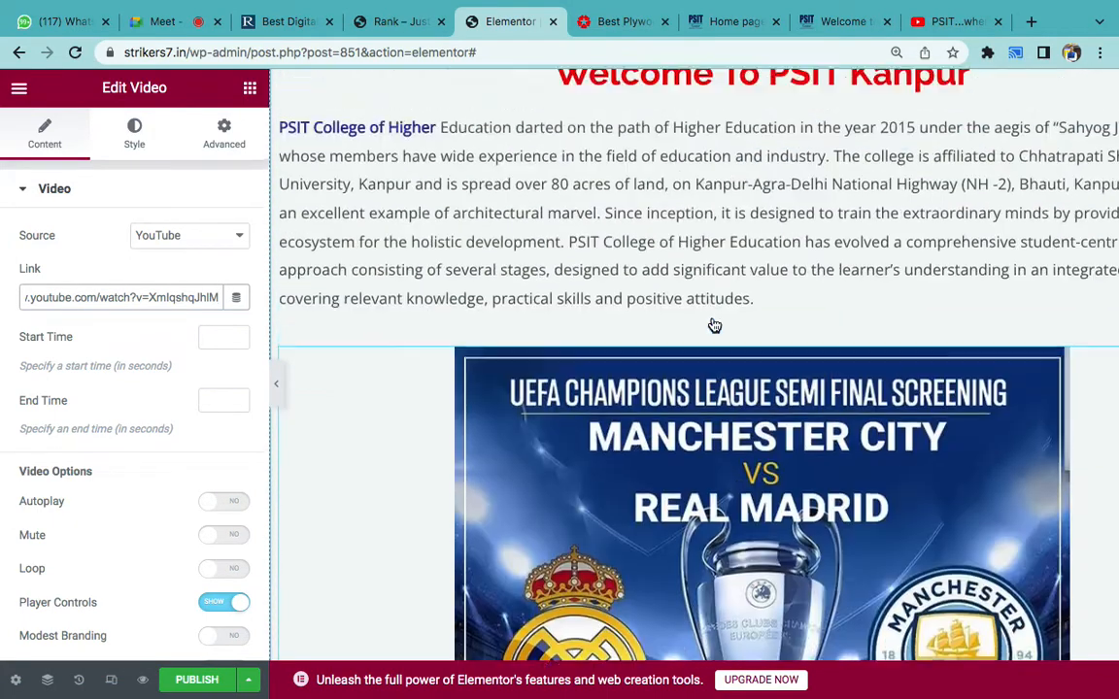
scroll(714, 326, "down", 6)
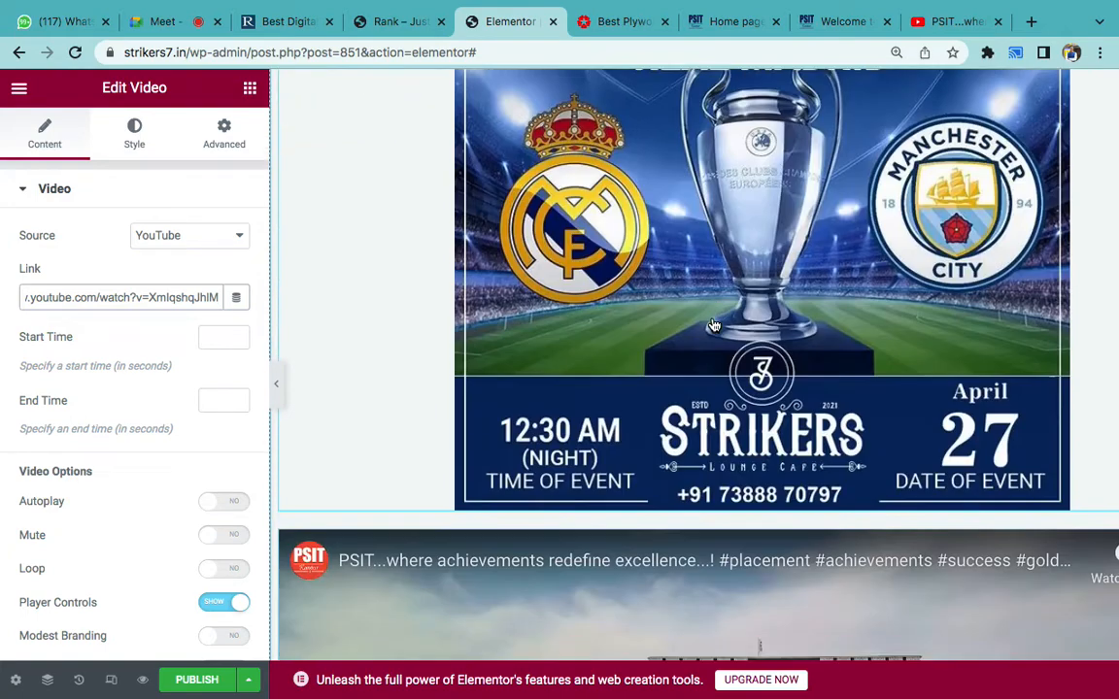
scroll(714, 325, "down", 4)
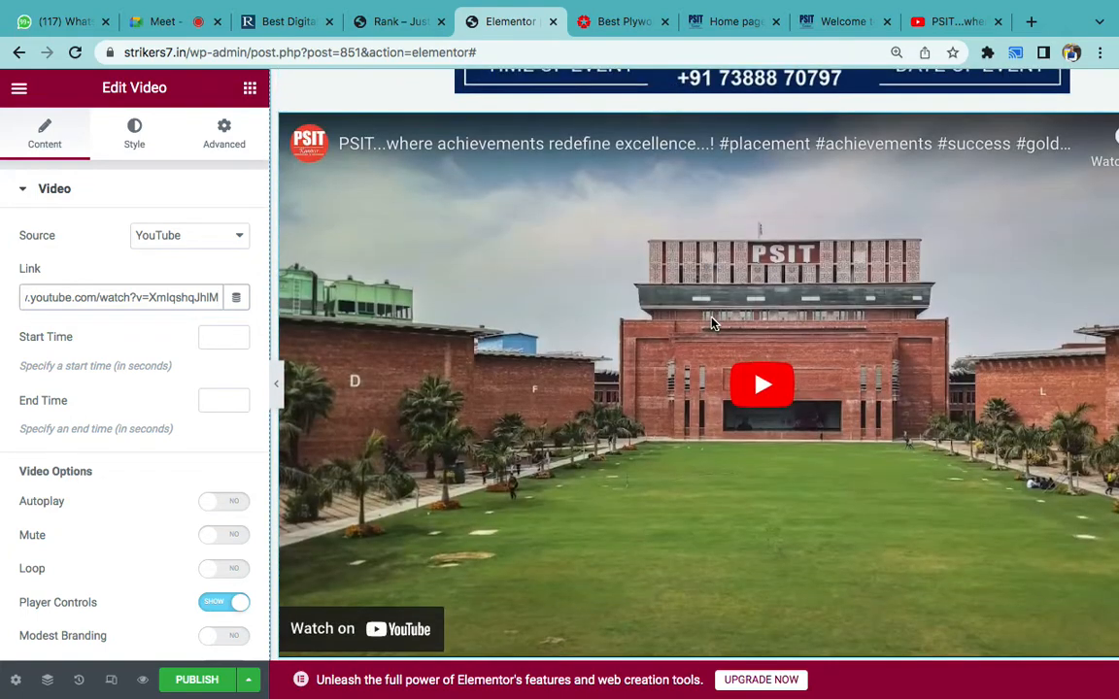
scroll(712, 323, "up", 3)
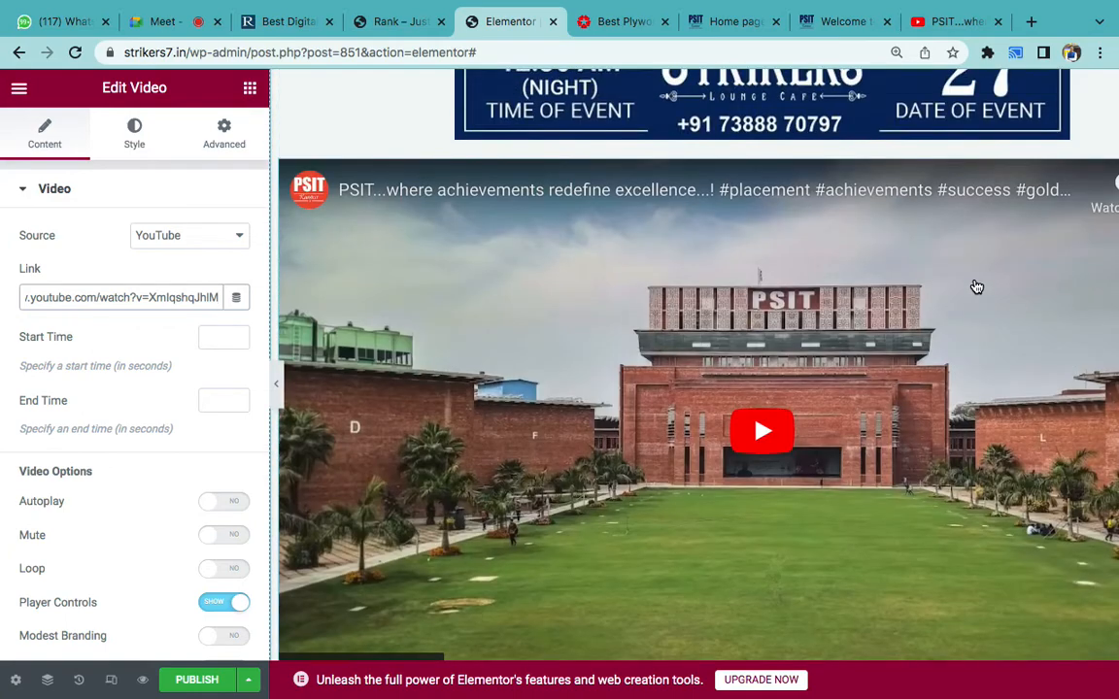
key("super+minus")
key("super+minus")
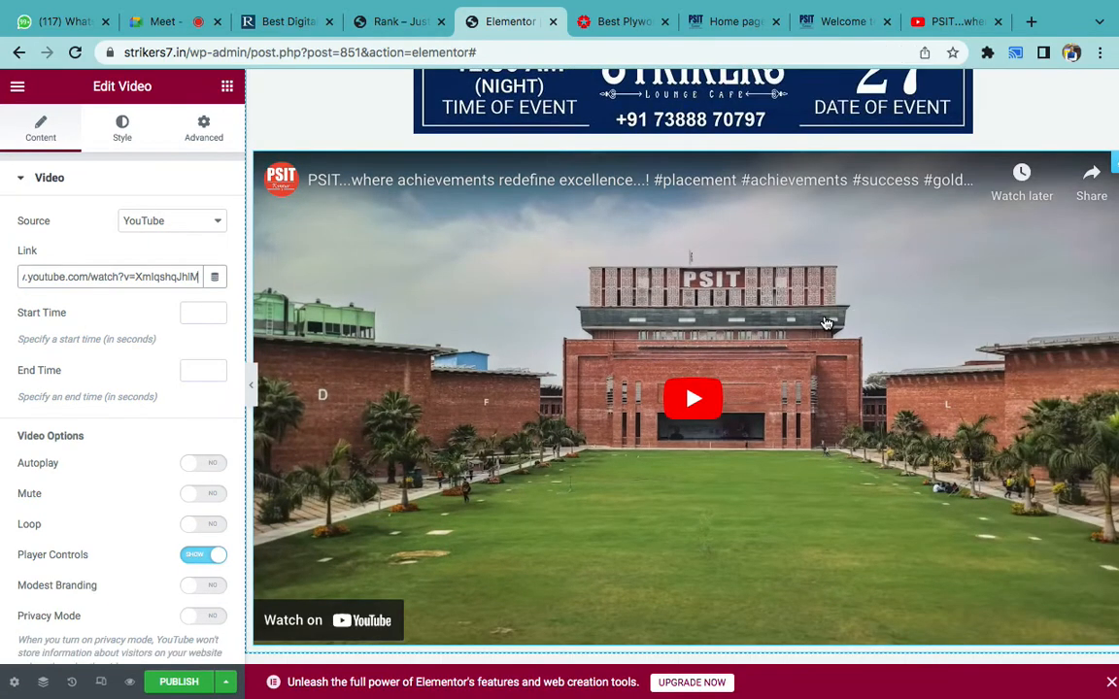
scroll(888, 347, "down", 3)
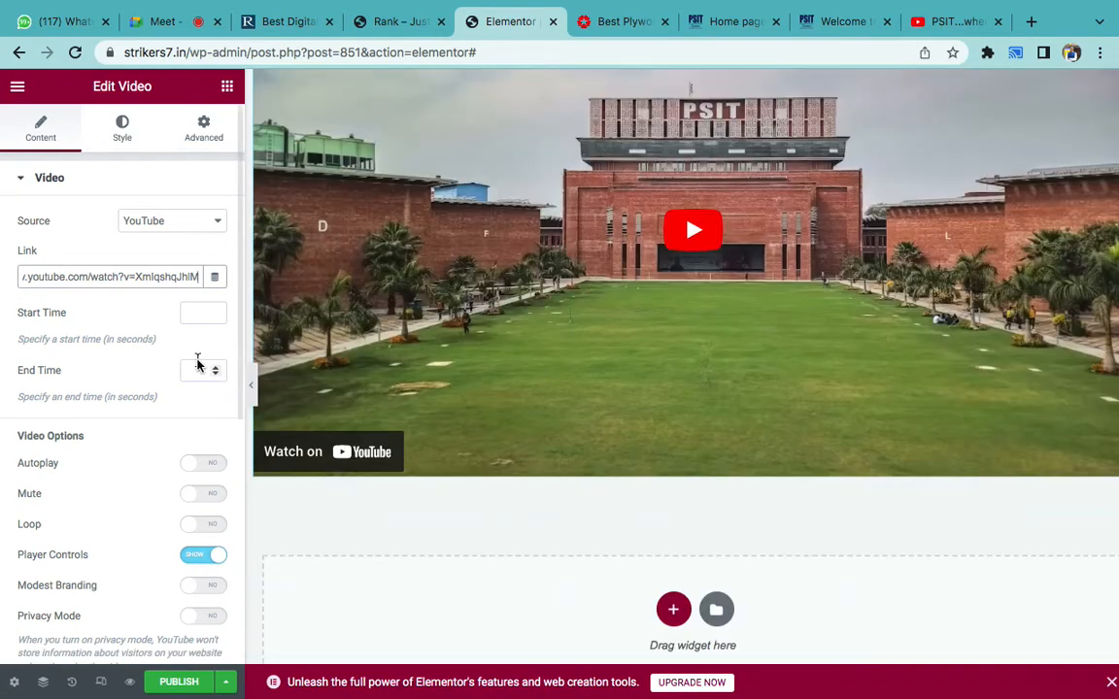
scroll(155, 418, "down", 3)
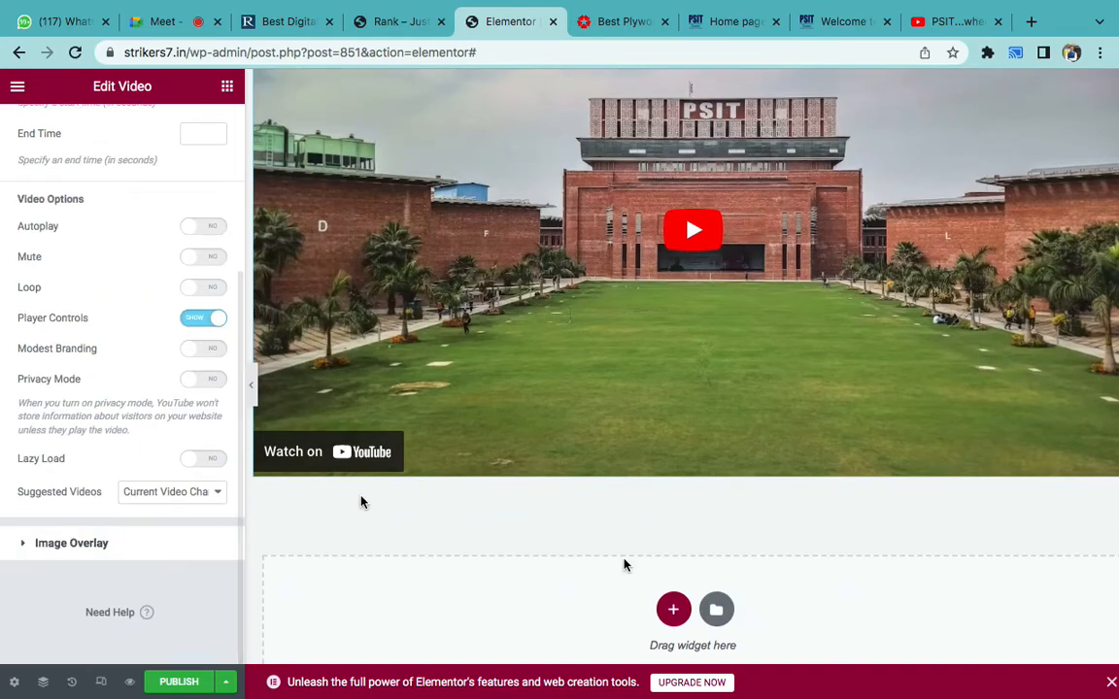
scroll(670, 544, "down", 5)
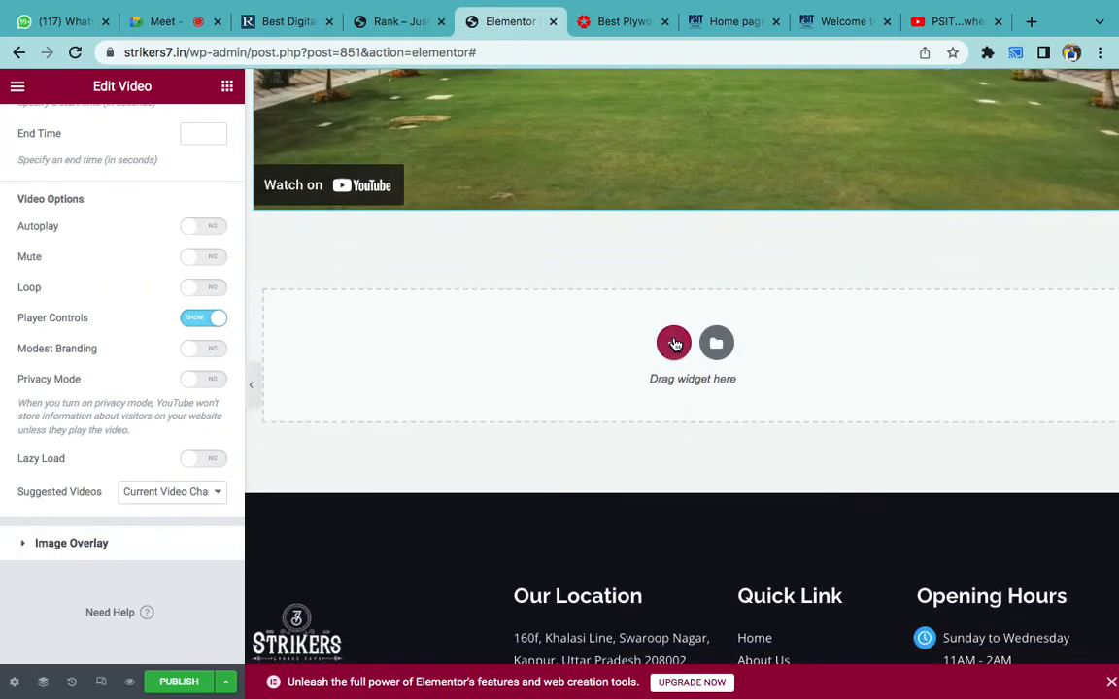
left_click(672, 341)
left_click(551, 398)
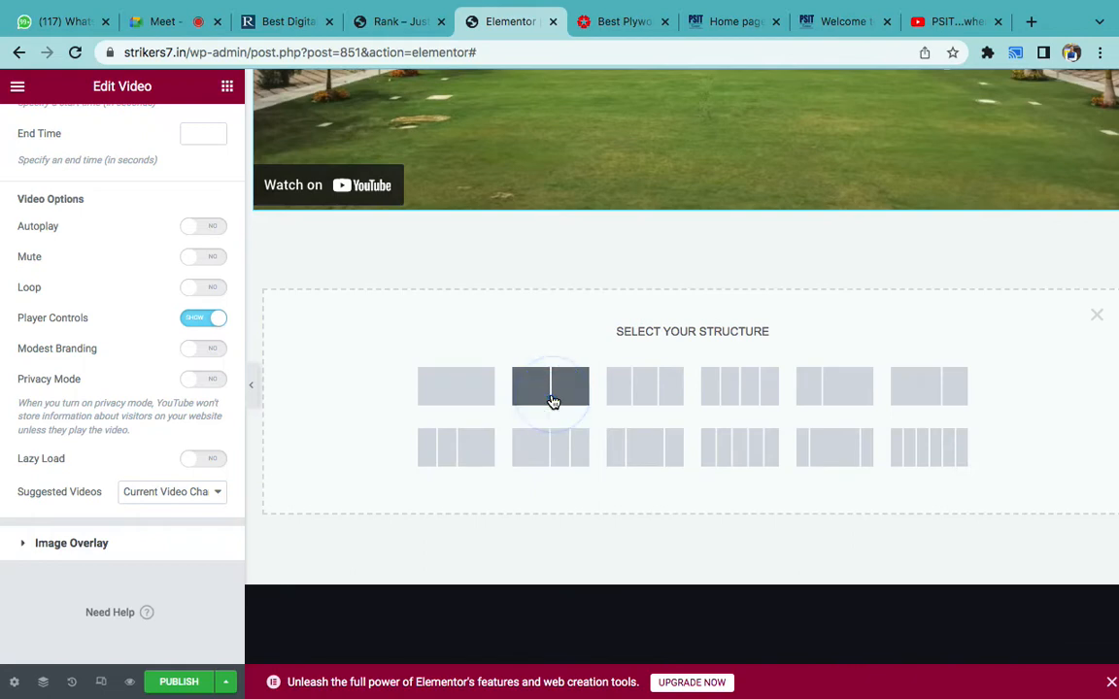
left_click(226, 89)
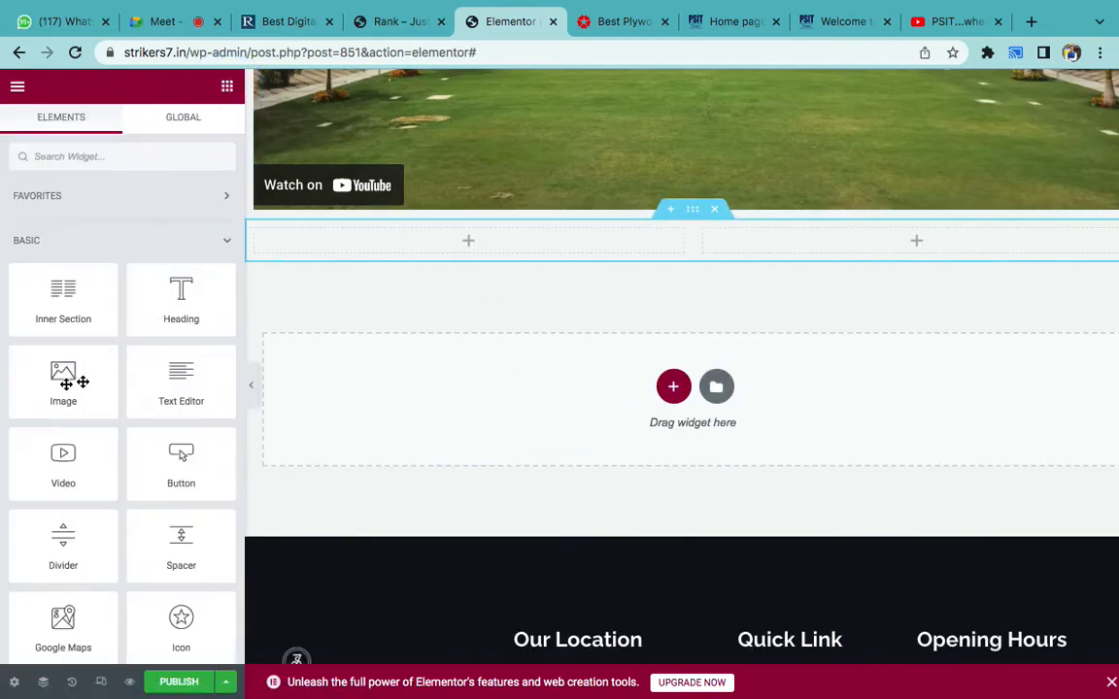
left_click_drag(63, 456, 394, 225)
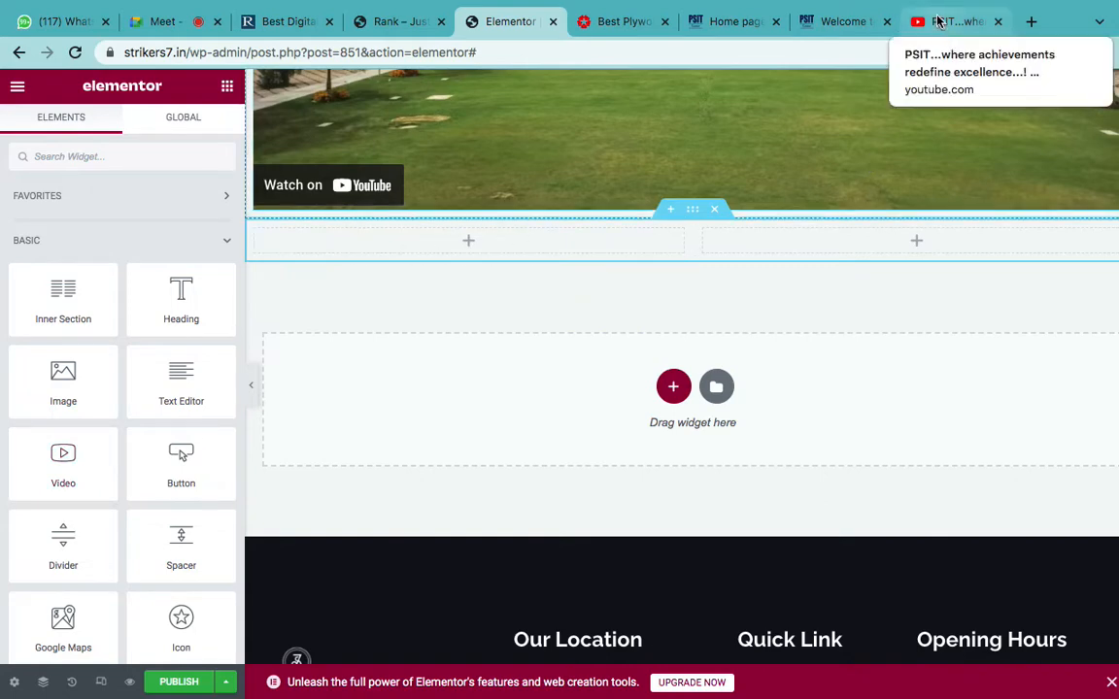
left_click(938, 21)
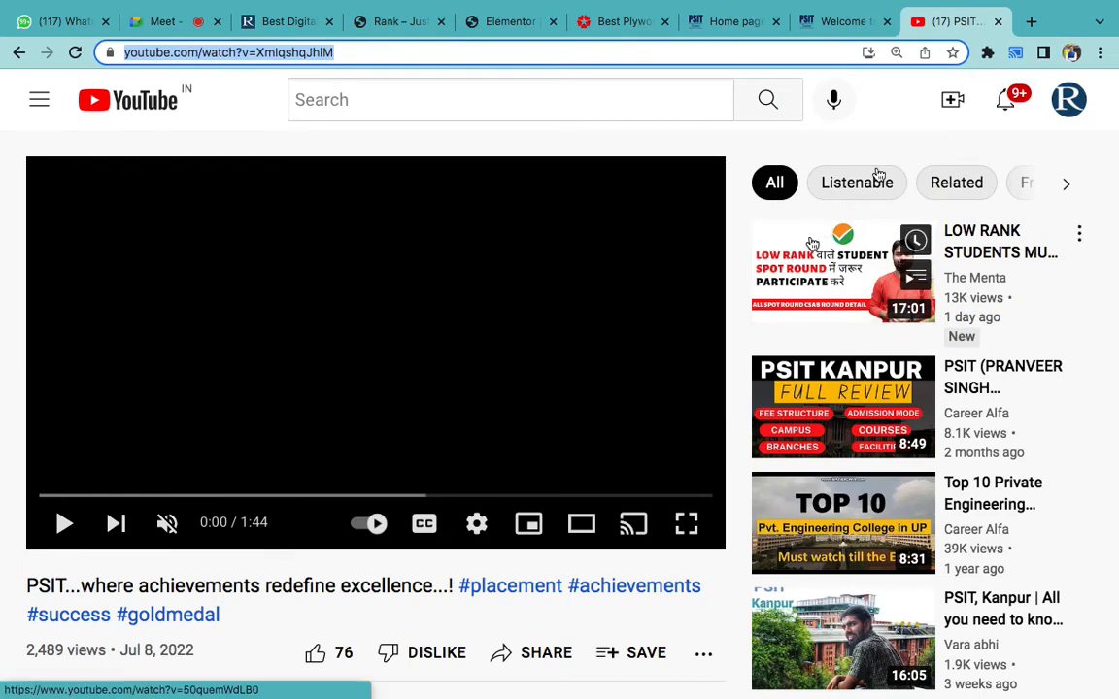
left_click(948, 103)
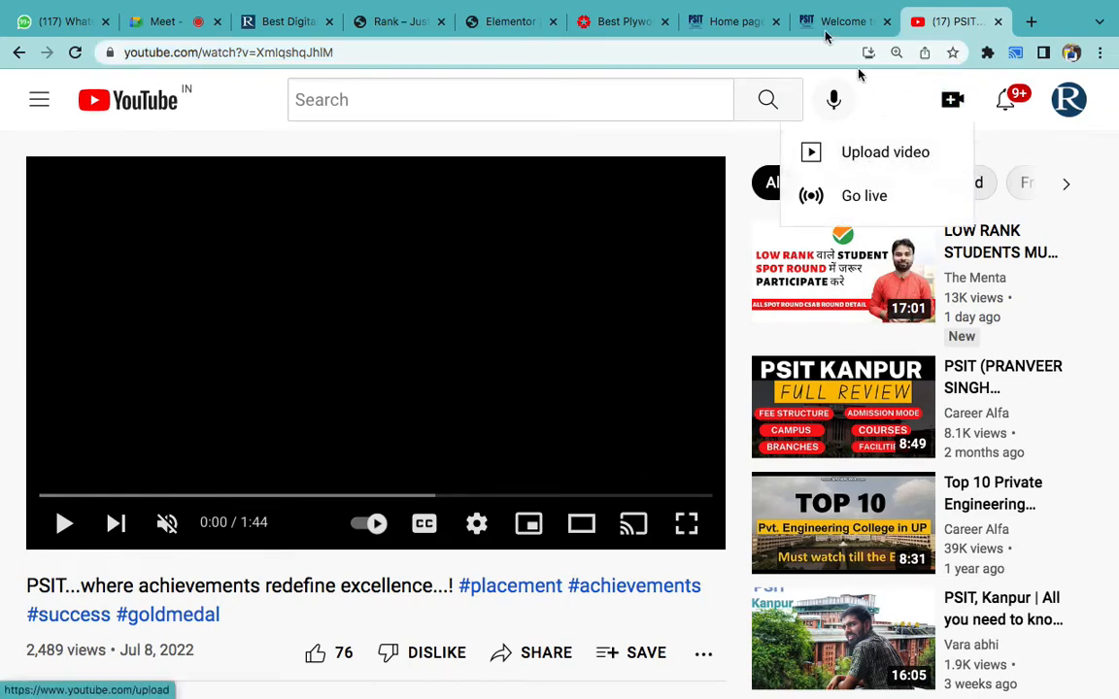
left_click(529, 15)
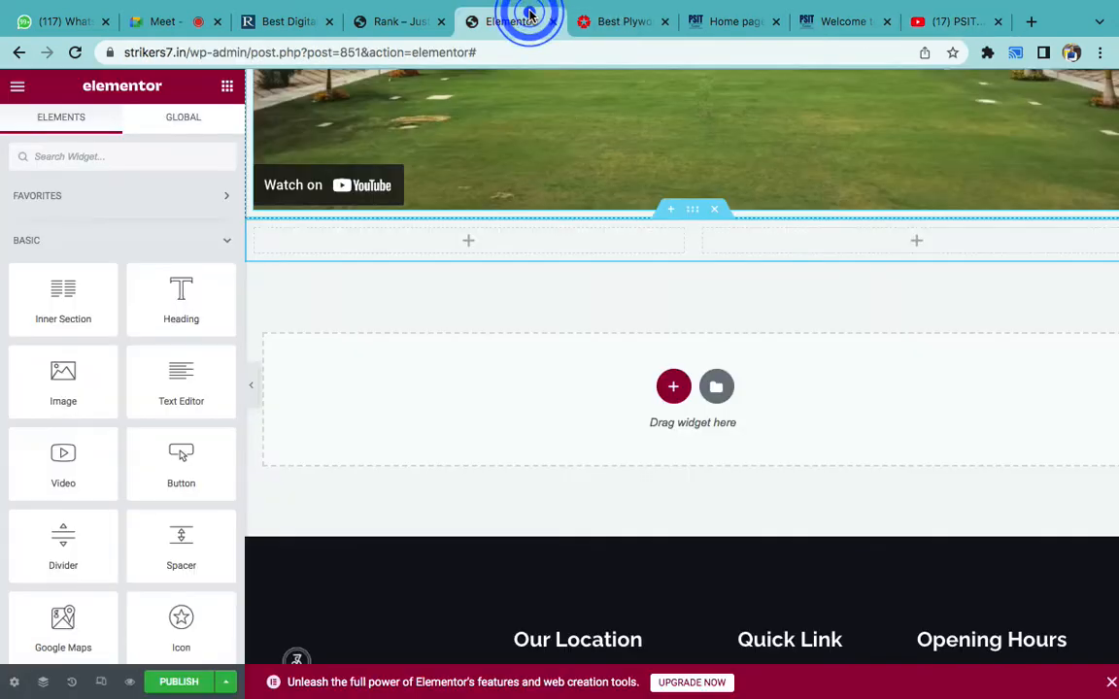
left_click_drag(56, 462, 374, 242)
triple_click(131, 278)
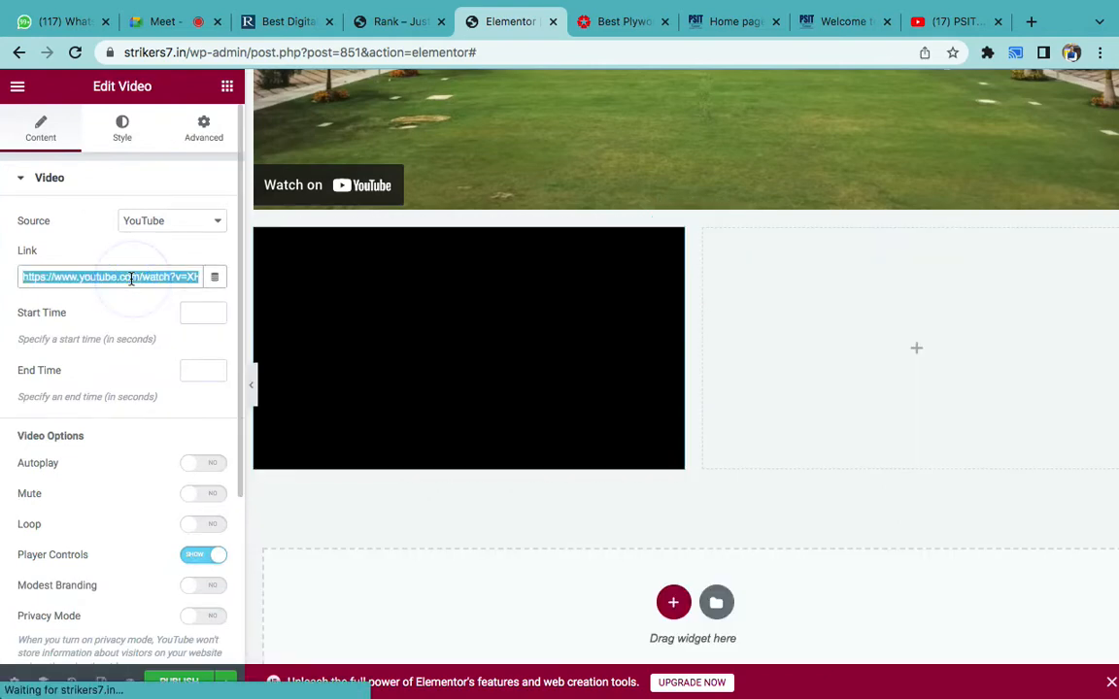
type("https://www.youtube.com/watch?v=XmIqshqJhIM")
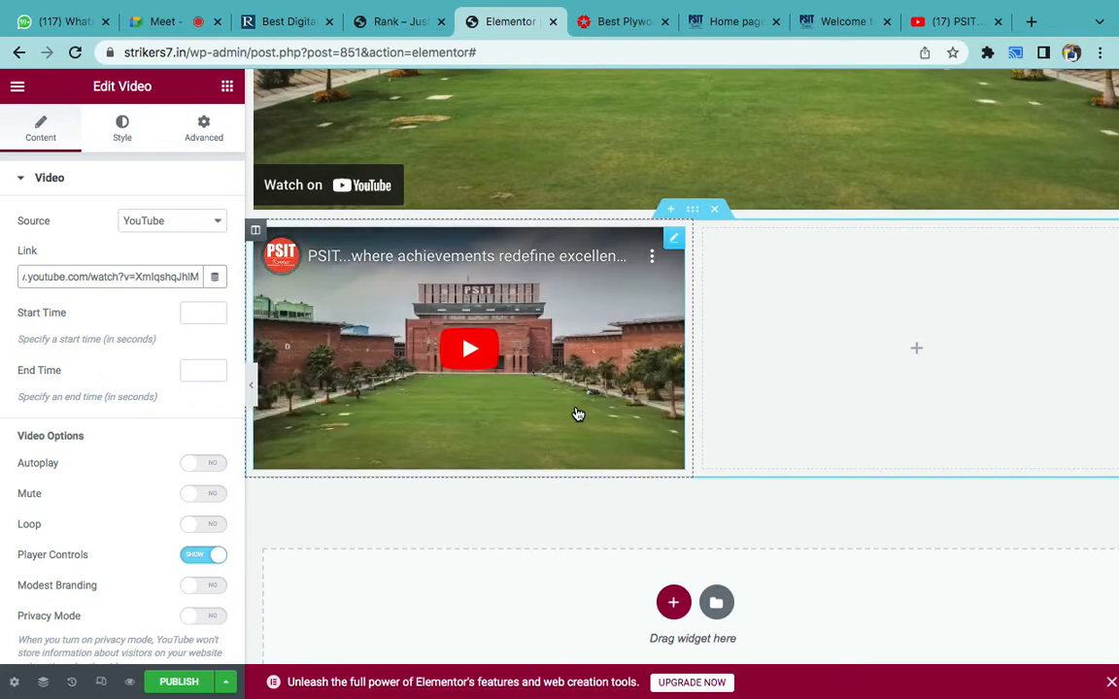
left_click(718, 207)
left_click(712, 214)
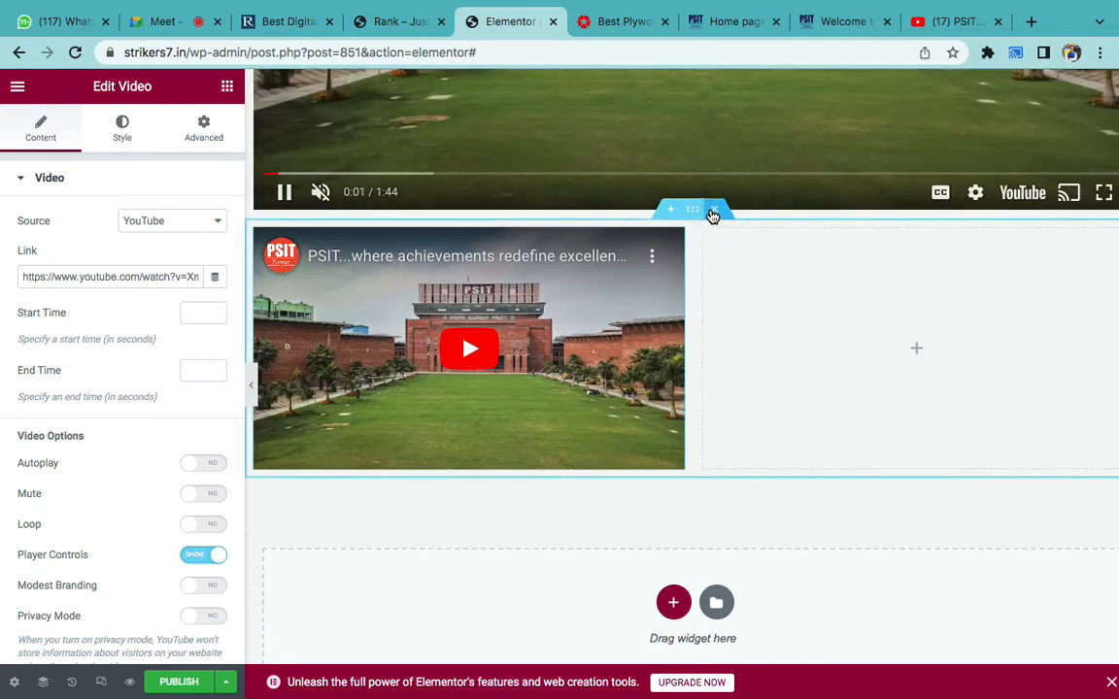
left_click(712, 214)
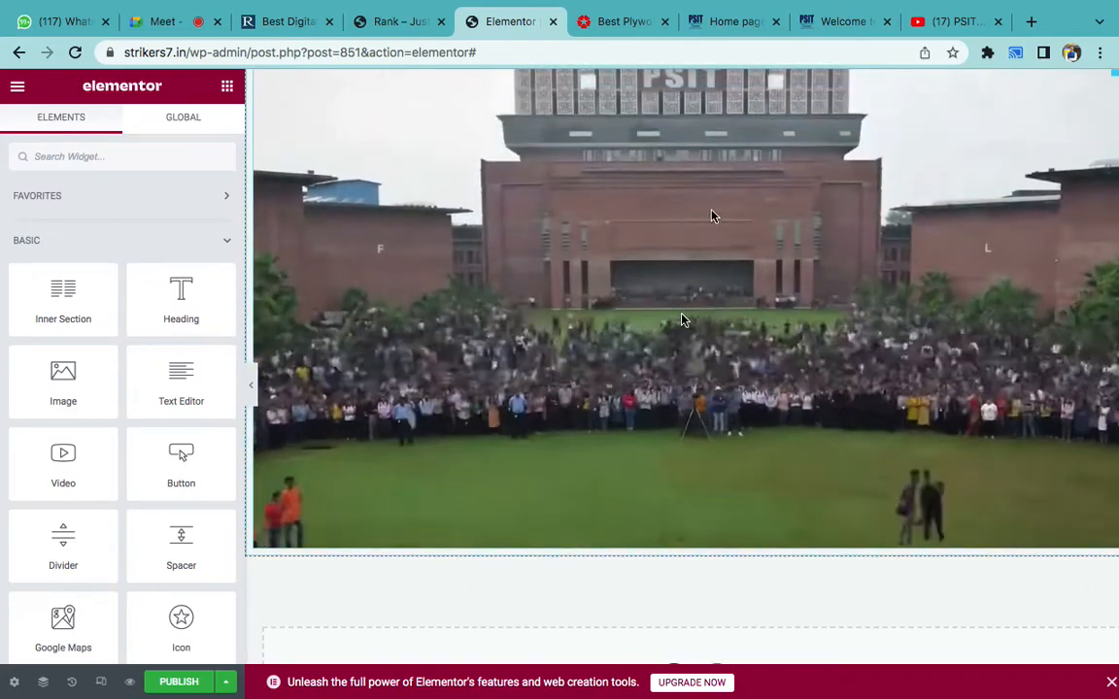
- Preview the embedded PSIT video and check the match poster image
left_click(682, 312)
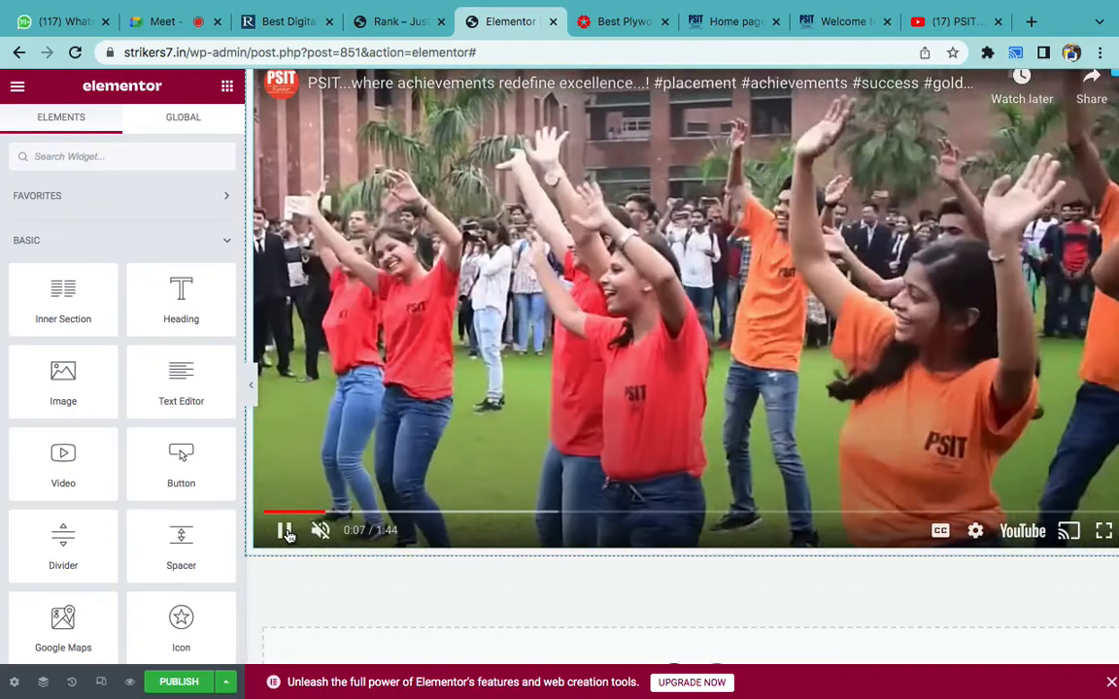
left_click(284, 530)
scroll(658, 339, "up", 5)
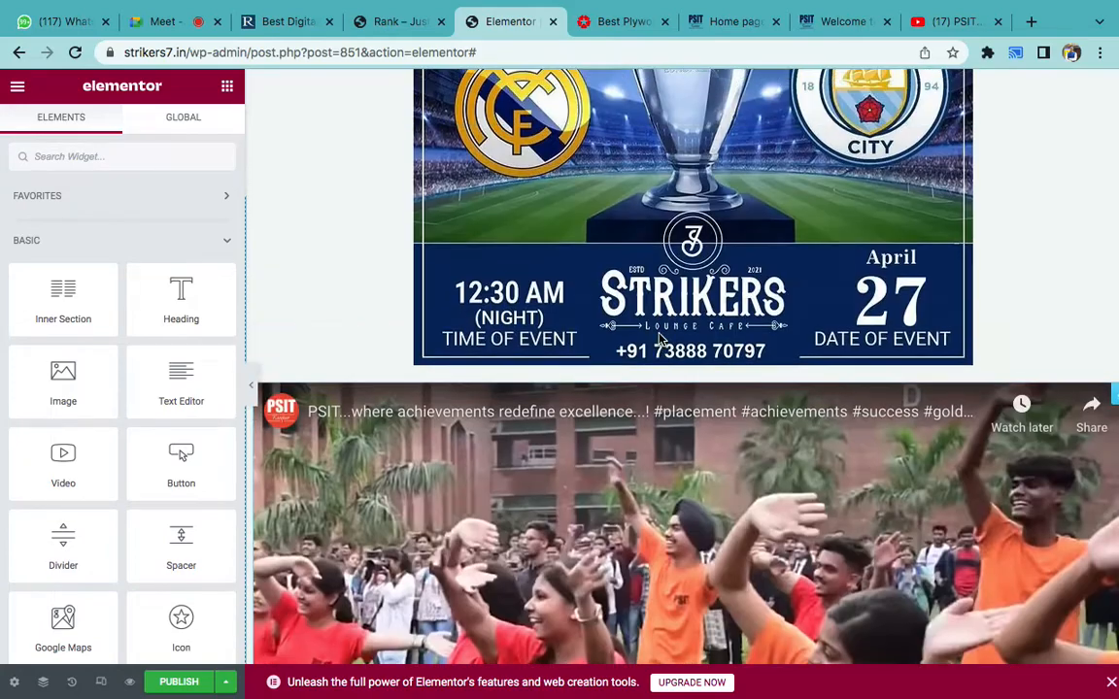
right_click(660, 338)
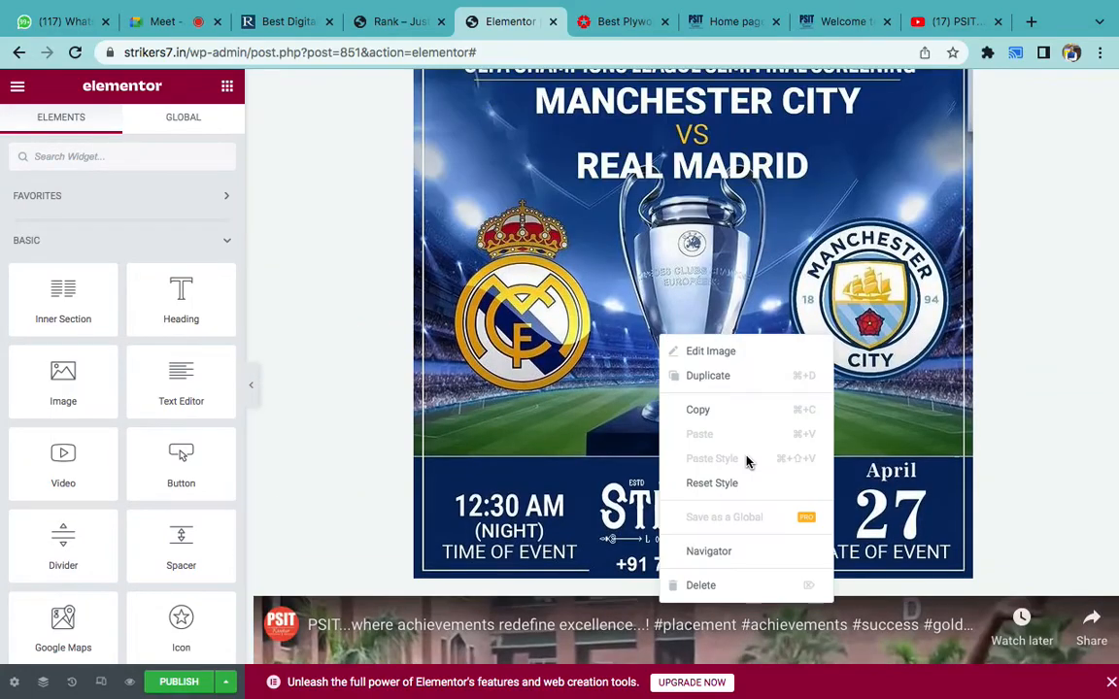
left_click(1023, 466)
scroll(1023, 464, "down", 10)
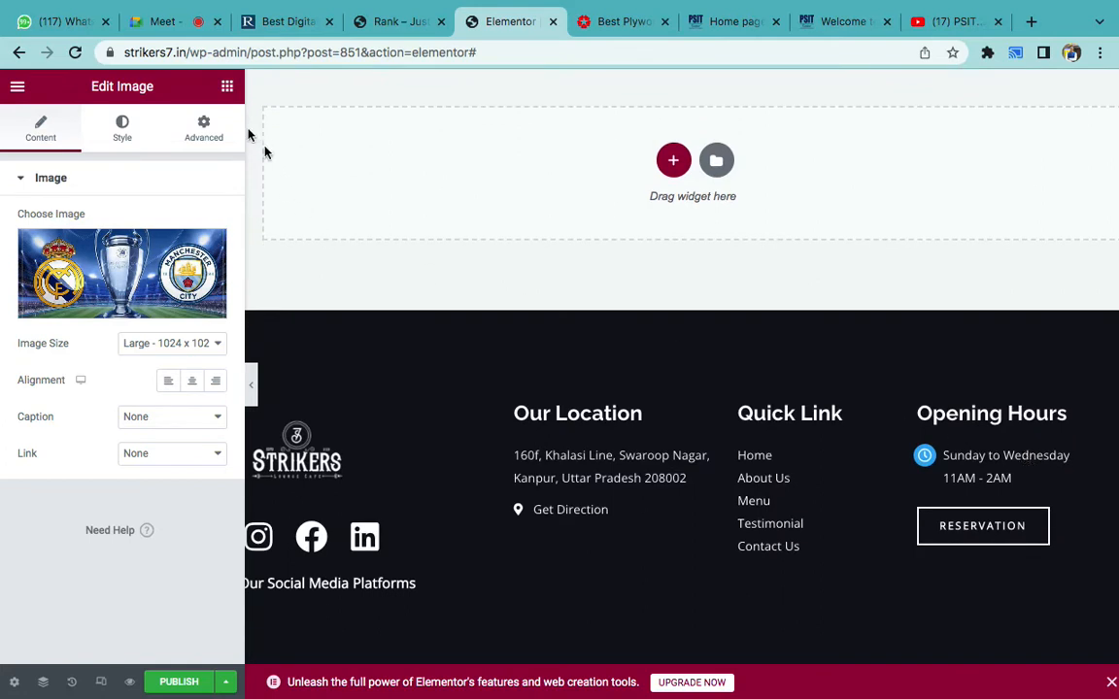
- Add a Button widget below the video, removing the duplicate button section
left_click(235, 94)
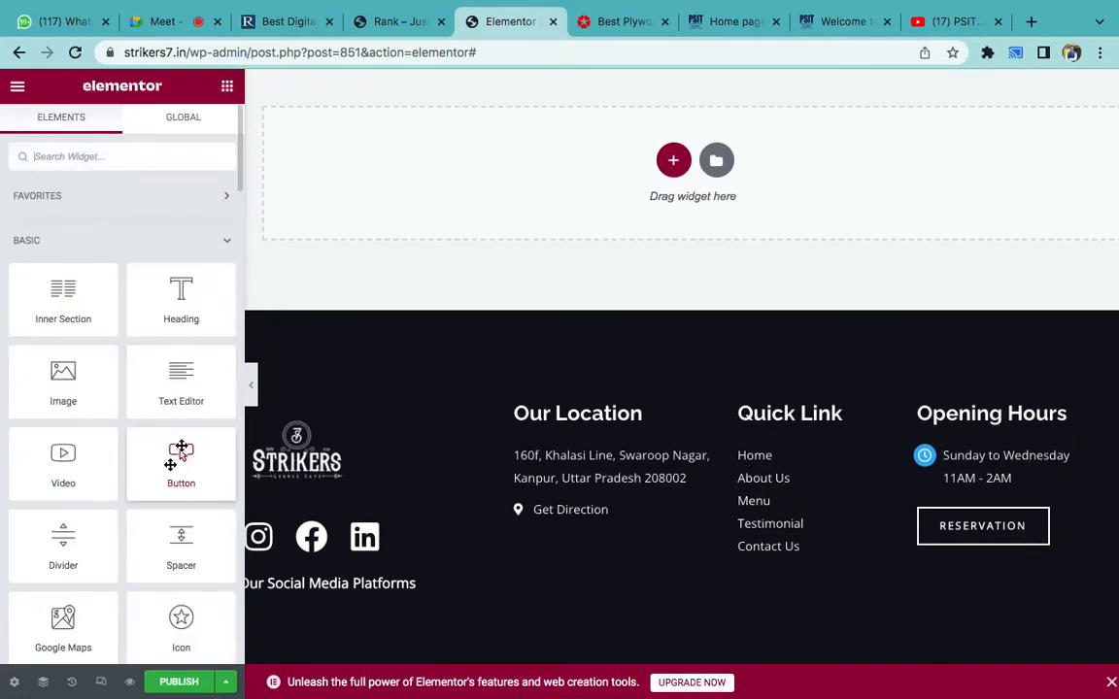
left_click_drag(173, 462, 599, 158)
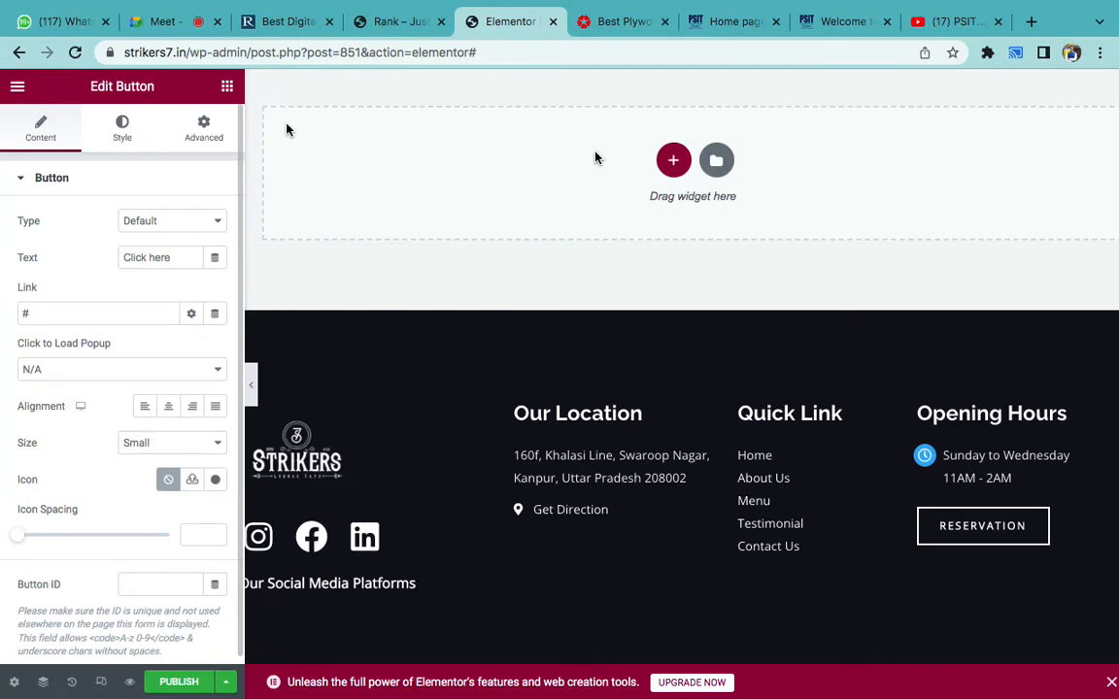
left_click(223, 87)
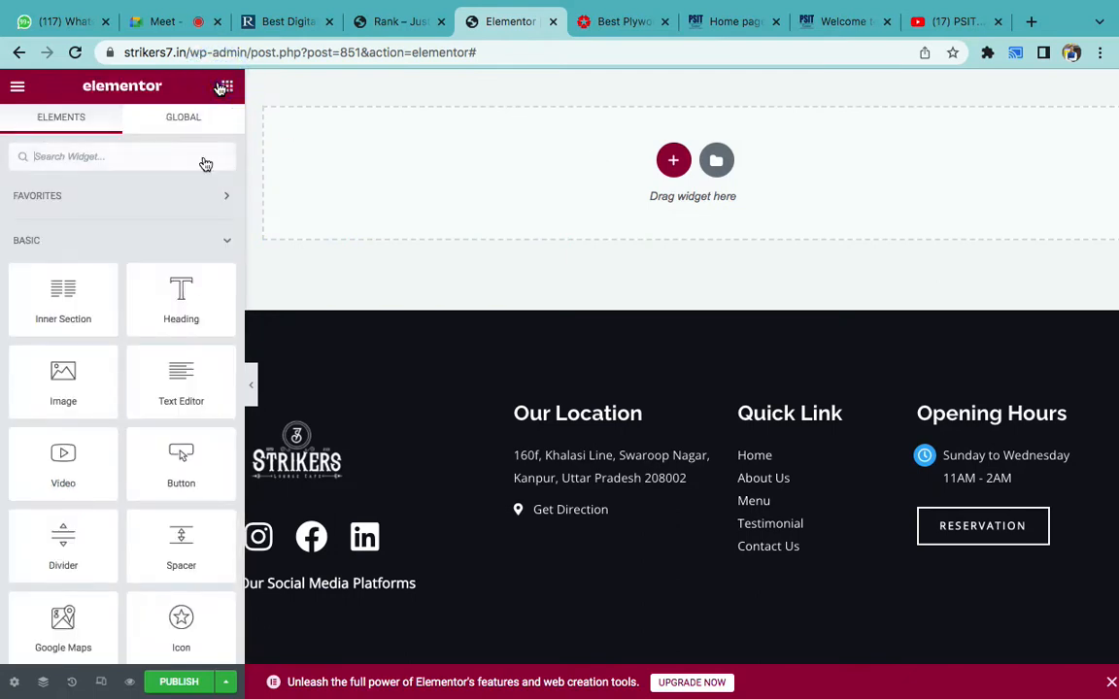
left_click_drag(180, 459, 663, 181)
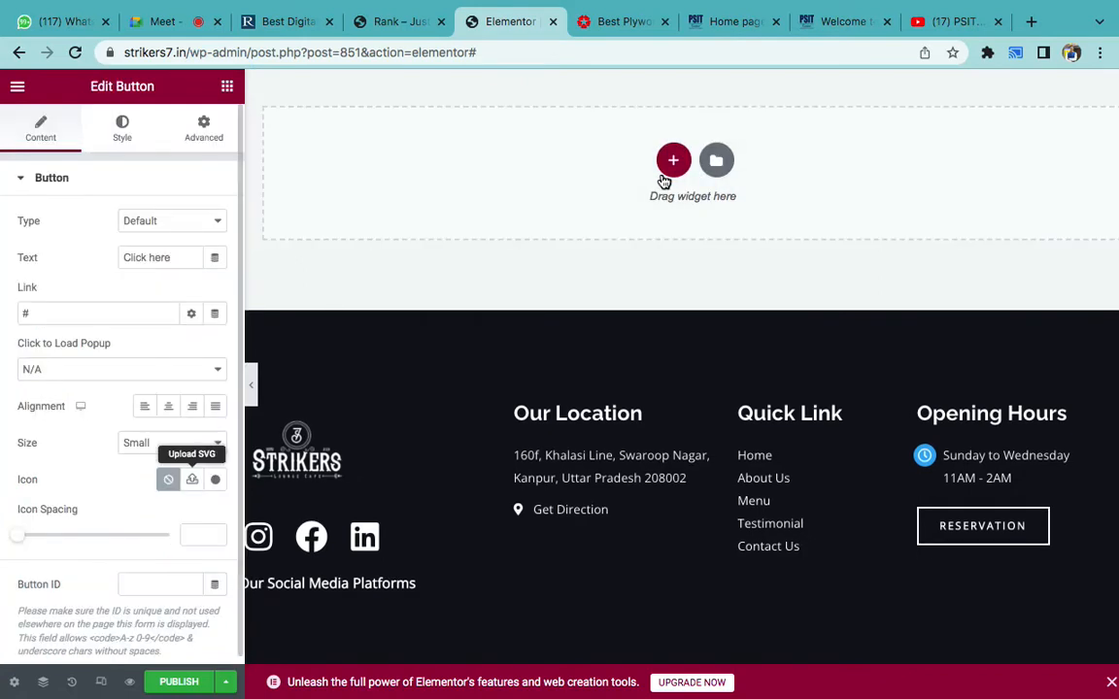
left_click(175, 412)
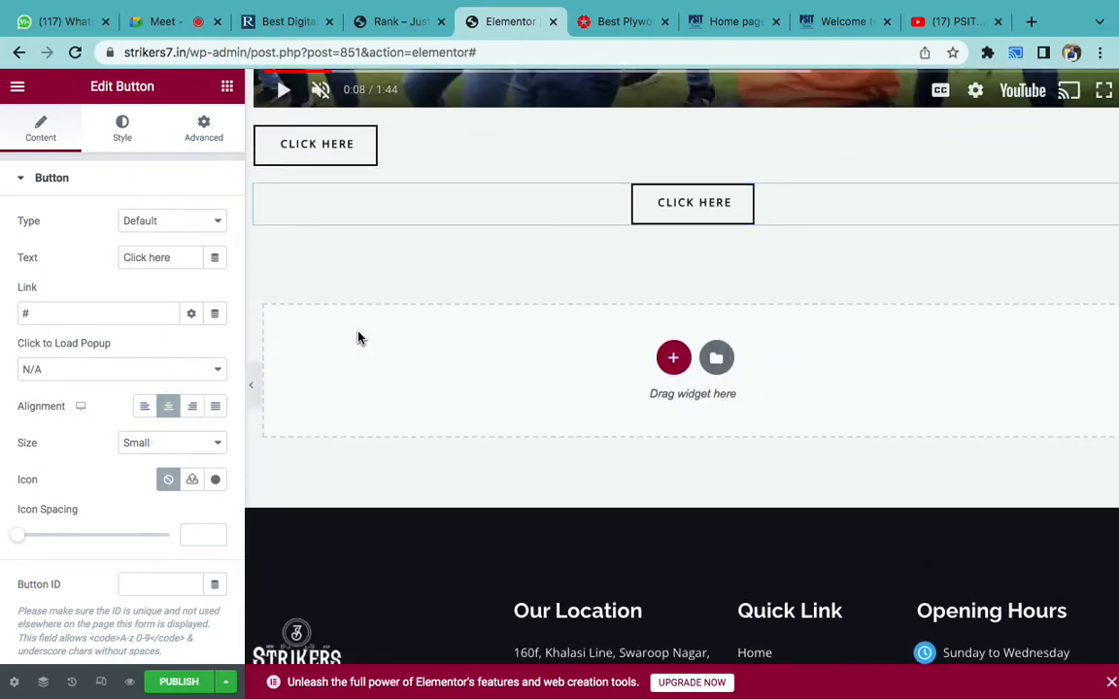
left_click(715, 205)
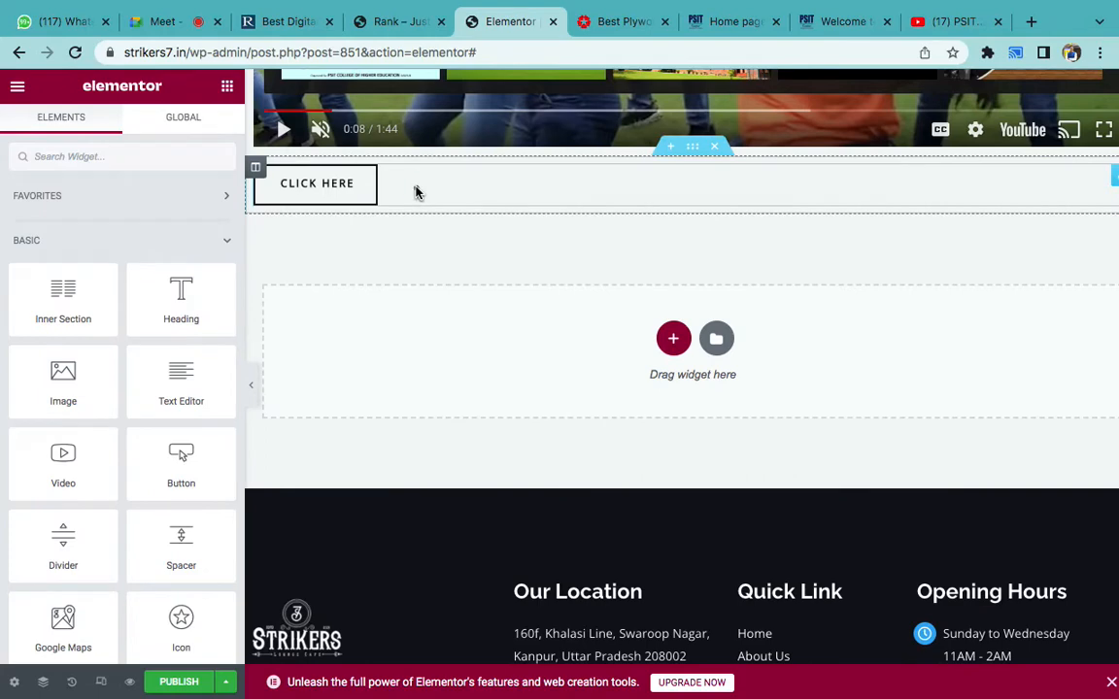
- Centre the button and change its label from CLICK HERE to 'CONTACT US'
left_click(415, 192)
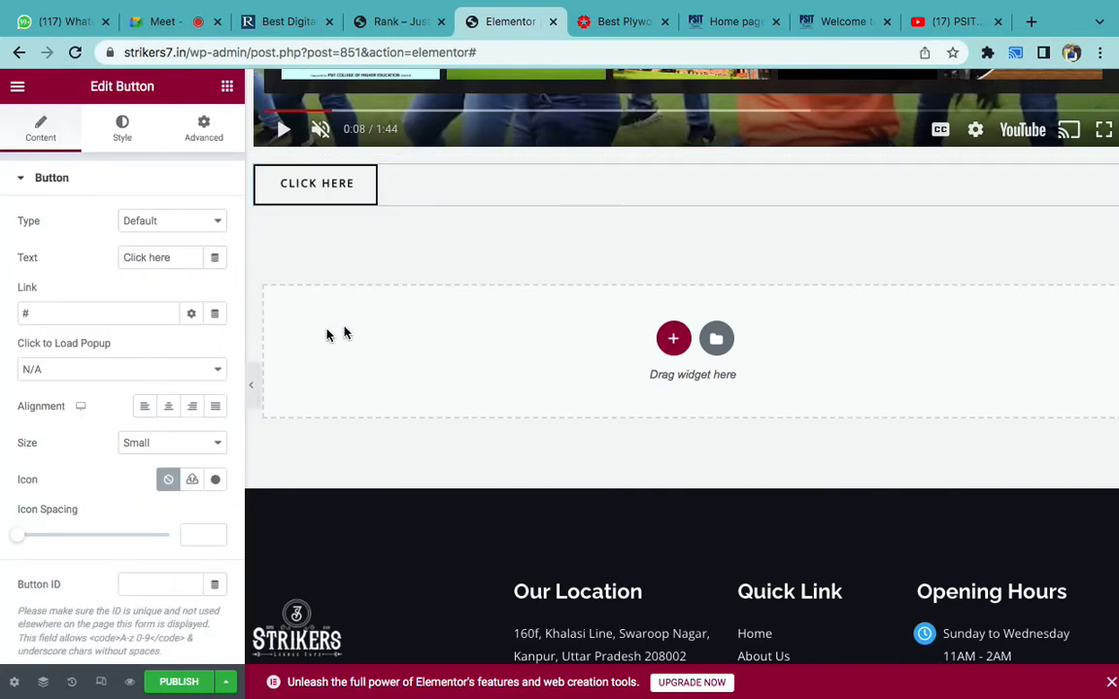
left_click(168, 406)
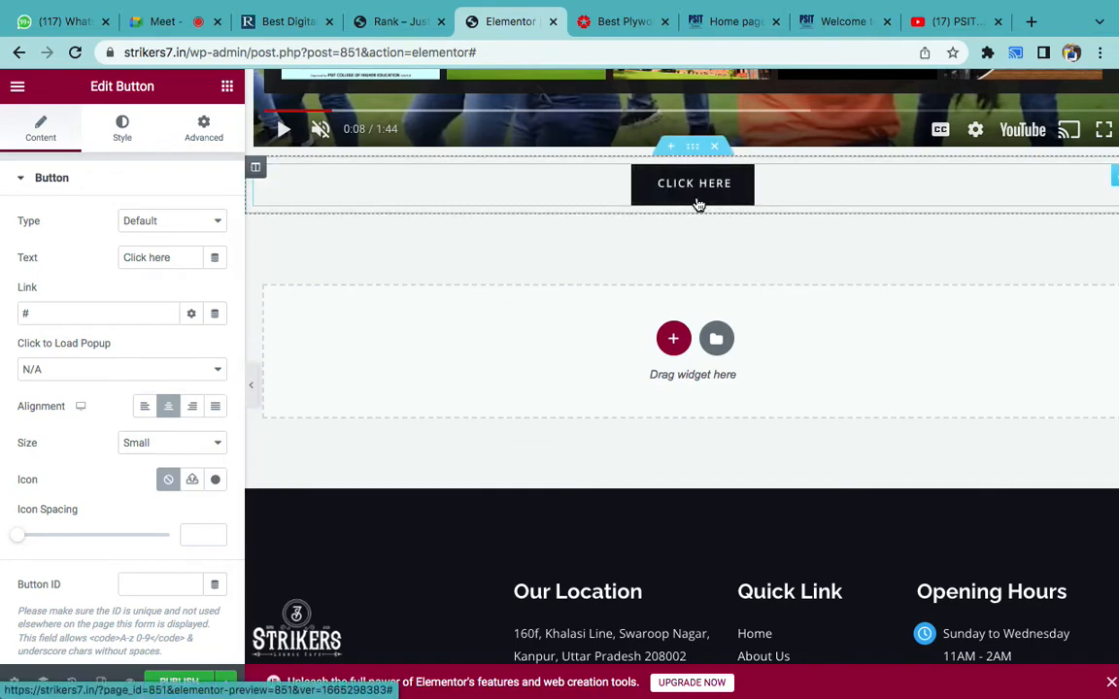
triple_click(152, 252)
type("CONTACT US")
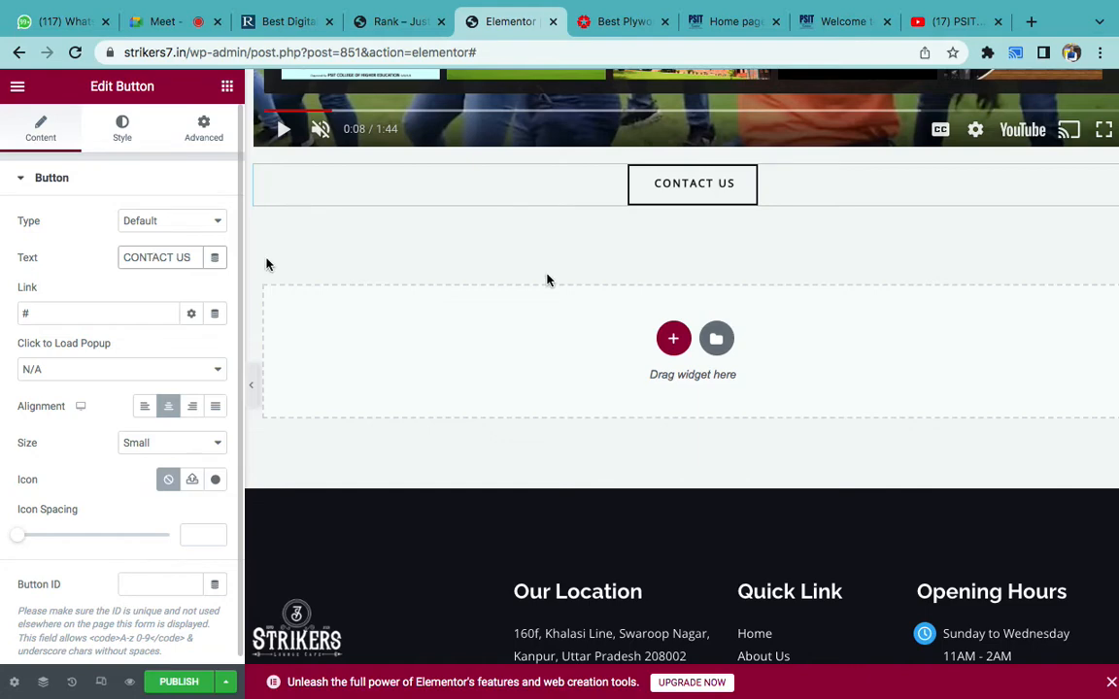
- Open the site's Contact page in a new tab and copy its address
scroll(770, 353, "up", 20)
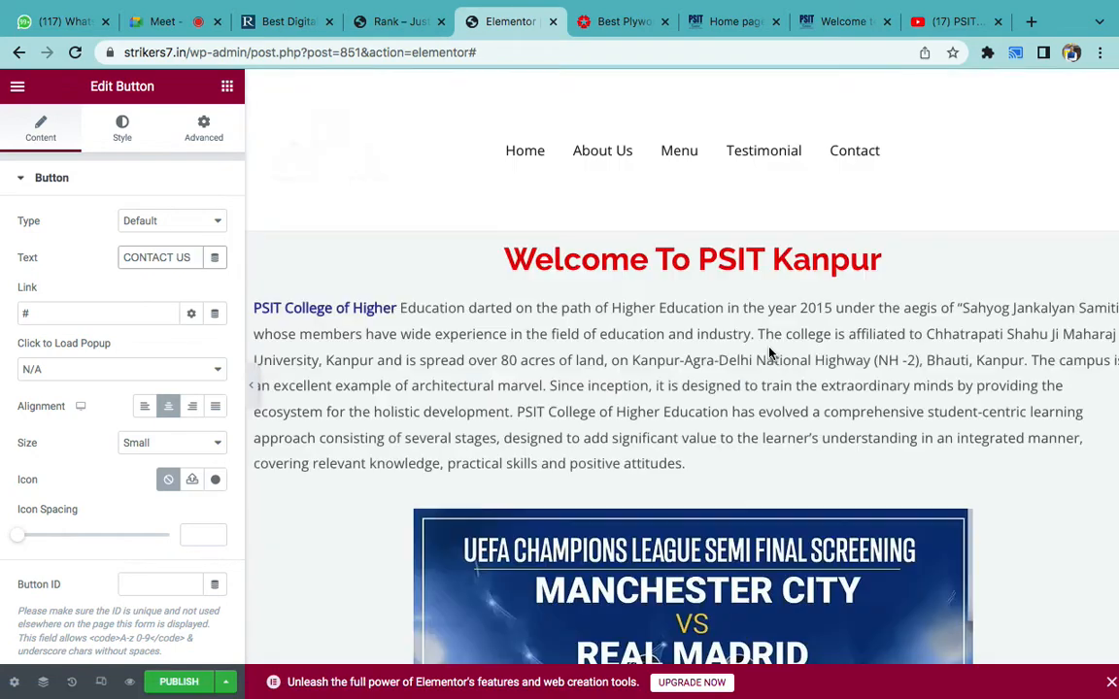
right_click(869, 167)
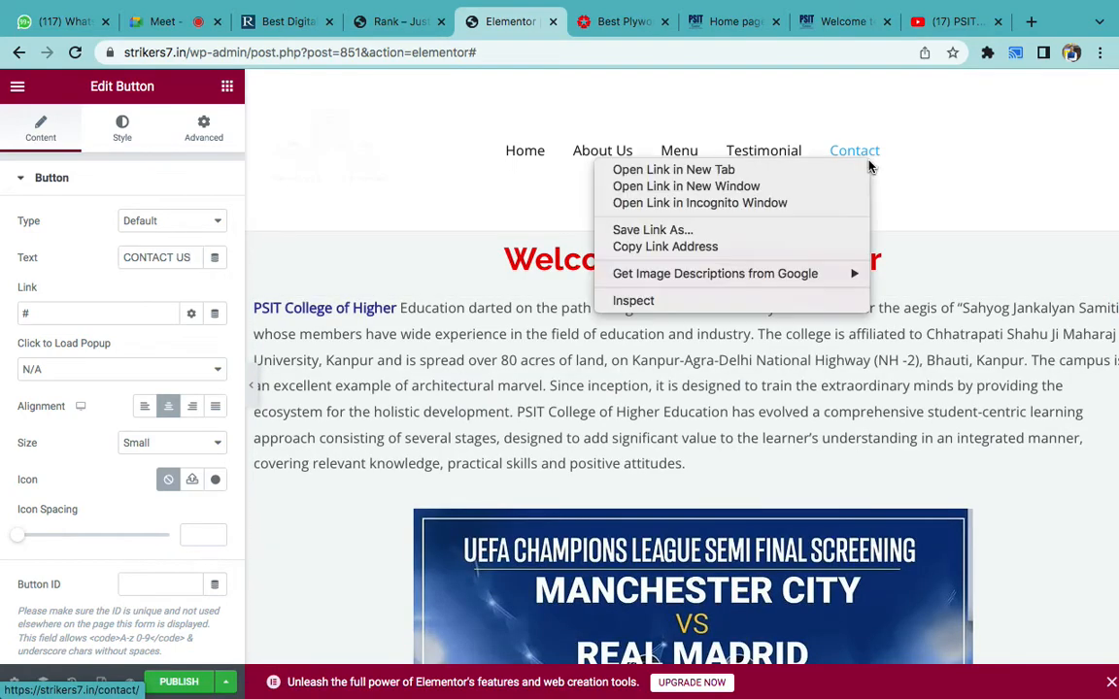
left_click(814, 168)
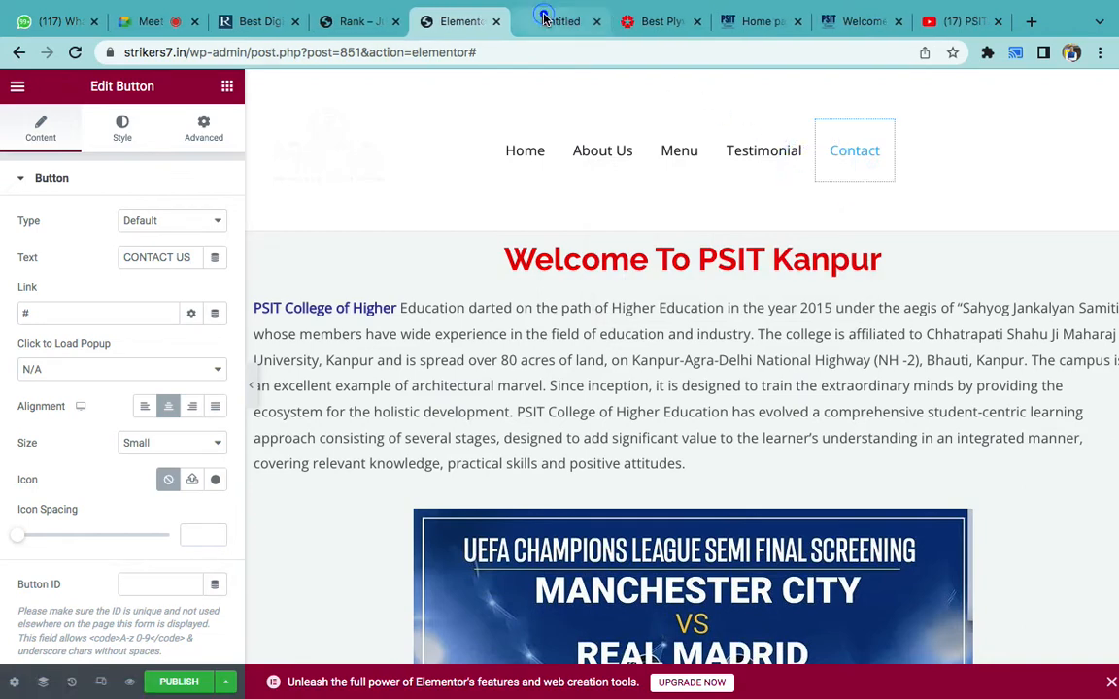
left_click(544, 20)
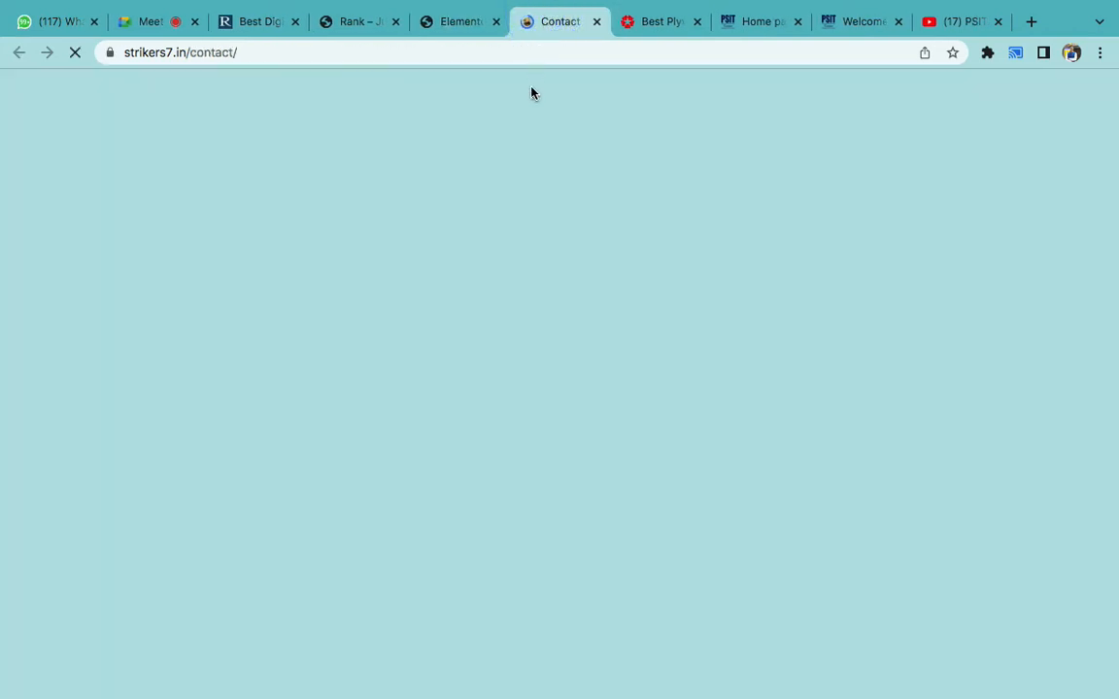
left_click(449, 52)
key("ctrl+c")
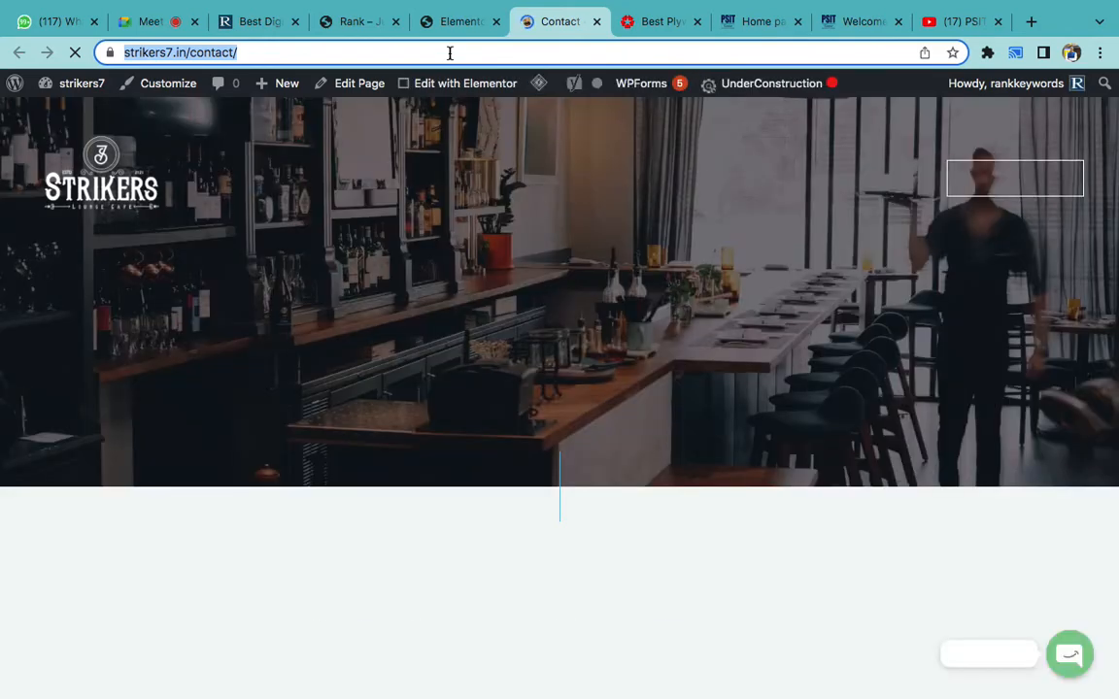
left_click(452, 28)
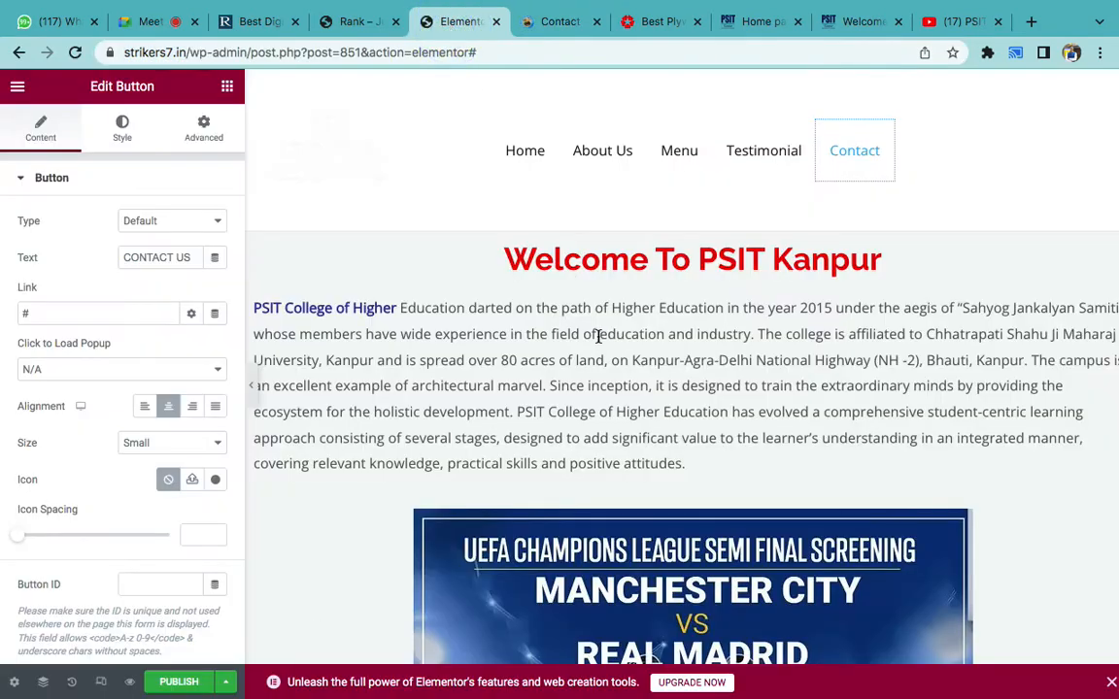
scroll(597, 335, "down", 7)
scroll(597, 340, "down", 6)
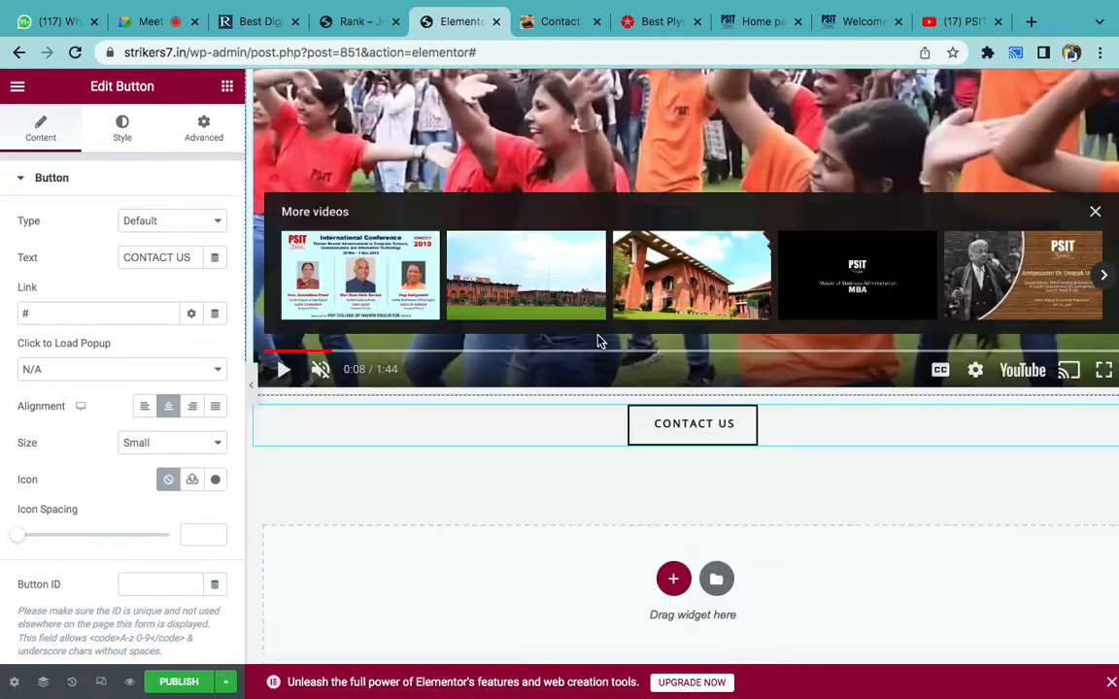
left_click(775, 189)
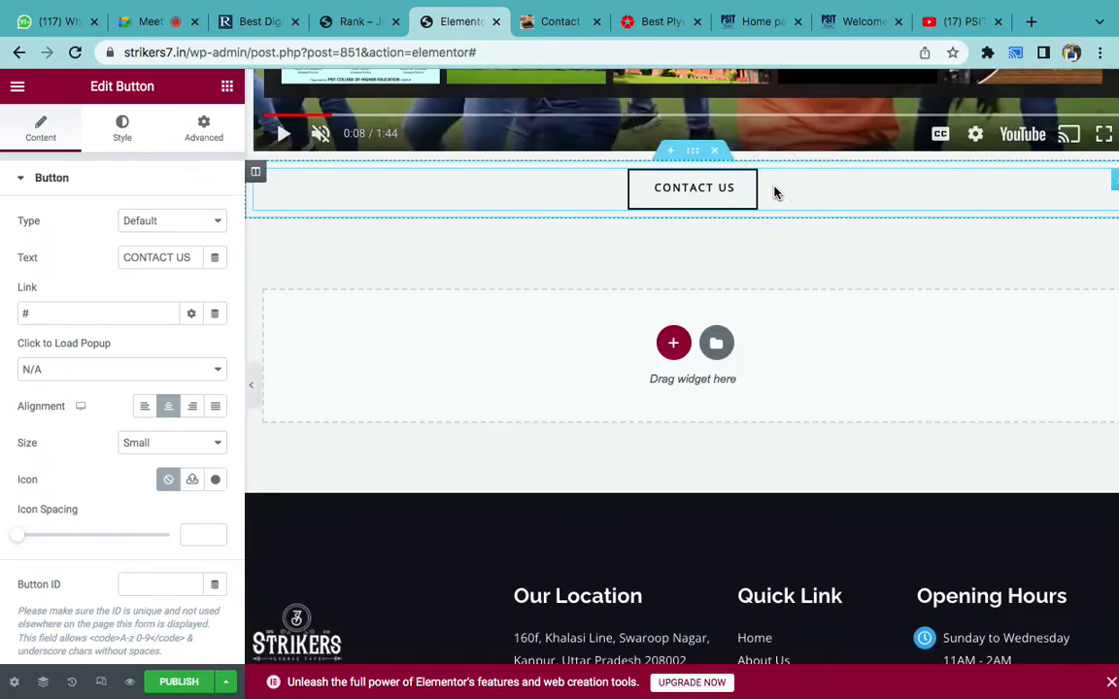
left_click(60, 309)
key("ctrl+v")
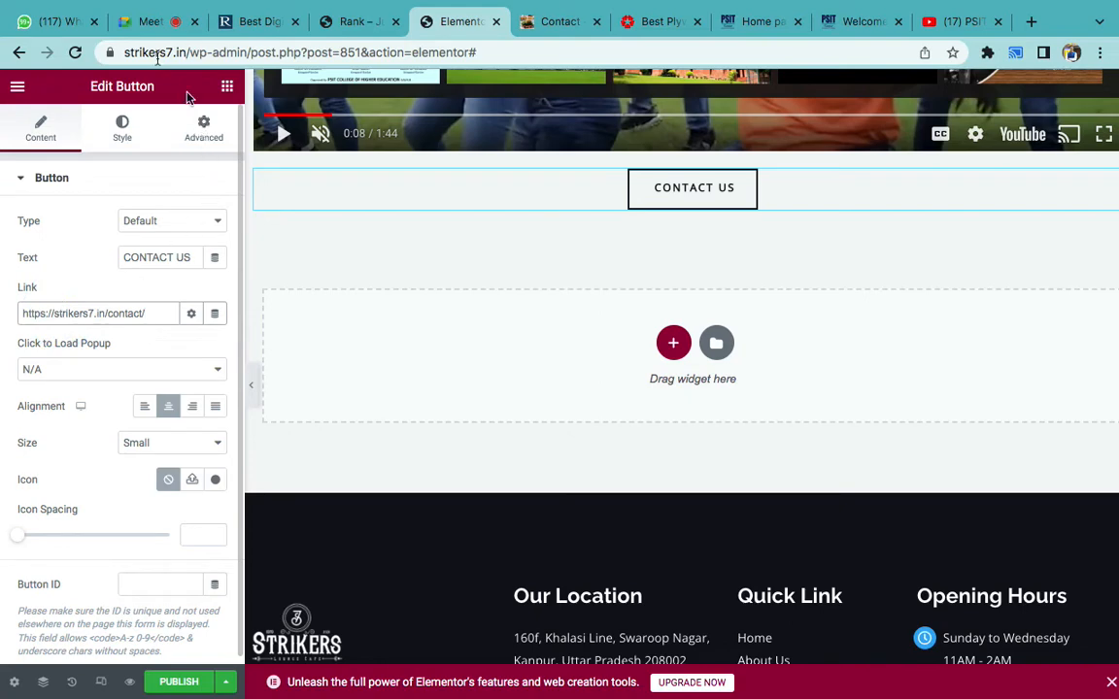
left_click(145, 21)
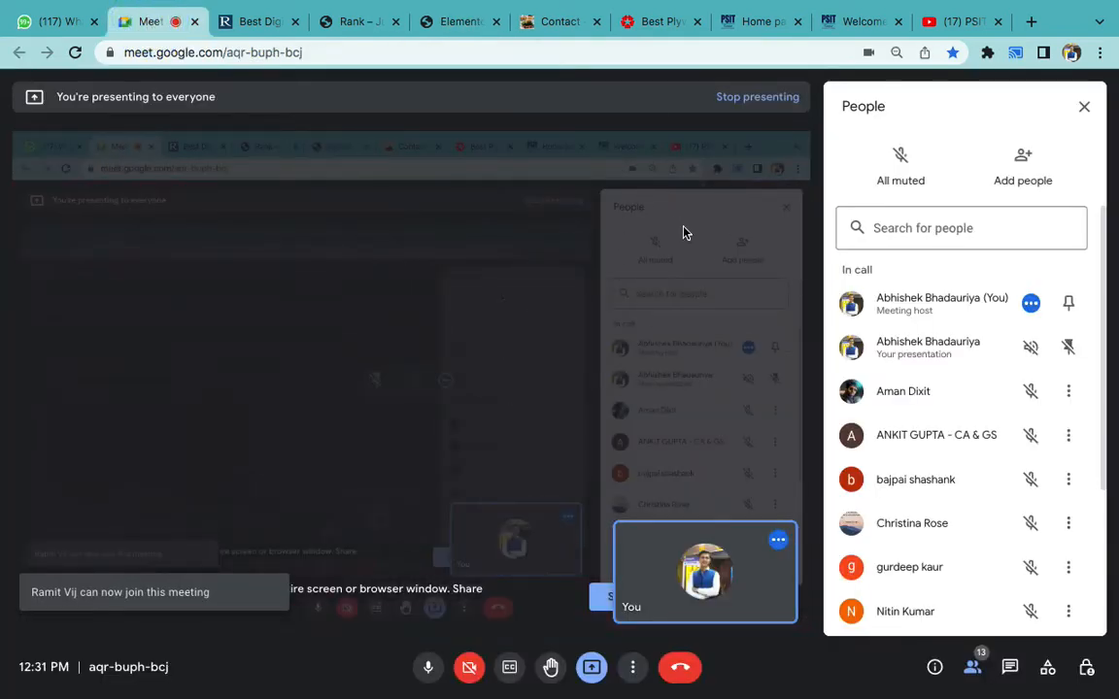
- Glance at the centuryply.com tab, admit the waiting participant in Google Meet, and return to Elementor
left_click(644, 20)
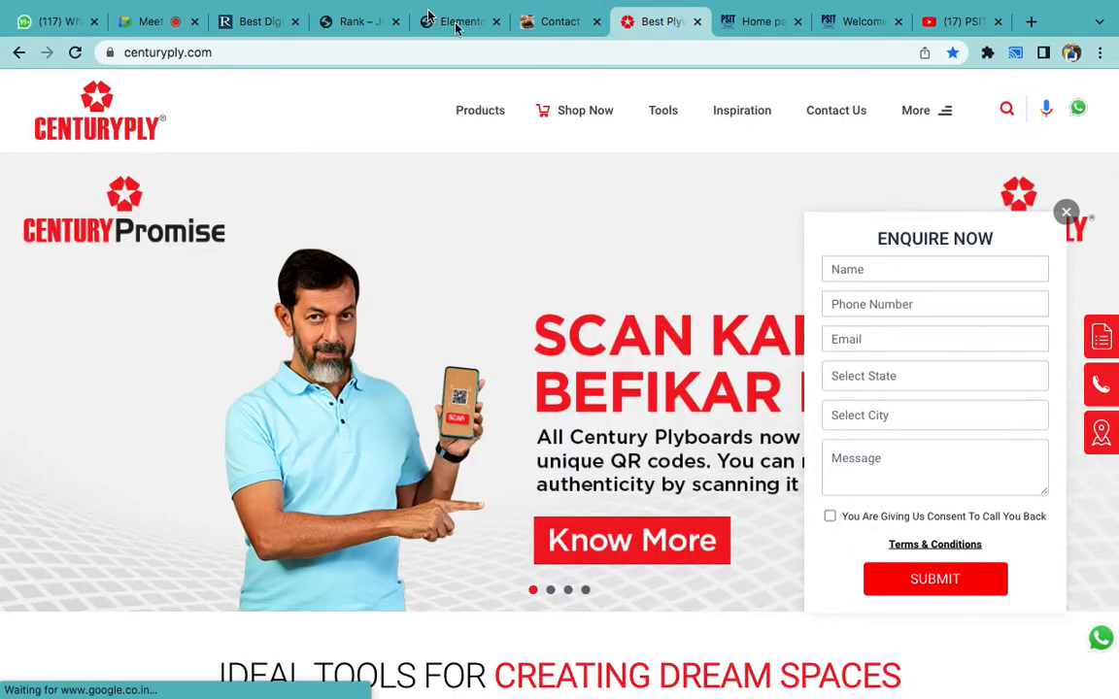
scroll(473, 352, "down", 3)
scroll(473, 352, "down", 10)
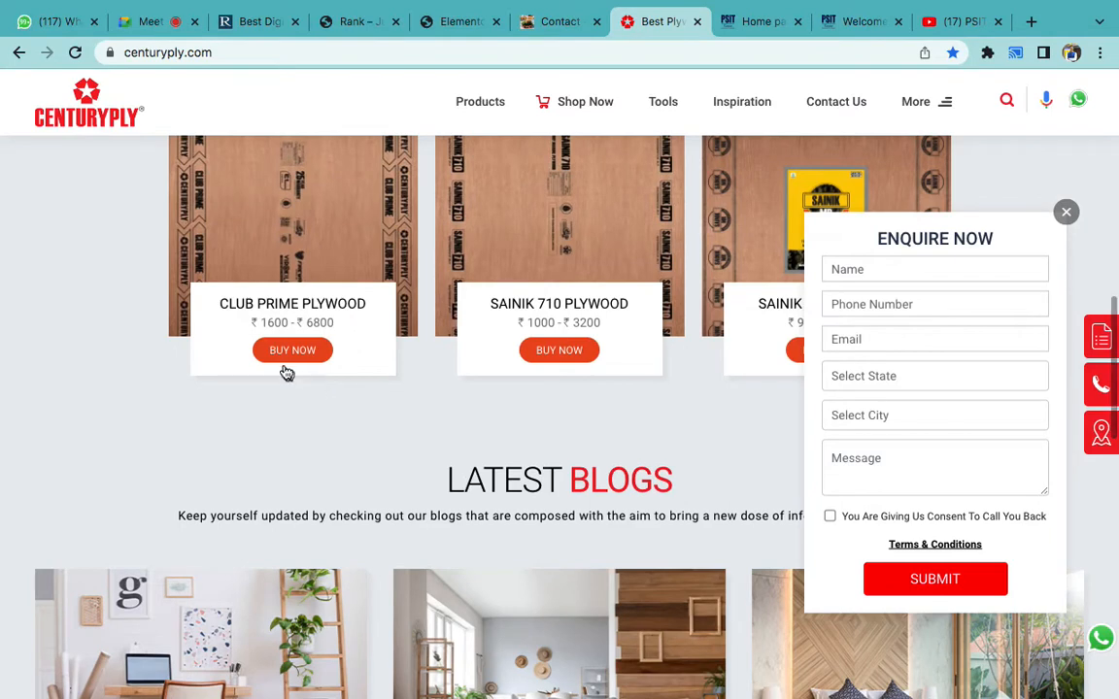
left_click(146, 24)
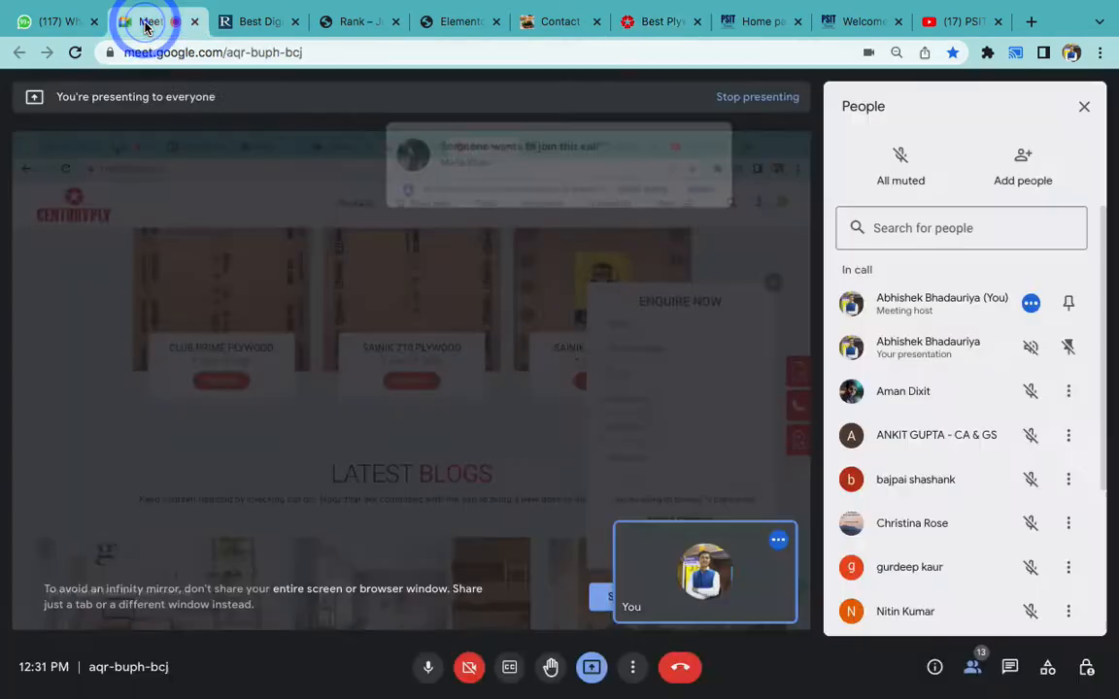
left_click(725, 161)
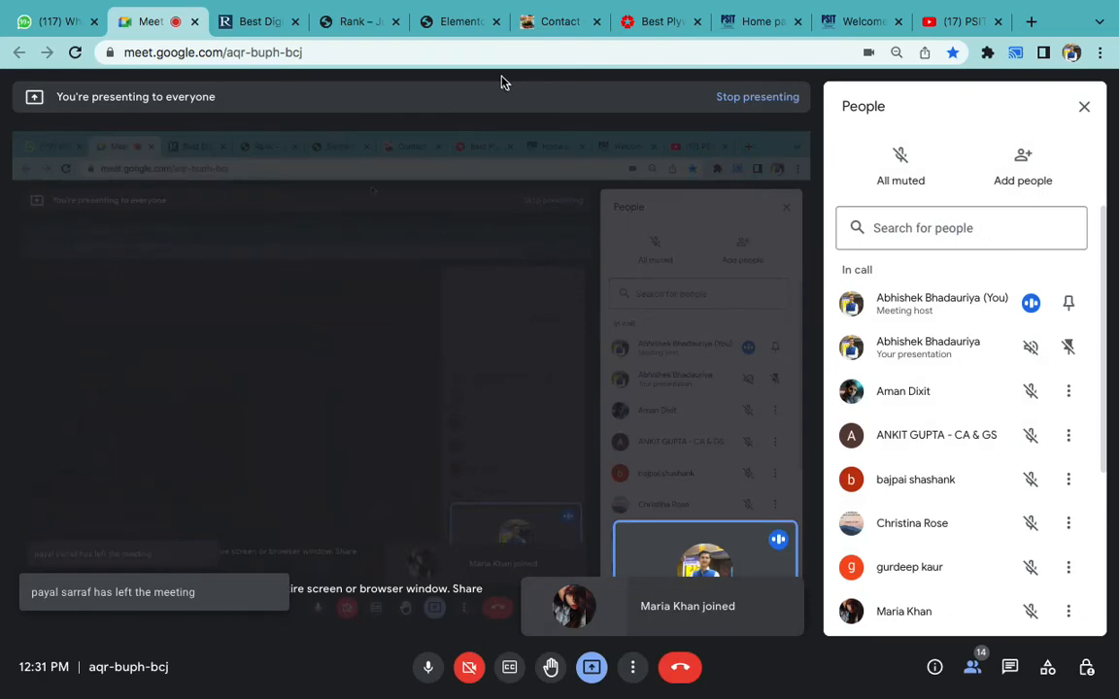
left_click(556, 24)
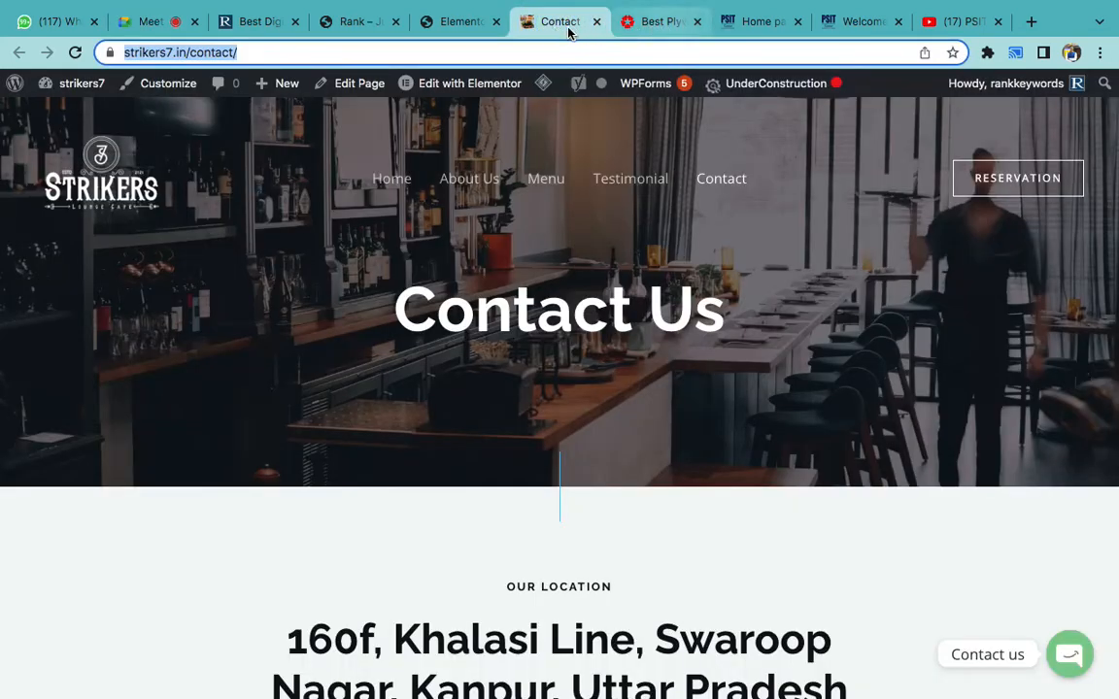
left_click(451, 22)
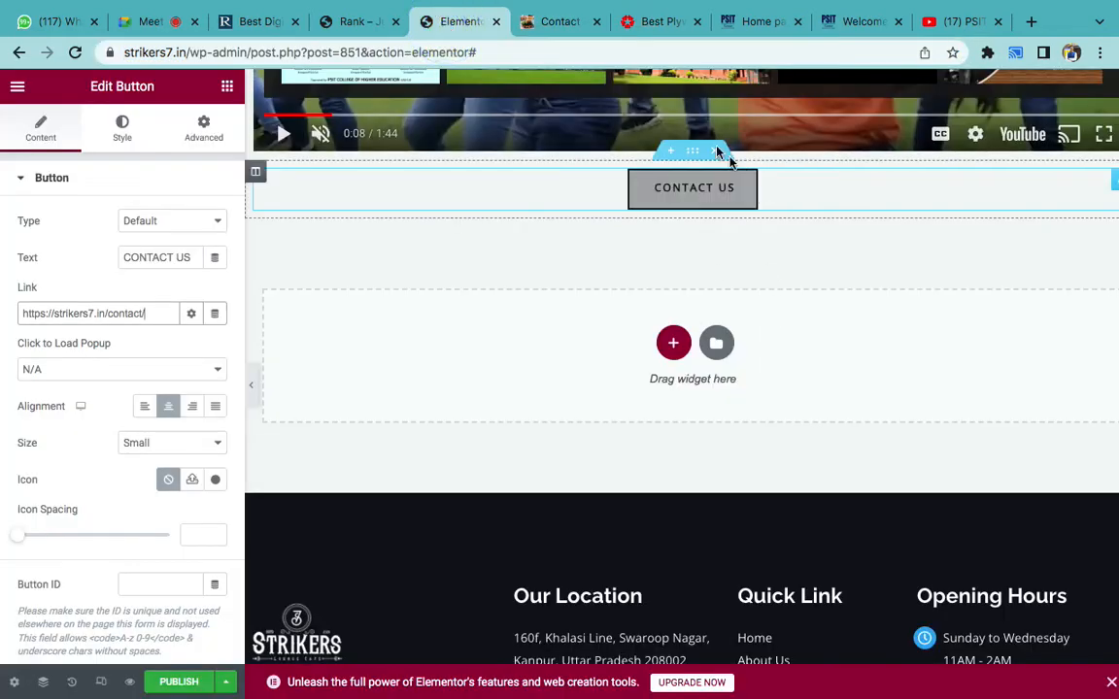
- Replace the old button section with a new button widget centred on the page
left_click(716, 151)
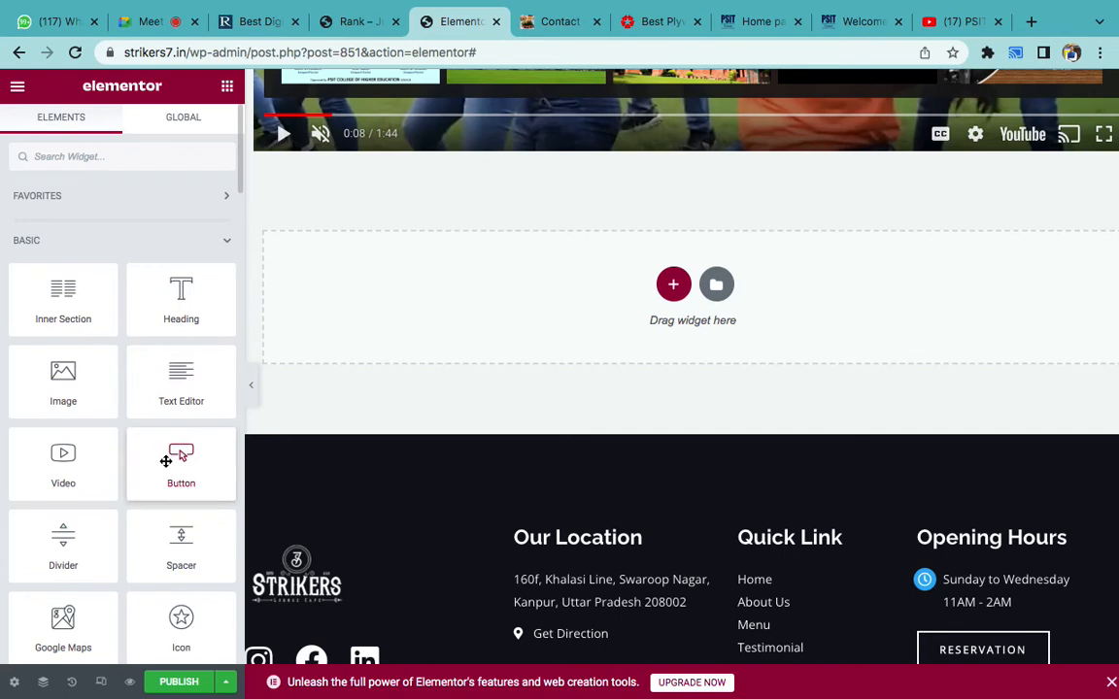
left_click_drag(215, 436, 593, 155)
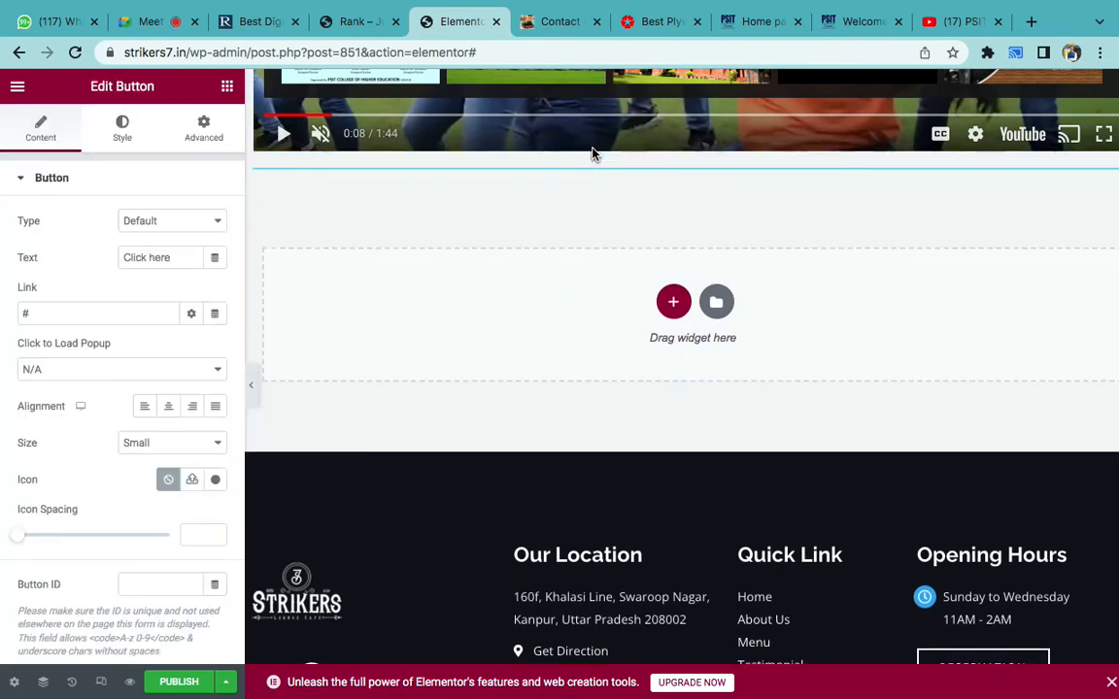
left_click(167, 406)
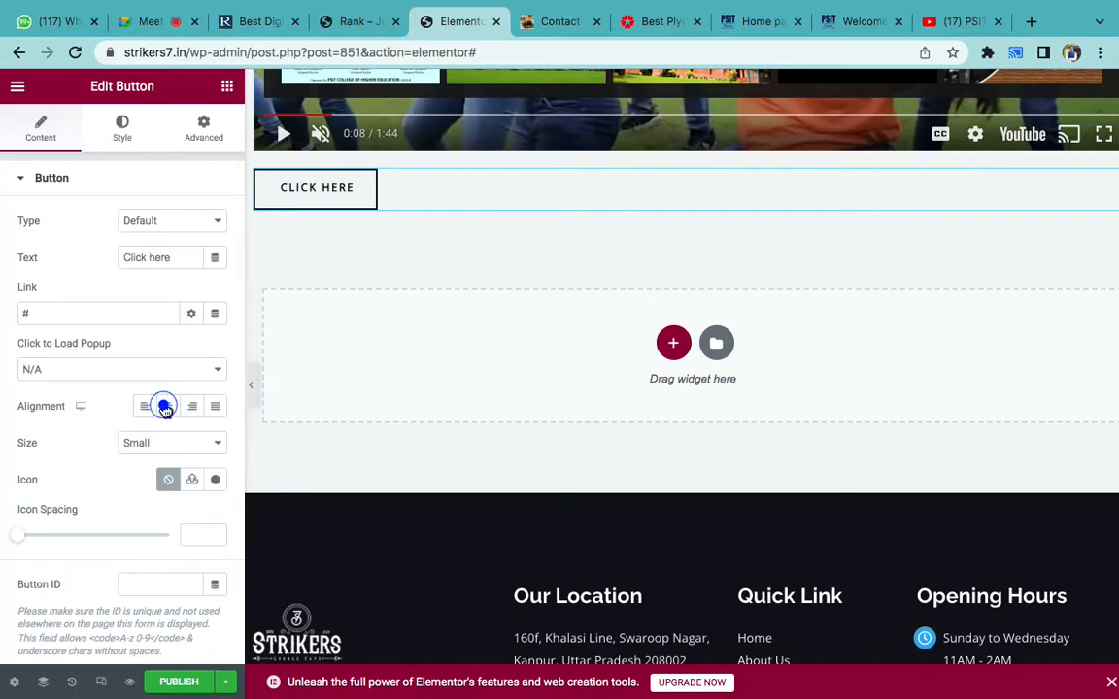
triple_click(146, 255)
type("CONTACT US")
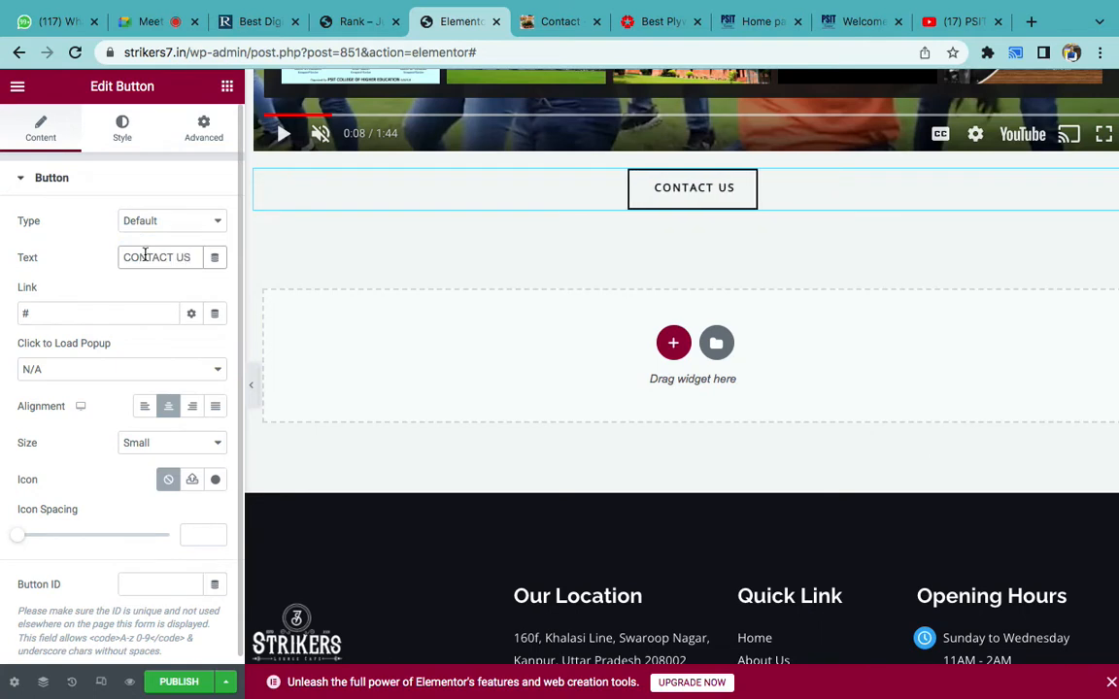
left_click(40, 312)
key("super+a")
key("super+v")
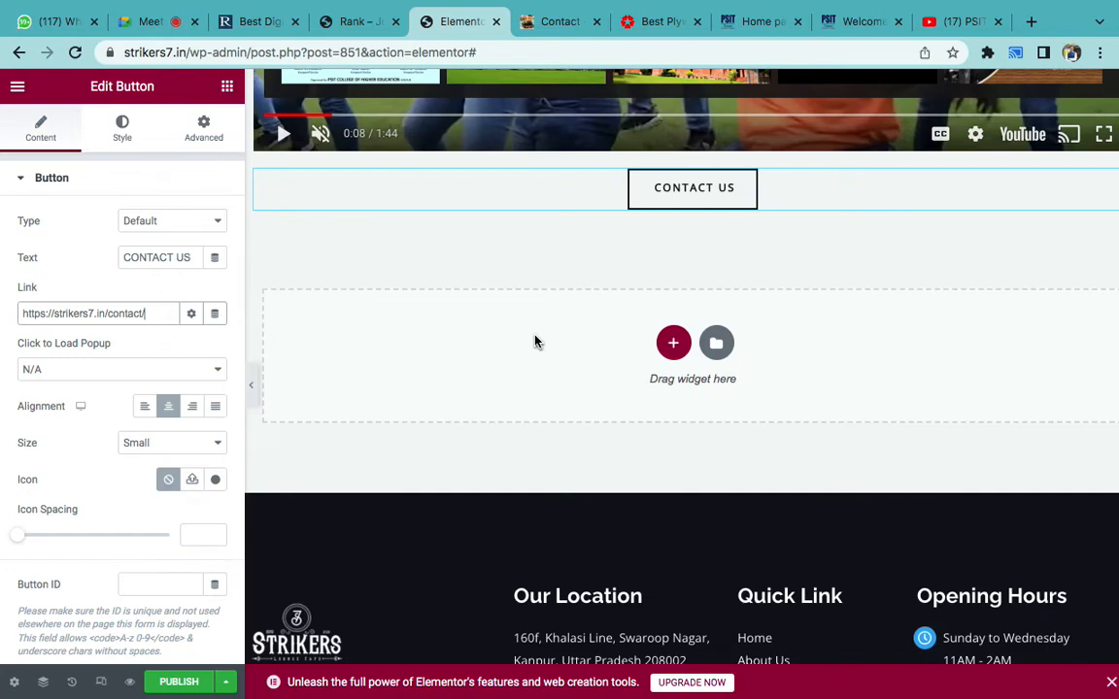
- Give the button a red #C30101 background and white #FFFFFF text, keeping Border Type None
left_click(126, 143)
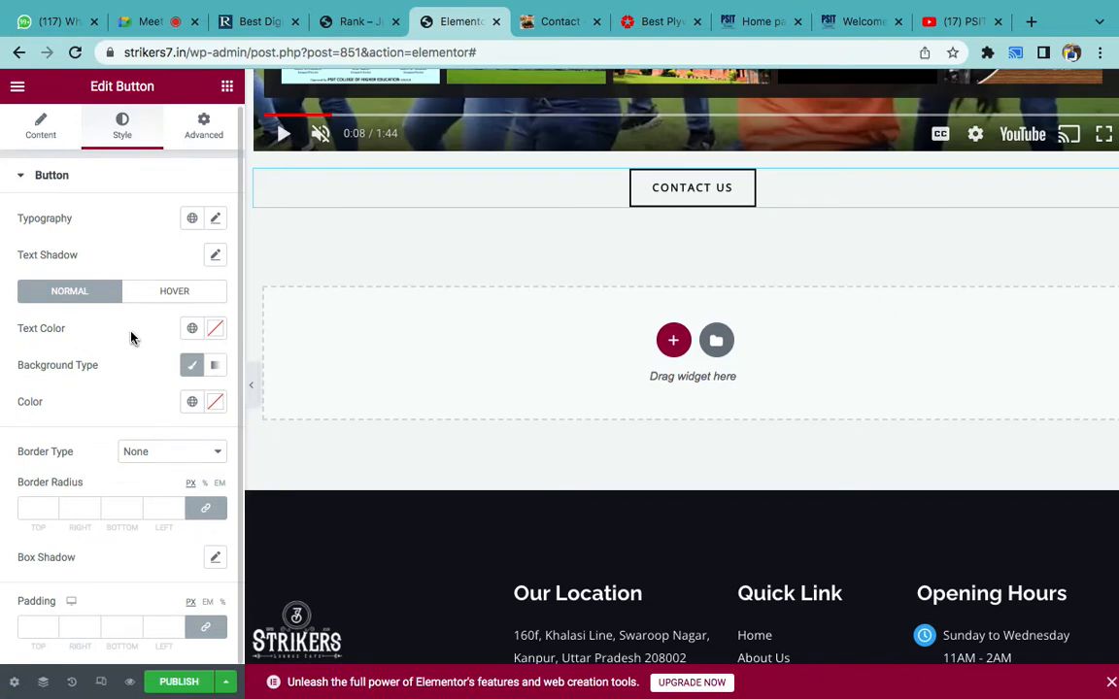
left_click(215, 401)
left_click_drag(315, 497, 324, 501)
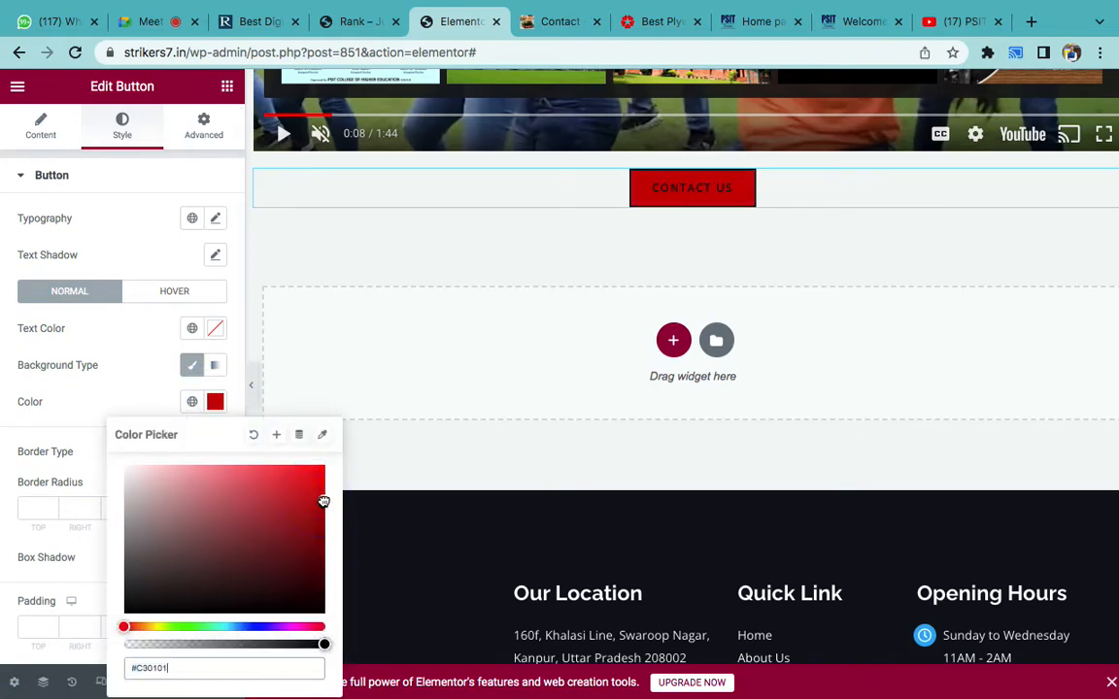
left_click(123, 385)
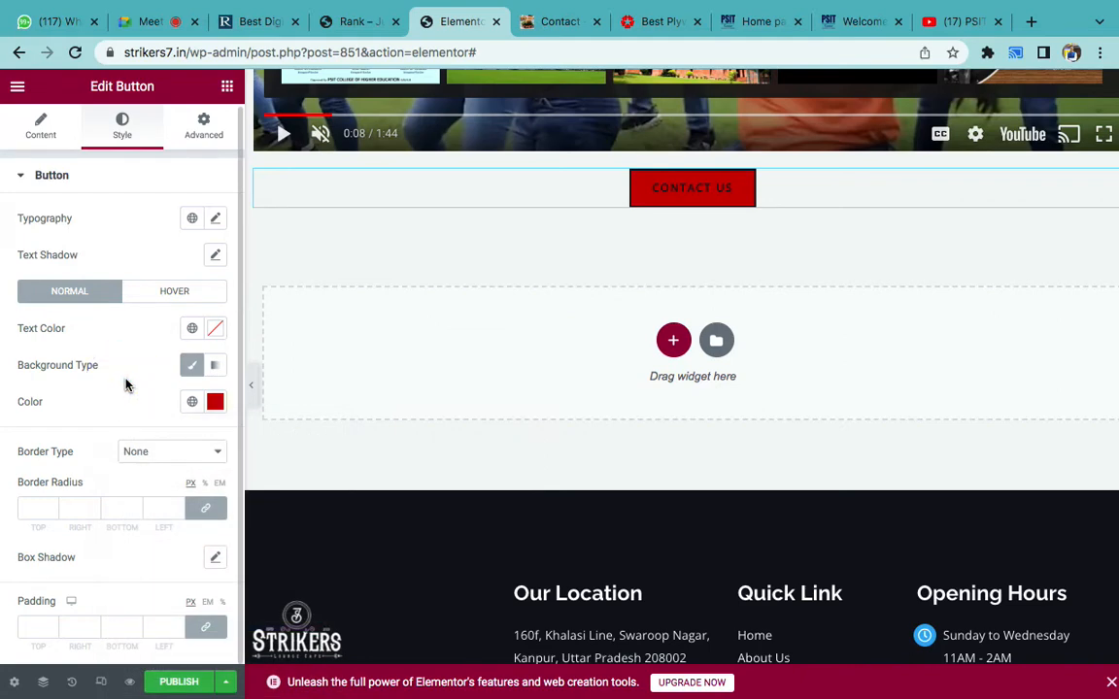
left_click(215, 333)
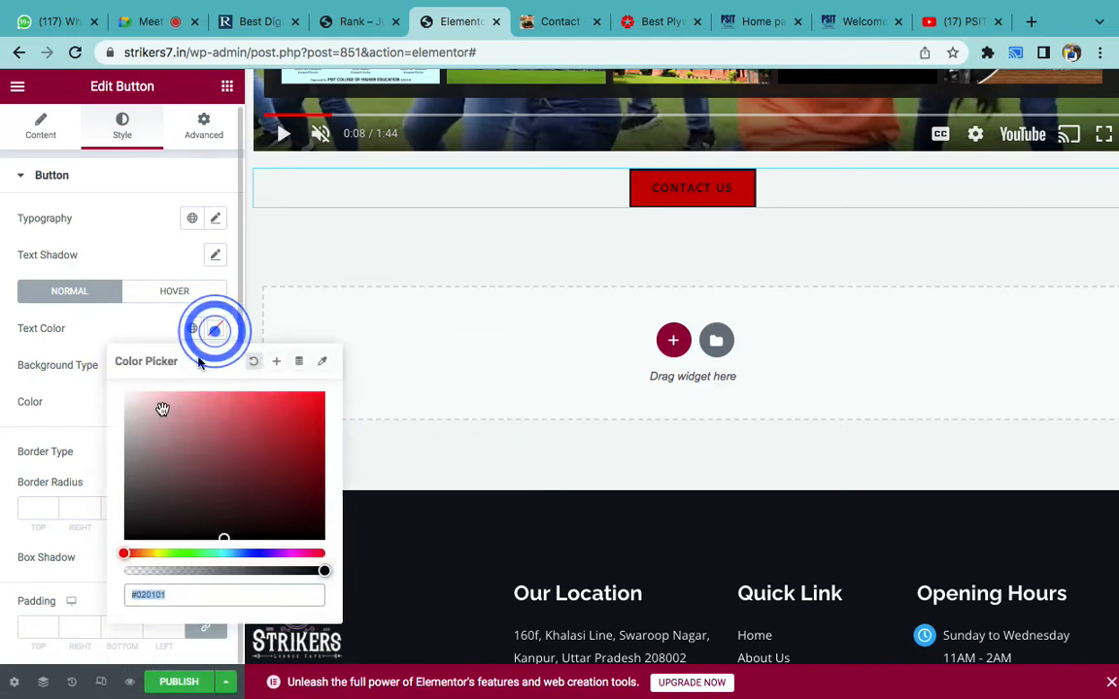
left_click_drag(148, 414, 121, 390)
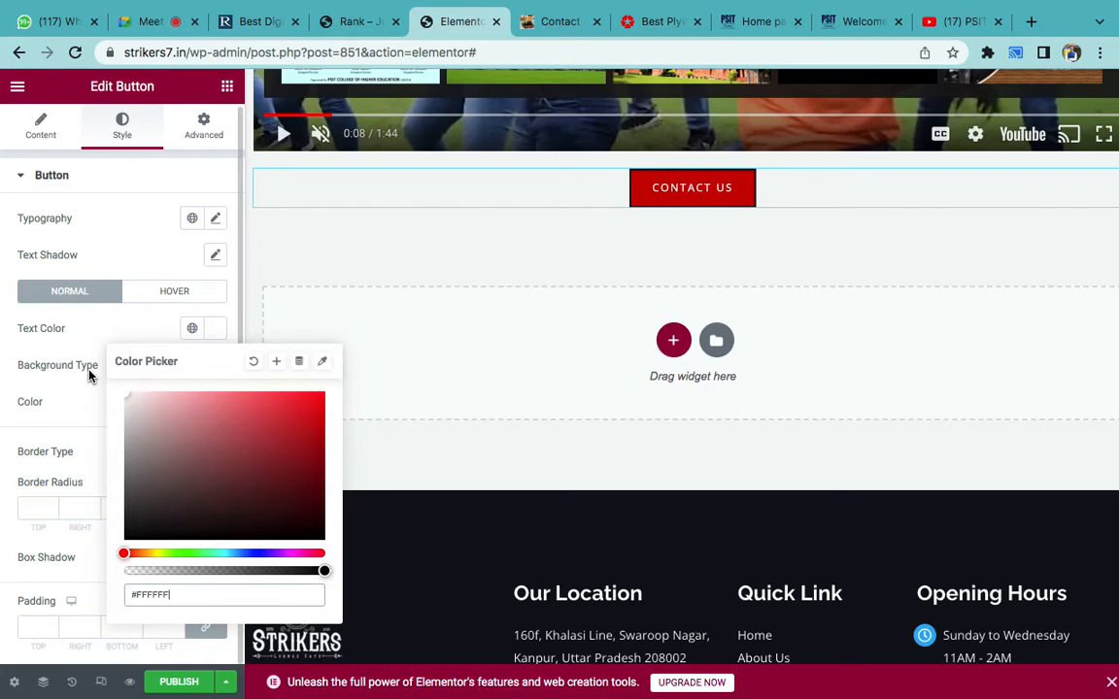
left_click(86, 329)
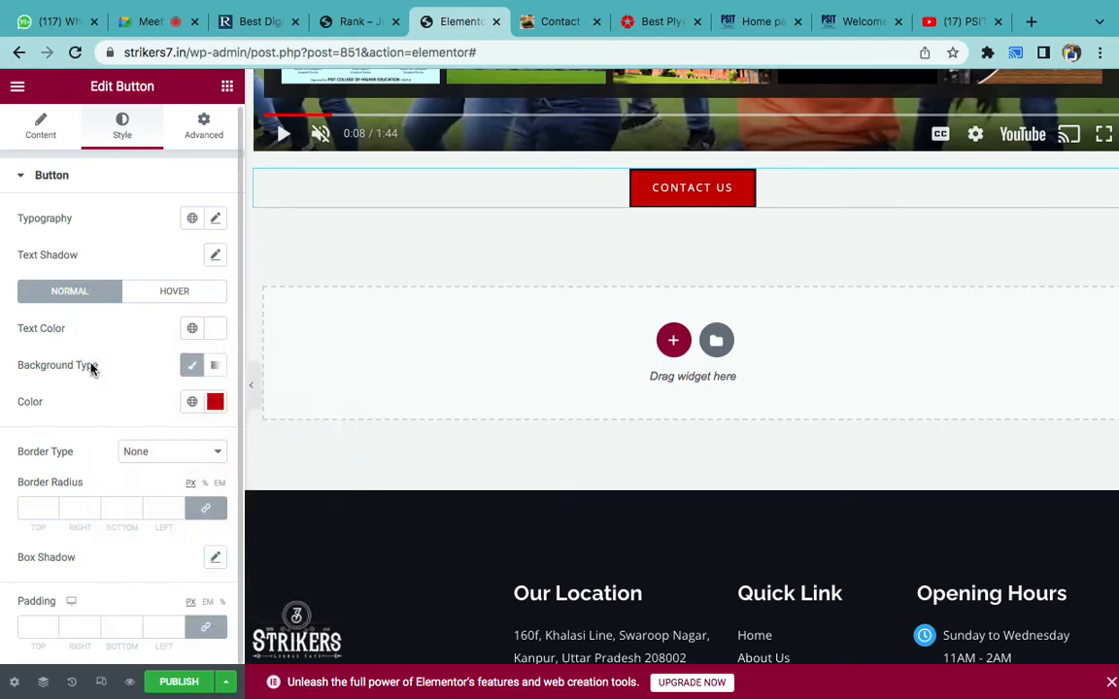
left_click(133, 456)
left_click(83, 448)
- Clear the button's zero border-radius values under the Normal style state
left_click(141, 294)
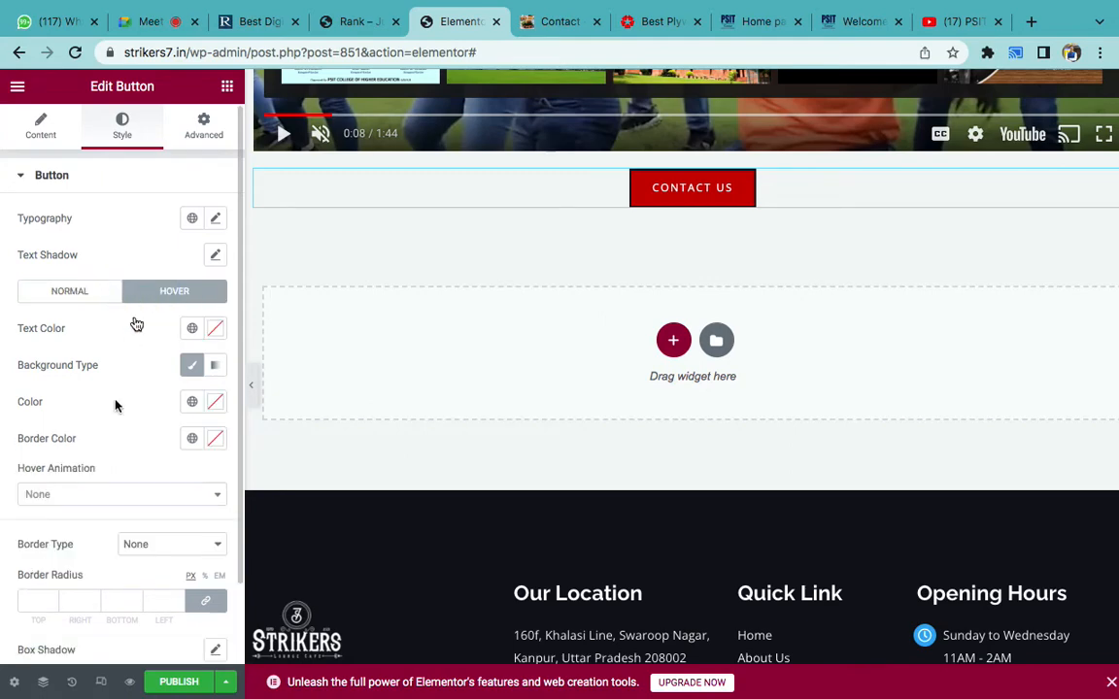
scroll(115, 419, "down", 2)
scroll(115, 420, "up", 2)
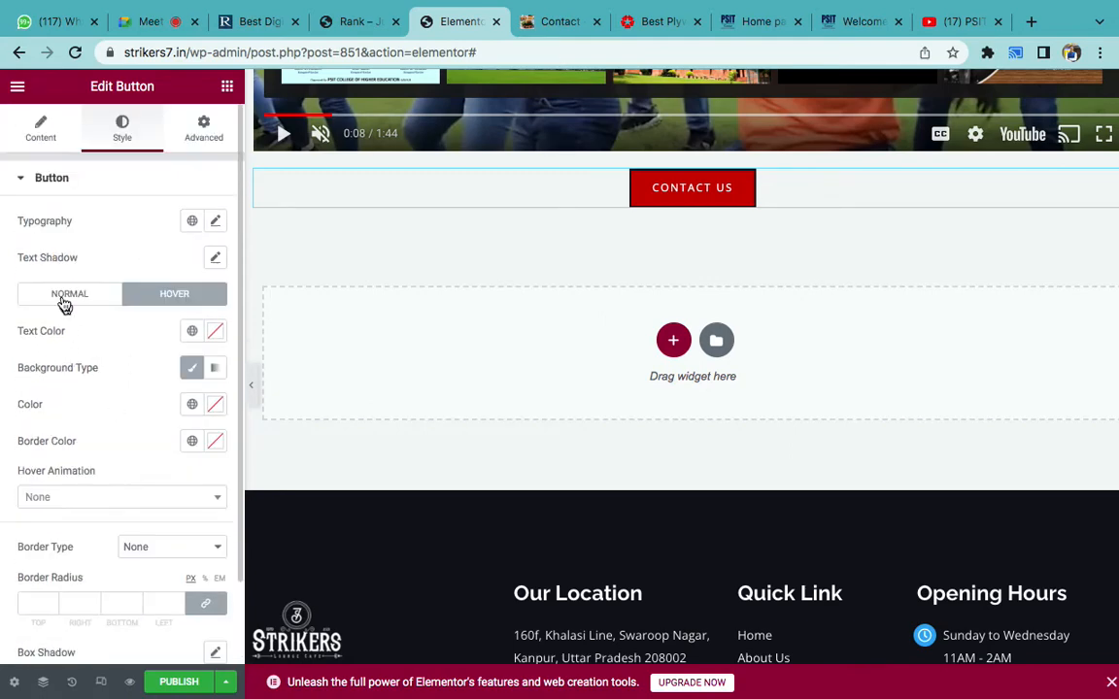
left_click(63, 295)
left_click(30, 513)
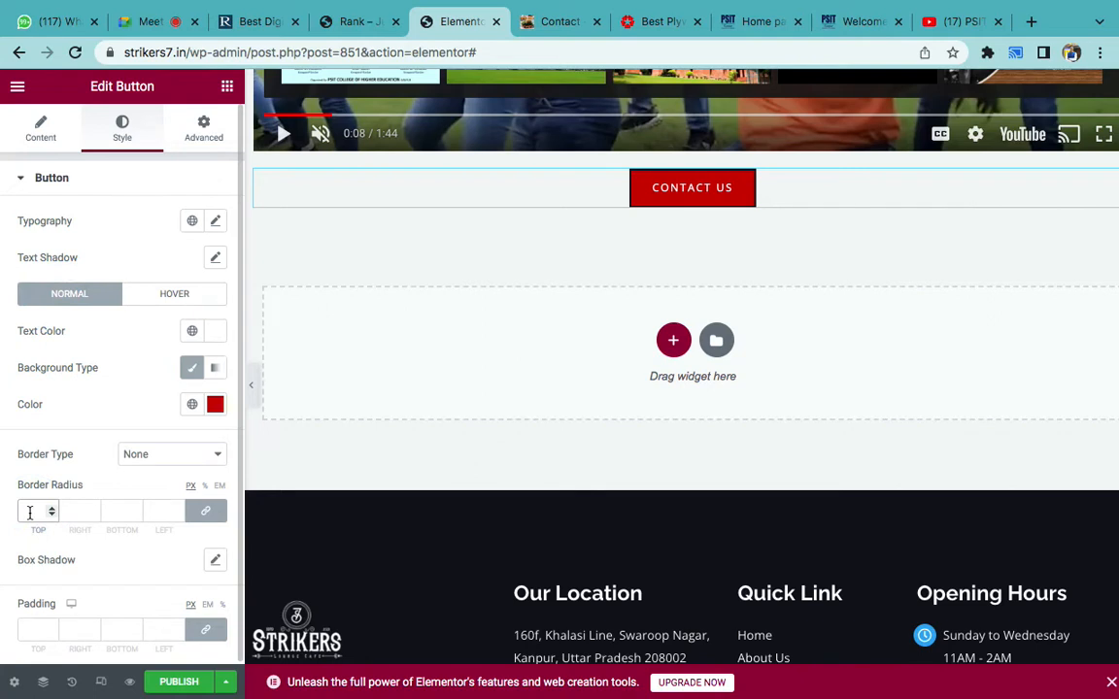
left_click(94, 442)
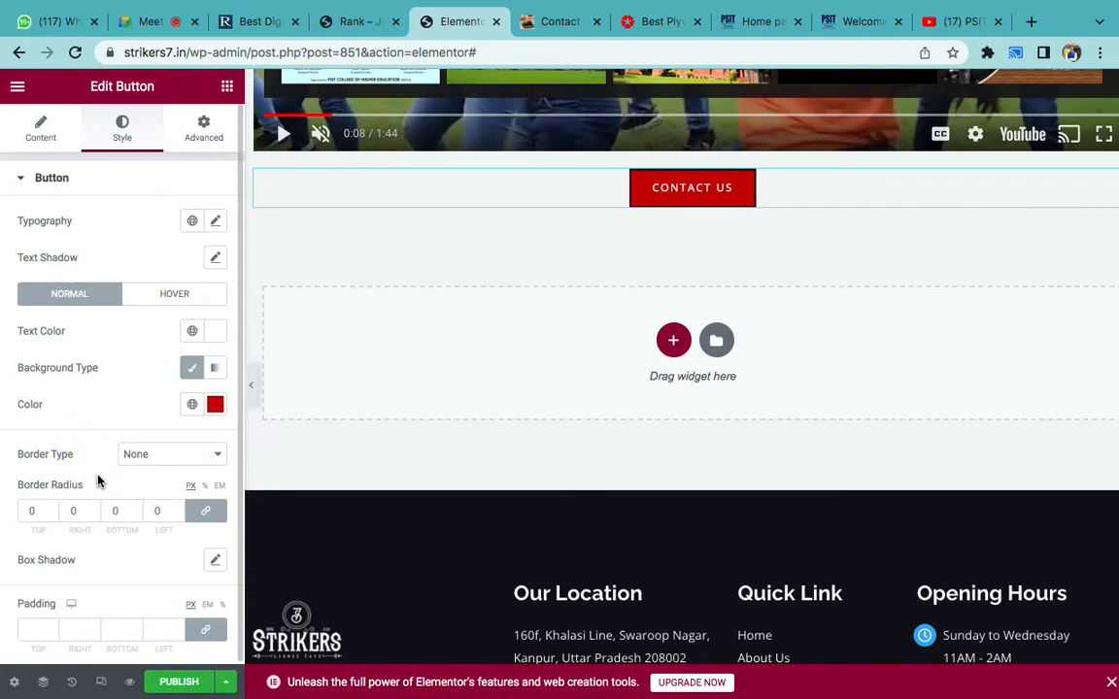
scroll(97, 481, "down", 1)
left_click(37, 508)
key("BackSpace")
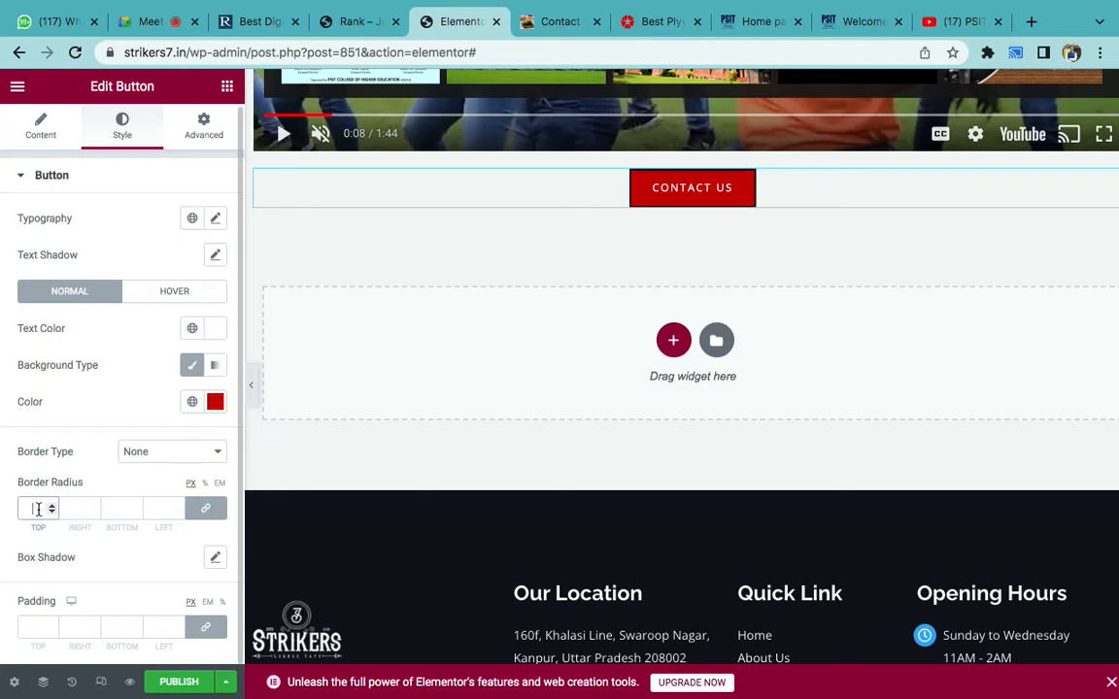
left_click(87, 406)
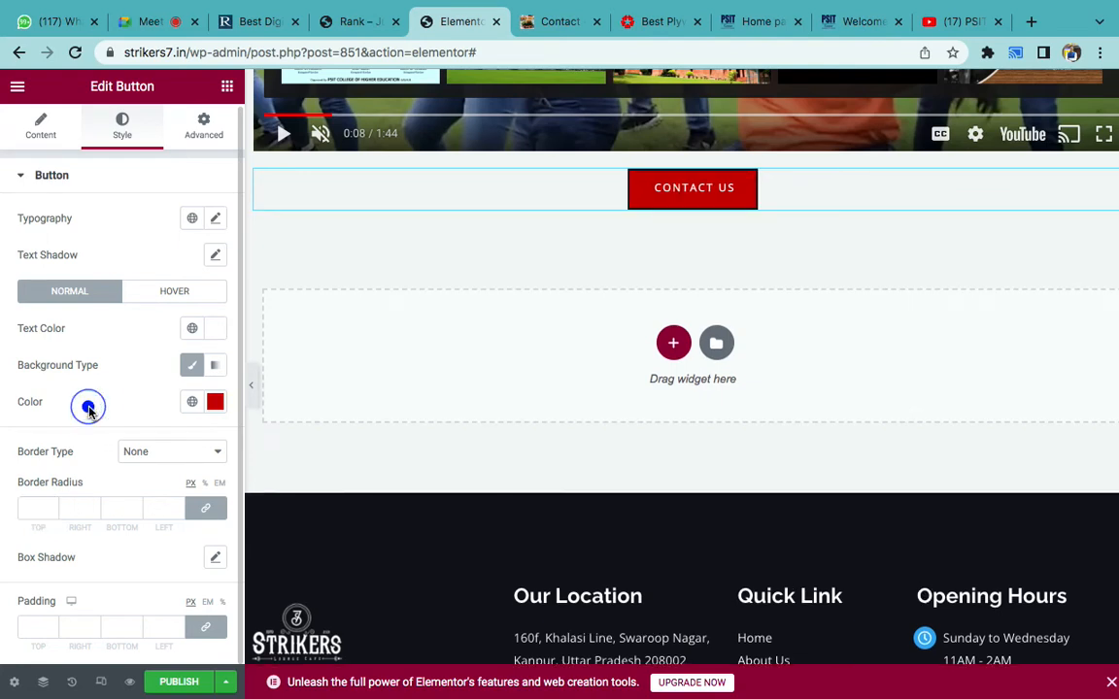
- Set a solid Classic dark blue #00086E hover background for the button
left_click(162, 295)
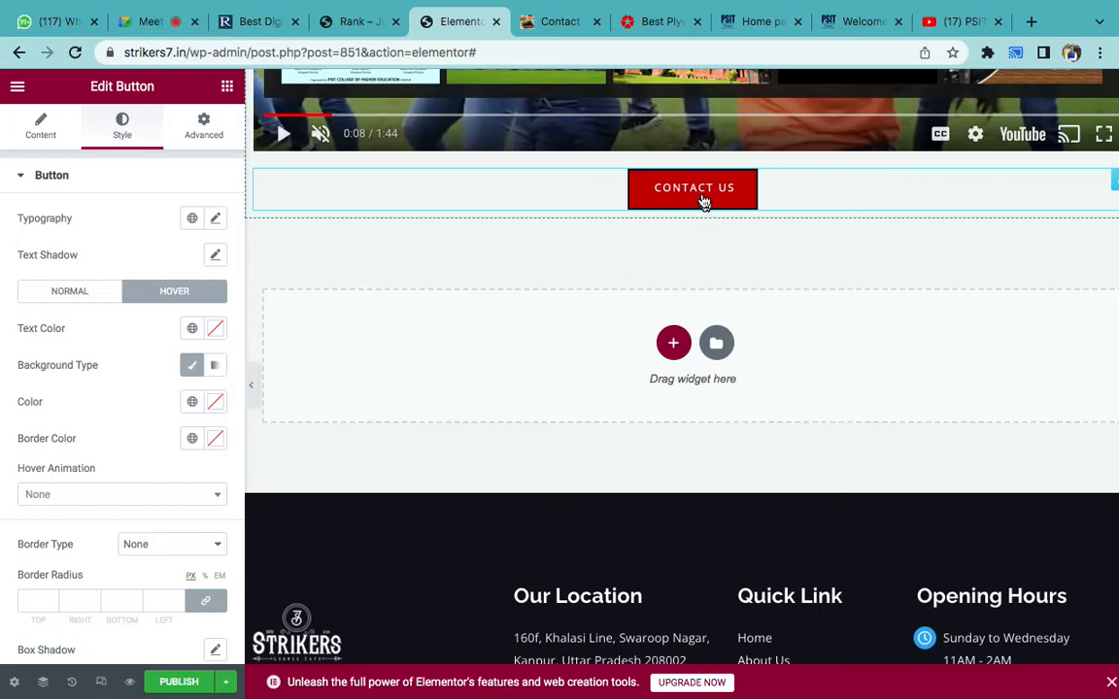
left_click(215, 365)
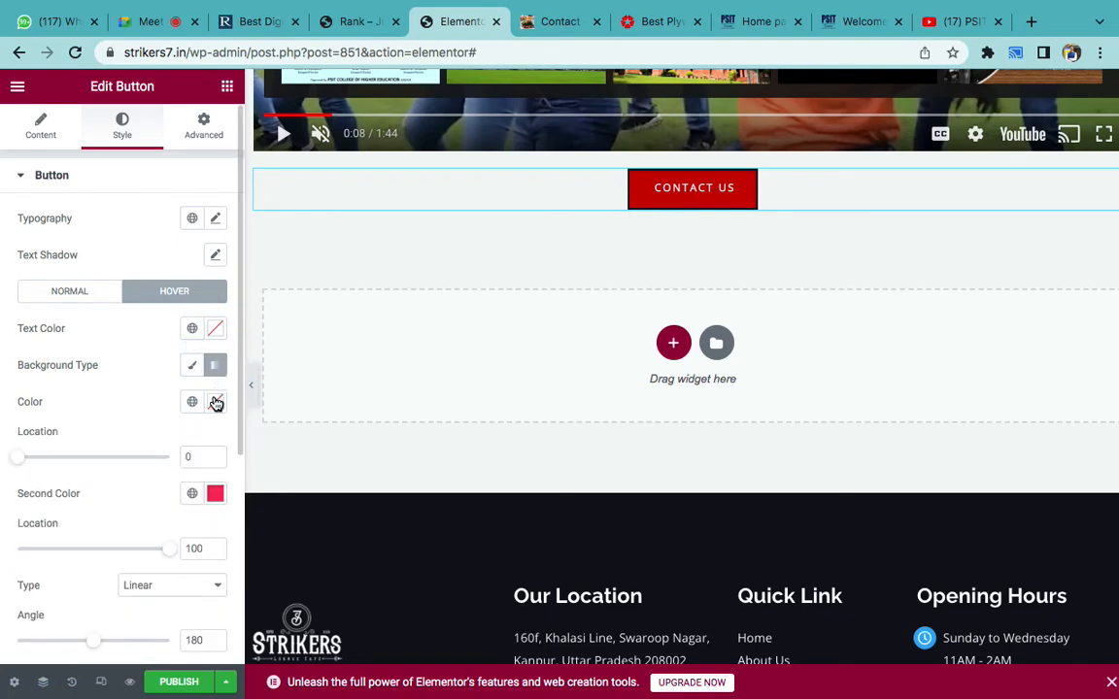
left_click(215, 401)
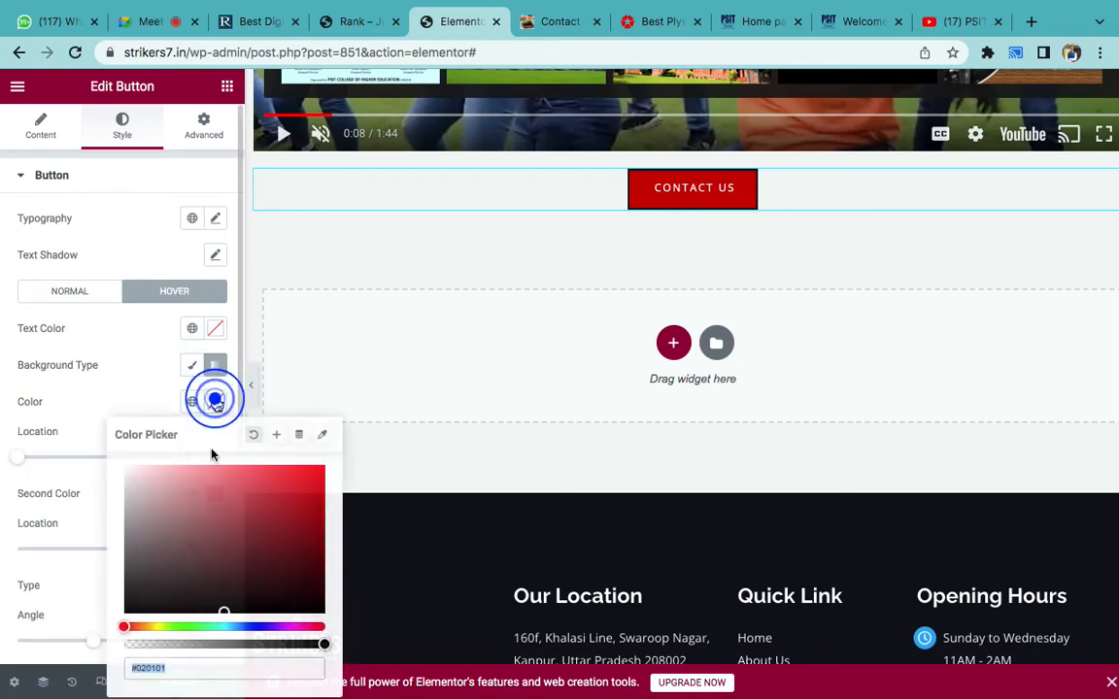
left_click(256, 627)
left_click(323, 551)
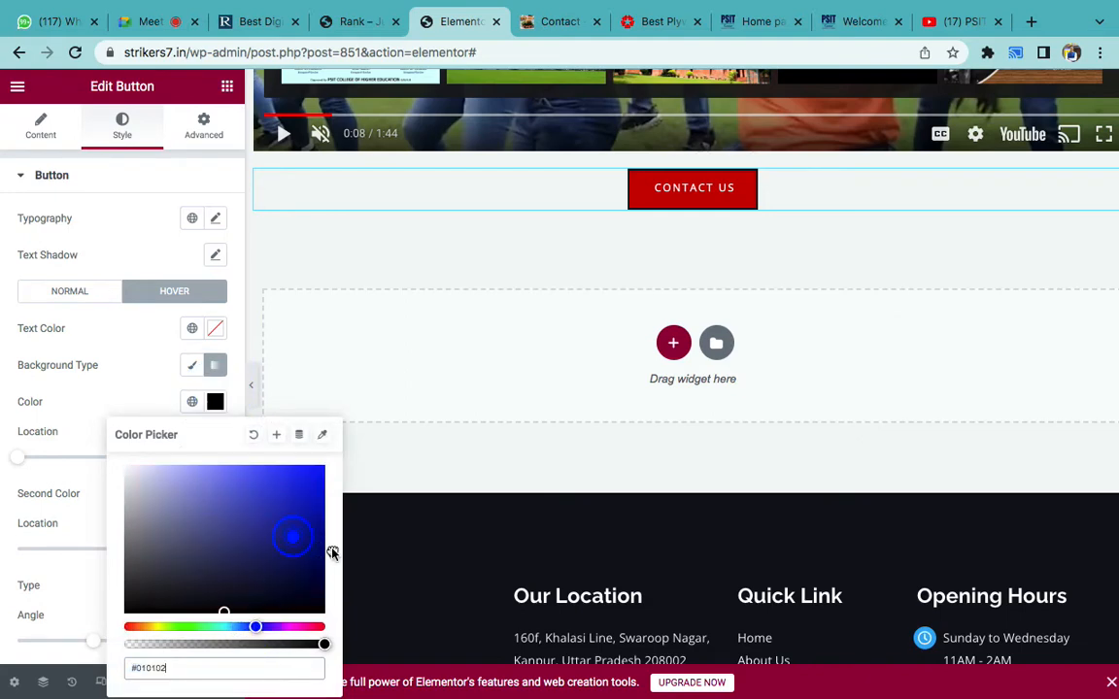
left_click(122, 390)
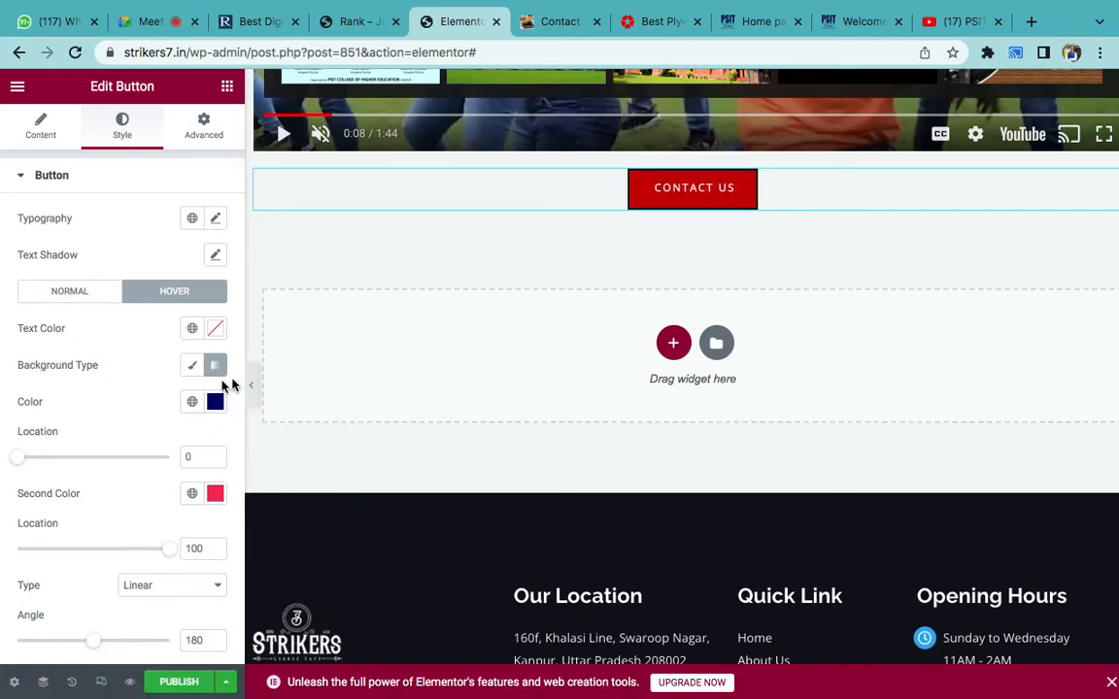
left_click(189, 366)
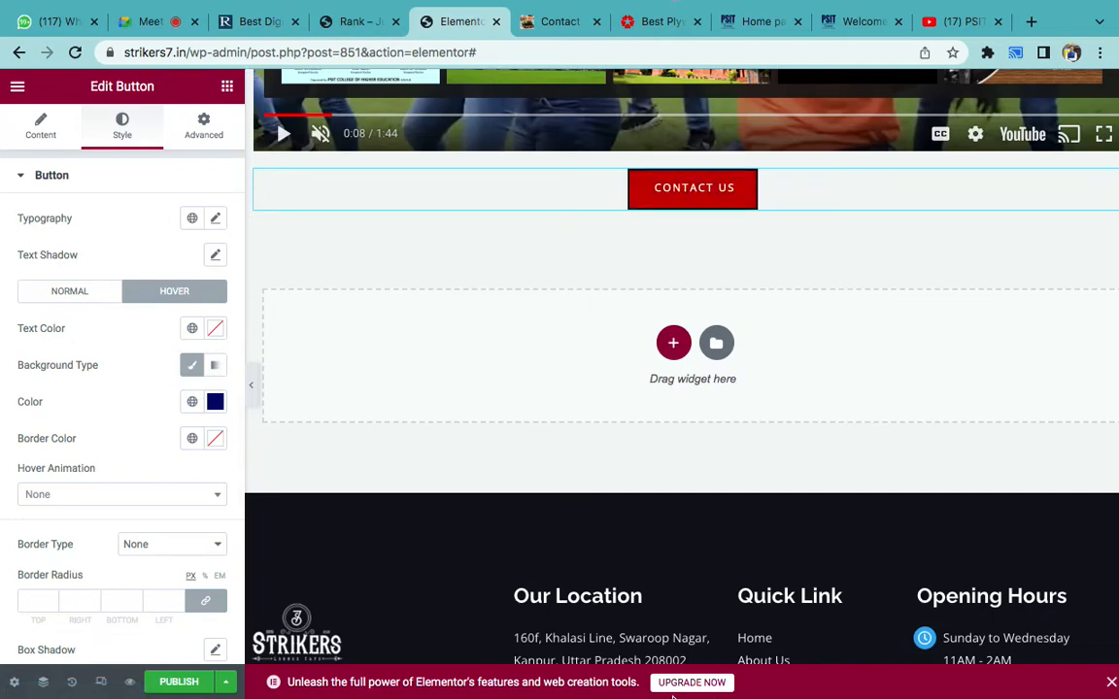
- Apply the Grow hover animation to the button
mouse_move(670, 696)
scroll(124, 458, "down", 3)
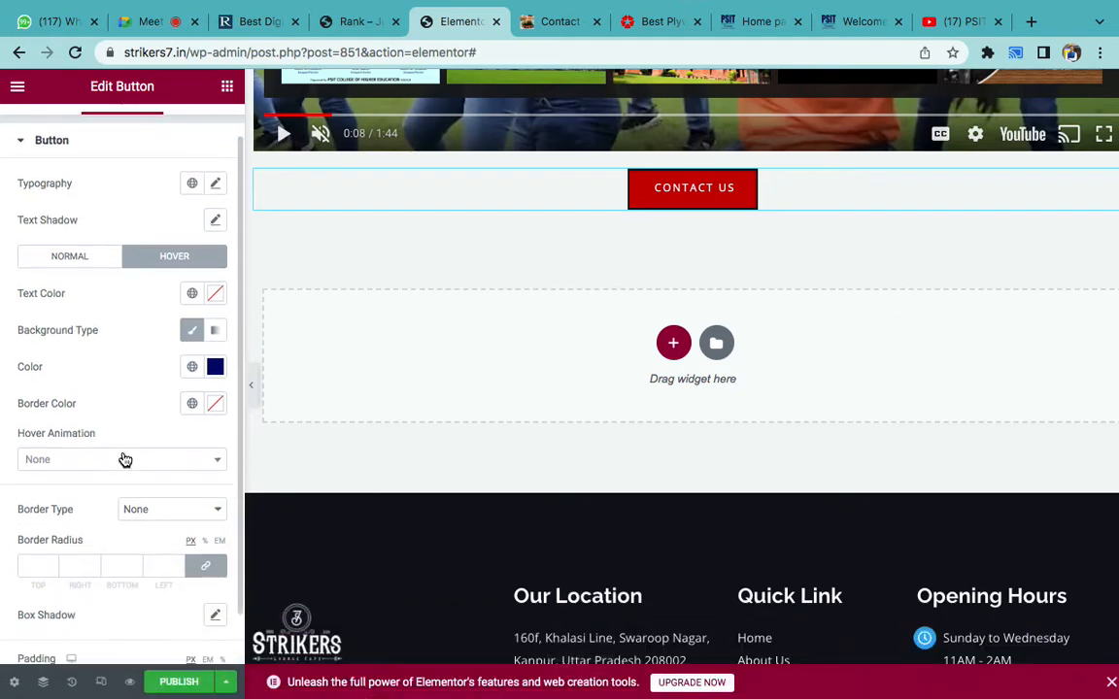
left_click(88, 408)
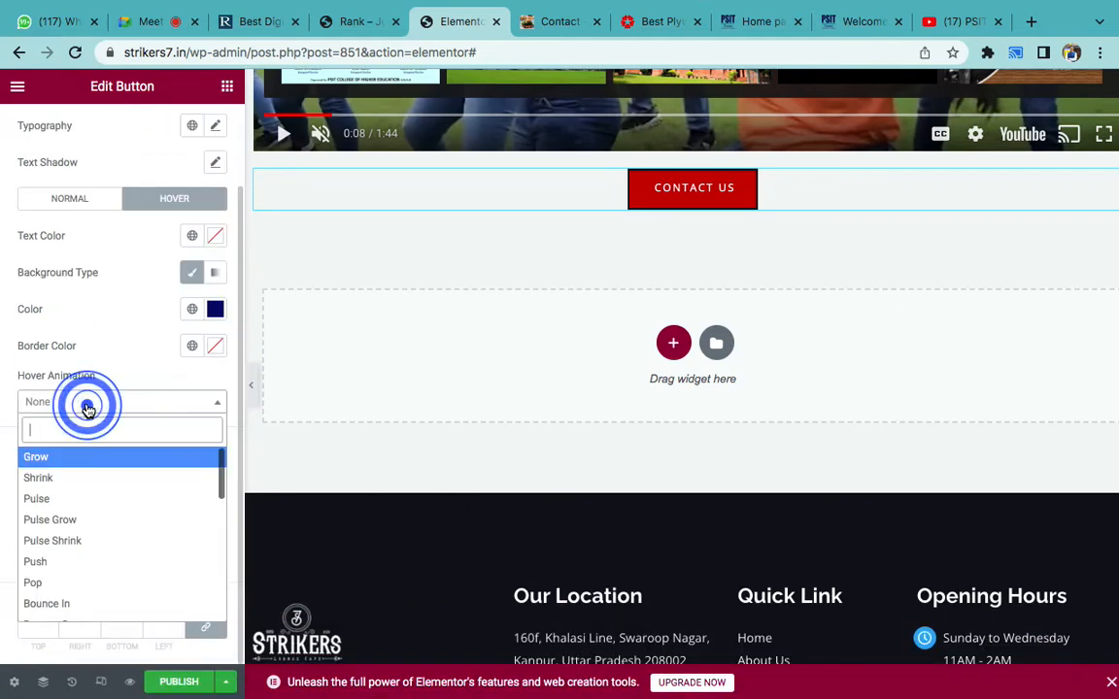
left_click(60, 458)
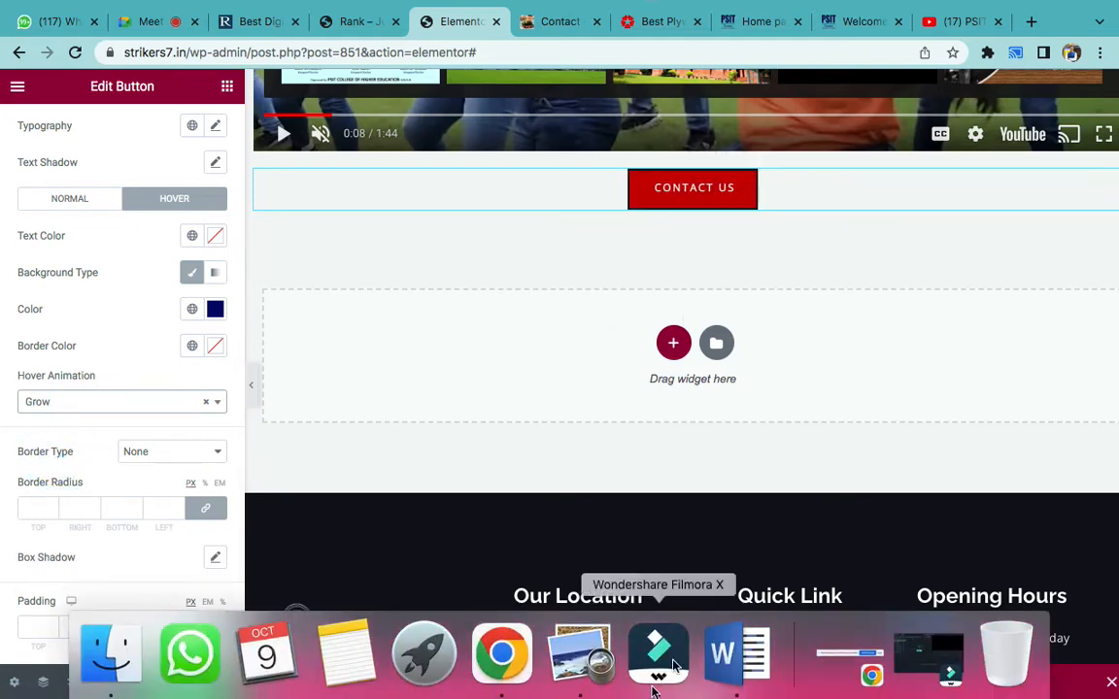
left_click(718, 650)
- Add '- Link, Color, Hover, Animation' after Button in item 4 of the Word notes
left_click(575, 400)
type("- Link,")
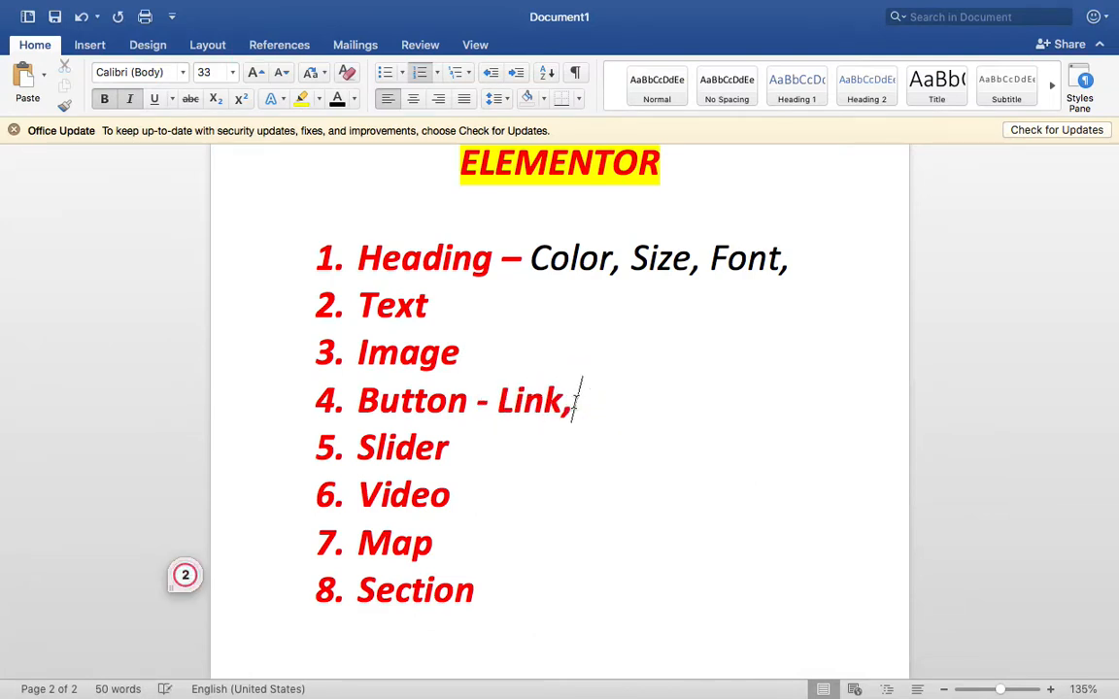
type(" Color, ")
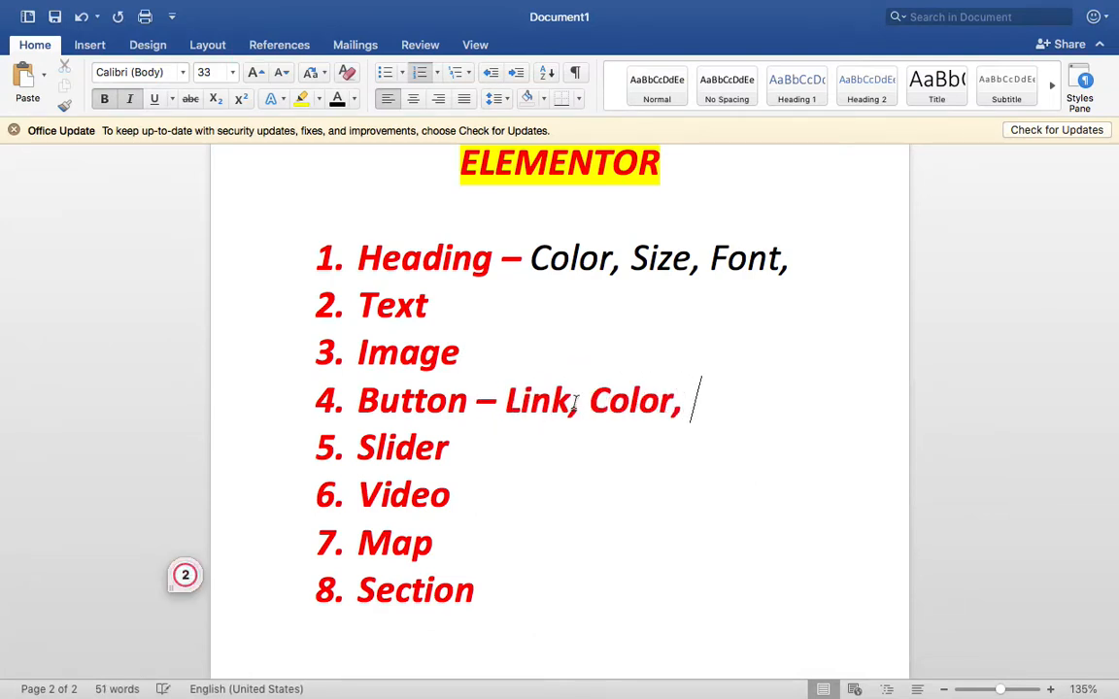
type("Hover")
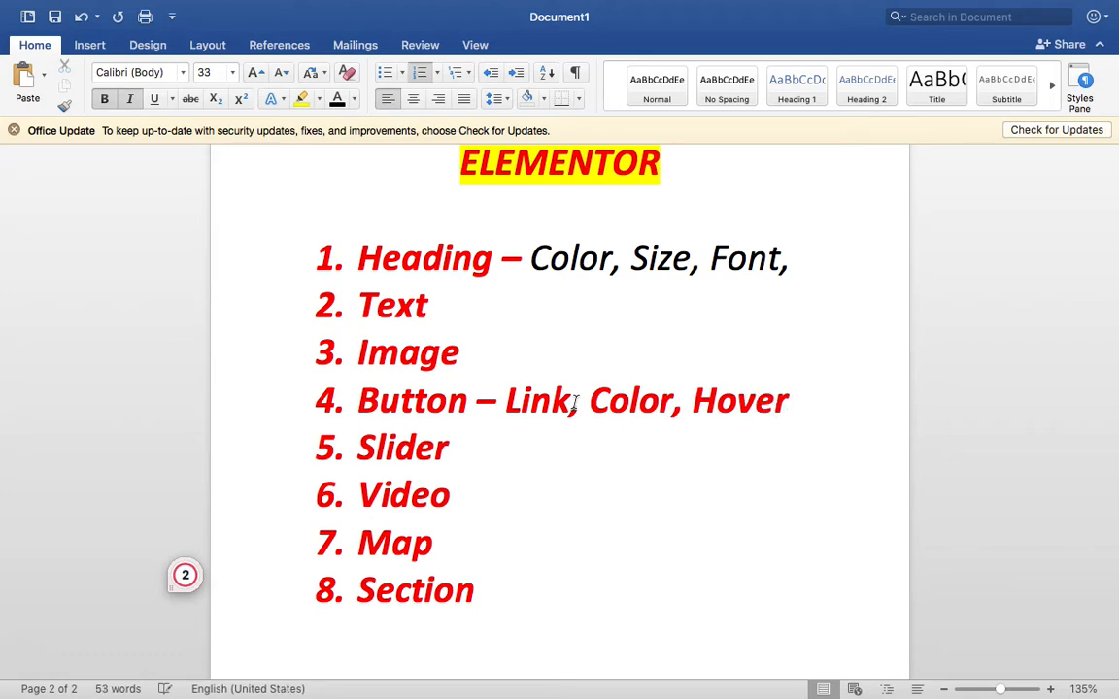
type(", Animation")
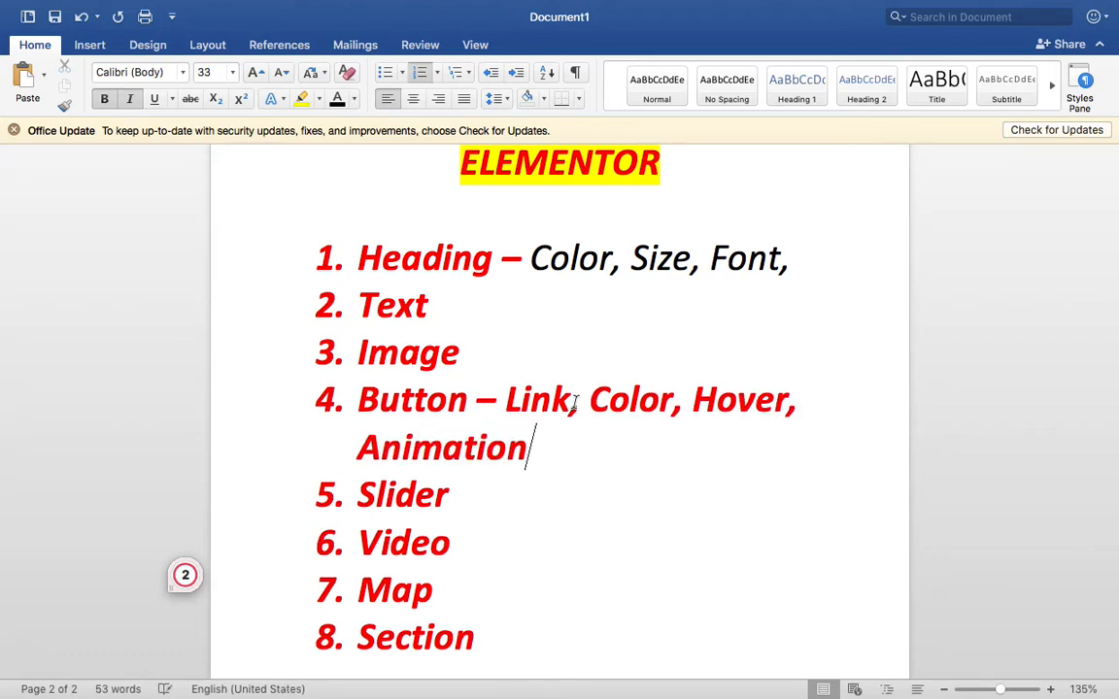
key("shift+Return")
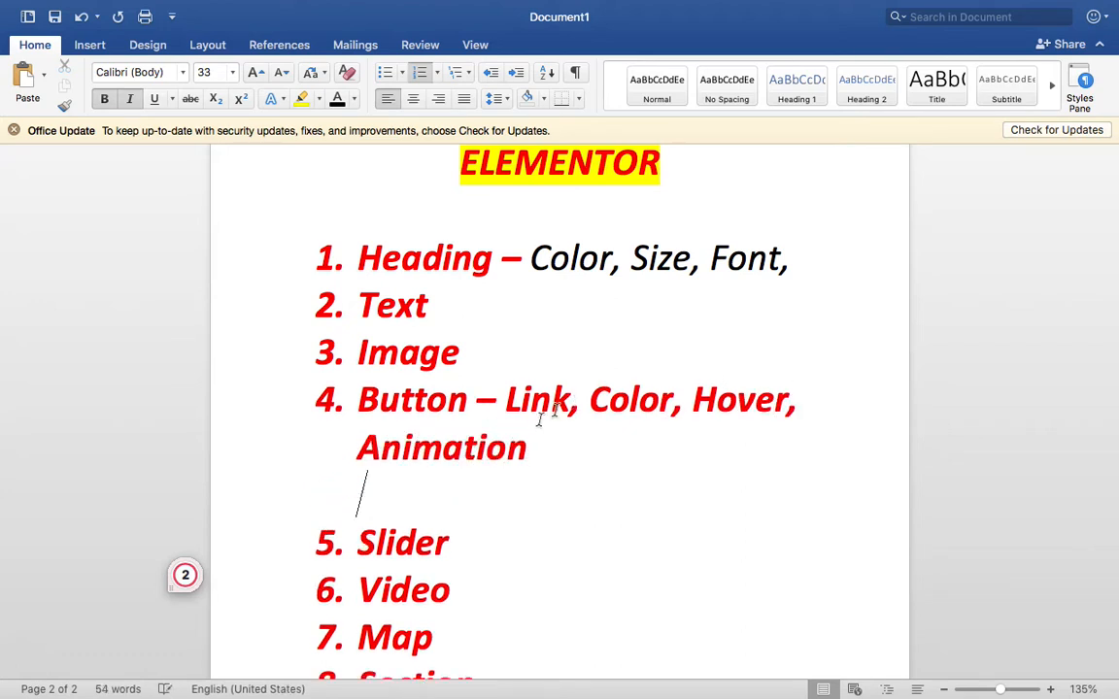
- Unbold those features, colour them black, and append ', Round Corner'
left_click_drag(558, 449, 508, 402)
key("super+b")
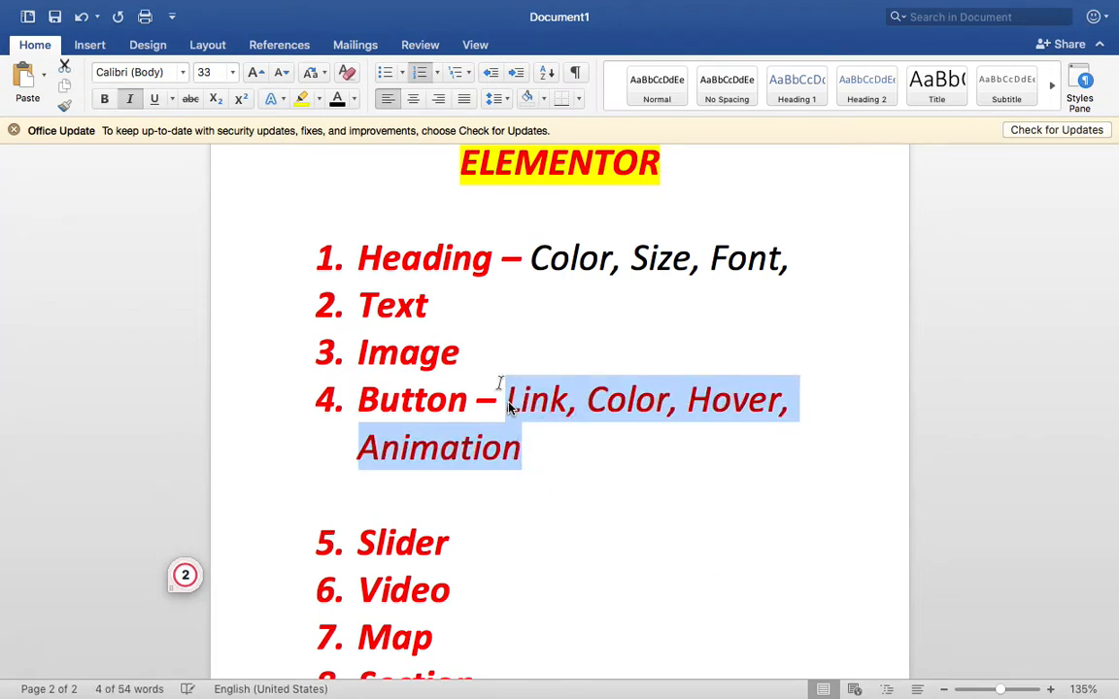
left_click(337, 101)
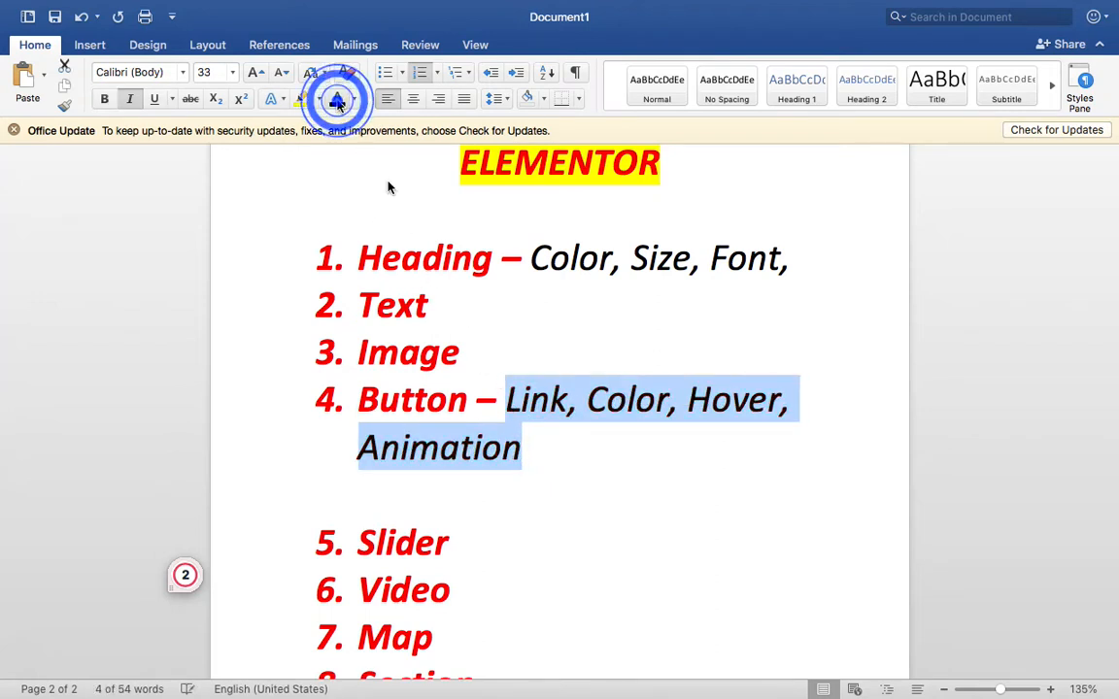
left_click(558, 449)
type(", ")
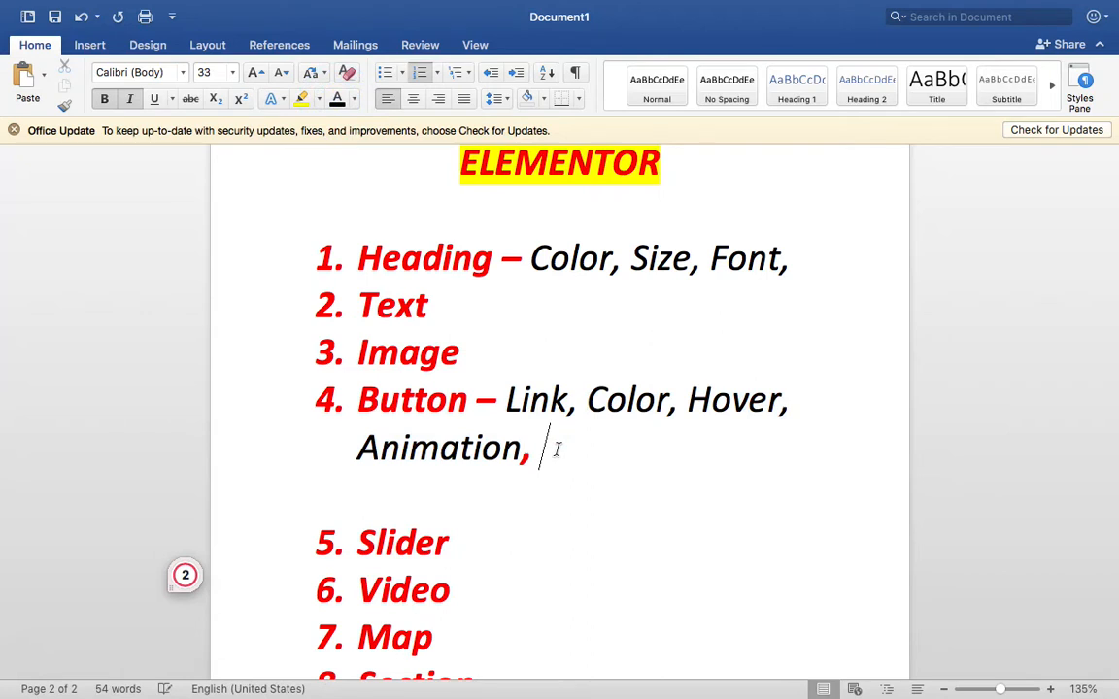
type("Round Corner")
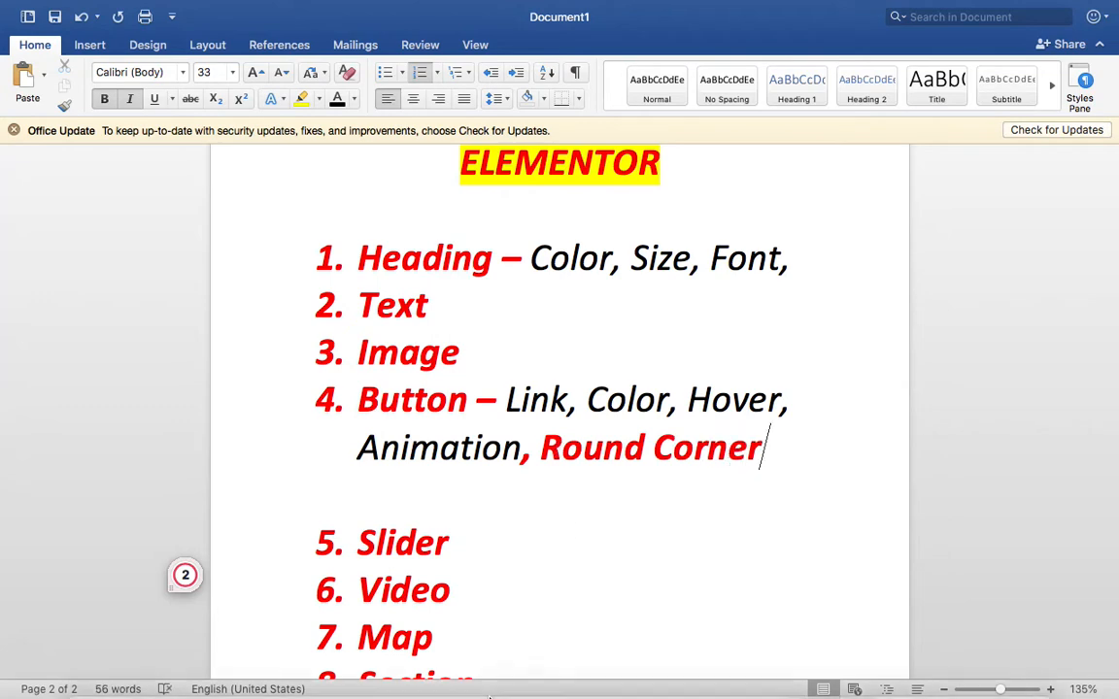
left_click(490, 641)
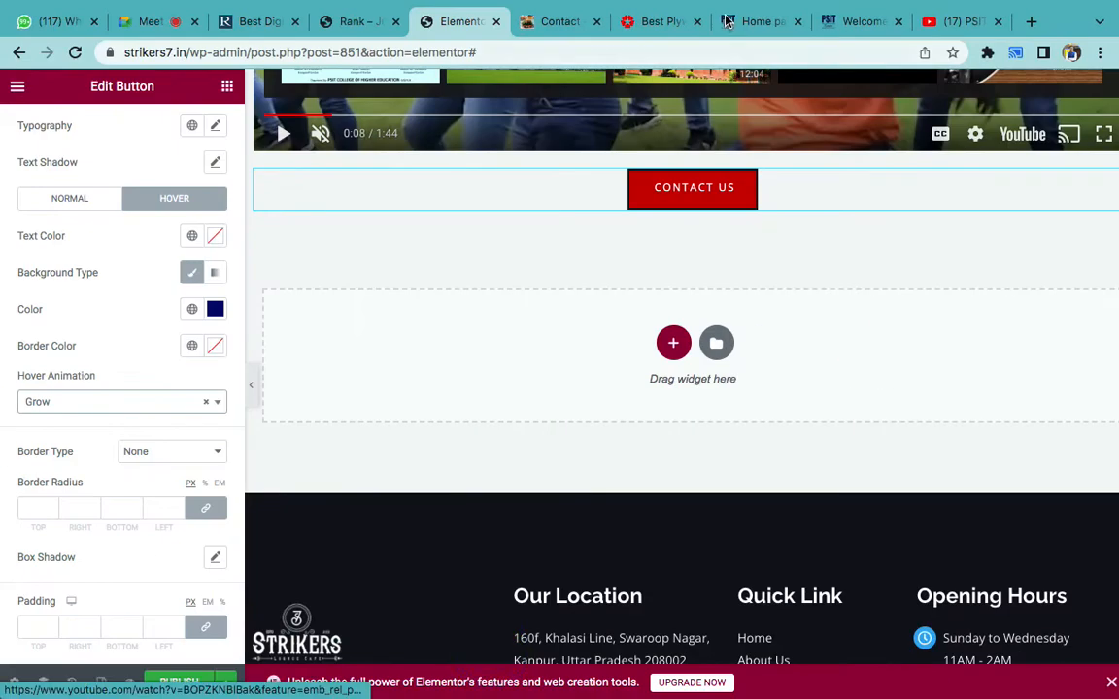
- Close the Enquire Now popup on the CenturyPly site and return to the Elementor editor
left_click(641, 23)
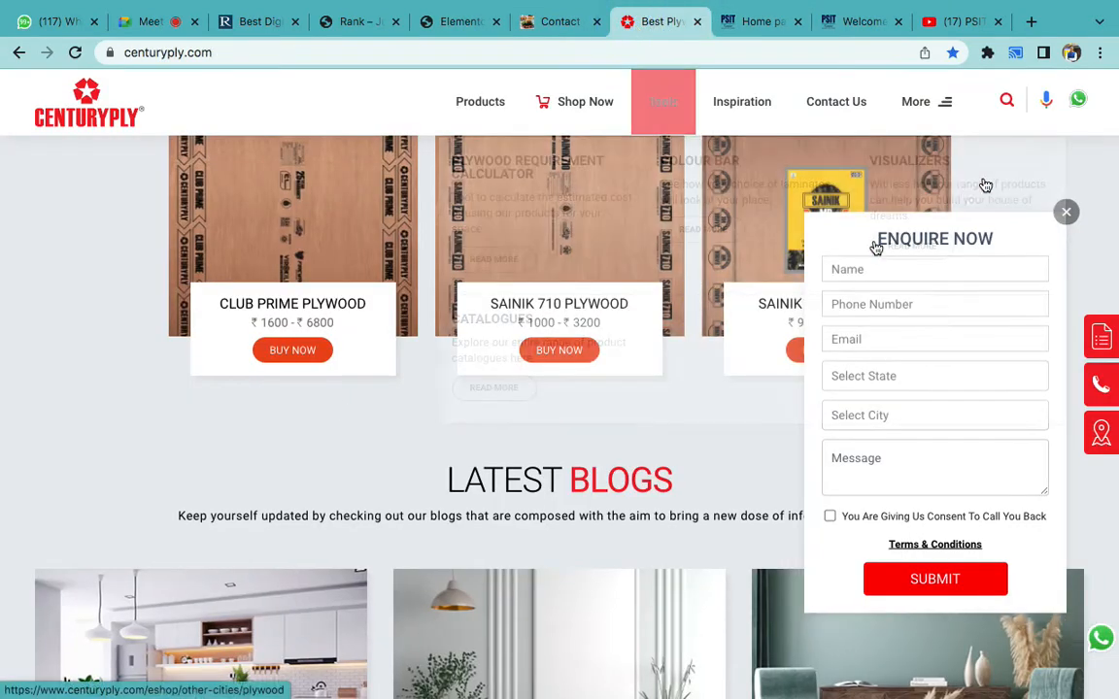
left_click(1066, 211)
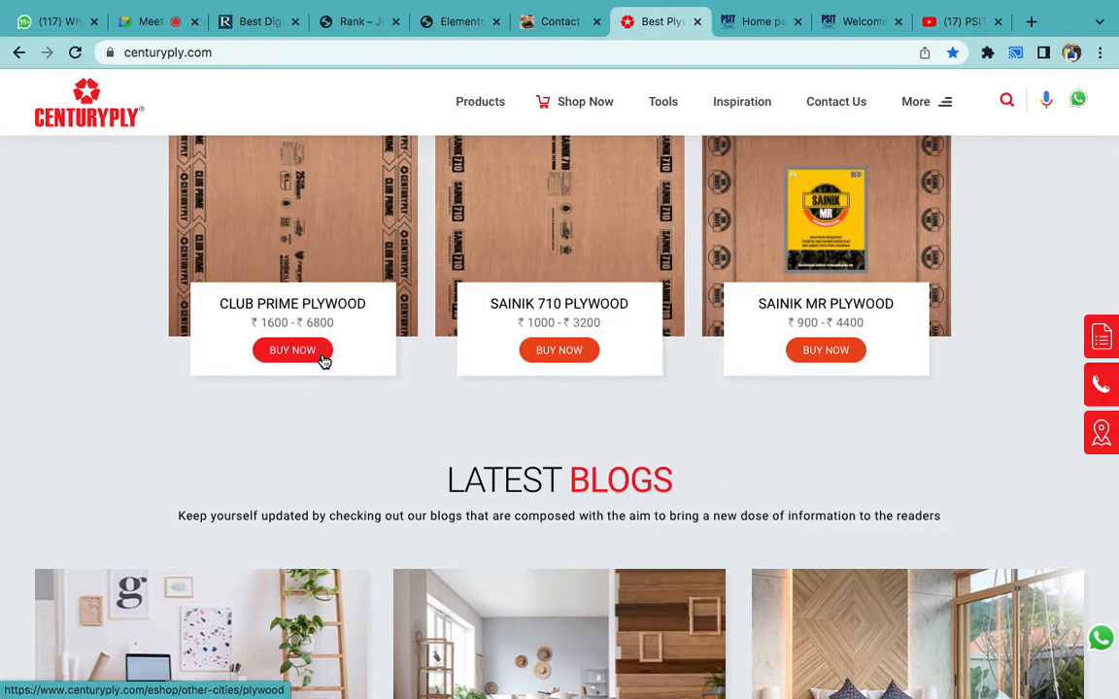
left_click(461, 21)
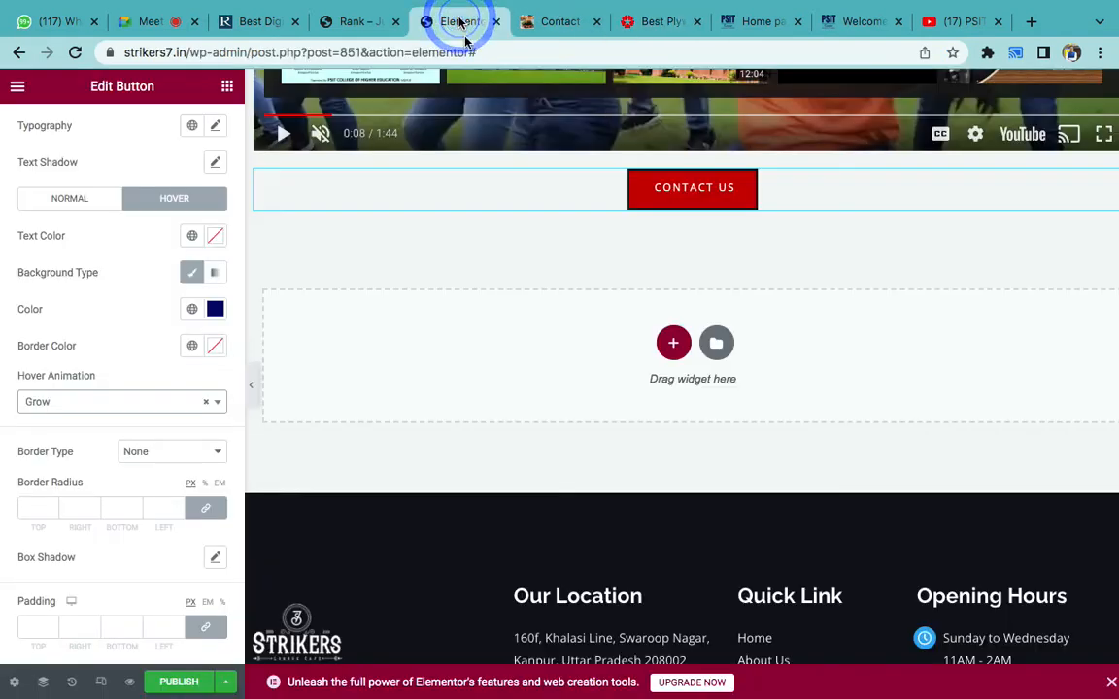
- Set the button's border radius to 100, replacing an initial 40
left_click(70, 197)
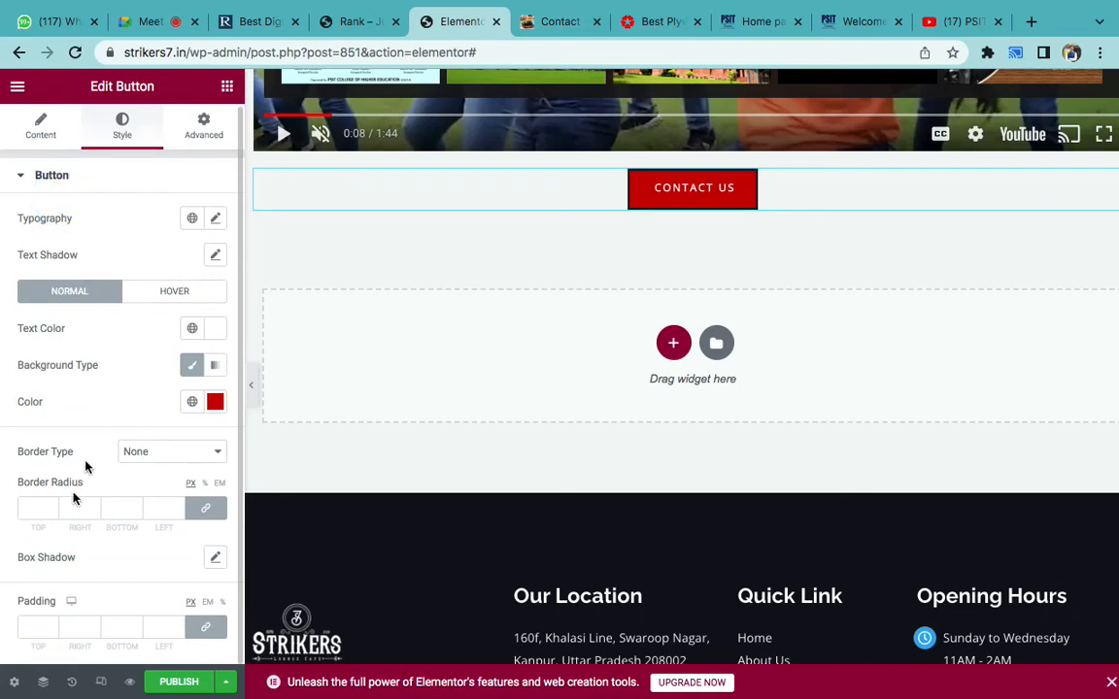
left_click(31, 510)
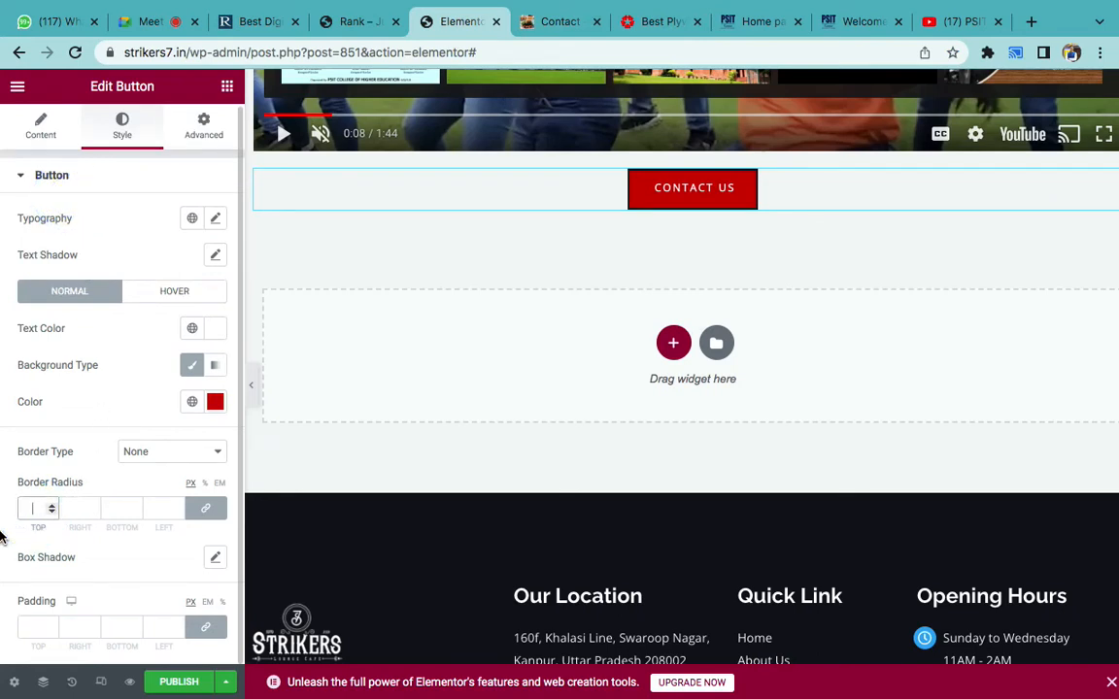
type("40")
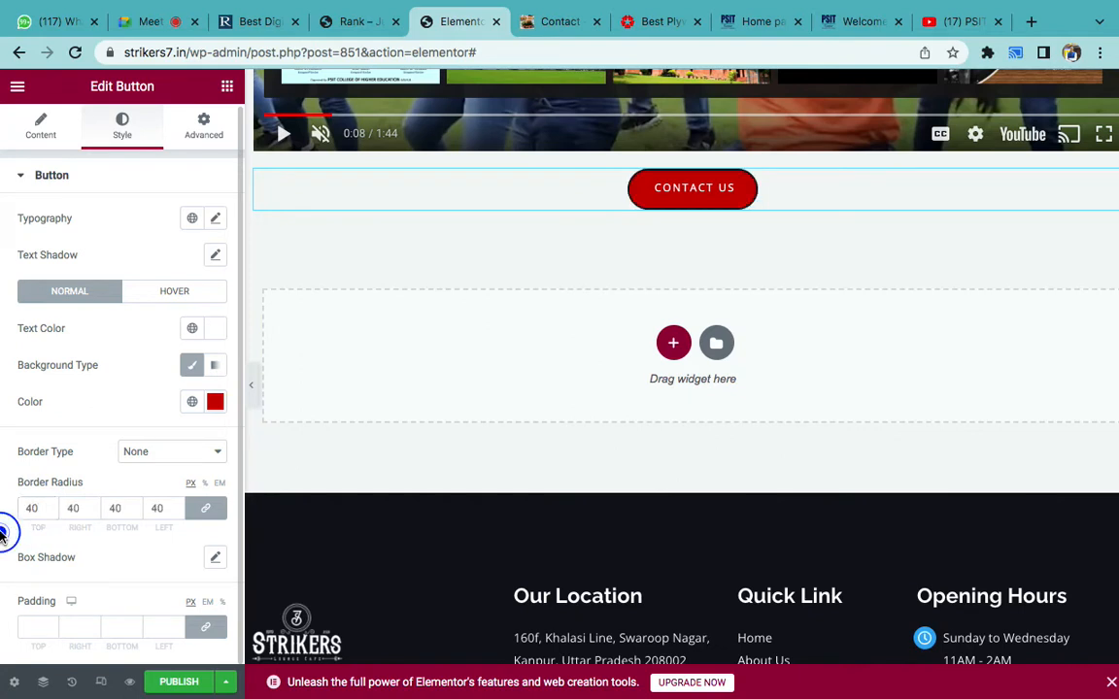
left_click(30, 511)
key("BackSpace")
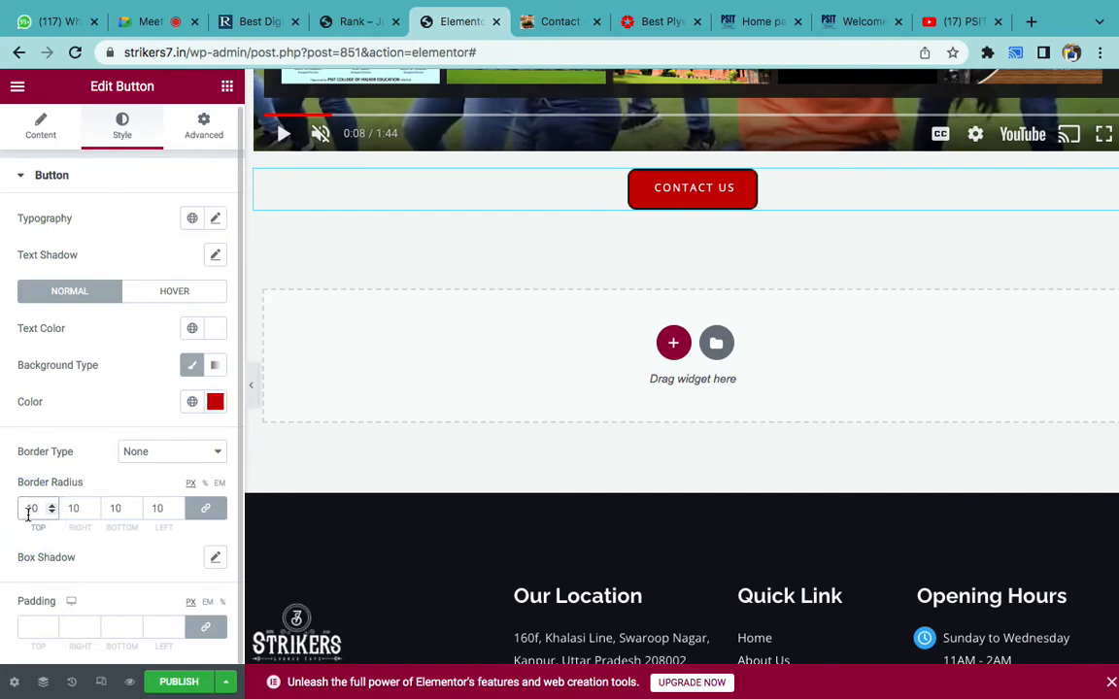
type("100")
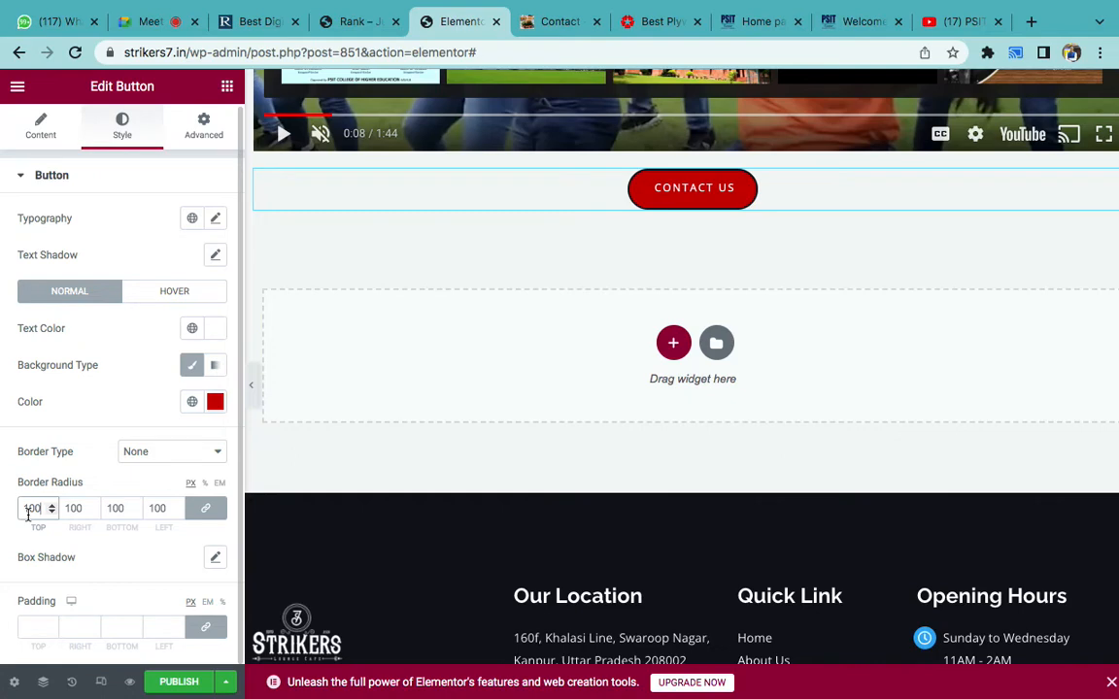
- Try a padding of 0 on the button, then clear it again
left_click(32, 624)
type("0")
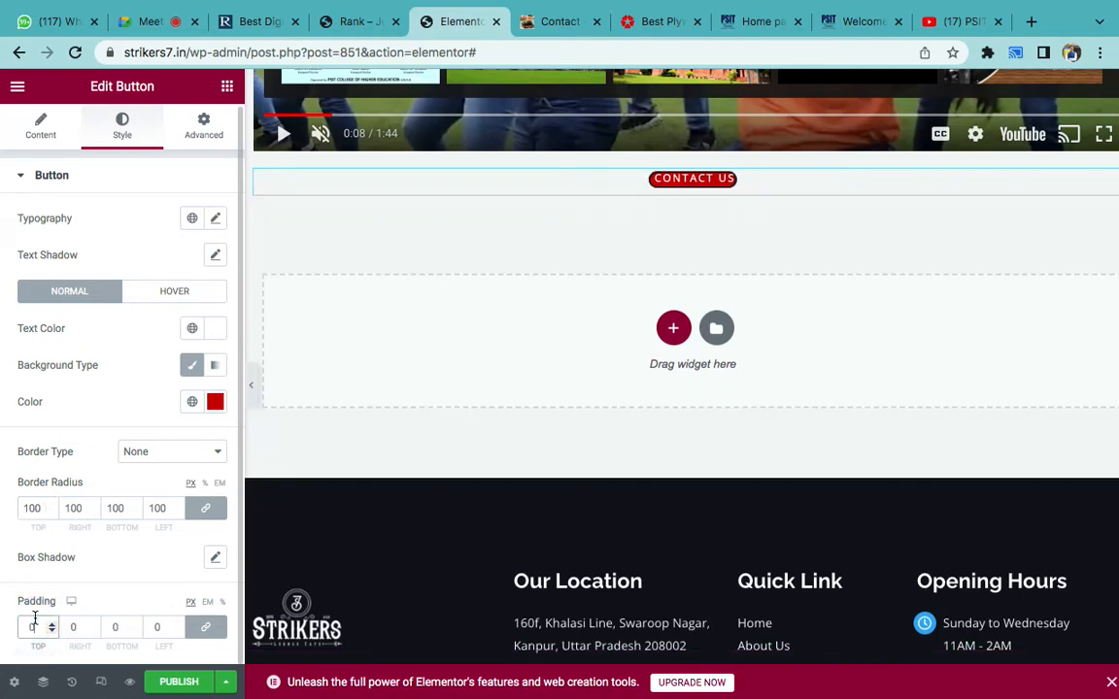
key("BackSpace")
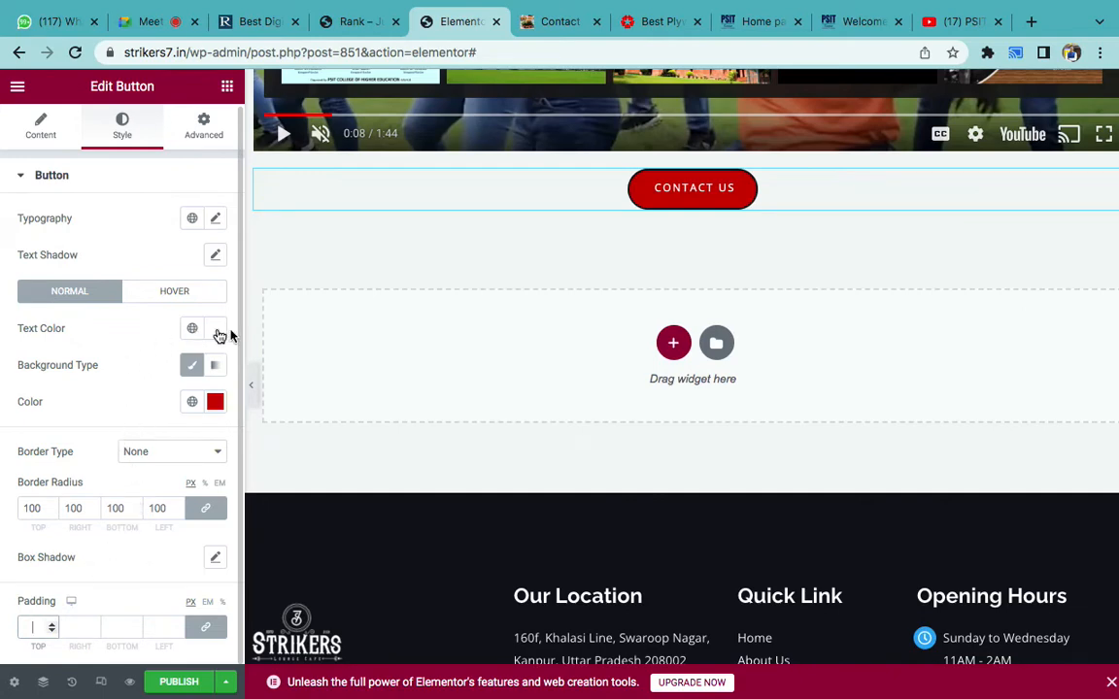
scroll(126, 363, "up", 1)
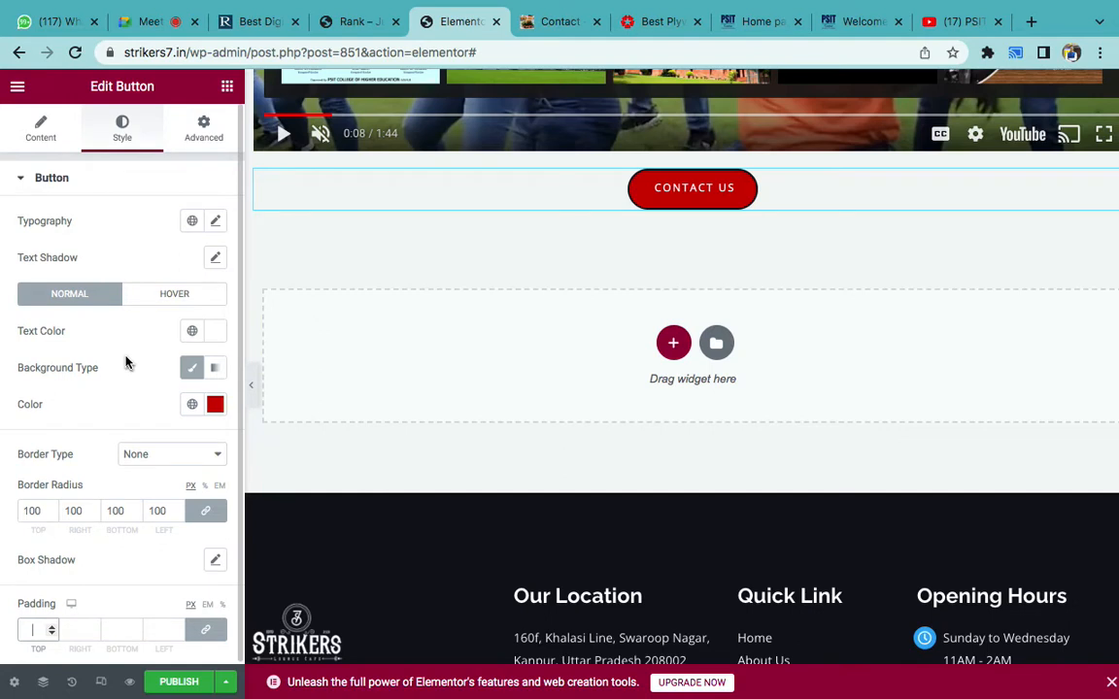
scroll(126, 363, "down", 1)
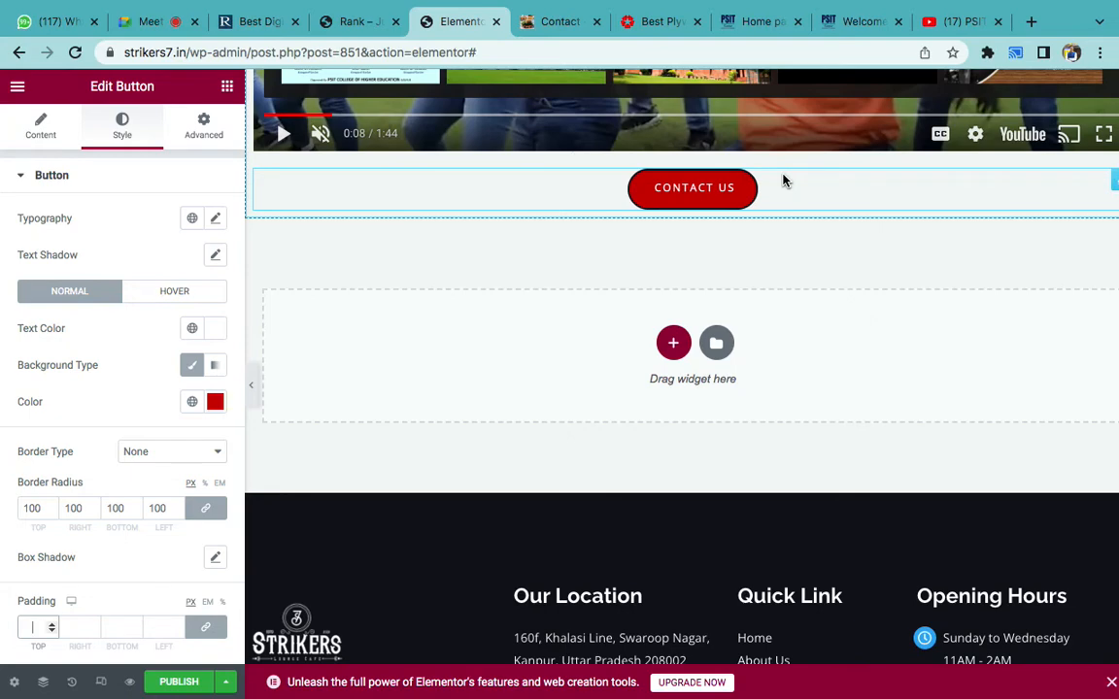
left_click(755, 670)
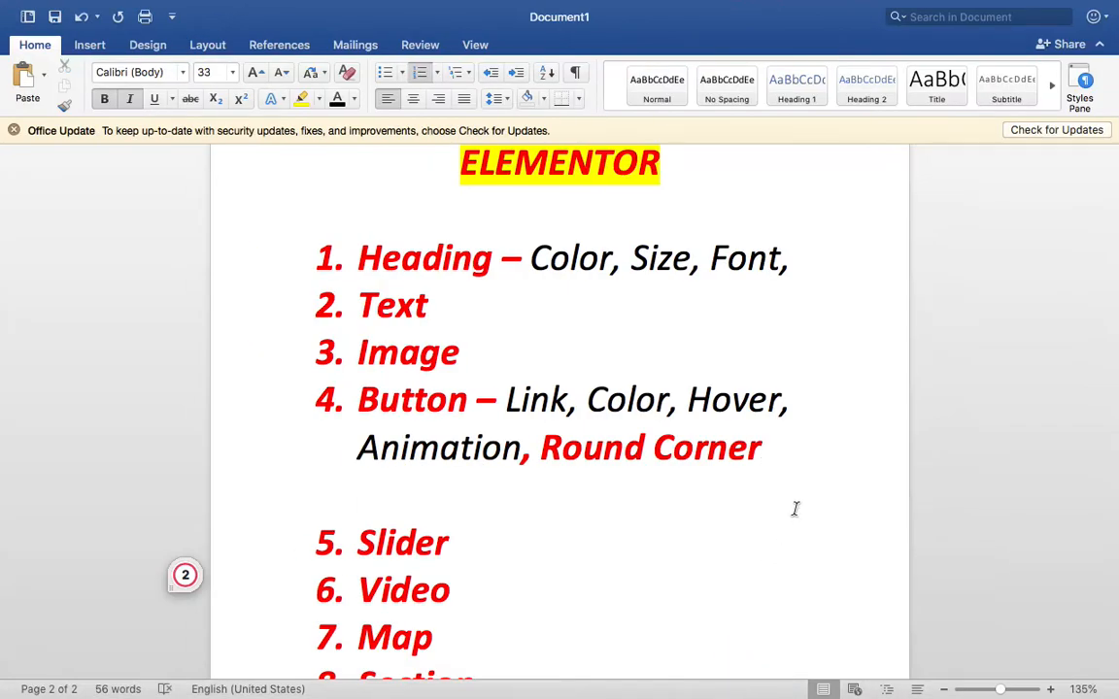
- Unbold the item 4 feature list from Link through Round Corner in Word
scroll(795, 508, "down", 2)
left_click_drag(819, 402, 512, 357)
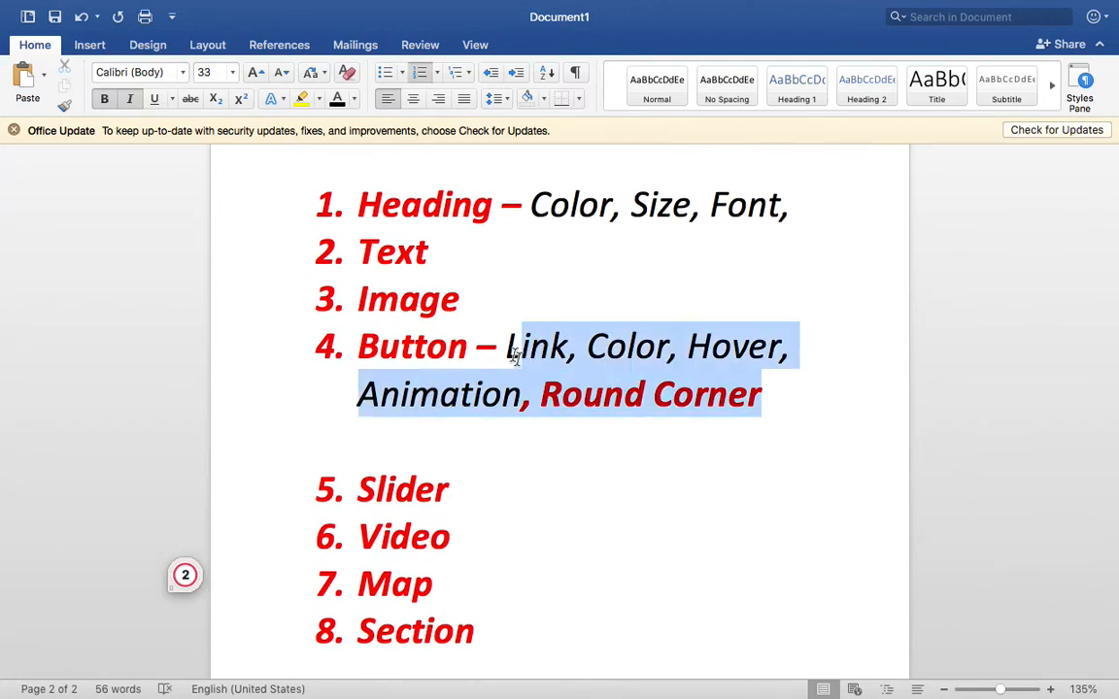
key("super+b")
key("super+b")
left_click(532, 475)
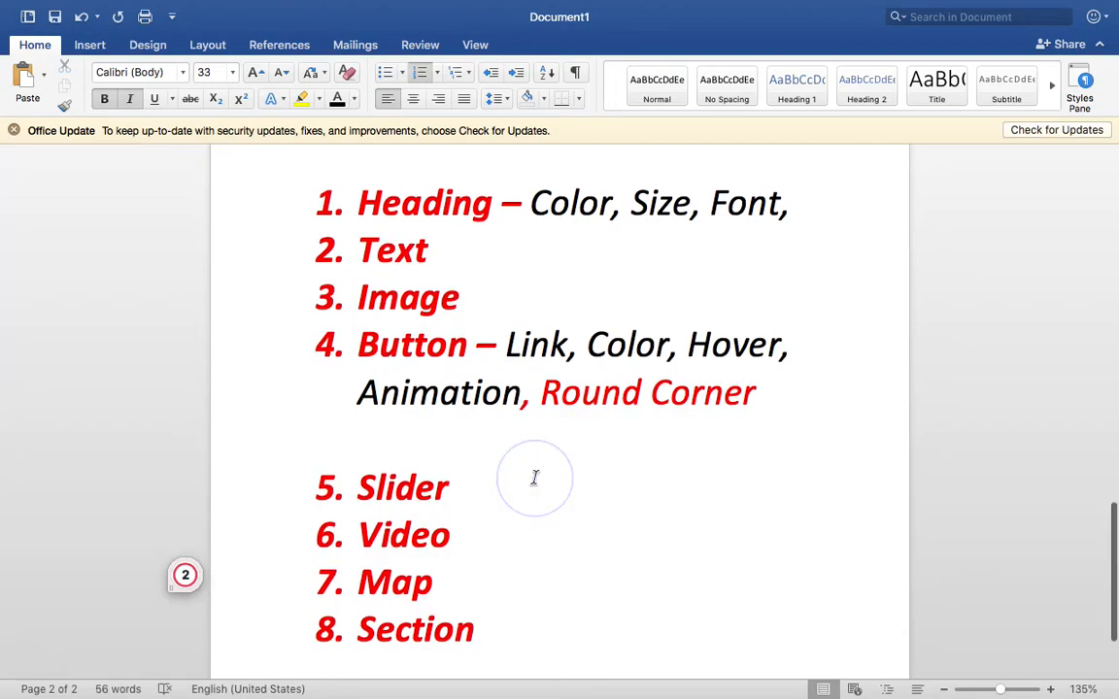
scroll(533, 476, "down", 1)
mouse_move(582, 670)
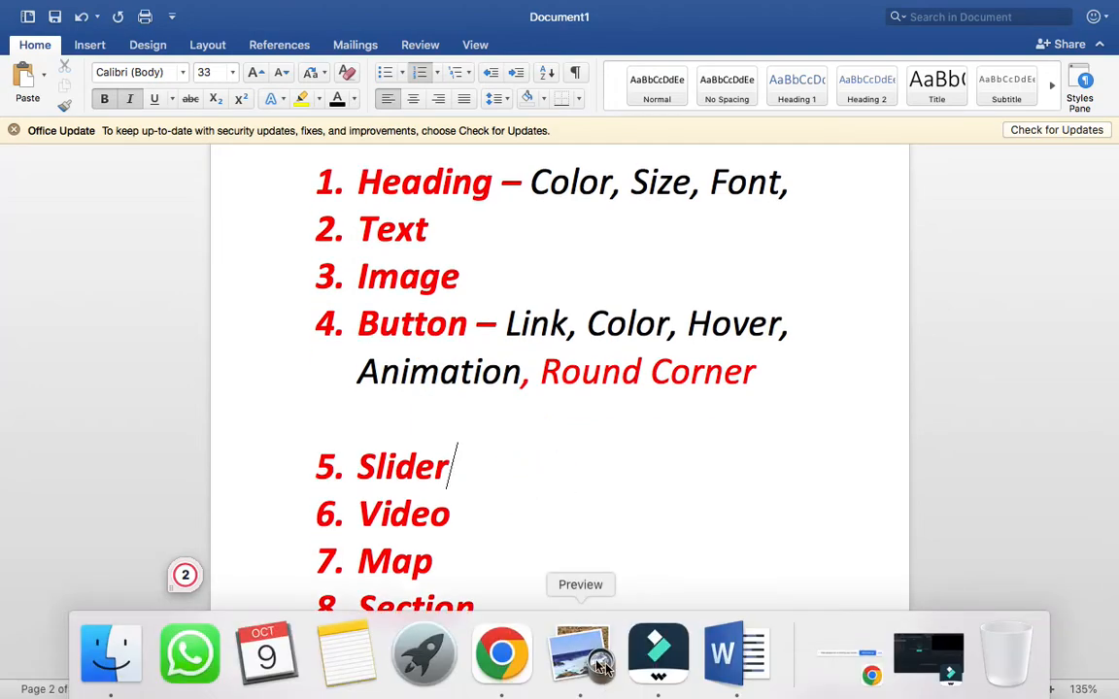
left_click(502, 652)
scroll(652, 499, "up", 10)
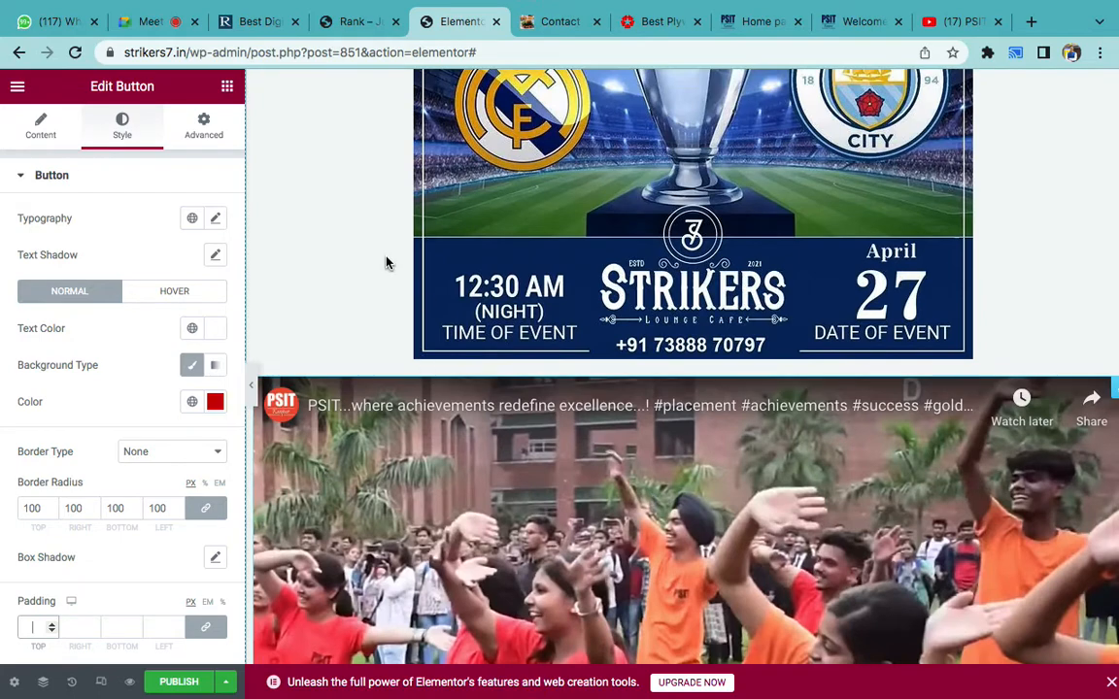
- Preview the page and scroll down to check the rounded red CONTACT US button
scroll(386, 262, "up", 10)
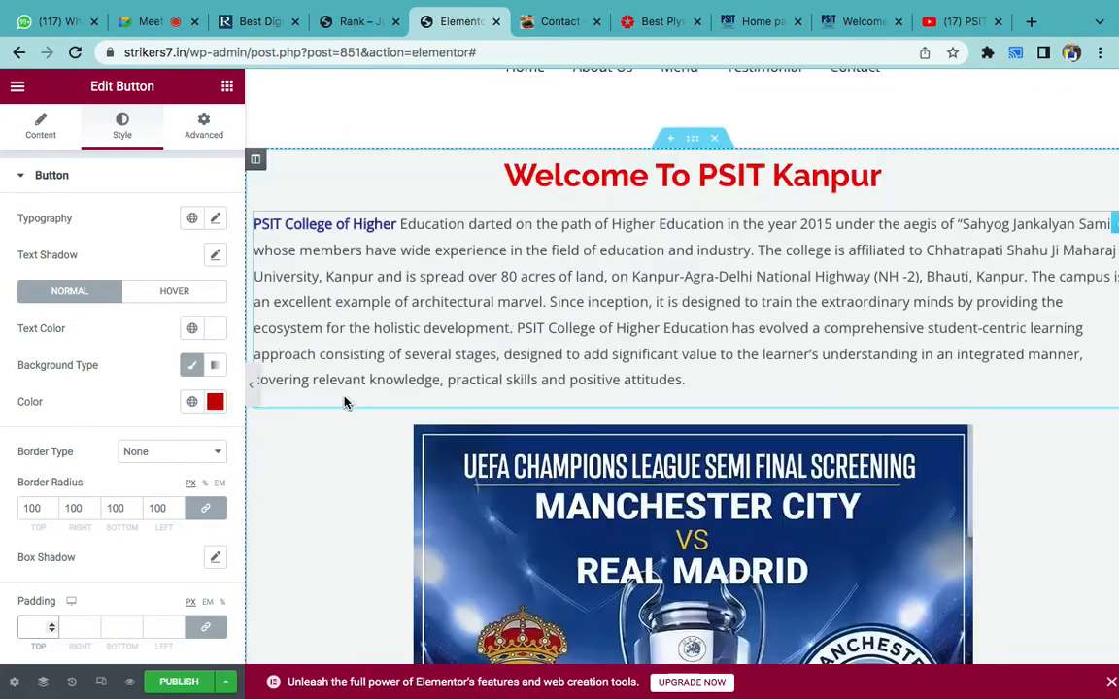
scroll(345, 402, "down", 2)
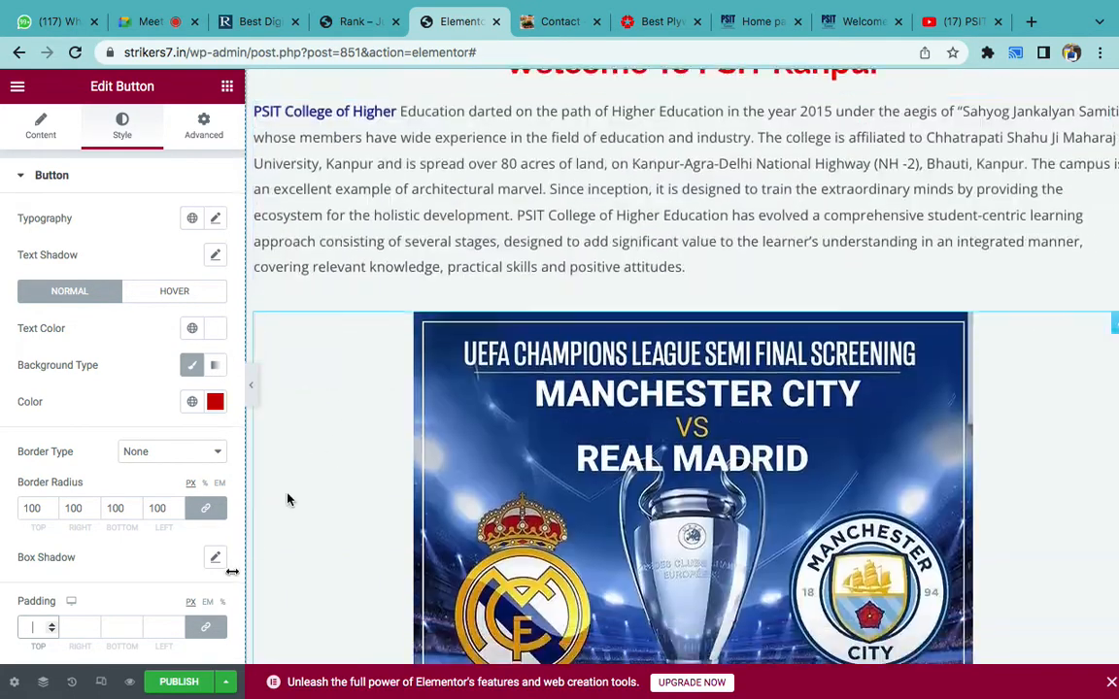
left_click(131, 683)
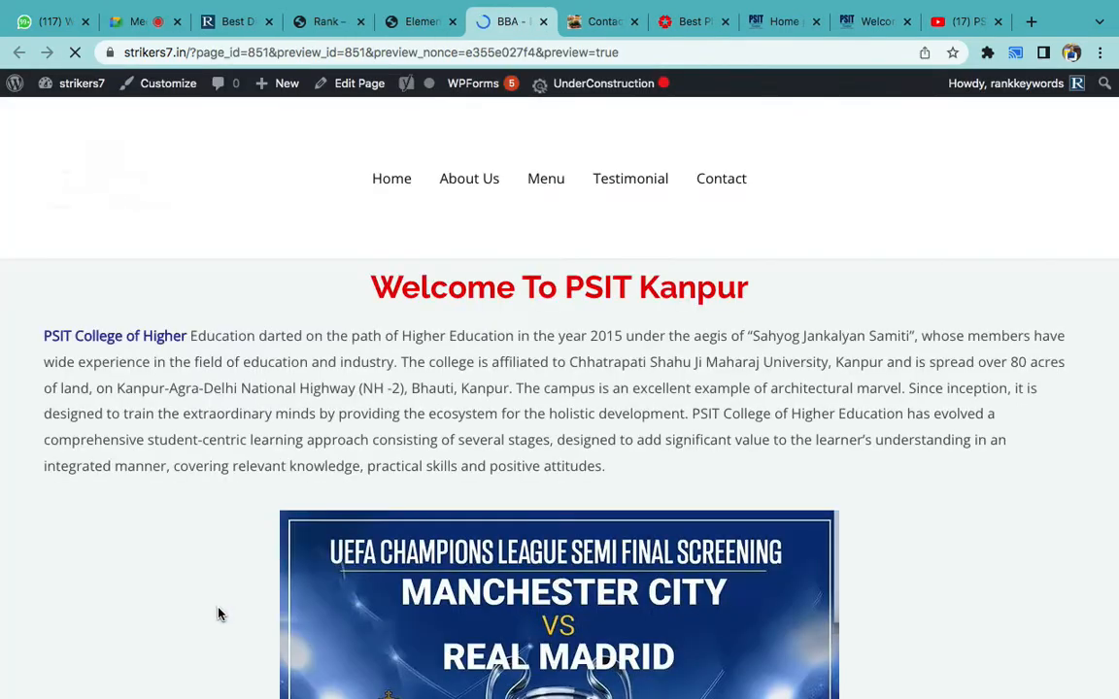
scroll(402, 561, "down", 3)
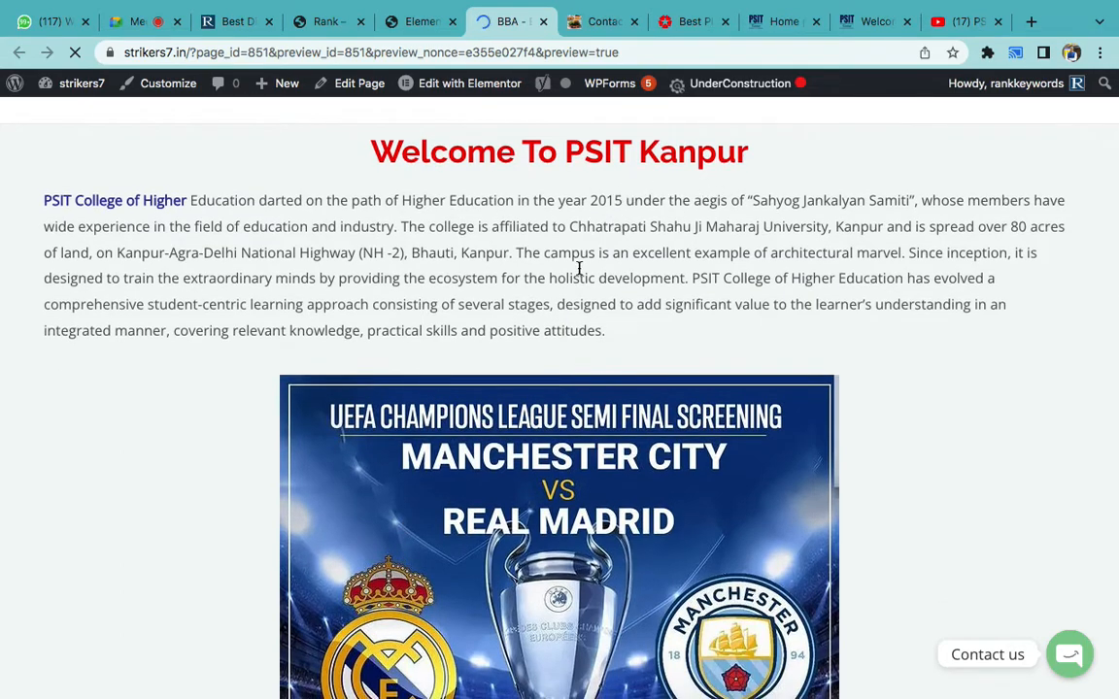
scroll(578, 268, "down", 10)
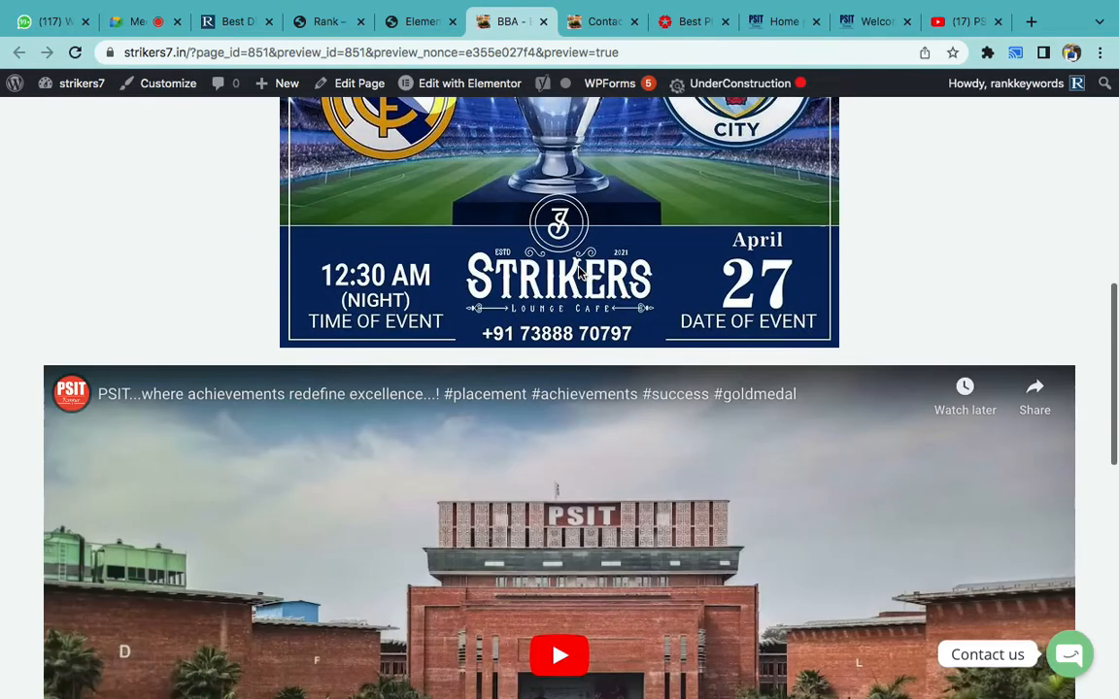
scroll(579, 272, "down", 15)
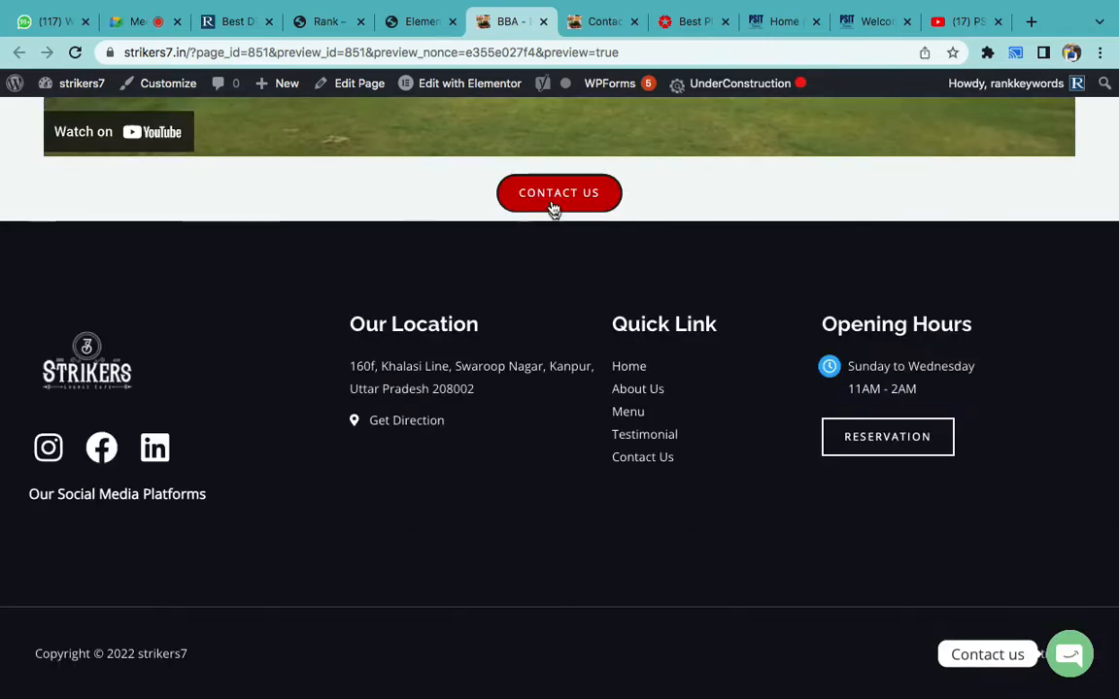
left_click(403, 21)
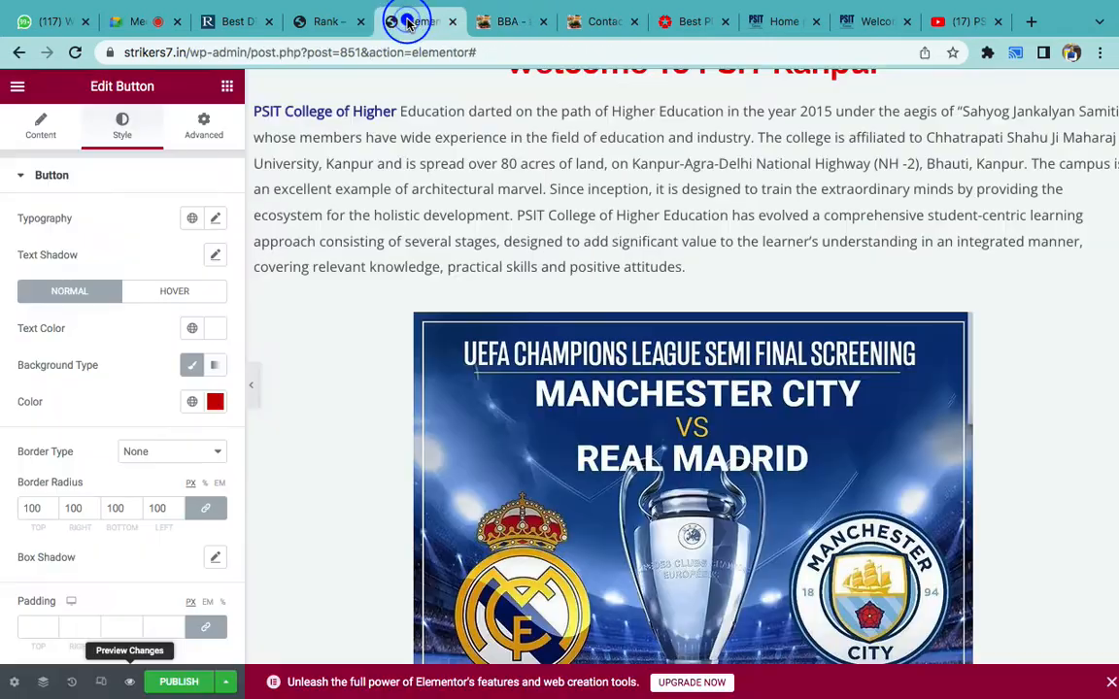
left_click(100, 682)
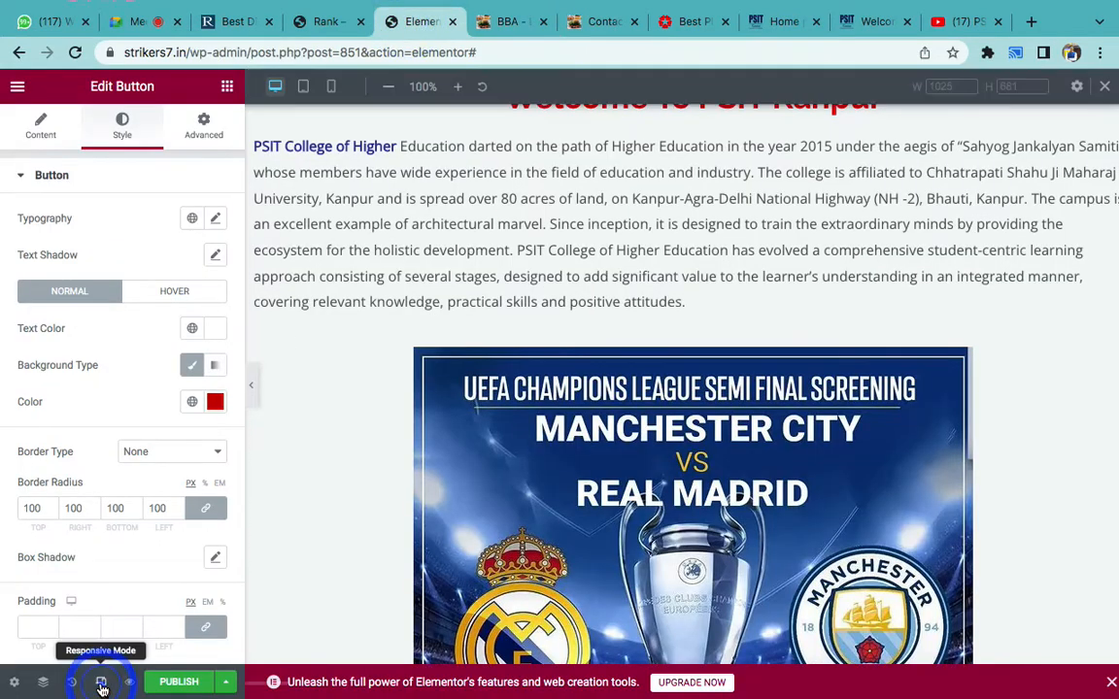
left_click(331, 86)
scroll(727, 300, "up", 2)
scroll(727, 300, "down", 10)
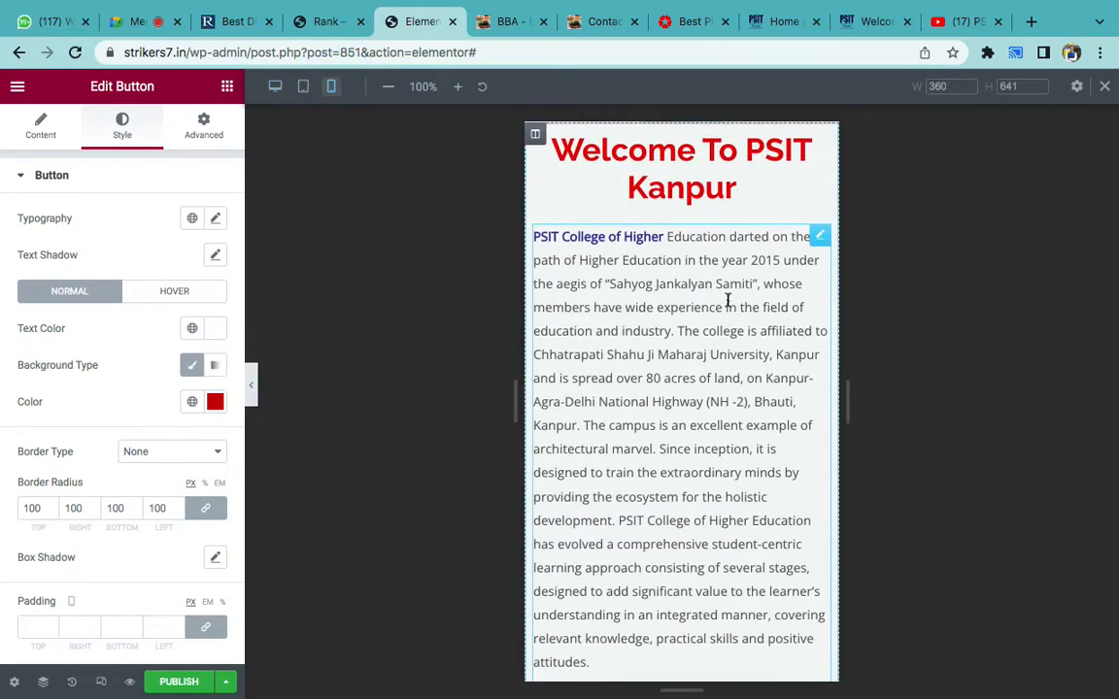
scroll(728, 300, "up", 4)
scroll(726, 298, "up", 5)
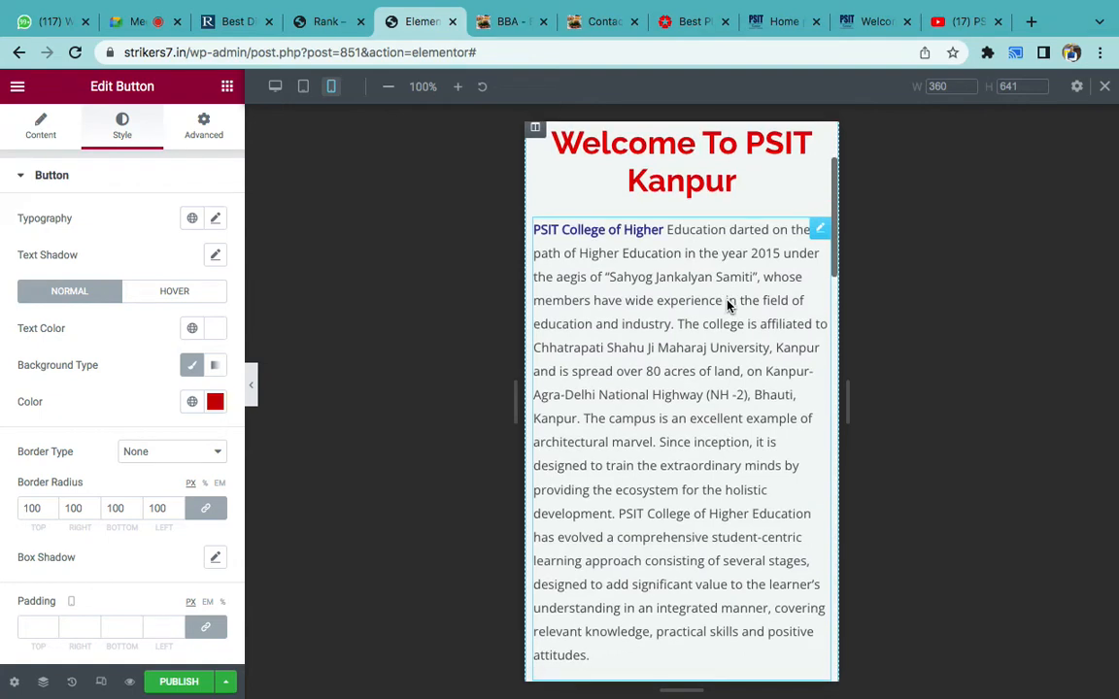
scroll(694, 392, "down", 9)
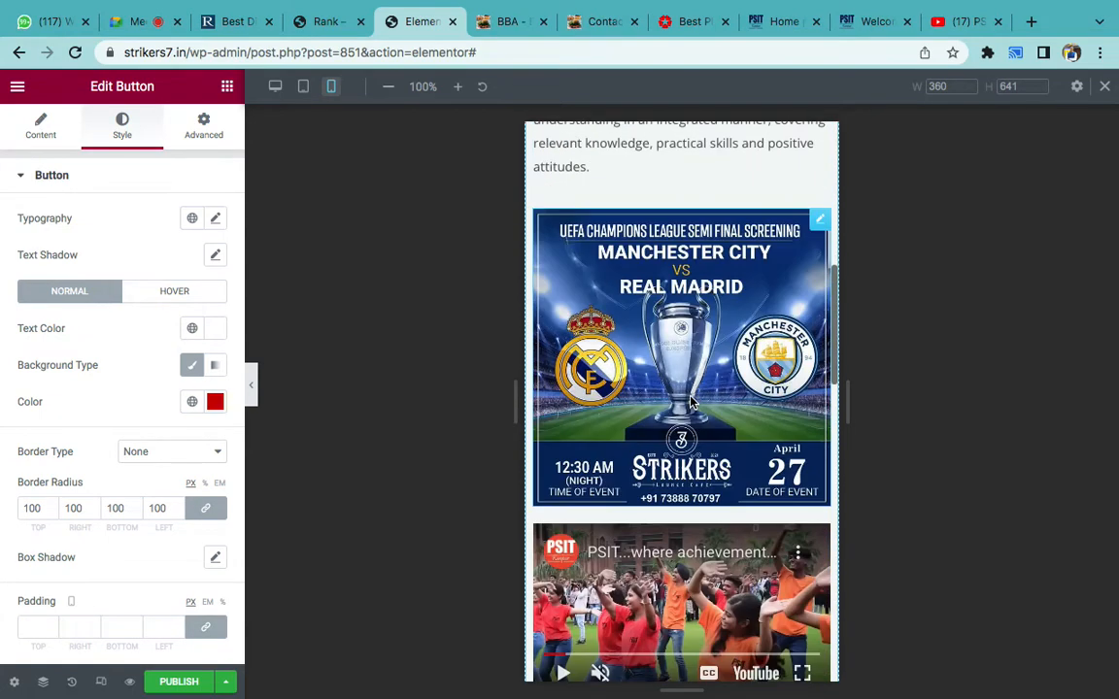
scroll(692, 402, "down", 2)
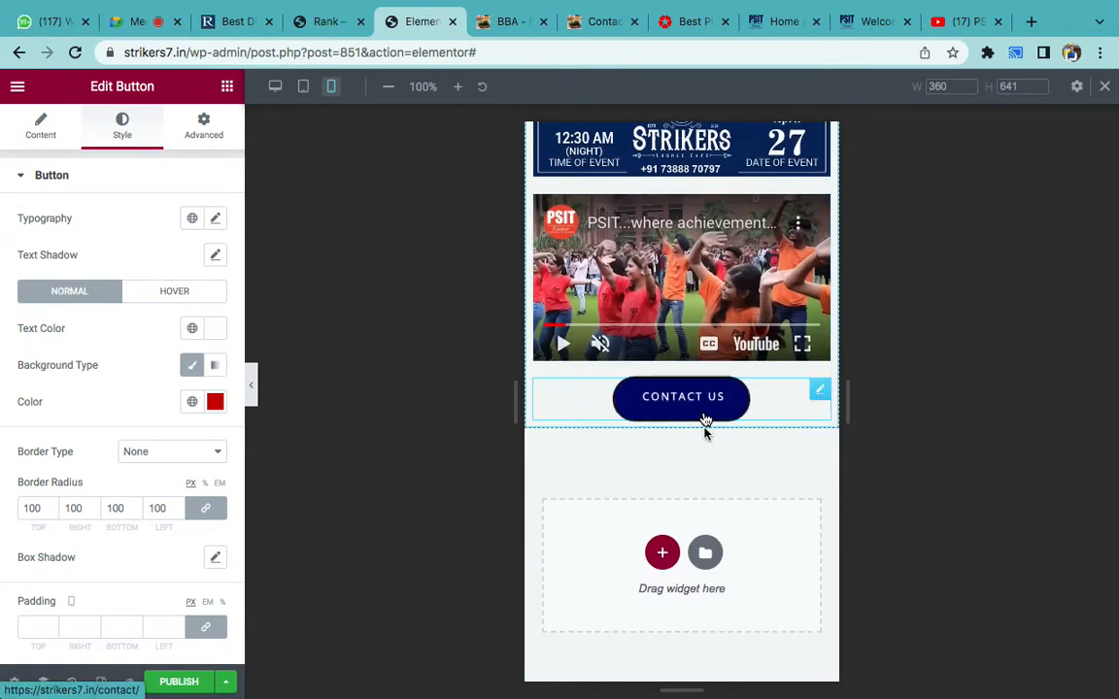
scroll(705, 427, "down", 6)
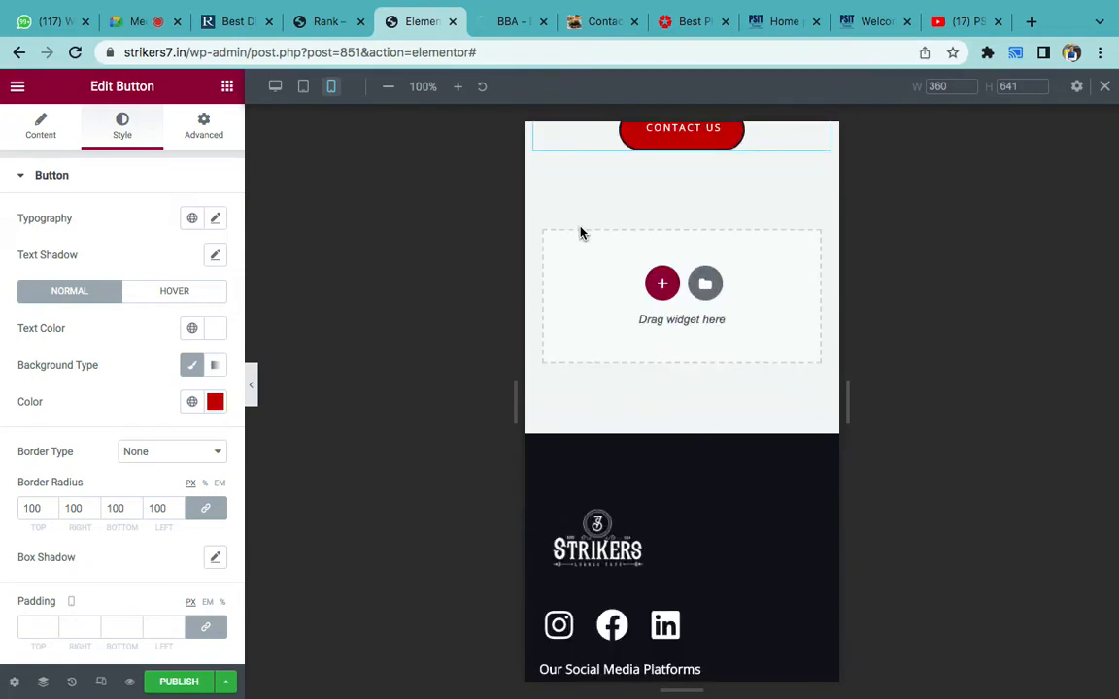
scroll(580, 233, "up", 9)
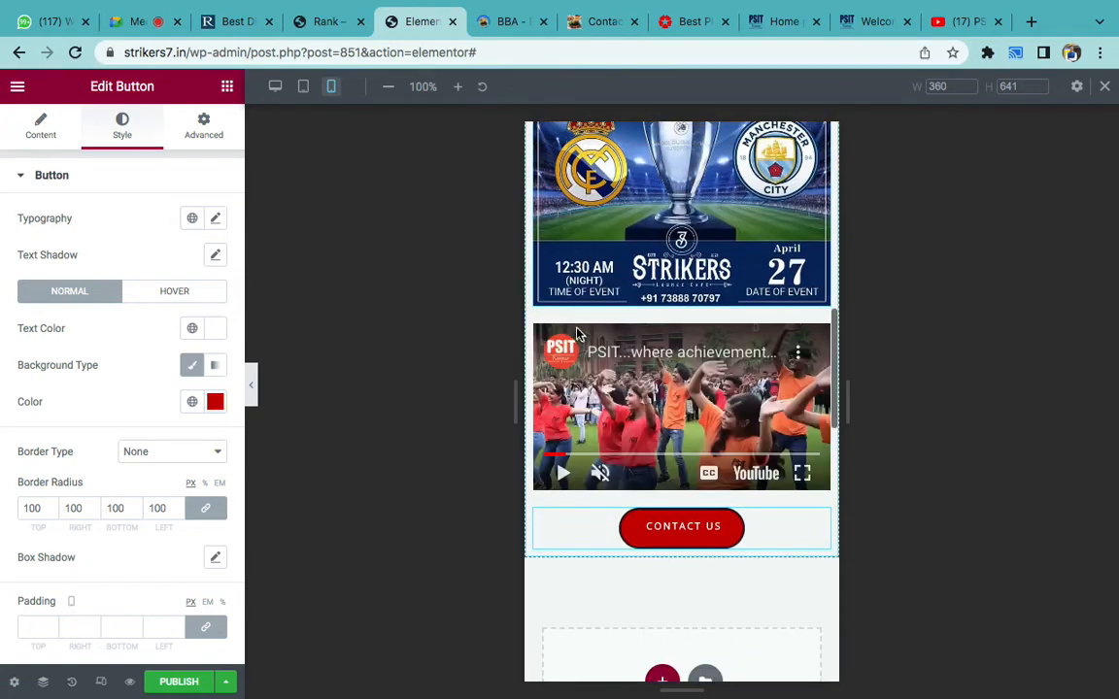
scroll(577, 335, "down", 6)
scroll(577, 335, "down", 2)
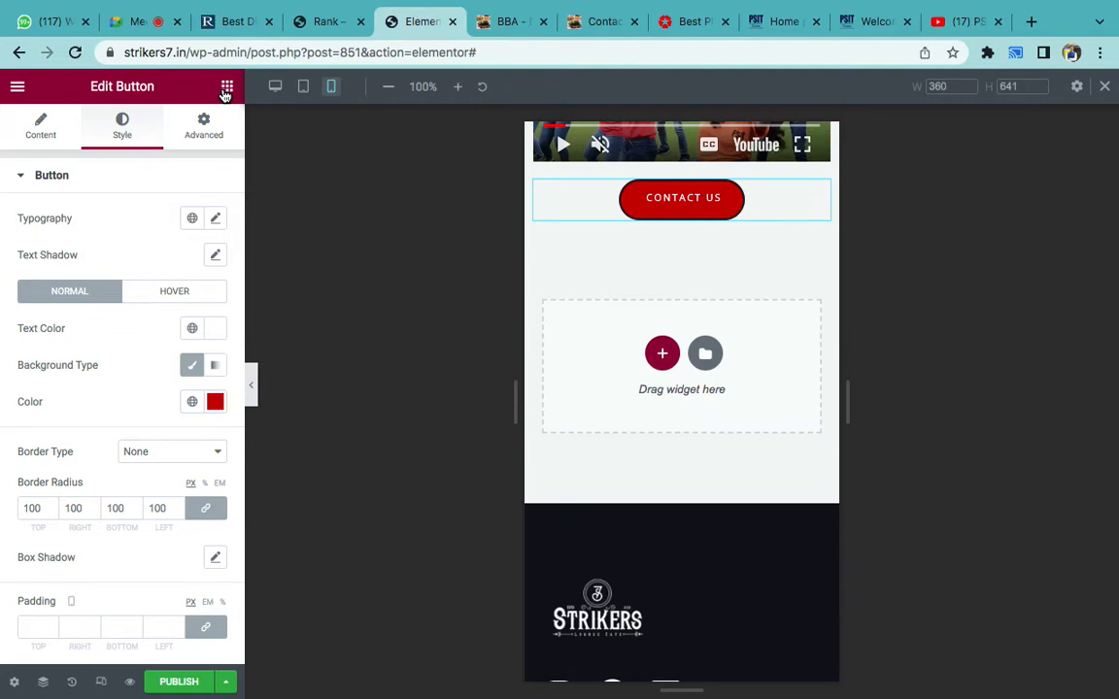
- Search widgets for 'slider', drop an Image Carousel below CONTACT US, and open its gallery picker
left_click(226, 88)
left_click(89, 155)
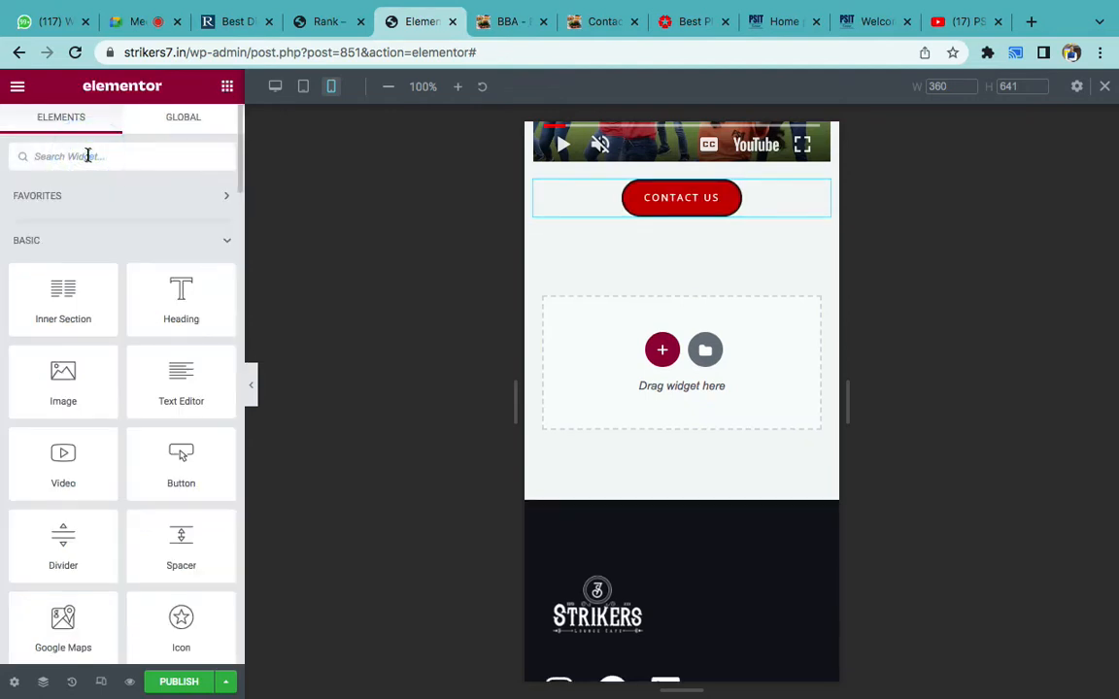
type("slider")
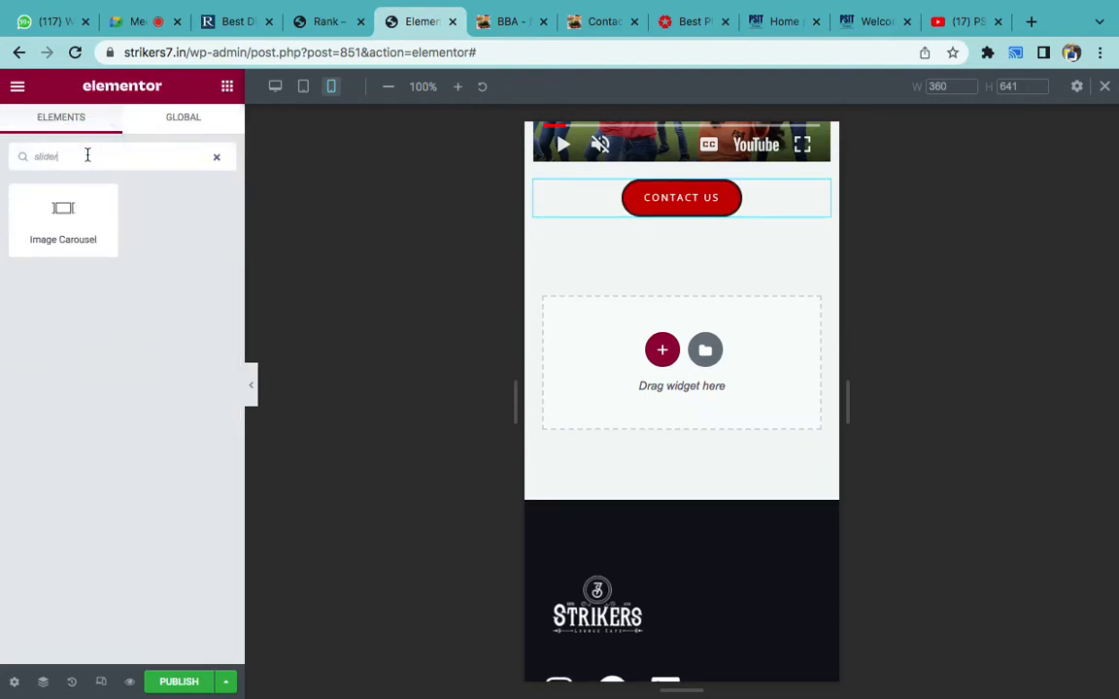
left_click_drag(40, 220, 714, 216)
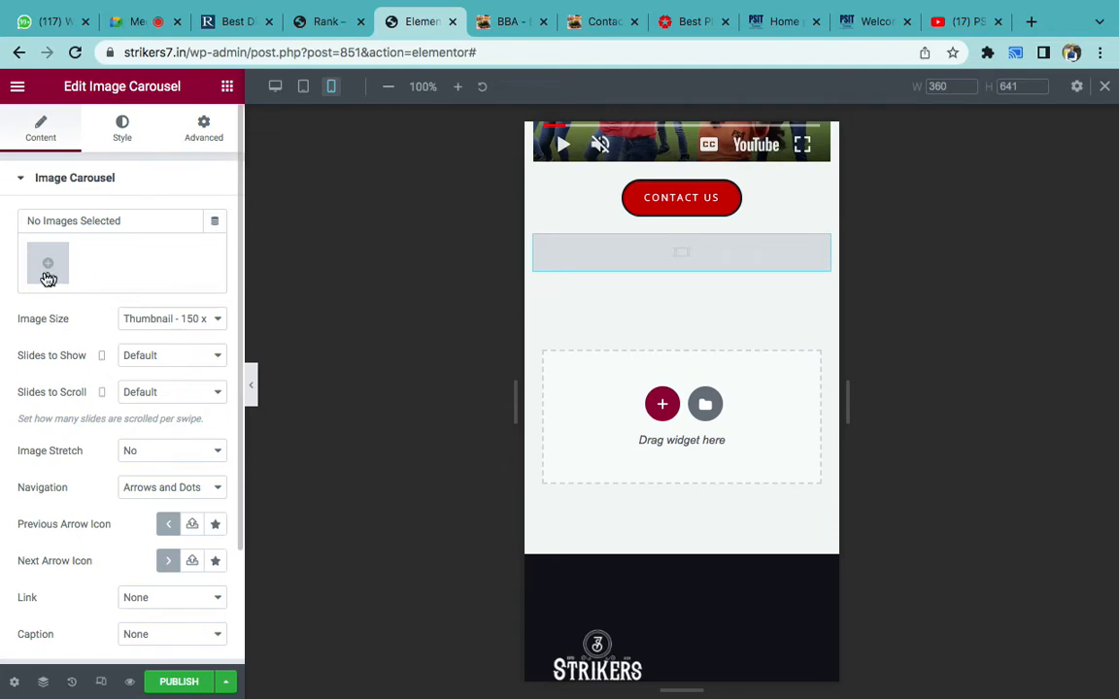
left_click(44, 276)
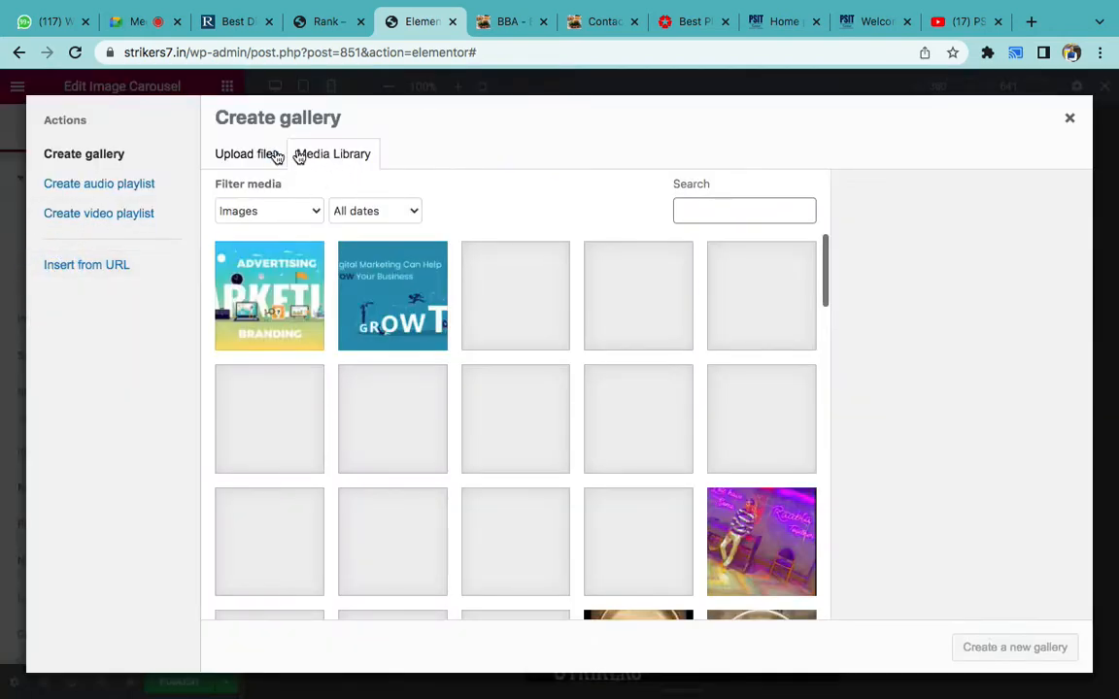
- Return to the Elementor gallery picker and select the marketing and grow3 banners
left_click(776, 21)
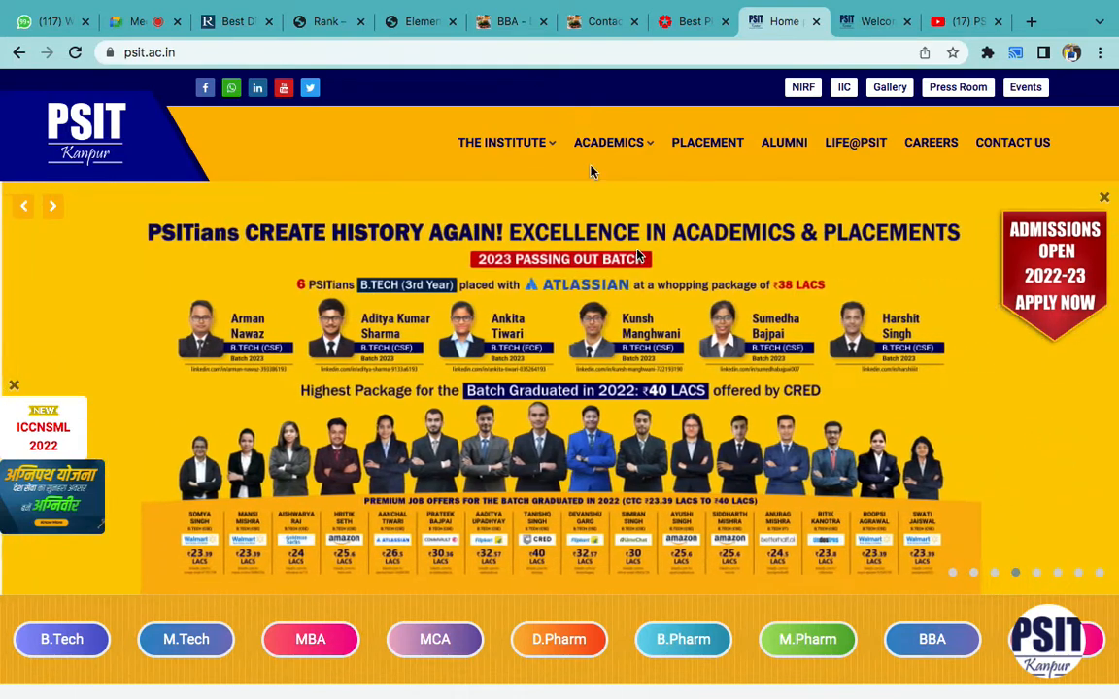
left_click(323, 26)
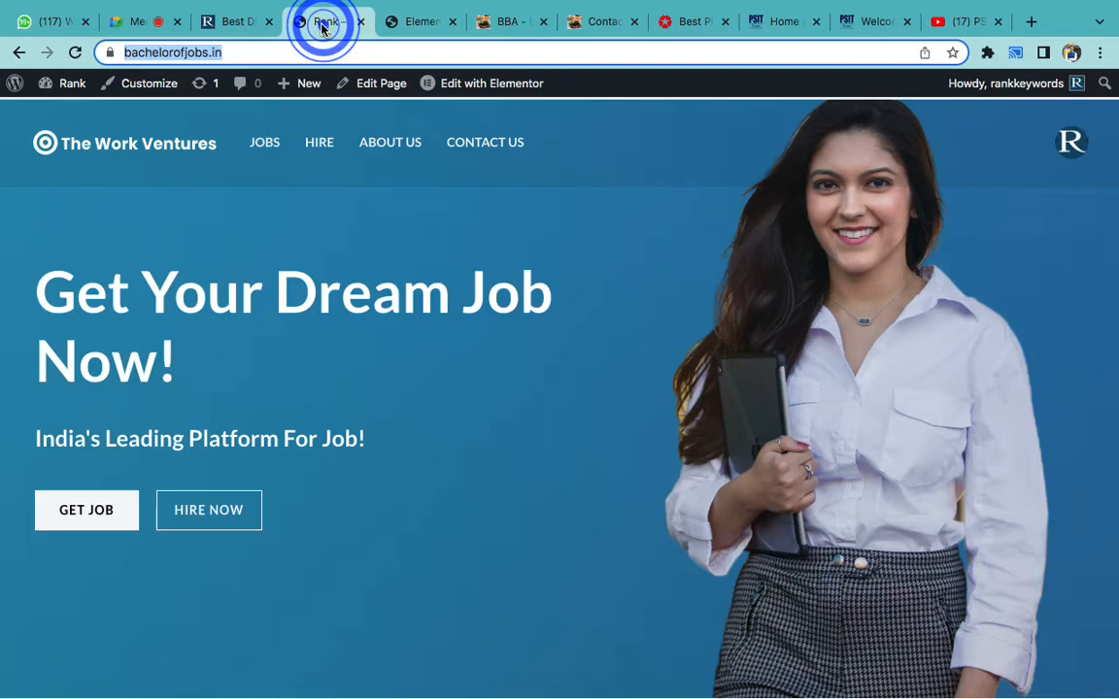
left_click(408, 20)
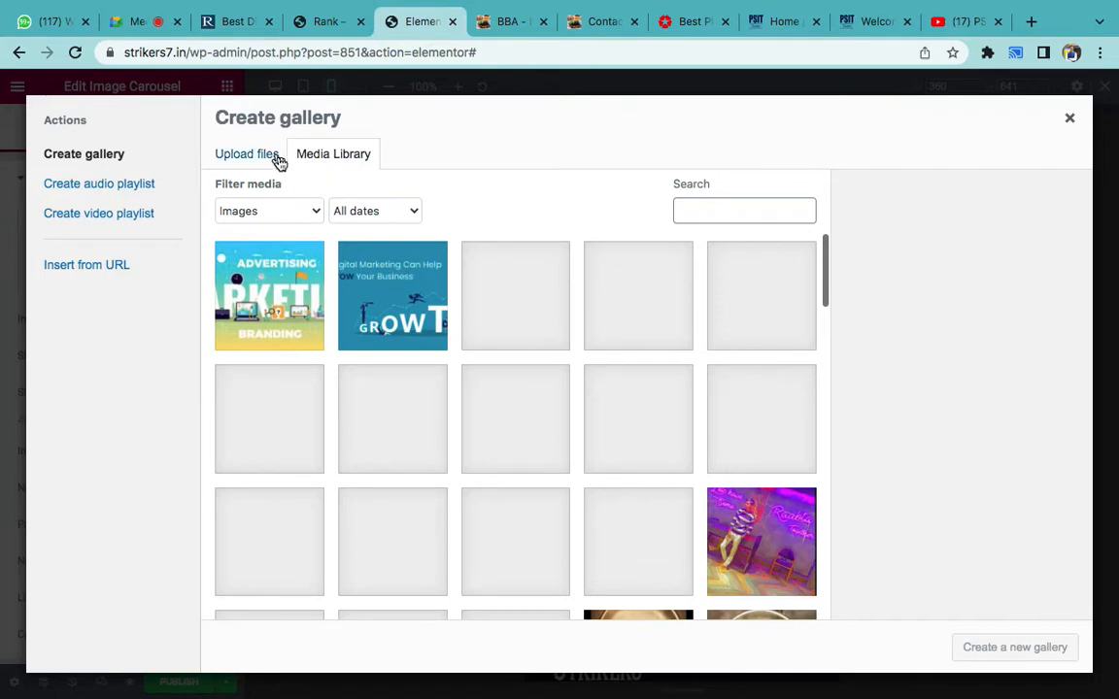
left_click(278, 307)
left_click(396, 297)
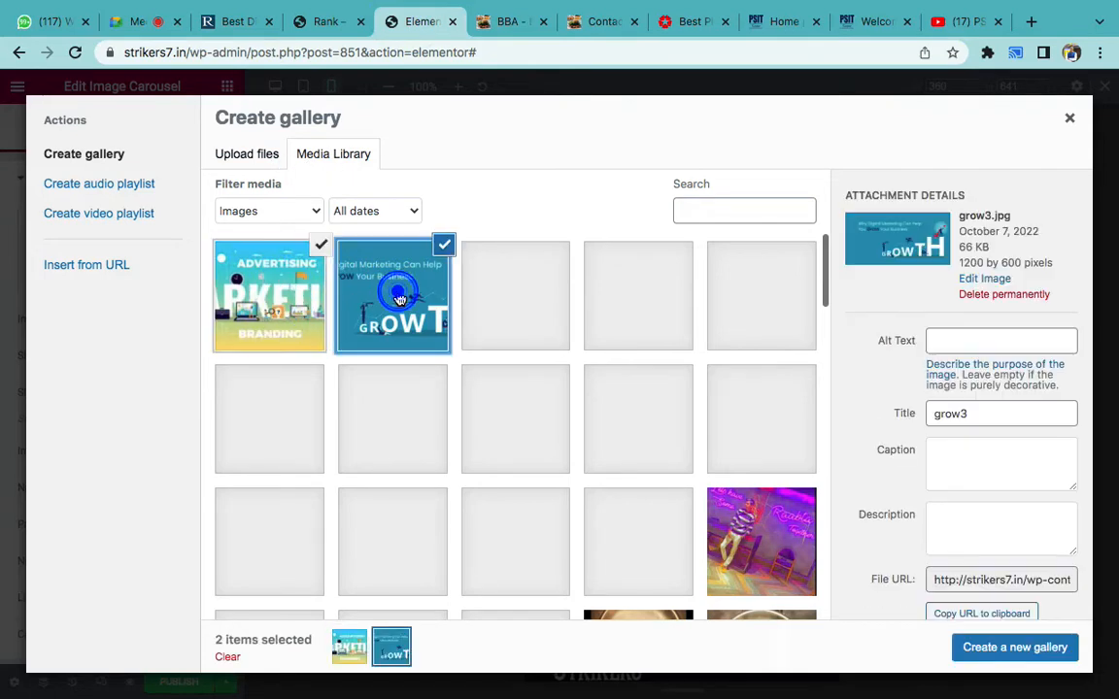
- Add the memory-someday photo and insert the three-image gallery into the carousel
scroll(689, 445, "down", 5)
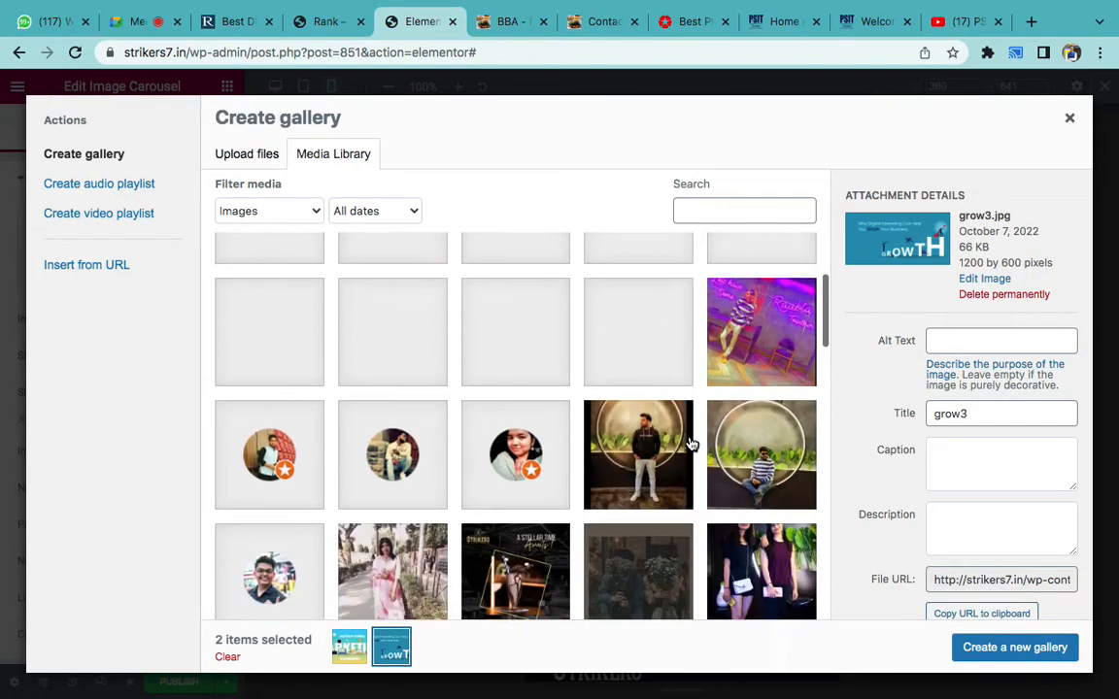
scroll(689, 445, "down", 3)
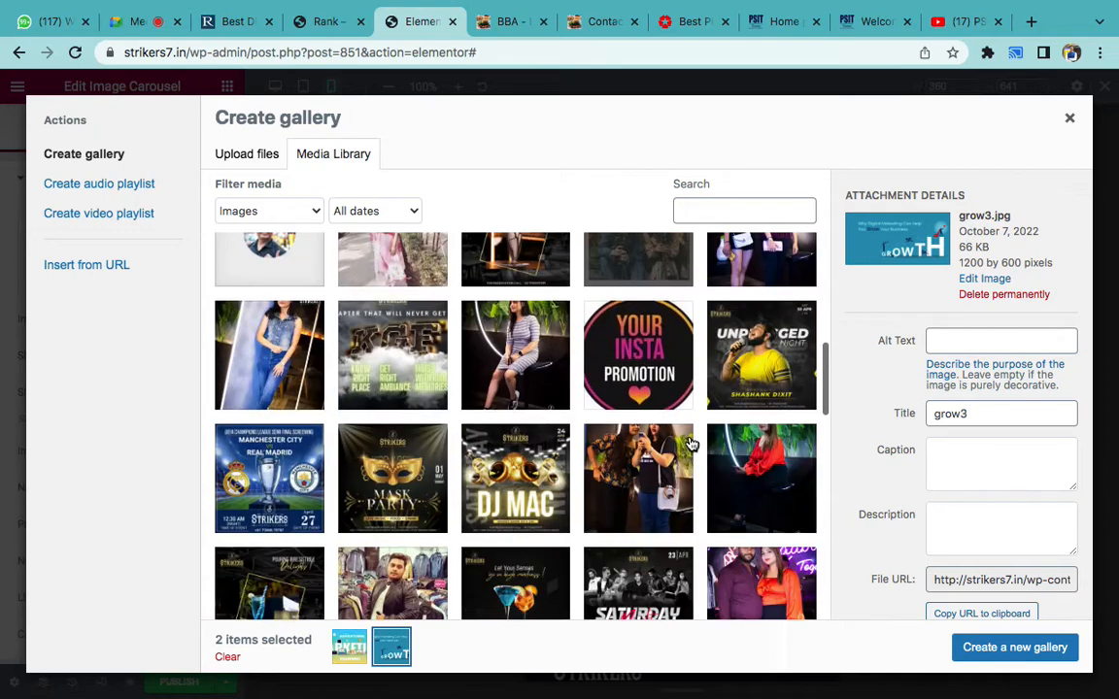
scroll(689, 445, "down", 8)
scroll(692, 444, "down", 5)
scroll(691, 444, "up", 2)
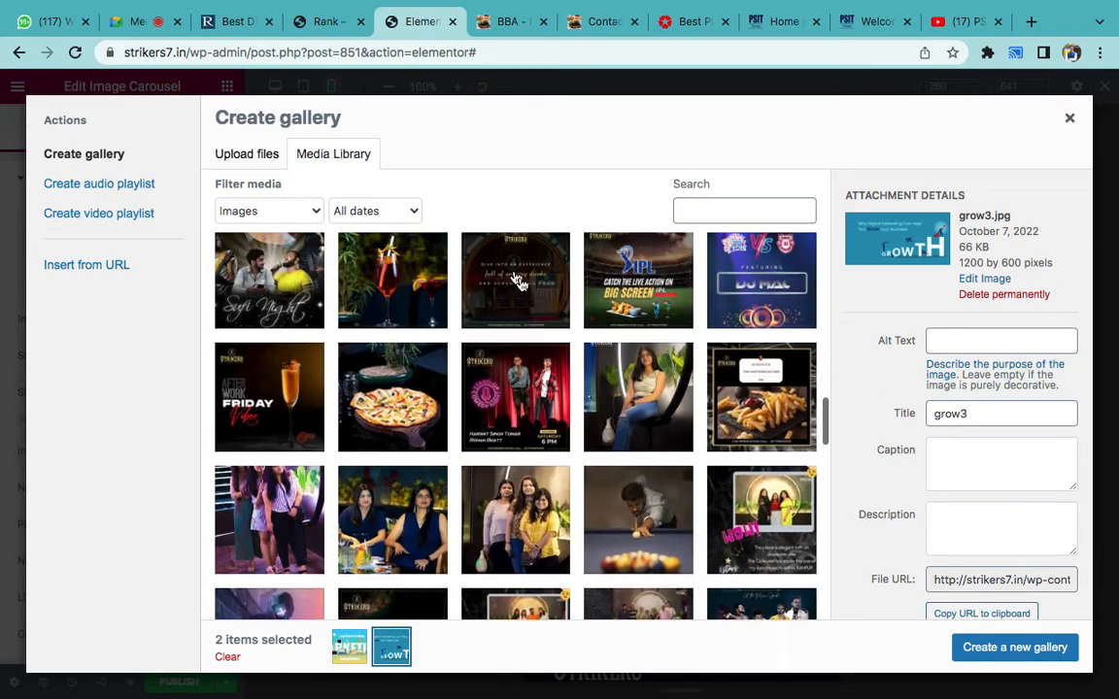
scroll(520, 281, "up", 3)
left_click(513, 308)
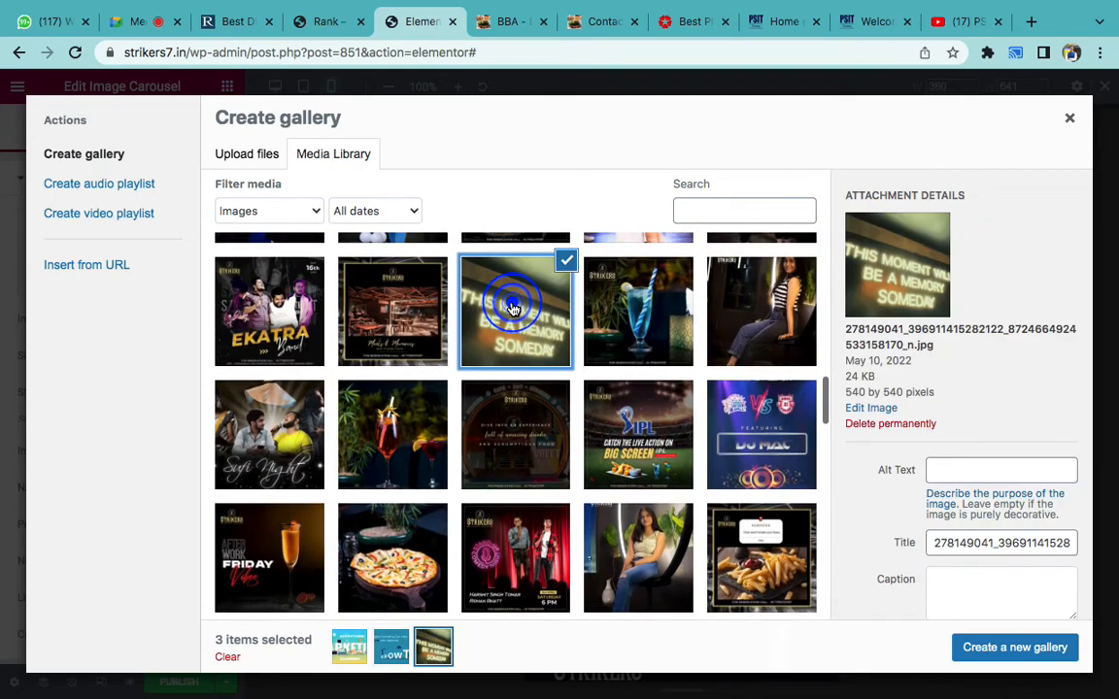
left_click(1011, 648)
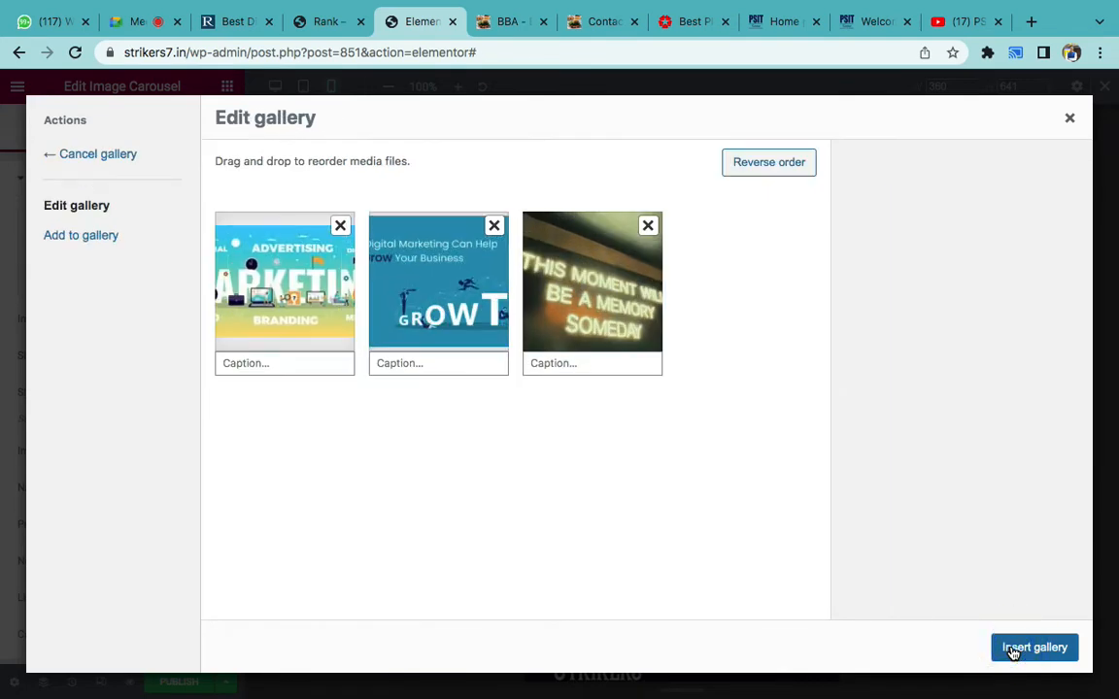
left_click(1035, 647)
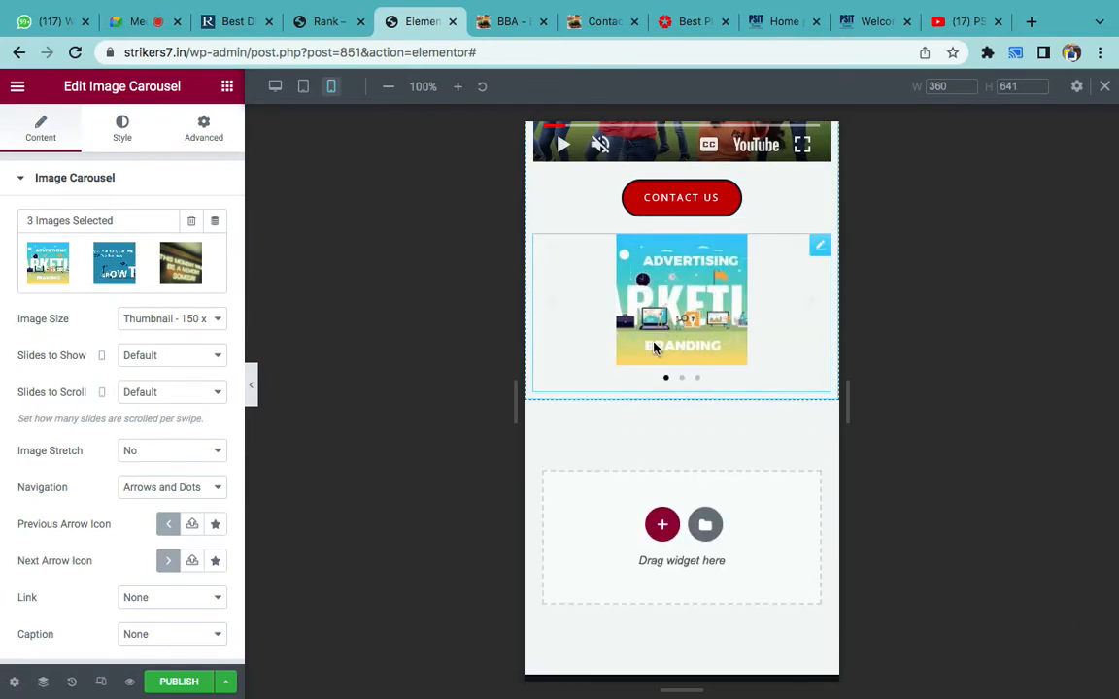
- Set the carousel's Image Size to Full and Slides to Show to 1
left_click(173, 319)
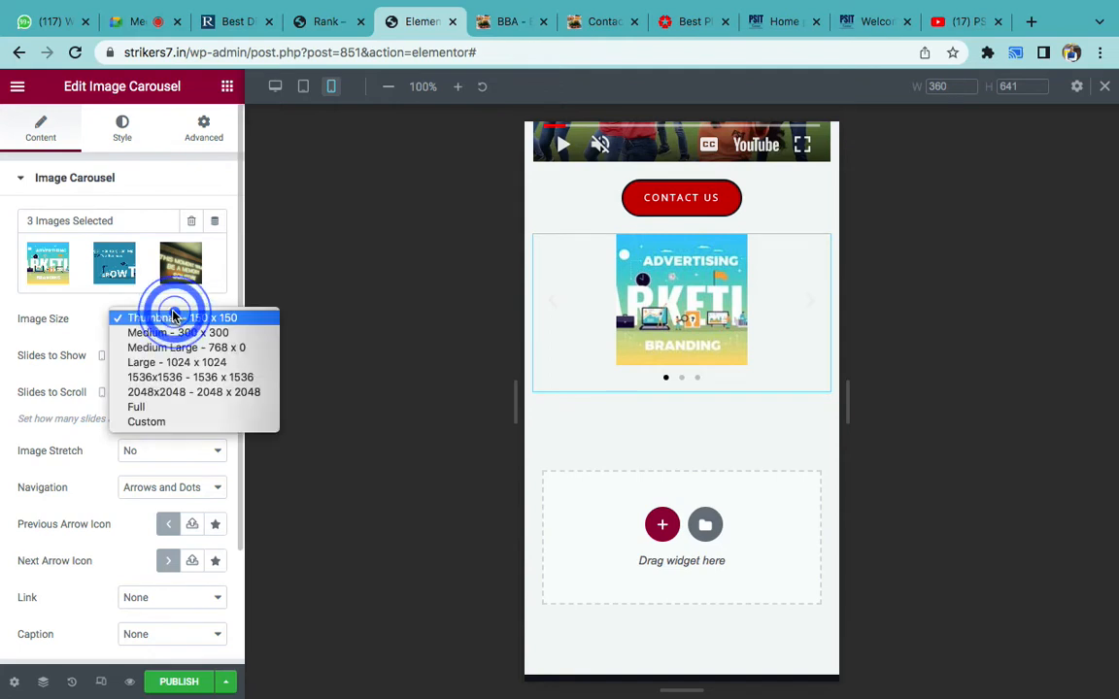
left_click(145, 406)
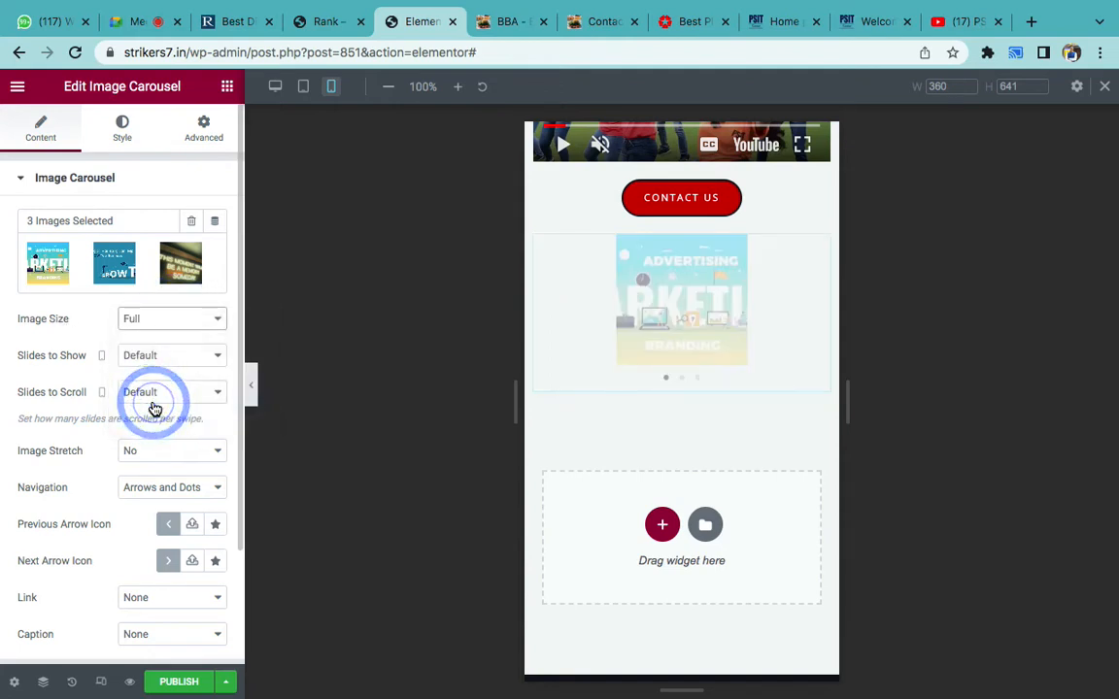
left_click(164, 359)
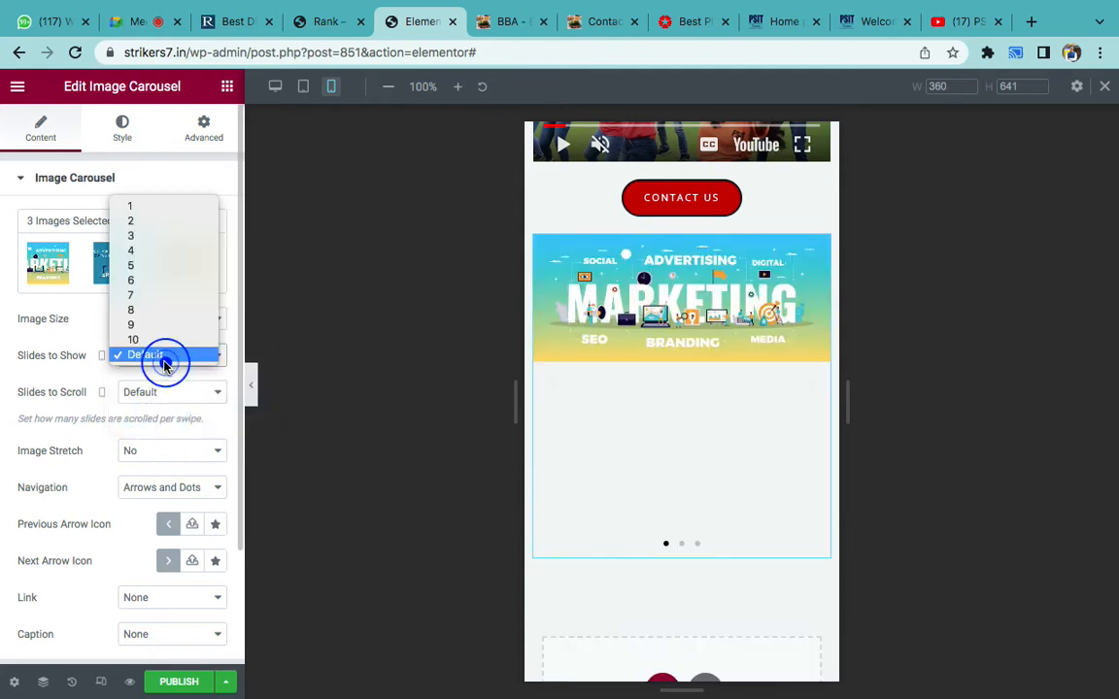
left_click(142, 208)
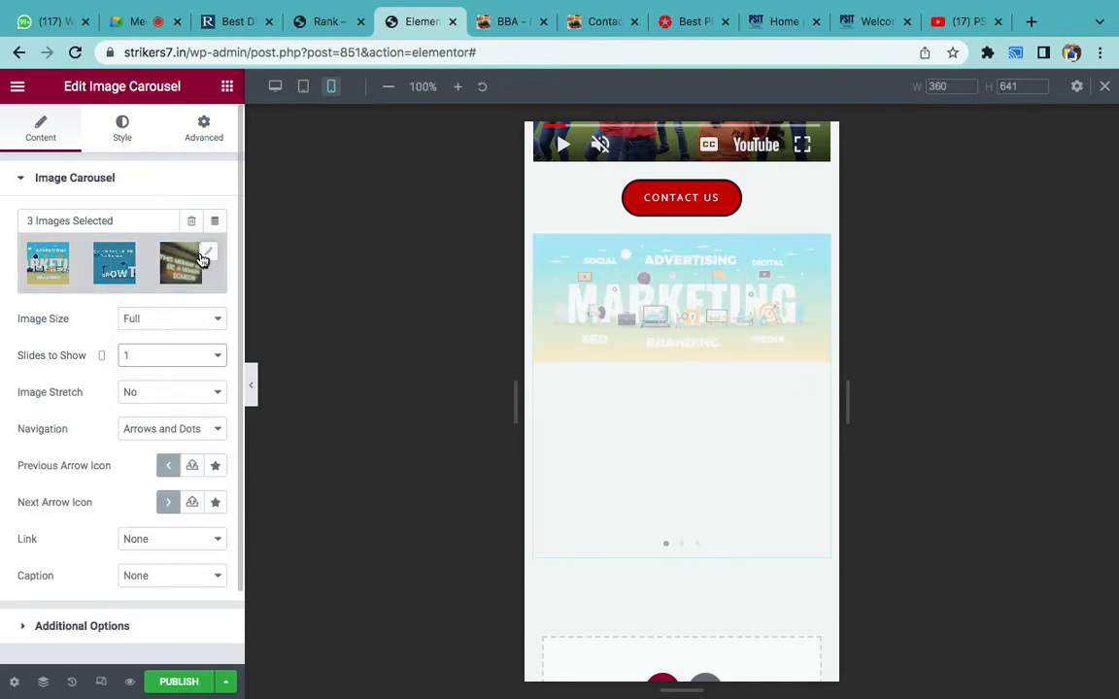
- Remove the memory-someday photo from the carousel gallery, keeping the two banners
left_click(202, 256)
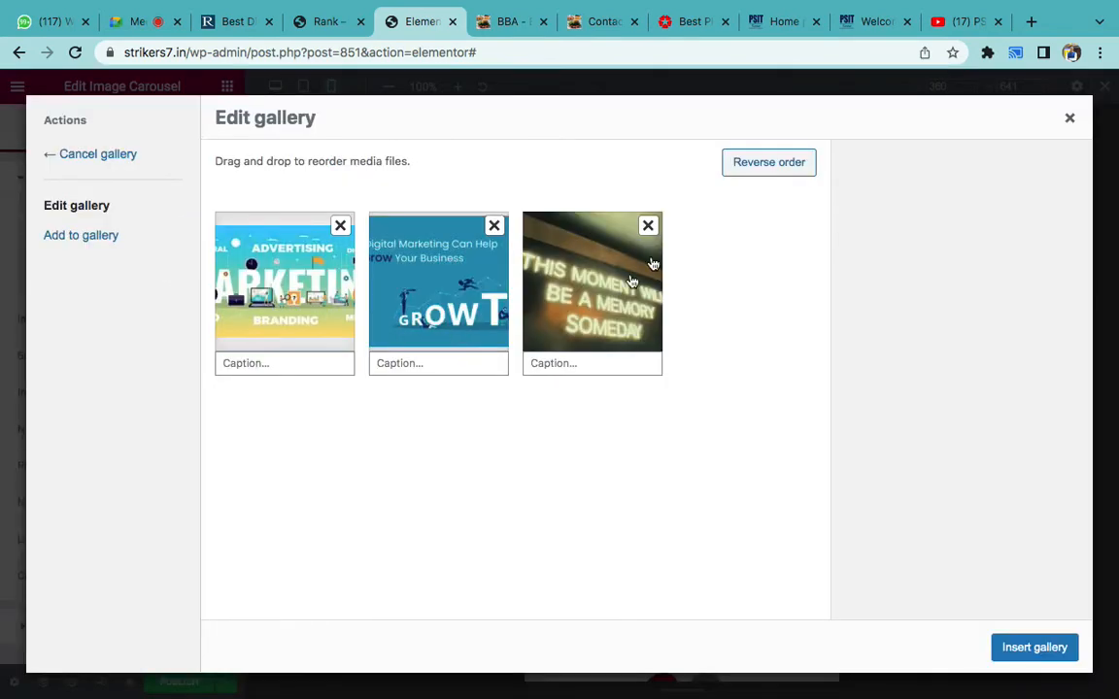
left_click(648, 227)
left_click(1012, 643)
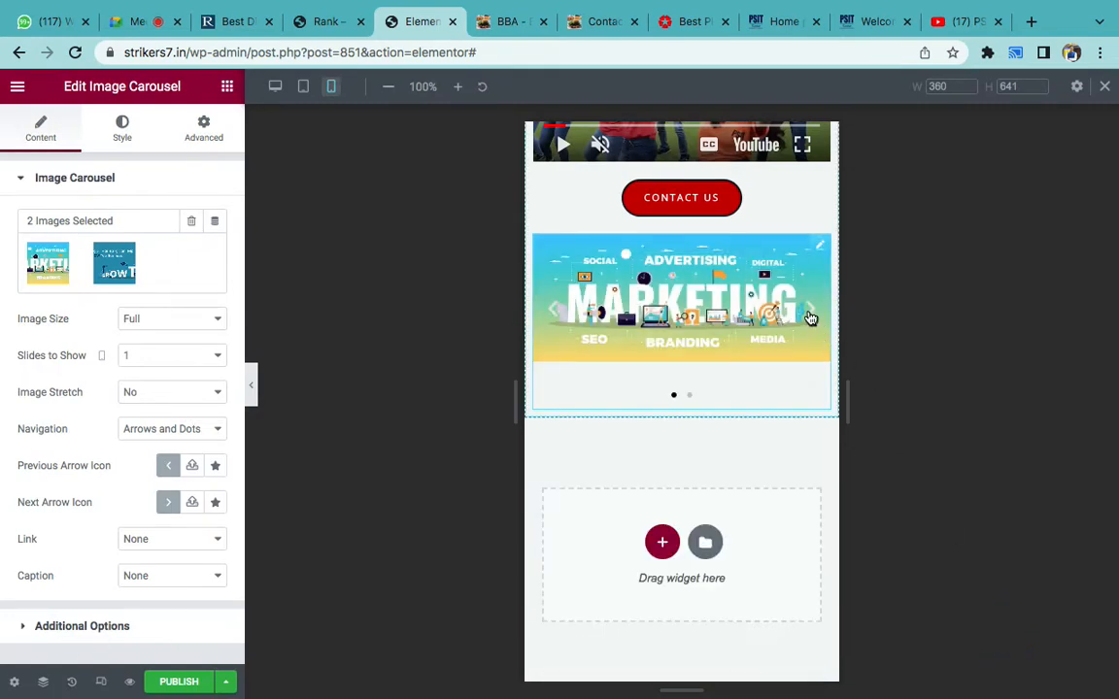
- Flip through the carousel slides with the arrow until the marketing banner returns
left_click(809, 313)
left_click(810, 313)
left_click(809, 313)
left_click(810, 315)
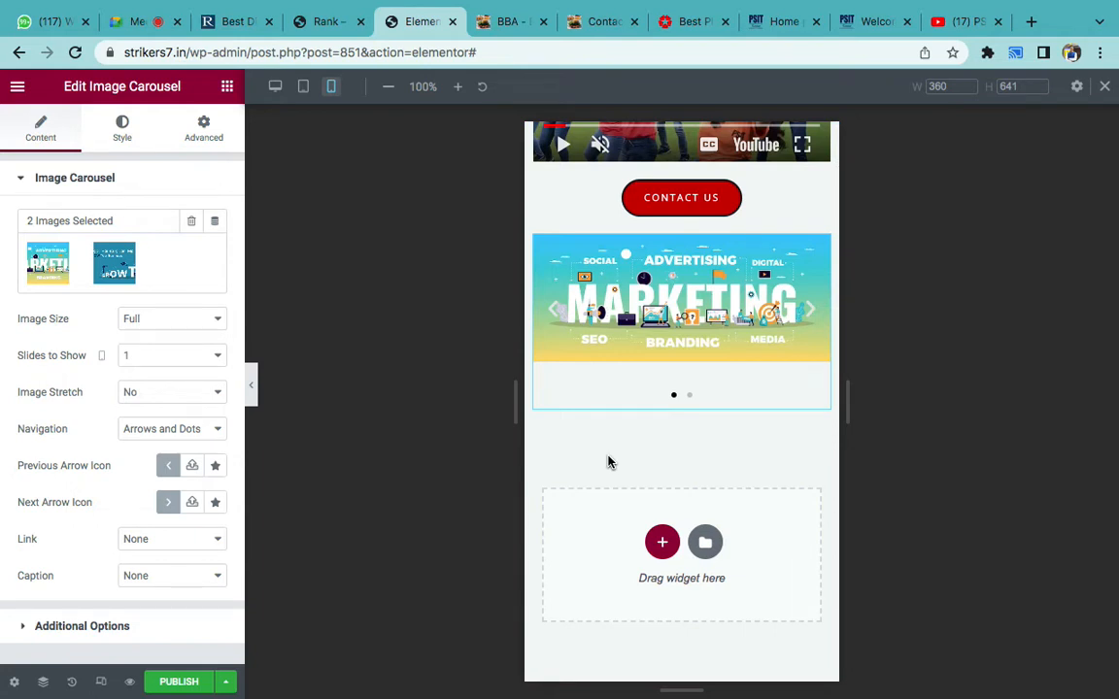
- Raise the carousel's Autoplay Speed to 2000 in Additional Options
scroll(70, 439, "down", 2)
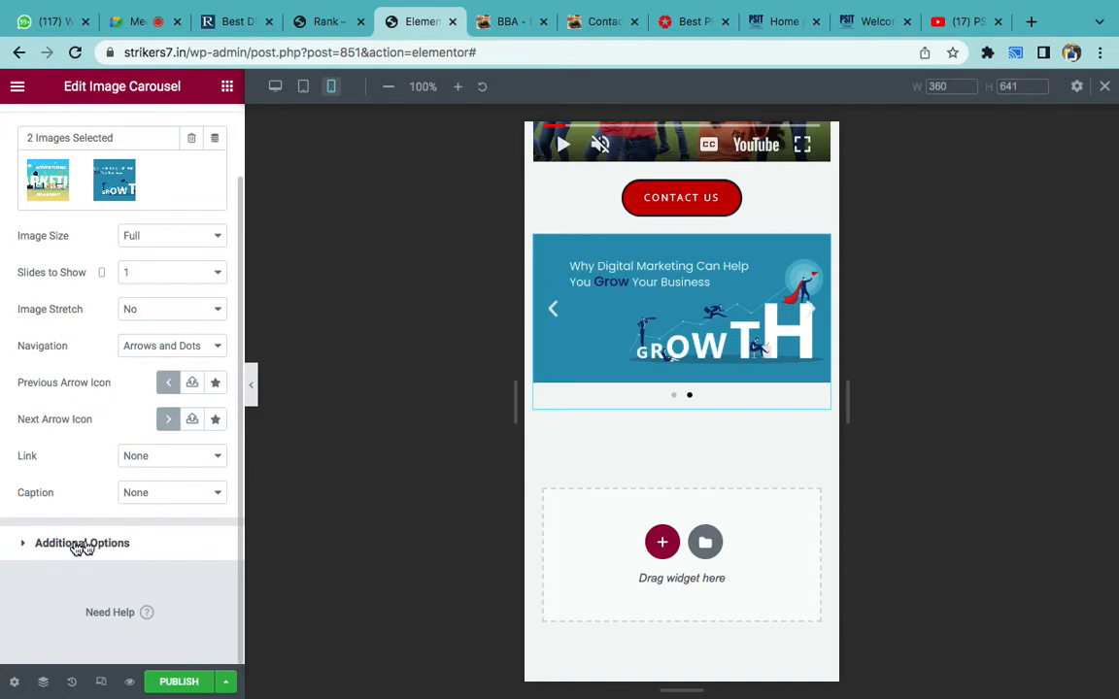
left_click(76, 546)
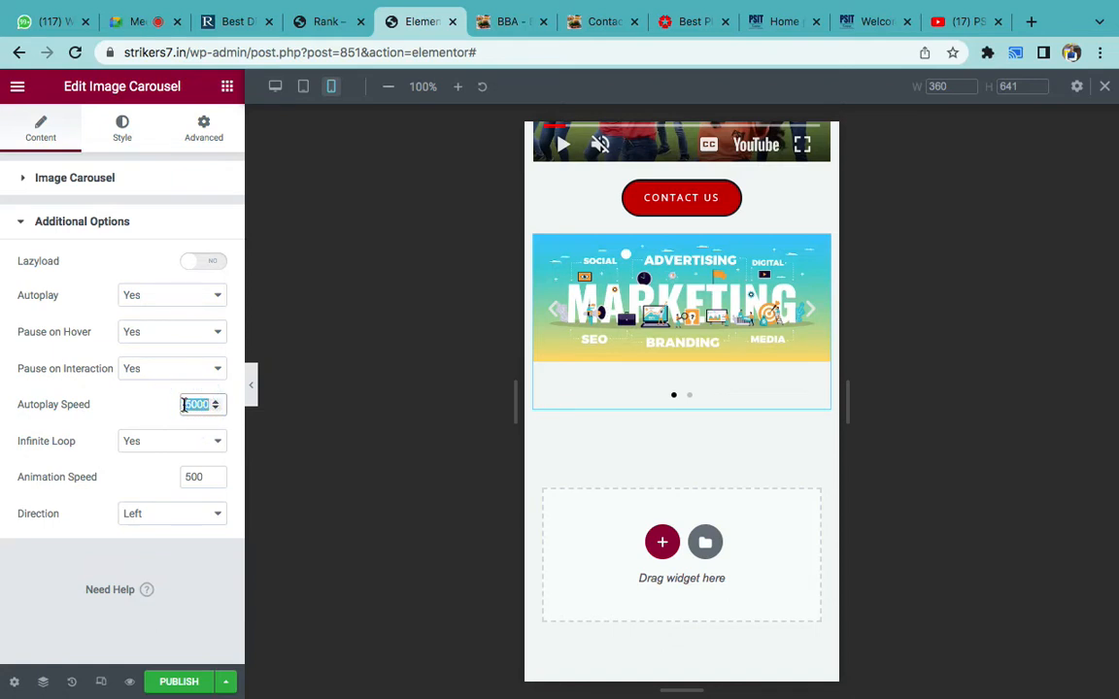
left_click(84, 418)
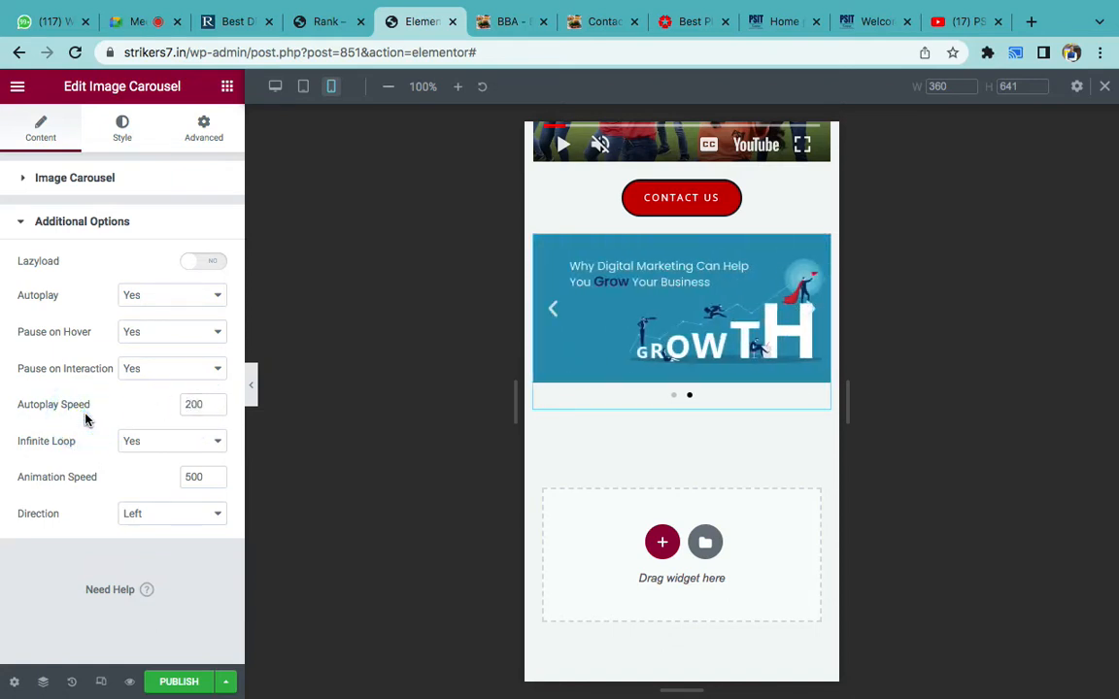
left_click(195, 402)
left_click(151, 402)
- Switch to desktop preview and set the carousel's Slides to Show to 1
left_click(275, 87)
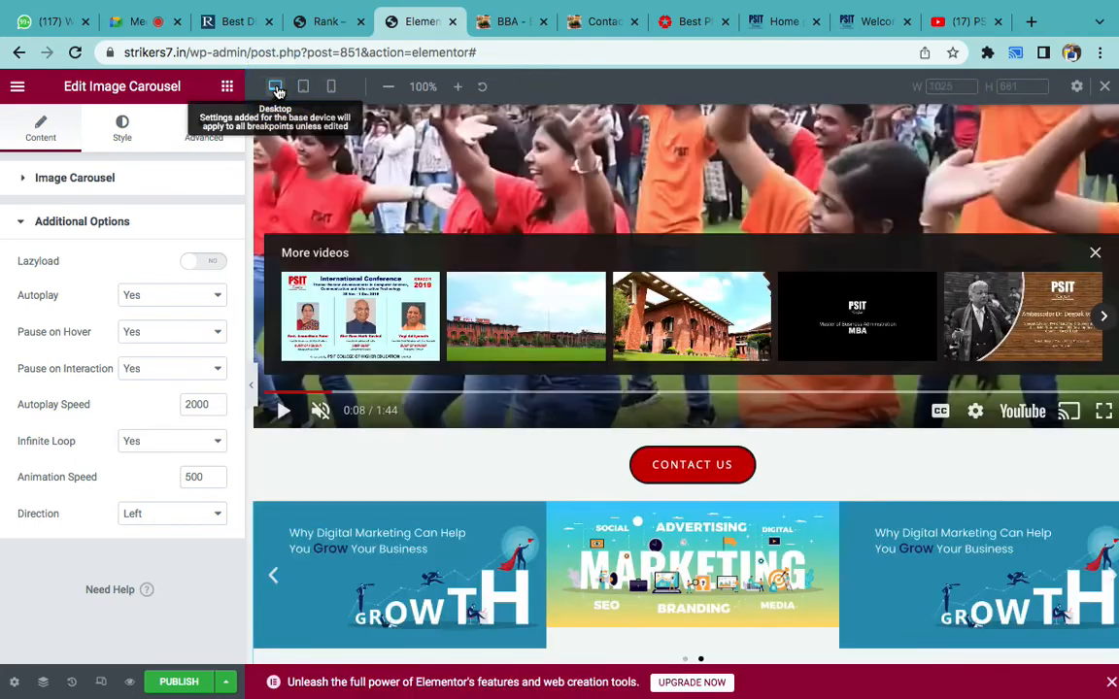
scroll(540, 444, "down", 3)
scroll(718, 370, "down", 1)
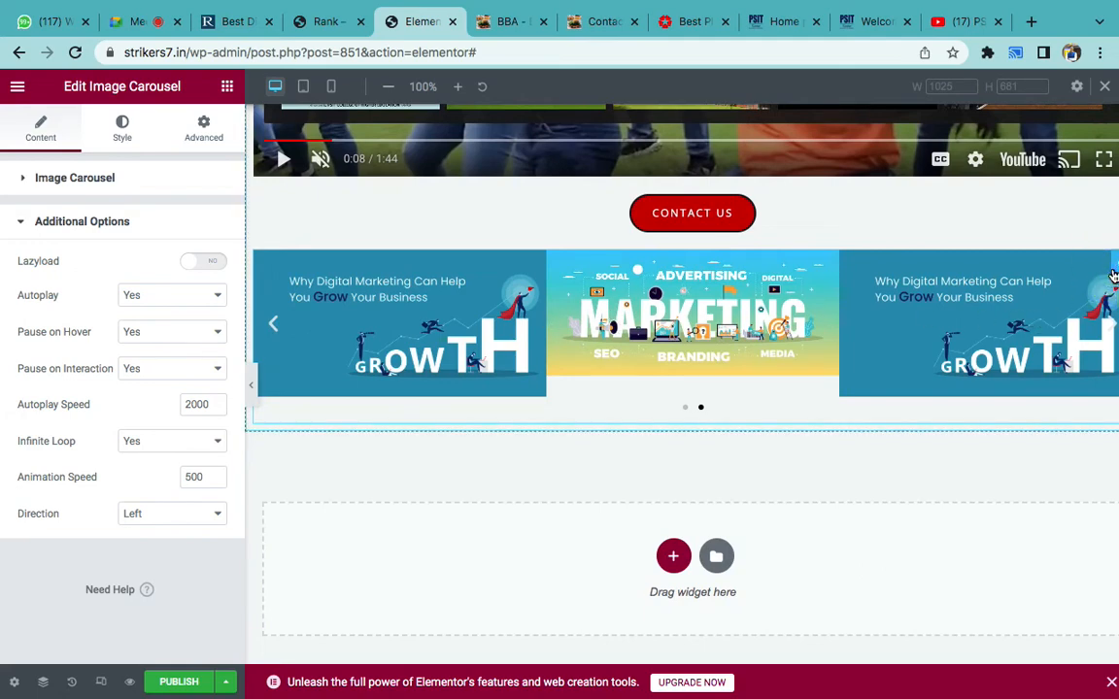
left_click(60, 178)
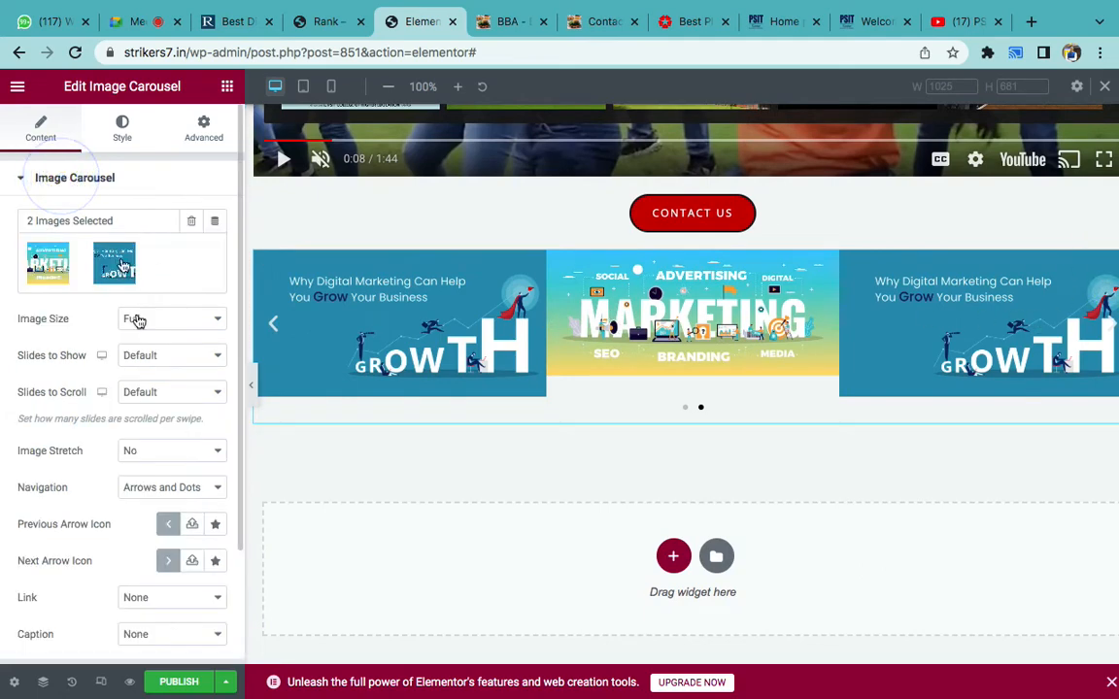
left_click(149, 359)
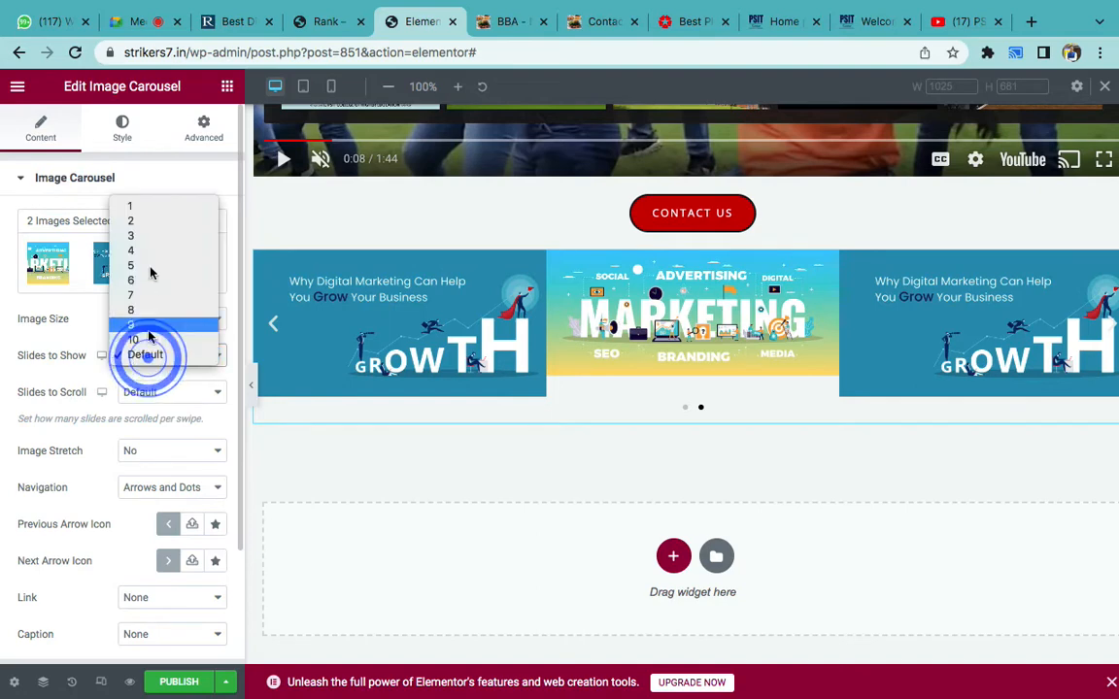
left_click(153, 207)
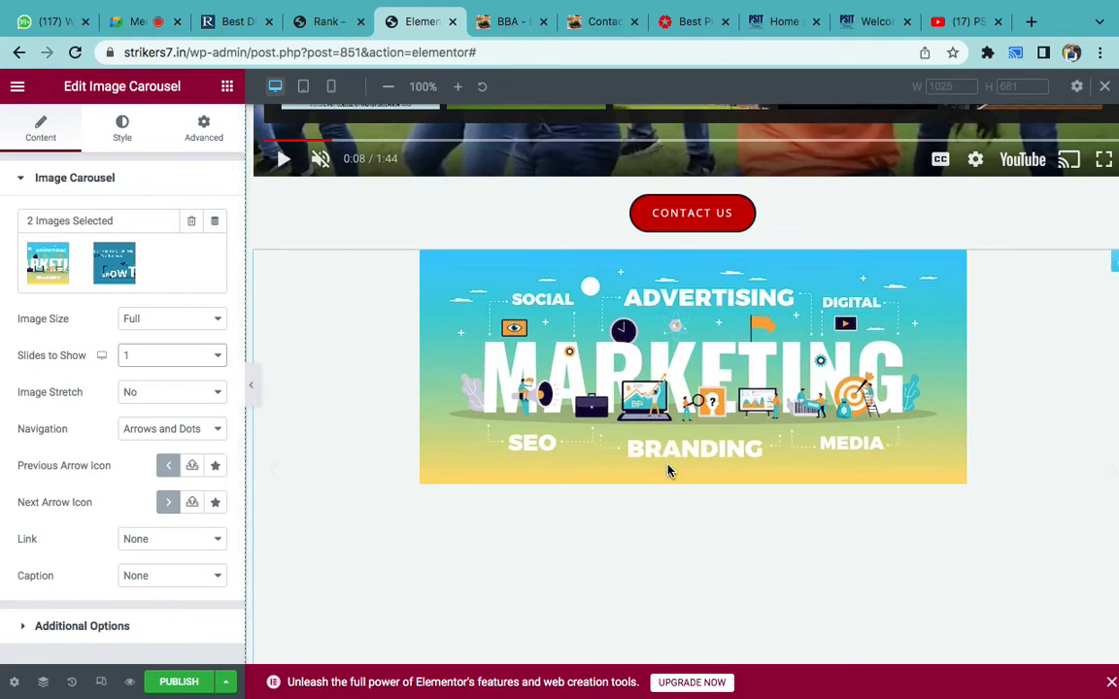
- Step through the Grow Your Business and Marketing slides, then edit the carousel gallery
scroll(668, 470, "down", 3)
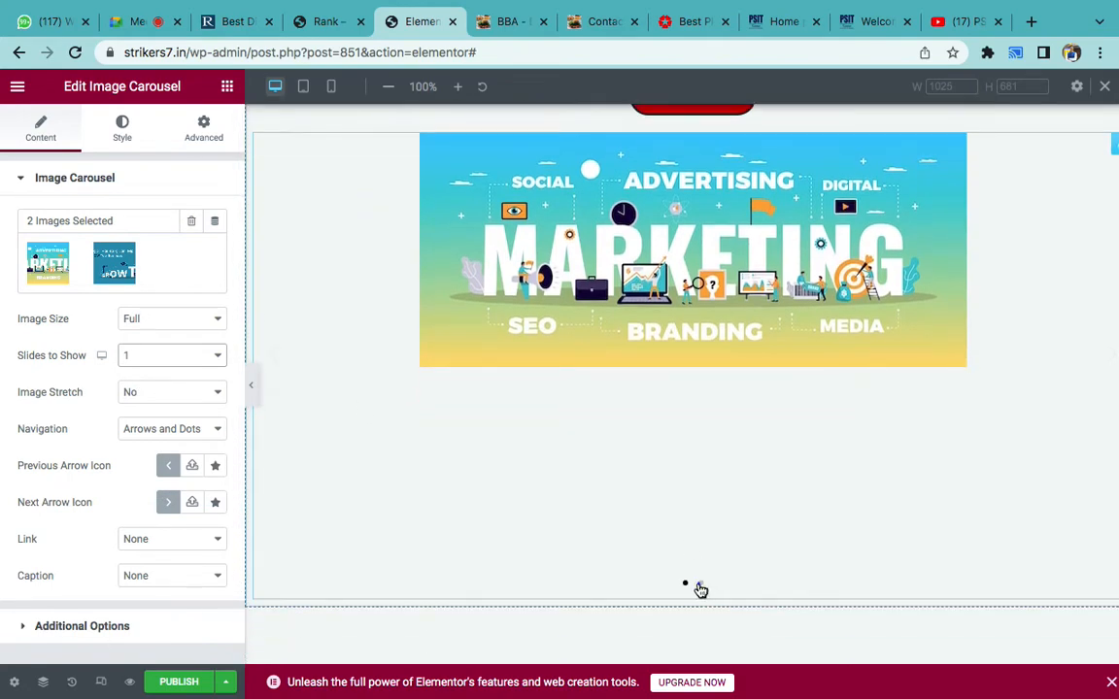
left_click(700, 584)
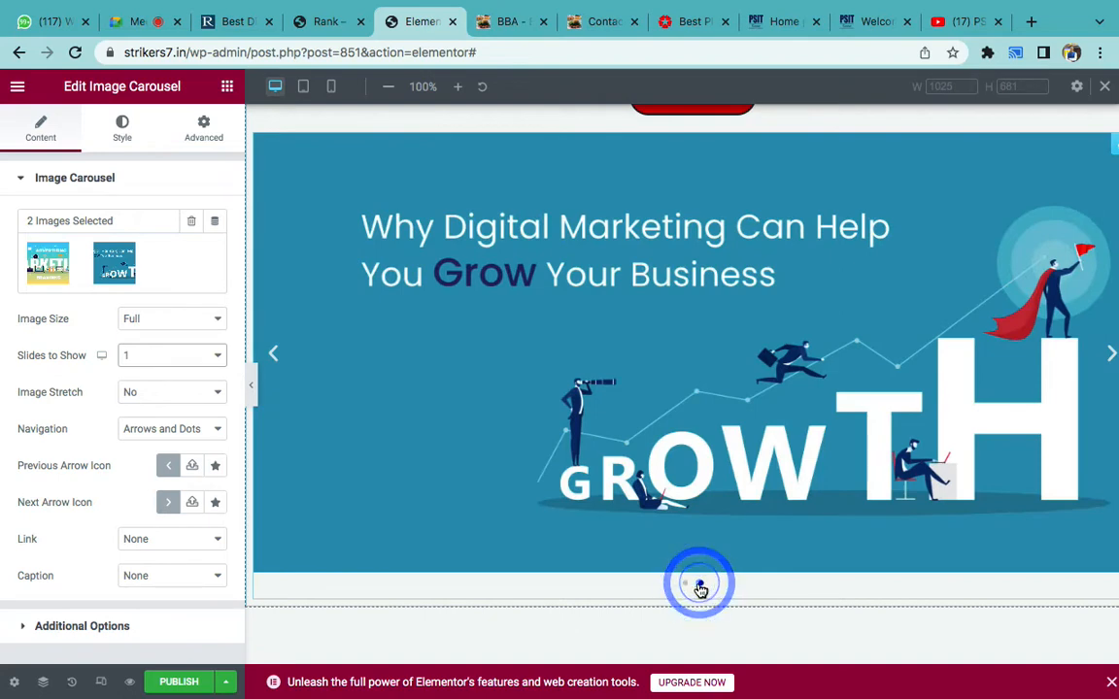
left_click(683, 586)
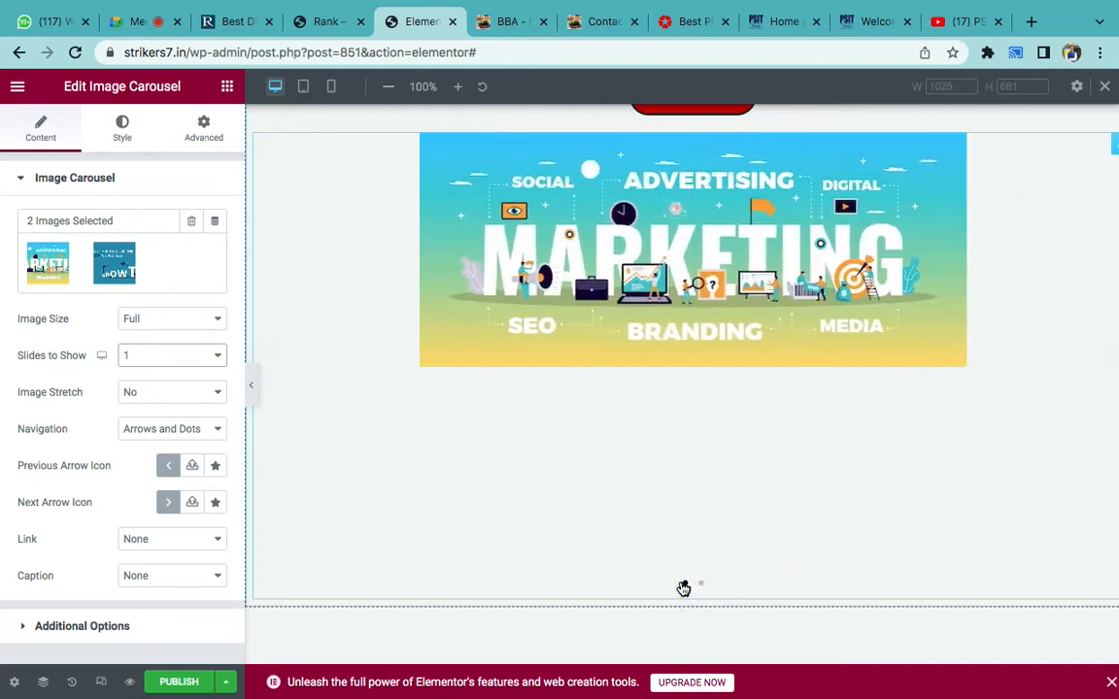
left_click(136, 270)
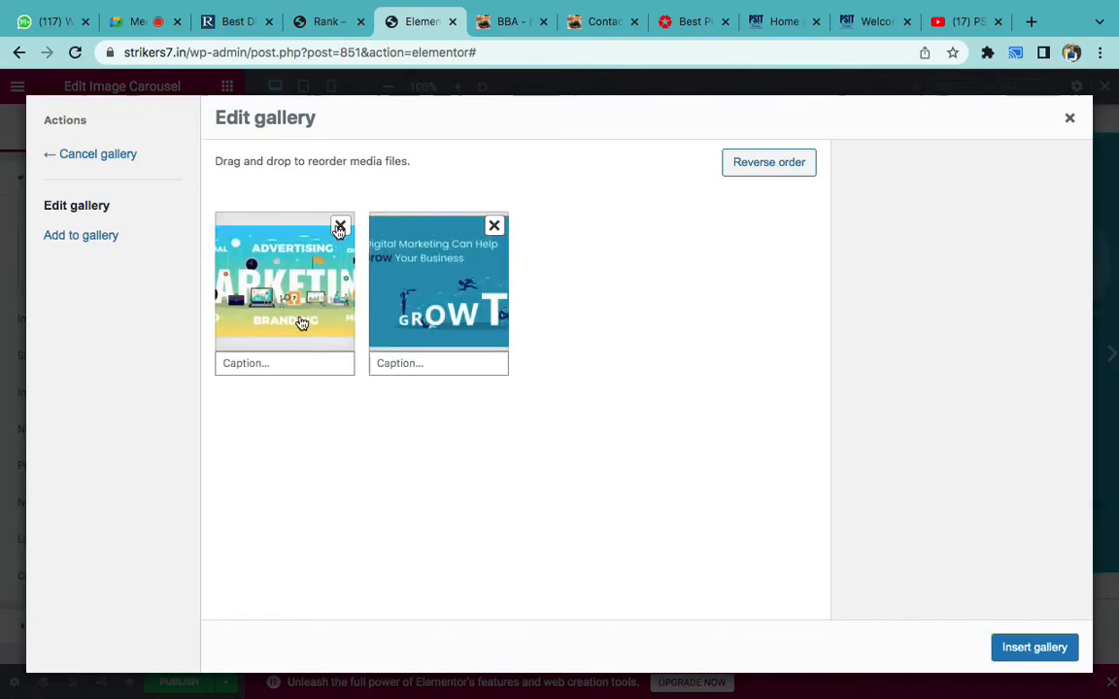
- Remove both banners from the gallery and browse to the Downloads folder for uploads
left_click(342, 225)
left_click(342, 225)
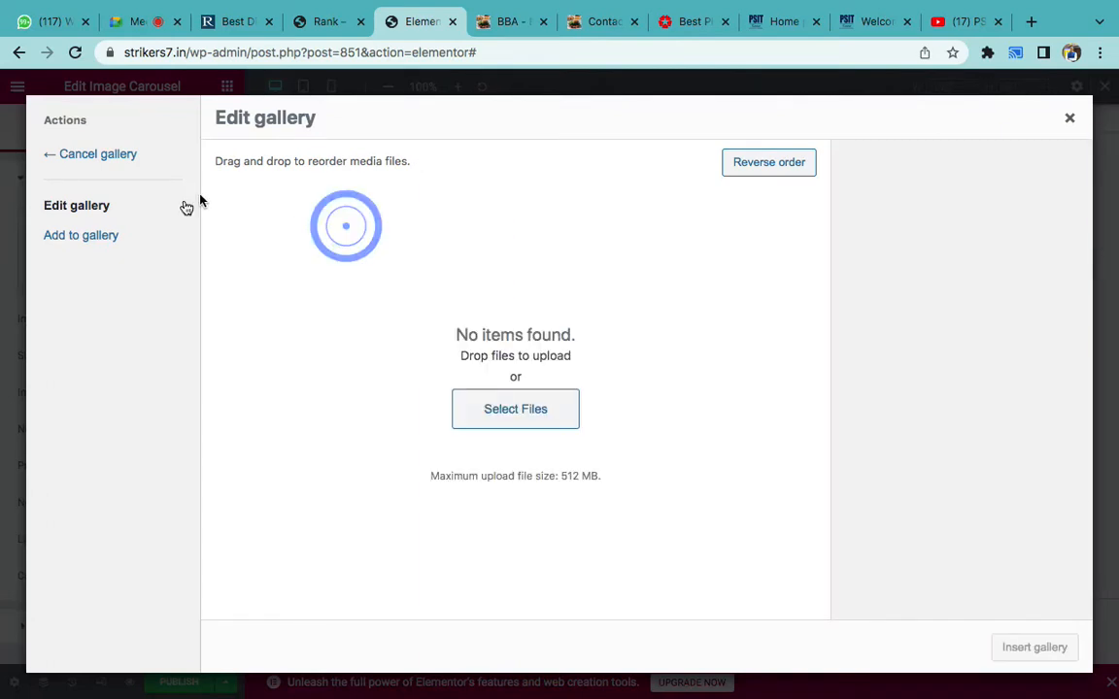
left_click(502, 408)
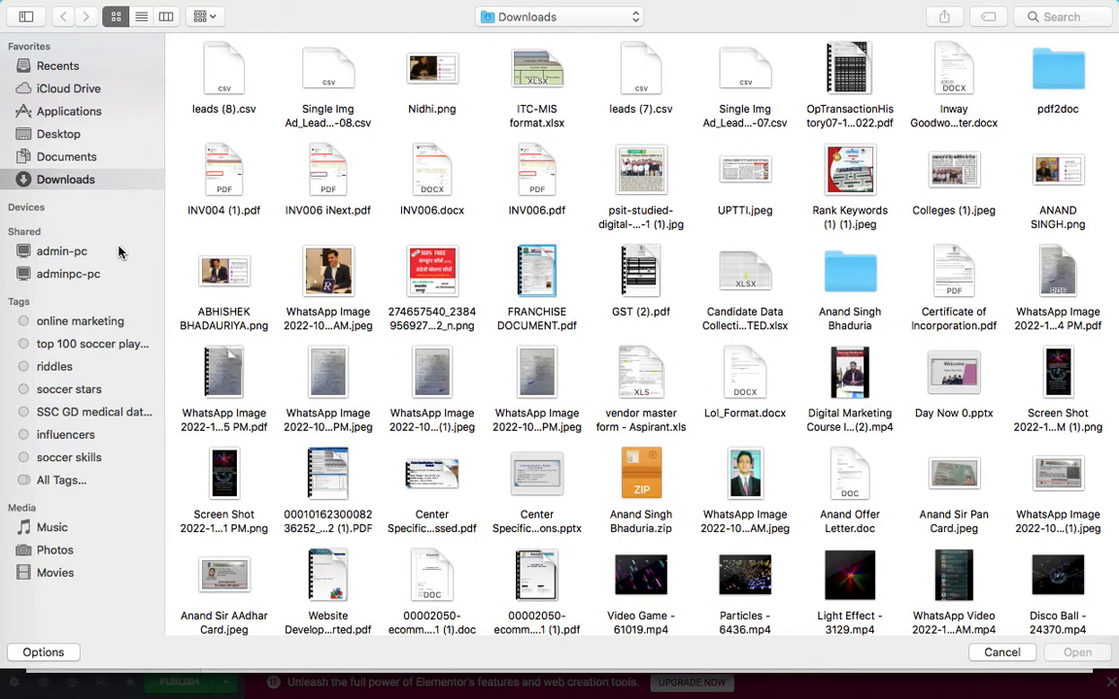
left_click(42, 137)
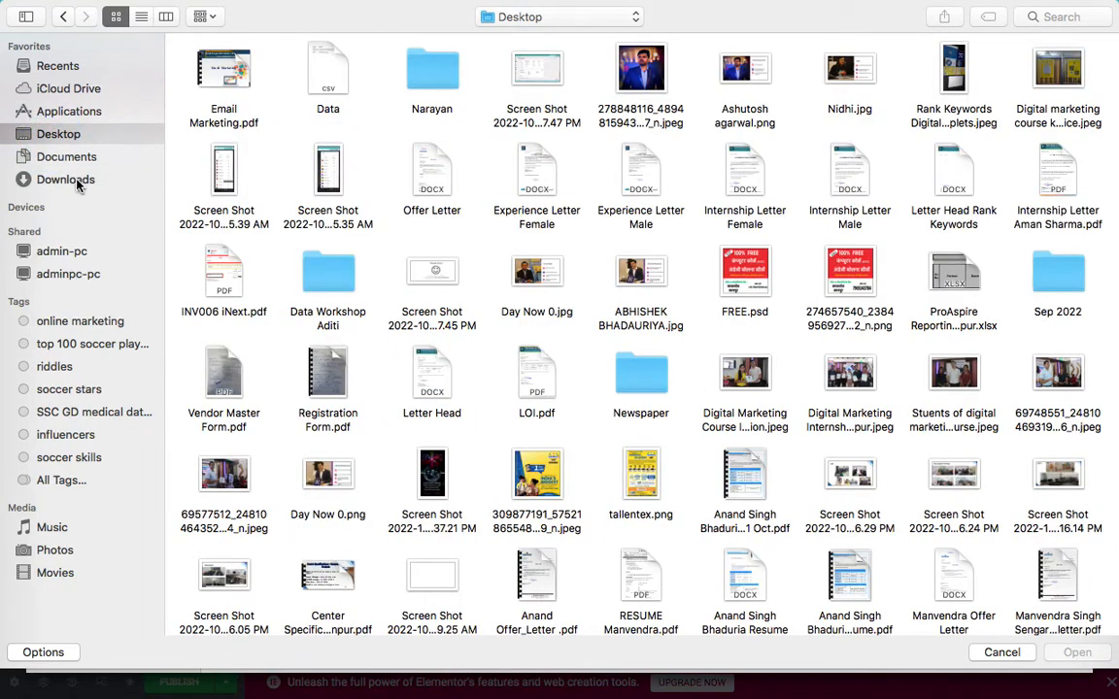
left_click(77, 183)
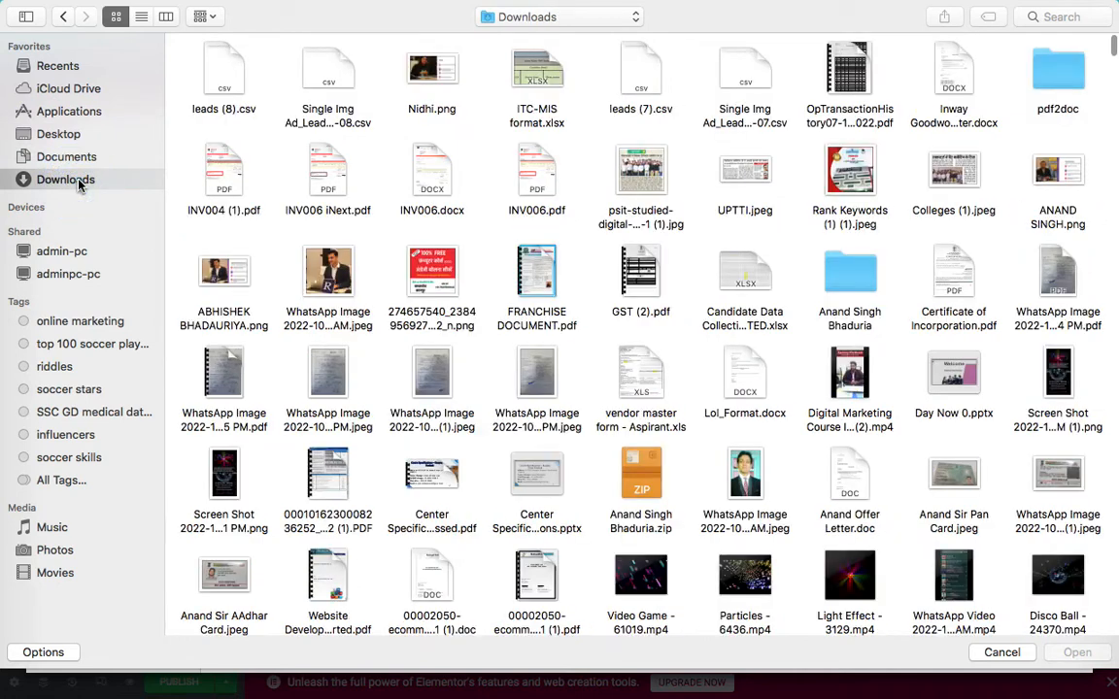
- Upload three profile PNGs from Downloads and insert them as the carousel gallery
left_click(223, 275)
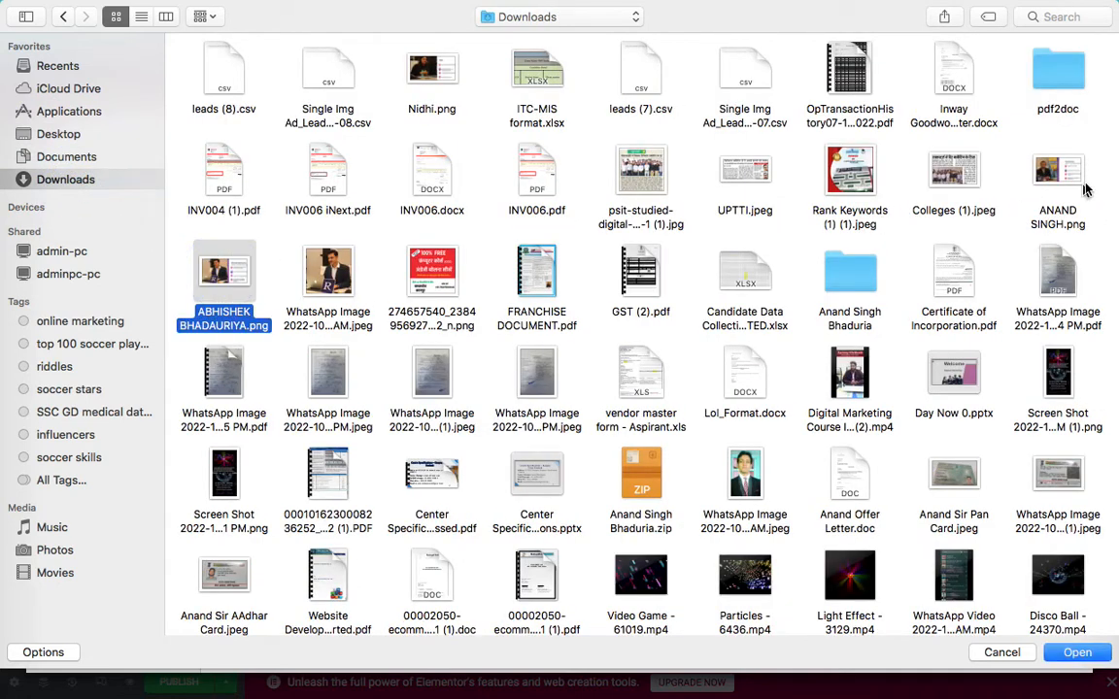
left_click(1058, 170, "super")
left_click(432, 70, "super")
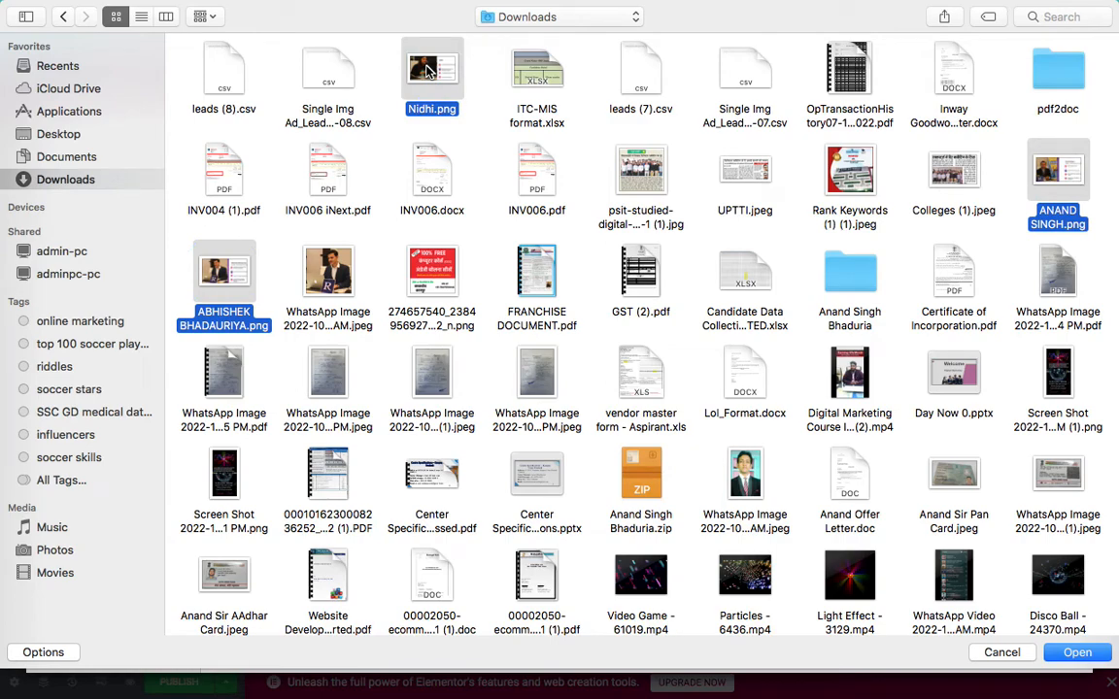
key("Return")
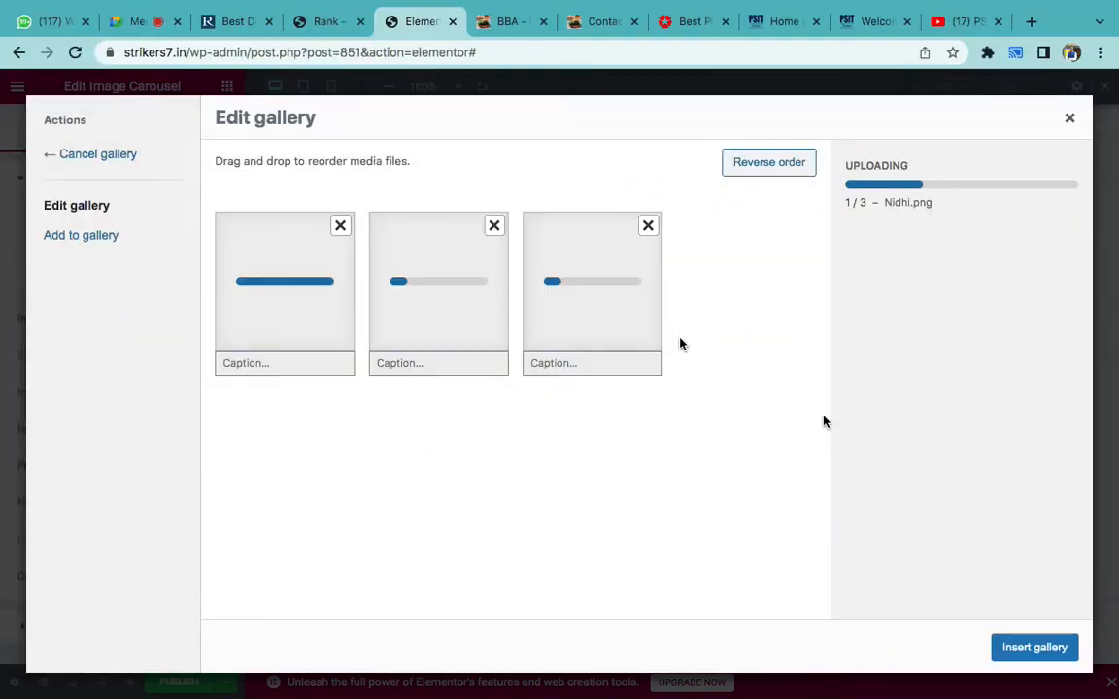
left_click(1033, 647)
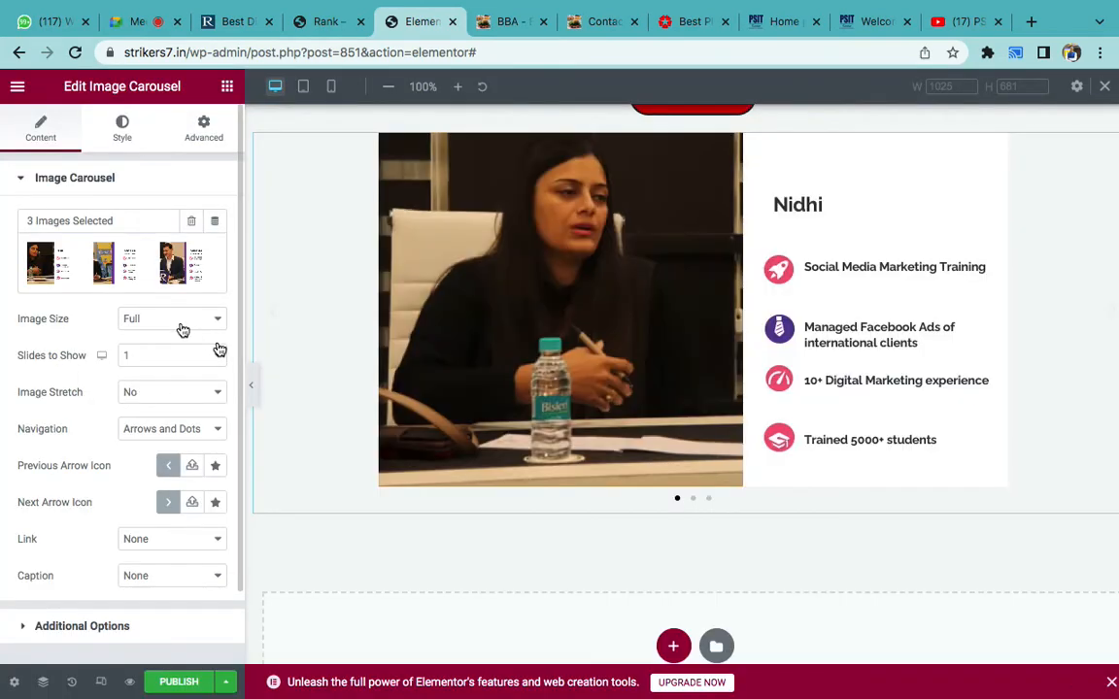
- Set carousel Image Size to 2048x2048 and Image Stretch to Yes, checking each slide
left_click(692, 500)
left_click(712, 500)
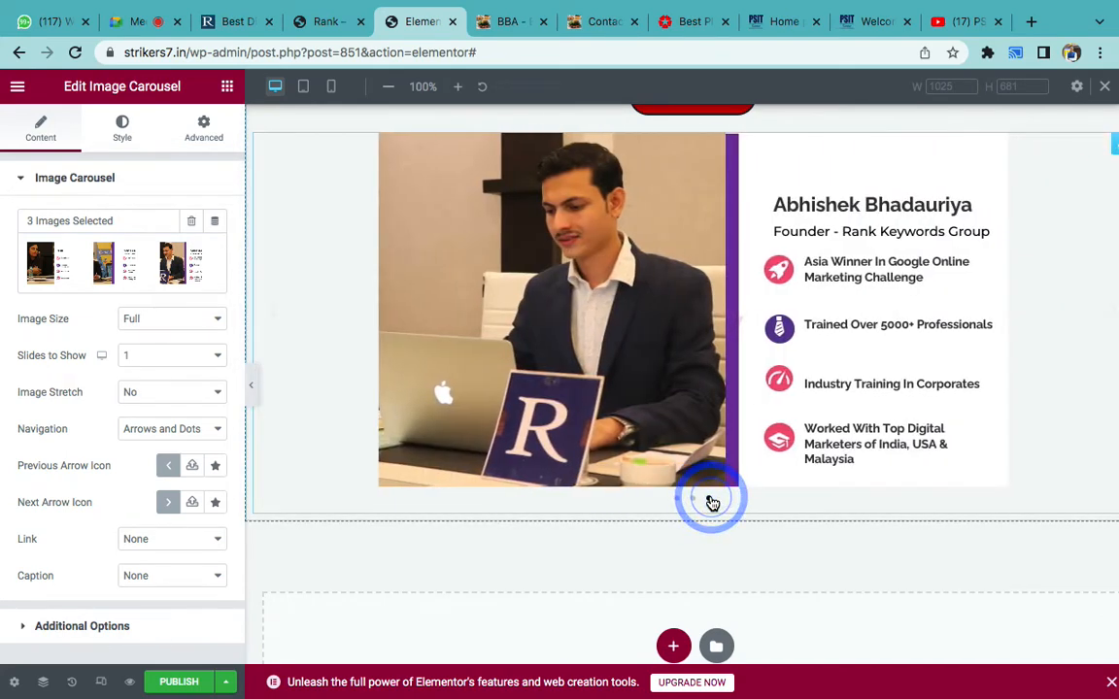
left_click(789, 424)
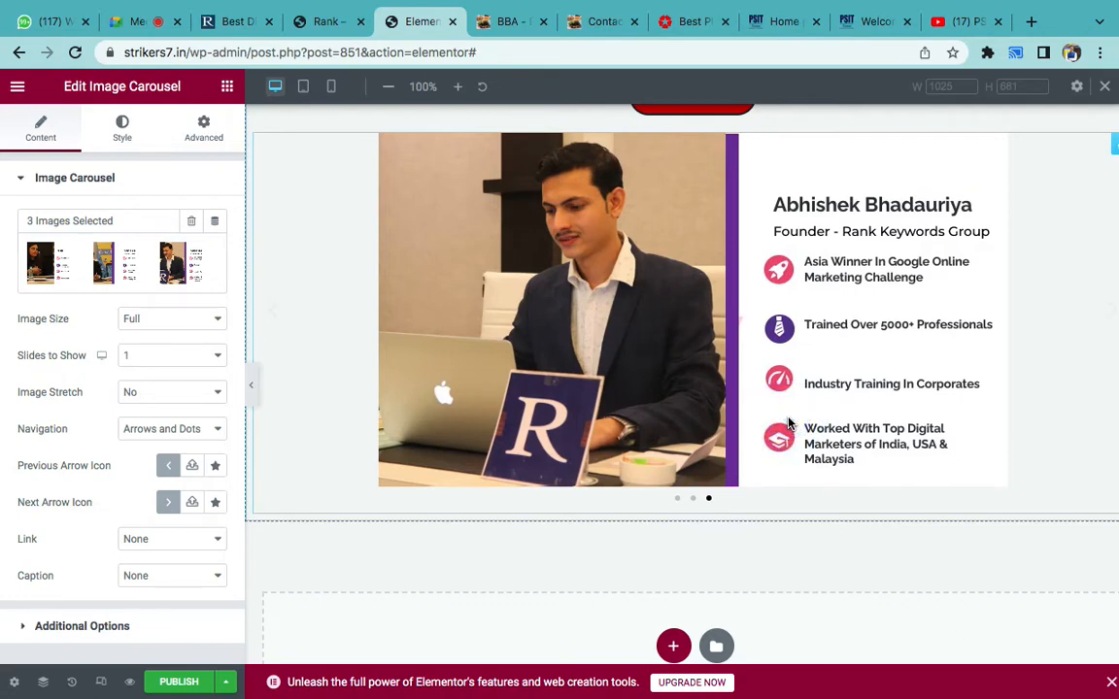
left_click(150, 315)
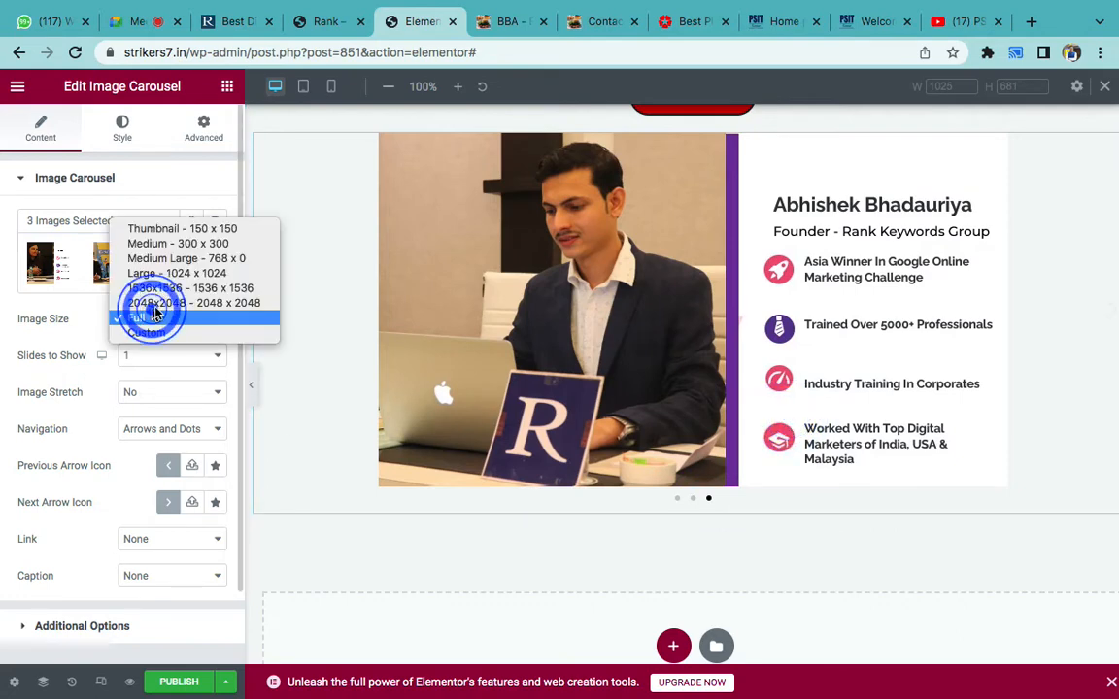
left_click(161, 303)
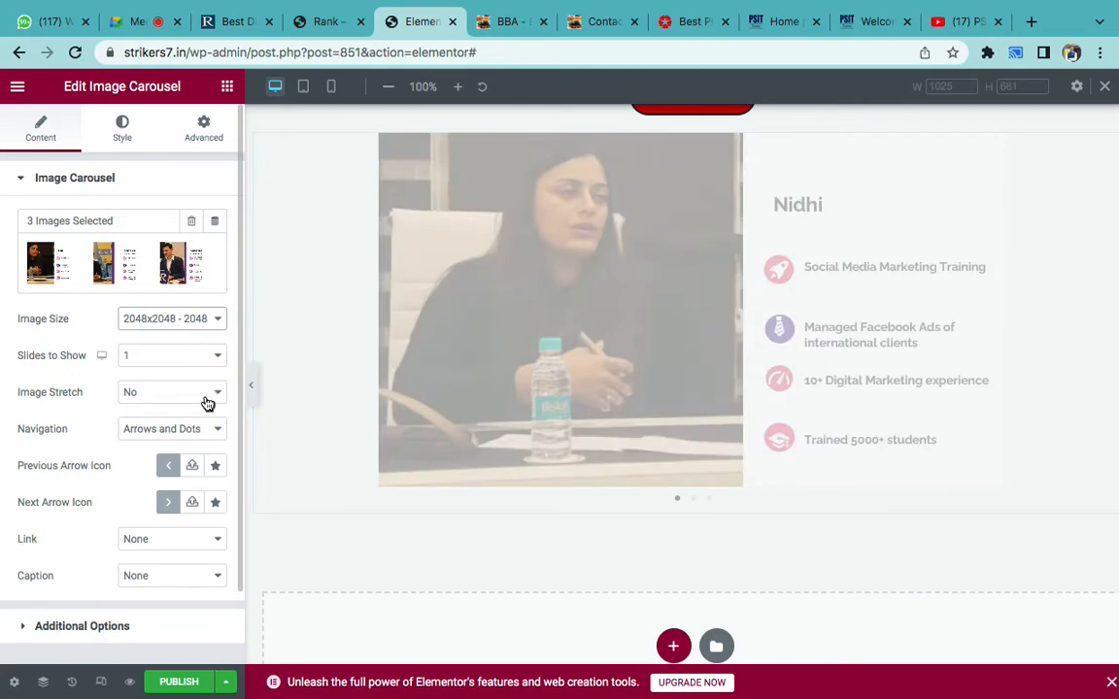
left_click(165, 391)
left_click(137, 401)
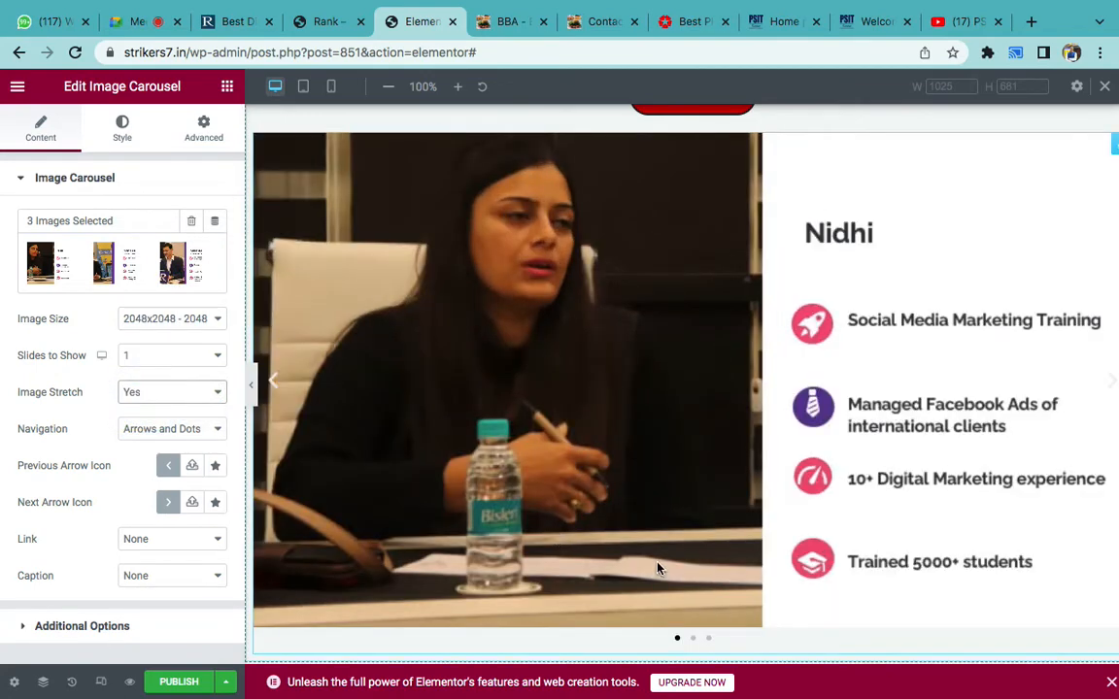
scroll(656, 565, "down", 1)
left_click(692, 608)
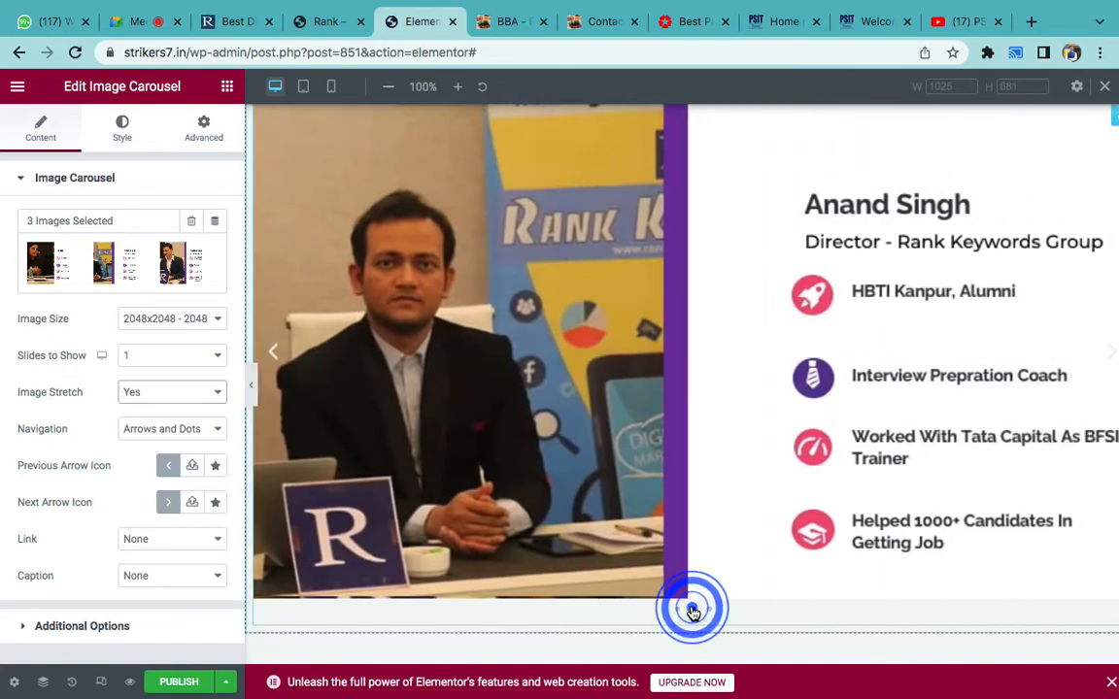
left_click(708, 610)
- Review the Word topic checklist, then go back to the Elementor editor in Chrome
scroll(708, 616, "up", 1)
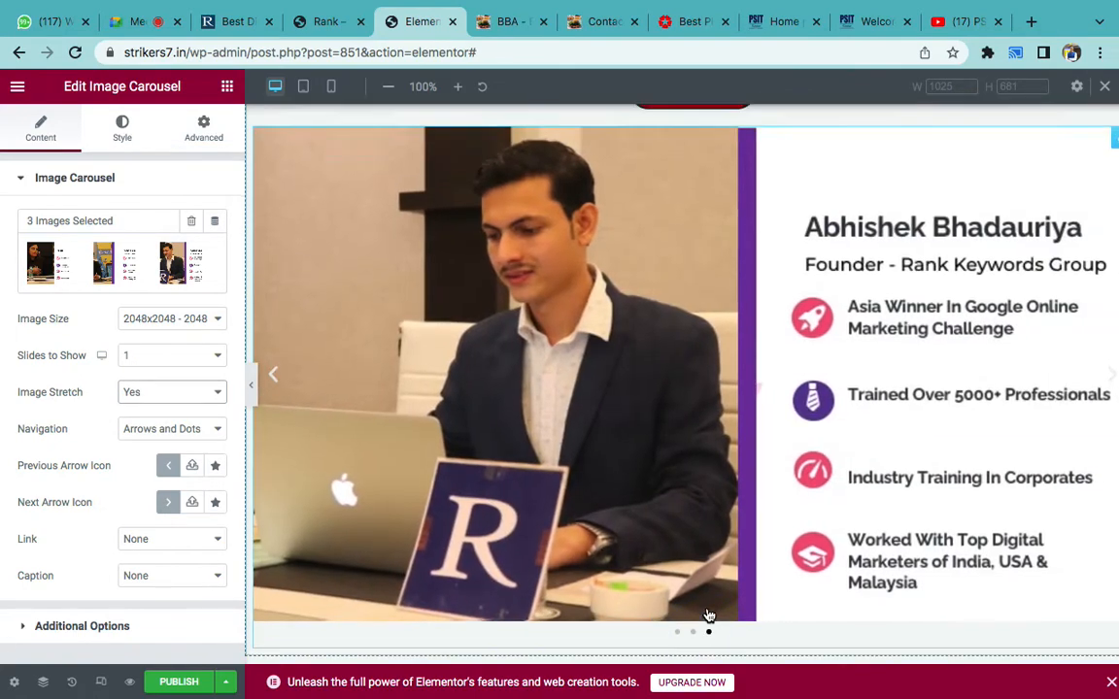
scroll(708, 616, "down", 2)
scroll(708, 615, "up", 10)
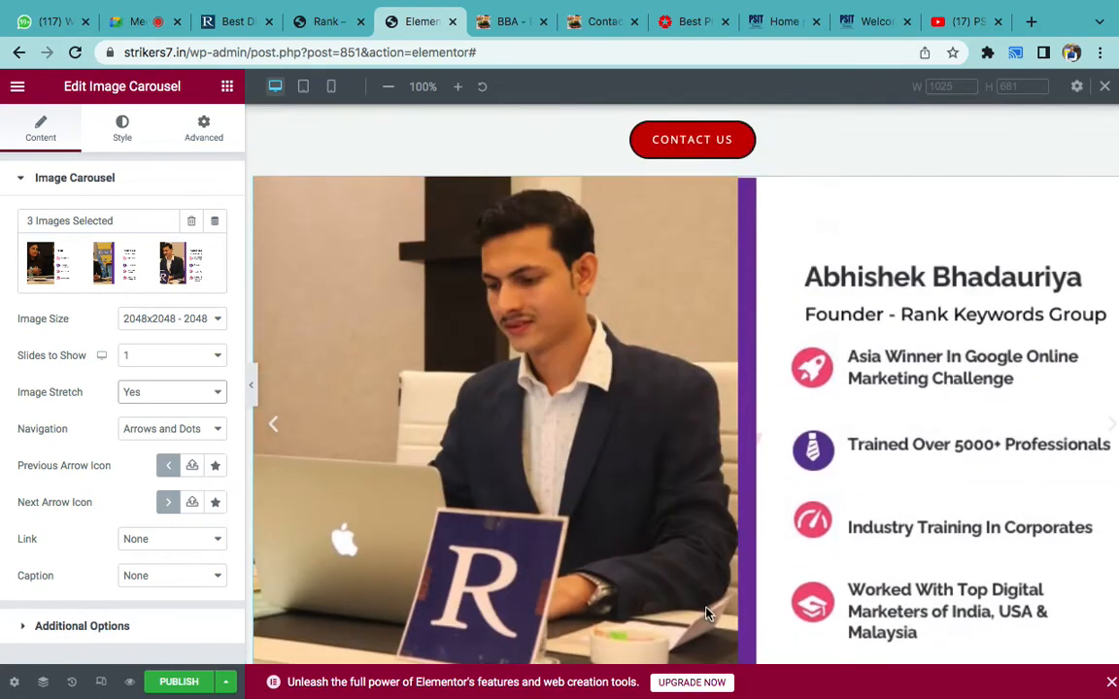
scroll(708, 614, "down", 10)
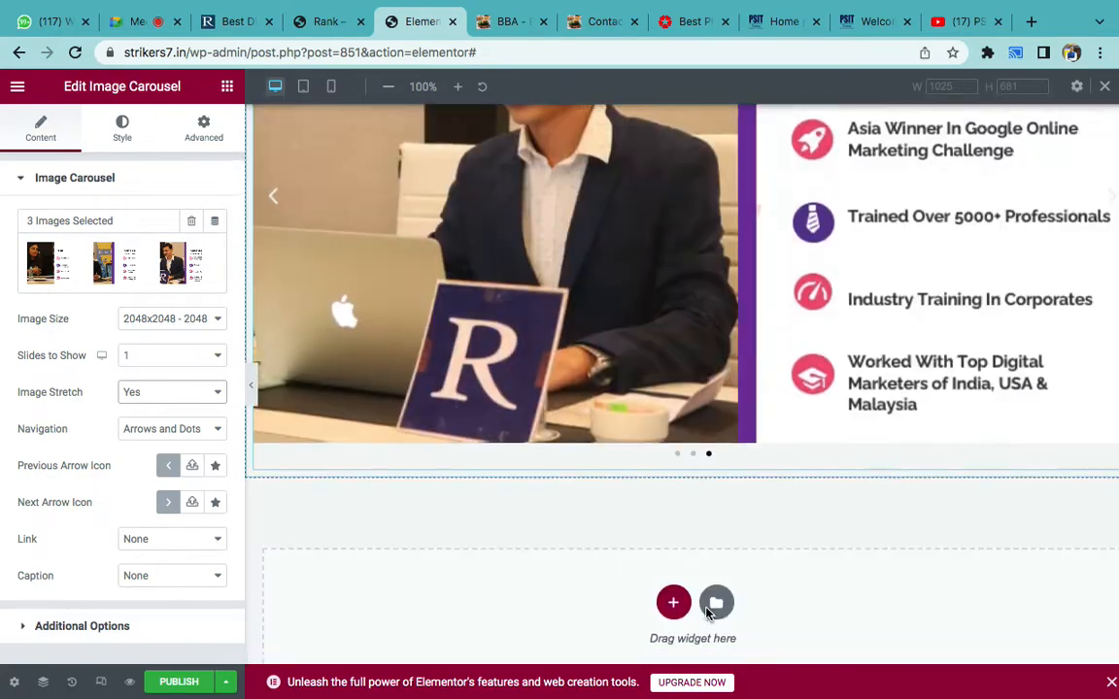
left_click(744, 691)
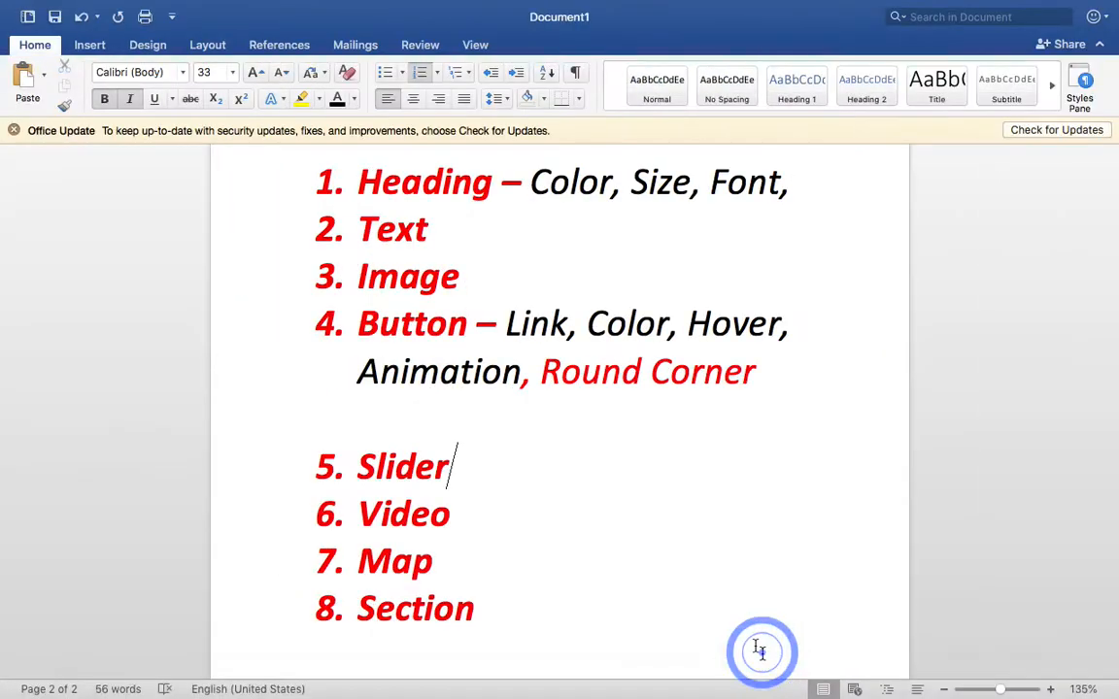
scroll(648, 550, "down", 2)
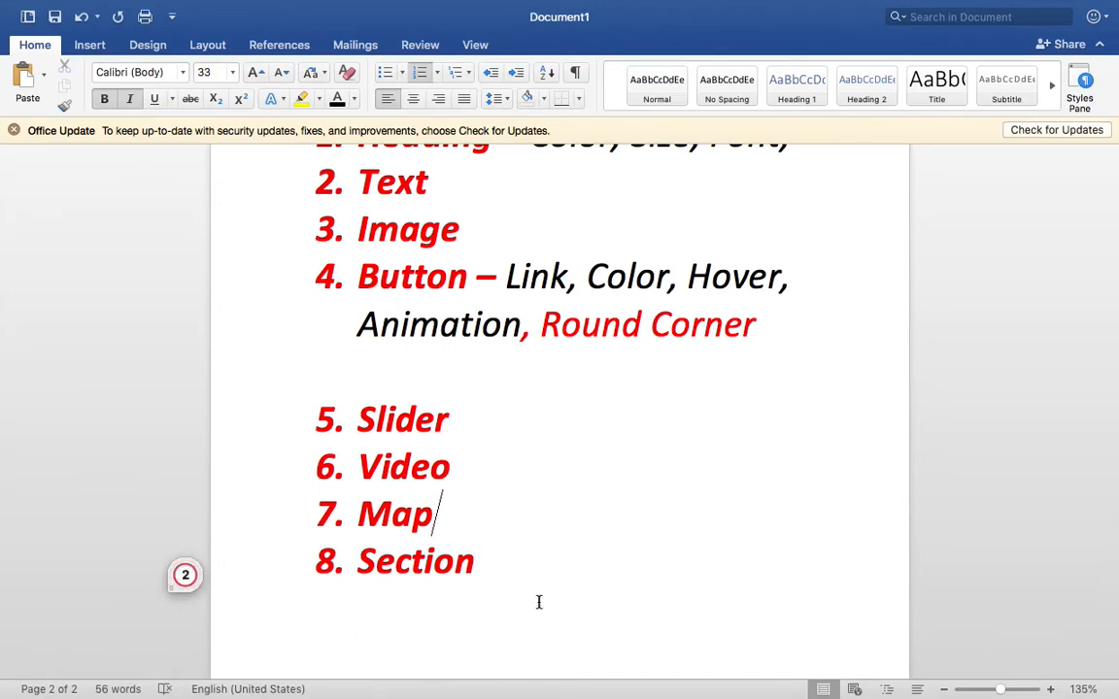
left_click(499, 655)
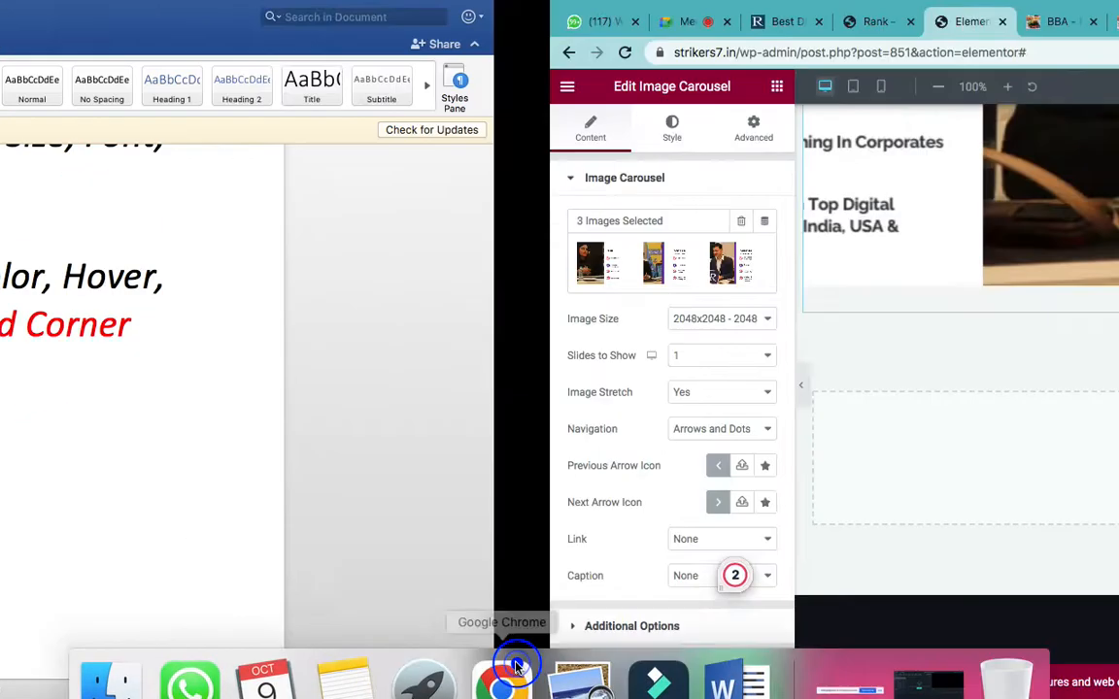
- Browse the PSIT college homepage and higher education college page
left_click(767, 21)
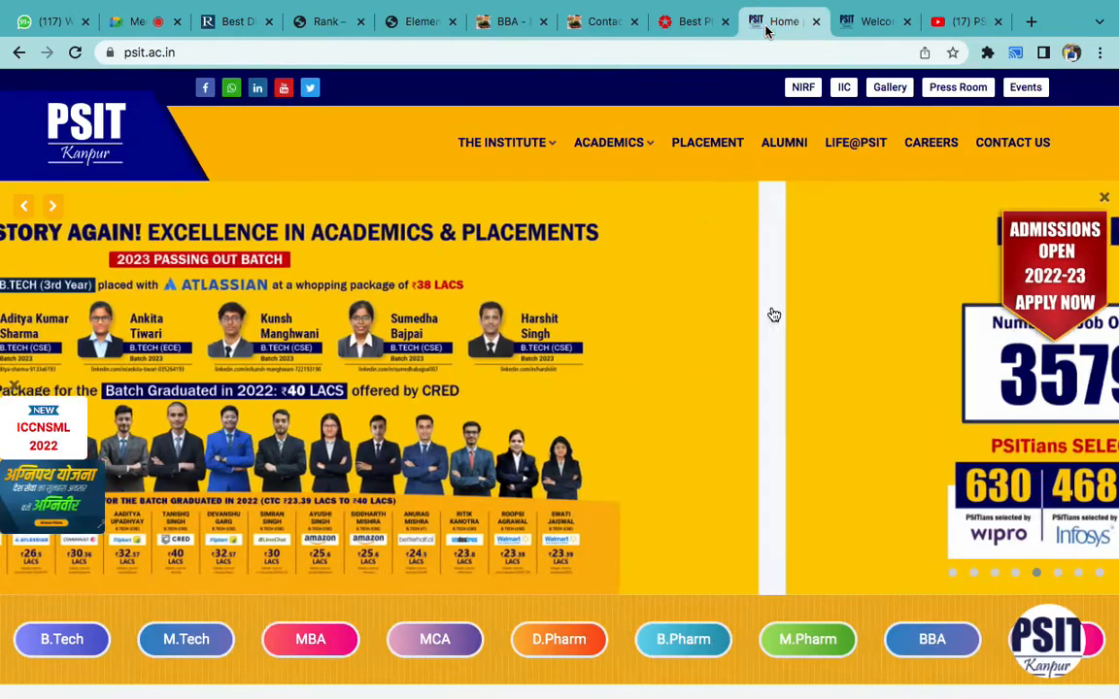
scroll(773, 473, "down", 20)
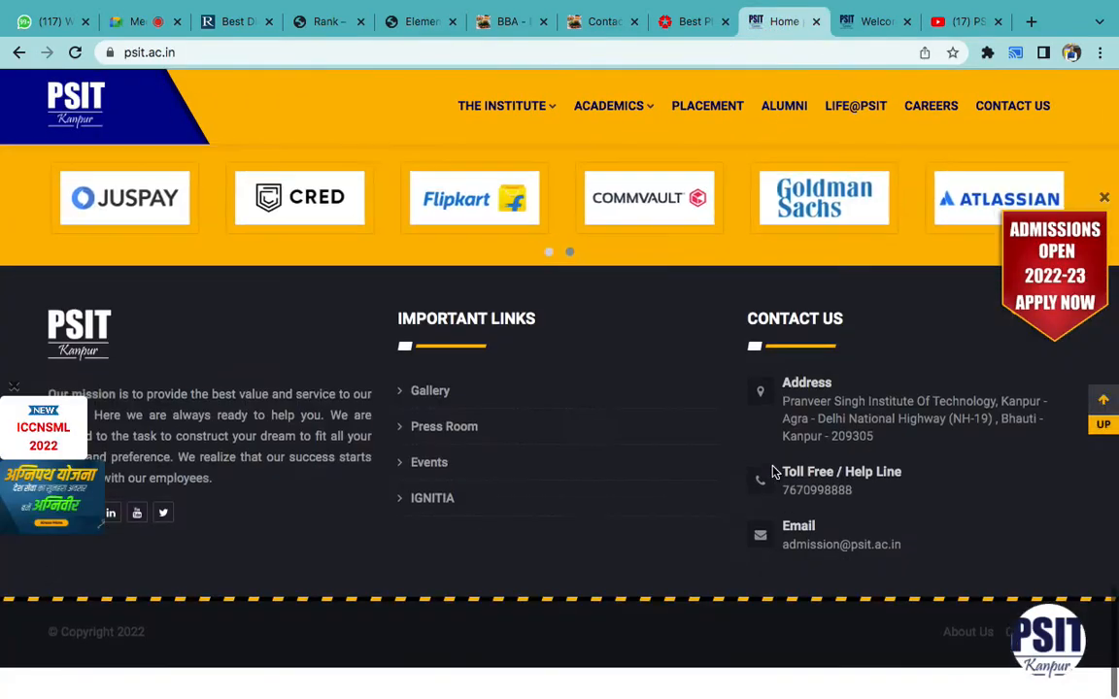
left_click(850, 24)
scroll(699, 457, "down", 1)
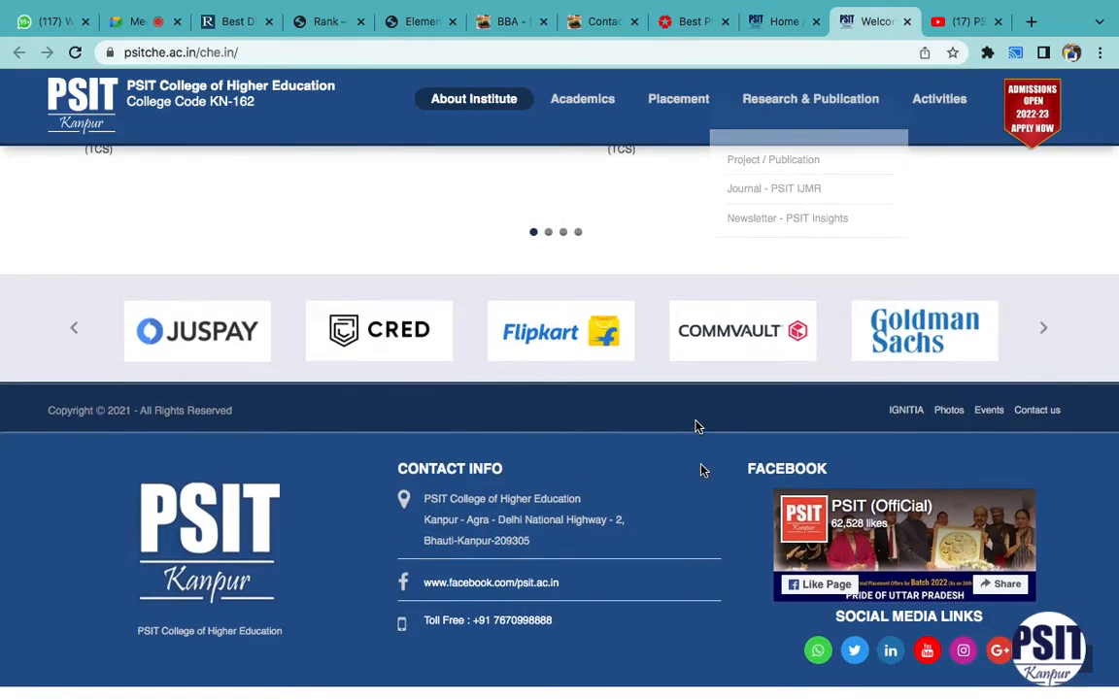
scroll(680, 408, "up", 1)
scroll(649, 293, "up", 20)
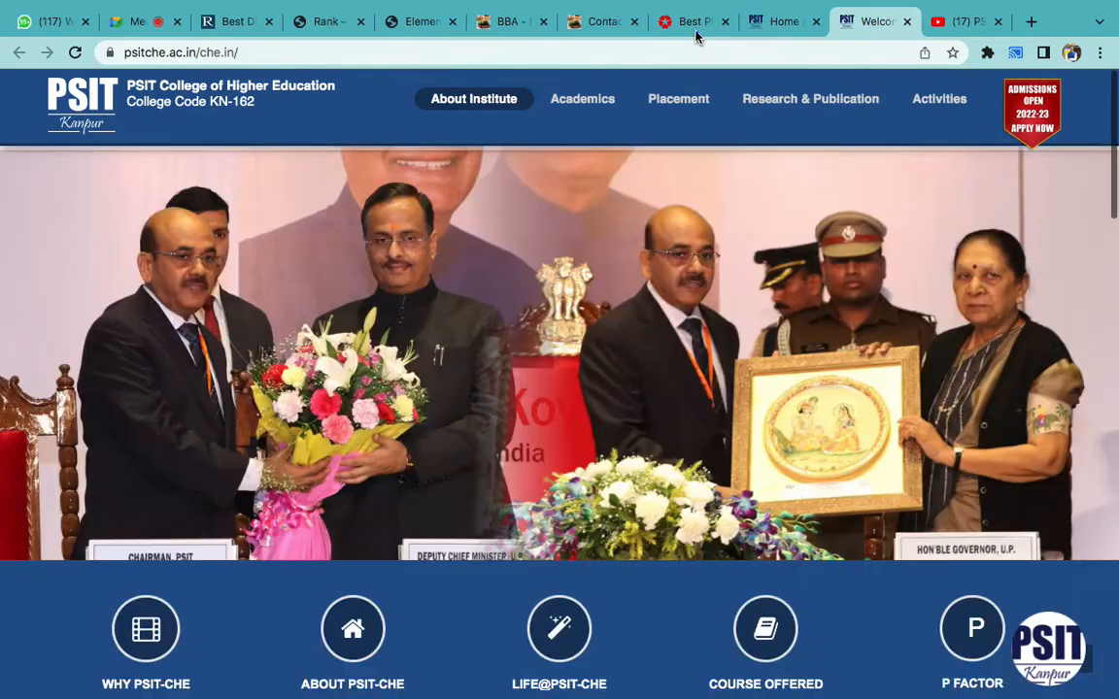
- Open CenturyPly's Contact Us page and scroll to its contact information map
left_click(695, 32)
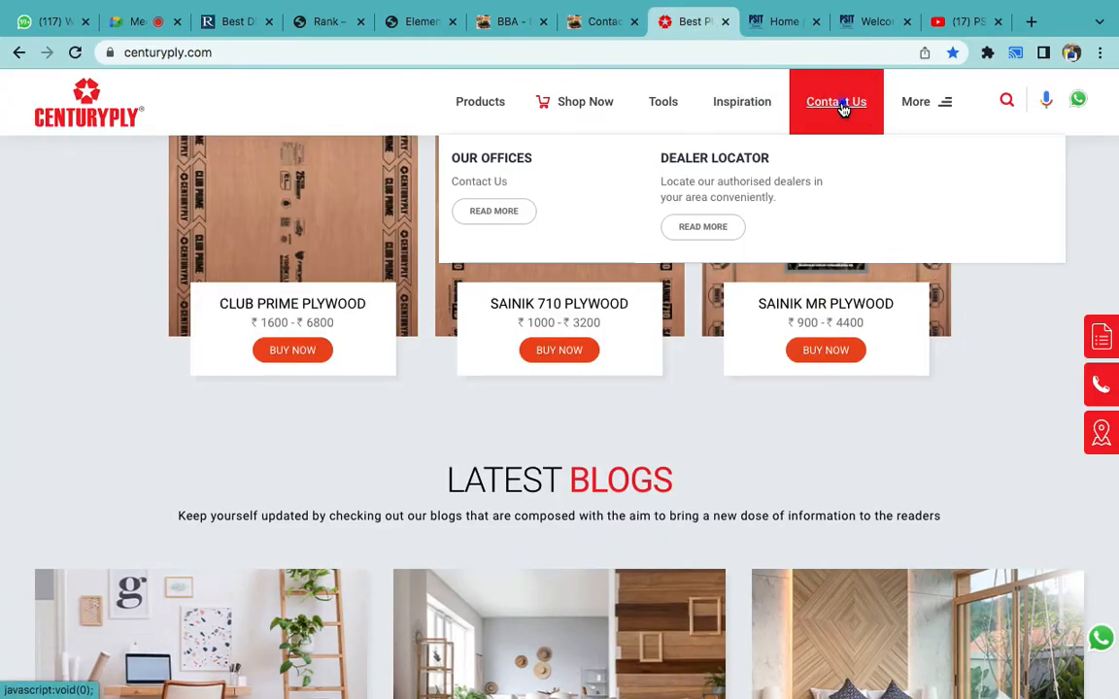
left_click(521, 209)
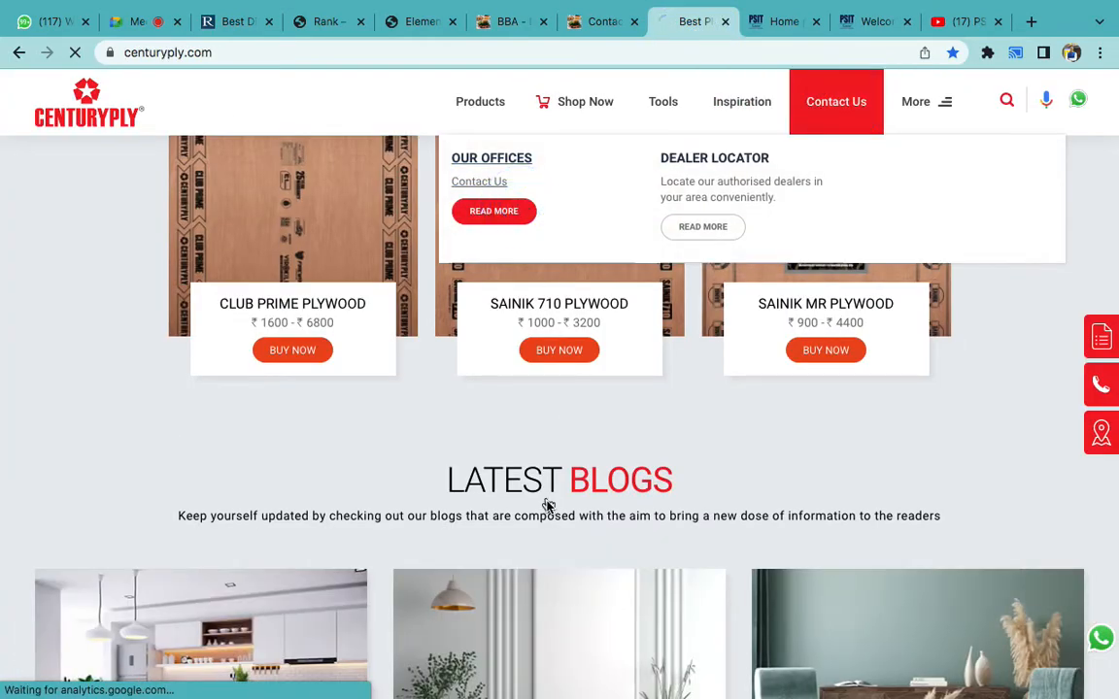
scroll(548, 504, "down", 1)
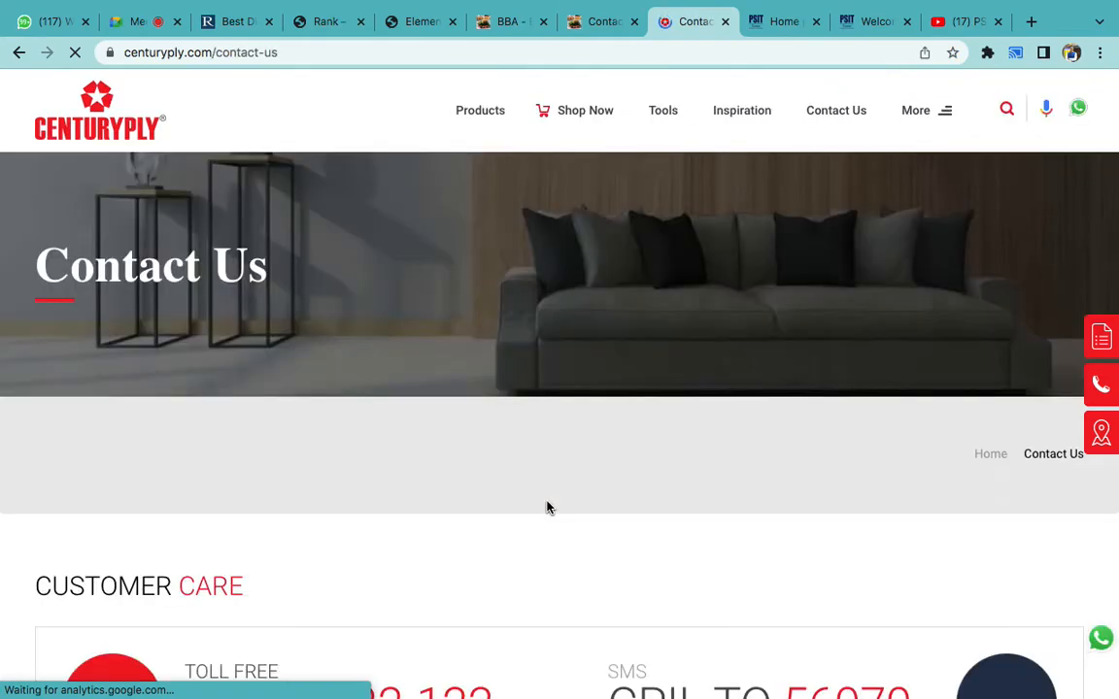
scroll(547, 507, "down", 5)
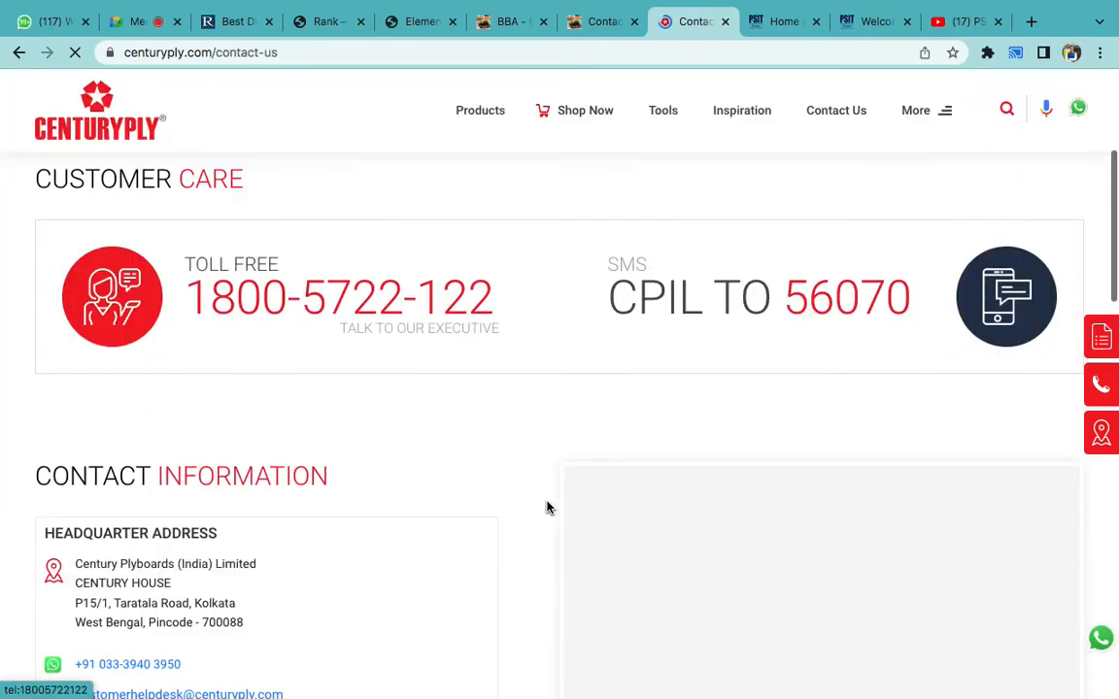
scroll(495, 530, "down", 2)
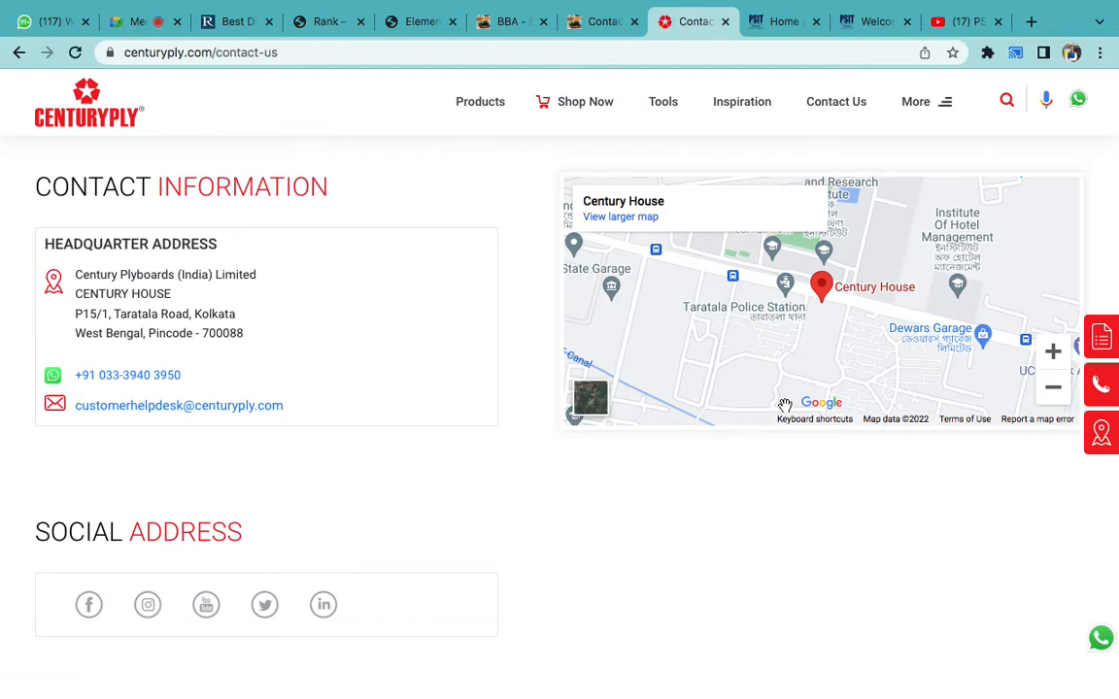
left_click(513, 29)
- Drag a Google Maps widget below the carousel and set its location to 'strikers7 kanpur'
left_click(408, 24)
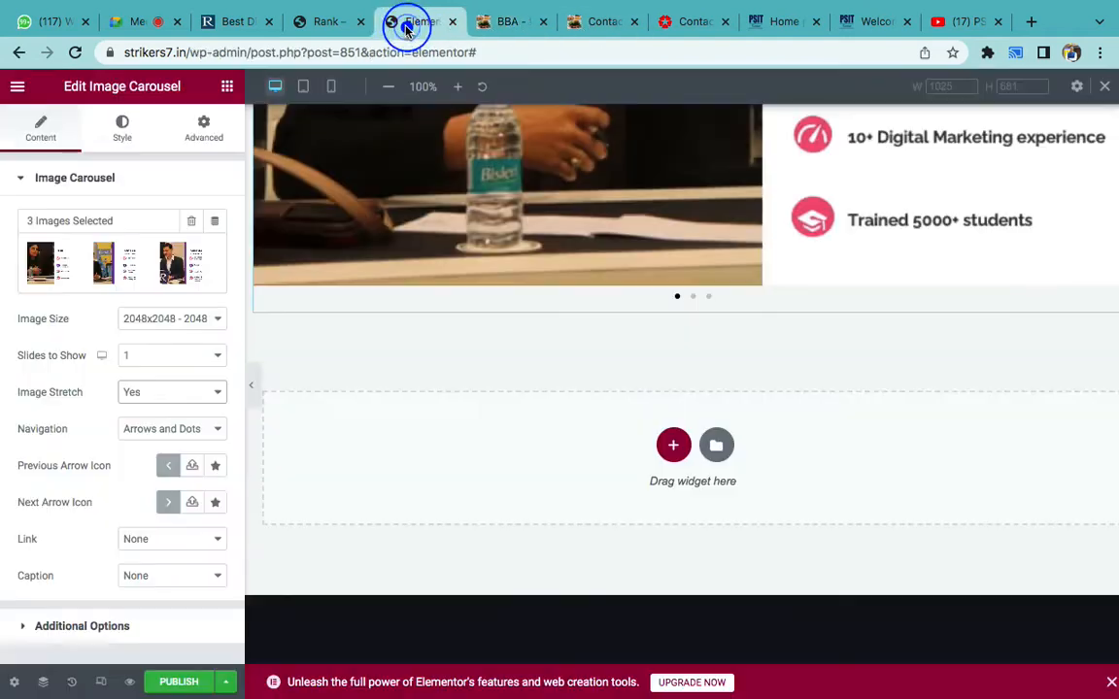
scroll(572, 389, "down", 1)
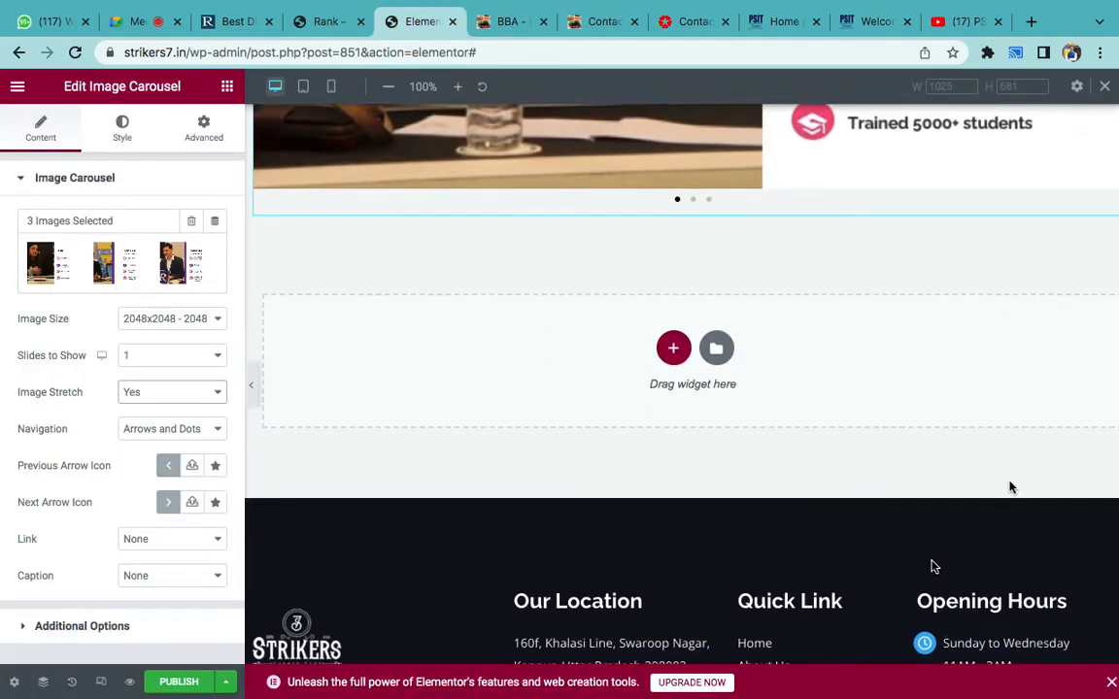
left_click(226, 86)
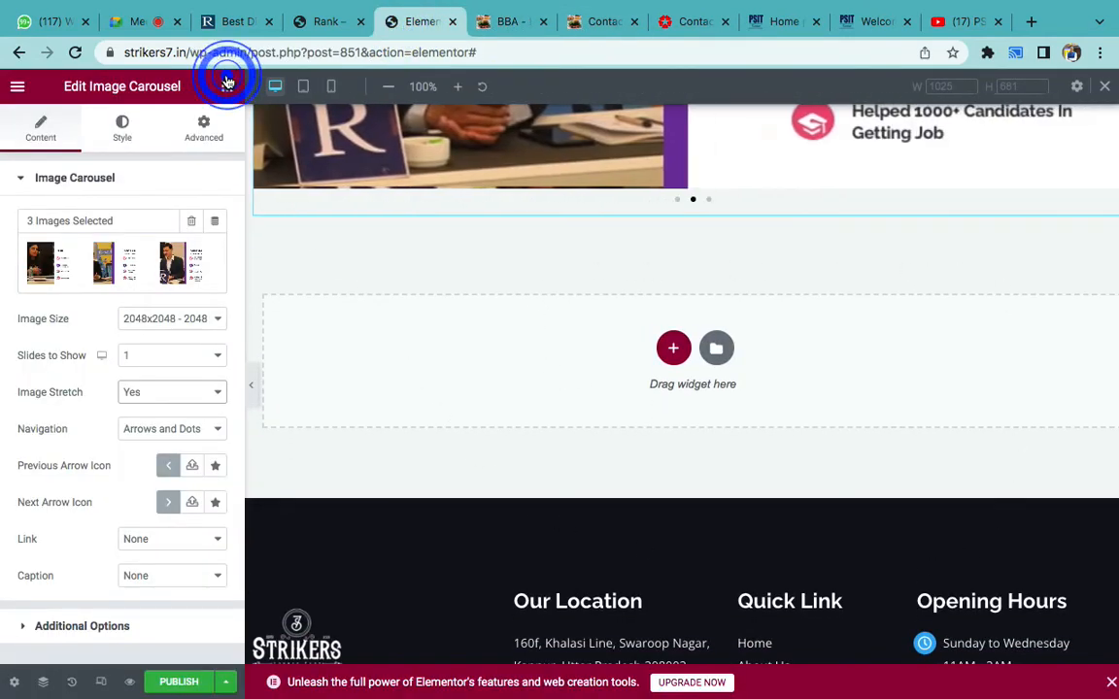
left_click(100, 153)
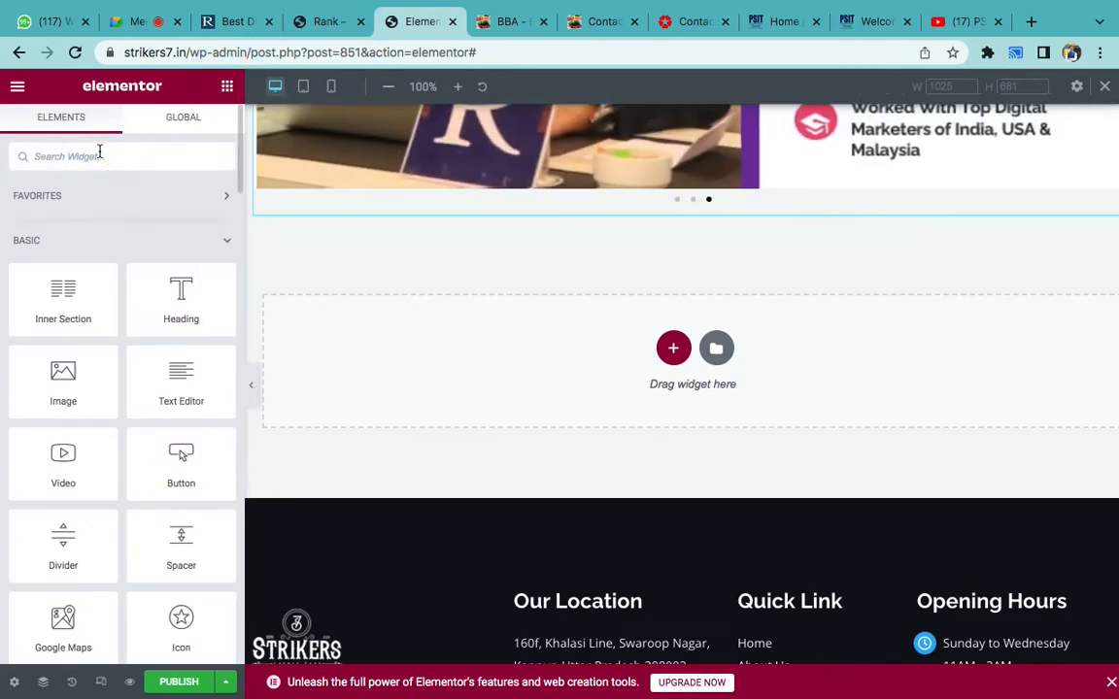
type("map")
left_click_drag(60, 199, 510, 202)
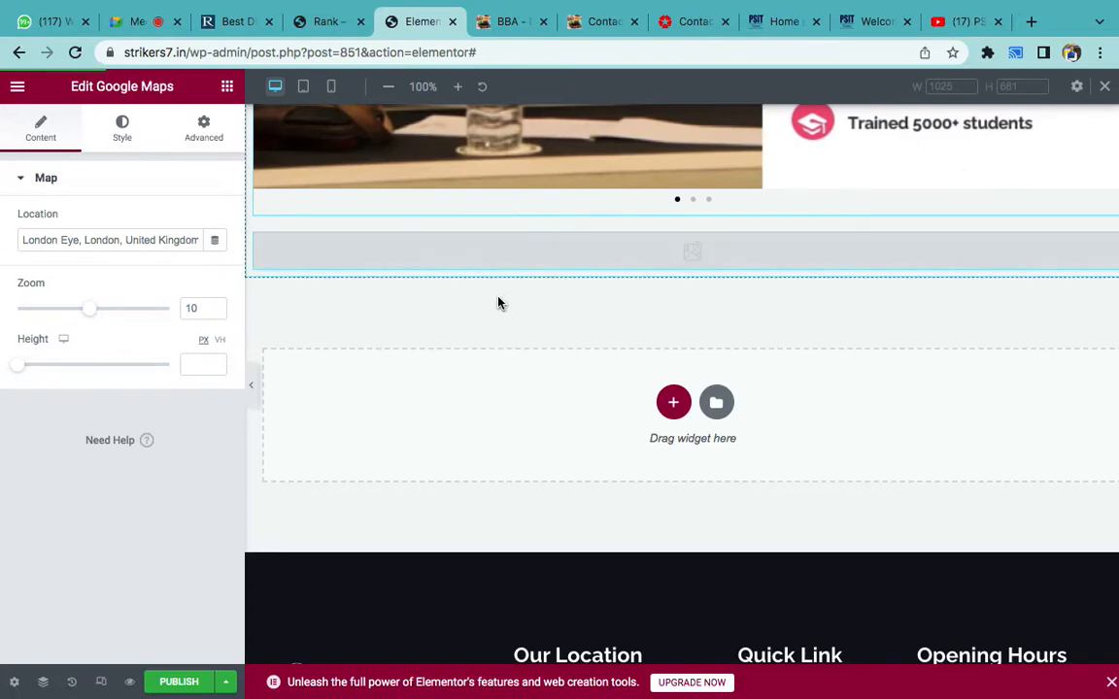
triple_click(153, 241)
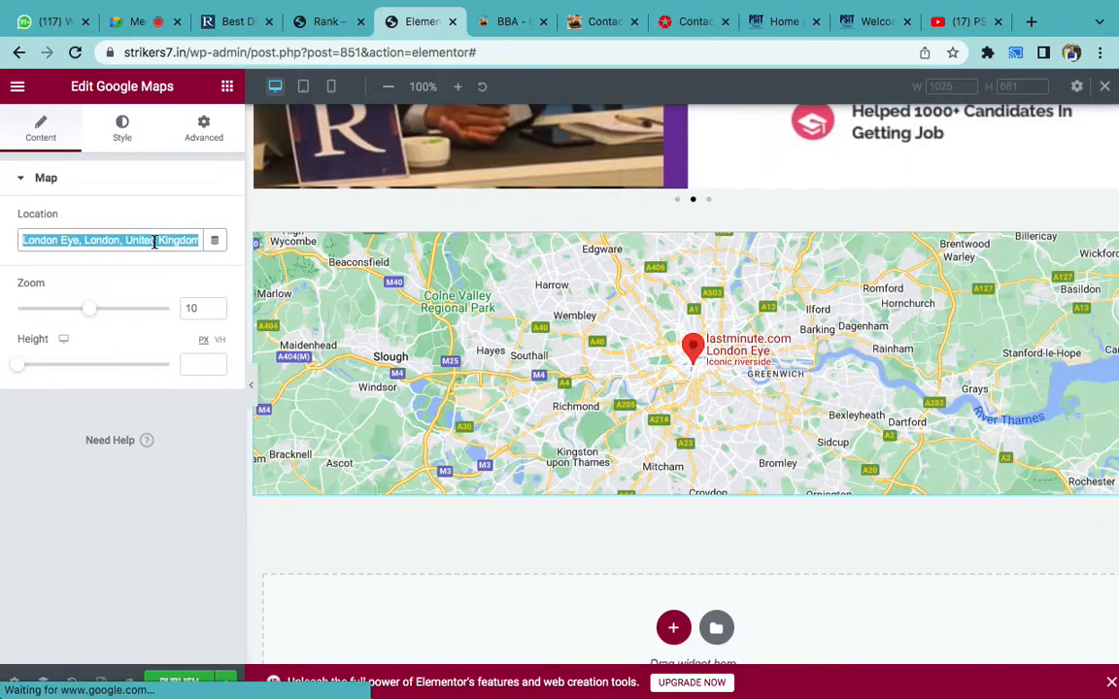
type("str")
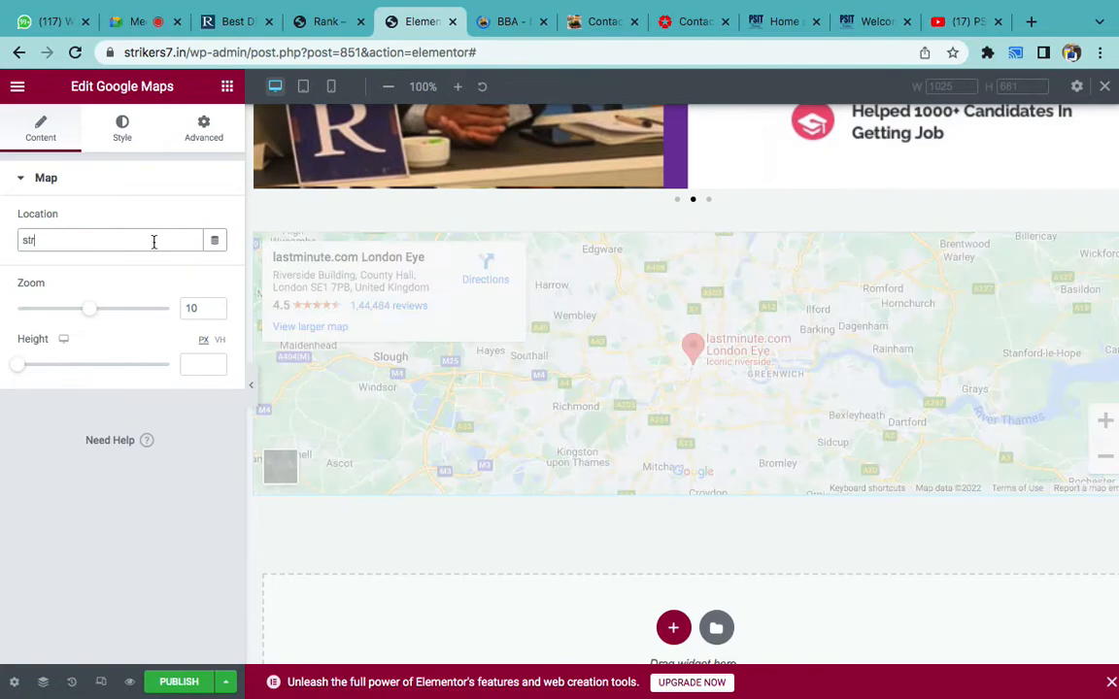
type("ikers7 kanpur")
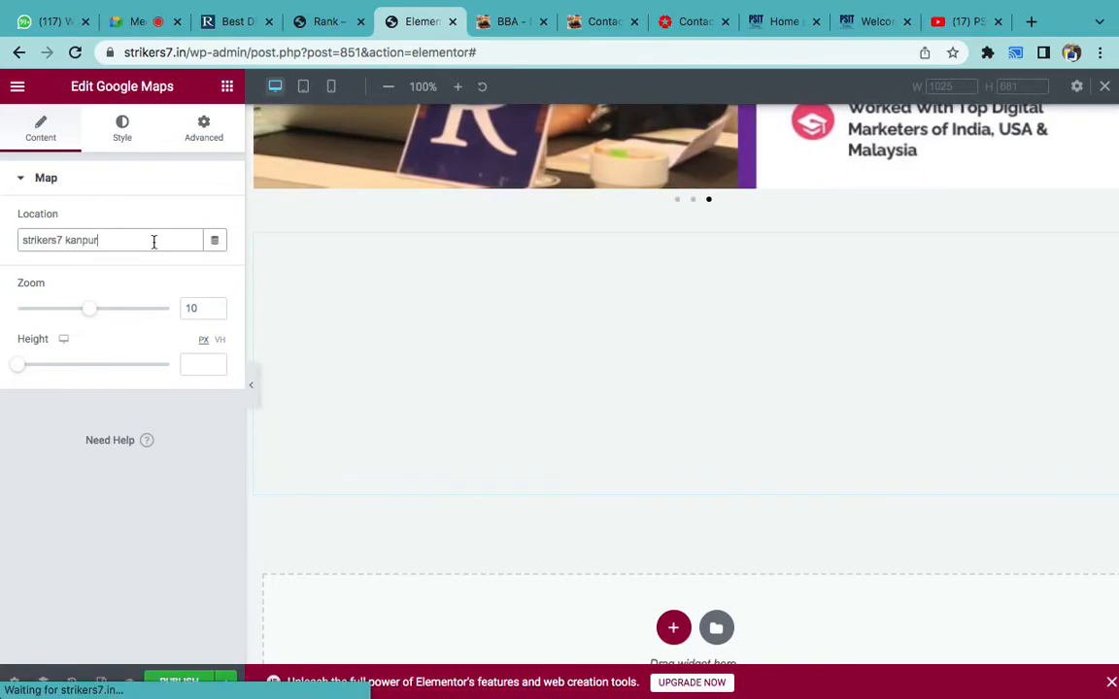
left_click(36, 414)
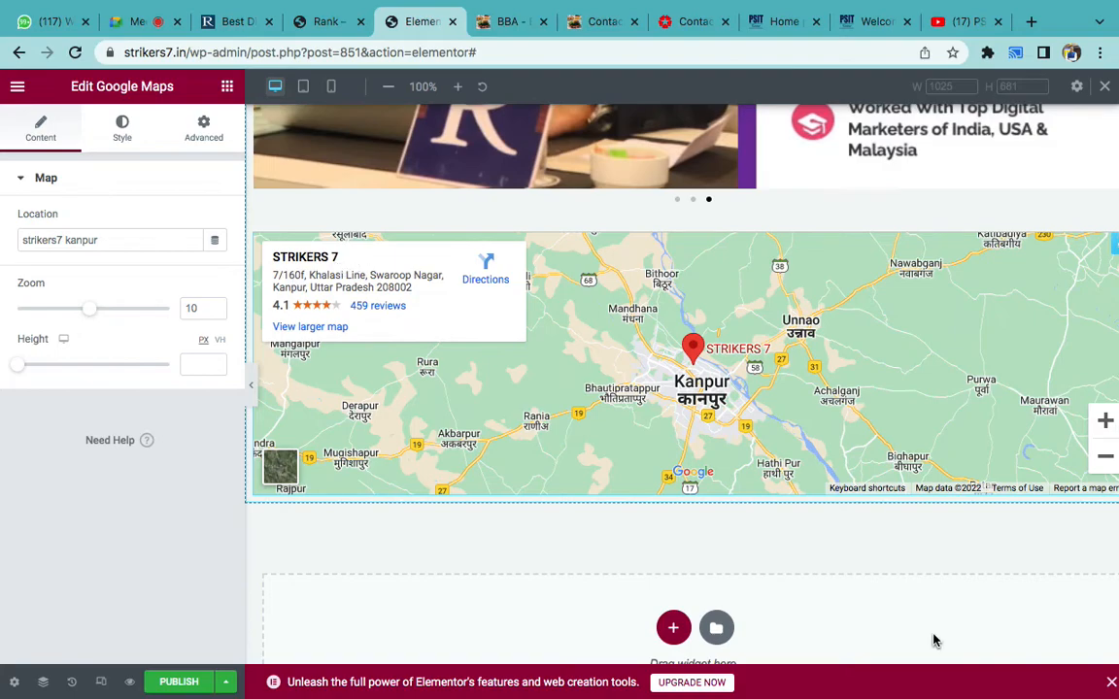
- In the Word topic list, delete the blank line above Slider and add an empty line after Map
mouse_move(848, 670)
left_click(735, 677)
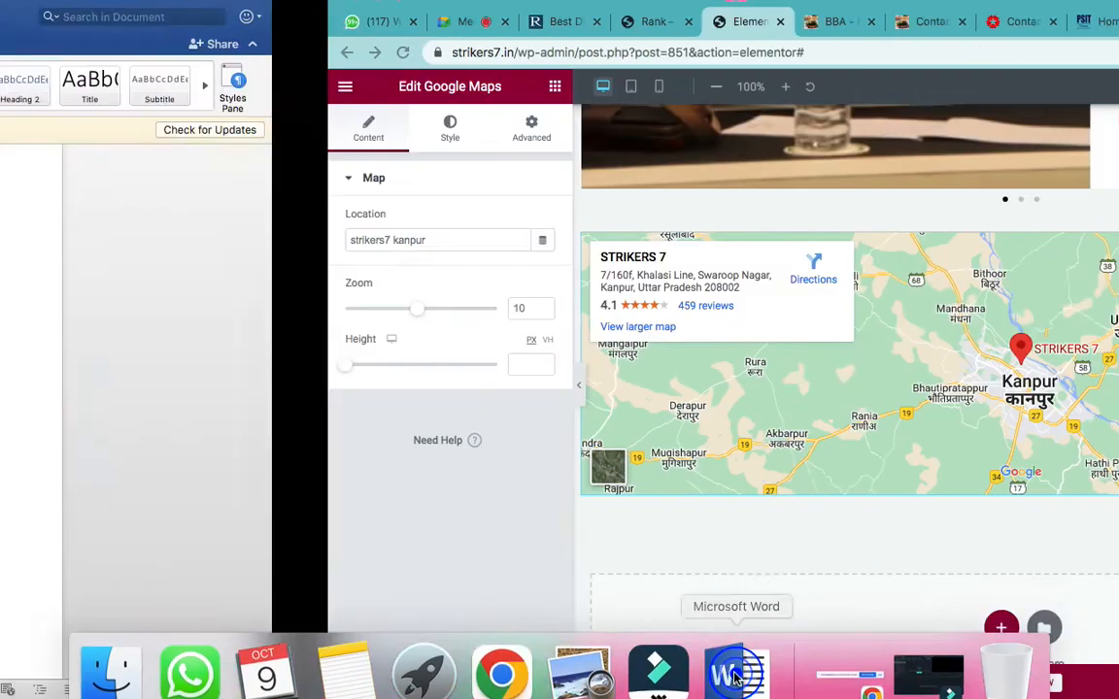
scroll(534, 509, "up", 2)
left_click_drag(447, 588, 367, 204)
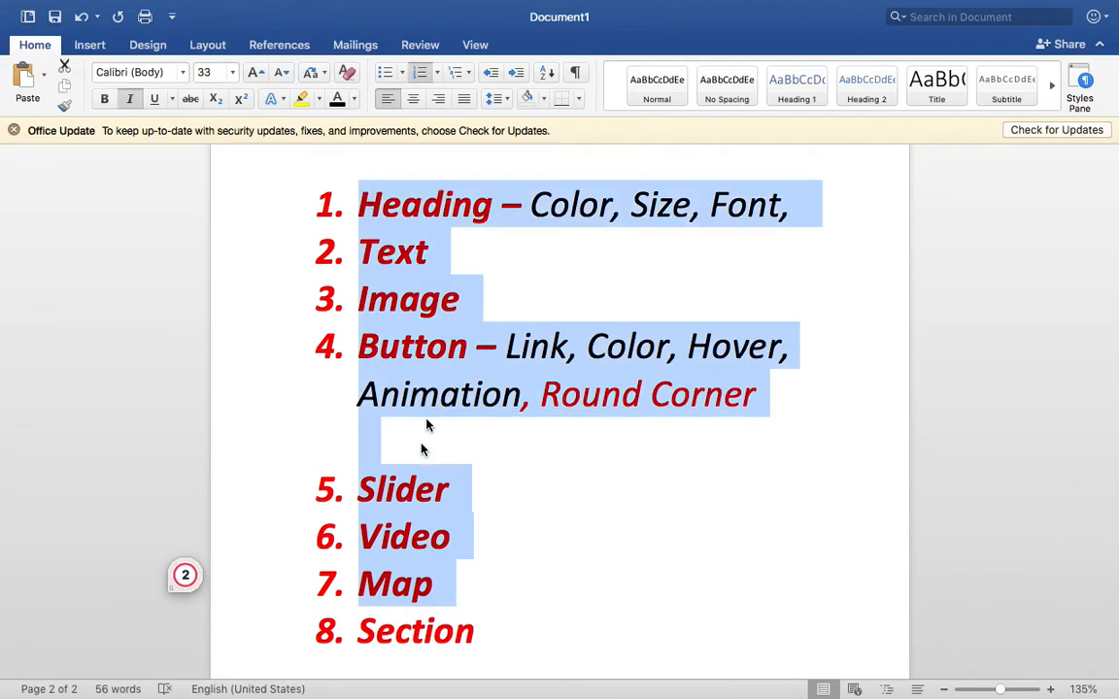
left_click(425, 441)
key("BackSpace")
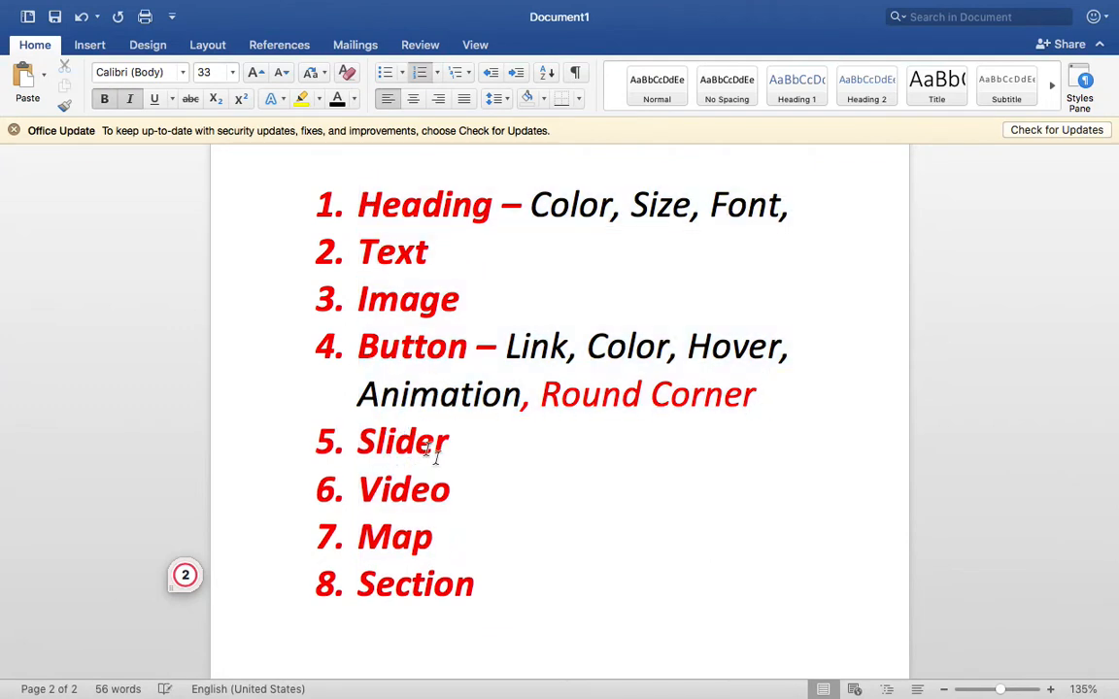
left_click(452, 529)
key("shift+Return")
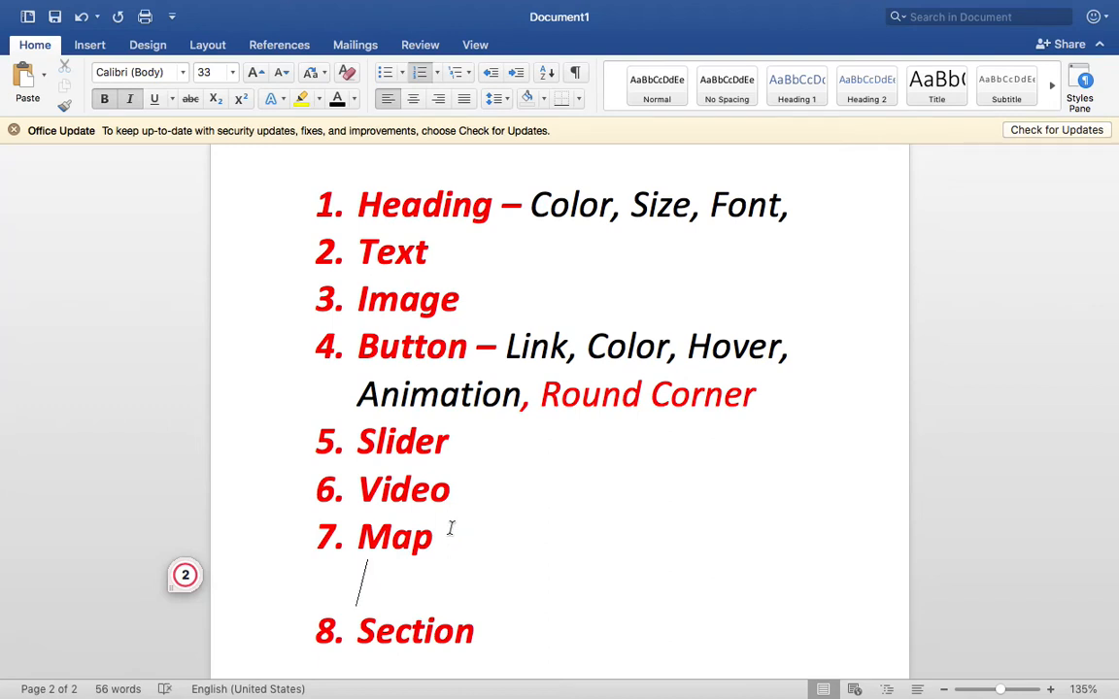
- Scroll the Elementor preview down to the Kanpur map, then show the CenturyPly Contact tab
mouse_move(590, 695)
left_click(499, 655)
scroll(928, 326, "up", 10)
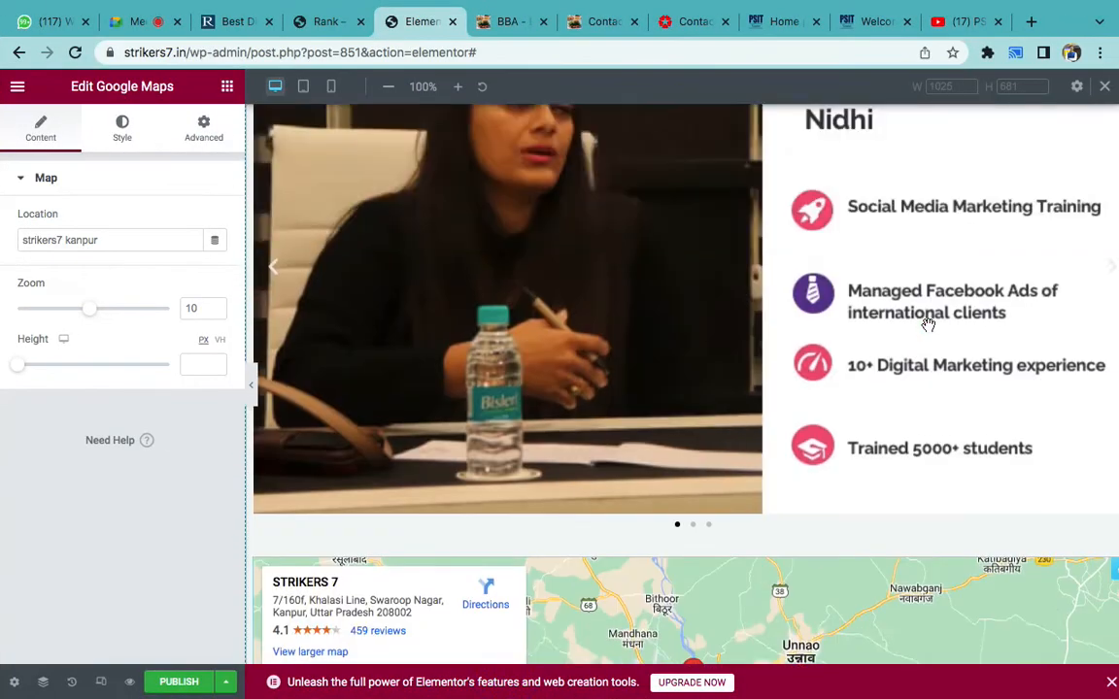
scroll(928, 326, "up", 15)
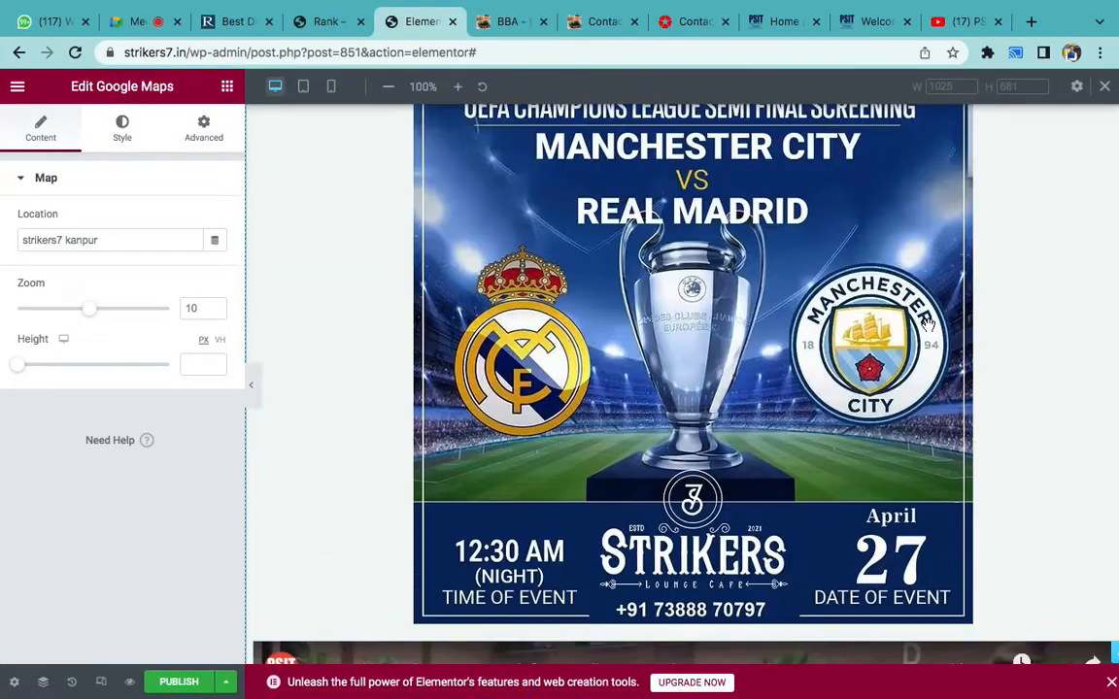
scroll(928, 326, "down", 20)
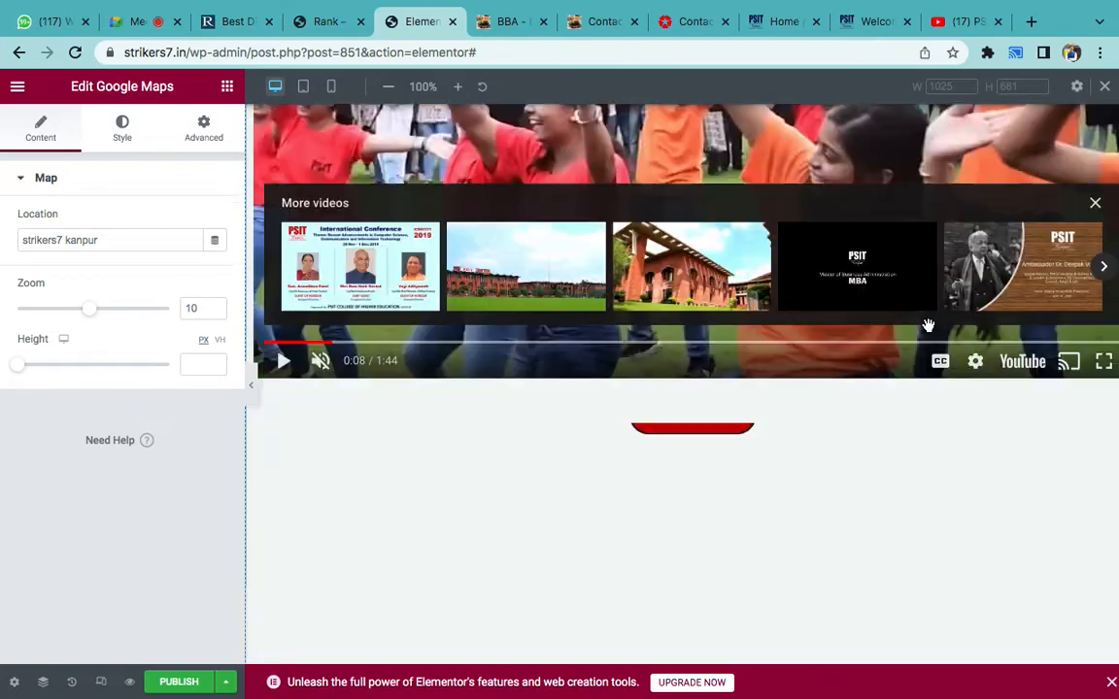
scroll(928, 326, "down", 3)
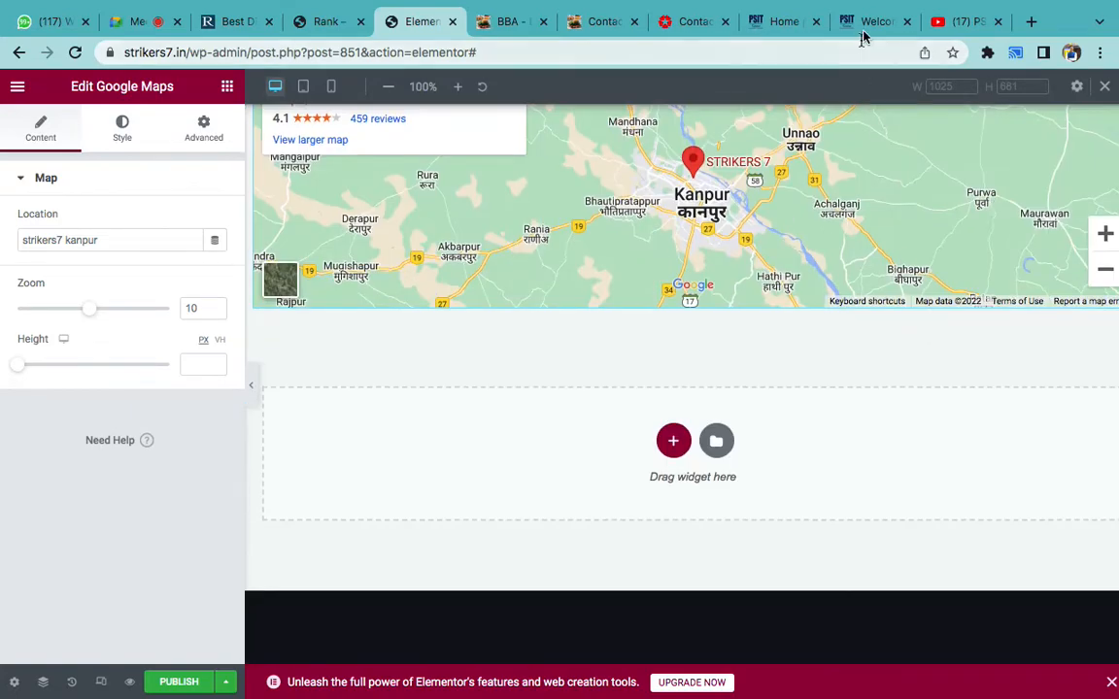
left_click(670, 24)
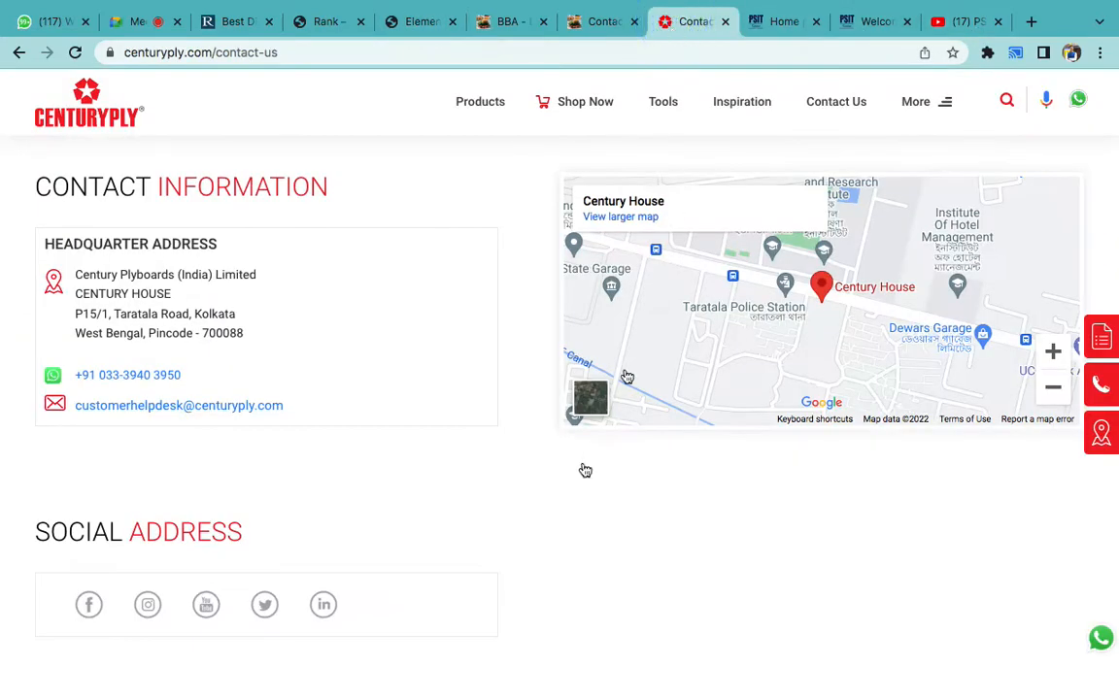
left_click(542, 509)
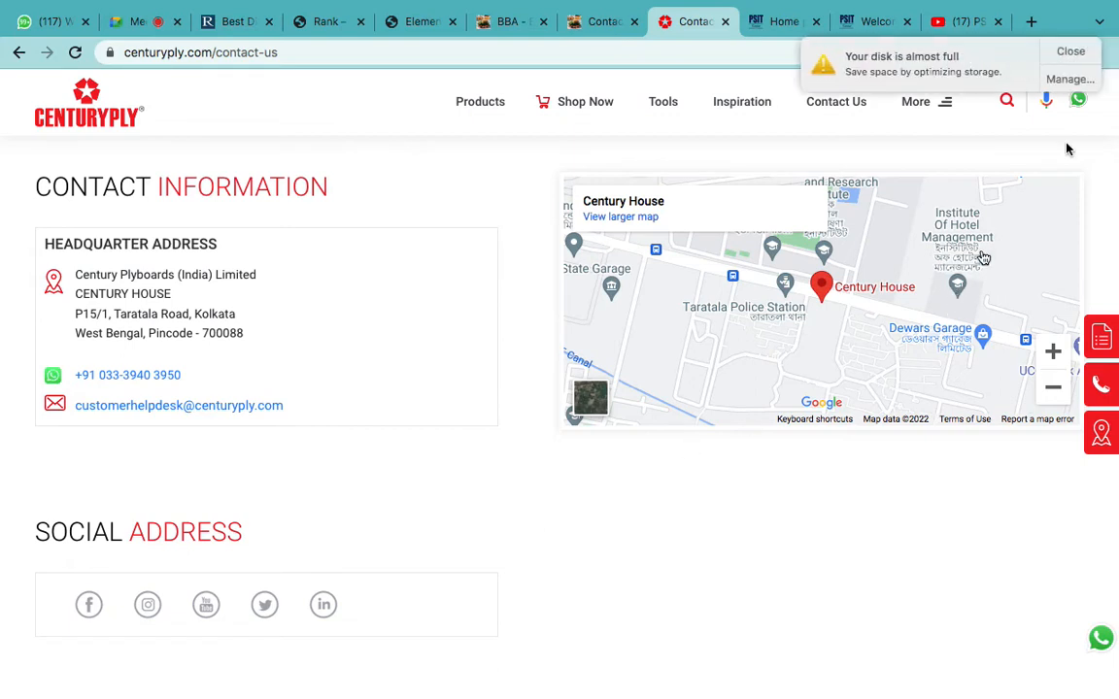
left_click(1070, 51)
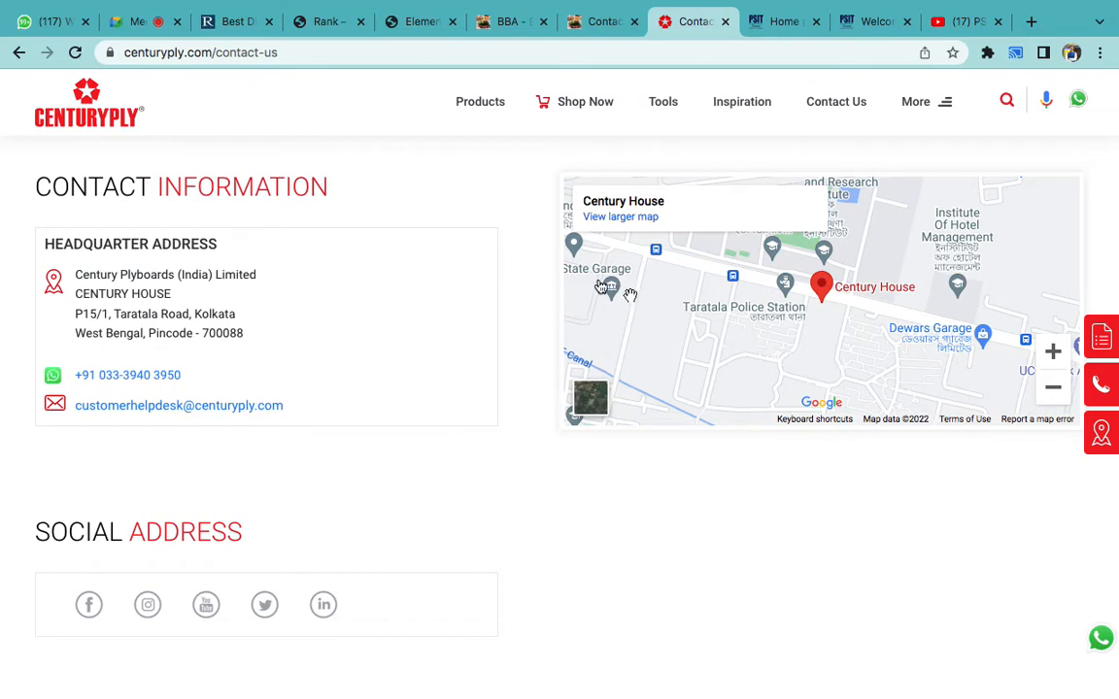
- Select the CONTACT INFORMATION heading, address and phone lines on the contact page, then deselect
triple_click(95, 193)
left_click(170, 210)
left_click_drag(16, 194, 305, 404)
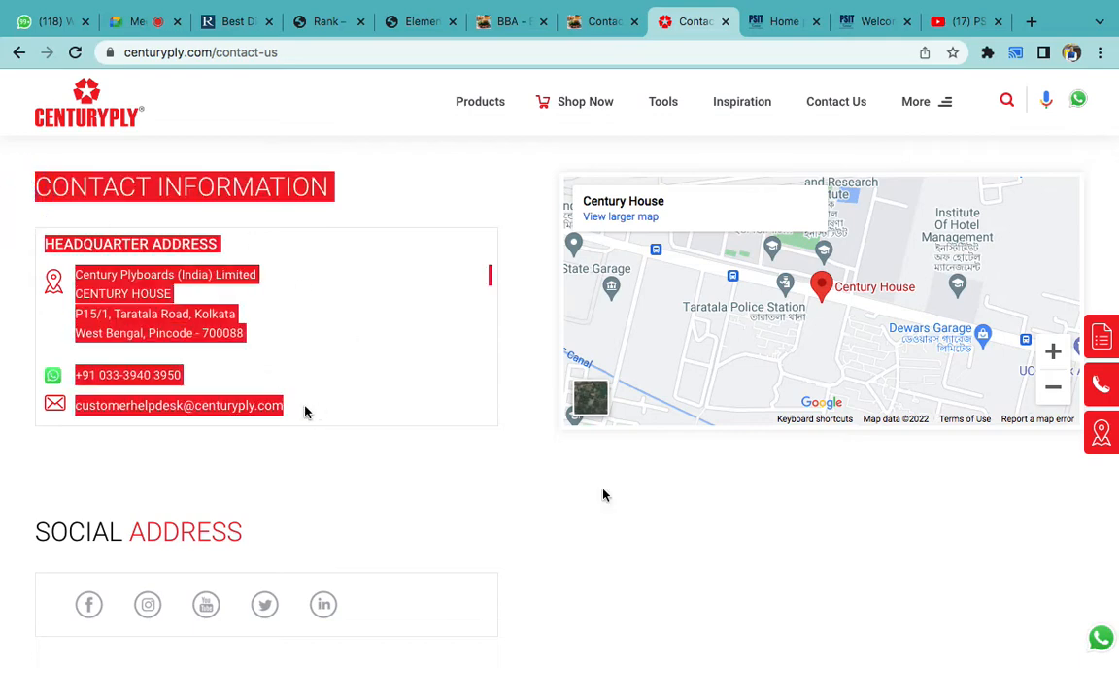
left_click(781, 583)
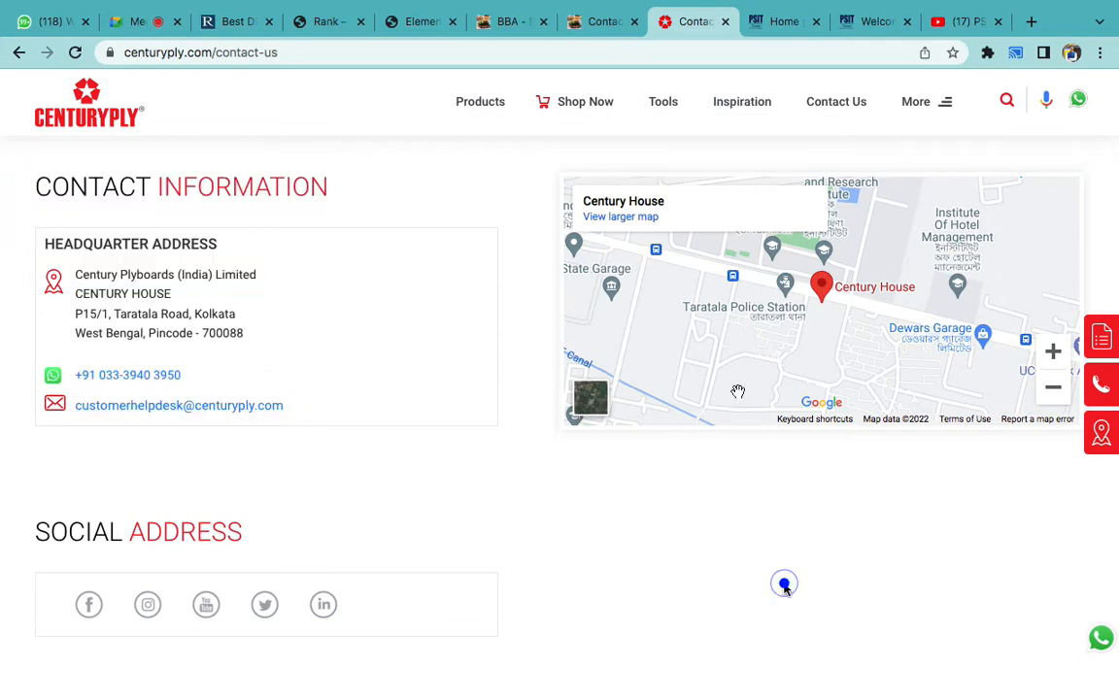
- On the PSIT home page, close the admissions-open and Agnipath floating badges
left_click(779, 23)
scroll(556, 449, "up", 4)
scroll(557, 449, "up", 15)
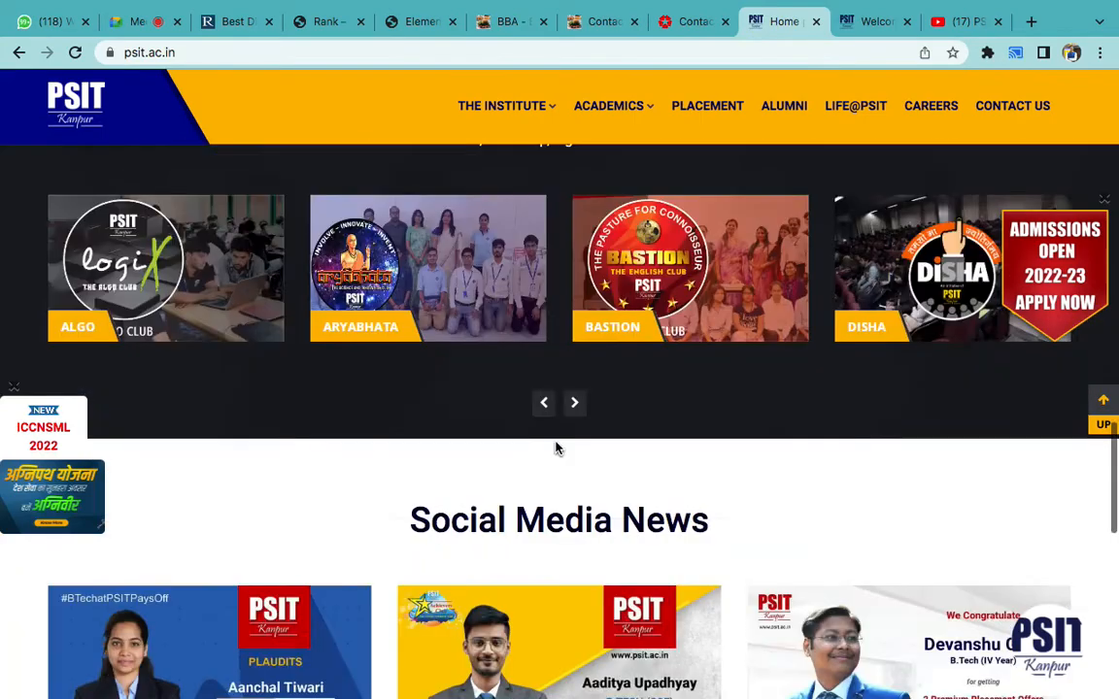
scroll(557, 443, "down", 1)
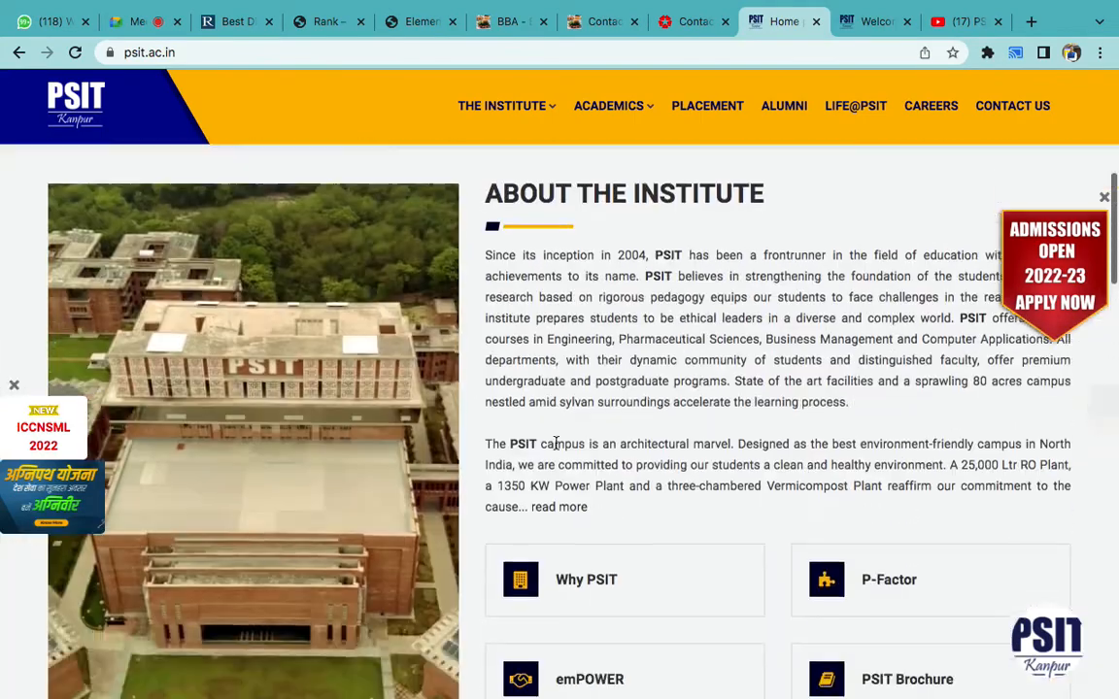
left_click_drag(488, 163, 774, 377)
scroll(777, 387, "down", 1)
scroll(777, 384, "down", 10)
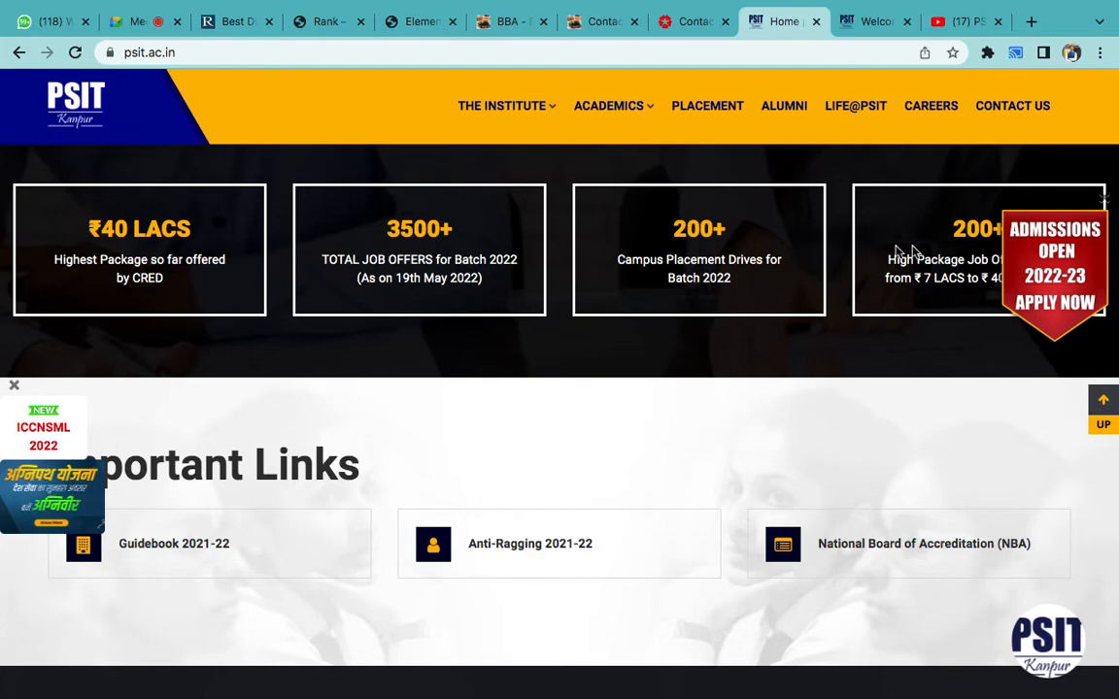
scroll(694, 367, "down", 10)
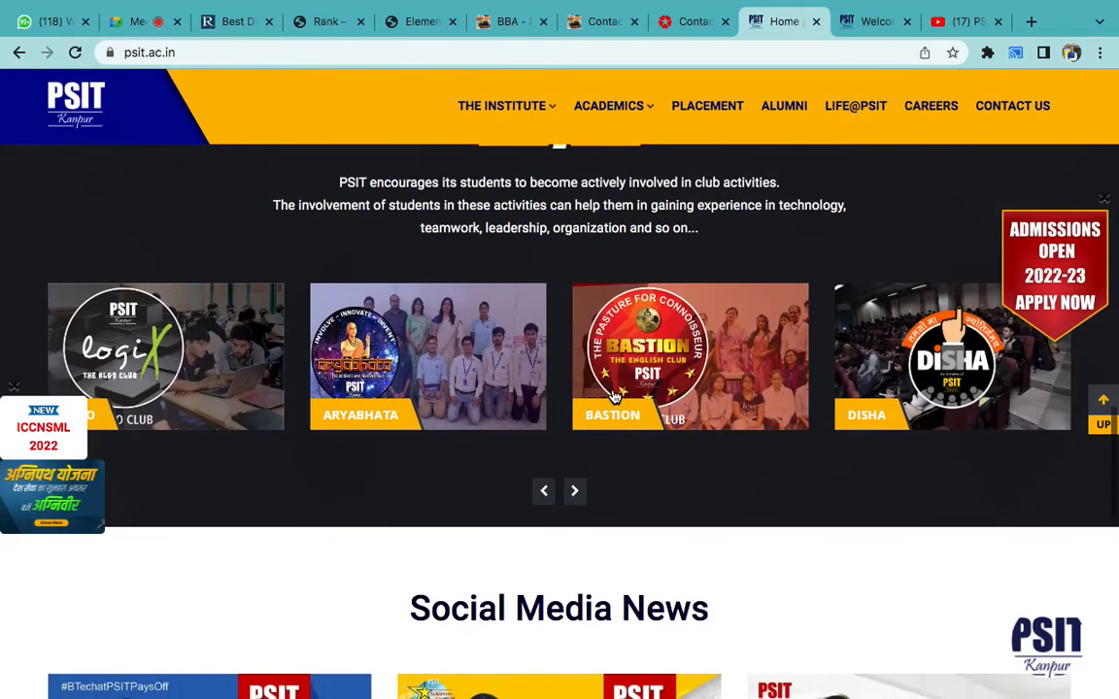
scroll(613, 395, "down", 5)
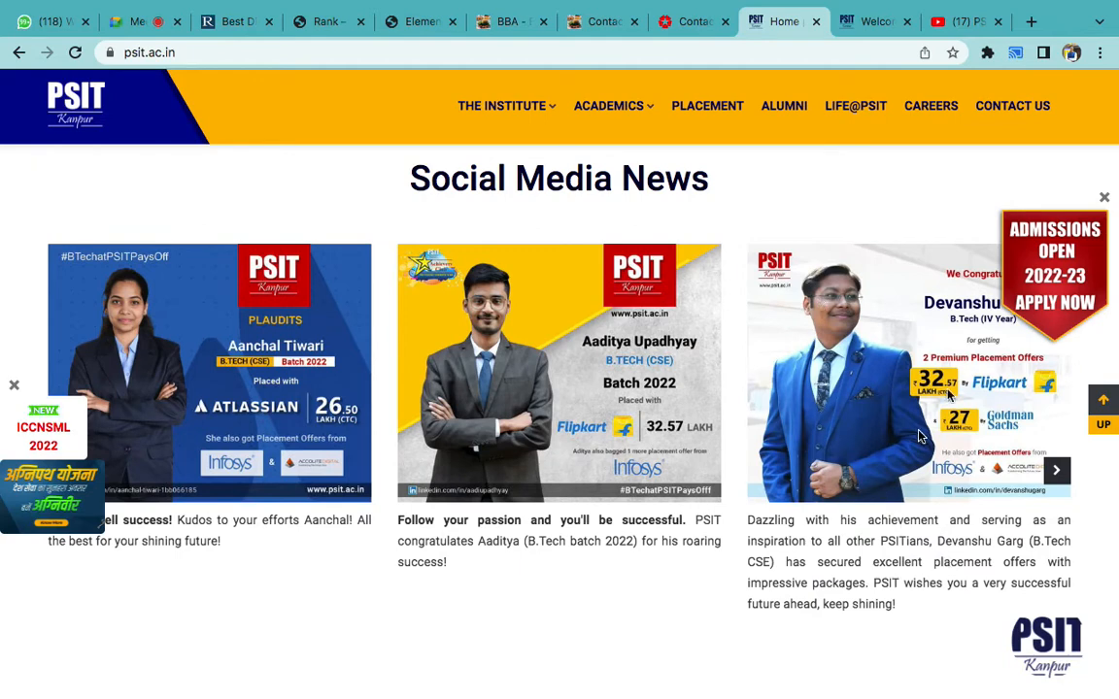
left_click(1103, 197)
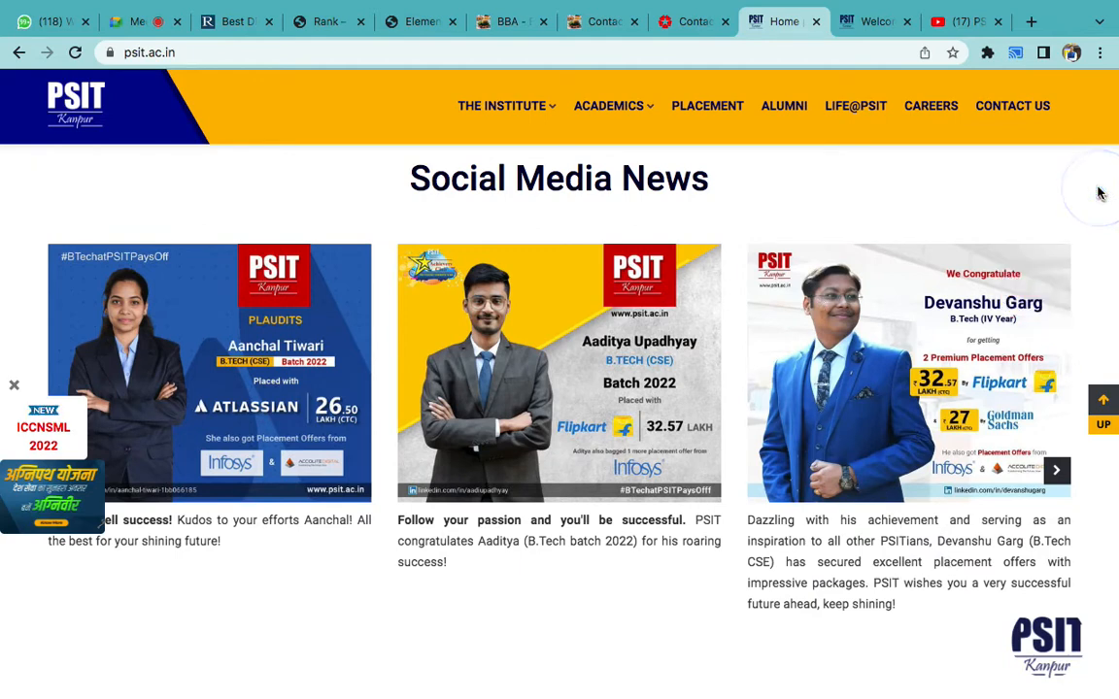
left_click(13, 385)
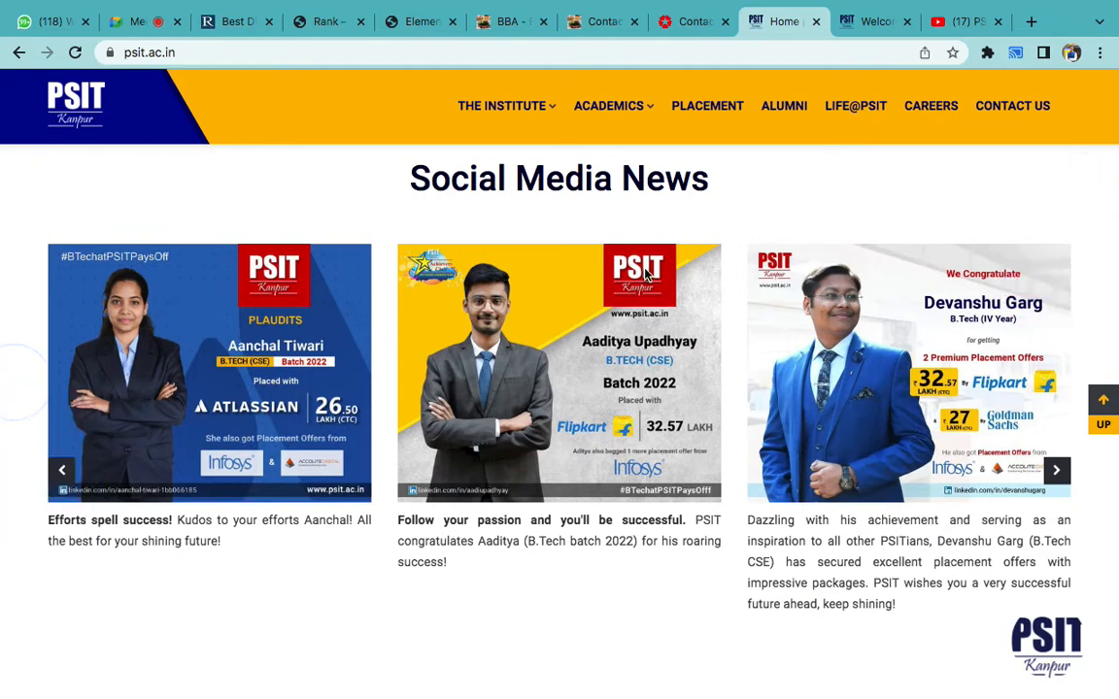
- Scroll through the Rank Keywords home page to its 'Team of Industry Experts' section
left_click(225, 21)
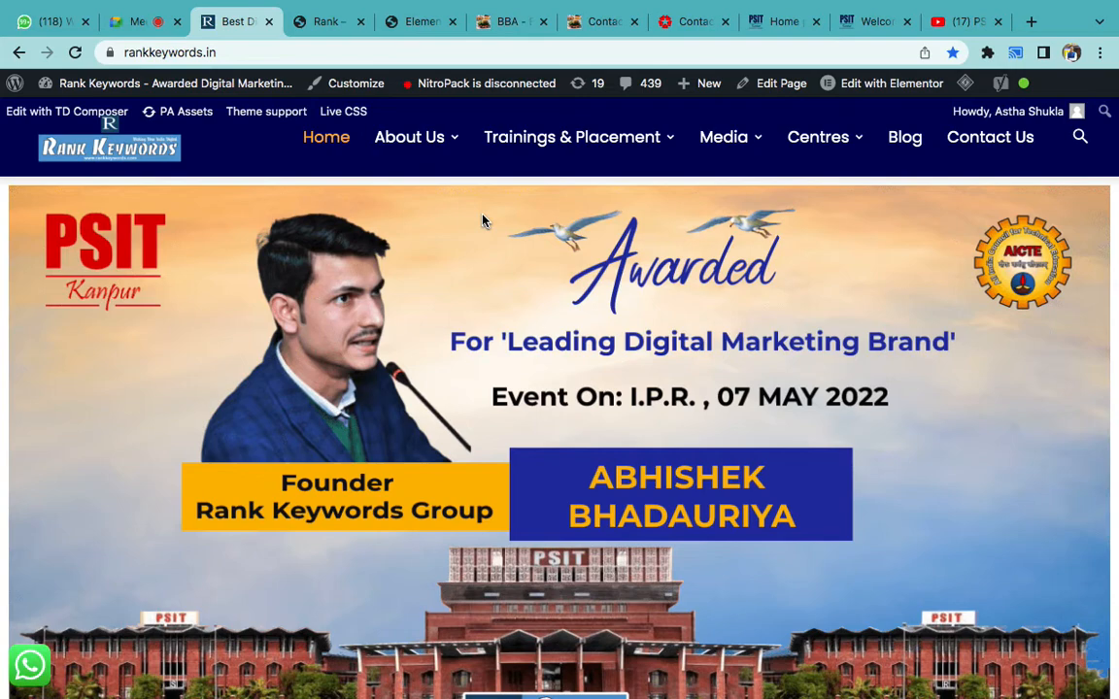
scroll(482, 221, "down", 5)
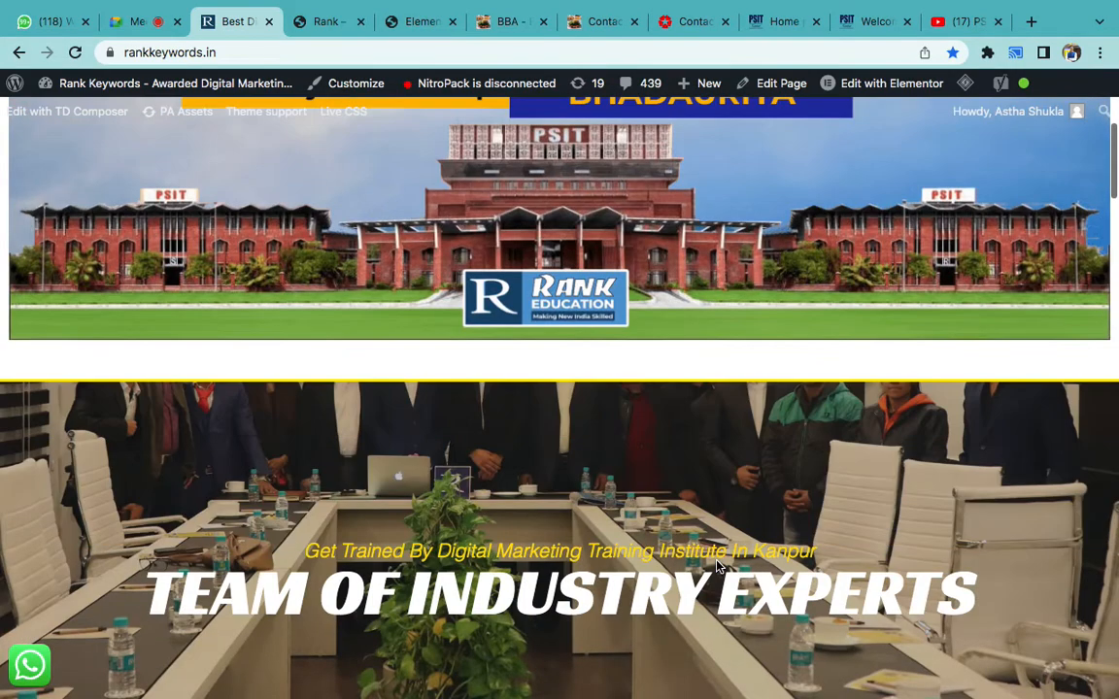
scroll(718, 566, "down", 5)
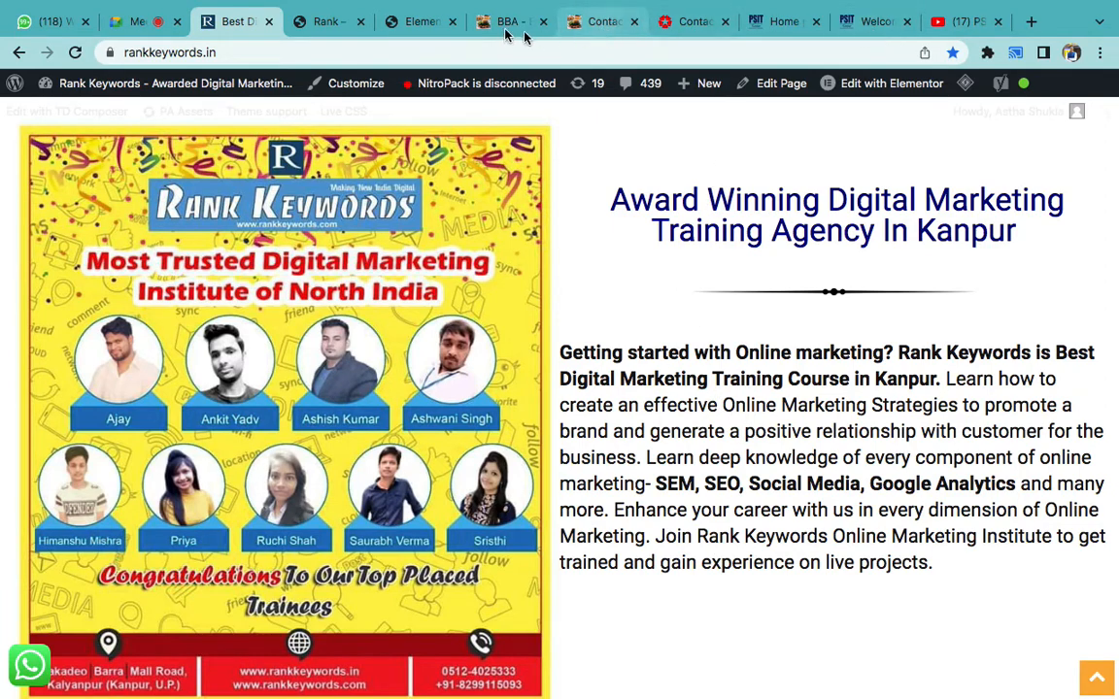
- Add a two-column section below the Strikers 7 map, redoing it after deleting a first attempt
left_click(422, 23)
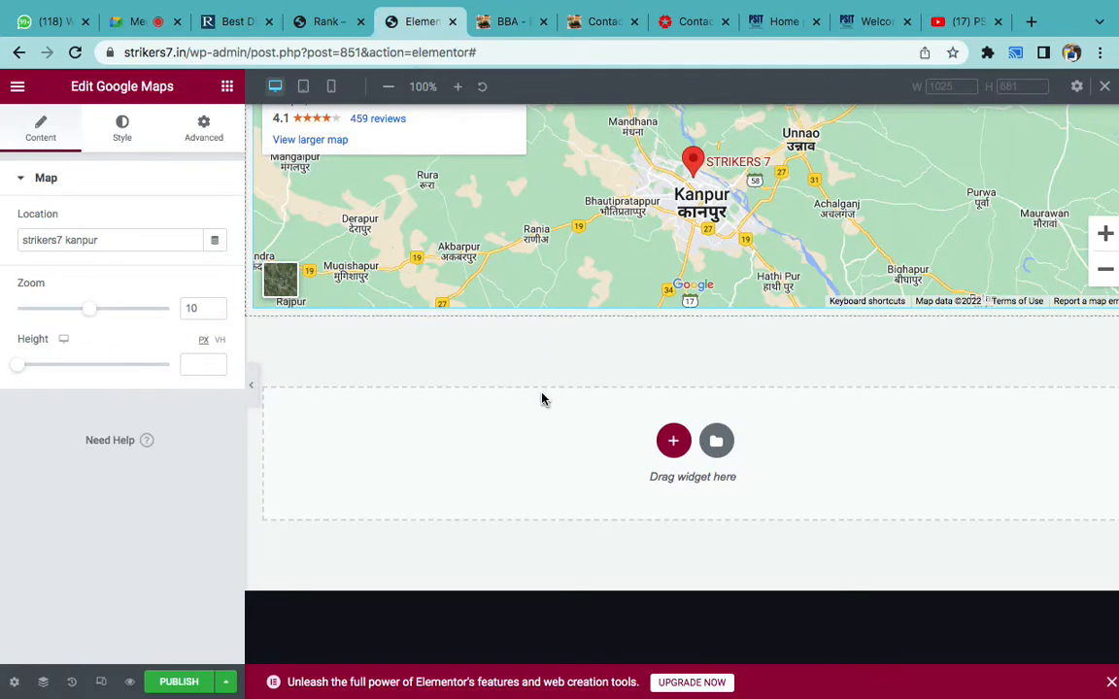
scroll(542, 399, "down", 3)
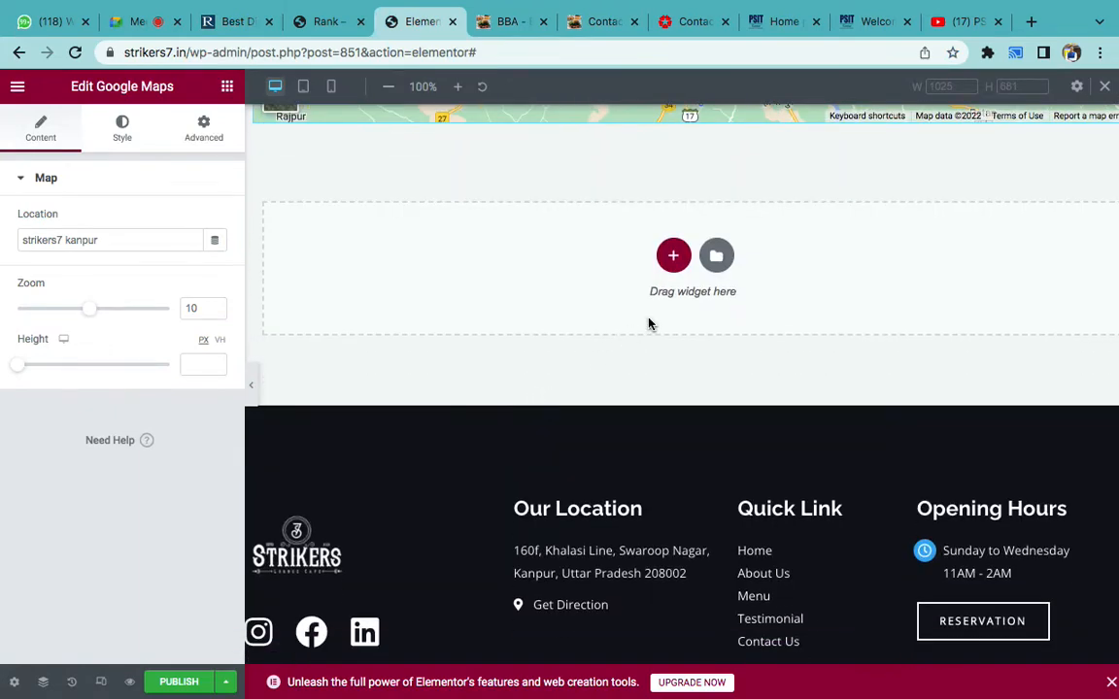
left_click(674, 258)
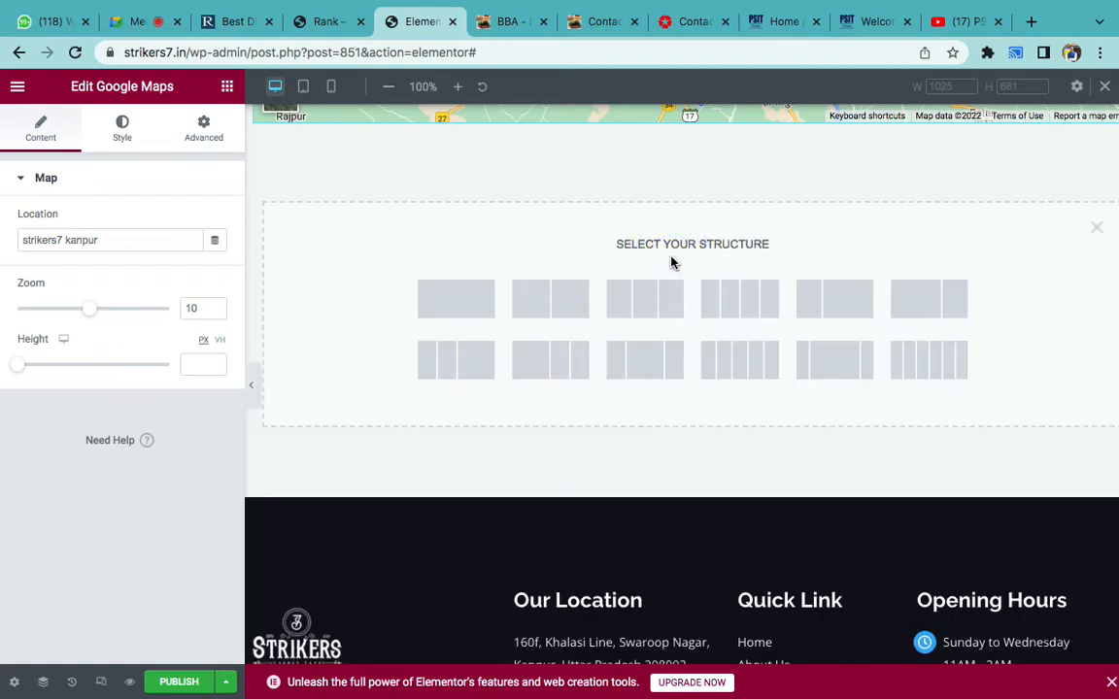
left_click(549, 314)
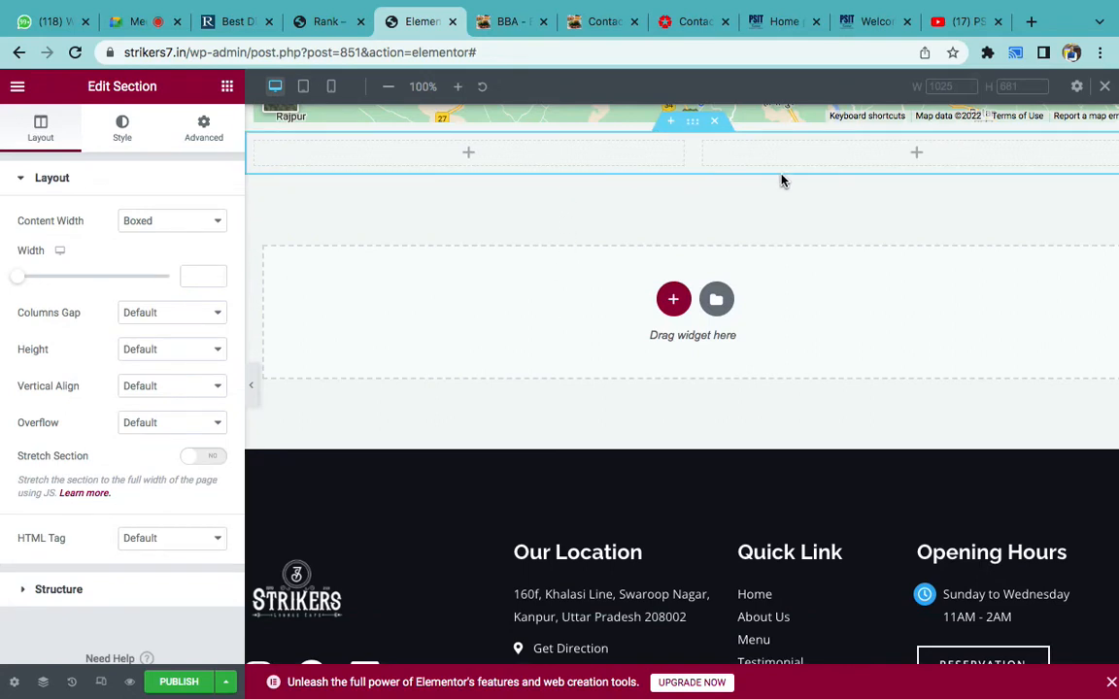
left_click(719, 130)
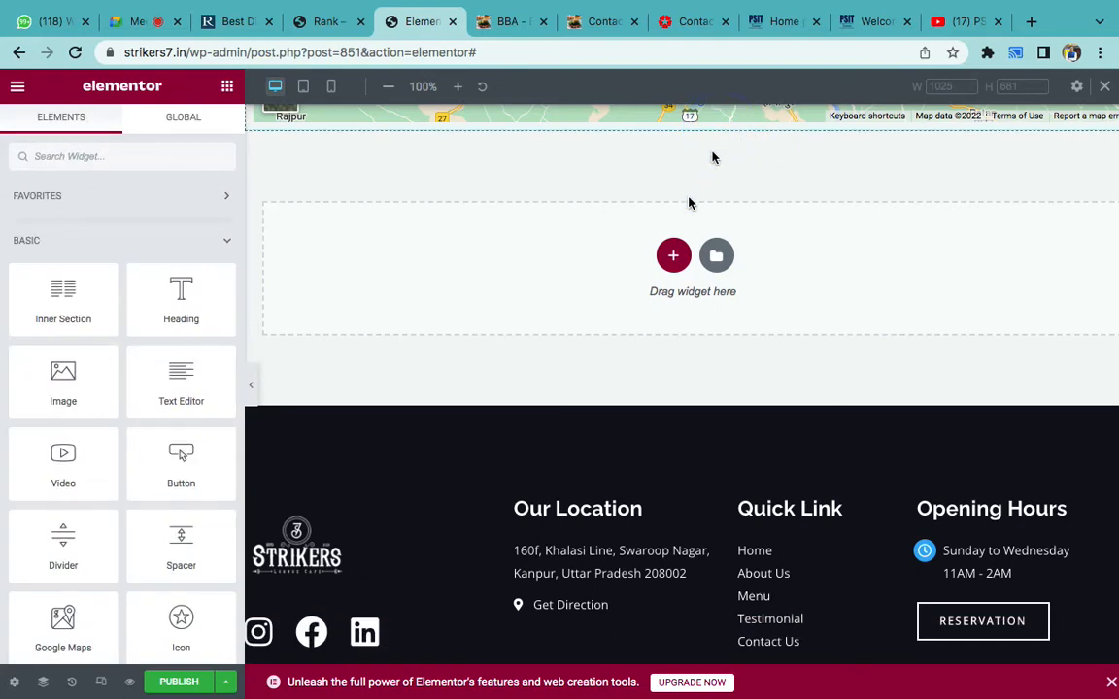
left_click(671, 261)
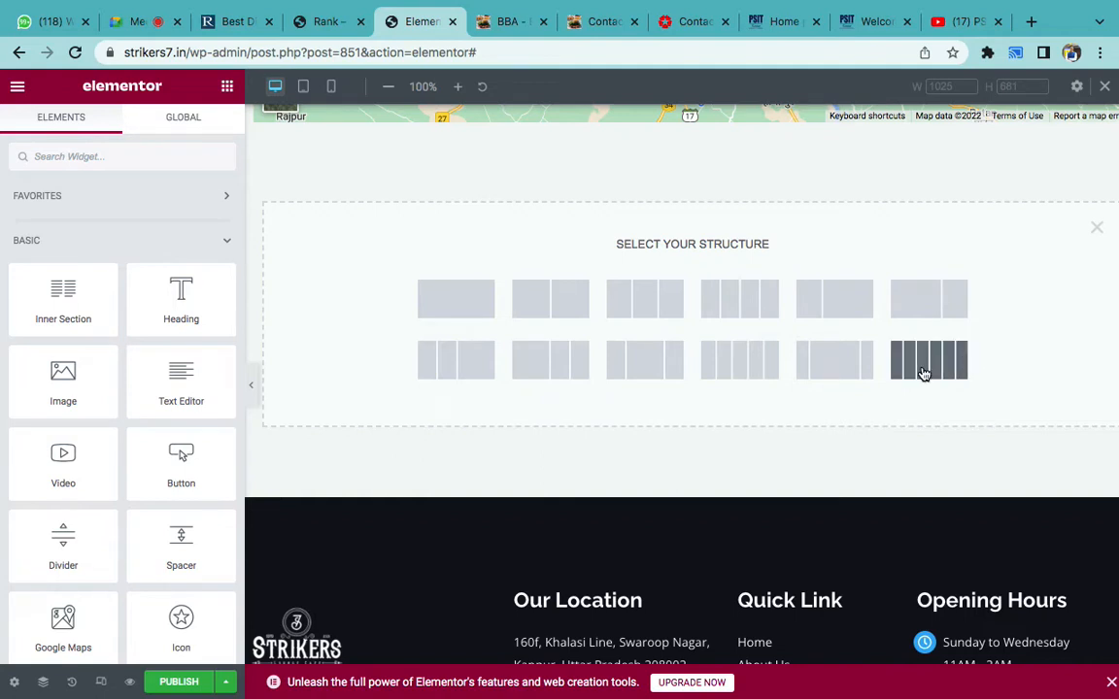
left_click(577, 315)
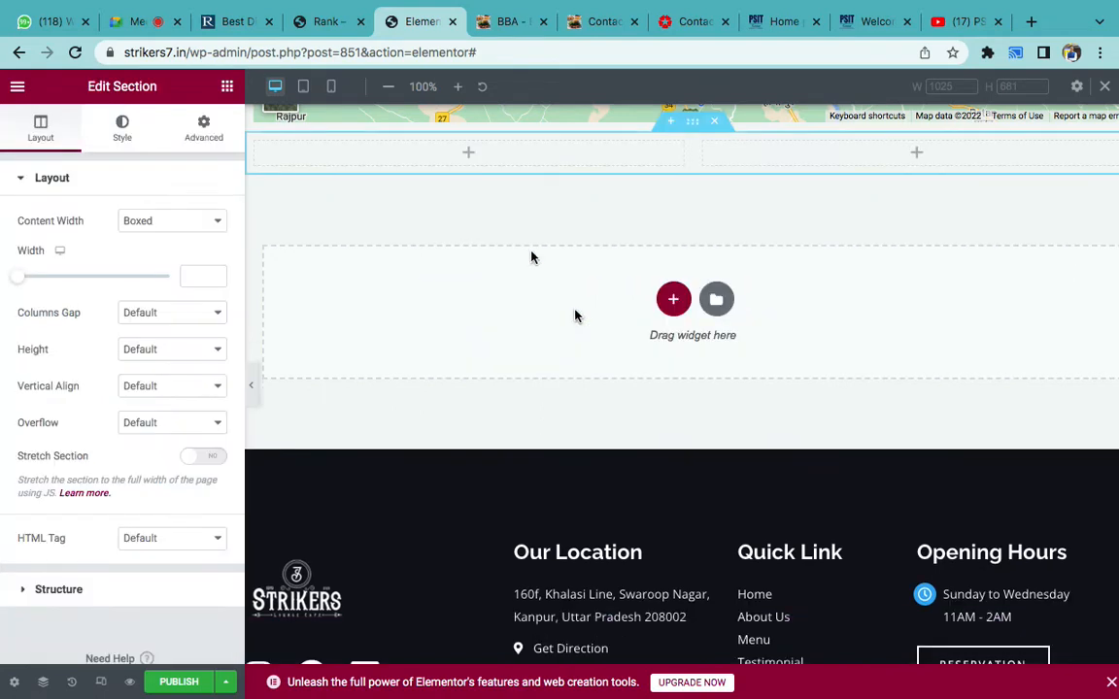
left_click(226, 86)
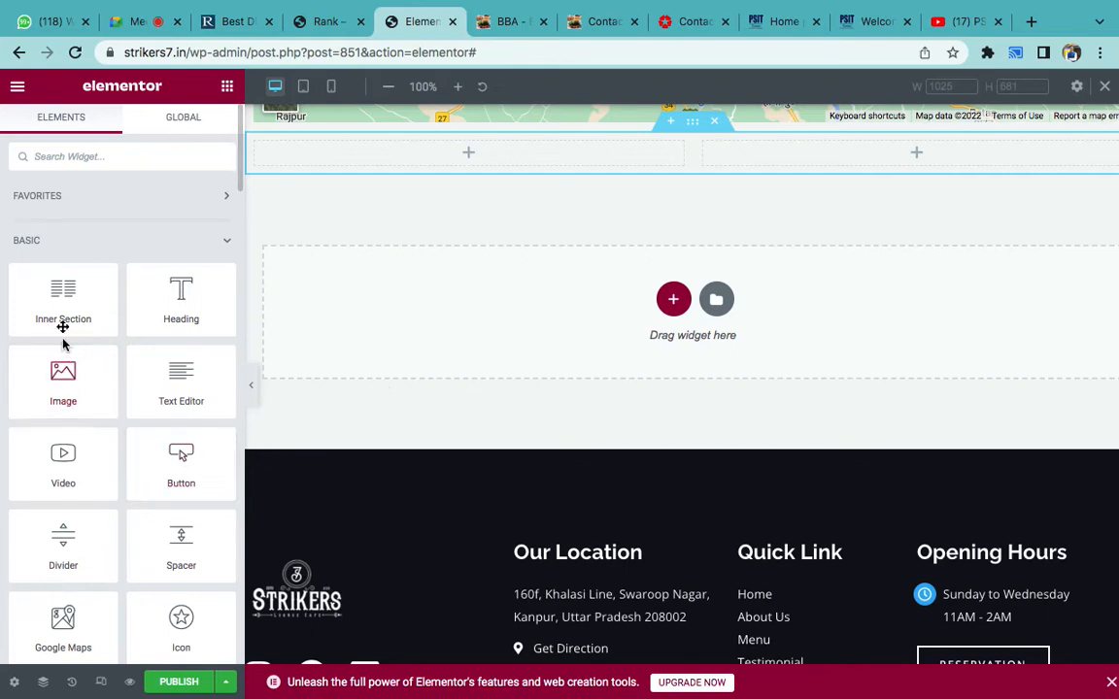
scroll(137, 499, "down", 1)
- Drop a Google Maps widget into the right column with location 'Strikers 7 kanpur'
left_click_drag(70, 580, 786, 144)
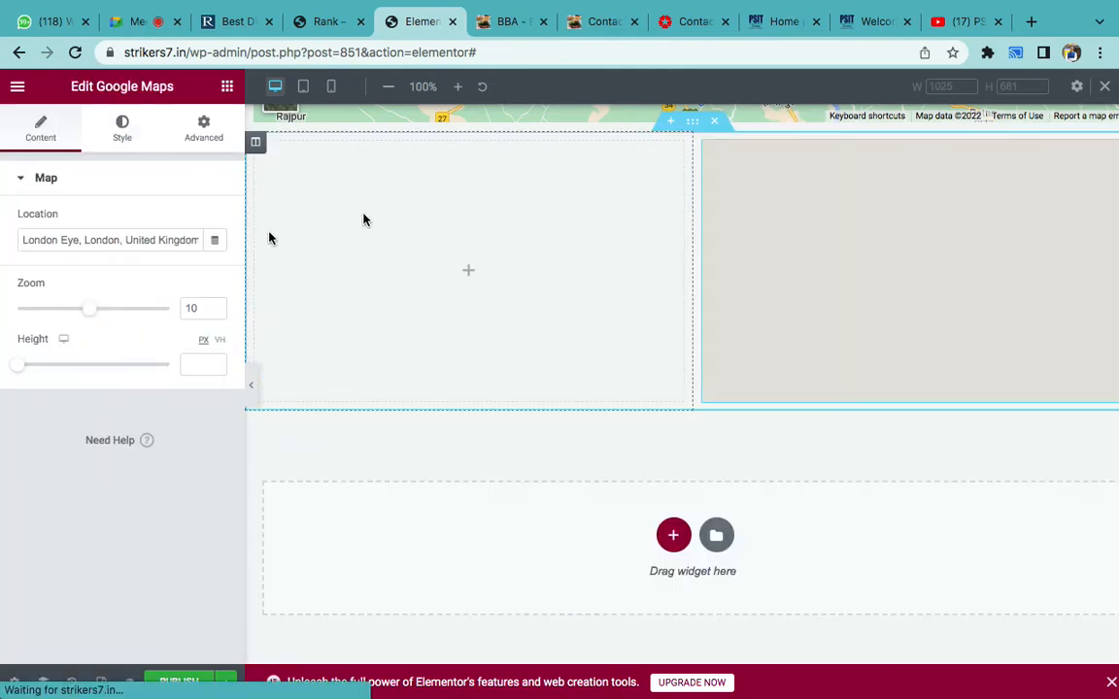
triple_click(133, 235)
type("Strikers 7 kanpur")
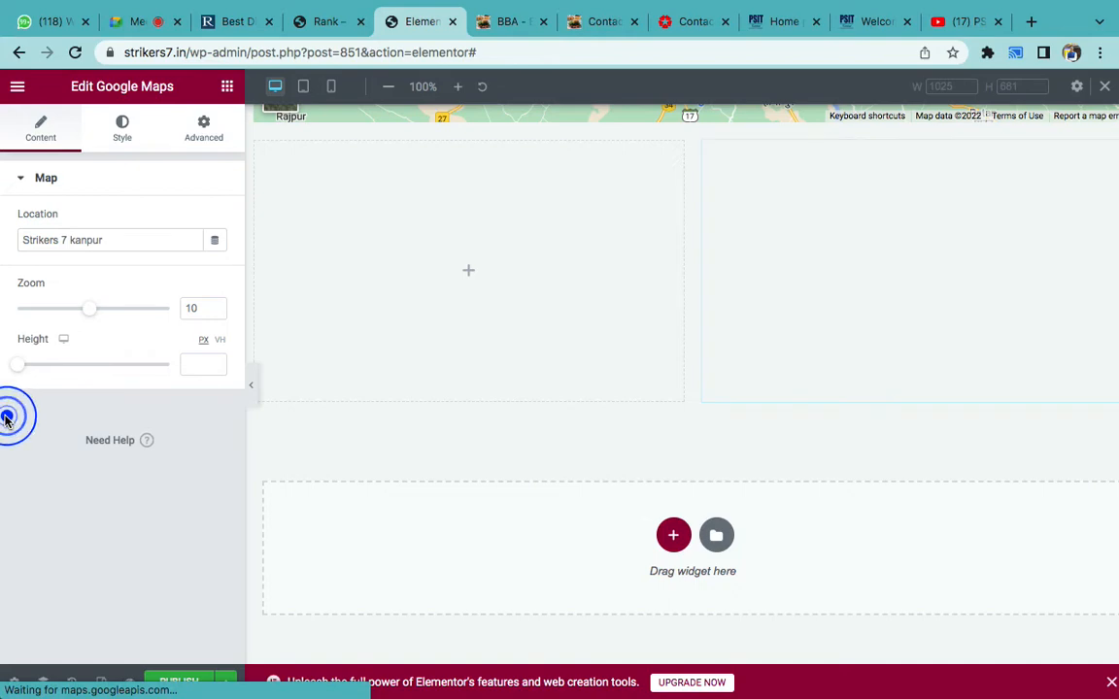
left_click(227, 88)
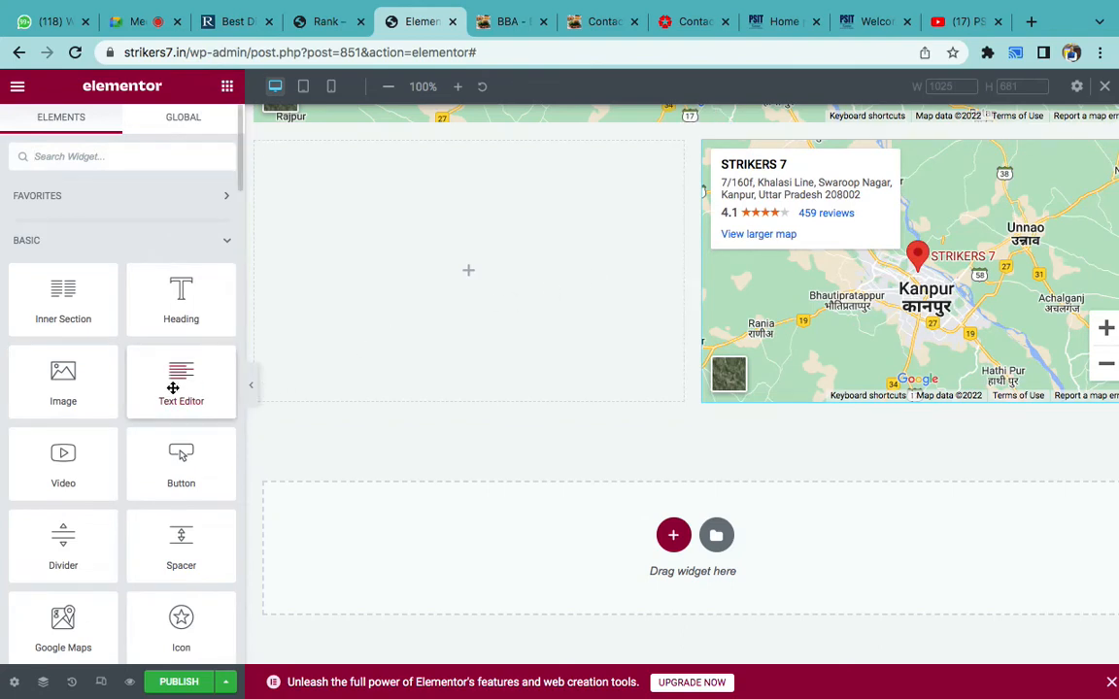
- Add a Text Editor widget to the left column and clear its Lorem ipsum placeholder
left_click_drag(173, 387, 461, 270)
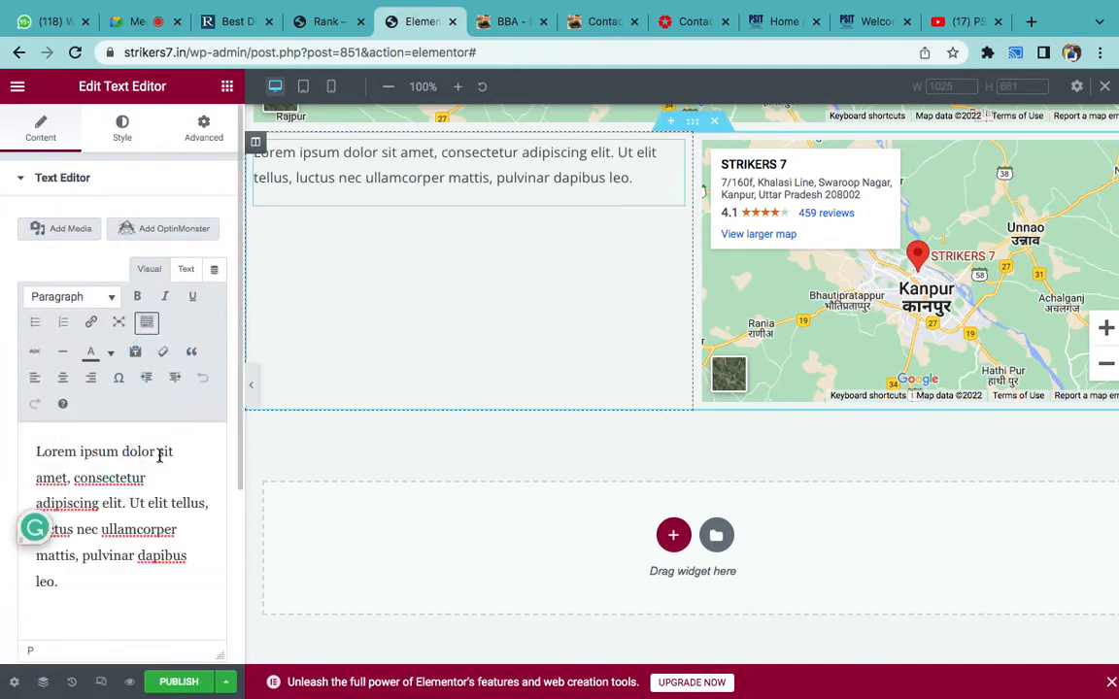
left_click(337, 457)
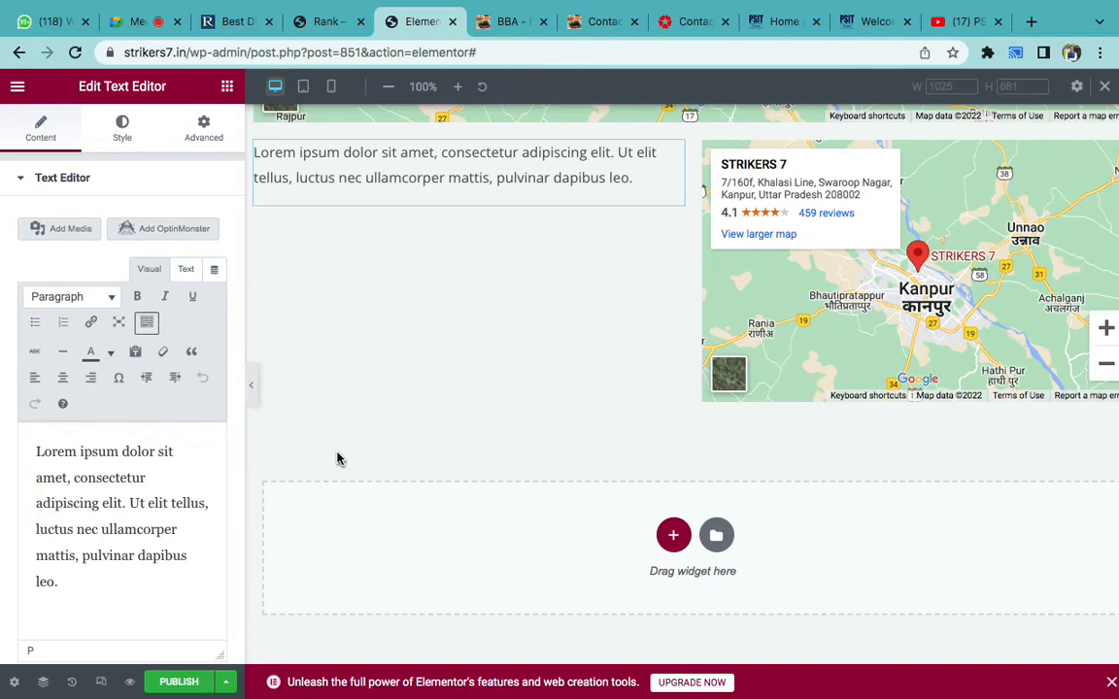
left_click(88, 509)
key("ctrl+a")
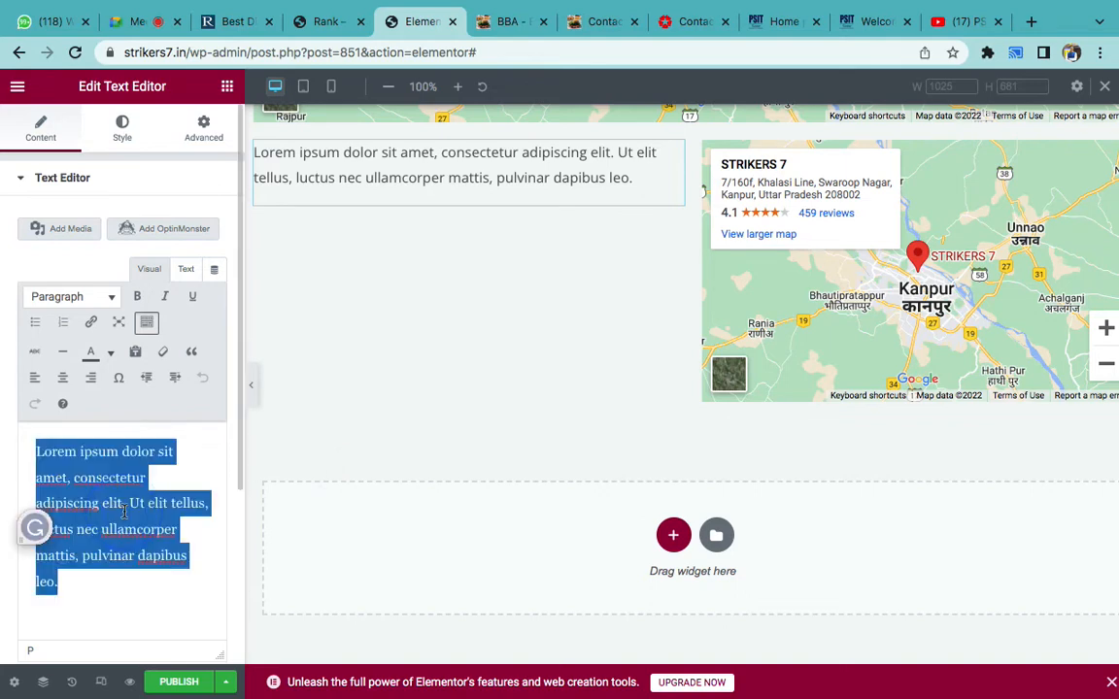
key("BackSpace")
- Type the Contact Us text with call, WhatsApp, email and address lines
type("Contact Us")
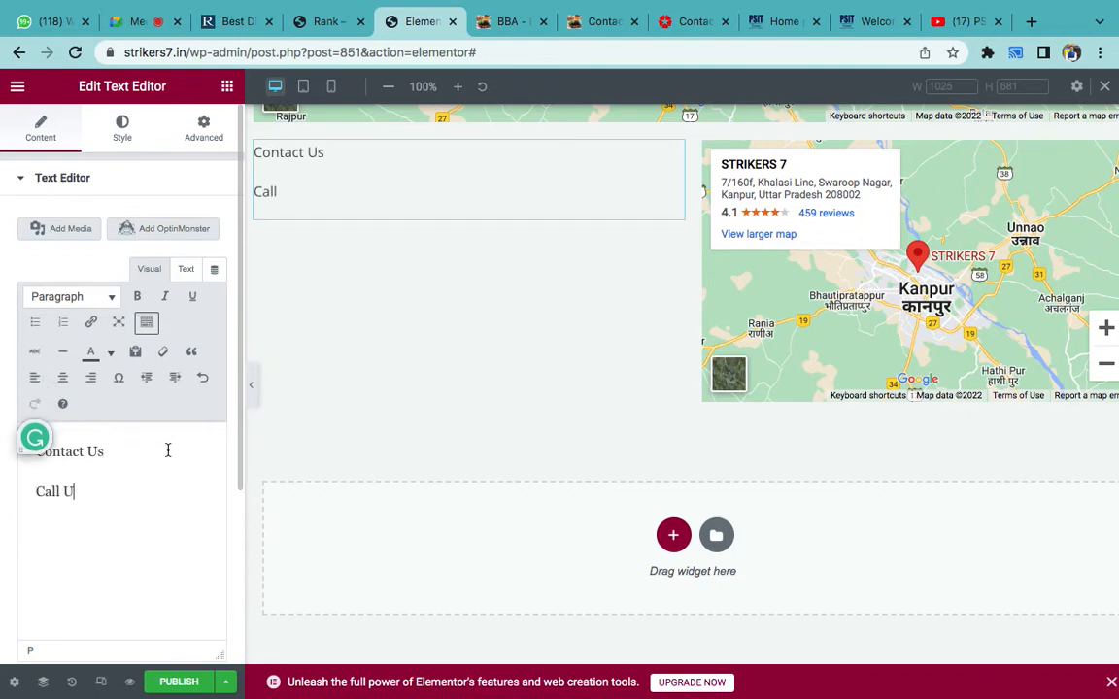
type("818181818")
key("Return")
type("Whatsapp us")
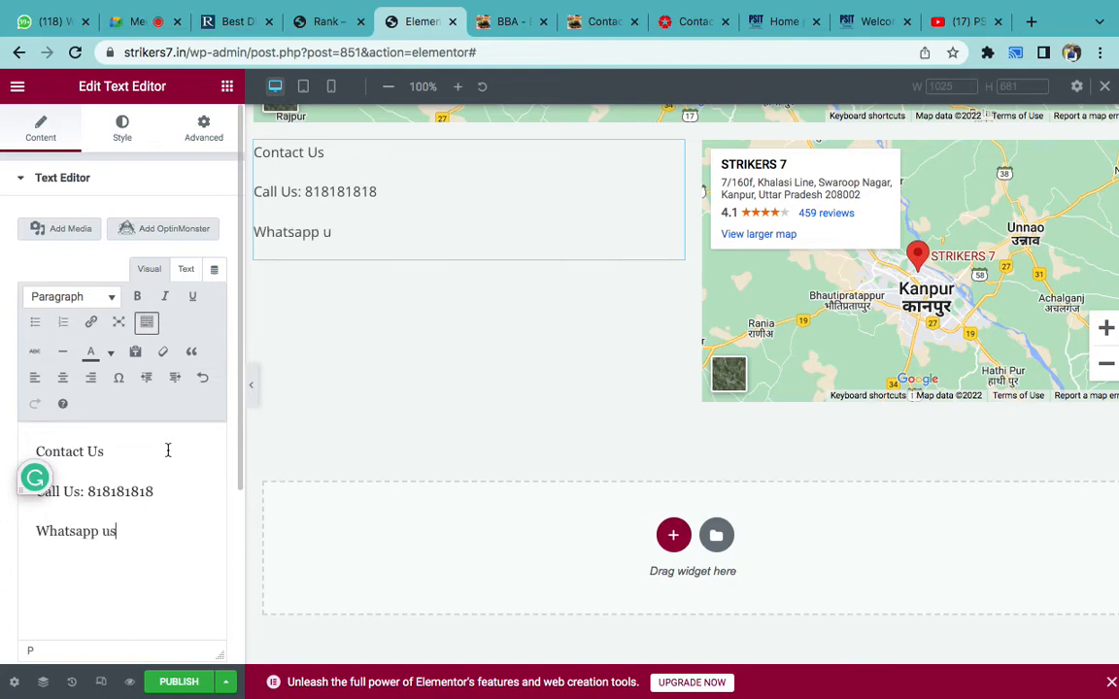
key("Return")
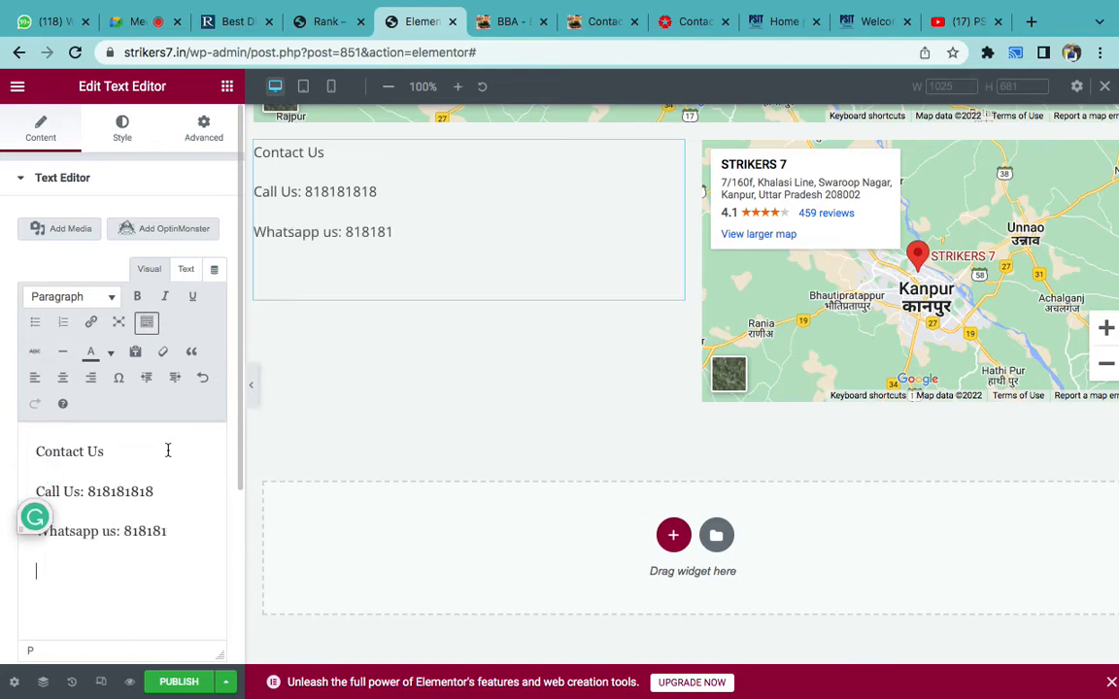
type("Email us: ")
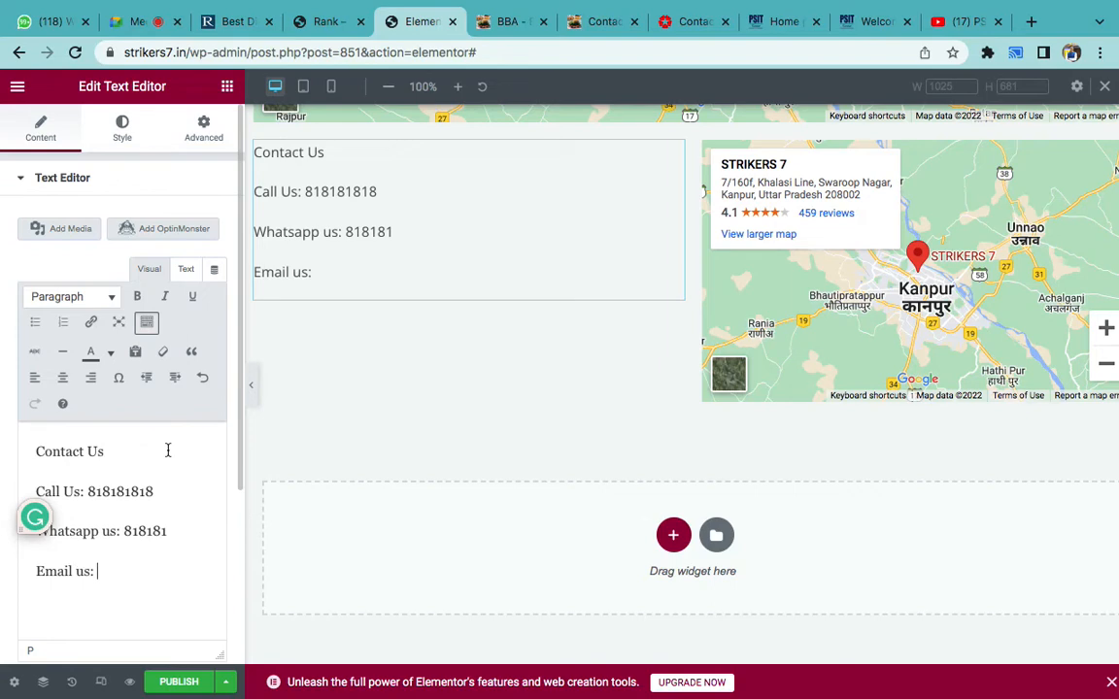
key("Return")
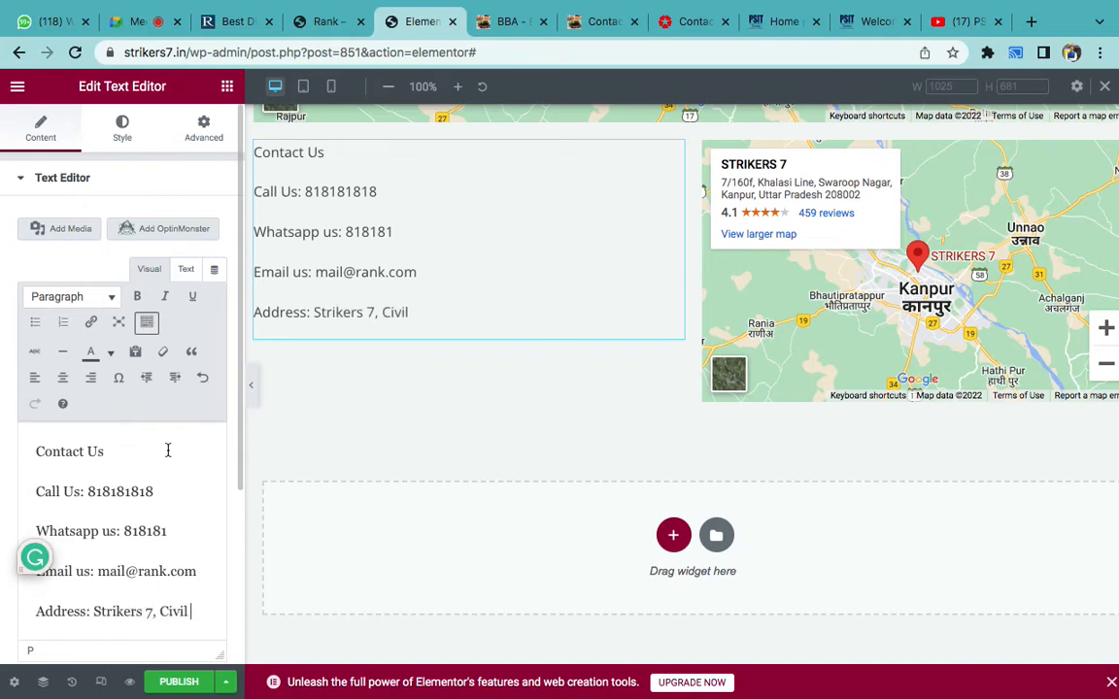
type("Lines, Kanpur")
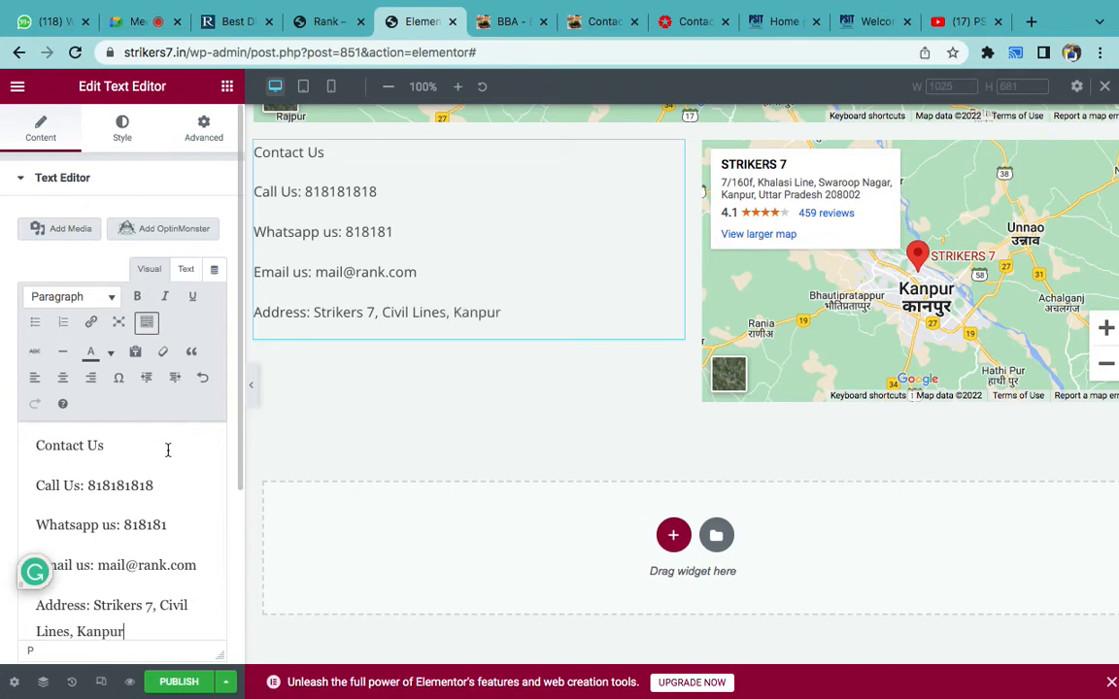
- Format the Contact Us line as Heading 2
triple_click(119, 445)
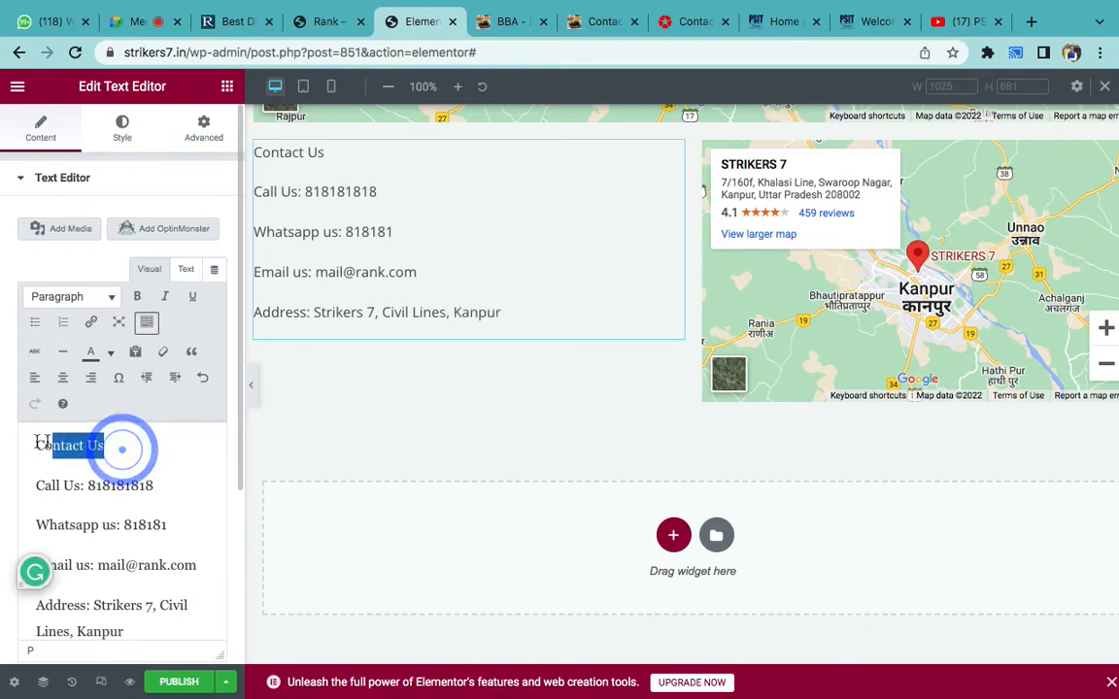
left_click(111, 302)
left_click(124, 398)
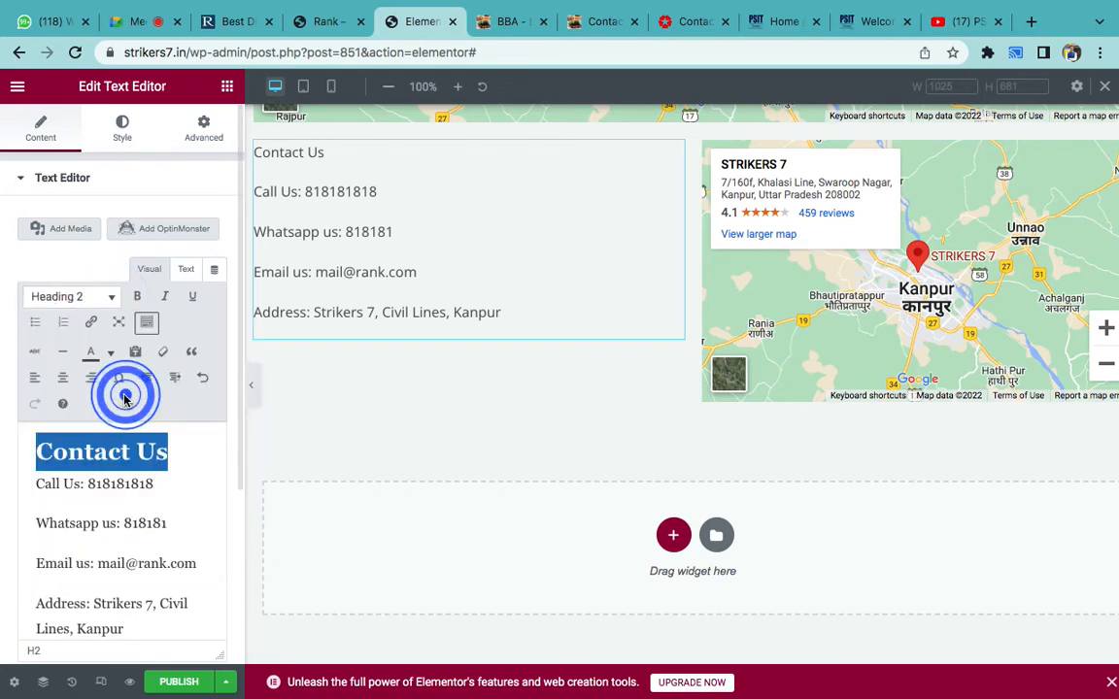
- Bold the Call Us:, Whatsapp us:, Email us and Address: labels
left_click(128, 490)
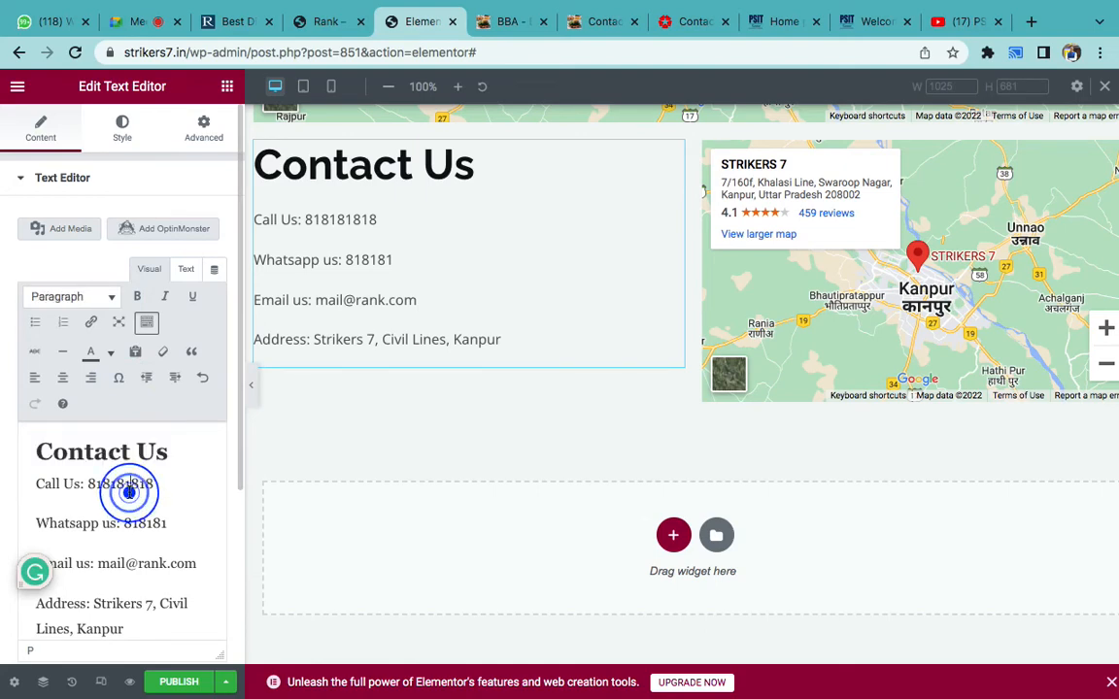
scroll(128, 485, "down", 1)
left_click_drag(84, 463, 24, 463)
left_click(138, 297)
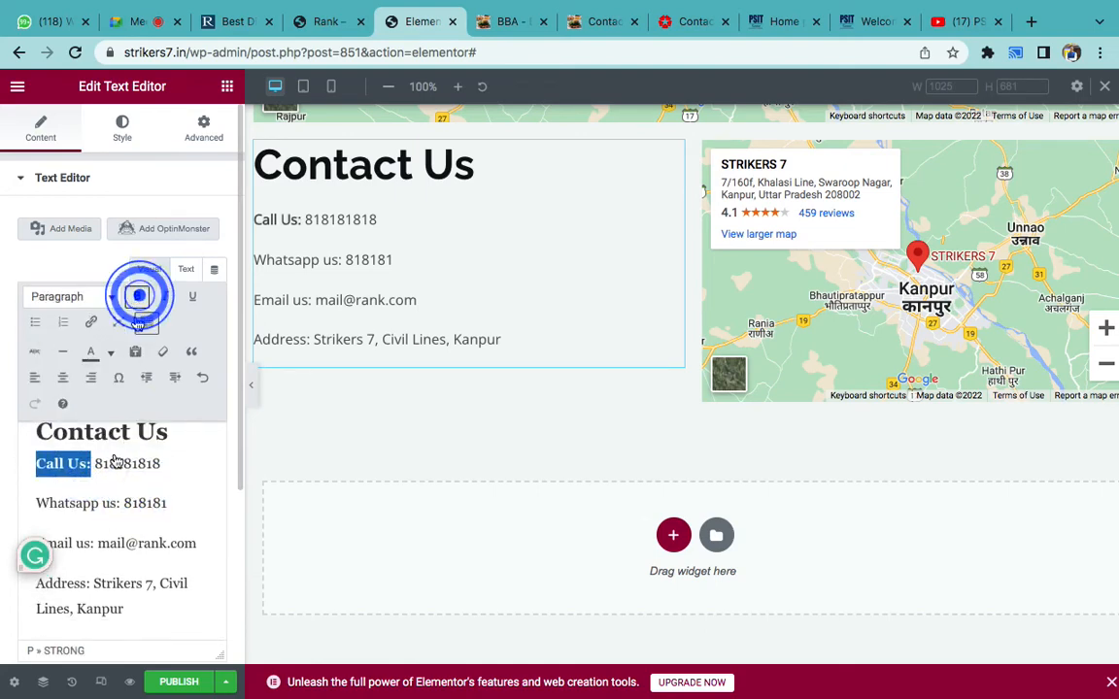
left_click_drag(119, 503, 22, 501)
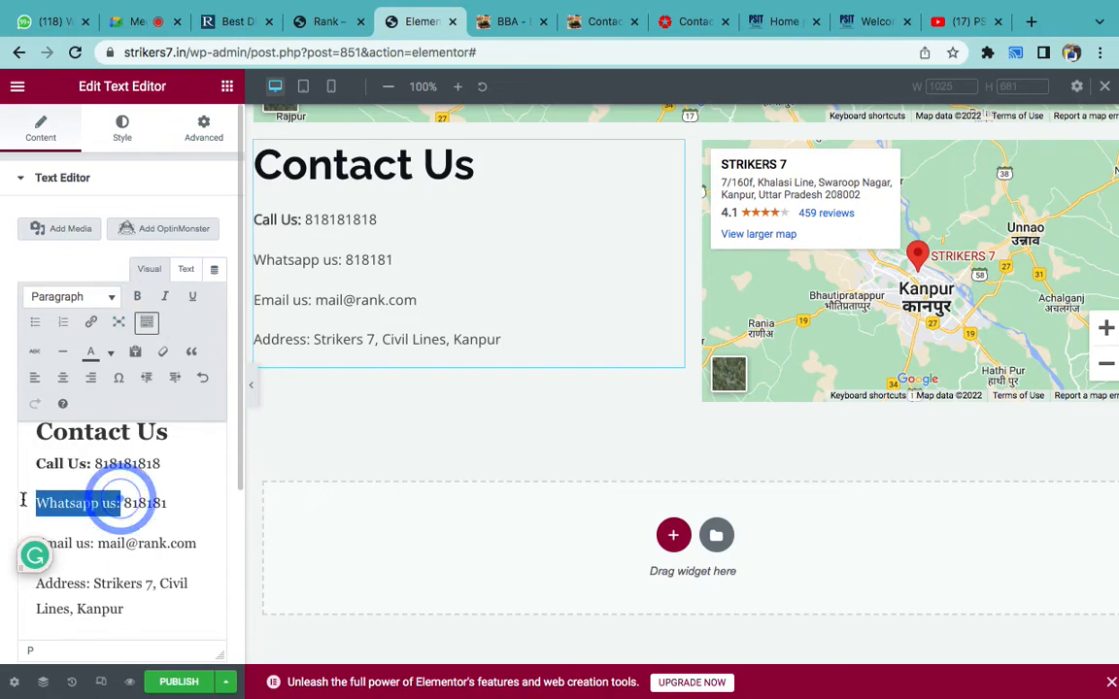
left_click(137, 297)
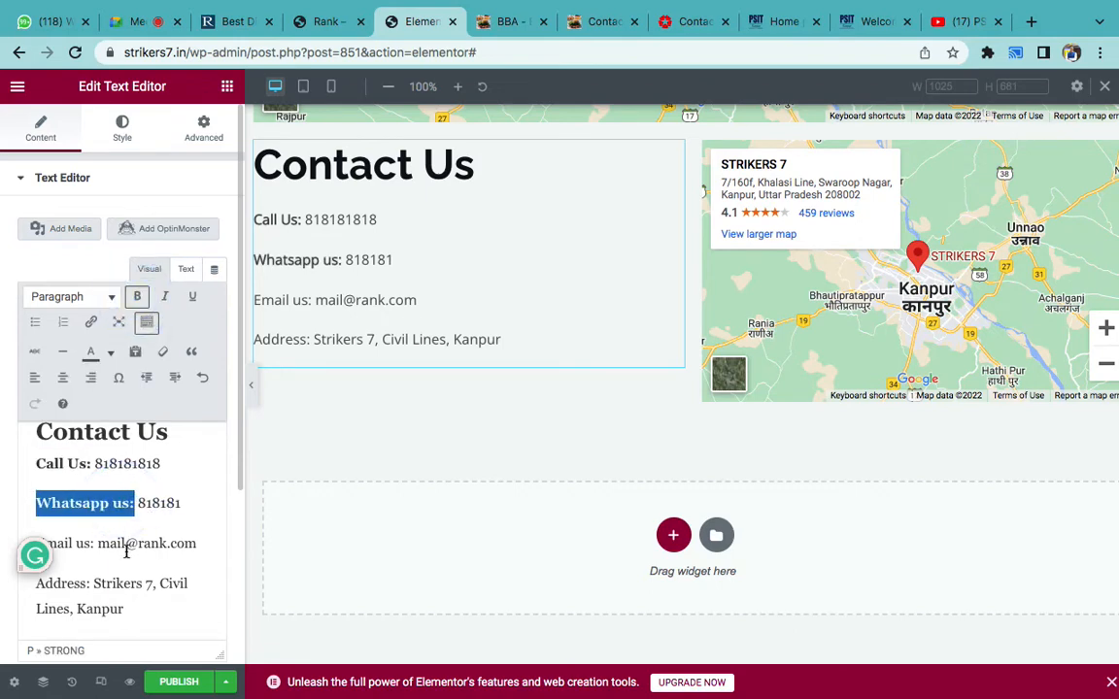
left_click_drag(92, 545, 31, 544)
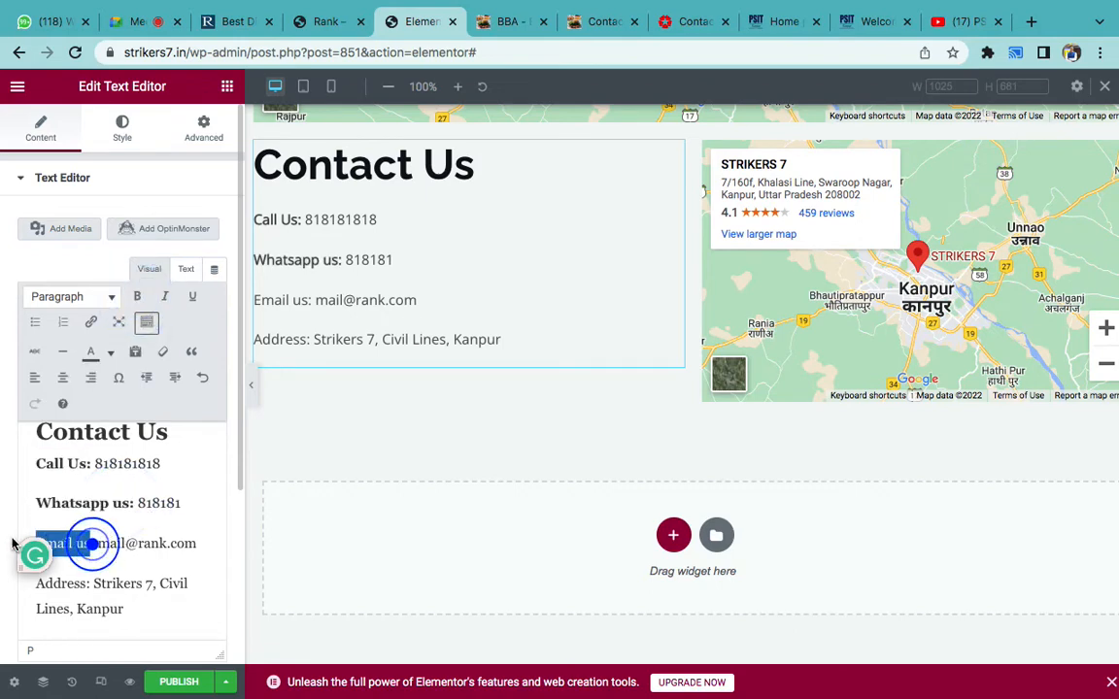
left_click(137, 297)
left_click(90, 588)
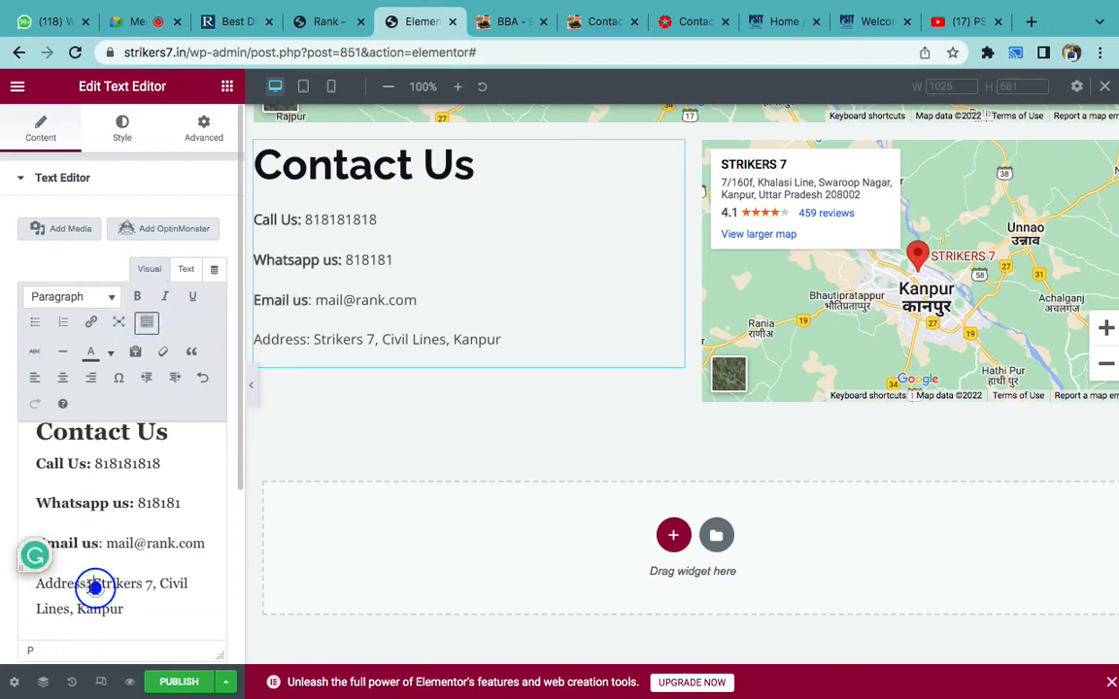
left_click_drag(96, 585, 33, 583)
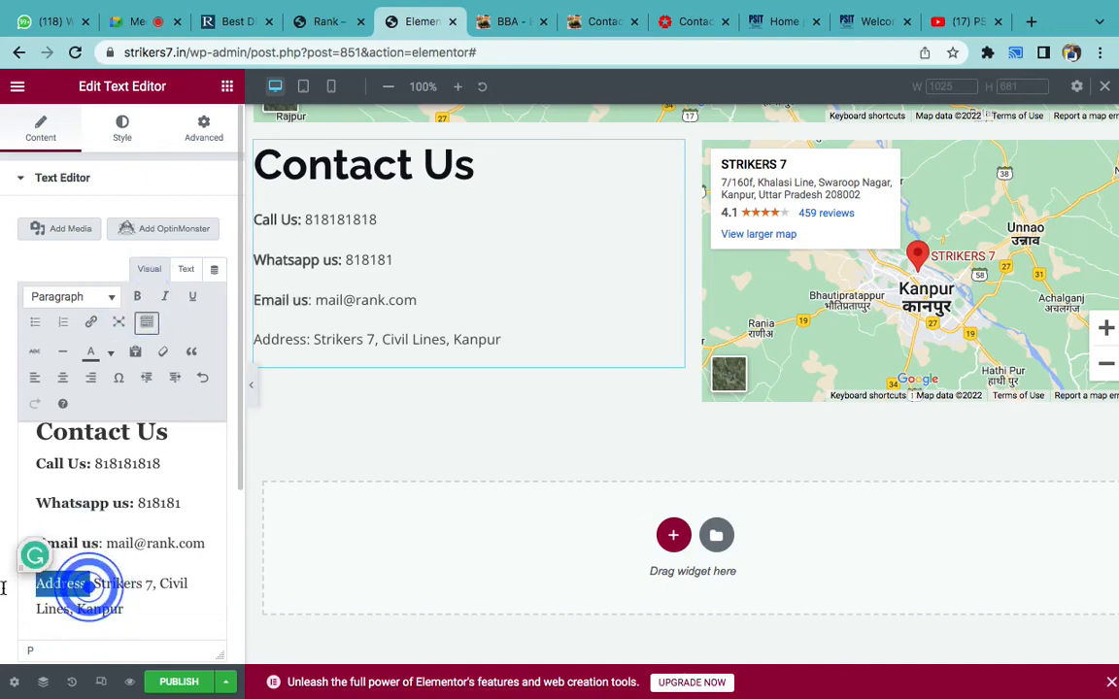
left_click(137, 297)
- Colour the Contact Us heading dark navy, after trying red first
scroll(163, 488, "up", 1)
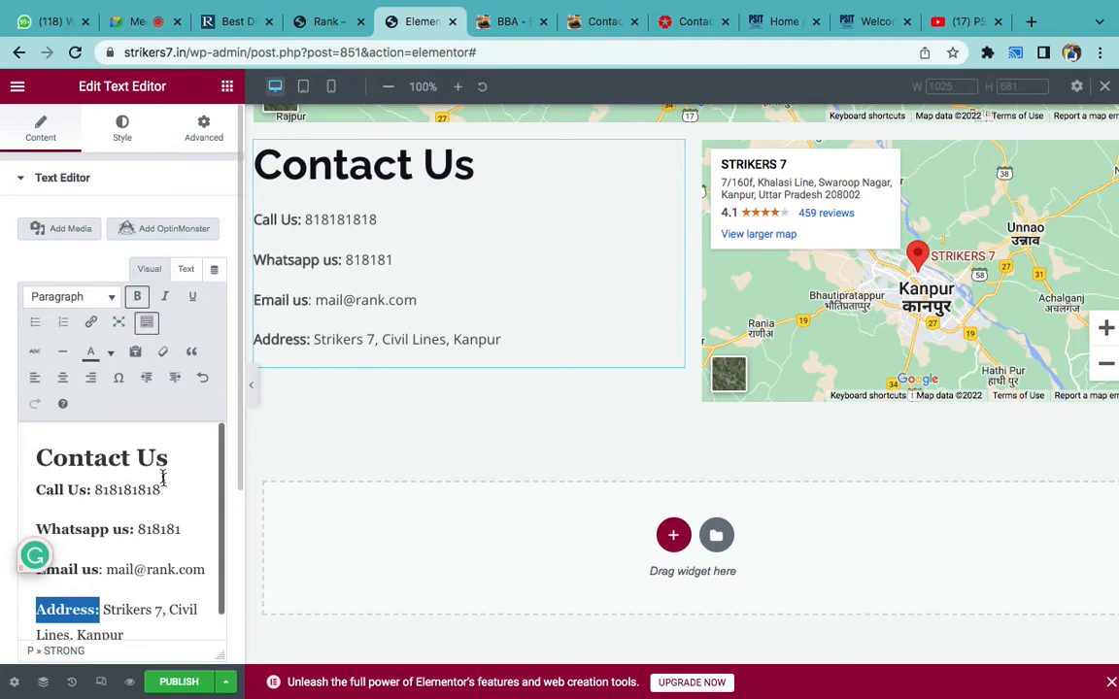
left_click(163, 476)
triple_click(142, 457)
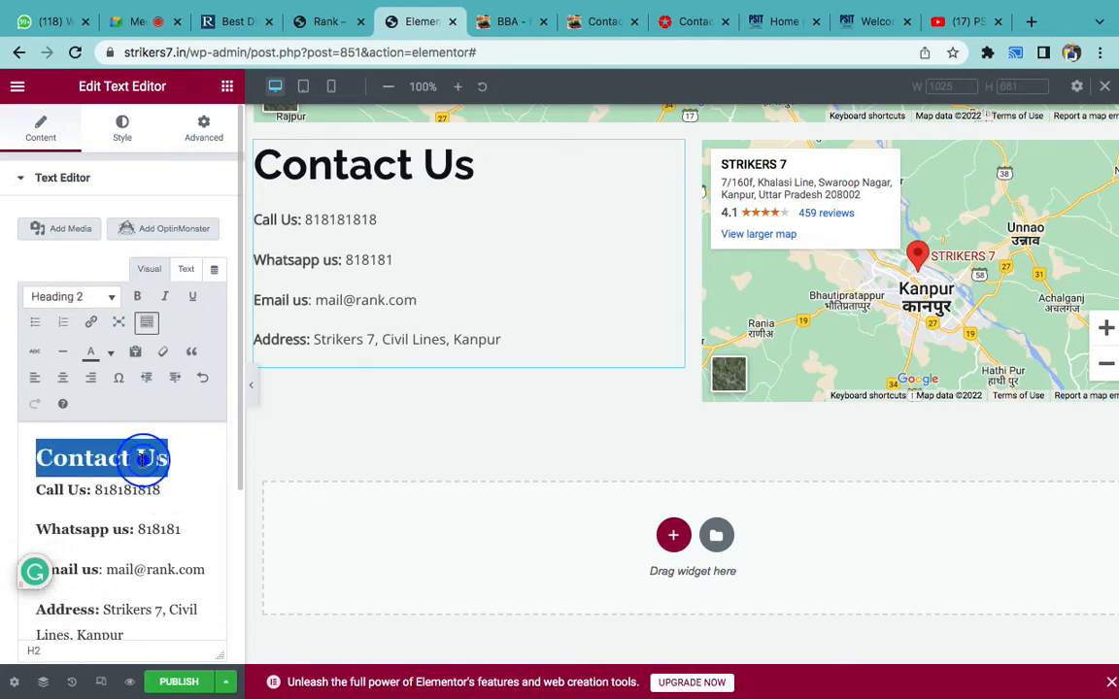
left_click(109, 353)
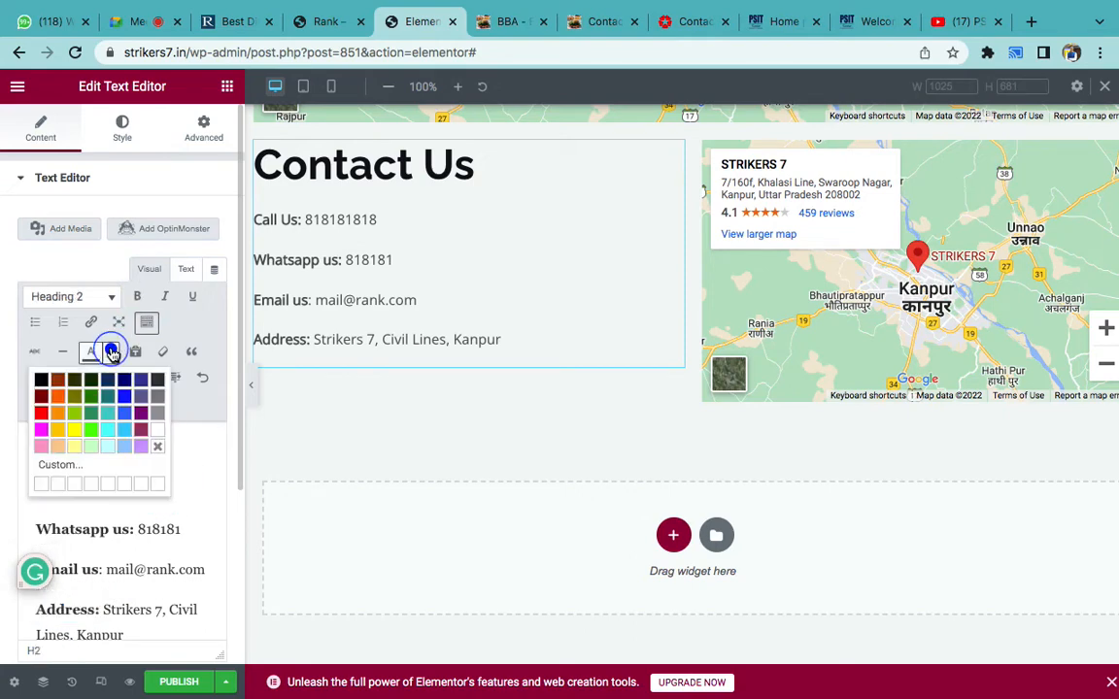
left_click(41, 413)
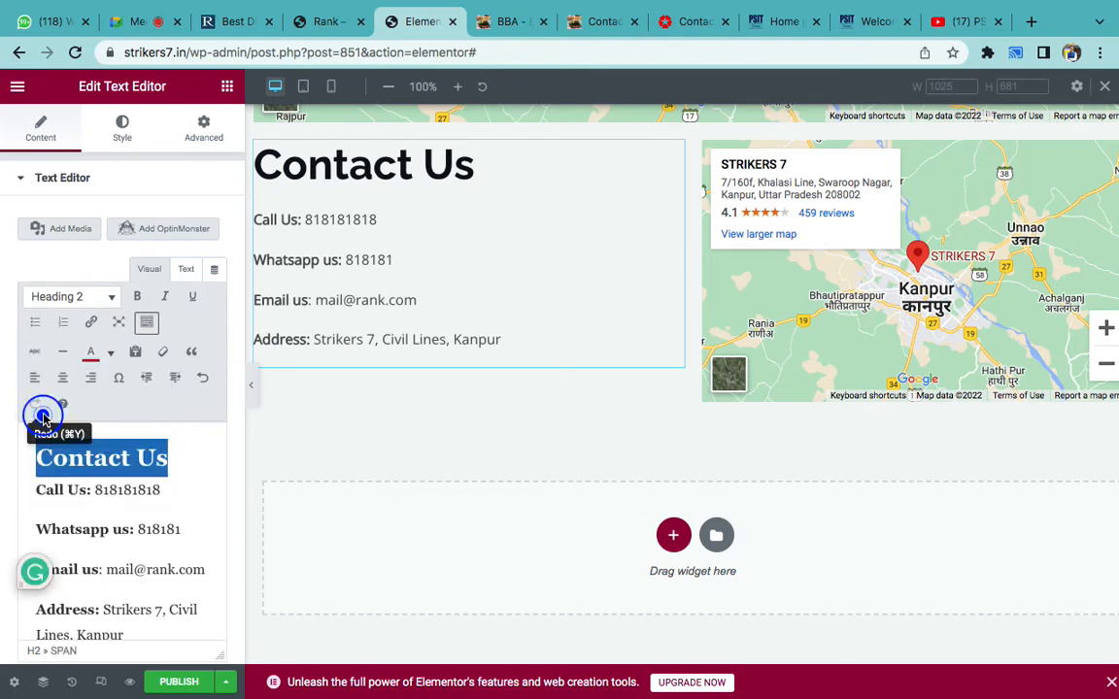
left_click(98, 480)
triple_click(127, 458)
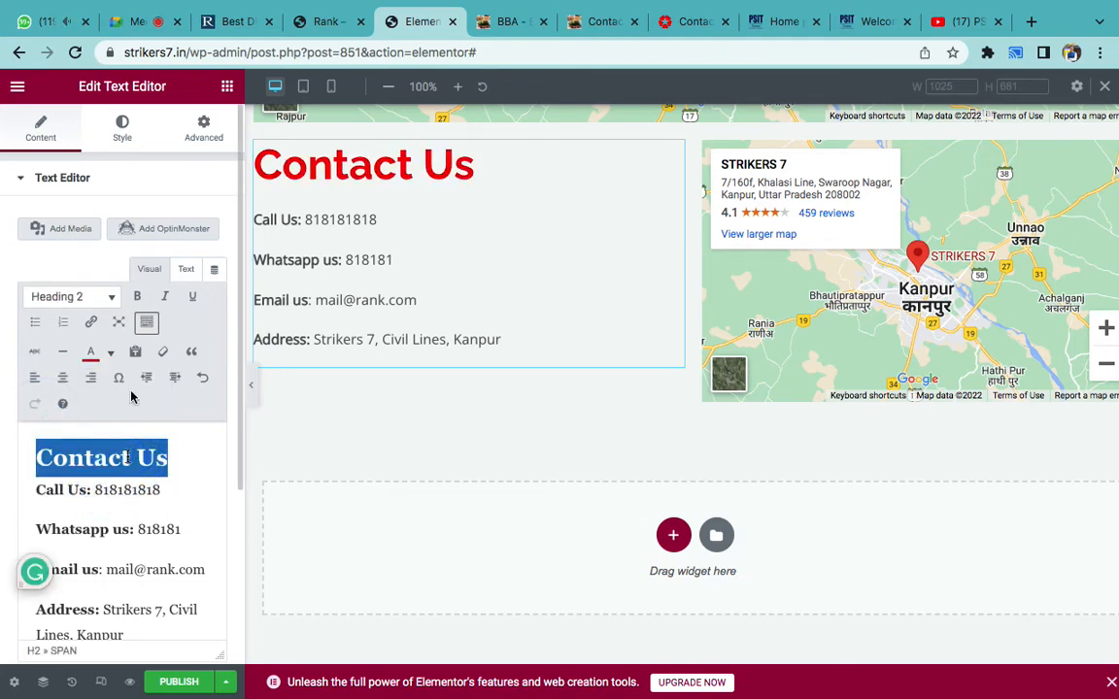
left_click(111, 352)
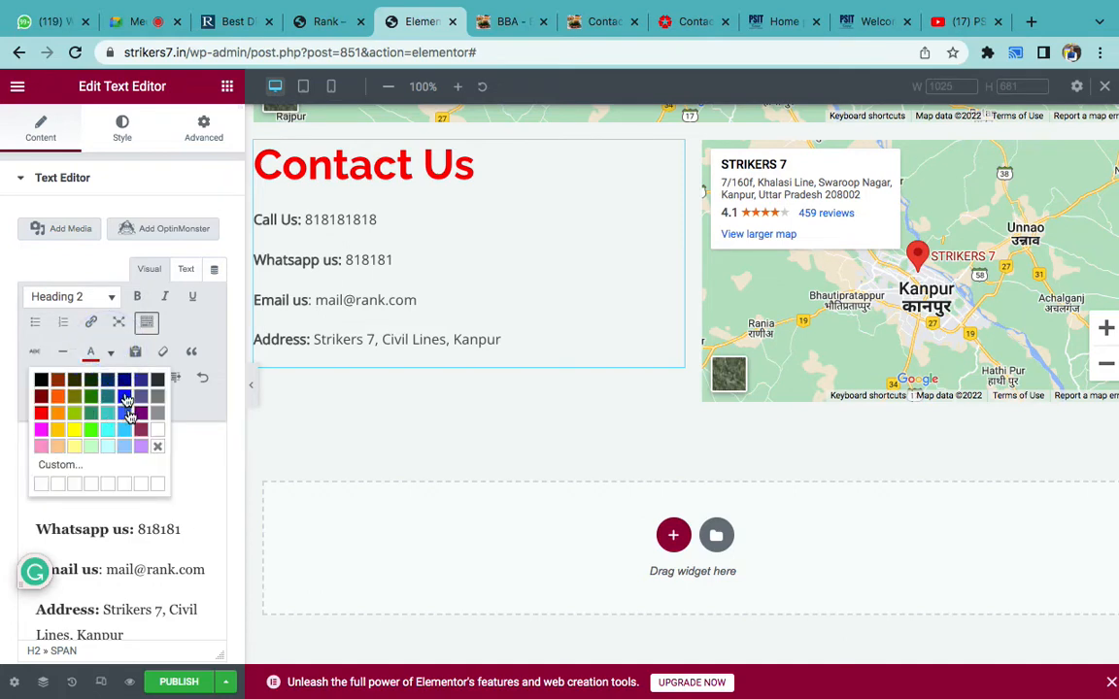
left_click(123, 380)
left_click(162, 500)
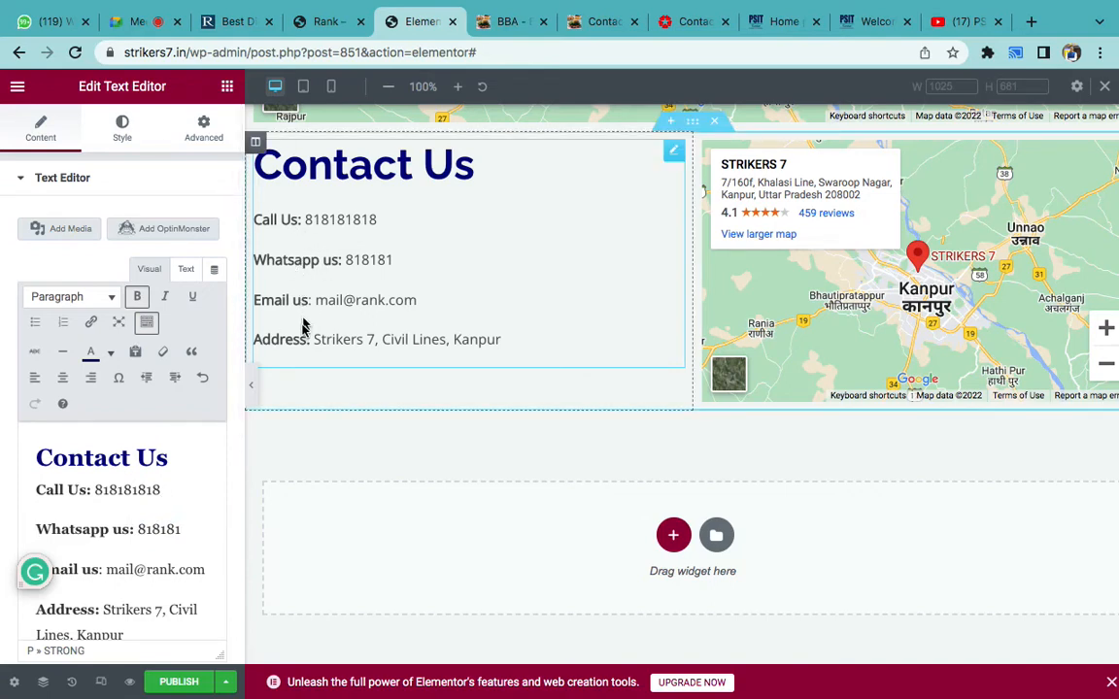
left_click(683, 32)
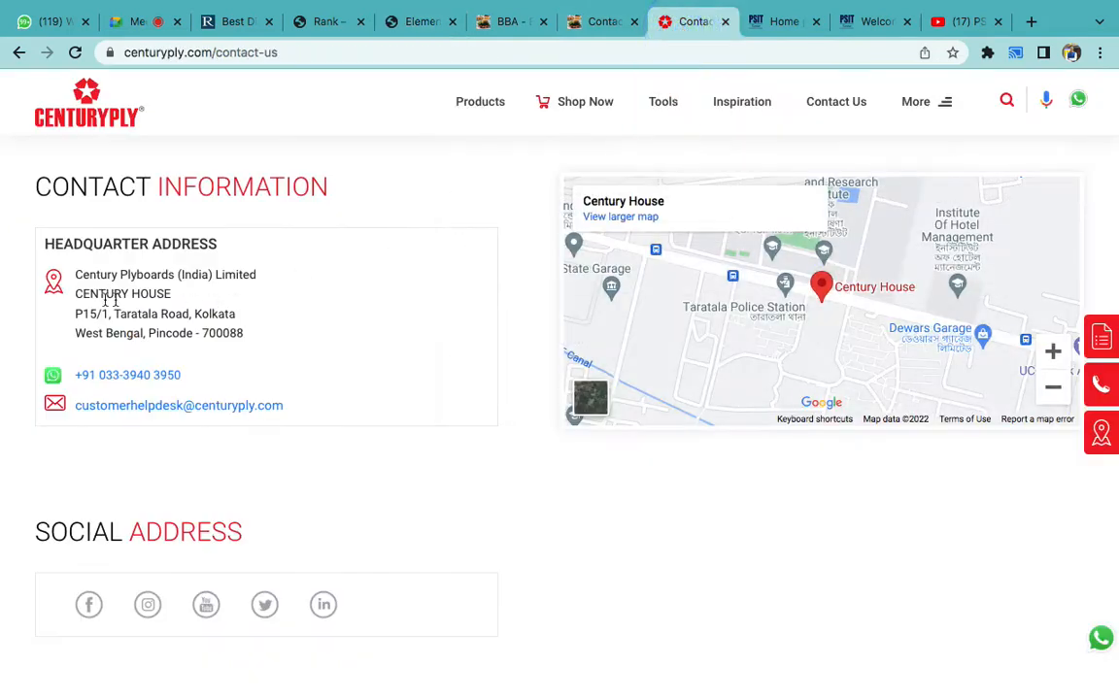
- Inspect the location and WhatsApp icons on the CenturyPly contact page
right_click(56, 287)
left_click(7, 296)
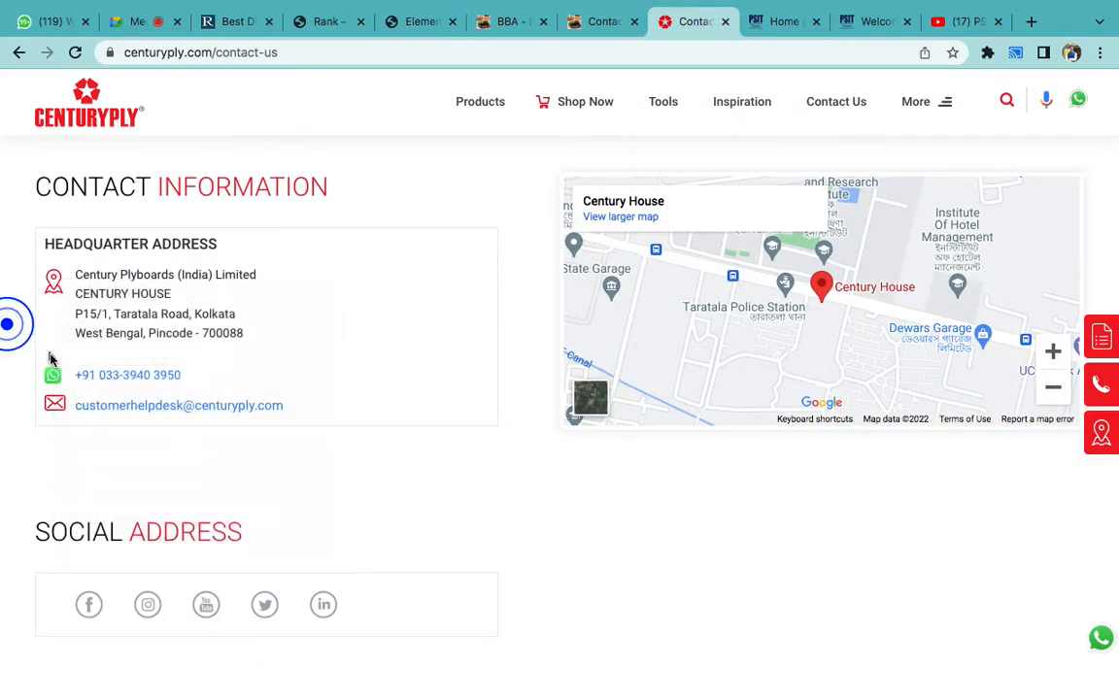
right_click(53, 375)
left_click(28, 389)
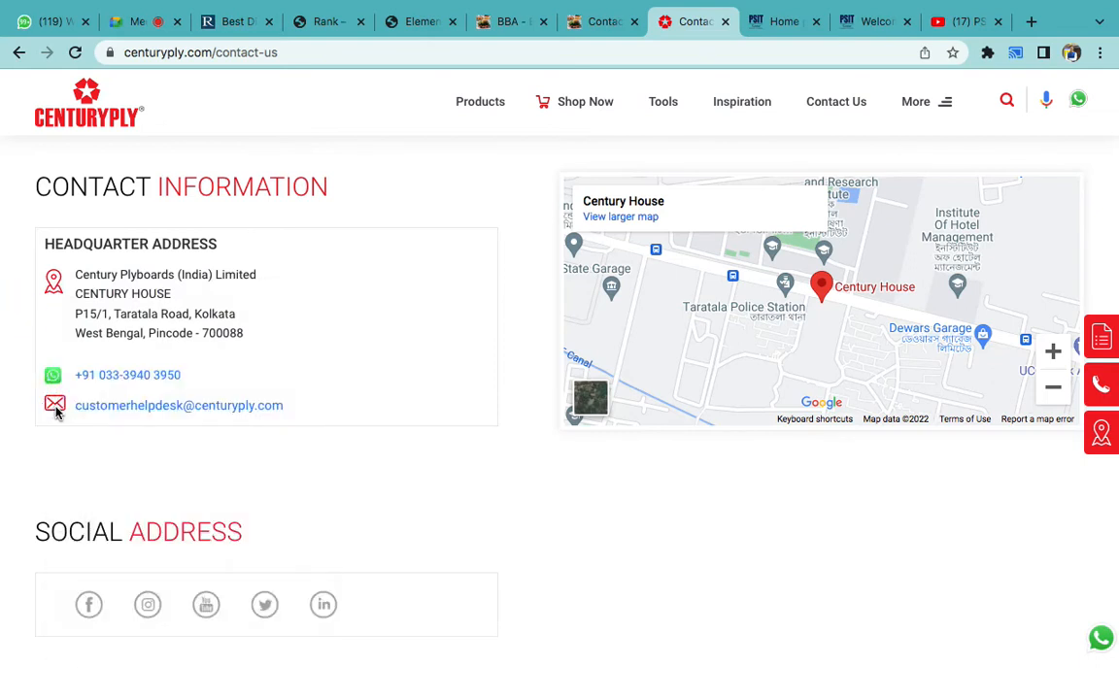
- Back in Elementor, delete the 'Call Us:' label from the phone line
left_click(418, 27)
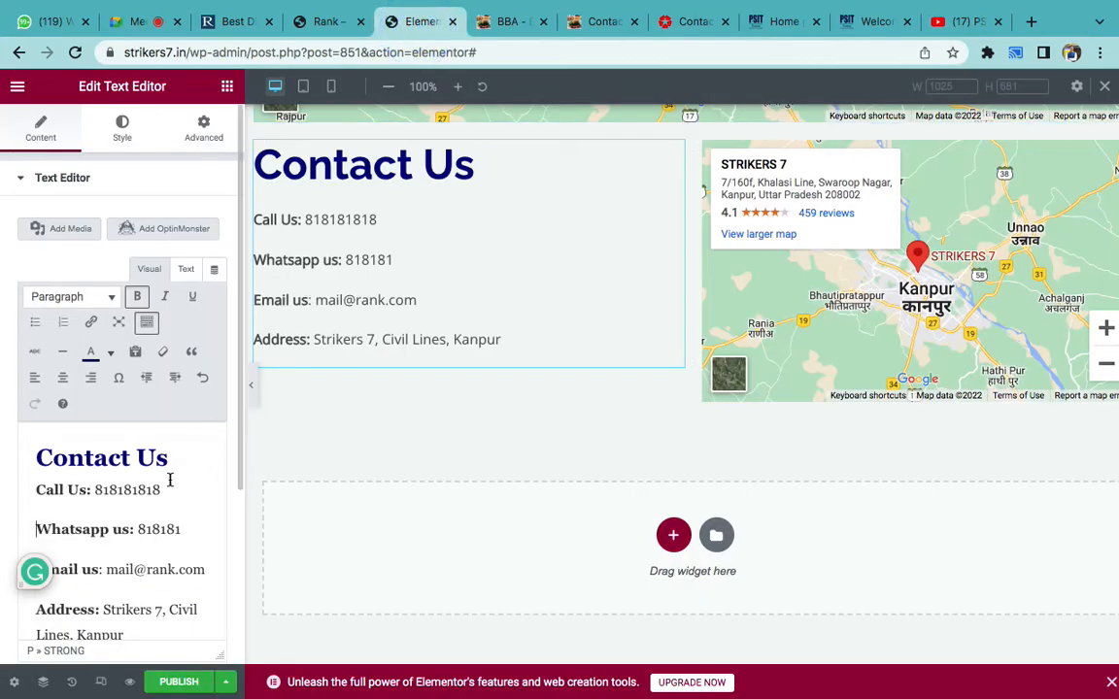
scroll(170, 479, "down", 1)
left_click_drag(92, 465, 13, 466)
key("BackSpace")
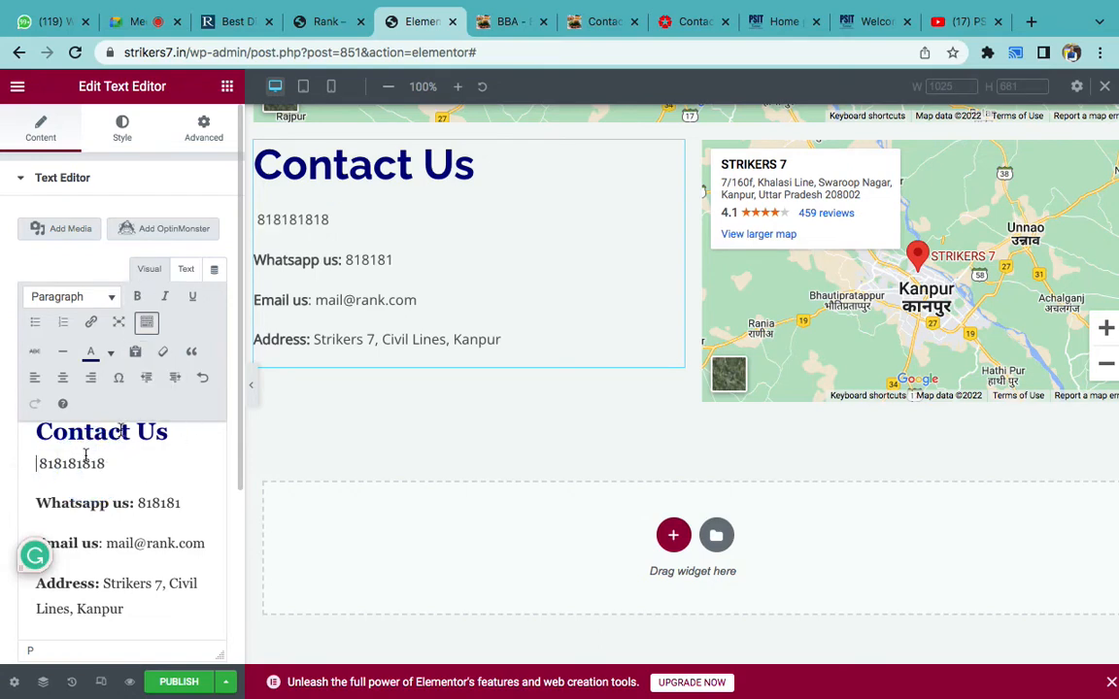
left_click(74, 231)
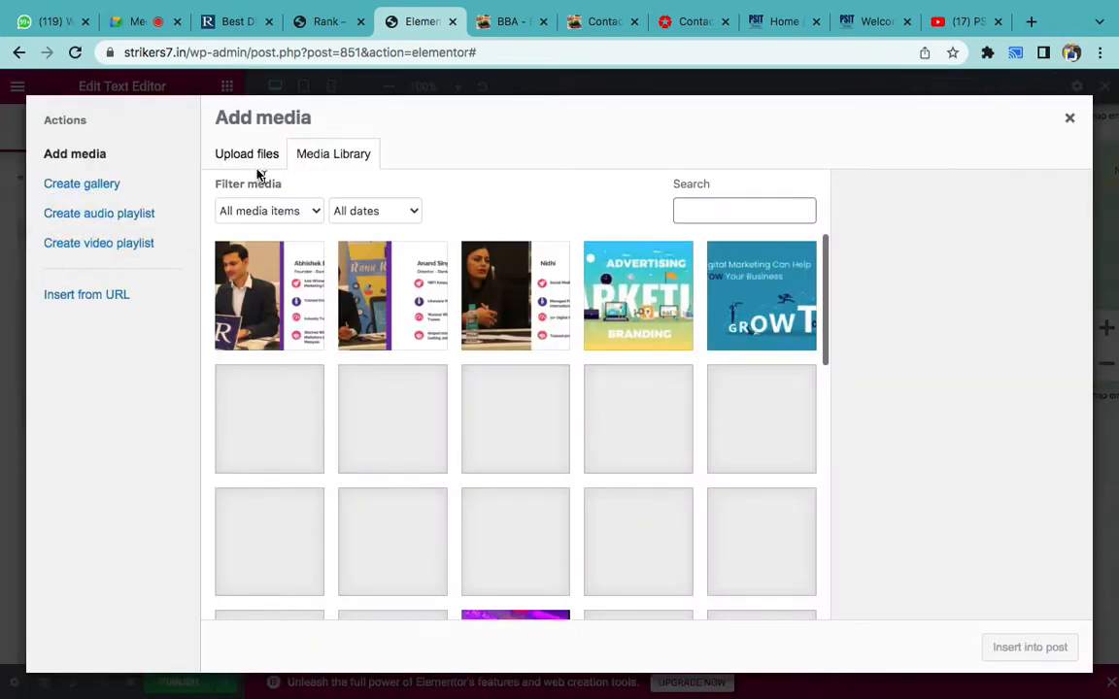
- From Upload Files, search the computer's files for 'call' and 'call icon'
left_click(250, 155)
left_click(609, 392)
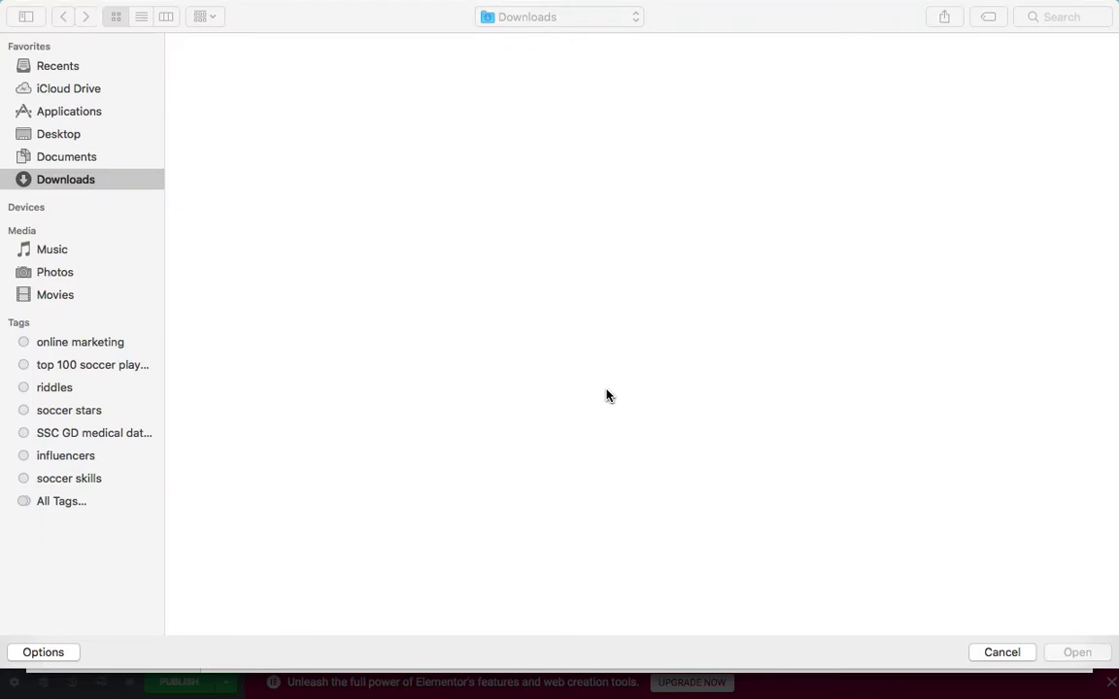
left_click(1056, 17)
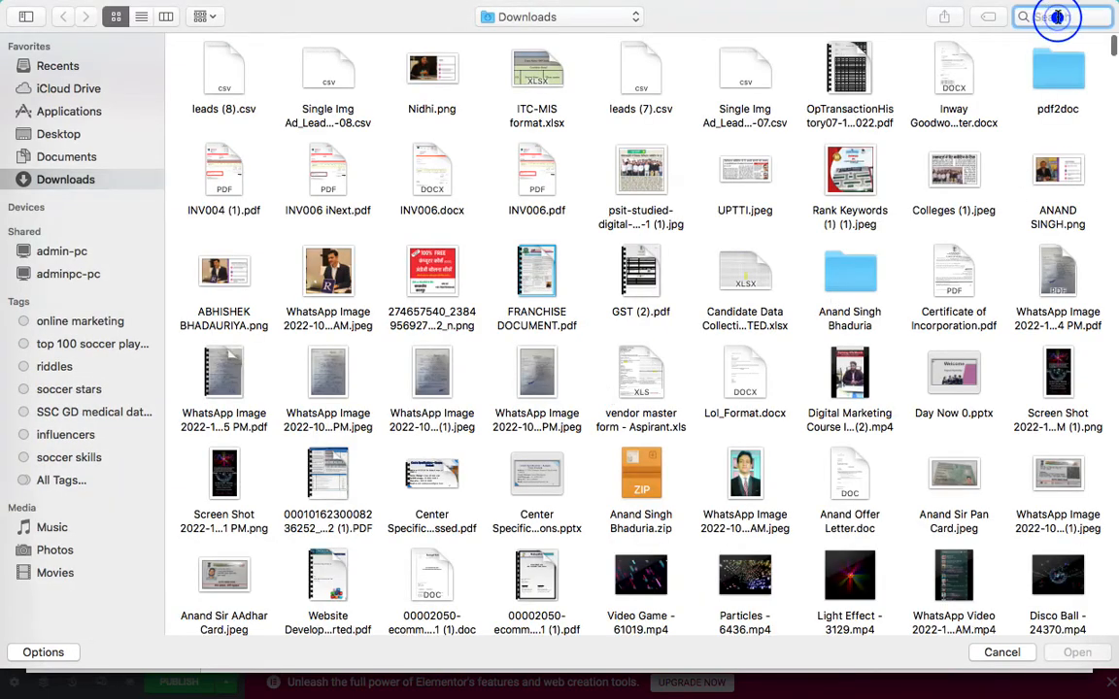
type("call incon")
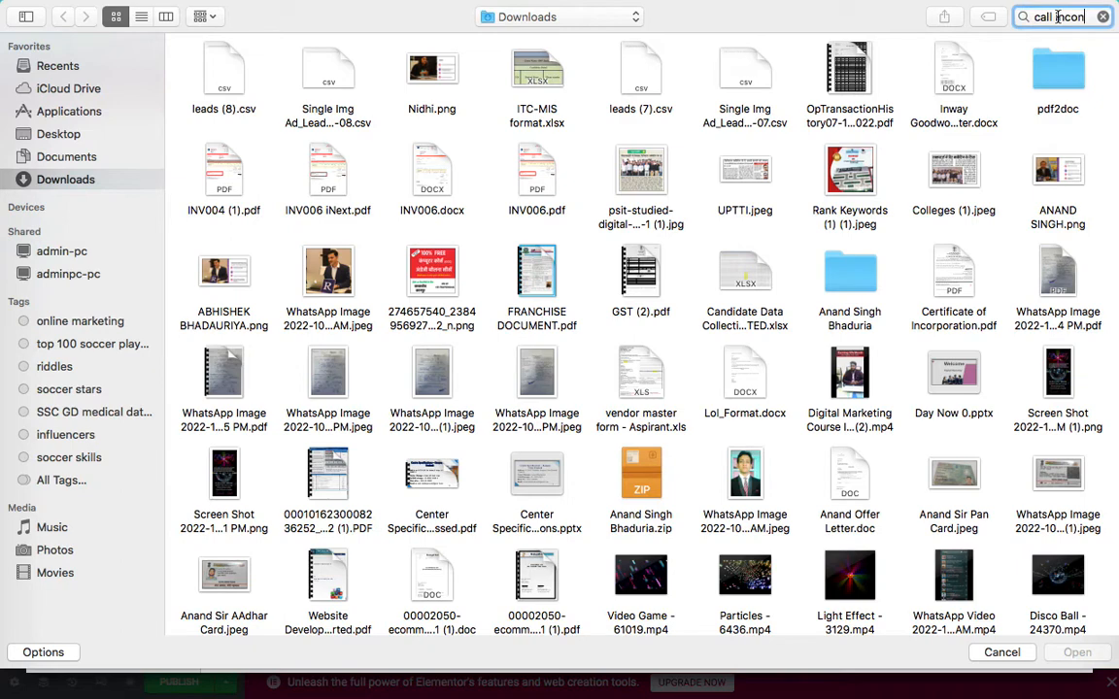
key("Return")
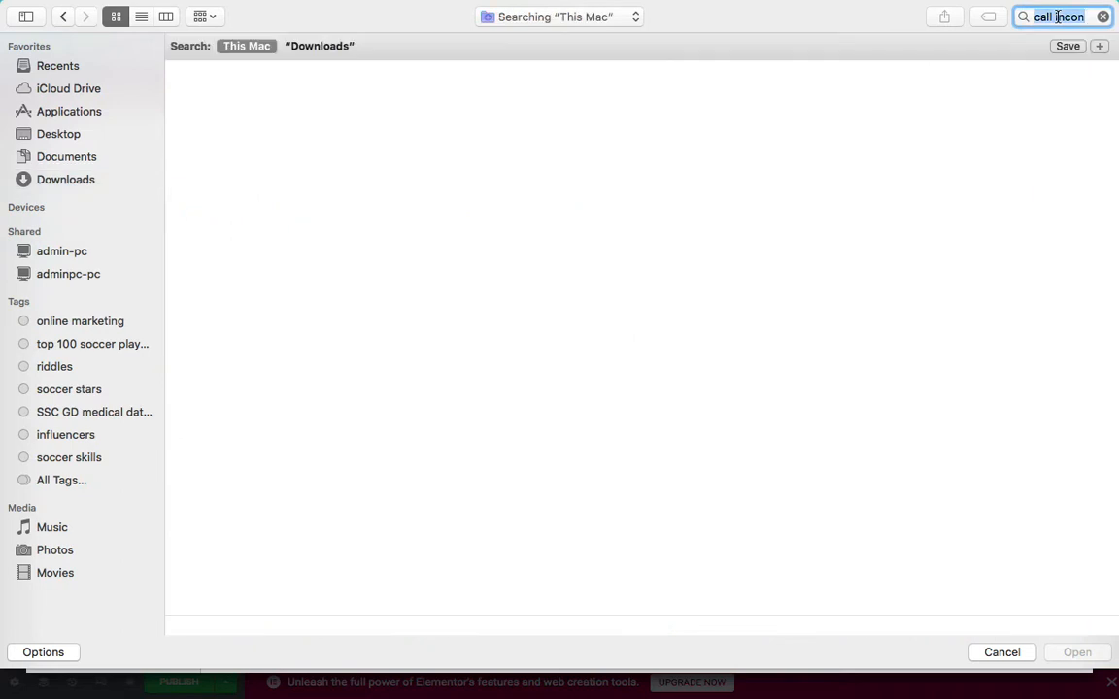
type("call icon")
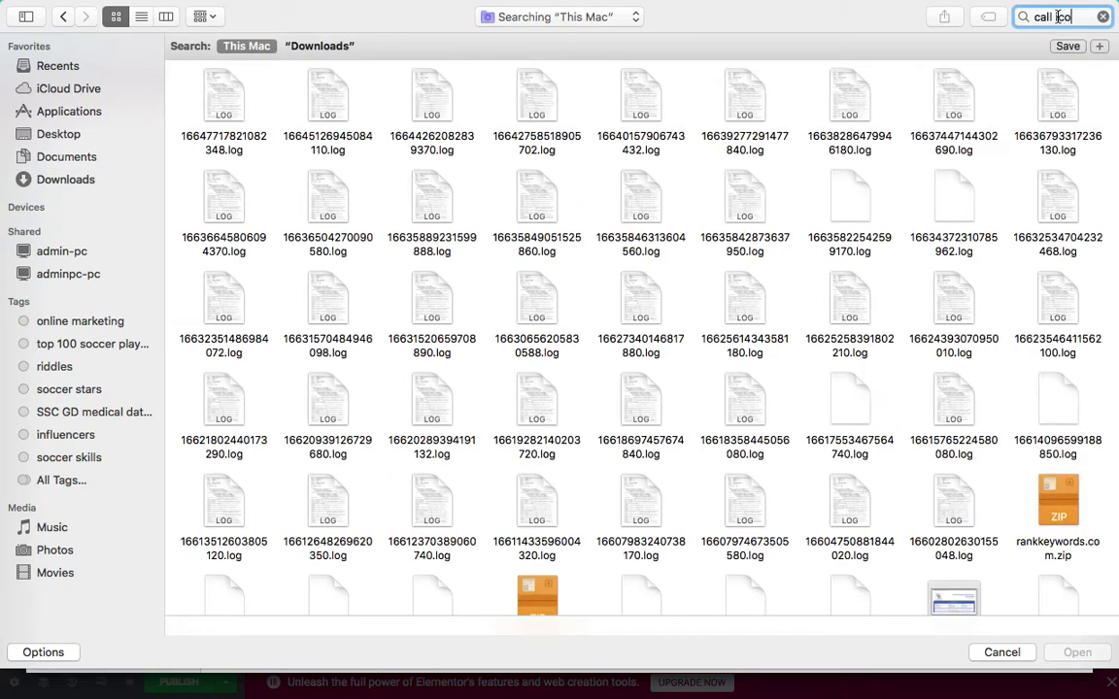
key("Return")
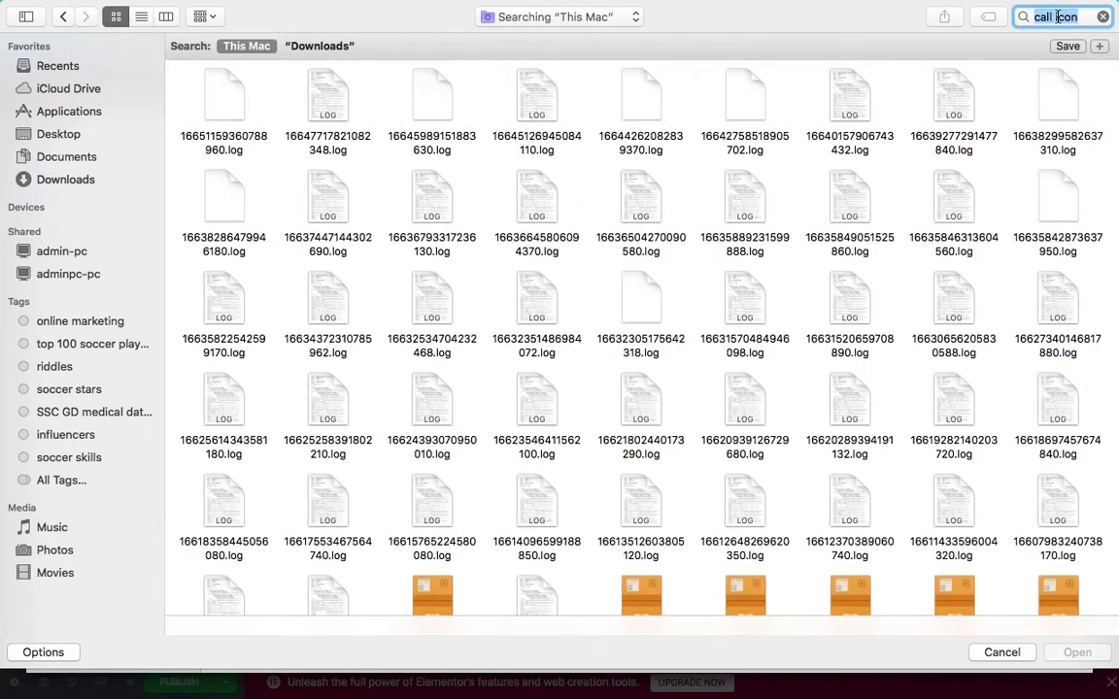
scroll(956, 283, "down", 10)
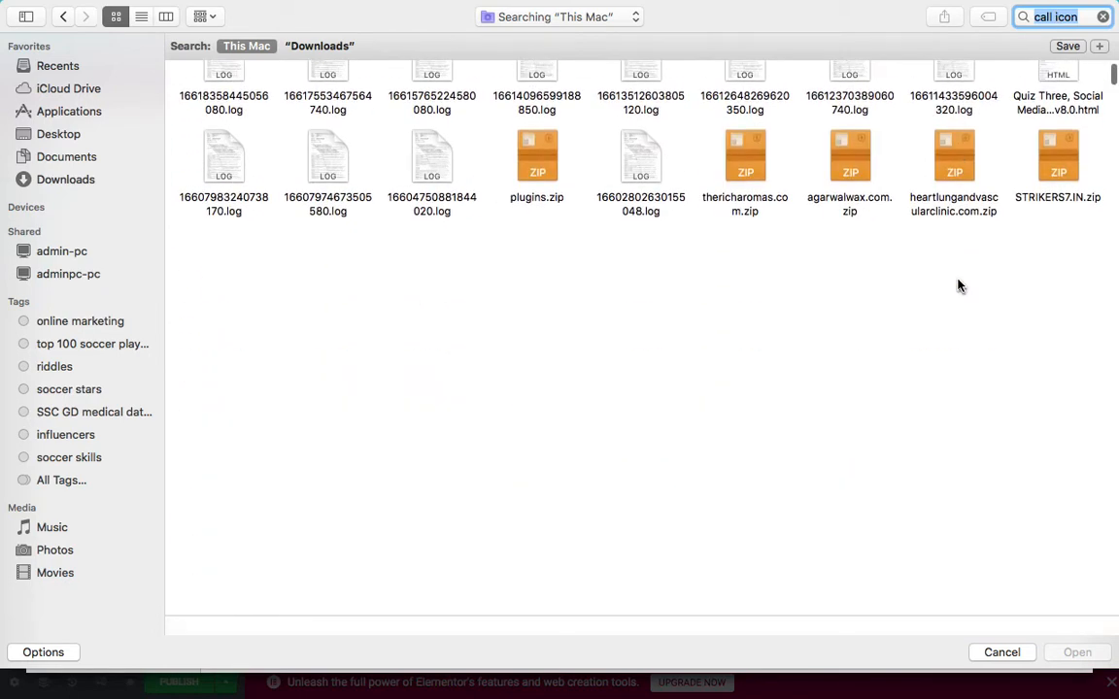
scroll(957, 285, "down", 5)
scroll(957, 285, "down", 5)
scroll(957, 285, "up", 14)
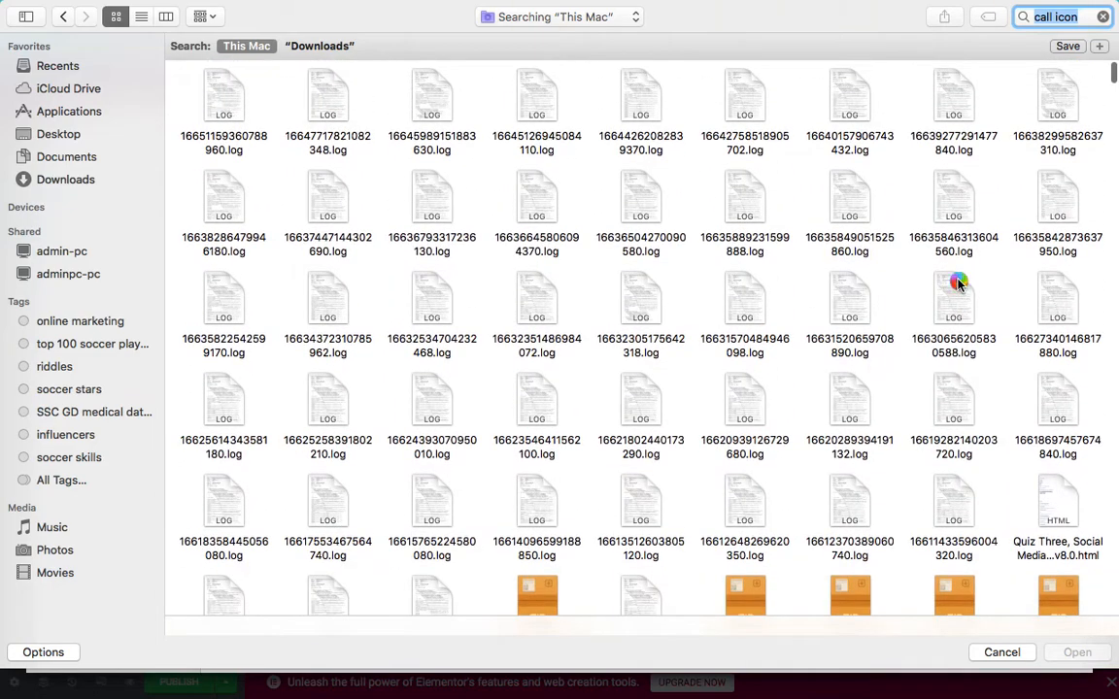
- Search the files for 'whatsapp icon', then cancel the file picker without choosing anything
type("whatsapp icon")
key("super+a")
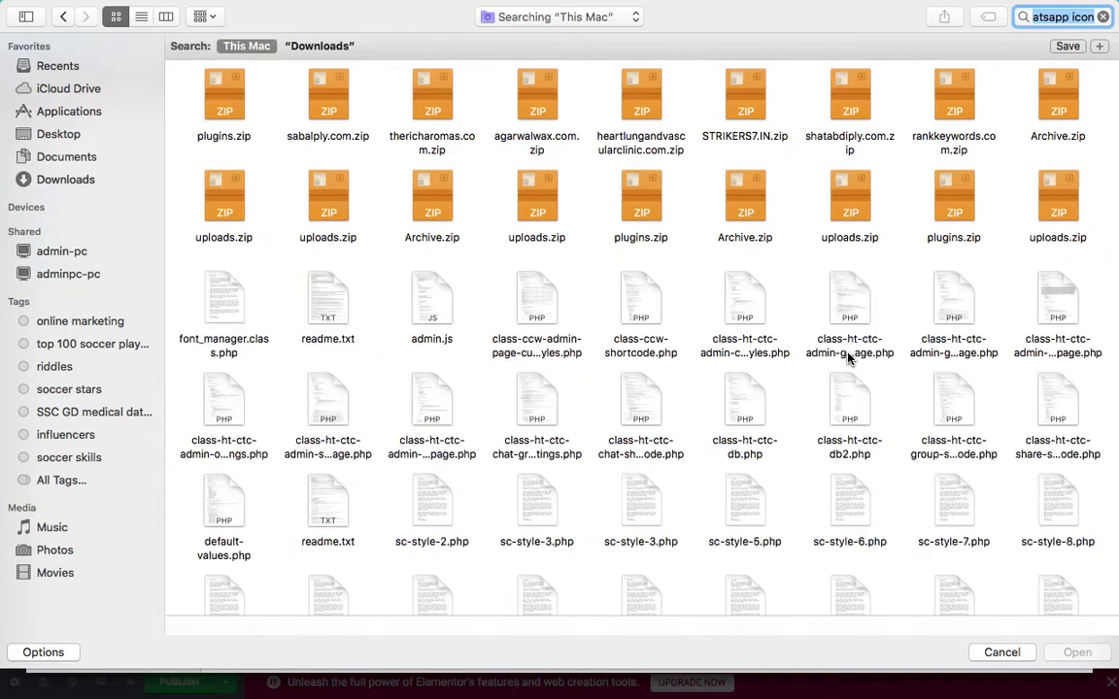
scroll(847, 357, "down", 10)
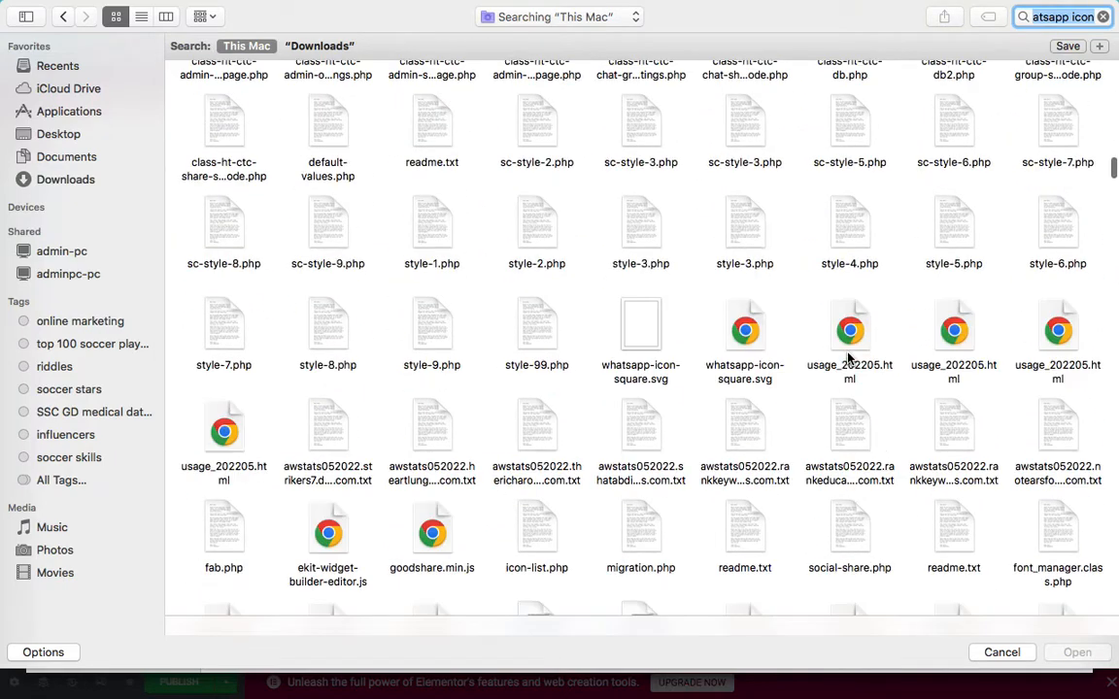
scroll(881, 457, "down", 10)
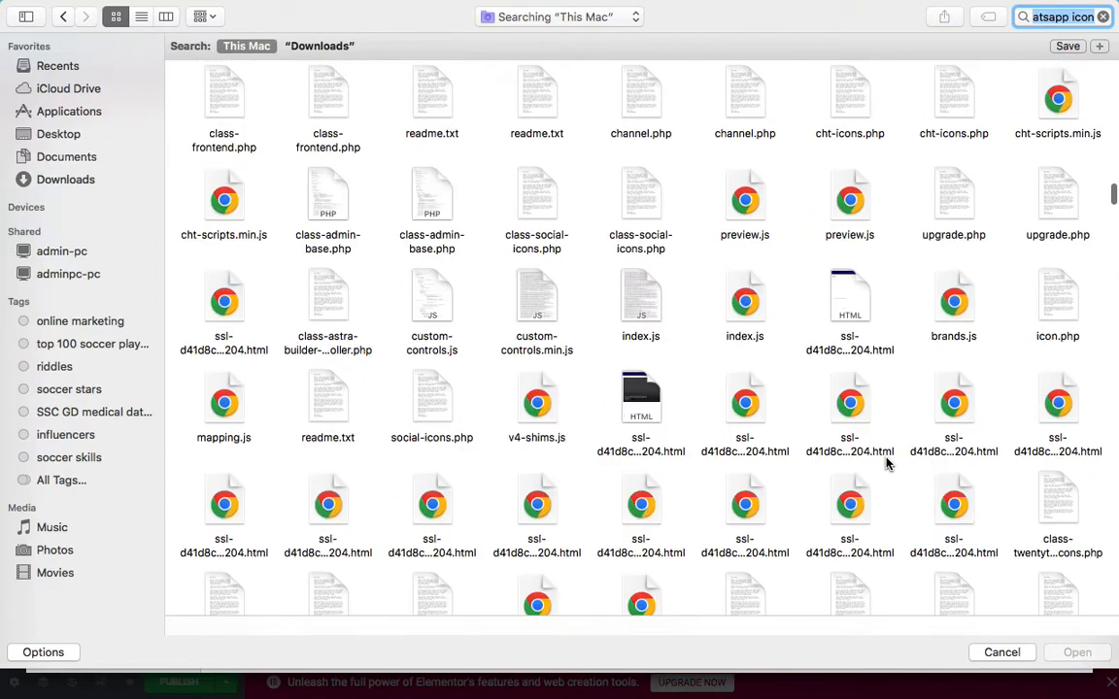
scroll(934, 502, "down", 3)
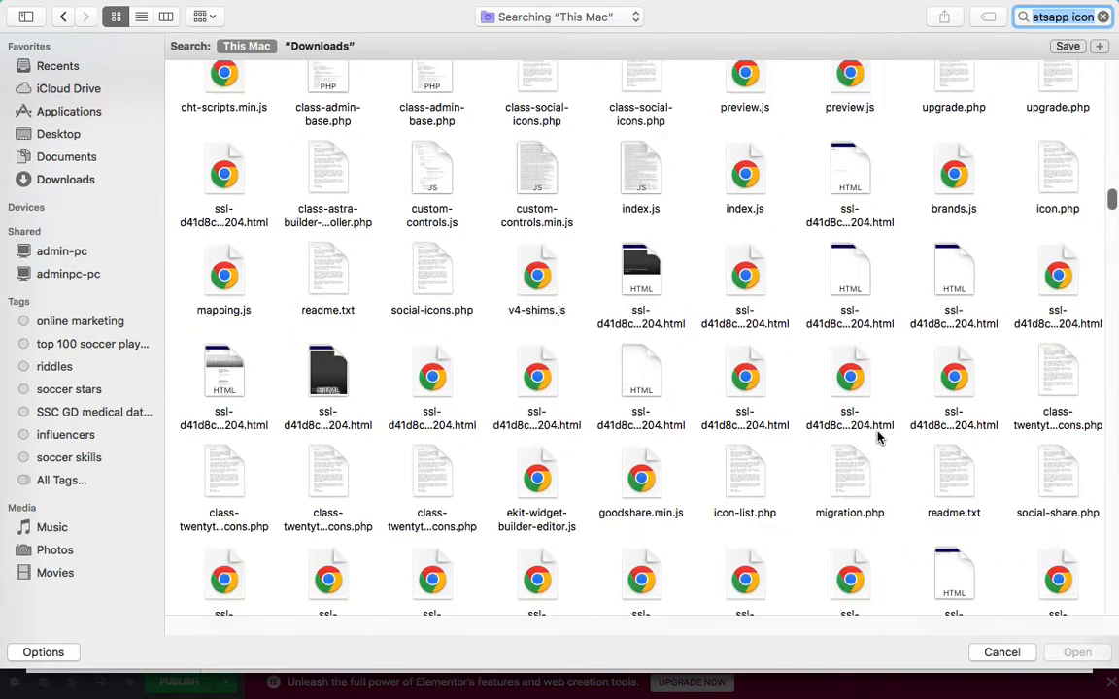
left_click(994, 653)
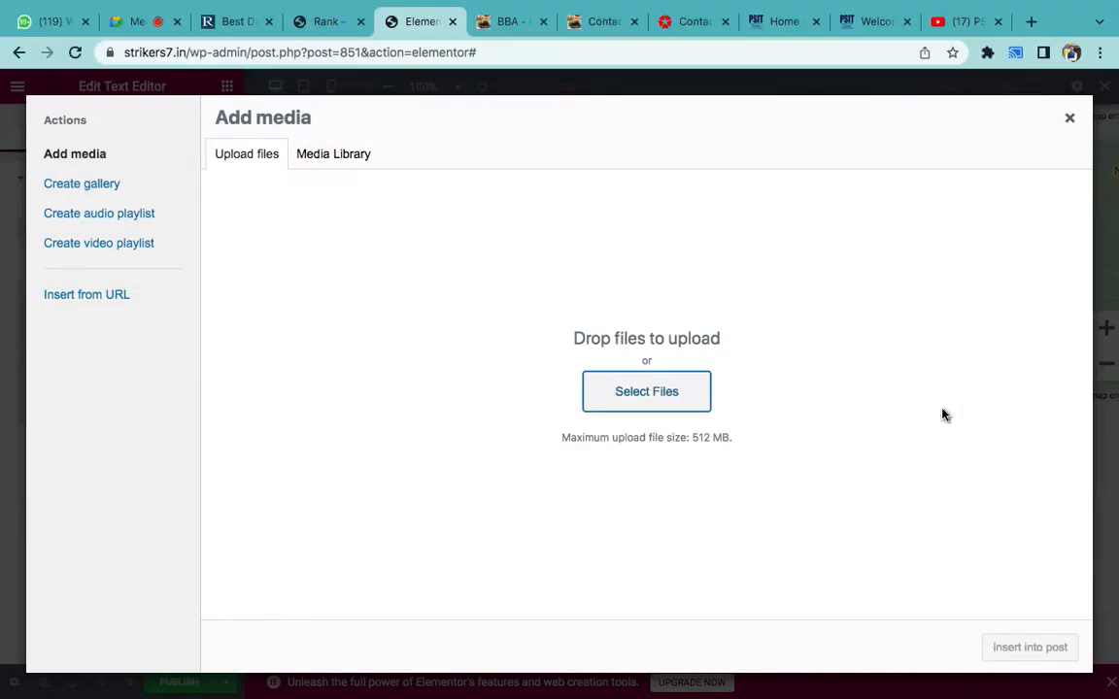
- Google 'whatsapp icon png' and save the first WhatsApp icon image
key("super+t")
type("whatsa")
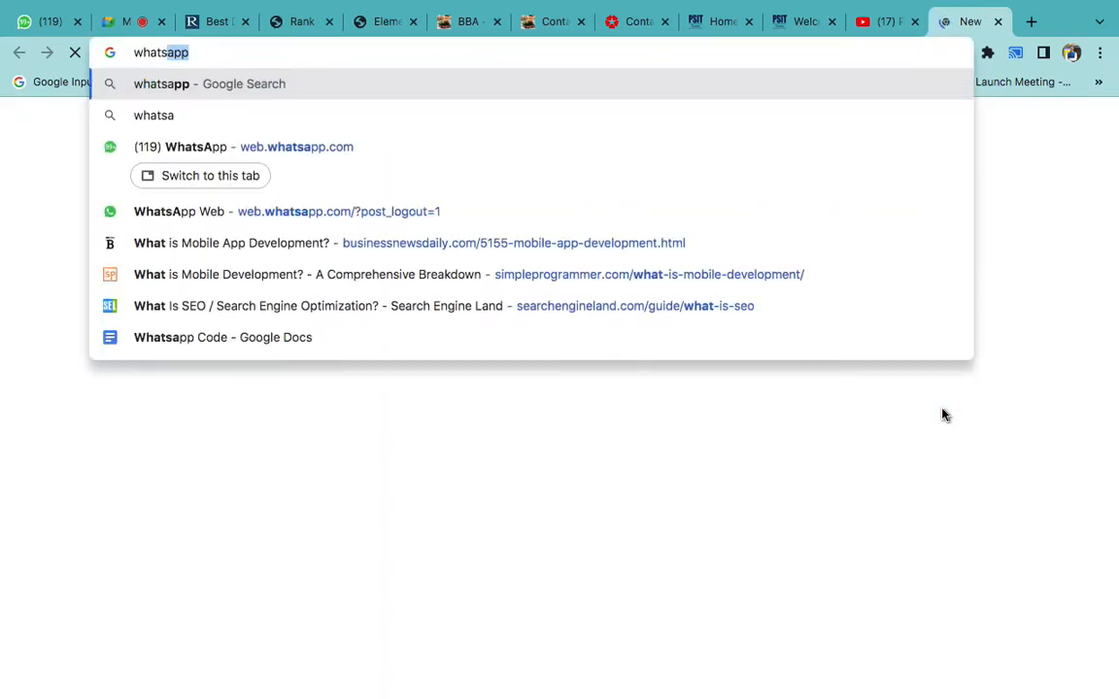
type("pp icon png")
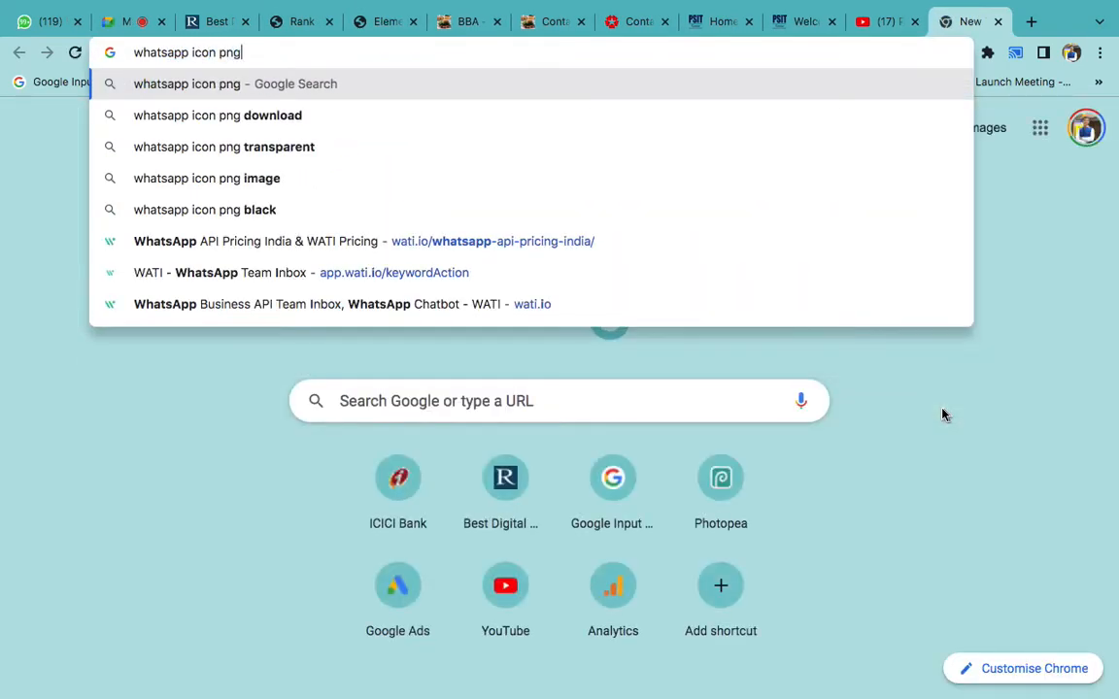
key("Return")
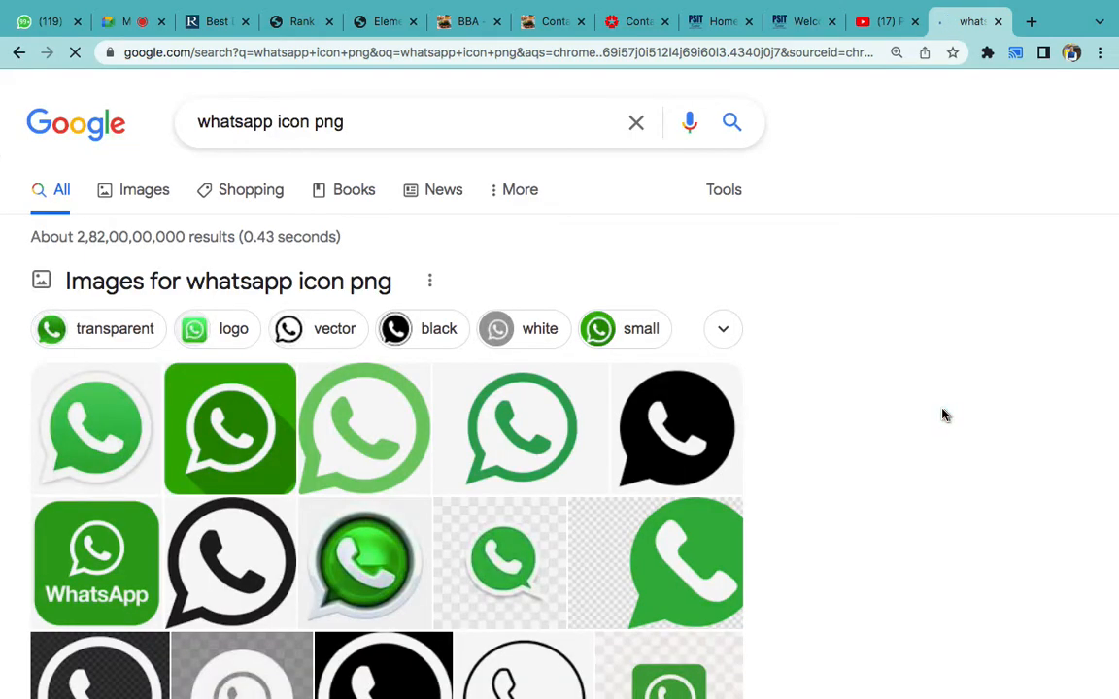
left_click(99, 430)
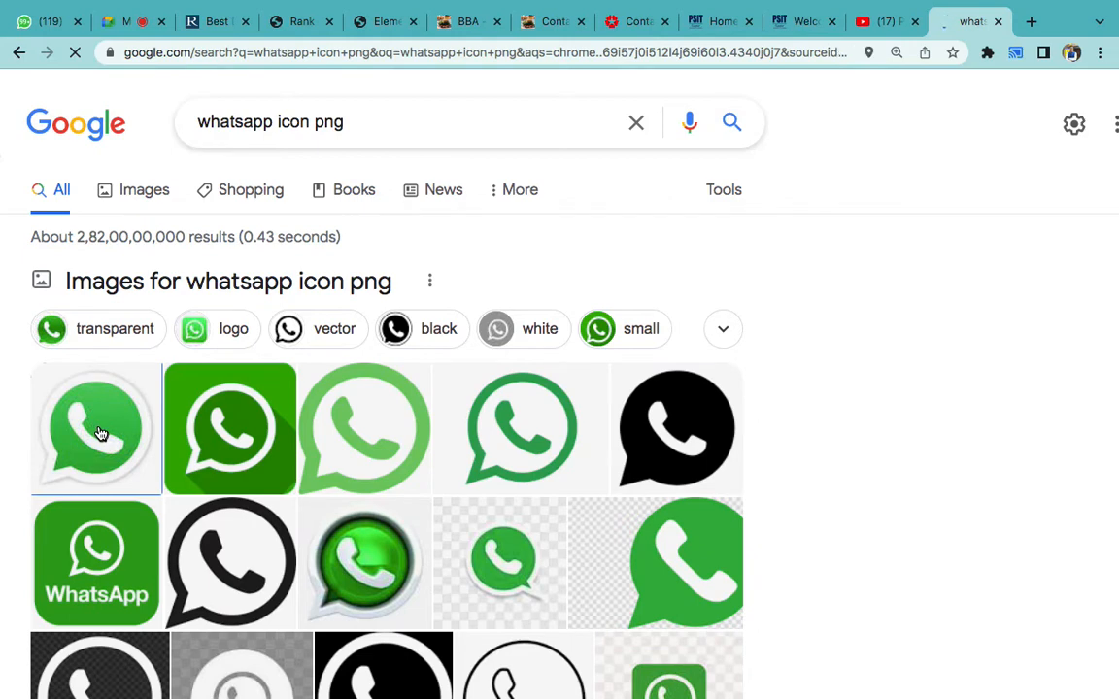
left_click(99, 433)
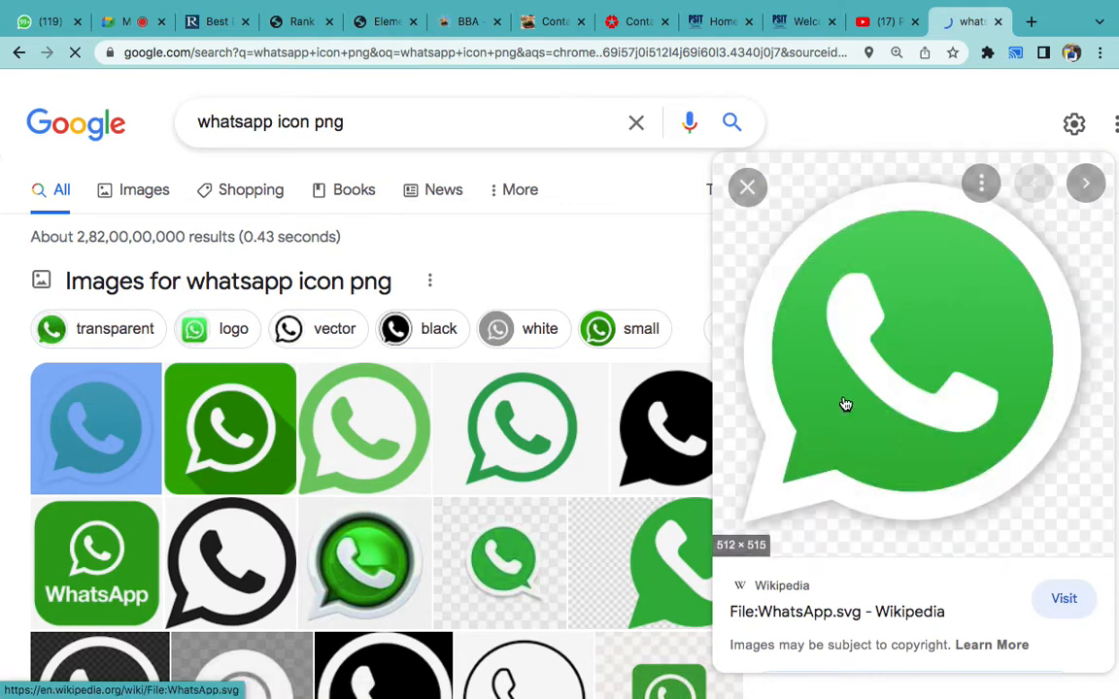
right_click(844, 404)
left_click(701, 553)
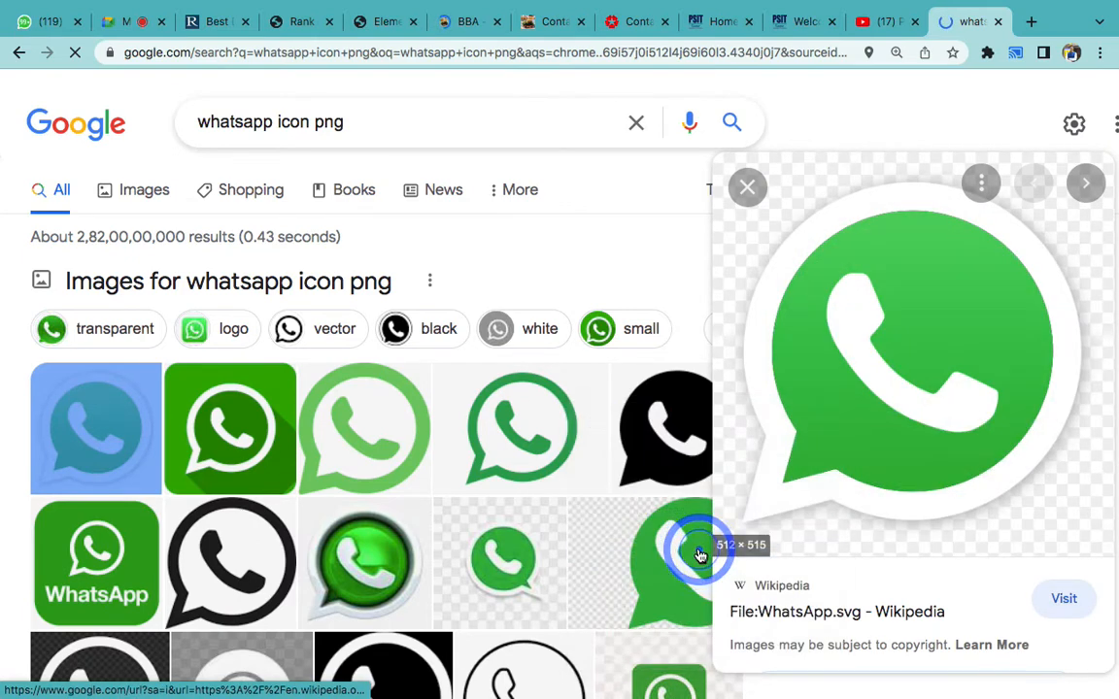
key("Return")
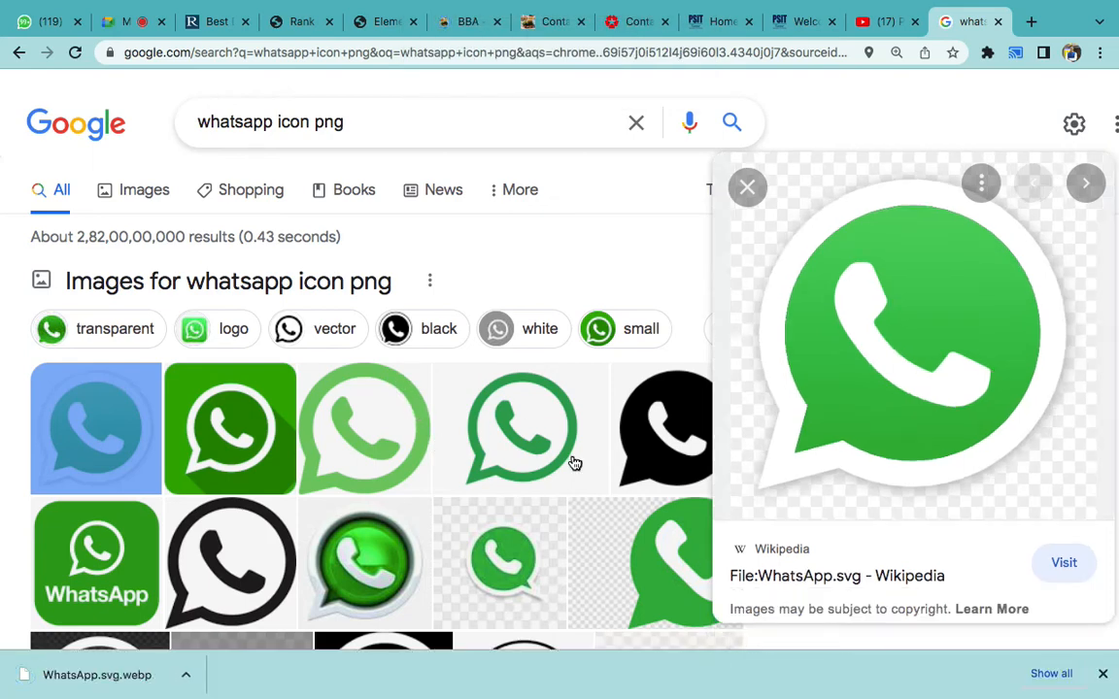
- Save a related 640×640 WhatsApp icon PNG and open the download
scroll(512, 491, "down", 1)
scroll(738, 501, "down", 5)
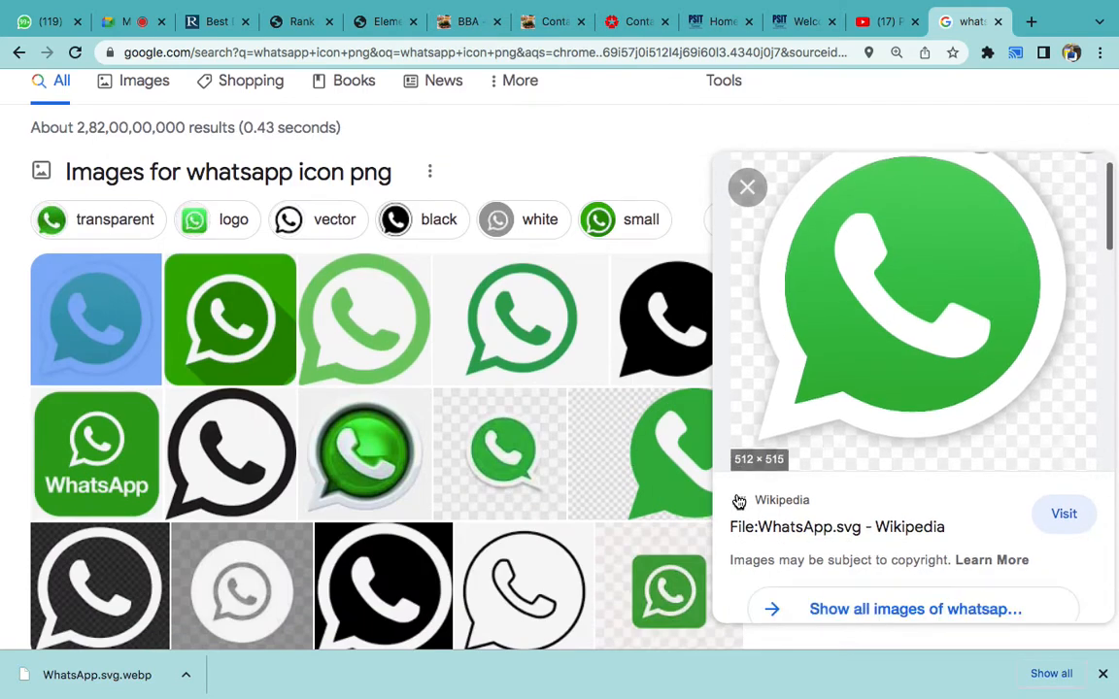
left_click(815, 480)
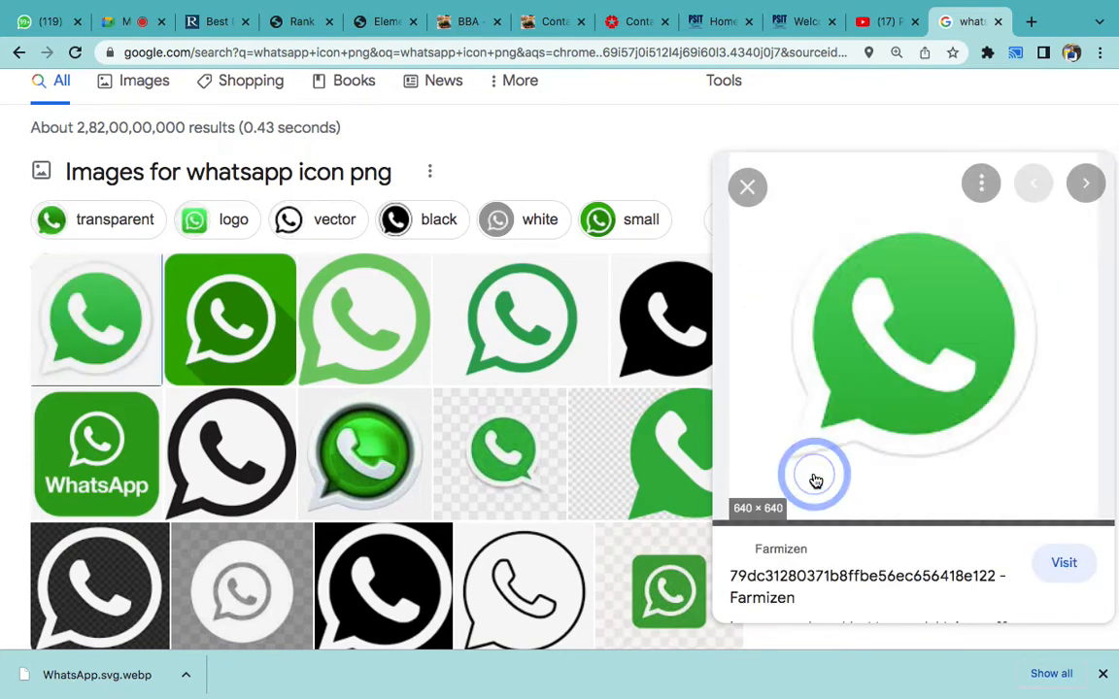
right_click(842, 398)
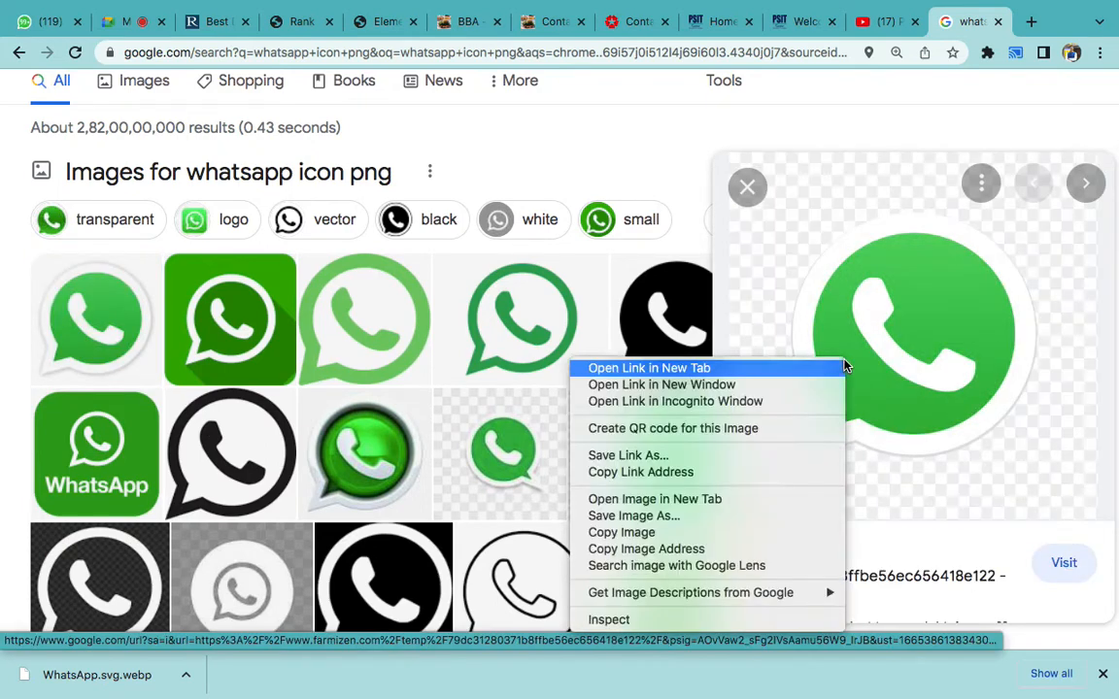
left_click(682, 517)
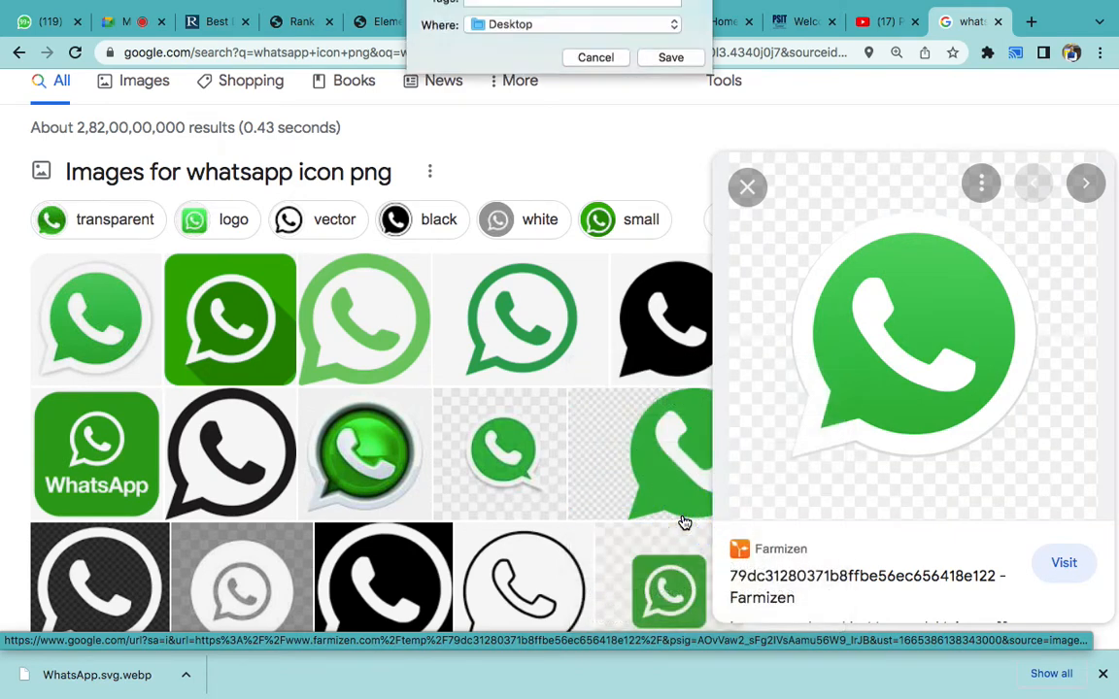
key("Return")
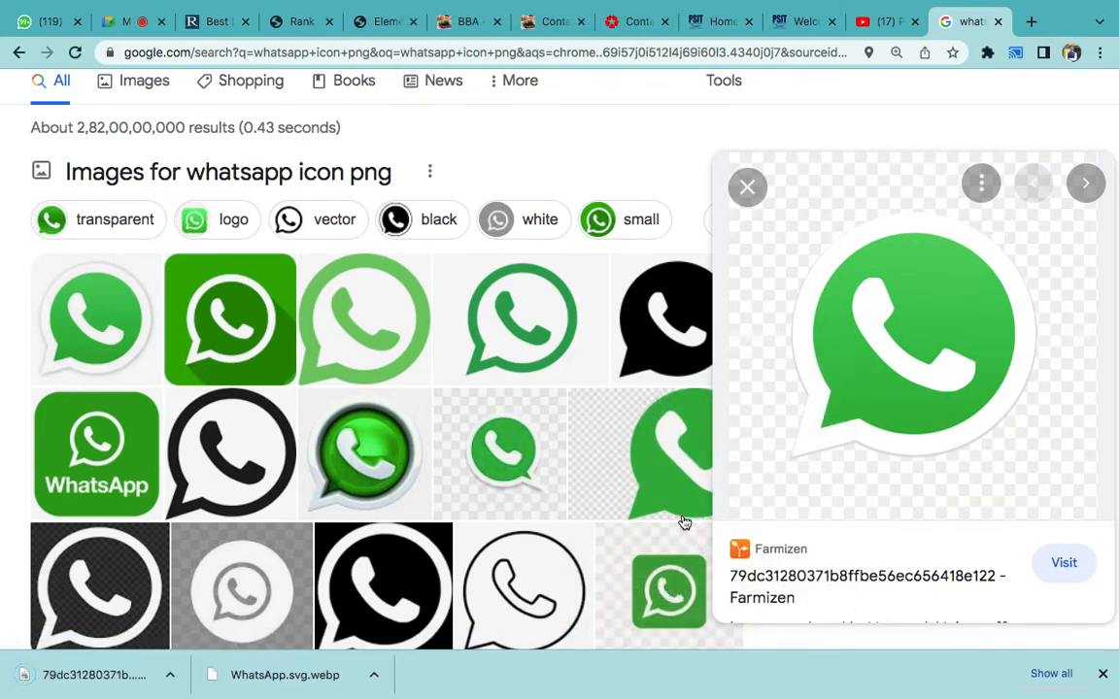
left_click(75, 674)
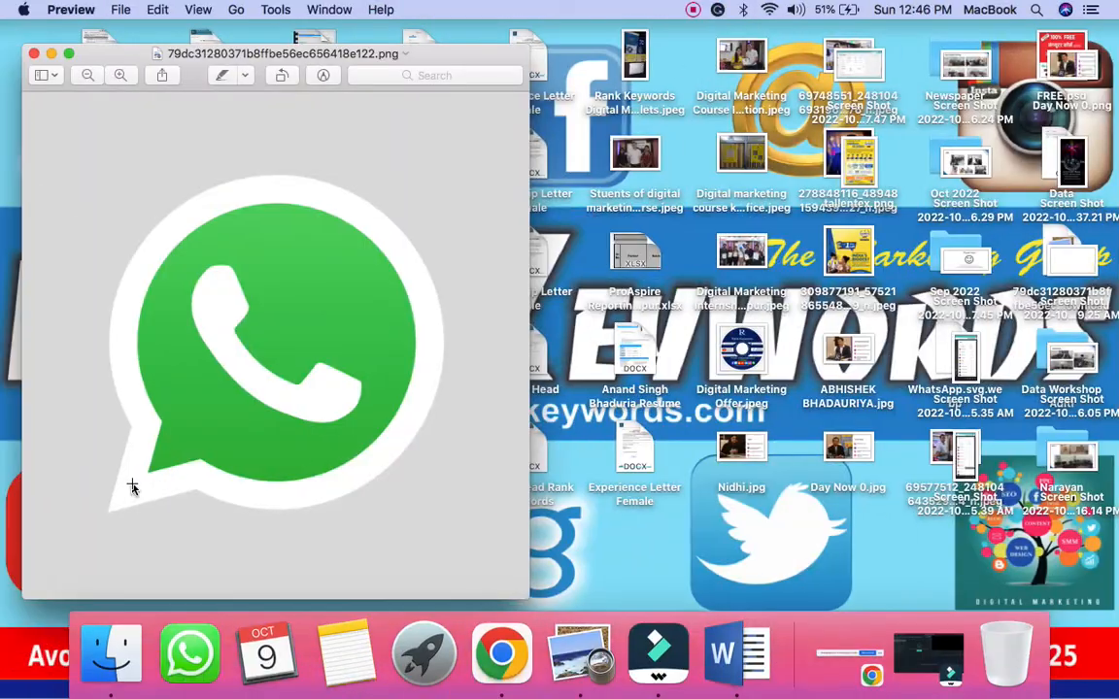
key("ctrl+Right")
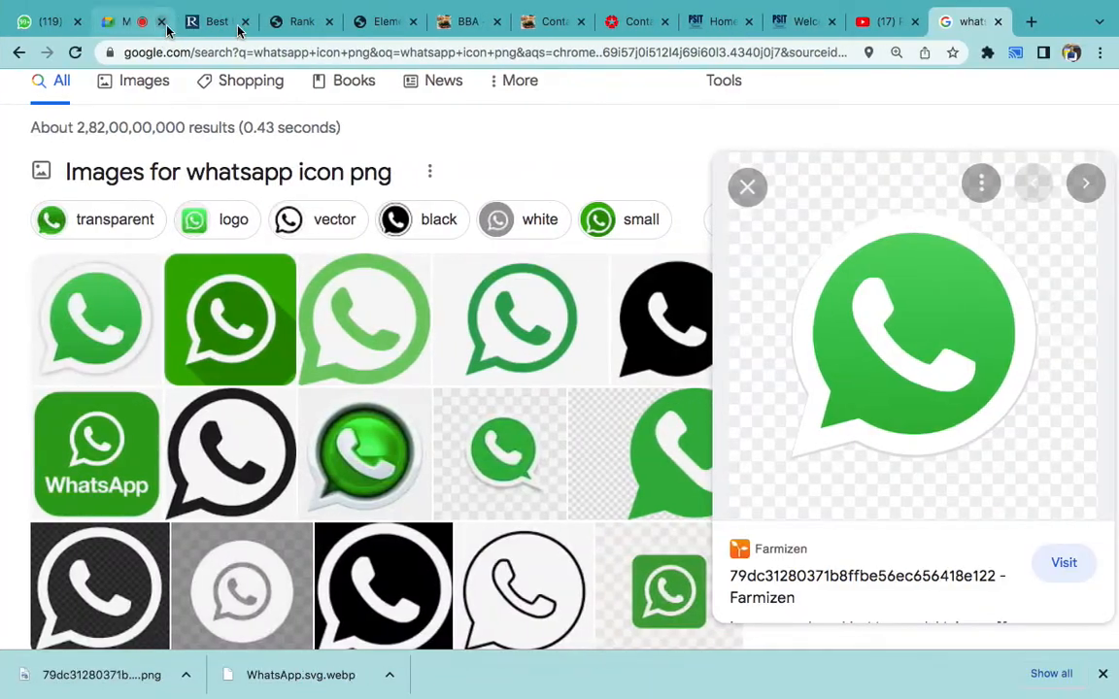
- Upload the WhatsApp PNG from the Desktop to the media library and insert it
left_click(379, 22)
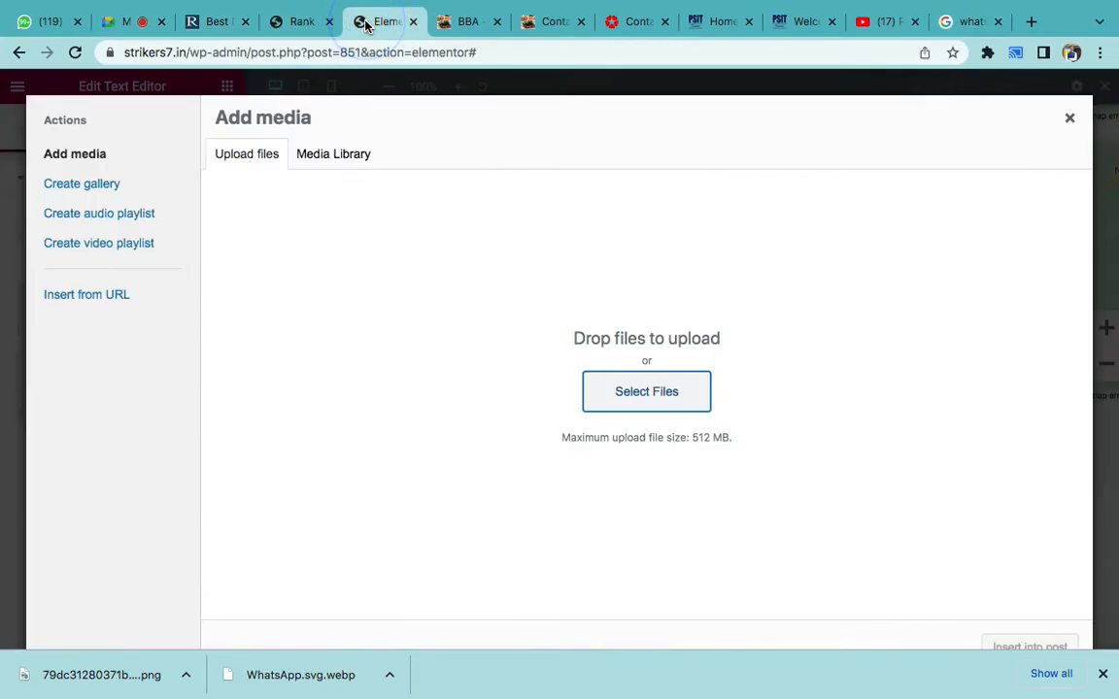
left_click(596, 369)
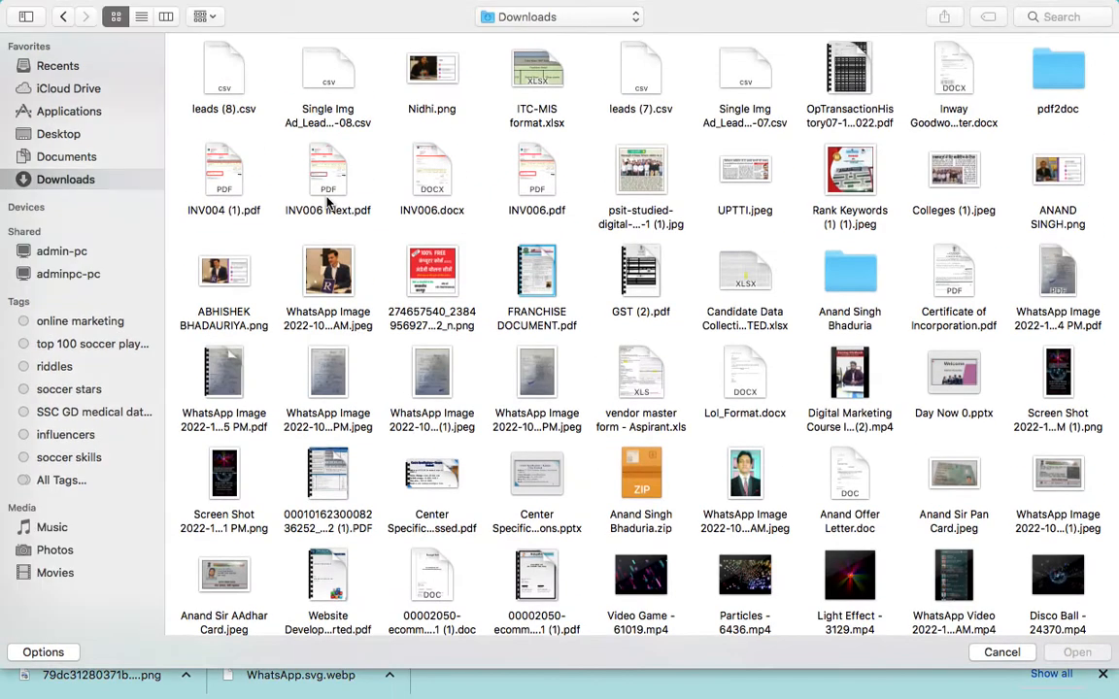
left_click(58, 134)
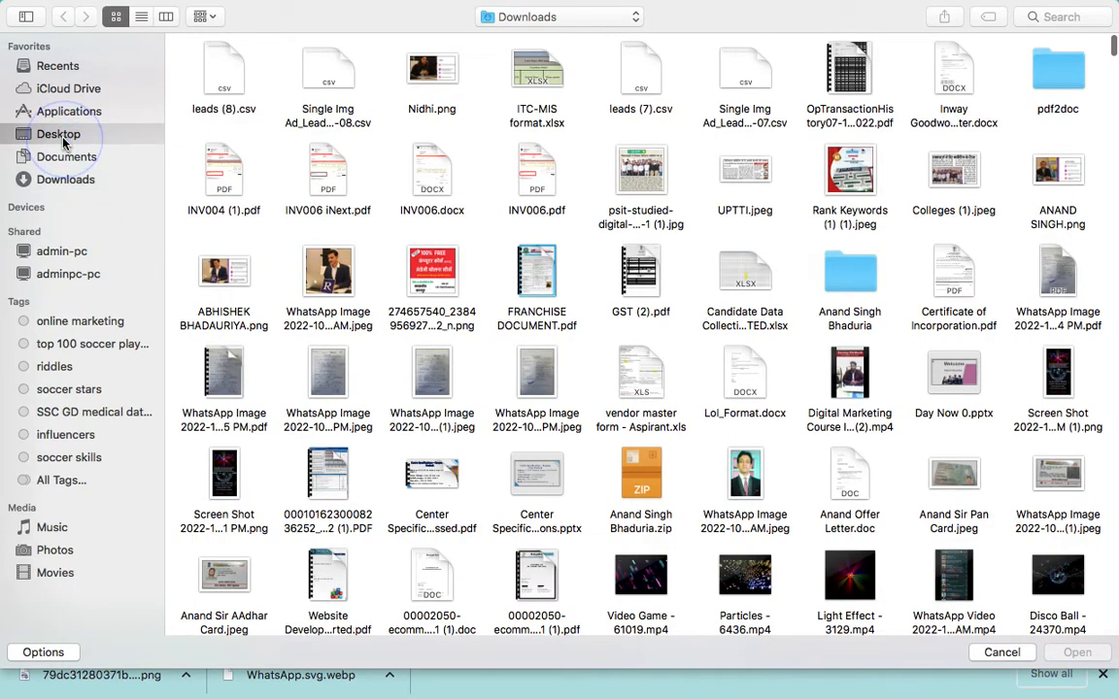
double_click(217, 78)
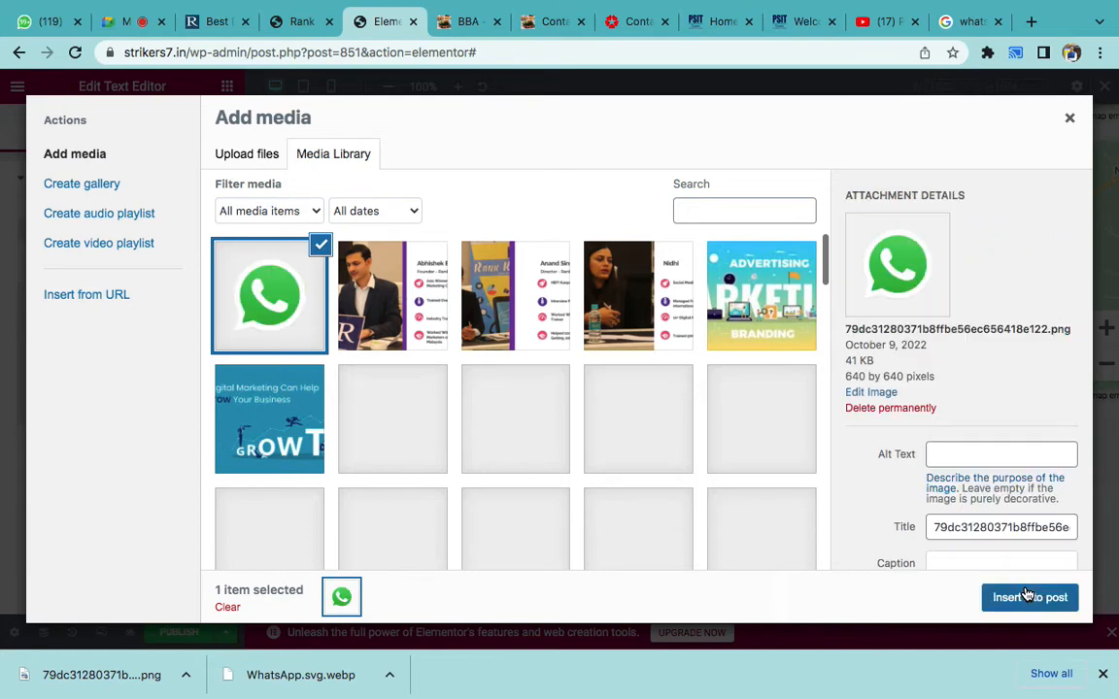
left_click(1025, 596)
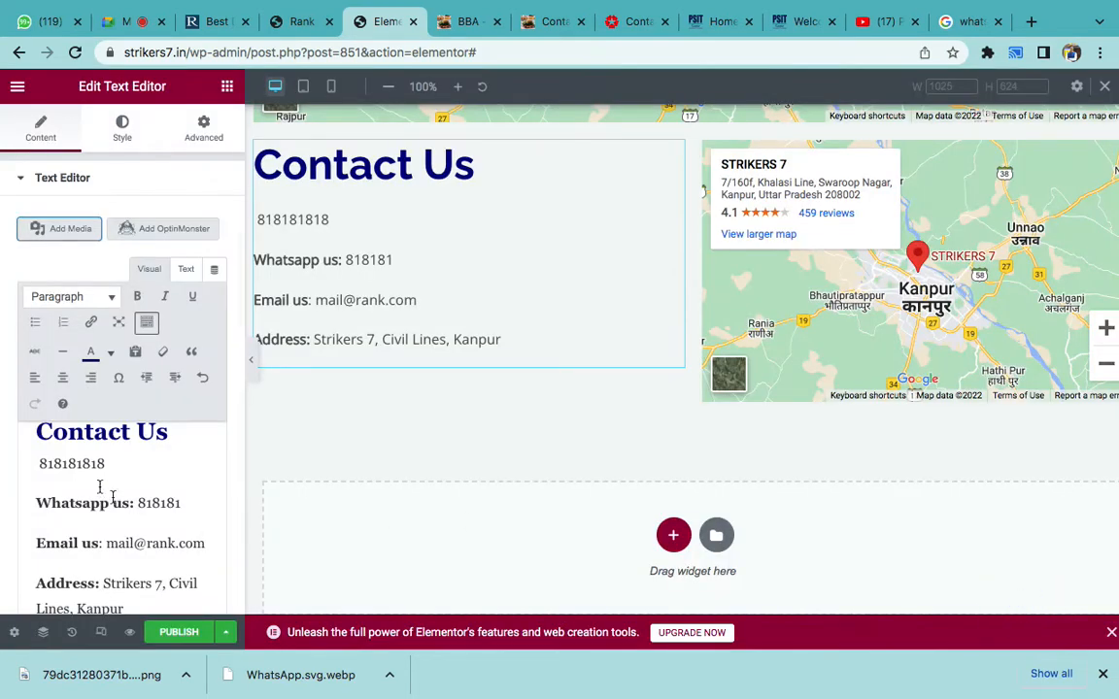
- Shrink the inserted WhatsApp image to a 26×26 icon just before the phone number
left_click(54, 469)
scroll(100, 499, "down", 1)
scroll(100, 499, "up", 1)
left_click(100, 499)
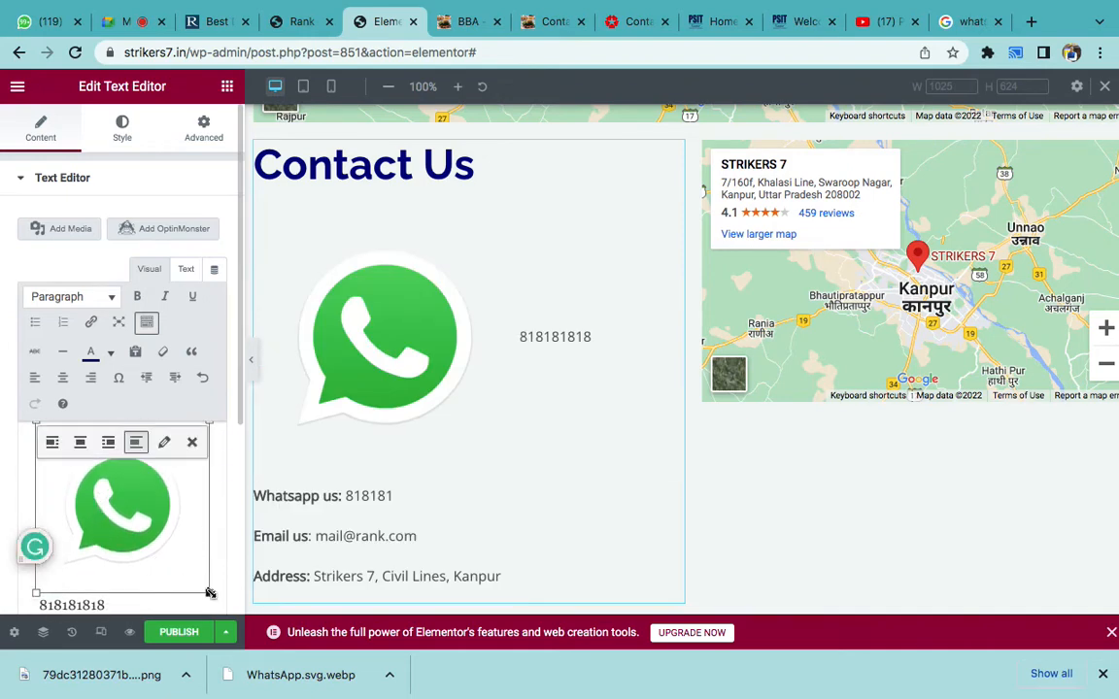
left_click_drag(210, 594, 53, 472)
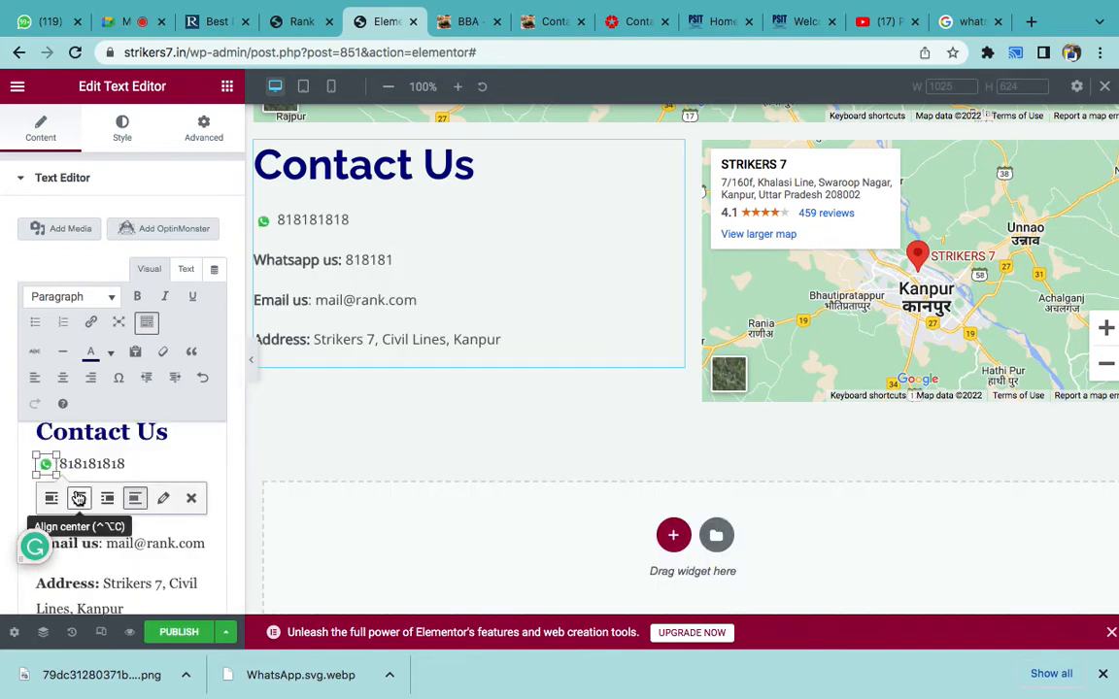
left_click_drag(59, 455, 66, 446)
left_click(89, 464)
left_click(167, 462)
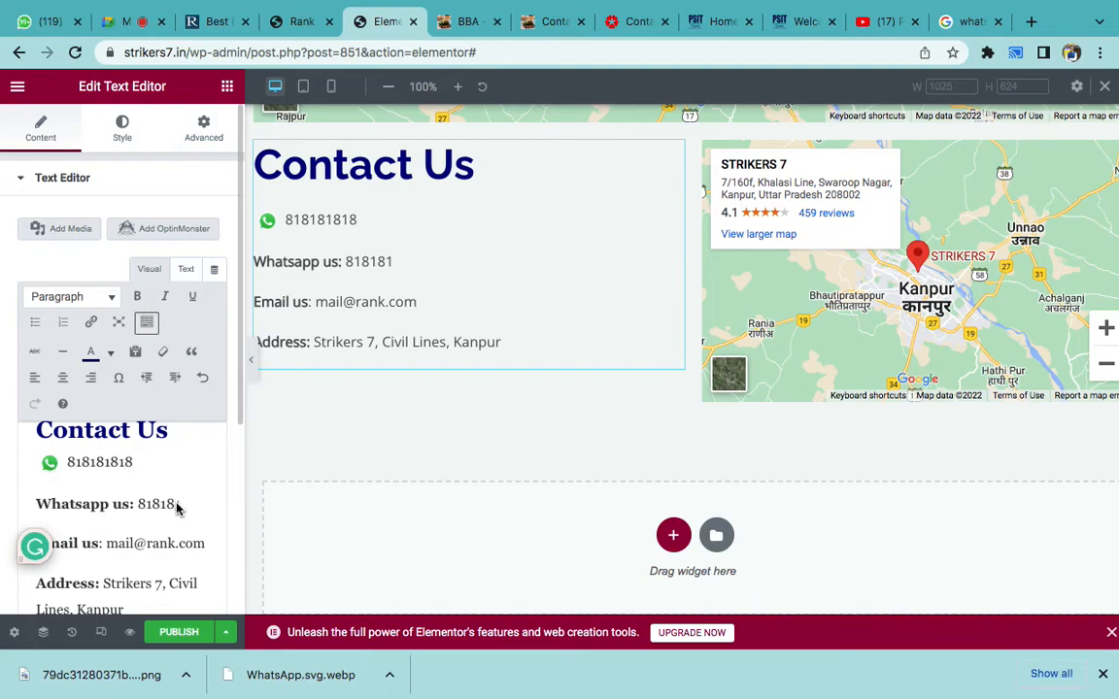
- Search Google for 'whatsapp icon html code' in a new window and open the W3Schools fa fa-whatsapp example
key("super+n")
type("icon ")
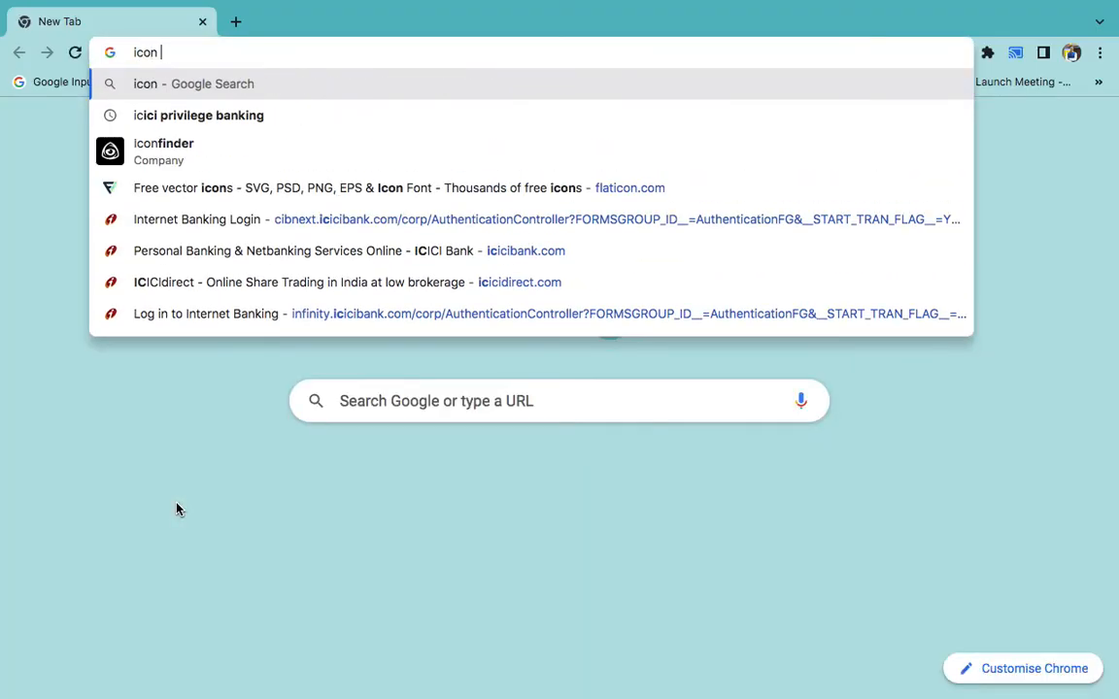
type("html")
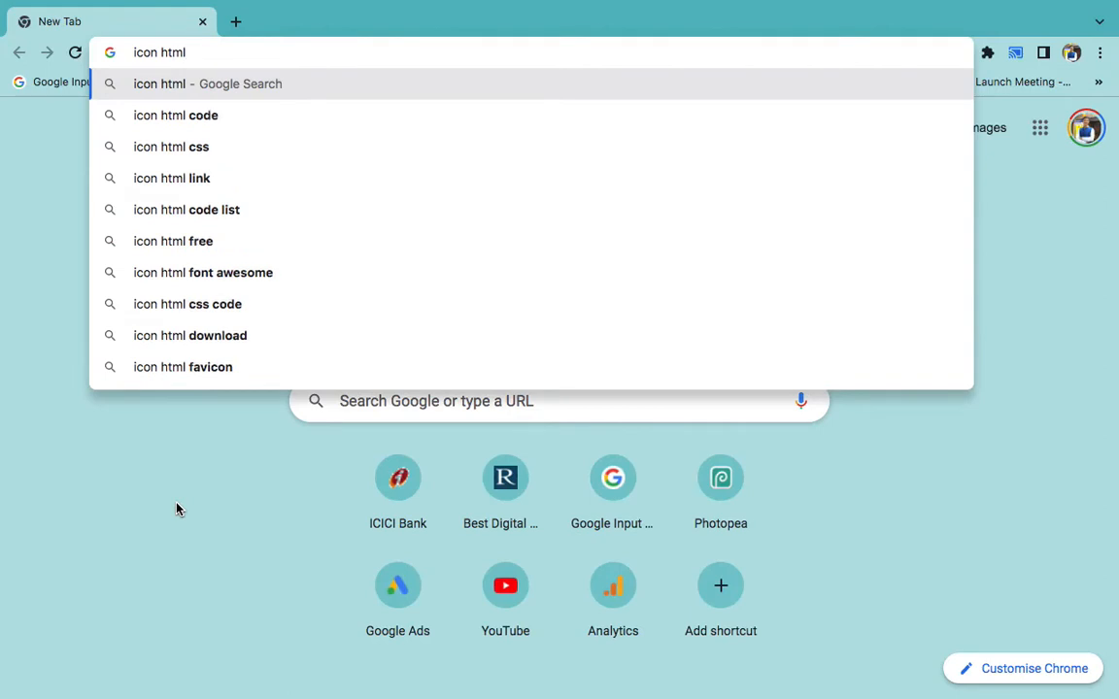
key("Down")
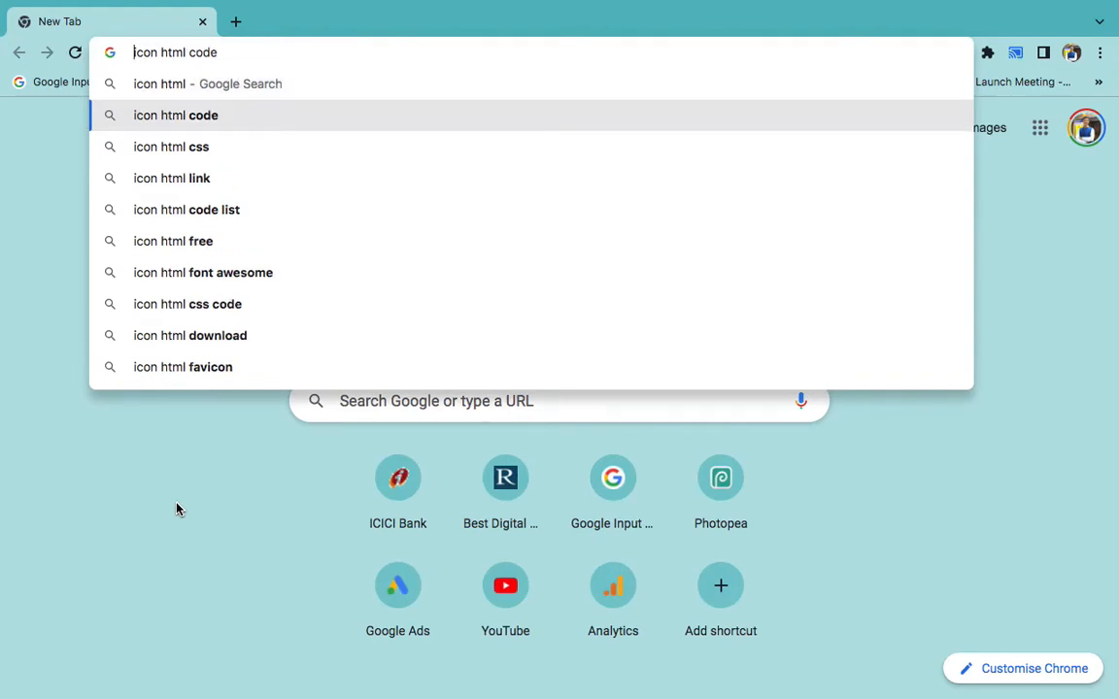
type("whatsapp")
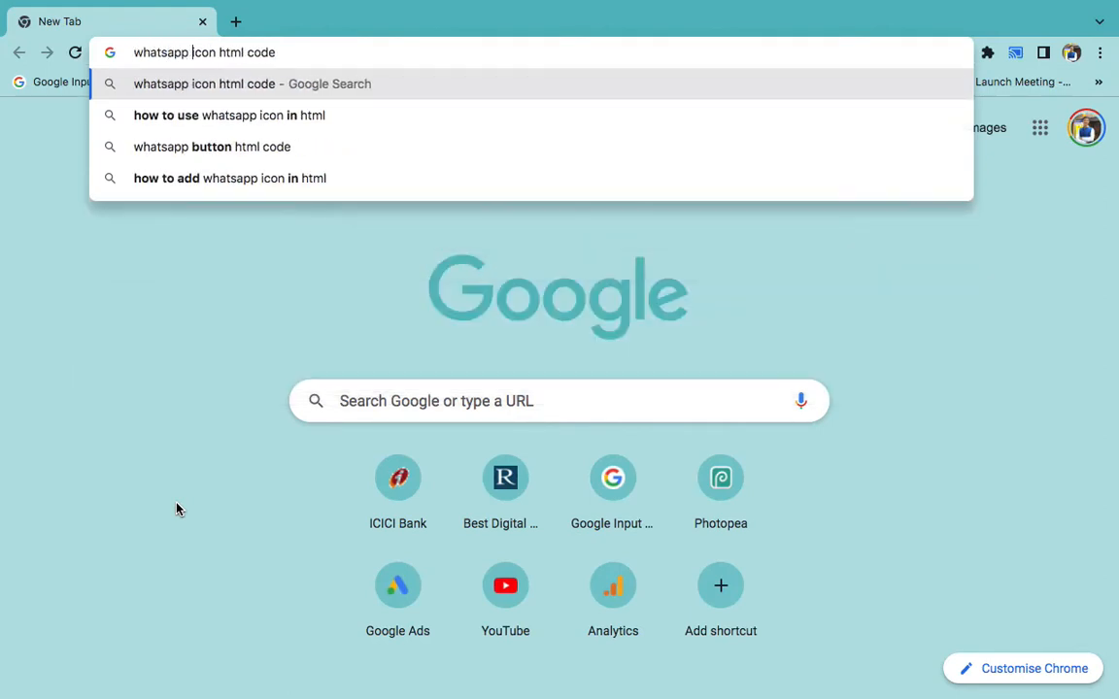
key("Return")
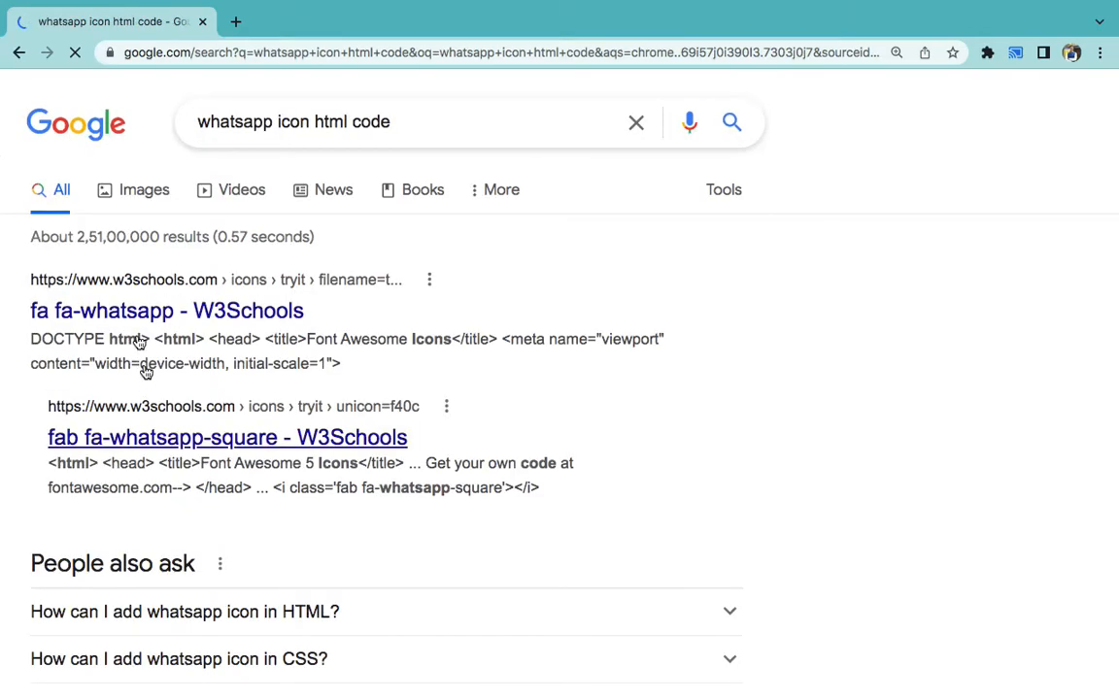
left_click(130, 308)
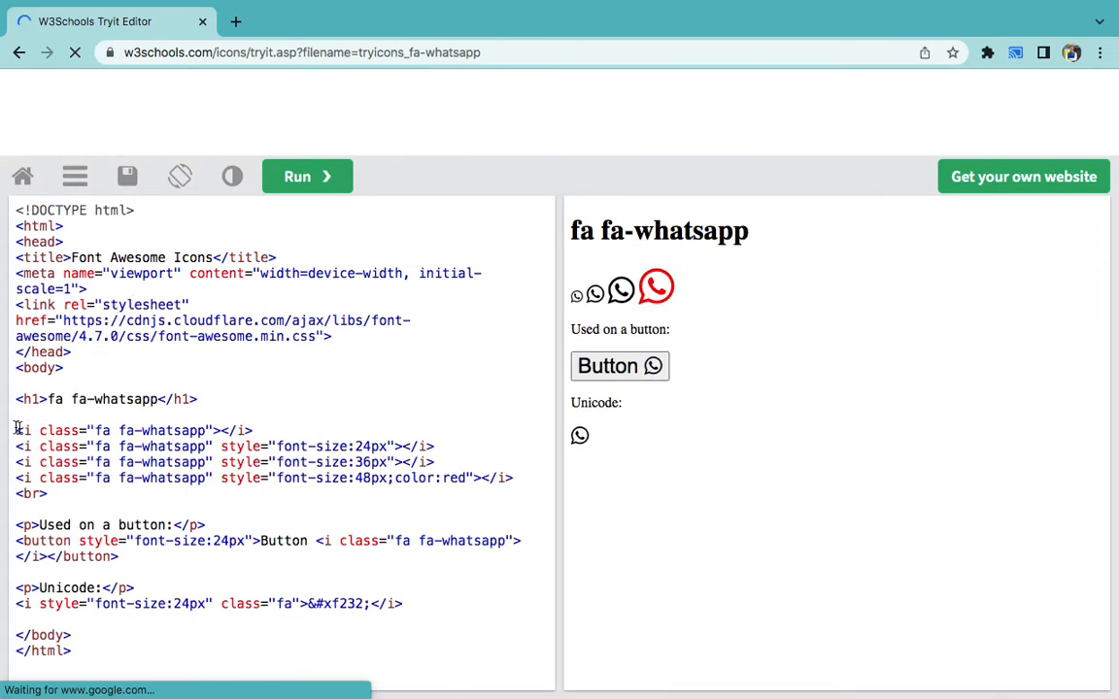
- Copy the <i class="fa fa-whatsapp"></i> tag and return to the Elementor editor
left_click_drag(16, 427, 250, 437)
key("super+c")
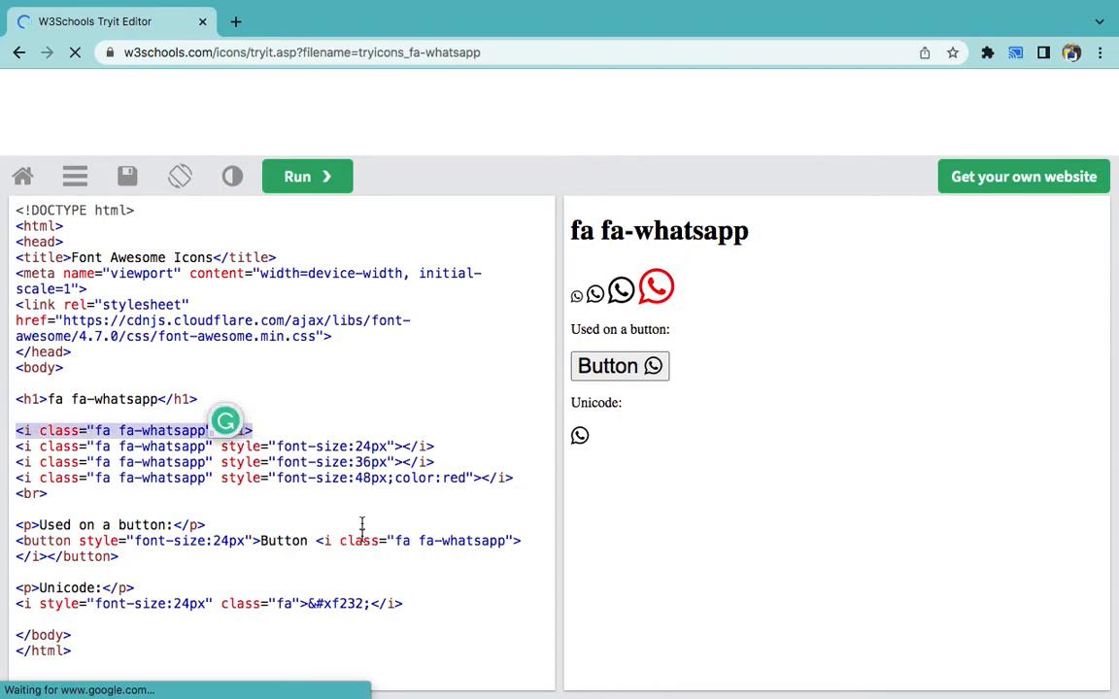
key("ctrl+Left")
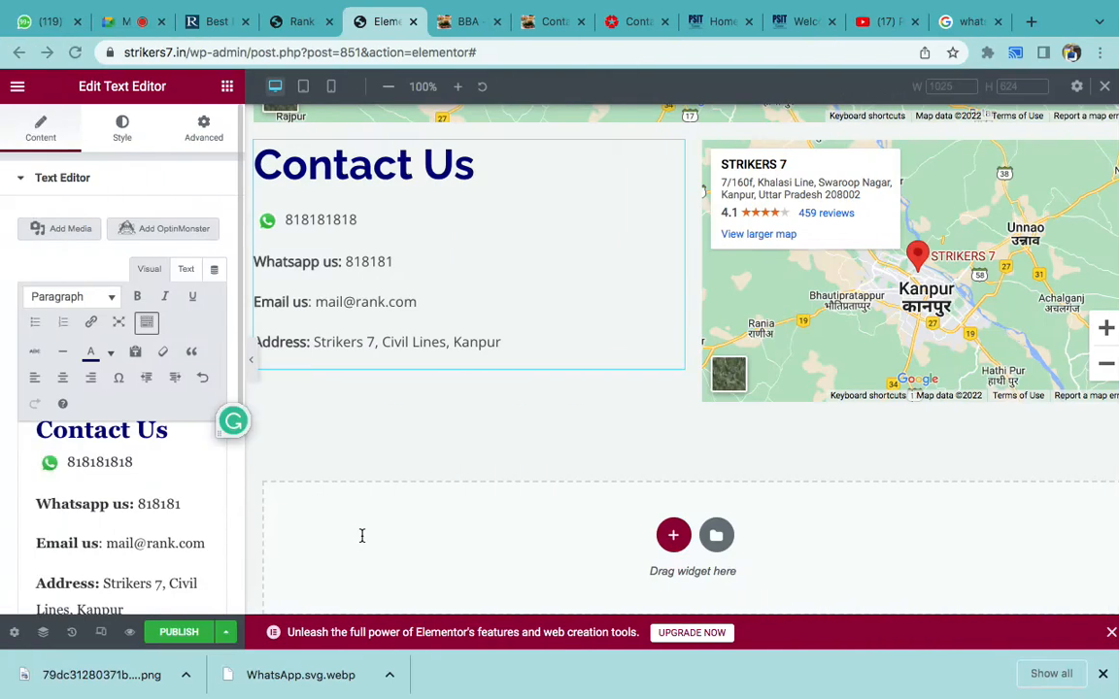
- Delete the bold 'Whatsapp us:' label from the contact text
left_click(144, 462)
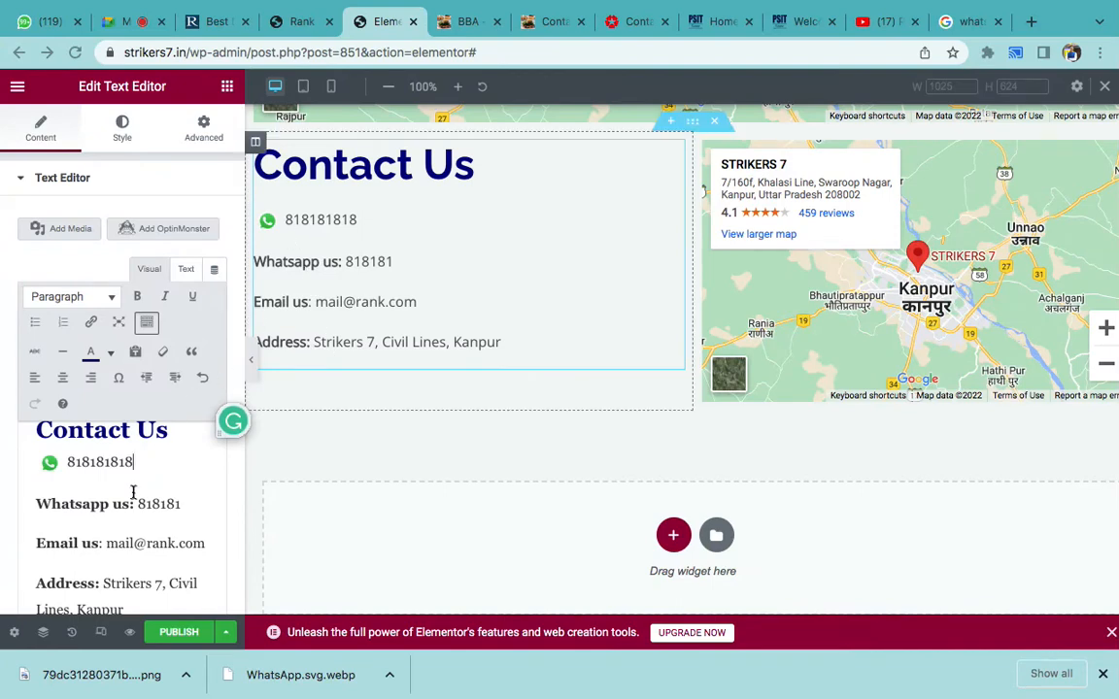
left_click_drag(134, 504, 36, 503)
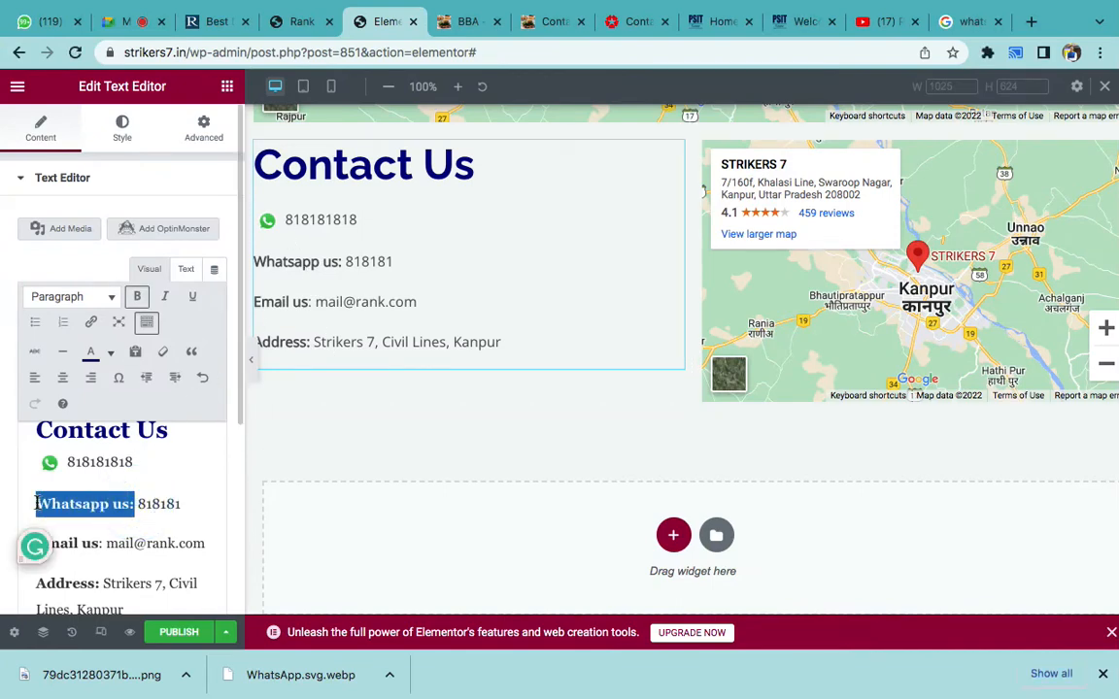
key("BackSpace")
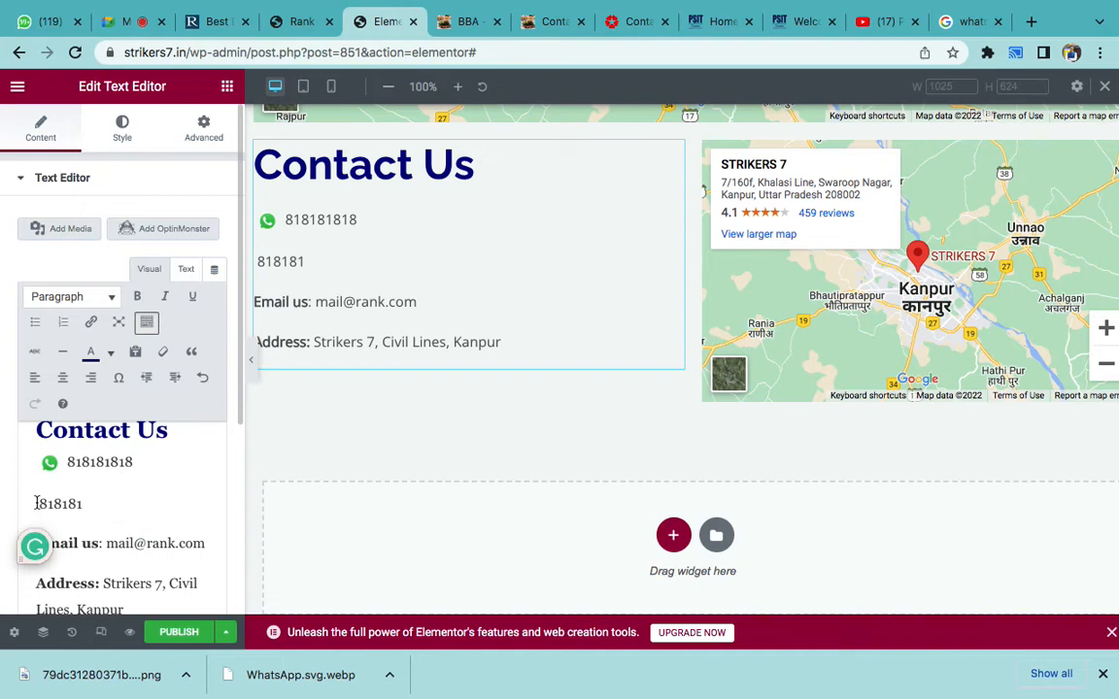
- In the Text view, paste the fa-whatsapp icon tag on a new line before 818181
left_click(186, 271)
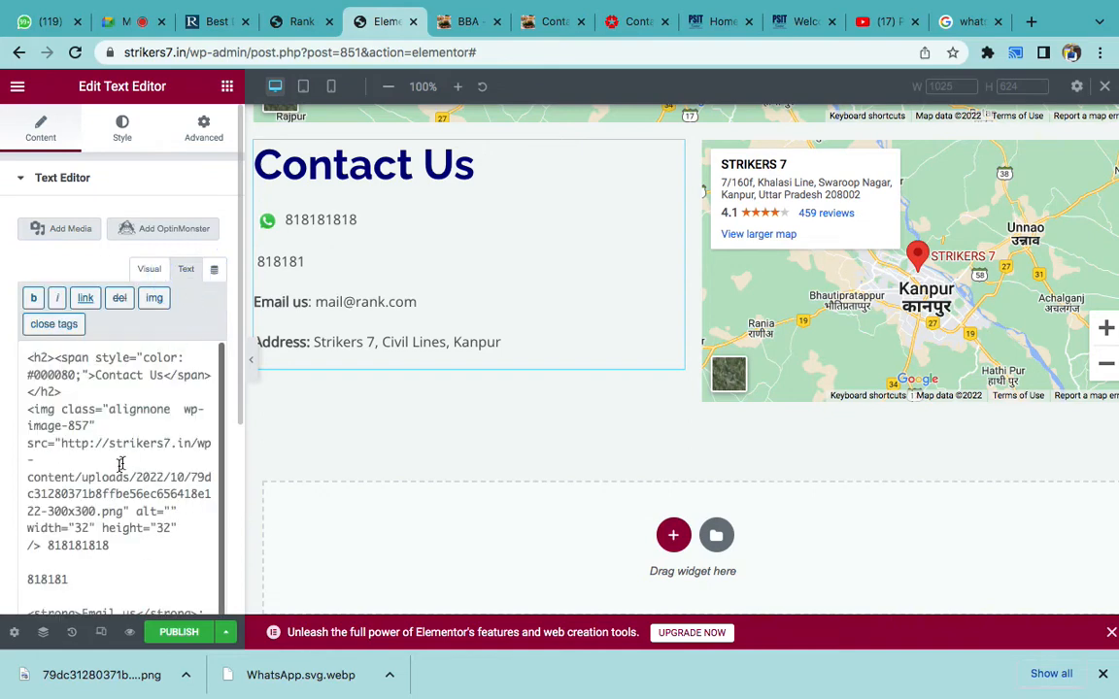
scroll(111, 478, "down", 5)
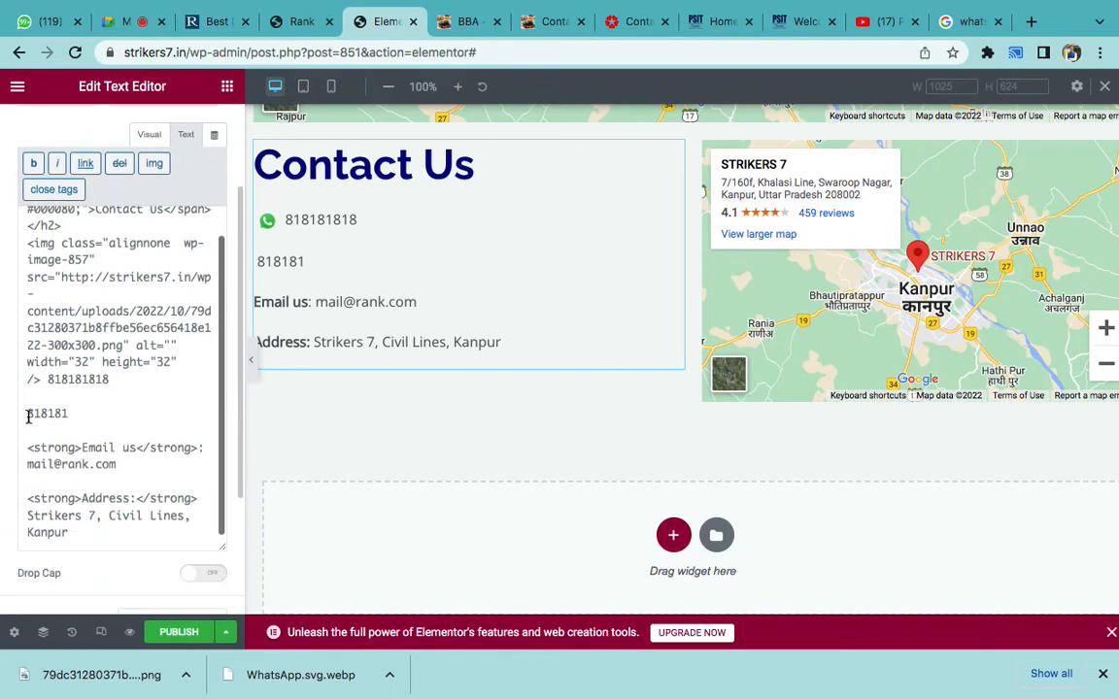
left_click(28, 414)
key("Return")
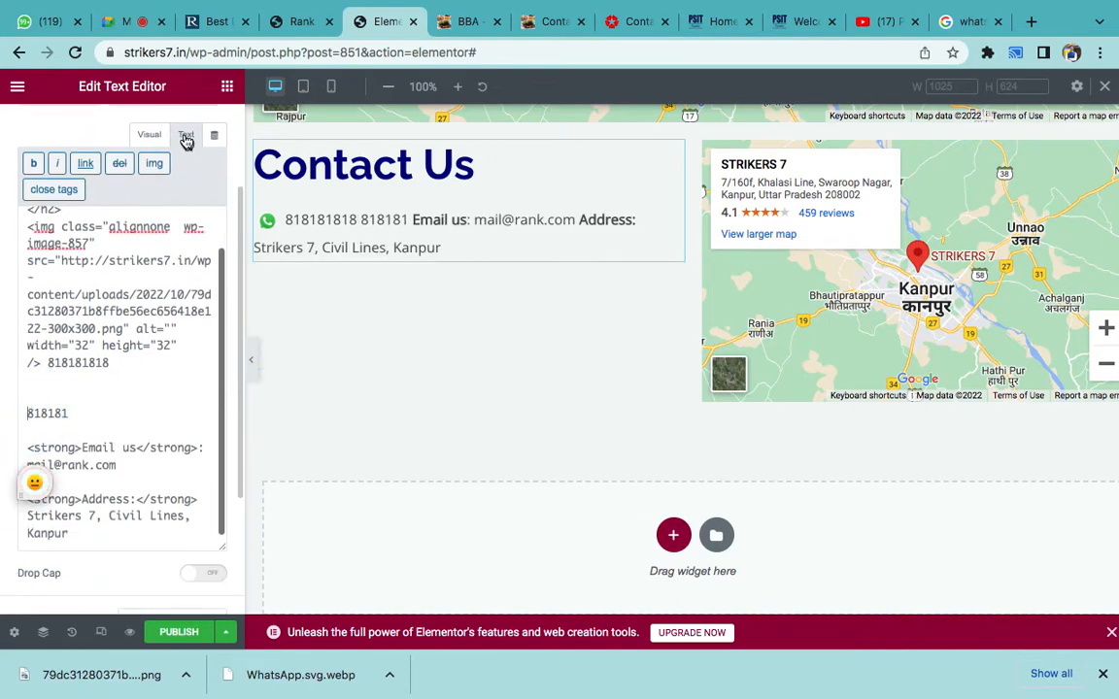
left_click(41, 387)
left_click(41, 387)
key("Return")
right_click(37, 390)
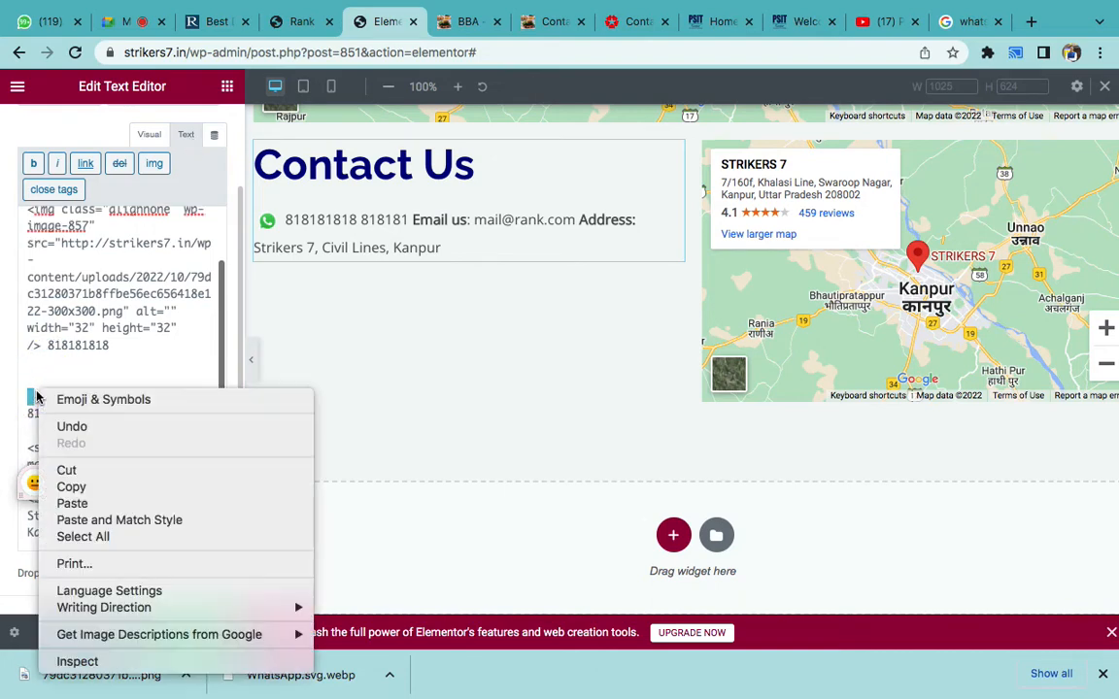
left_click(72, 503)
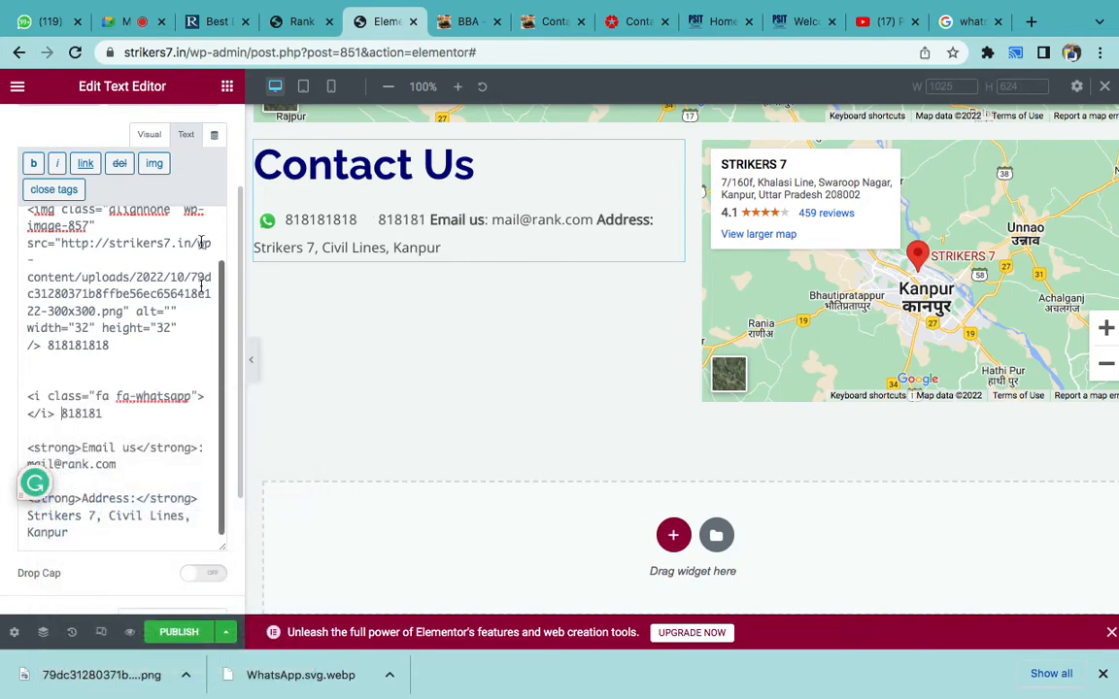
- Review the 818181 line in the Visual and Text views, then switch to mobile preview
left_click(147, 135)
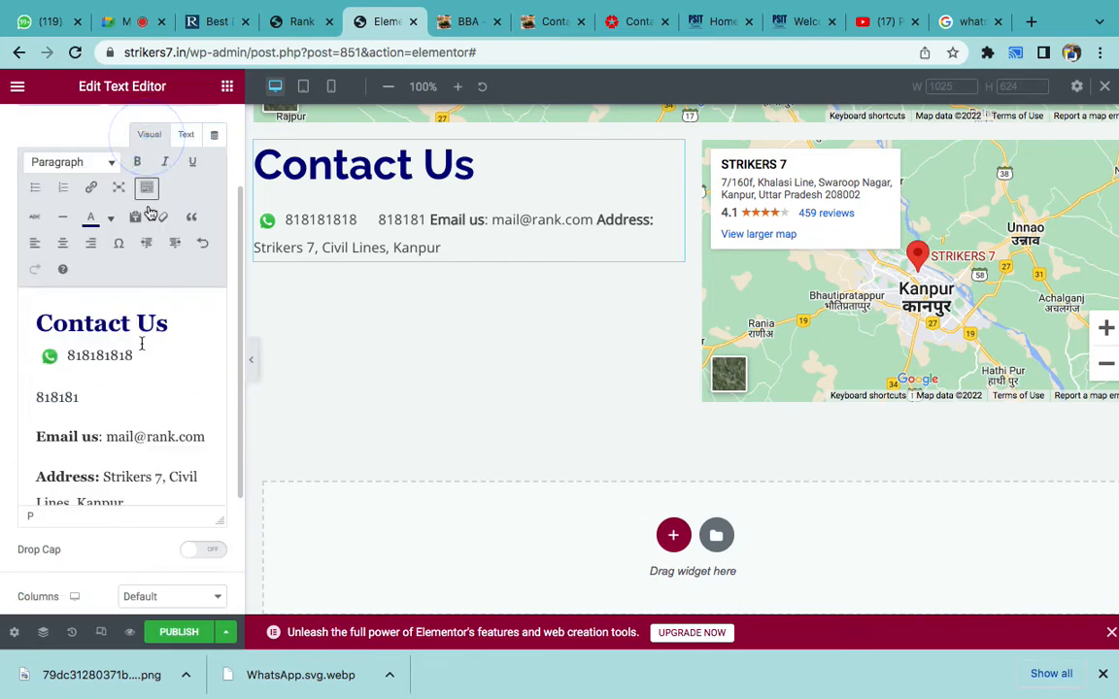
double_click(45, 397)
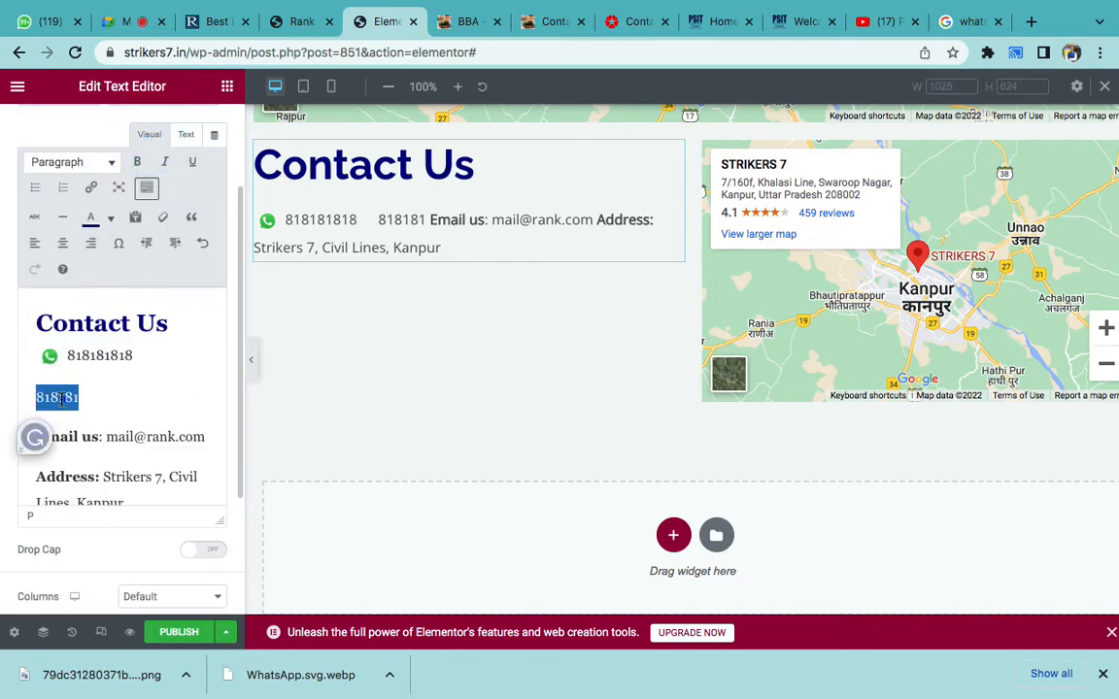
left_click(184, 135)
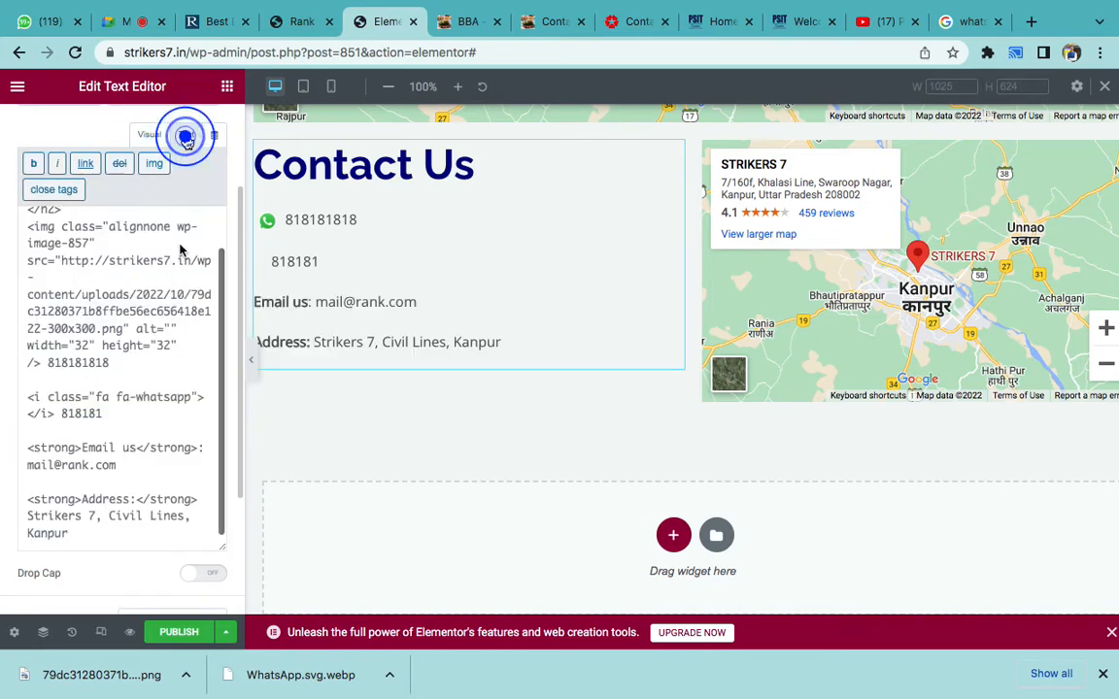
left_click(131, 408)
left_click(264, 261)
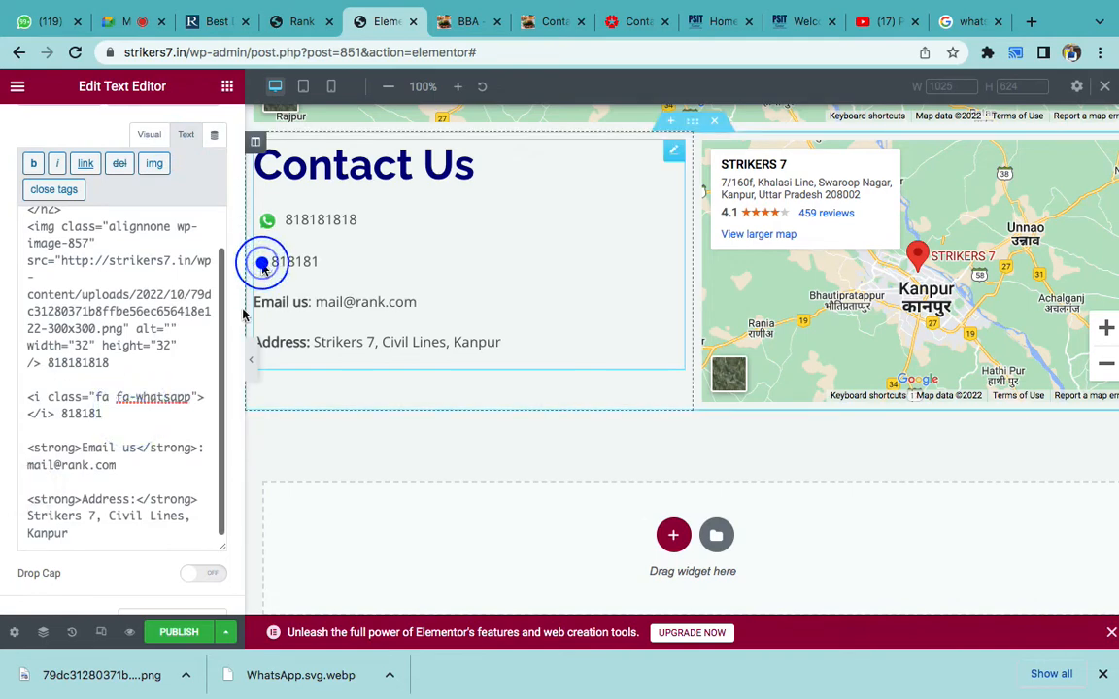
left_click(125, 414)
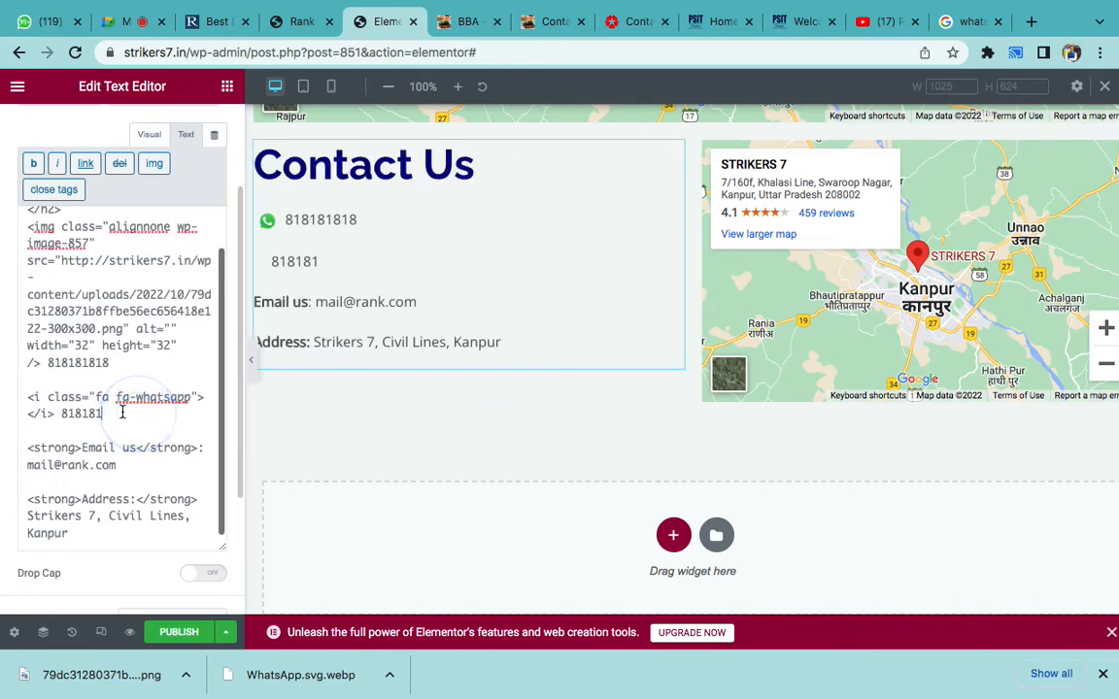
left_click(334, 92)
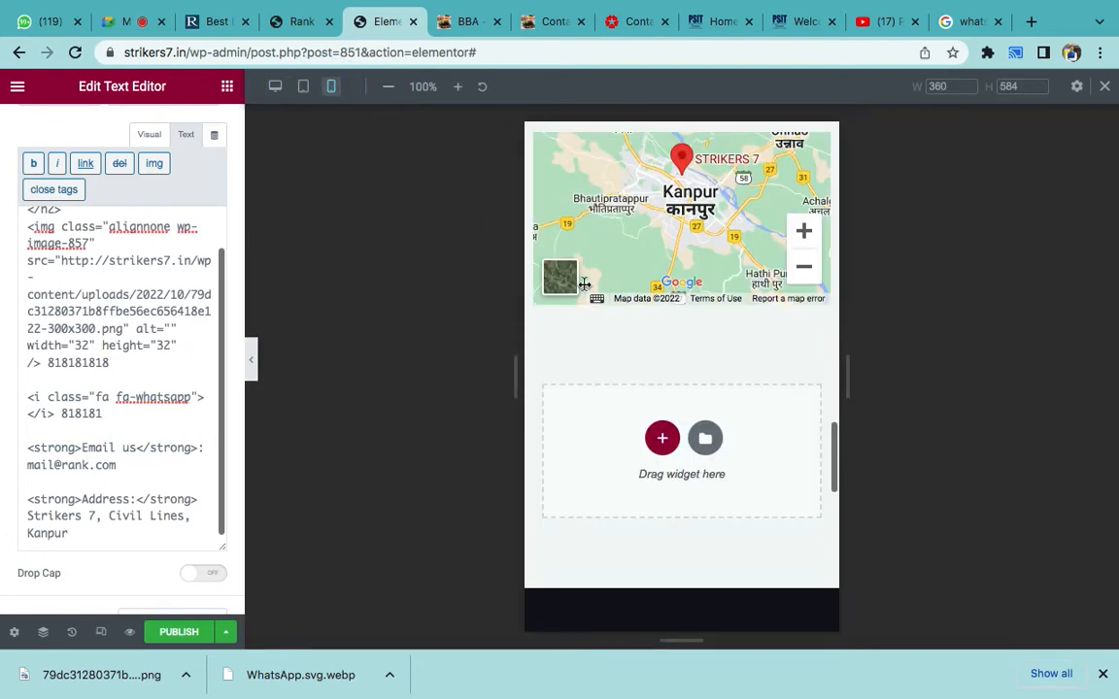
- Check the Contact Us block at mobile width against the W3Schools example code
scroll(584, 284, "up", 6)
scroll(584, 289, "down", 1)
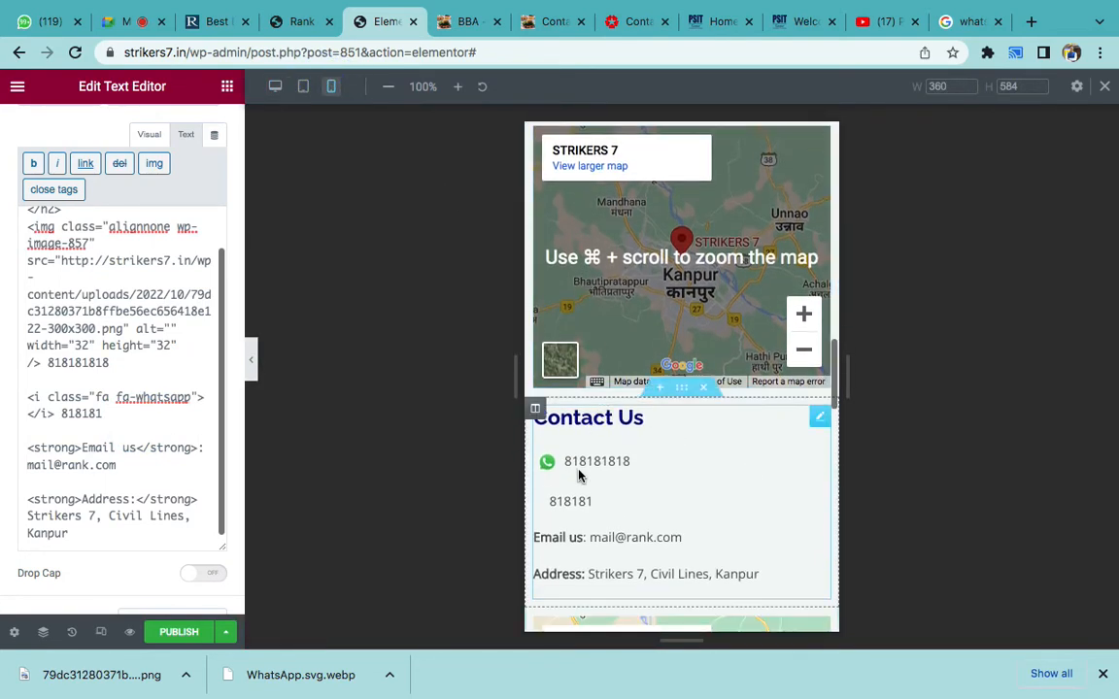
left_click(134, 411)
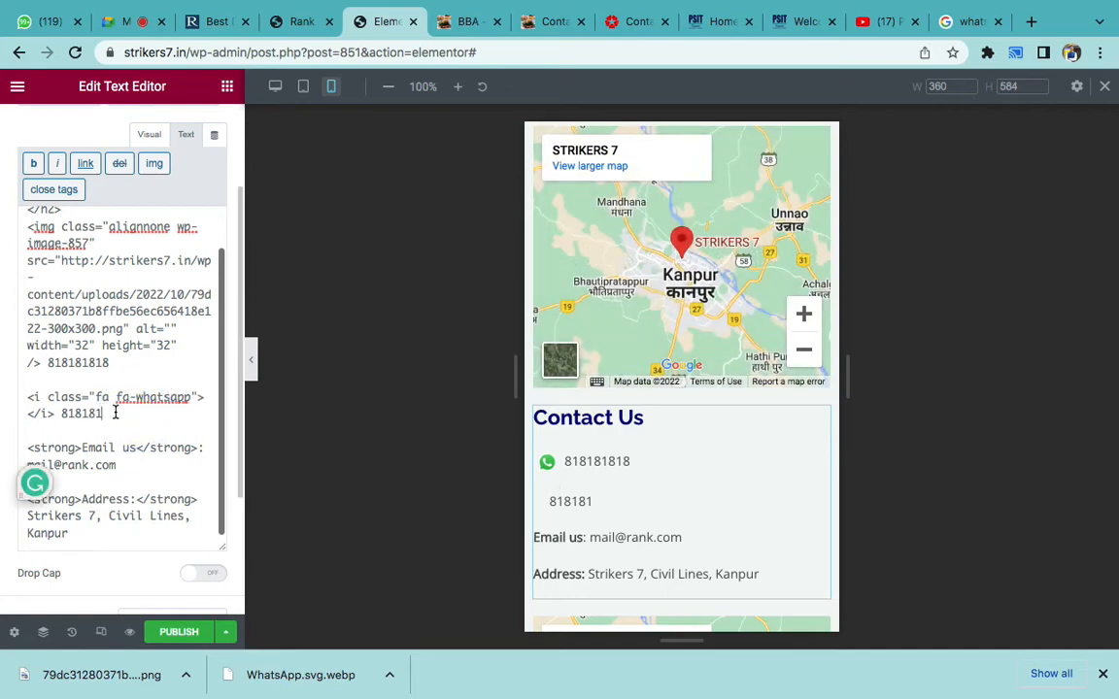
key("ctrl+Right")
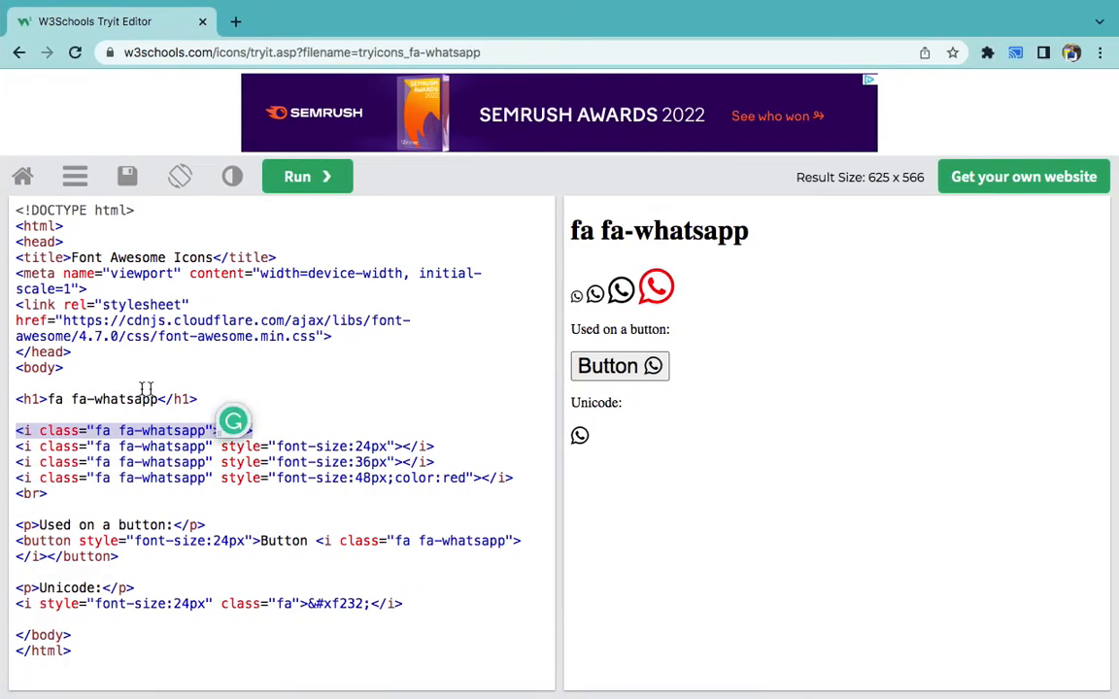
left_click(62, 390)
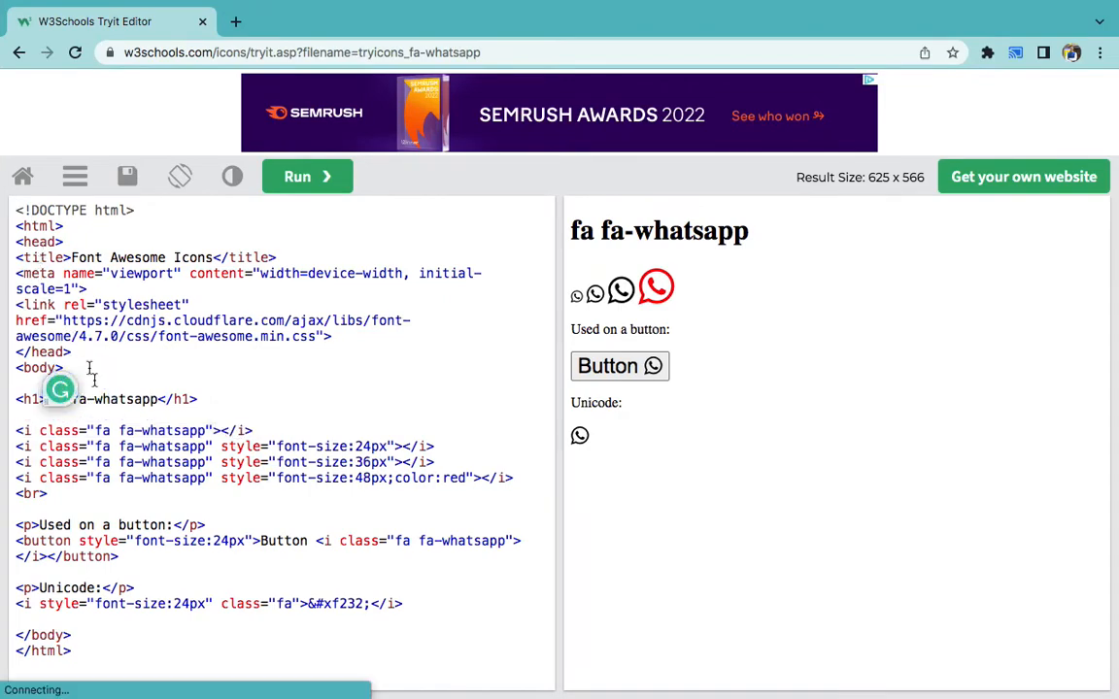
key("ctrl+Left")
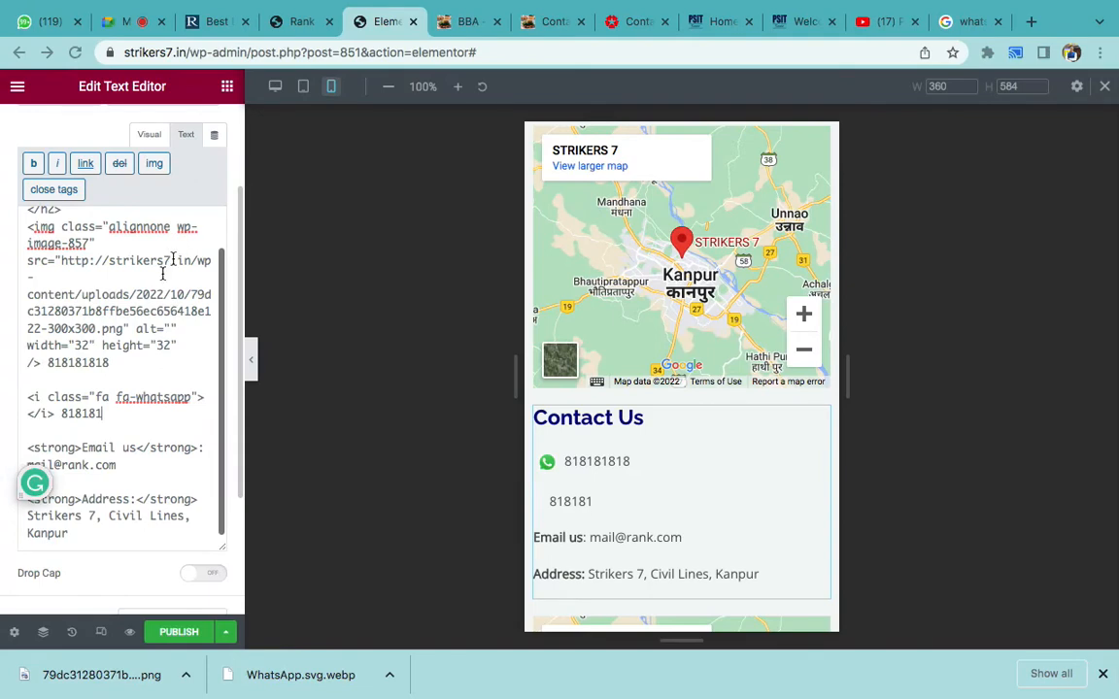
- Select the fa-whatsapp icon tag line in the contact HTML
scroll(134, 294, "up", 5)
left_click(120, 354)
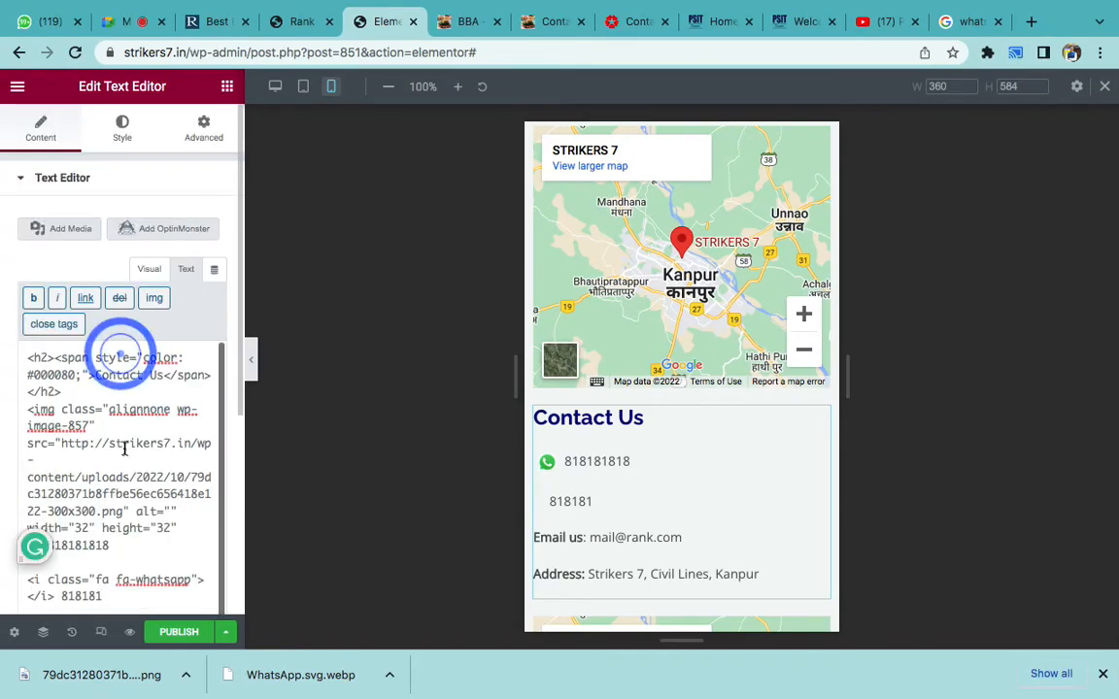
scroll(124, 449, "down", 4)
scroll(122, 447, "down", 1)
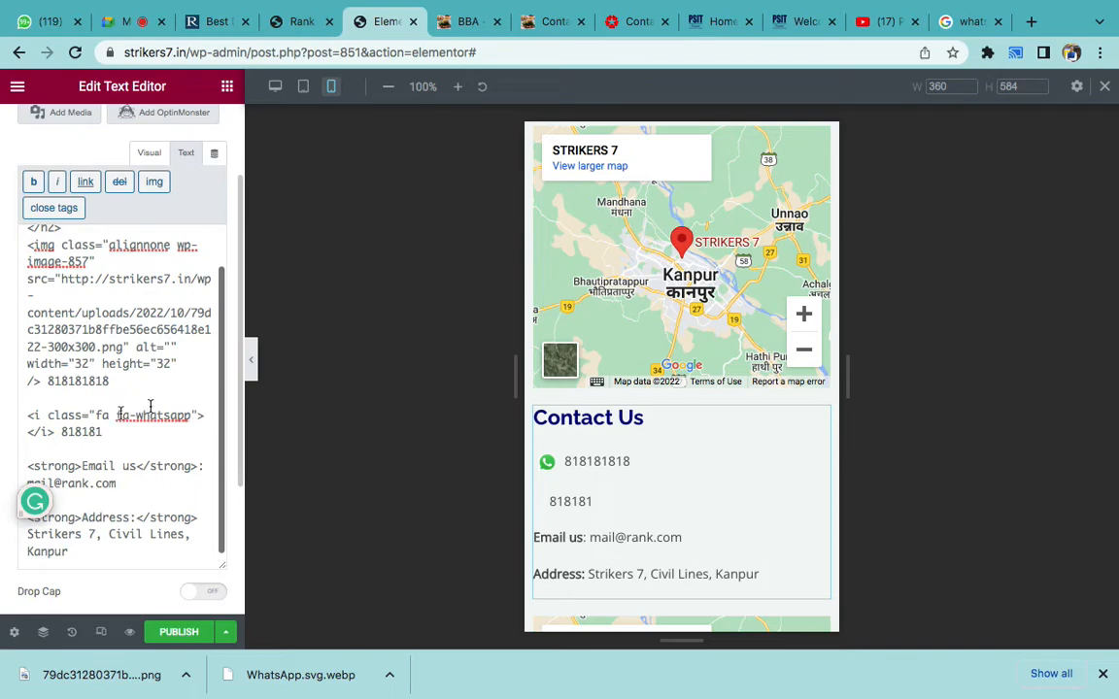
left_click(46, 424)
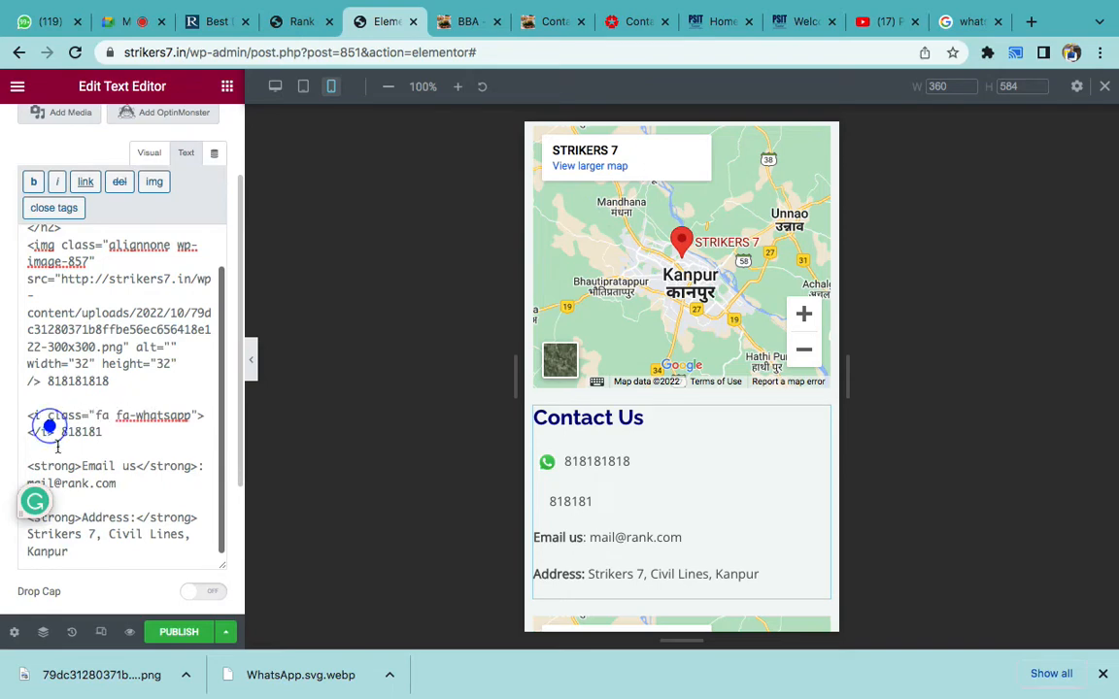
left_click(52, 435)
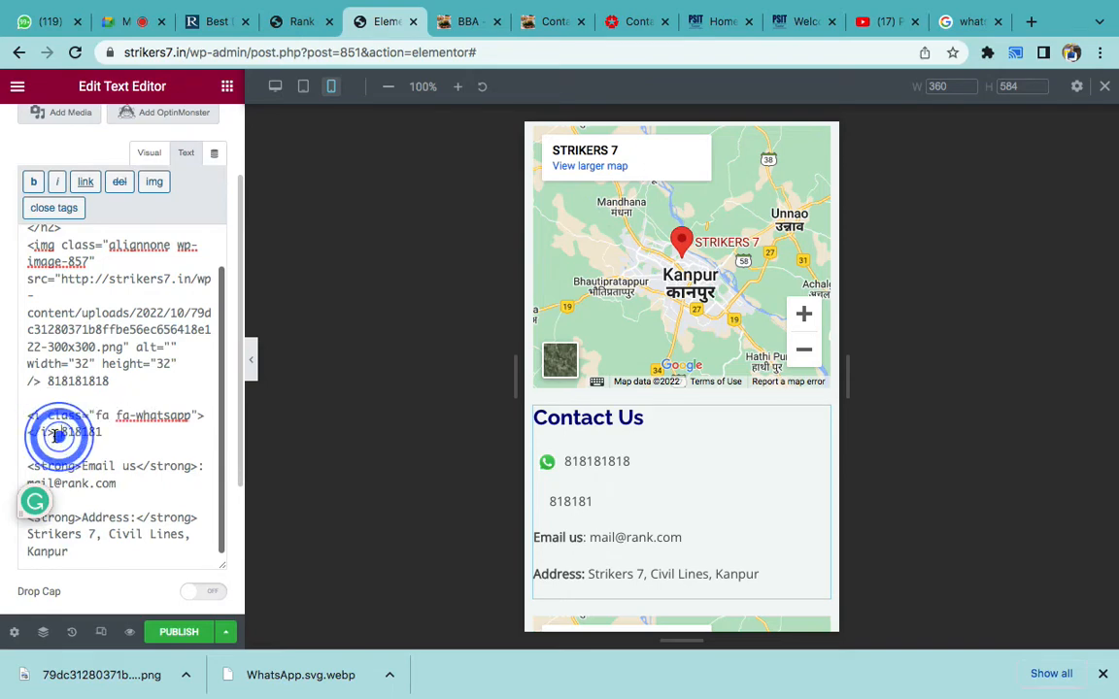
left_click_drag(55, 433, 18, 415)
- Move the grammar-checker badge off the W3Schools code and go back to the Google results
key("ctrl+Right")
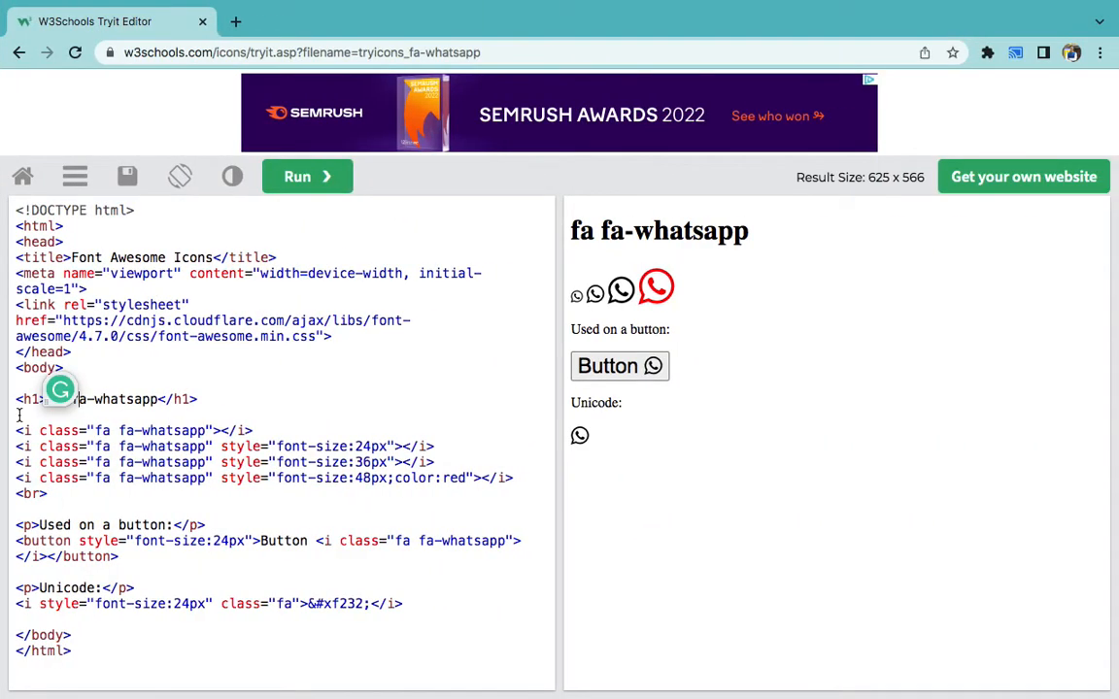
left_click_drag(68, 399, 782, 584)
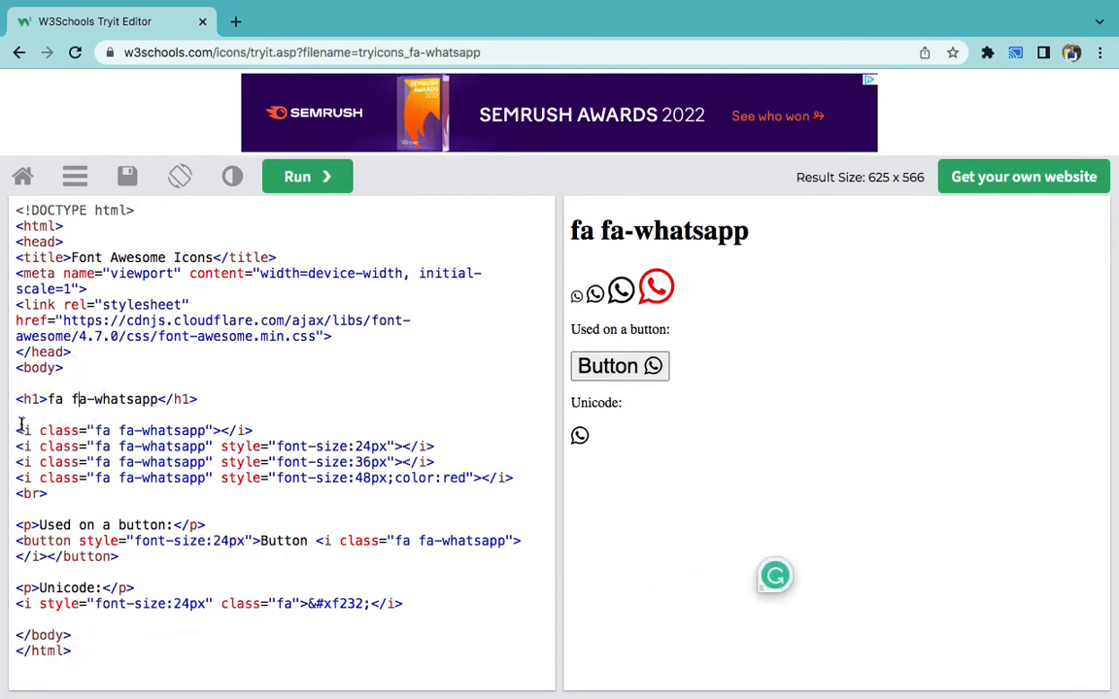
left_click(62, 320)
key("ctrl+Left")
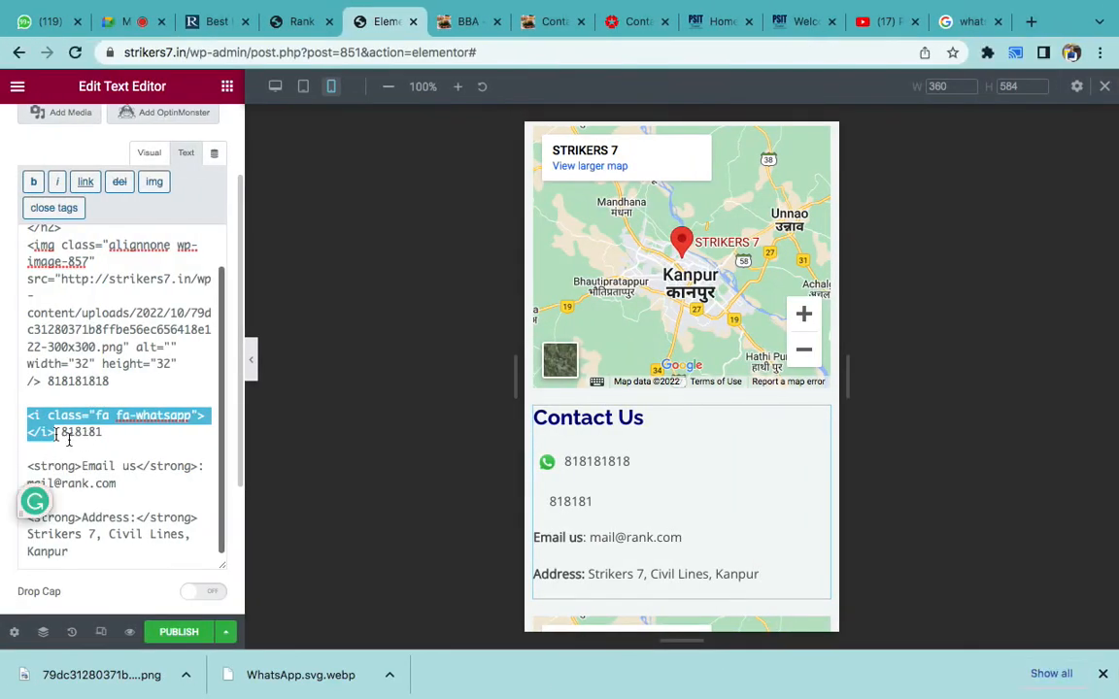
left_click(57, 433)
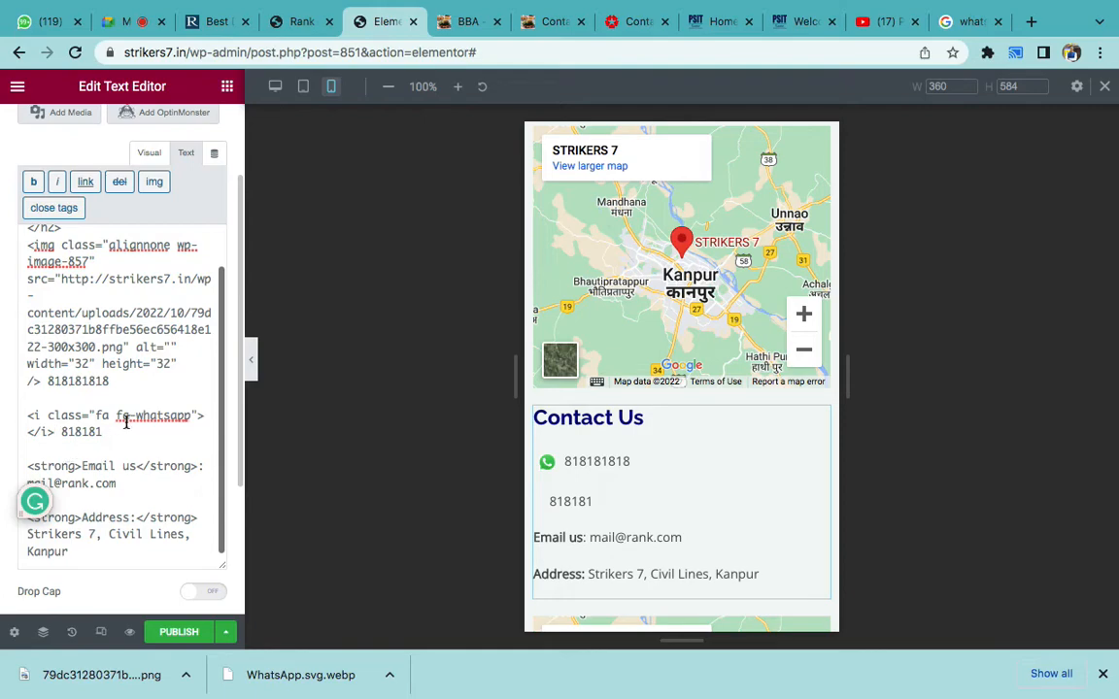
key("ctrl+Right")
left_click(19, 54)
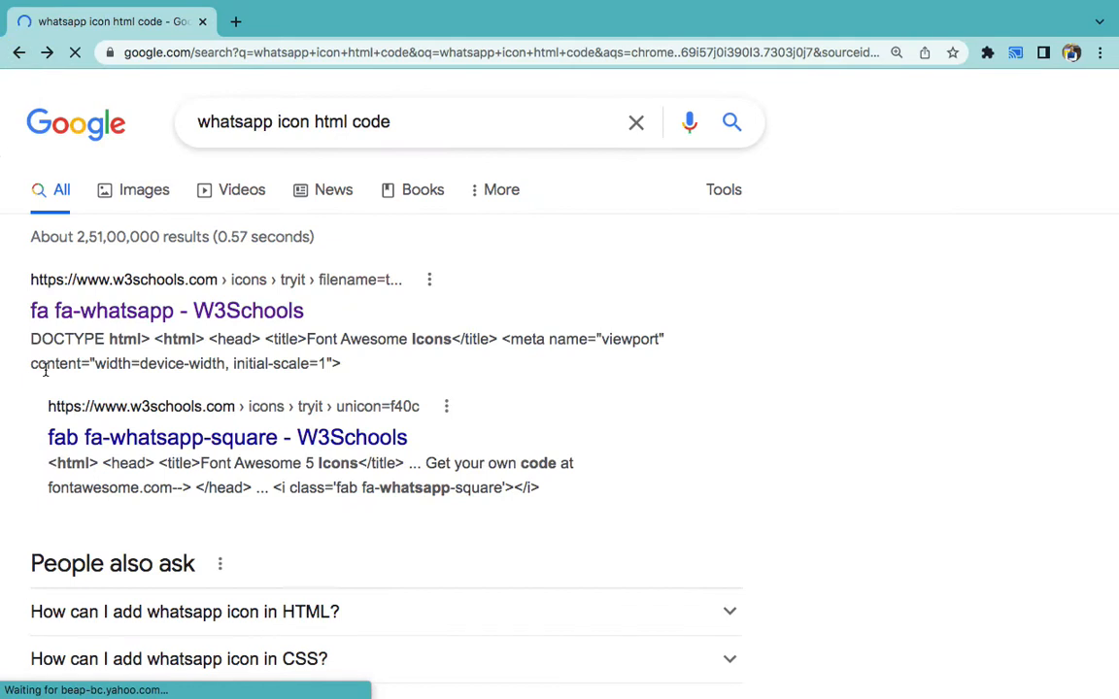
- Change the search to 'call icon html code' and open the W3Schools fa fa-phone example
scroll(45, 370, "down", 2)
scroll(45, 370, "up", 2)
double_click(233, 124)
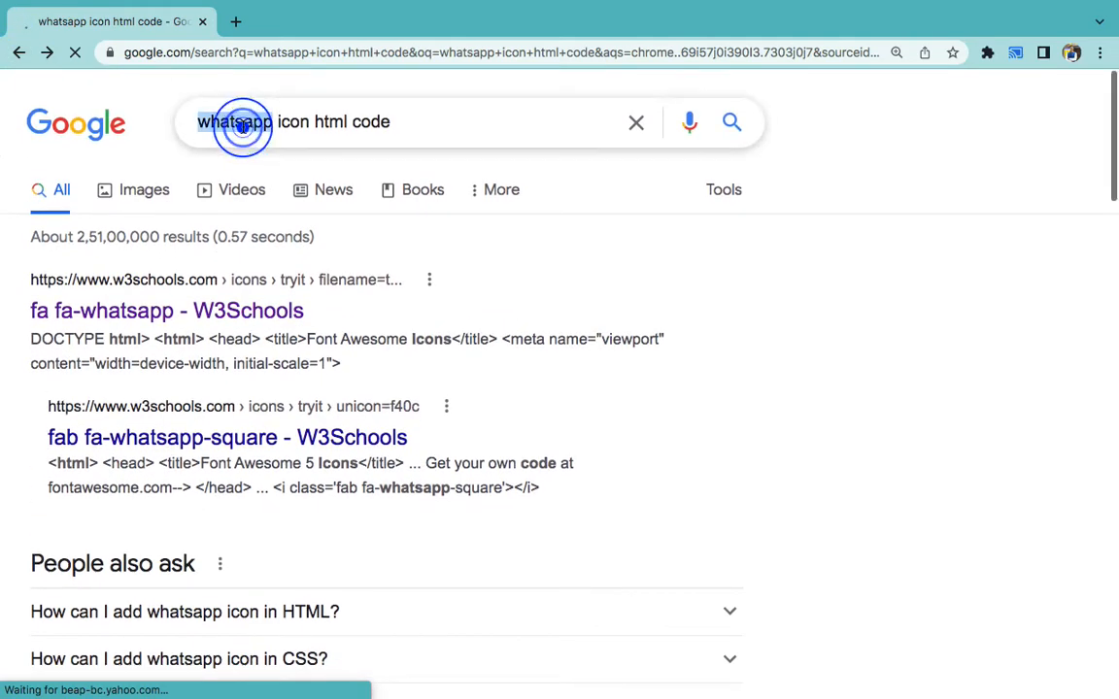
type("call")
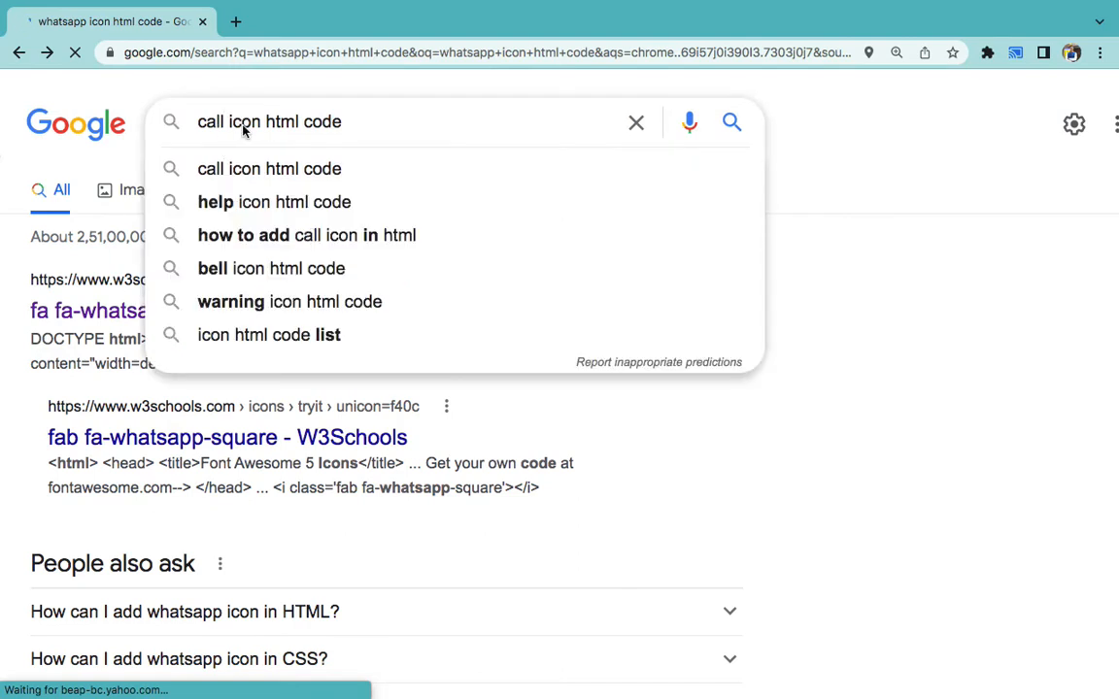
key("Return")
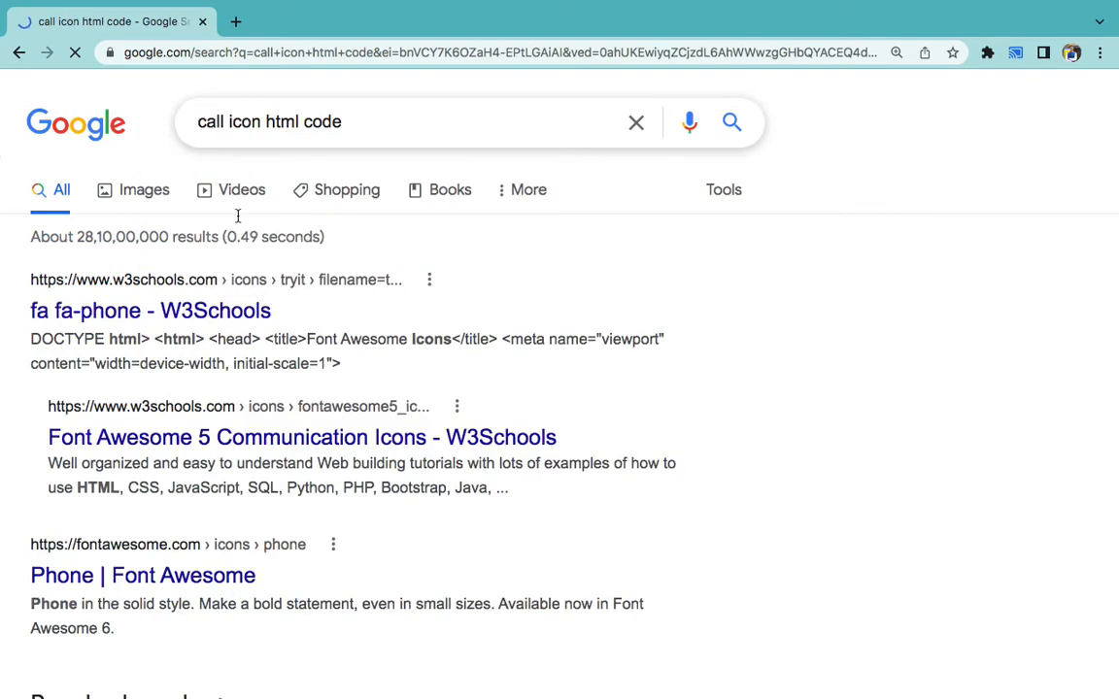
left_click(199, 312)
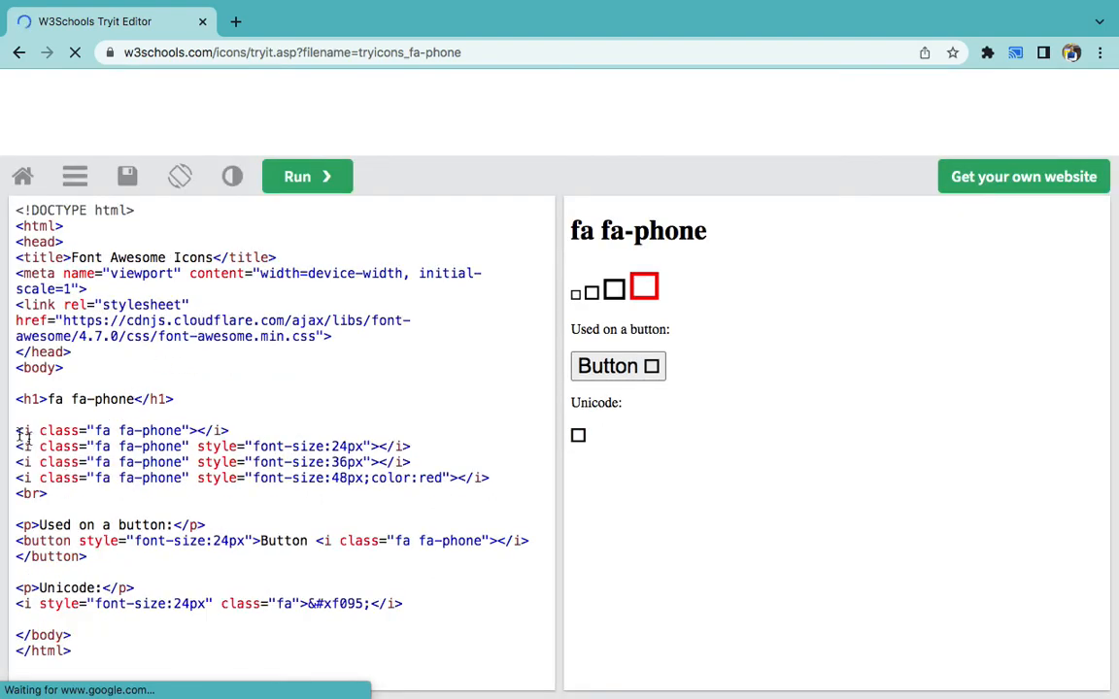
- Select the <i class="fa fa-phone"></i> tag in the example code
left_click_drag(17, 432, 253, 426)
key("super+c")
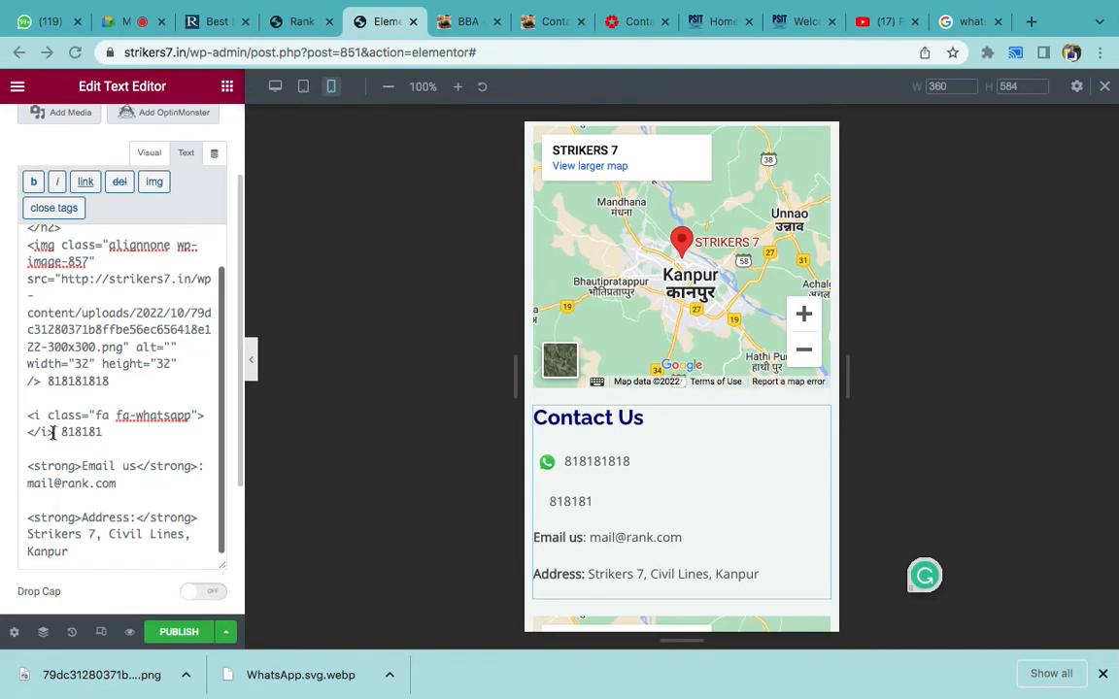
- Paste the fa-phone tag over the whatsapp tag, then undo to restore the bold 'Whatsapp us:' label
left_click_drag(55, 432, 29, 417)
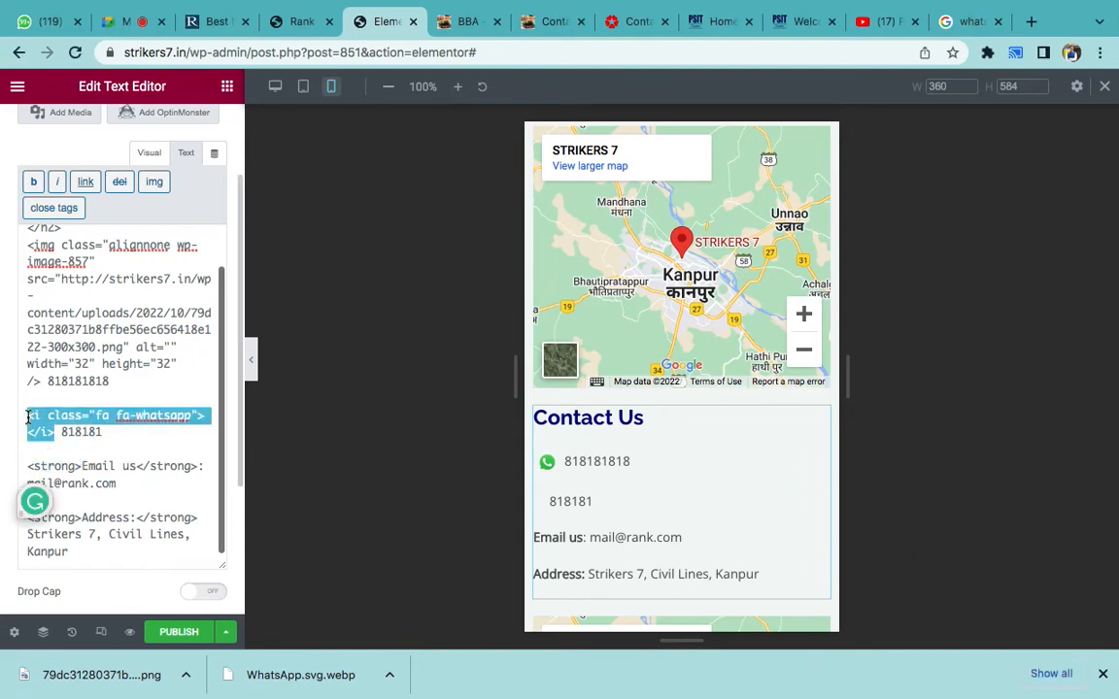
right_click(42, 424)
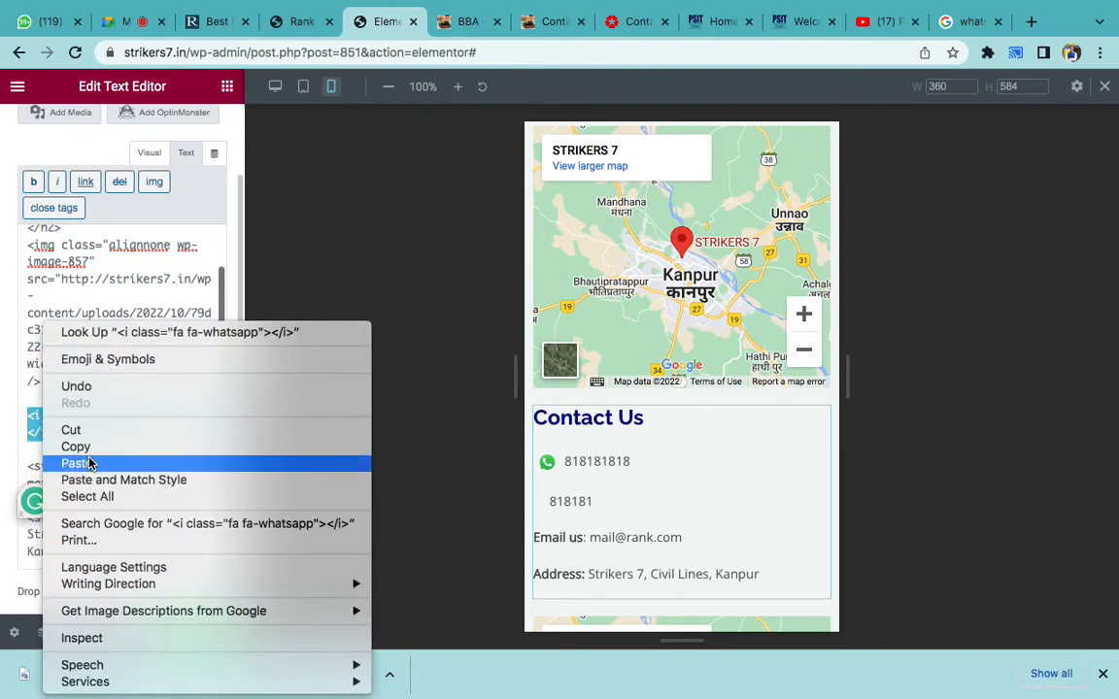
left_click(89, 463)
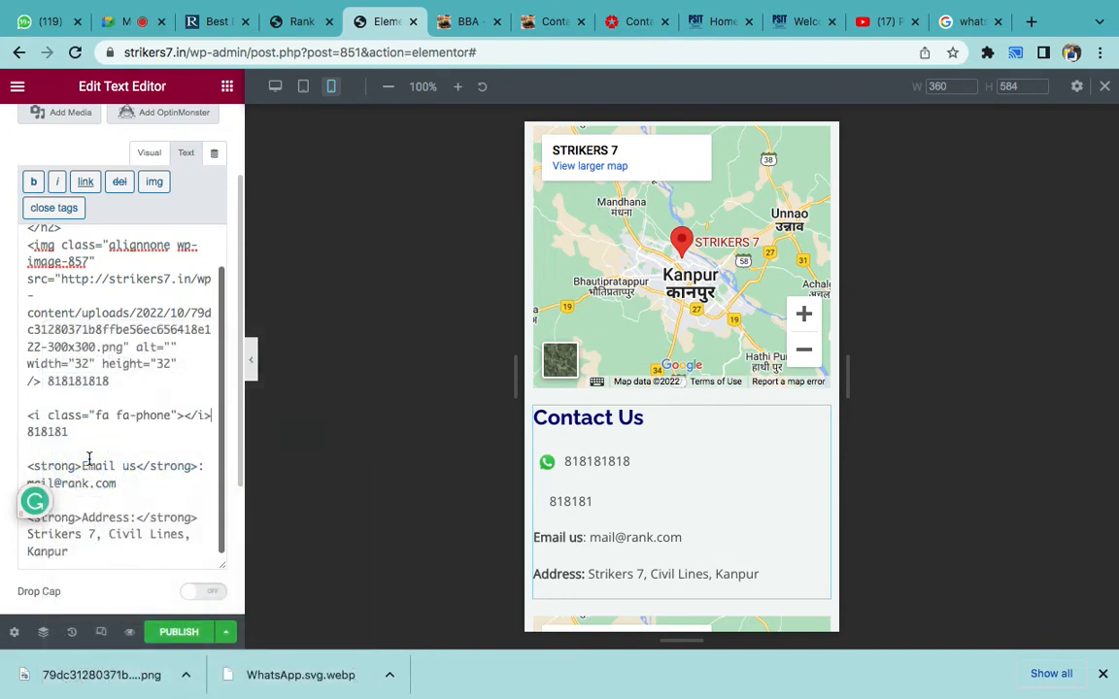
left_click(151, 152)
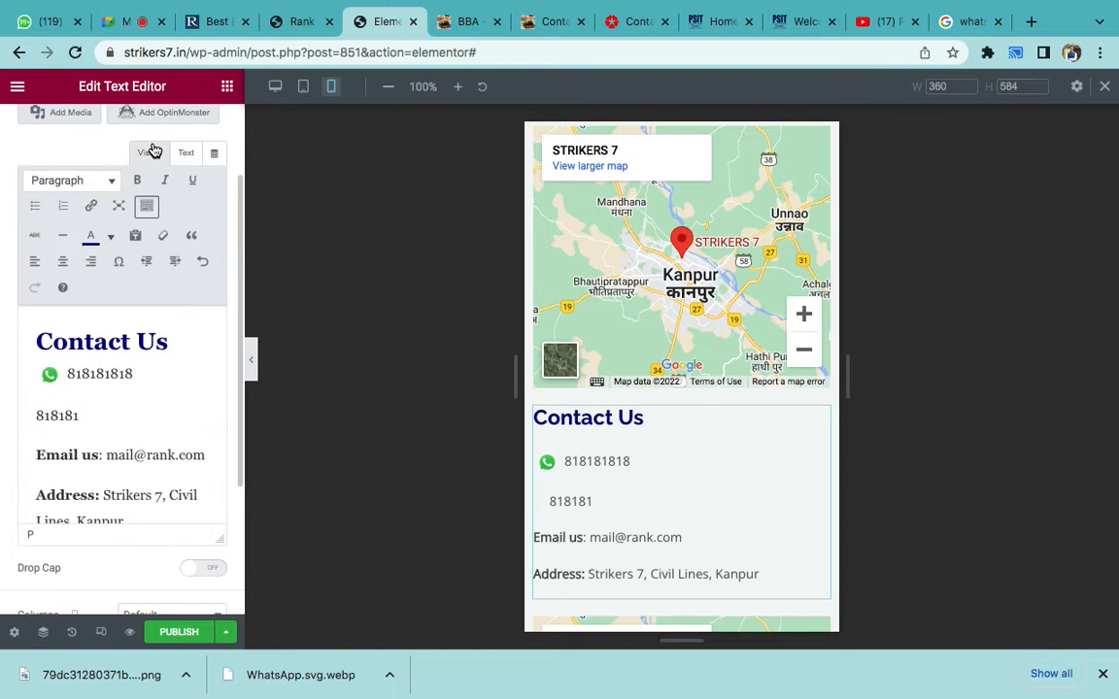
left_click(142, 438)
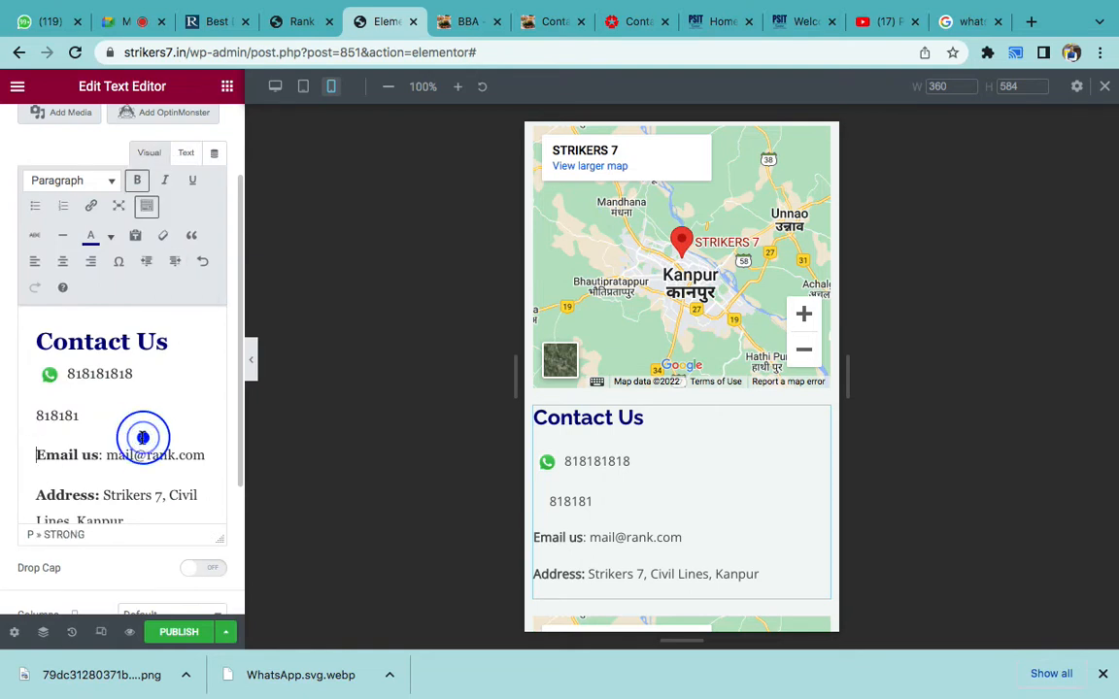
key("ctrl+z")
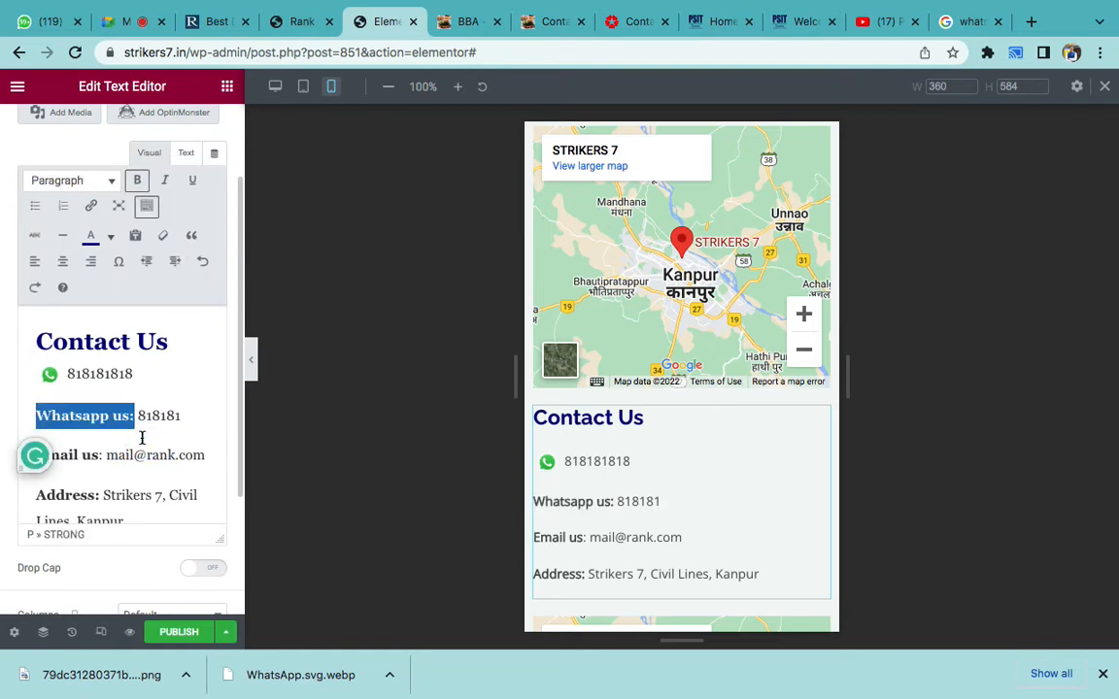
- Switch to the desktop preview and bring the Word topic list to the front
left_click(275, 87)
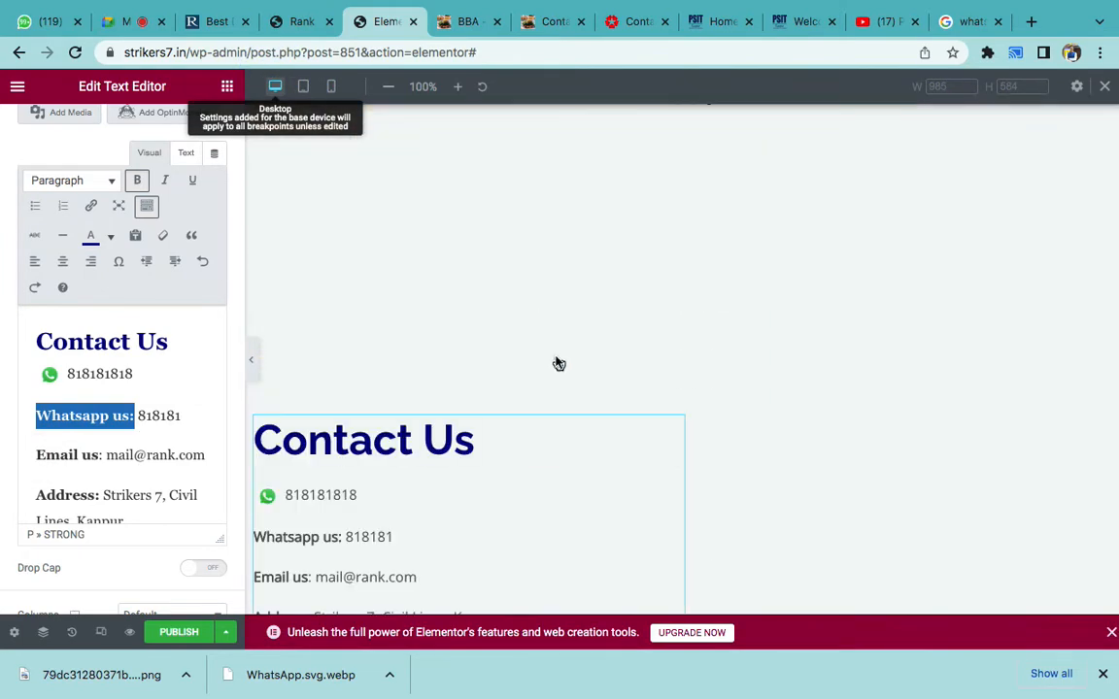
scroll(556, 361, "down", 10)
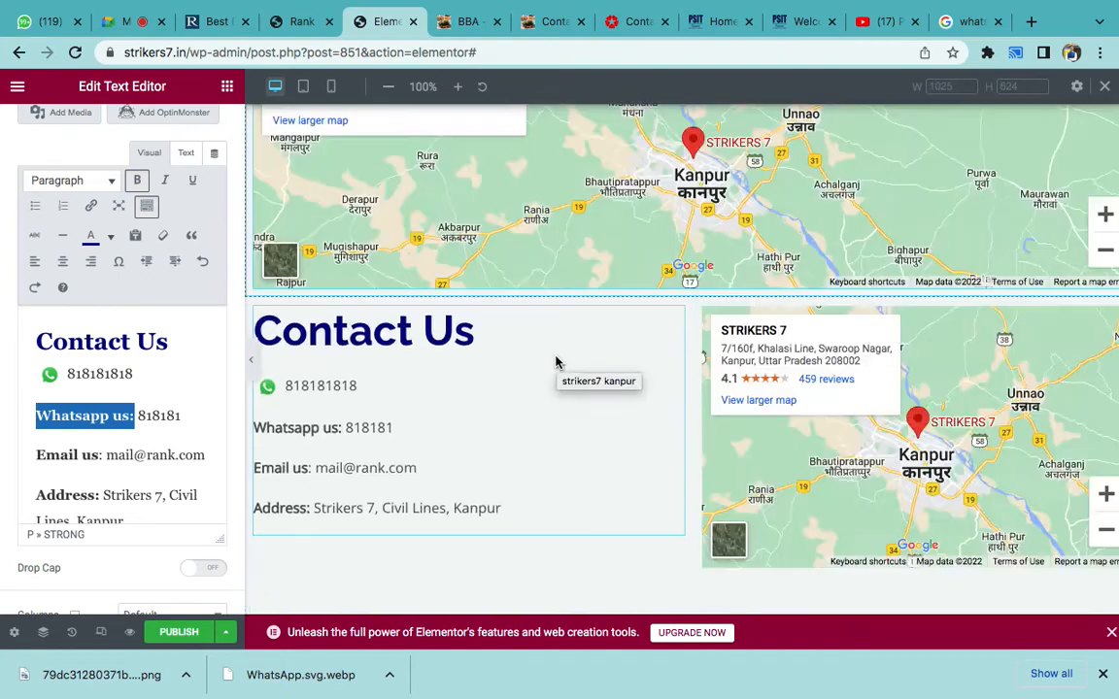
scroll(557, 360, "up", 5)
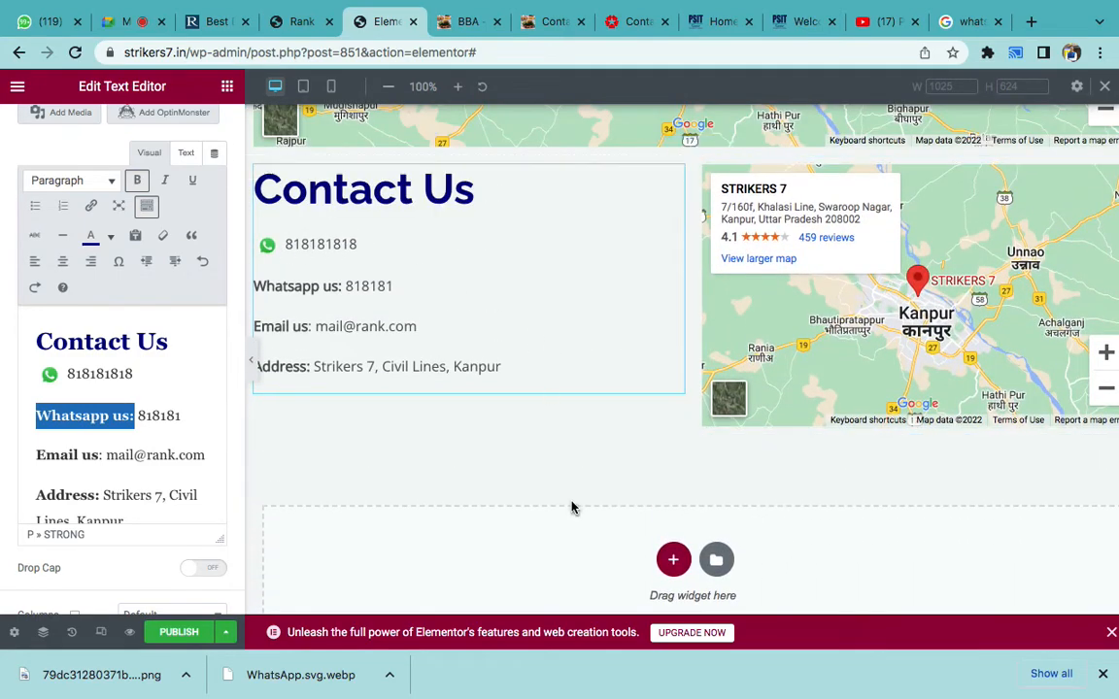
mouse_move(657, 692)
left_click(737, 683)
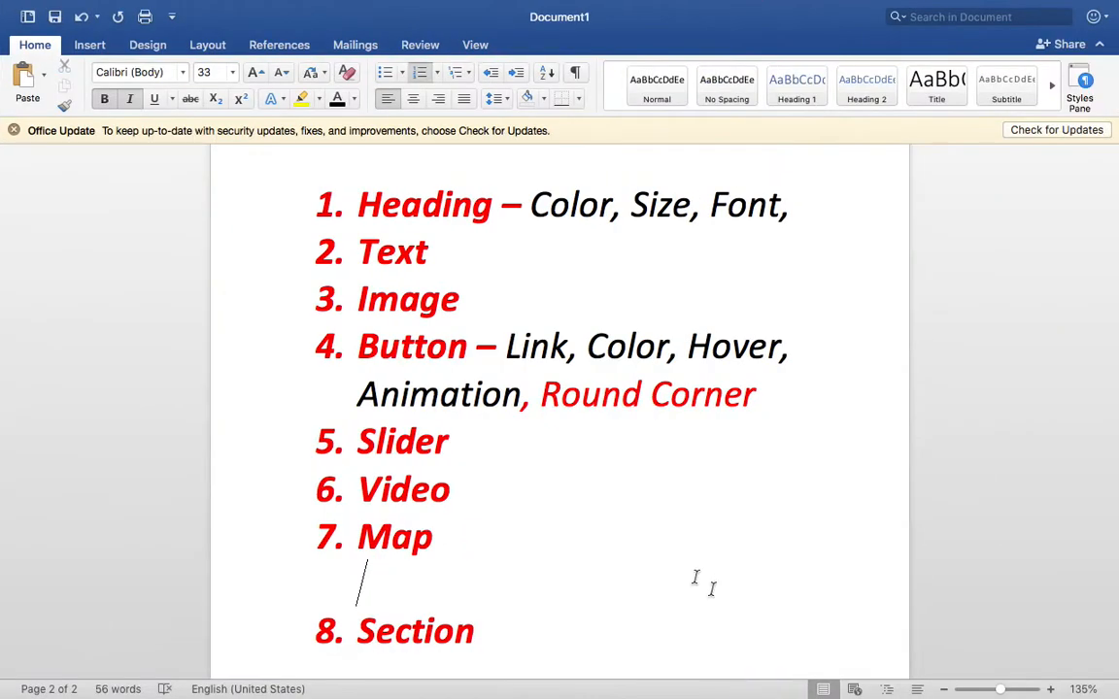
- Type 'Background Color' as a new numbered item 9 after Section in the Word list
scroll(693, 586, "down", 2)
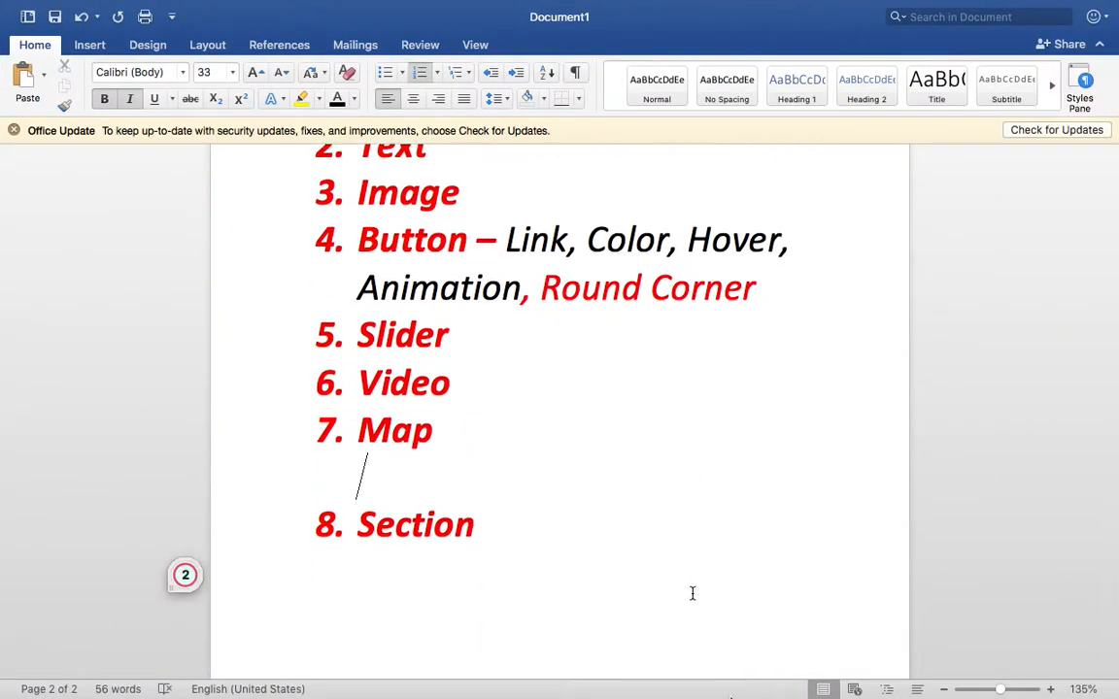
mouse_move(735, 675)
left_click(502, 655)
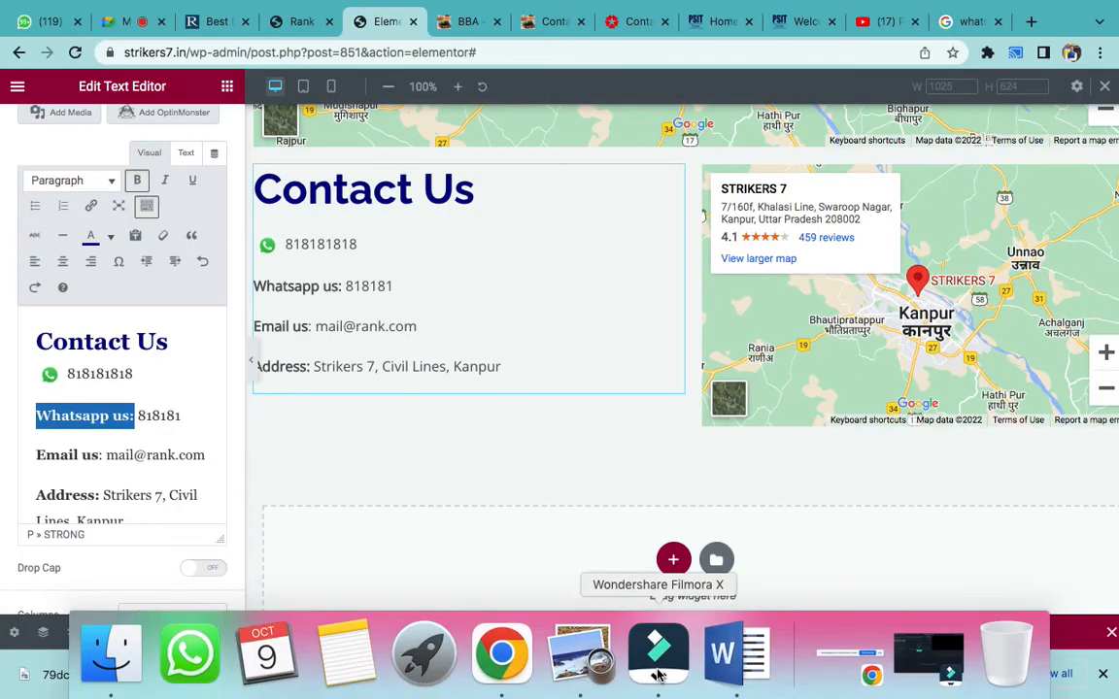
left_click(738, 670)
left_click(554, 514)
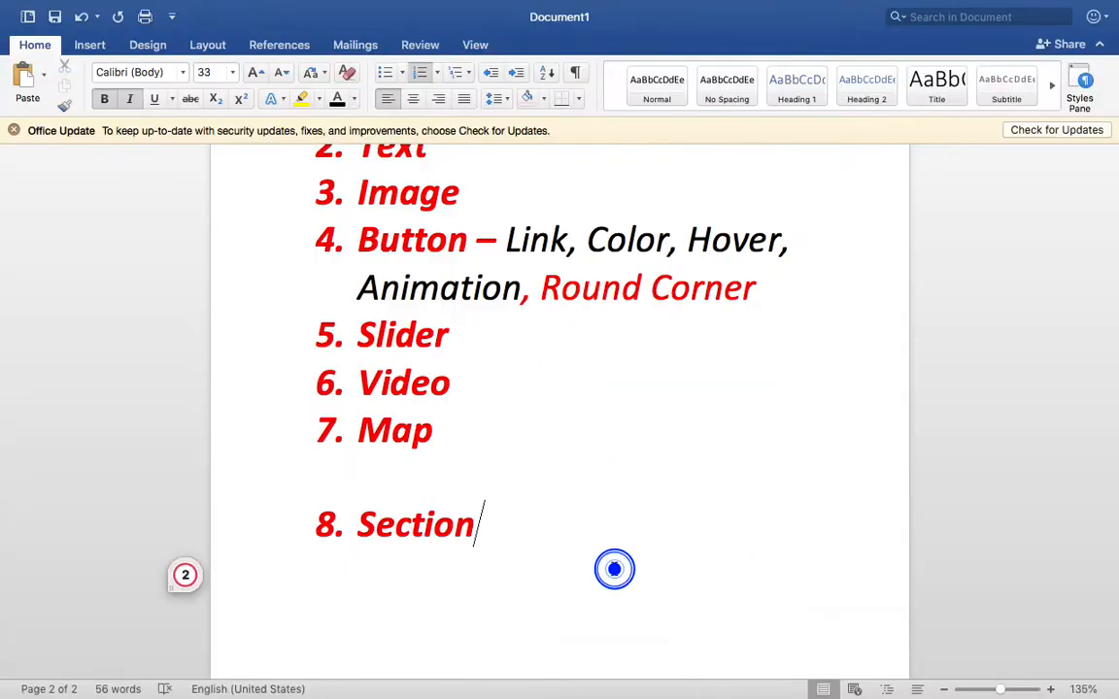
key("Return")
type("Background Col")
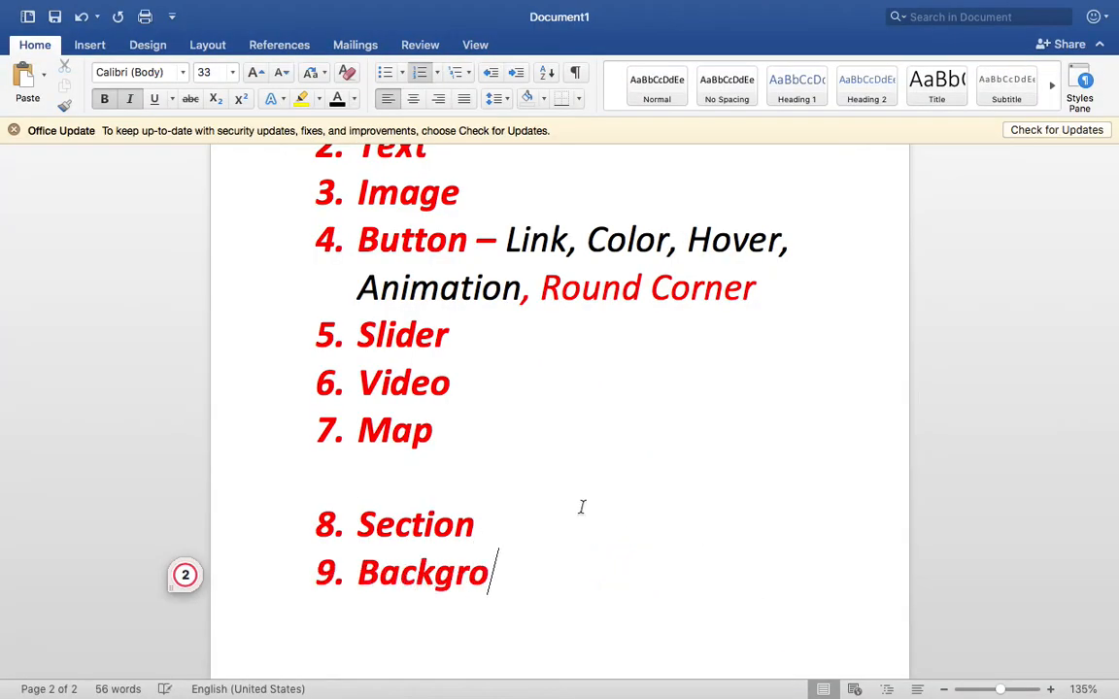
type("or")
scroll(582, 506, "down", 1)
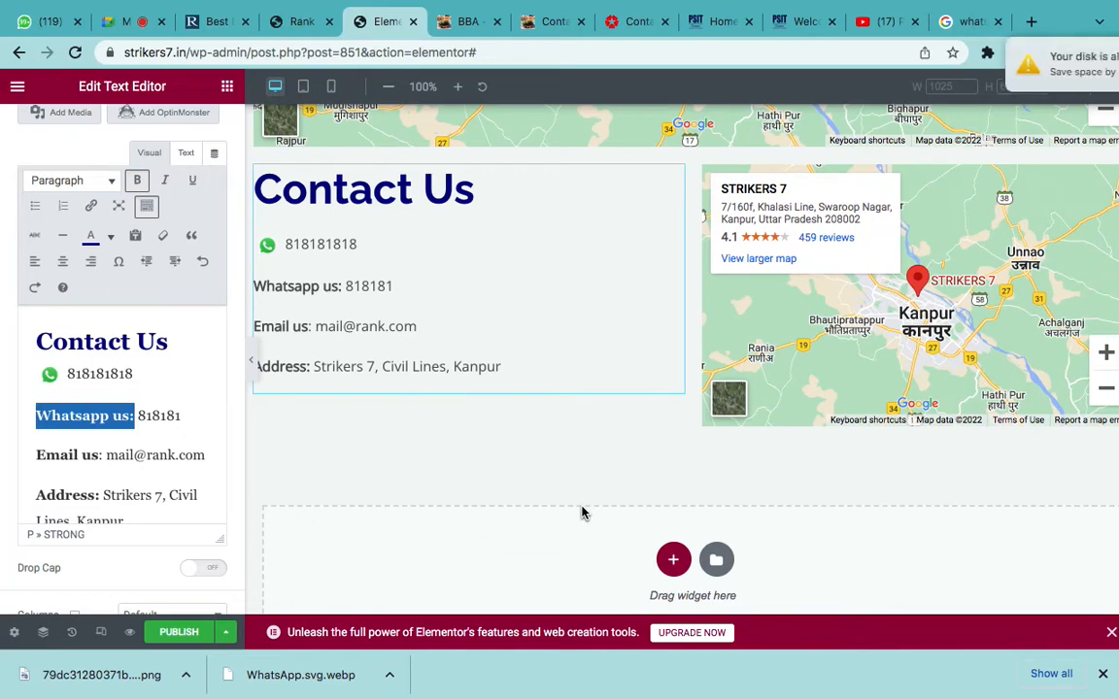
- Reopen the Elements widget panel, dismiss the disk-full notice, and go to the Centuryply contact page
left_click(226, 87)
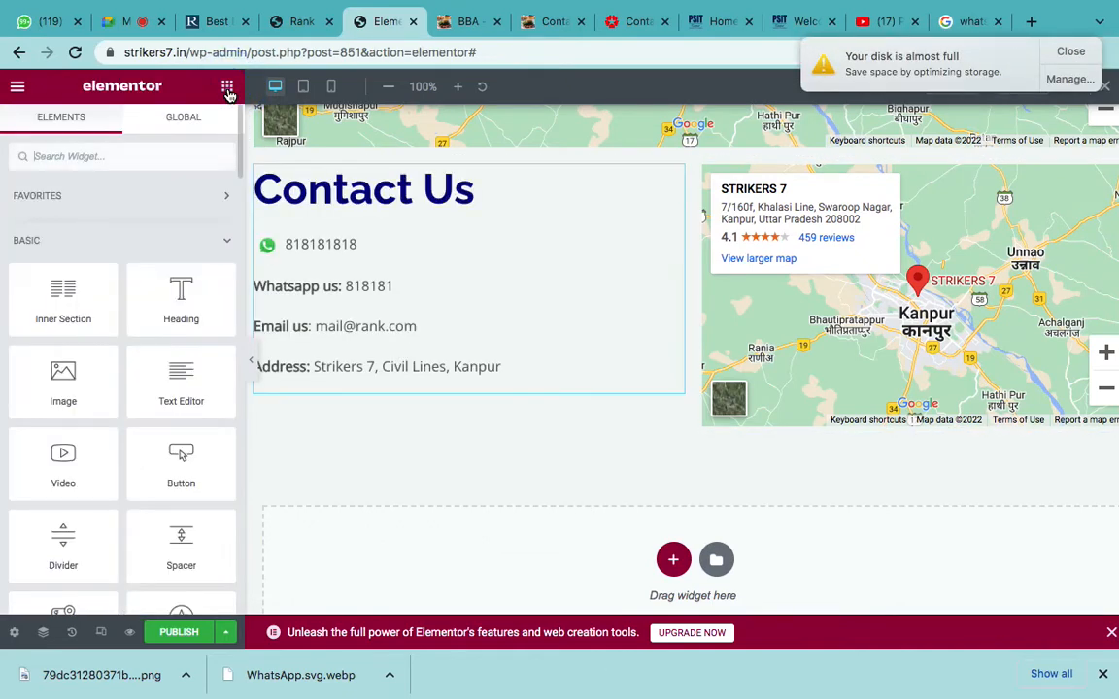
left_click(1069, 52)
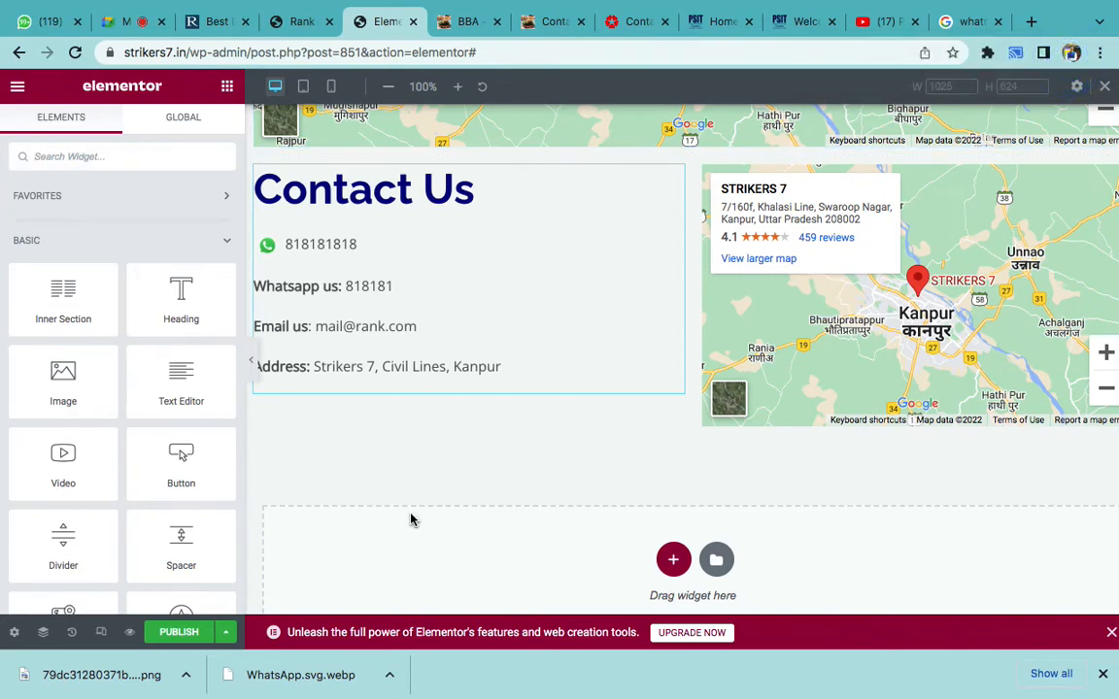
scroll(410, 521, "down", 1)
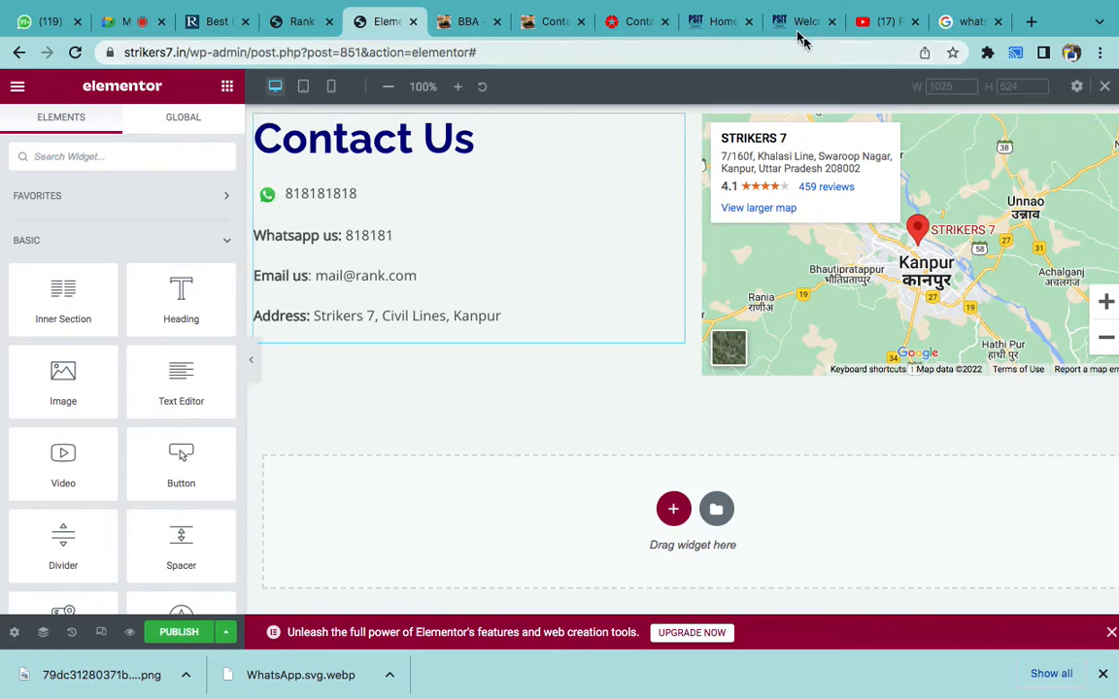
left_click(631, 21)
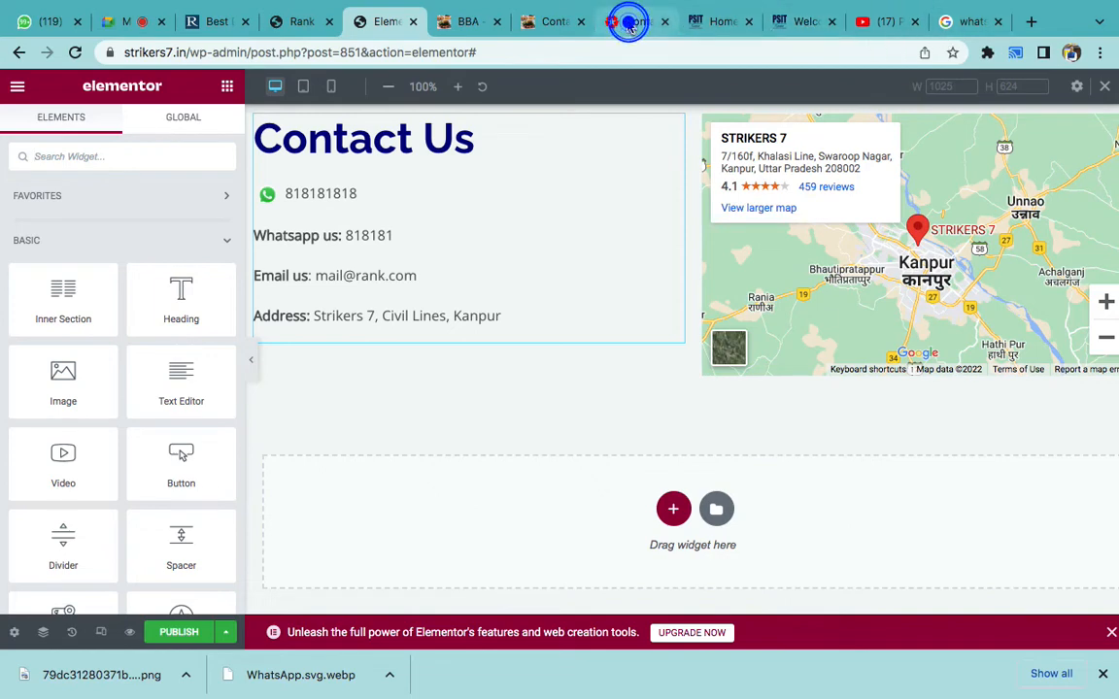
- Admit the waiting participant to the video call and return to the Centuryply contact page
left_click(132, 20)
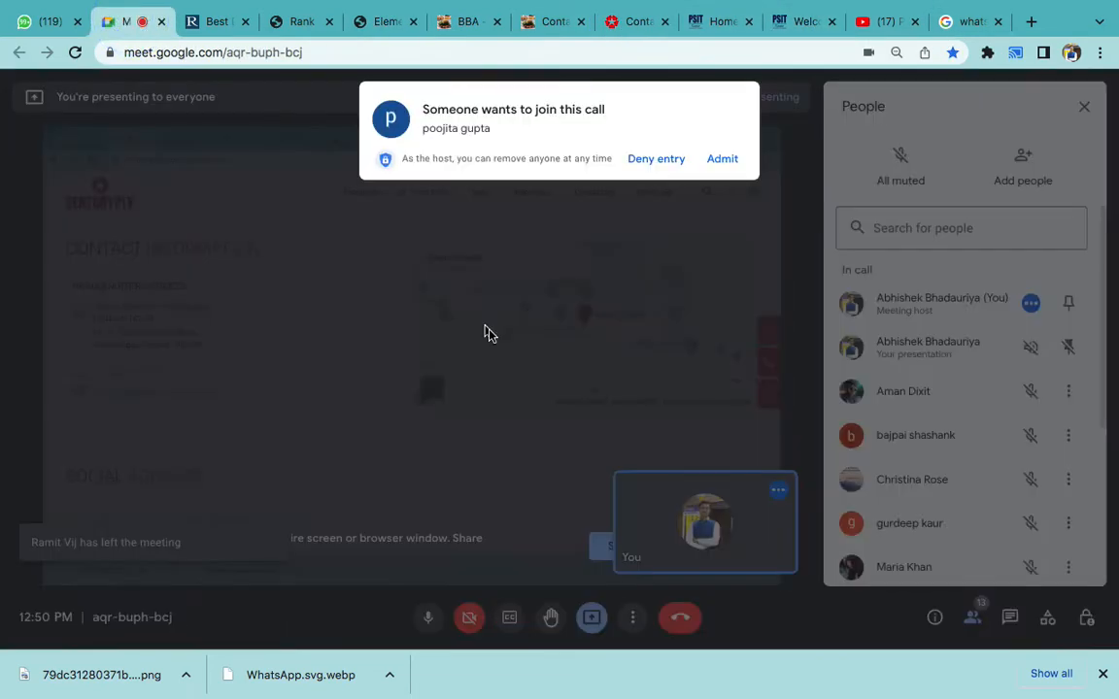
left_click(721, 160)
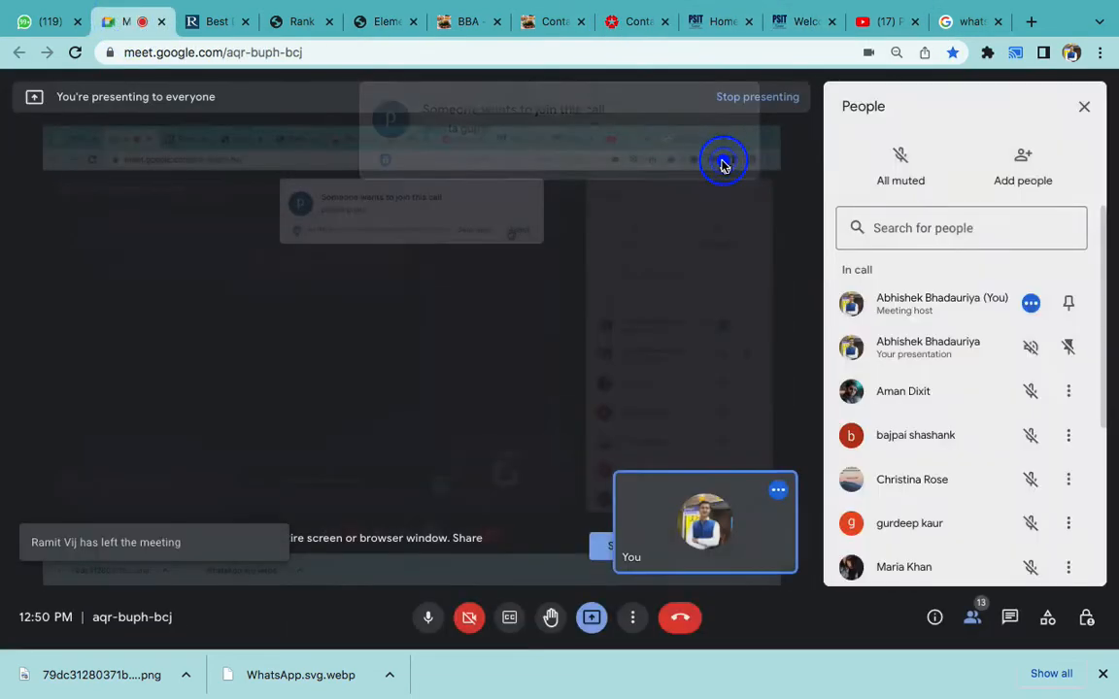
left_click(621, 24)
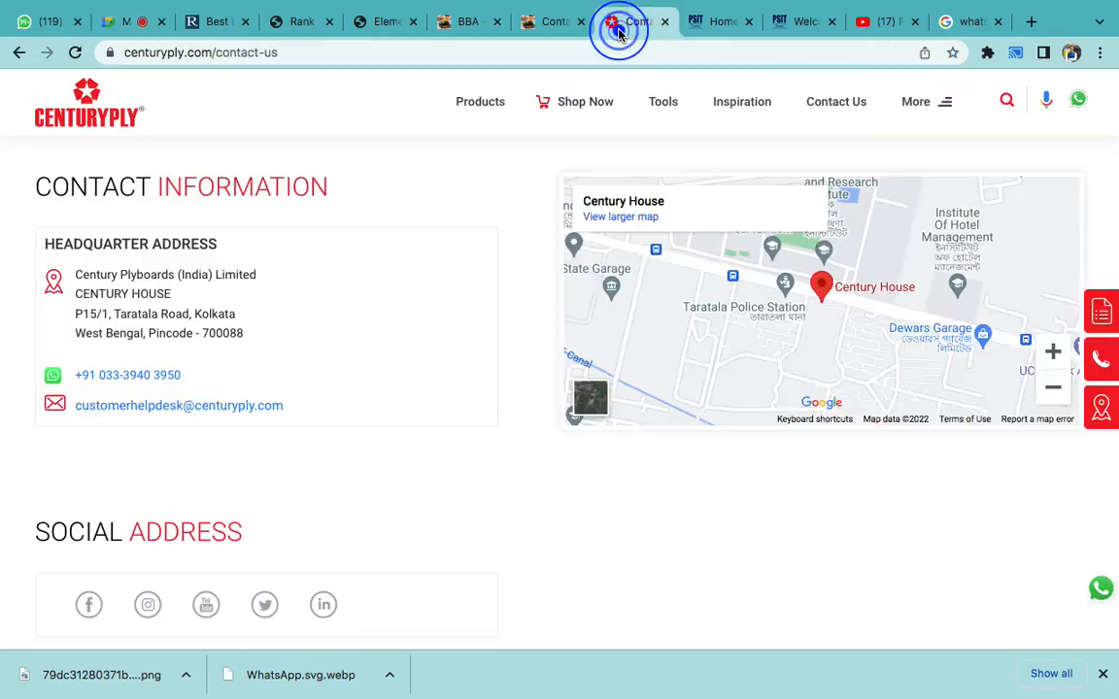
- Browse to the Centuryply homepage and close the Enquire Now popup form
scroll(486, 243, "down", 1)
scroll(474, 293, "down", 4)
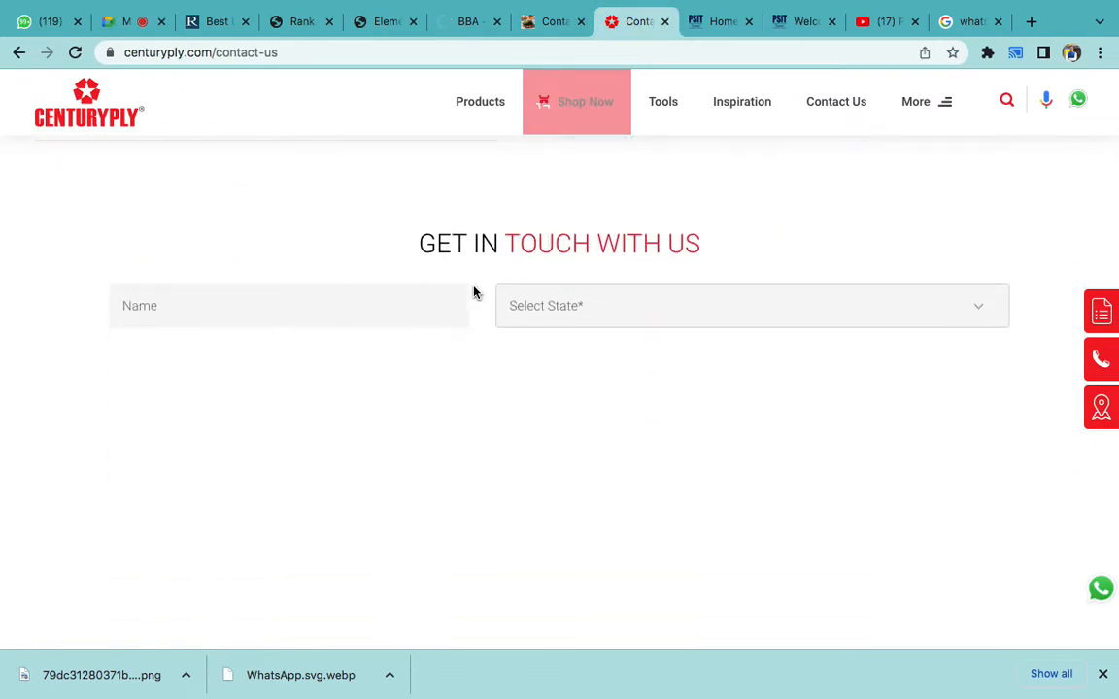
scroll(474, 291, "up", 6)
left_click(87, 116)
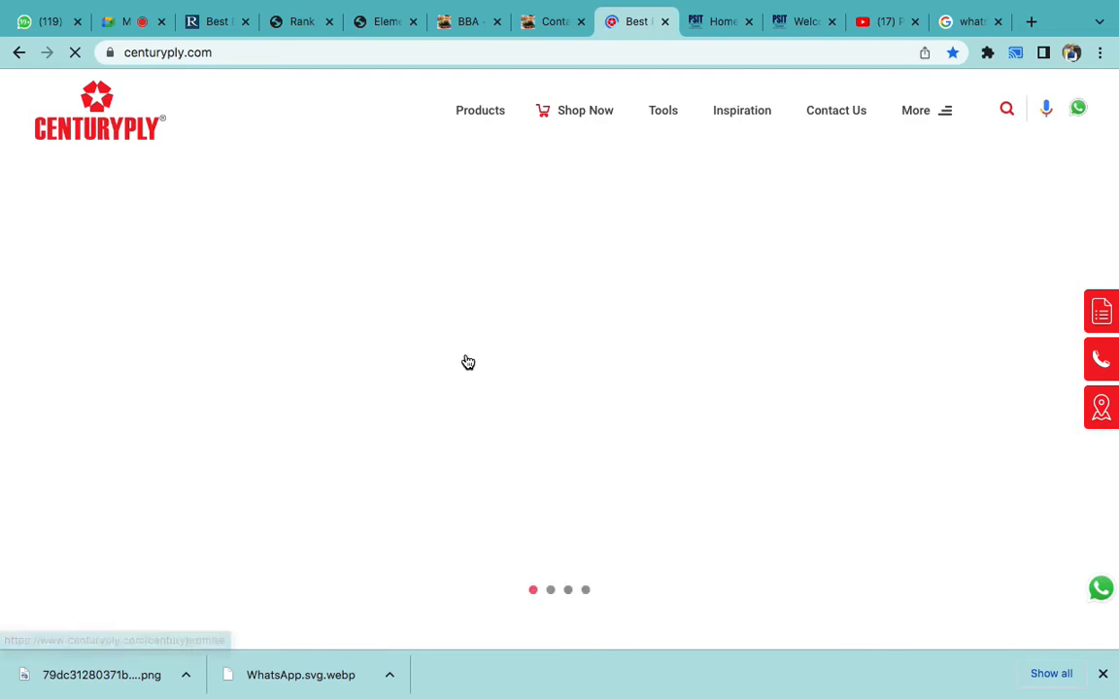
scroll(467, 363, "down", 4)
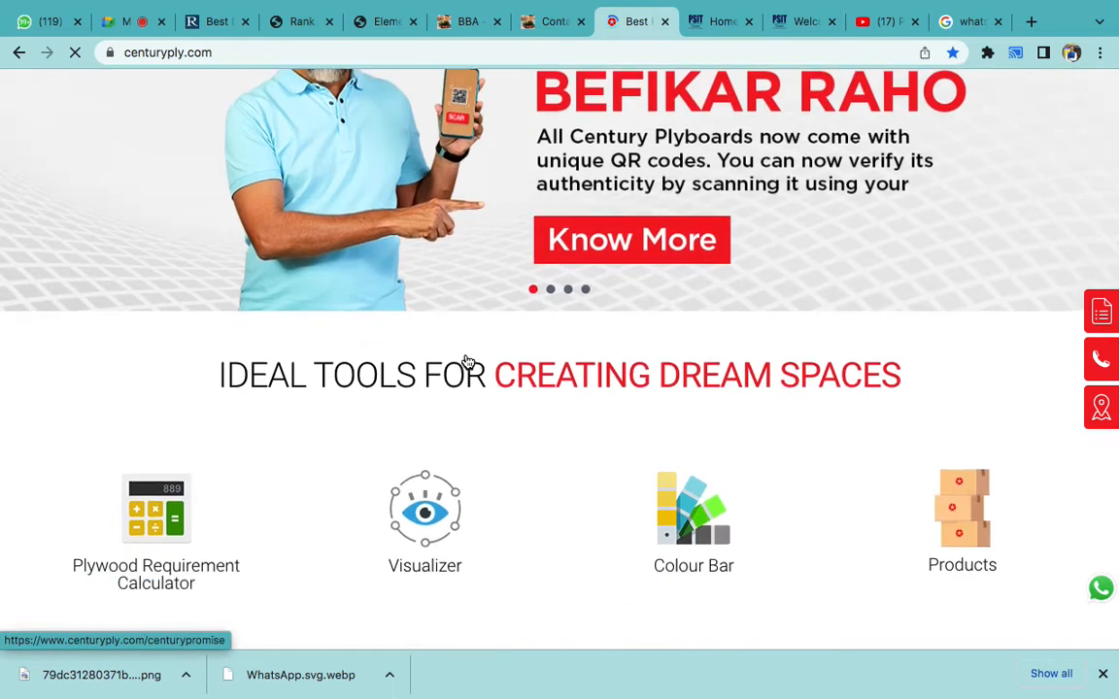
scroll(467, 362, "down", 4)
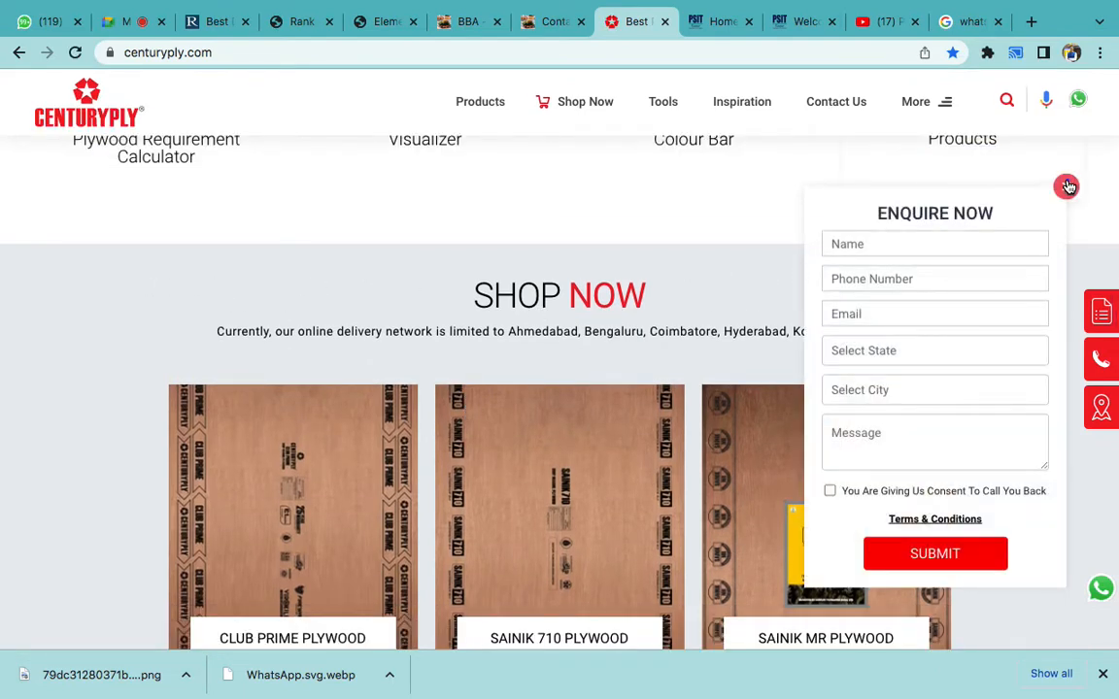
left_click(1065, 186)
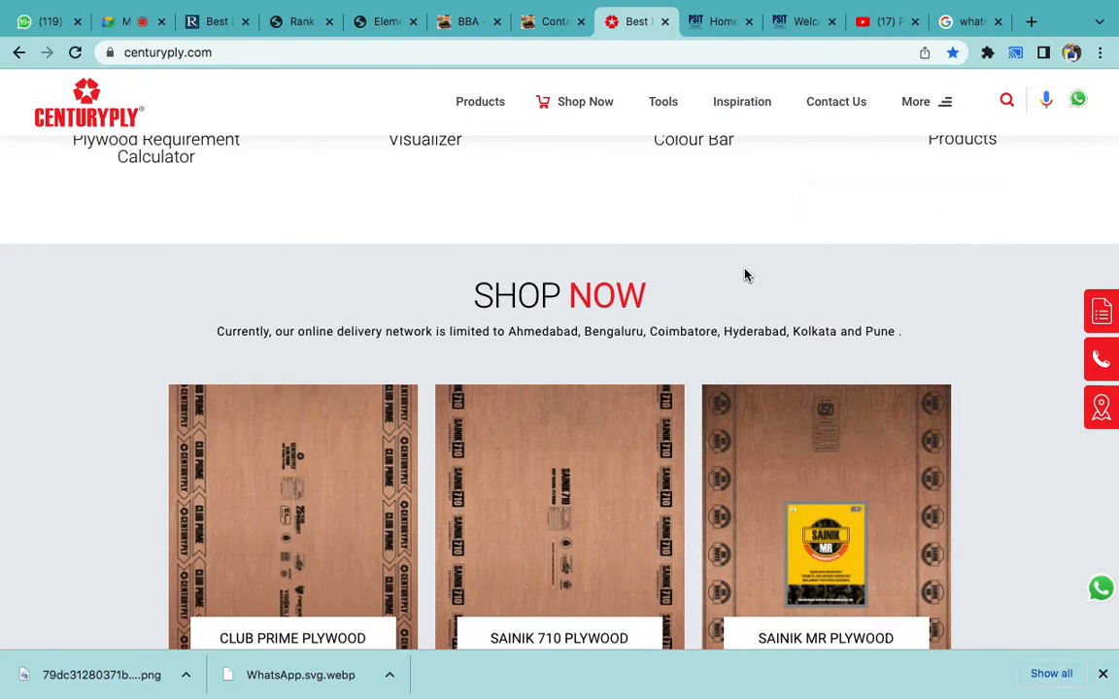
- Scroll through the Centuryply homepage, then return to the Elementor editor tab
scroll(744, 275, "up", 1)
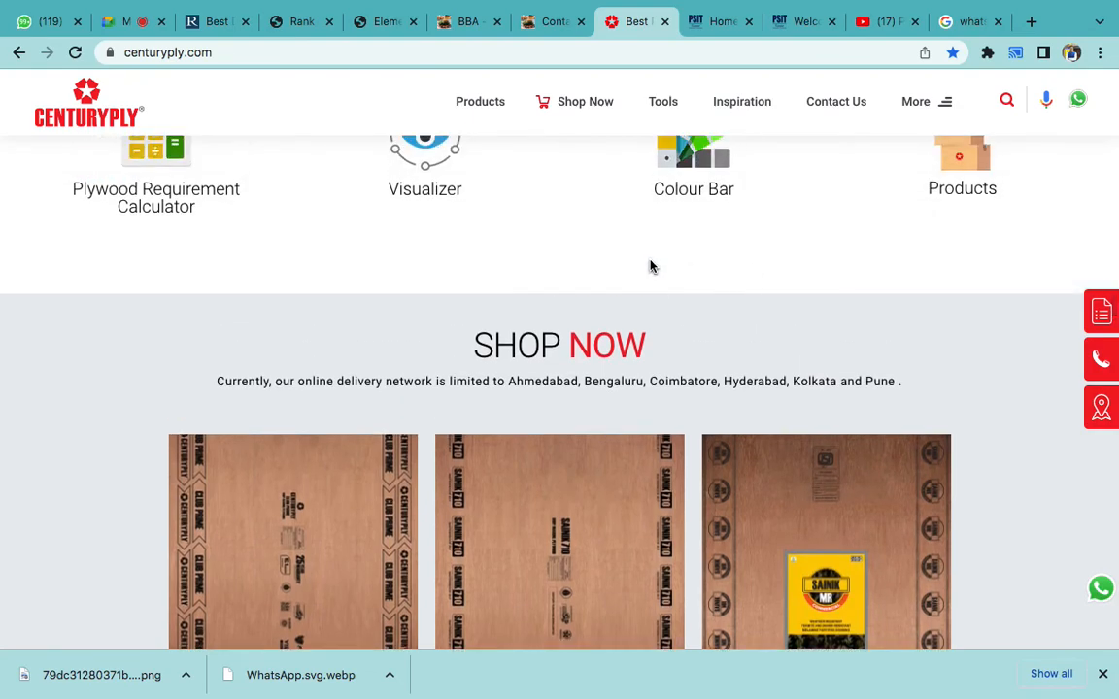
scroll(651, 266, "down", 5)
scroll(642, 387, "down", 6)
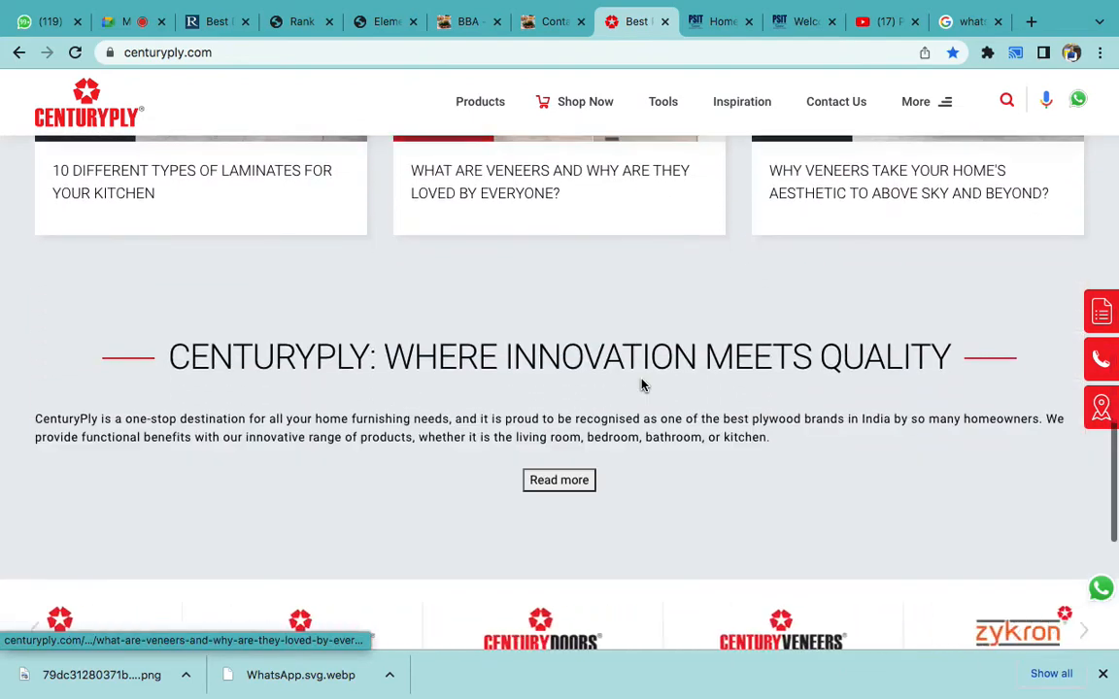
scroll(641, 386, "down", 3)
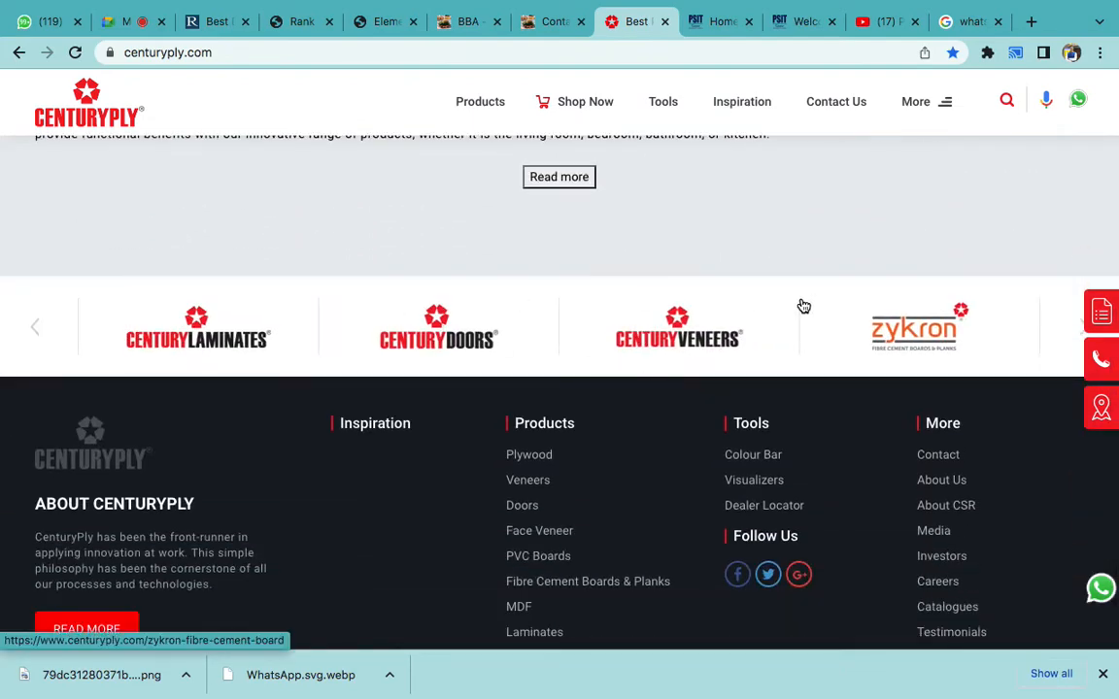
scroll(801, 305, "up", 4)
scroll(801, 305, "up", 7)
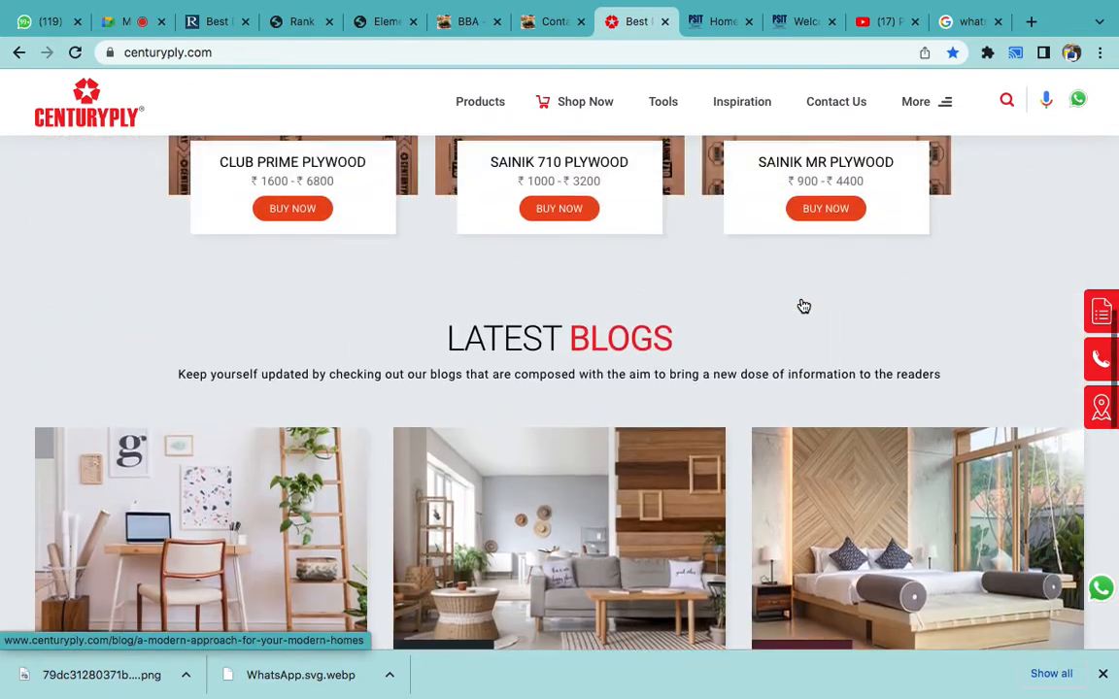
left_click(377, 22)
scroll(615, 469, "down", 1)
- Give the Contact Us section a classic white (#FFFFFF) background after briefly trying red
scroll(615, 469, "up", 3)
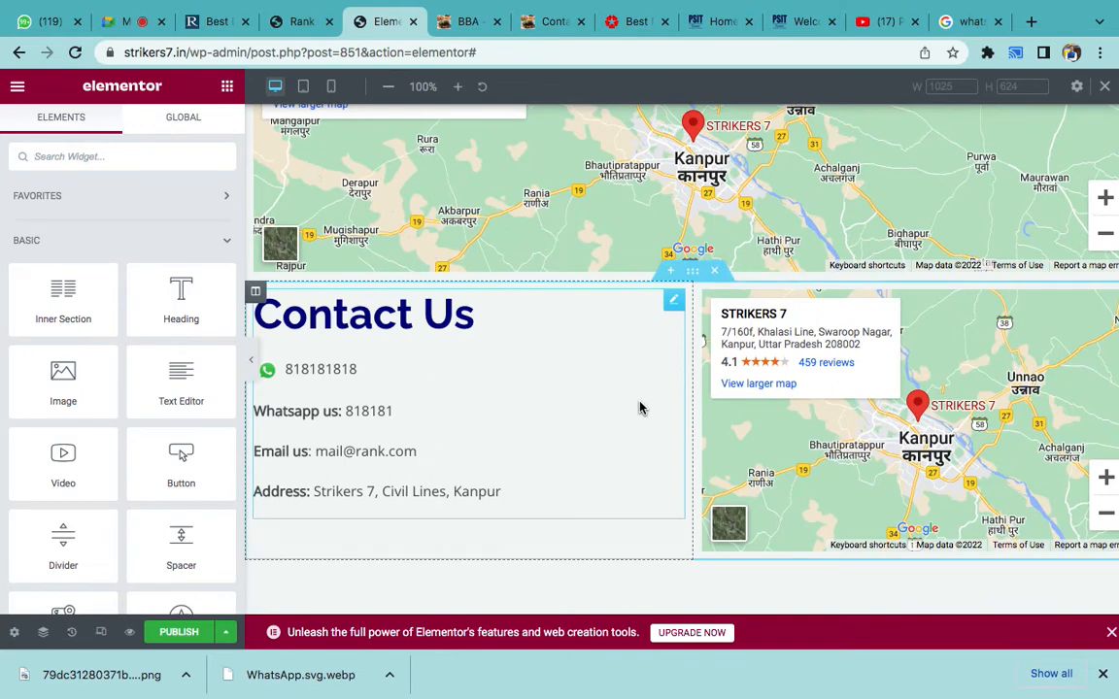
left_click(693, 274)
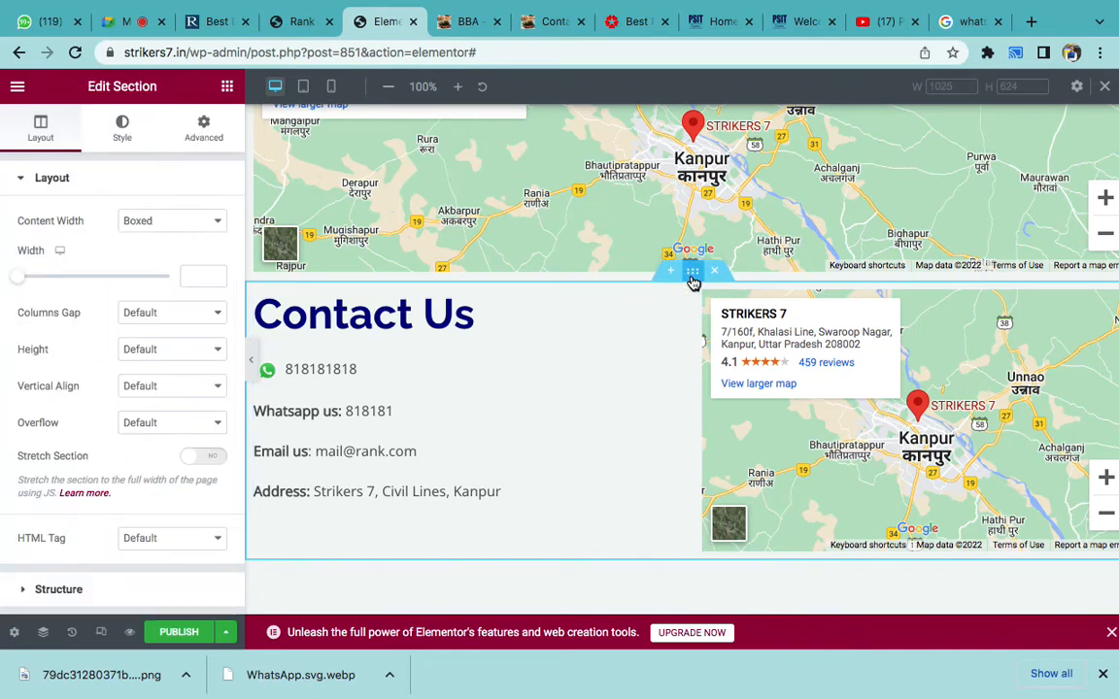
left_click(692, 278)
left_click(118, 138)
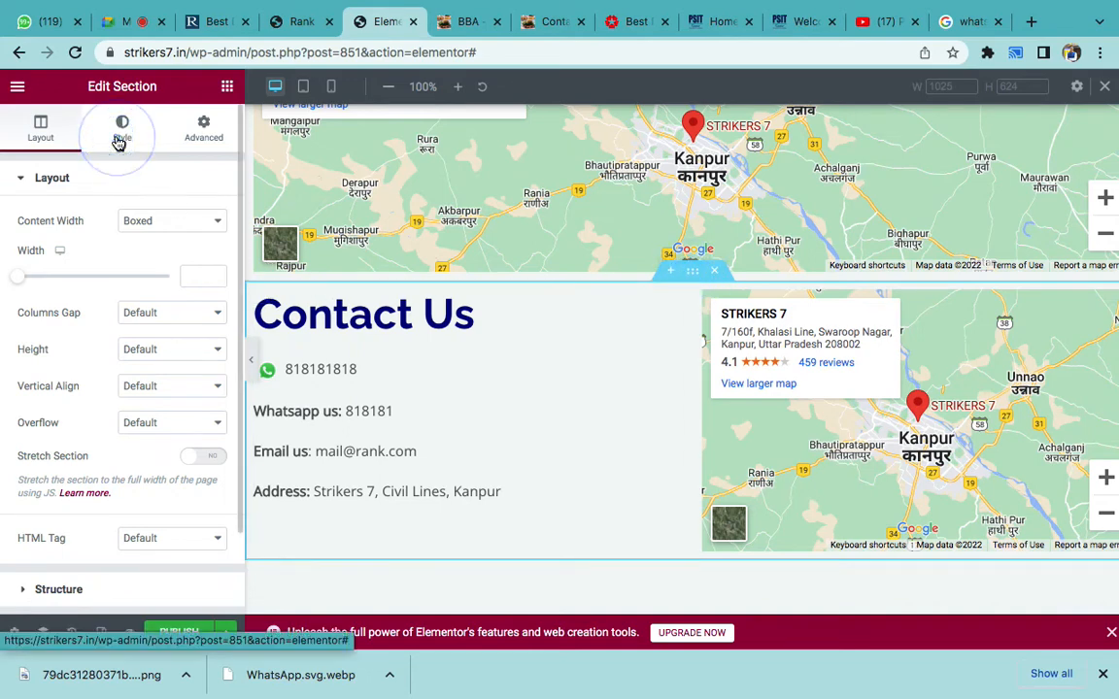
left_click(144, 257)
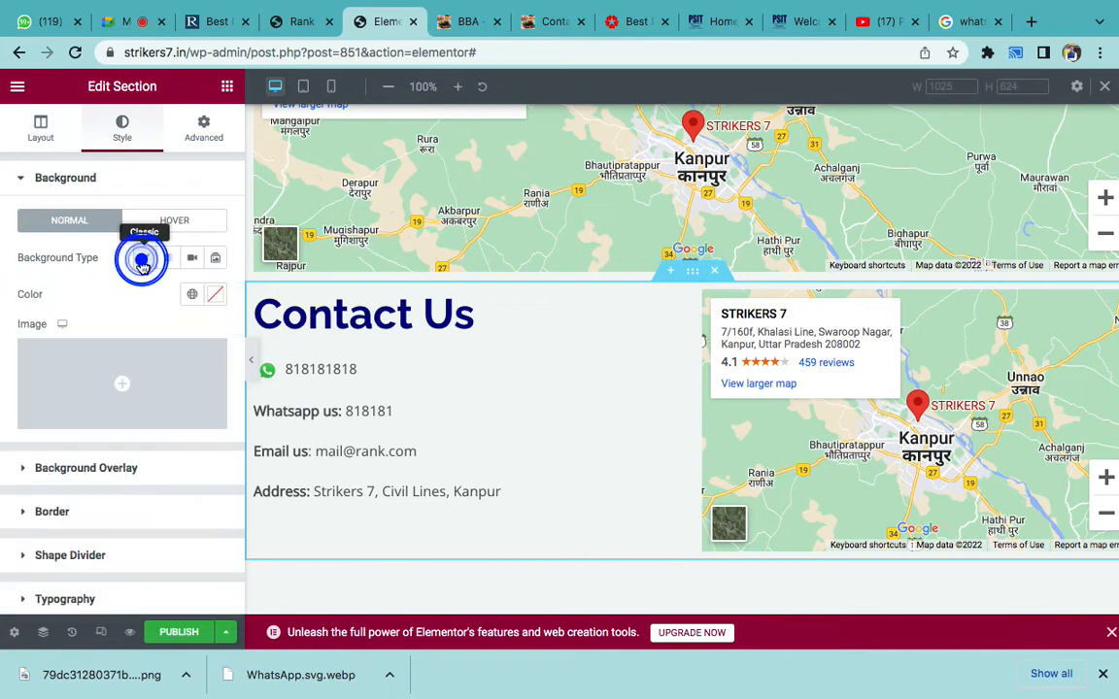
left_click(215, 298)
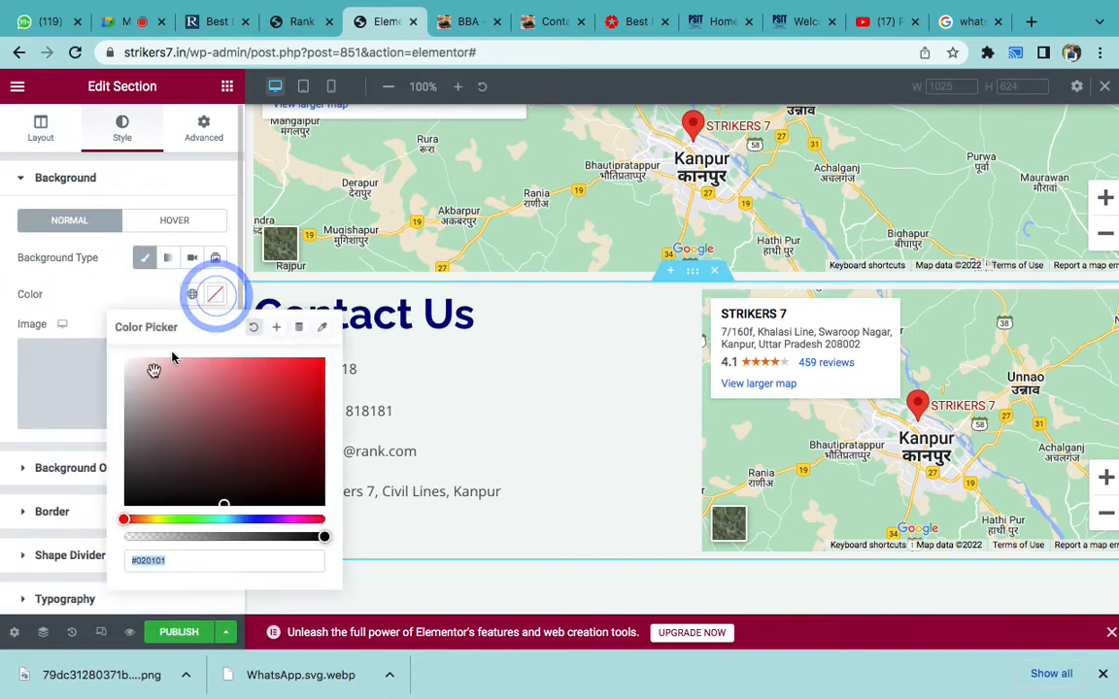
left_click(131, 363)
left_click_drag(96, 334, 85, 328)
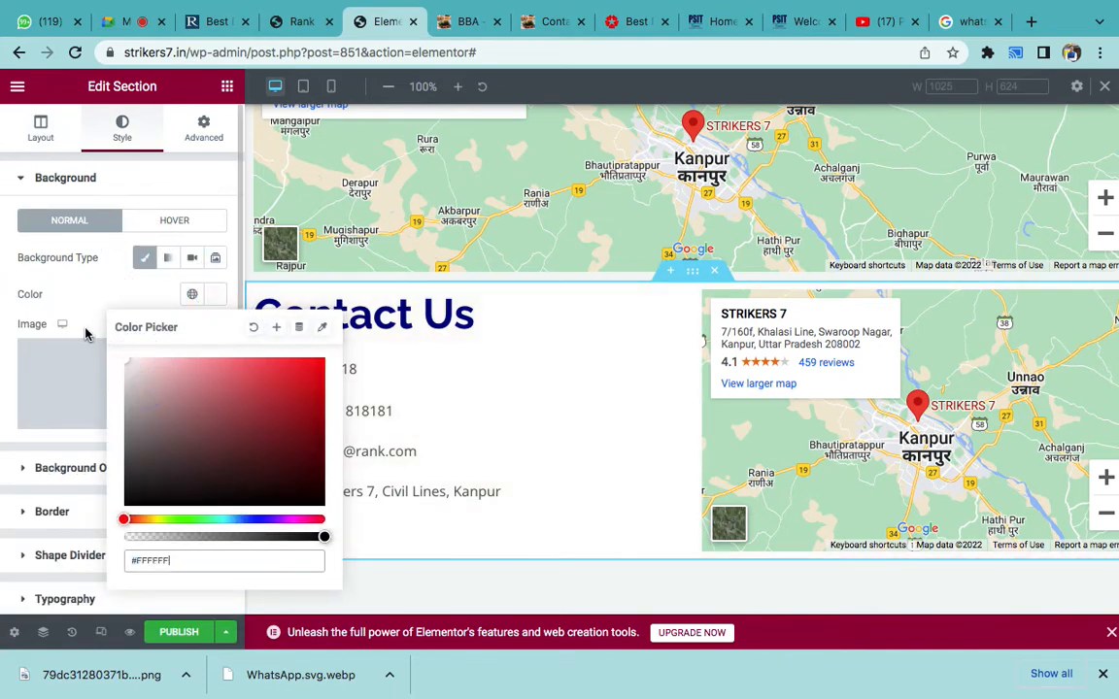
left_click(308, 390)
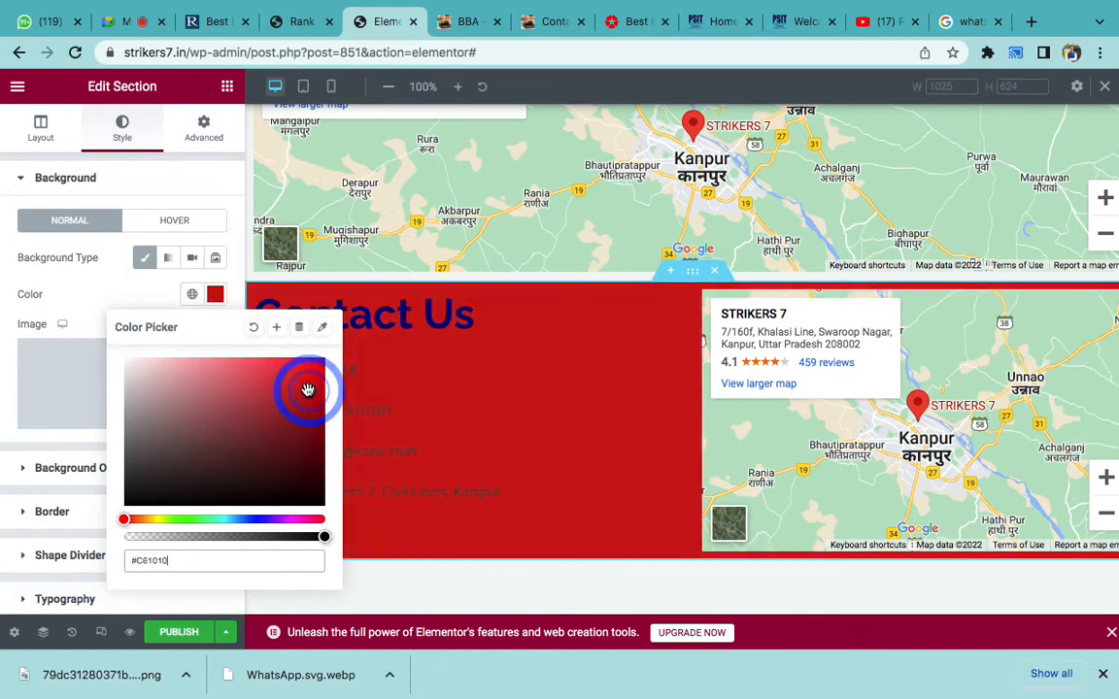
left_click(130, 363)
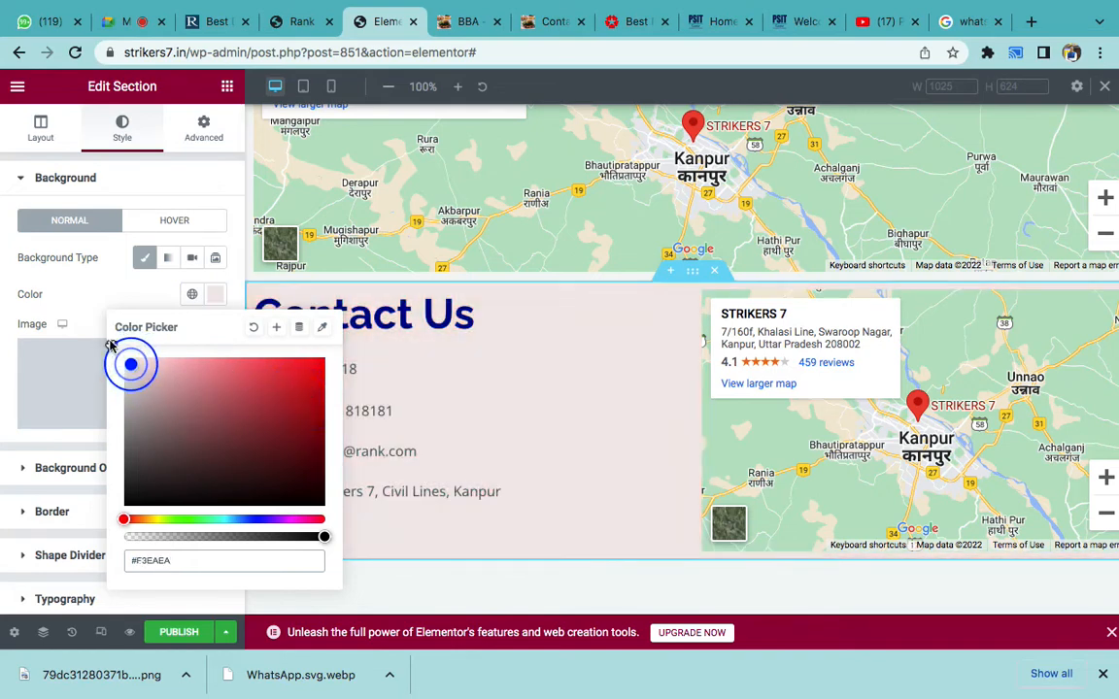
left_click(96, 289)
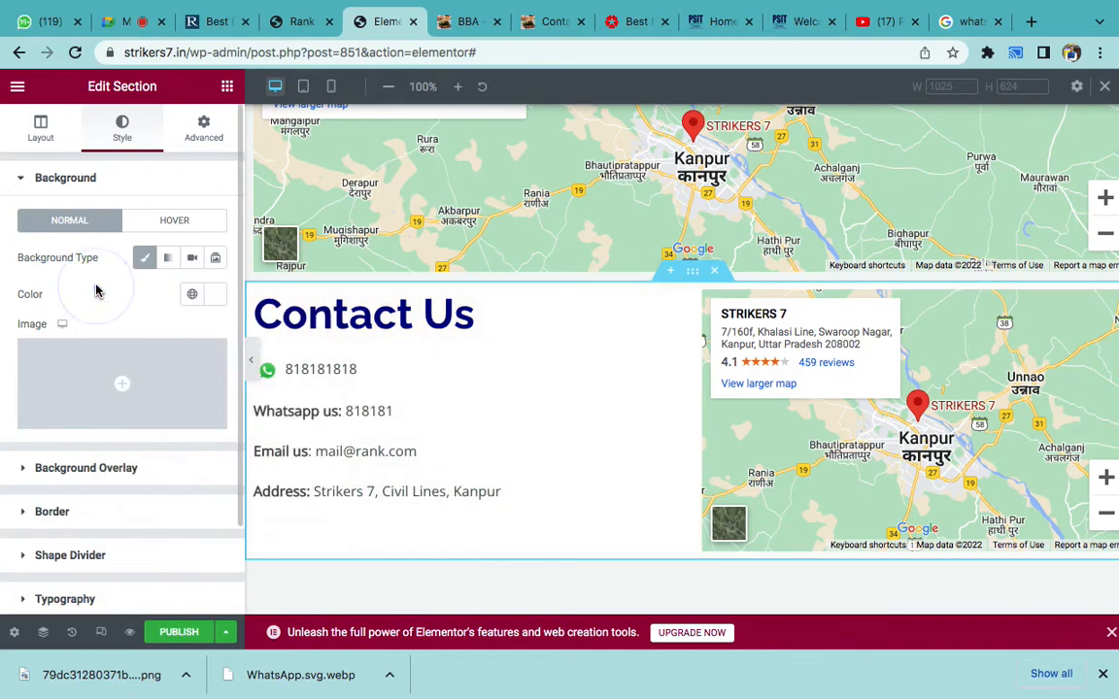
- Reselect the whole Contact Us section and return to its Layout settings
left_click(685, 271)
left_click(116, 131)
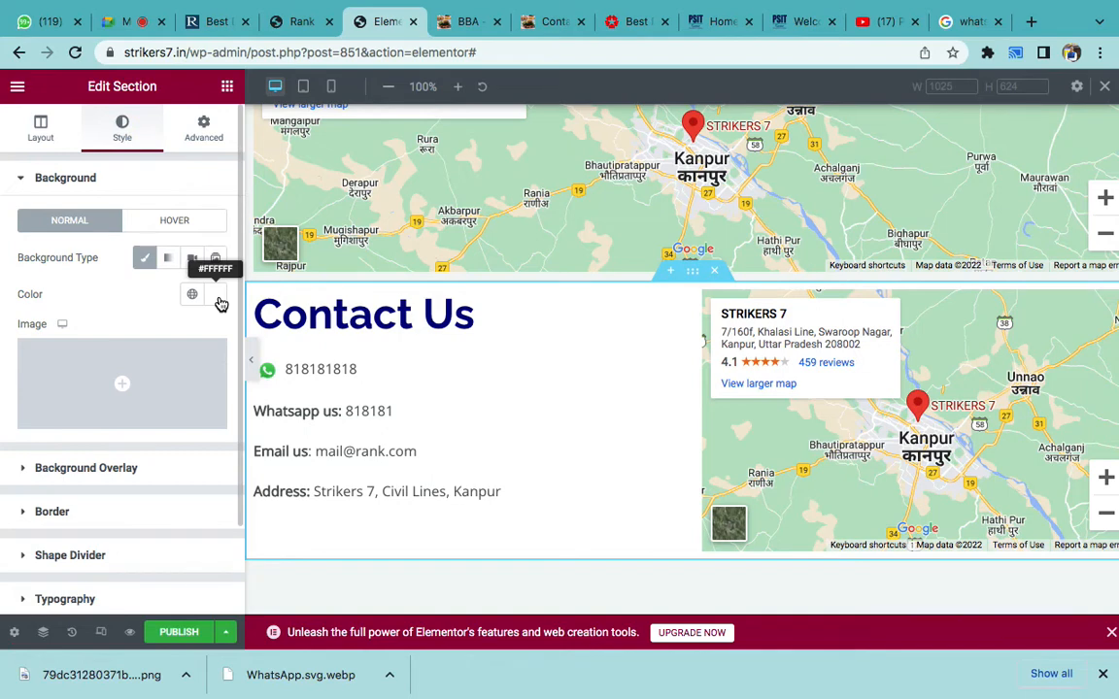
left_click(47, 136)
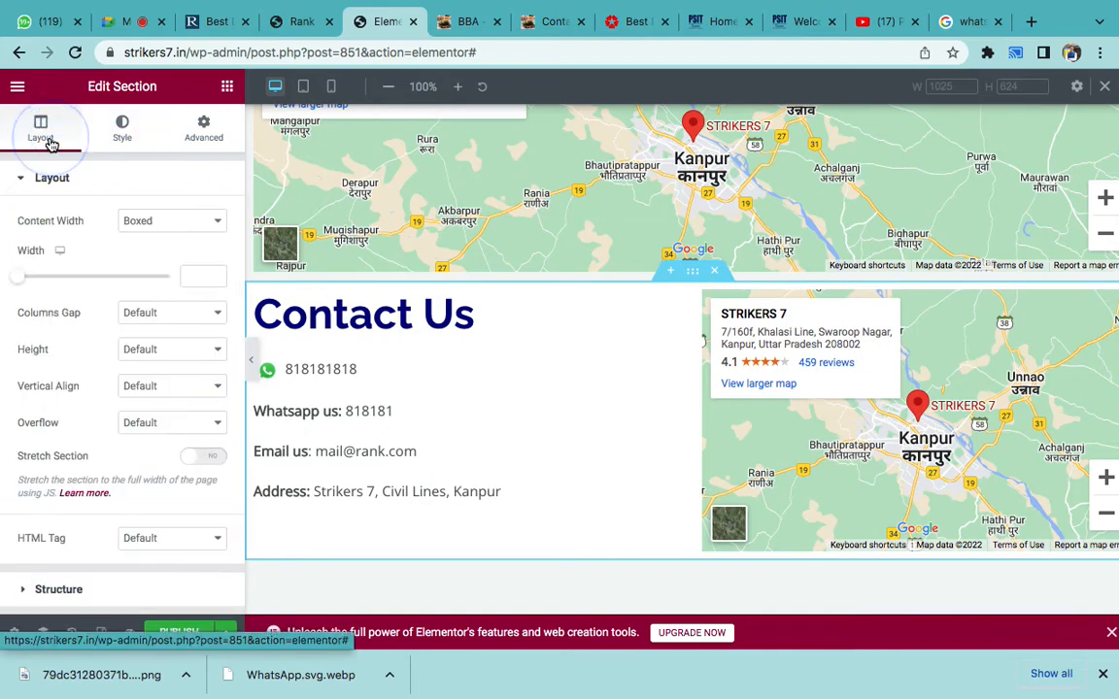
- Try Stretch Section on and off, leaving it unstretched, then bring Microsoft Word forward
left_click(189, 463)
left_click(190, 463)
left_click(190, 459)
left_click(189, 458)
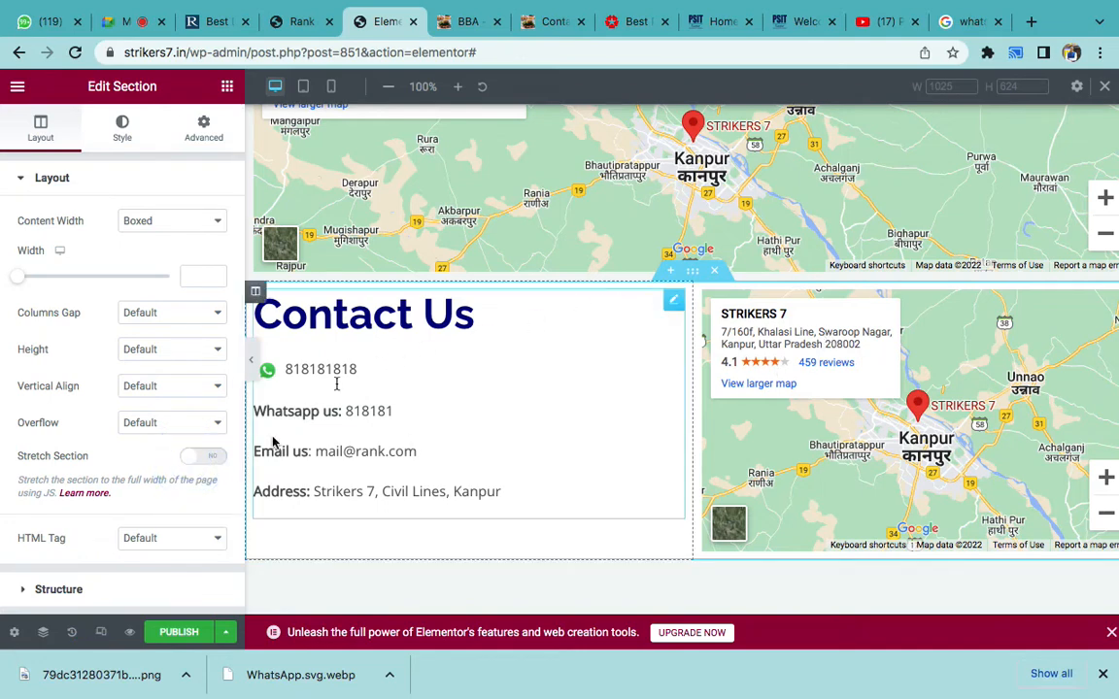
left_click(200, 458)
left_click(200, 458)
mouse_move(711, 696)
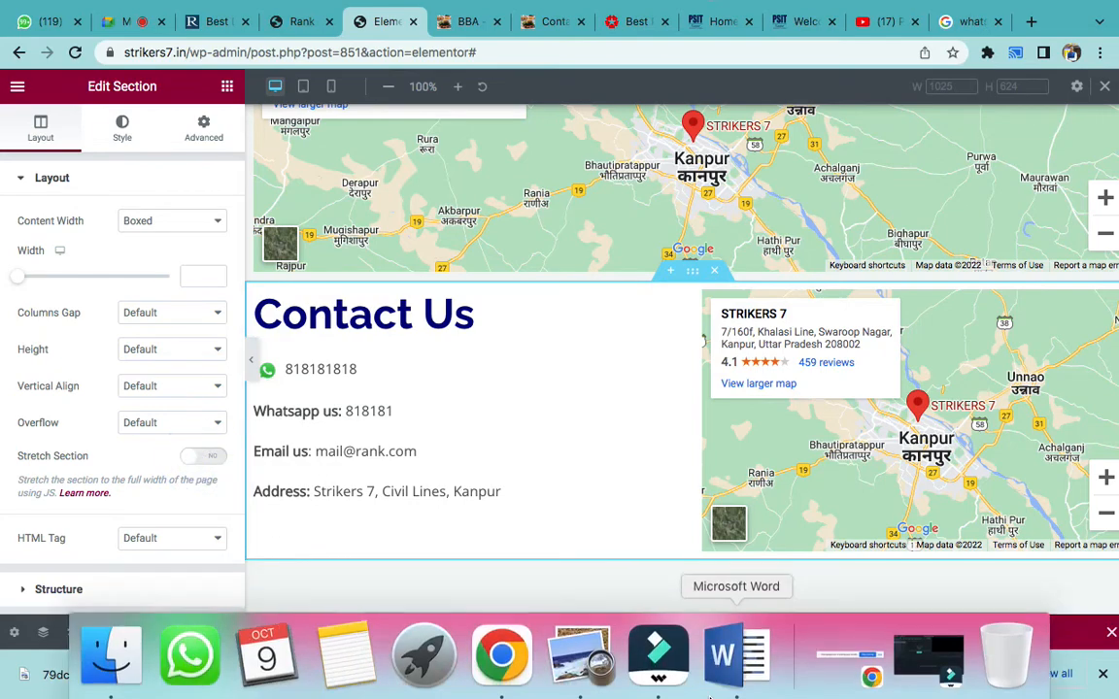
left_click(726, 656)
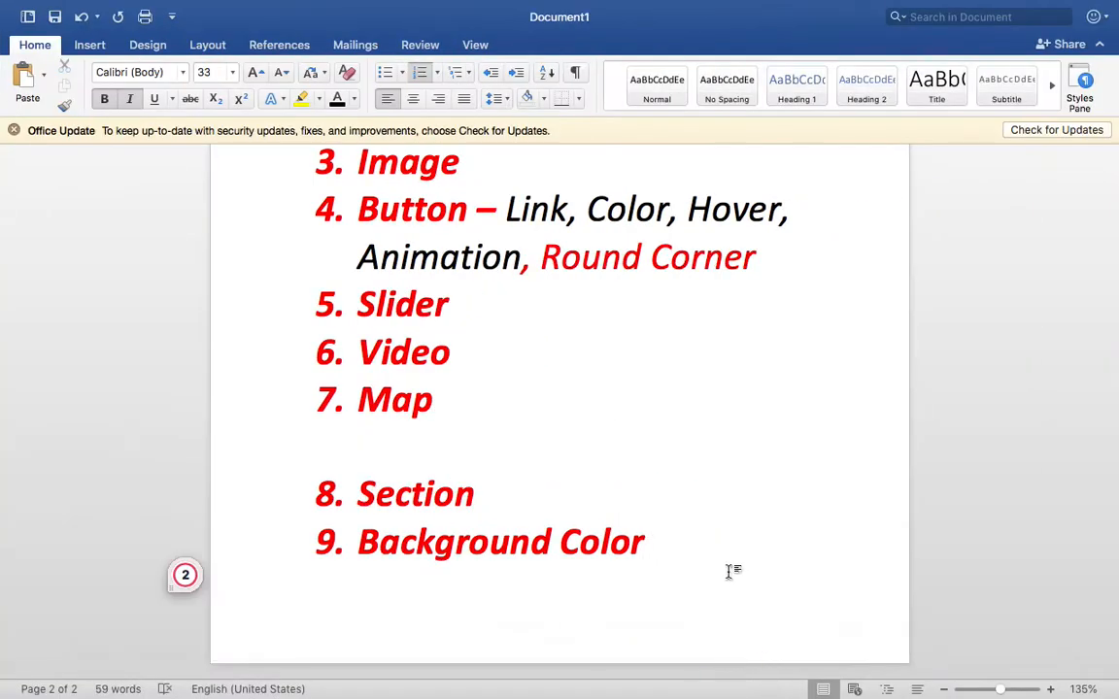
- Add 'Stretch Section' as item 10 of the Word topic list, then return to Chrome
left_click(729, 572)
key("Return")
type("Stretch Section")
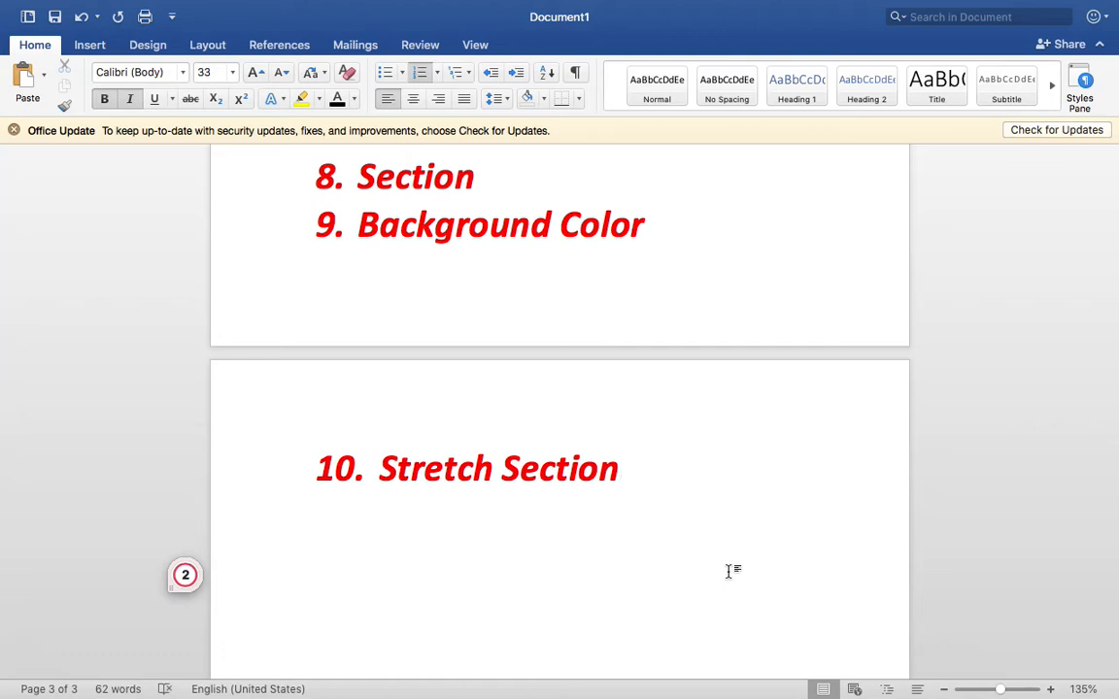
mouse_move(578, 656)
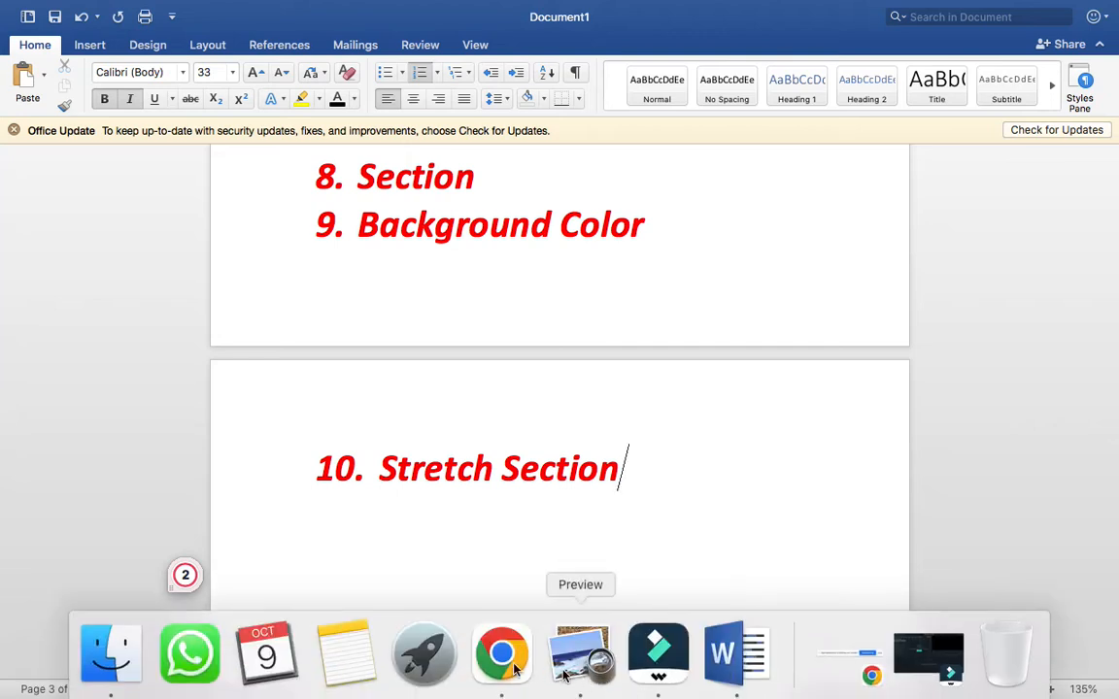
left_click(497, 655)
left_click(690, 273)
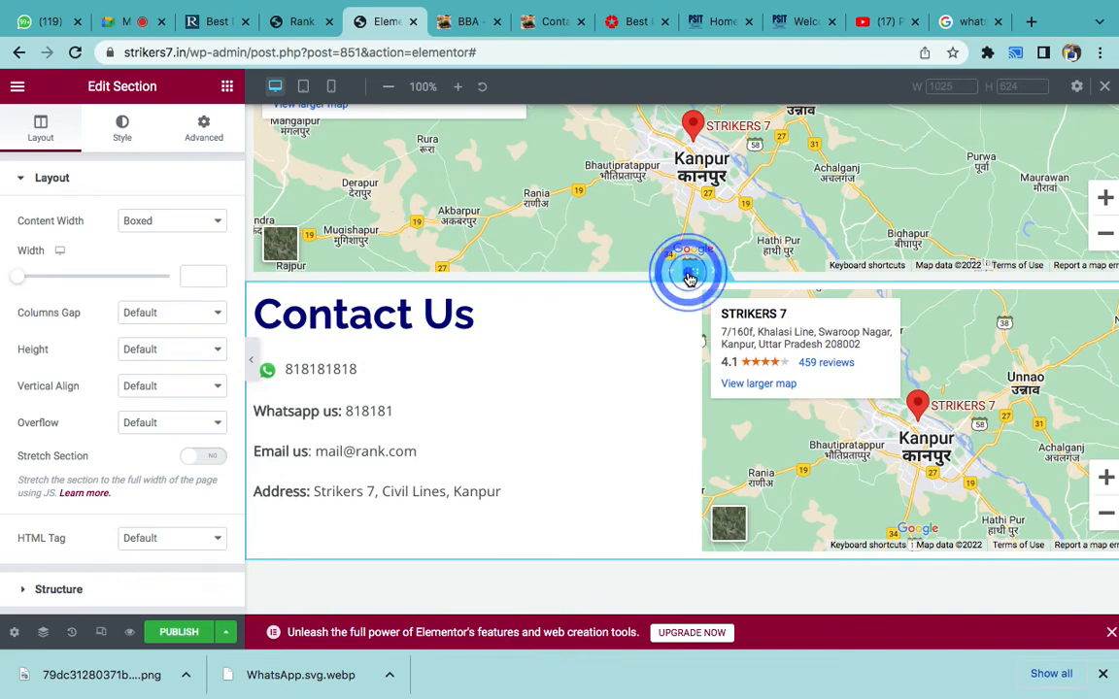
left_click(210, 463)
left_click(210, 463)
left_click(210, 464)
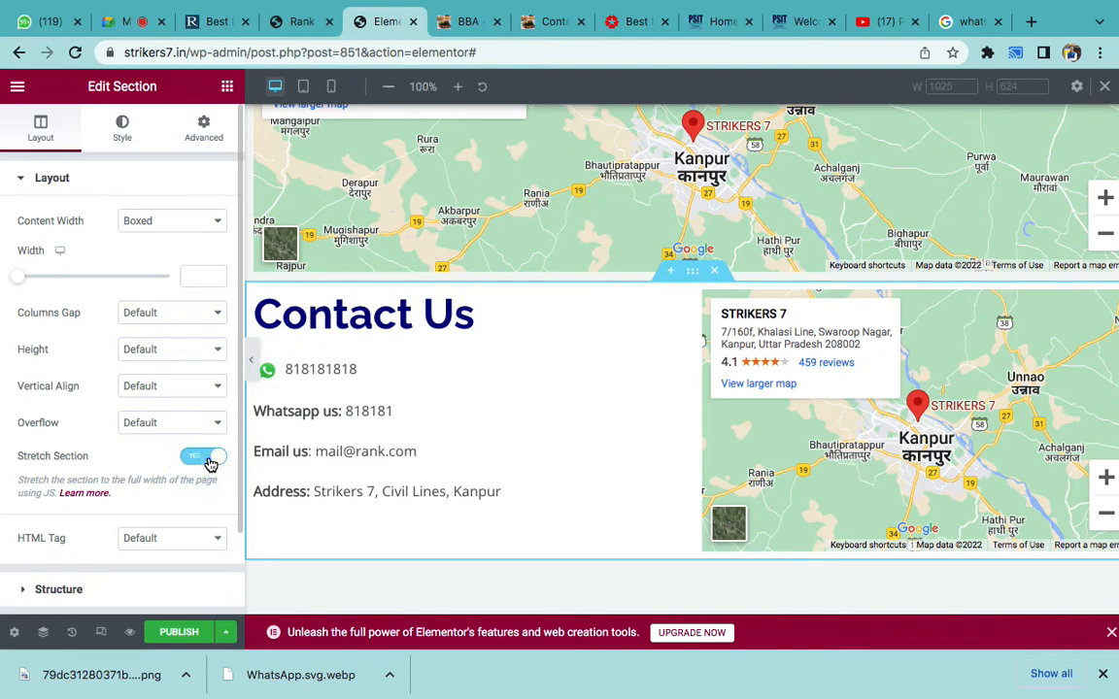
left_click(210, 463)
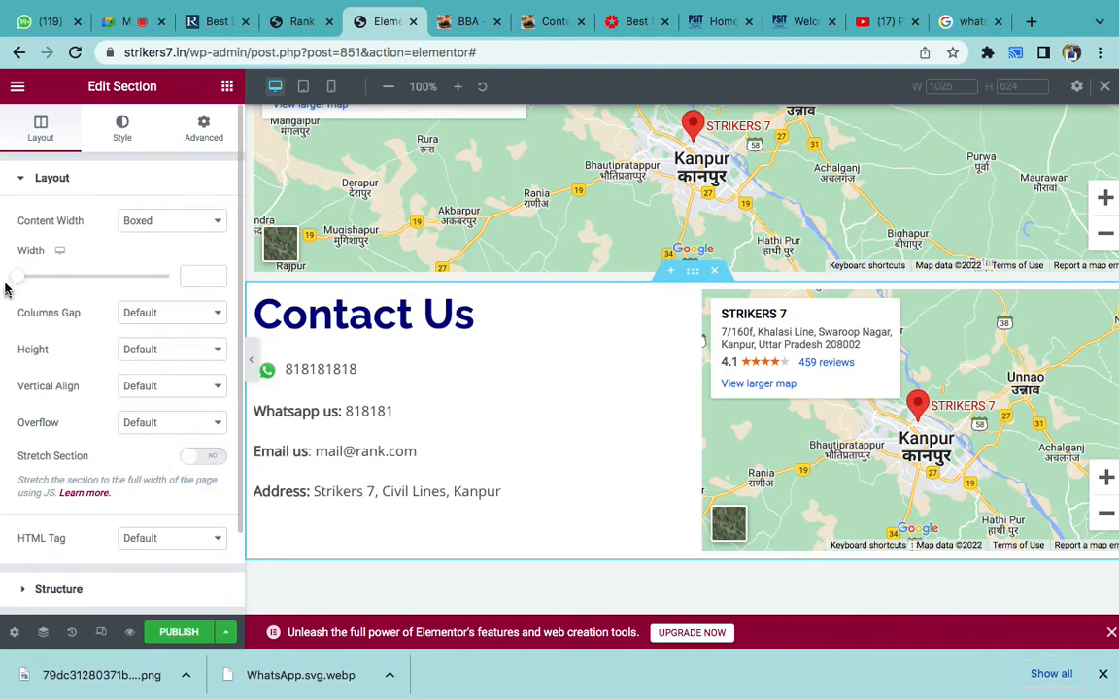
left_click_drag(13, 284, 48, 283)
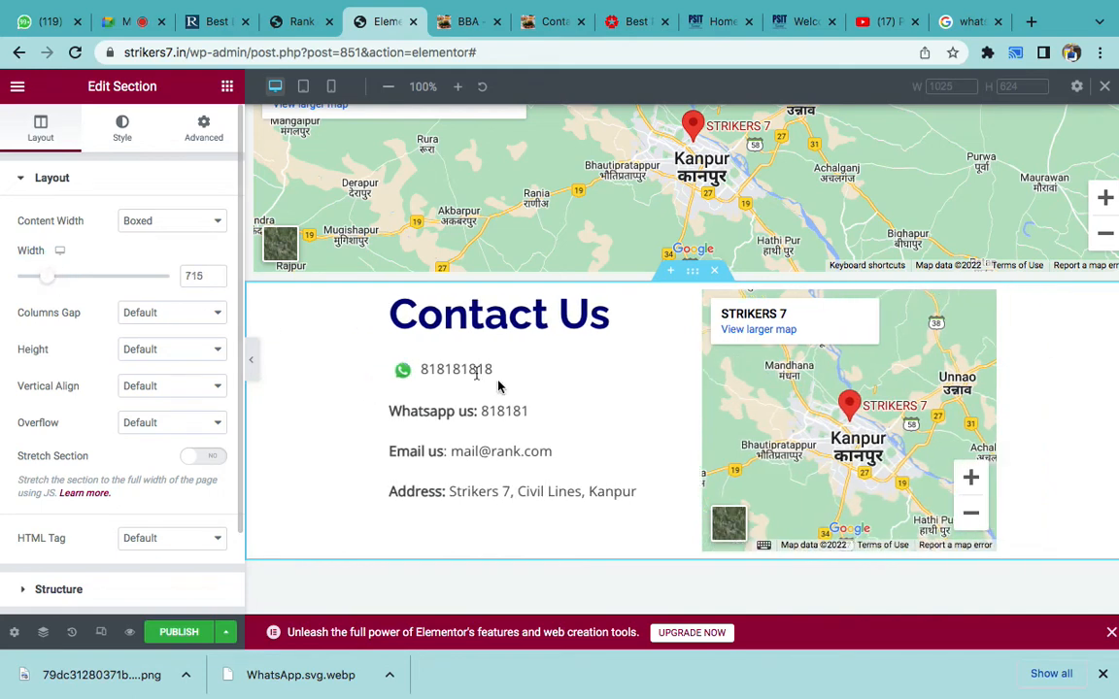
left_click(198, 458)
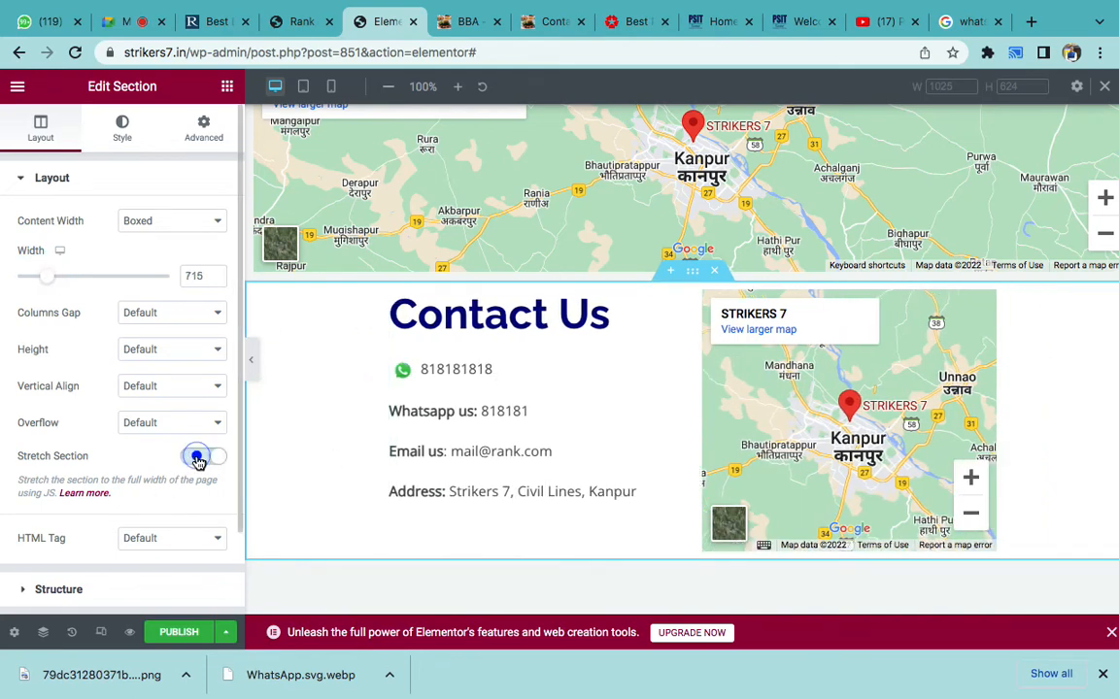
left_click(198, 459)
left_click_drag(46, 282, 1, 276)
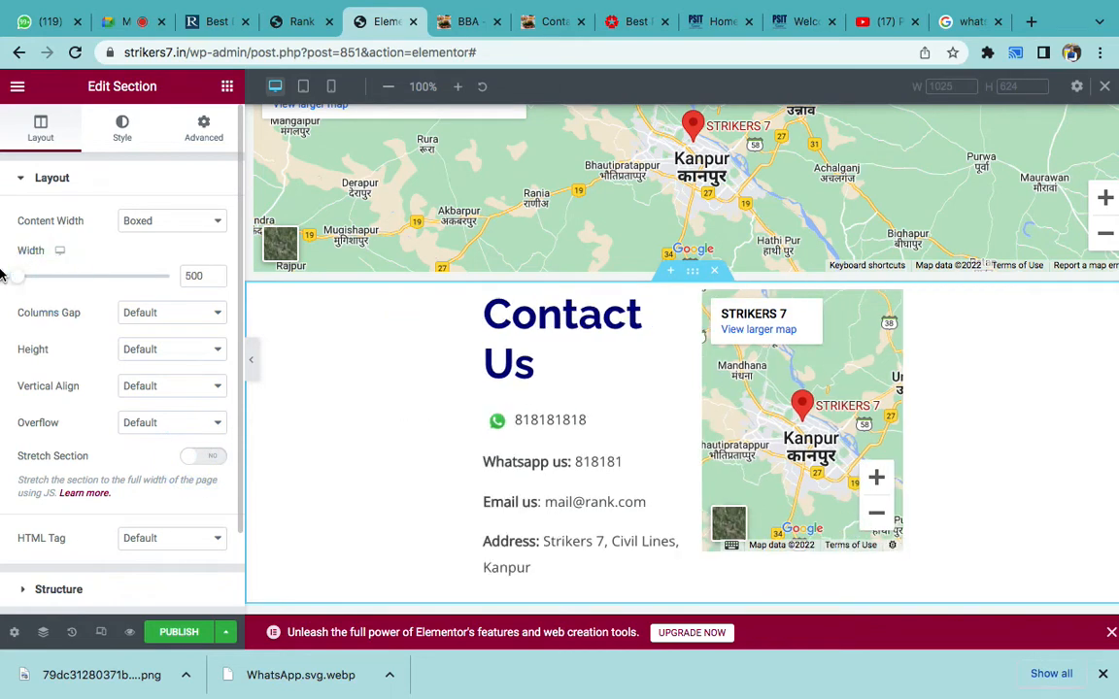
double_click(194, 276)
key("BackSpace")
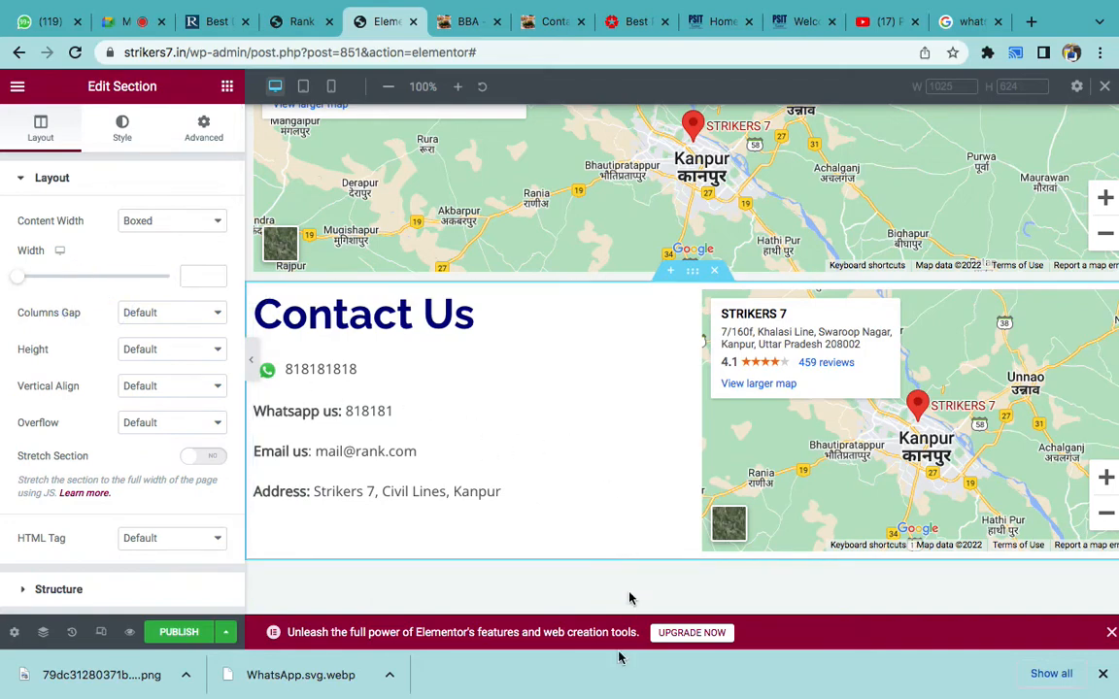
scroll(647, 429, "up", 5)
scroll(646, 429, "up", 15)
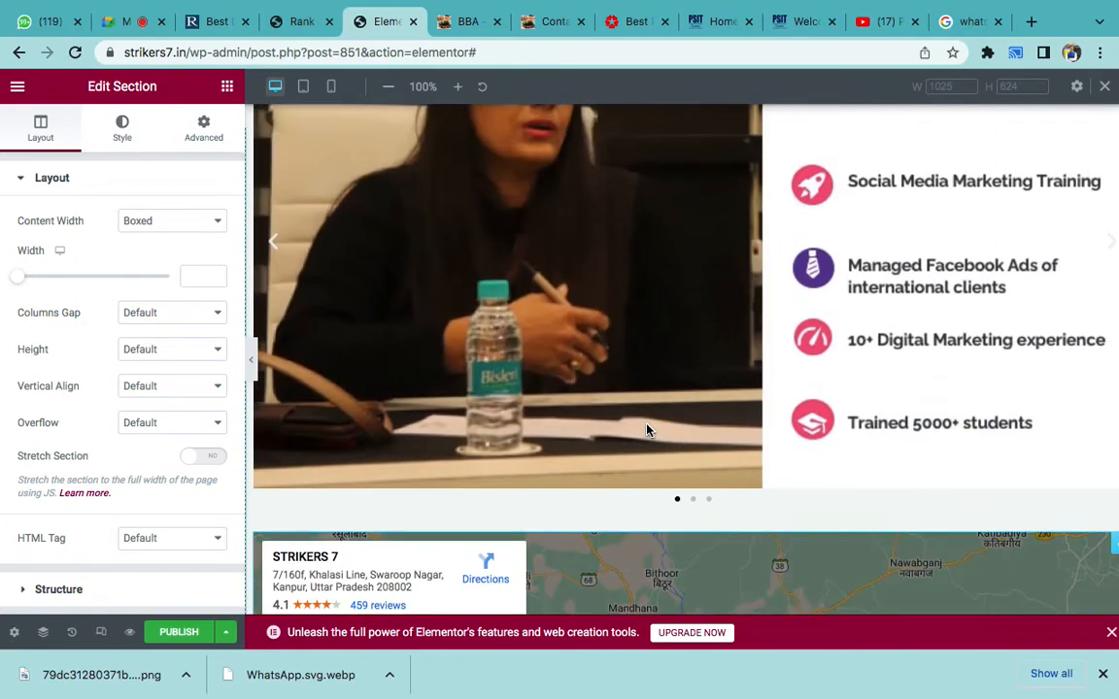
scroll(647, 429, "up", 10)
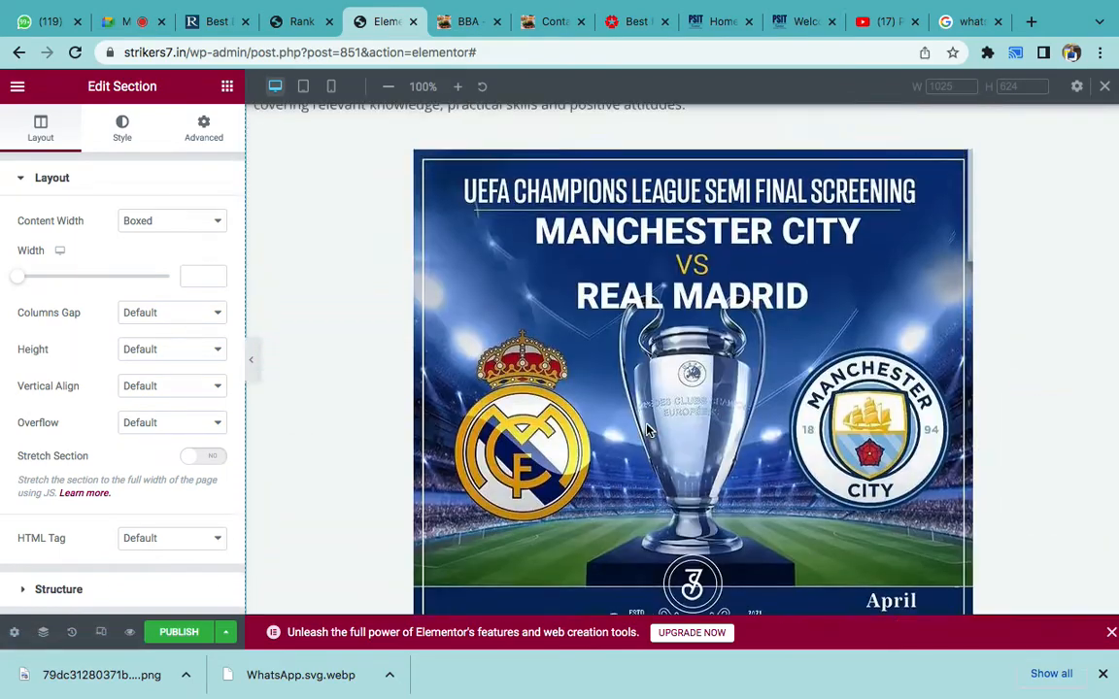
scroll(647, 429, "down", 3)
scroll(647, 429, "up", 2)
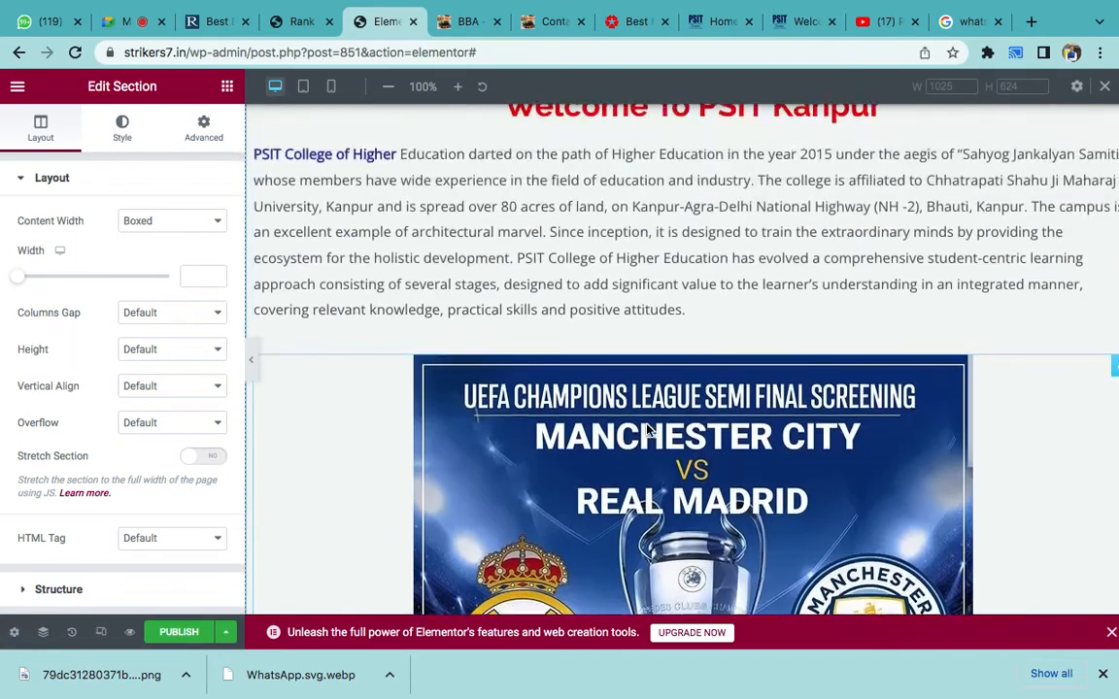
scroll(647, 429, "down", 20)
scroll(647, 430, "up", 2)
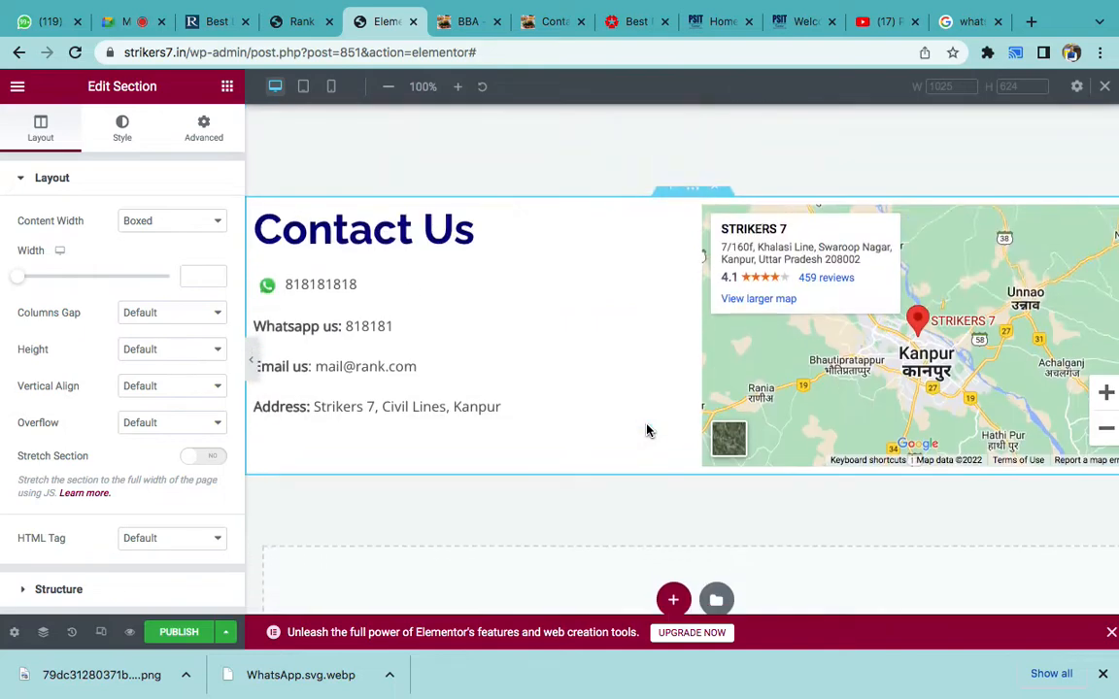
scroll(646, 429, "down", 4)
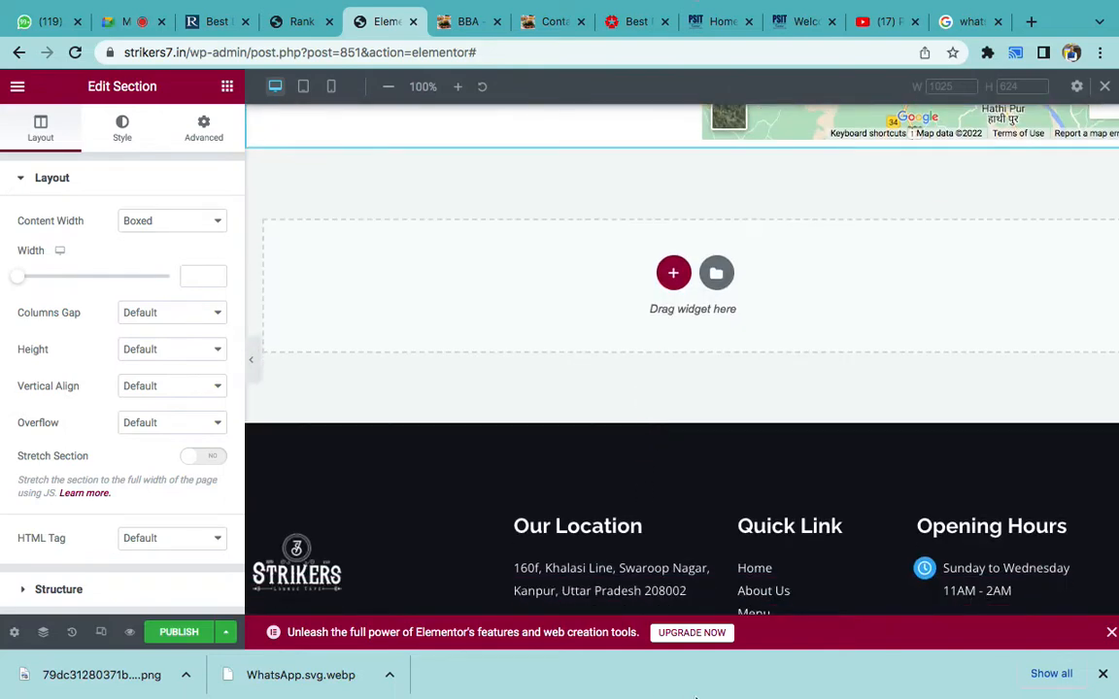
mouse_move(696, 698)
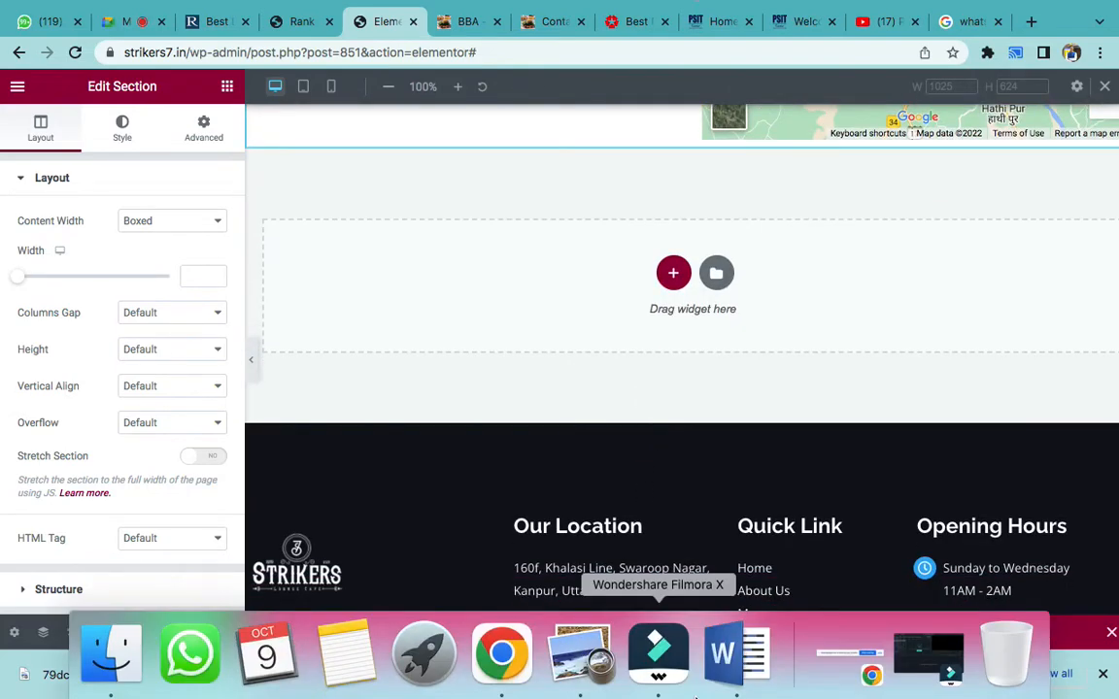
- Add item 11, 'Template', to the Word list, then go to Chrome's live Contact page tab
left_click(736, 655)
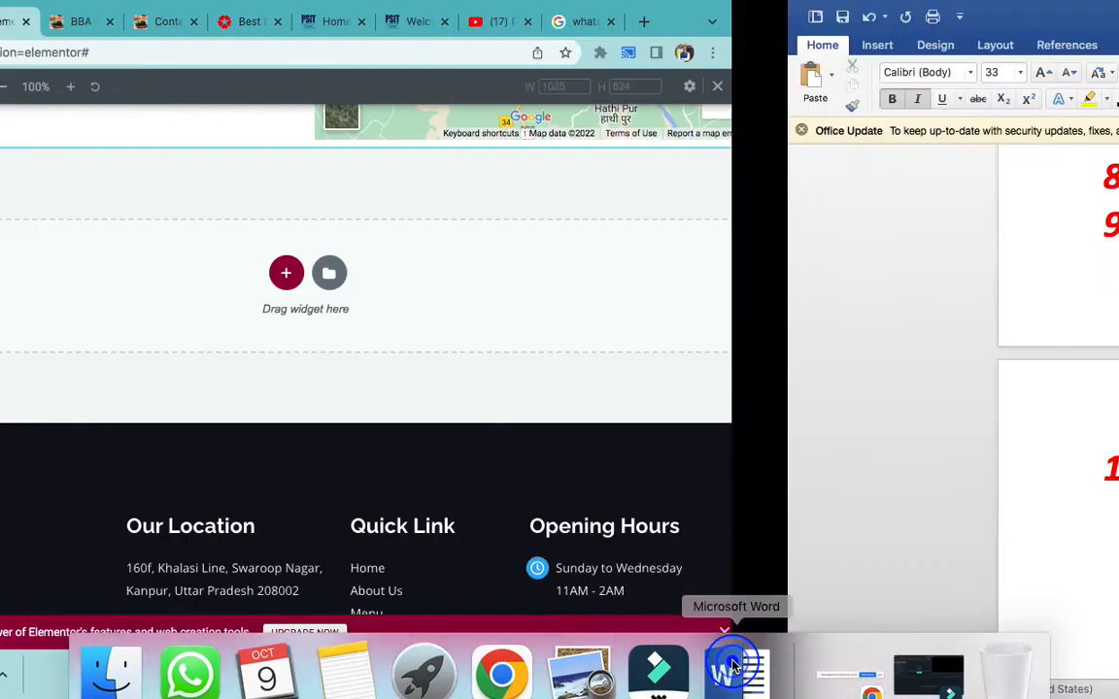
key("Return")
scroll(702, 537, "up", 4)
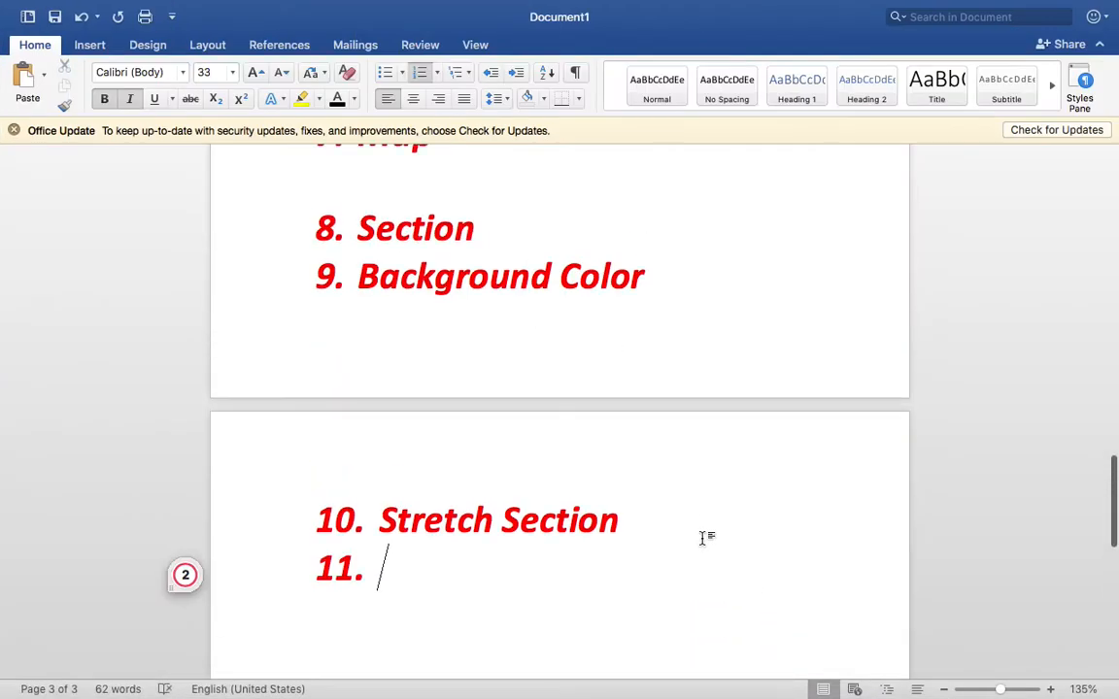
scroll(702, 537, "down", 1)
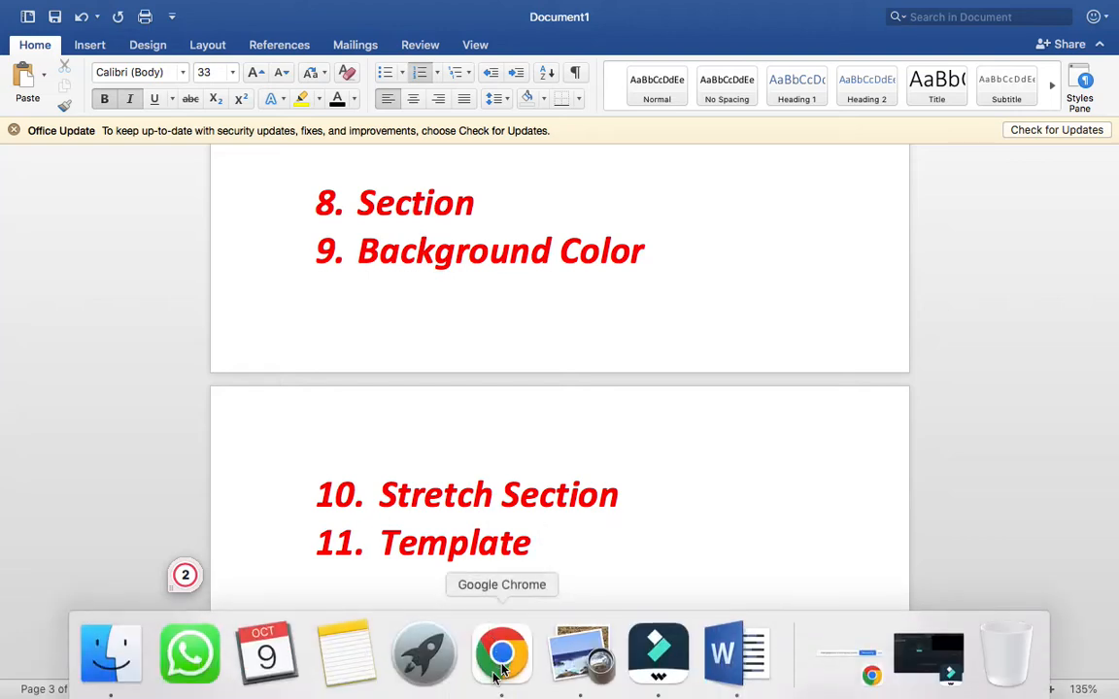
left_click(499, 655)
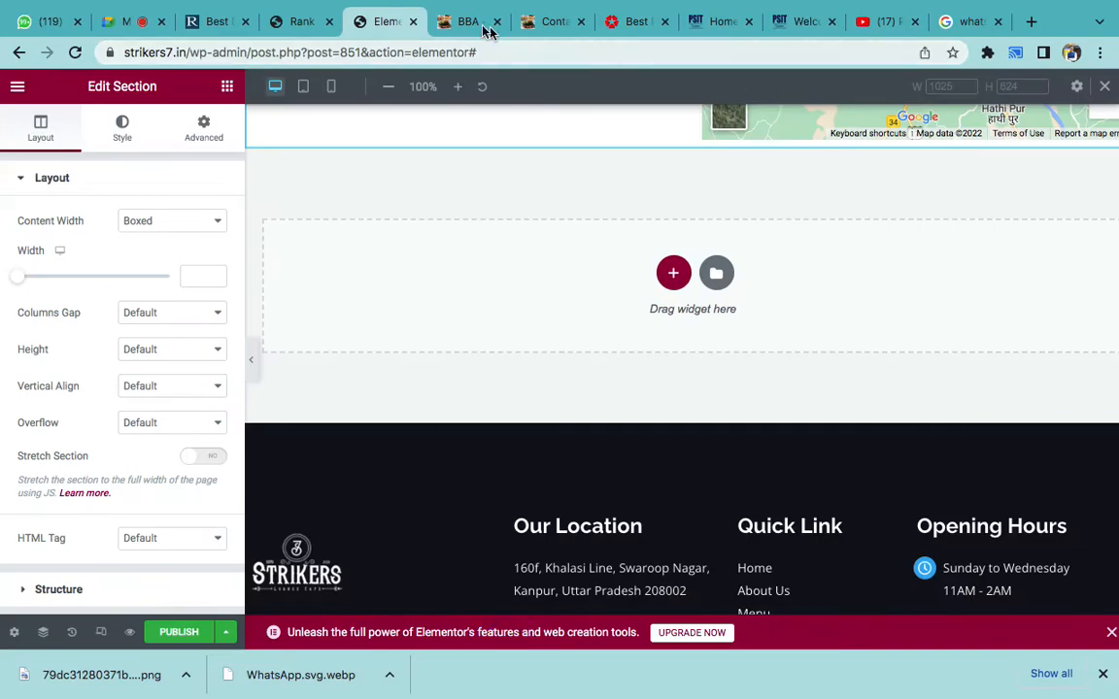
left_click(540, 21)
left_click(388, 186)
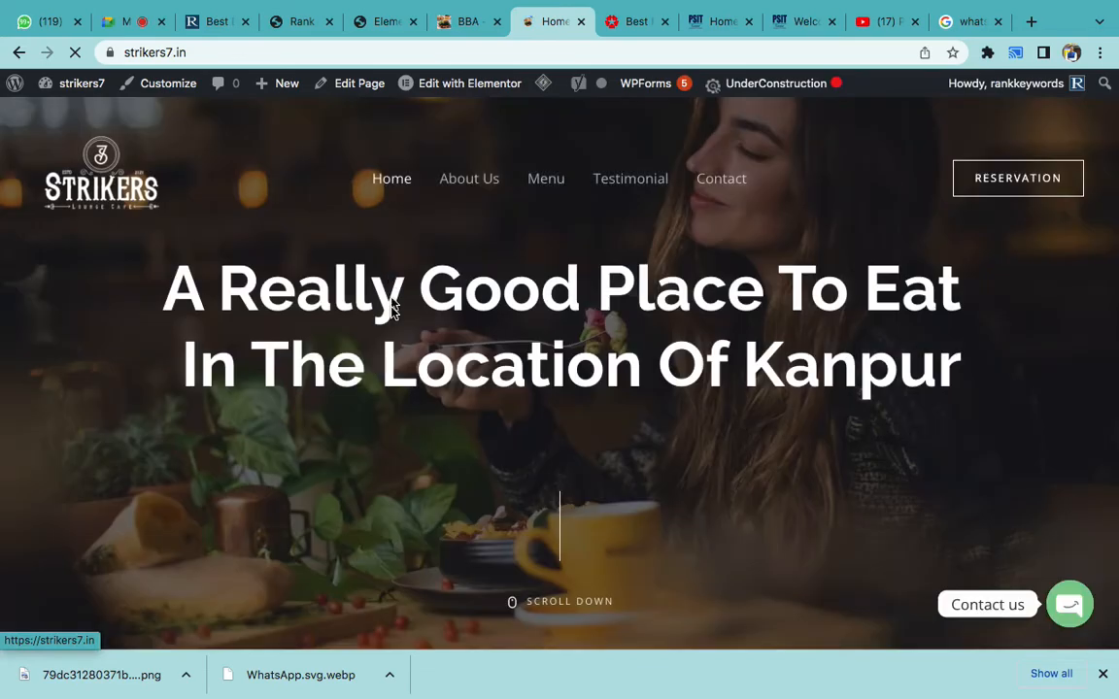
scroll(391, 307, "down", 6)
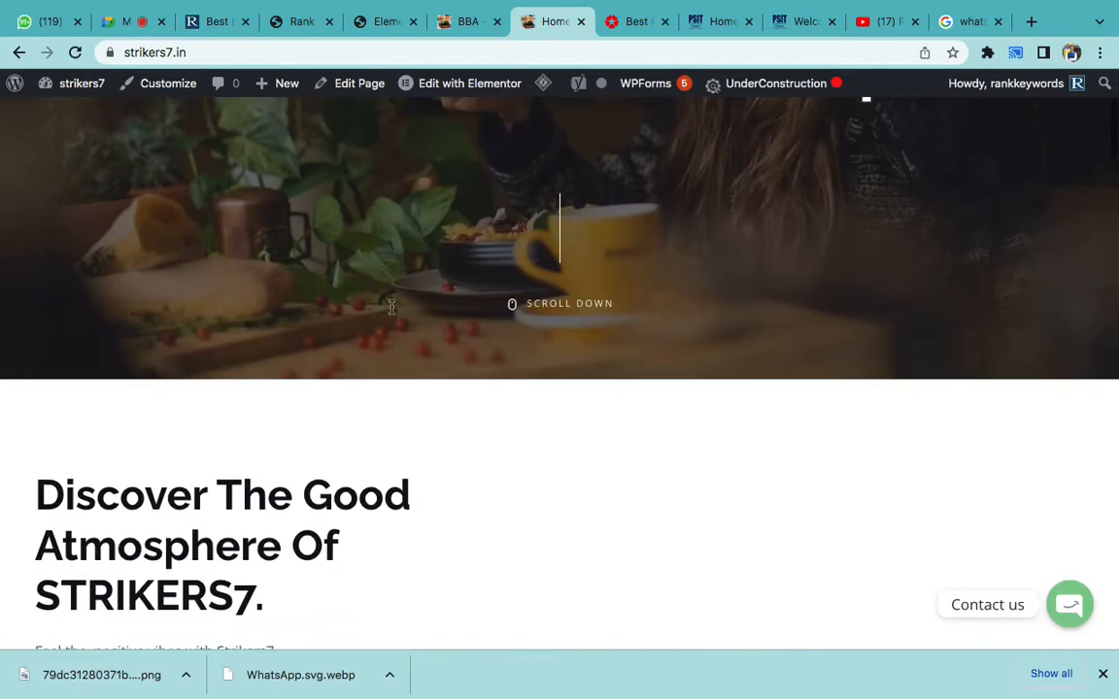
scroll(392, 312, "down", 7)
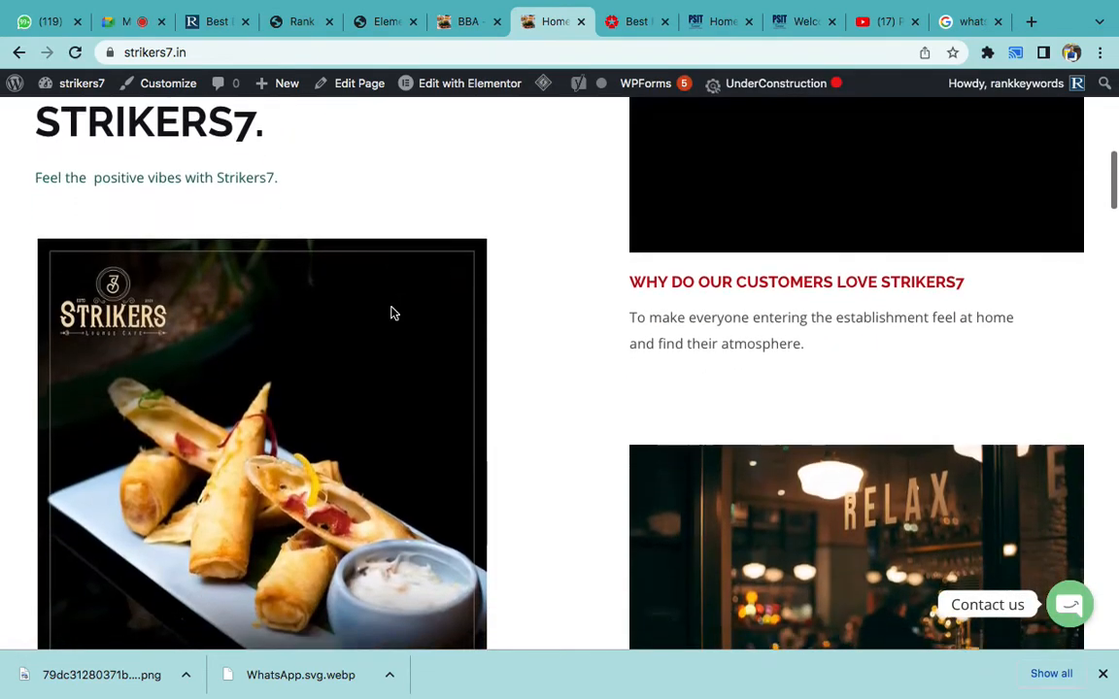
scroll(446, 360, "up", 7)
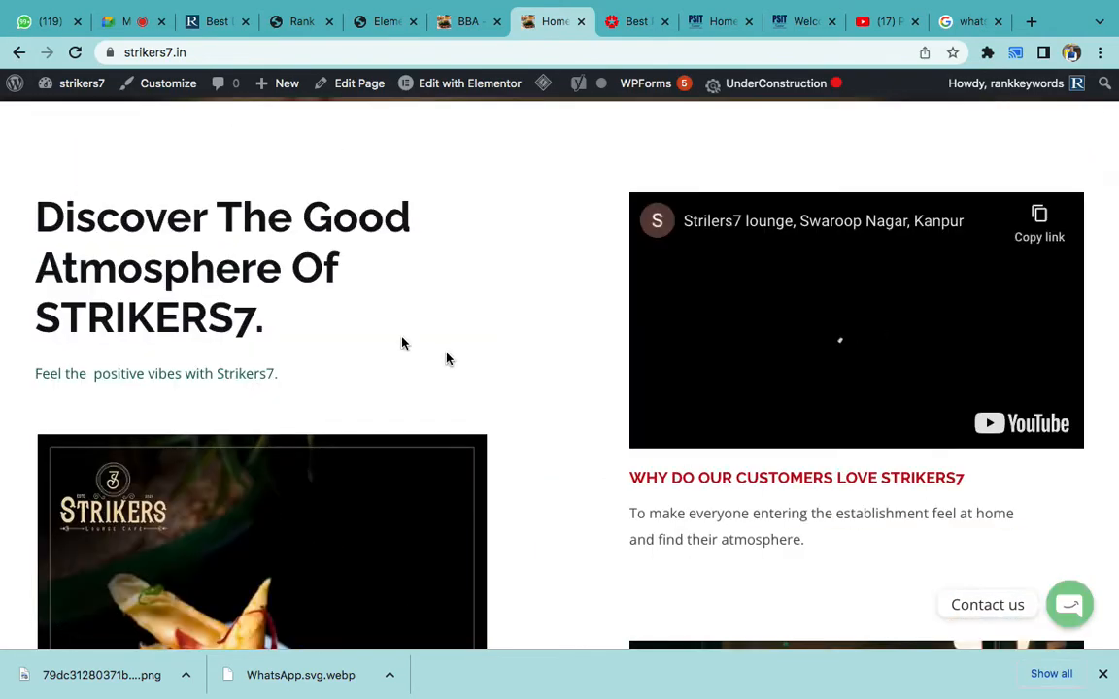
triple_click(225, 248)
left_click(391, 334)
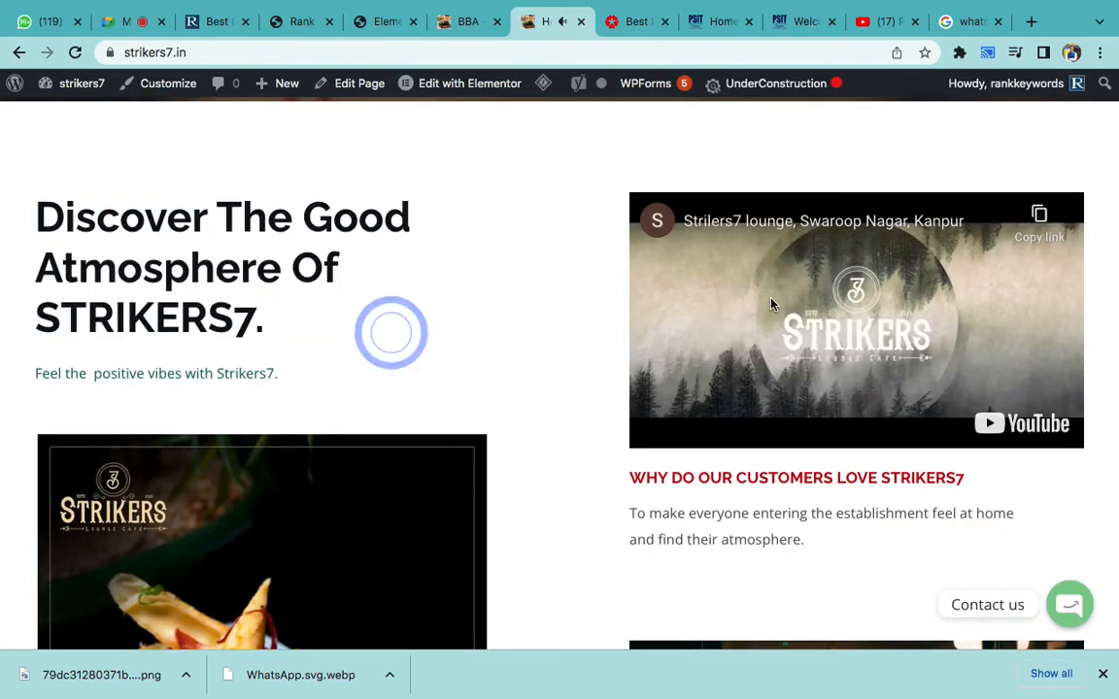
scroll(568, 317, "down", 3)
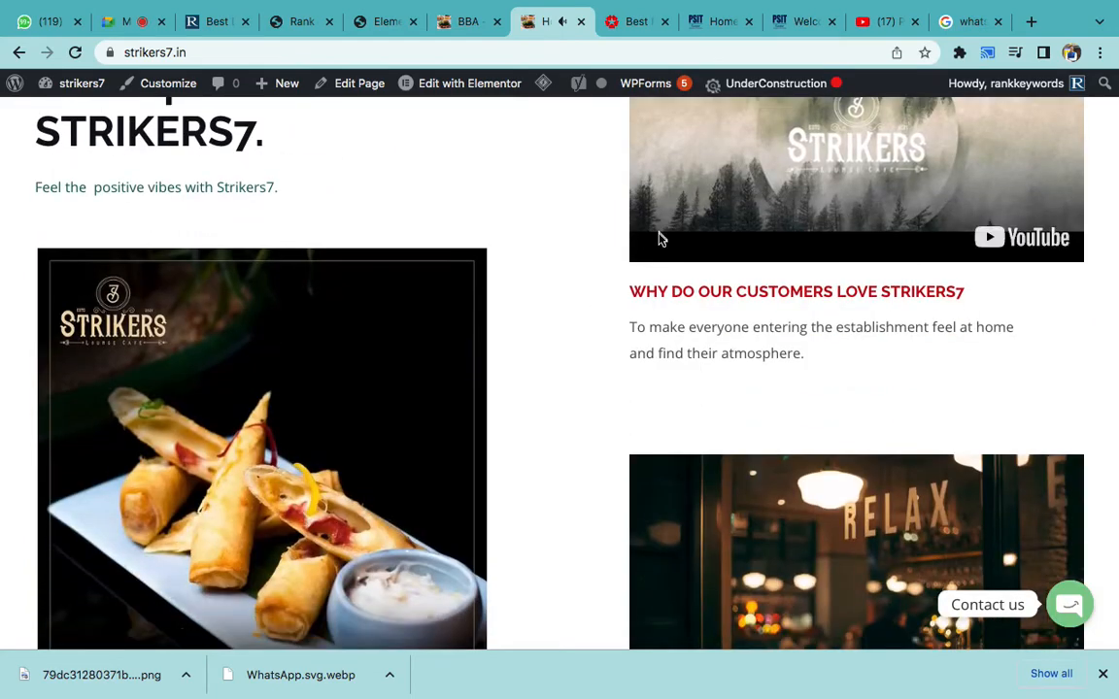
scroll(660, 240, "up", 3)
left_click(714, 485)
left_click(714, 485)
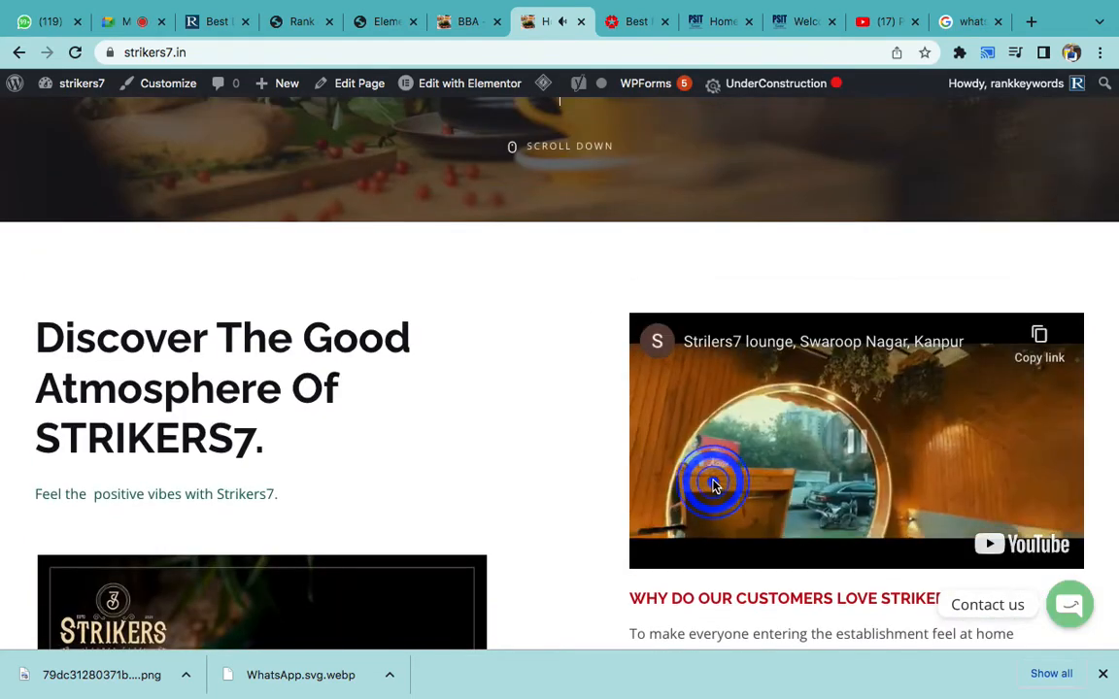
scroll(495, 446, "up", 5)
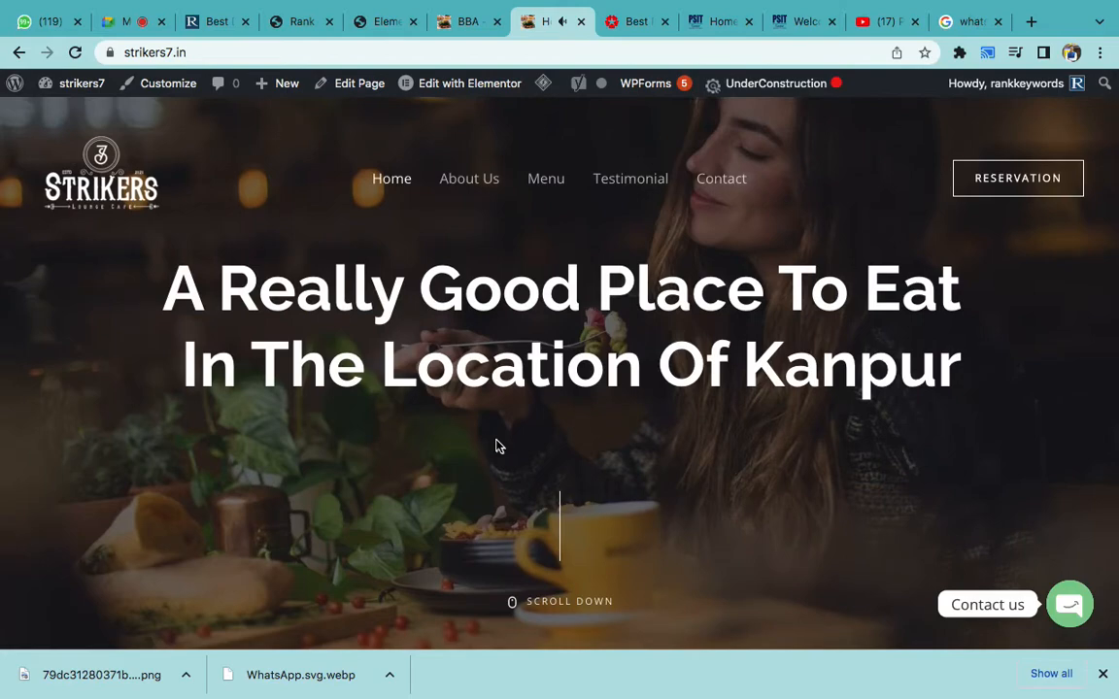
scroll(495, 447, "down", 10)
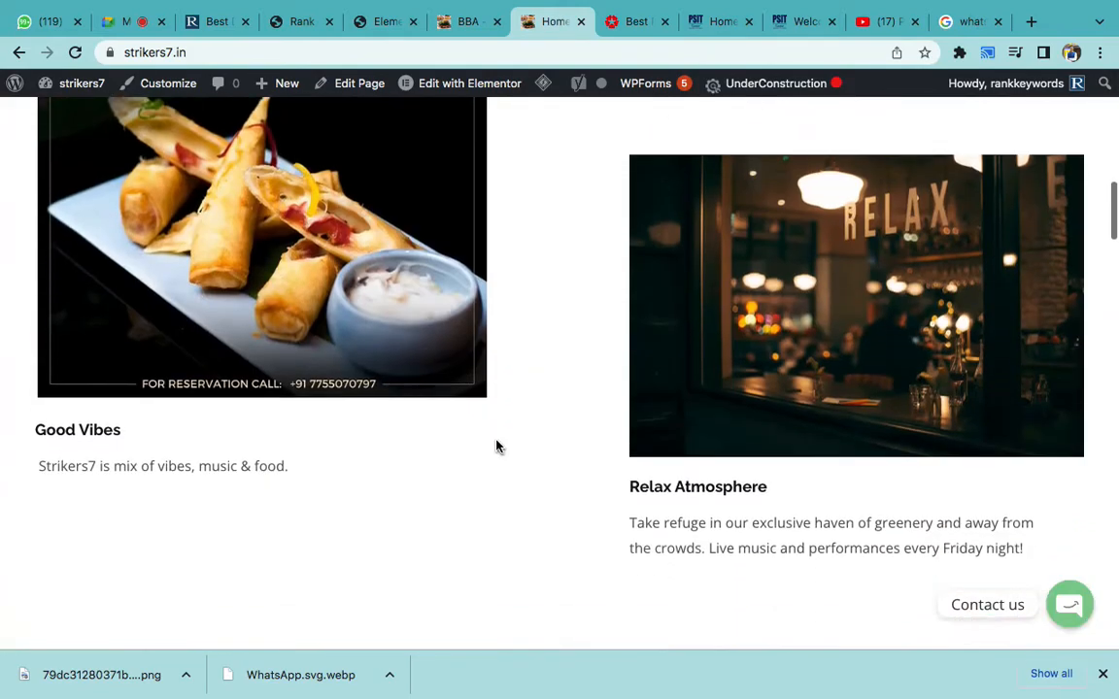
scroll(495, 447, "up", 8)
scroll(496, 447, "up", 5)
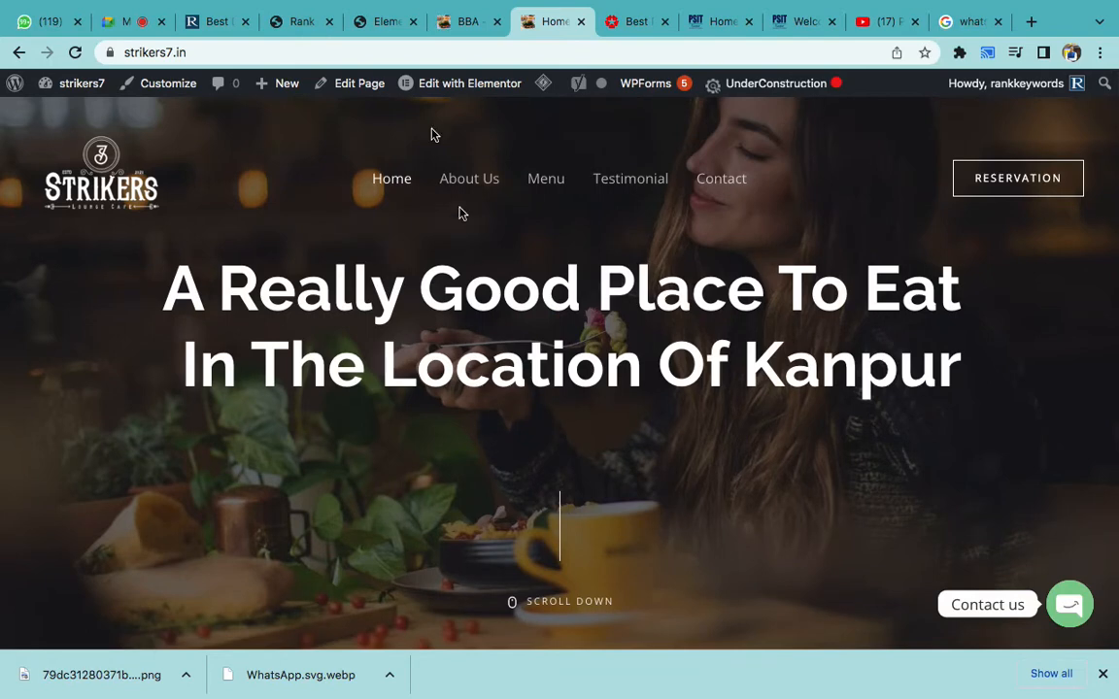
left_click(392, 22)
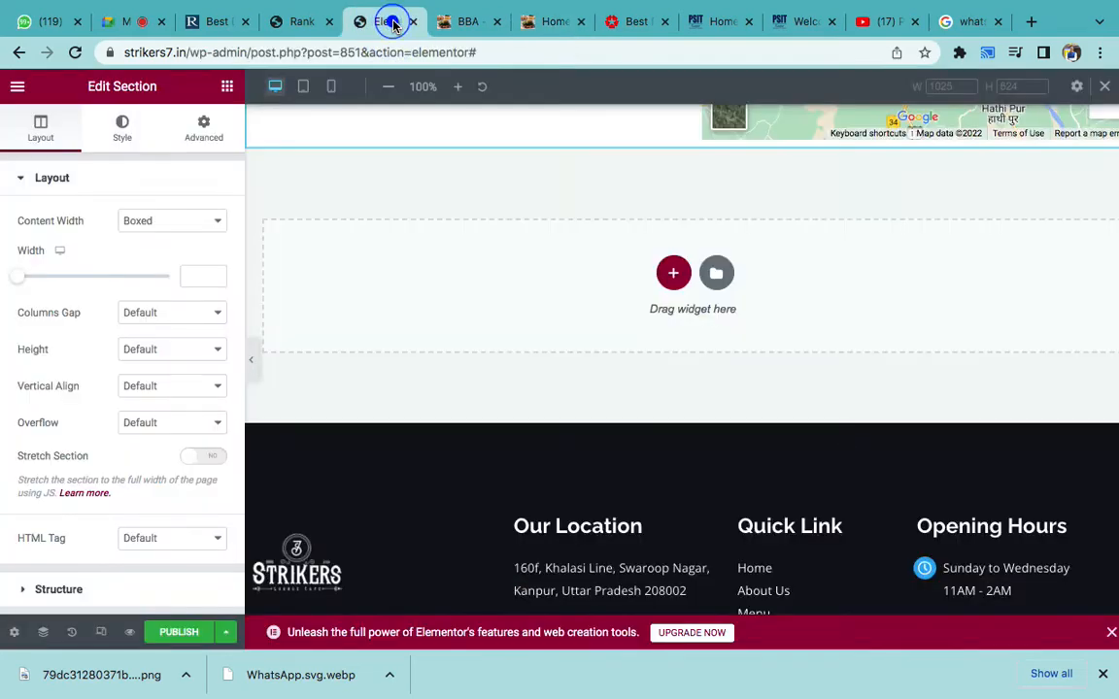
scroll(521, 242, "up", 5)
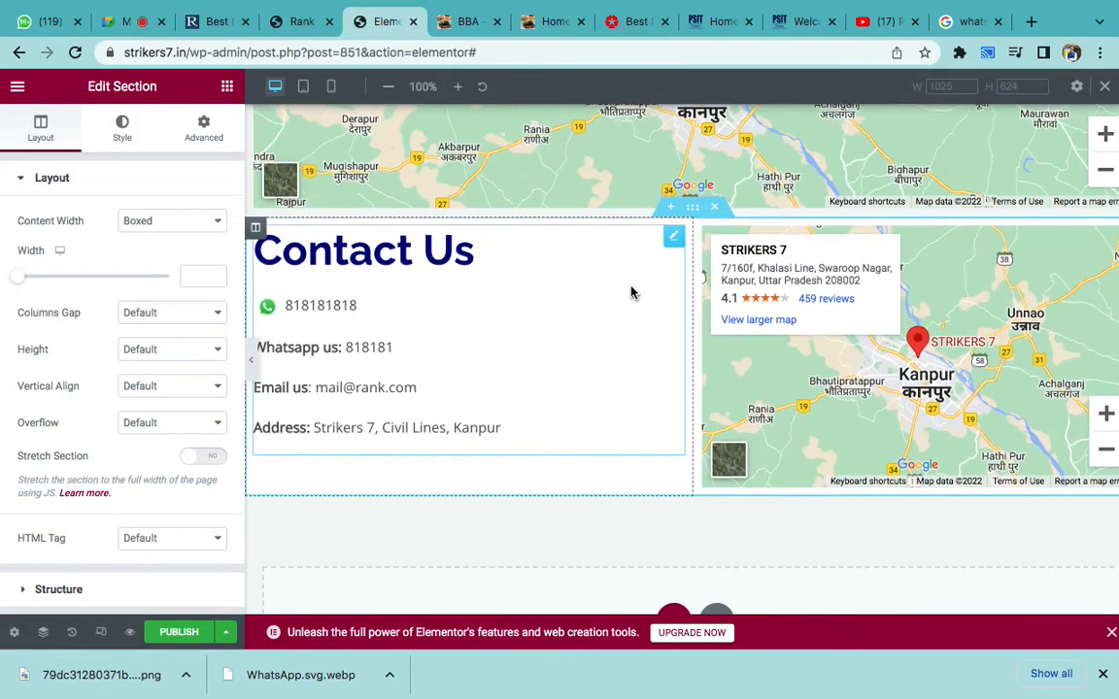
left_click(692, 207)
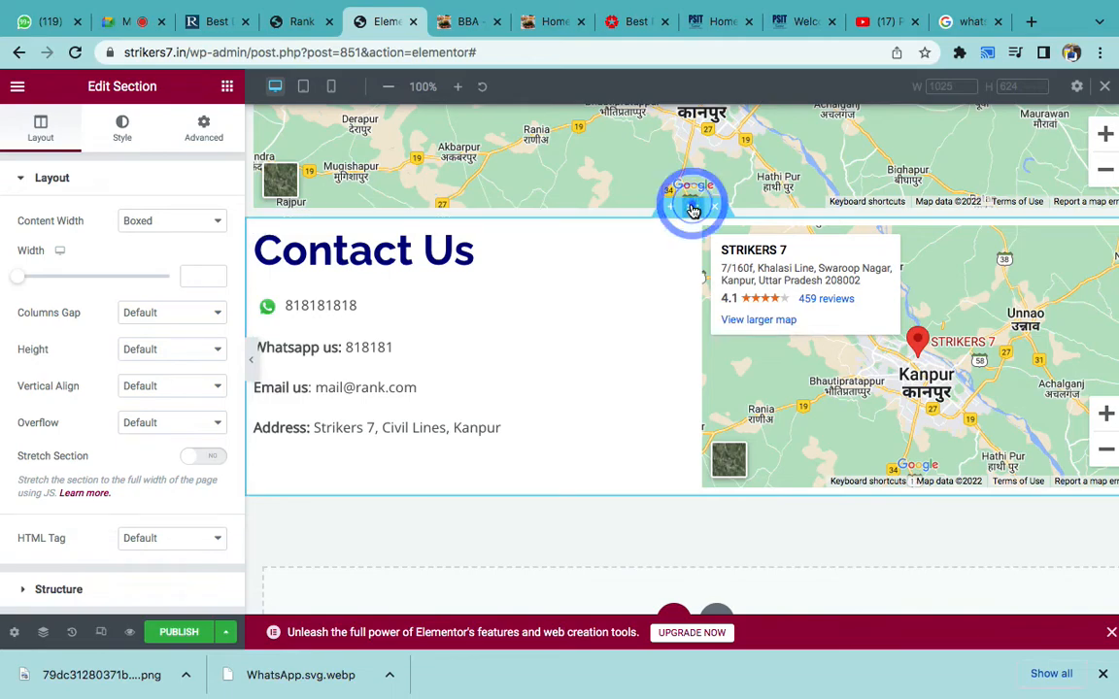
left_click(219, 21)
scroll(374, 416, "down", 15)
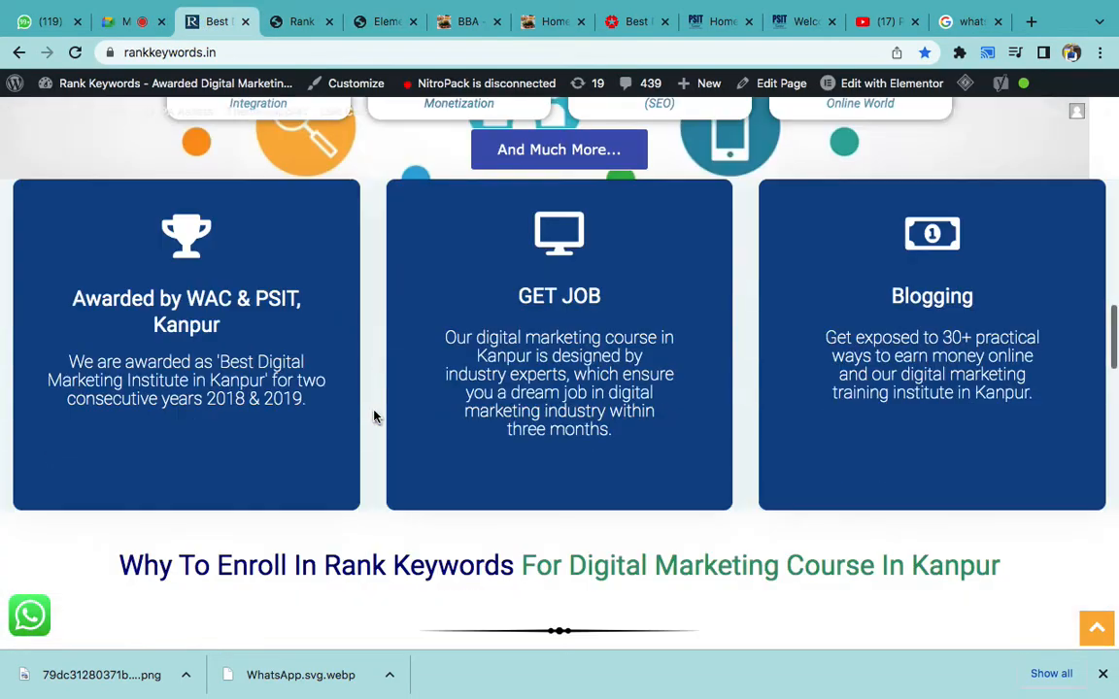
scroll(374, 416, "up", 1)
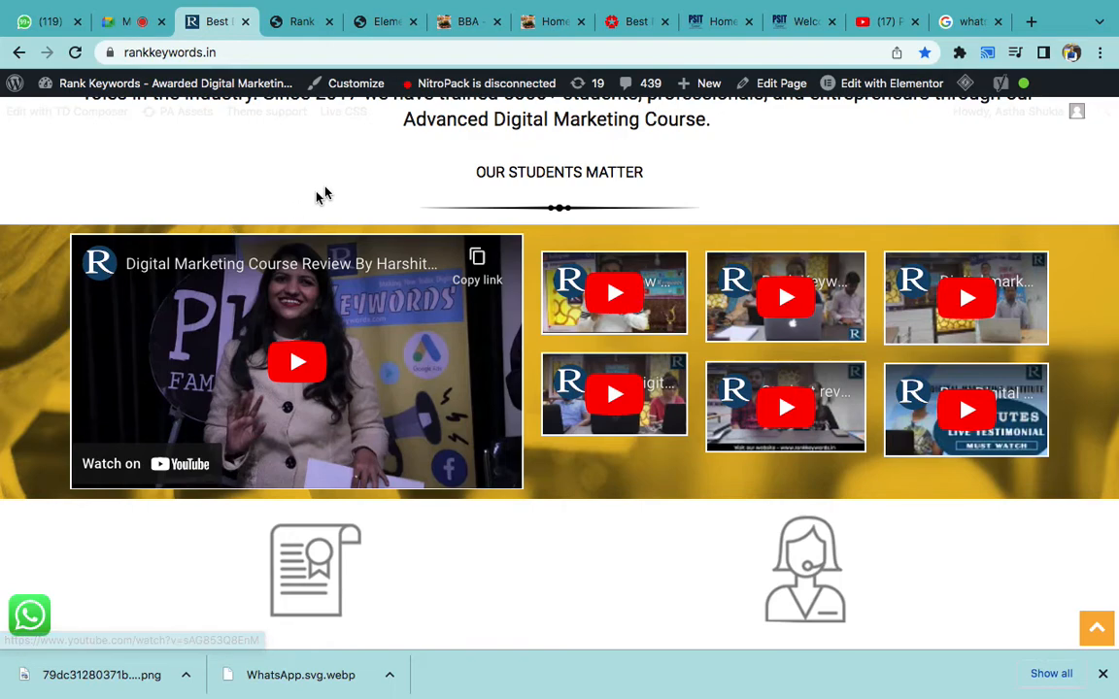
left_click(393, 25)
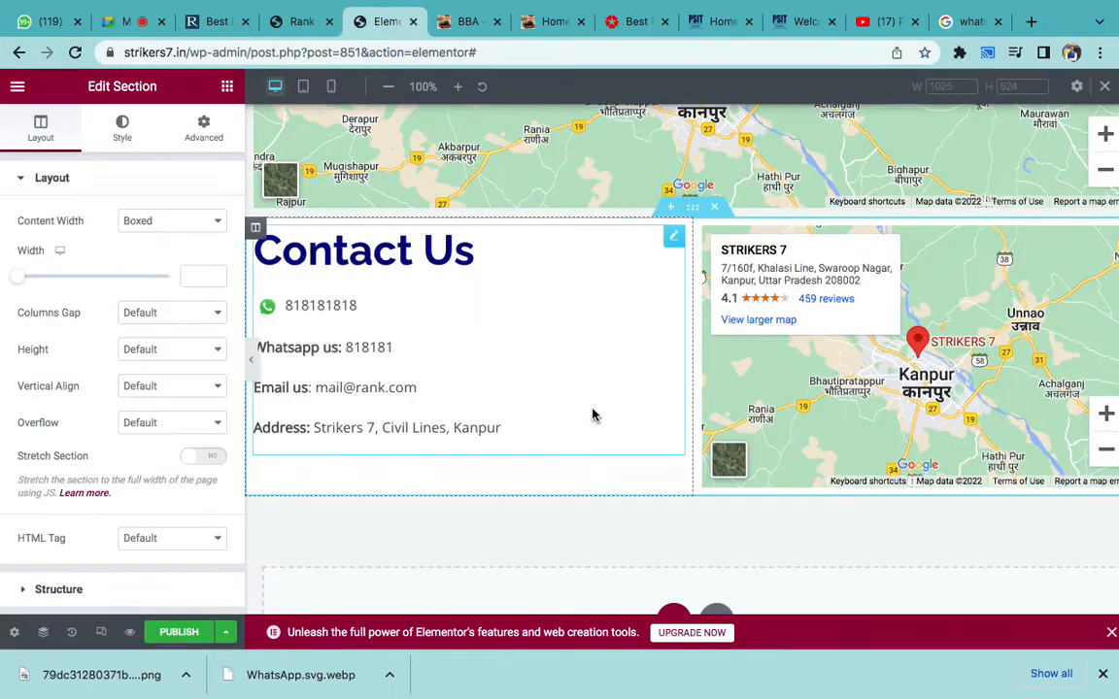
- Insert a new two-column section at the bottom of the page
scroll(595, 413, "down", 4)
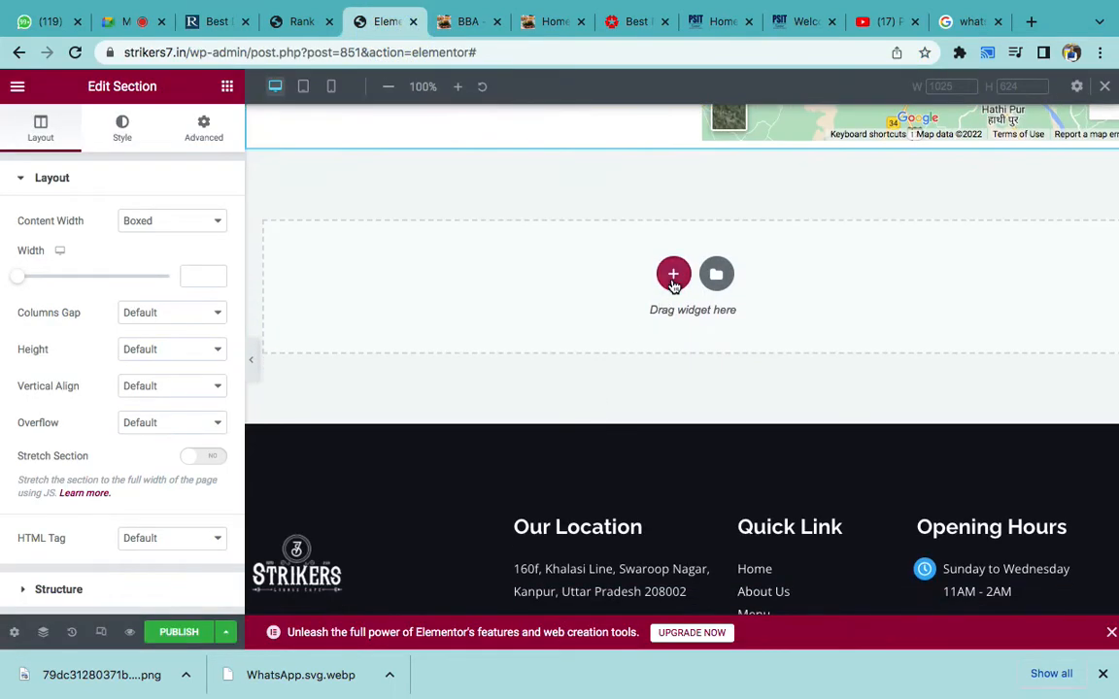
left_click(673, 277)
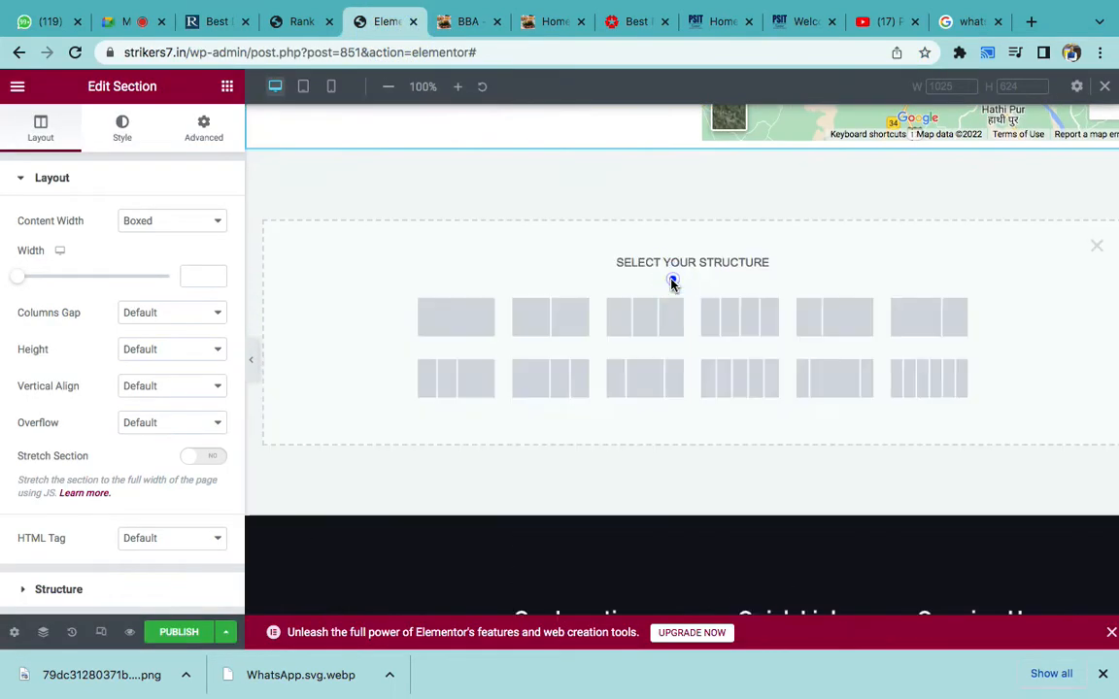
left_click(549, 326)
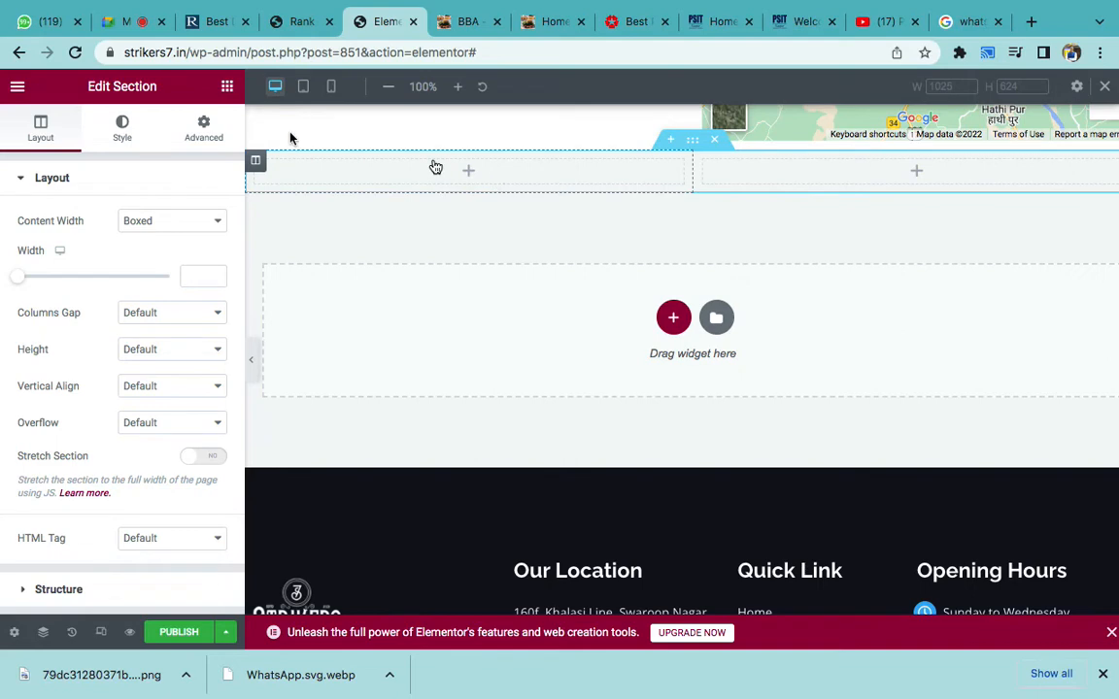
- Put a Video widget in the left column using the course review YouTube link from rankkeywords.in
left_click(226, 87)
left_click_drag(66, 477, 459, 180)
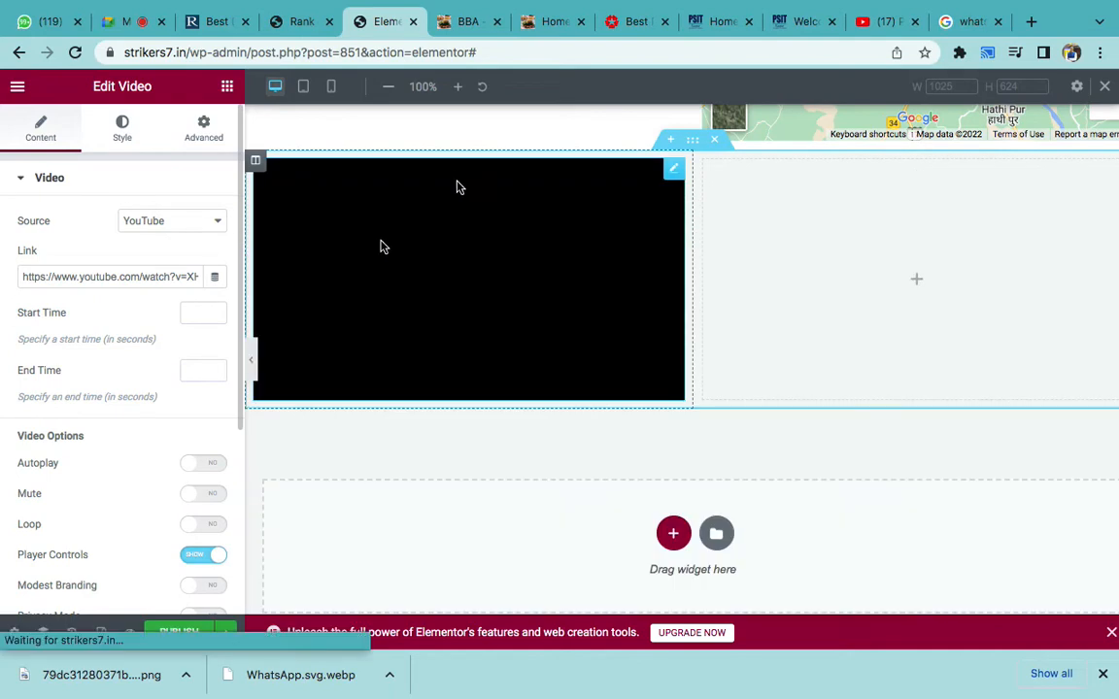
triple_click(110, 276)
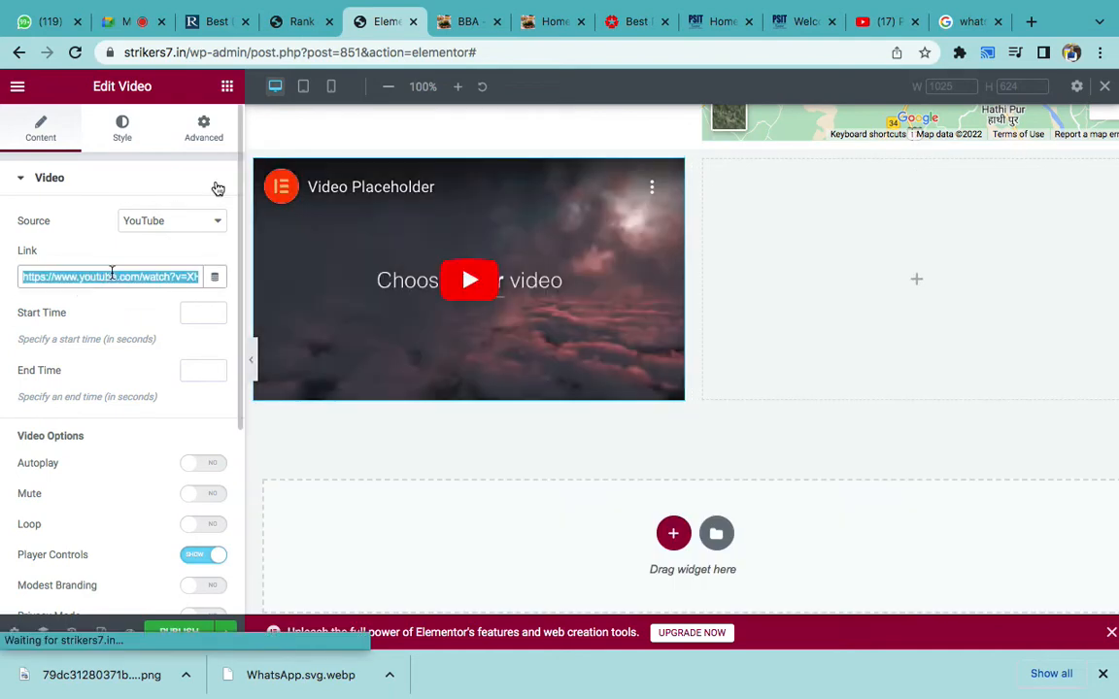
left_click(190, 23)
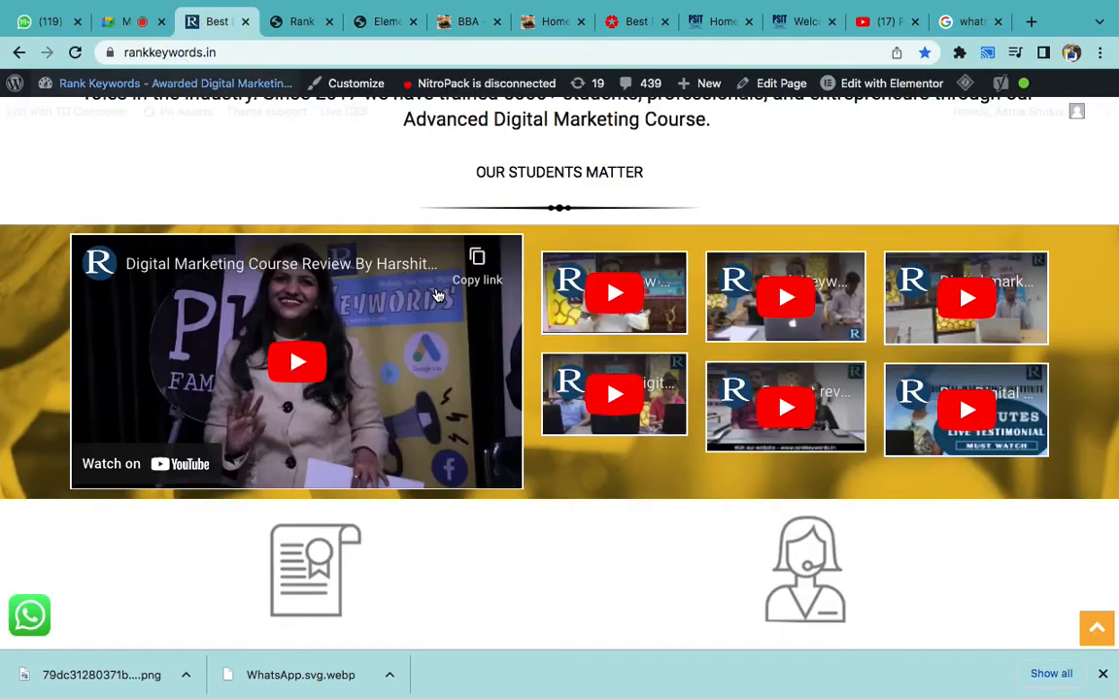
left_click(476, 258)
left_click(385, 23)
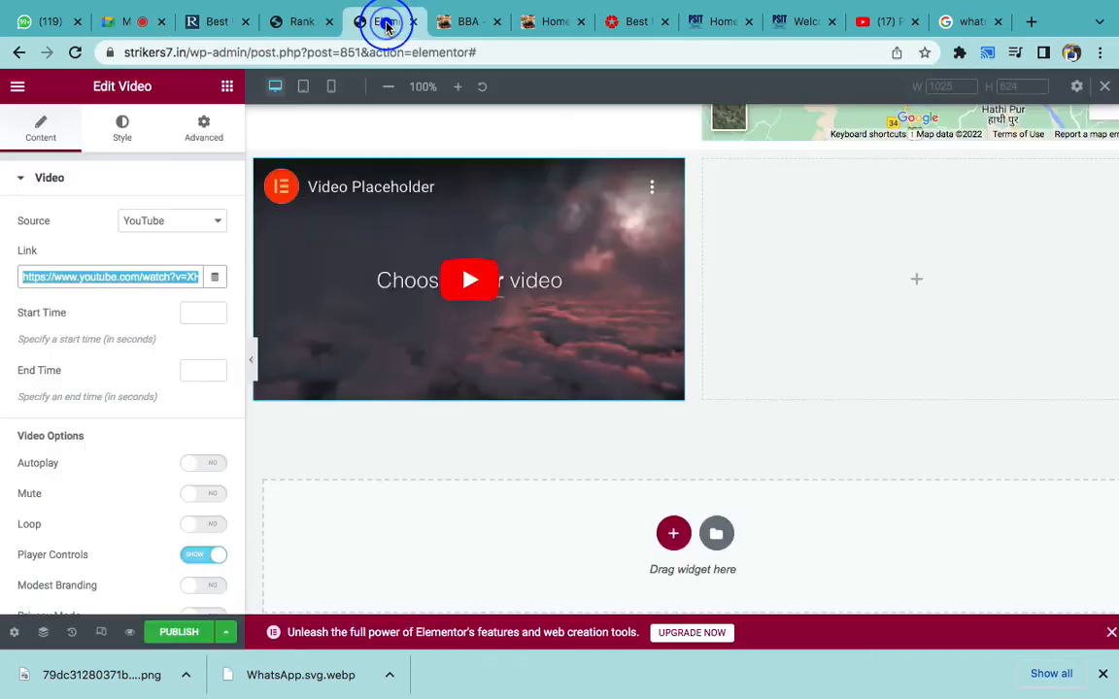
key("super+v")
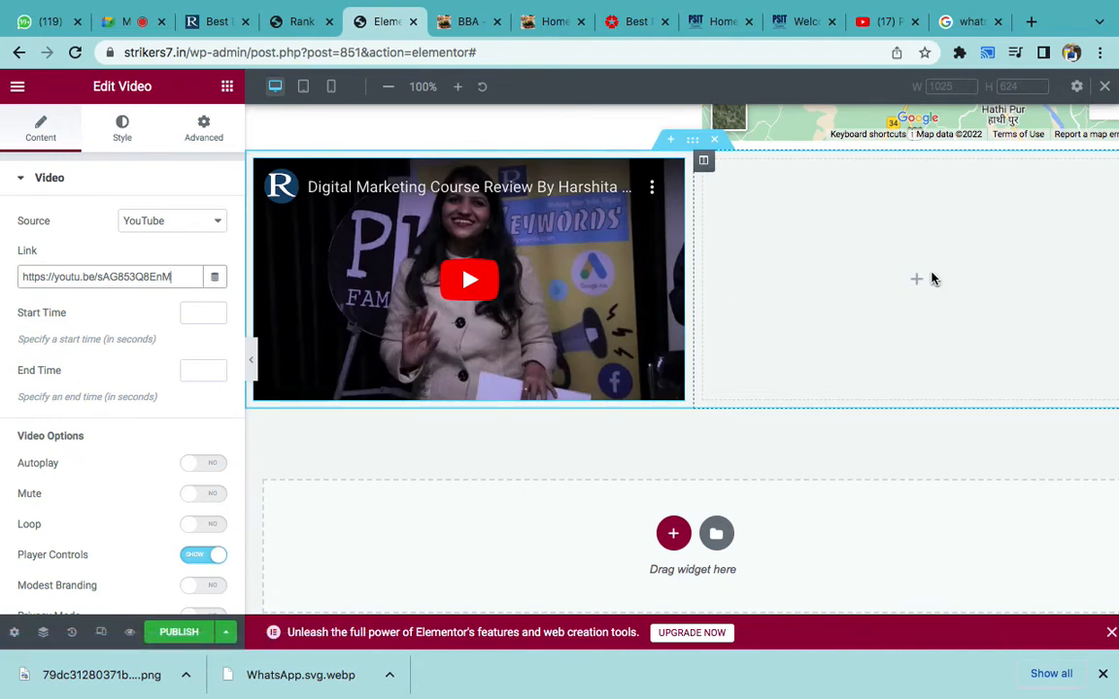
left_click(227, 88)
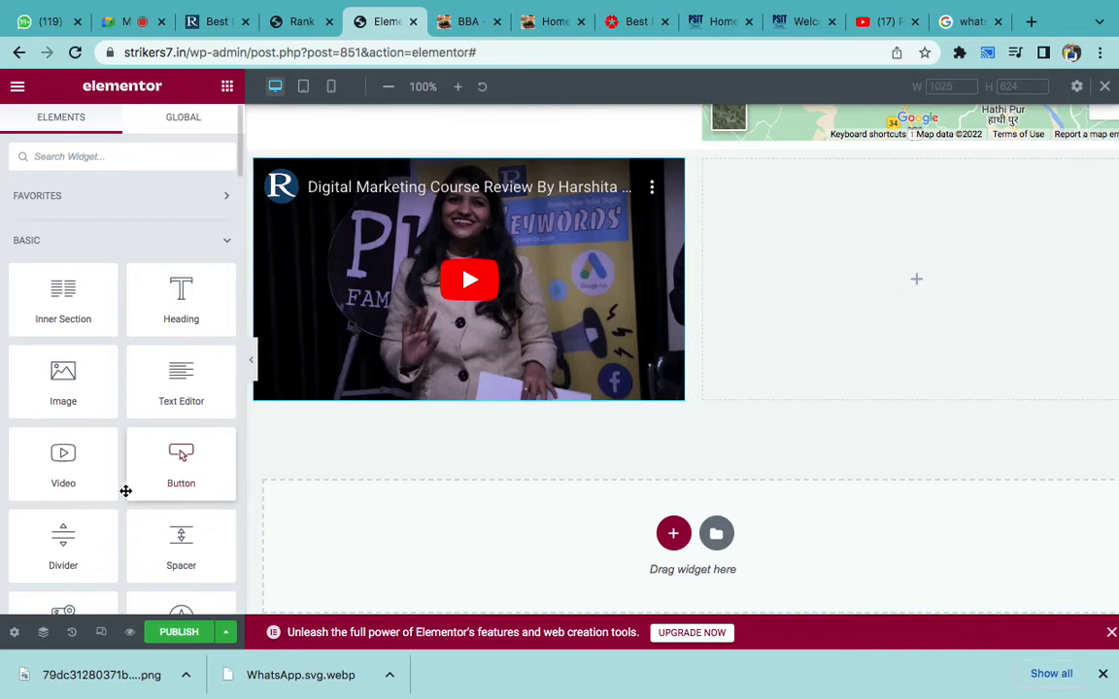
- Drag Inner Section widgets into the empty right column beside the YouTube video
scroll(125, 491, "down", 1)
scroll(125, 491, "down", 2)
scroll(107, 389, "up", 1)
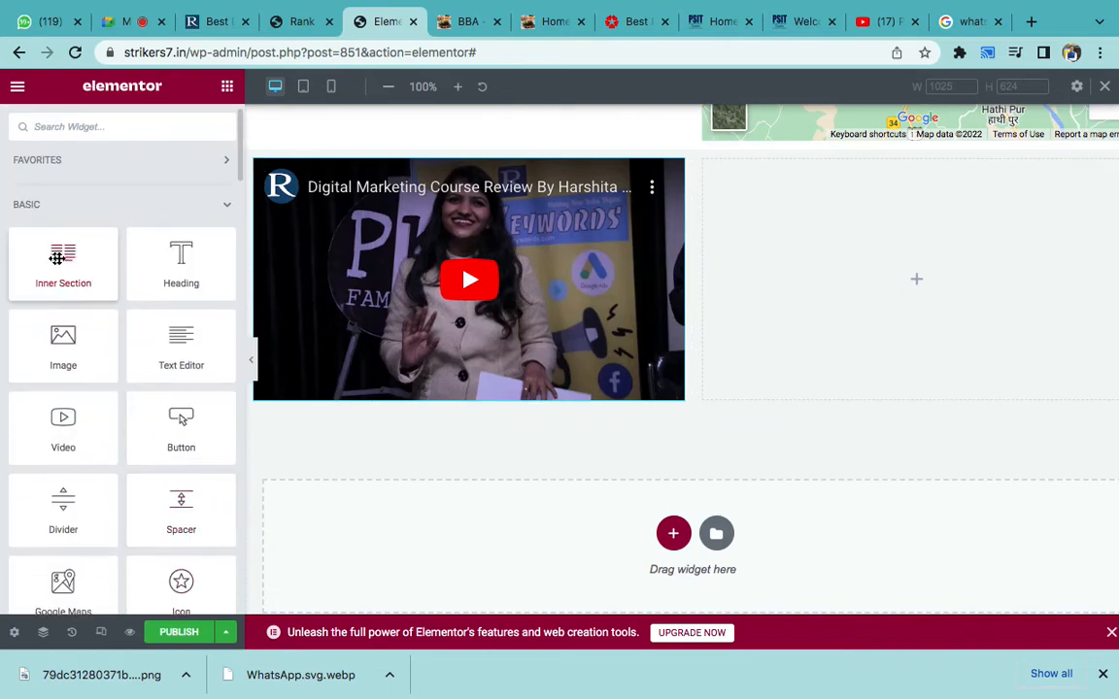
left_click_drag(63, 258, 886, 270)
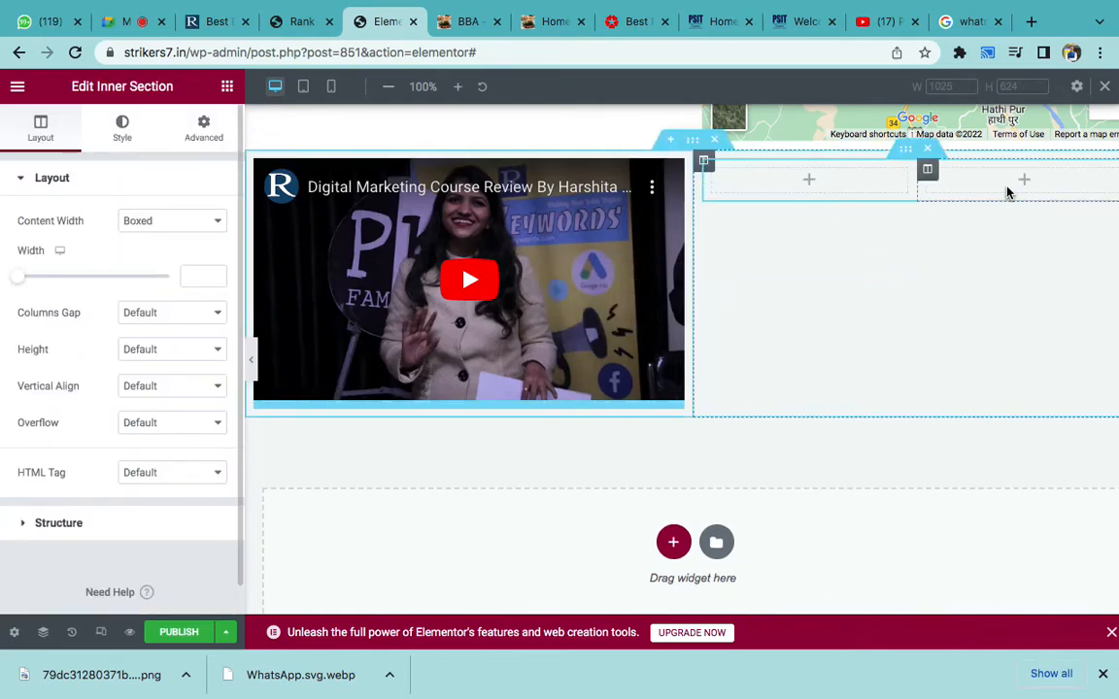
left_click(226, 87)
left_click_drag(473, 215, 866, 187)
left_click_drag(62, 288, 958, 168)
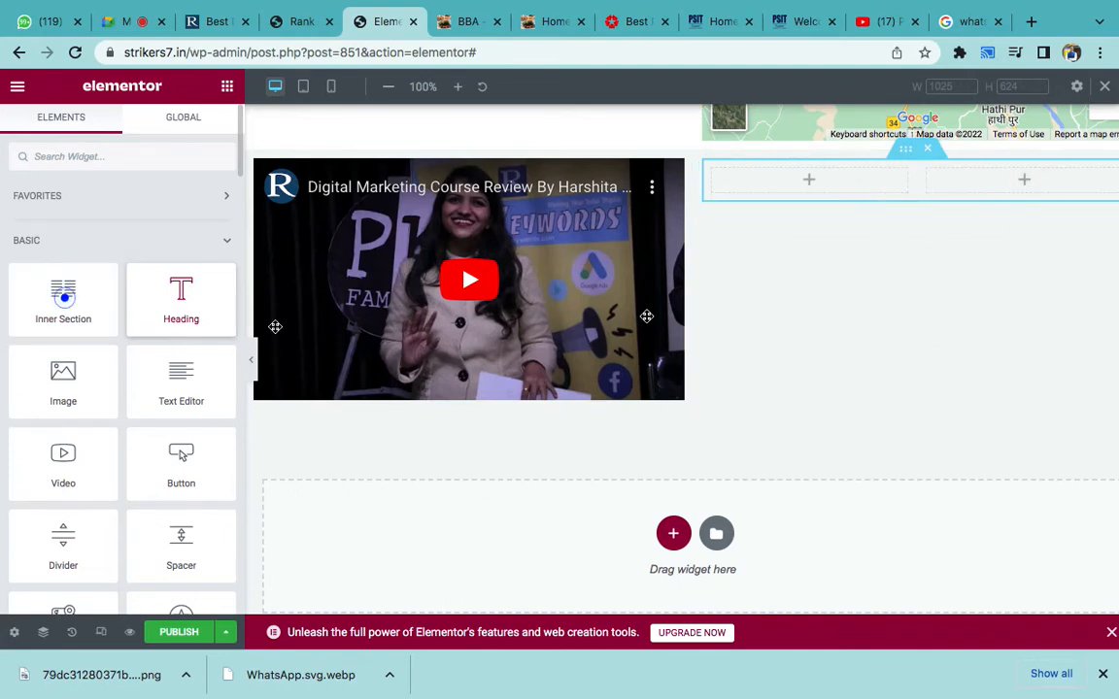
- Stack three inner sections in the right column and drop a Video widget into the first cell
left_click_drag(65, 298, 929, 232)
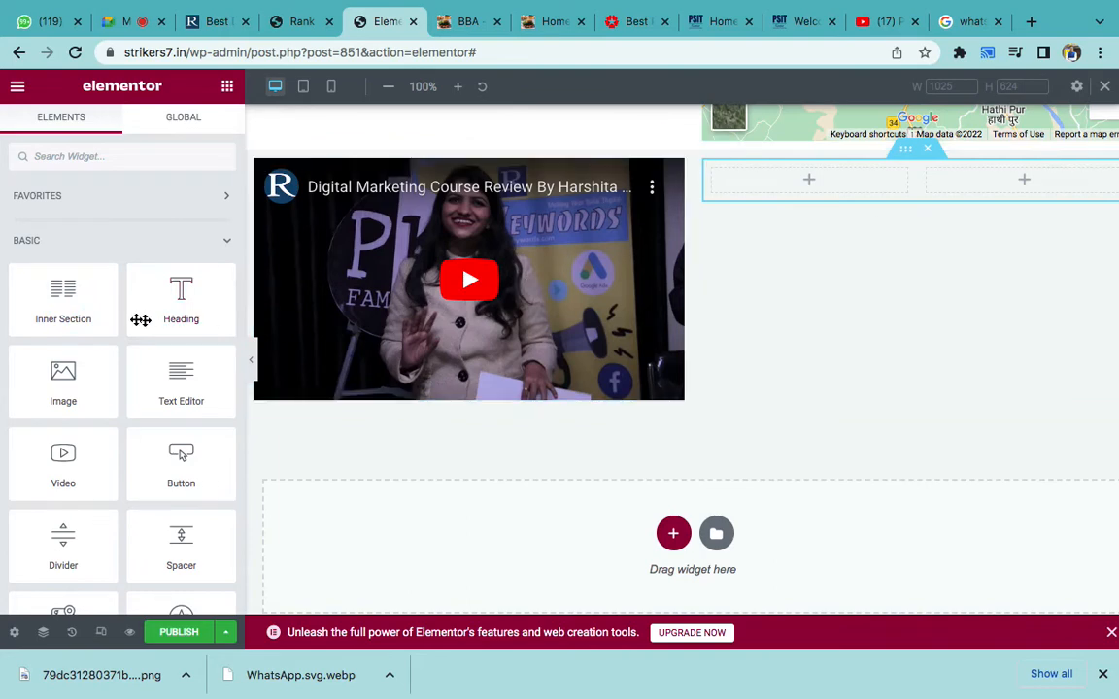
left_click_drag(62, 292, 922, 173)
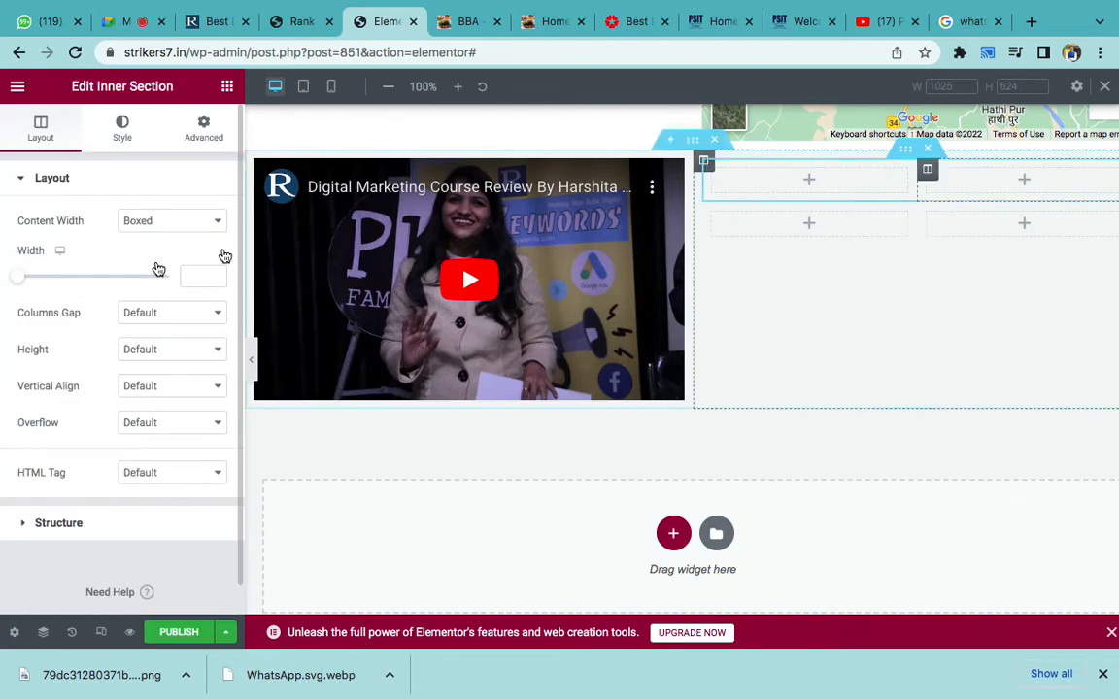
left_click(228, 89)
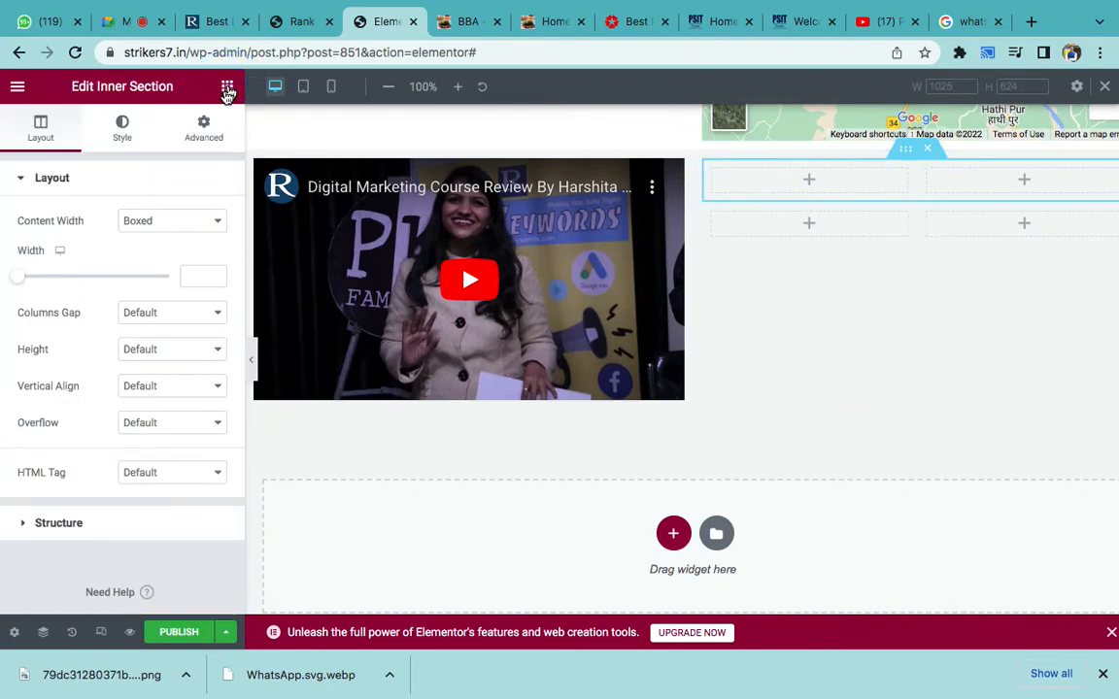
left_click_drag(338, 257, 861, 217)
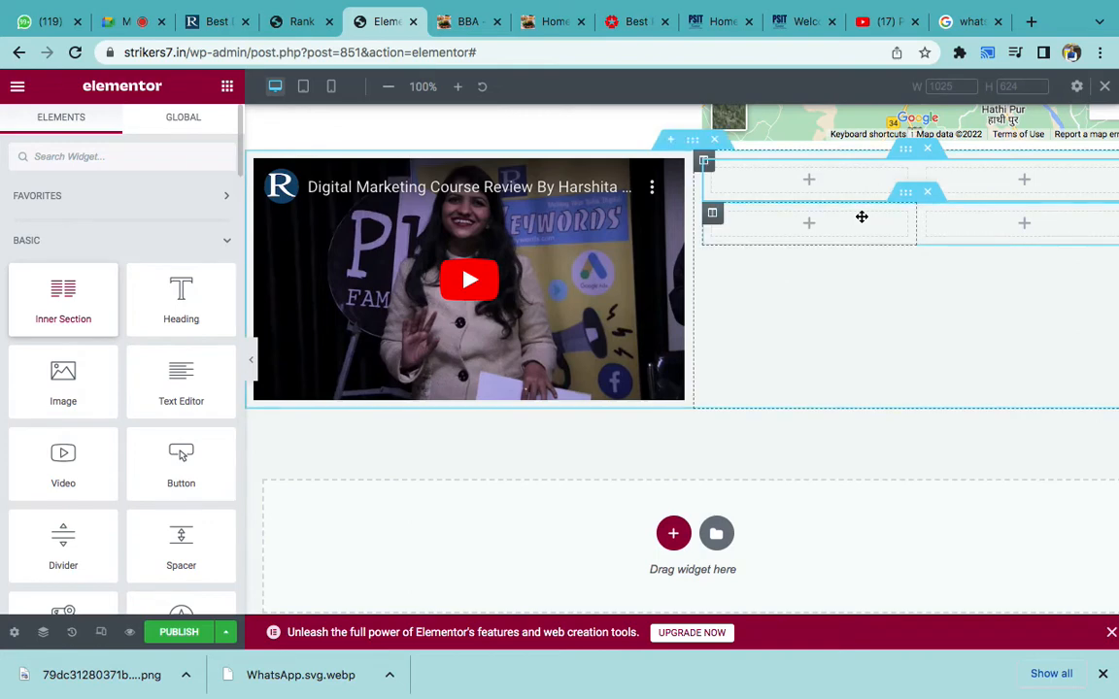
left_click_drag(70, 300, 887, 175)
left_click(867, 185)
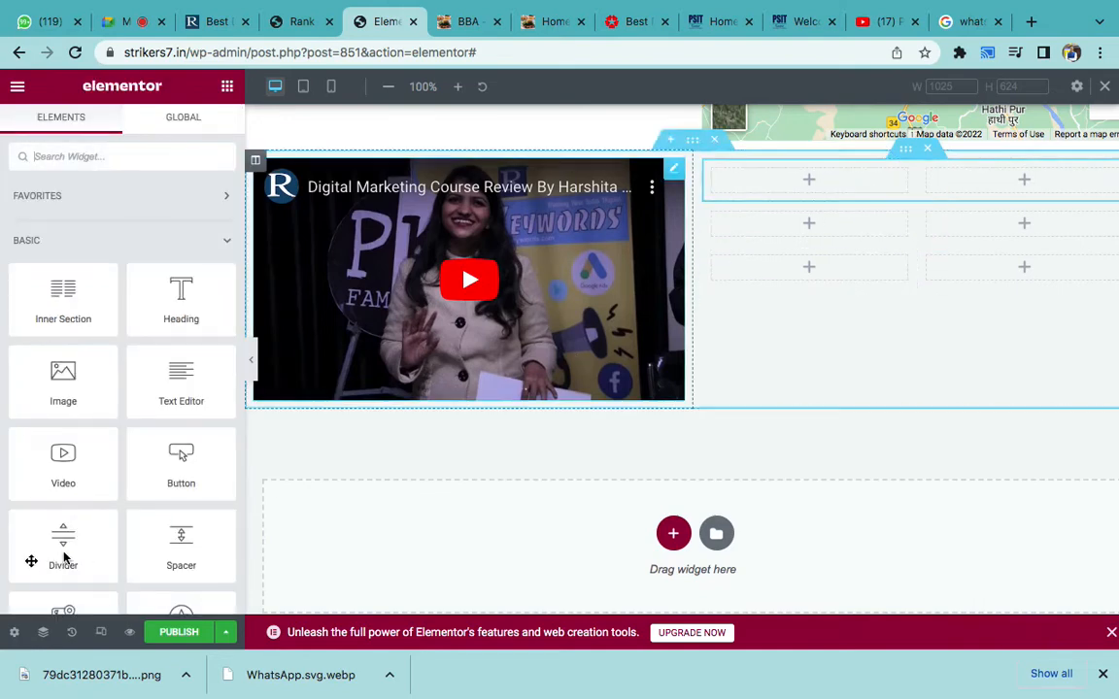
left_click_drag(45, 464, 807, 173)
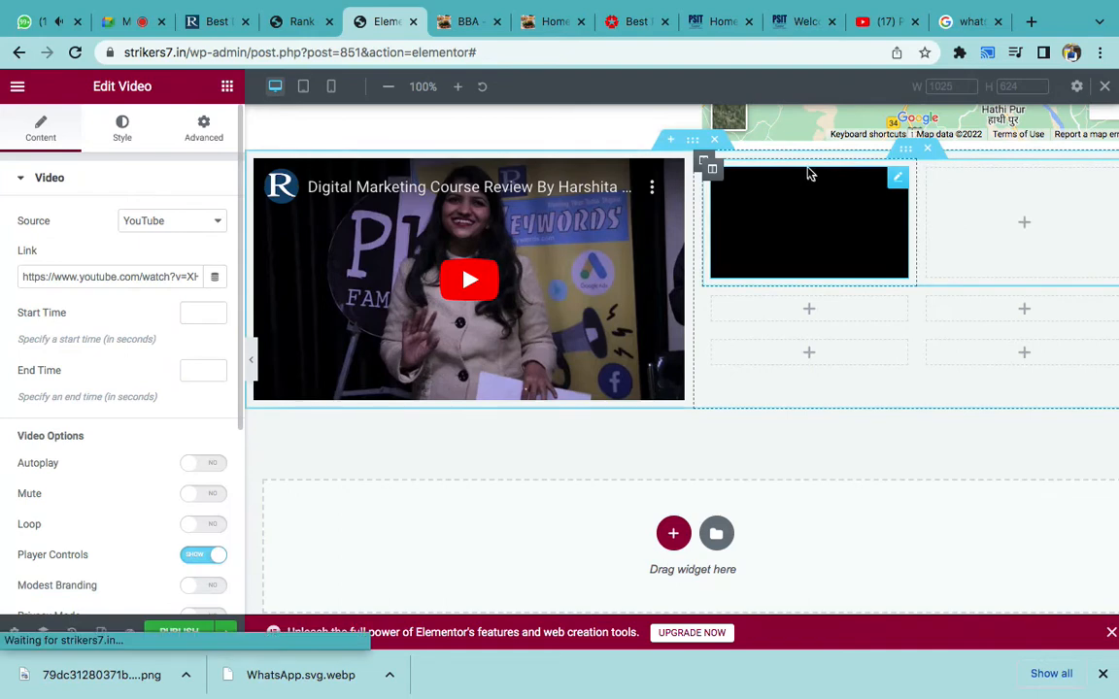
- Add a second placeholder Video widget into the top inner section's right cell
left_click(224, 89)
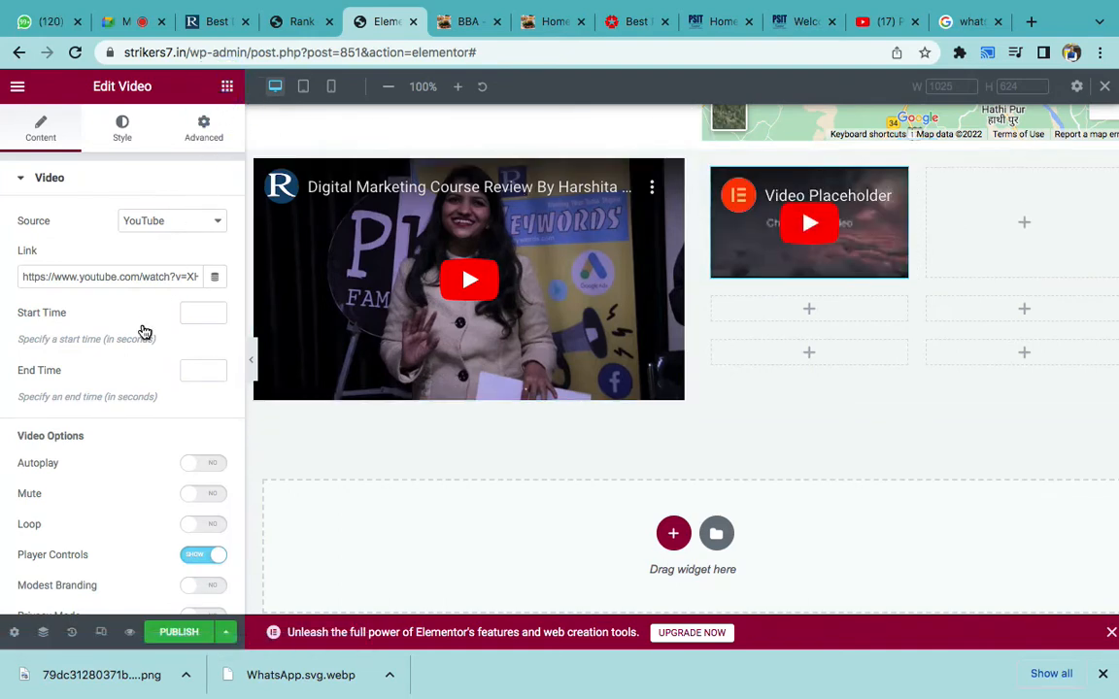
left_click_drag(50, 468, 961, 223)
left_click_drag(984, 222, 1016, 227)
left_click_drag(44, 462, 1017, 215)
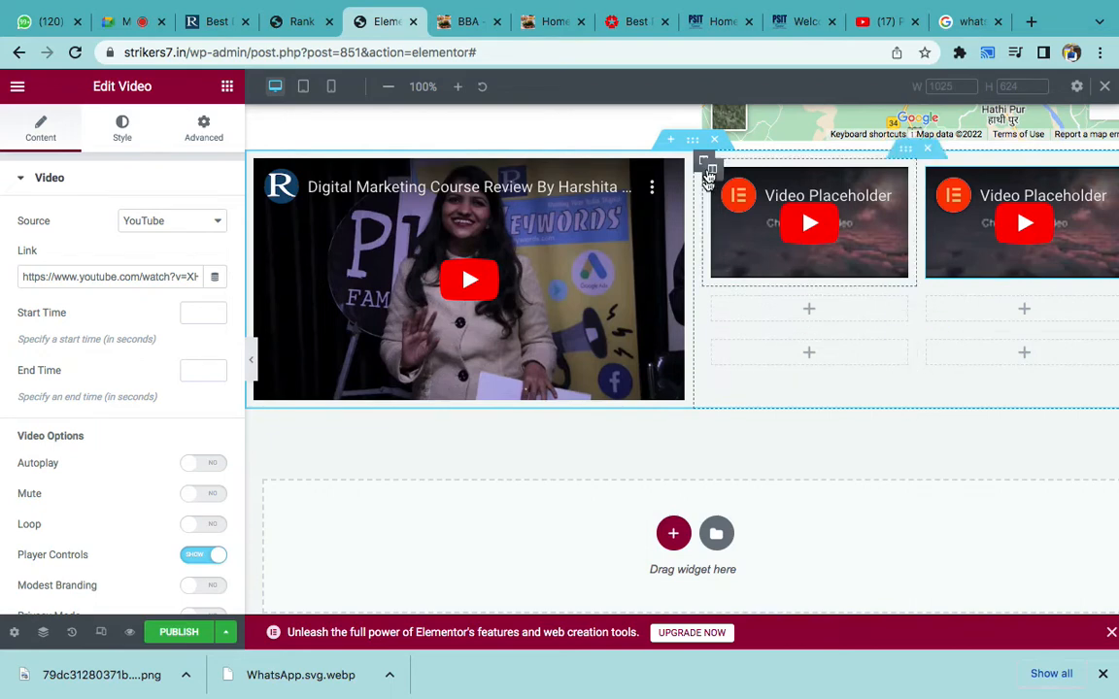
- Compare the video section with the reference site, dismissing the disk-space warning
left_click(694, 142)
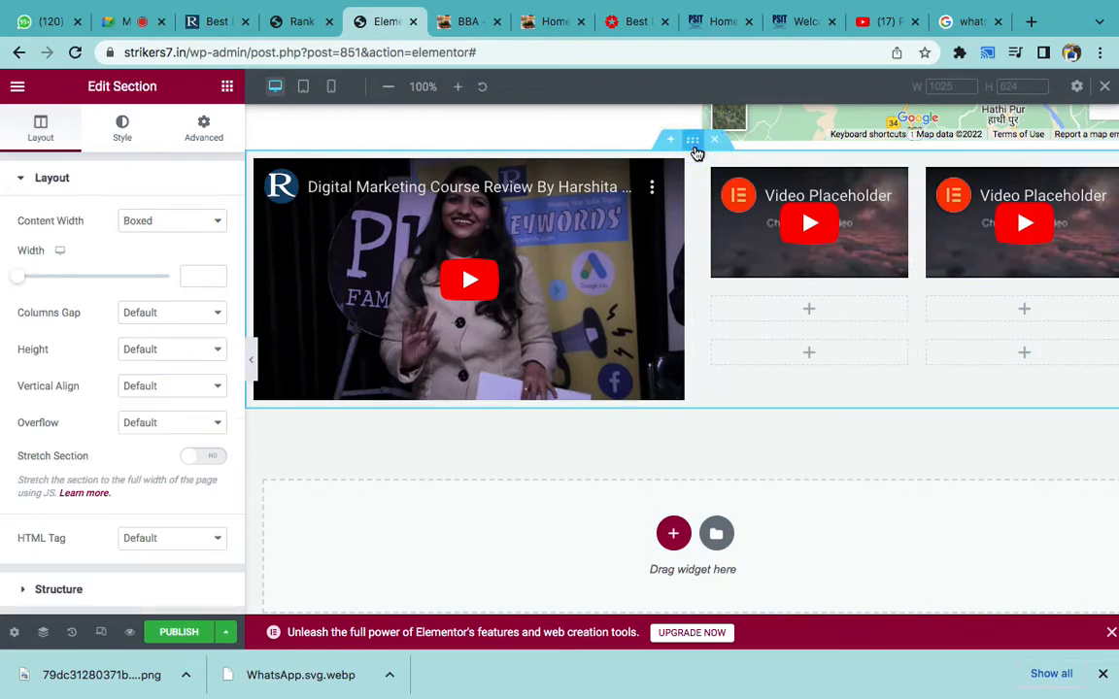
left_click(211, 30)
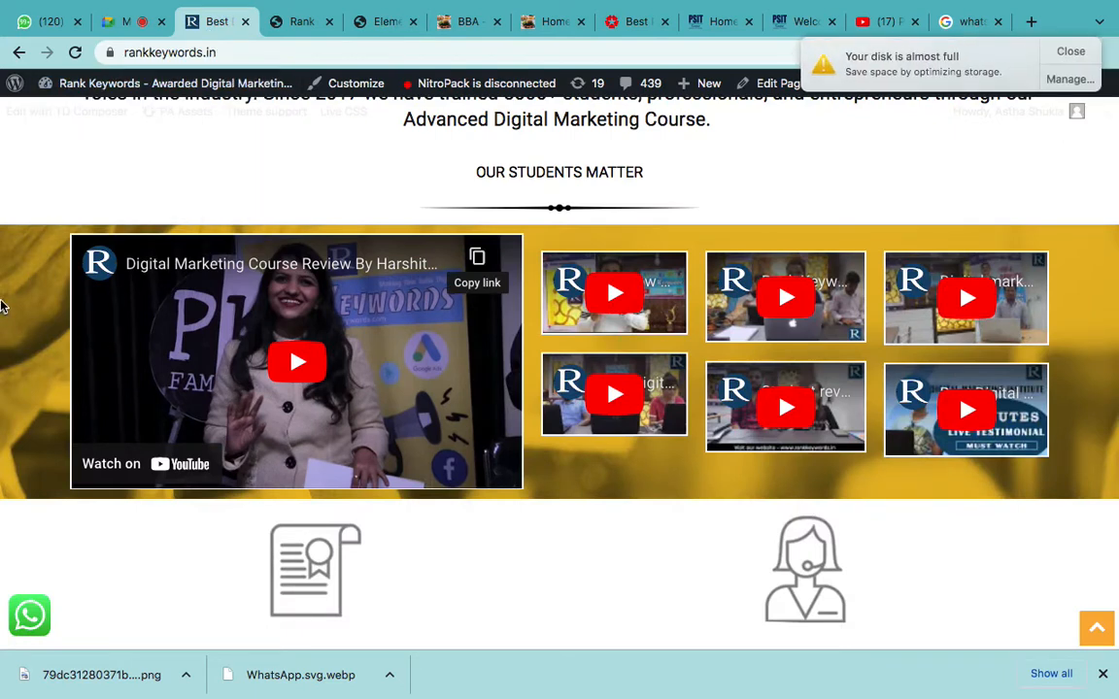
left_click(1074, 51)
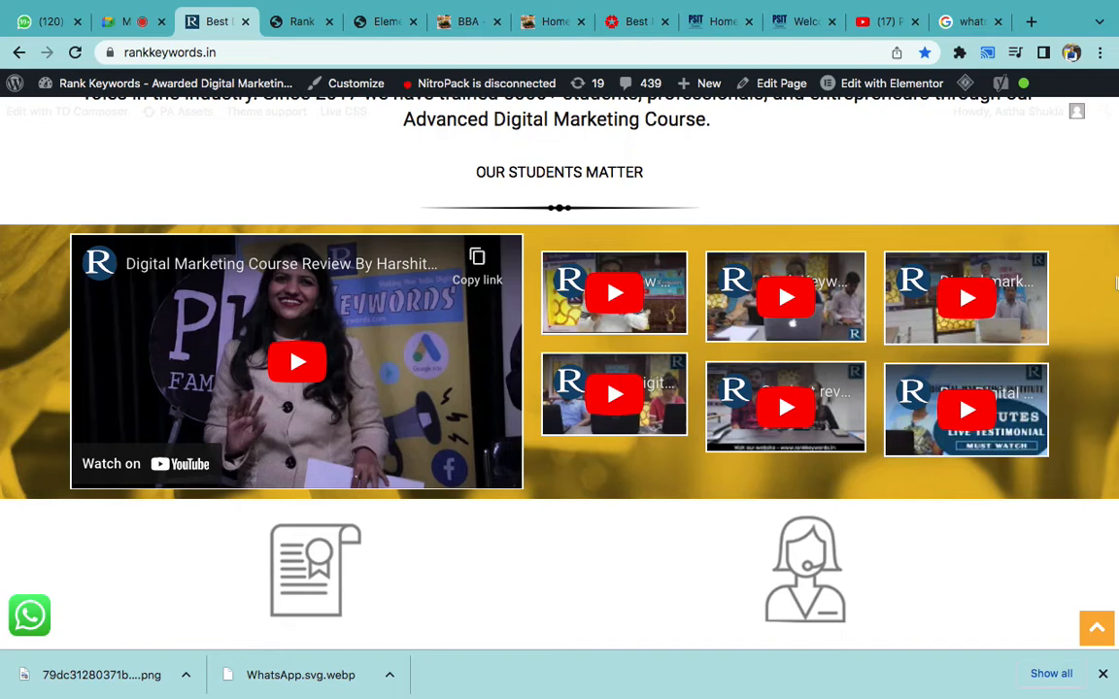
left_click(375, 22)
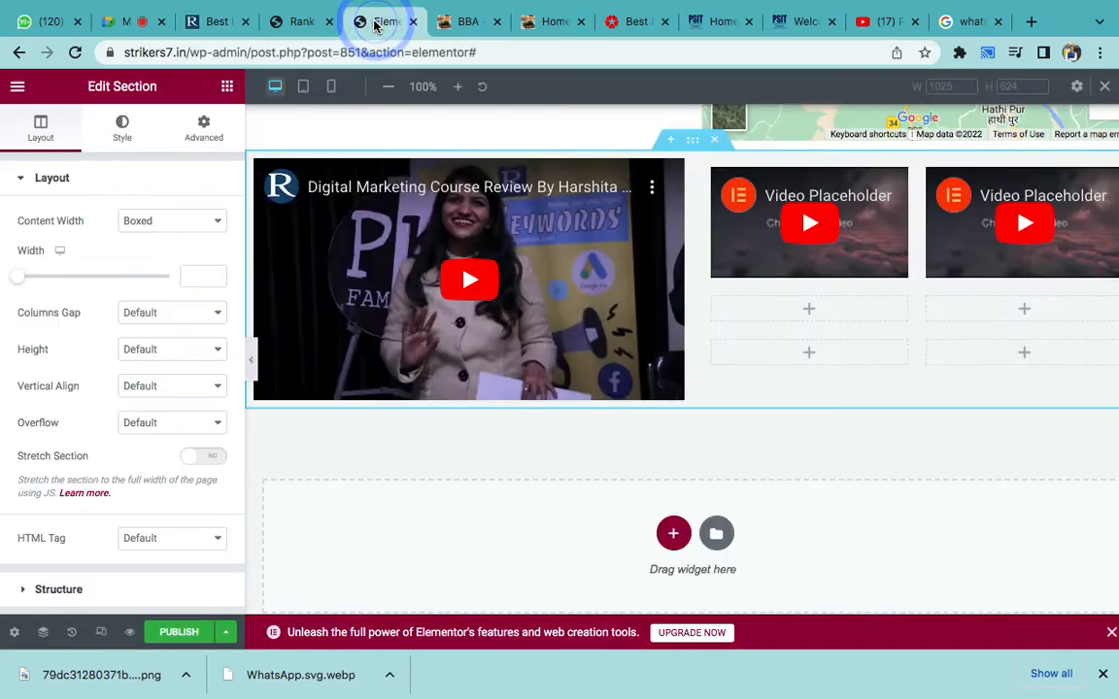
- Set the video section's Style background to Classic and start choosing an image
left_click(693, 143)
left_click(122, 142)
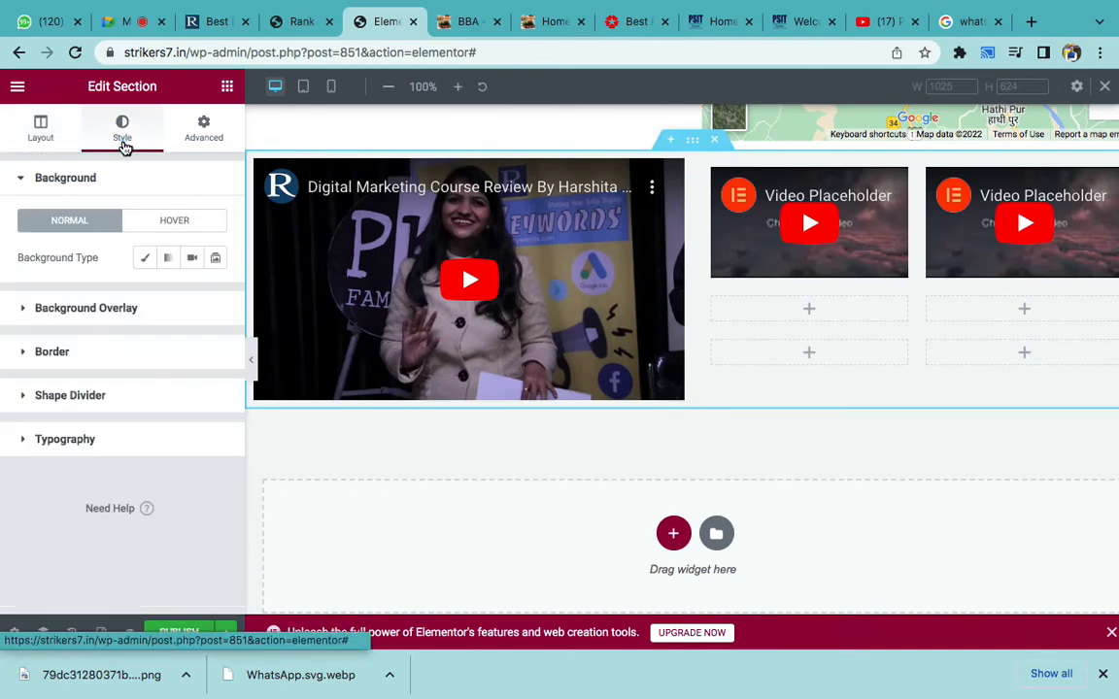
left_click(145, 260)
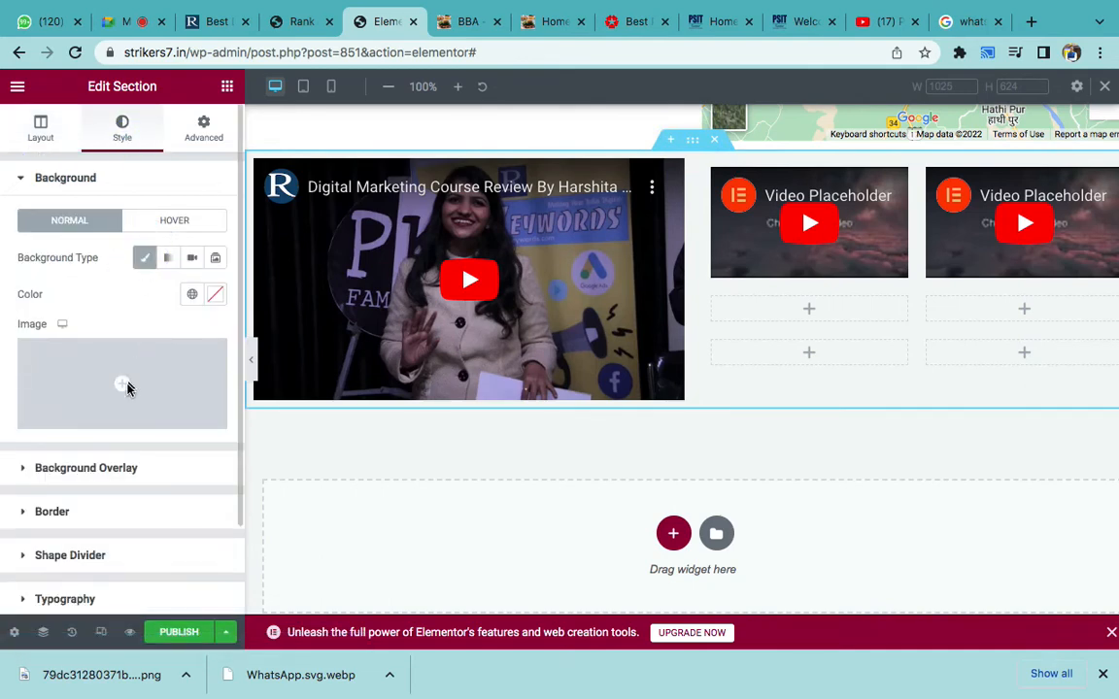
left_click(127, 384)
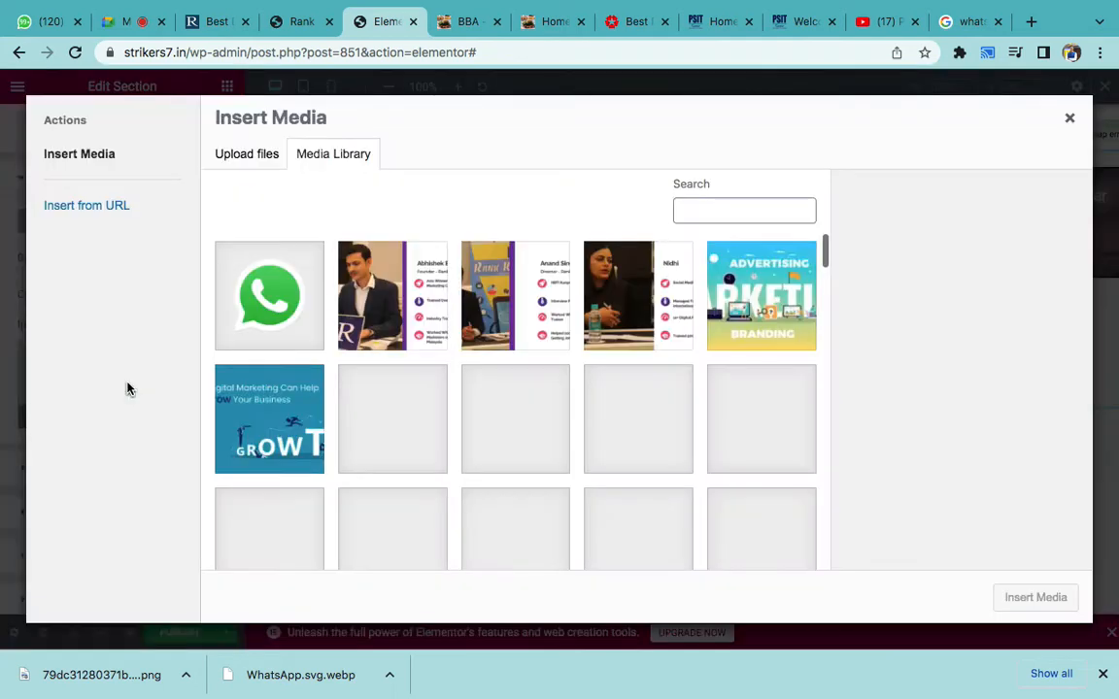
- Insert the yellow salad food photo (appetizer-menu-header) from the Media Library as the background
scroll(508, 451, "down", 2)
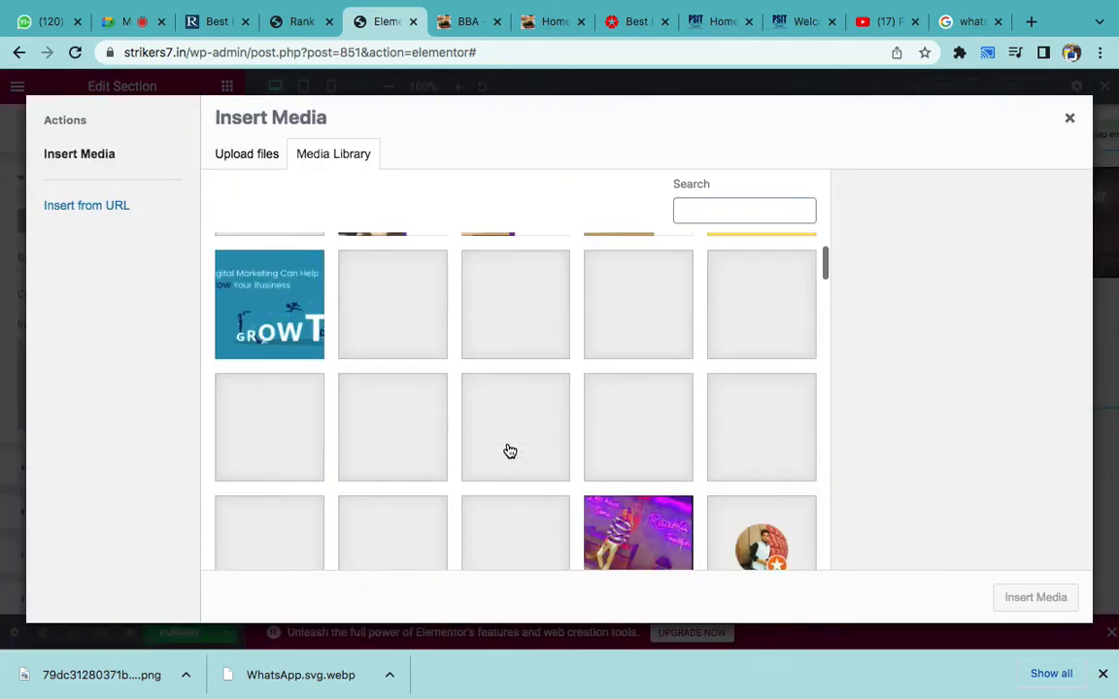
scroll(509, 451, "down", 5)
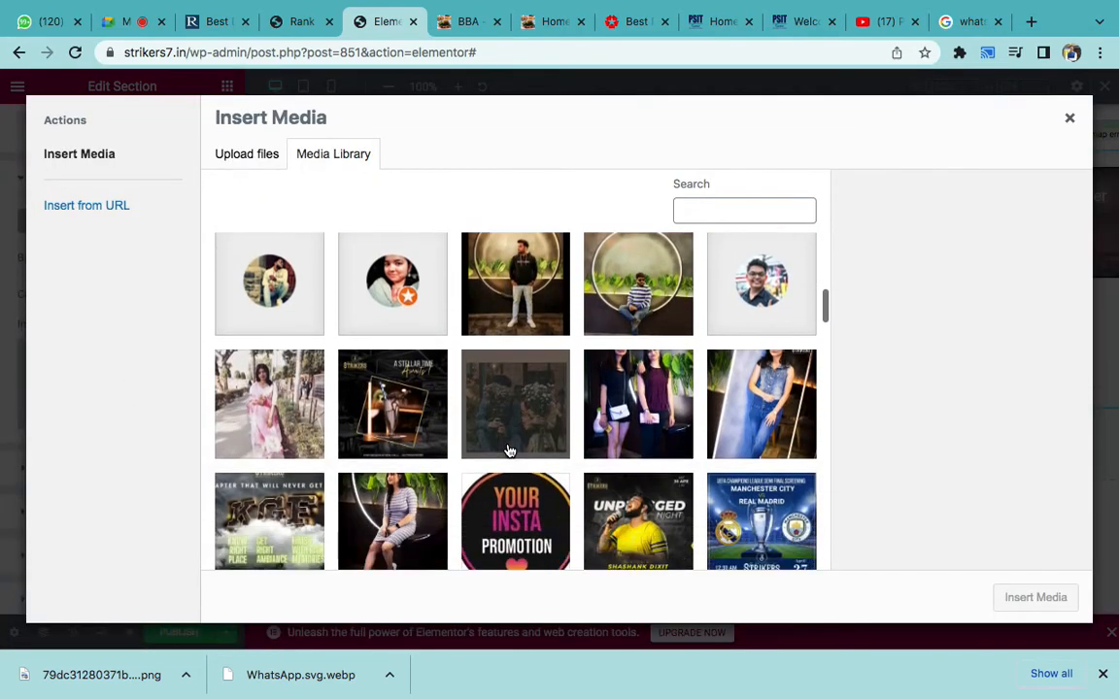
scroll(510, 451, "down", 5)
scroll(510, 451, "down", 5)
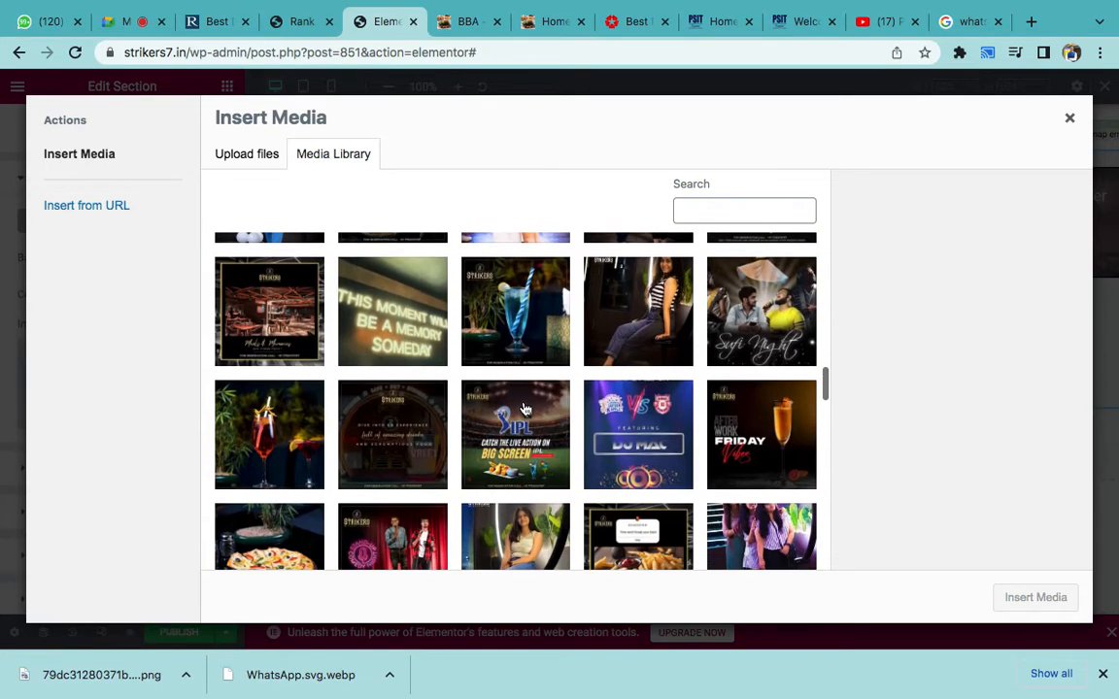
left_click(386, 450)
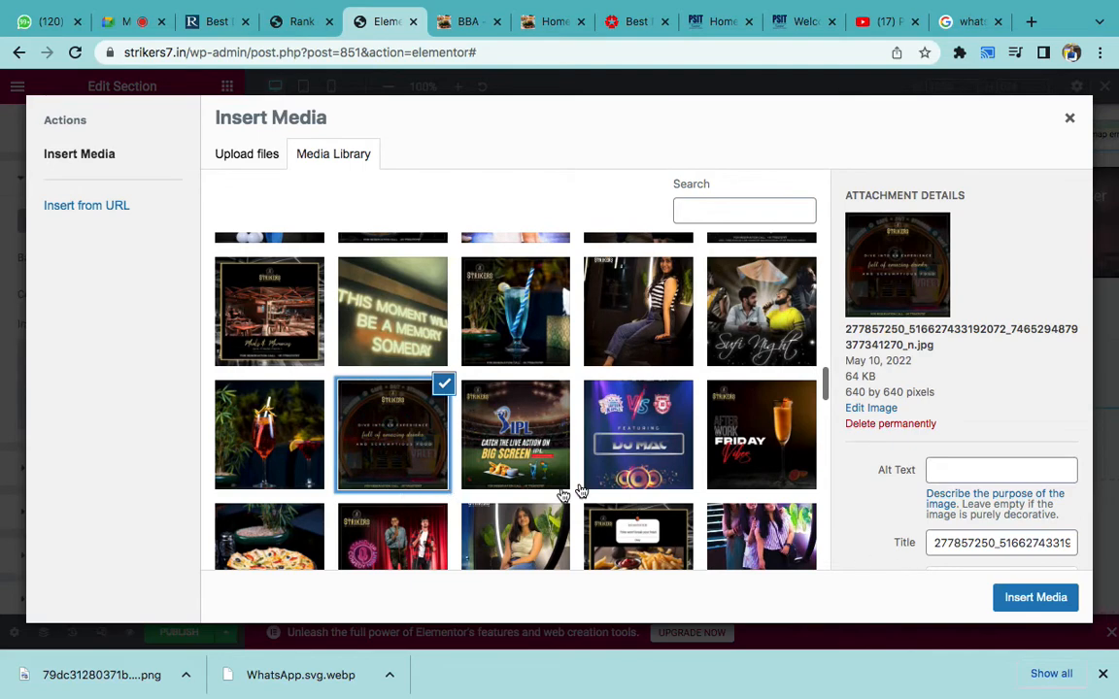
left_click(269, 433)
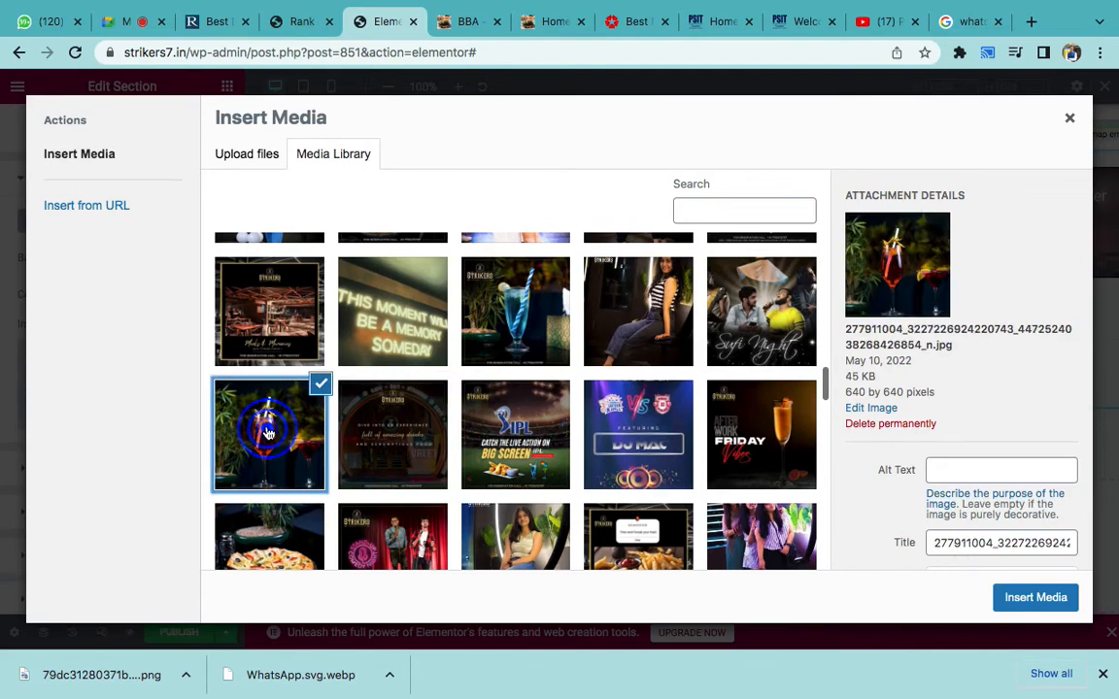
scroll(291, 439, "down", 8)
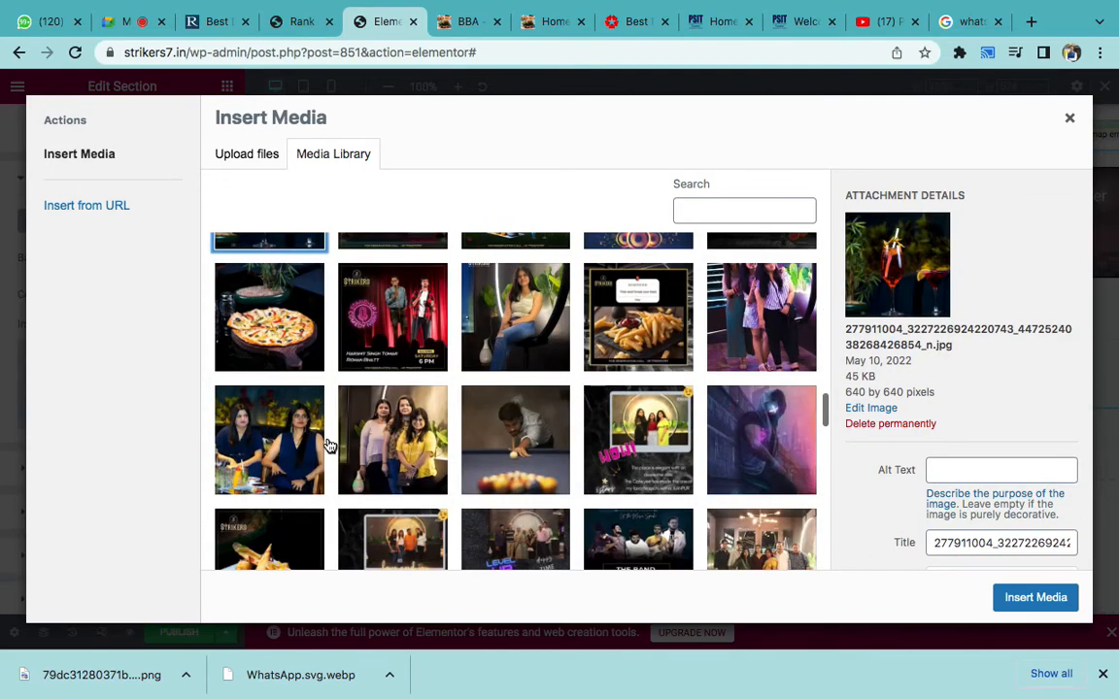
scroll(329, 445, "down", 10)
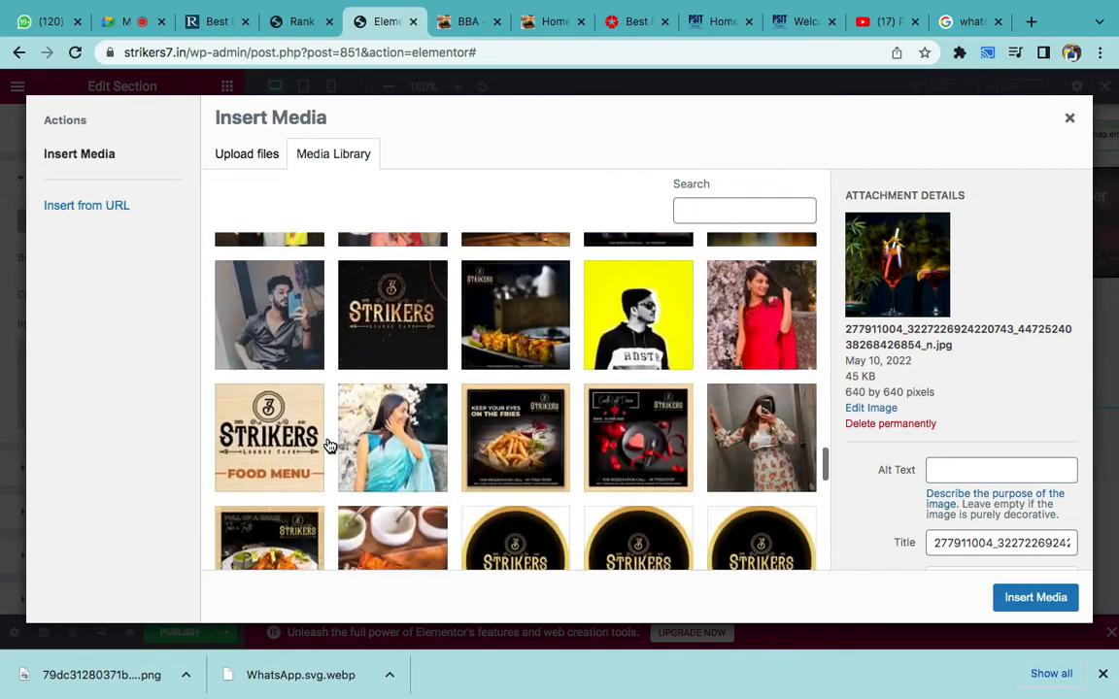
scroll(330, 445, "down", 4)
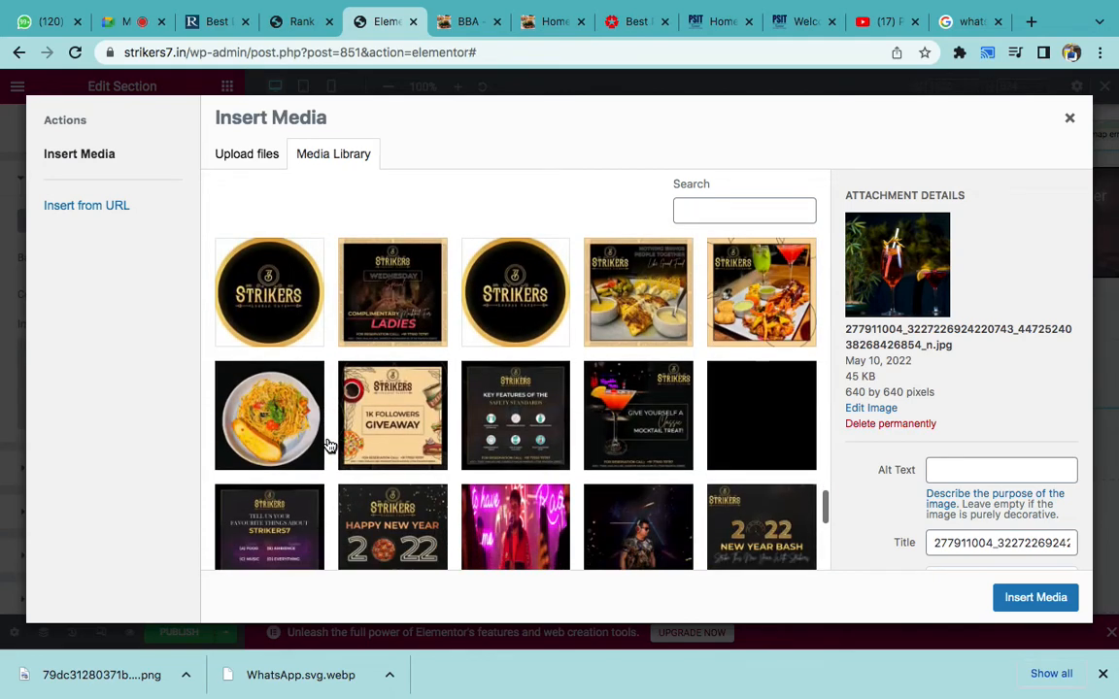
scroll(377, 457, "down", 6)
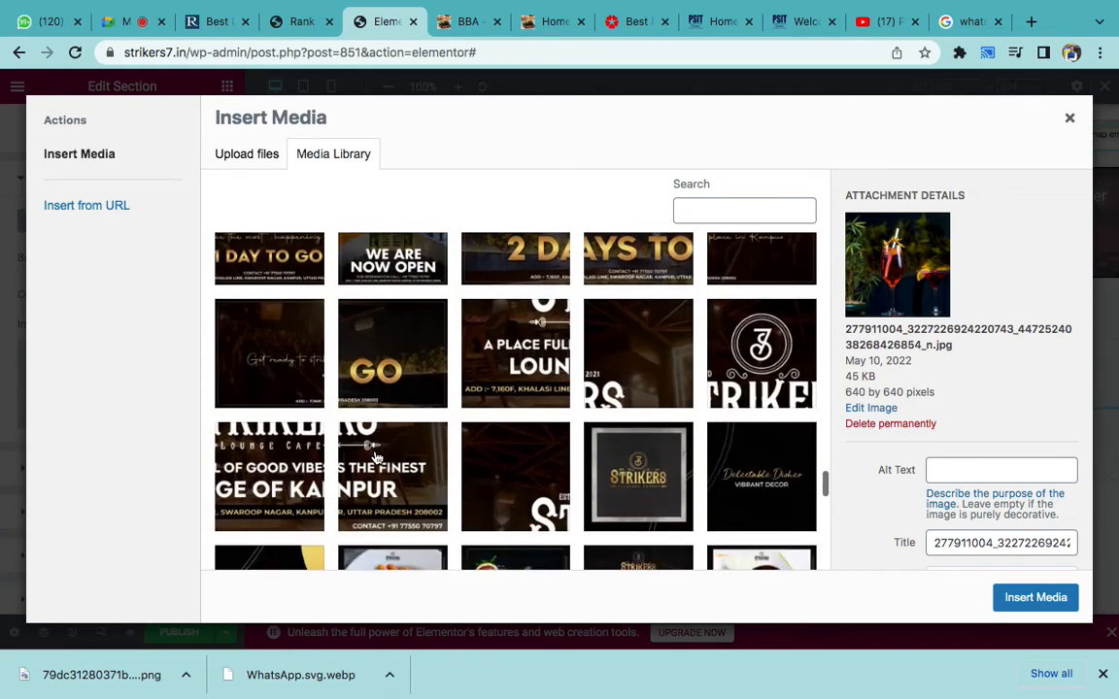
scroll(377, 456, "down", 1)
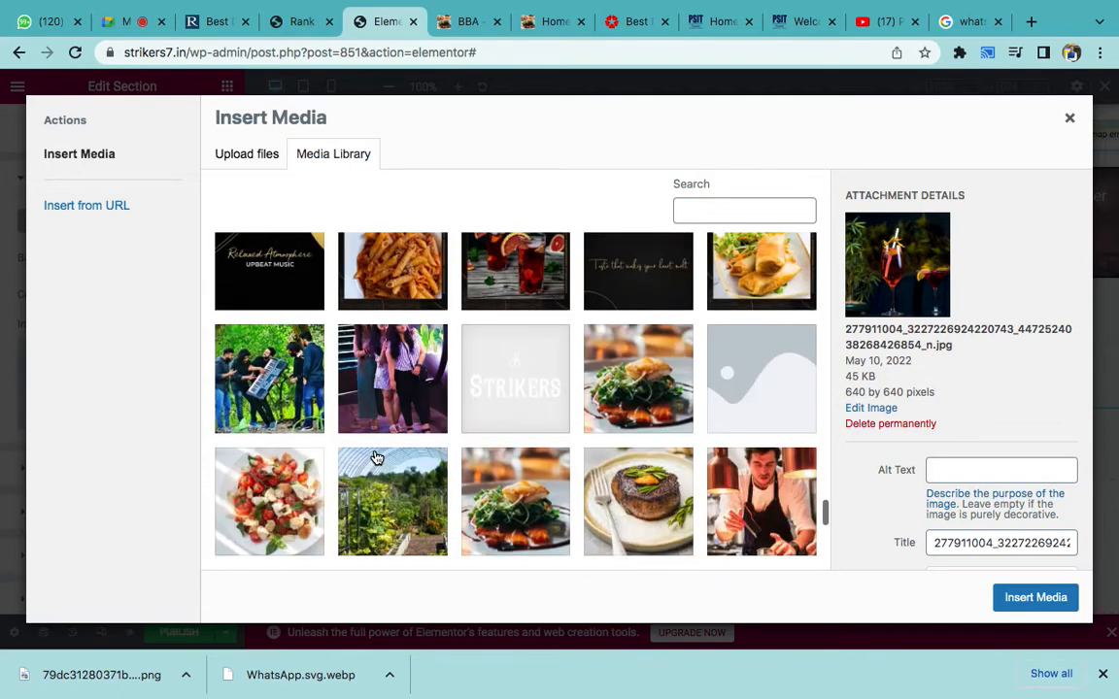
scroll(377, 456, "down", 8)
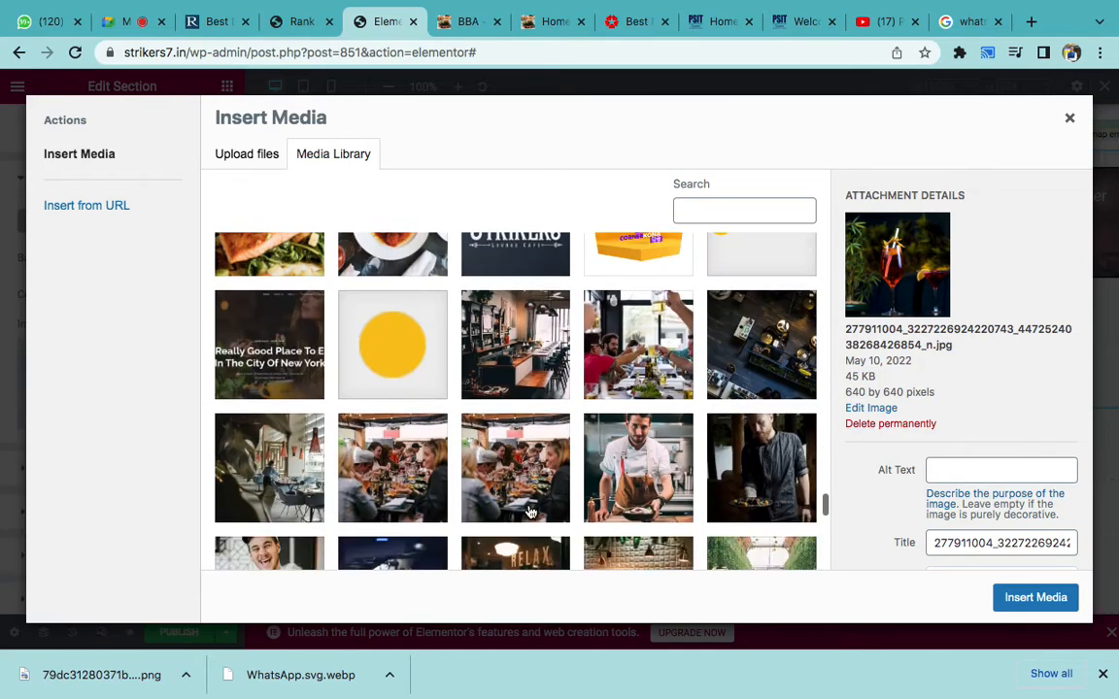
scroll(530, 512, "down", 8)
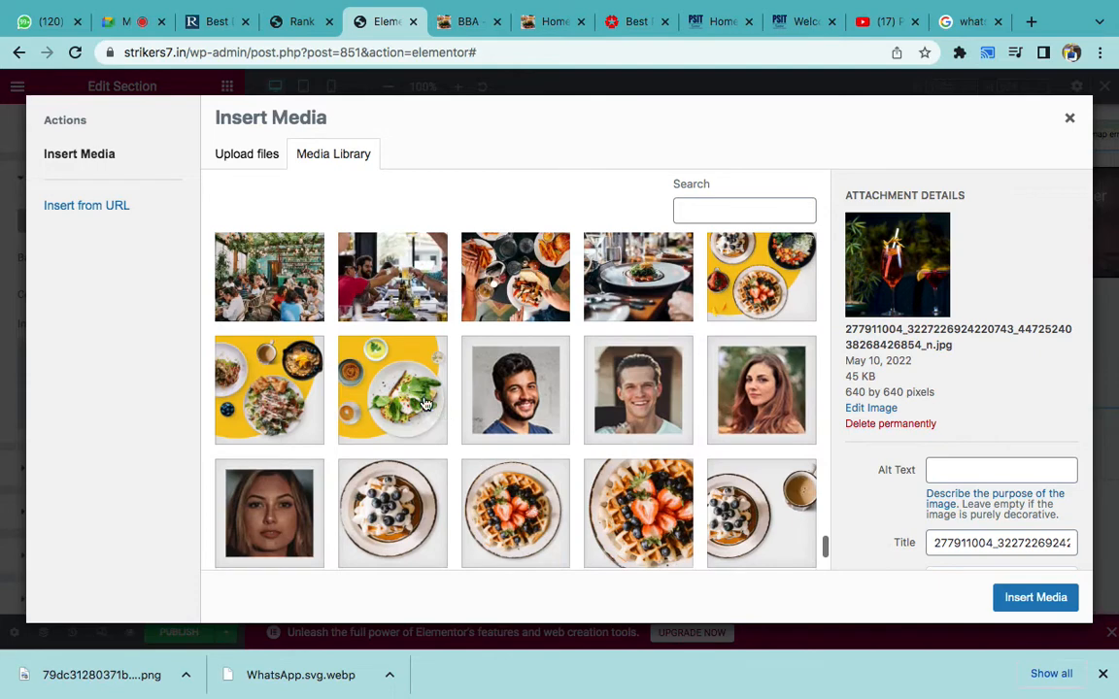
left_click(427, 405)
left_click(1016, 604)
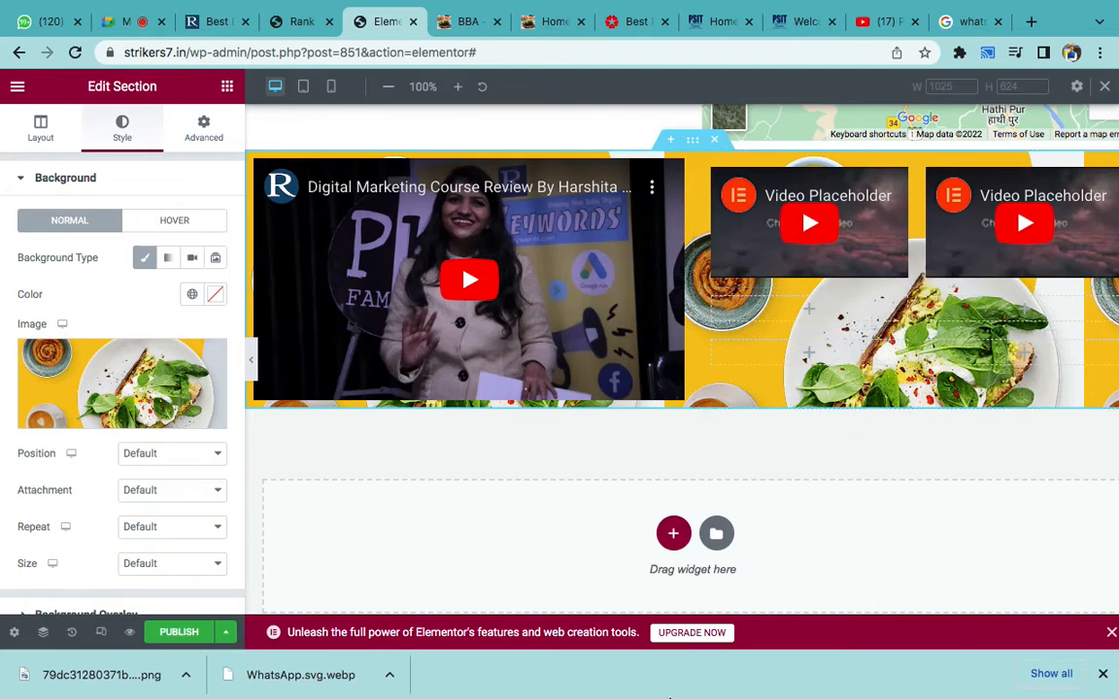
- Add 'Background Image' as Word list item 10 after Background Color, then return to Chrome
left_click(744, 666)
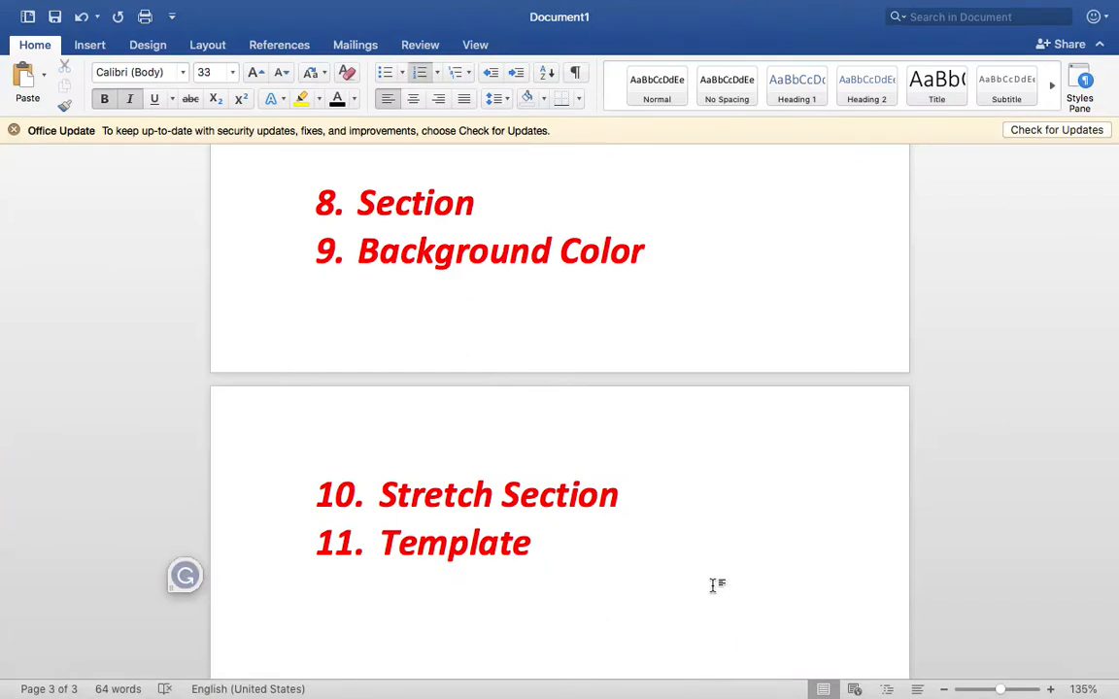
left_click(674, 252)
key("Return")
type("Backgroun")
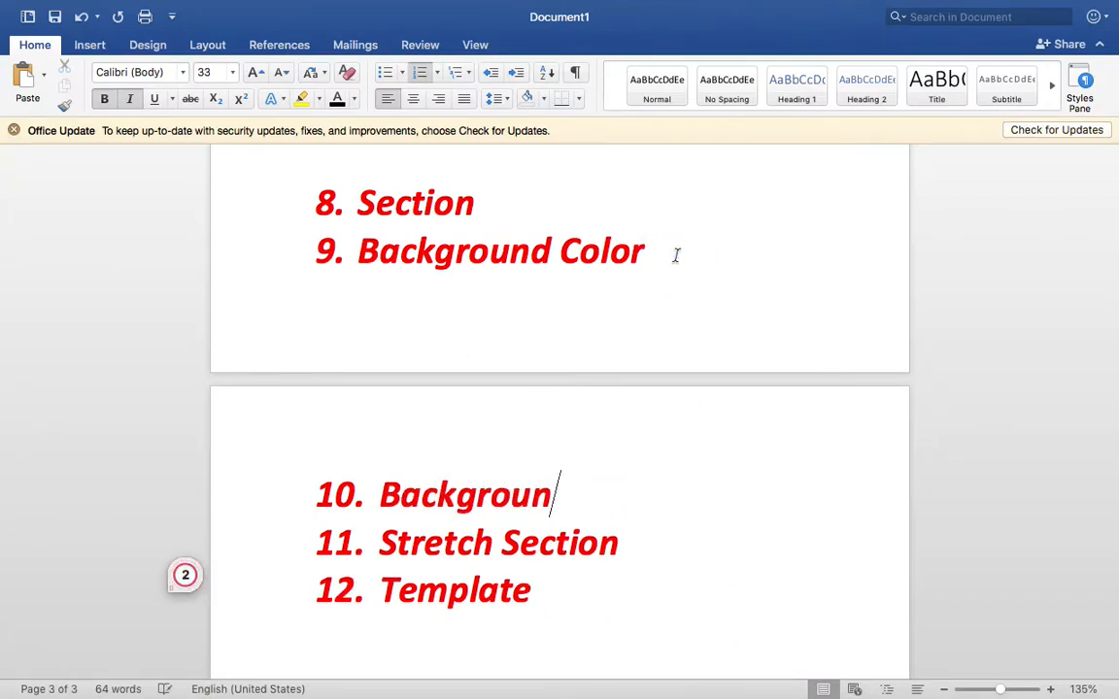
type("d Image")
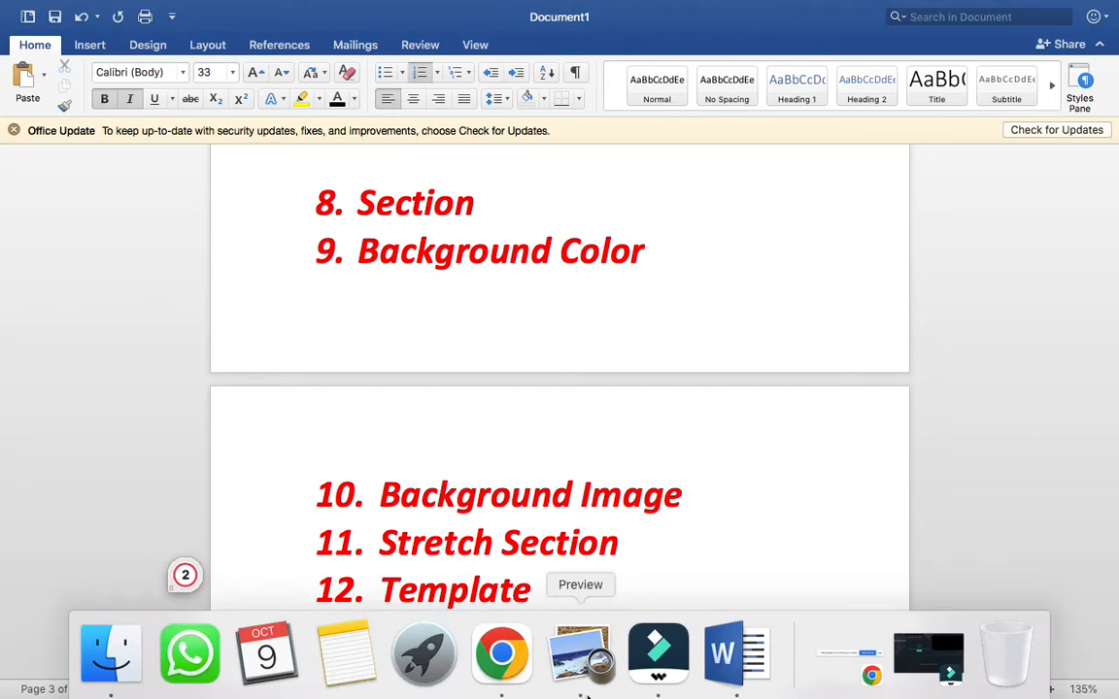
left_click(502, 680)
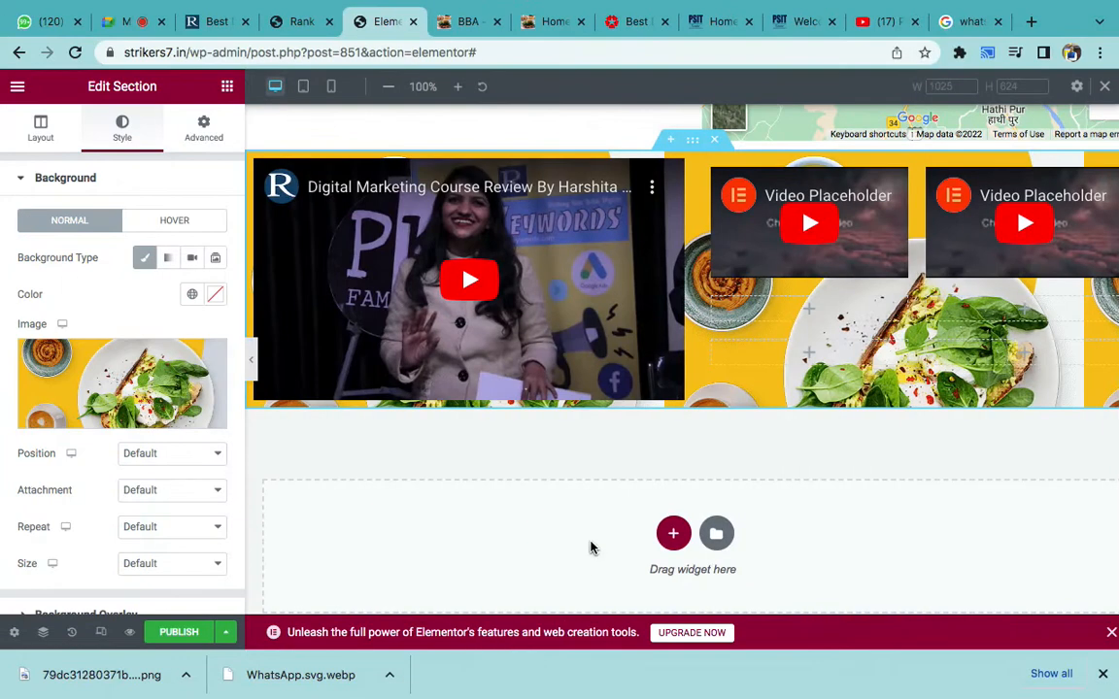
- Delete the video section with the food-photo background, leaving an empty drop area below the map
left_click(719, 142)
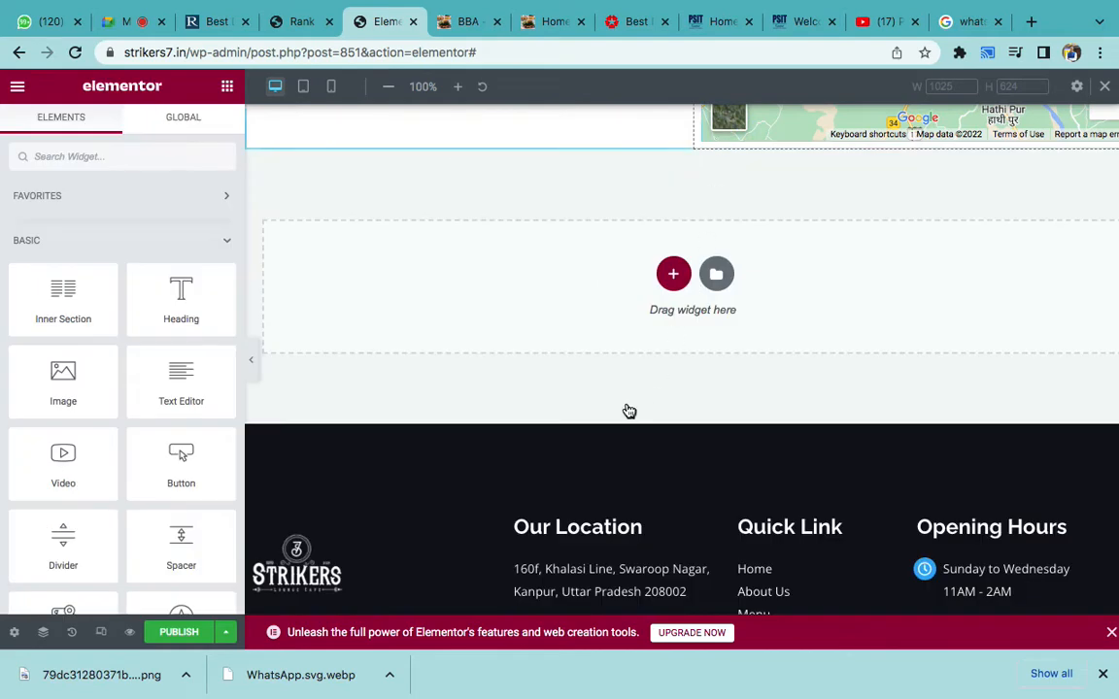
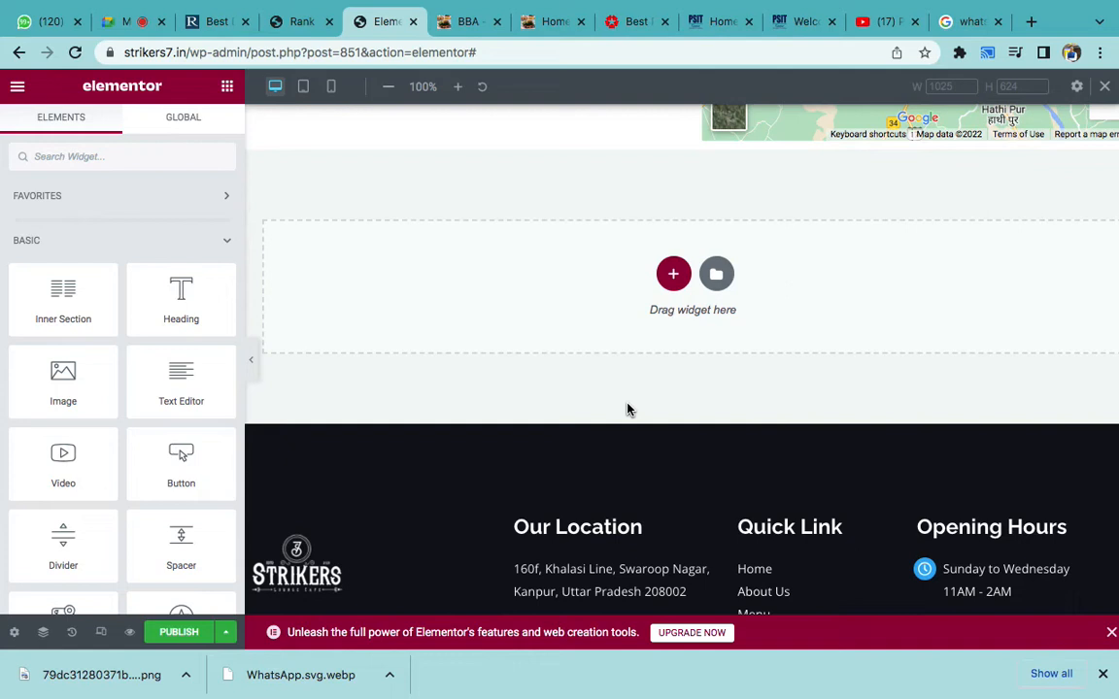
- Insert a two-column section into the empty area below the map
left_click(673, 275)
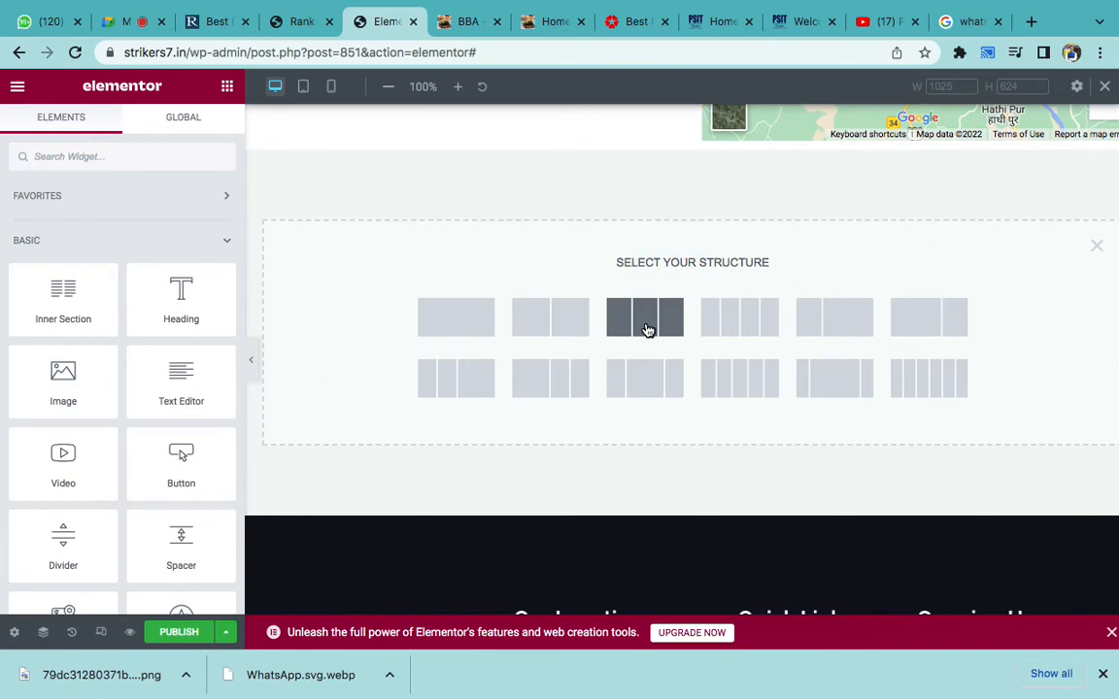
left_click(1092, 248)
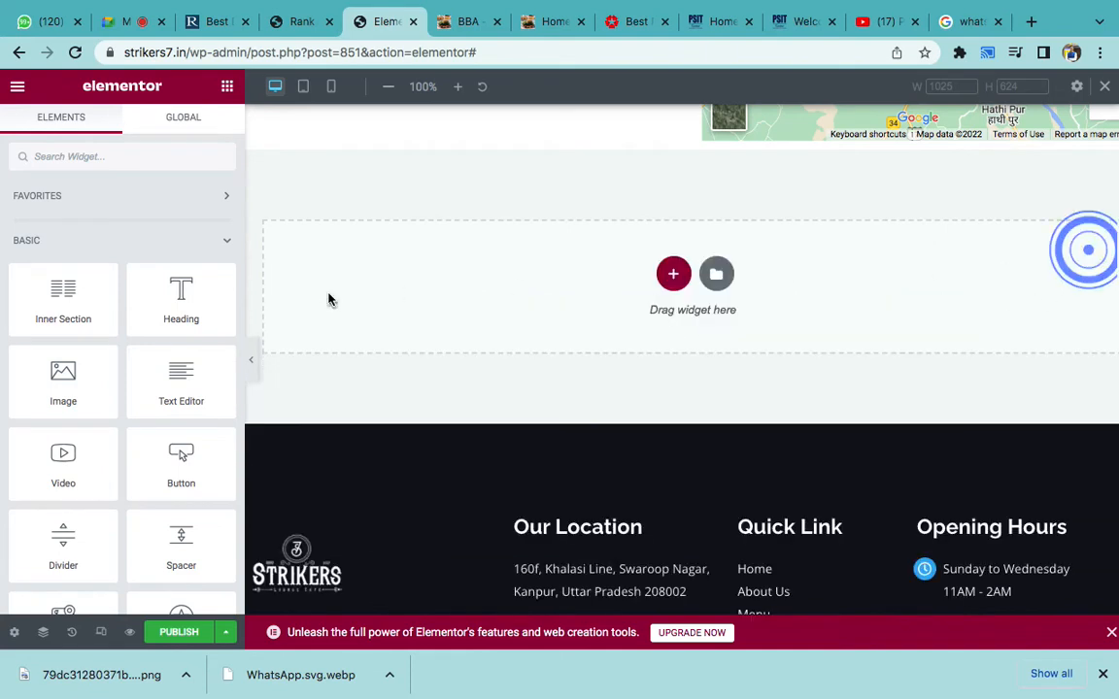
left_click(665, 281)
left_click(521, 325)
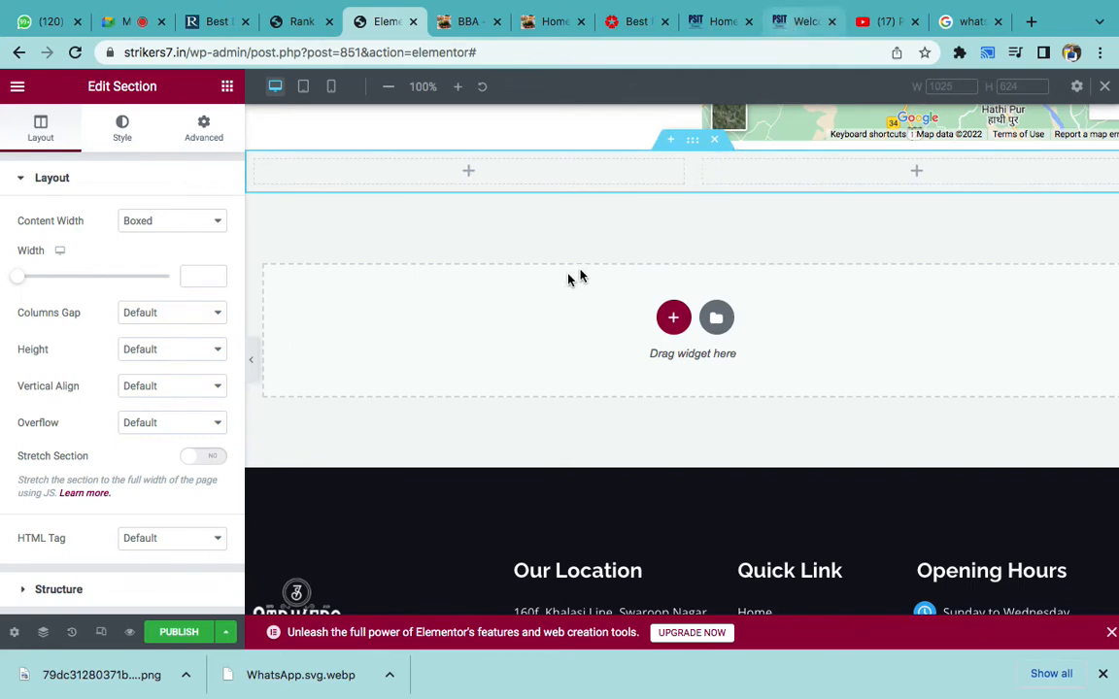
- Drop an Inner Section into the right column and duplicate a column, giving three inner columns
left_click(225, 87)
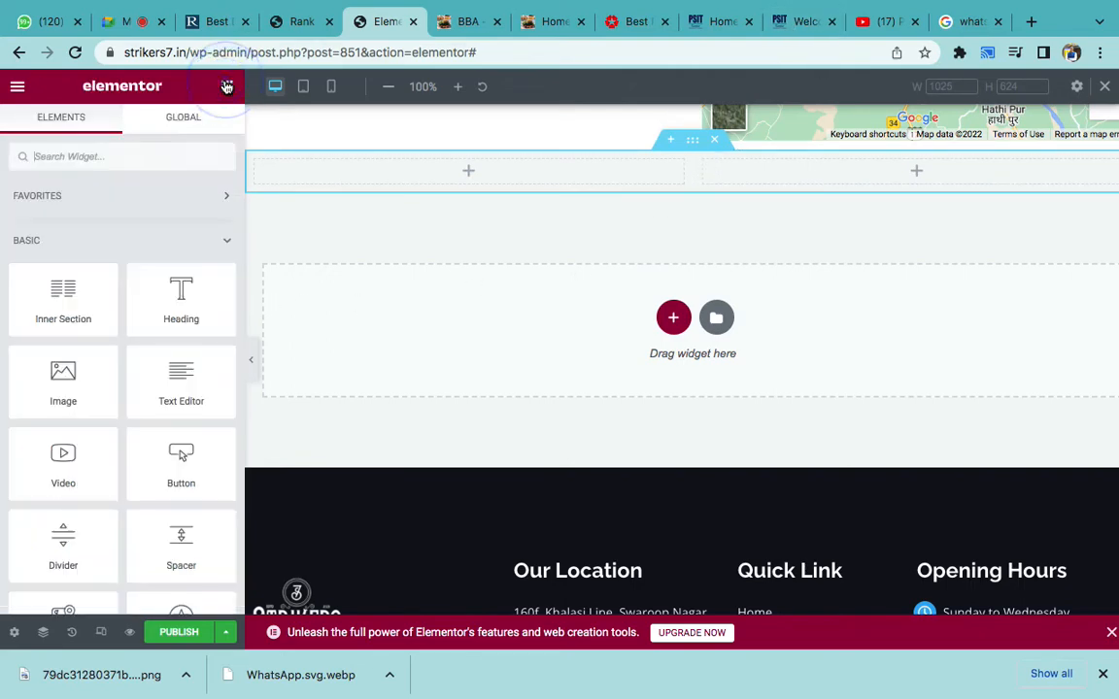
left_click_drag(65, 316, 852, 180)
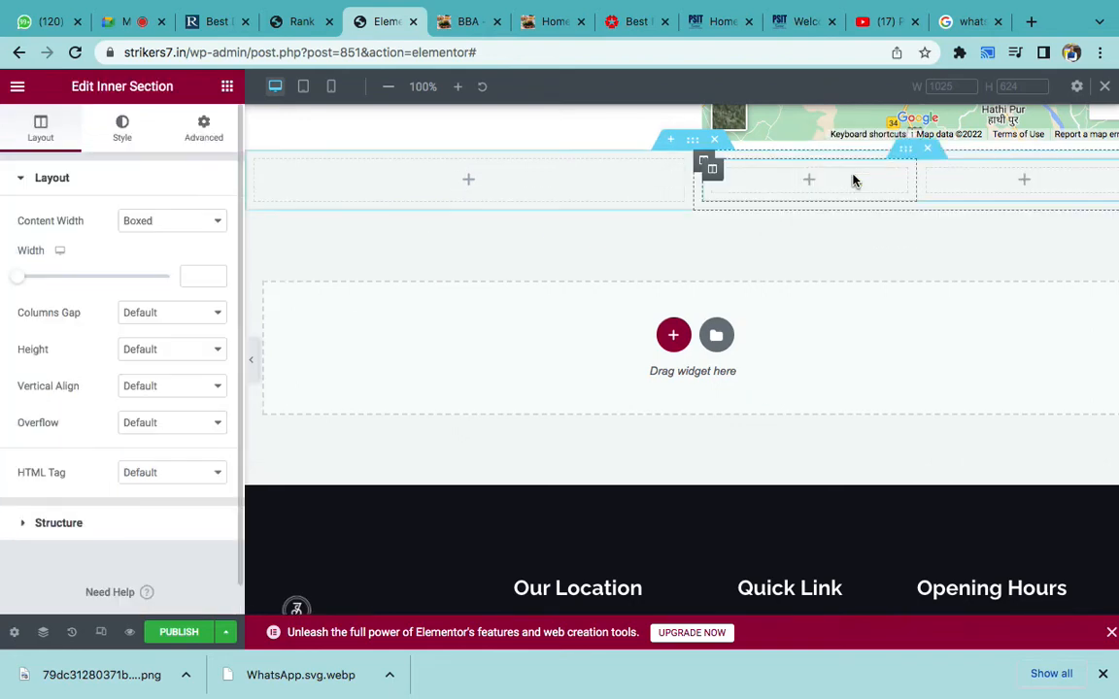
right_click(714, 171)
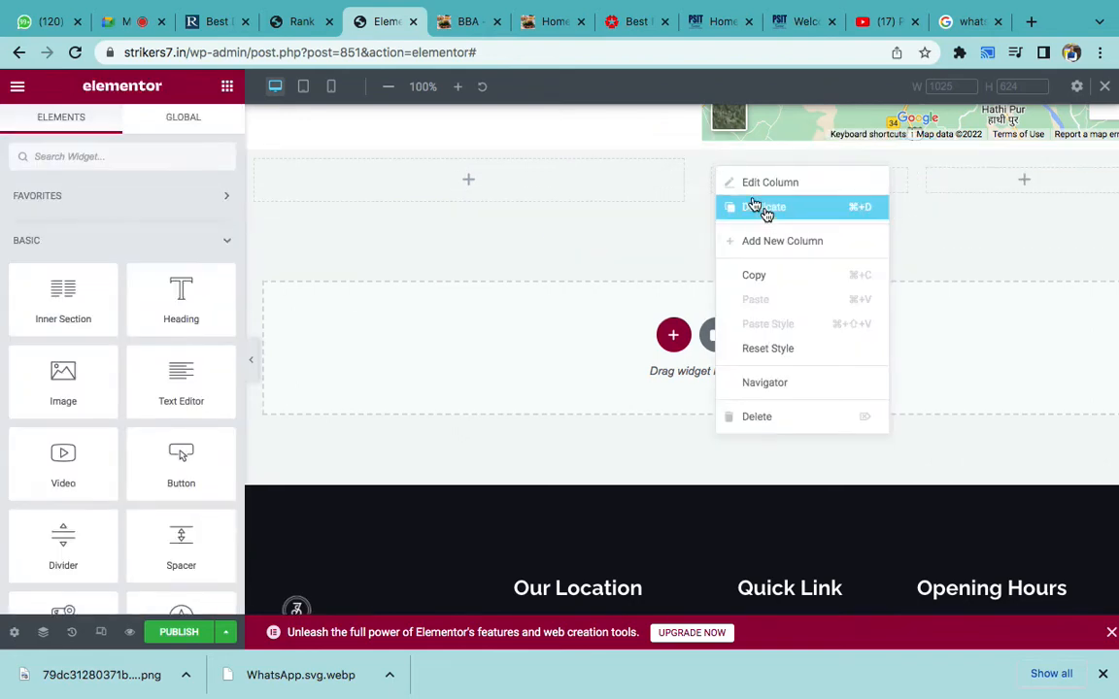
left_click(764, 210)
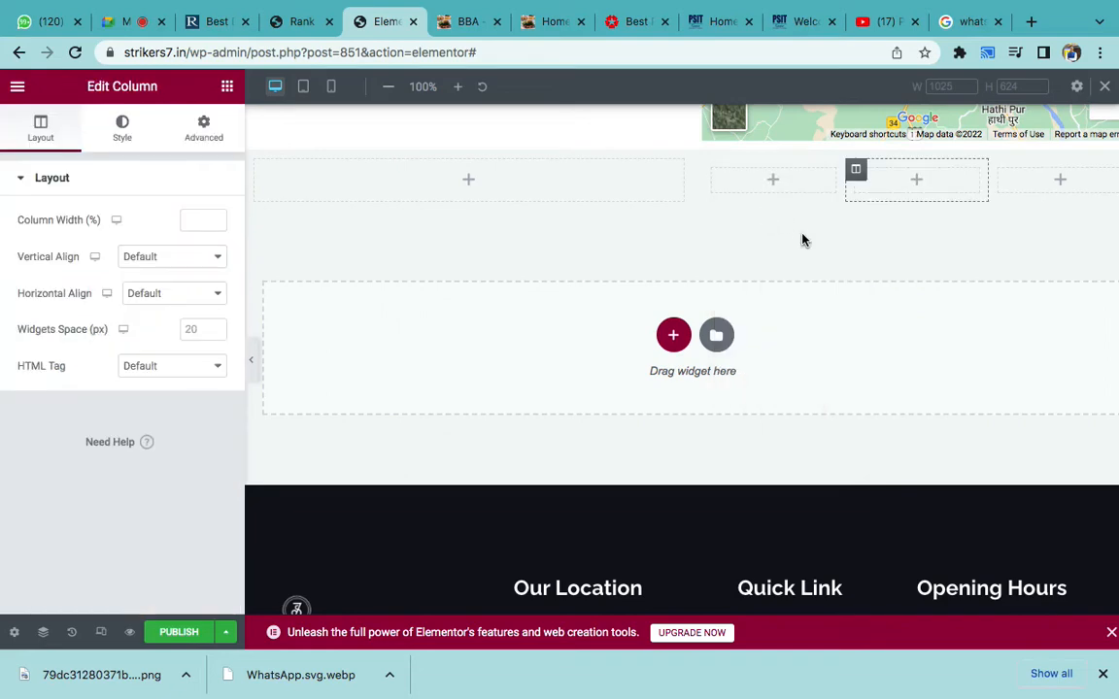
scroll(804, 240, "right", 1)
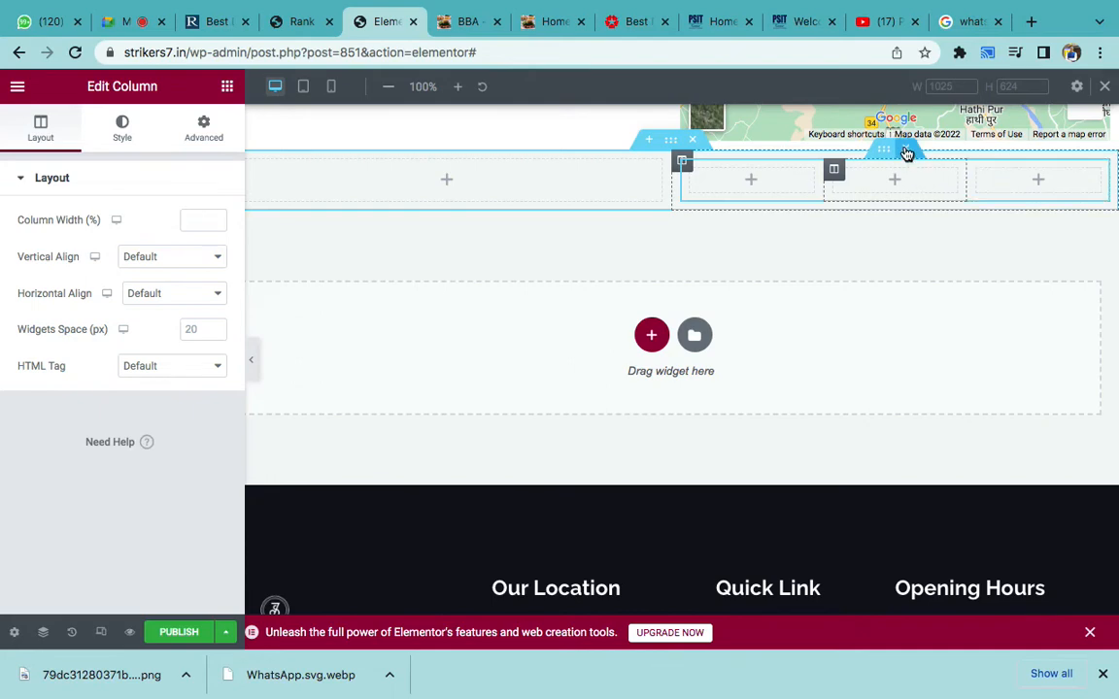
right_click(693, 170)
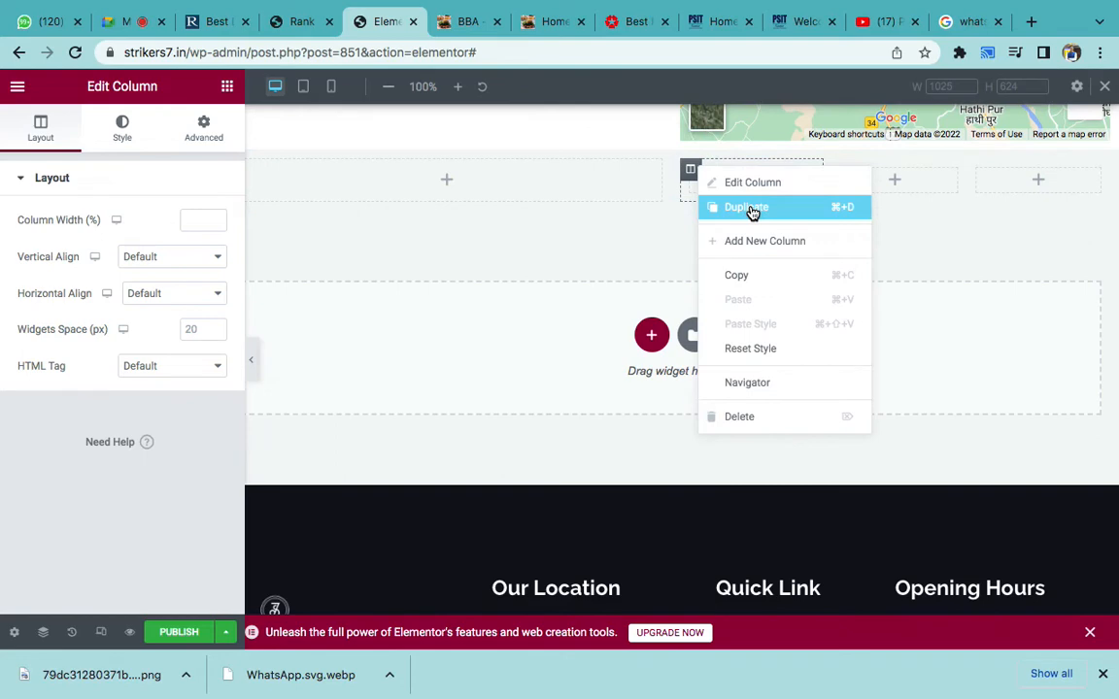
left_click(1019, 233)
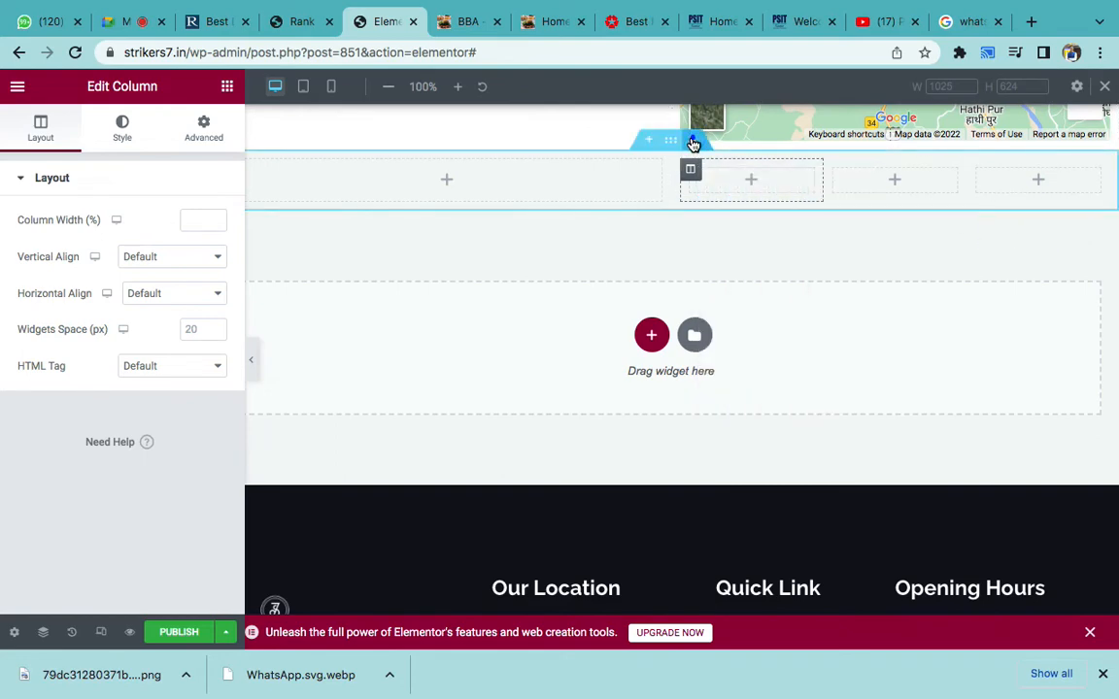
- Delete the empty four-column row below the map
left_click(693, 144)
scroll(560, 345, "down", 1)
scroll(559, 345, "up", 2)
scroll(559, 345, "up", 10)
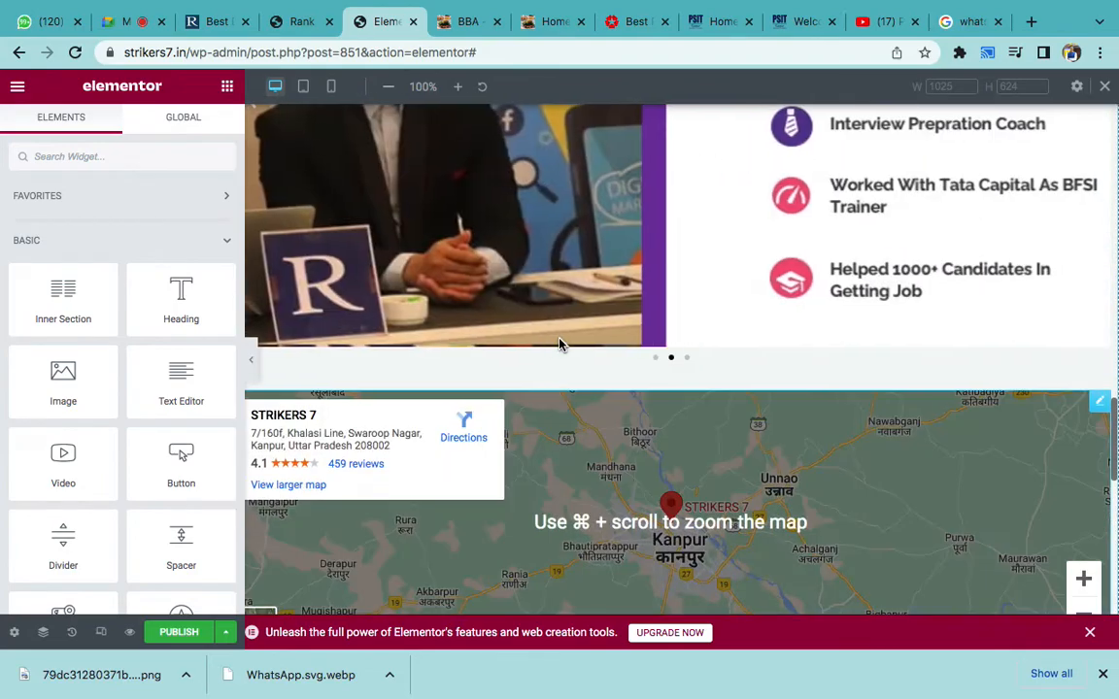
scroll(559, 345, "down", 3)
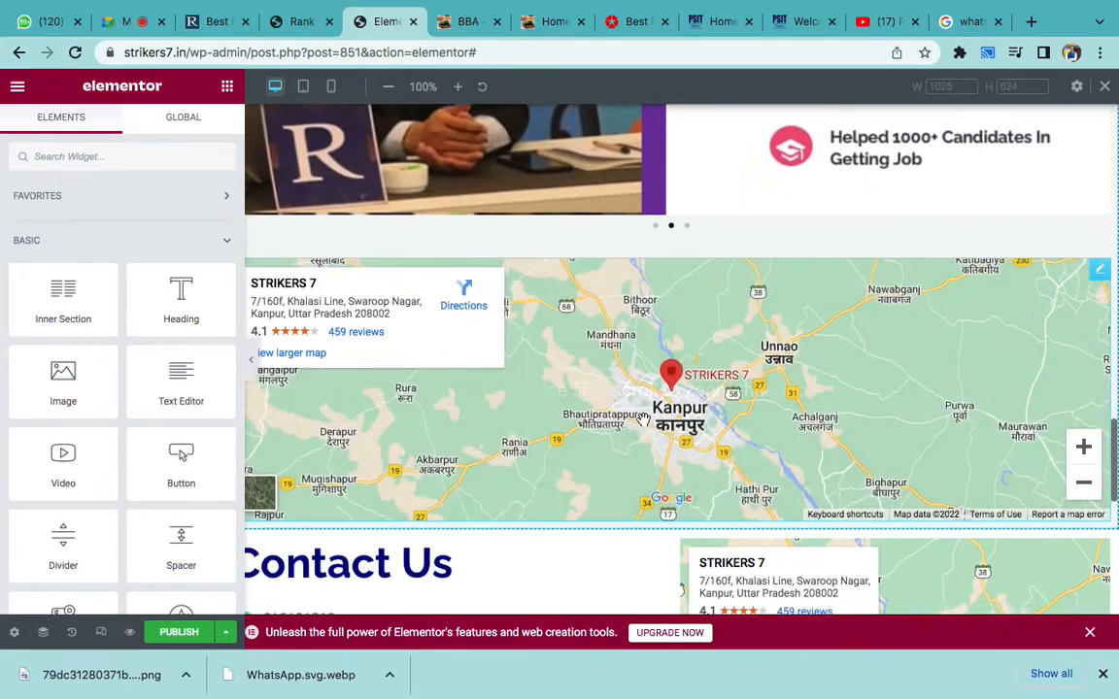
scroll(643, 419, "up", 12)
scroll(642, 417, "down", 2)
scroll(643, 419, "down", 15)
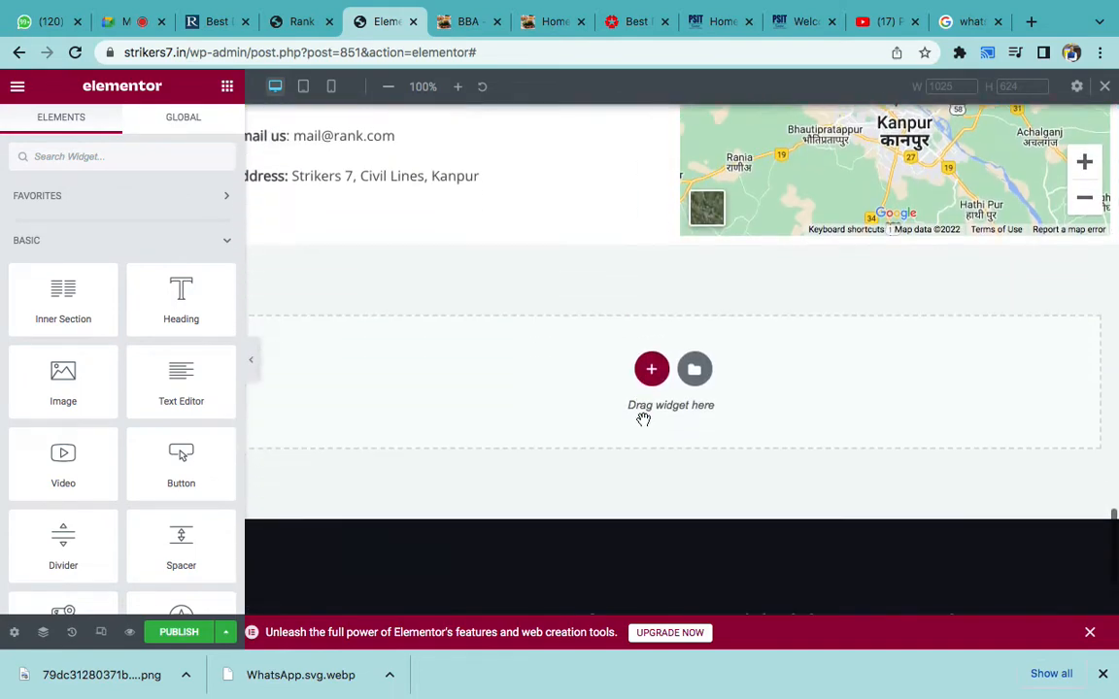
scroll(643, 420, "down", 1)
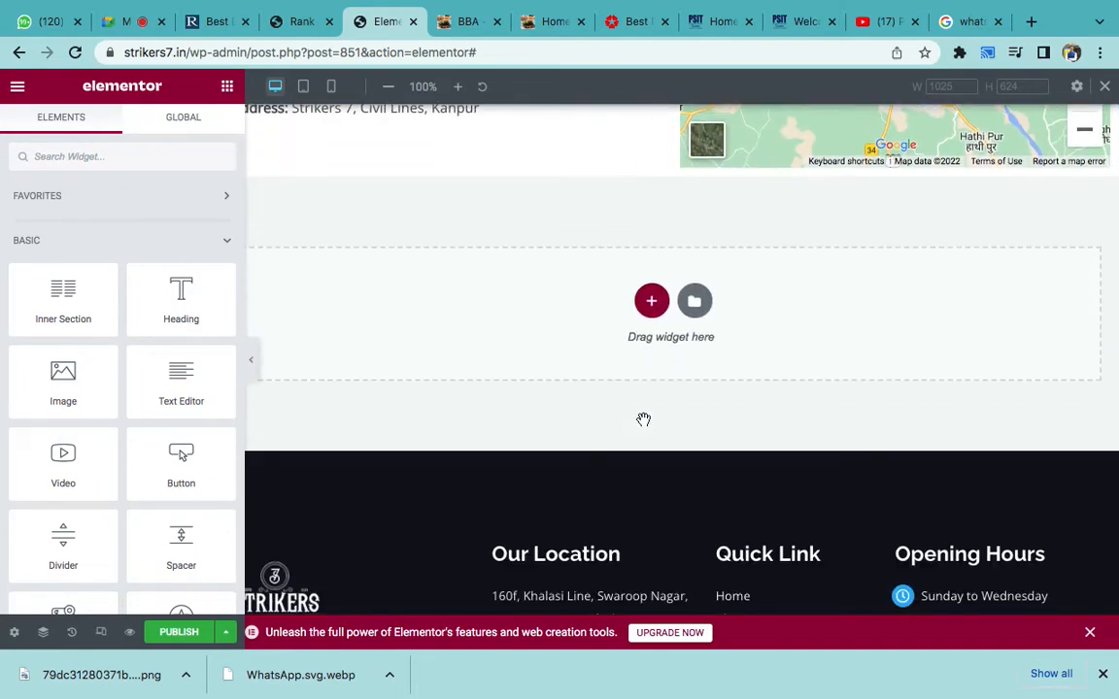
scroll(643, 419, "down", 1)
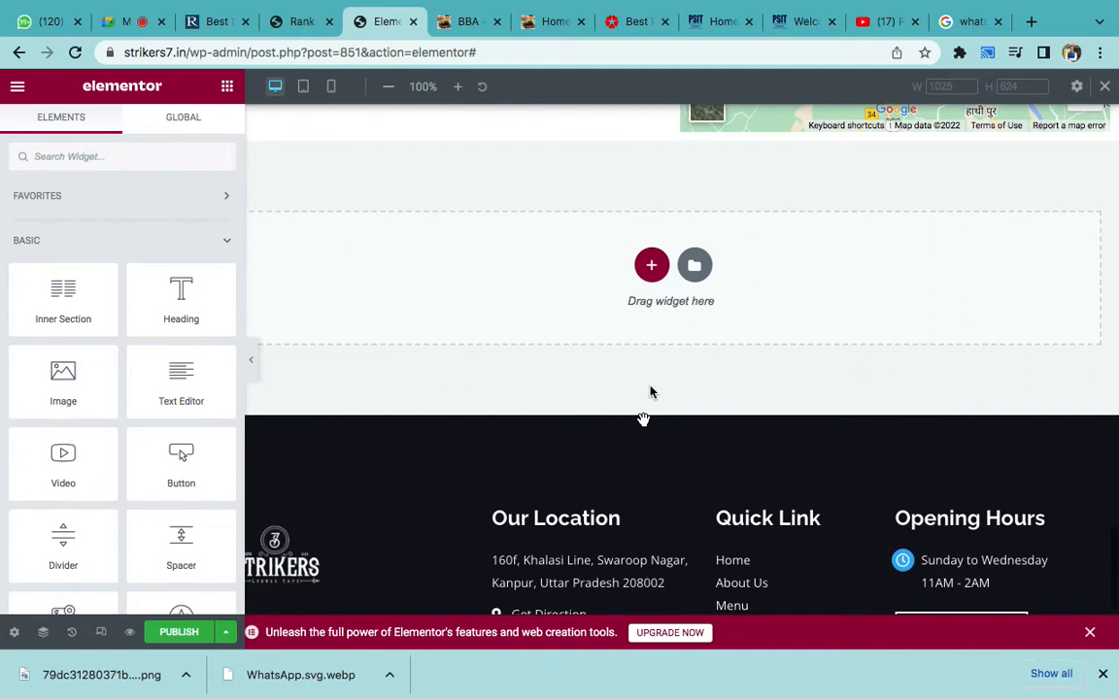
- Add a single-column section below the map, then go to the rankkeywords.in tab
left_click(648, 275)
left_click(412, 309)
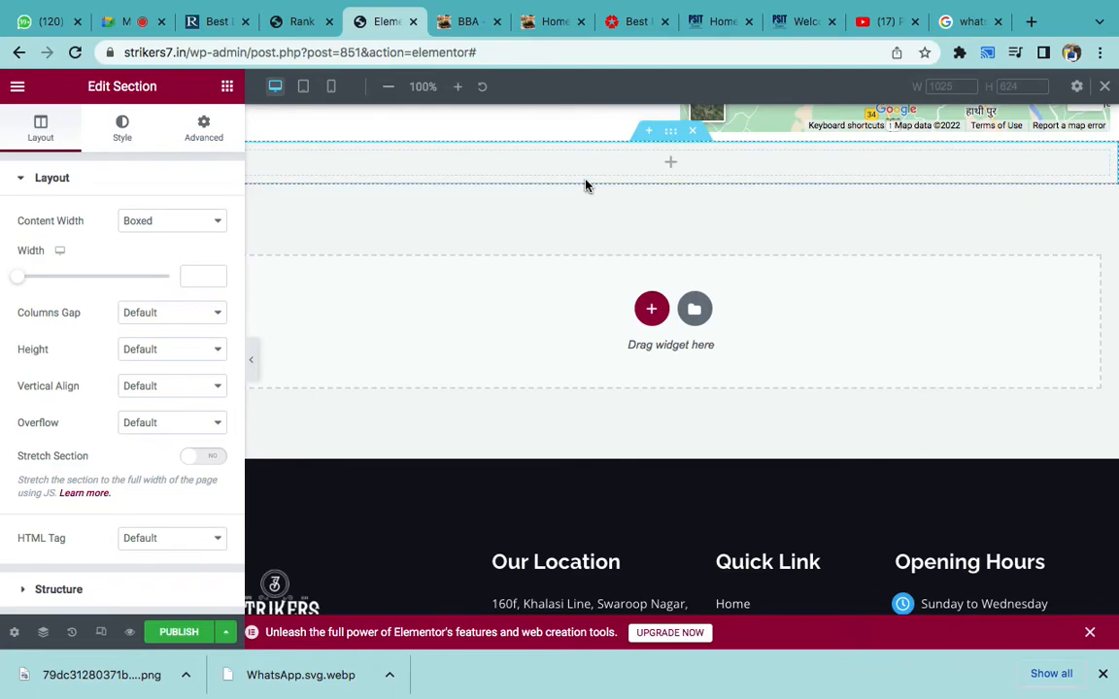
left_click(219, 23)
- Look over the rankkeywords.in 'TEAM OF INDUSTRY EXPERTS' hero heading on the live homepage
scroll(307, 361, "up", 10)
scroll(307, 361, "up", 15)
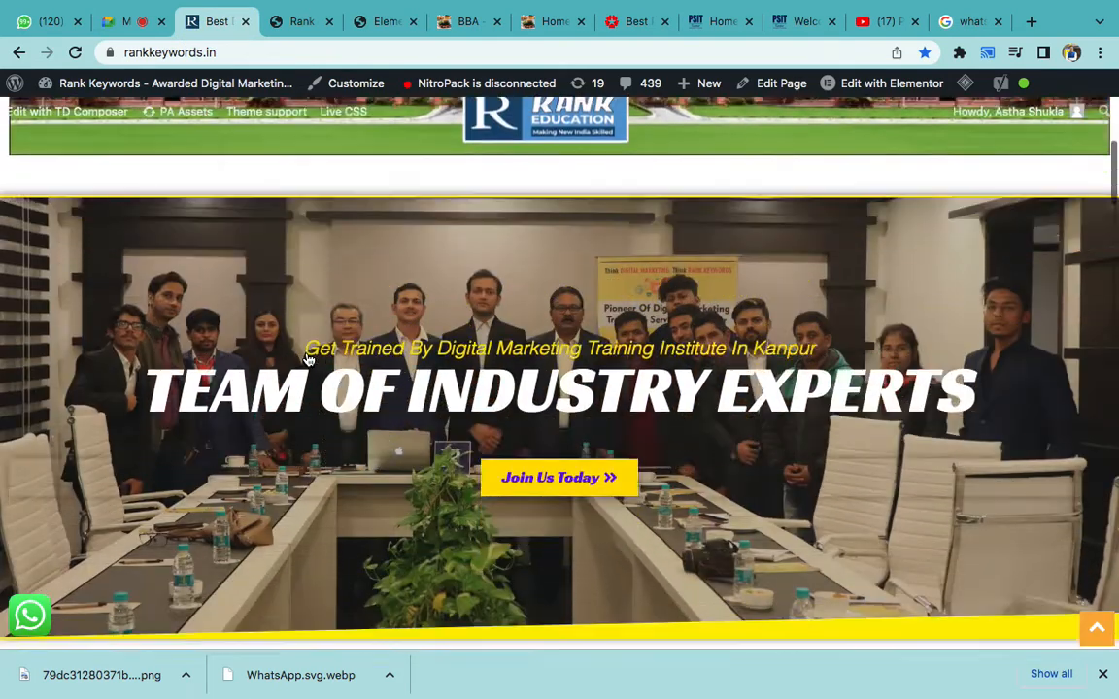
scroll(307, 361, "down", 1)
triple_click(330, 367)
left_click(312, 321)
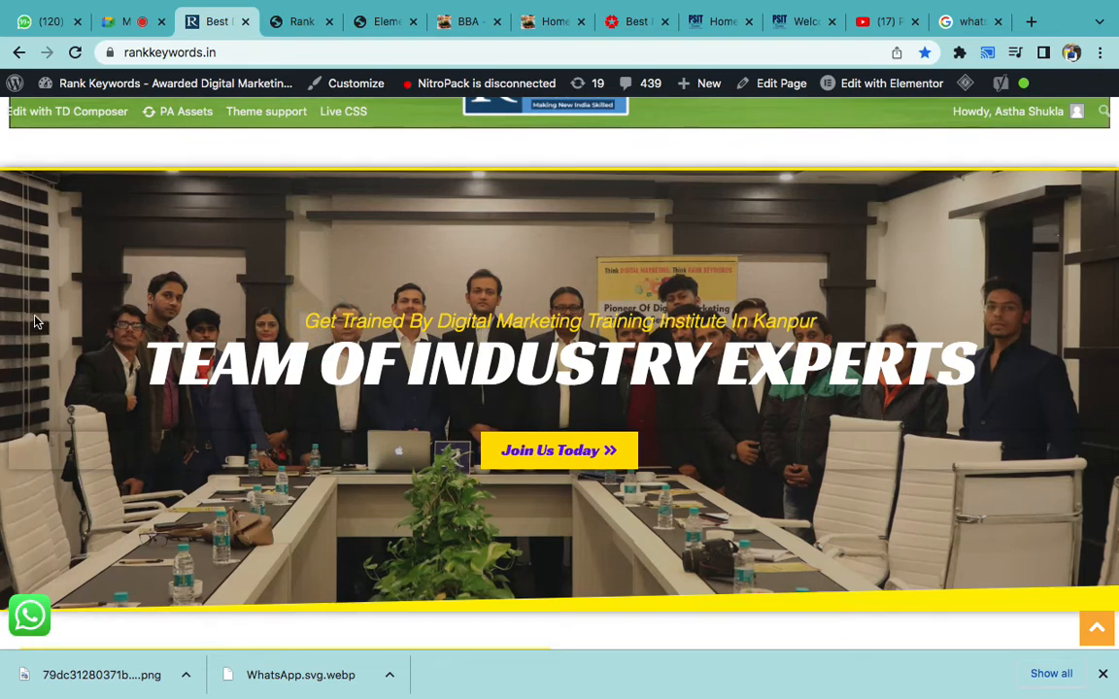
left_click(304, 29)
- Give the new one-column section a classic background and bring up the Media Library
left_click(361, 23)
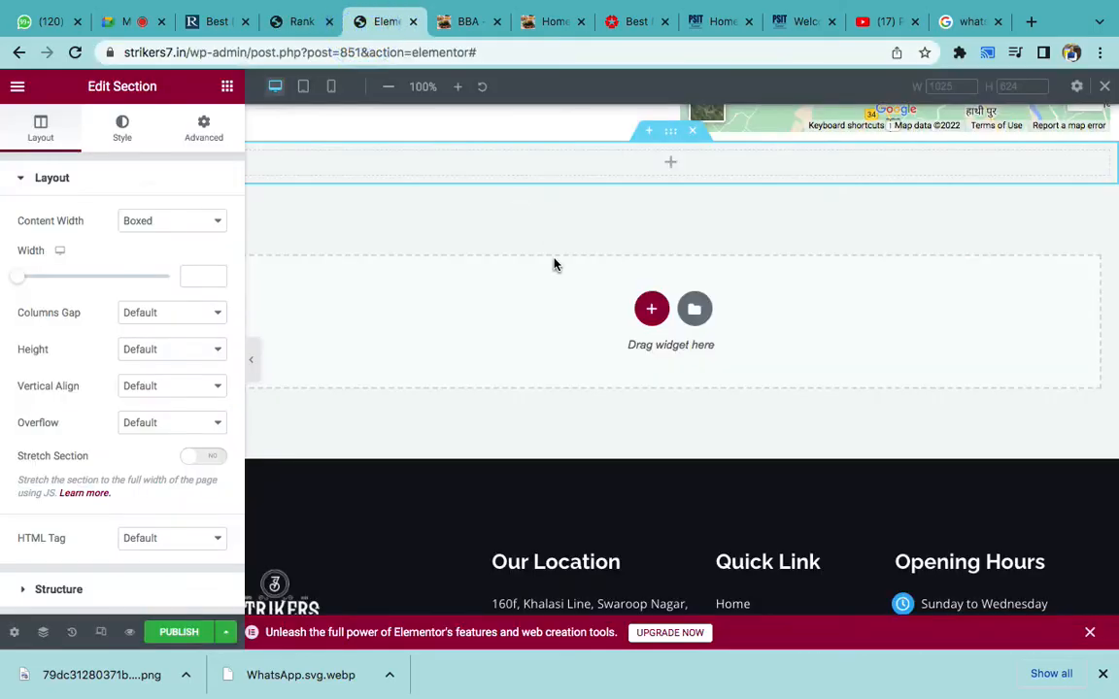
left_click(670, 130)
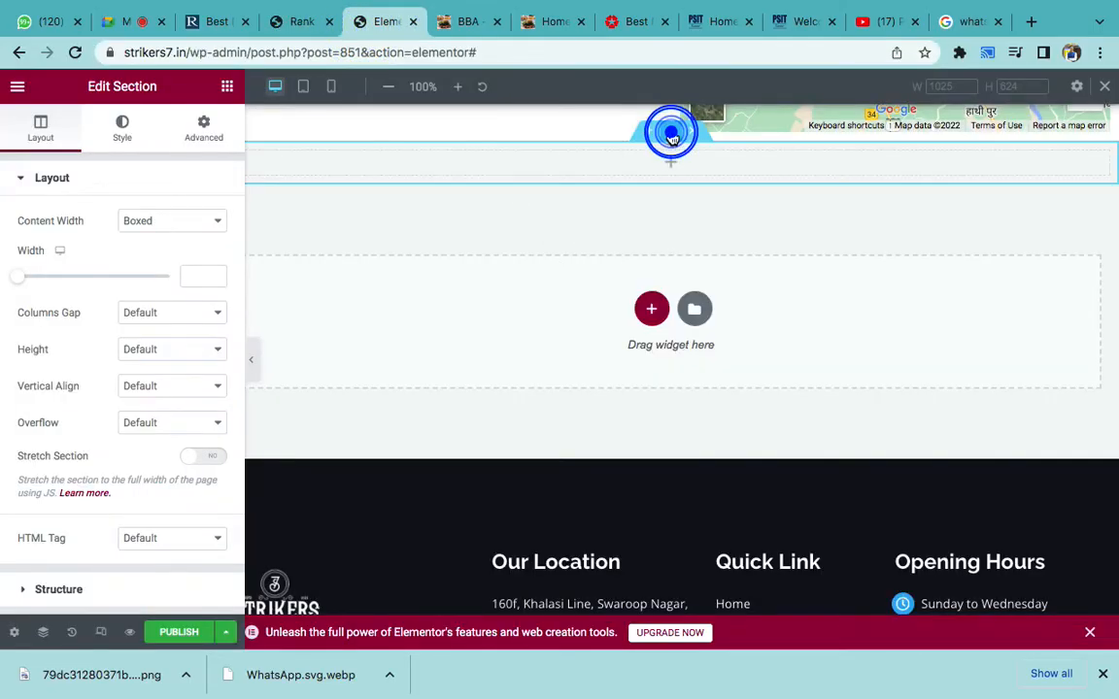
left_click(138, 137)
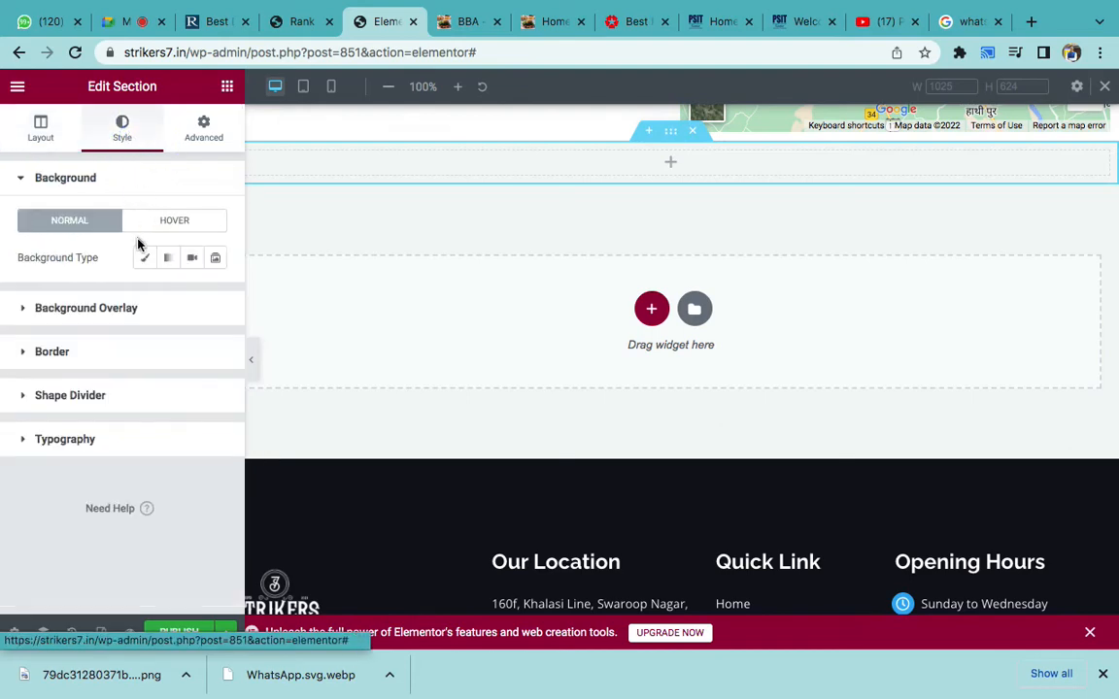
left_click(146, 260)
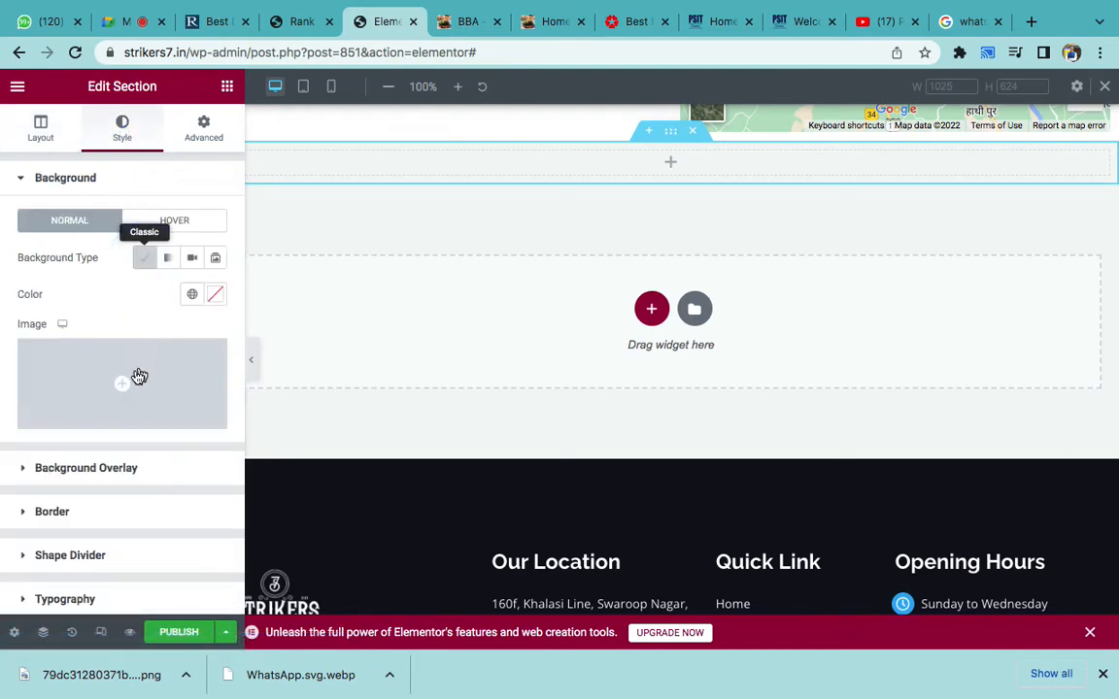
left_click(136, 375)
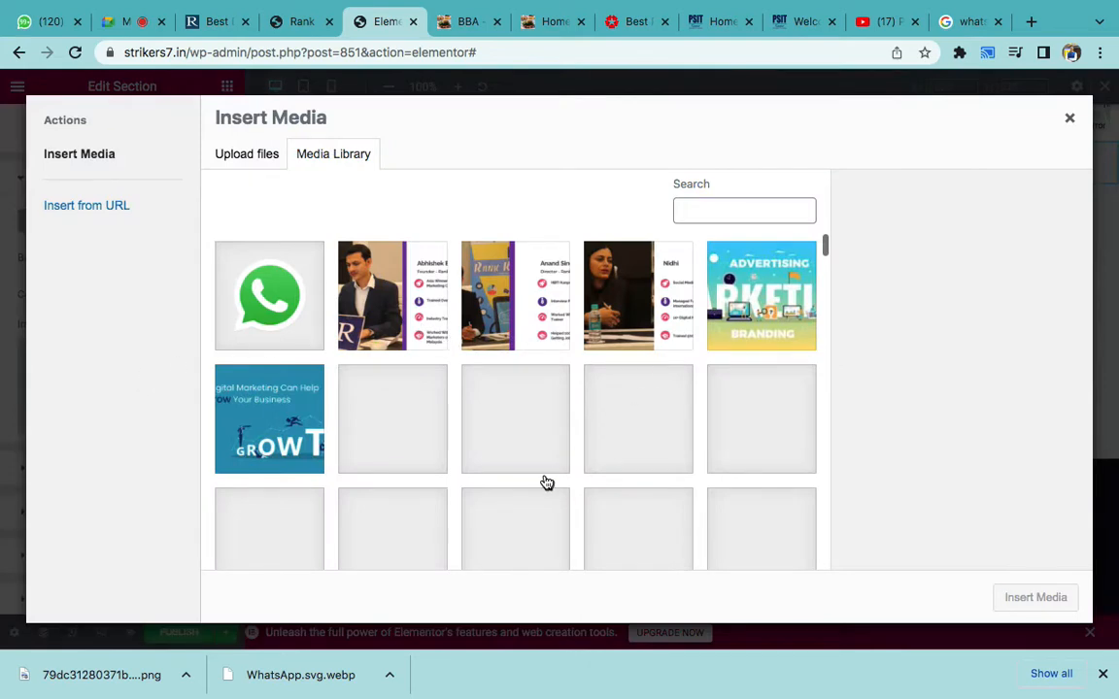
- Insert homepage-hero-bg-img.jpg as the section's background image
scroll(545, 482, "down", 1)
scroll(547, 482, "down", 5)
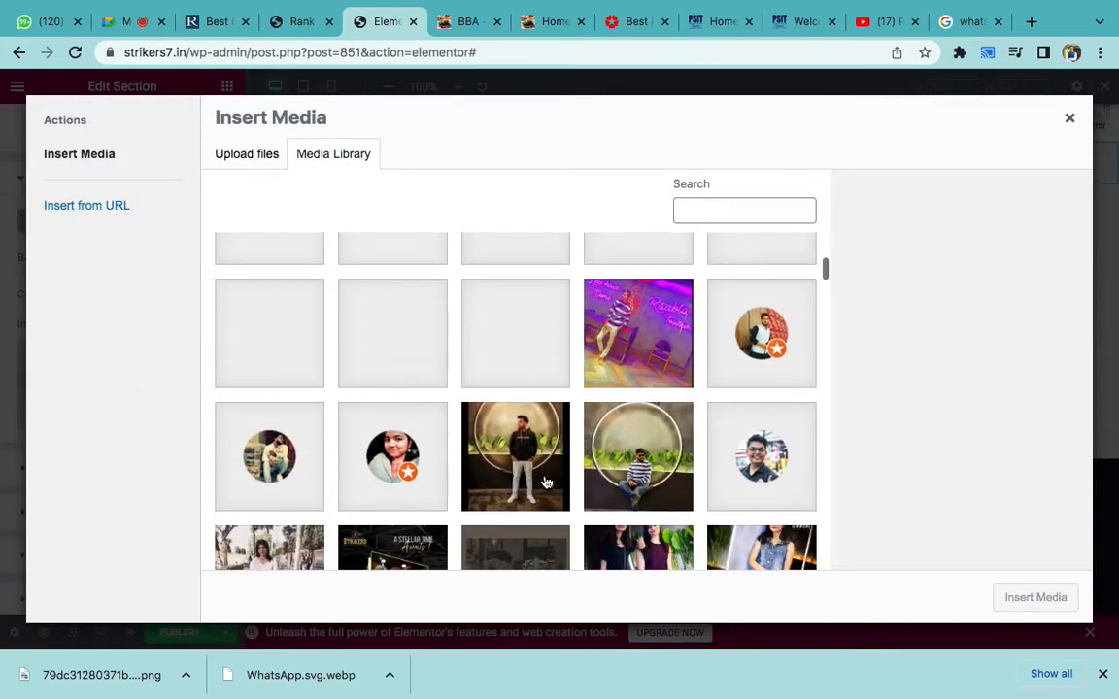
scroll(547, 482, "down", 15)
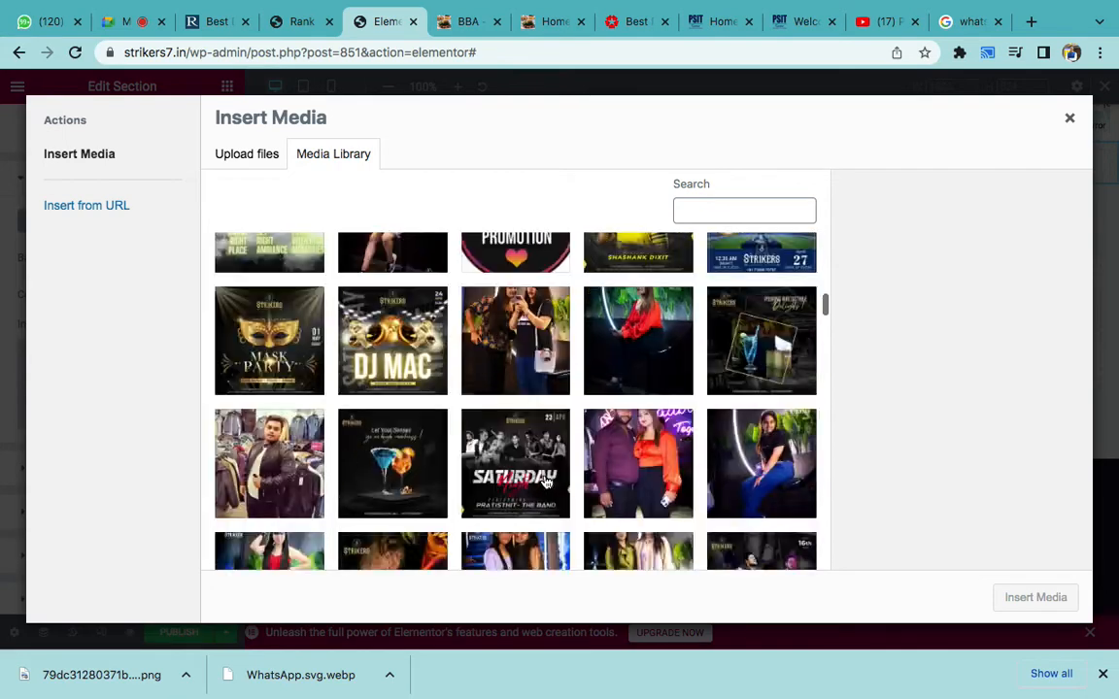
scroll(546, 482, "down", 10)
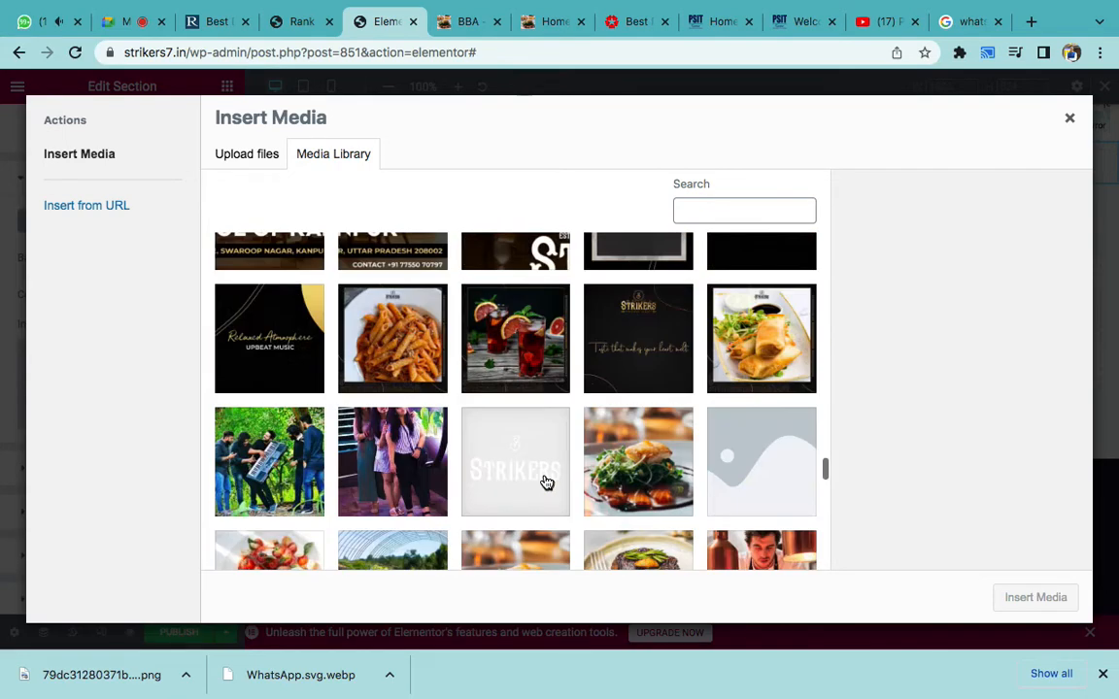
scroll(547, 483, "down", 10)
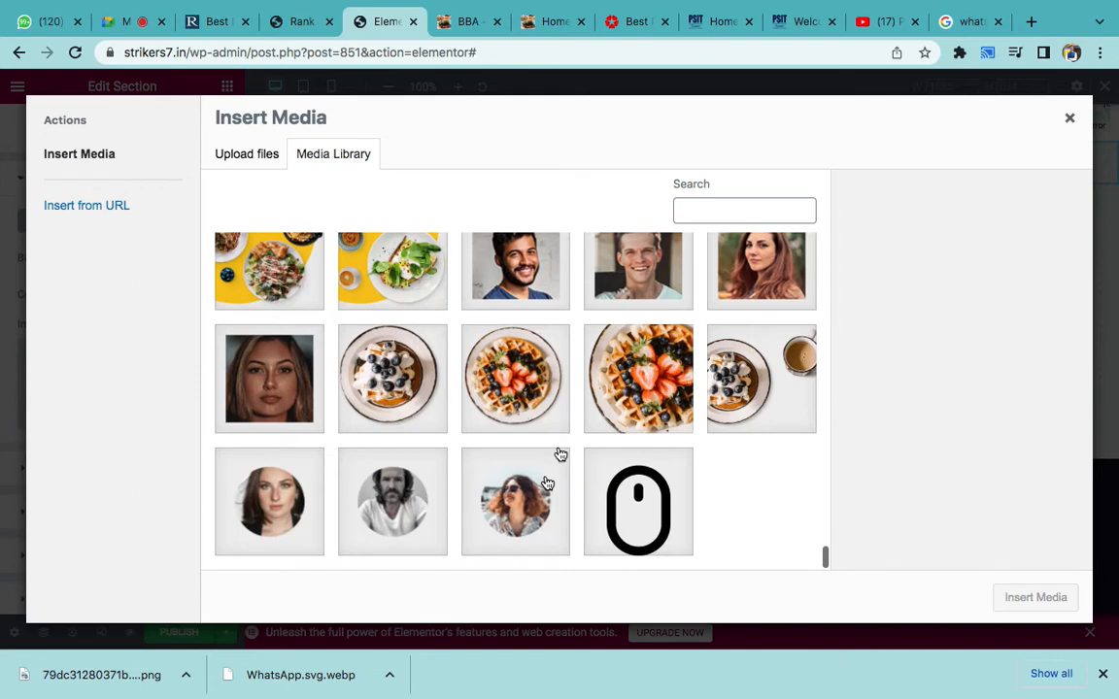
scroll(583, 444, "up", 5)
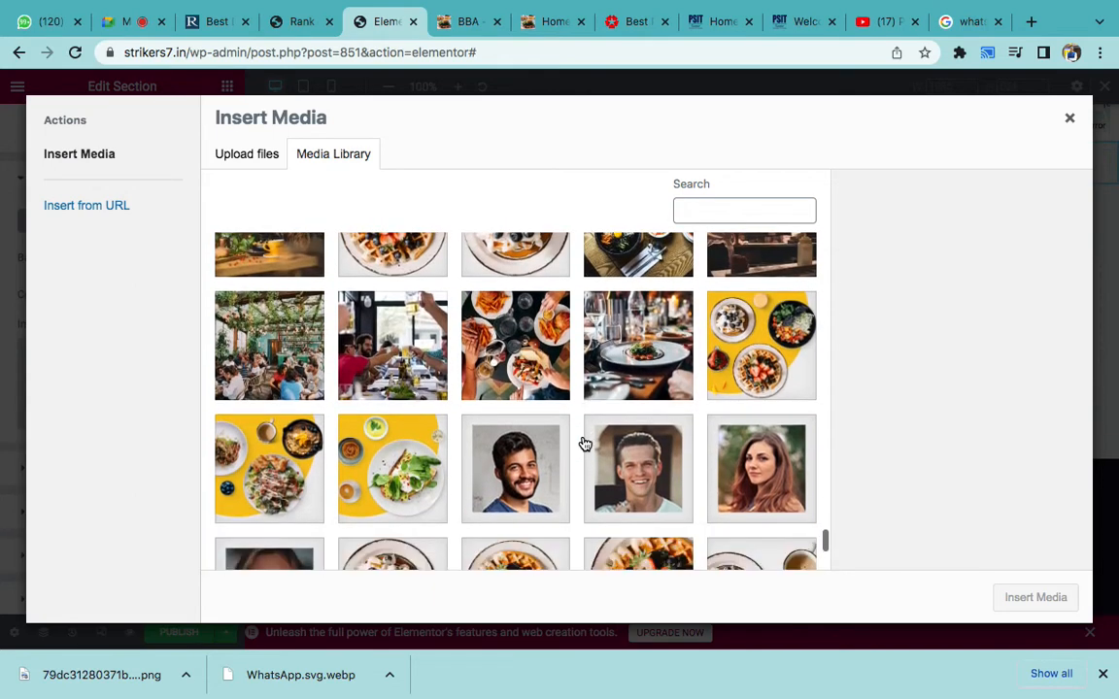
scroll(584, 444, "down", 2)
left_click(296, 351)
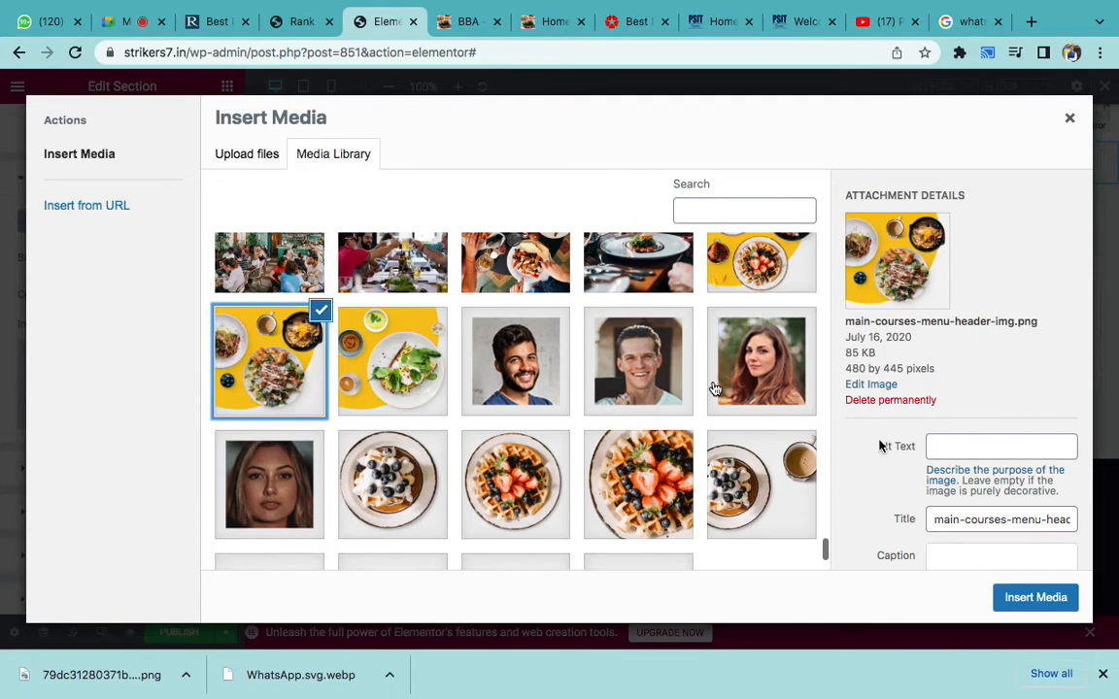
scroll(719, 384, "up", 3)
scroll(583, 408, "up", 5)
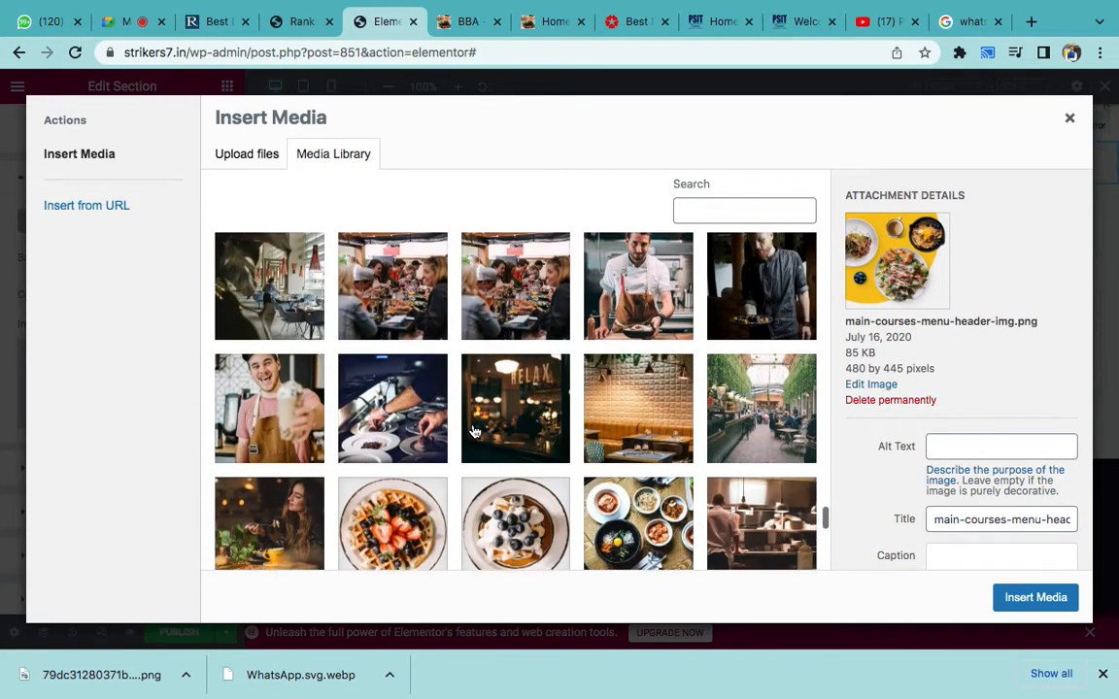
scroll(474, 431, "down", 2)
left_click(275, 430)
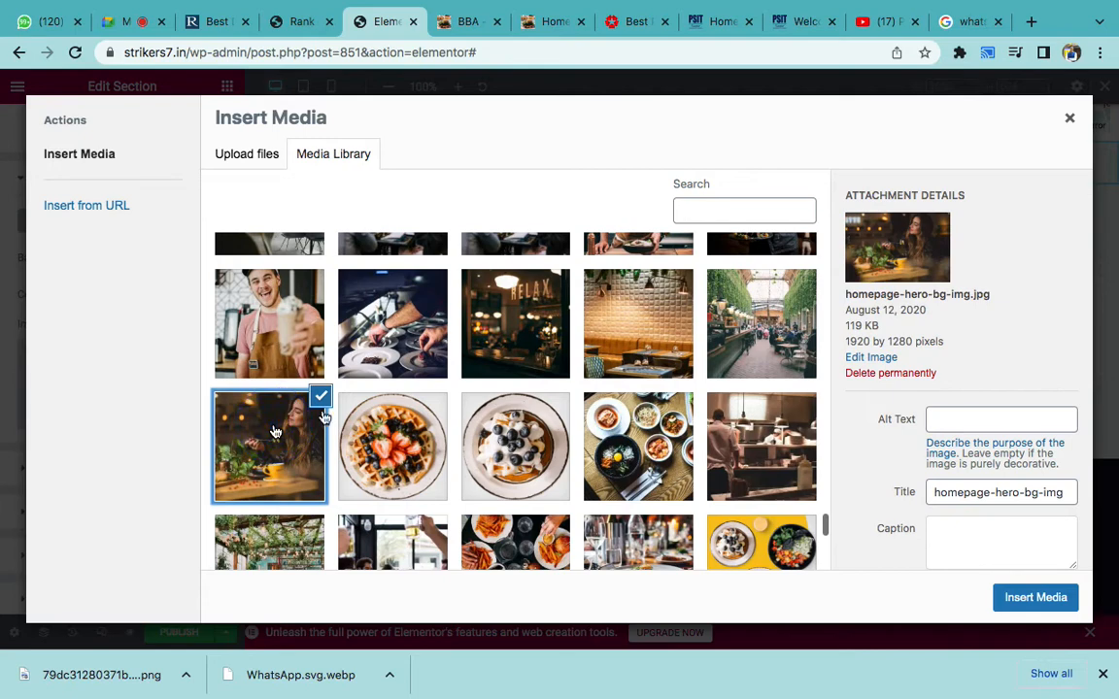
left_click(1018, 597)
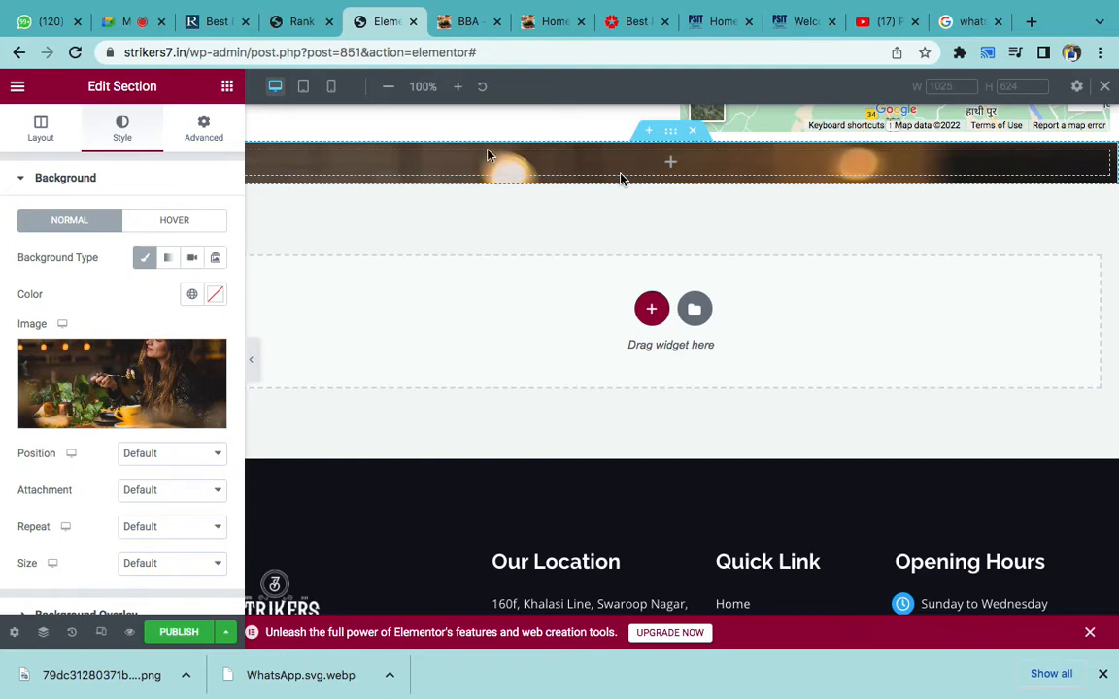
- Add a Heading to the photo section with the title 'RANK KEYWORDS GROUP'
left_click(226, 89)
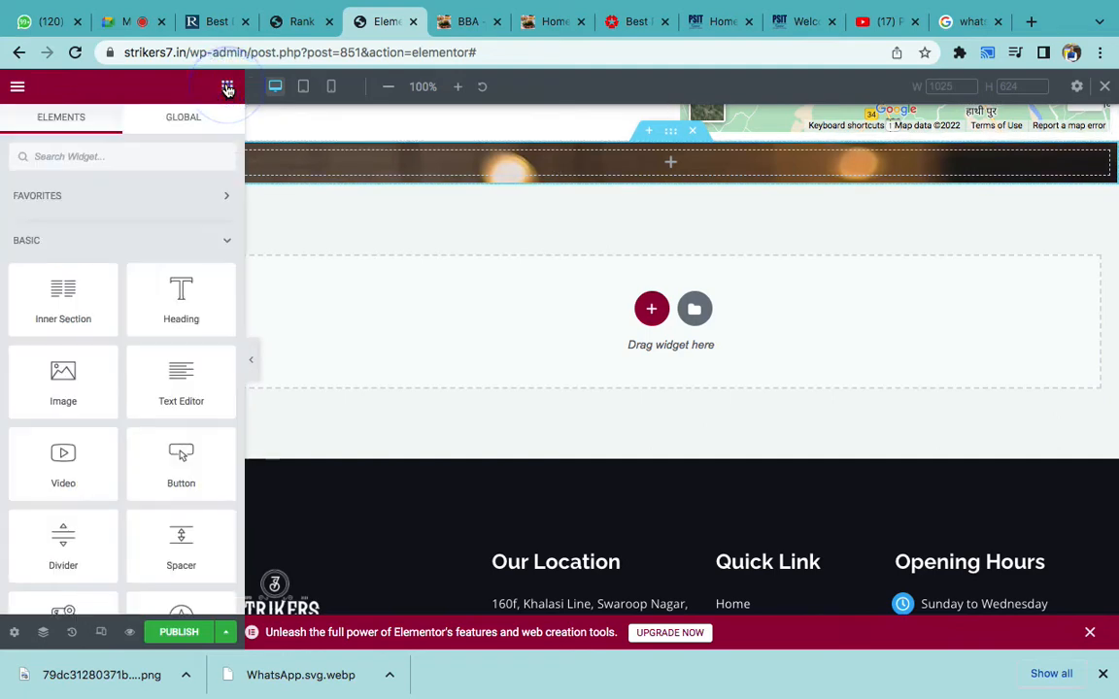
left_click_drag(181, 295, 523, 158)
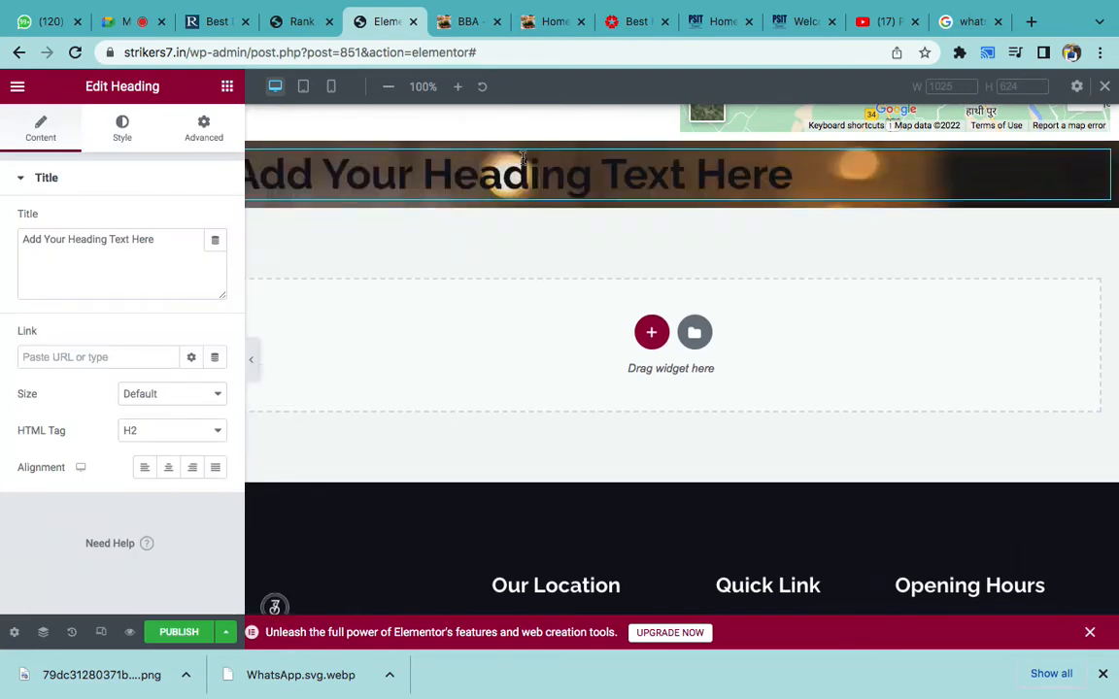
triple_click(87, 261)
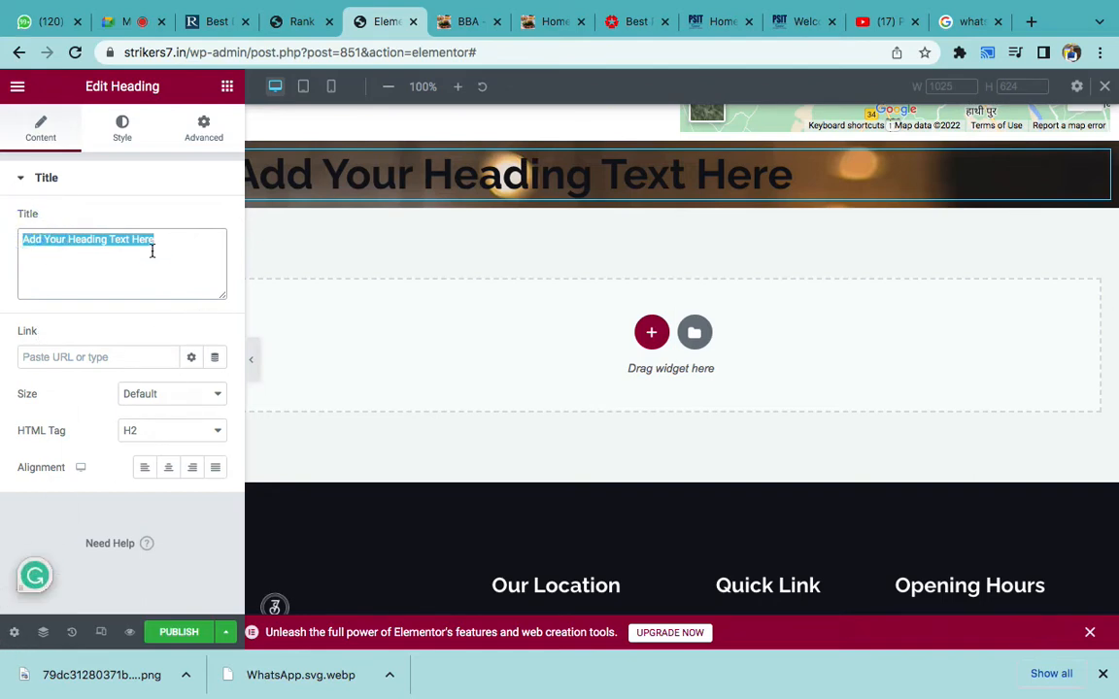
key("BackSpace")
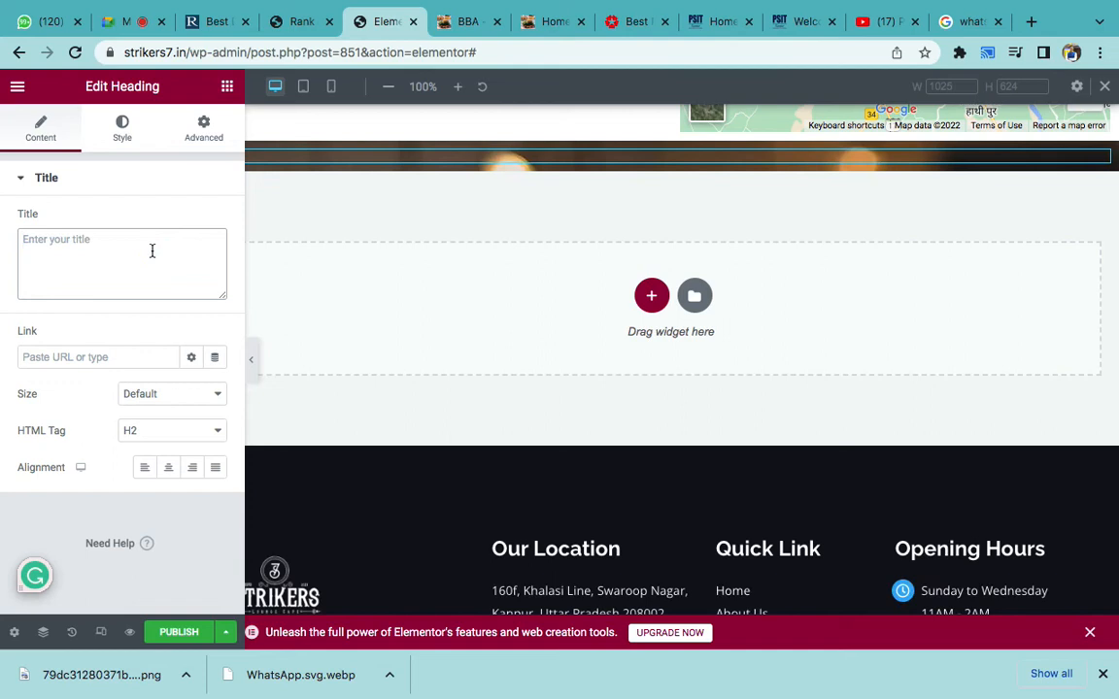
type("RAN")
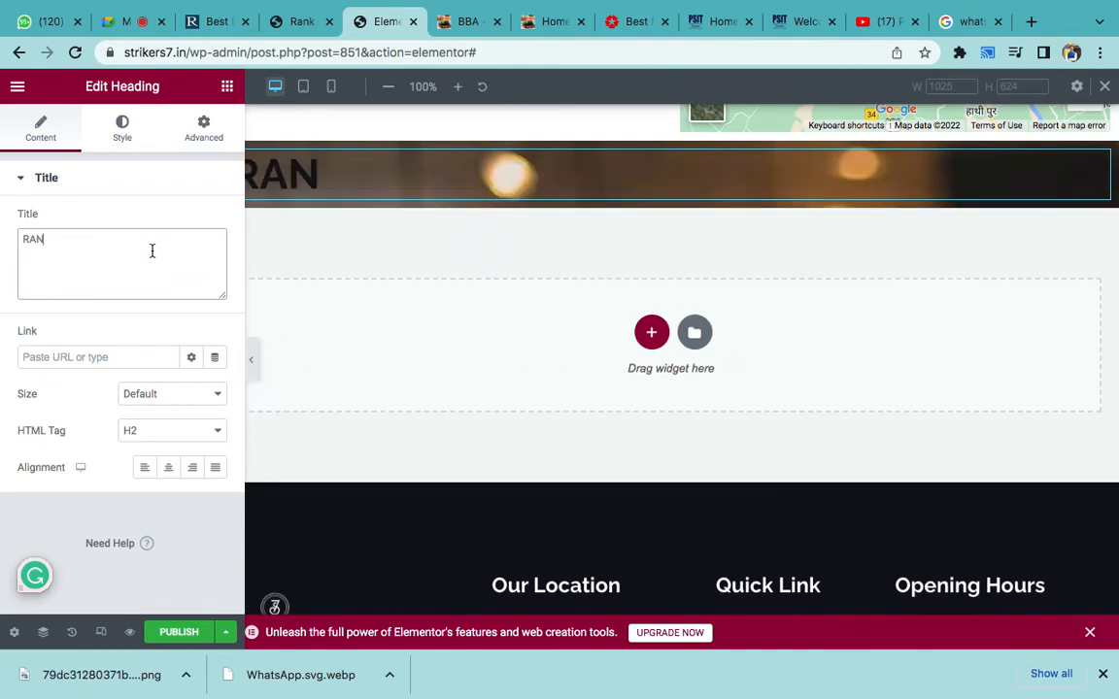
type("K KEYWORDS GROUP")
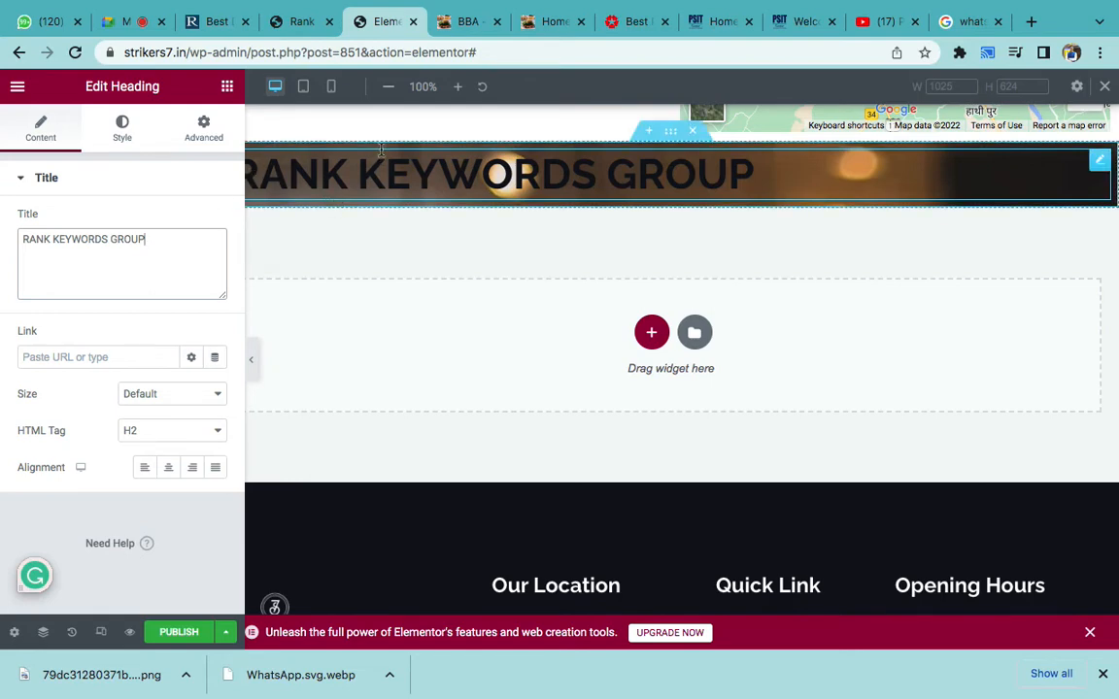
- Drag a Spacer widget into the heading section
left_click(228, 89)
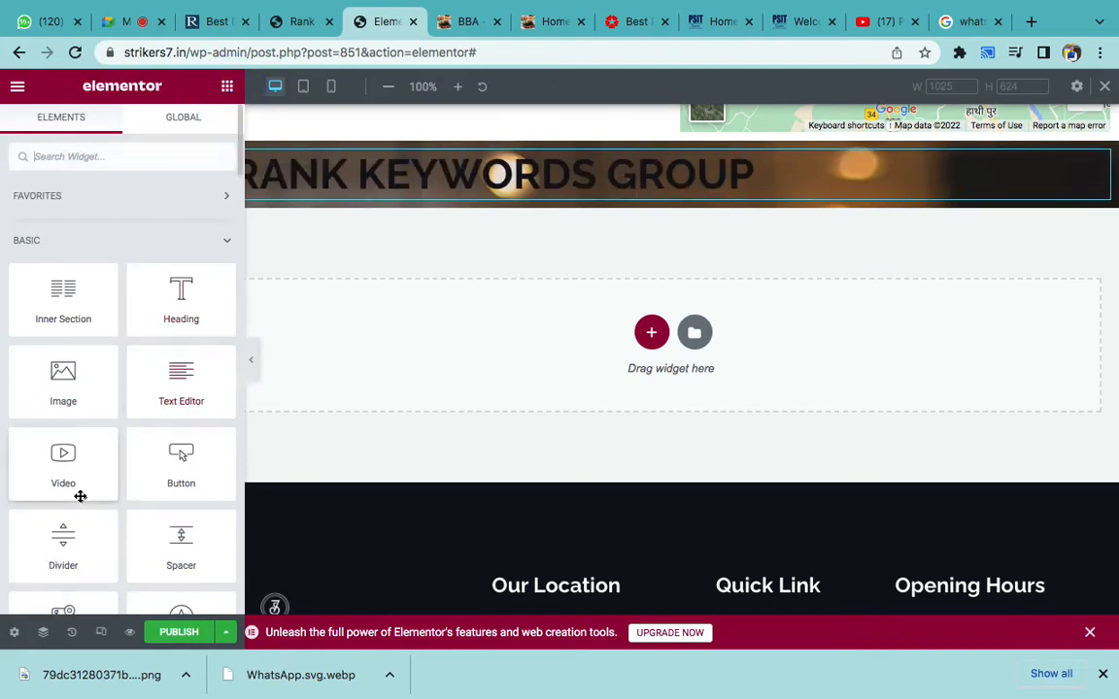
scroll(80, 496, "down", 1)
scroll(80, 497, "down", 2)
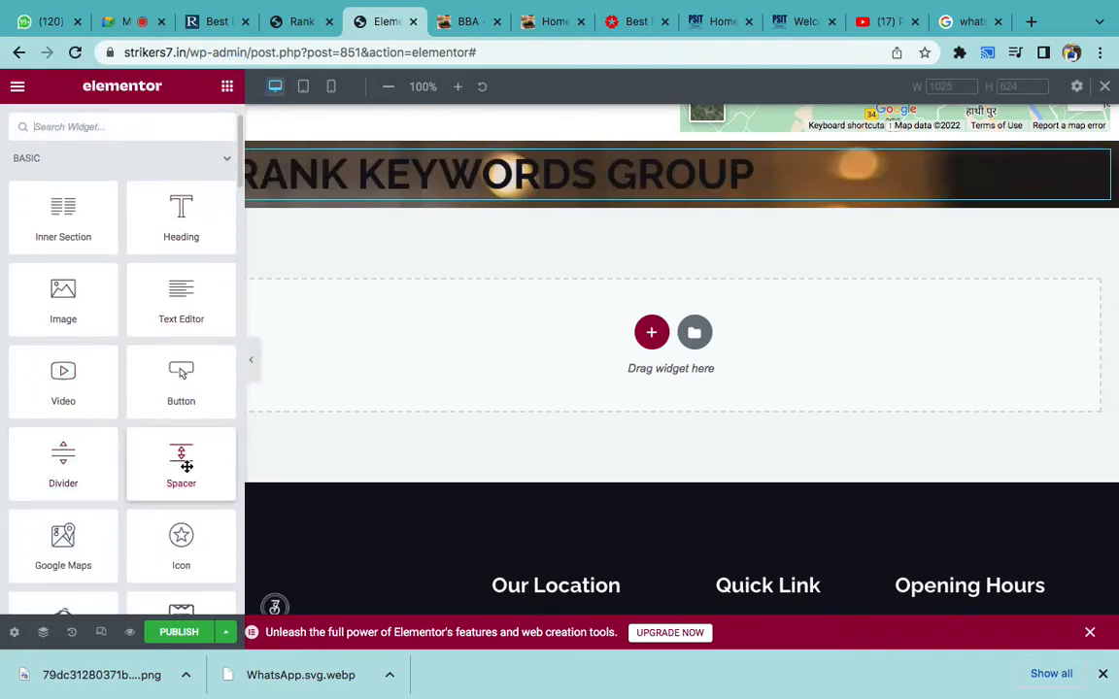
left_click_drag(182, 466, 374, 149)
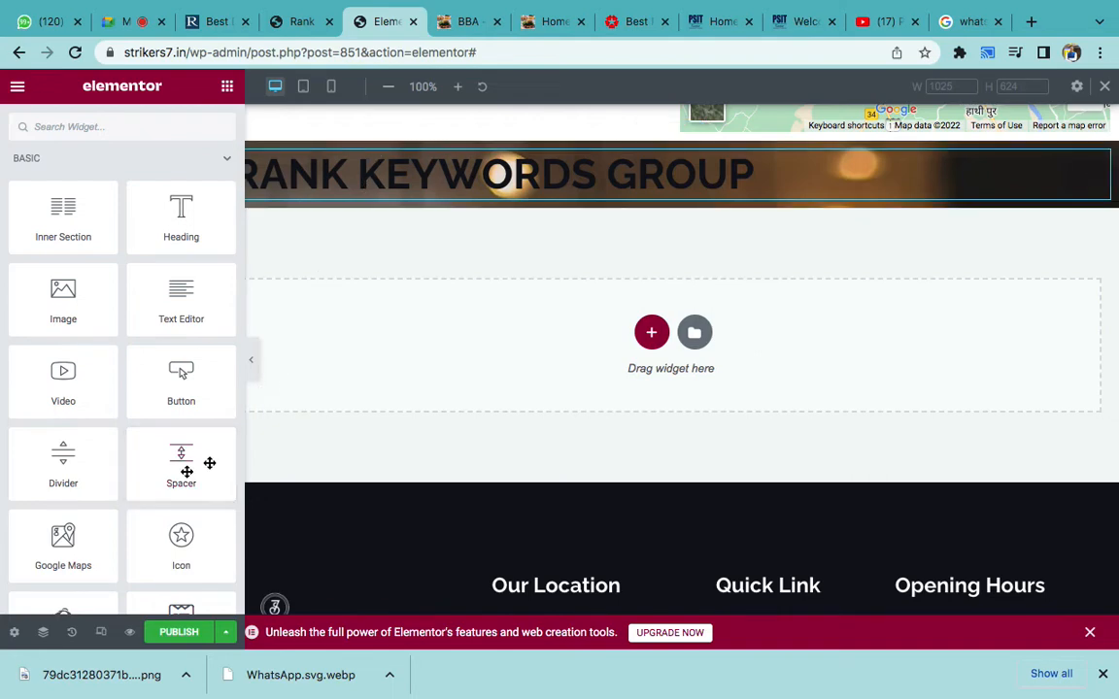
- Place a spacer above the heading and set its height to about 155 px
left_click_drag(180, 466, 377, 155)
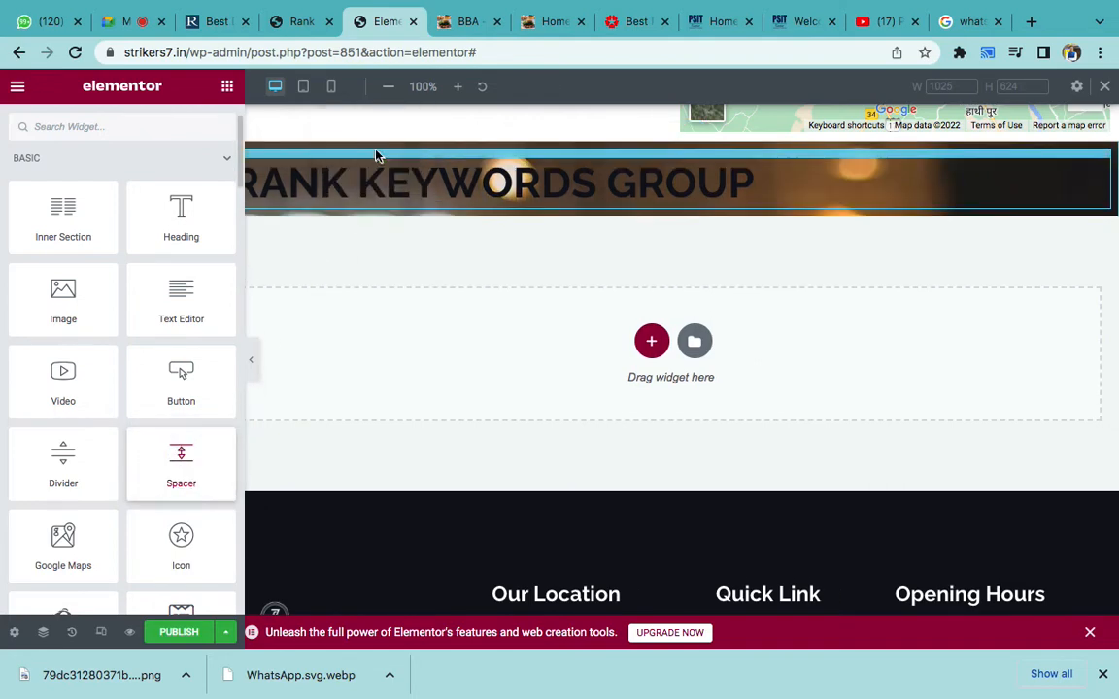
left_click_drag(28, 241, 56, 240)
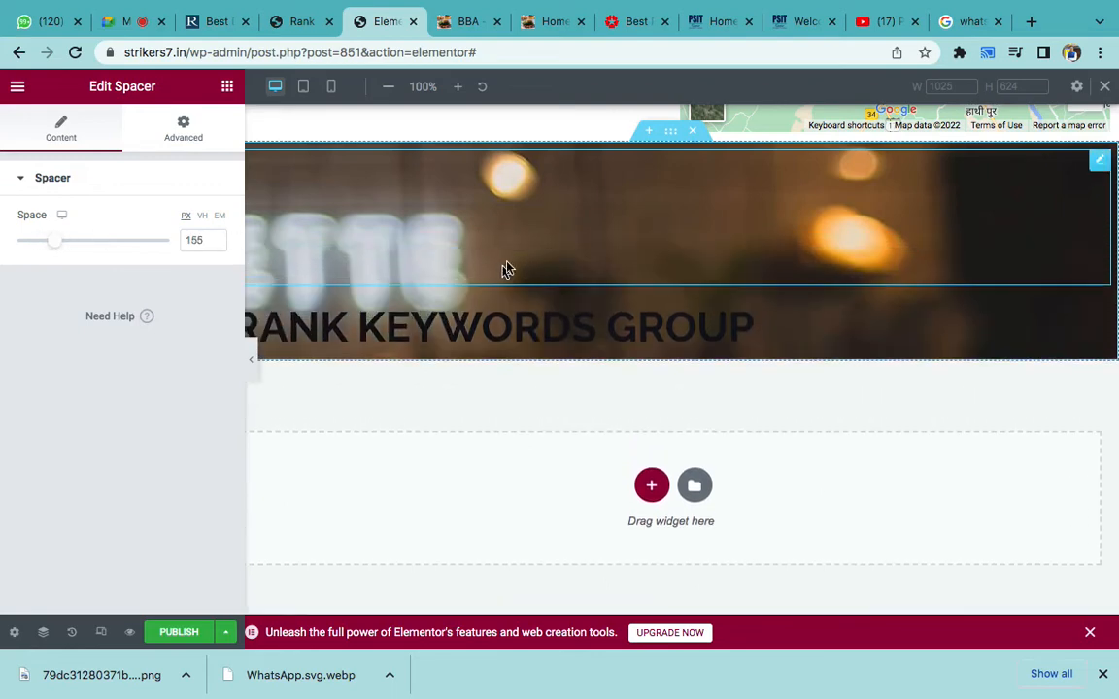
left_click(670, 129)
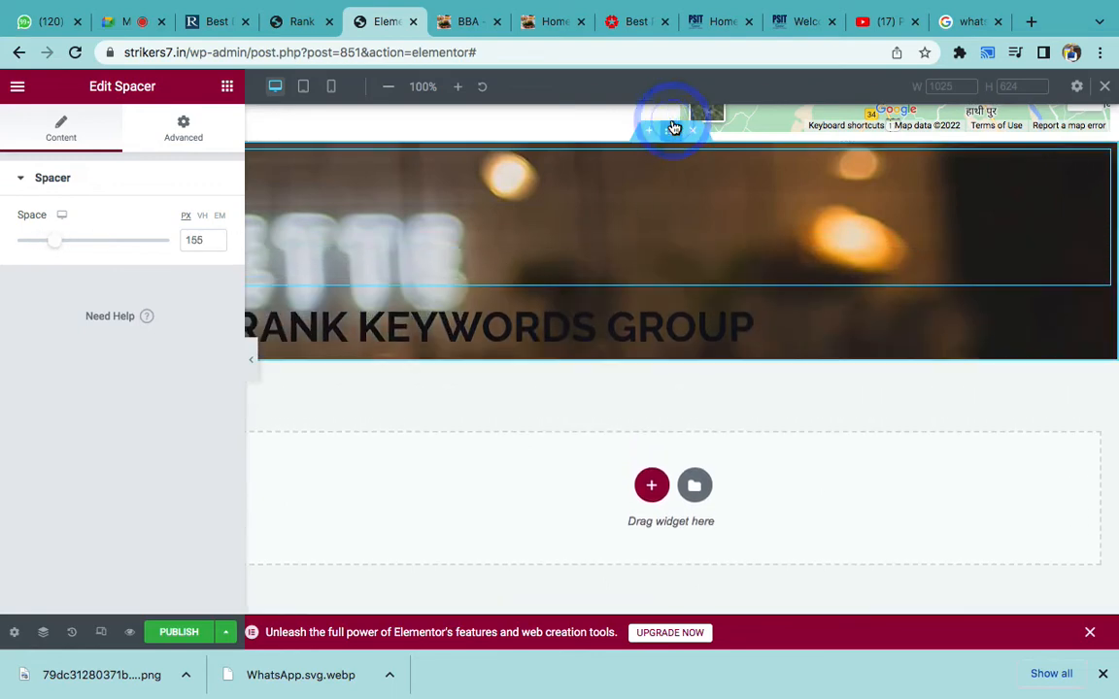
- Set the background photo to Center Center position, Fixed attachment and Cover size
scroll(127, 369, "down", 3)
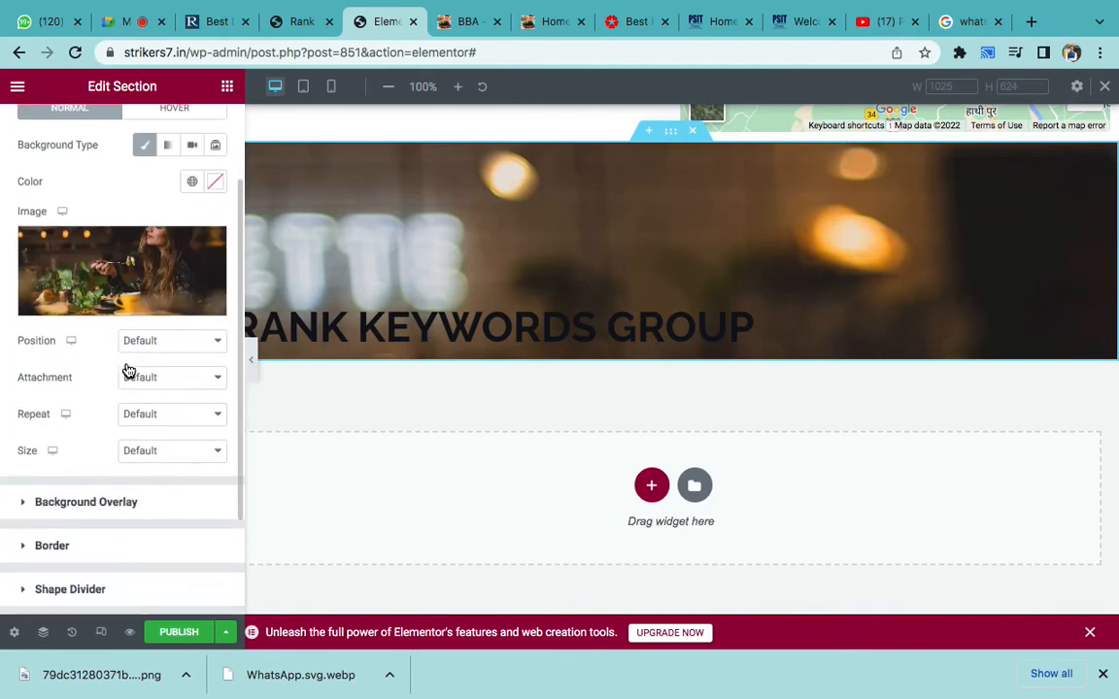
scroll(128, 369, "down", 1)
left_click(153, 283)
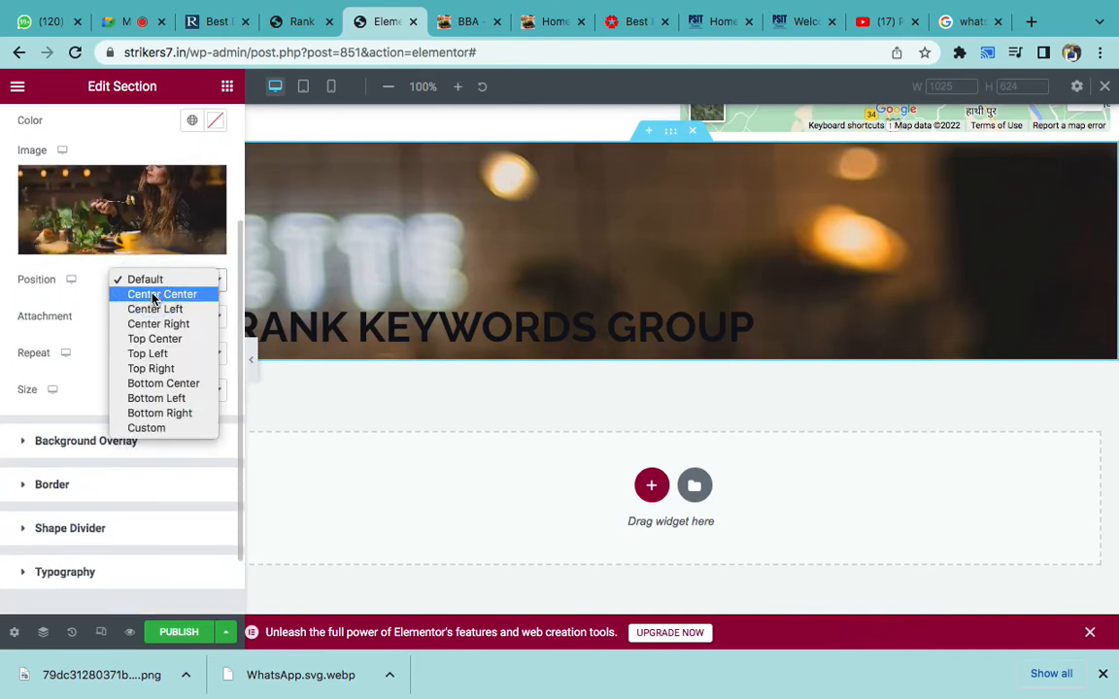
left_click(152, 295)
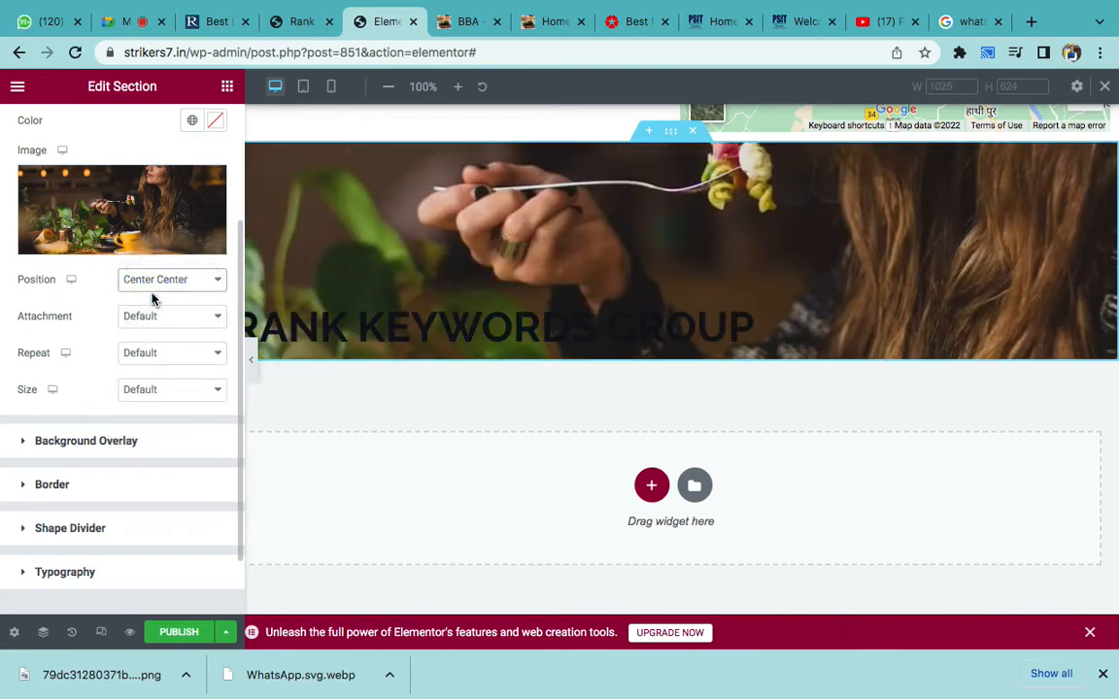
left_click(148, 316)
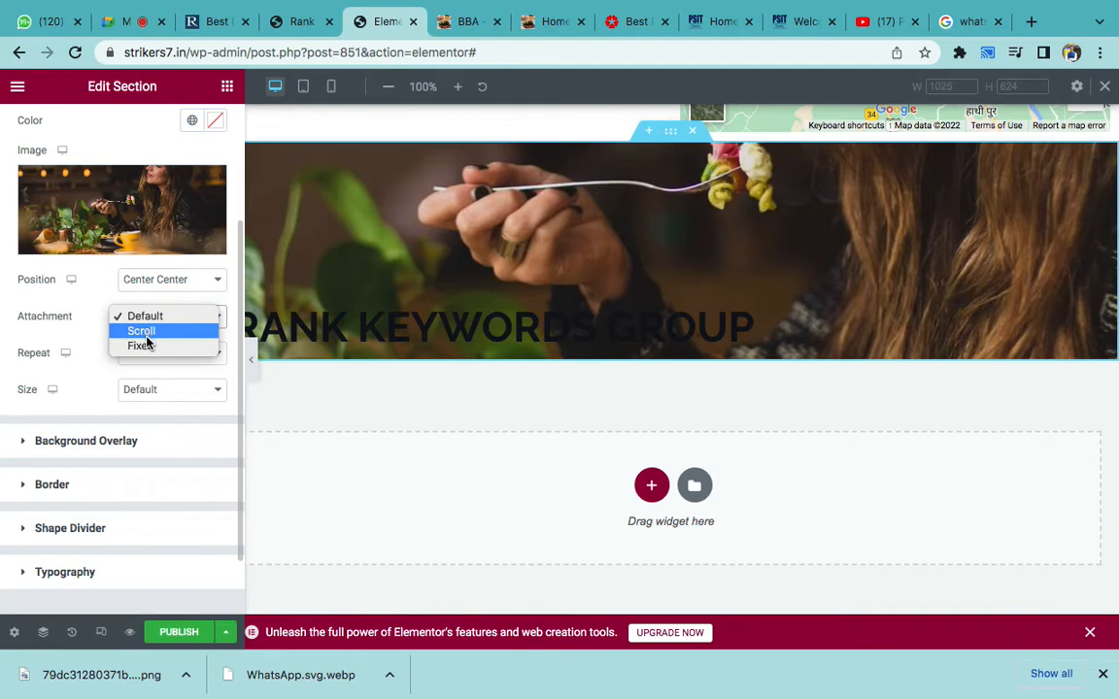
left_click(145, 335)
left_click(153, 322)
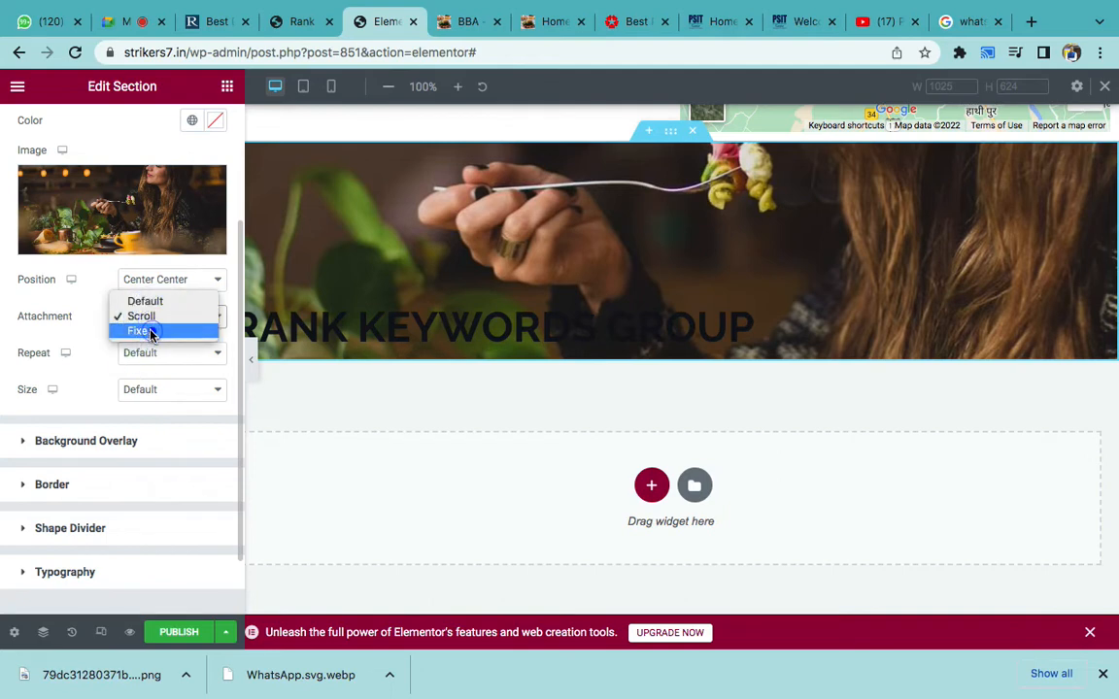
left_click(150, 331)
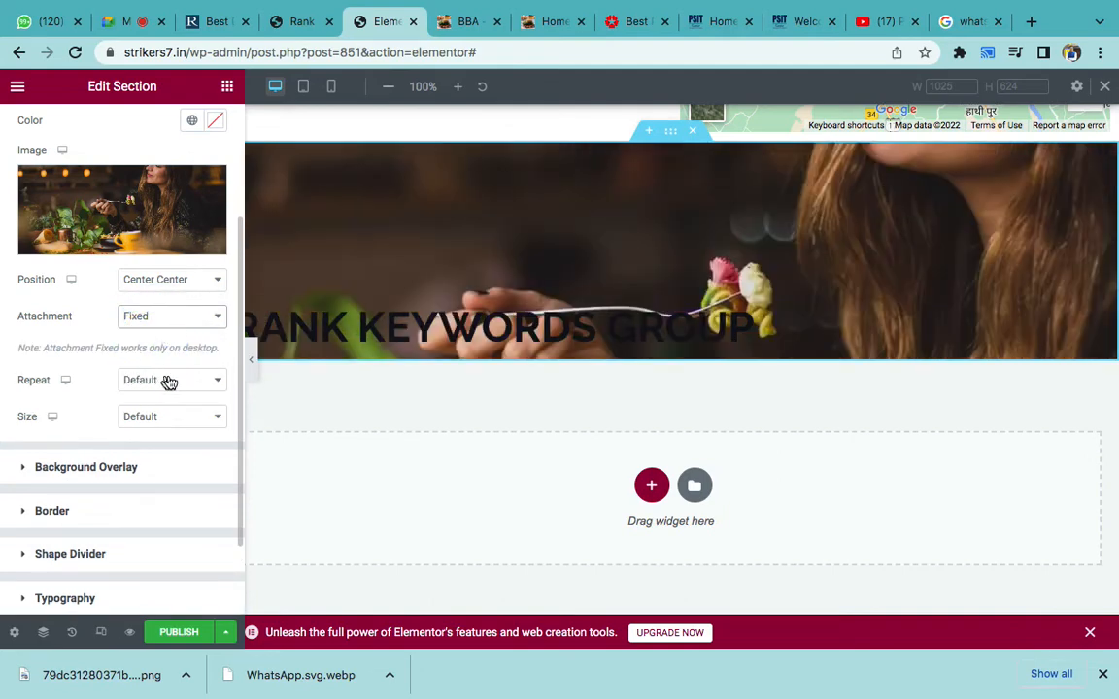
left_click(154, 415)
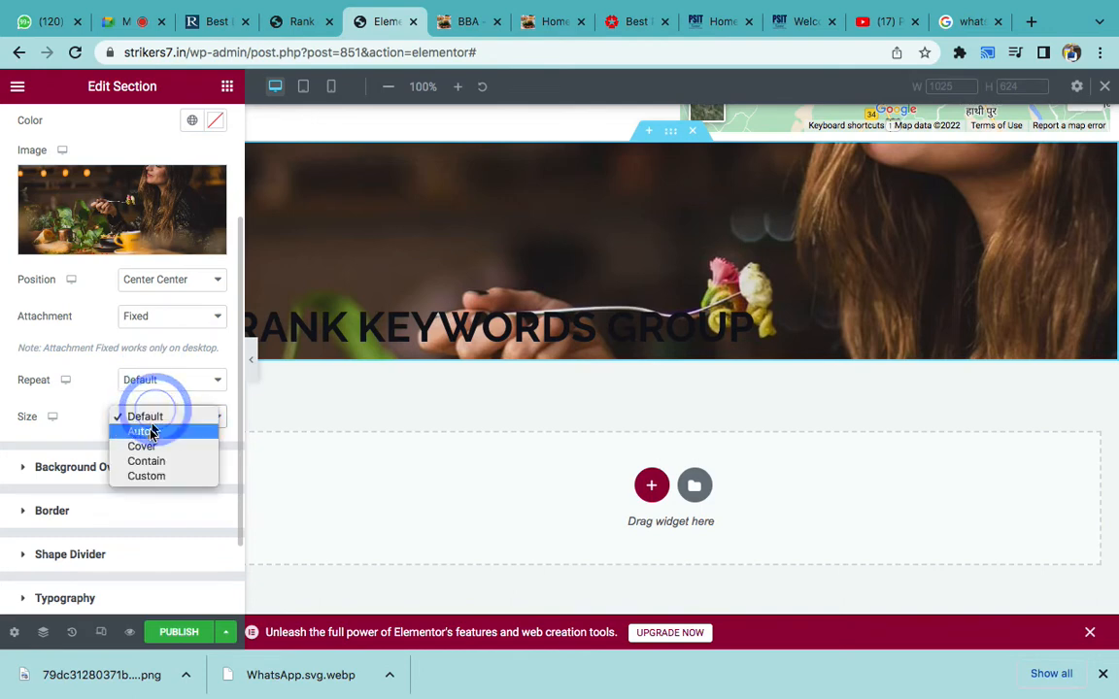
left_click(142, 446)
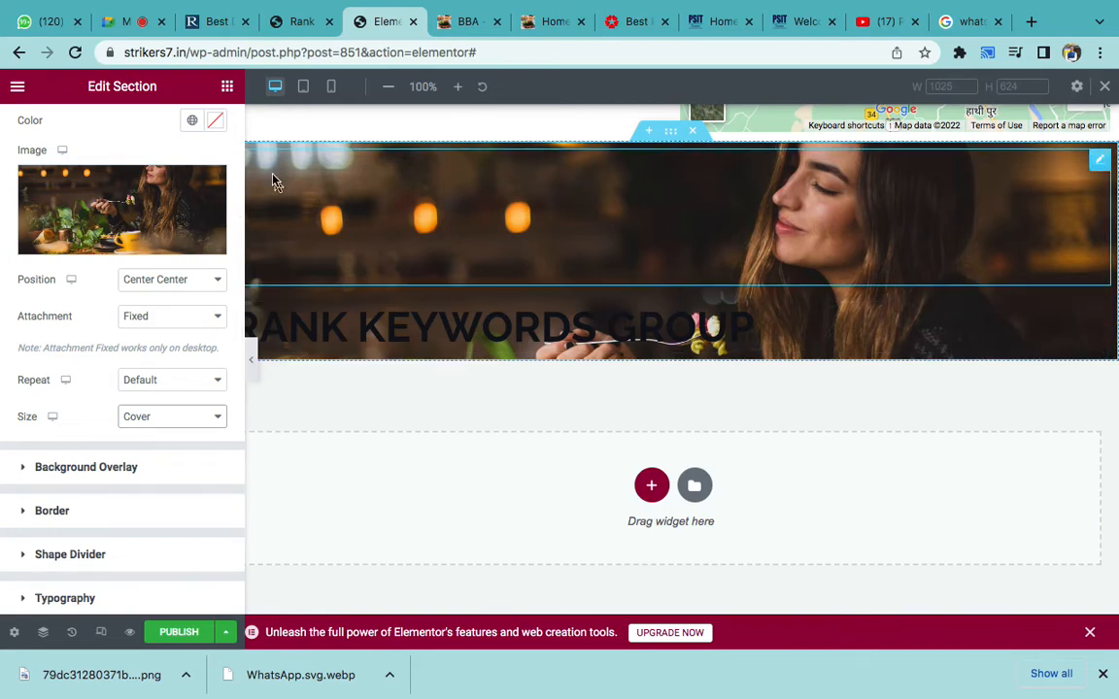
left_click(226, 89)
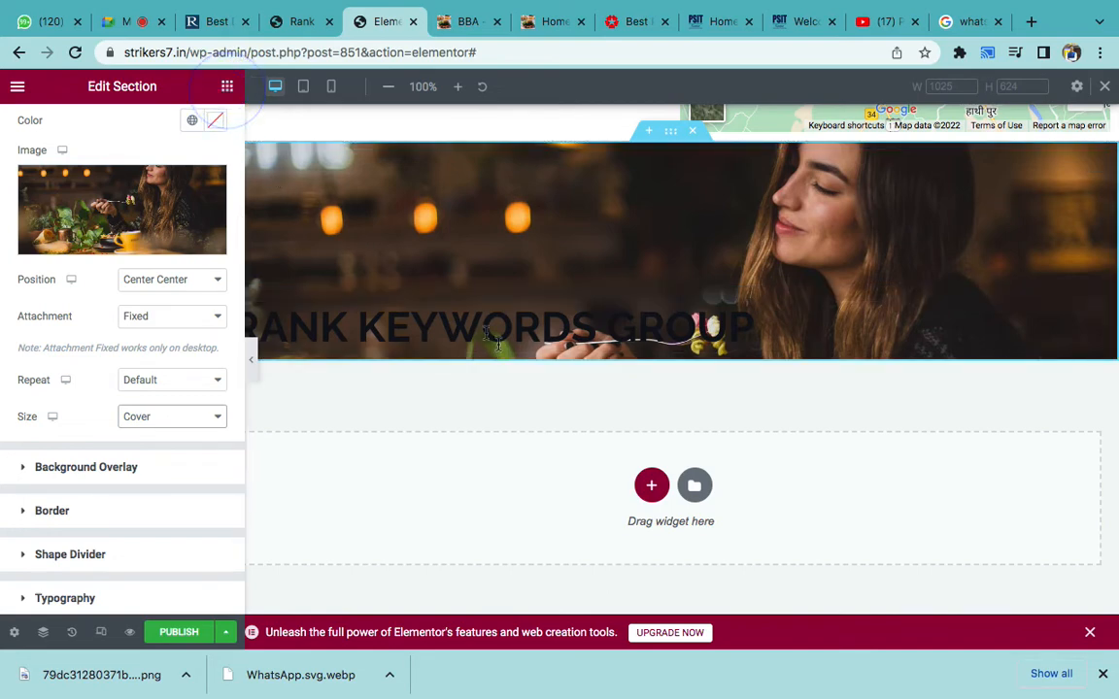
- Centre the RANK KEYWORDS GROUP heading and colour it white (#FFFFFF)
left_click(441, 318)
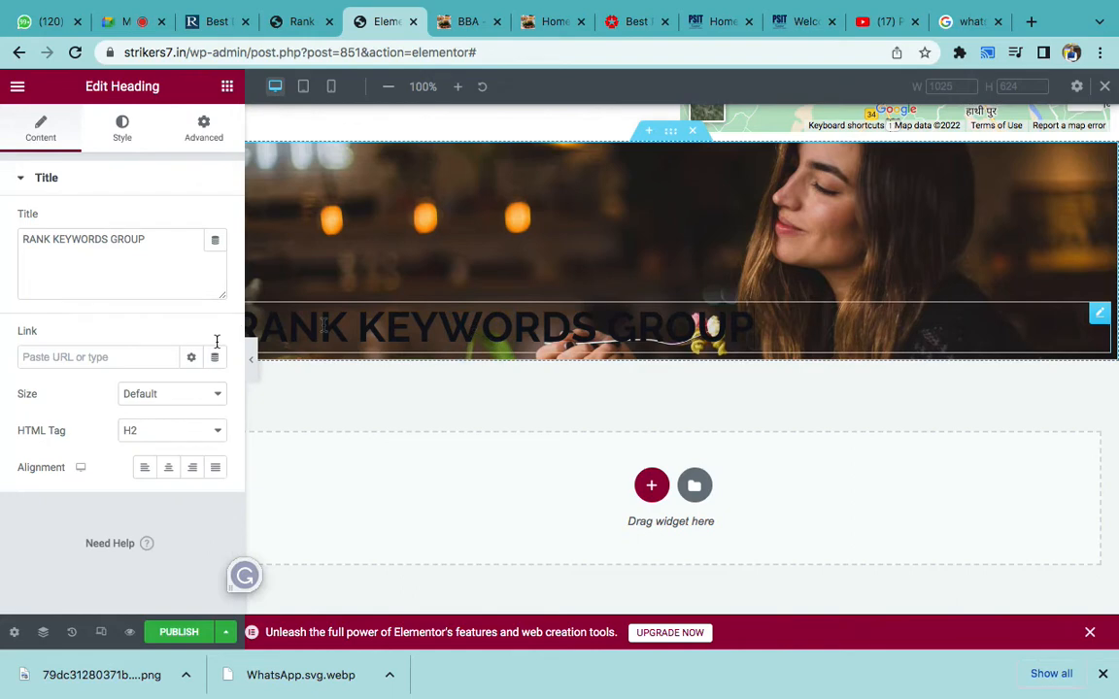
left_click(170, 470)
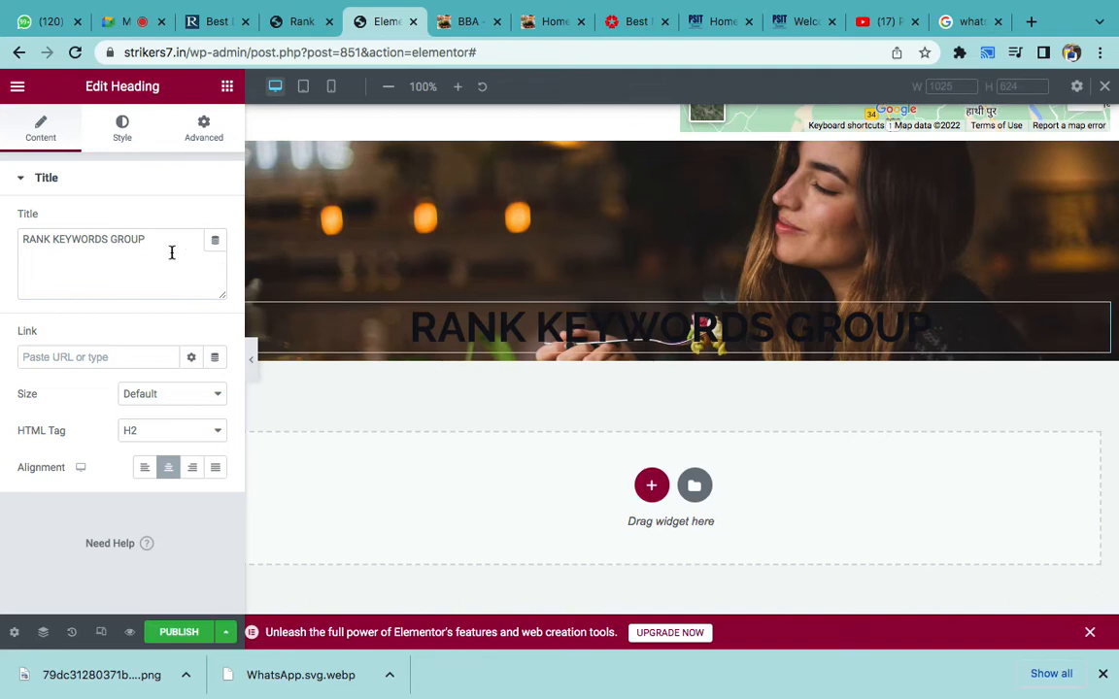
left_click(124, 130)
left_click(214, 222)
left_click_drag(157, 302, 86, 278)
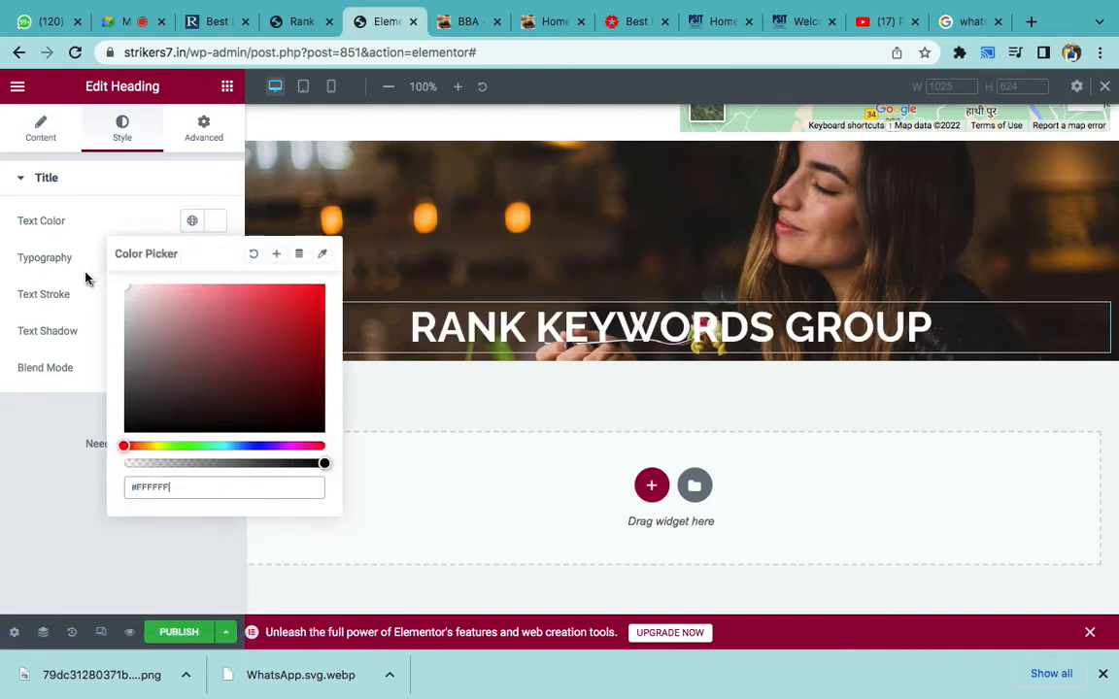
left_click(20, 460)
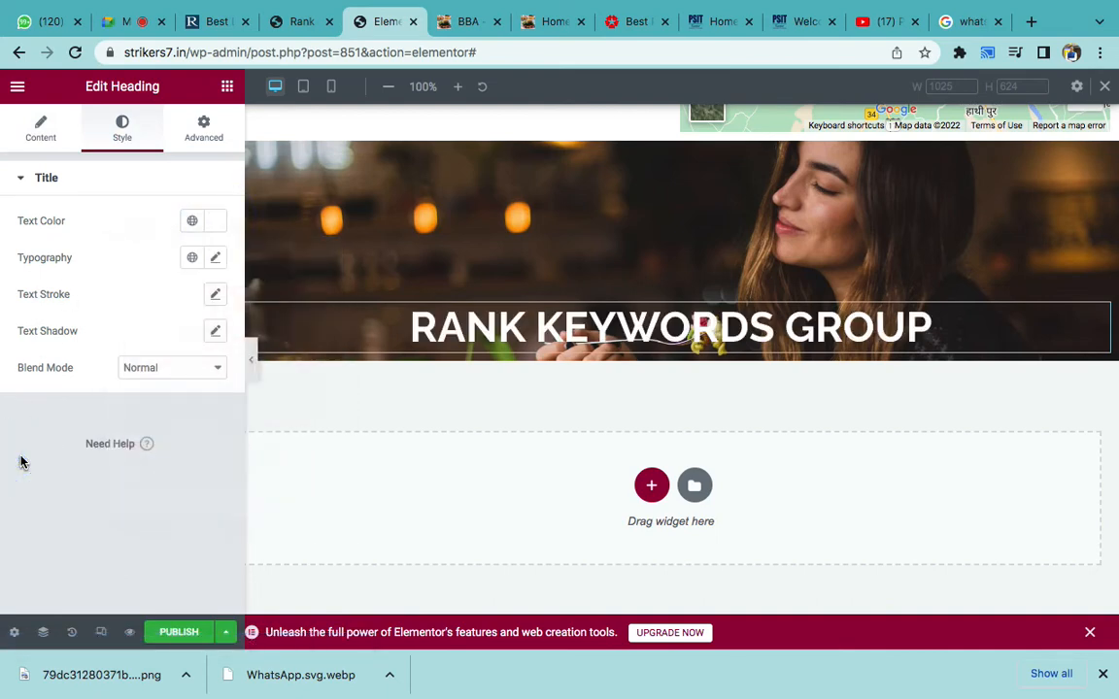
- Select the hero headline on the live strikers7.in home page, then return to the Elementor heading
left_click(548, 21)
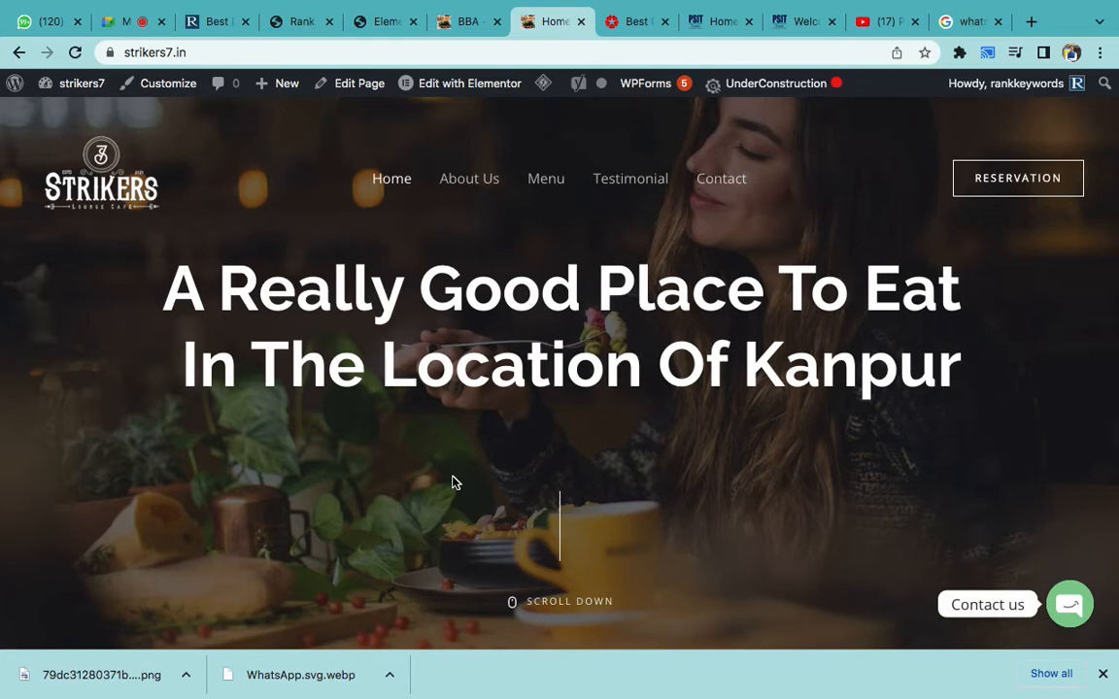
left_click(379, 21)
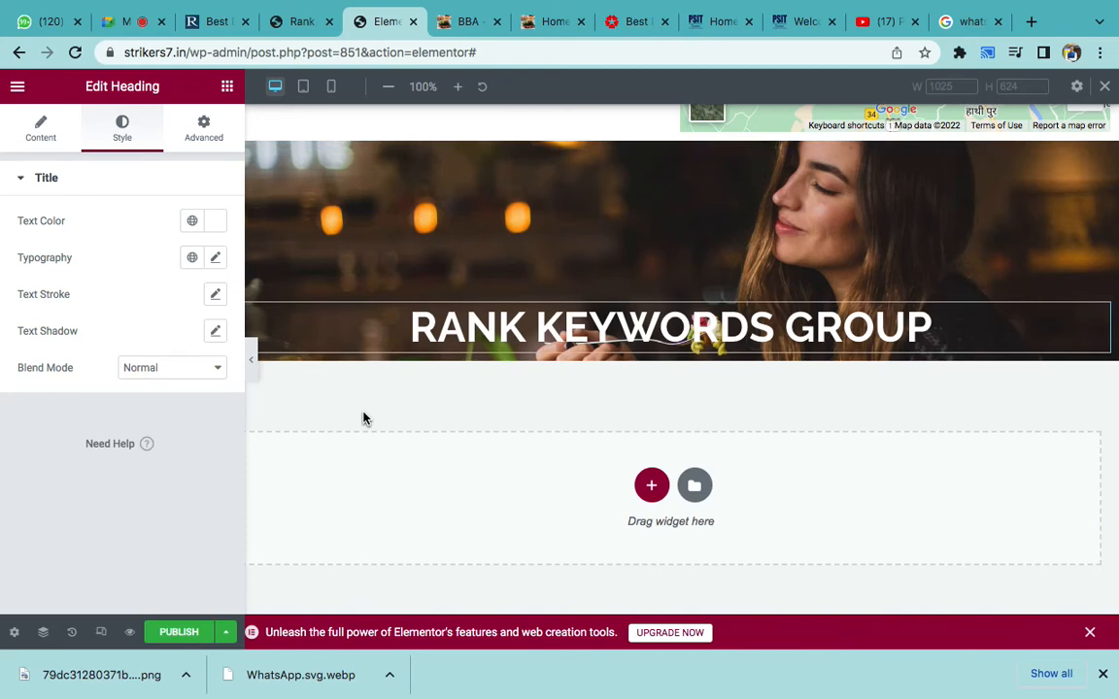
scroll(363, 419, "down", 1)
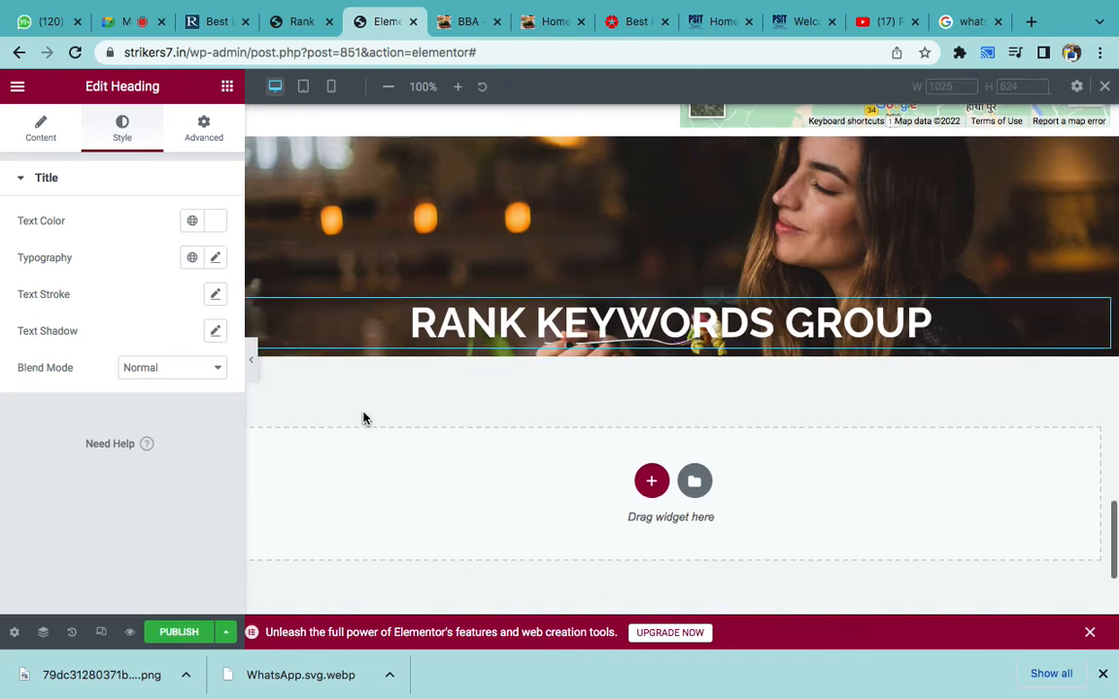
scroll(363, 418, "up", 2)
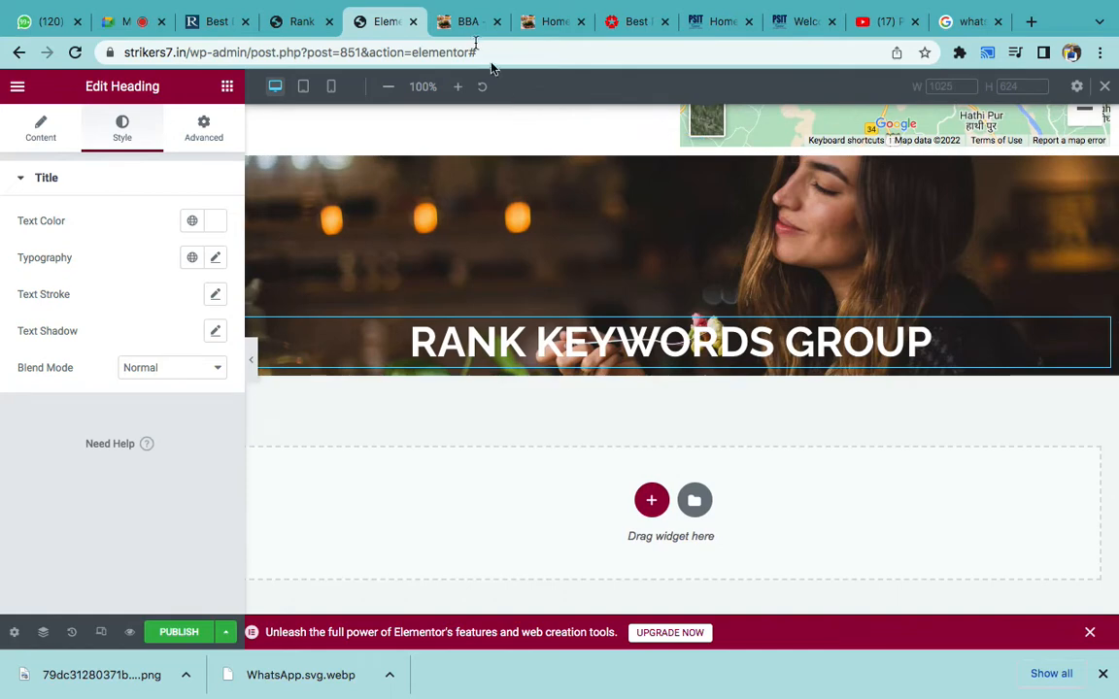
left_click(468, 35)
left_click(534, 28)
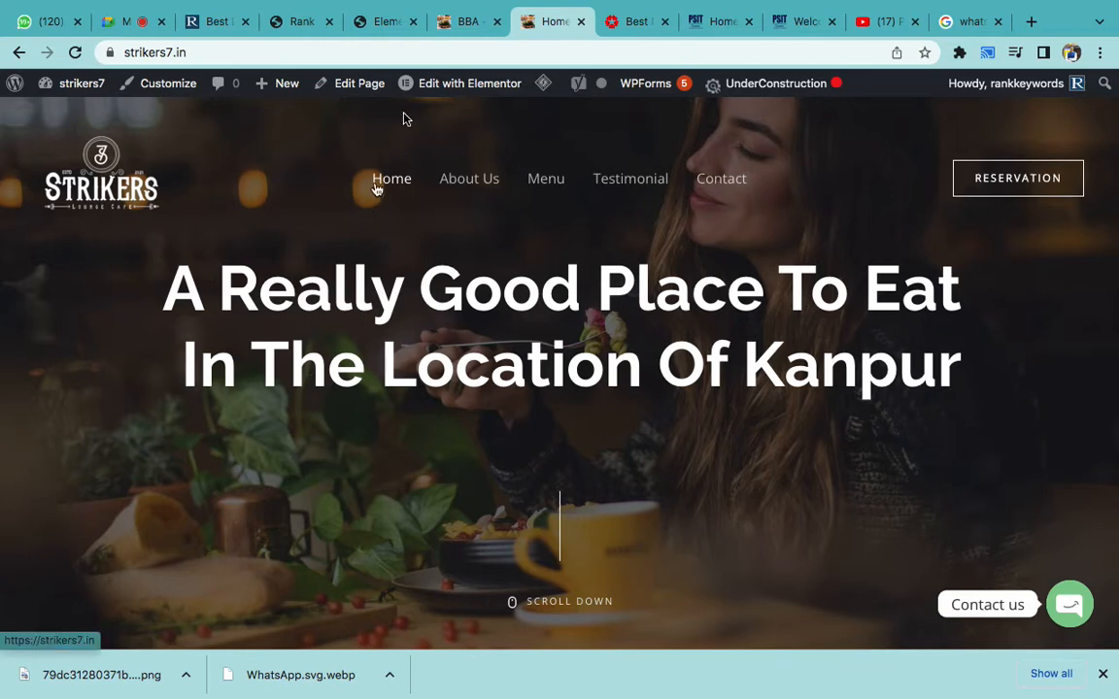
left_click_drag(167, 290, 956, 380)
key("ctrl+c")
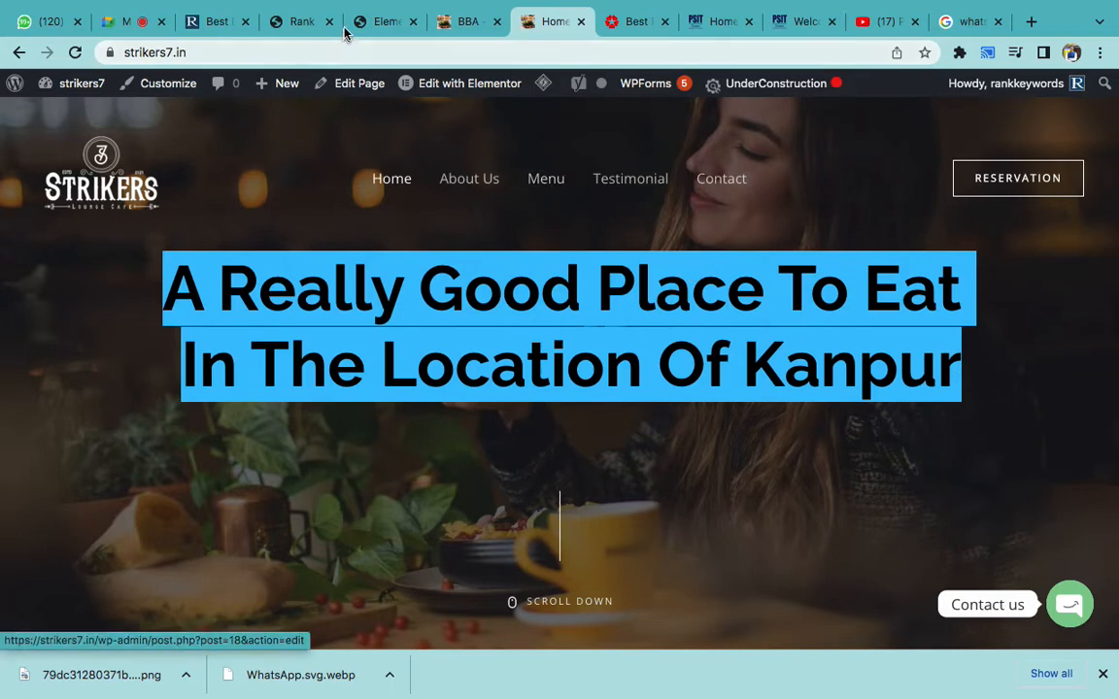
left_click(379, 21)
left_click(392, 339)
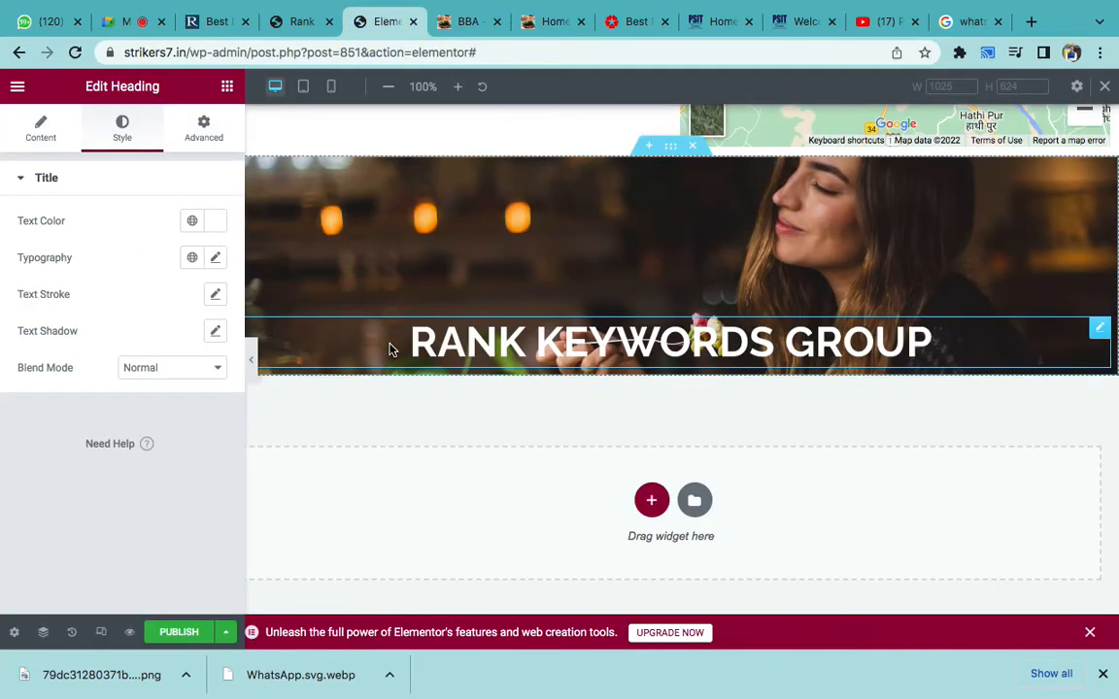
- Paste the copied Kanpur headline over the heading text
triple_click(451, 337)
key("ctrl+v")
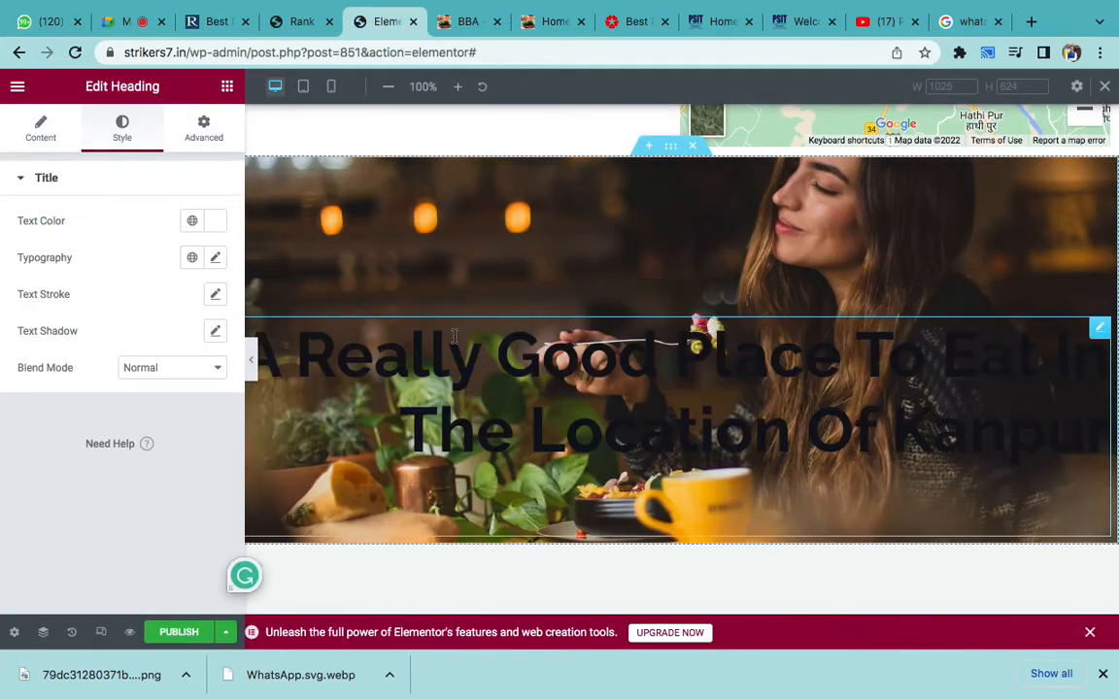
left_click(217, 225)
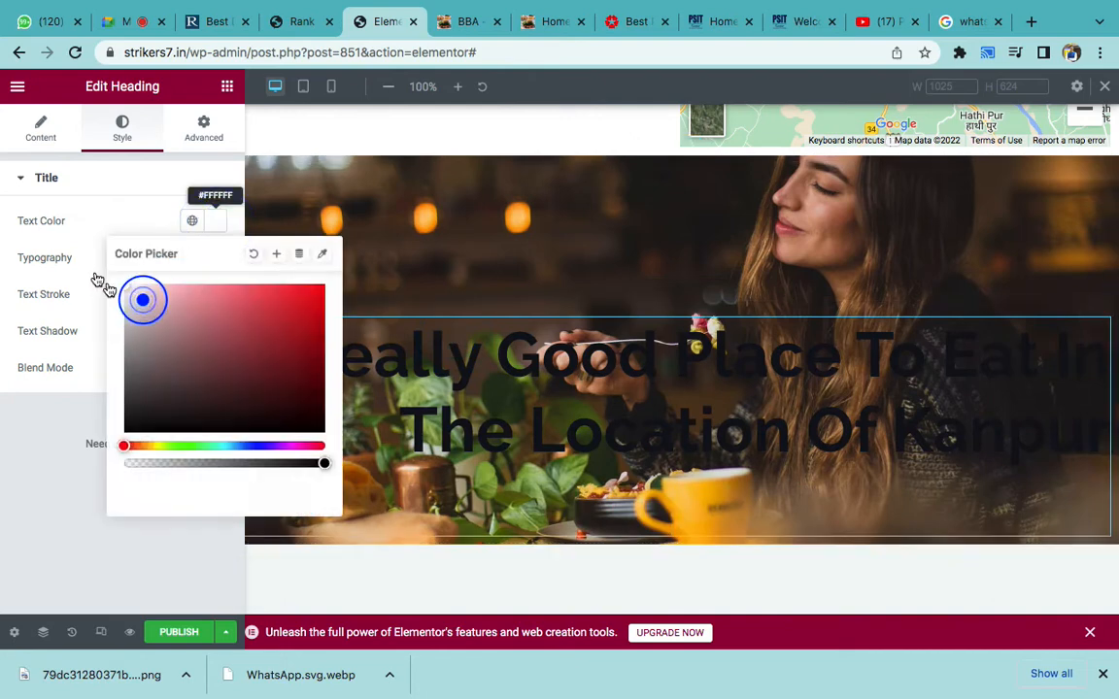
left_click(135, 298)
left_click(7, 419)
- Replace the Title's HTML markup with the plain 'A Really Good Place To Eat In The Location Of Kanpur'
left_click(42, 129)
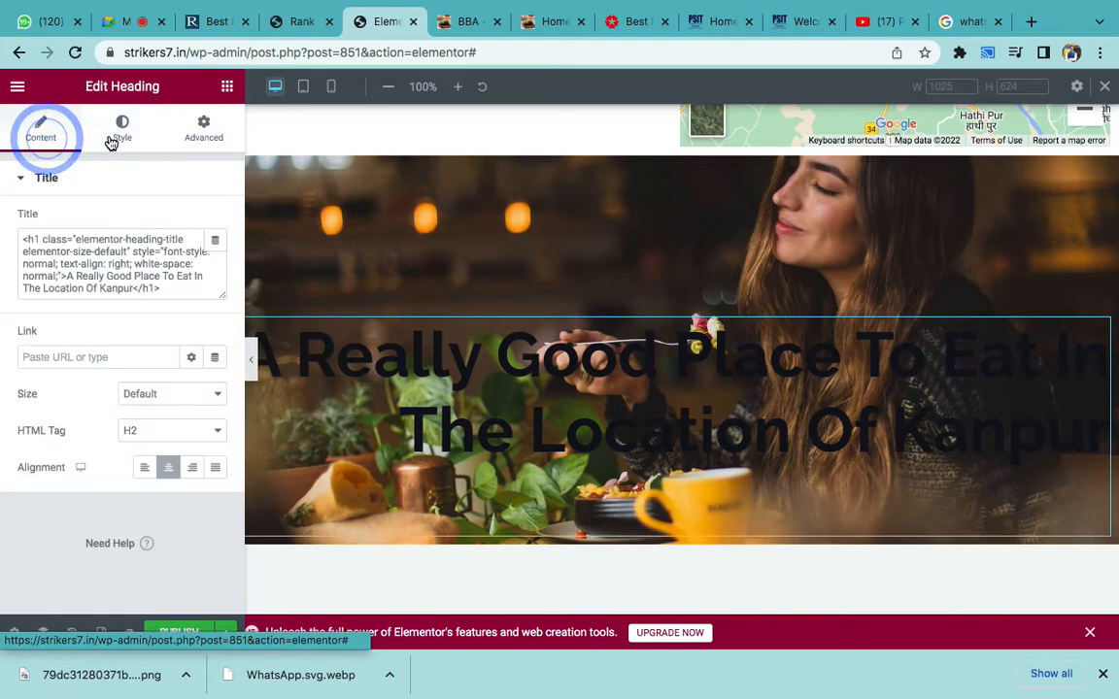
left_click(122, 129)
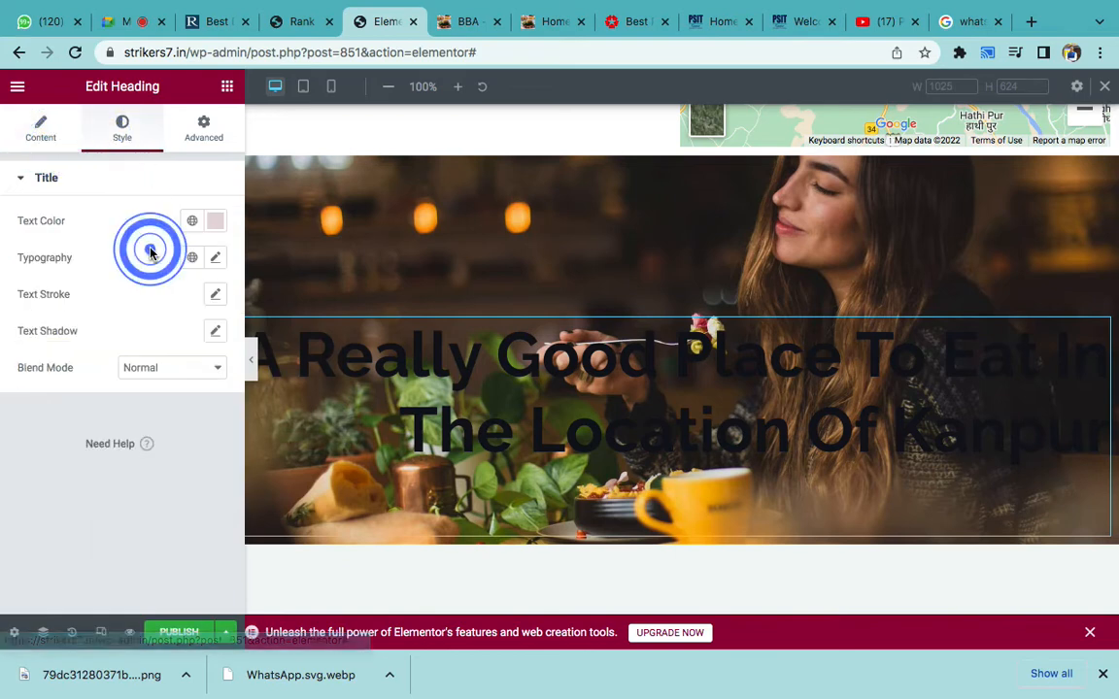
left_click(50, 126)
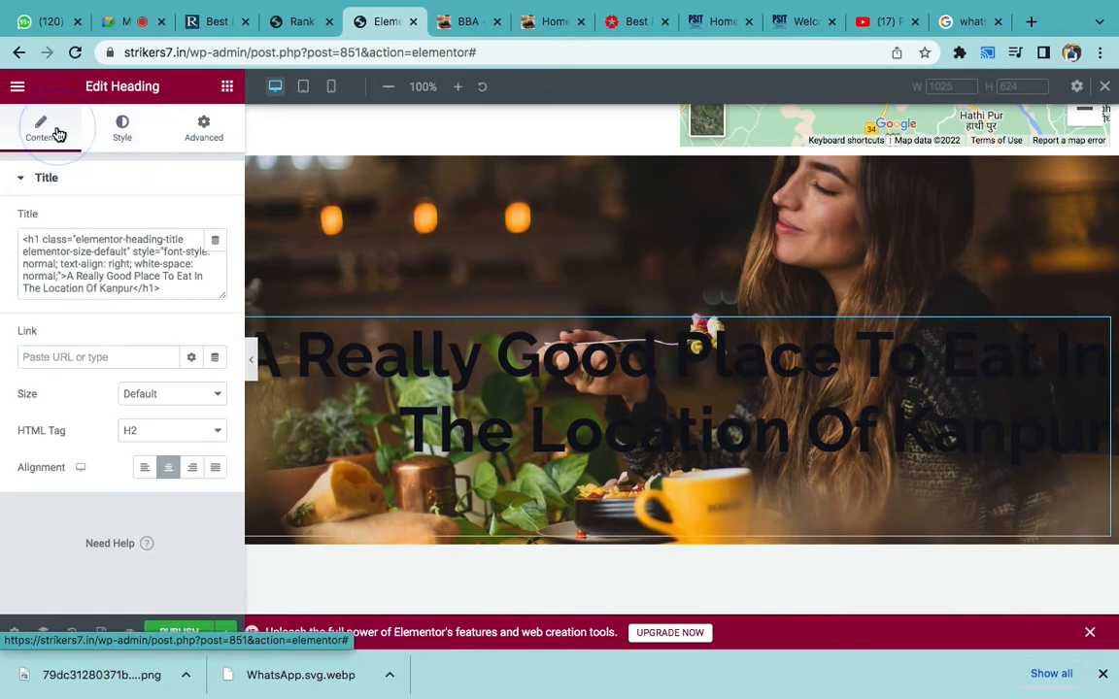
left_click(102, 259)
key("ctrl+a")
key("BackSpace")
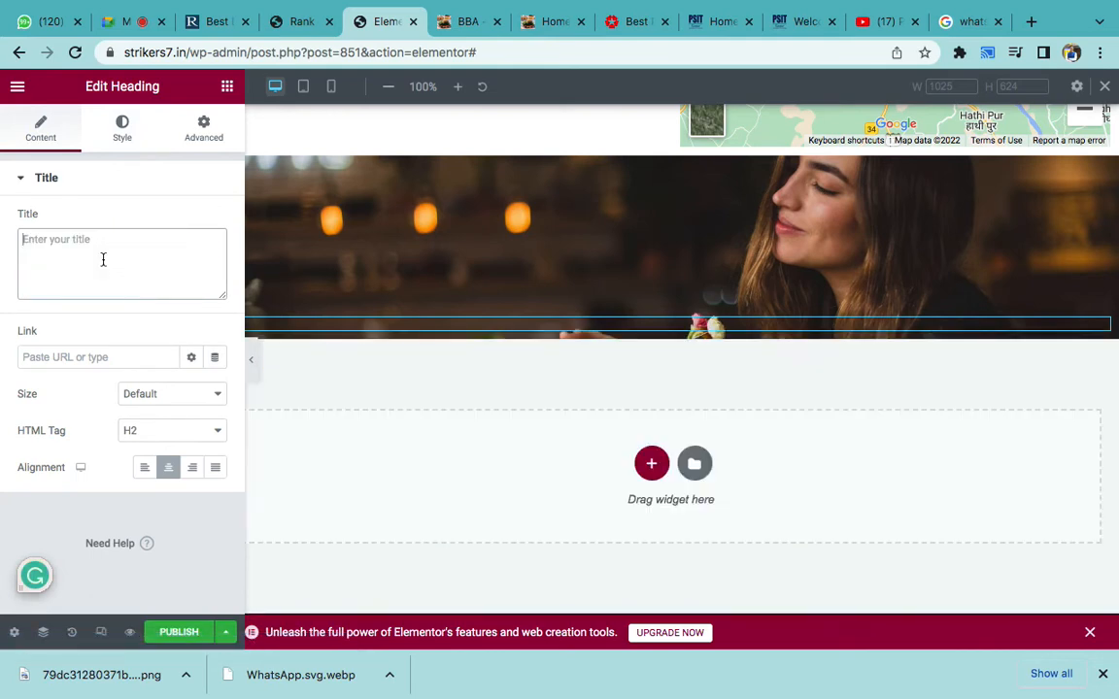
key("ctrl+v")
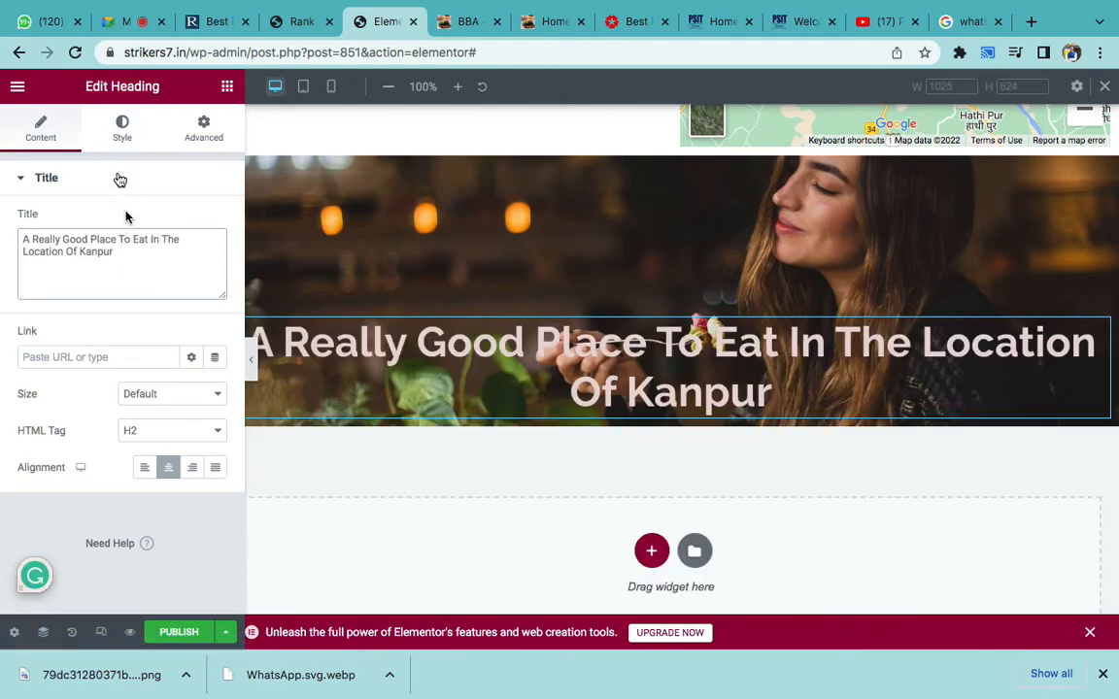
- Set the heading text colour to white (#FFFFFF)
left_click(122, 129)
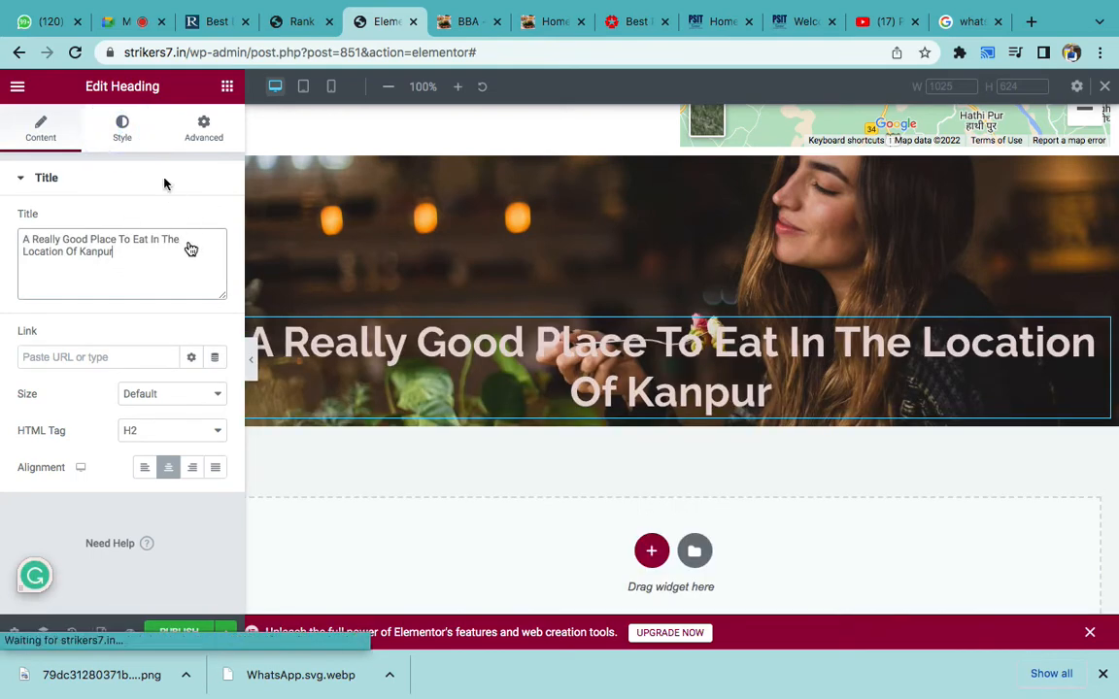
left_click(124, 131)
left_click(208, 222)
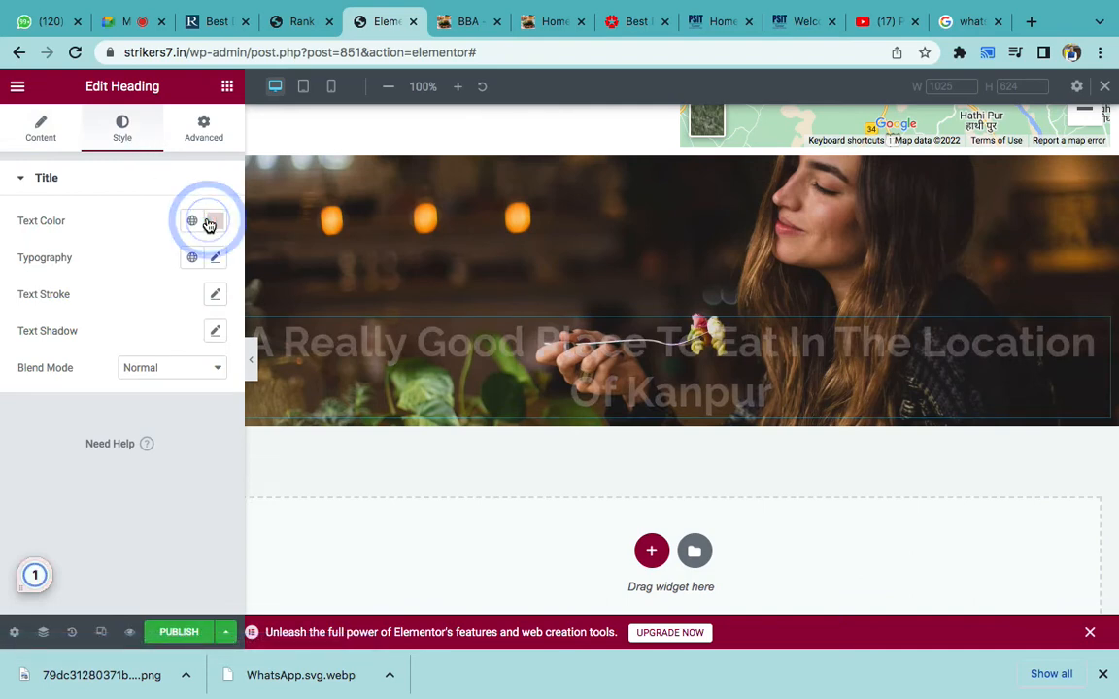
left_click_drag(139, 297, 105, 271)
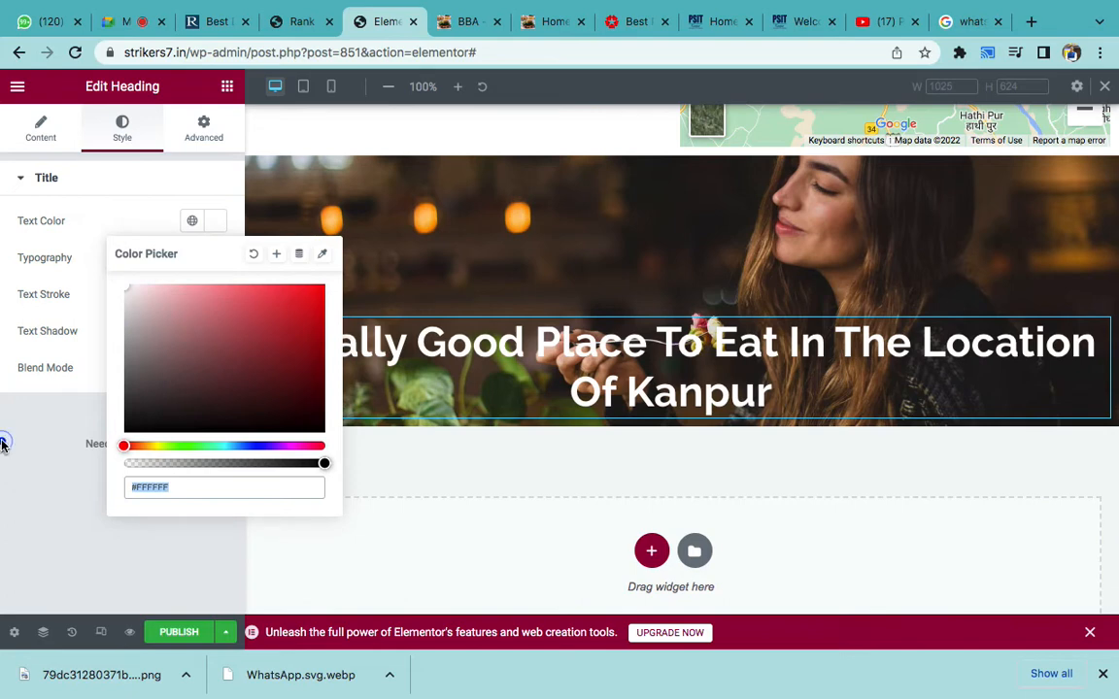
left_click(6, 442)
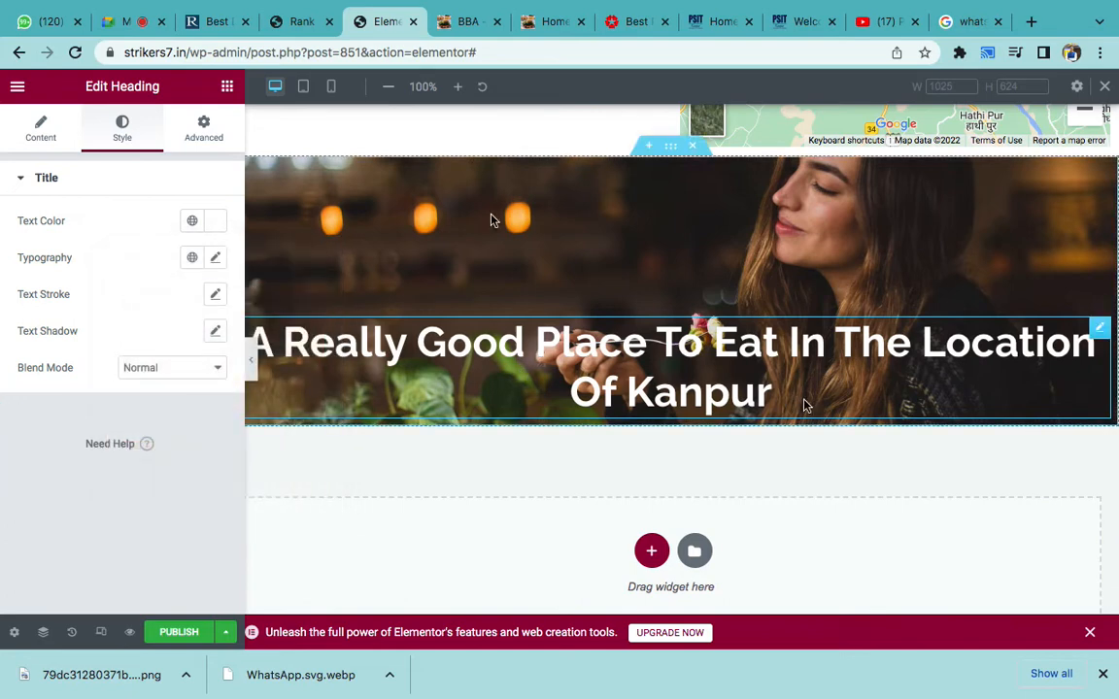
- Add a Spacer widget below the Kanpur heading and set its height to 159 px
left_click(227, 89)
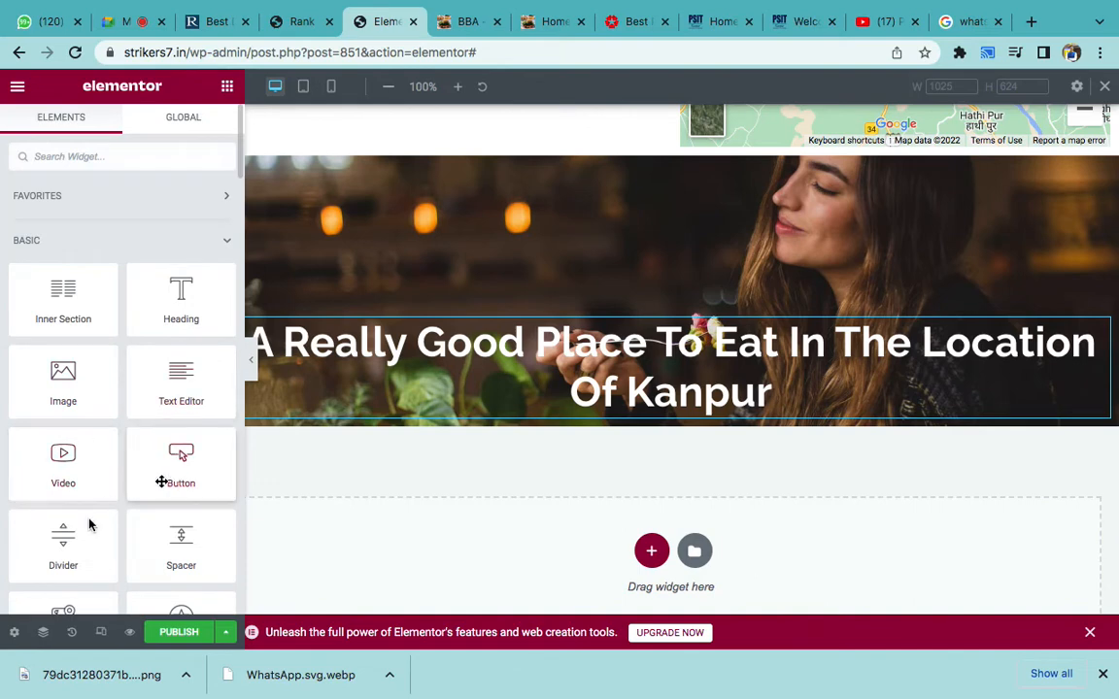
scroll(126, 539, "down", 1)
left_click_drag(175, 505, 541, 388)
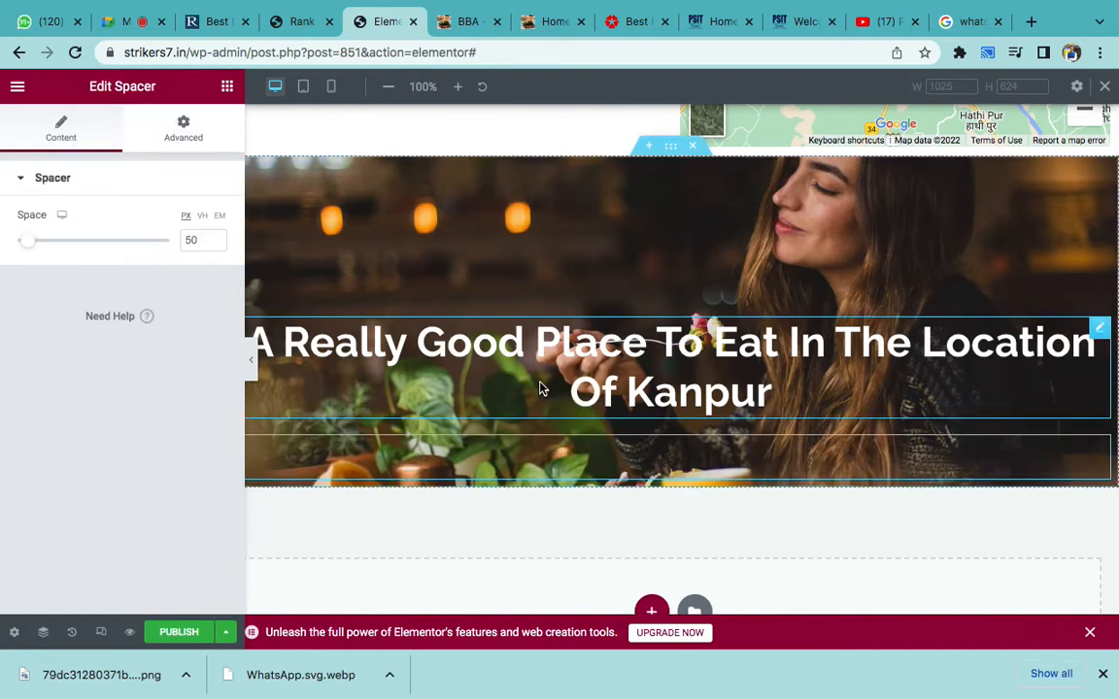
left_click_drag(29, 242, 55, 243)
scroll(501, 408, "down", 1)
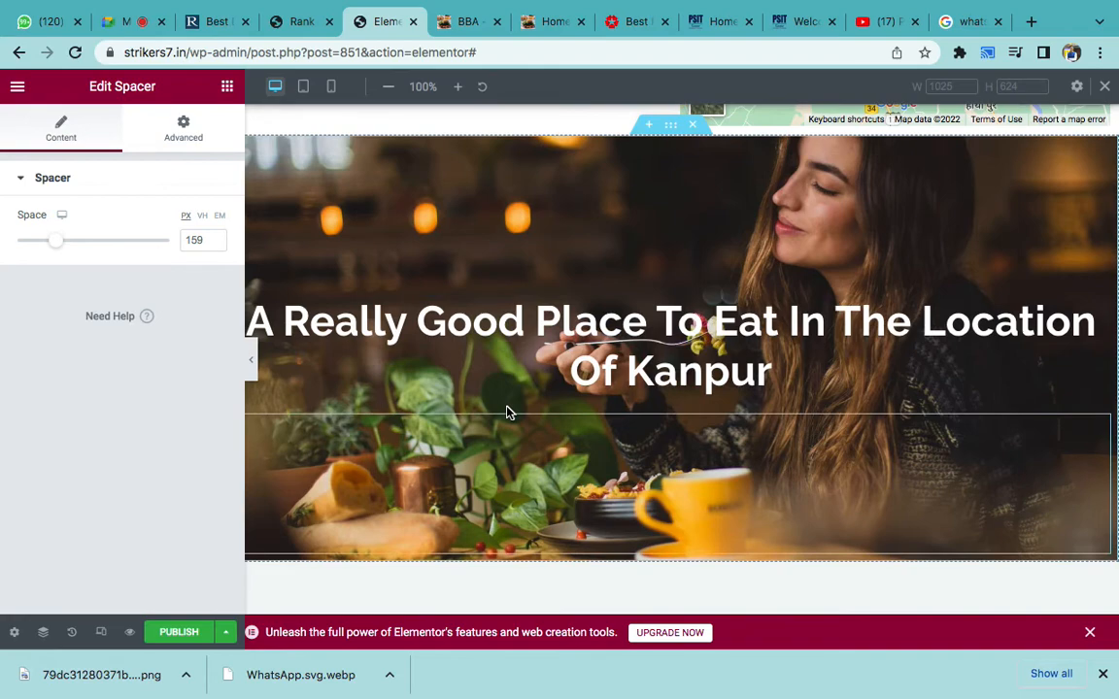
scroll(509, 401, "down", 1)
scroll(509, 401, "up", 1)
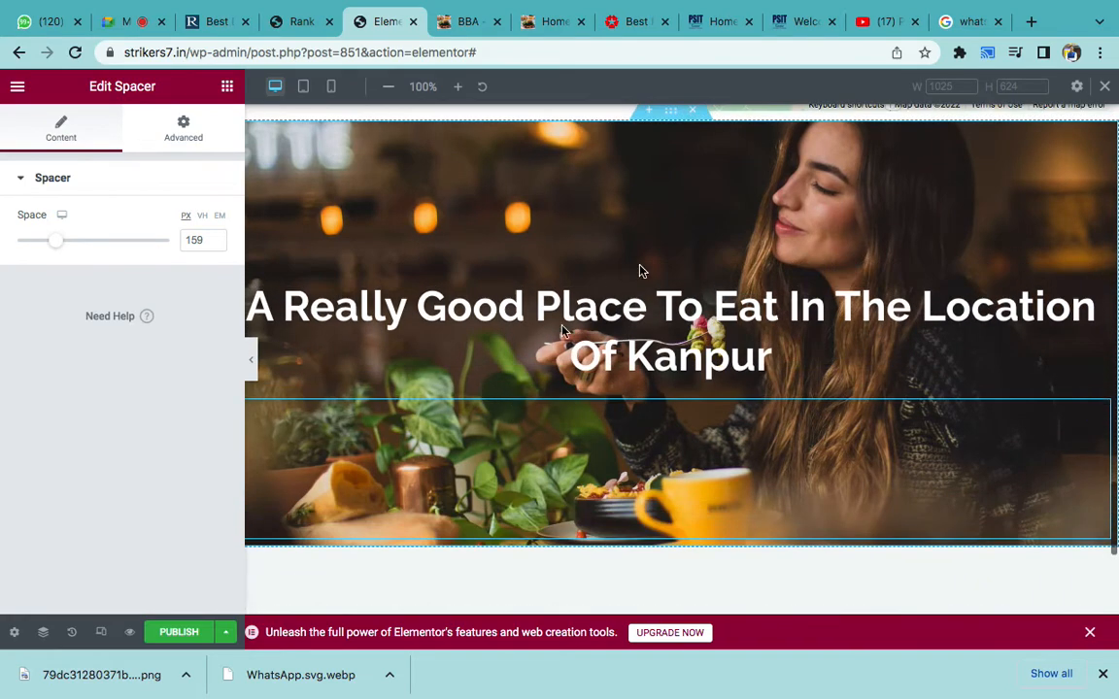
- Compare the hero against the live homepage, then come back to the Elementor editor
left_click(534, 21)
left_click(127, 463)
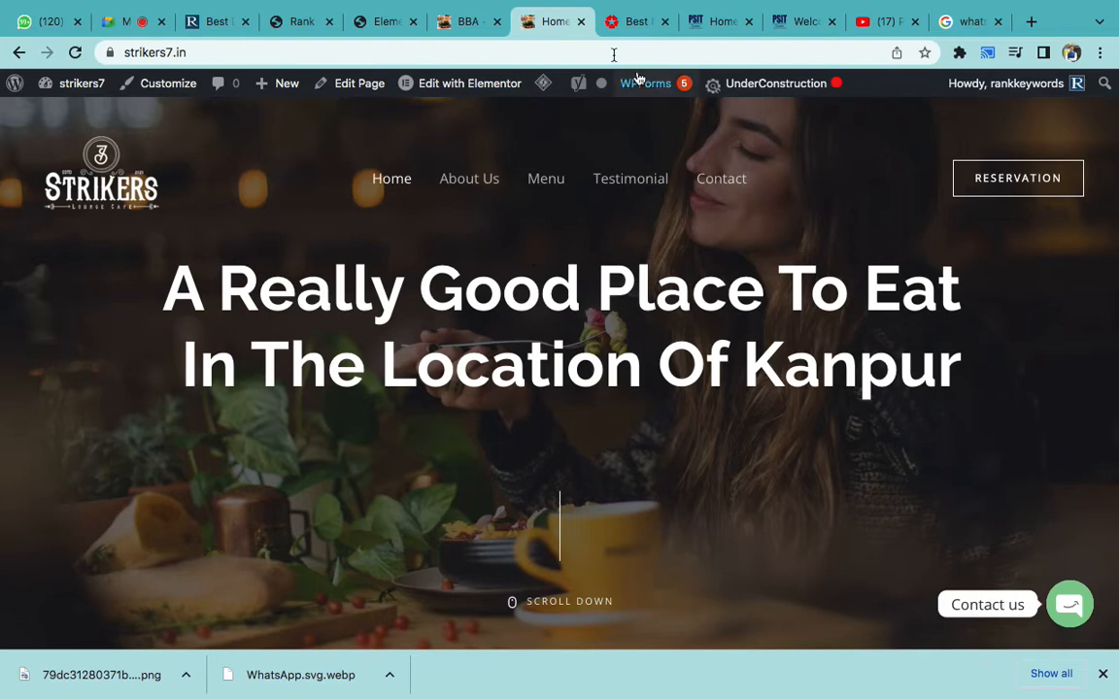
left_click(378, 29)
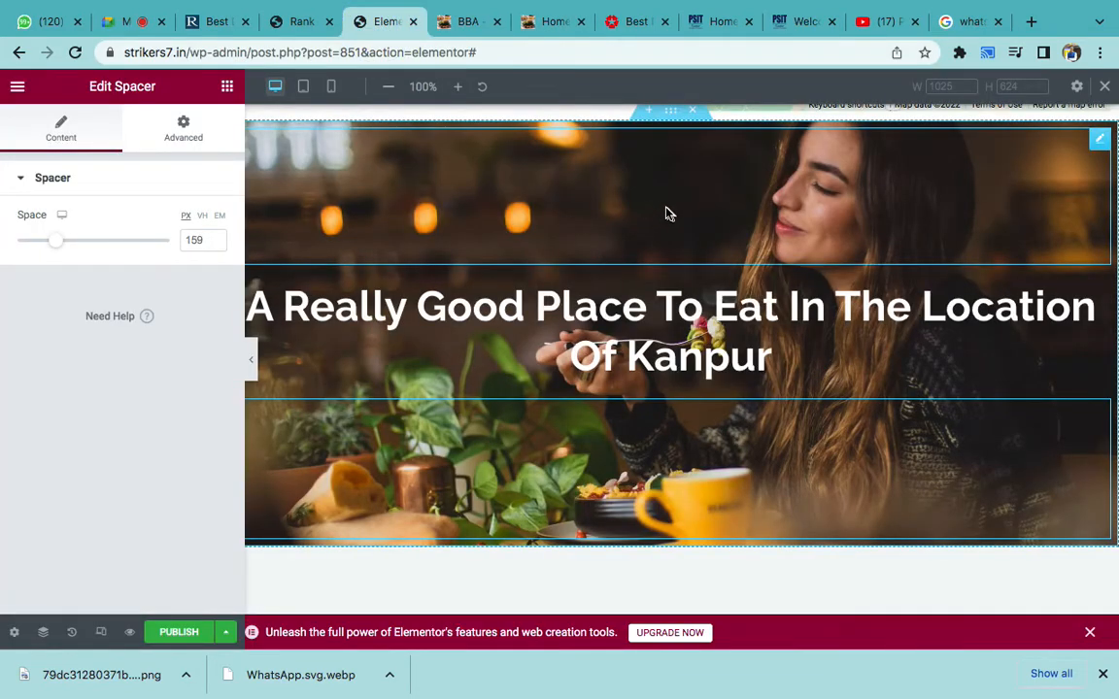
- Give the hero section a Classic background overlay in pure black (#000000)
scroll(666, 214, "up", 1)
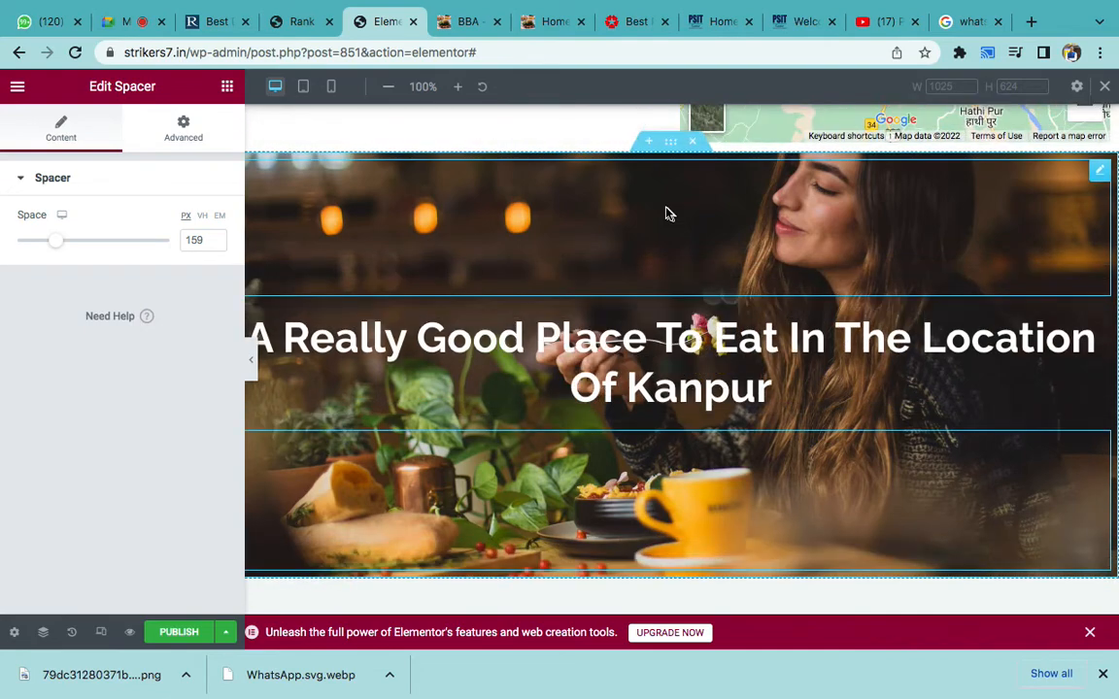
left_click(670, 152)
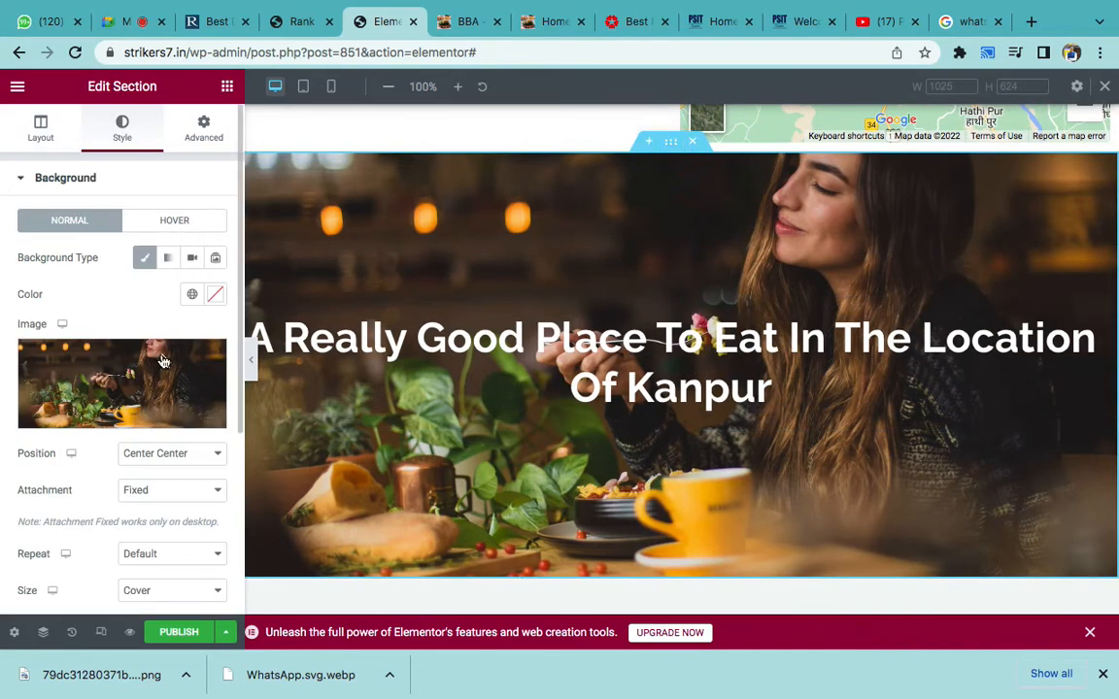
mouse_move(163, 361)
scroll(164, 361, "down", 3)
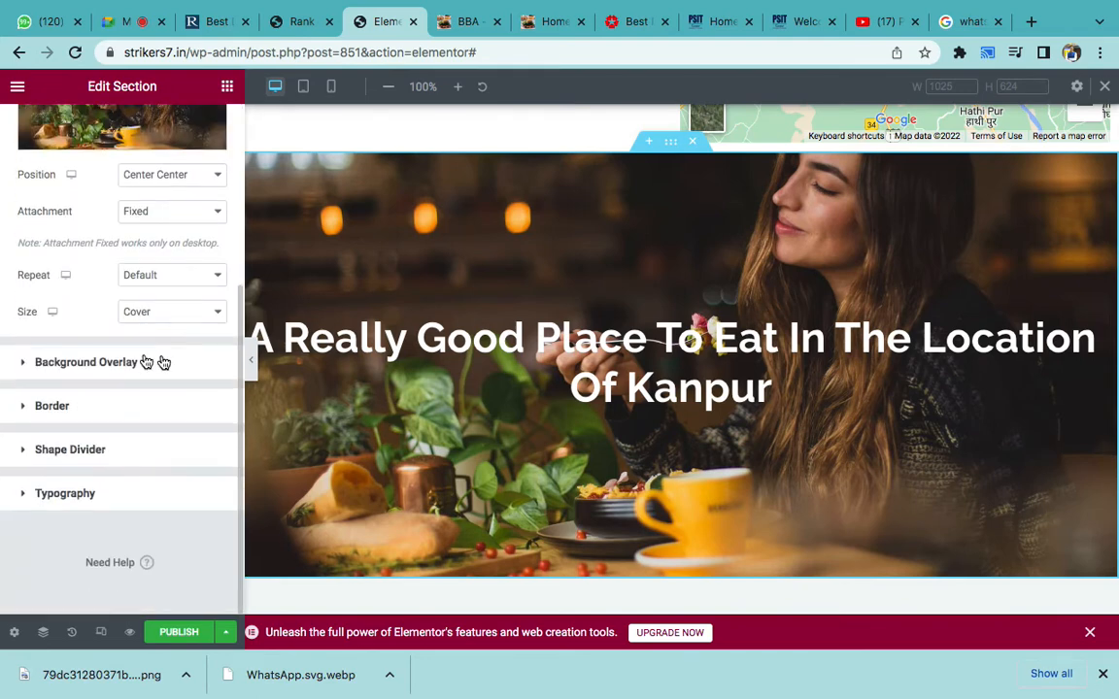
left_click(115, 364)
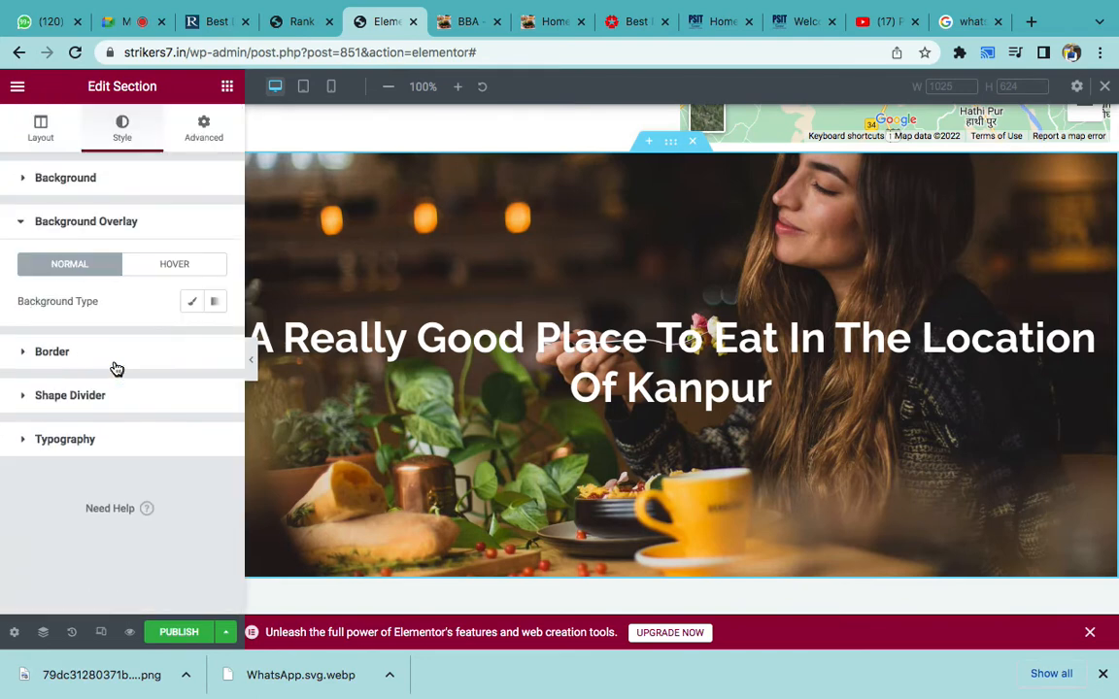
left_click(191, 301)
left_click(217, 342)
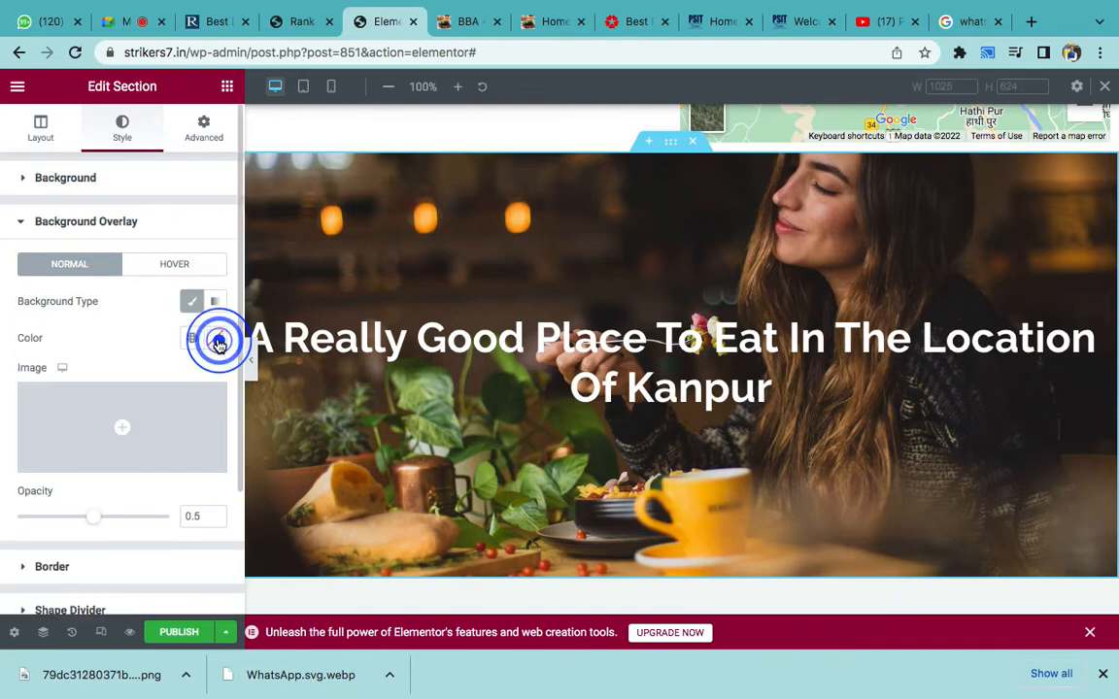
left_click_drag(144, 510, 125, 555)
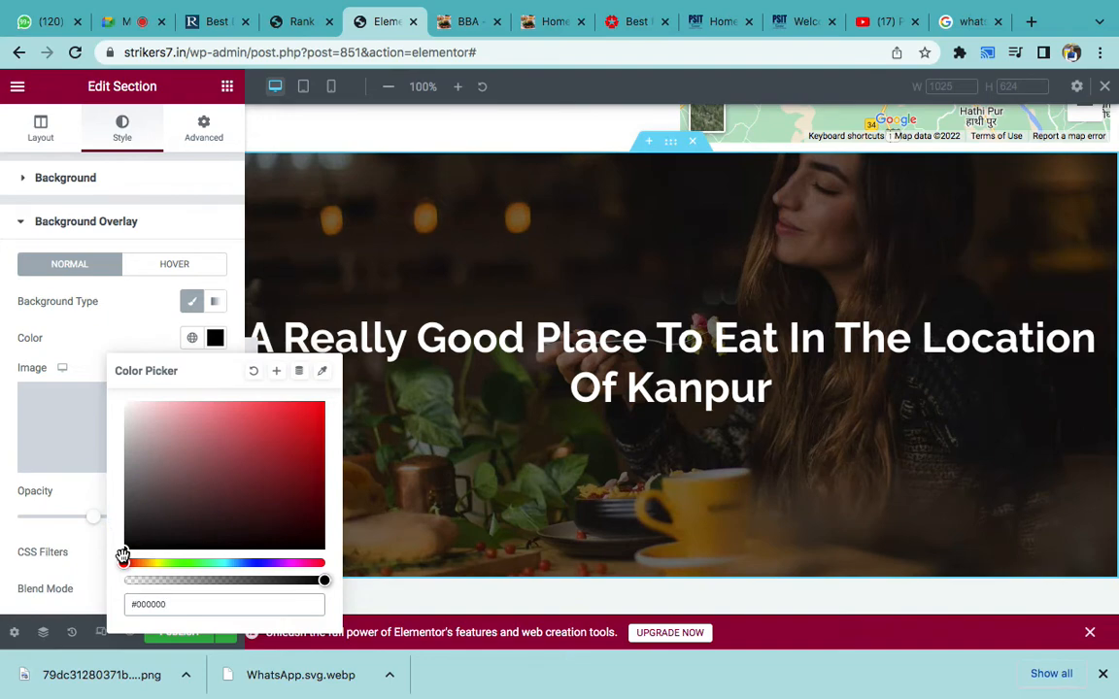
left_click(133, 412)
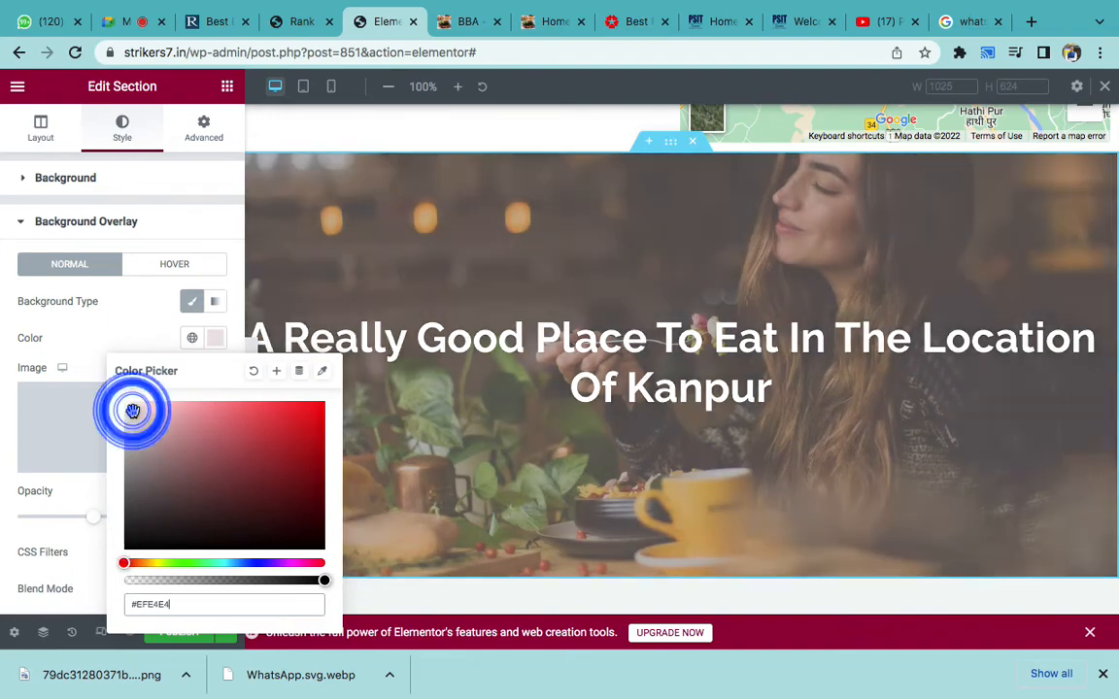
left_click_drag(153, 481, 132, 556)
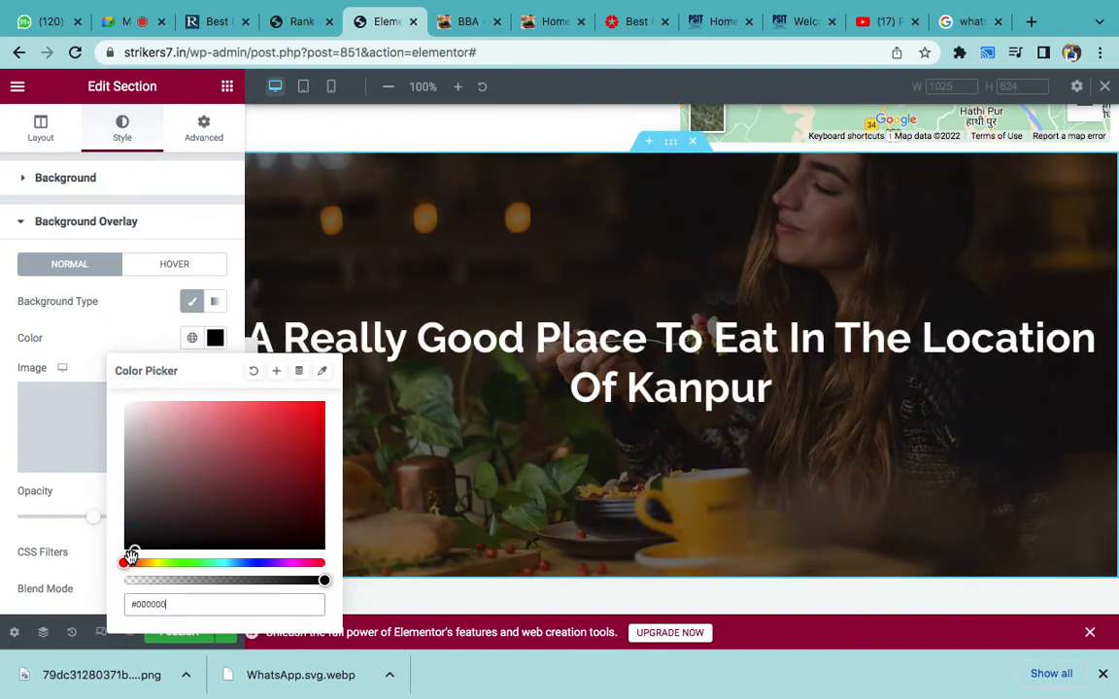
left_click(74, 321)
- Set the overlay opacity to about 0.48 to darken the café photo
scroll(73, 322, "down", 1)
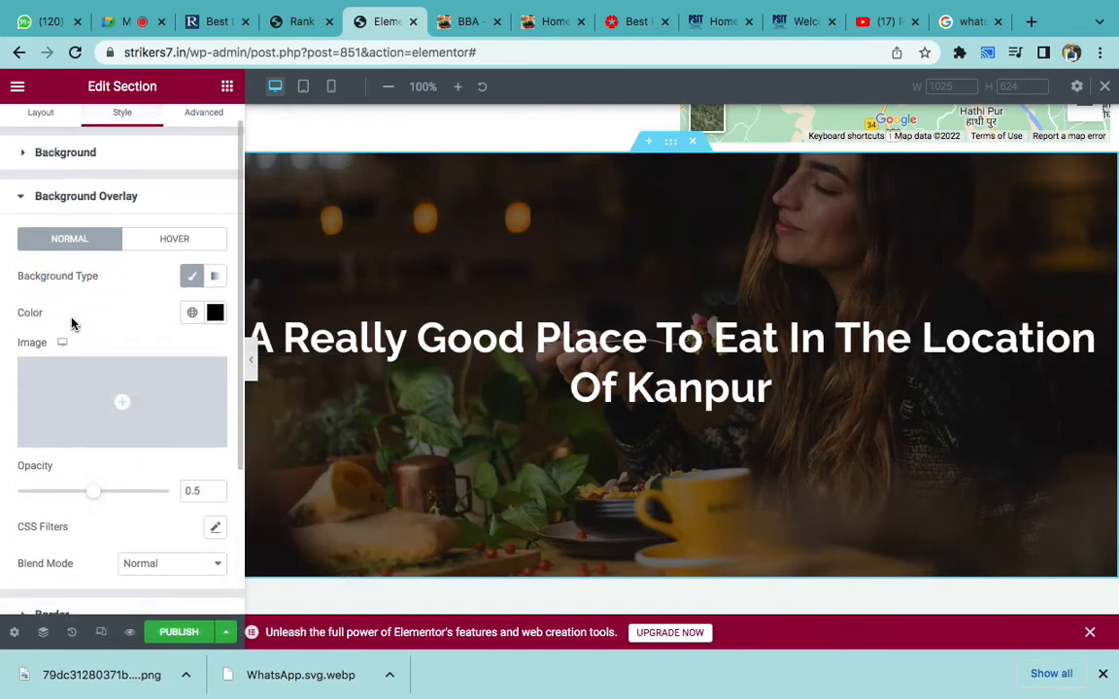
left_click_drag(91, 477, 115, 479)
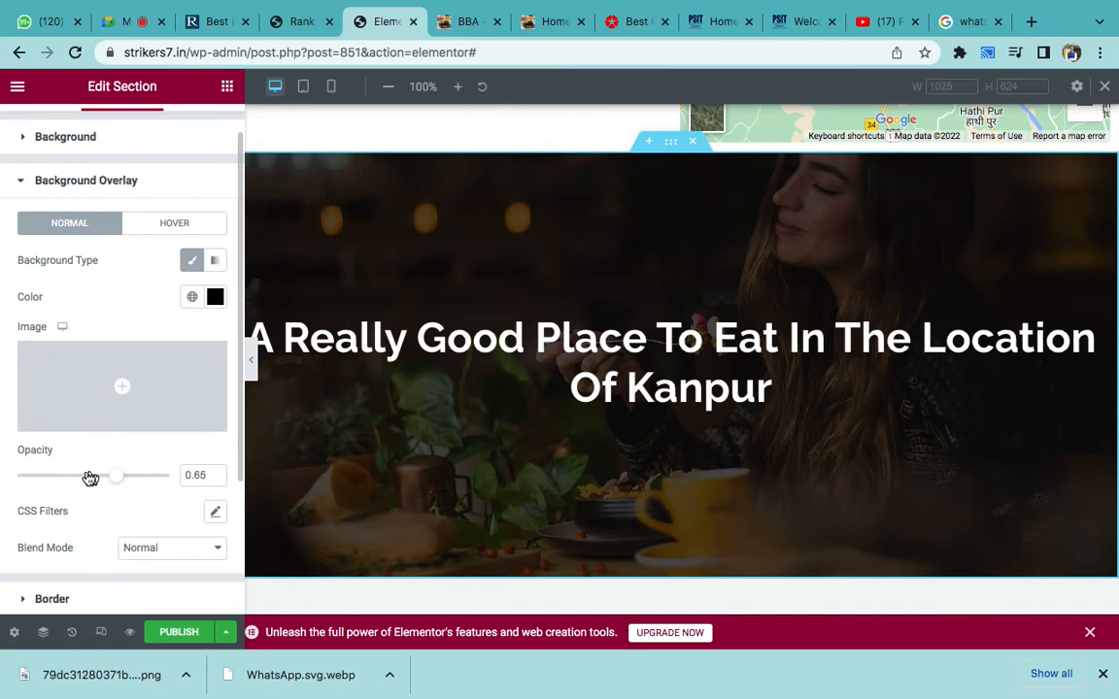
left_click(89, 478)
left_click(584, 393)
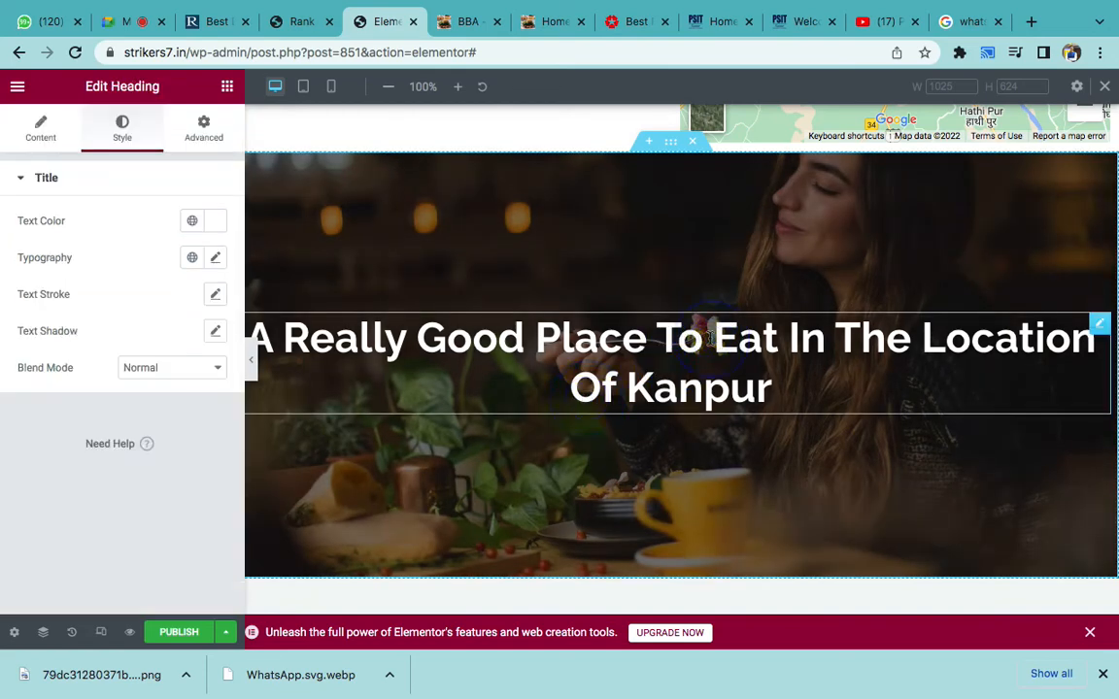
- Break the hero heading onto a new line before 'Eat' and set its font size to 35
left_click(714, 335)
key("Return")
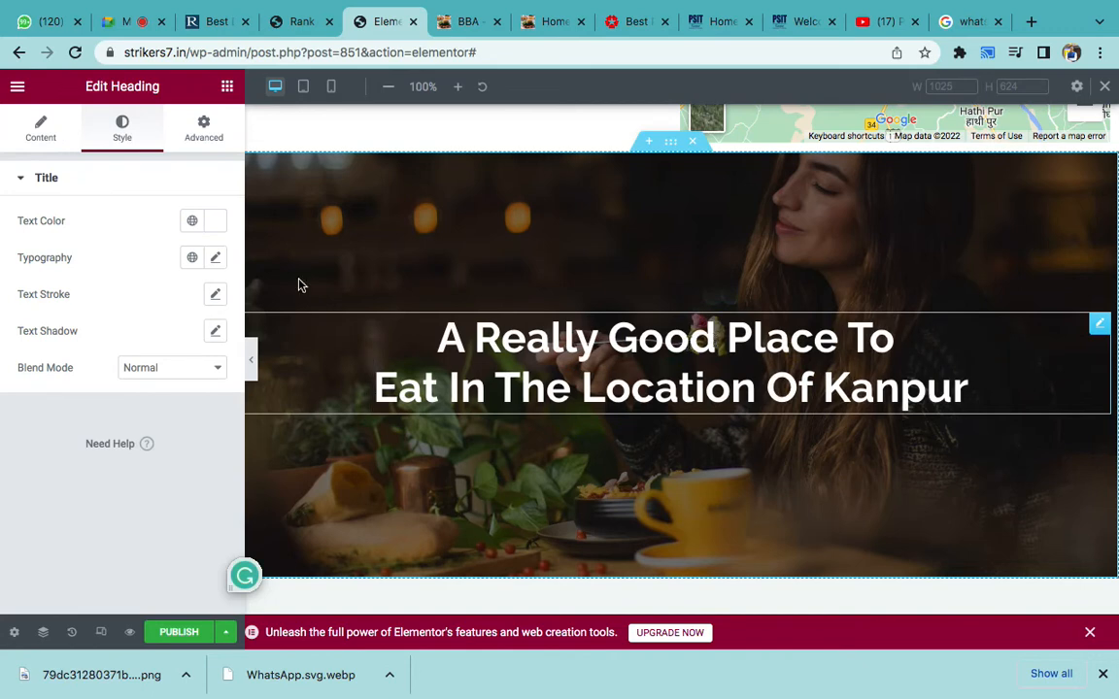
left_click(215, 257)
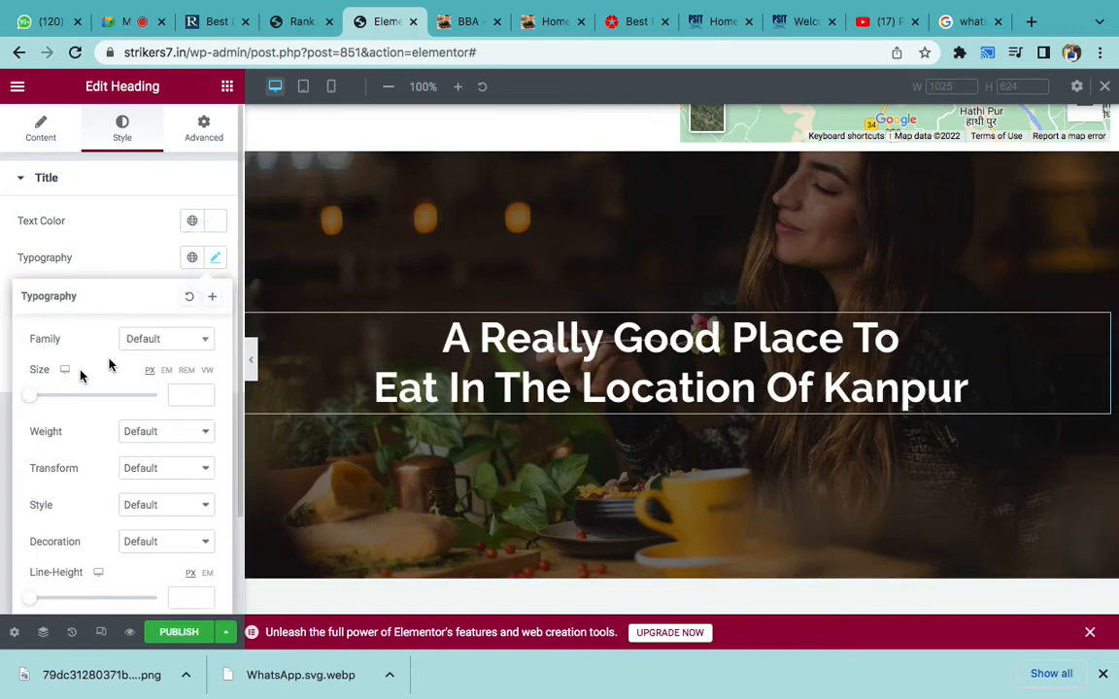
left_click_drag(32, 393, 55, 398)
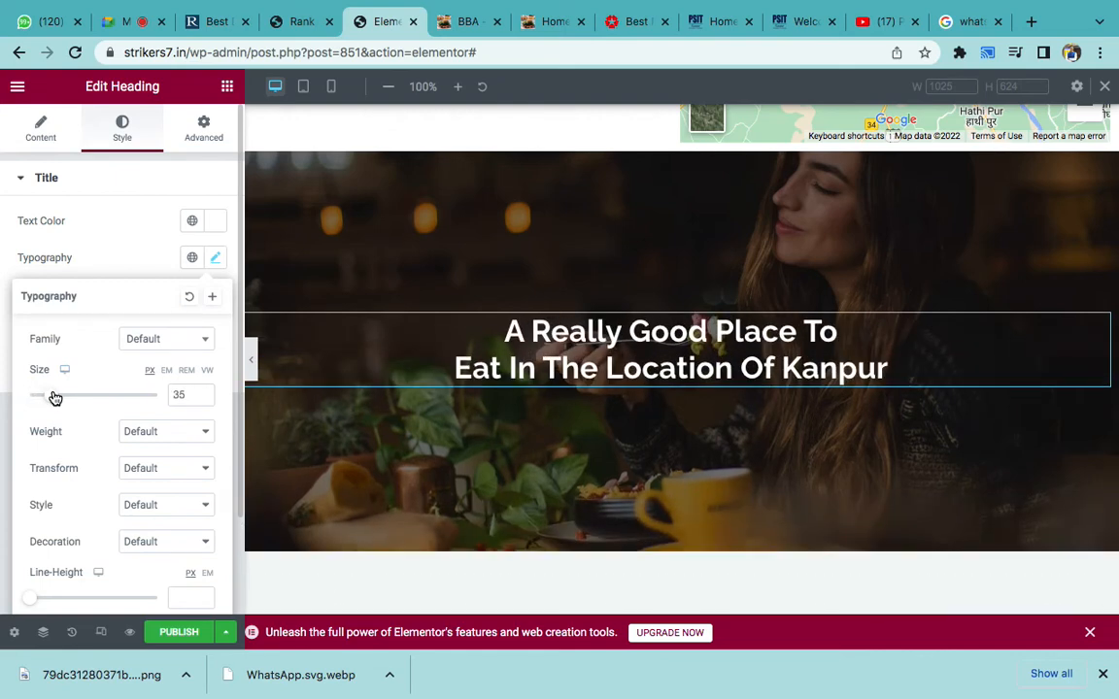
left_click(117, 218)
mouse_move(800, 695)
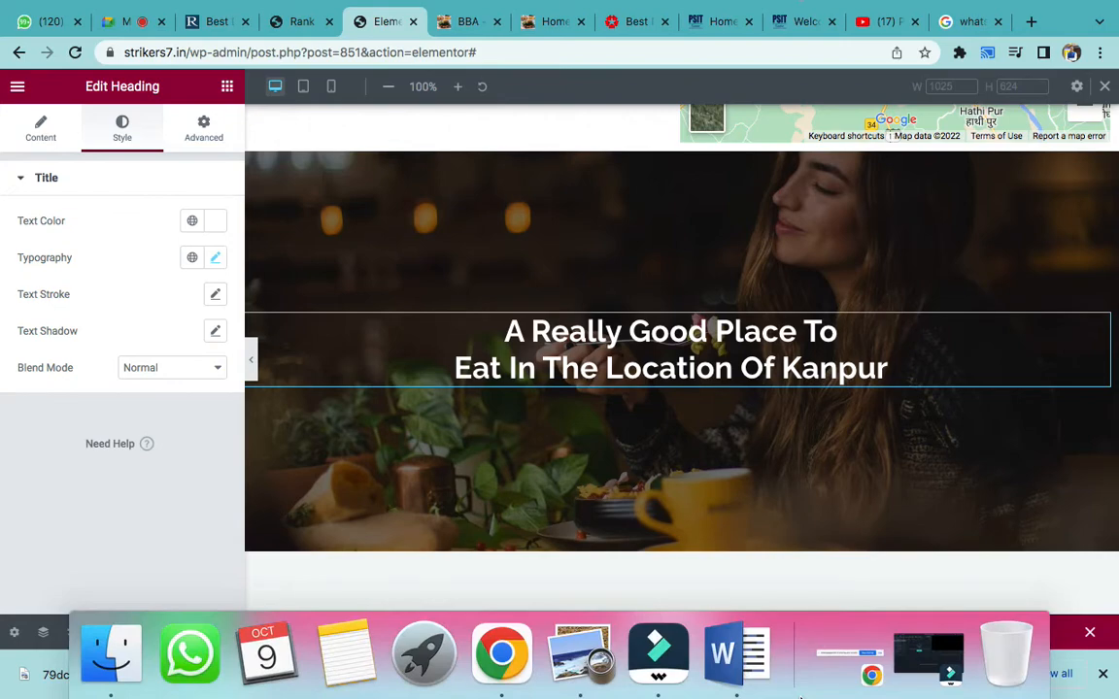
left_click(736, 653)
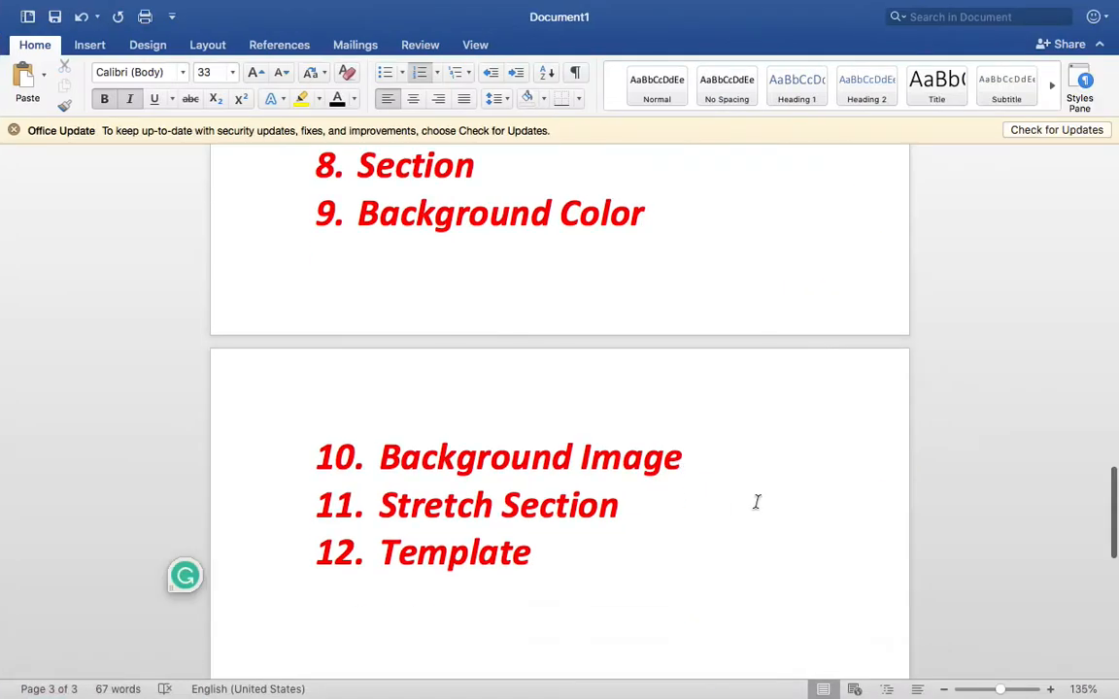
- Add 'Background Overlay' and 'Spacebar' as new list items after Background Image in Word
key("Return")
type("Backgroun")
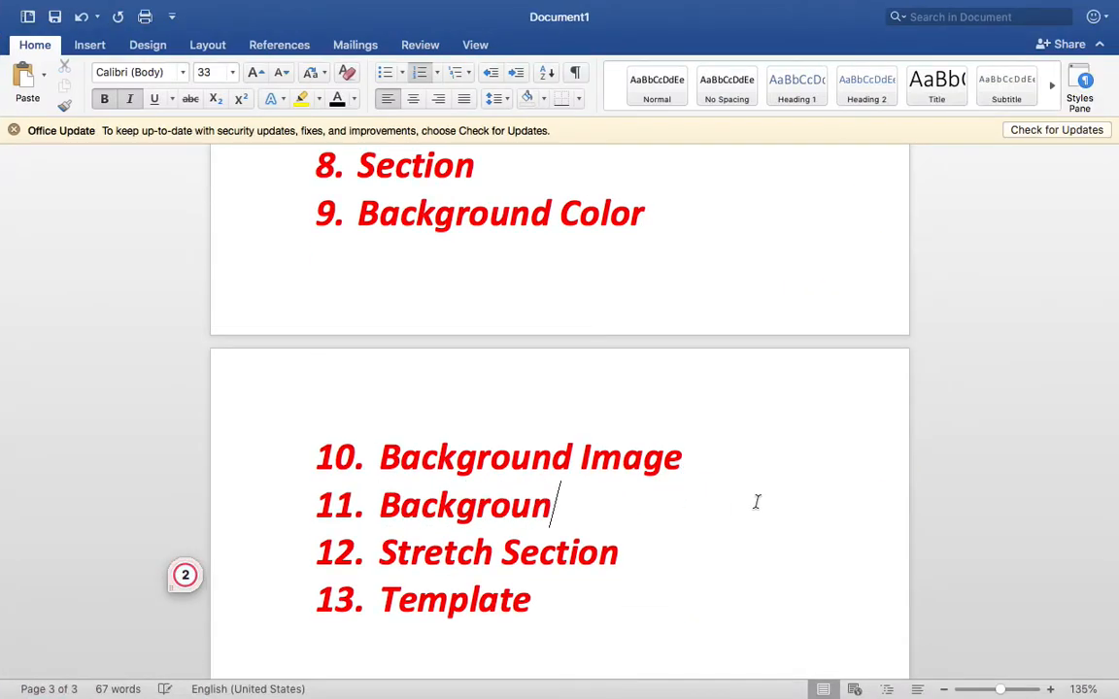
type("d Overlay")
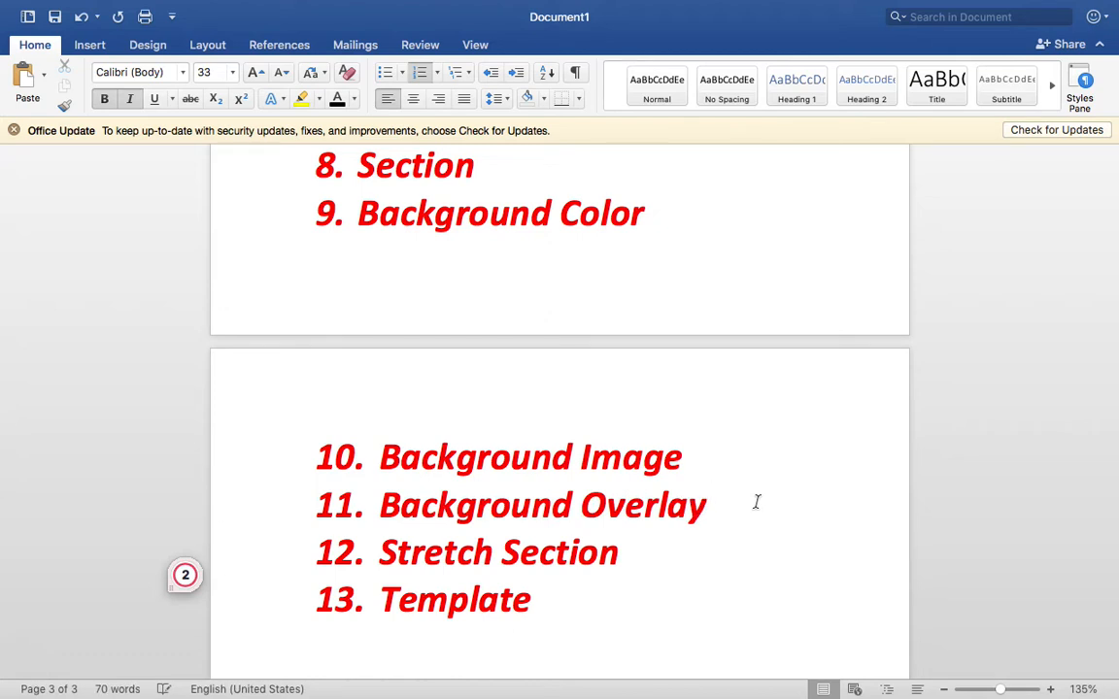
key("Return")
type("Spacebar")
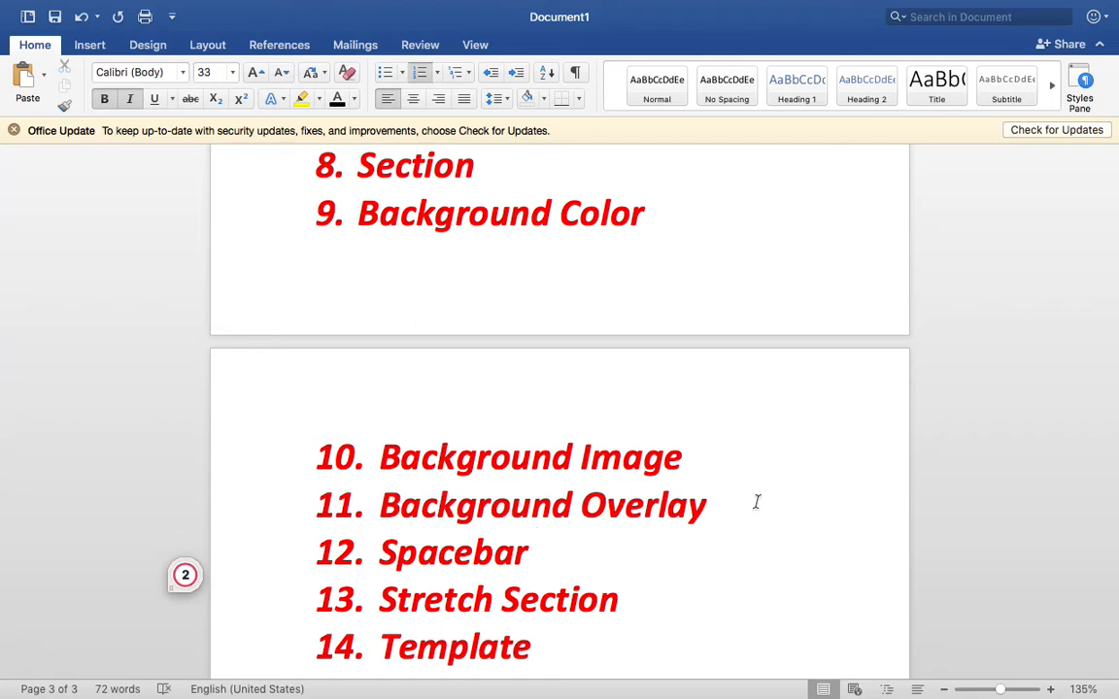
left_click(499, 654)
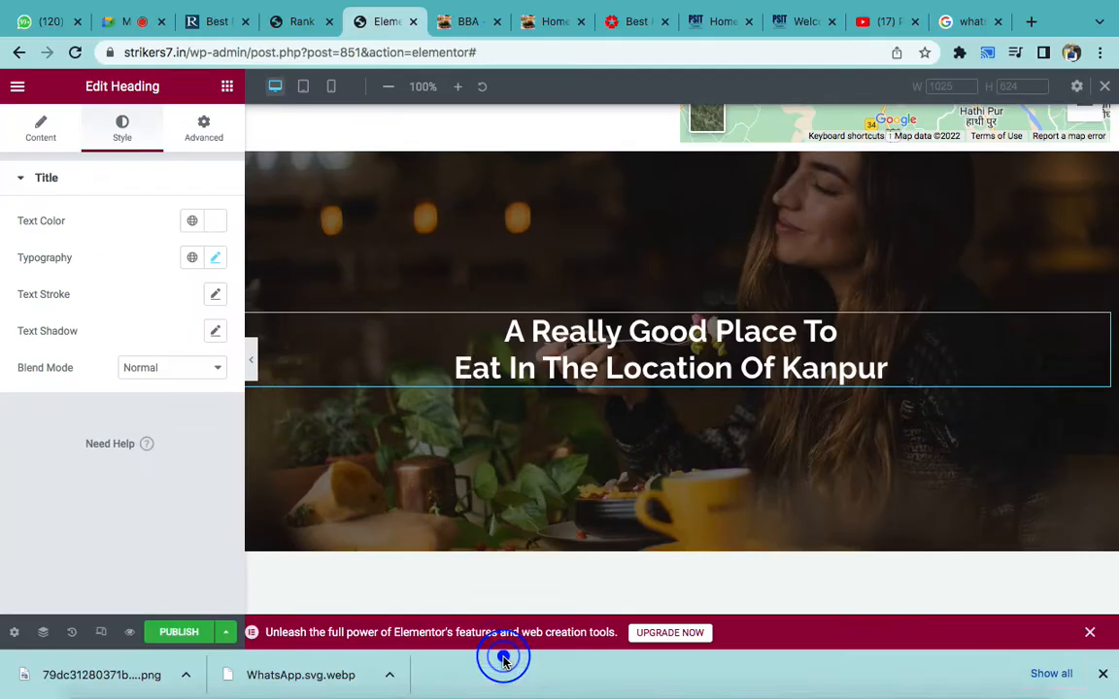
- Enlarge the two-line Kanpur hero heading to font size 60 in Typography
left_click(217, 259)
left_click_drag(54, 398, 70, 399)
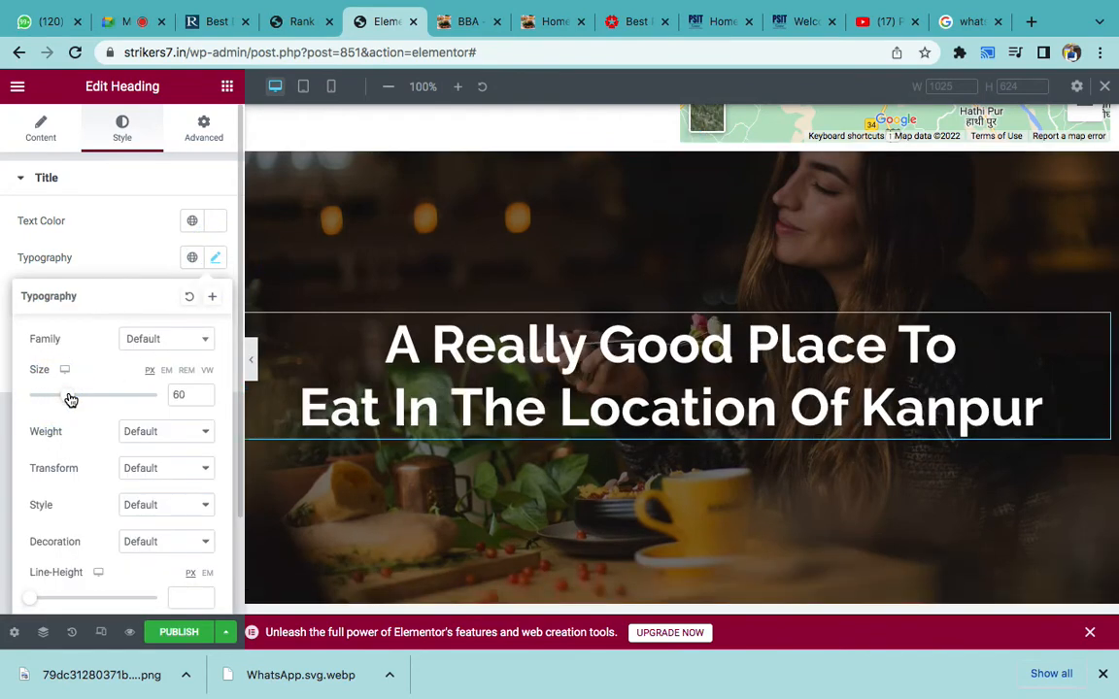
left_click(105, 255)
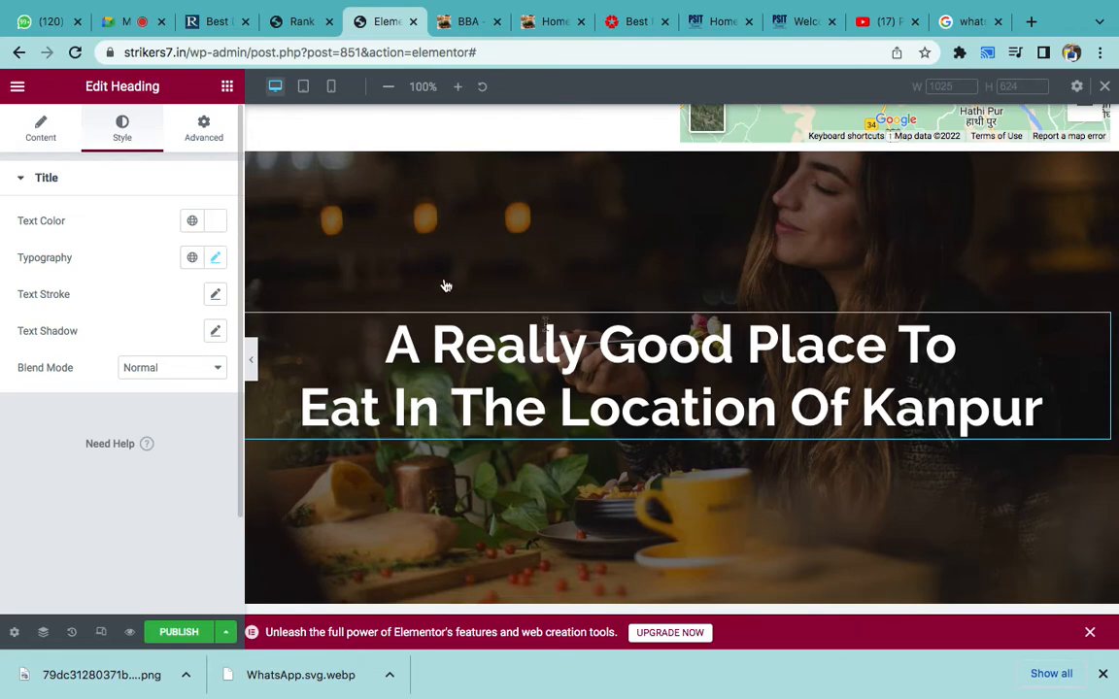
scroll(586, 383, "down", 2)
scroll(587, 384, "up", 6)
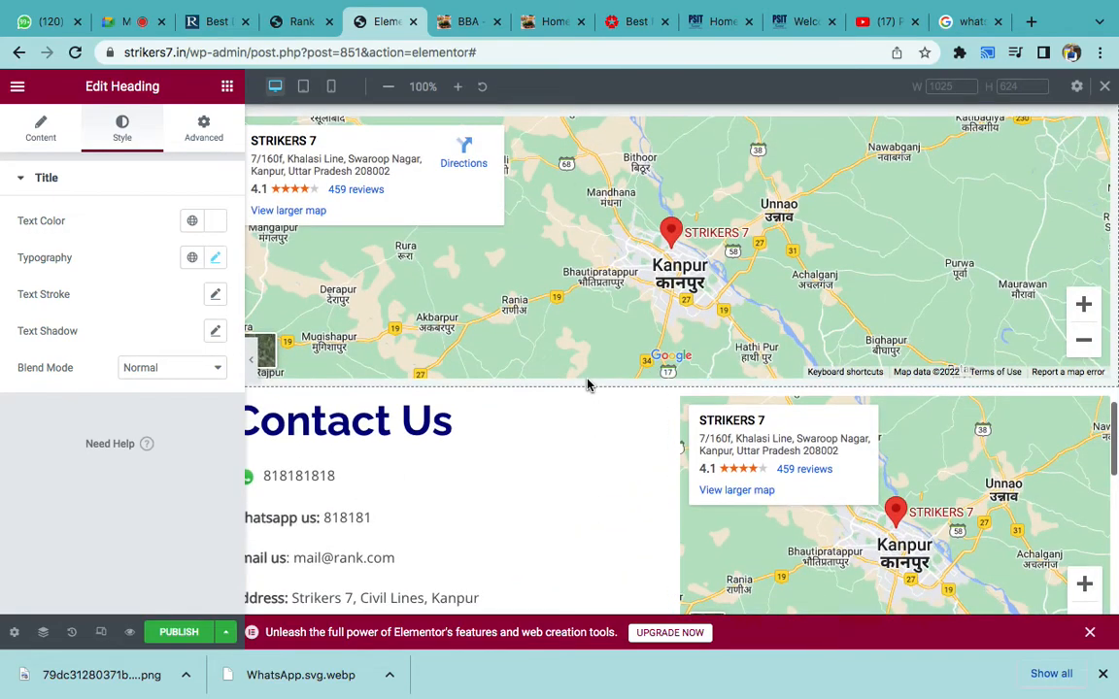
- Close the Preview window showing the WhatsApp image on the desktop
scroll(587, 384, "down", 5)
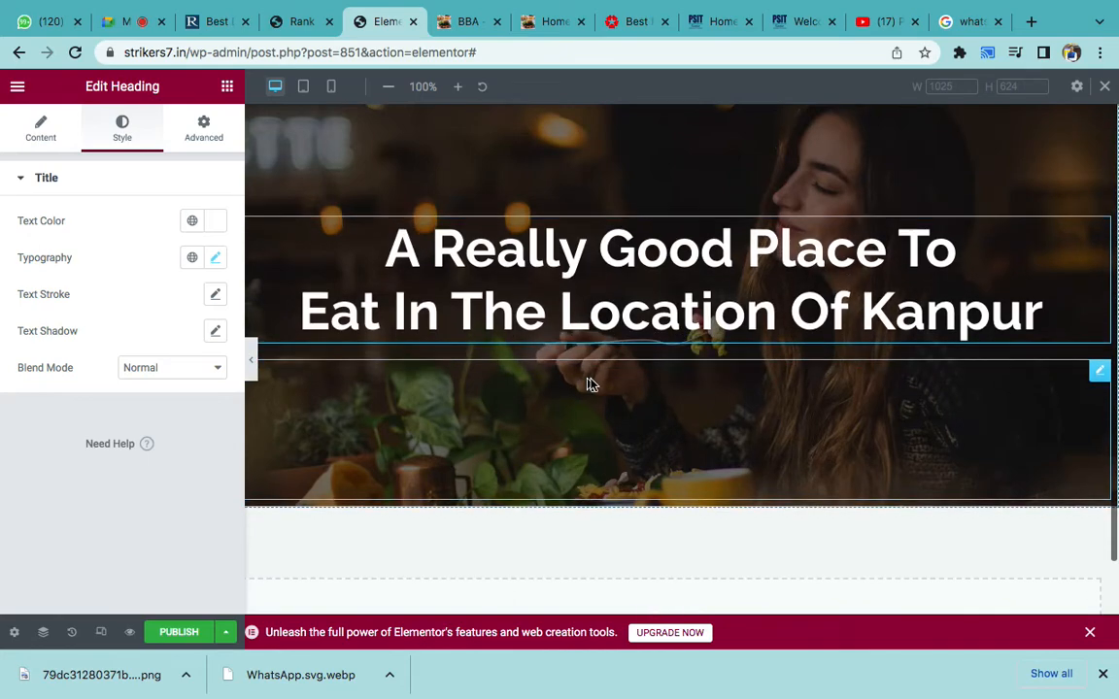
key("ctrl+Left")
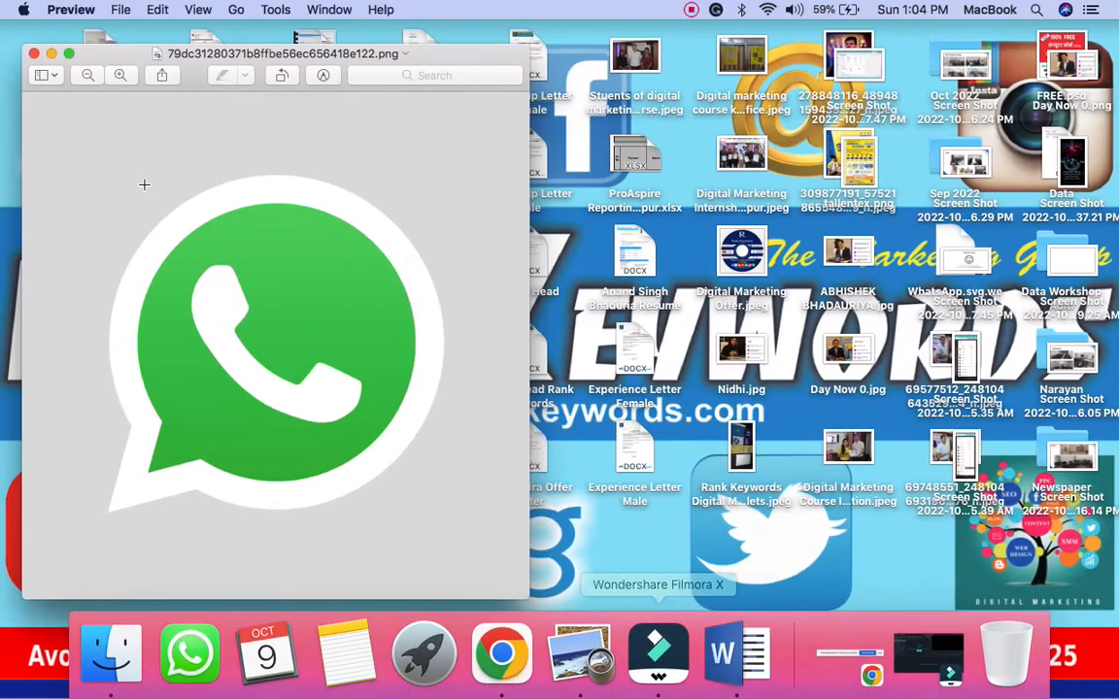
left_click(34, 55)
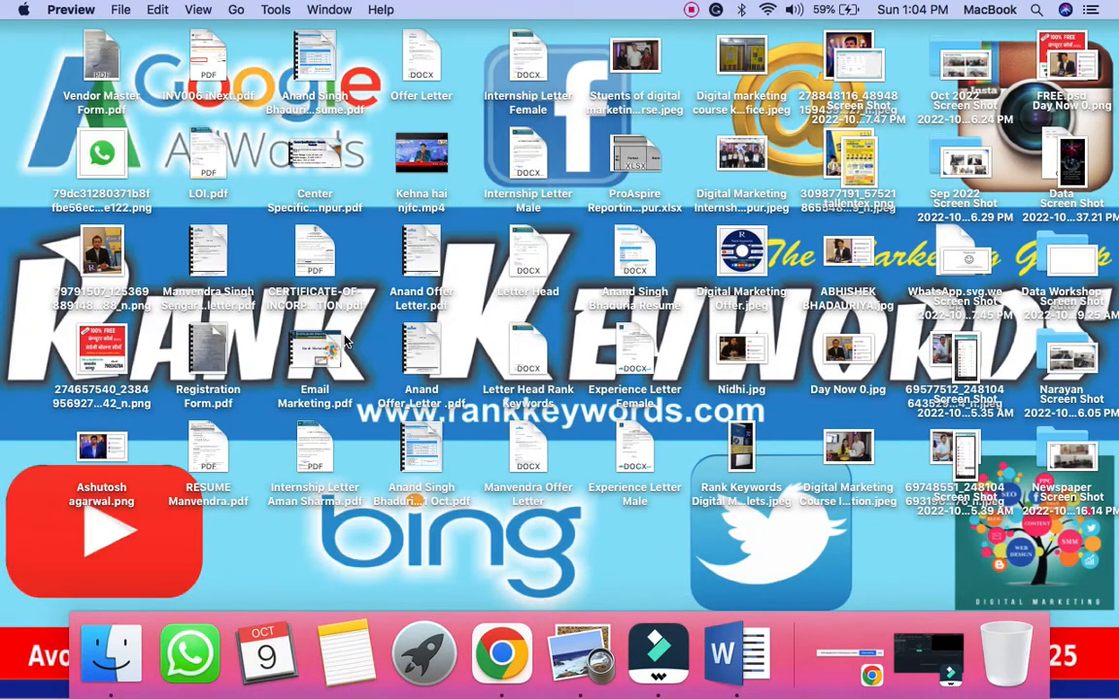
- Select the whole '14. Template' line in the Word topic list
left_click(743, 656)
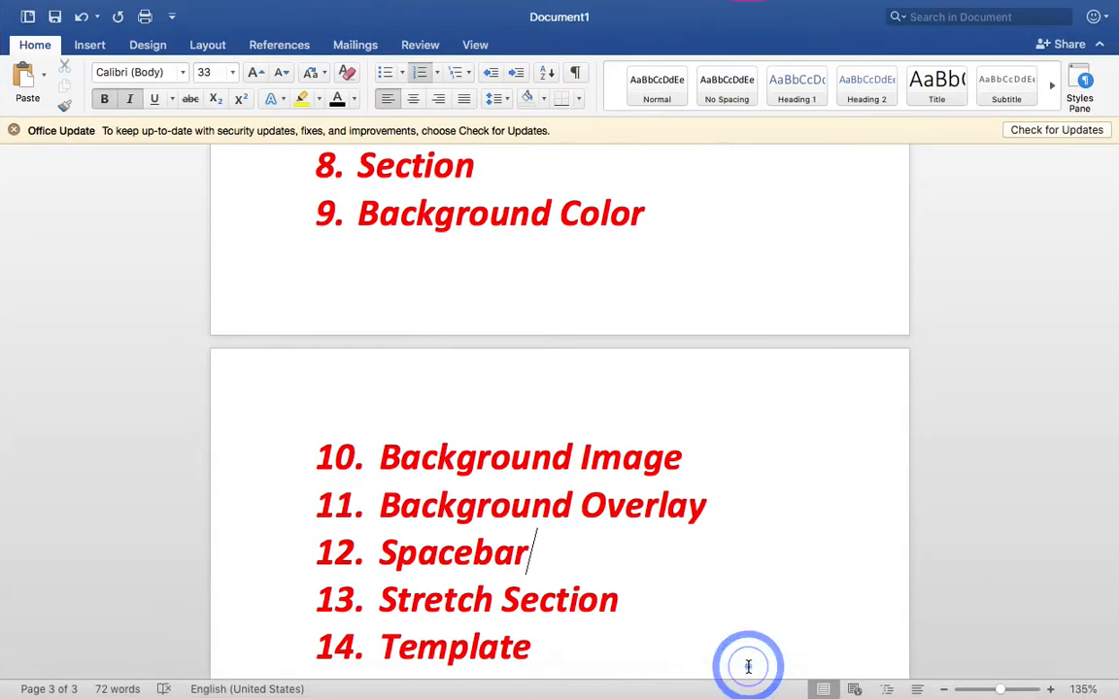
scroll(643, 609, "down", 1)
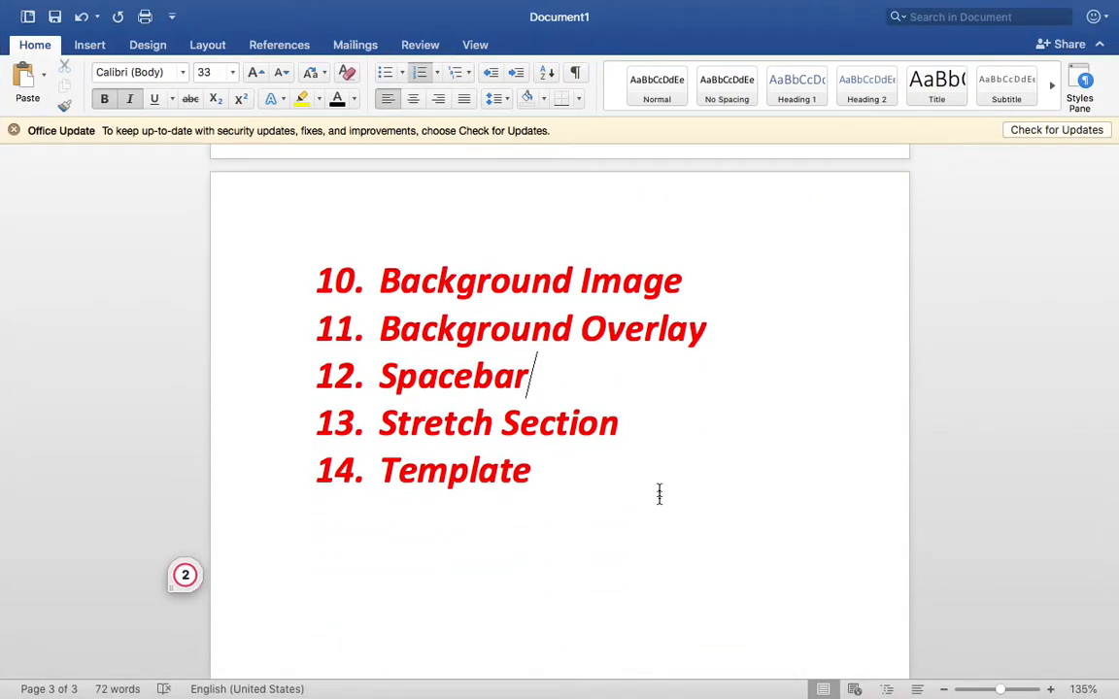
left_click(666, 399)
scroll(666, 399, "down", 2)
left_click(527, 399)
triple_click(460, 399)
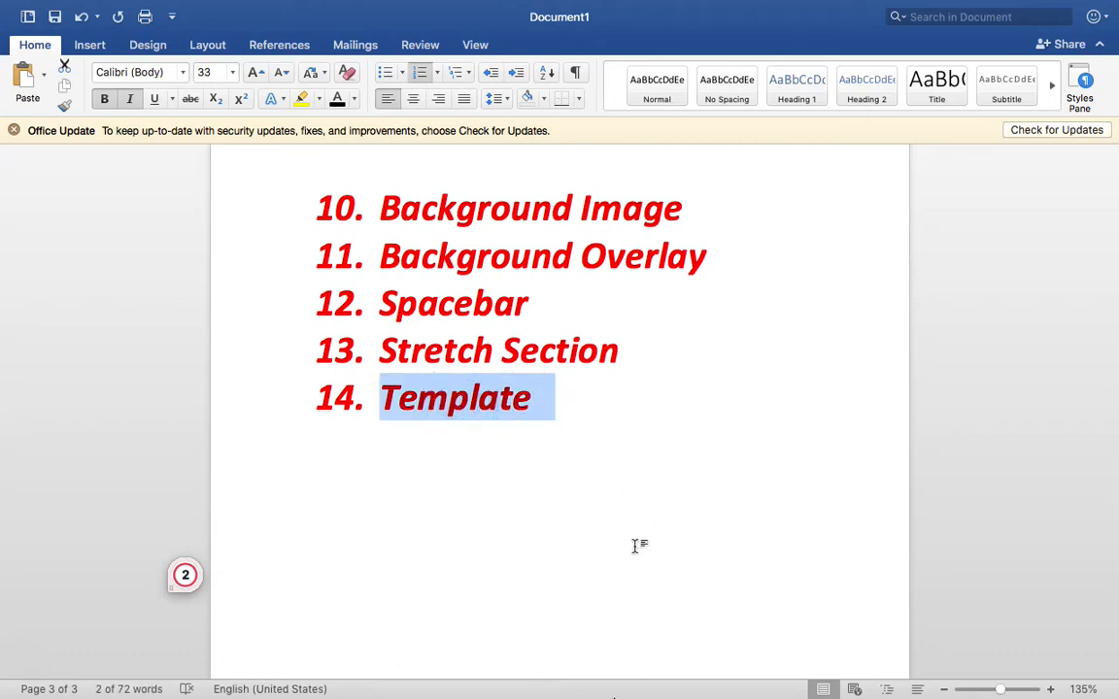
left_click(501, 658)
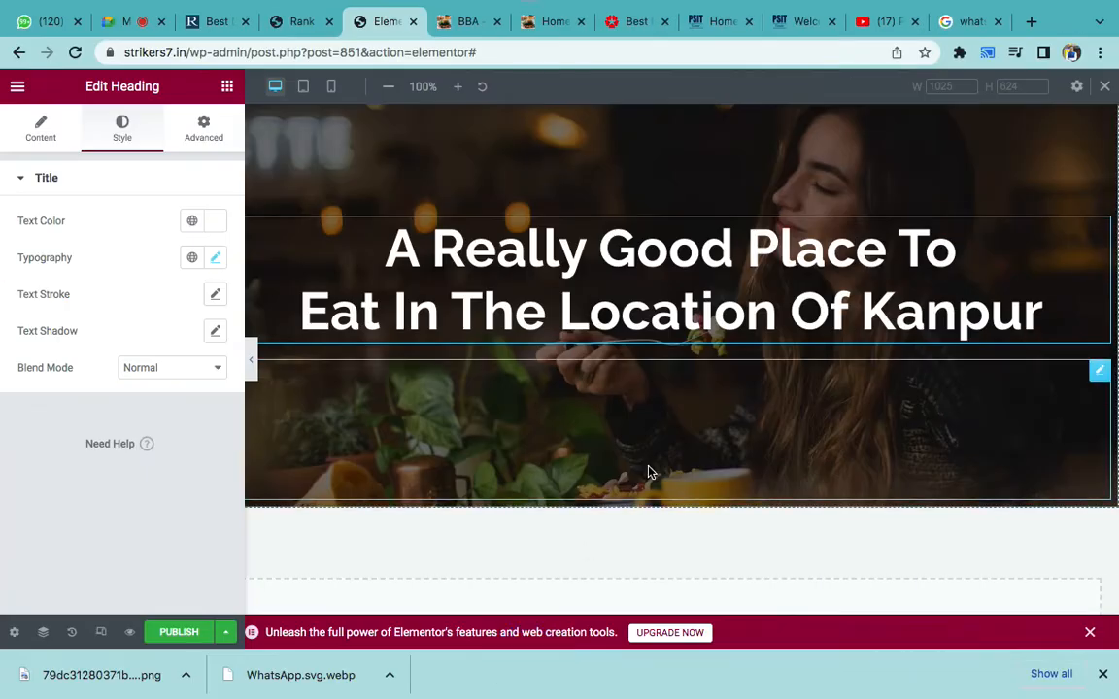
scroll(649, 473, "up", 5)
left_click(469, 23)
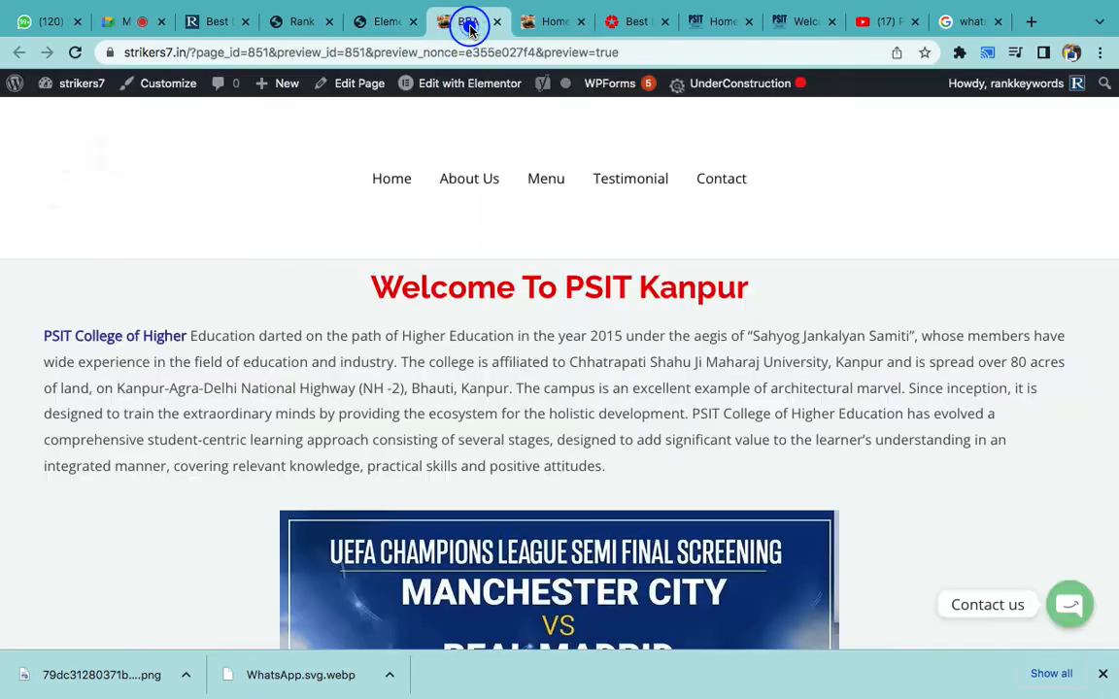
left_click(553, 23)
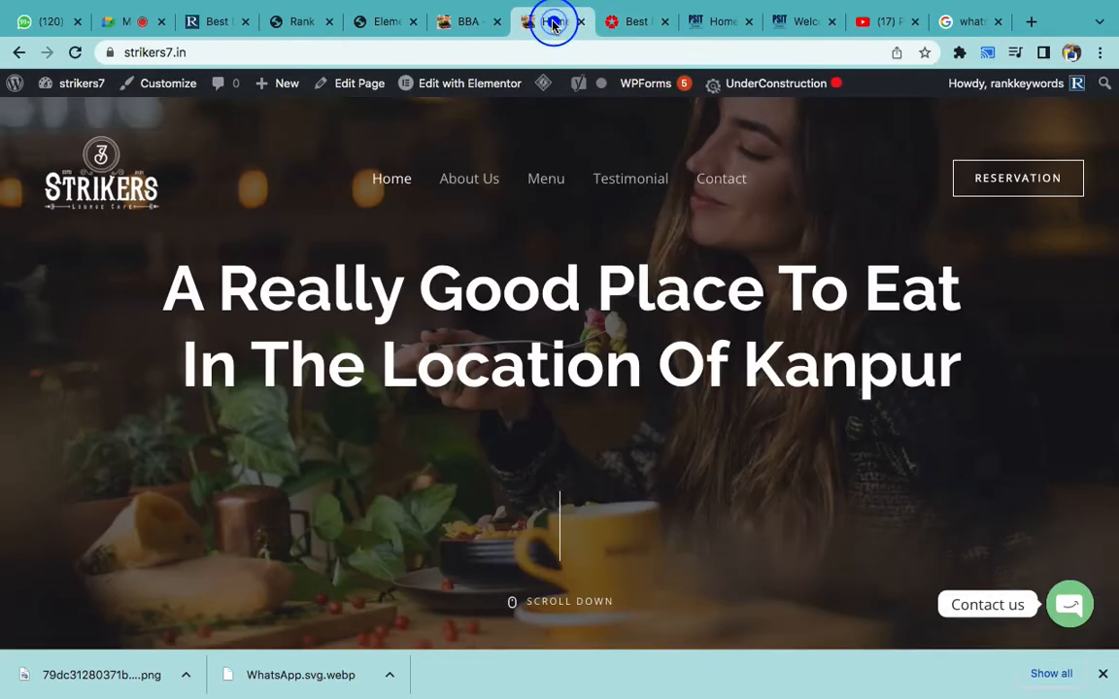
scroll(462, 388, "down", 10)
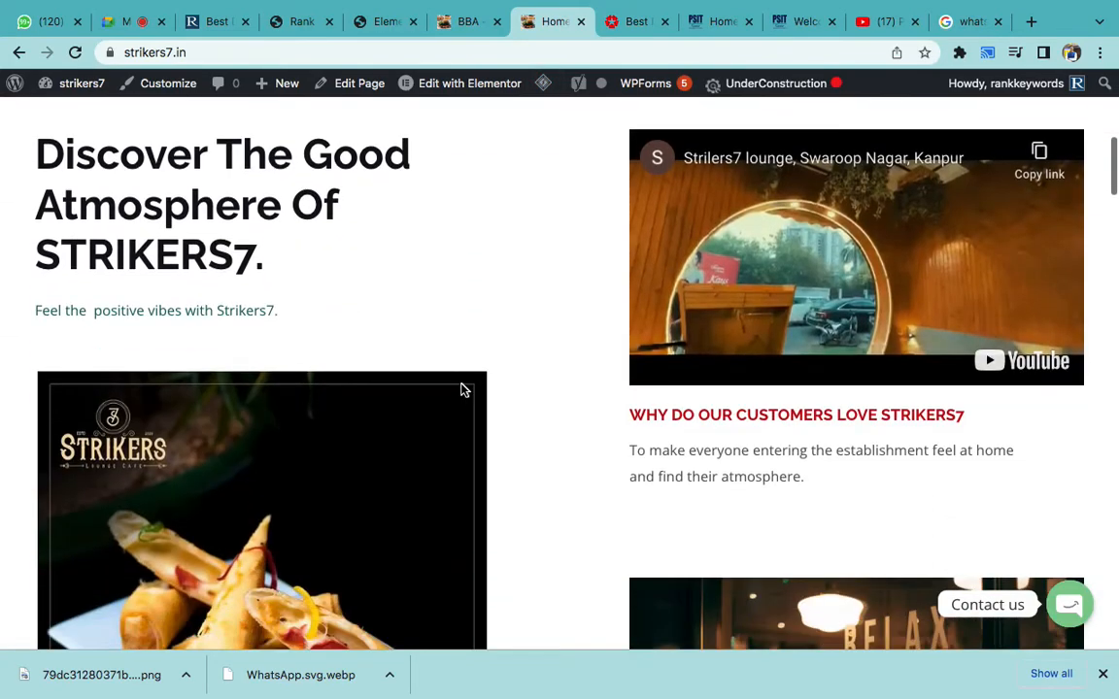
scroll(462, 388, "down", 3)
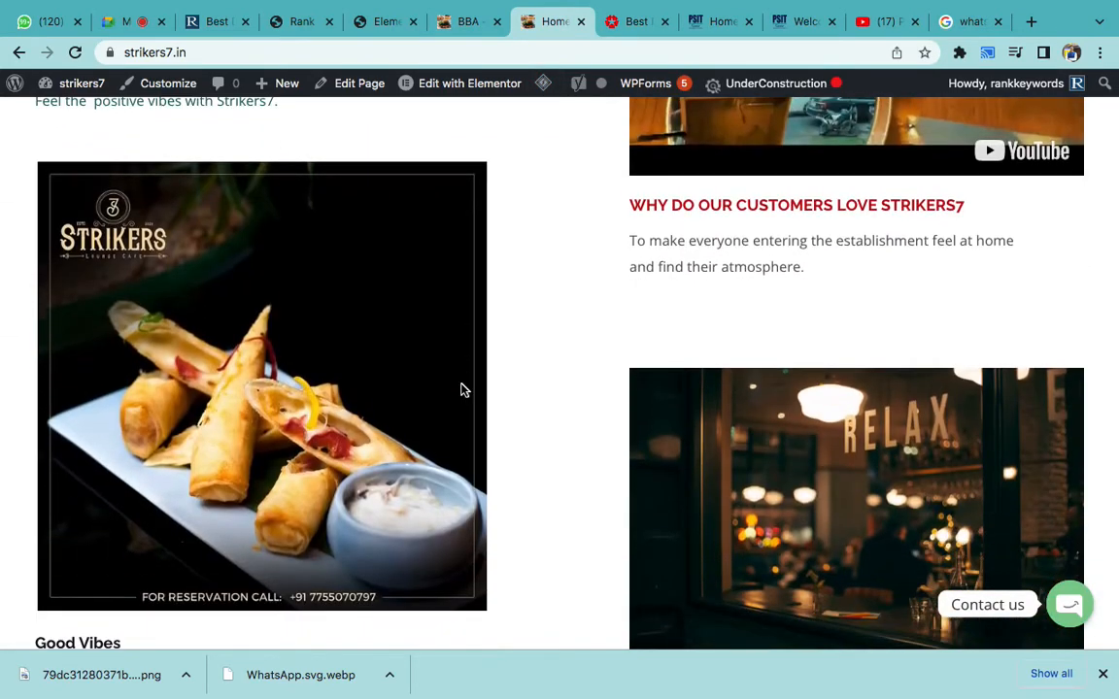
scroll(462, 388, "up", 15)
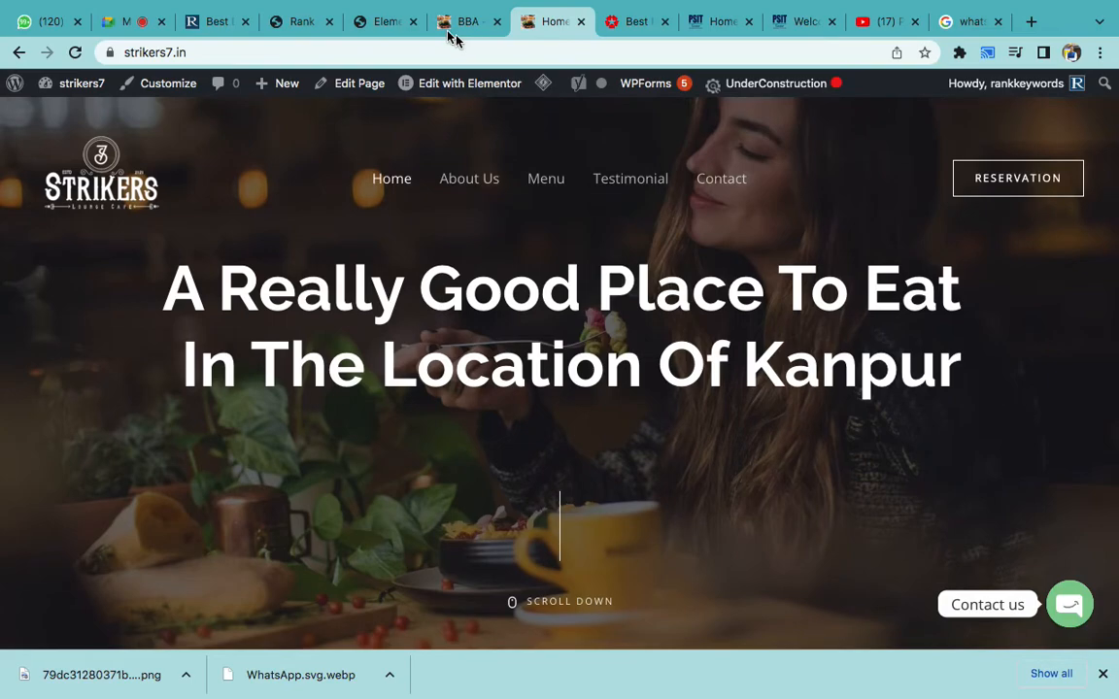
left_click(386, 24)
scroll(602, 445, "up", 3)
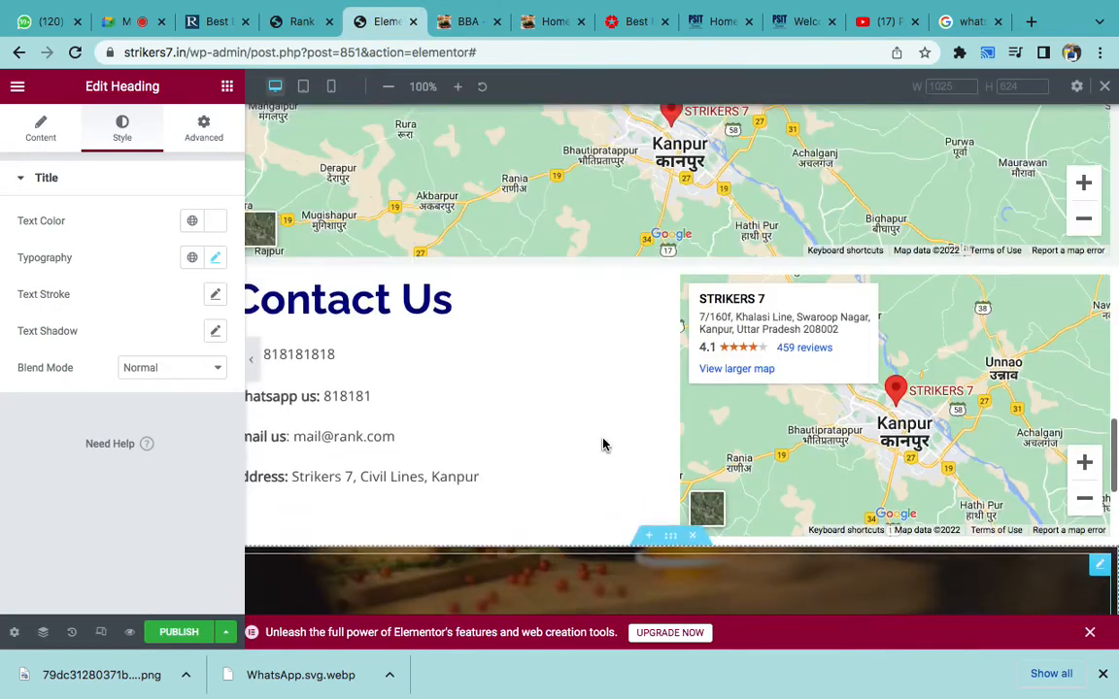
- Delete the PSIT Kanpur, Contact Us map and 'A Really Good Place To' hero sections
scroll(602, 445, "up", 15)
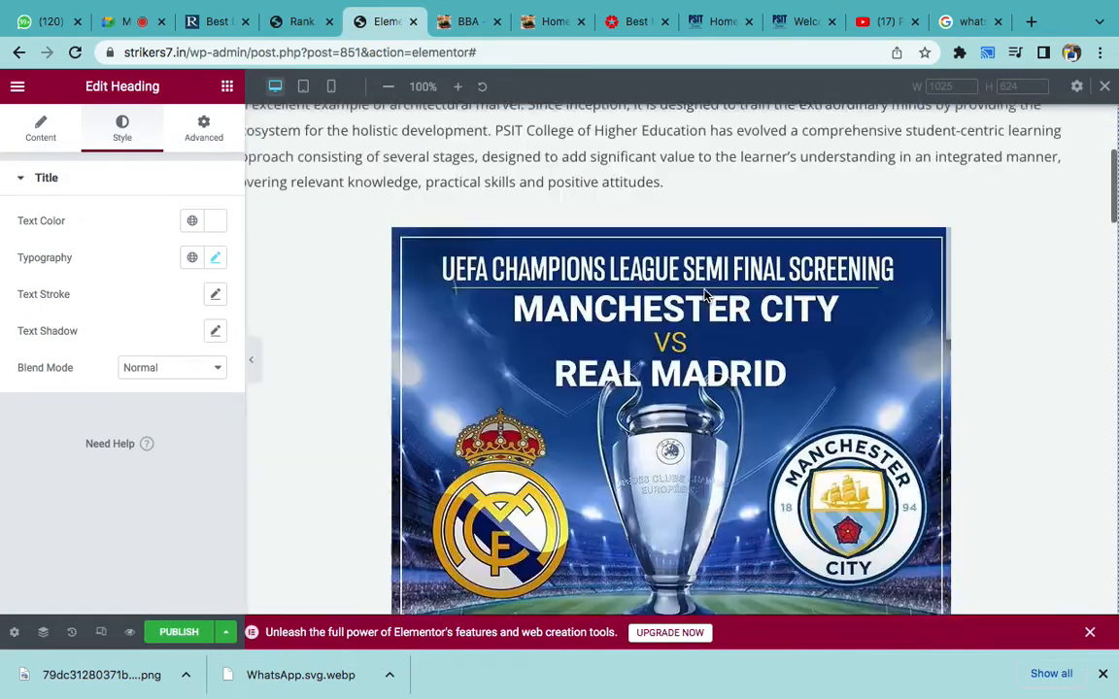
scroll(706, 293, "up", 4)
left_click(696, 256)
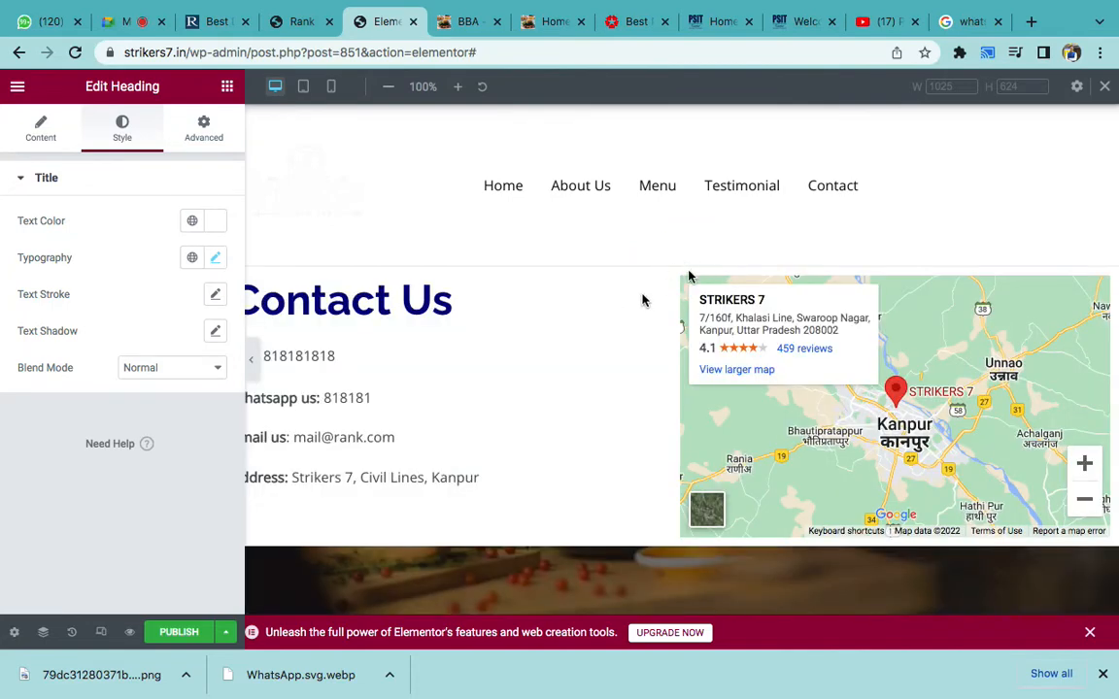
left_click(618, 292)
left_click(694, 258)
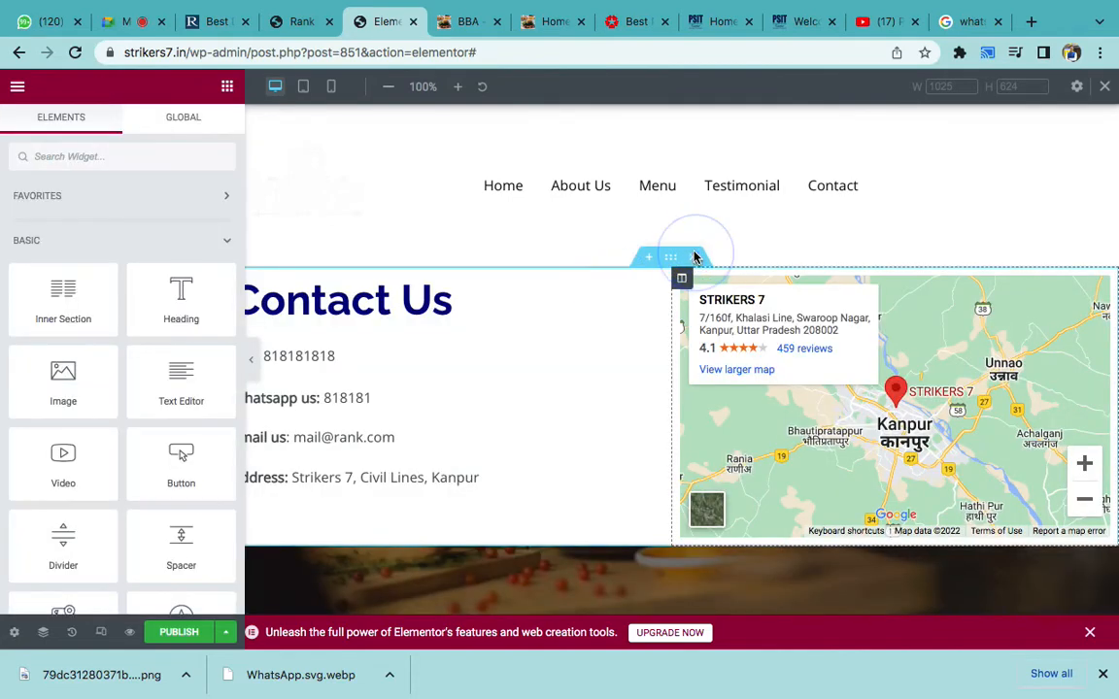
left_click(694, 258)
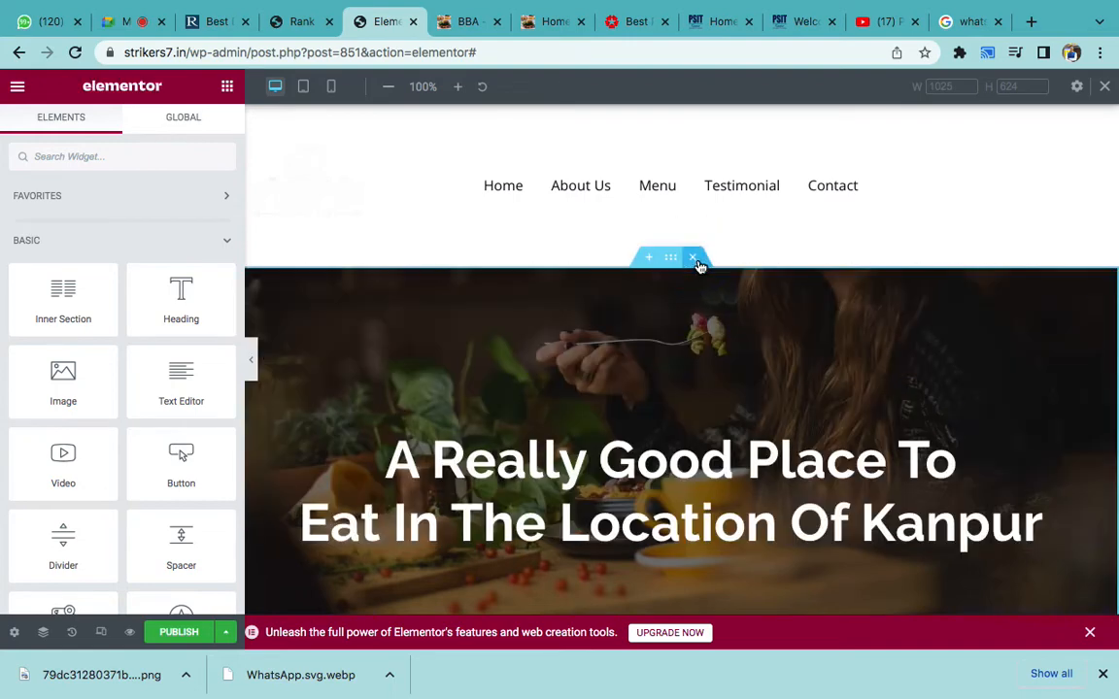
left_click(699, 260)
scroll(689, 349, "down", 4)
scroll(688, 349, "up", 4)
scroll(439, 335, "down", 4)
scroll(439, 335, "up", 4)
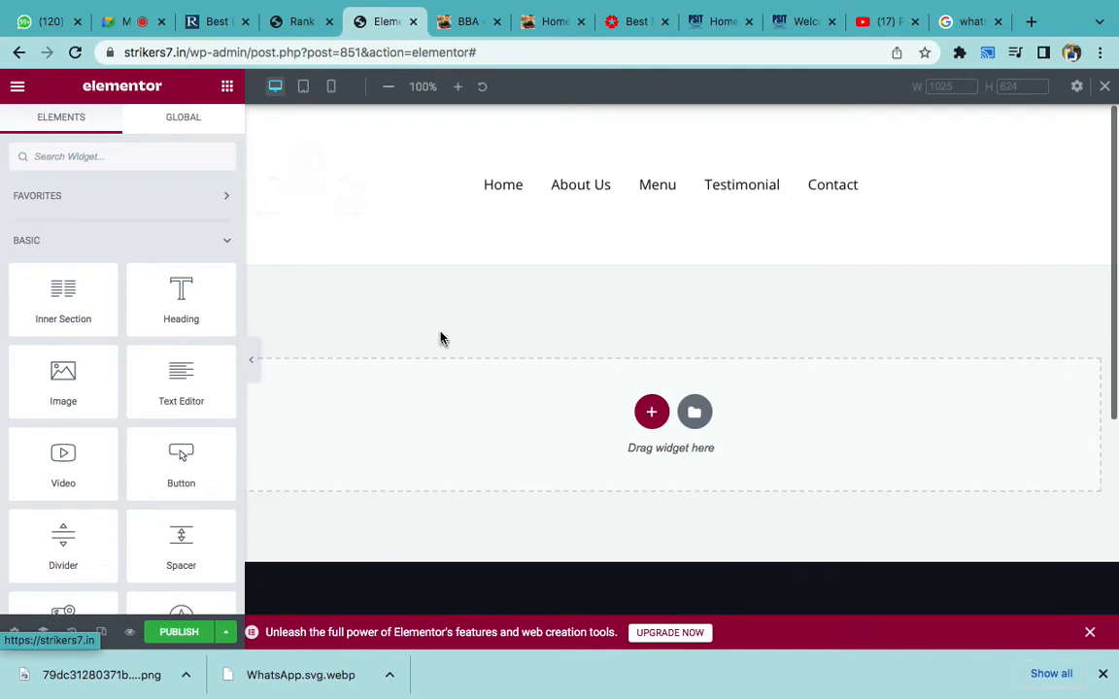
scroll(442, 340, "down", 1)
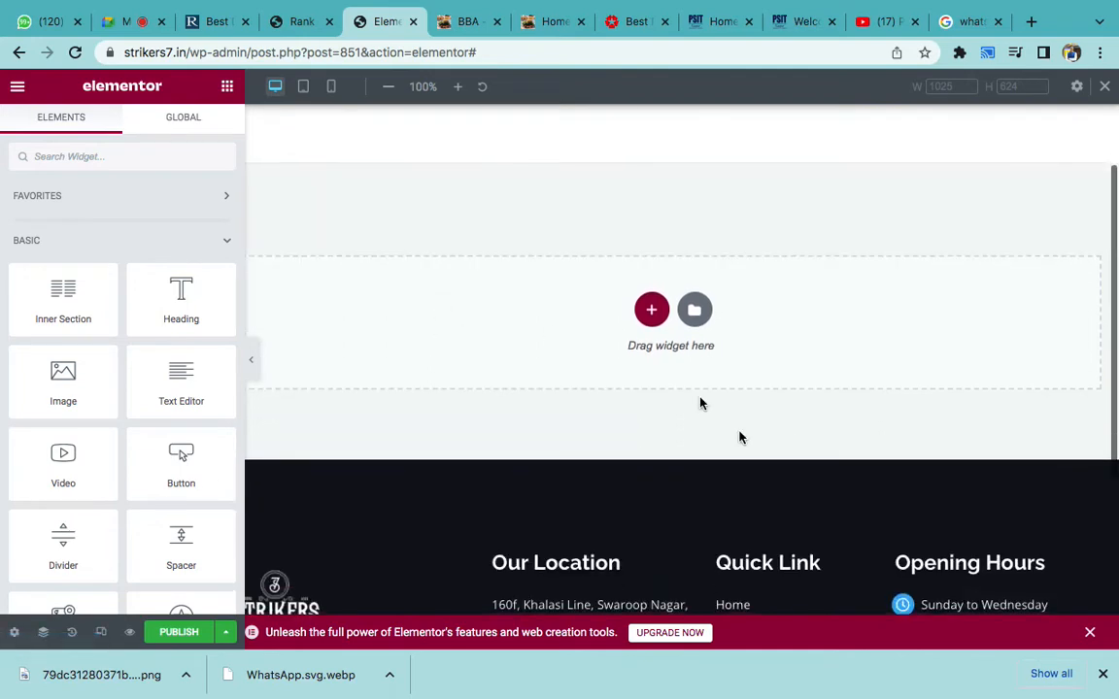
- Browse the Pages templates in the Elementor template library, then close it without inserting anything
left_click(694, 313)
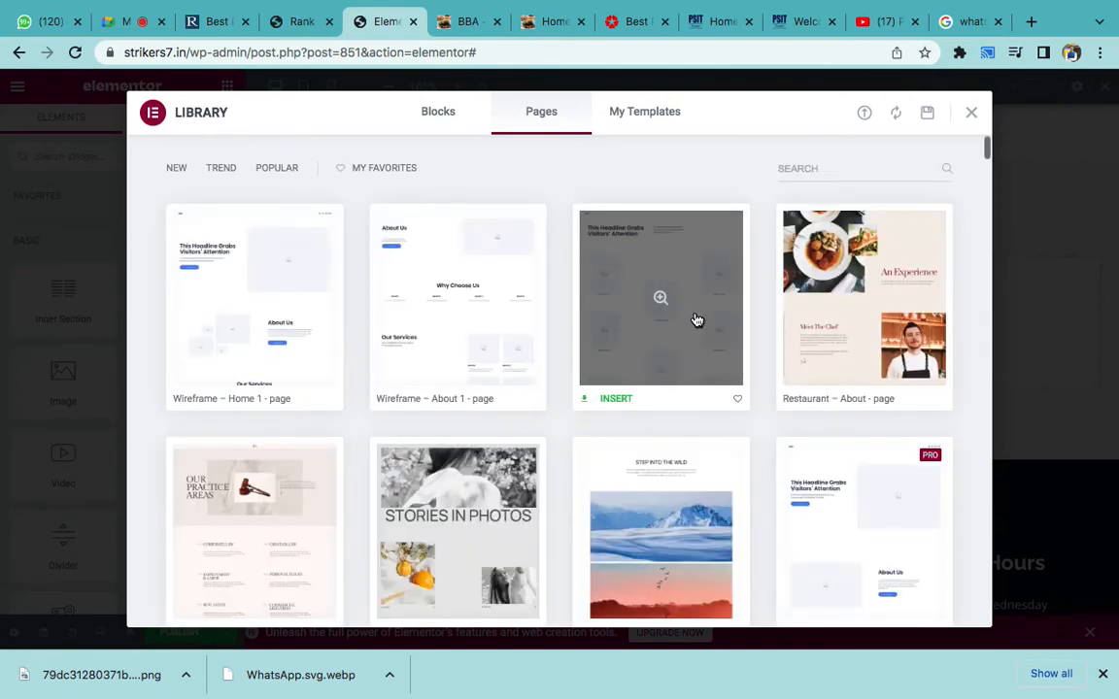
scroll(695, 319, "down", 4)
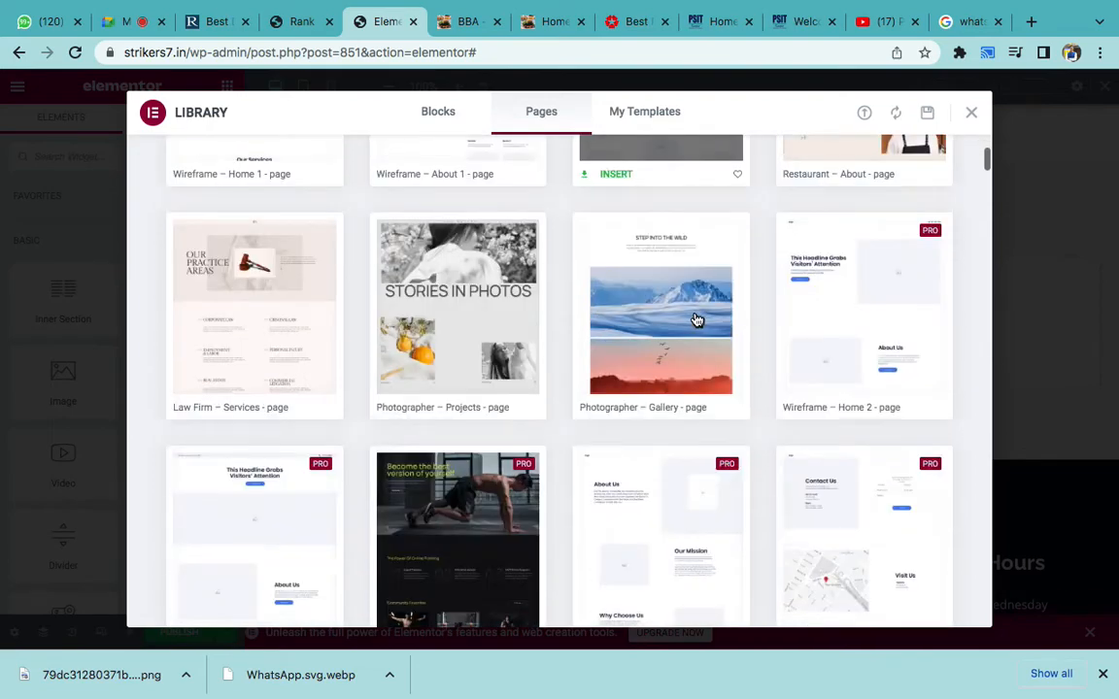
scroll(564, 387, "down", 4)
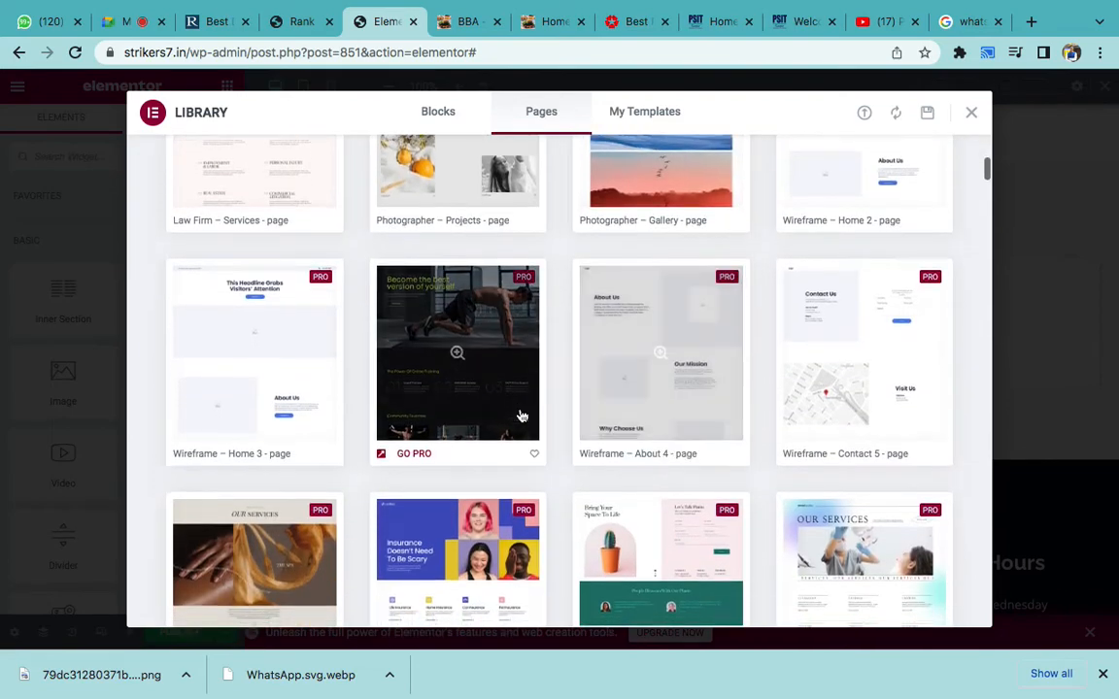
scroll(523, 416, "down", 5)
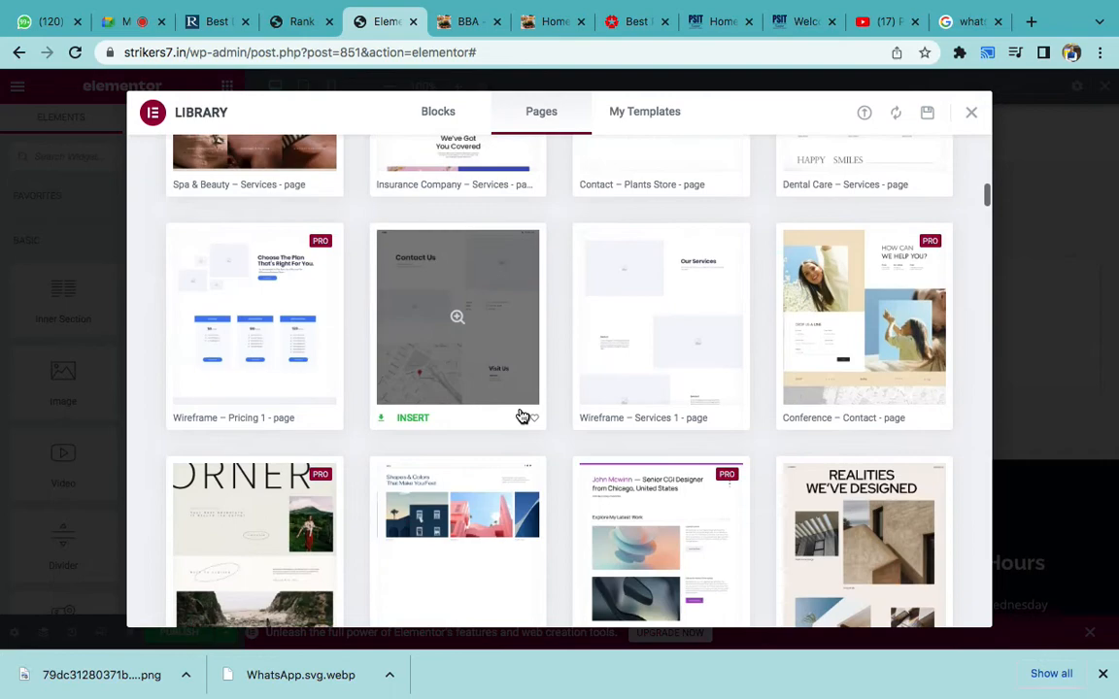
scroll(522, 417, "down", 5)
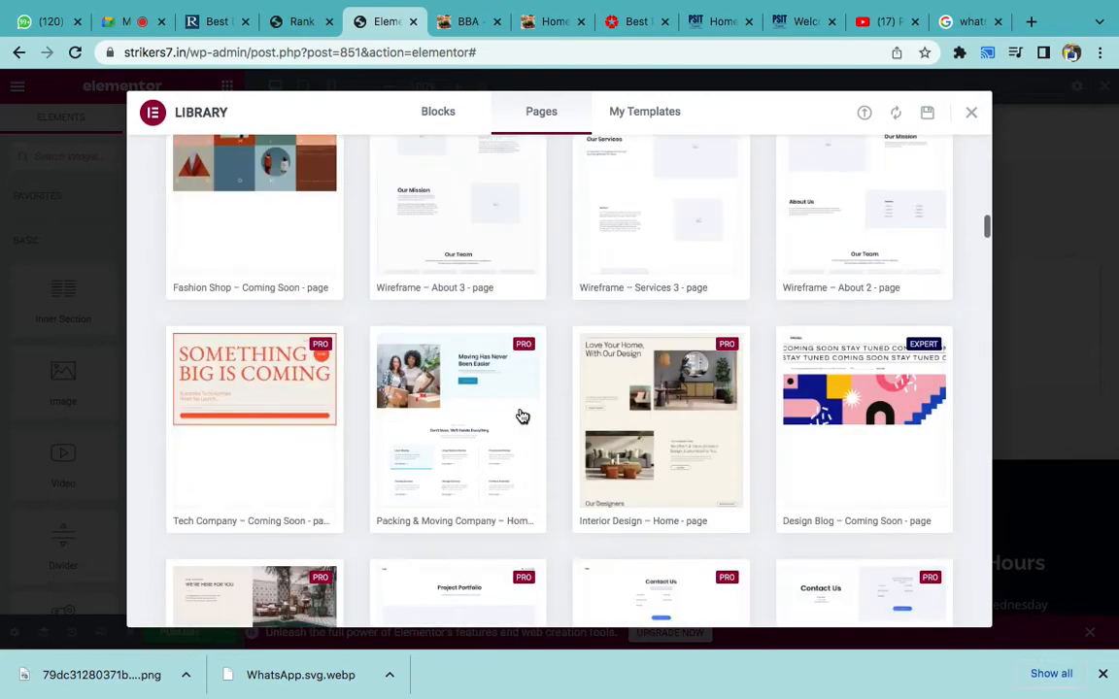
scroll(523, 417, "down", 6)
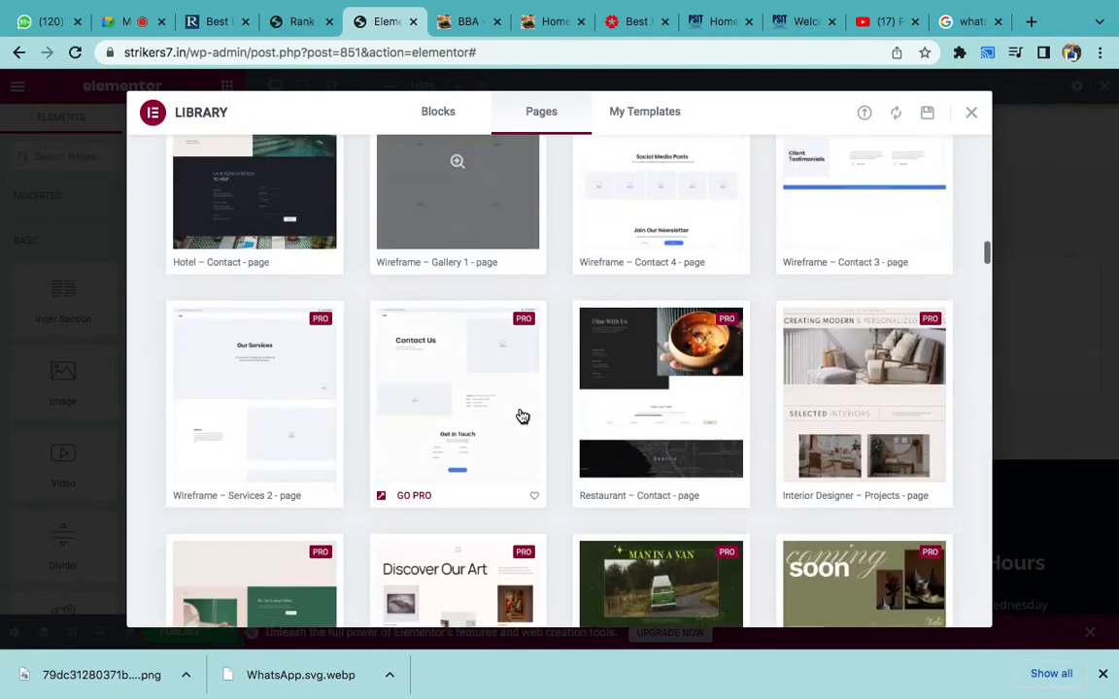
scroll(522, 417, "down", 5)
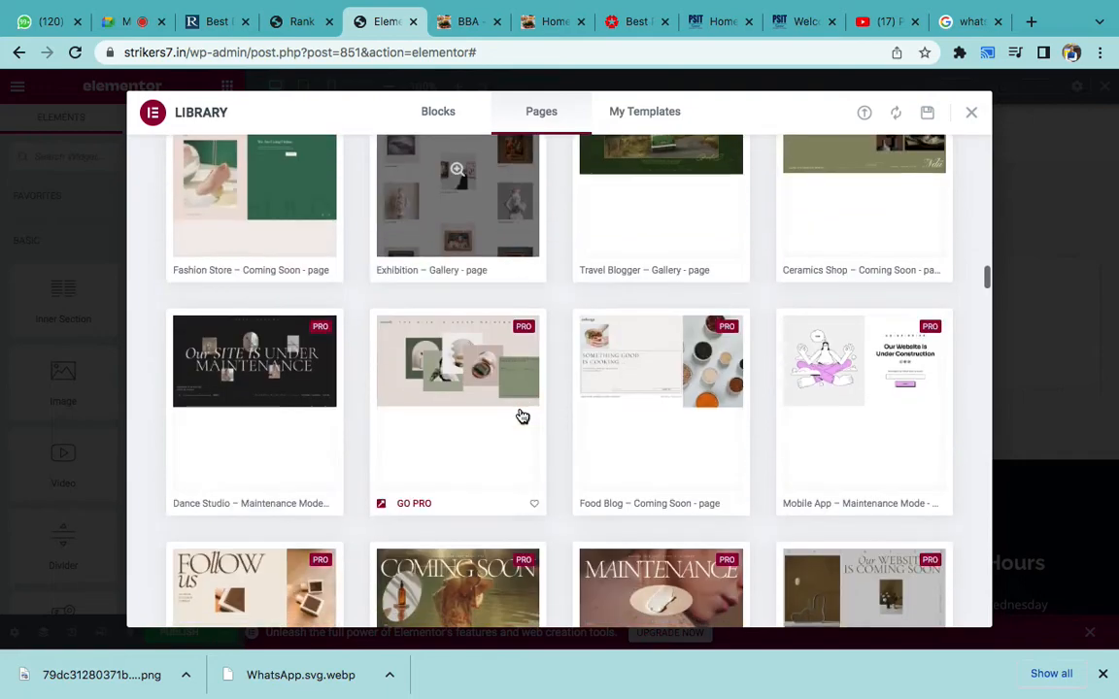
scroll(523, 416, "down", 5)
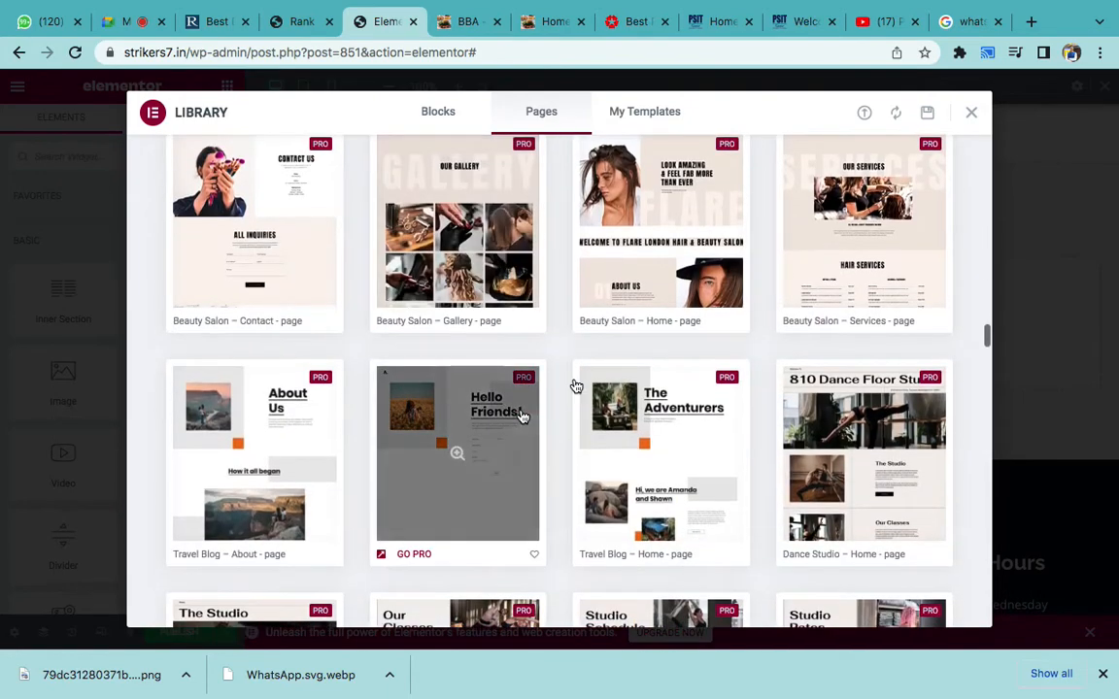
left_click(977, 114)
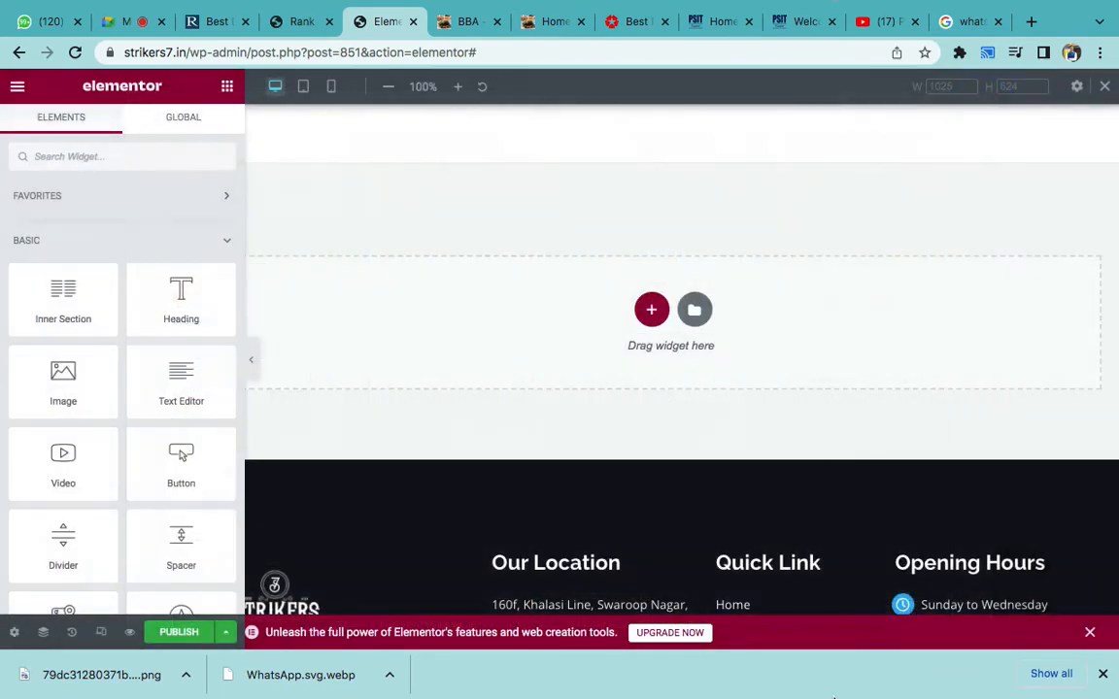
- Below the Template item in Word, add an unnumbered 'Plugins:: Elementor Add on' line, fixing the typo
left_click(742, 657)
scroll(728, 549, "down", 2)
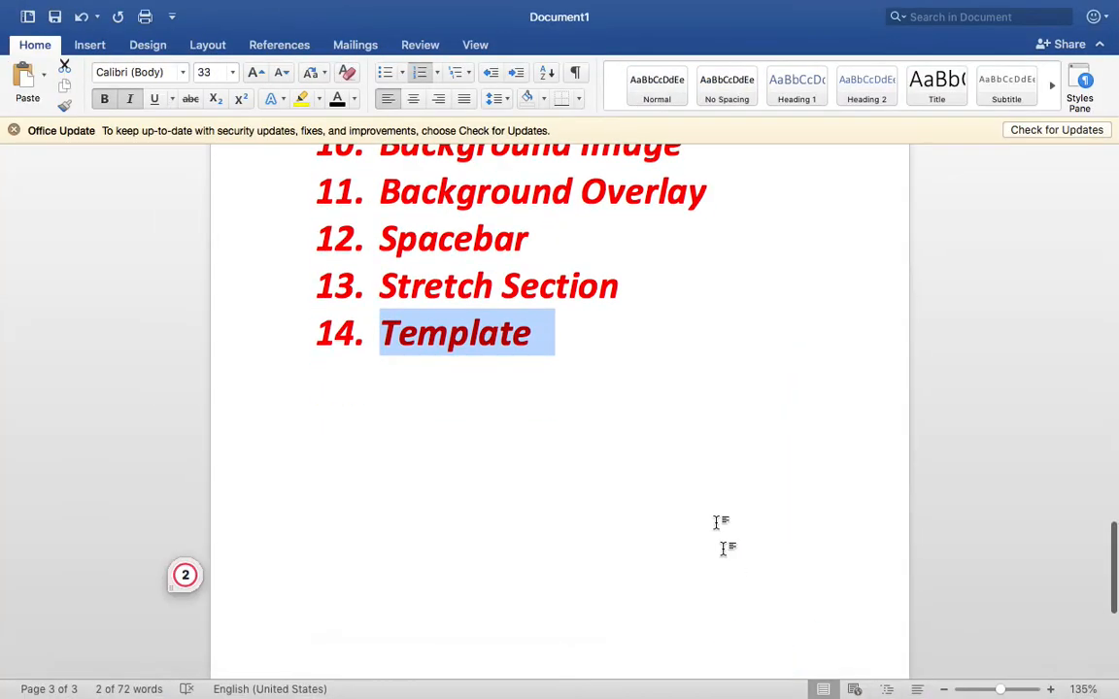
left_click(622, 332)
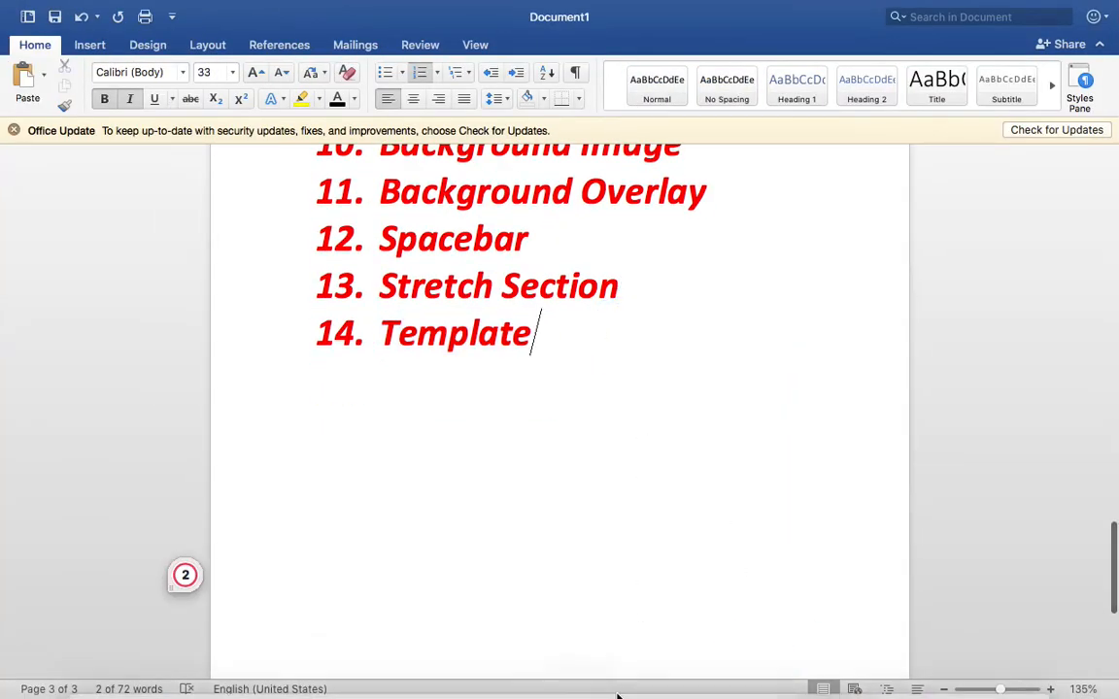
key("Return")
key("Return")
type("P")
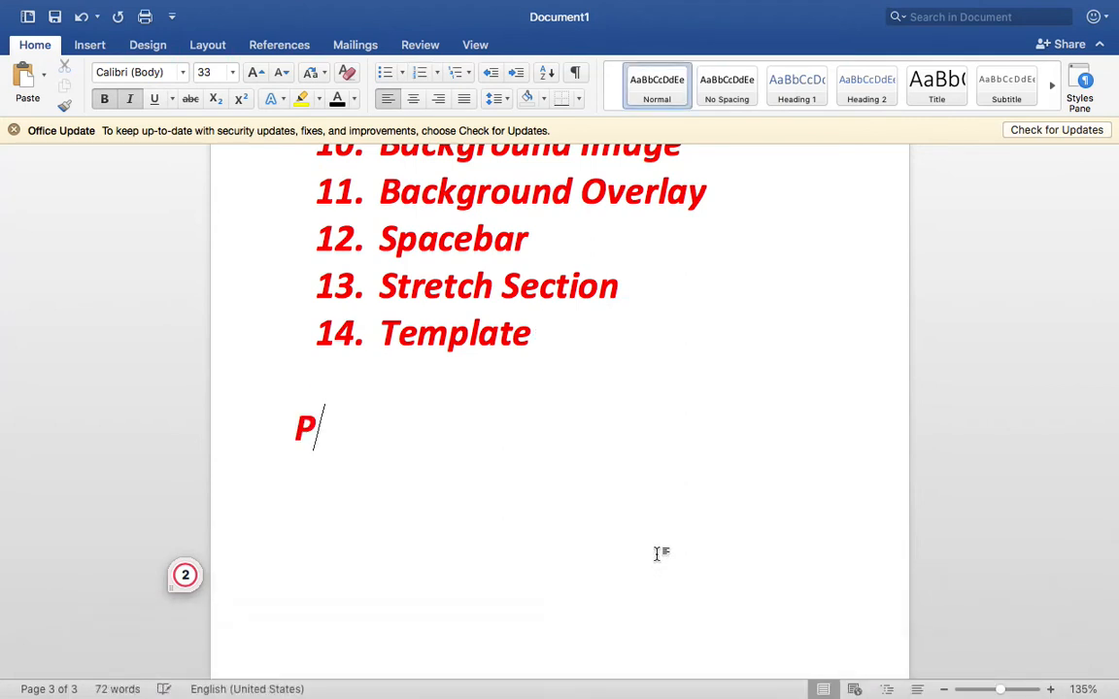
type("lugins::")
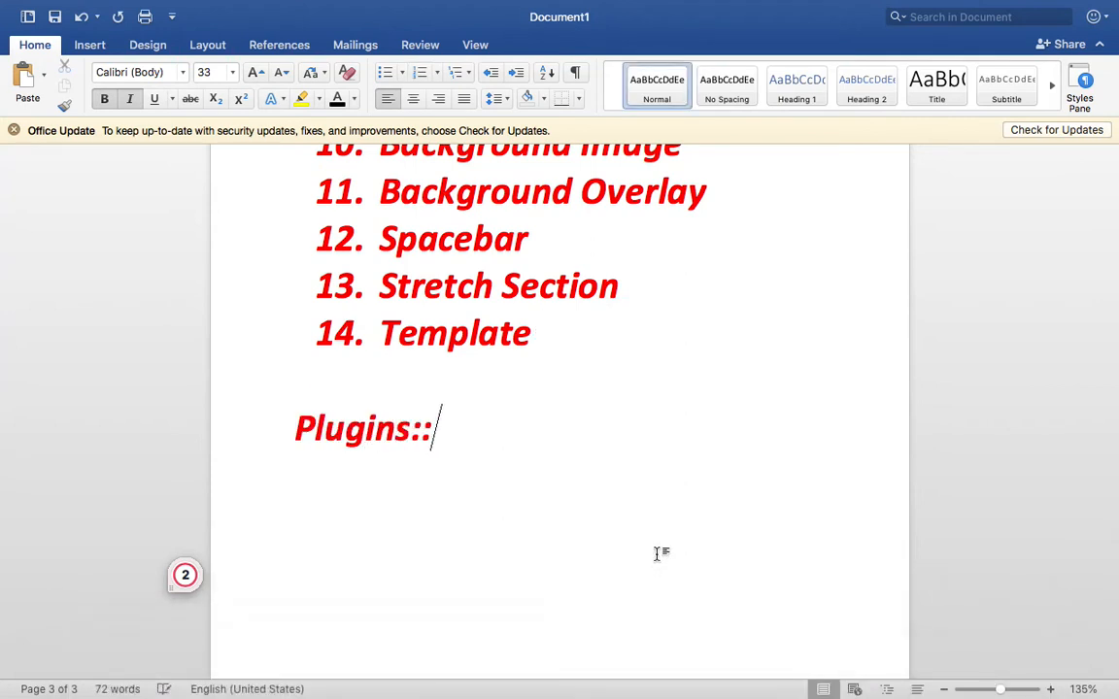
type(" Elementor Addson")
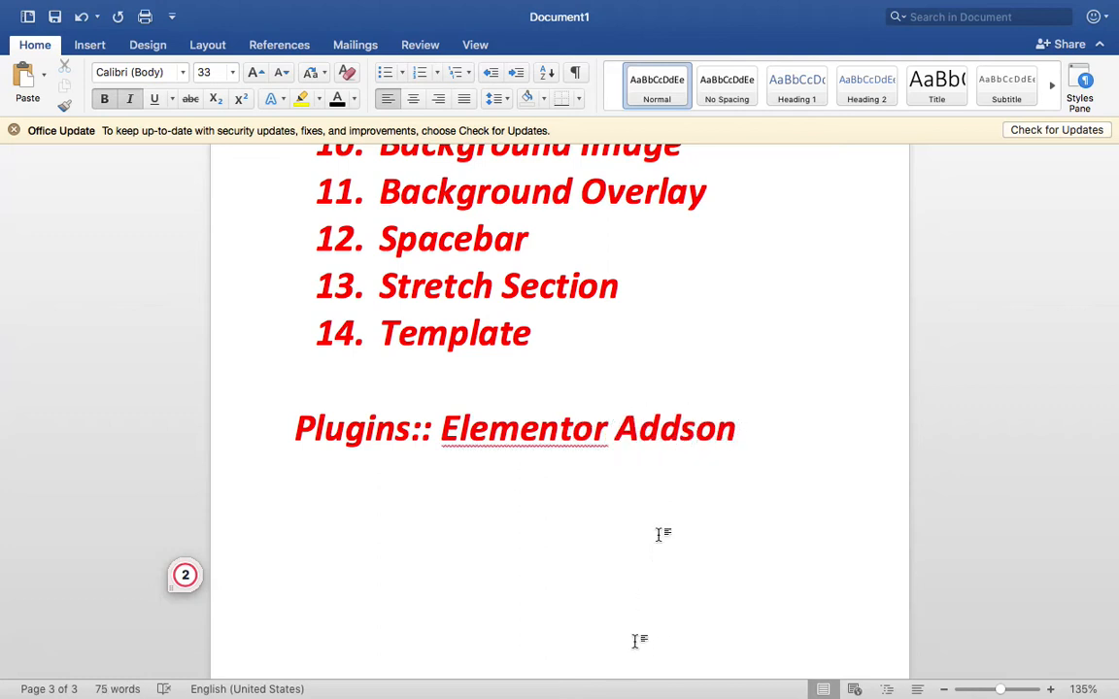
left_click(682, 427)
key("Delete")
mouse_move(581, 695)
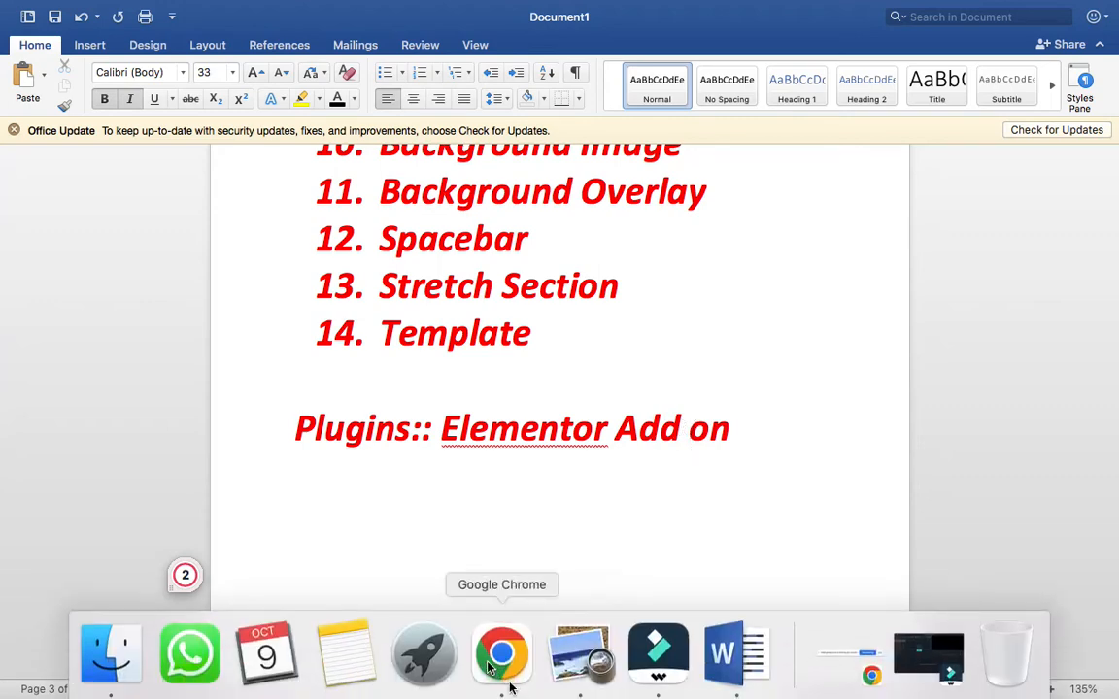
left_click(499, 658)
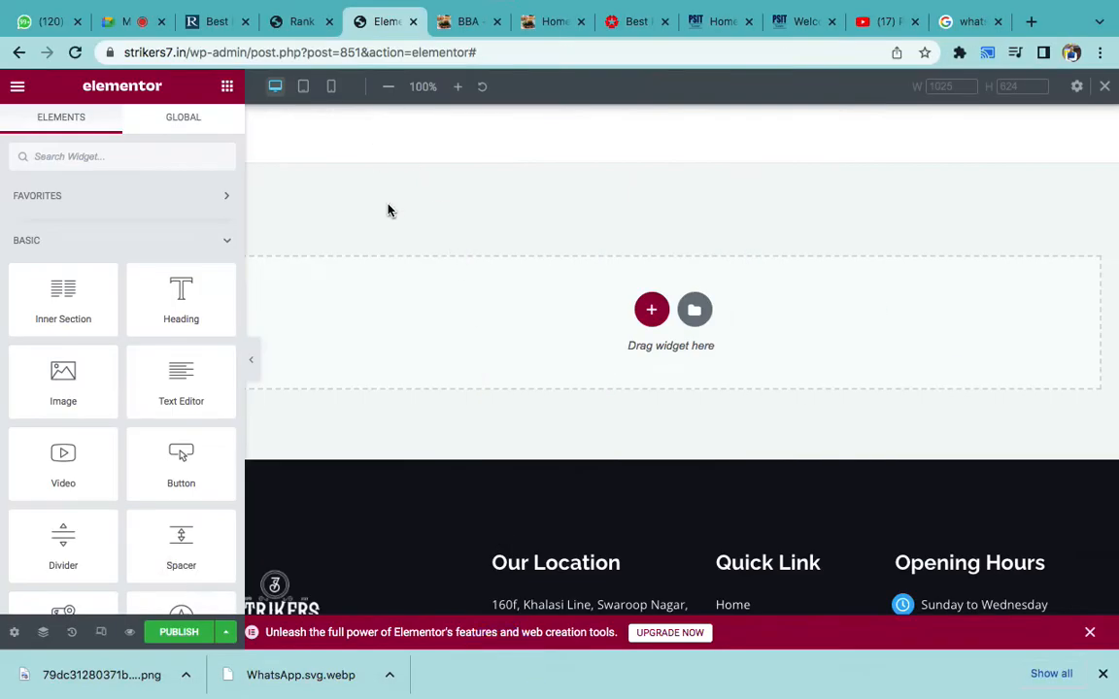
- Check the page preview tab, then open the WordPress Dashboard from the admin-bar site menu
scroll(389, 210, "down", 3)
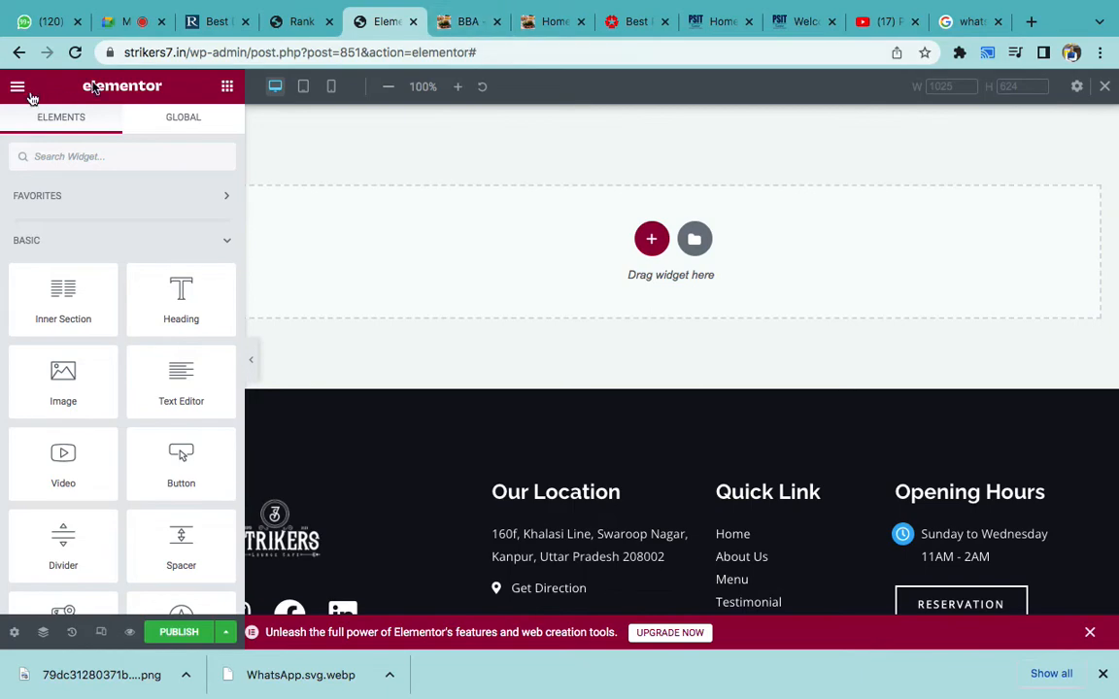
left_click(464, 22)
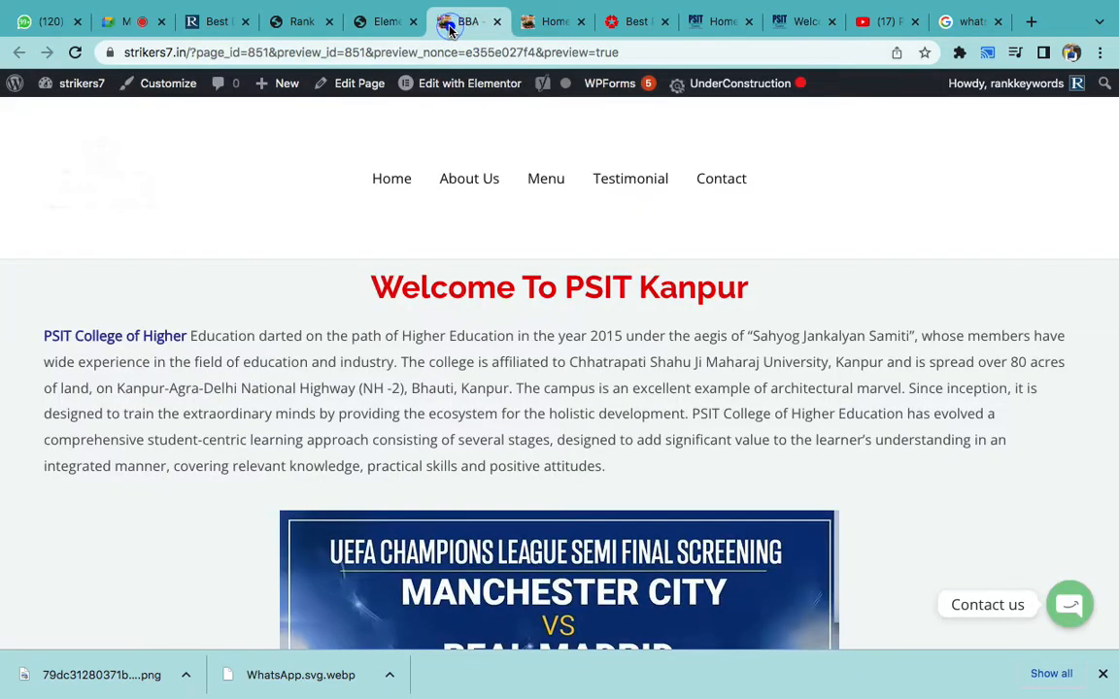
mouse_move(85, 88)
left_click(80, 113)
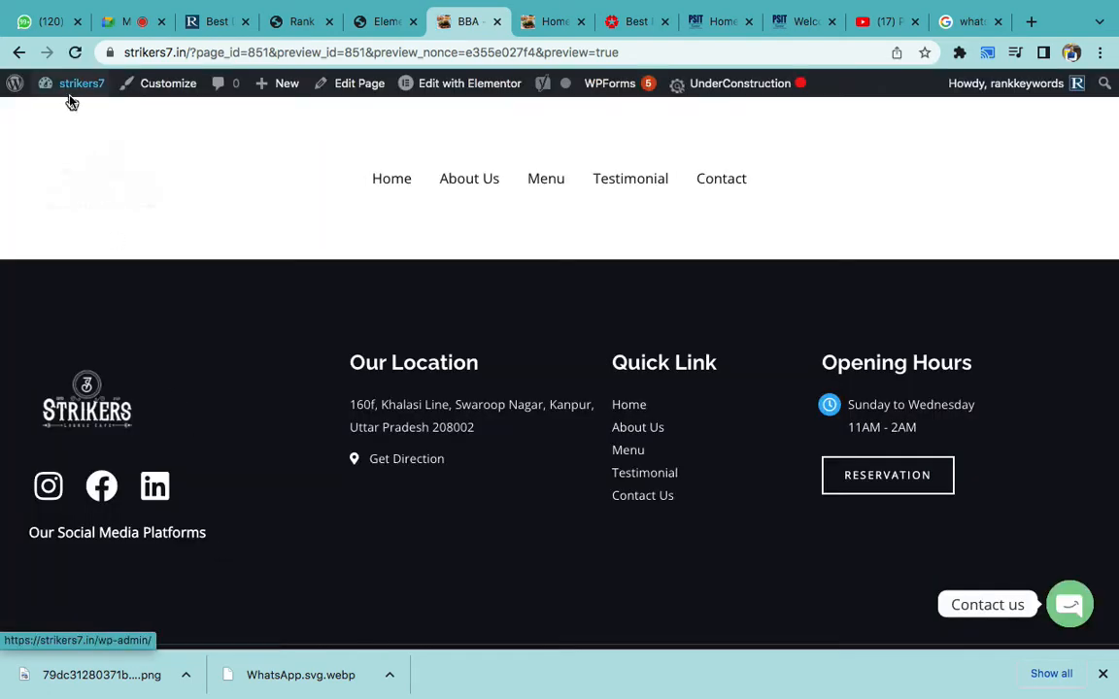
mouse_move(63, 84)
left_click(70, 116)
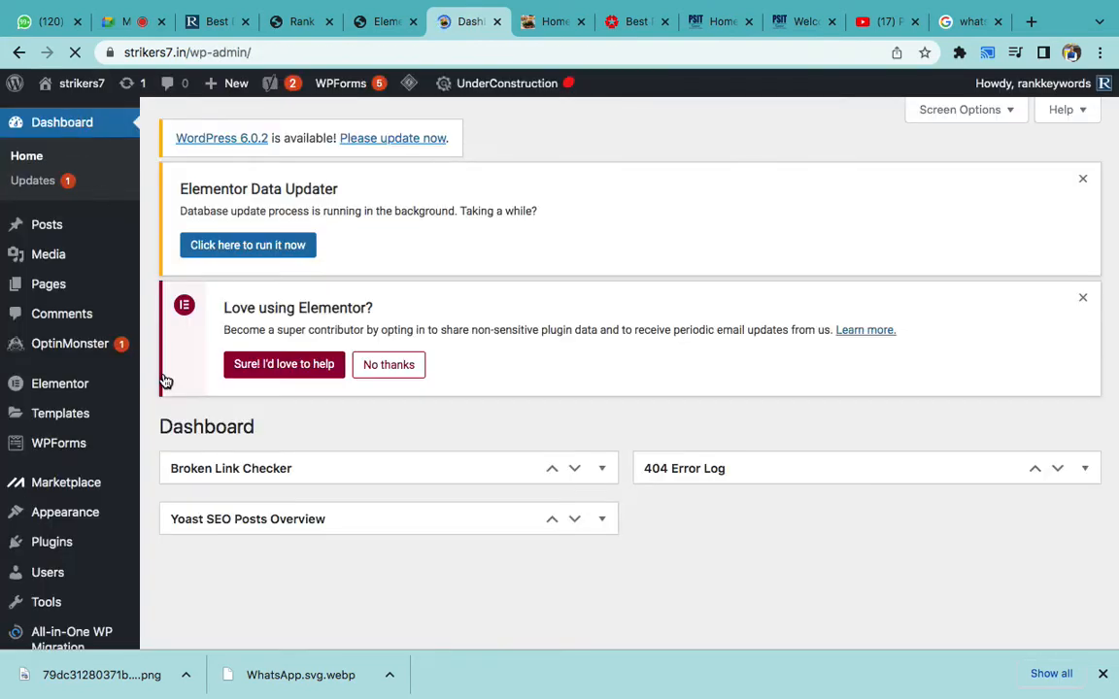
- Go to Plugins > Add New from the WordPress dashboard sidebar
scroll(165, 381, "down", 3)
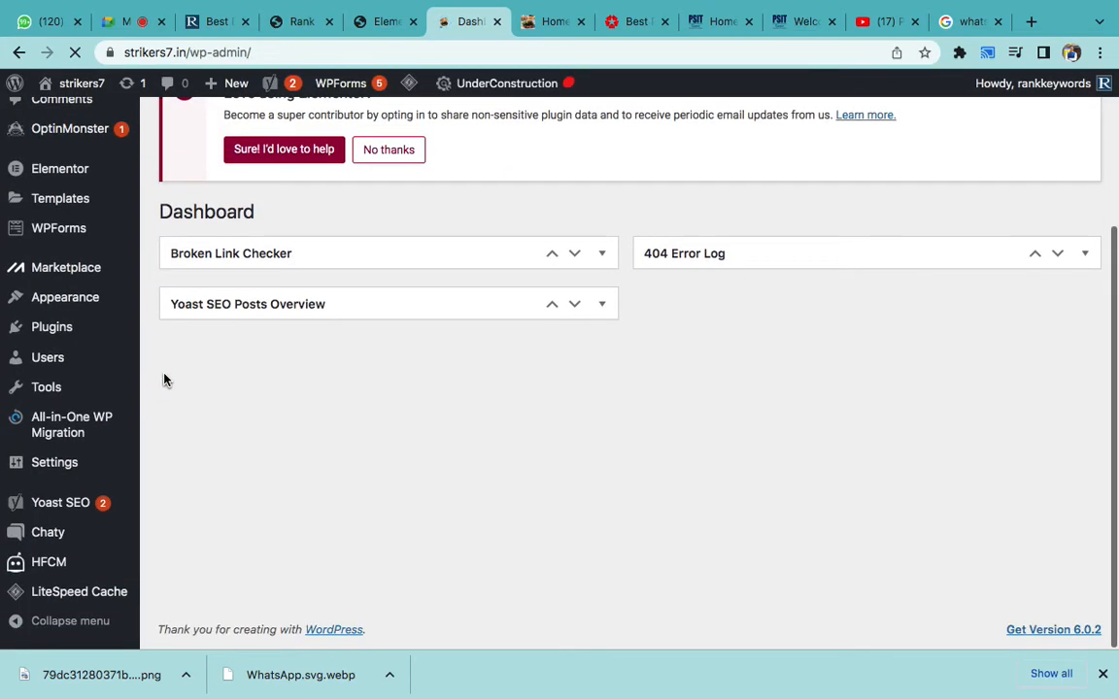
mouse_move(107, 335)
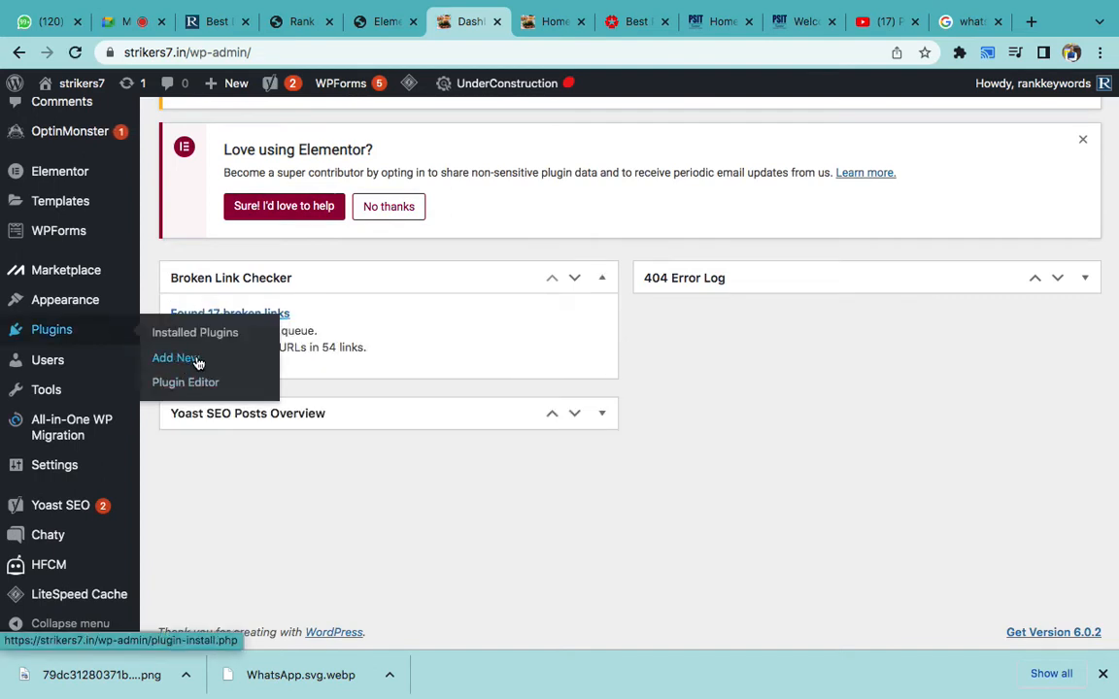
left_click(176, 359)
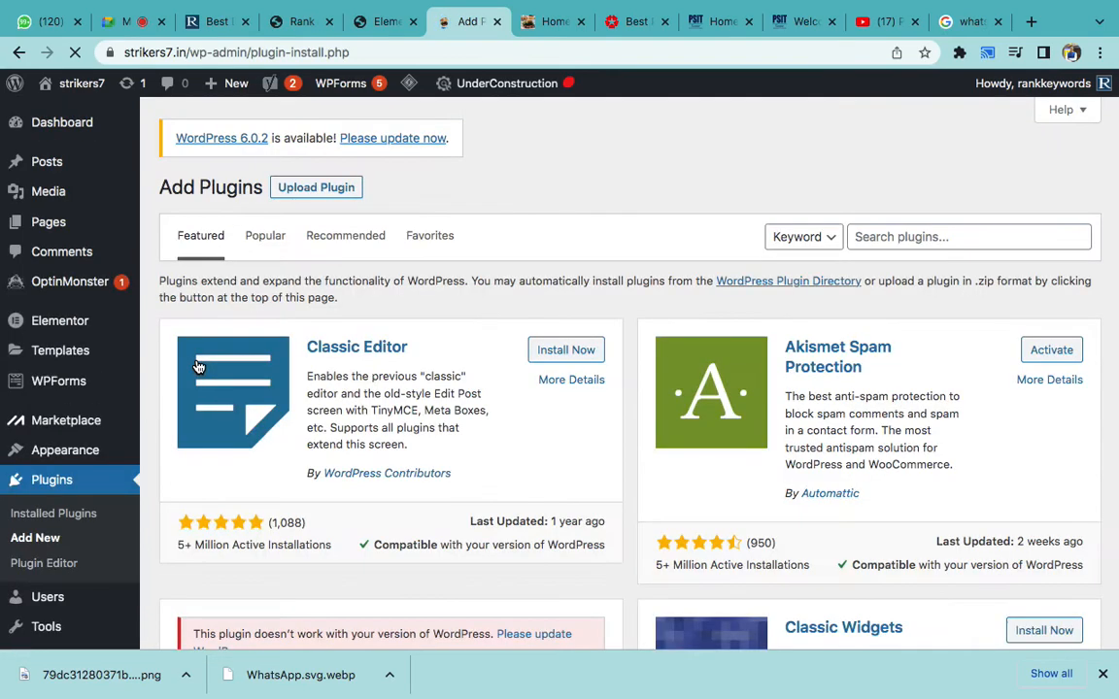
- Search plugins for 'elem' and install ElementsKit Elementor addons
left_click(877, 238)
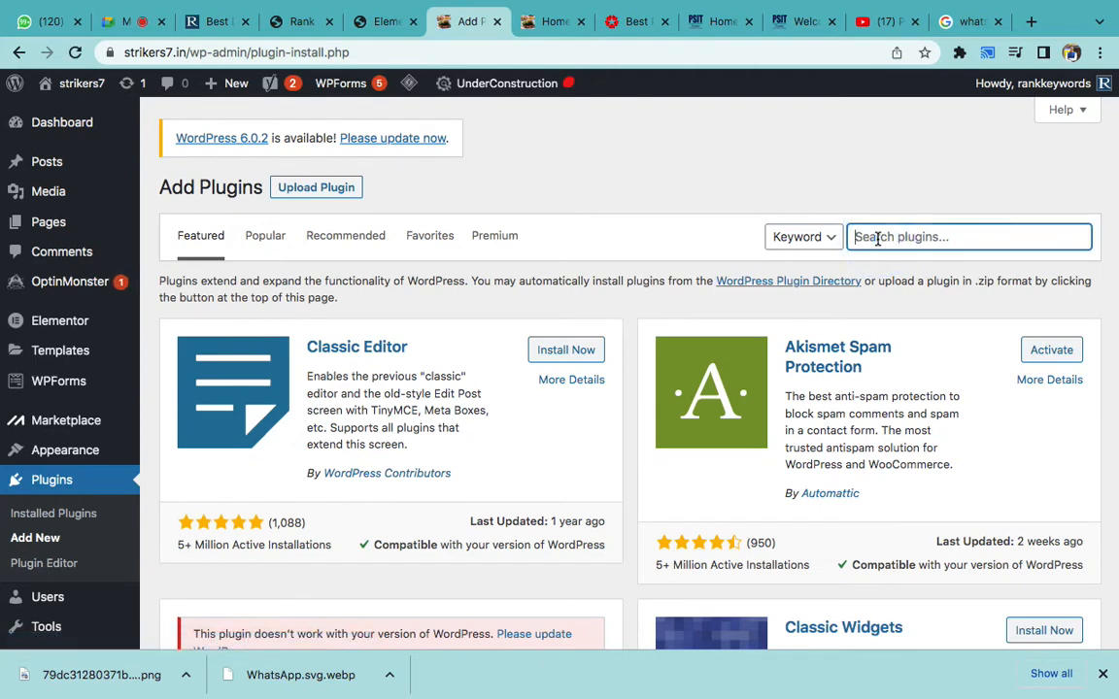
type("elementor addon")
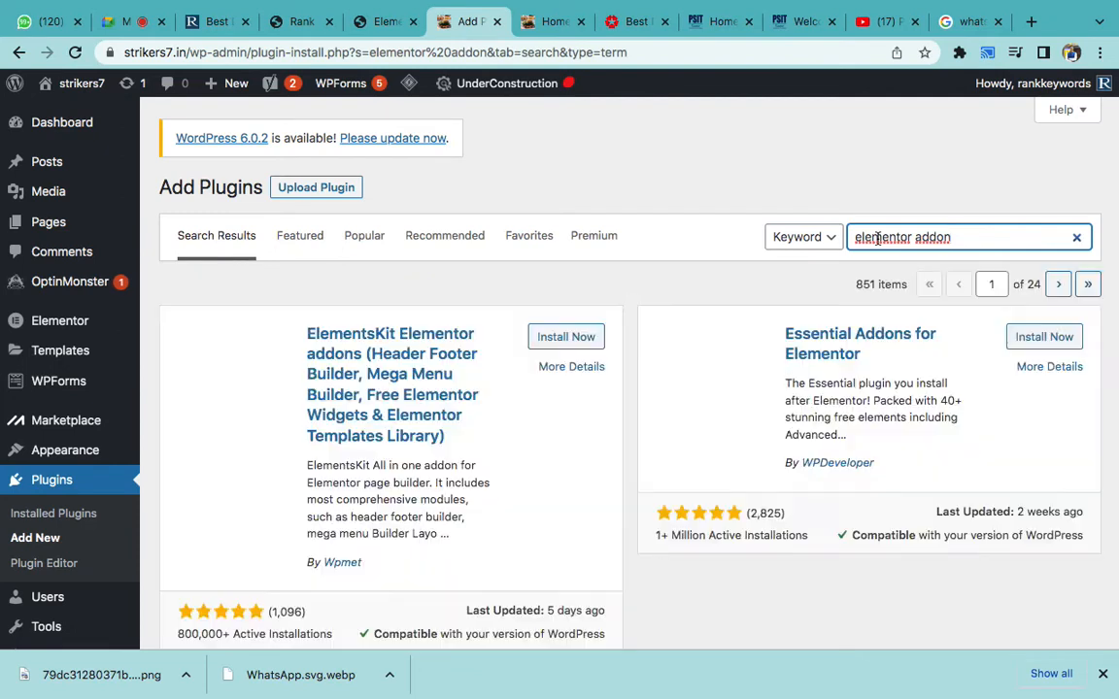
scroll(587, 301, "down", 2)
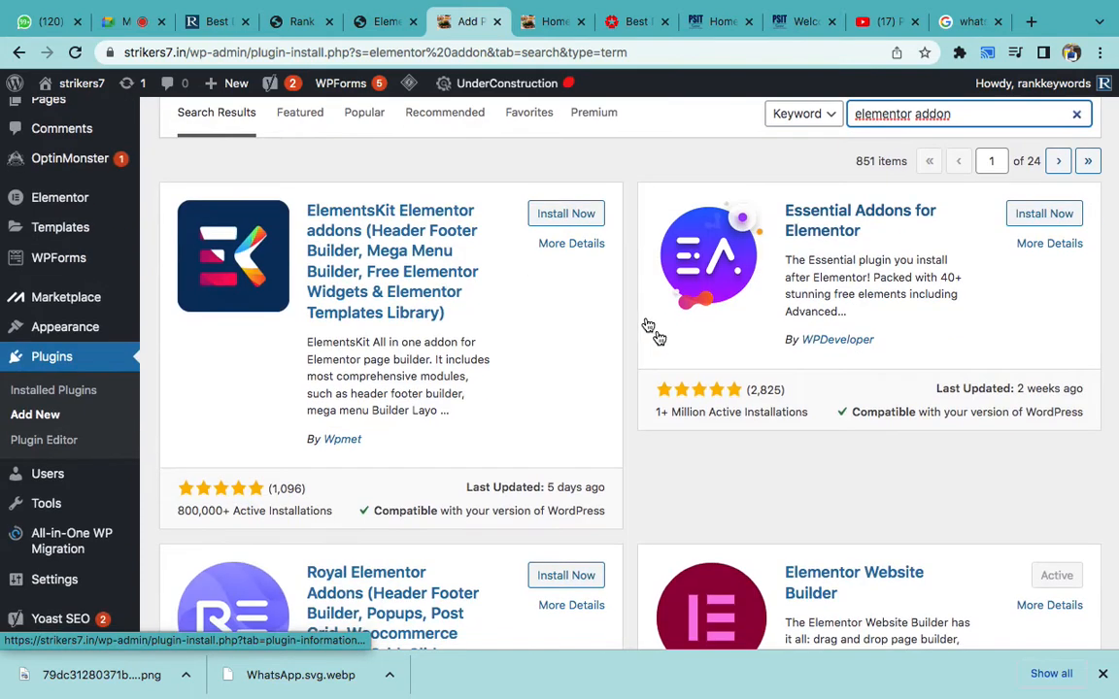
left_click(578, 222)
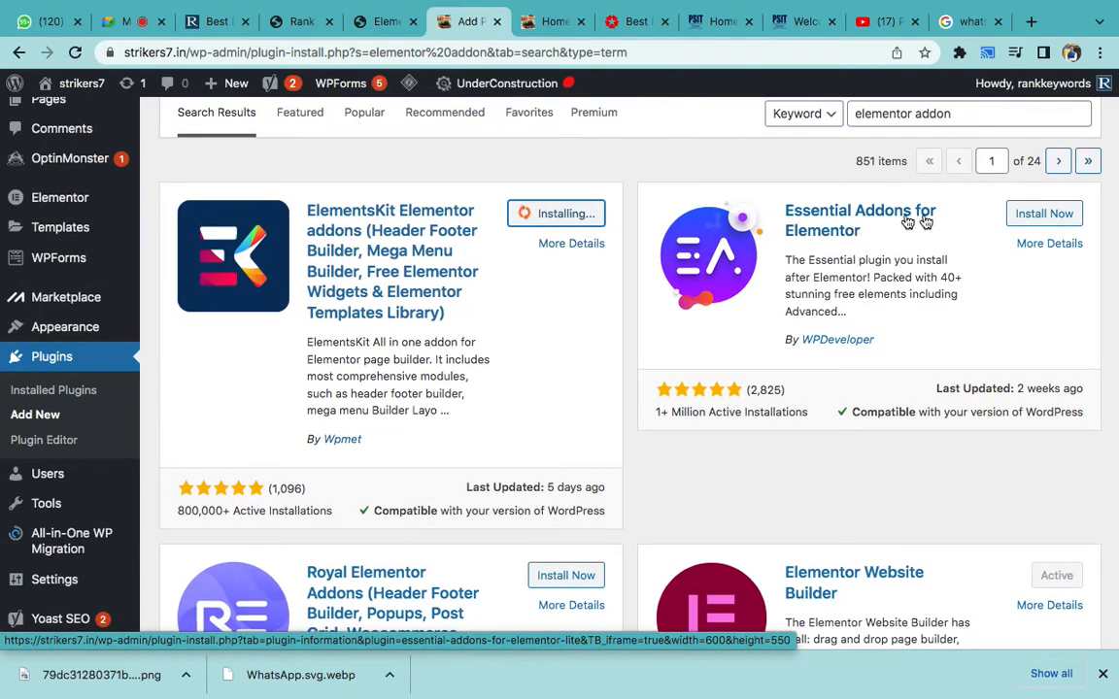
- Activate the newly installed ElementsKit Elementor addons plugin
scroll(766, 364, "down", 4)
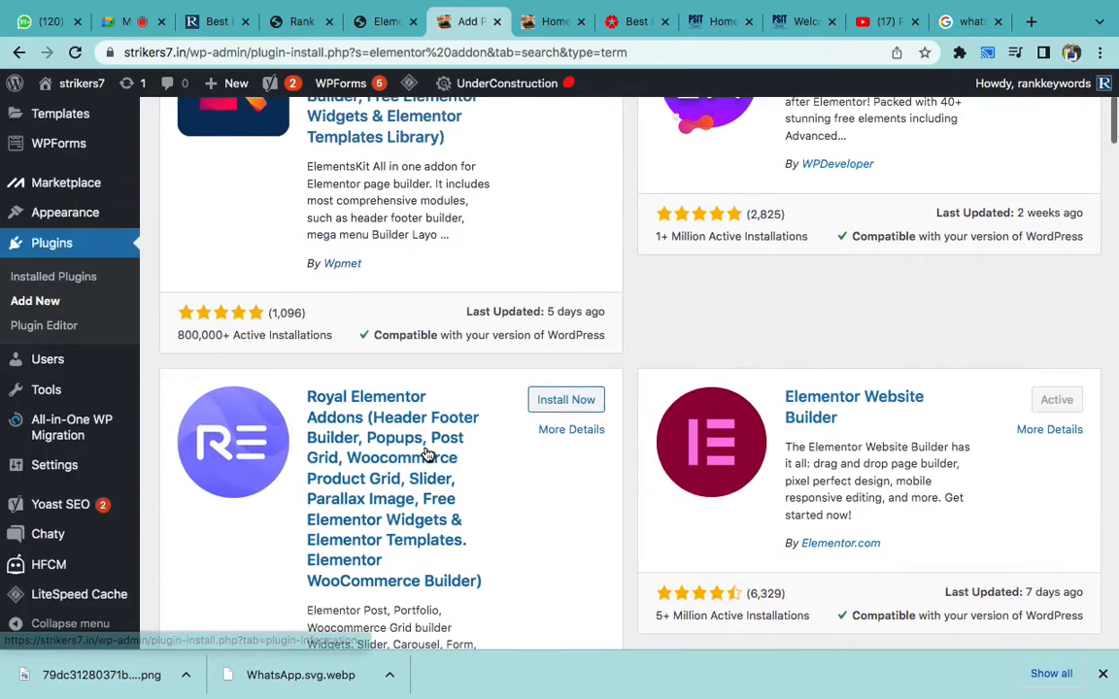
scroll(547, 347, "down", 7)
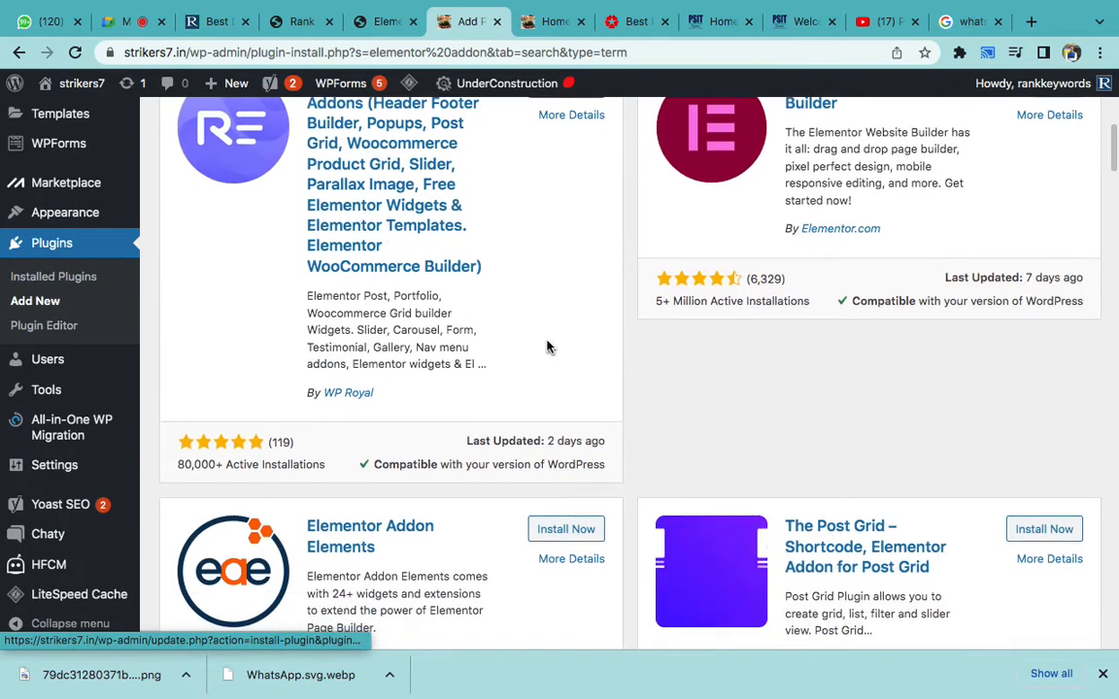
scroll(774, 474, "down", 3)
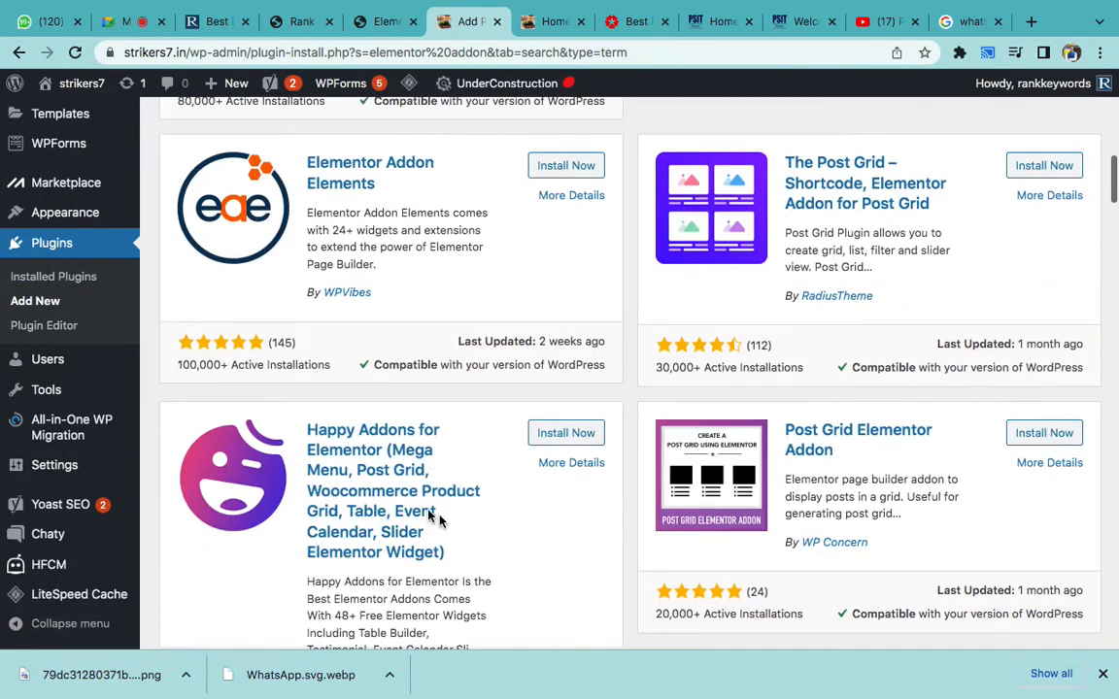
scroll(562, 437, "up", 10)
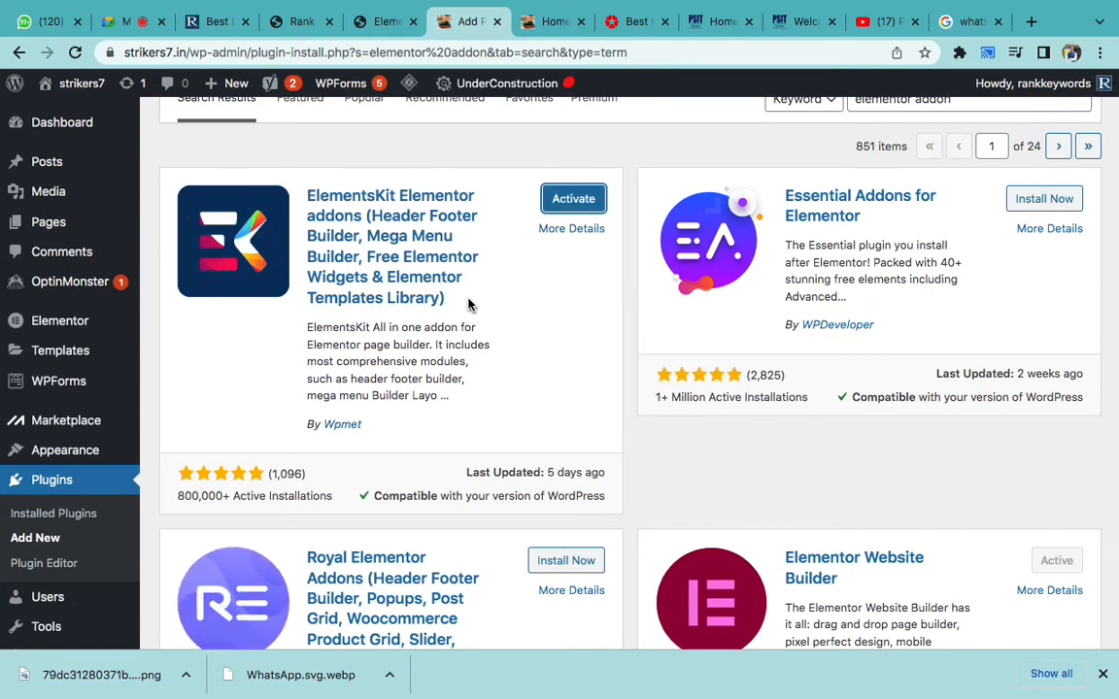
left_click(574, 200)
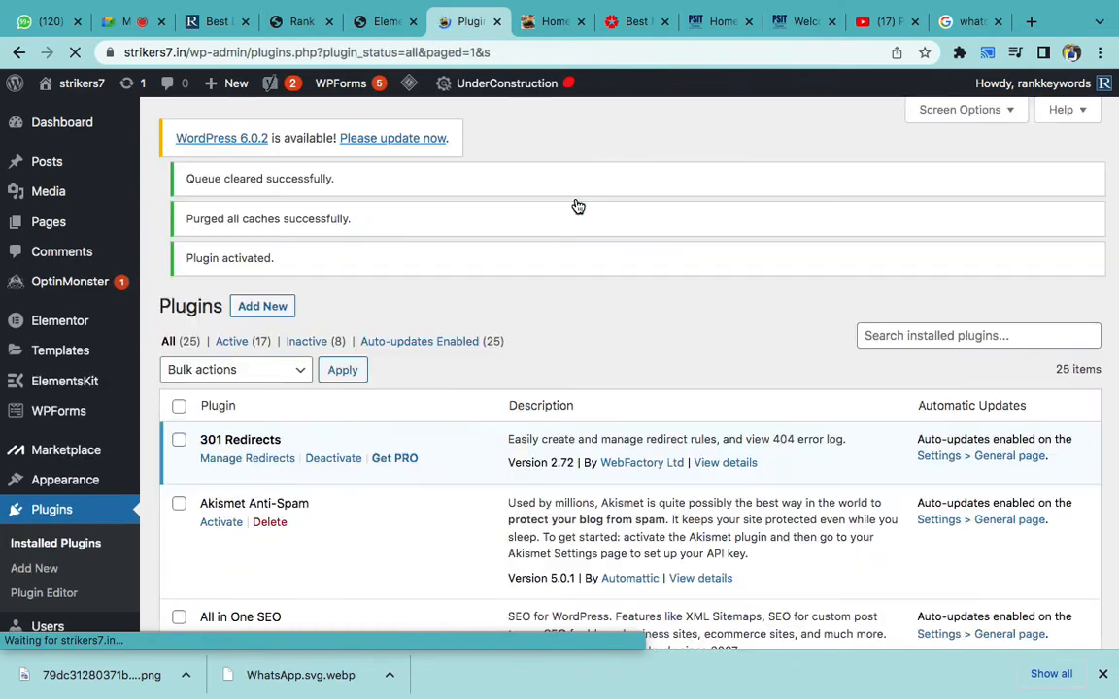
- Reload the Elementor editor tab, confirming the reload despite unsaved changes
left_click(357, 26)
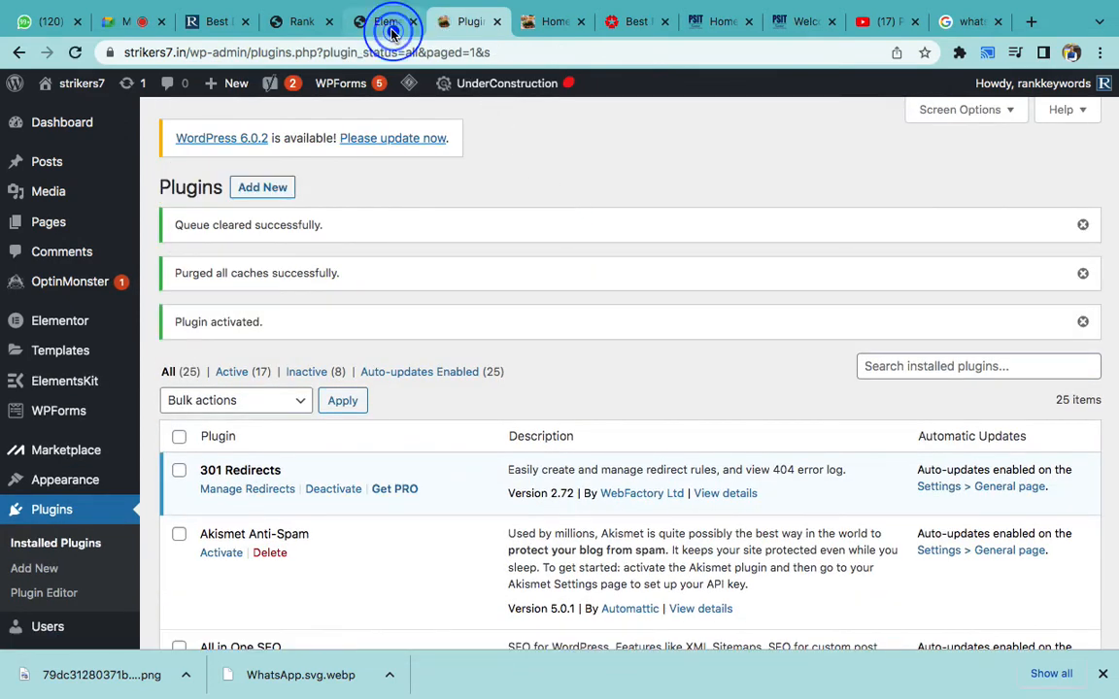
mouse_move(2, 7)
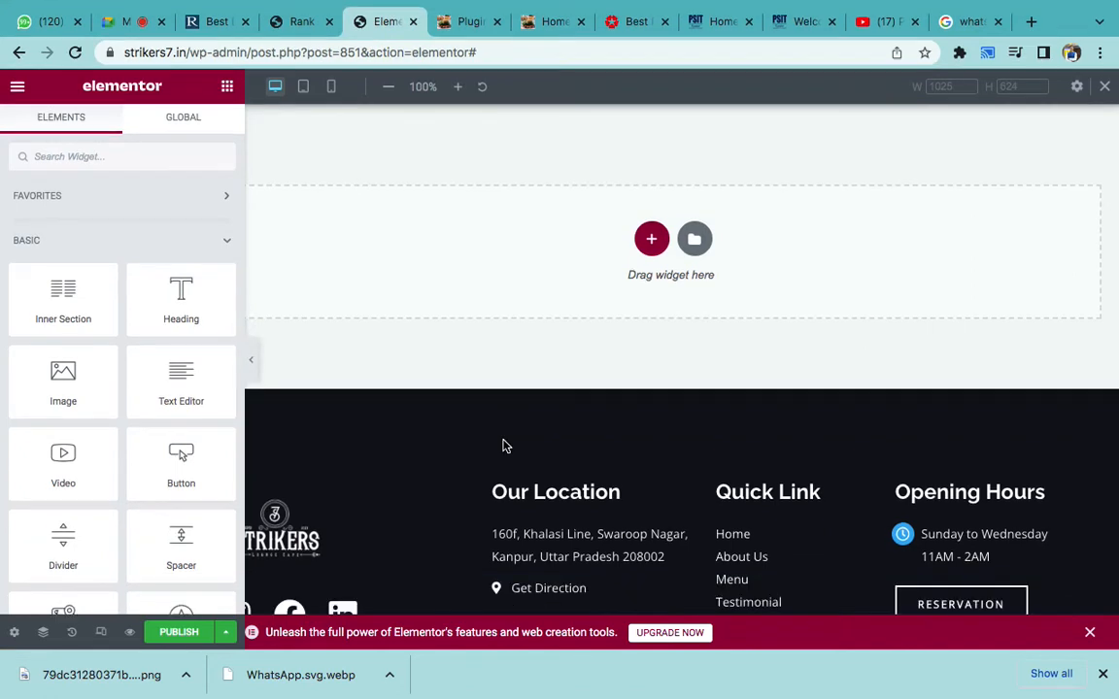
scroll(503, 446, "up", 3)
scroll(503, 446, "down", 3)
left_click(75, 52)
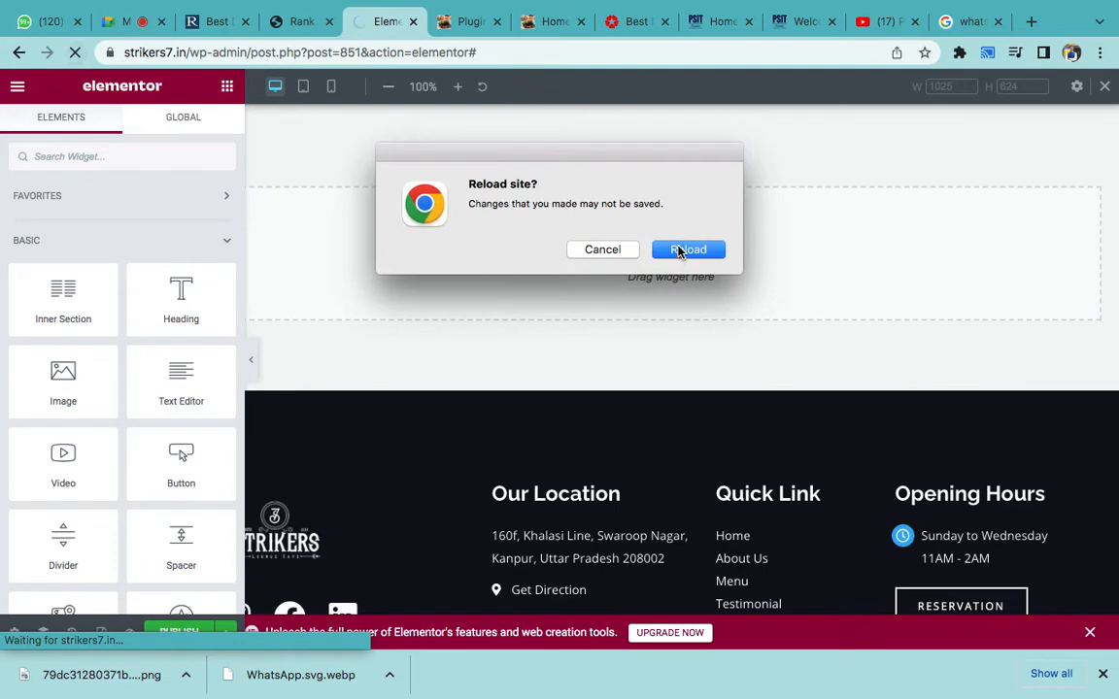
left_click(682, 249)
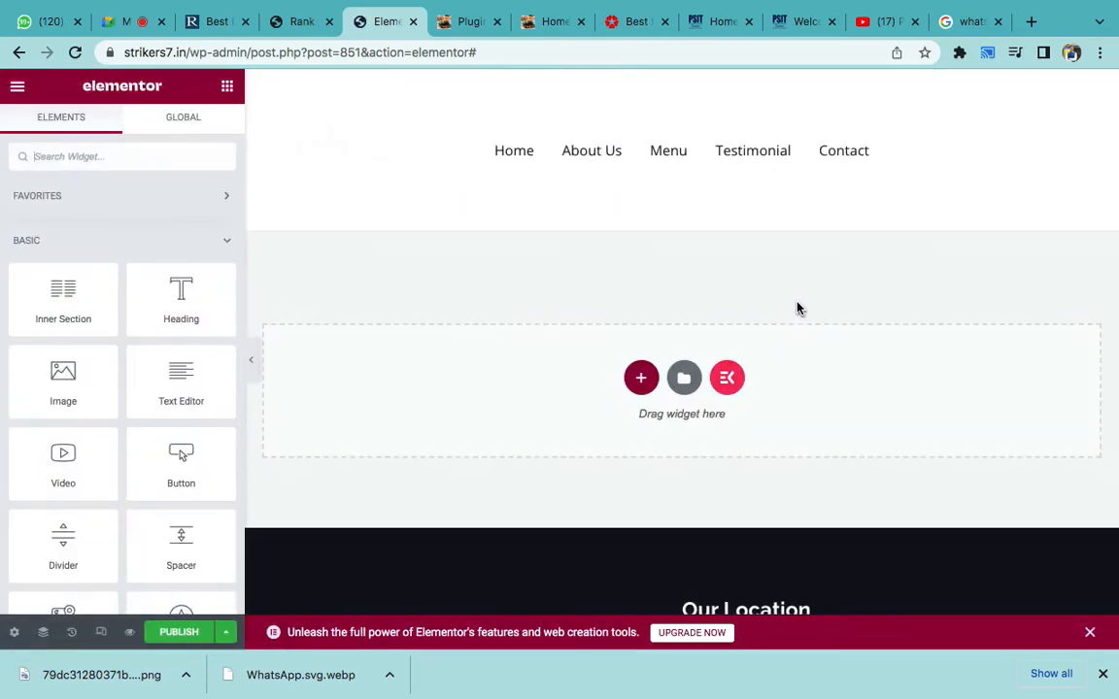
- Dismiss the low disk space notice and open the ElementsKit template library
scroll(798, 308, "down", 3)
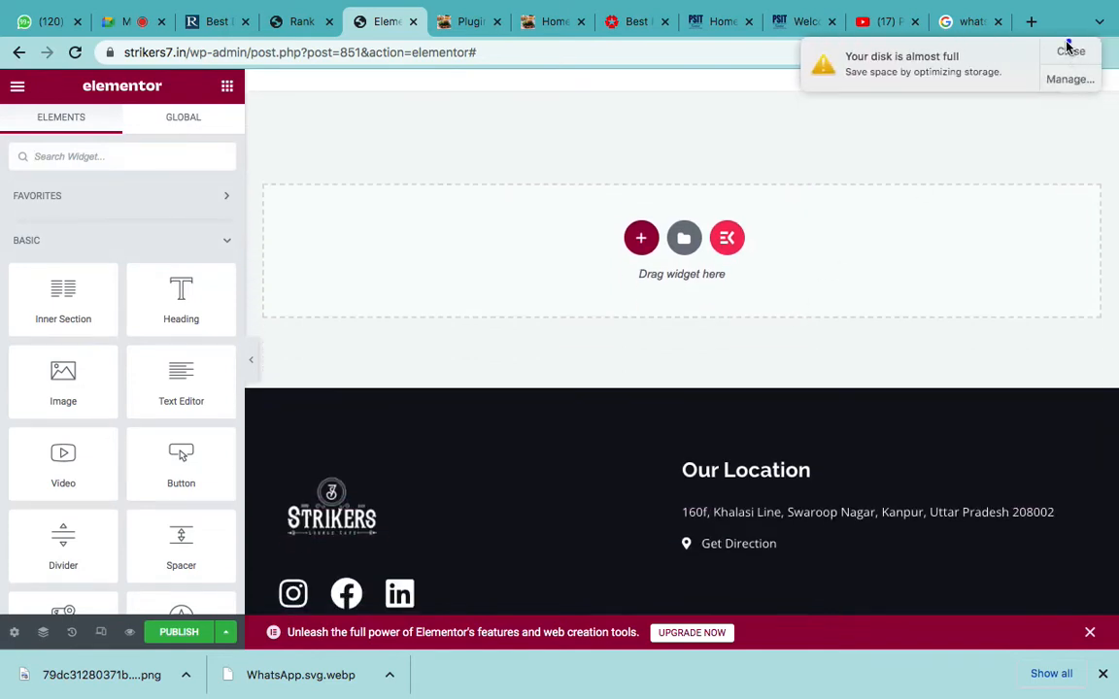
left_click(1068, 45)
scroll(879, 248, "down", 3)
scroll(879, 247, "up", 2)
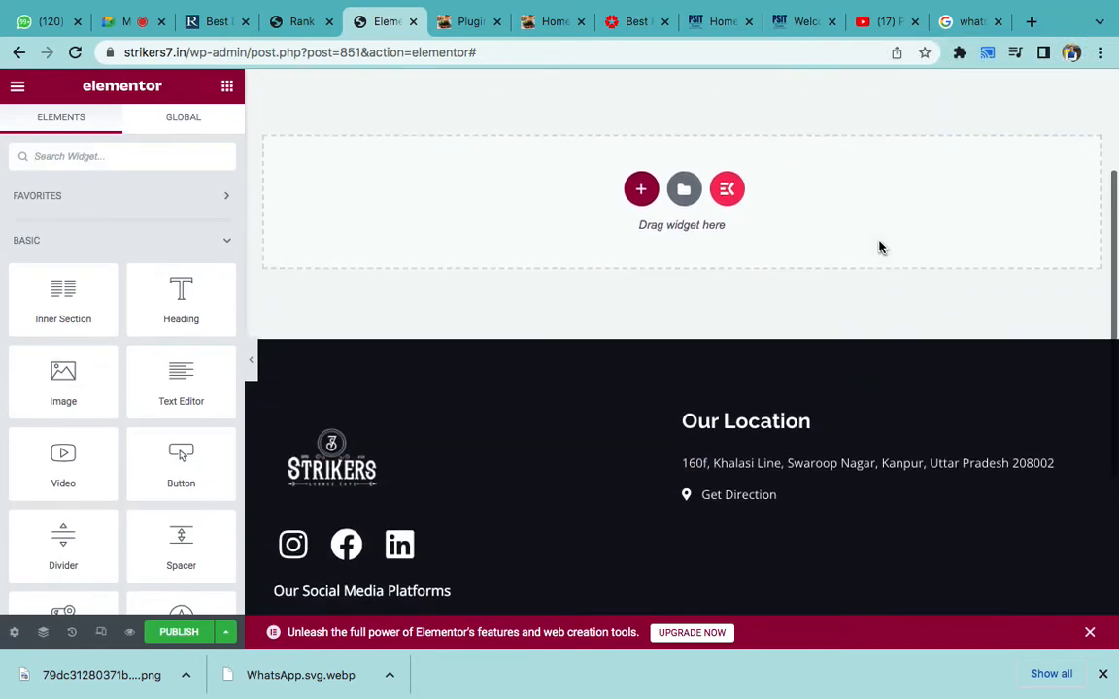
left_click(727, 191)
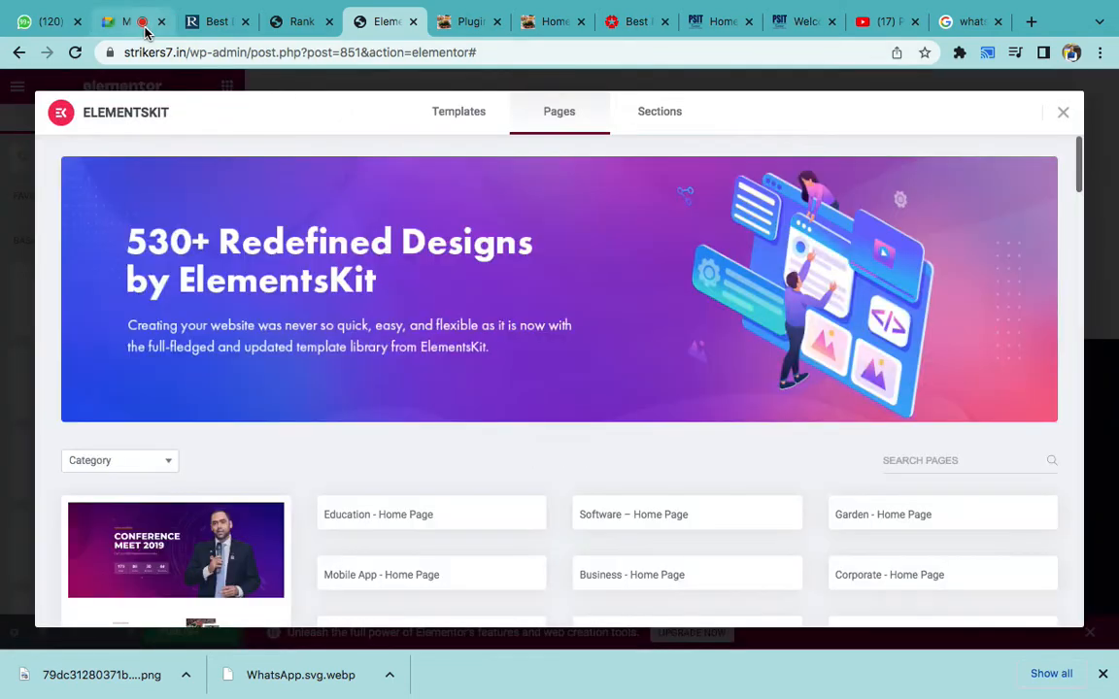
- Admit the waiting participant to the video call, then return to the Elementor tab
left_click(143, 25)
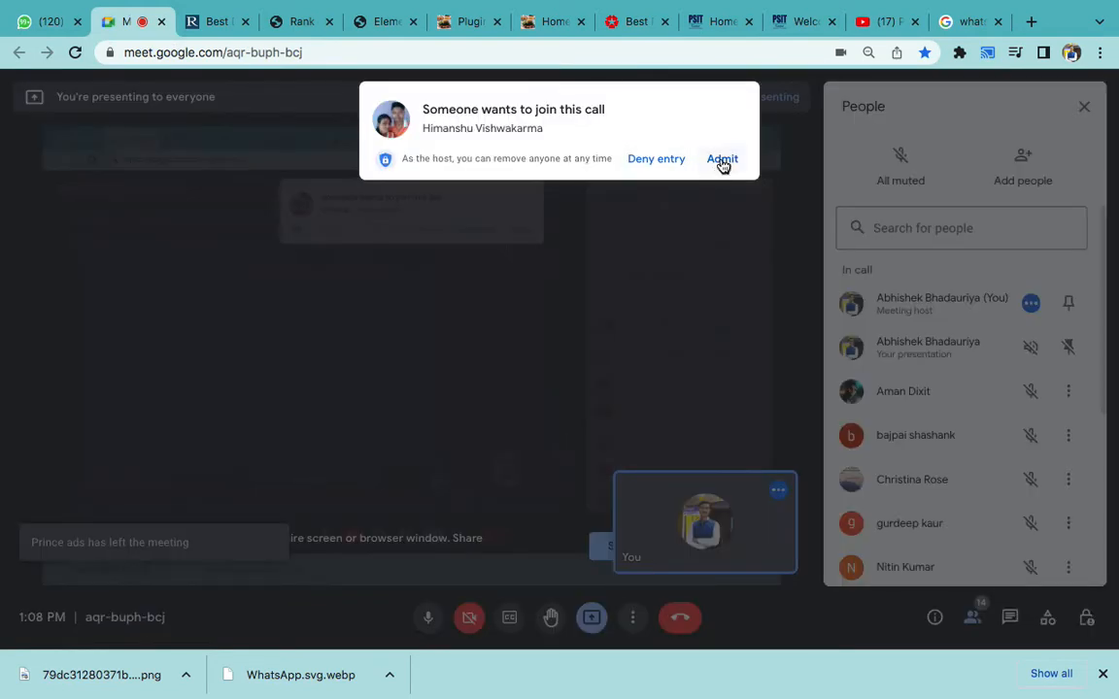
left_click(719, 163)
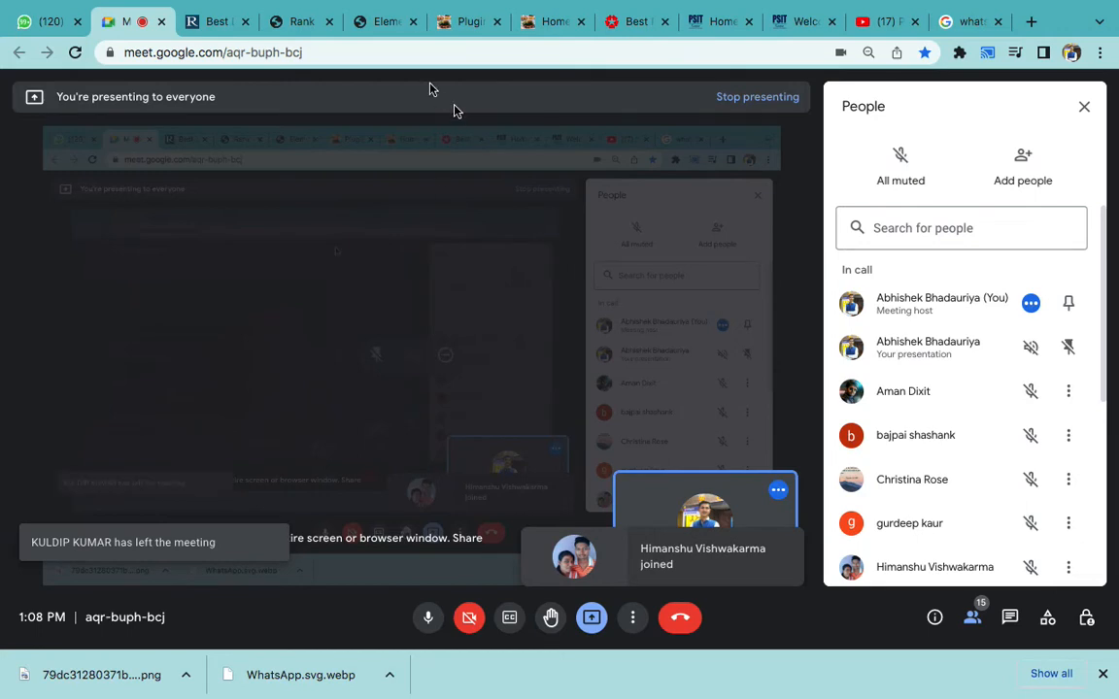
left_click(381, 23)
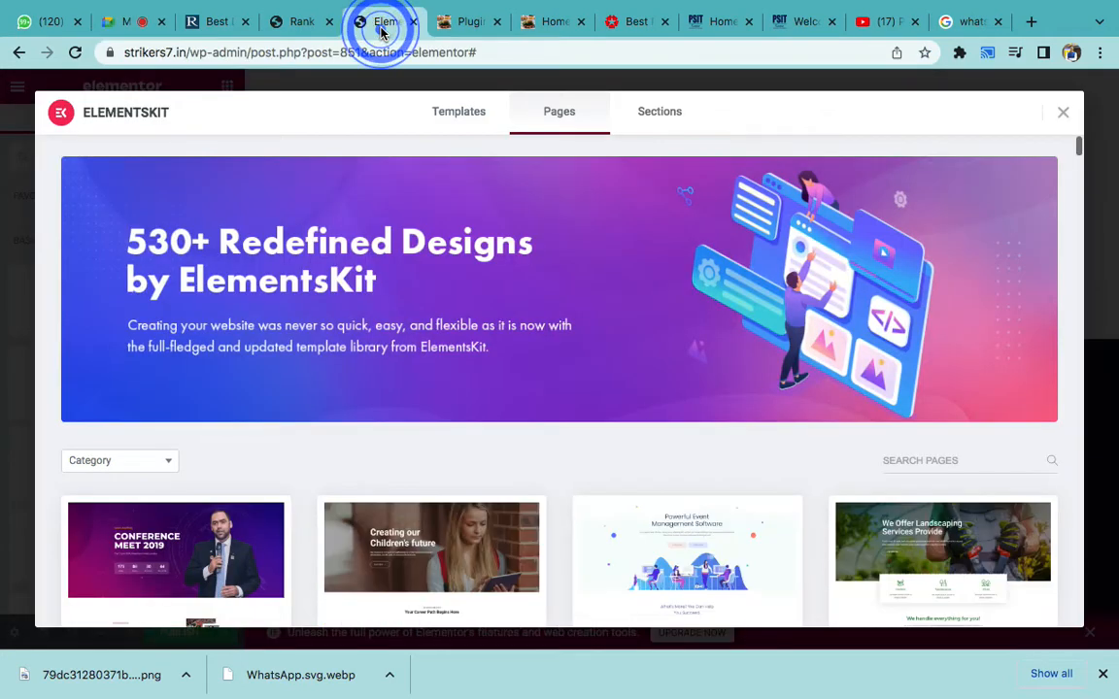
- Scroll the ElementsKit Pages list and open the Conference template preview
scroll(504, 370, "down", 3)
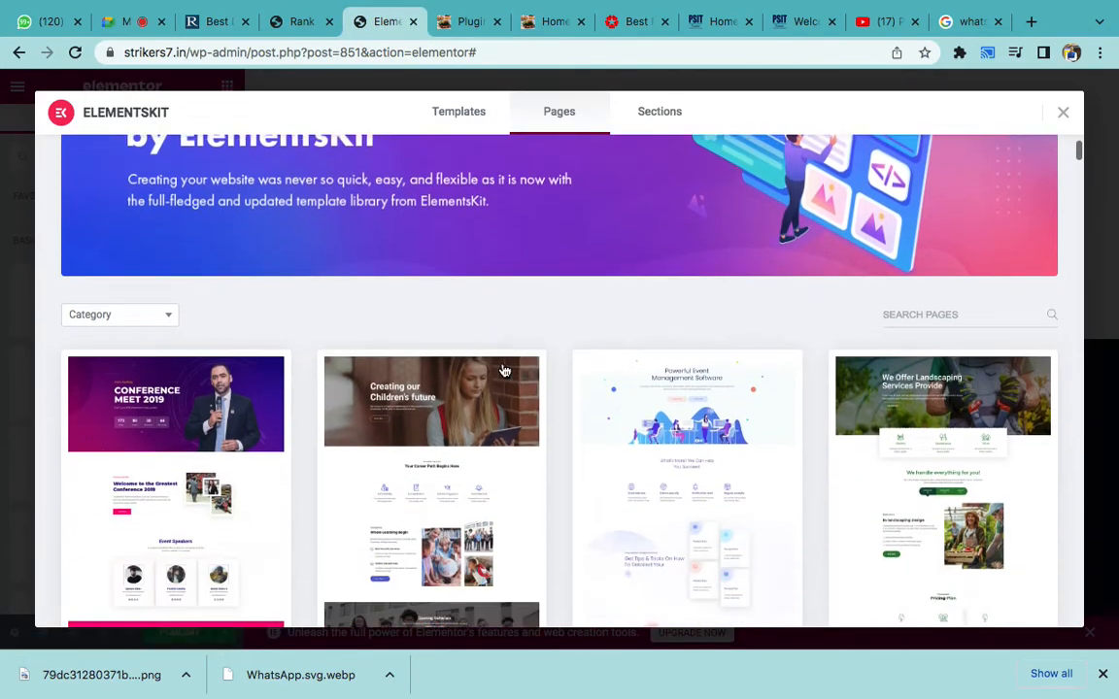
scroll(502, 371, "down", 3)
scroll(527, 452, "down", 2)
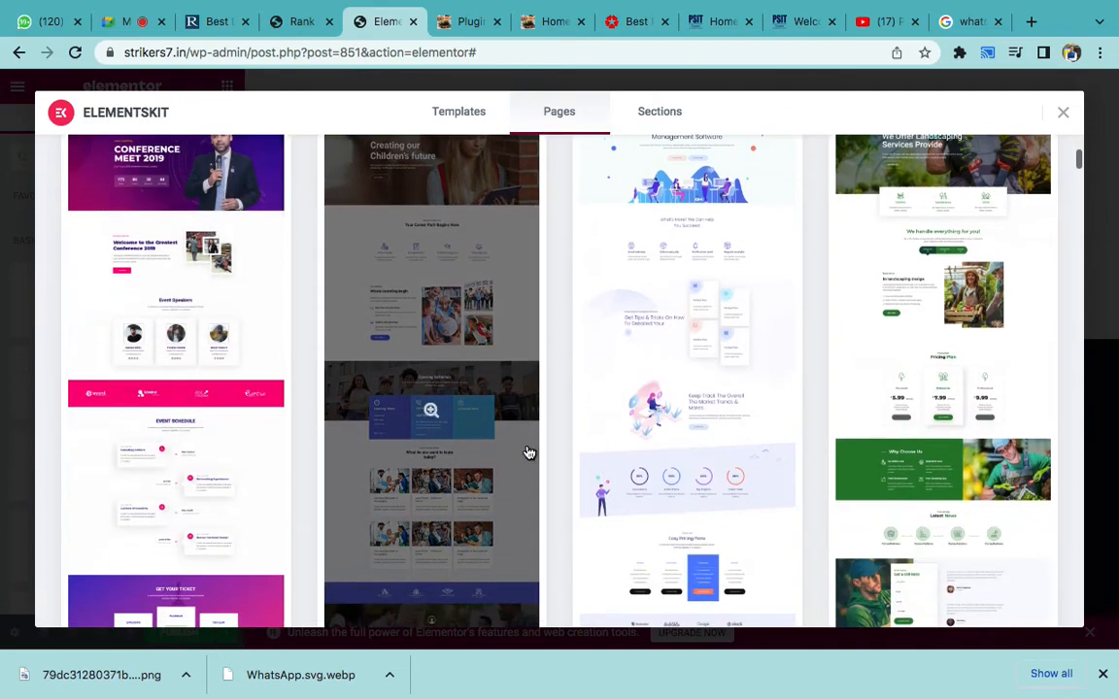
left_click(141, 388)
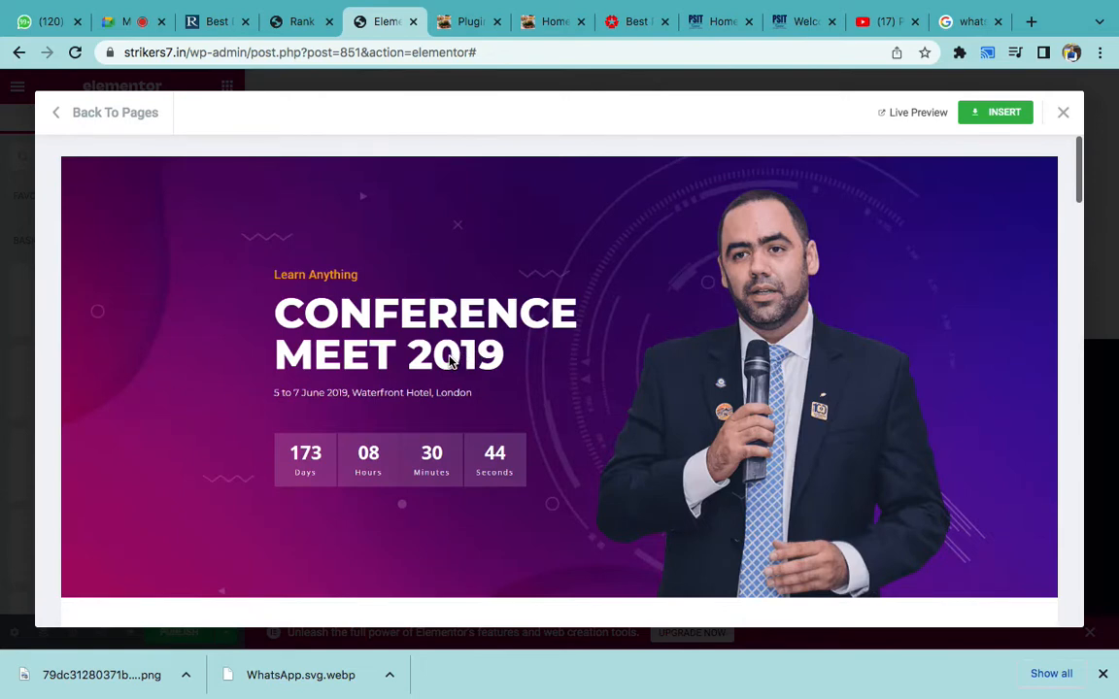
- Scroll through the Conference Meet 2019 preview, including its Get Your Ticket pricing section
scroll(450, 361, "down", 2)
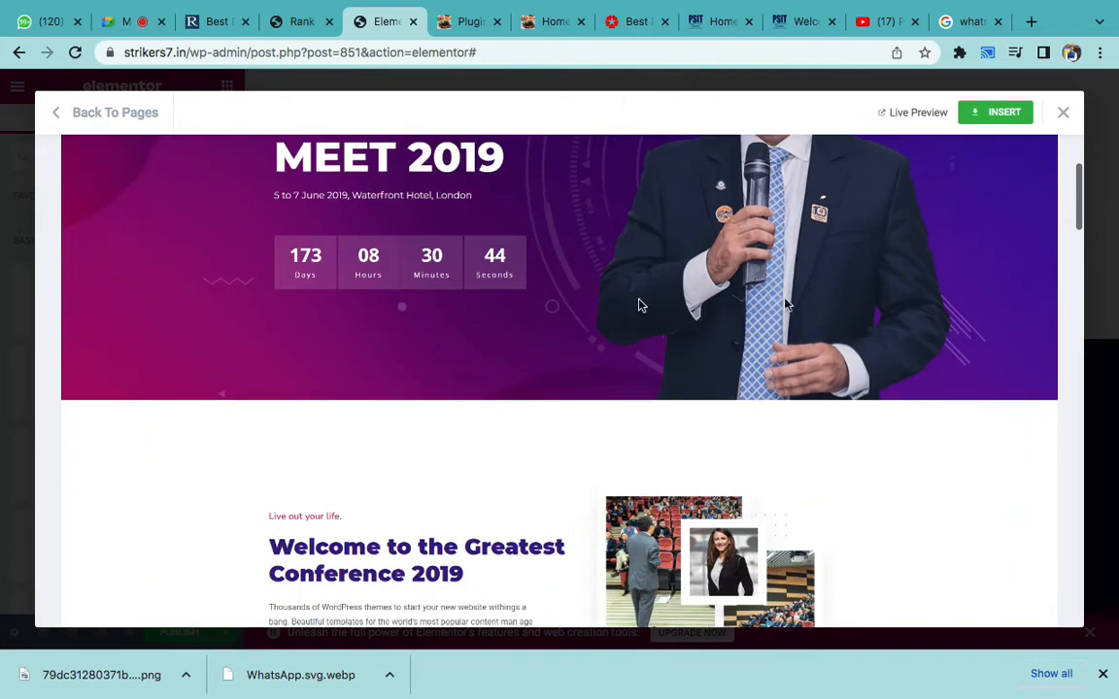
scroll(809, 300, "down", 3)
scroll(653, 456, "down", 10)
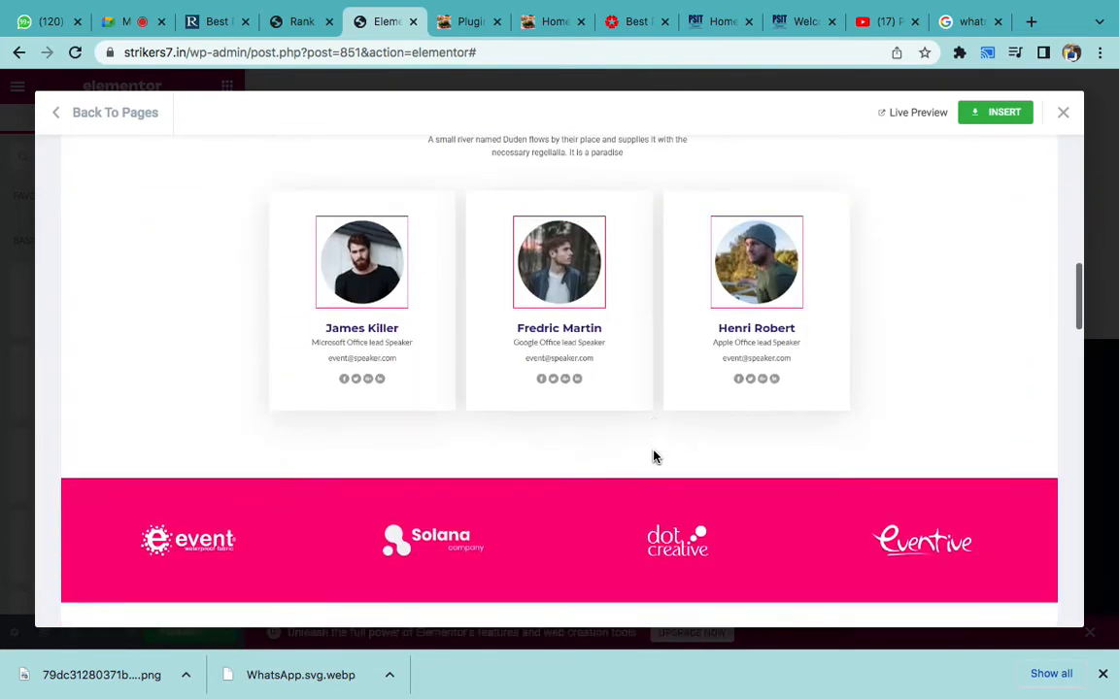
scroll(653, 456, "down", 12)
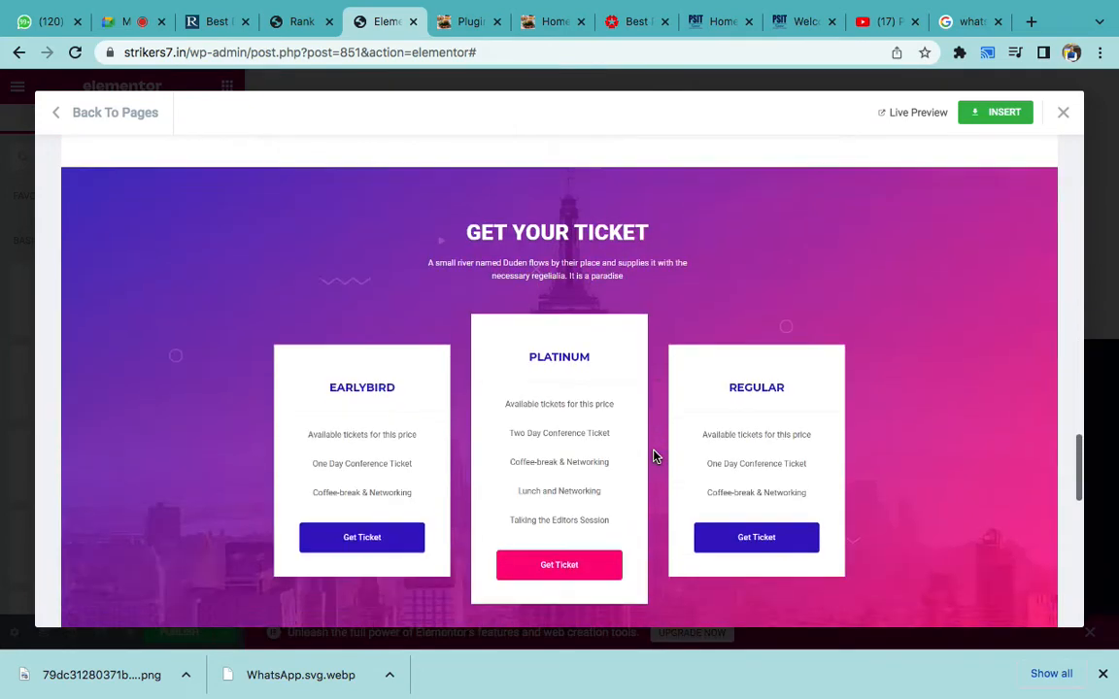
scroll(654, 454, "up", 6)
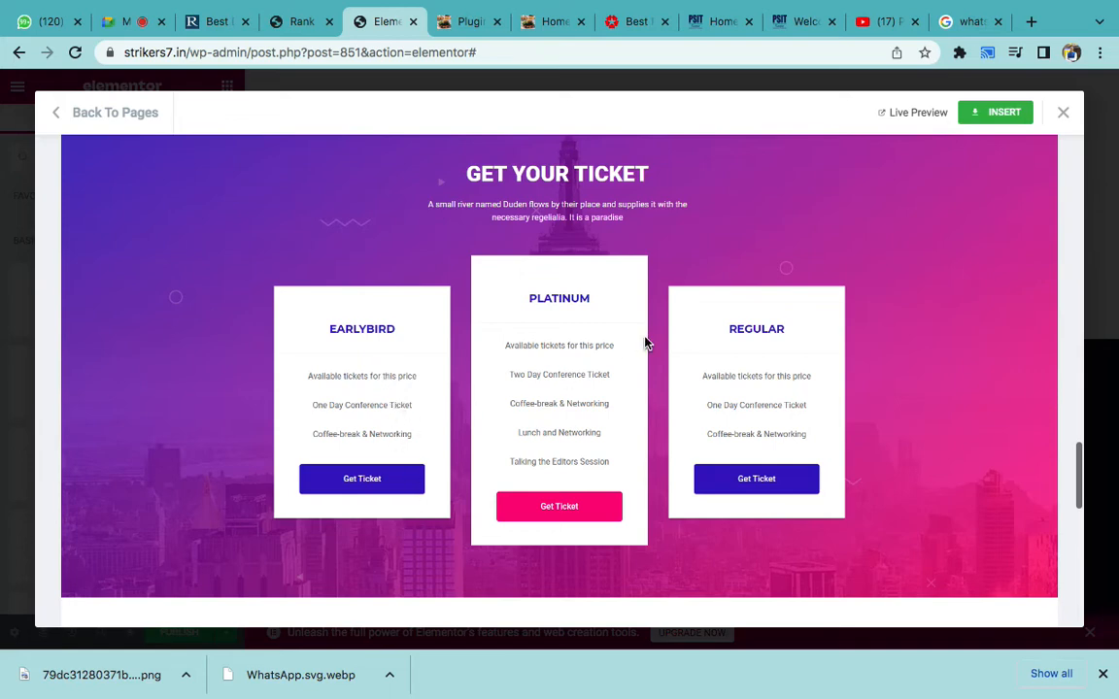
scroll(645, 342, "down", 10)
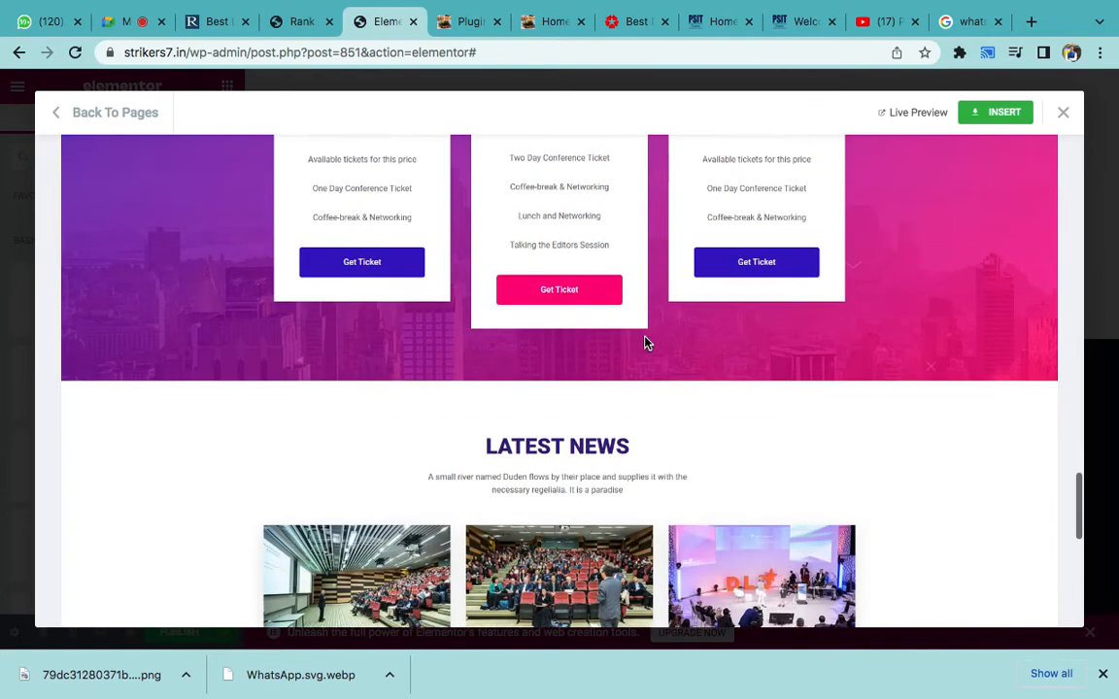
scroll(644, 342, "up", 12)
scroll(451, 302, "up", 15)
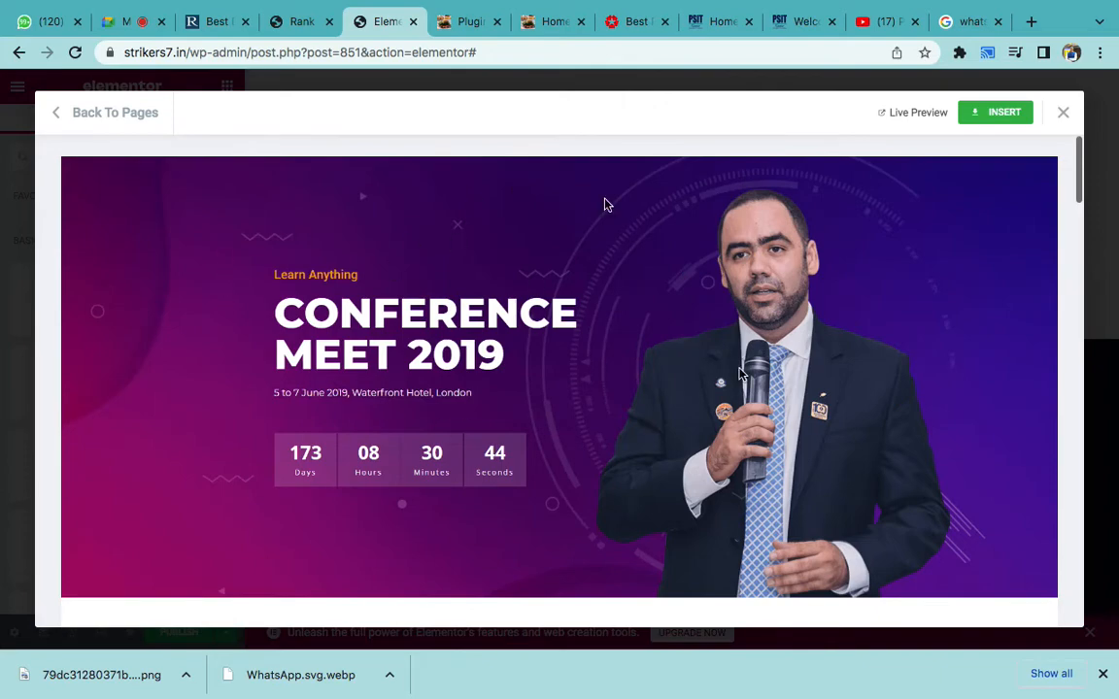
scroll(691, 381, "down", 15)
scroll(691, 381, "down", 10)
scroll(693, 379, "up", 3)
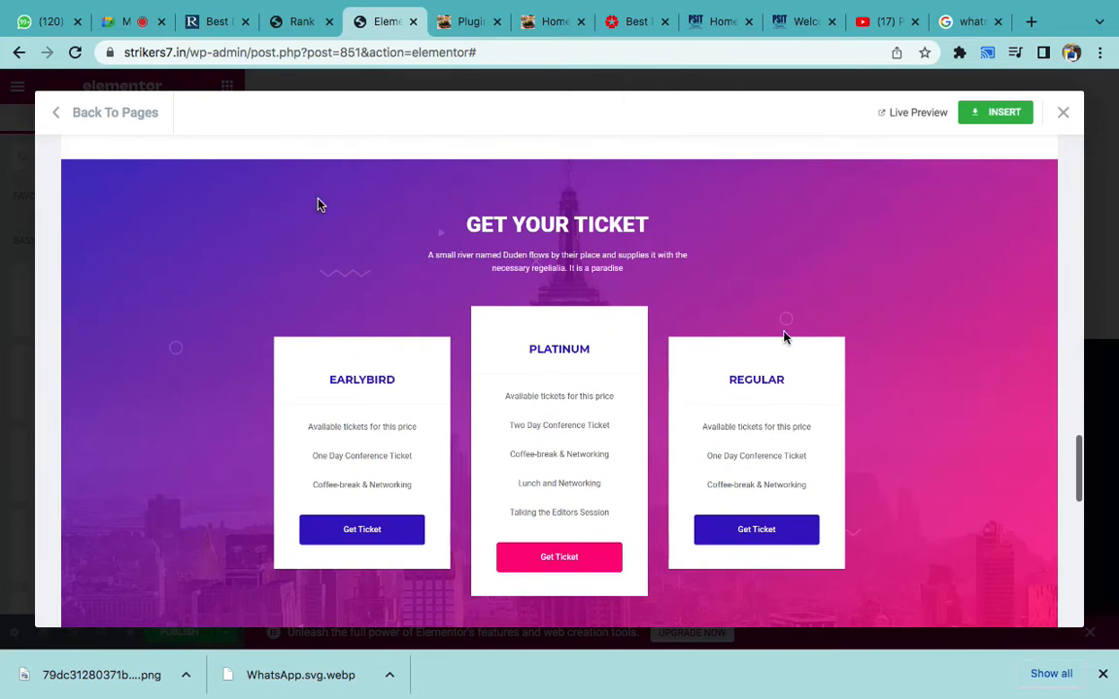
- Go back to the page list, preview the construction company template and insert it
left_click(80, 114)
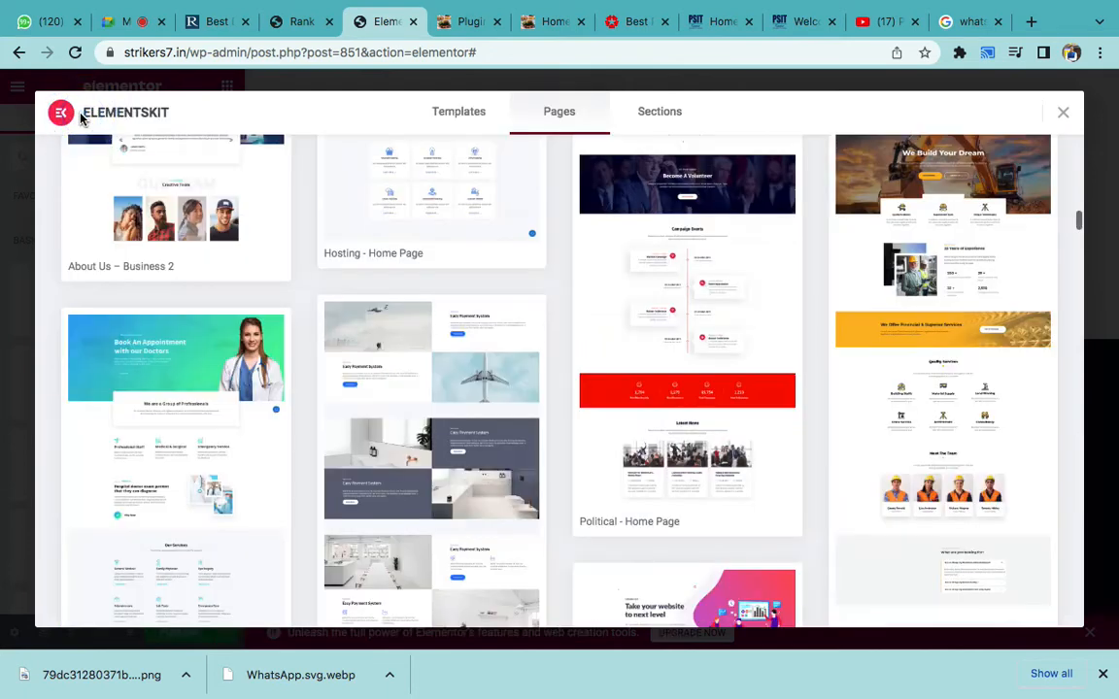
mouse_move(652, 393)
scroll(687, 378, "down", 1)
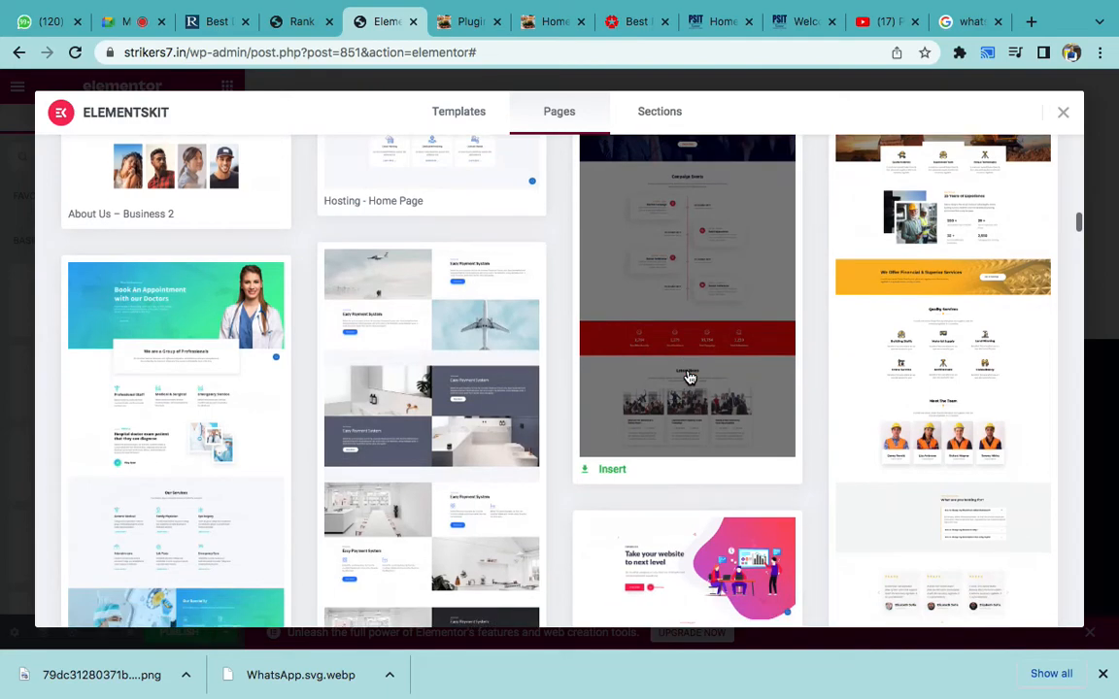
left_click(939, 382)
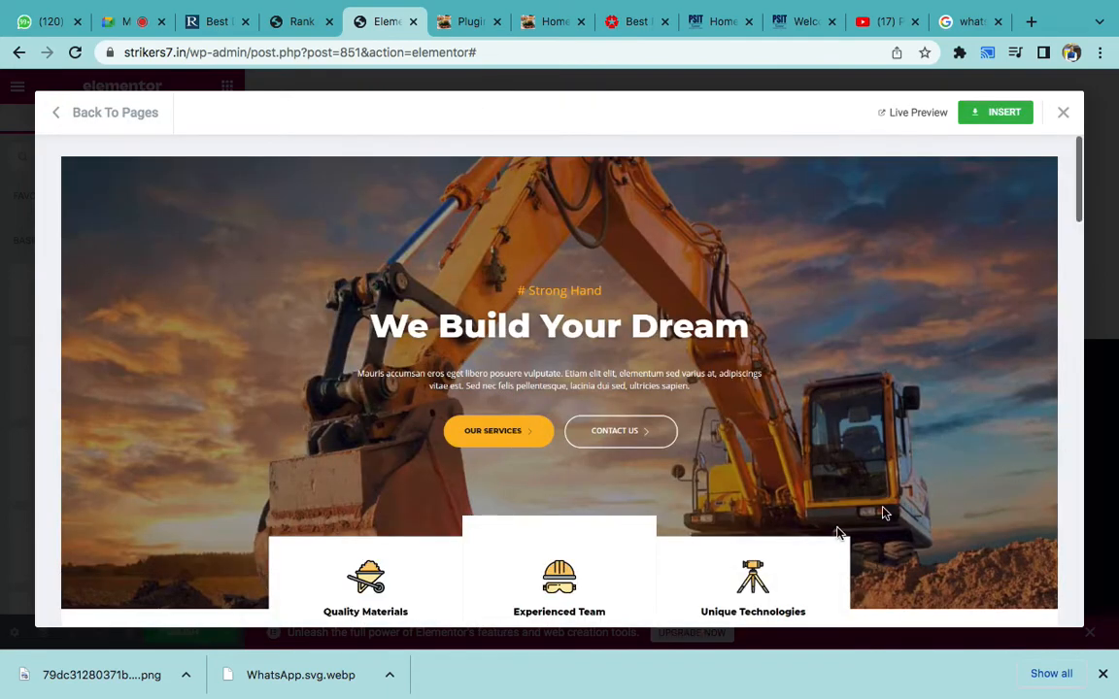
scroll(836, 529, "down", 1)
scroll(836, 529, "up", 1)
left_click(996, 114)
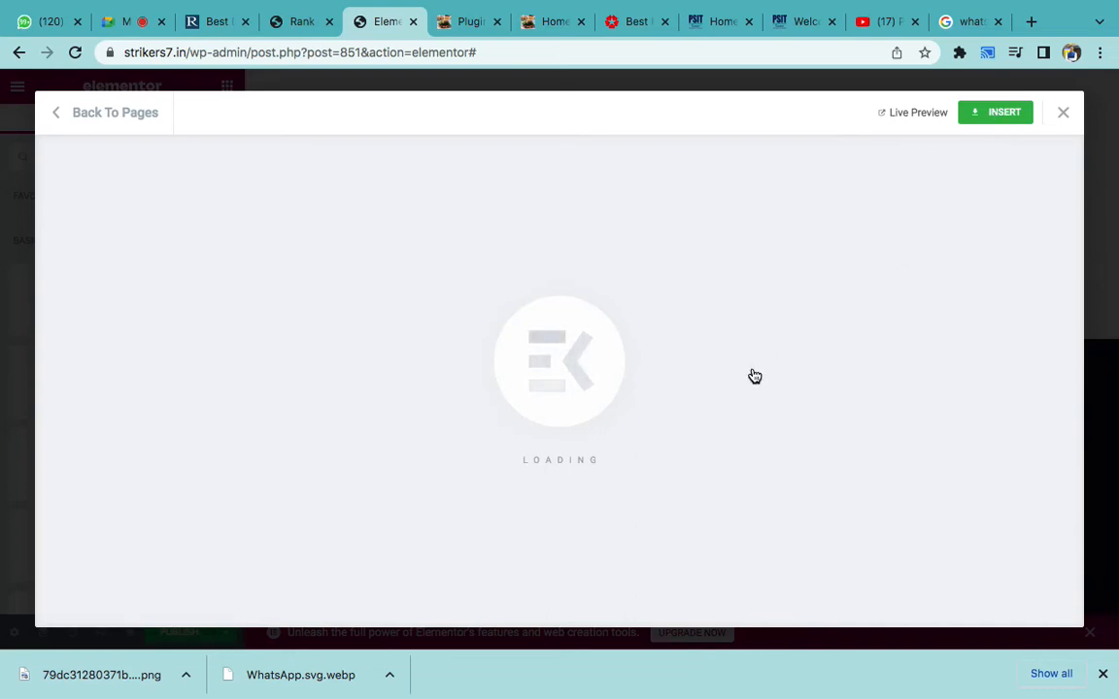
key("ctrl+Left")
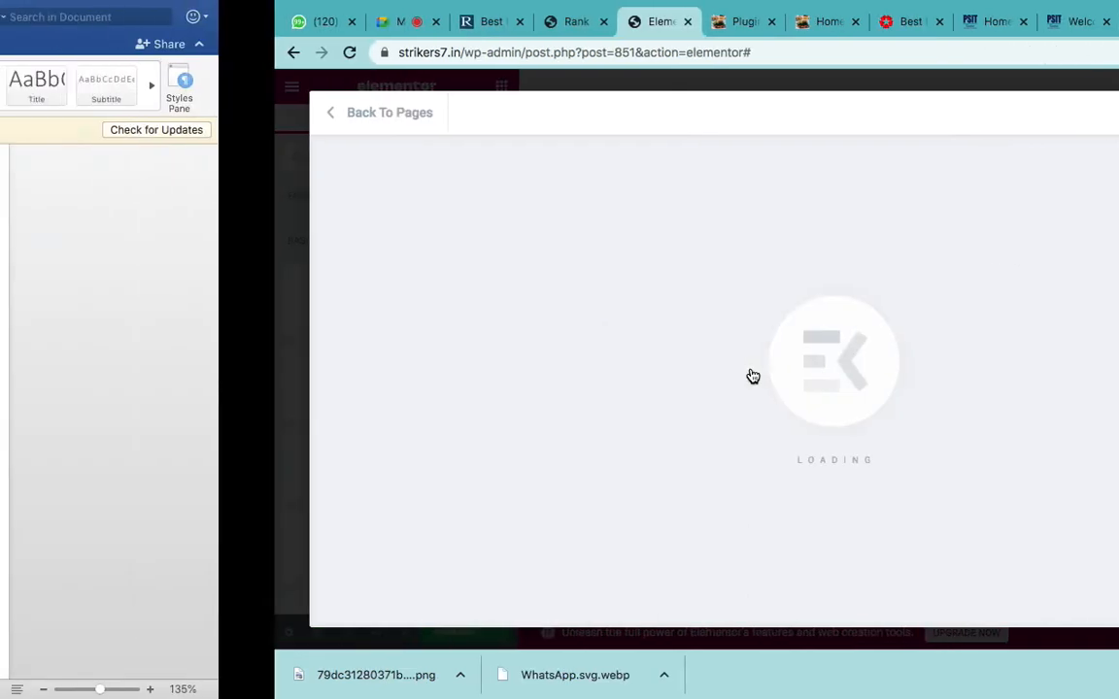
triple_click(761, 428)
left_click(762, 427)
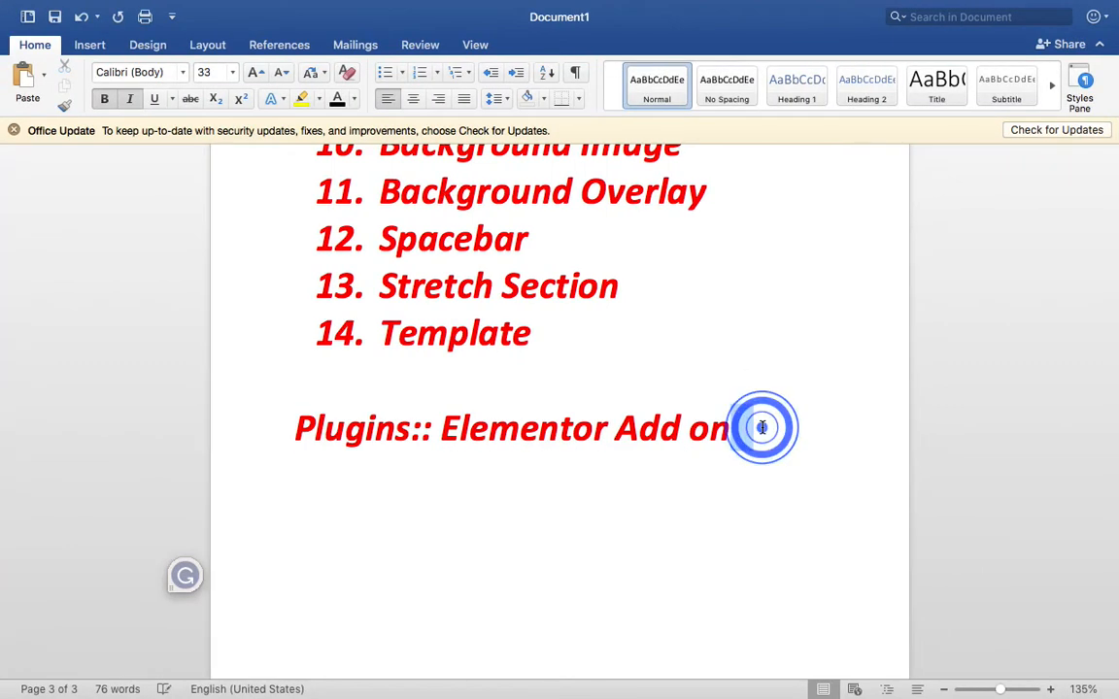
scroll(762, 427, "up", 3)
key("ctrl+Right")
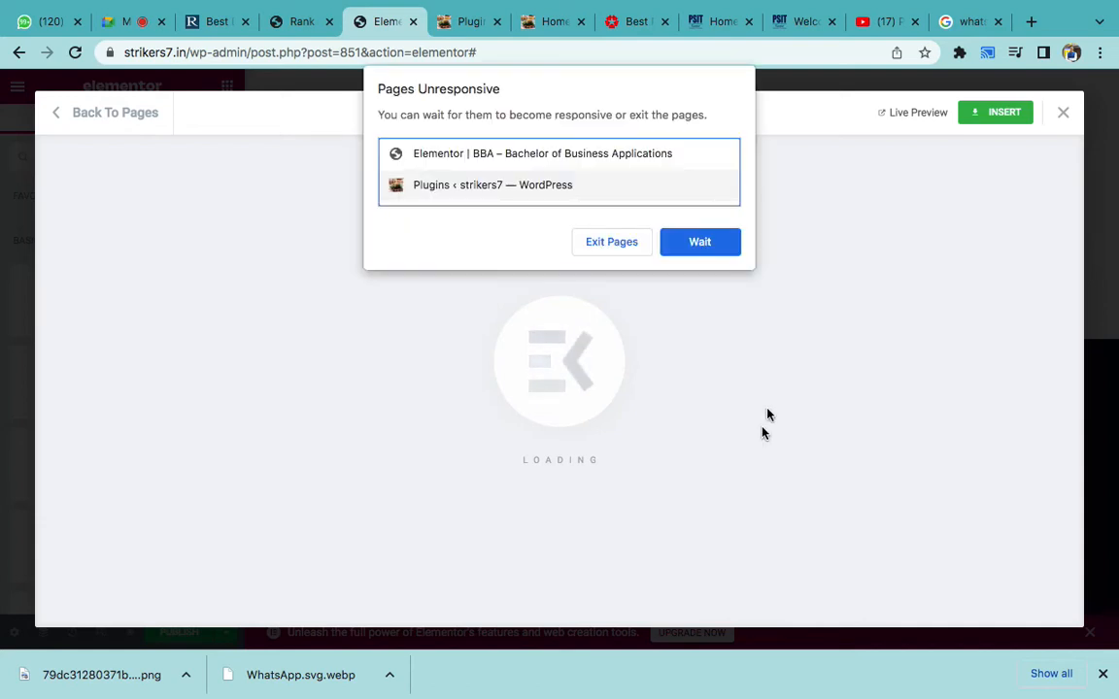
- Keep waiting on the unresponsive-page prompts and try closing the stuck template loader
left_click(724, 241)
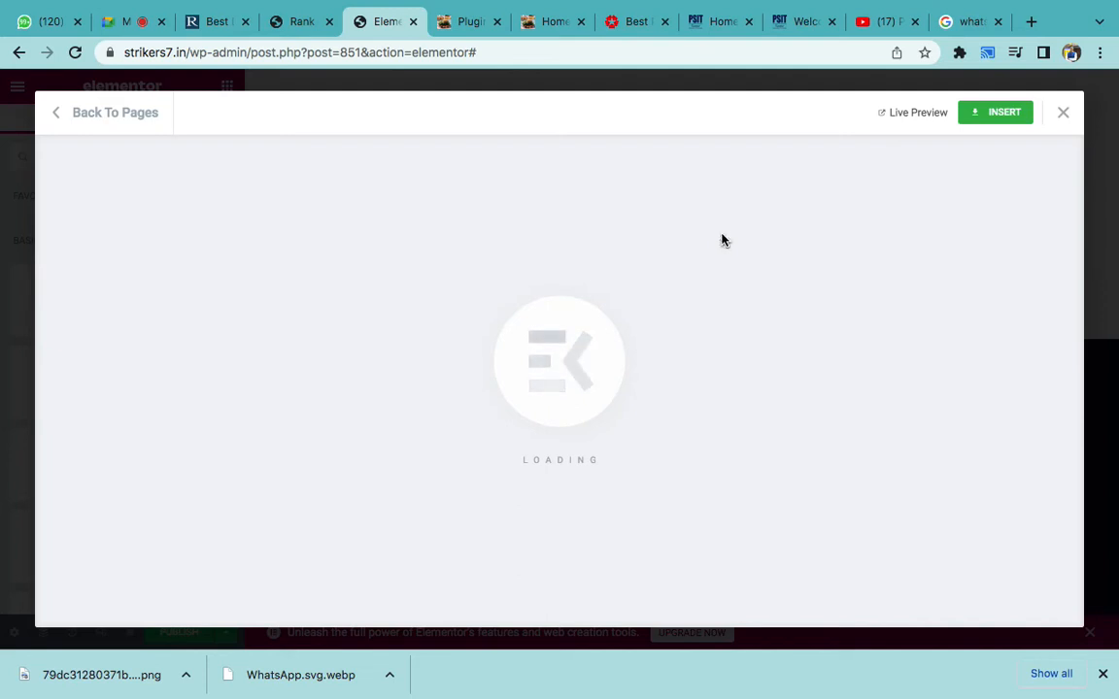
left_click(721, 240)
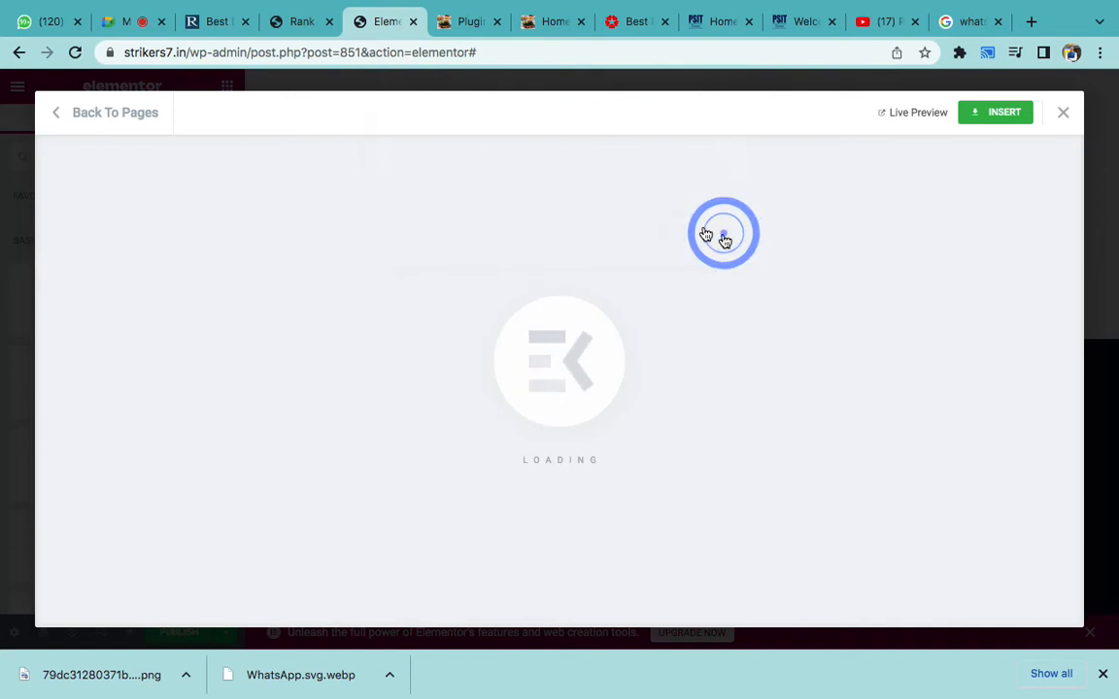
left_click(1065, 112)
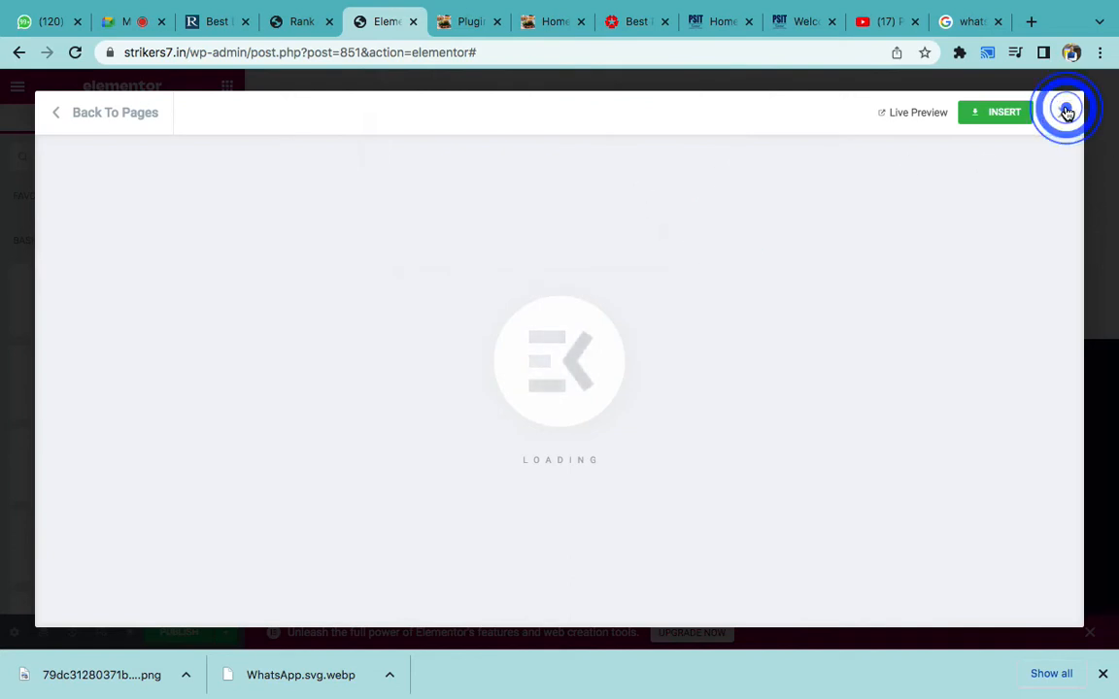
left_click(1065, 112)
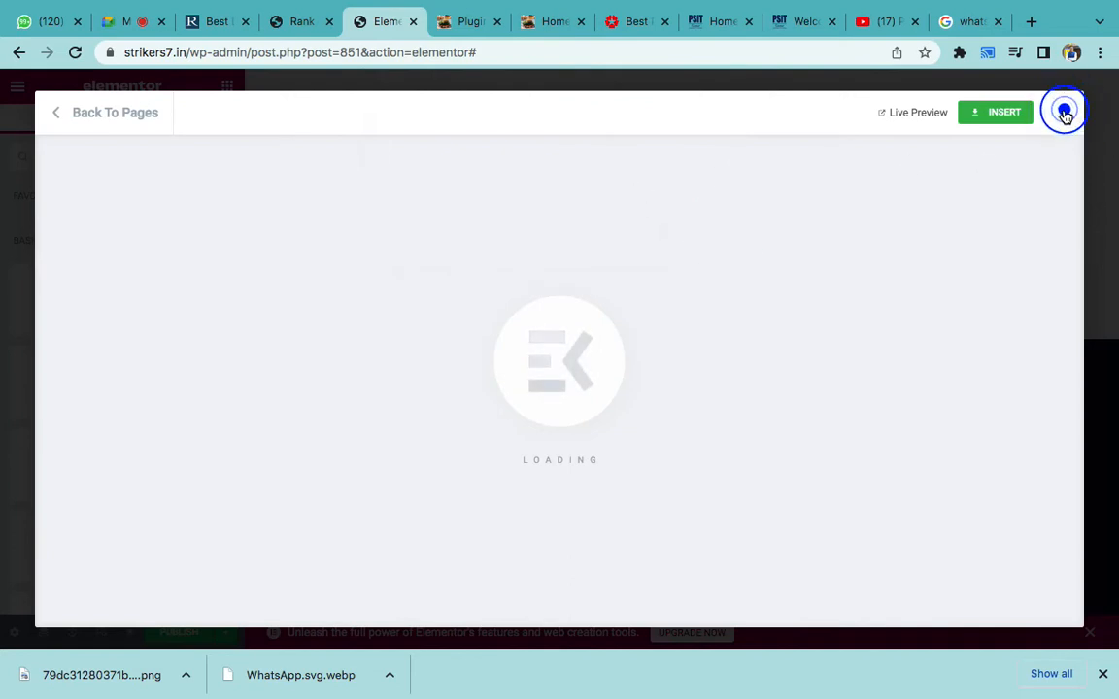
- Close the extra Plugins, home page, welcome, YouTube and Google search tabs
left_click(499, 25)
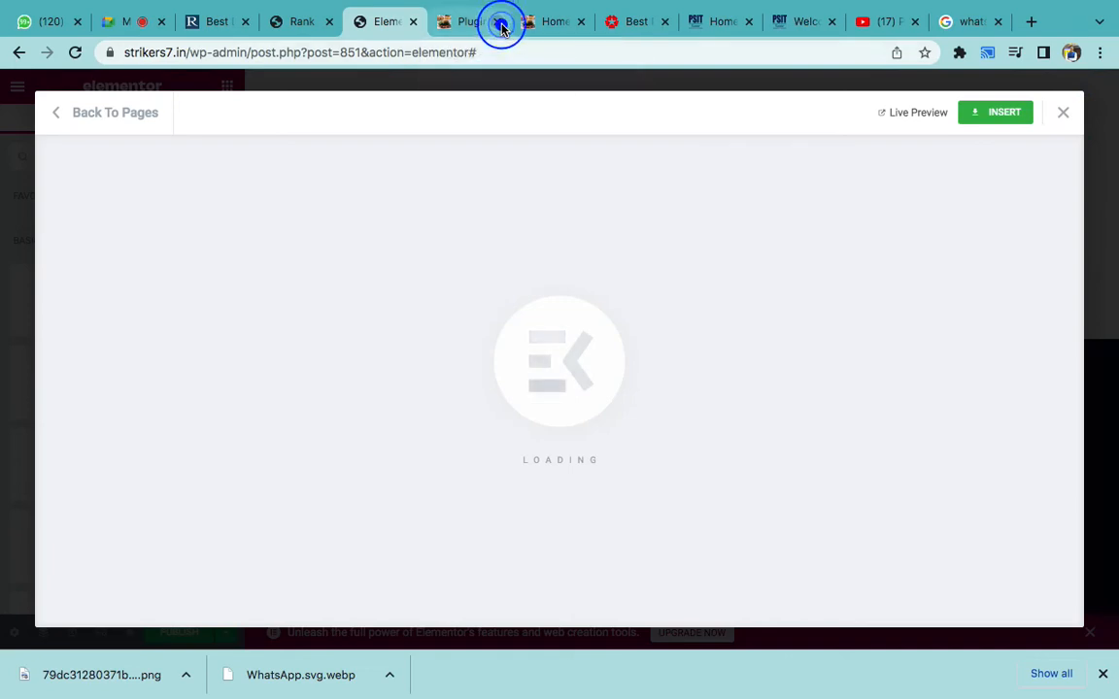
left_click(499, 24)
left_click(499, 25)
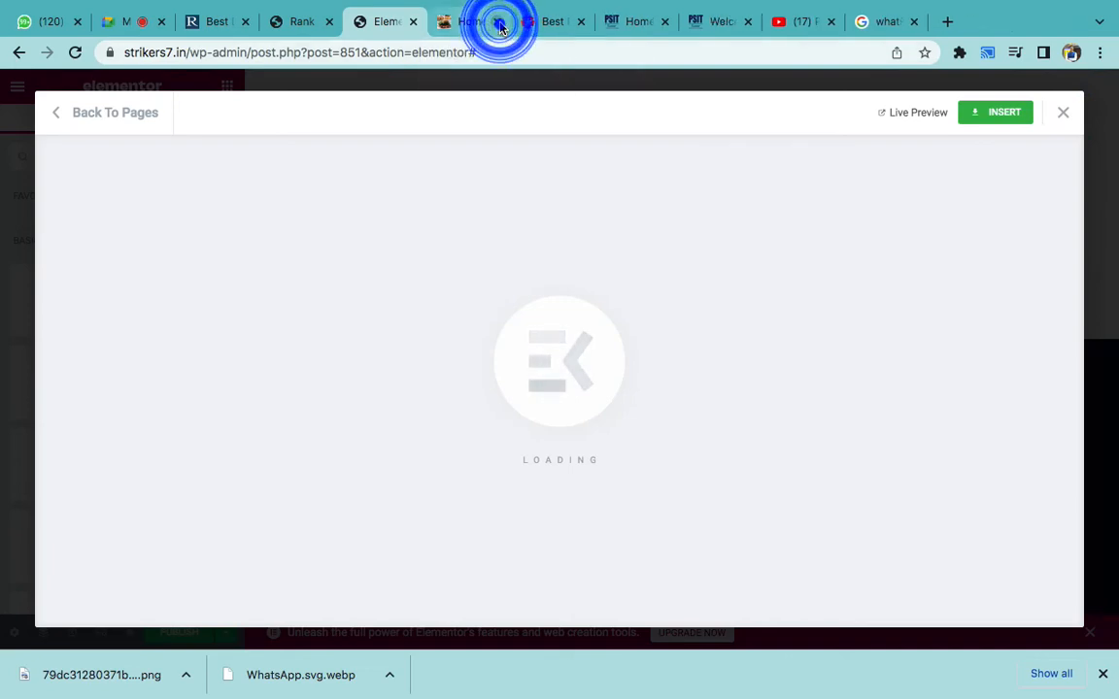
left_click(499, 25)
left_click(499, 25)
left_click(499, 24)
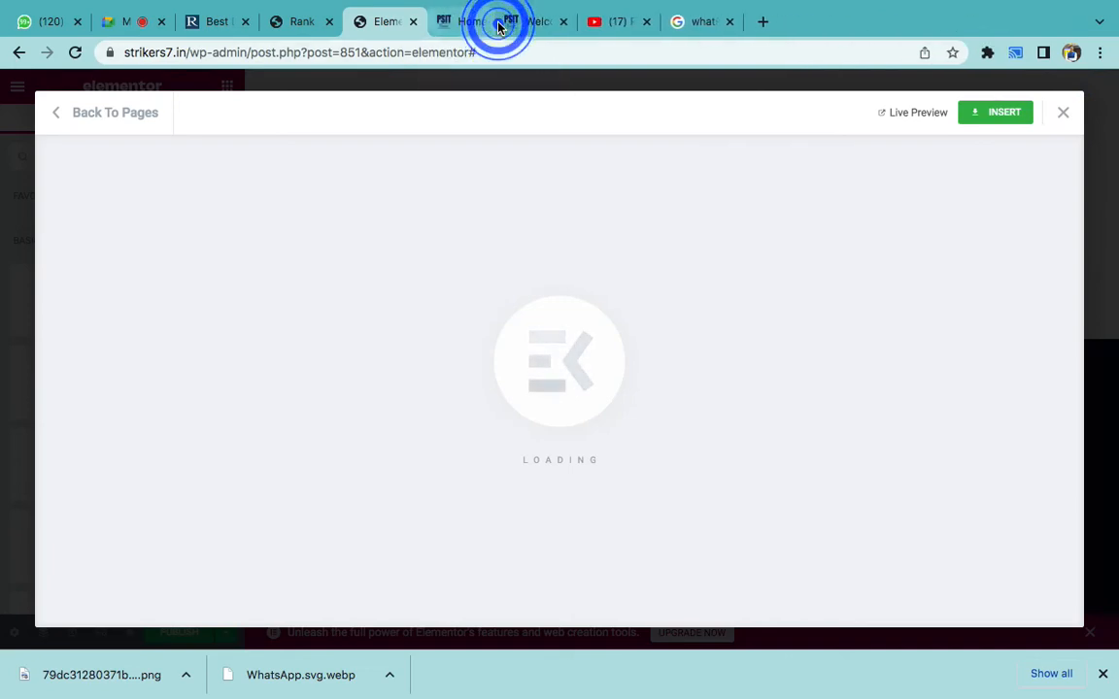
left_click(496, 26)
left_click(496, 24)
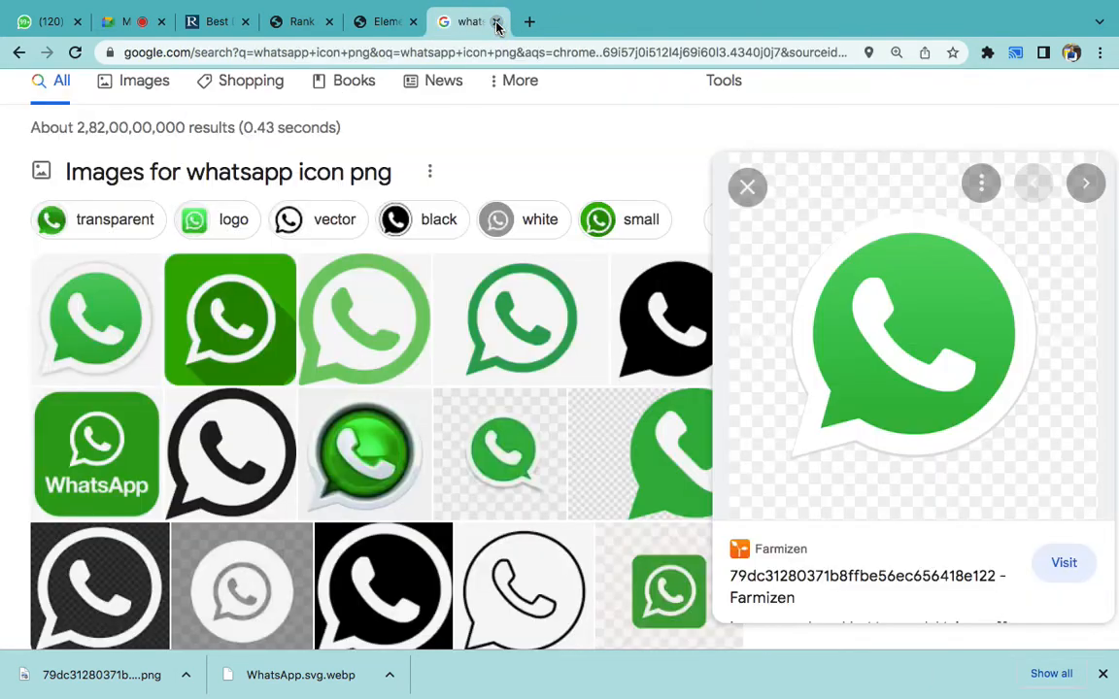
left_click(497, 24)
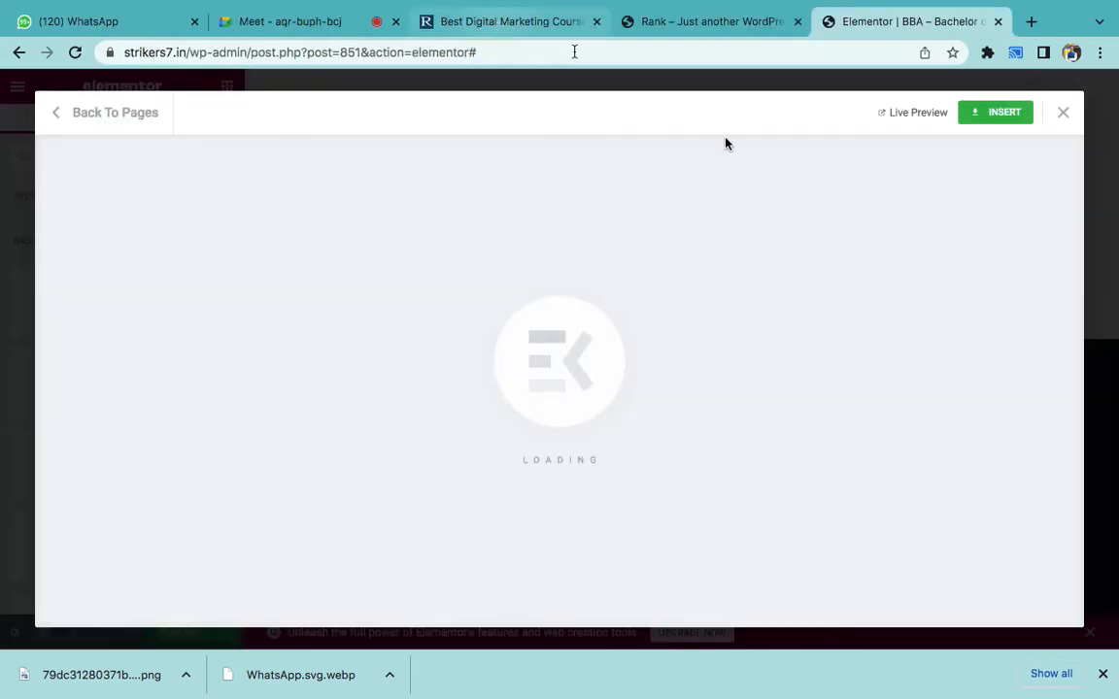
- Close the rankkeywords.in and other WordPress site tabs, dismiss the stuck loader, and reload the editor
left_click(594, 24)
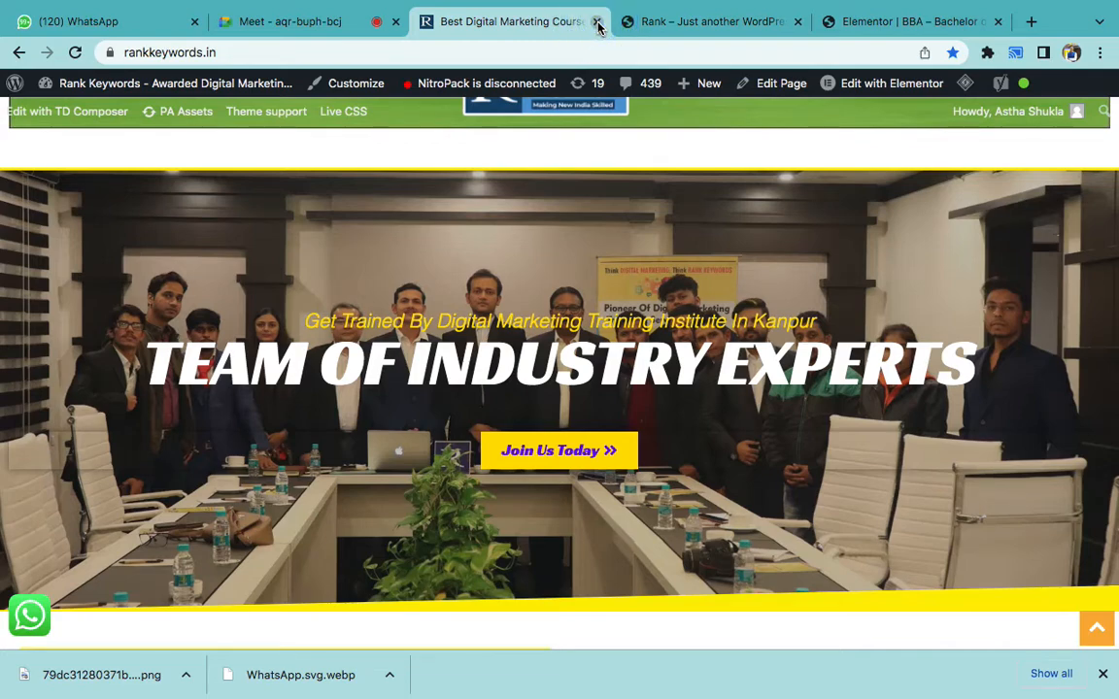
left_click(598, 22)
left_click(598, 22)
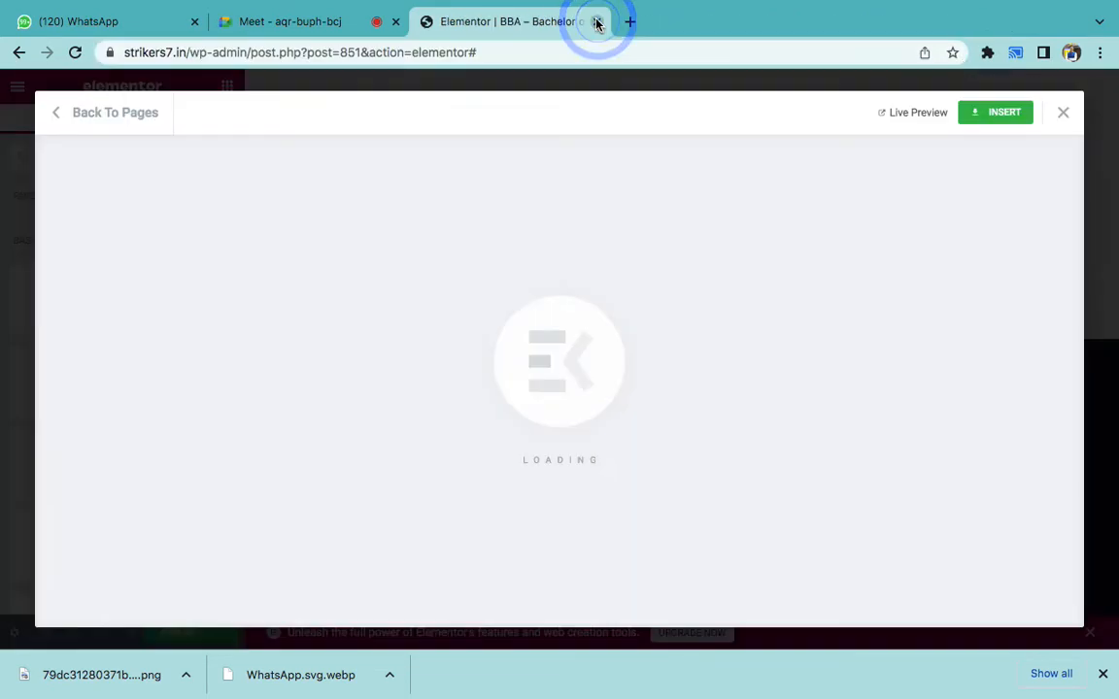
left_click(1063, 112)
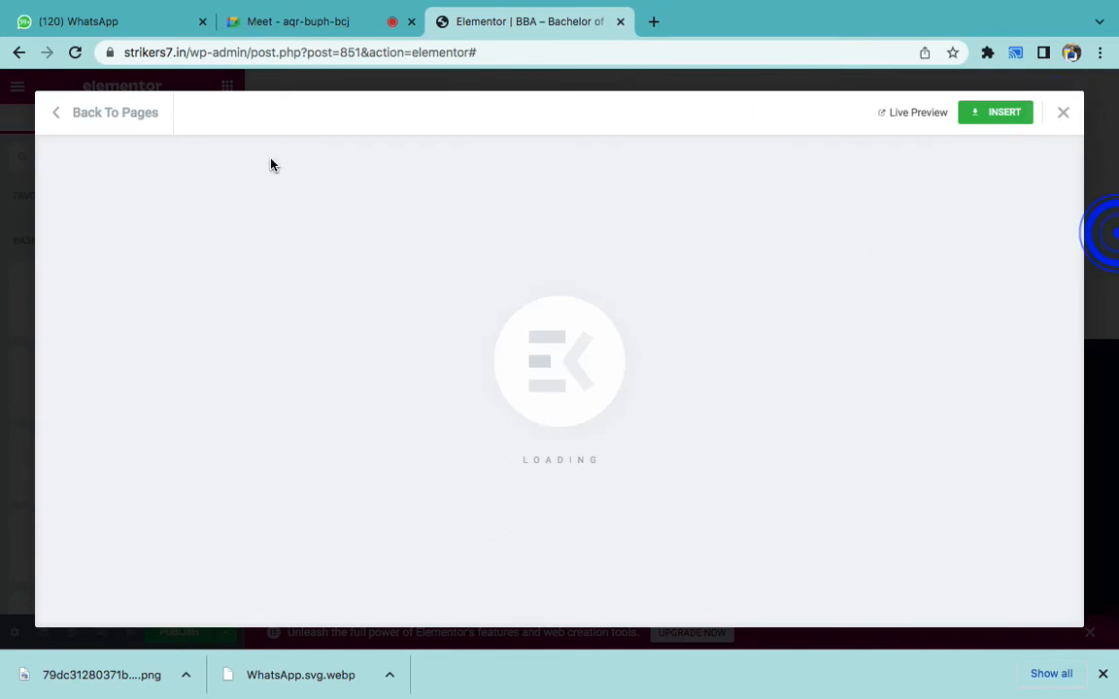
left_click(75, 52)
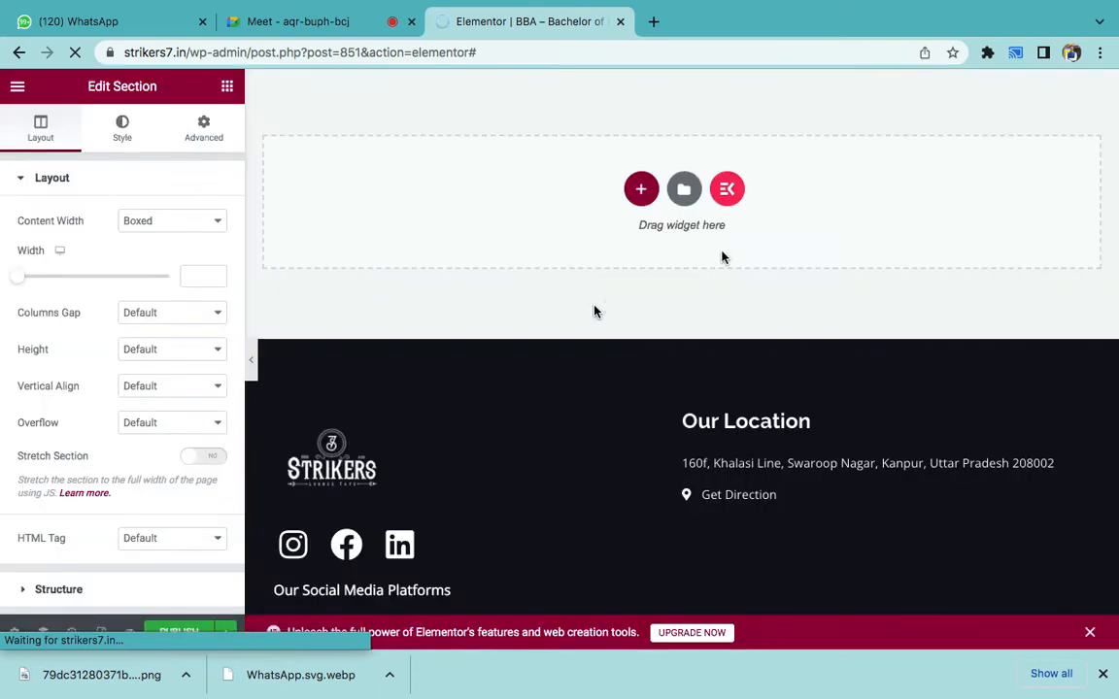
- Cancel the repeated reload warning and close the WhatsApp tab
scroll(565, 236, "up", 6)
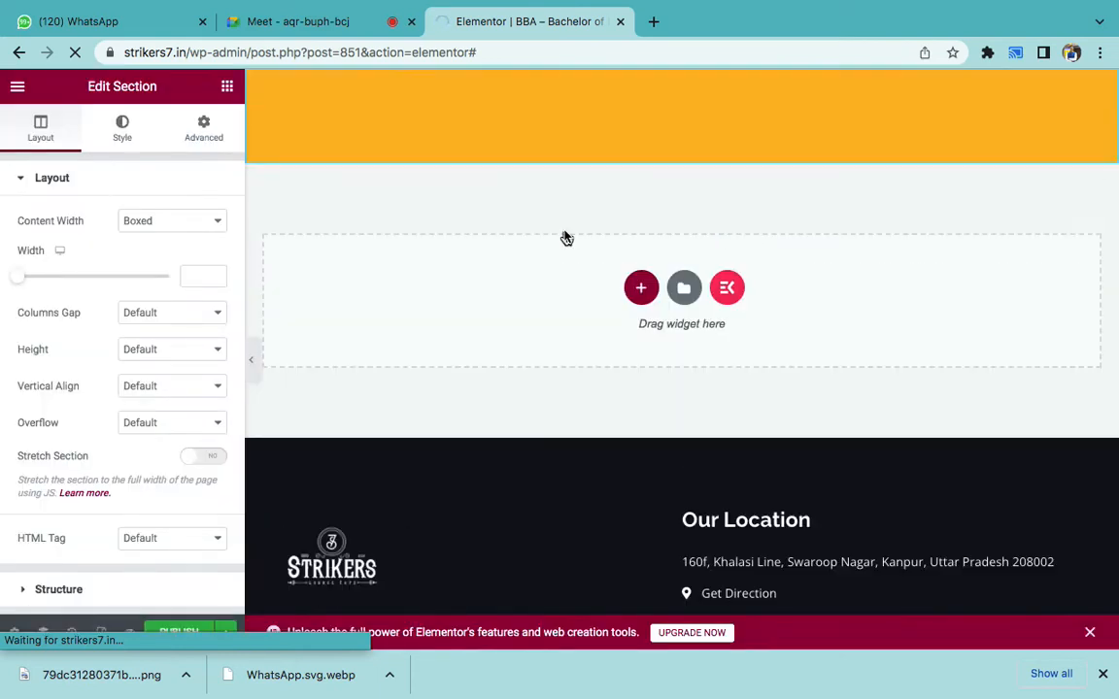
key("super+r")
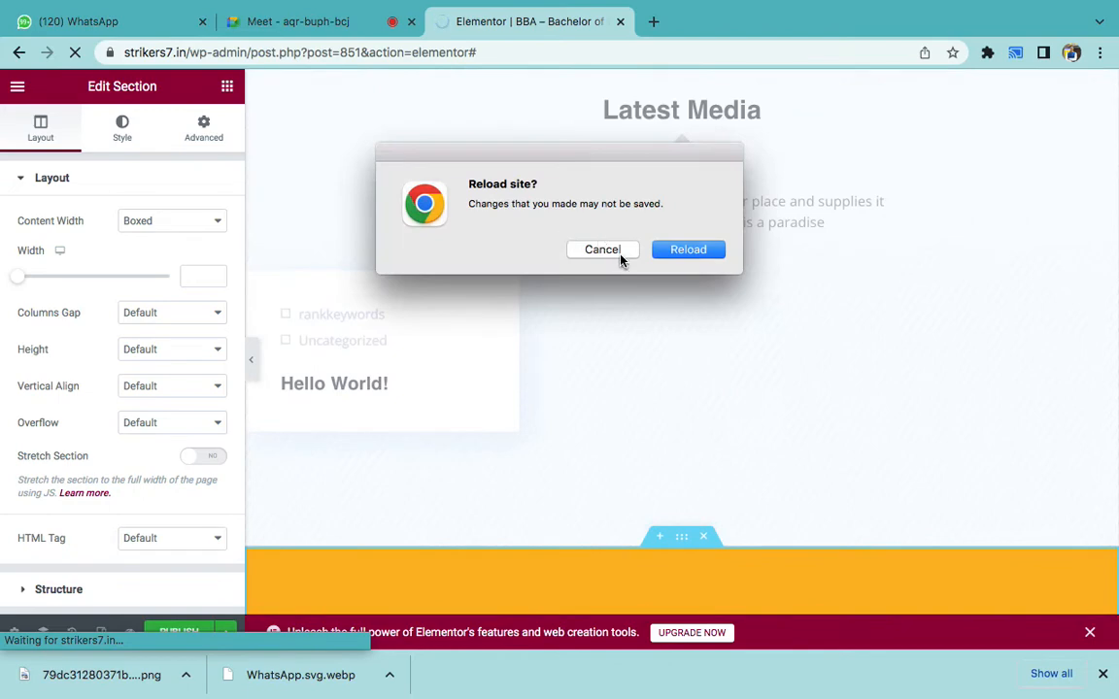
left_click(618, 253)
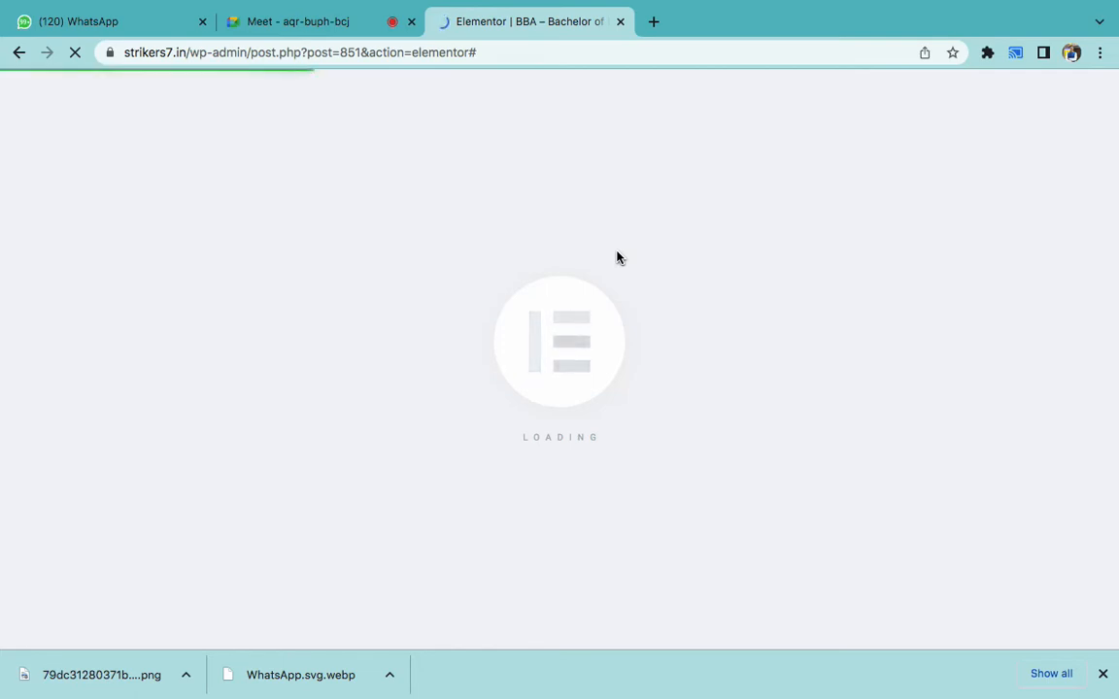
left_click(204, 22)
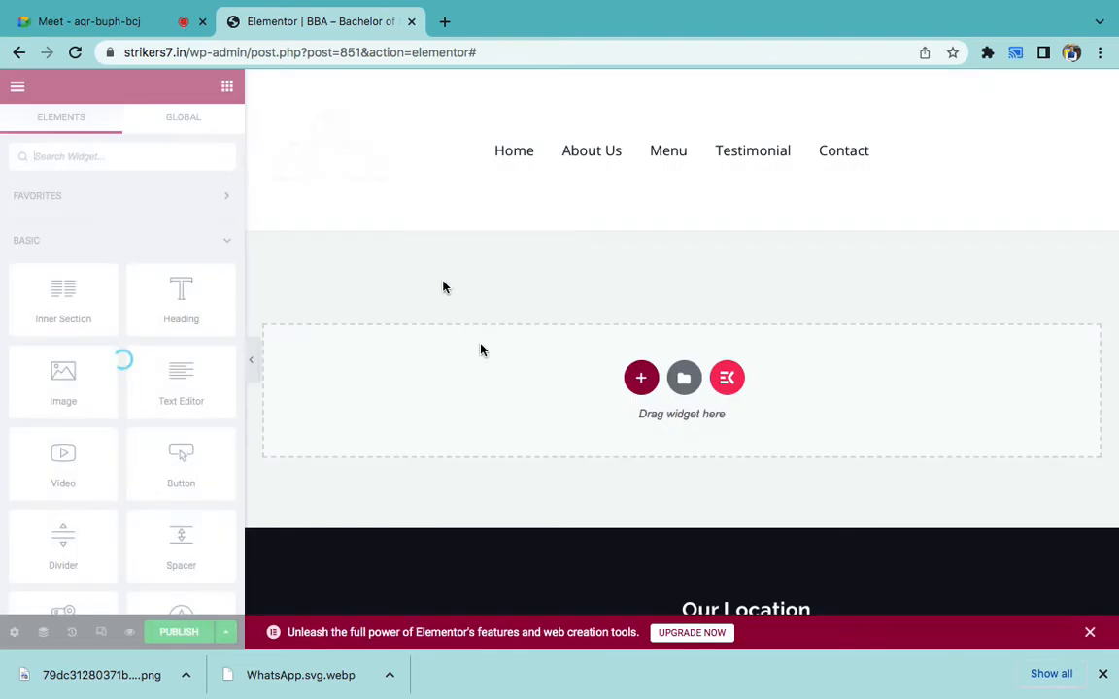
- Let the editor finish loading its empty section above the footer, then open a new blank tab
scroll(481, 349, "down", 3)
scroll(481, 350, "up", 2)
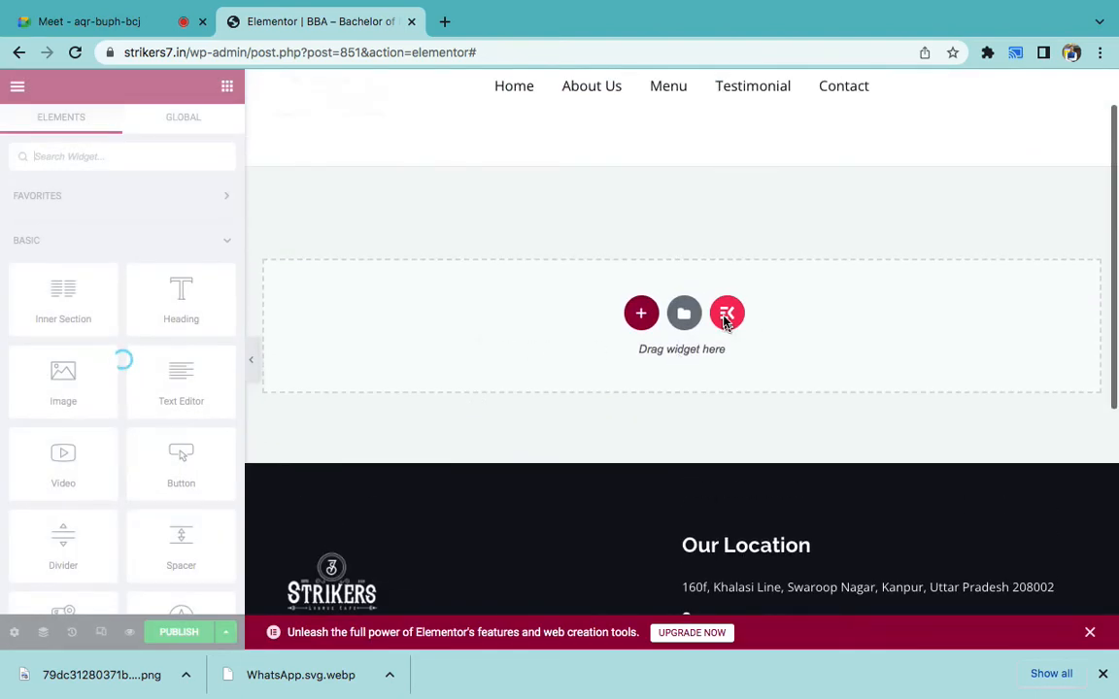
scroll(496, 287, "down", 5)
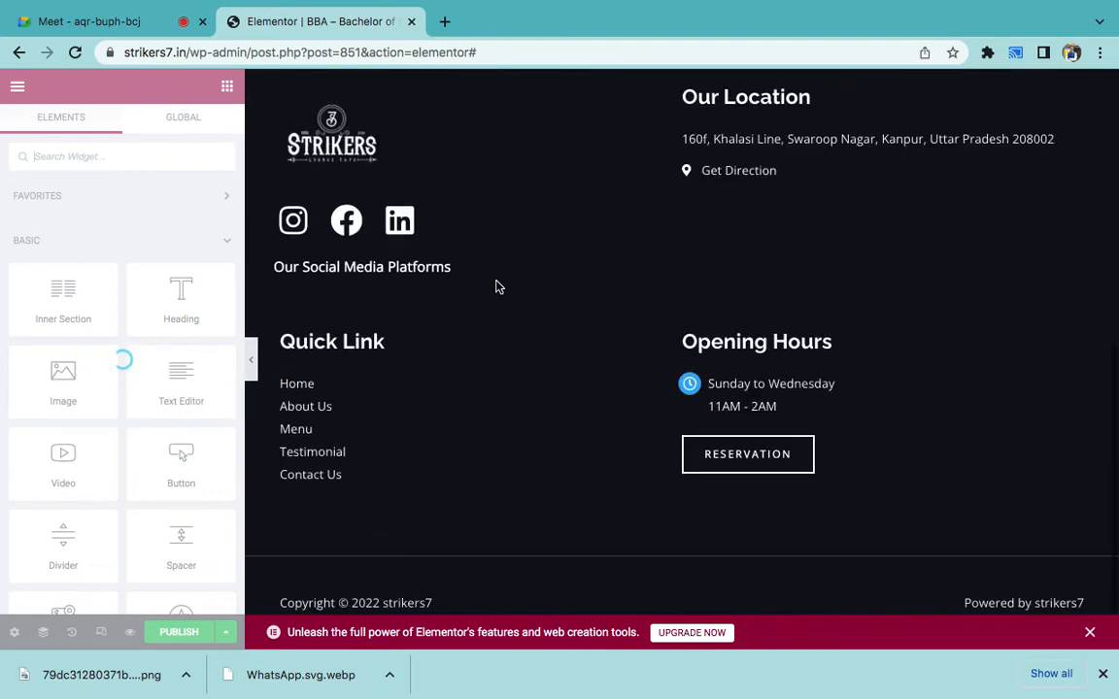
scroll(496, 287, "up", 5)
scroll(496, 286, "down", 5)
scroll(496, 286, "up", 5)
scroll(496, 287, "down", 5)
scroll(496, 287, "up", 5)
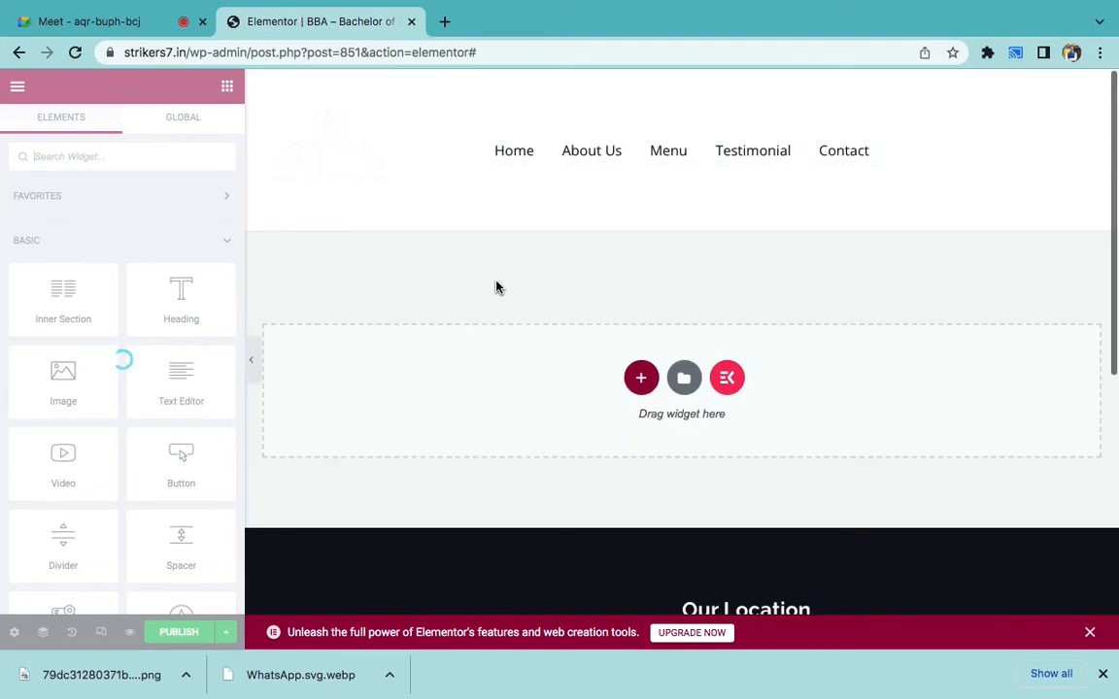
key("super+t")
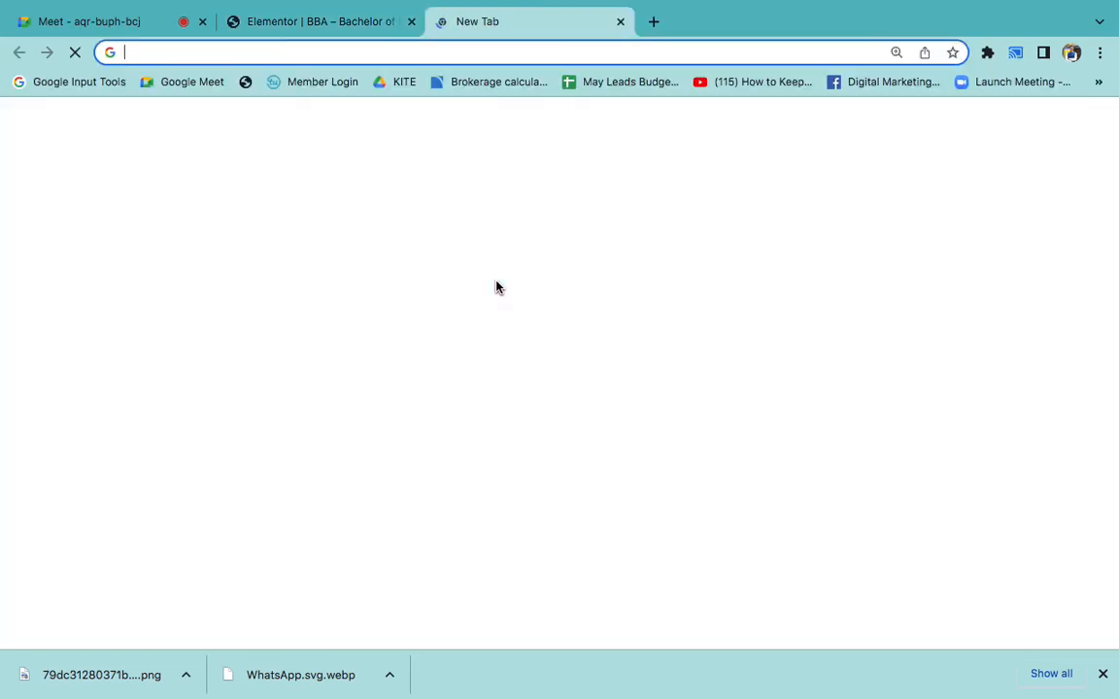
- Load theworkventures.co.in/wp-admin in the new tab
type("theworkventures.co.in")
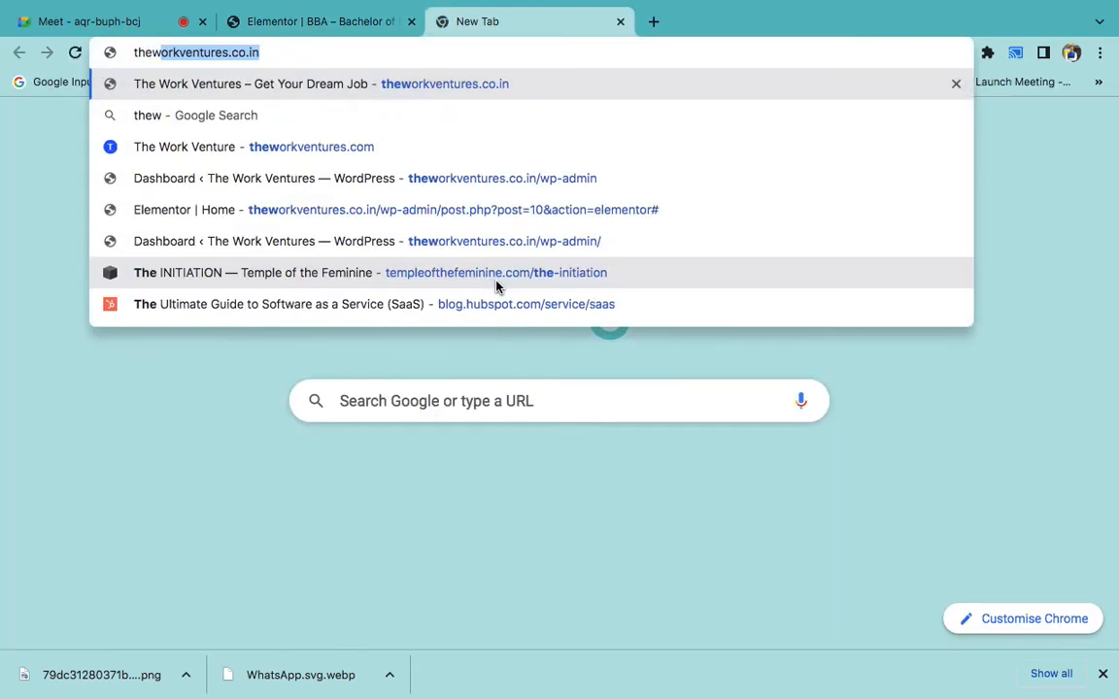
key("Right")
type("/w")
key("Return")
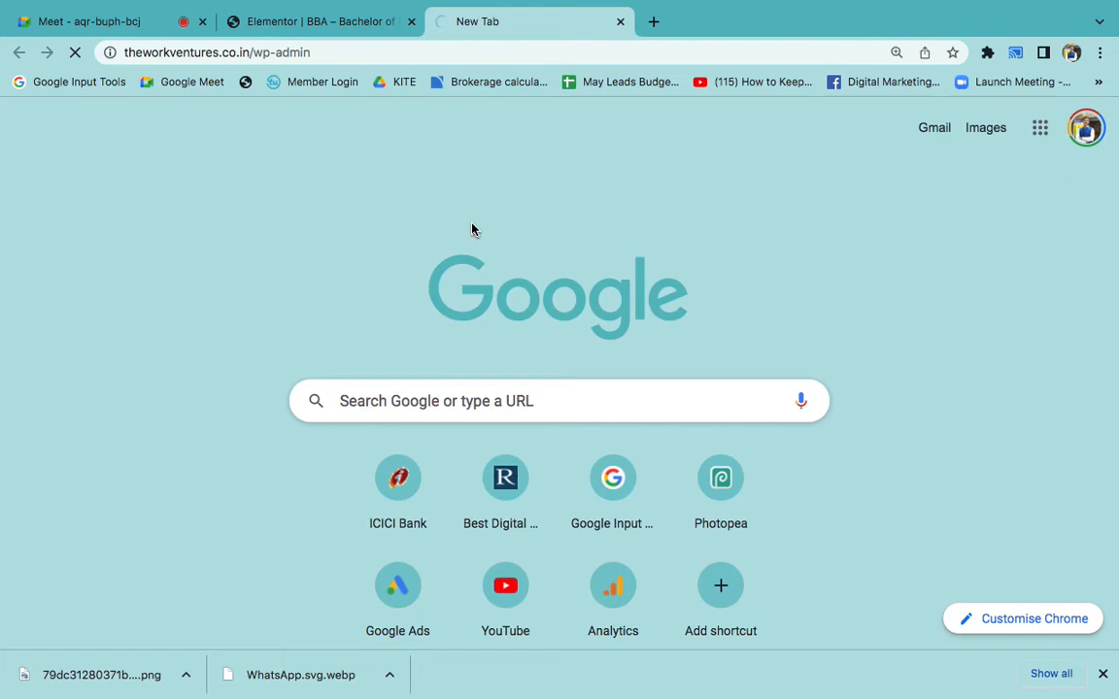
- Back in Elementor, reopen the ElementsKit library and preview the construction 'We Build Your Dream' page template
left_click(310, 32)
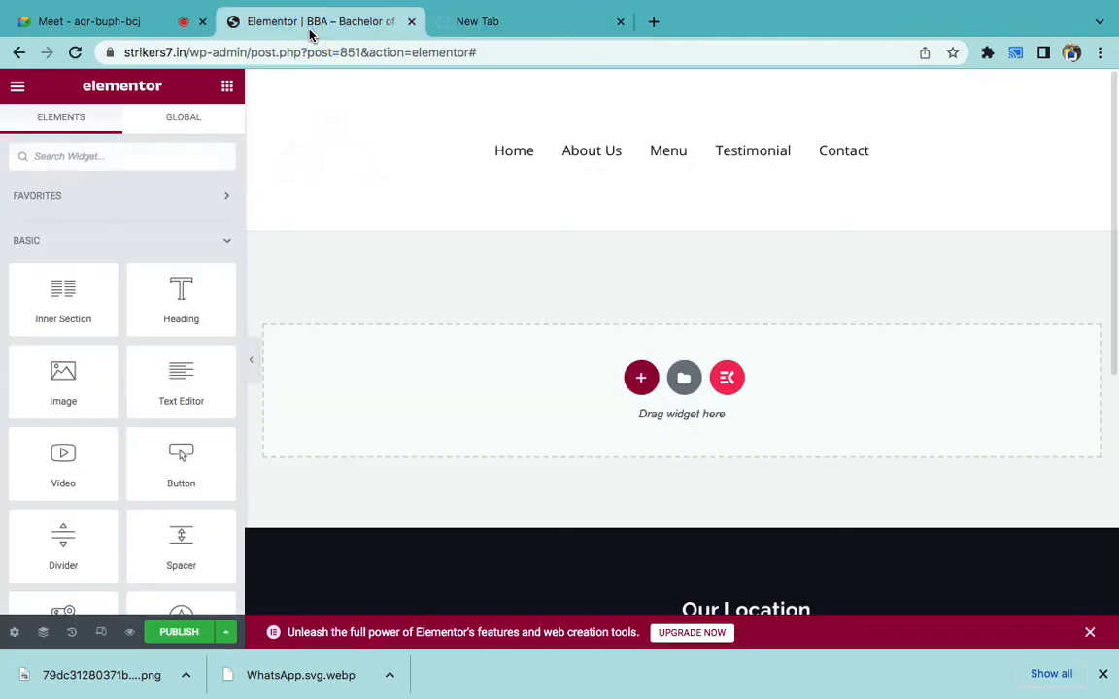
left_click(726, 378)
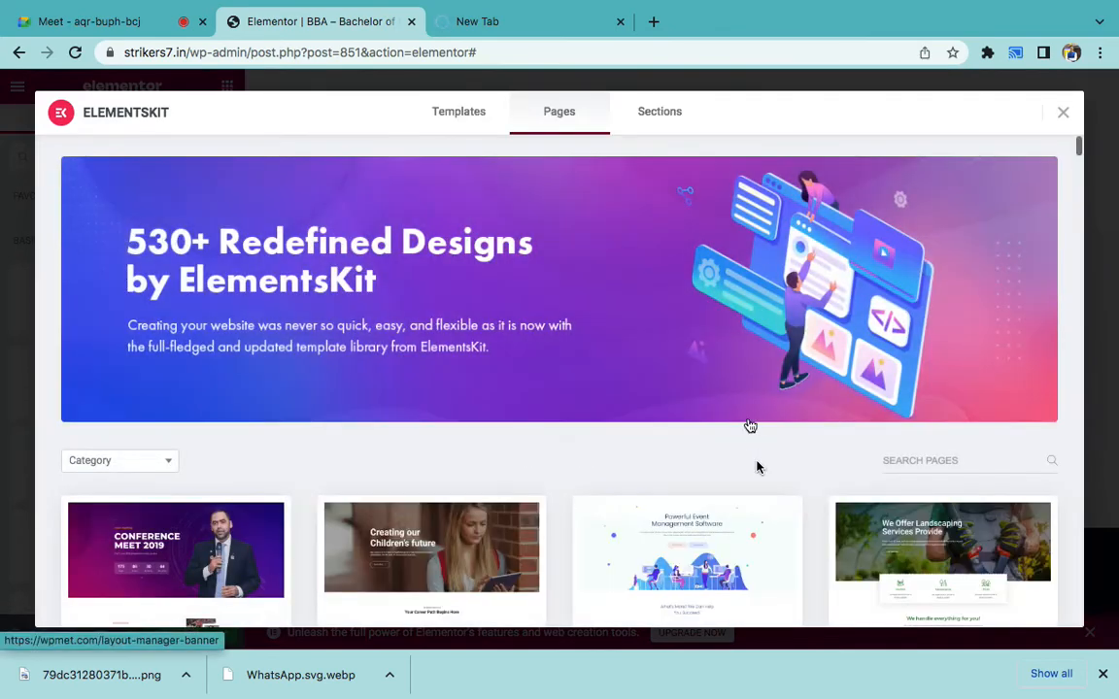
scroll(757, 468, "down", 5)
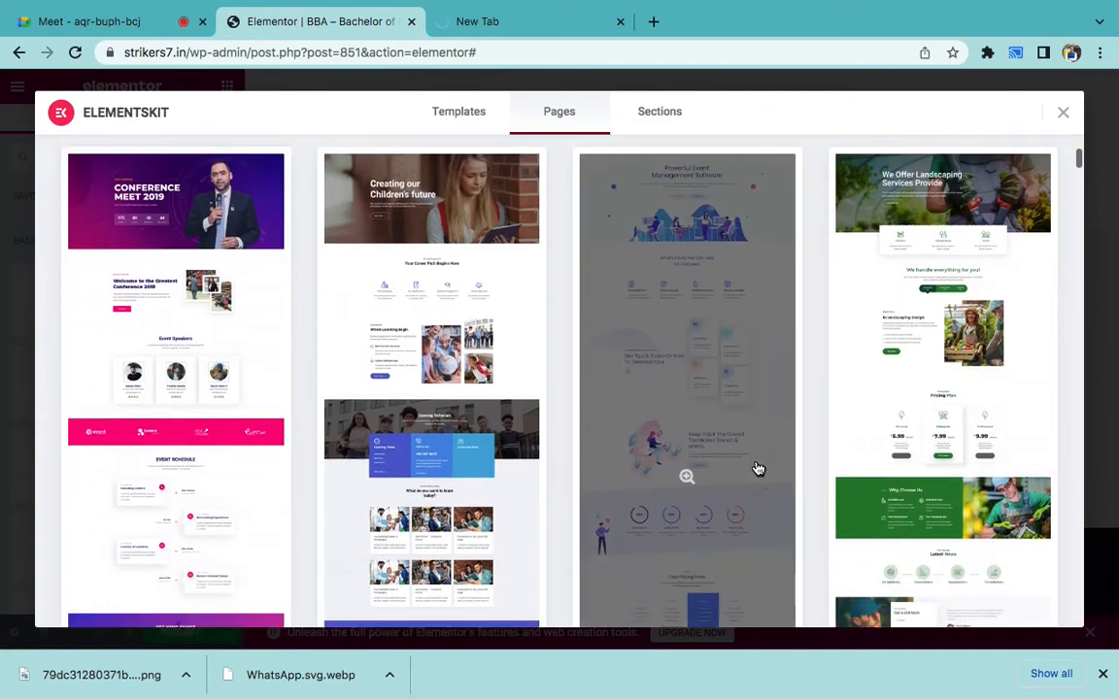
scroll(758, 468, "down", 6)
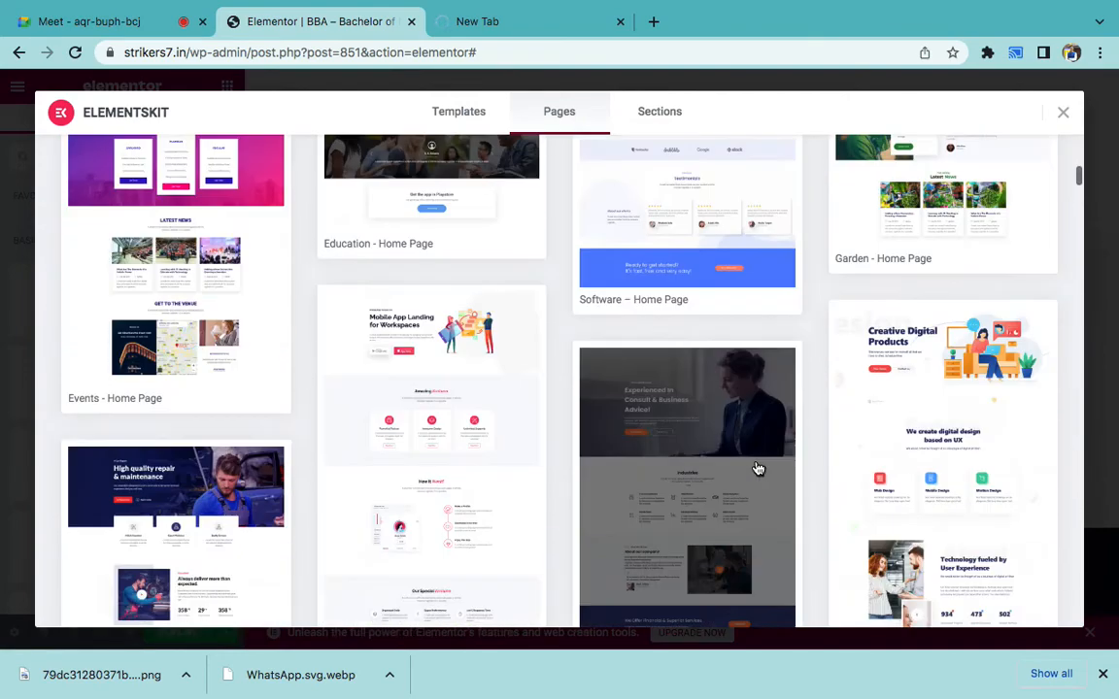
scroll(757, 468, "down", 5)
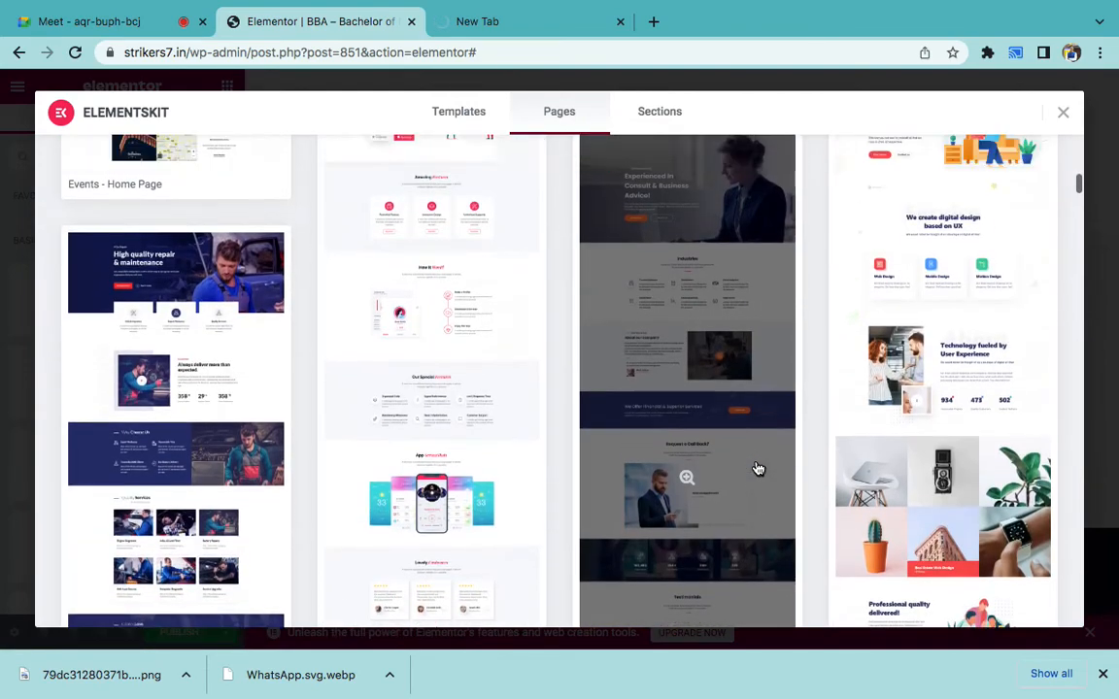
scroll(758, 468, "up", 10)
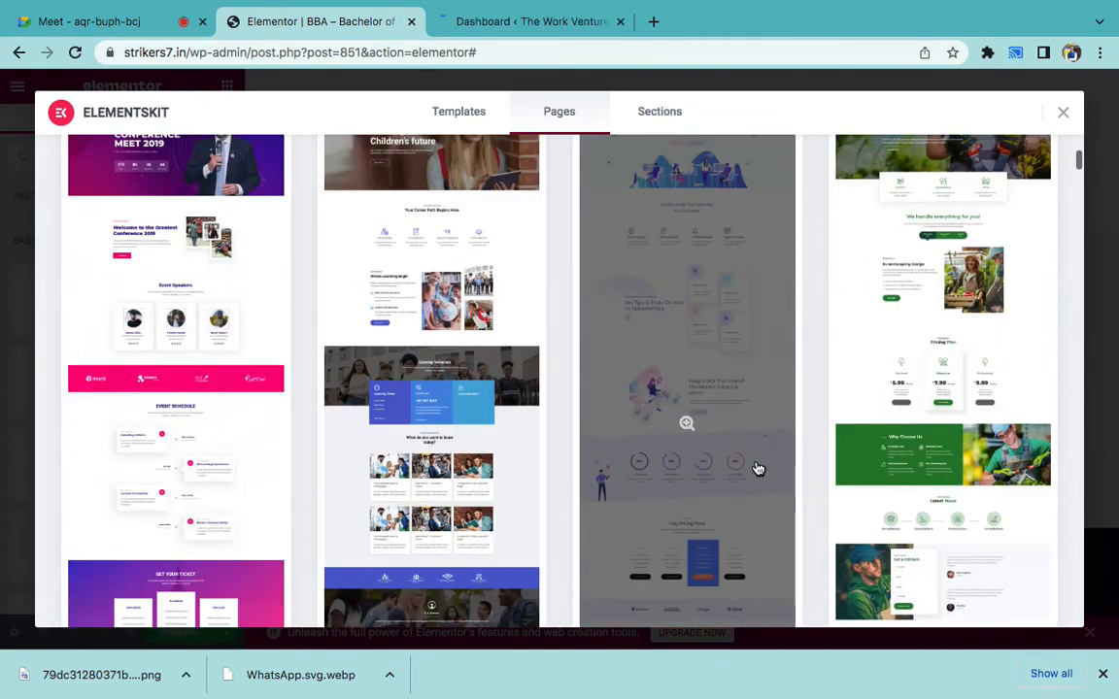
scroll(758, 468, "down", 10)
scroll(758, 468, "down", 10)
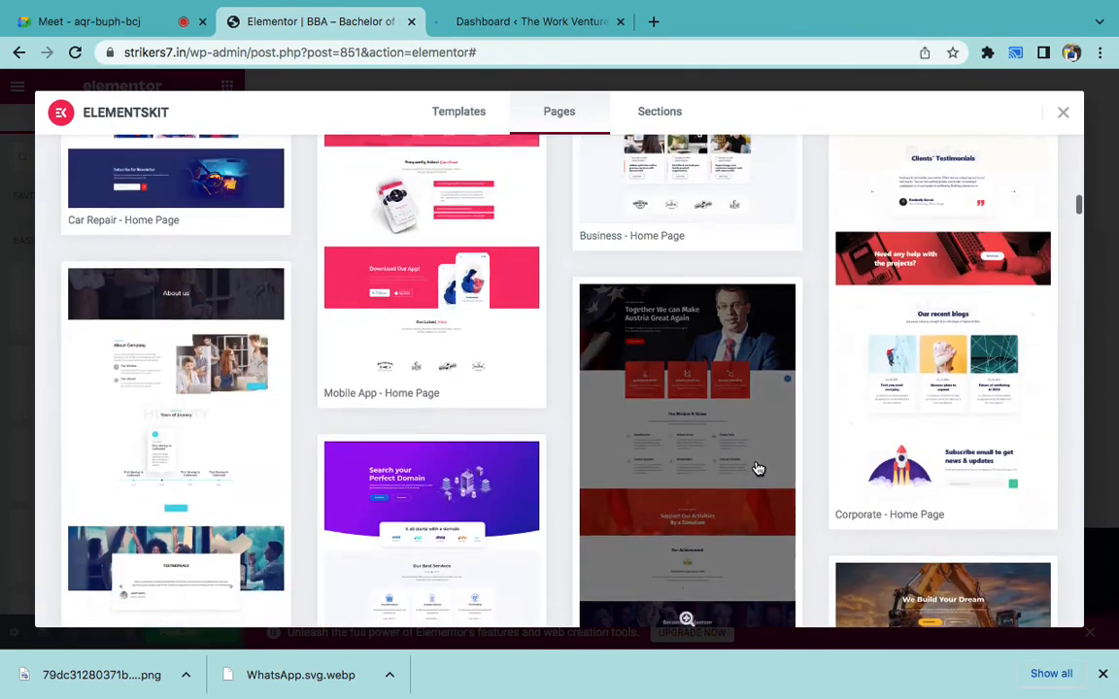
scroll(757, 469, "down", 5)
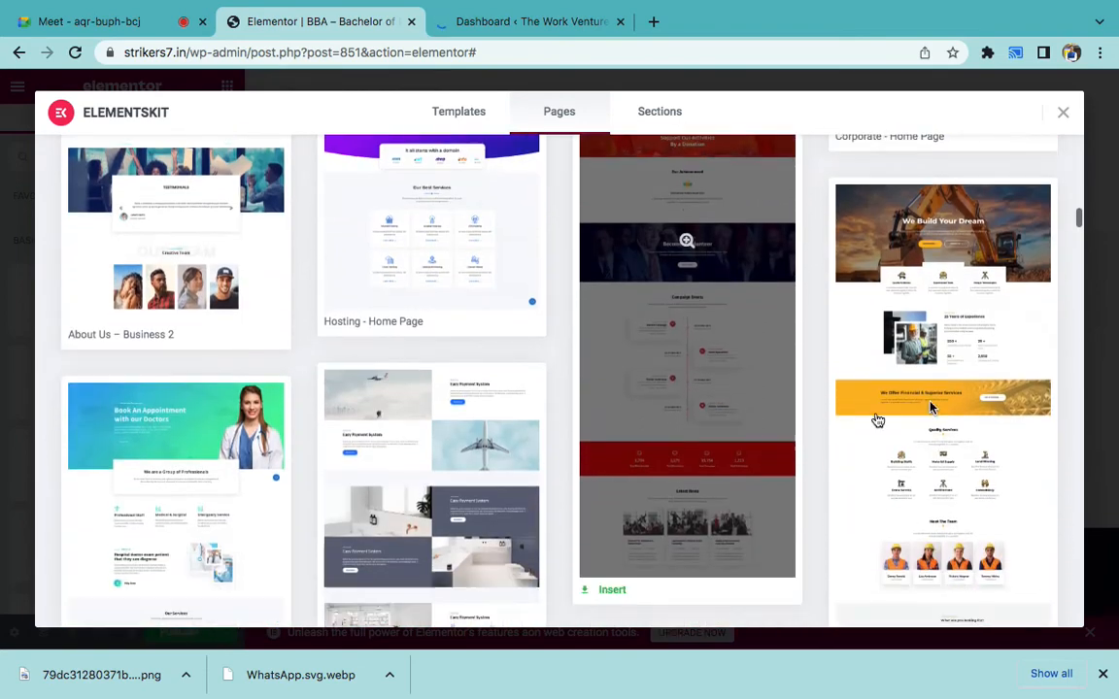
left_click(930, 406)
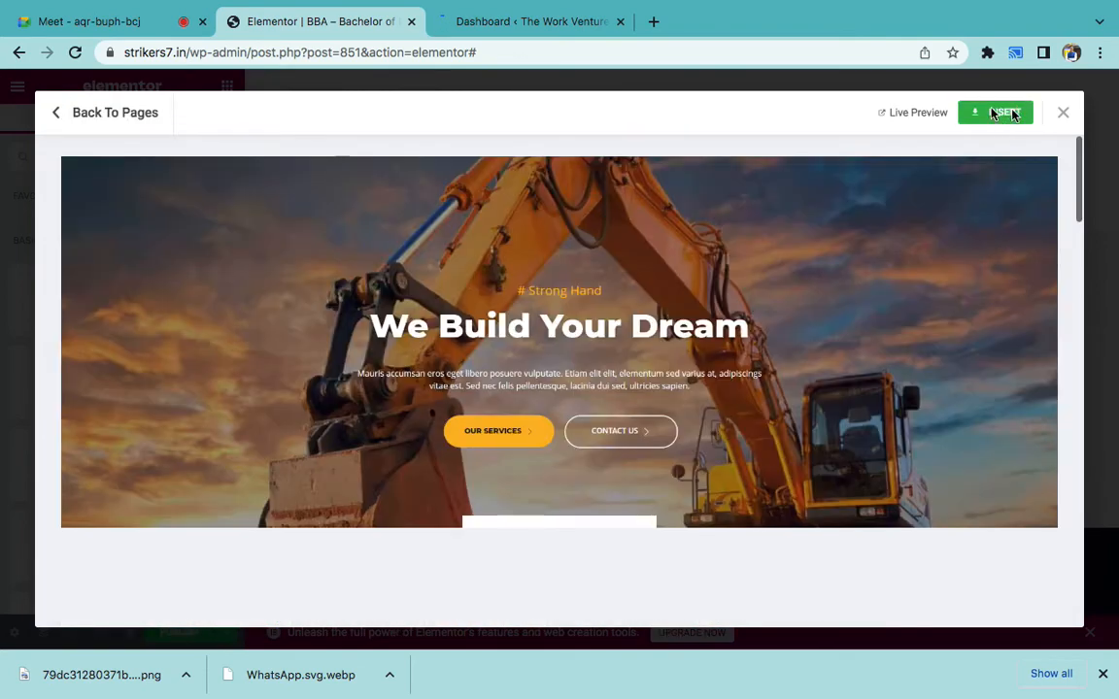
- Insert the construction template, choose Wait on the Page Unresponsive warning, and try closing the loader
left_click(1010, 114)
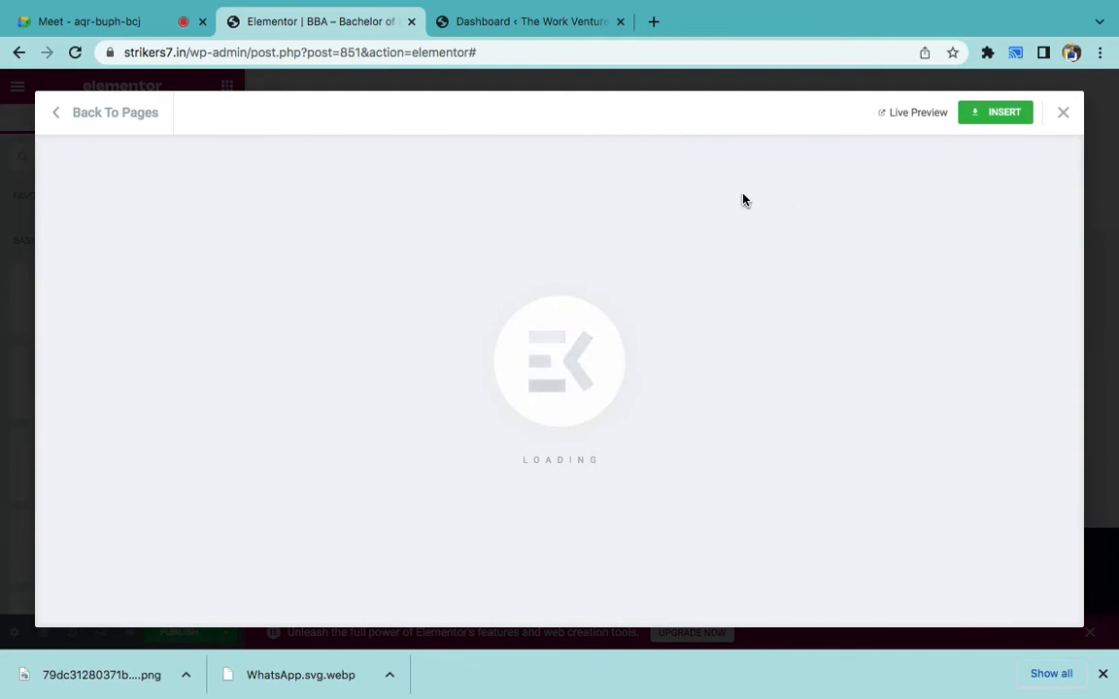
left_click(485, 47)
left_click(636, 409)
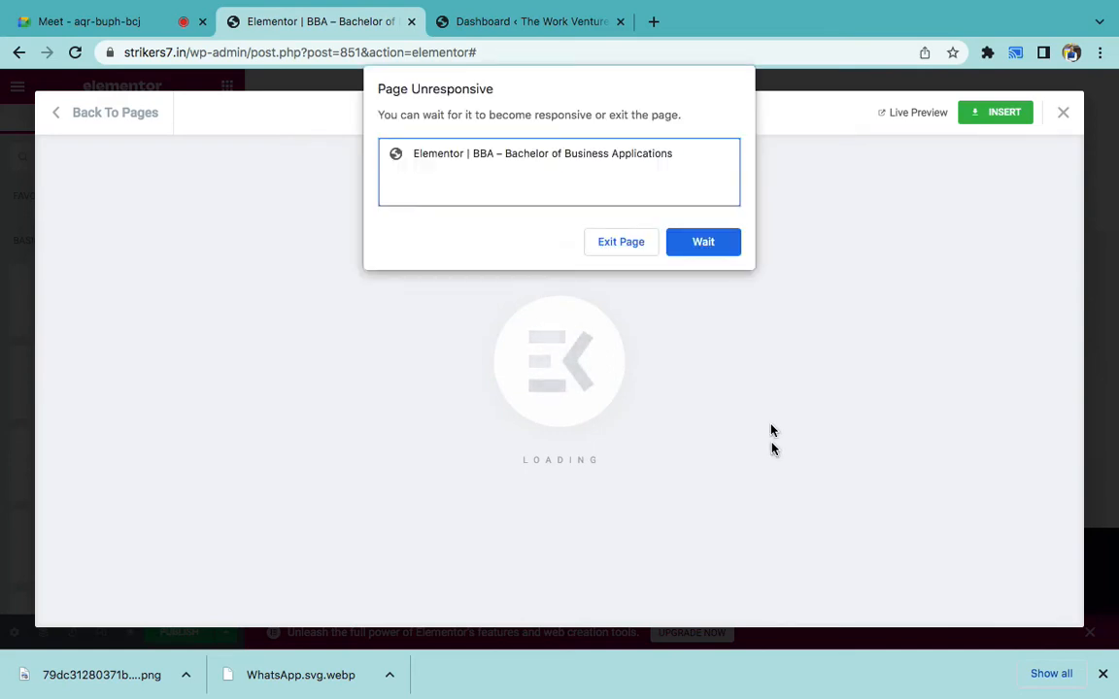
left_click(699, 243)
left_click(1063, 115)
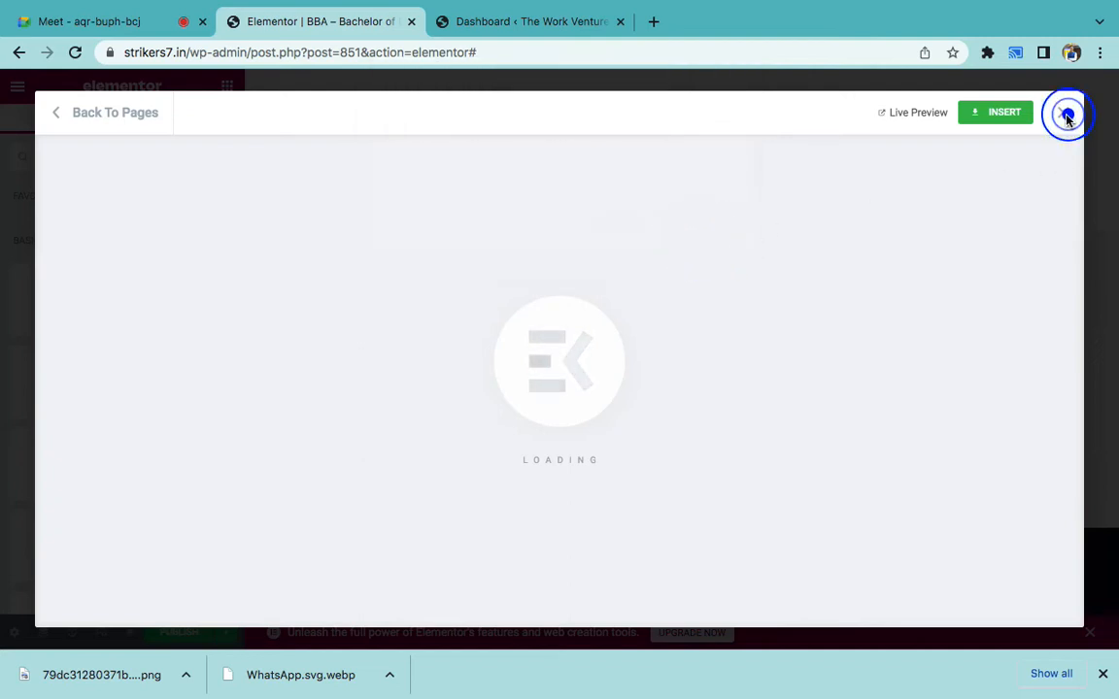
- On The Work Ventures dashboard, go to All Pages and start a new blank page
left_click(475, 21)
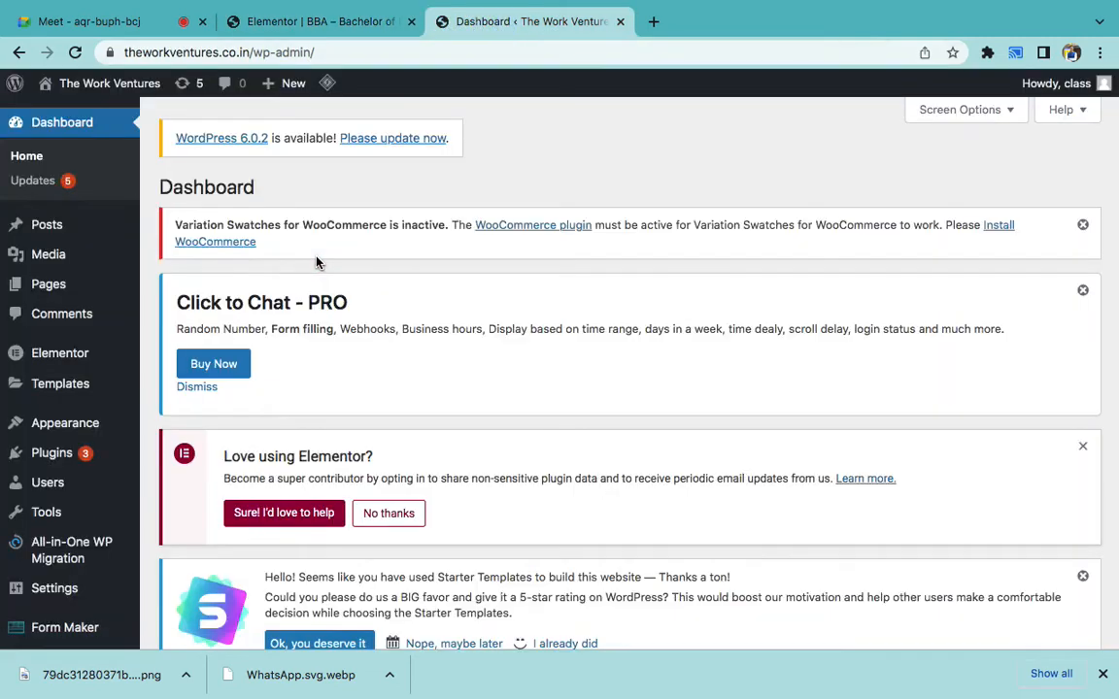
mouse_move(97, 296)
left_click(173, 293)
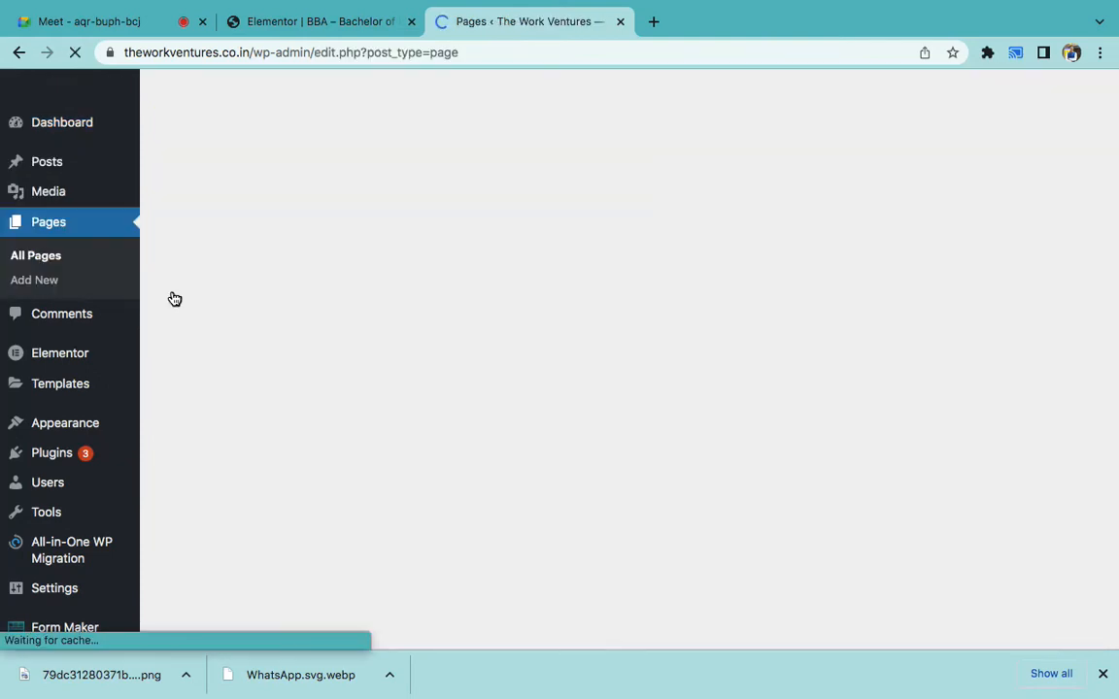
scroll(275, 374, "down", 3)
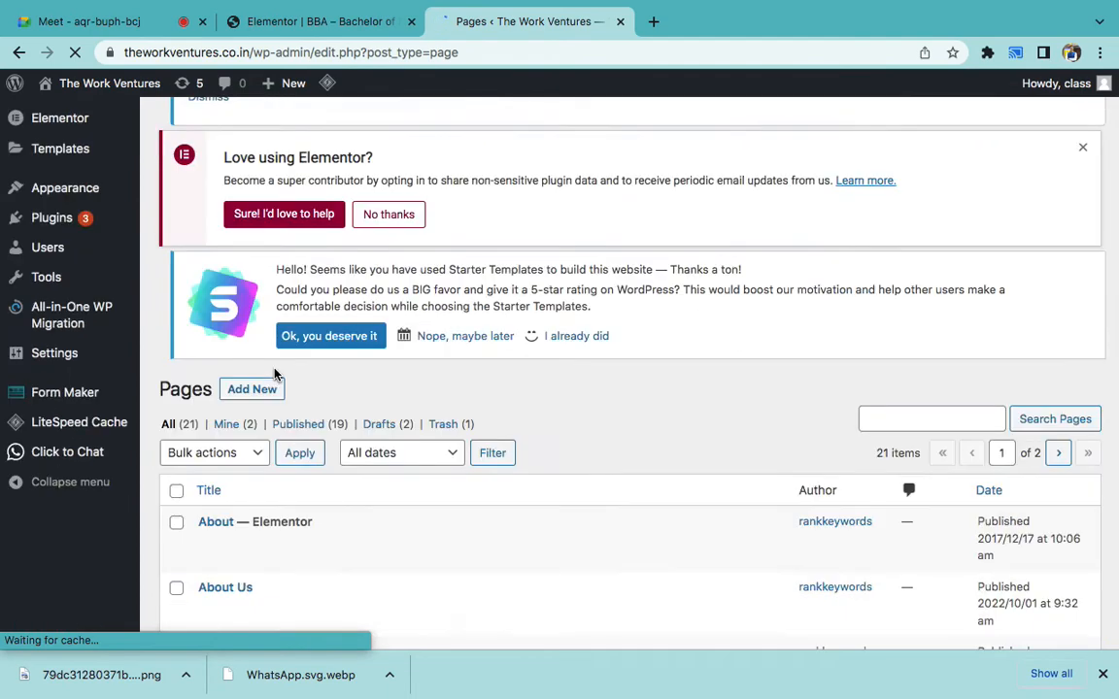
scroll(262, 384, "up", 1)
scroll(258, 388, "up", 1)
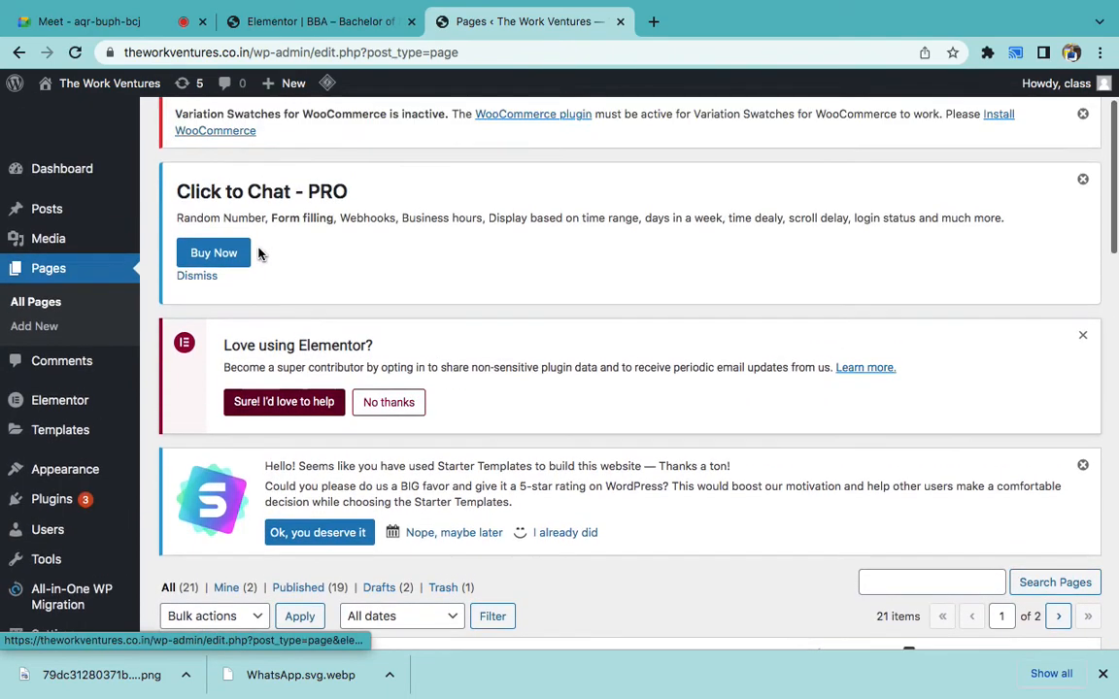
scroll(258, 254, "up", 1)
left_click(263, 189)
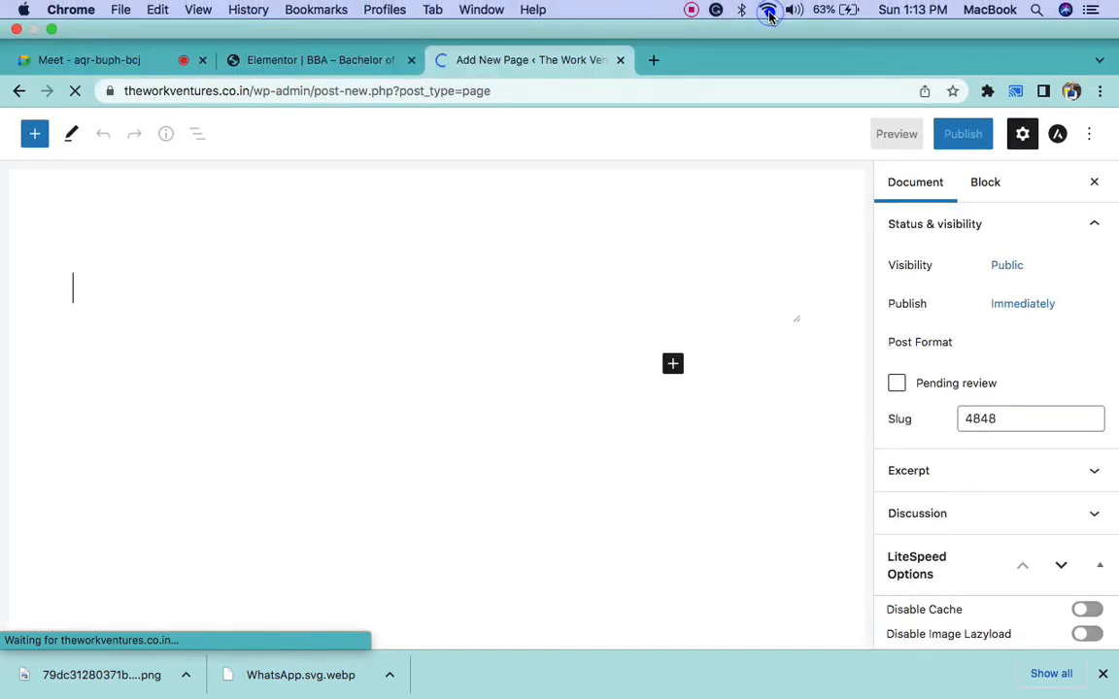
- Enter CONTACT as the new page's title
left_click(767, 9)
left_click(767, 10)
left_click(155, 255)
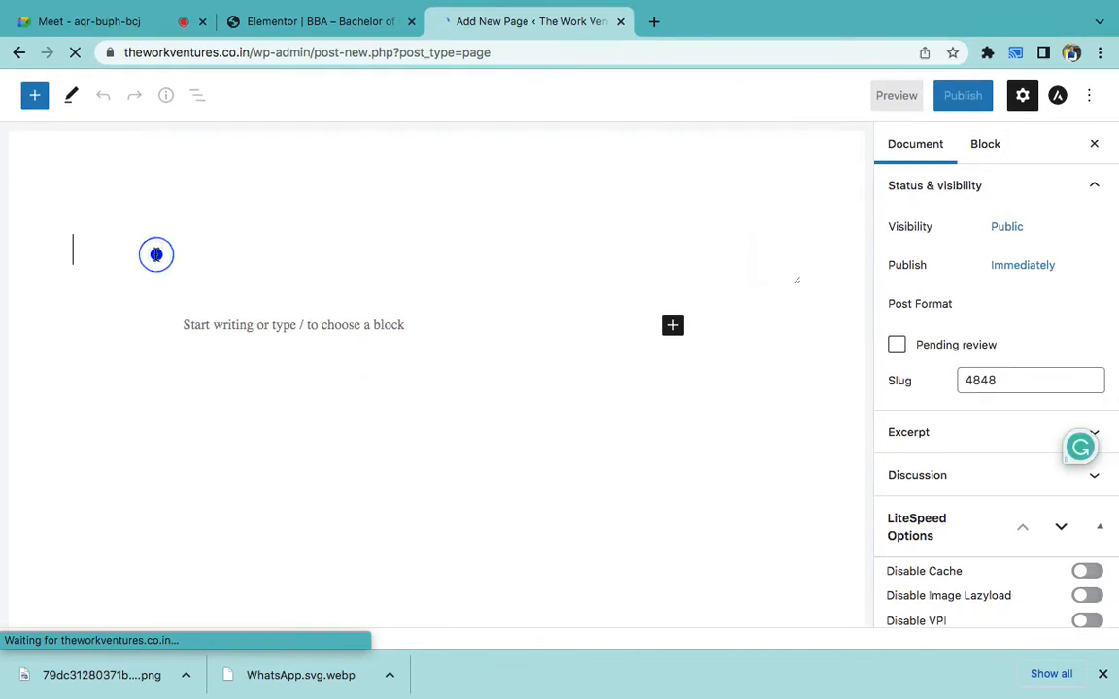
type("B")
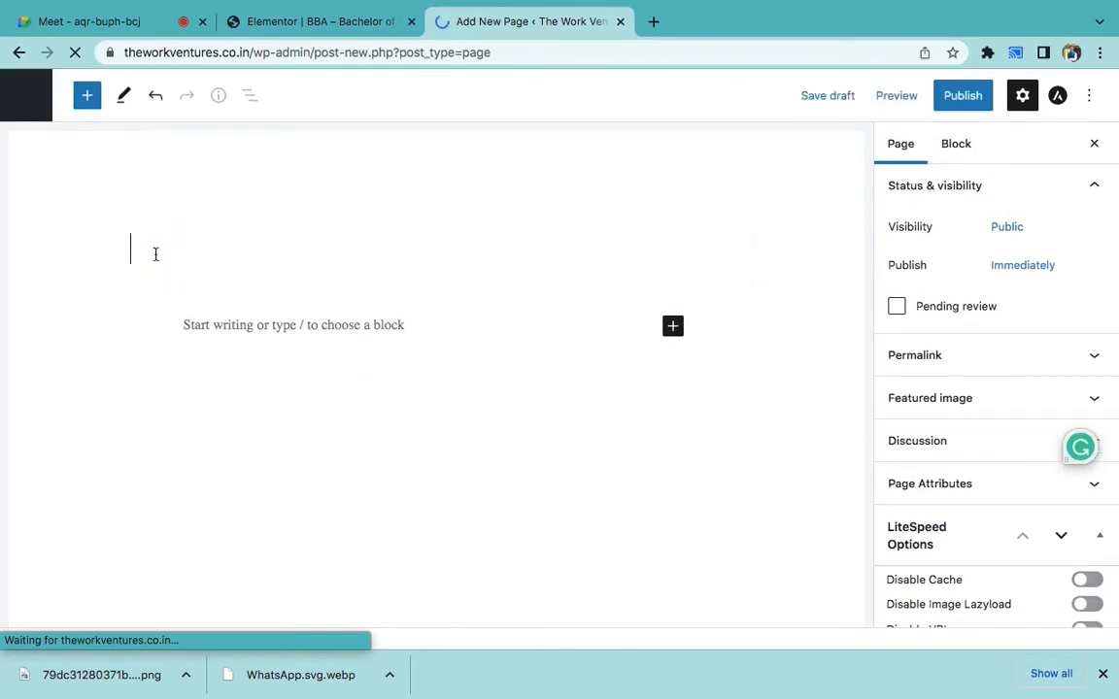
type("ONTACT")
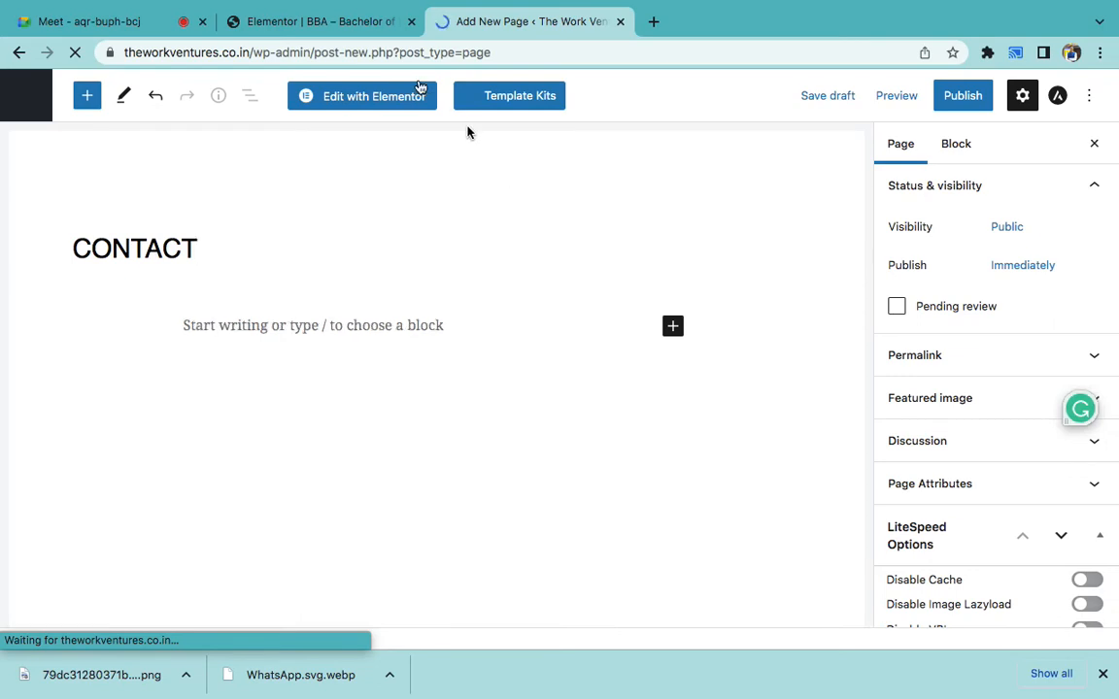
- Open the CONTACT page in Elementor and wait for the empty editor to load
left_click(381, 100)
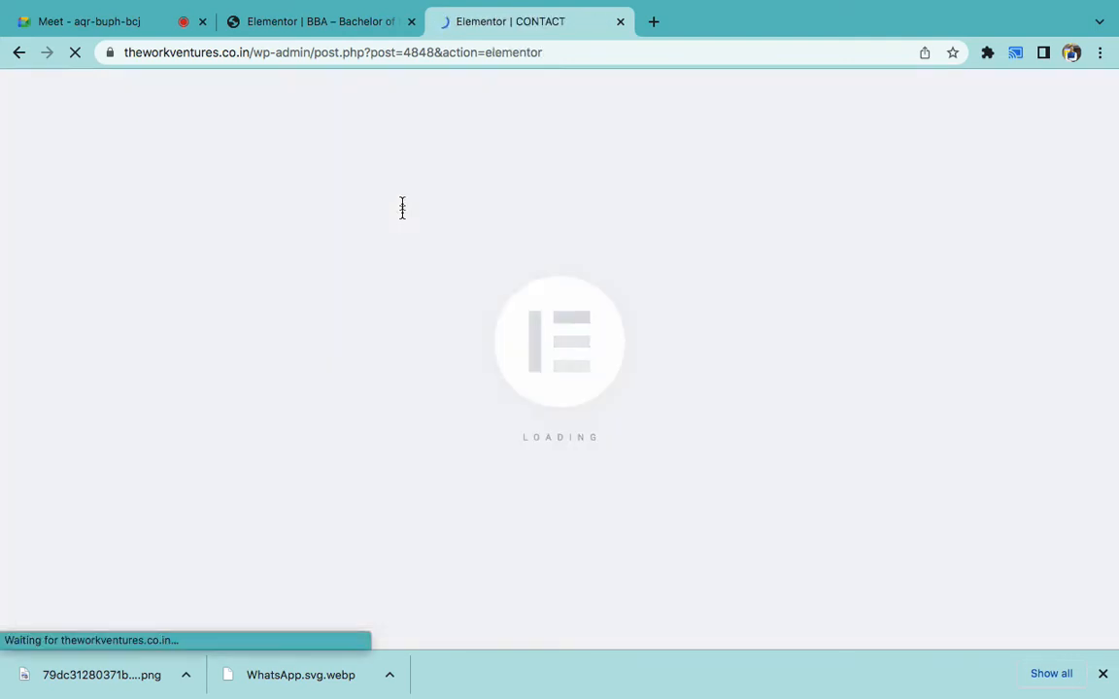
left_click(349, 30)
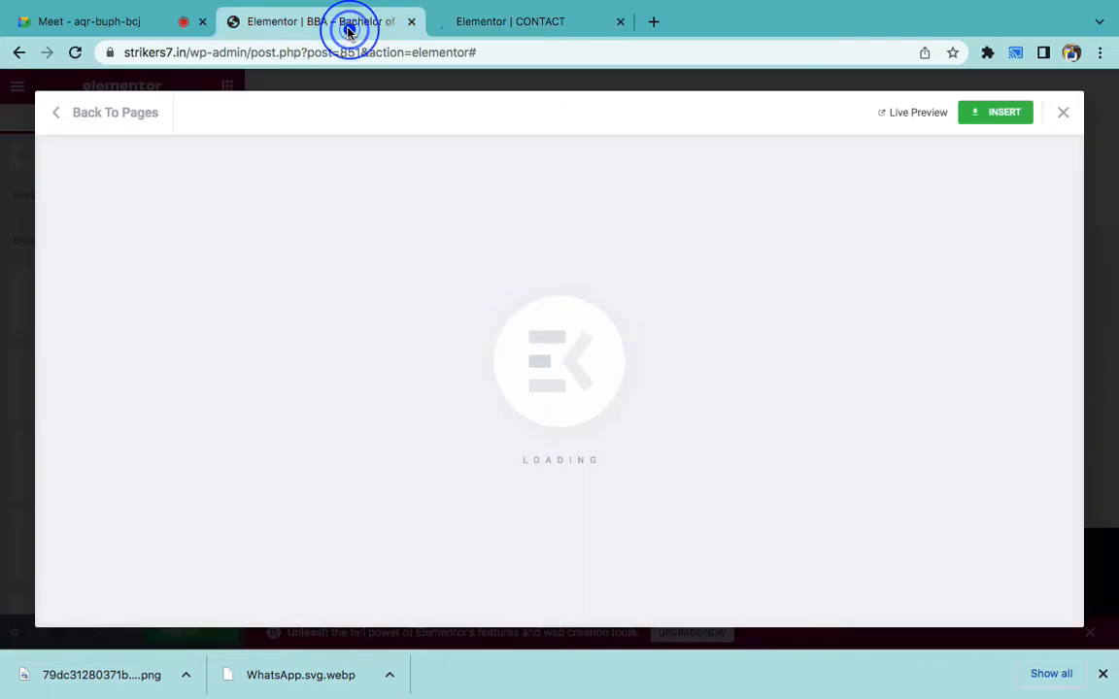
left_click(488, 23)
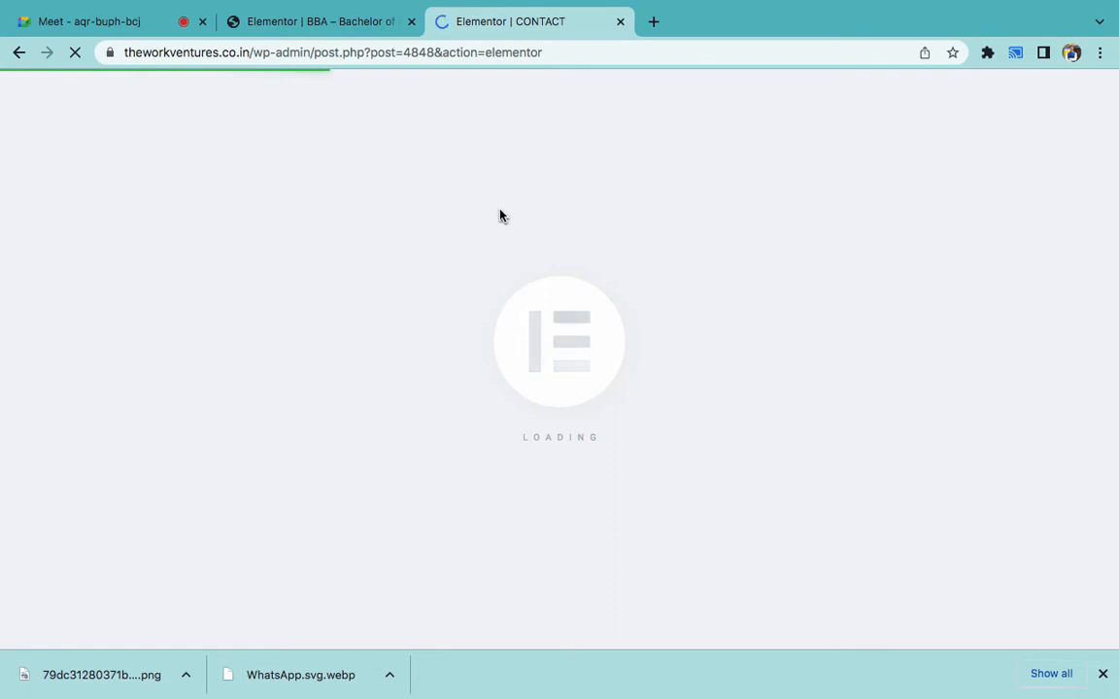
double_click(547, 434)
double_click(594, 433)
double_click(635, 438)
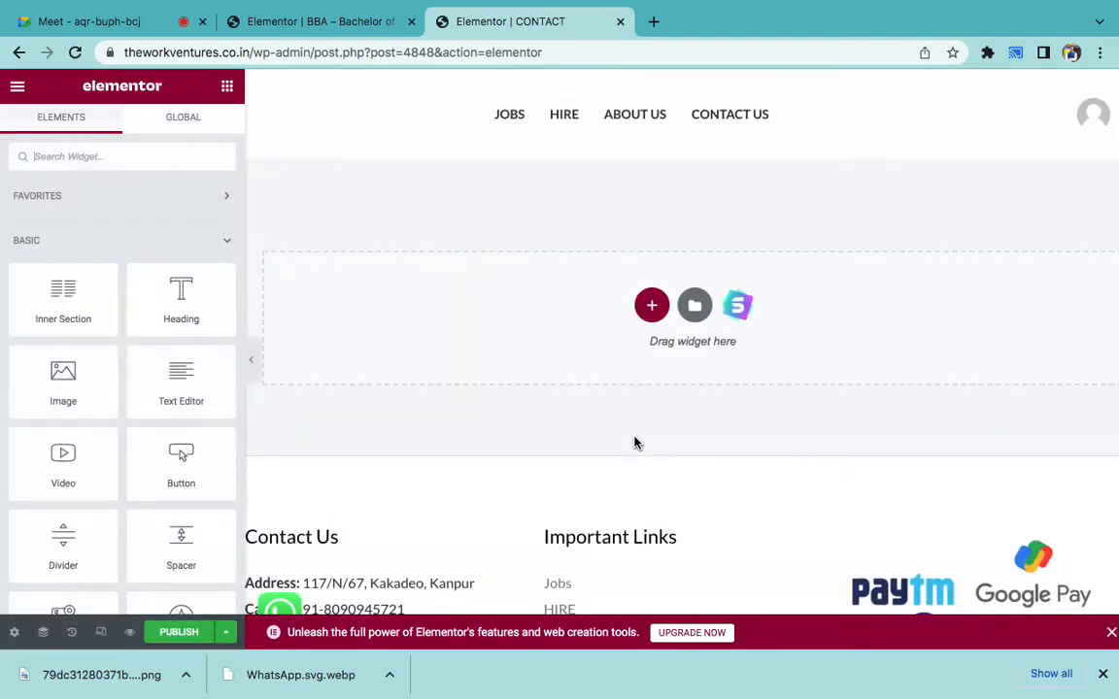
- In the Starter Templates library, browse the Pages grid and choose the Real Estate Consultant kit
left_click(738, 318)
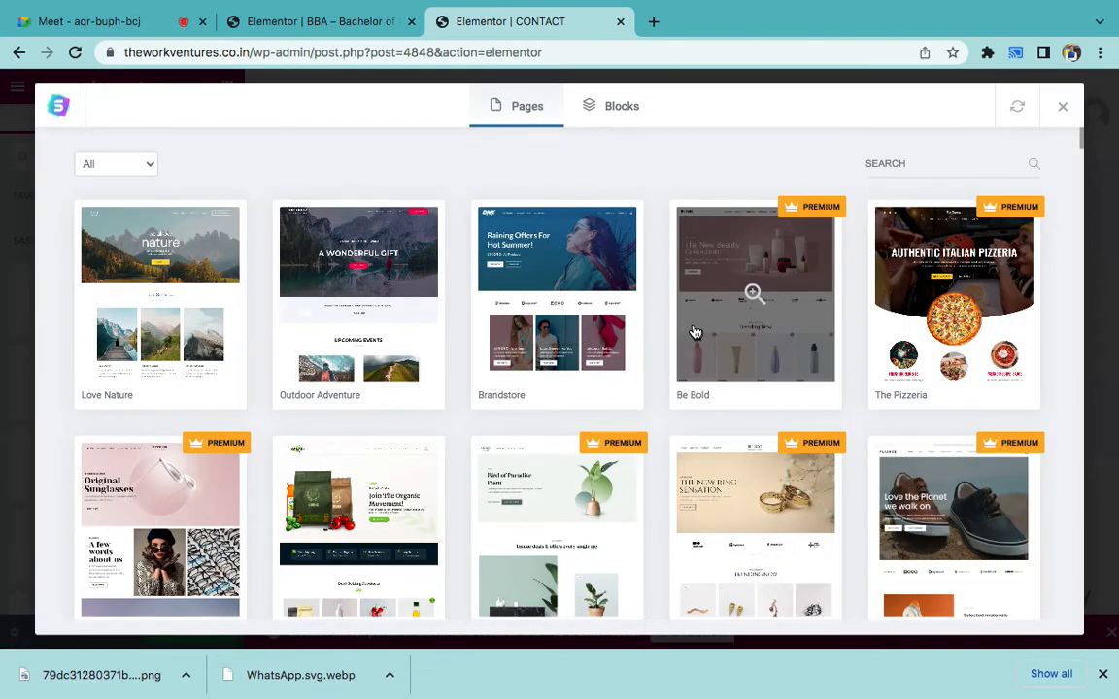
scroll(530, 440, "down", 2)
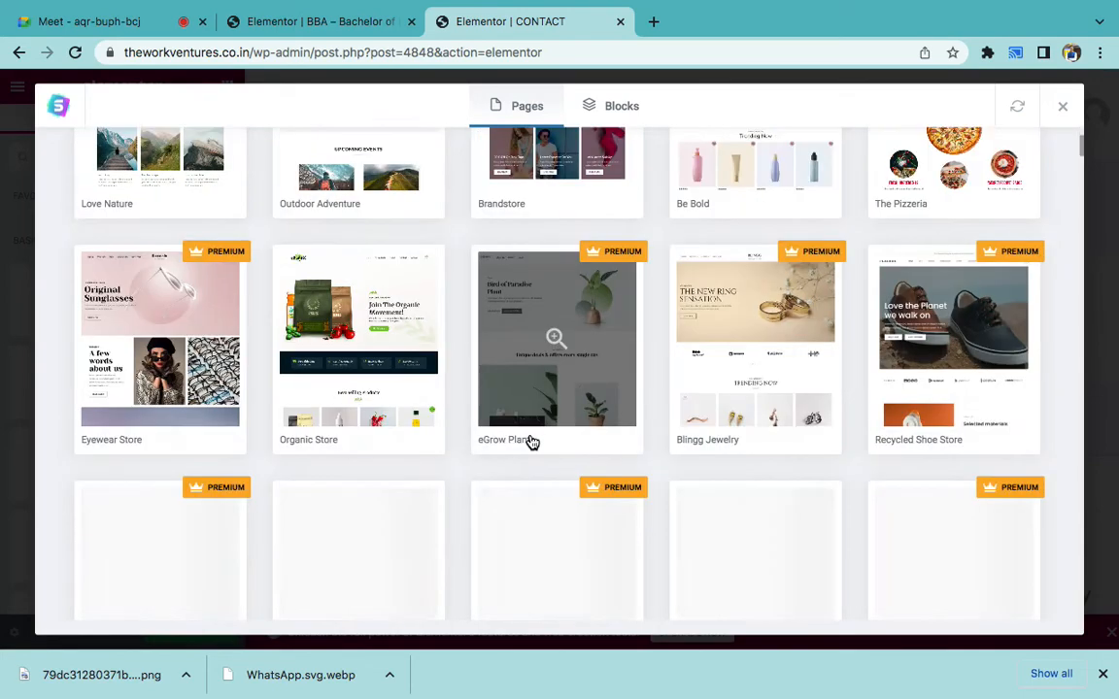
scroll(532, 442, "down", 1)
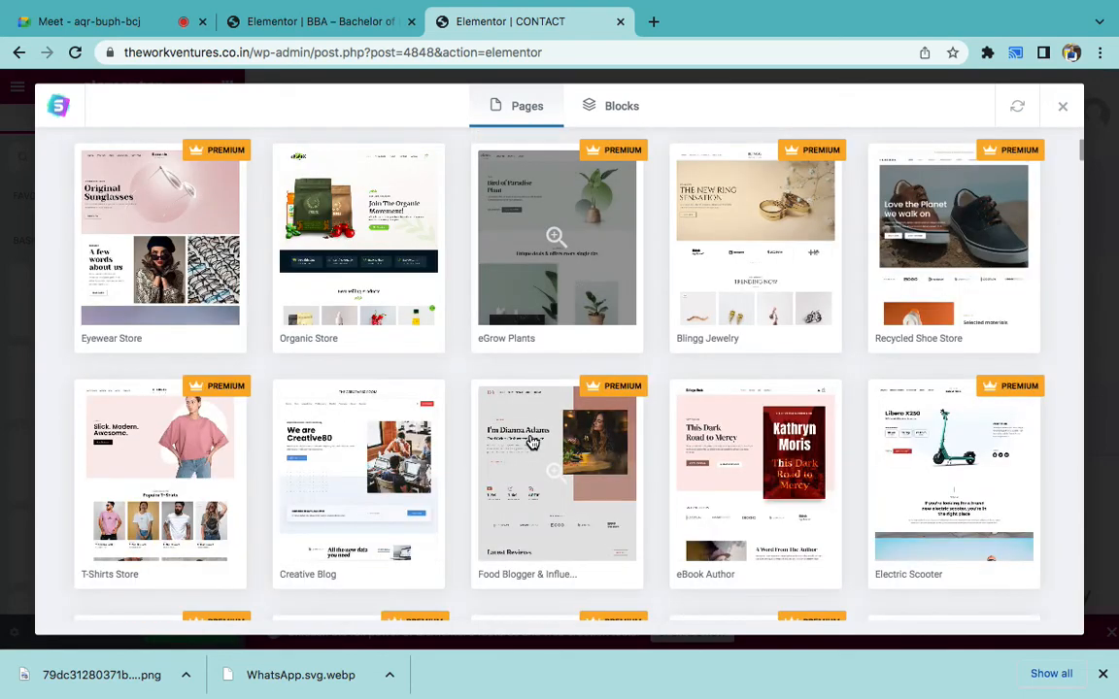
scroll(532, 442, "down", 2)
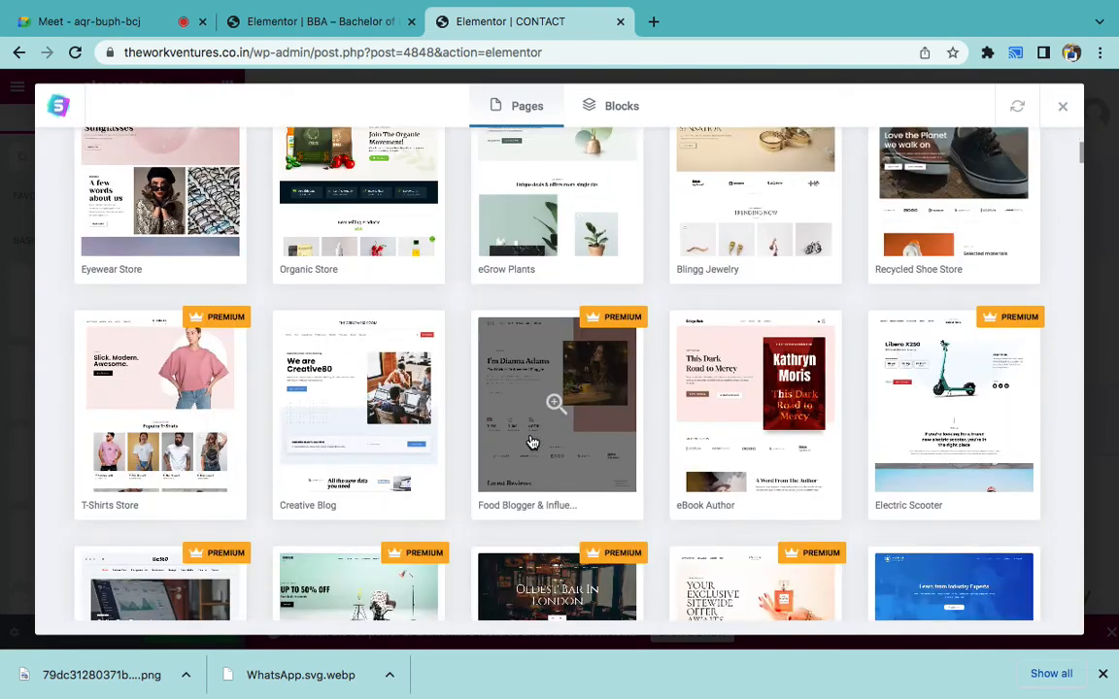
scroll(533, 443, "down", 1)
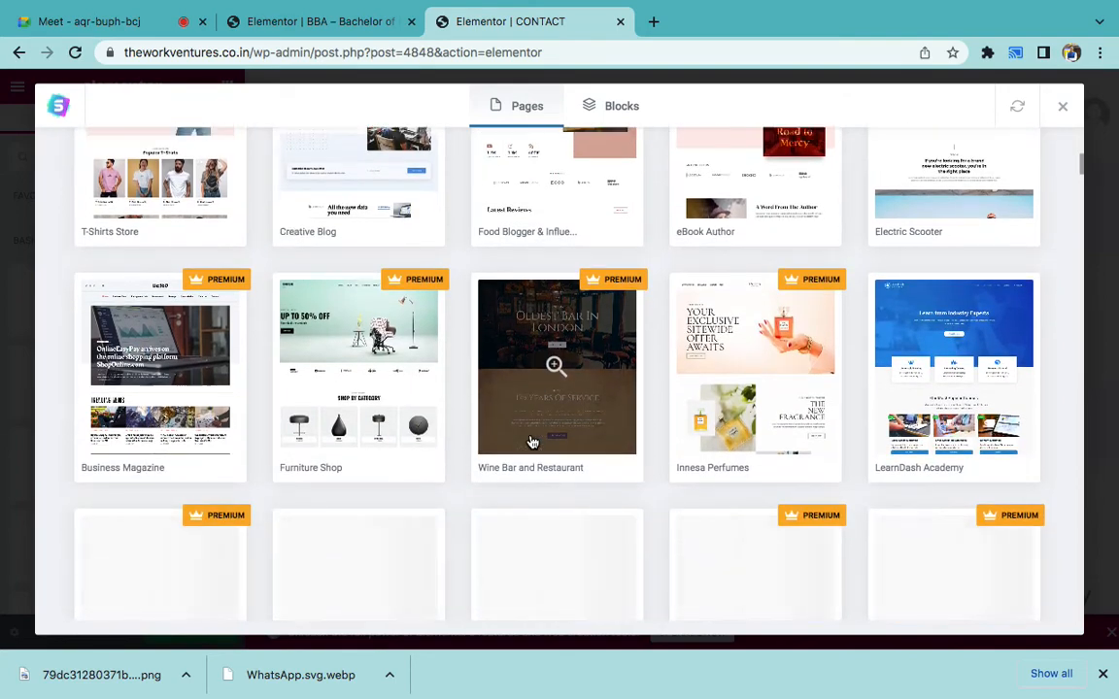
scroll(566, 437, "down", 2)
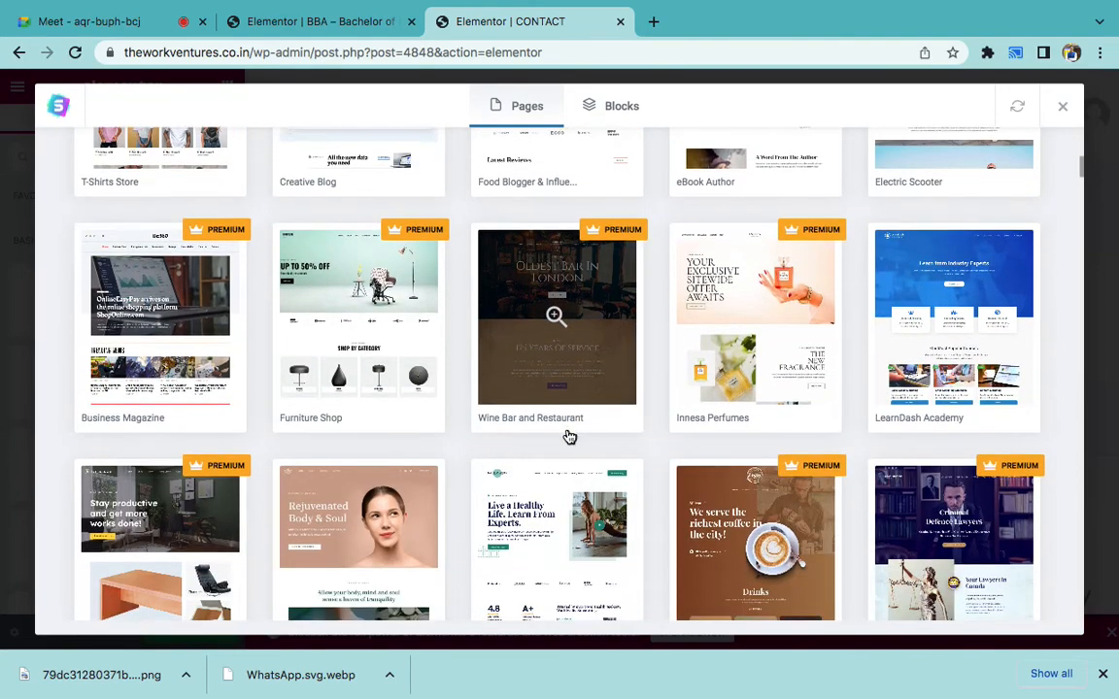
scroll(569, 437, "down", 1)
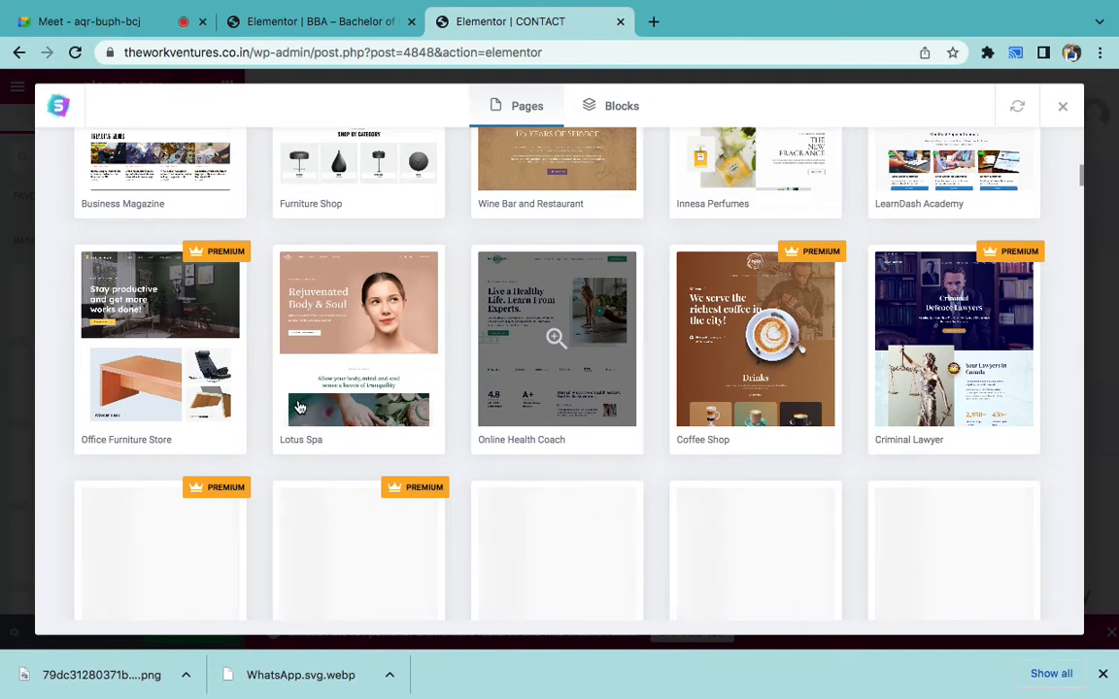
scroll(293, 374, "down", 1)
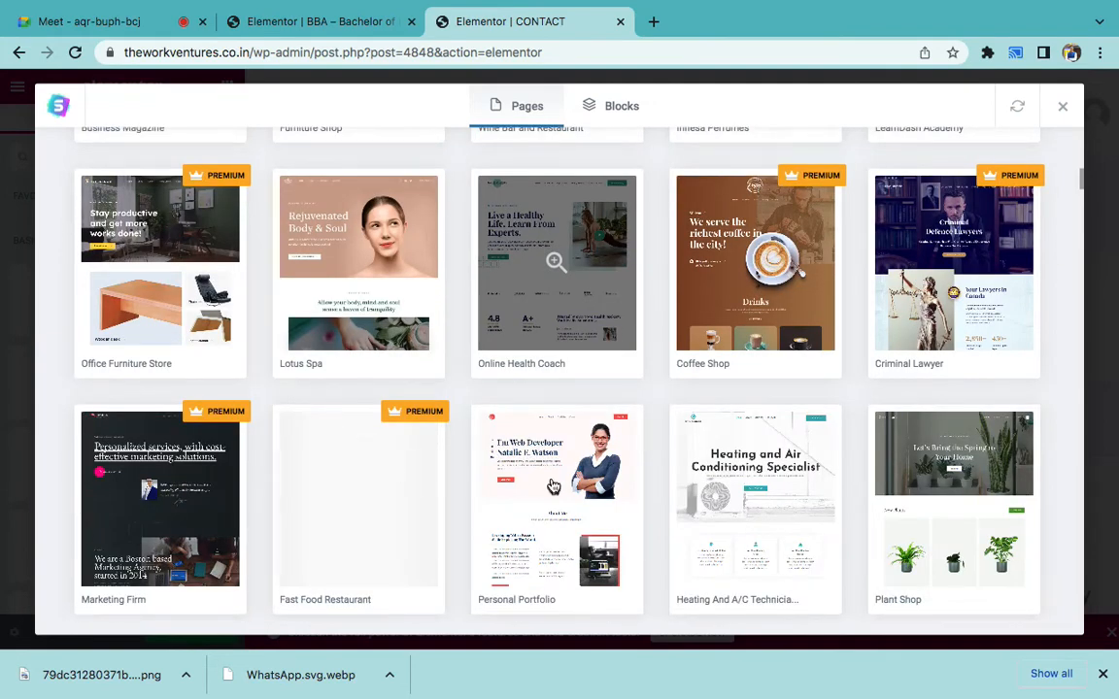
scroll(669, 452, "down", 2)
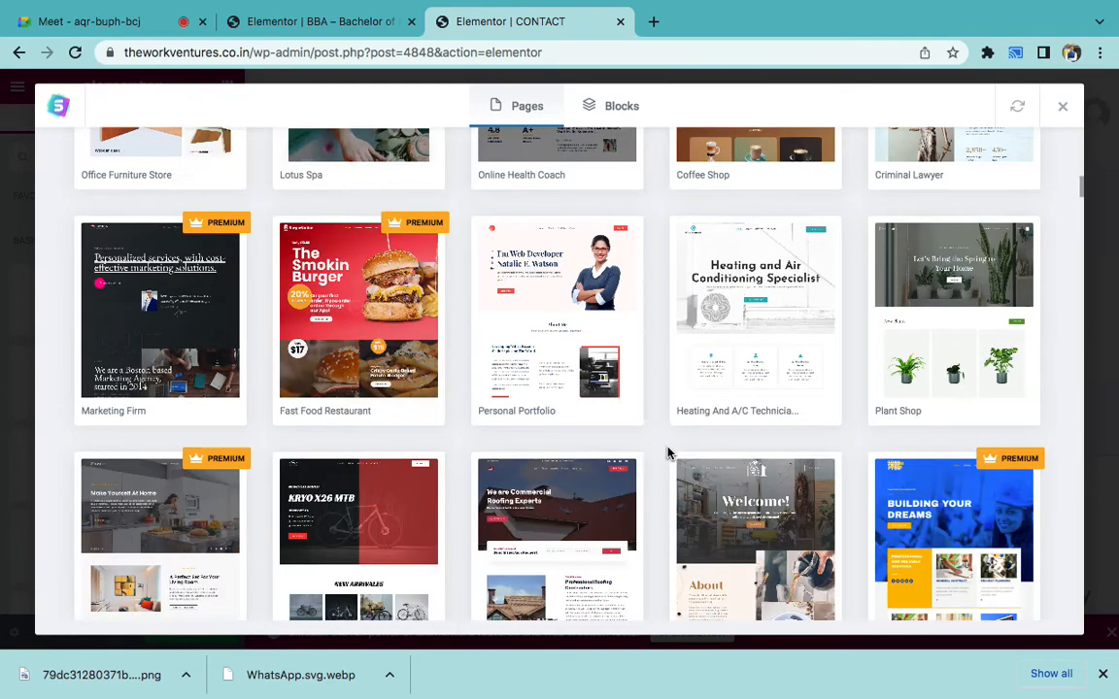
scroll(656, 427, "down", 1)
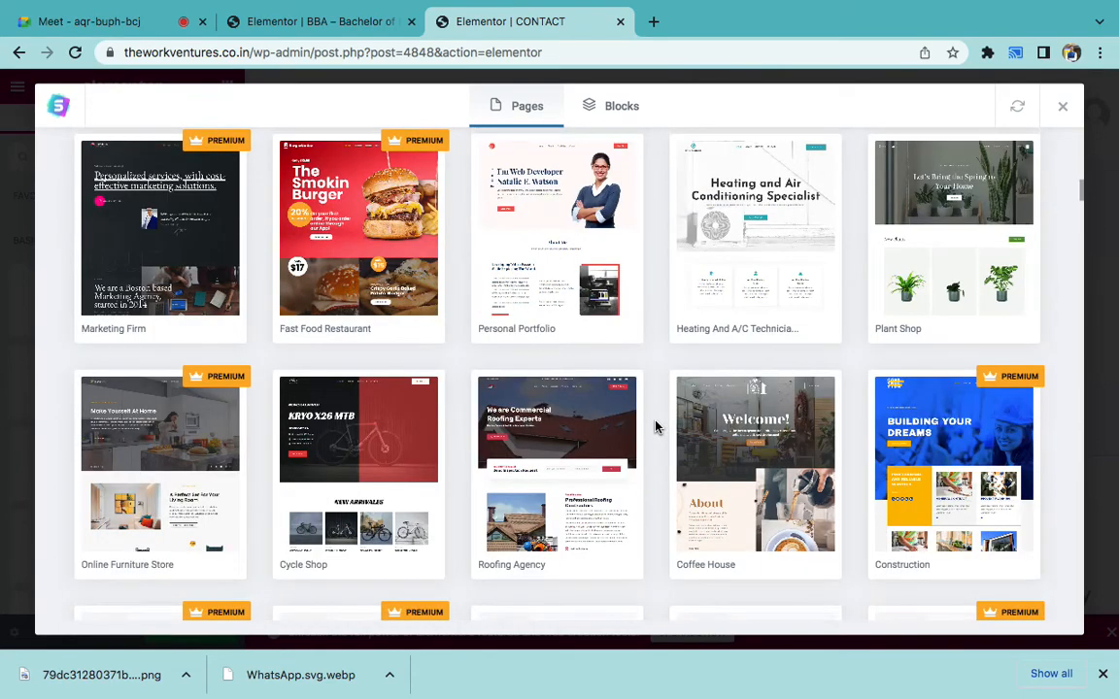
scroll(656, 427, "down", 1)
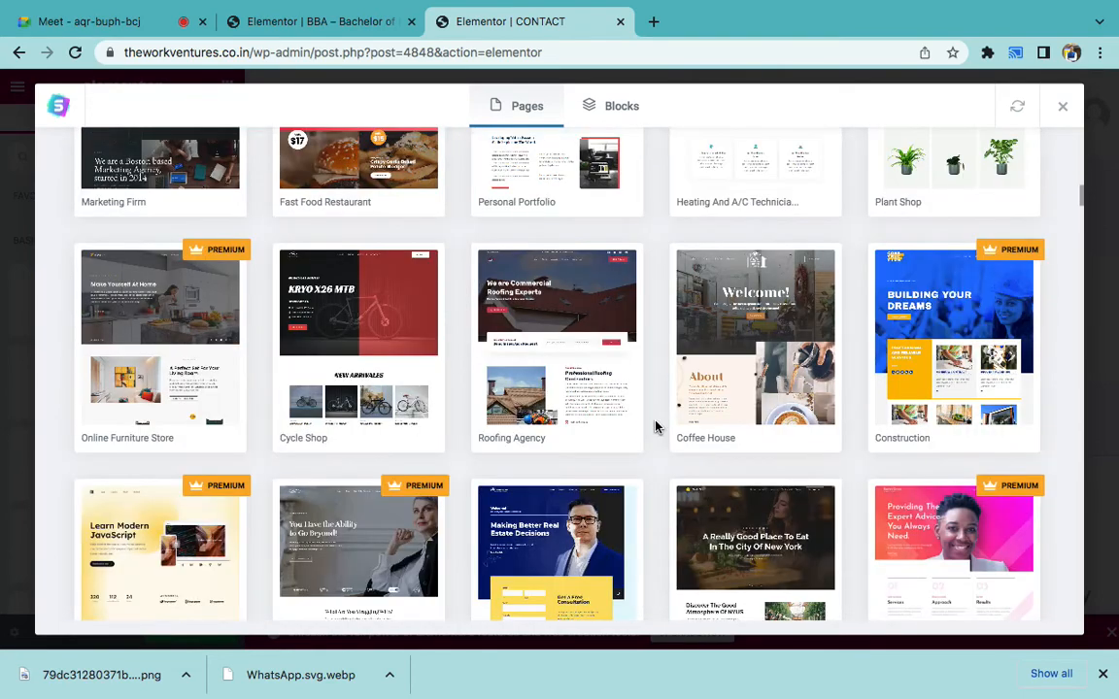
scroll(655, 427, "down", 1)
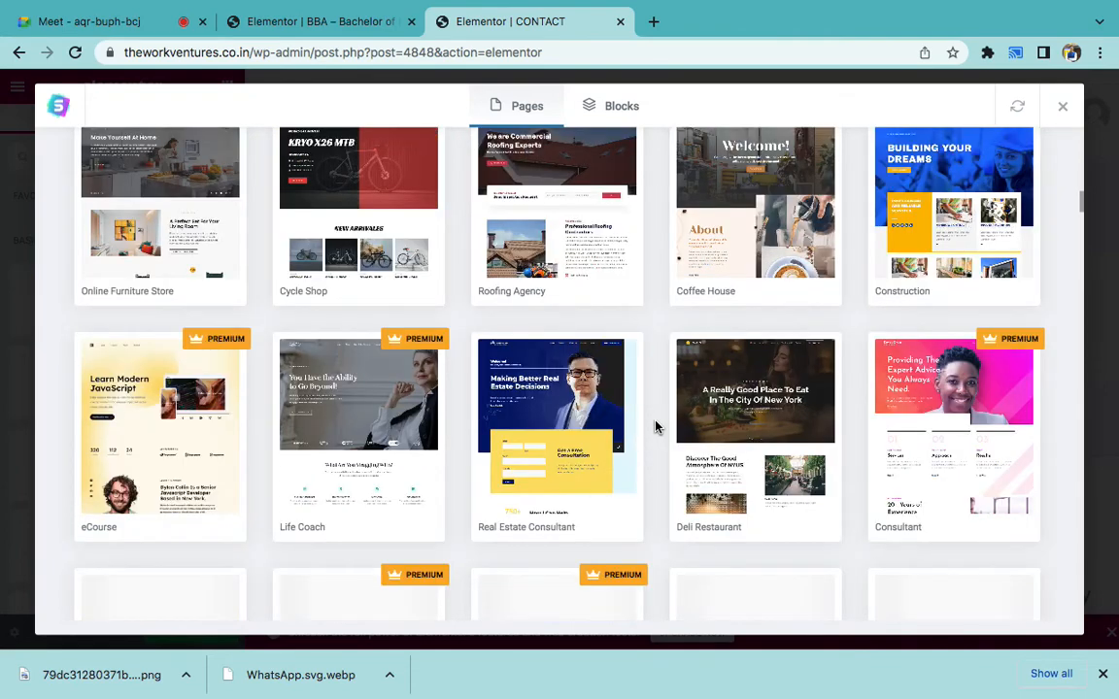
scroll(657, 428, "down", 3)
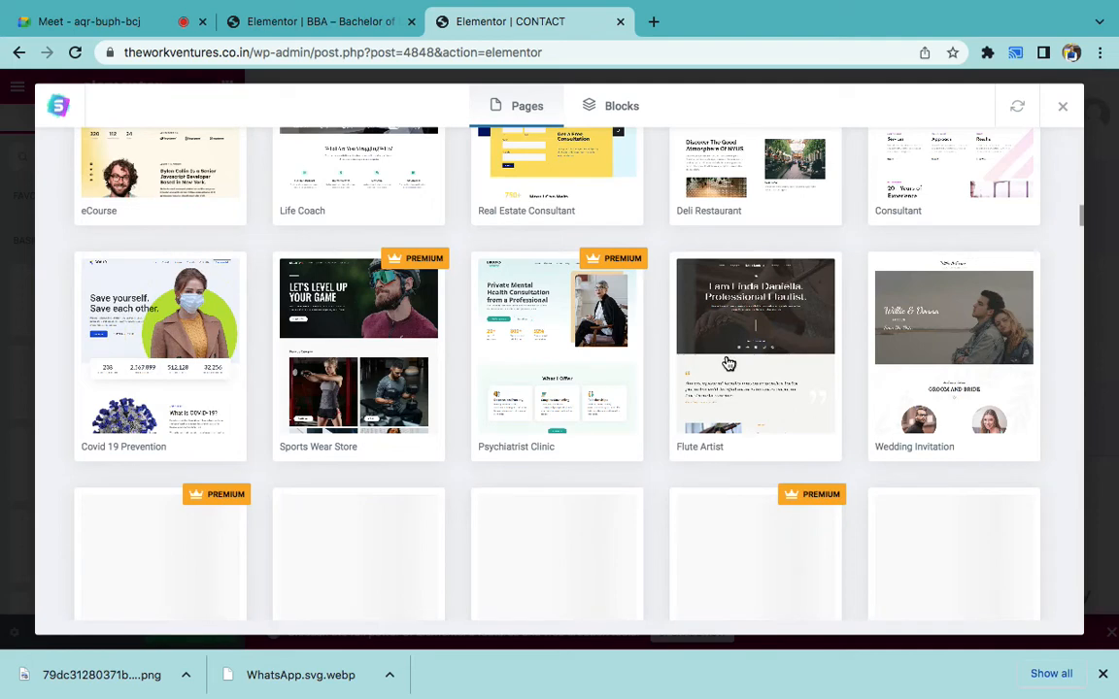
left_click(511, 183)
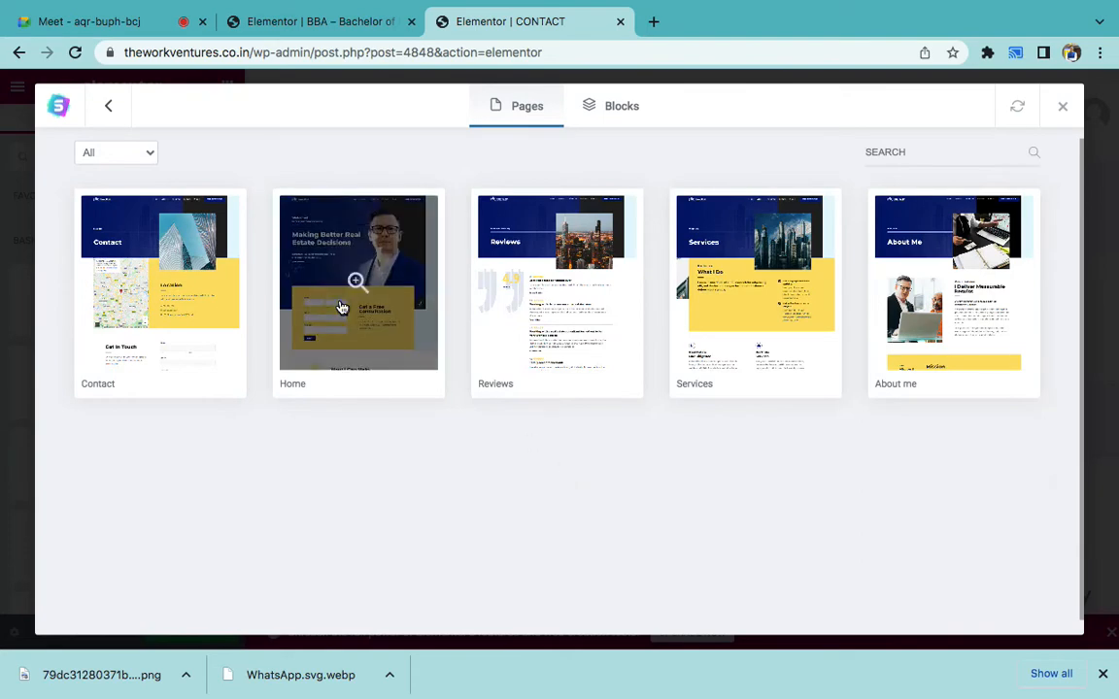
- Preview the Real Estate Consultant Home page and import it into the CONTACT page
left_click(341, 307)
scroll(592, 442, "down", 3)
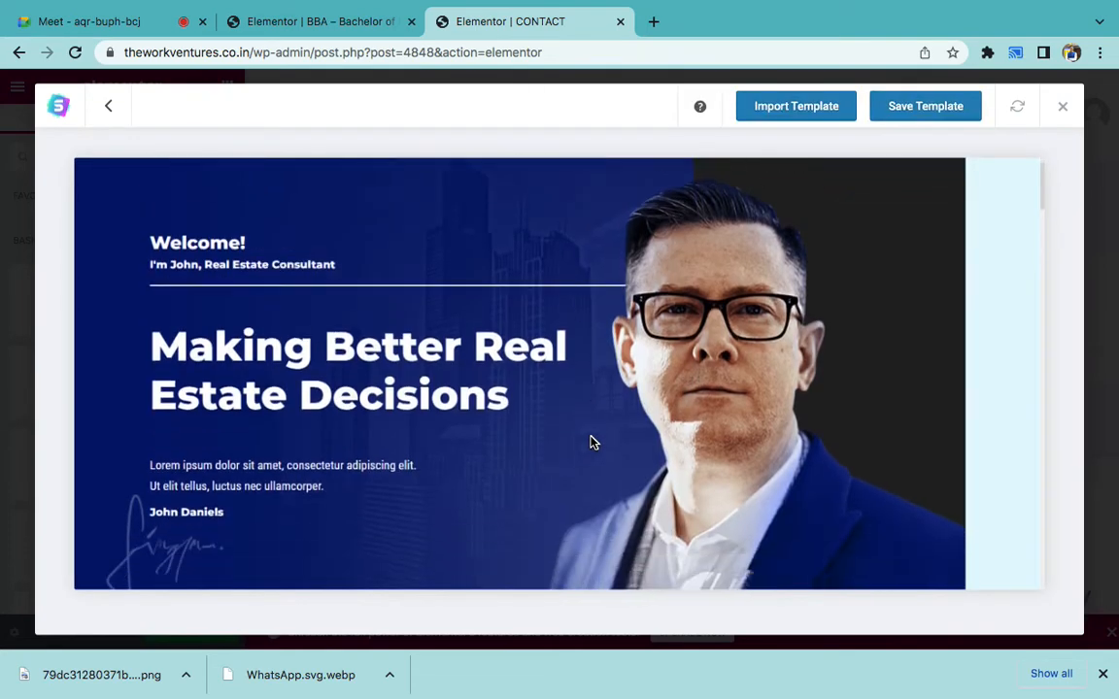
scroll(593, 442, "up", 3)
left_click(770, 113)
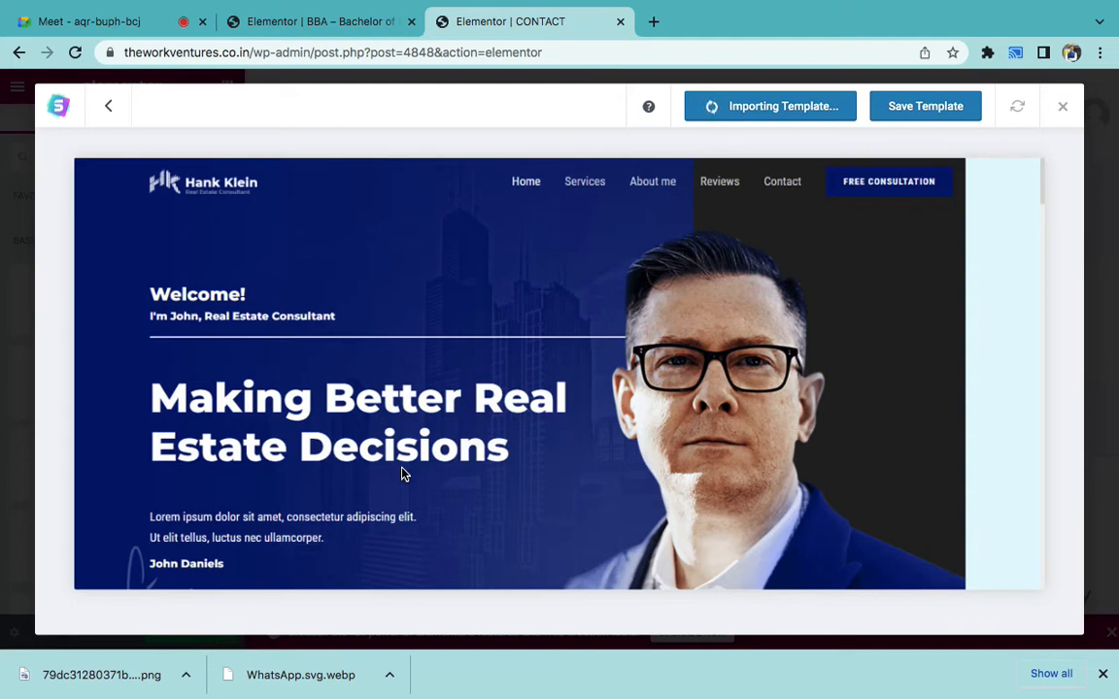
- Switch back to the construction-site page editor tab
left_click(330, 20)
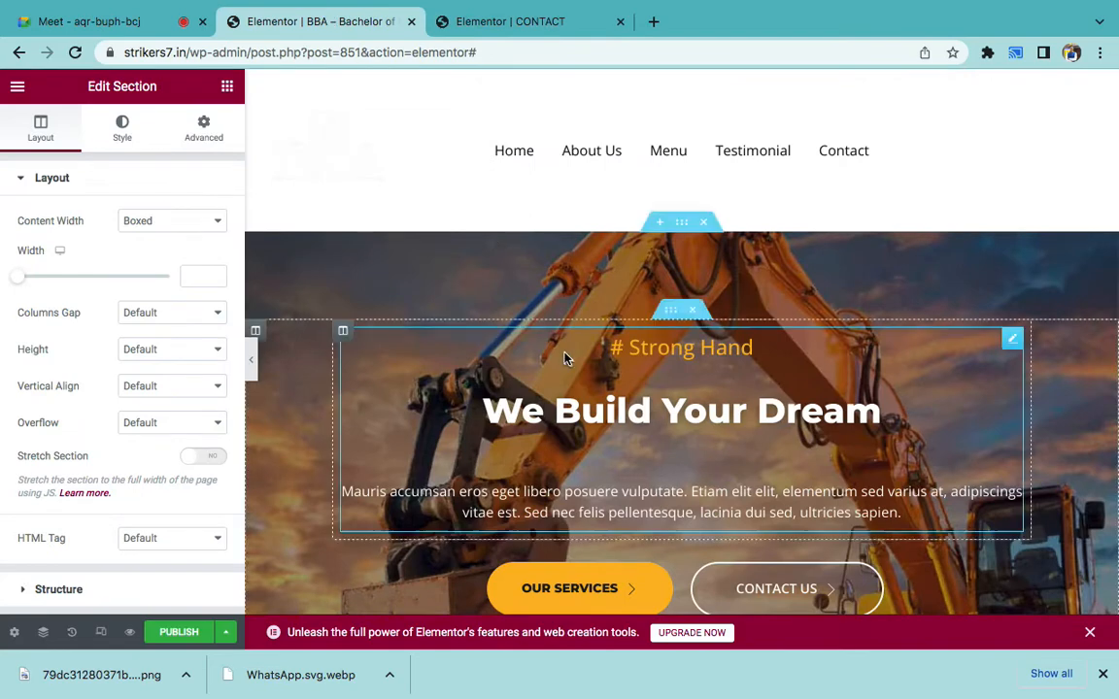
- Select the 'We Build Your Dream' hero section and delete its excavator background image
scroll(564, 358, "down", 3)
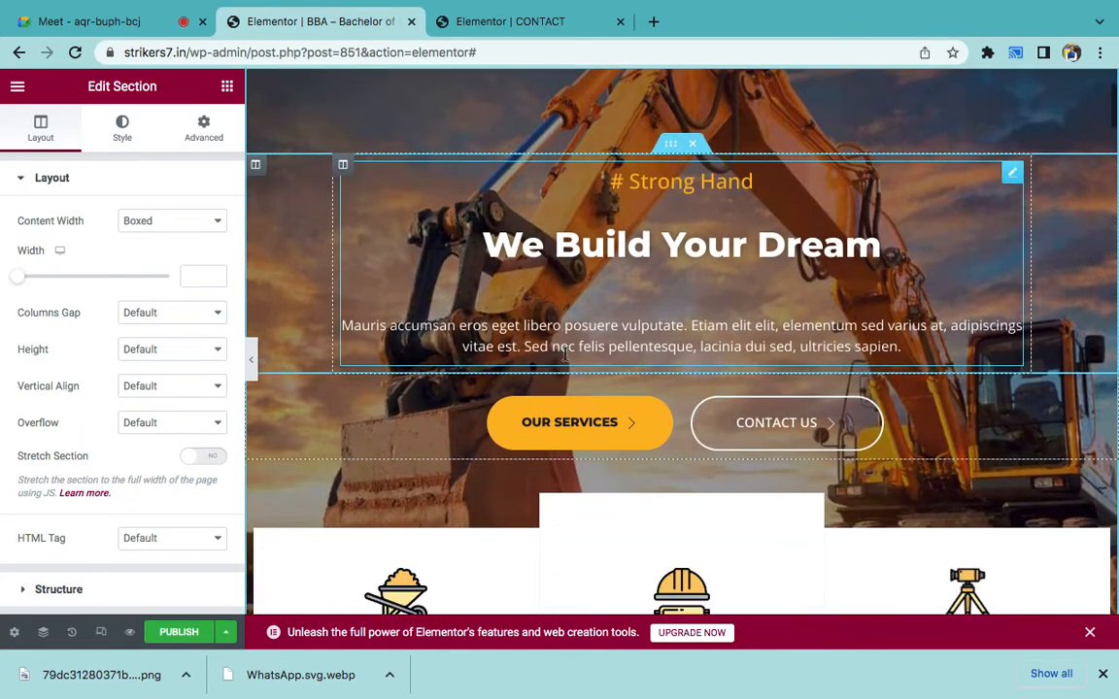
scroll(564, 355, "up", 2)
scroll(564, 356, "down", 2)
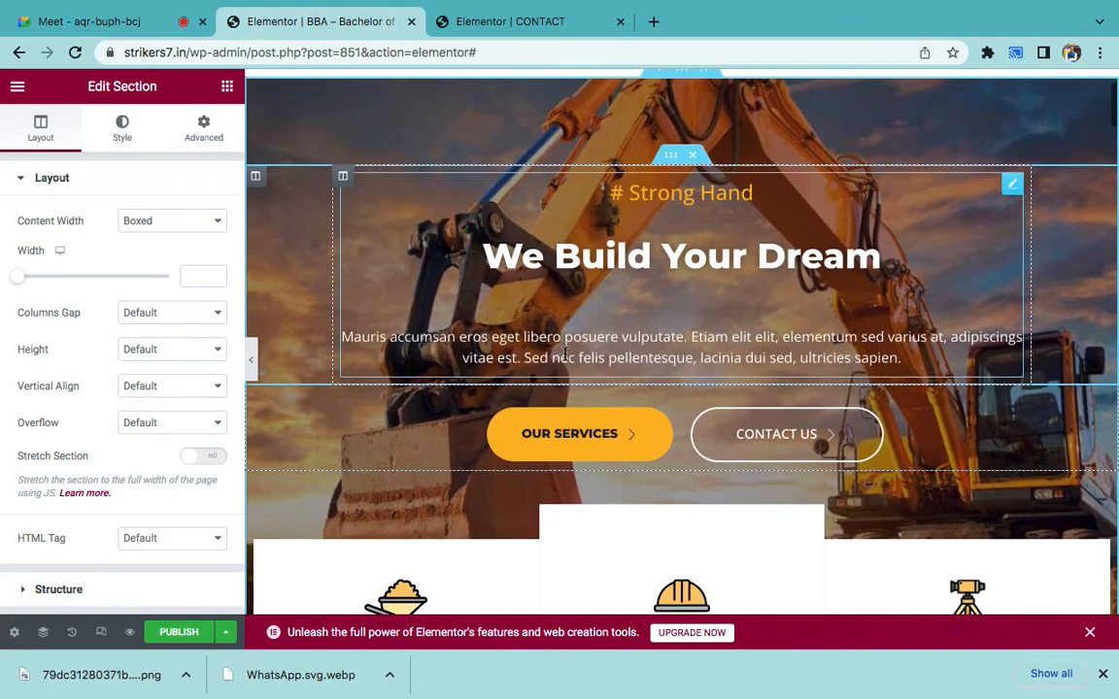
scroll(694, 313, "up", 1)
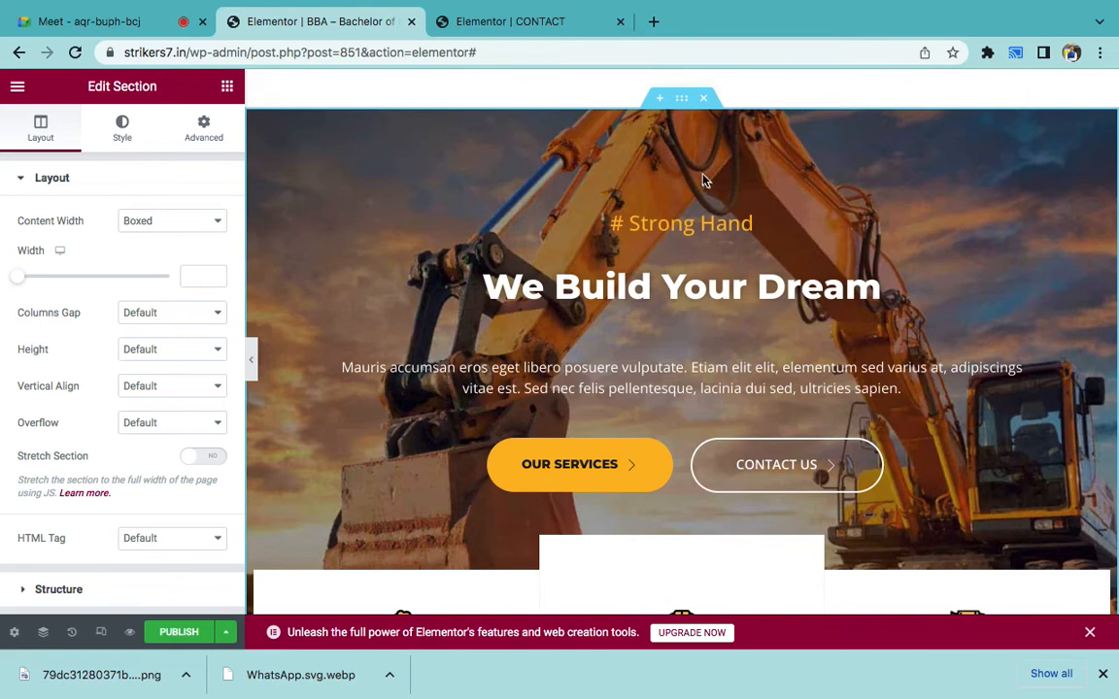
left_click(685, 108)
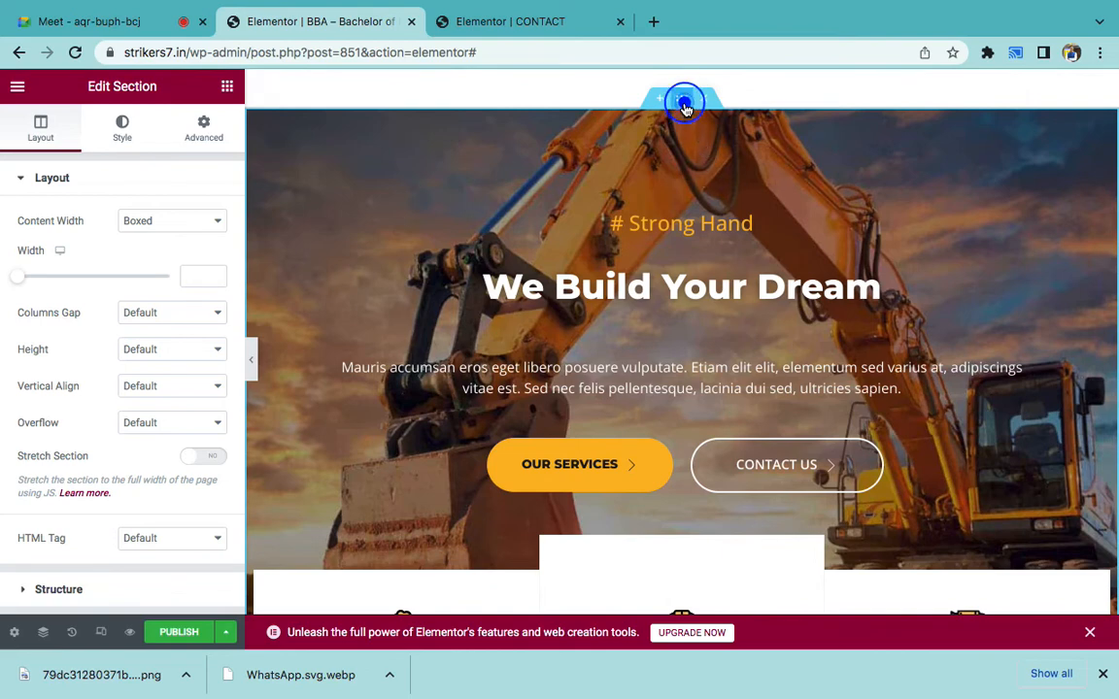
left_click(685, 107)
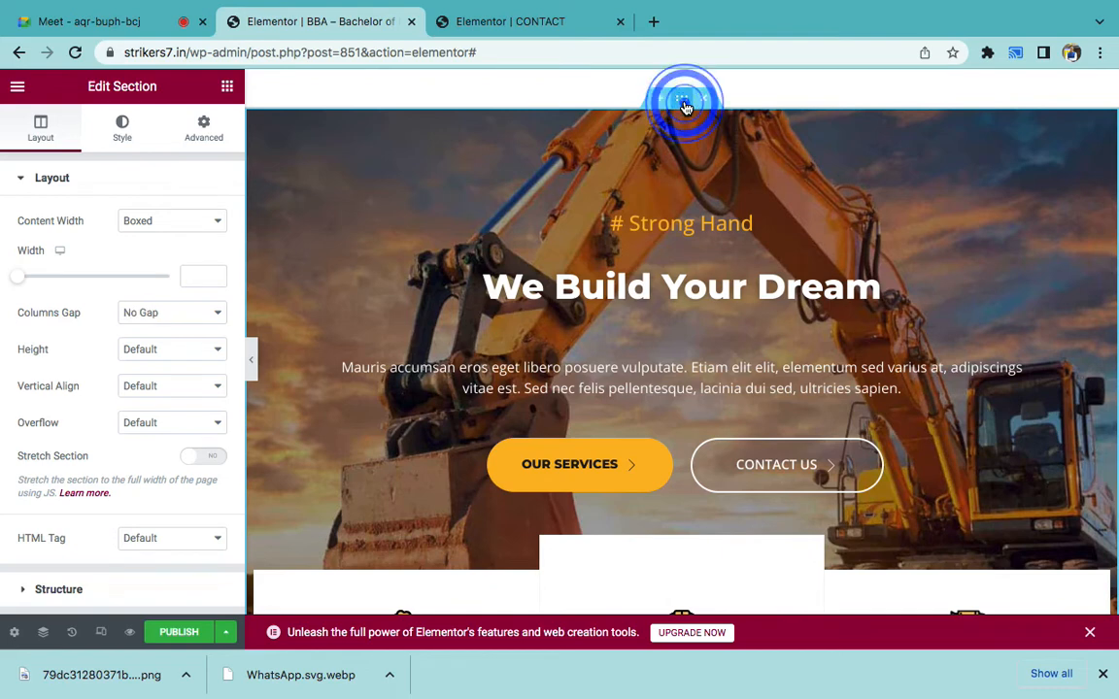
left_click(124, 129)
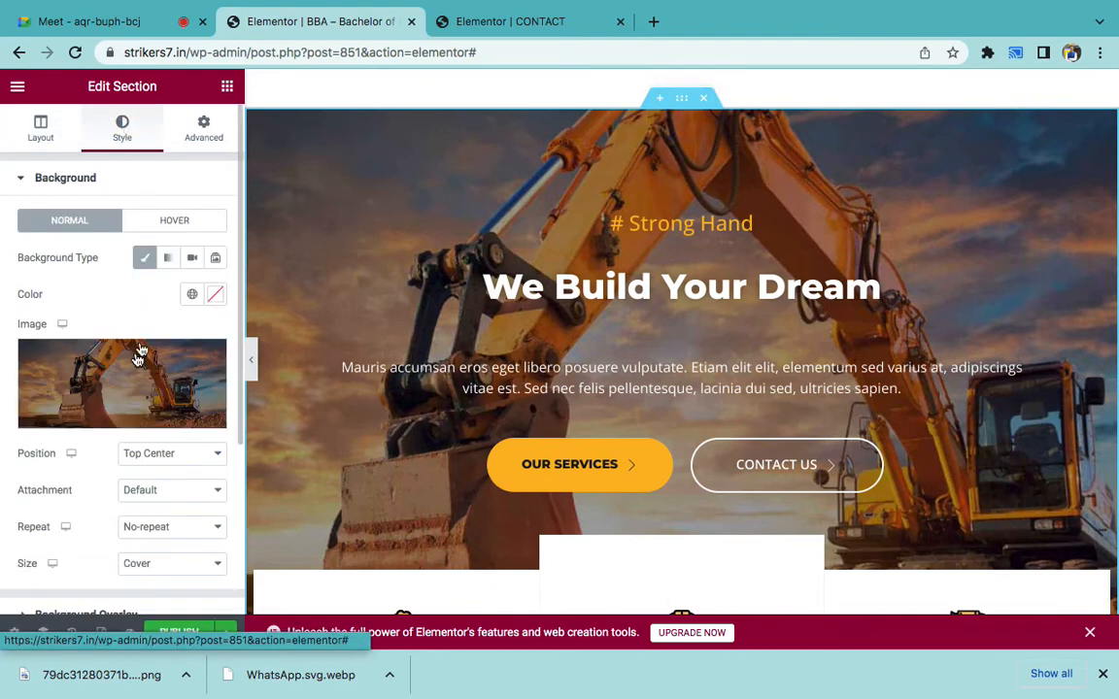
left_click(206, 358)
left_click(206, 358)
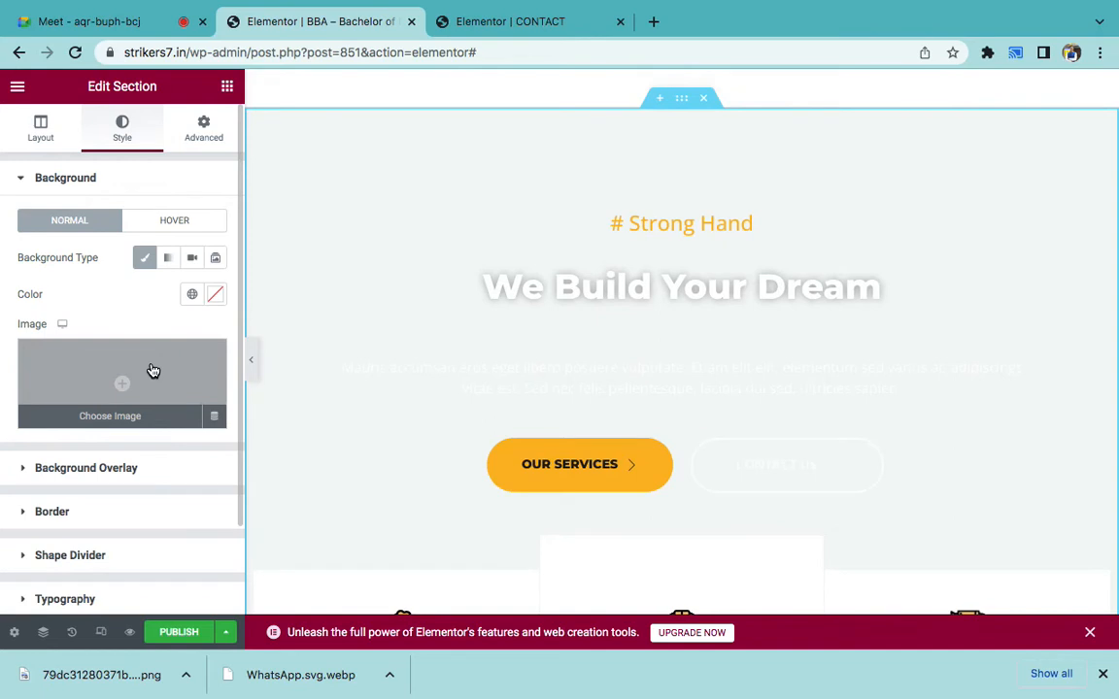
- Set a dark drinks-and-food promo image from the media library as the hero background
left_click(151, 369)
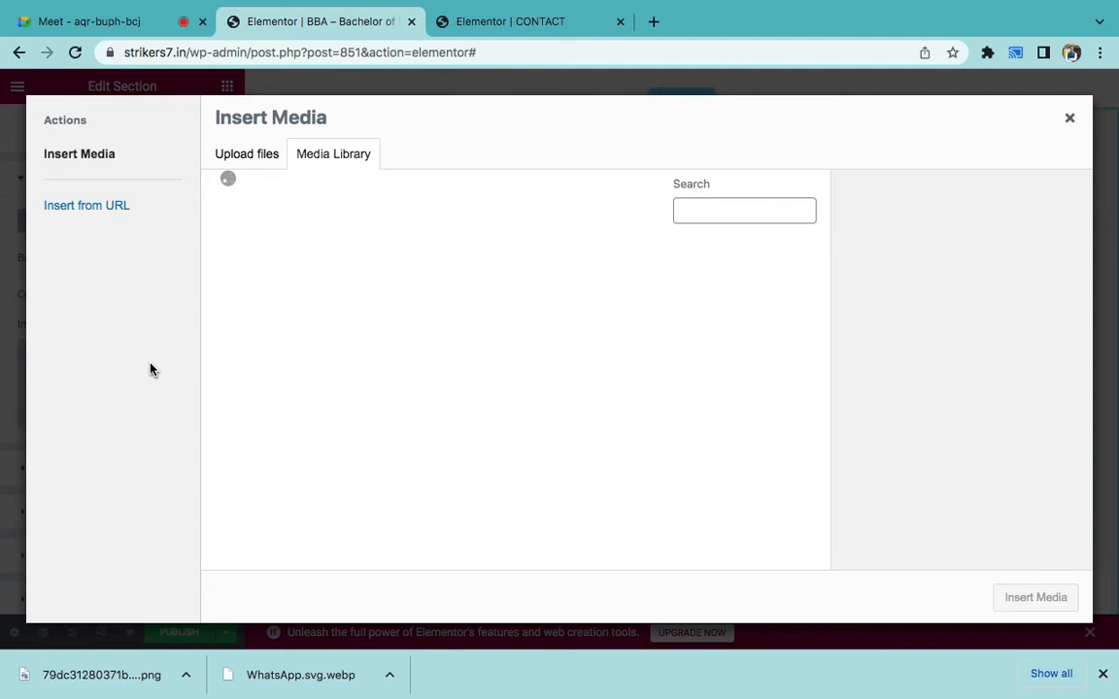
left_click(256, 161)
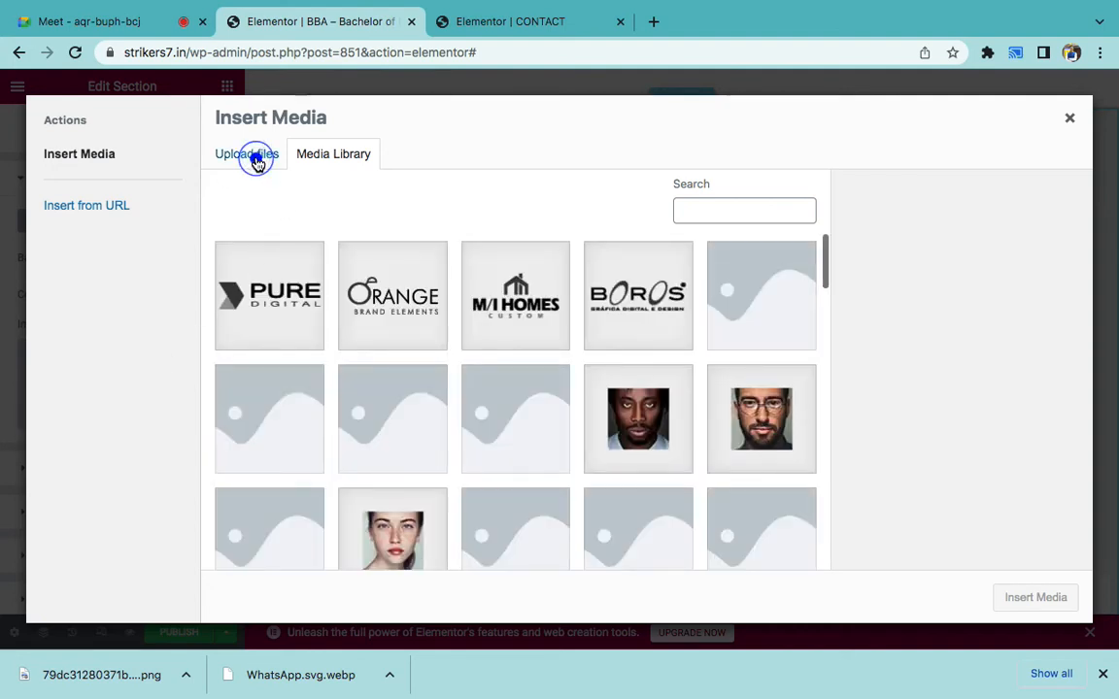
left_click(333, 157)
scroll(500, 388, "down", 1)
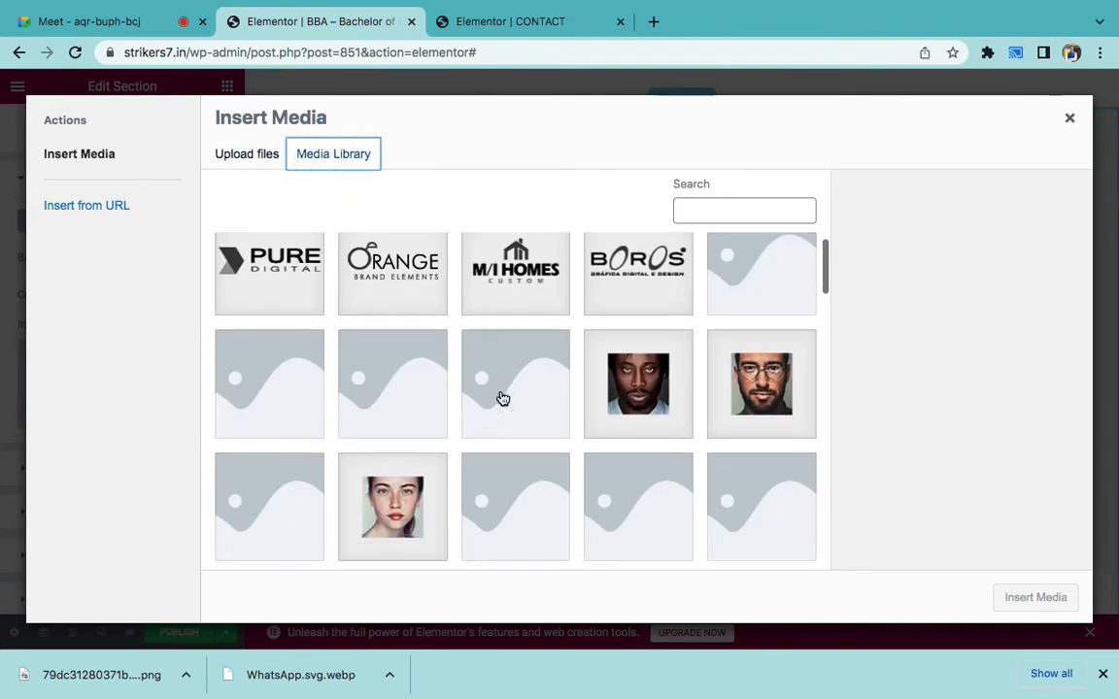
scroll(502, 398, "down", 10)
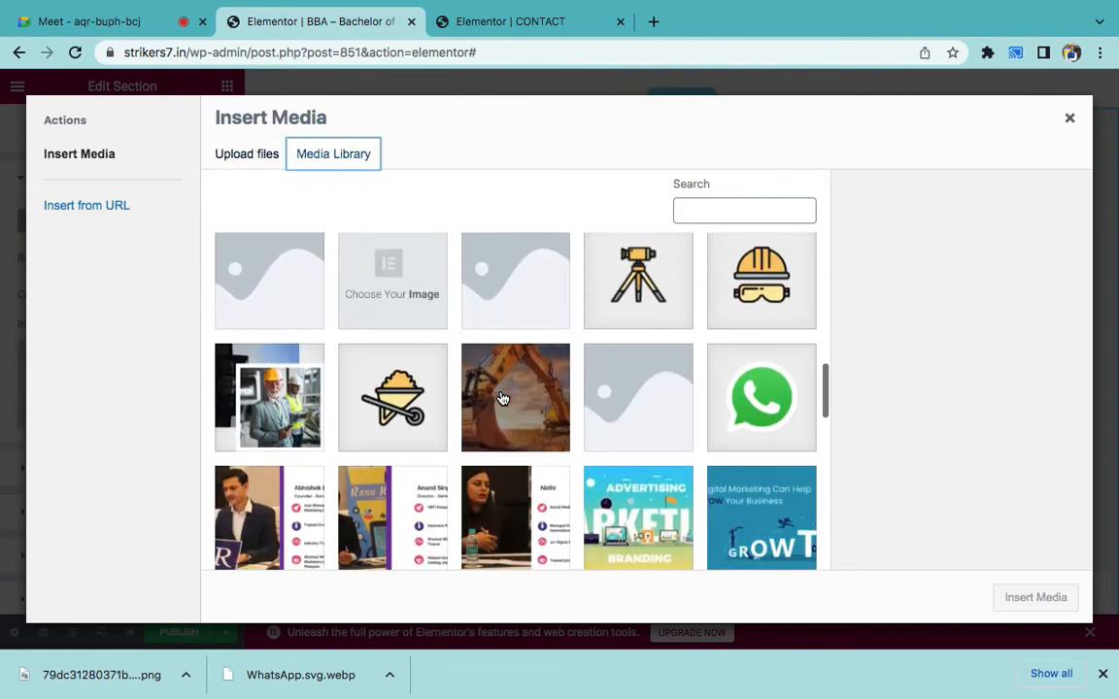
scroll(502, 398, "down", 5)
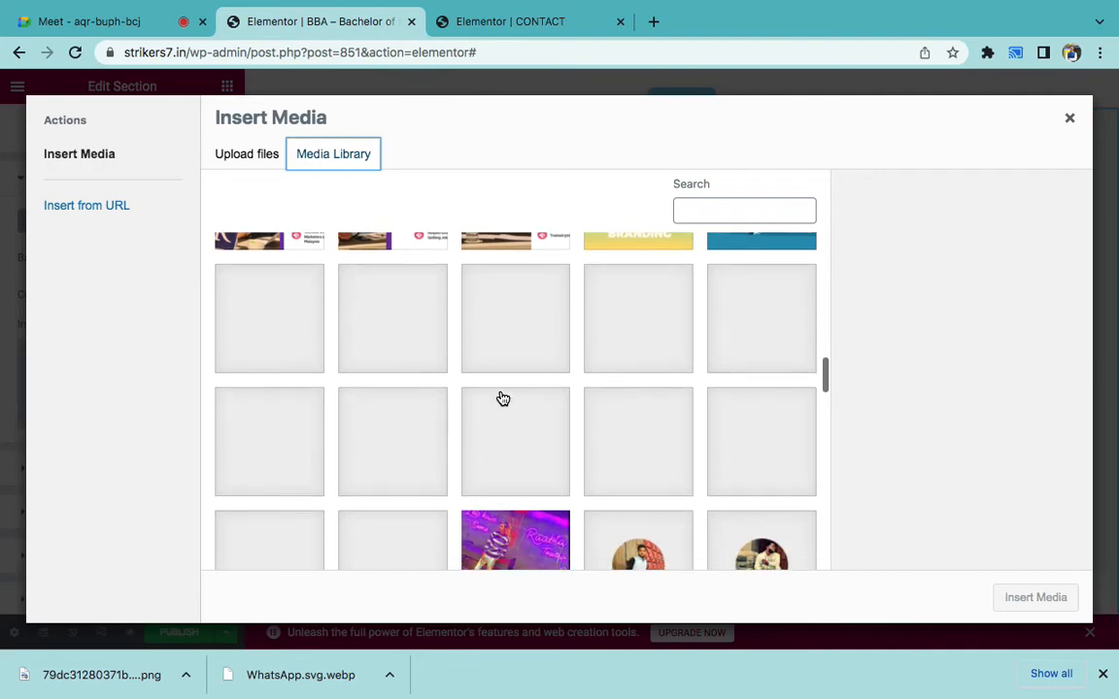
scroll(502, 398, "down", 10)
scroll(503, 398, "down", 5)
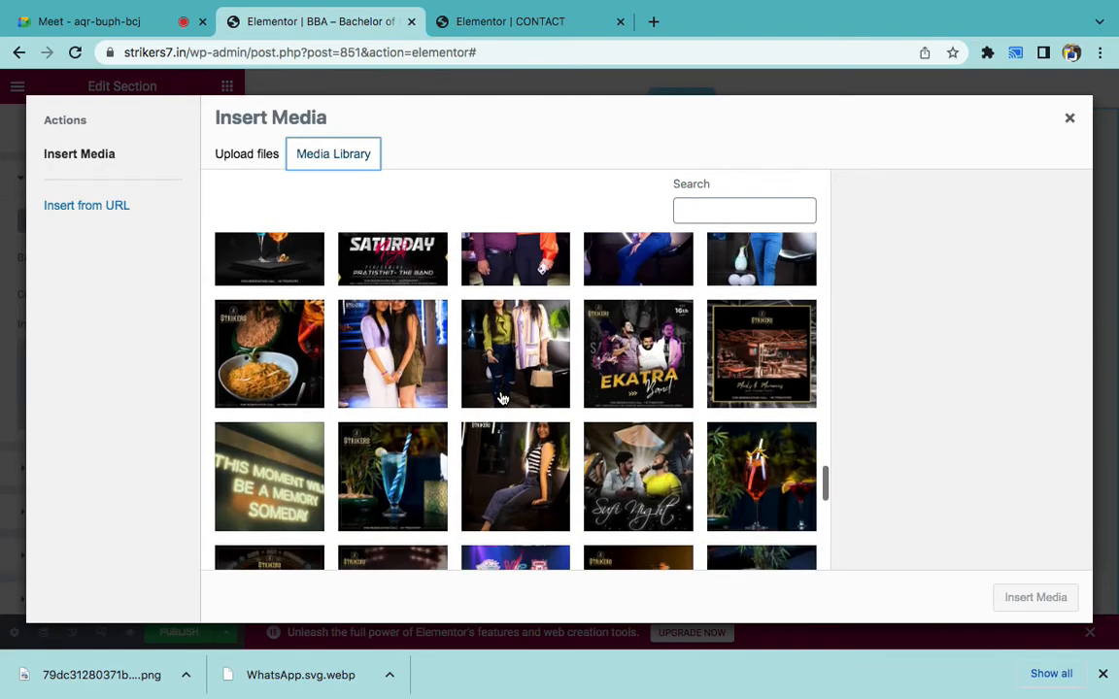
scroll(502, 398, "down", 3)
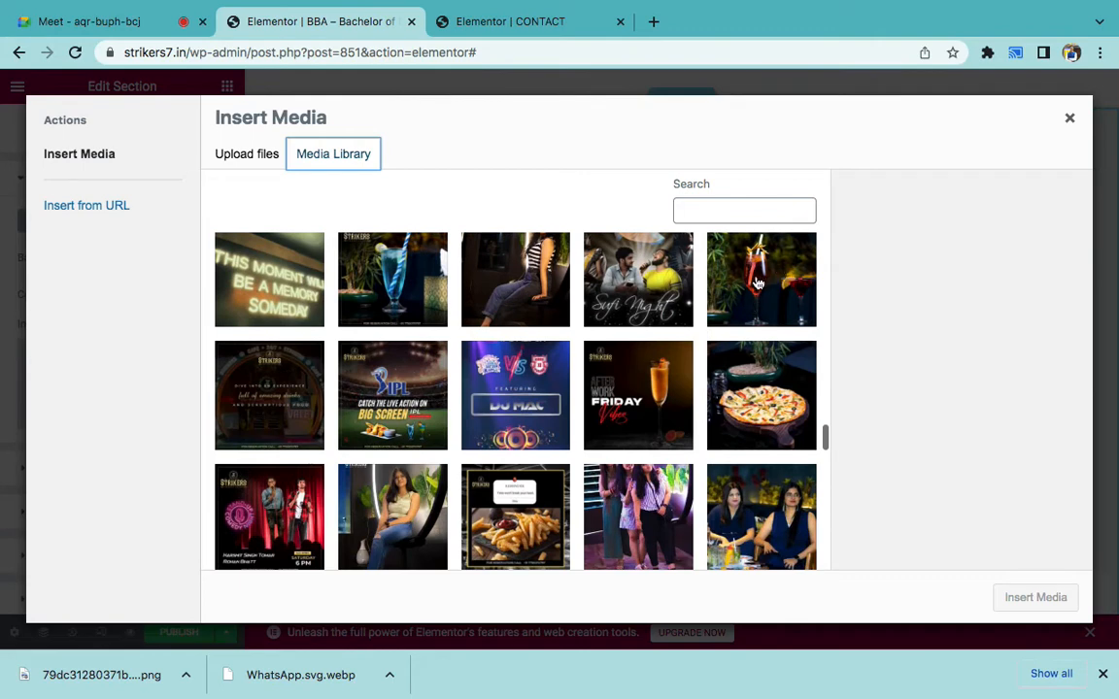
left_click(758, 282)
left_click(240, 374)
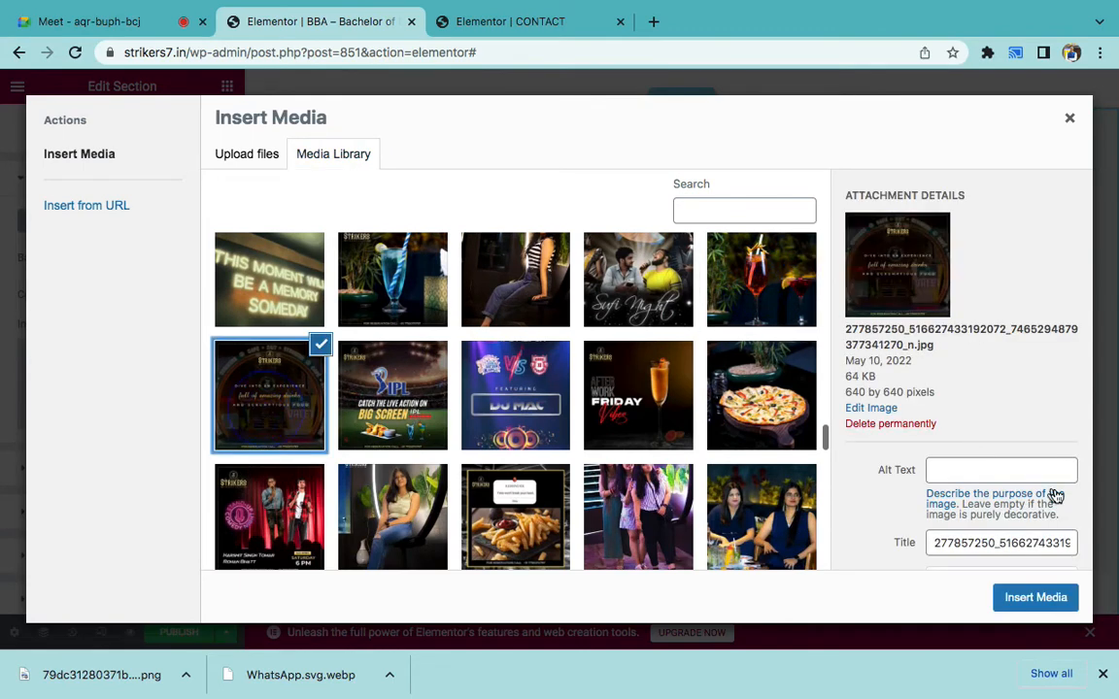
left_click(1031, 599)
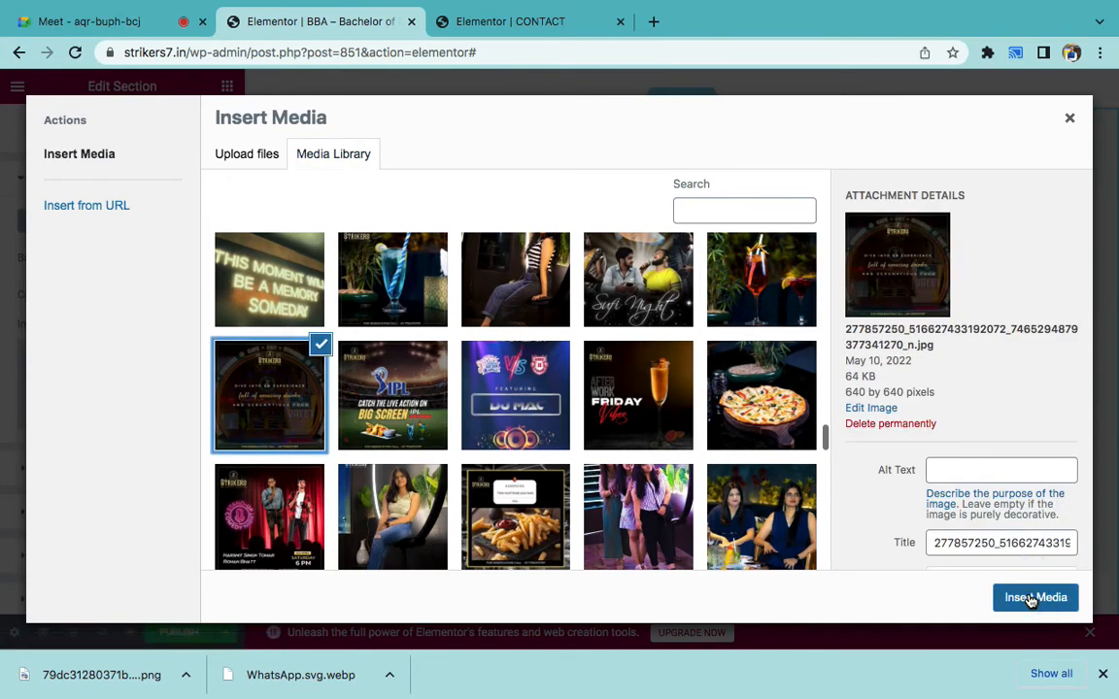
left_click(1031, 598)
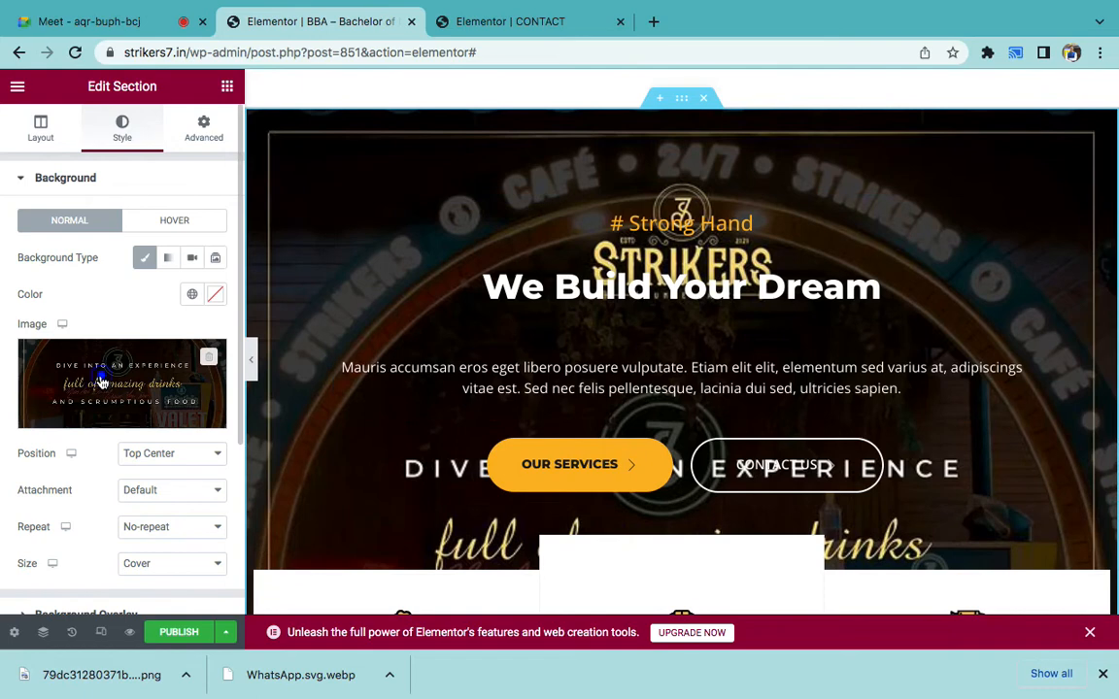
- Replace the hero background with the cocktail photo from the media library
left_click(102, 381)
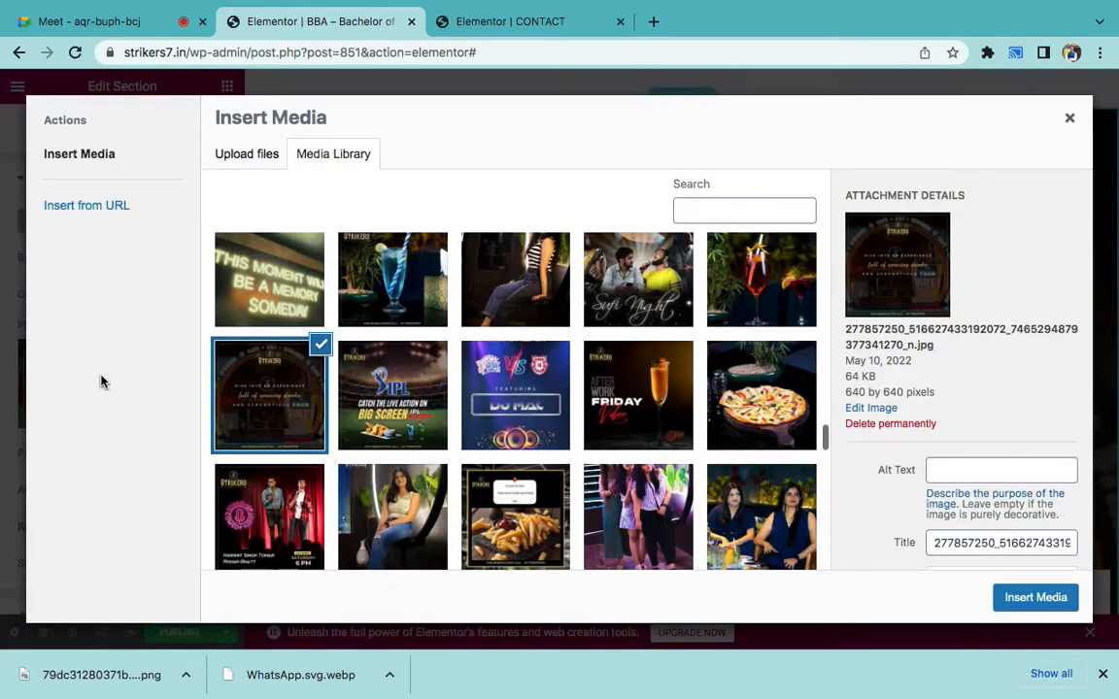
left_click(750, 301)
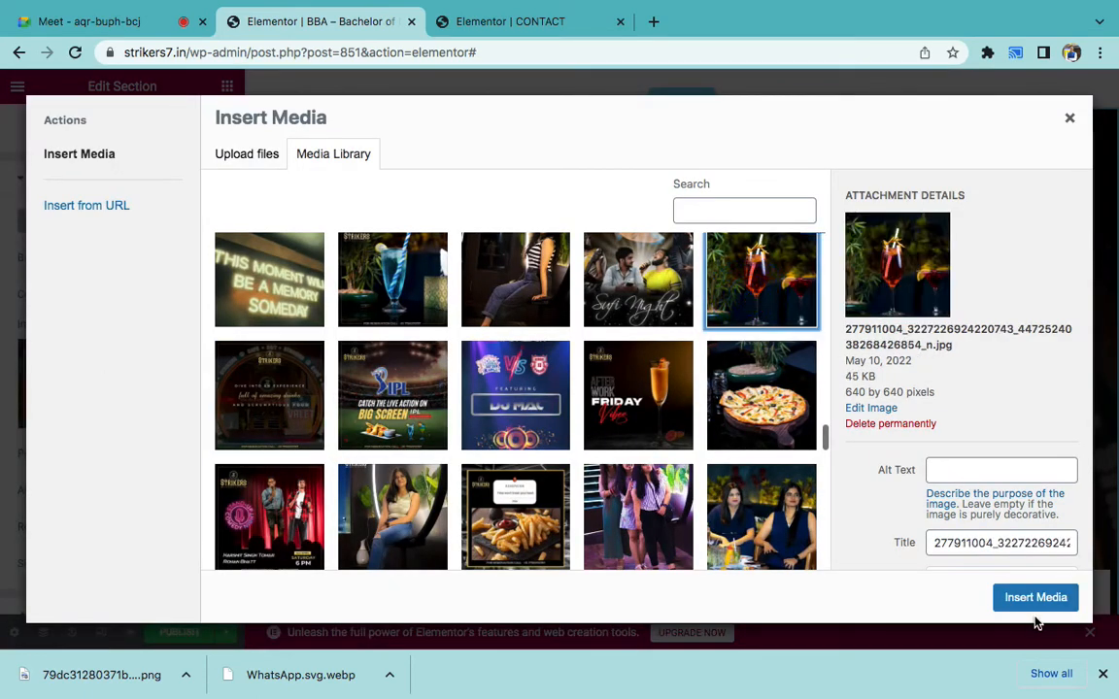
left_click(1010, 594)
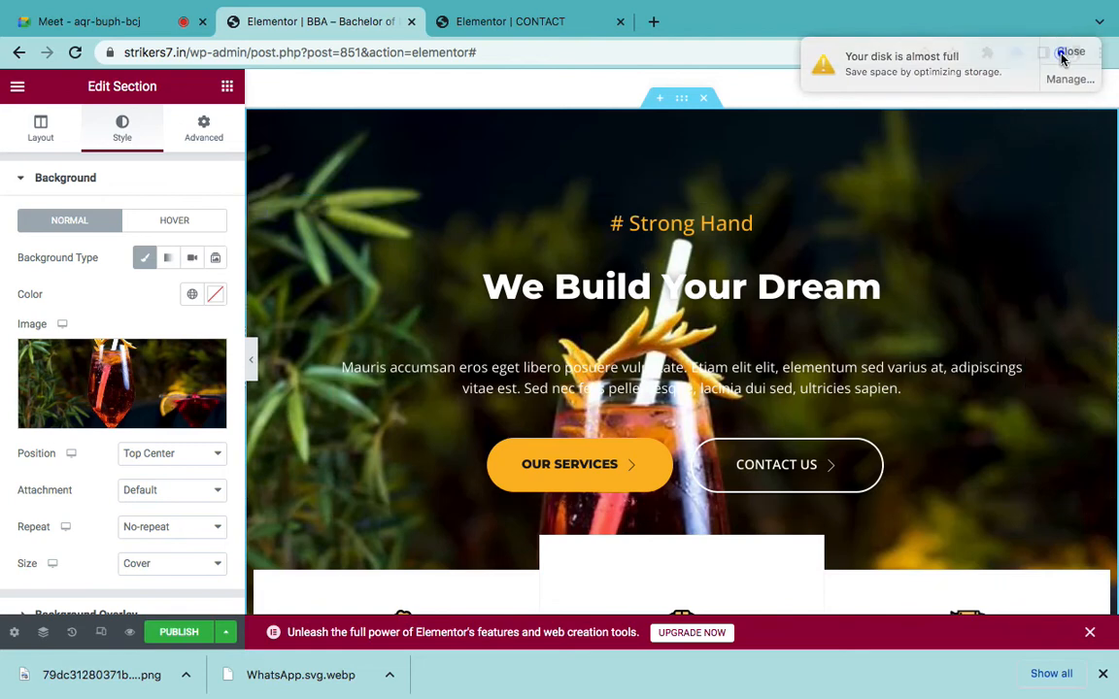
- Replace the hero heading 'We Build Your Dream' with 'TASTE THE DELICIOUS'
left_click(1061, 52)
left_click(726, 314)
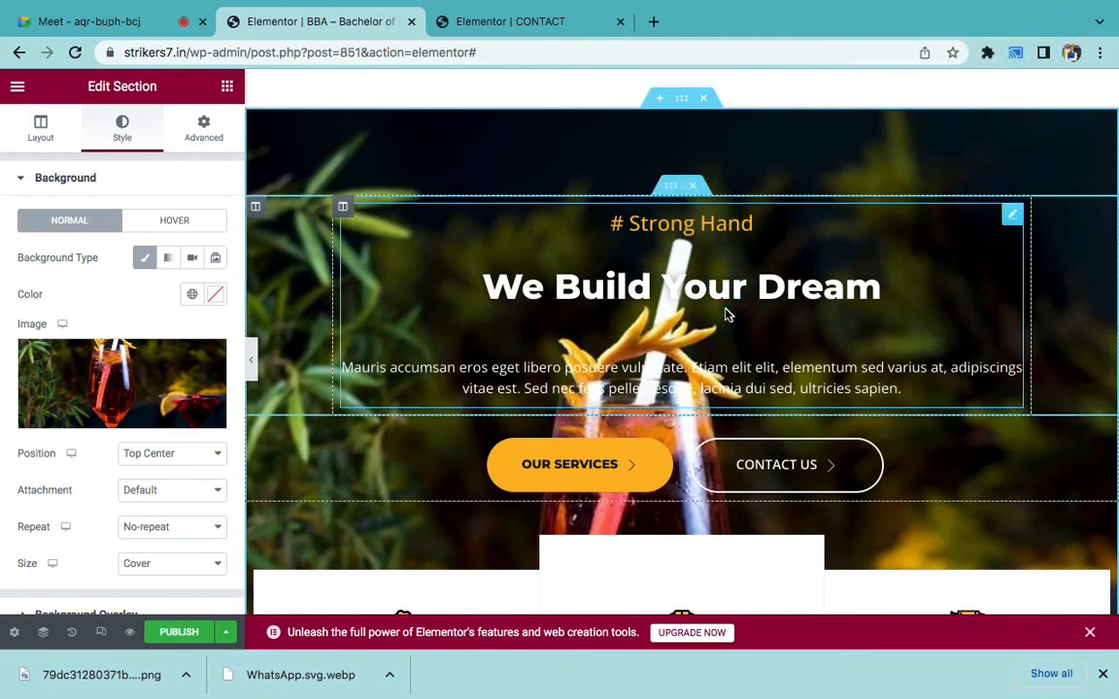
triple_click(161, 242)
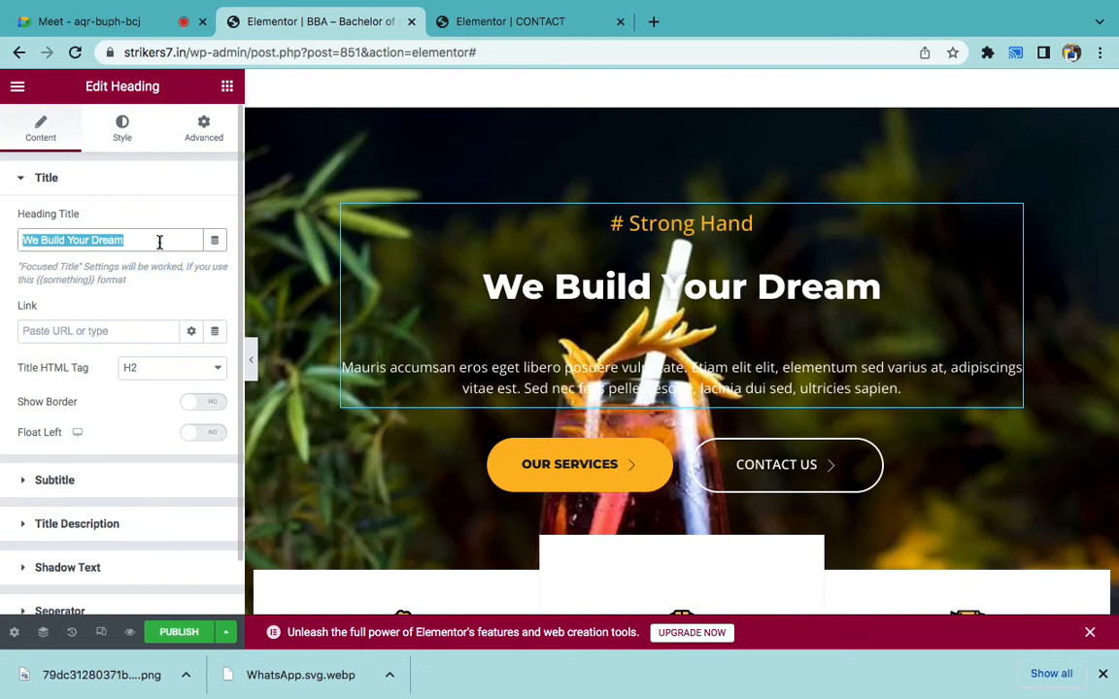
type("TASTE")
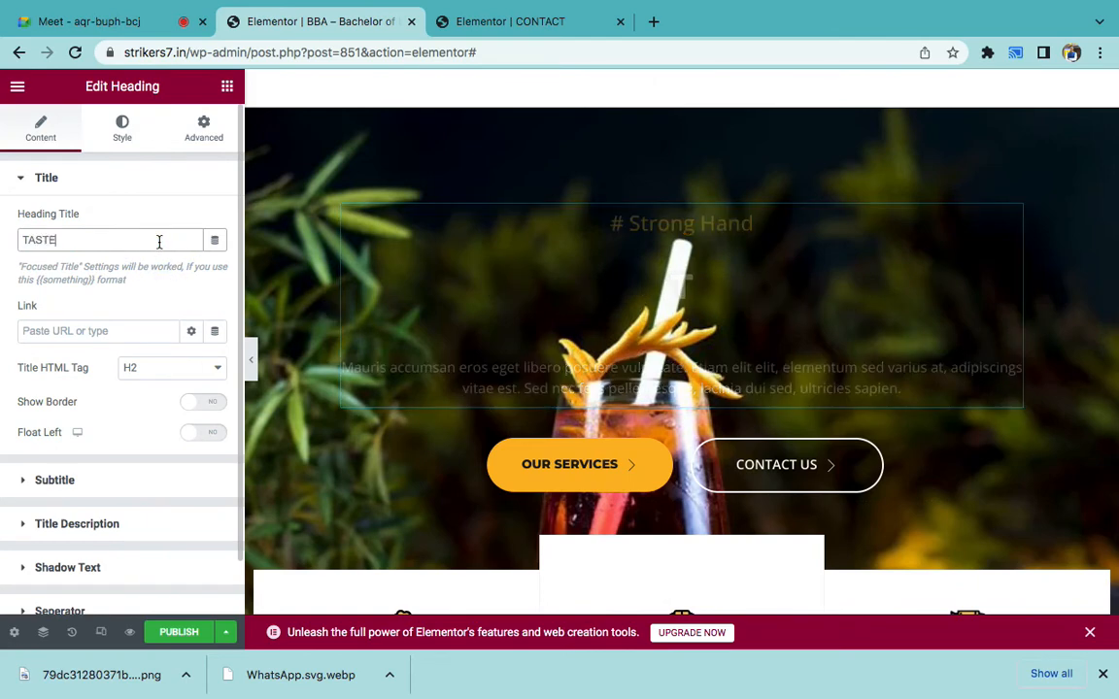
type(" THE DELI")
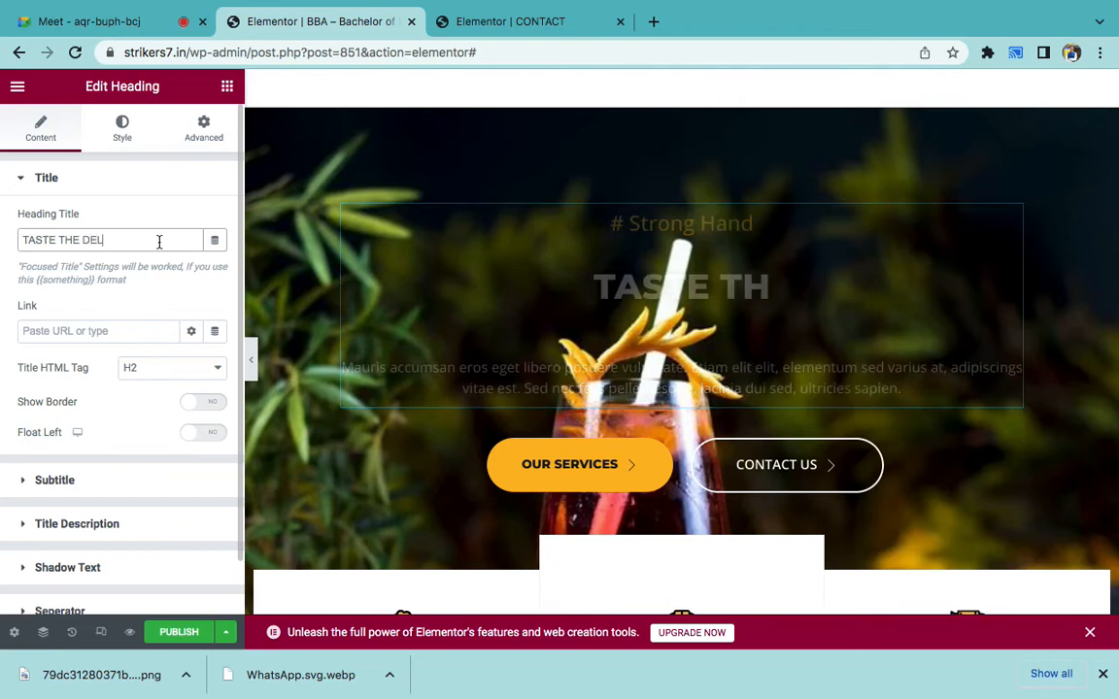
type("CIOUS")
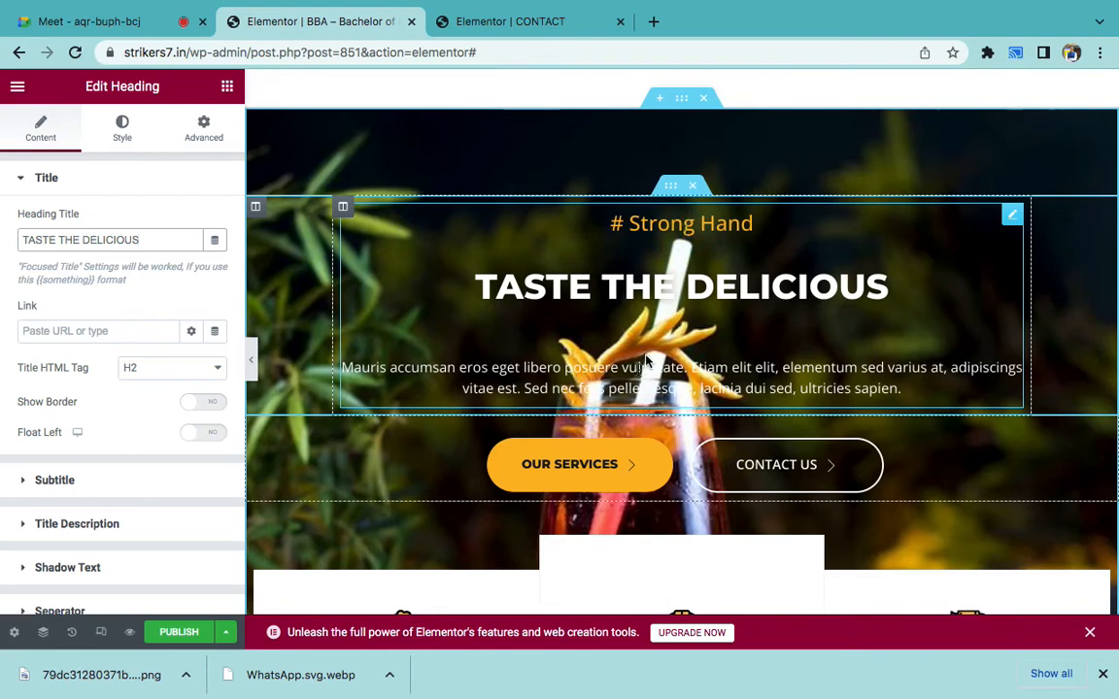
scroll(633, 374, "down", 2)
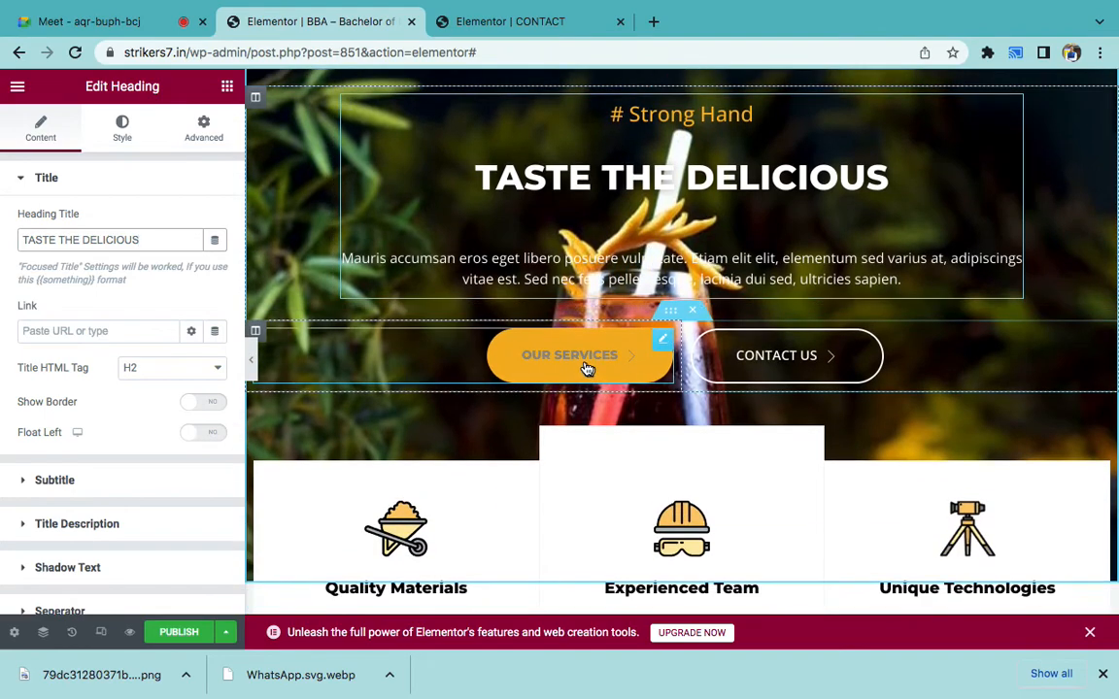
scroll(870, 378, "up", 3)
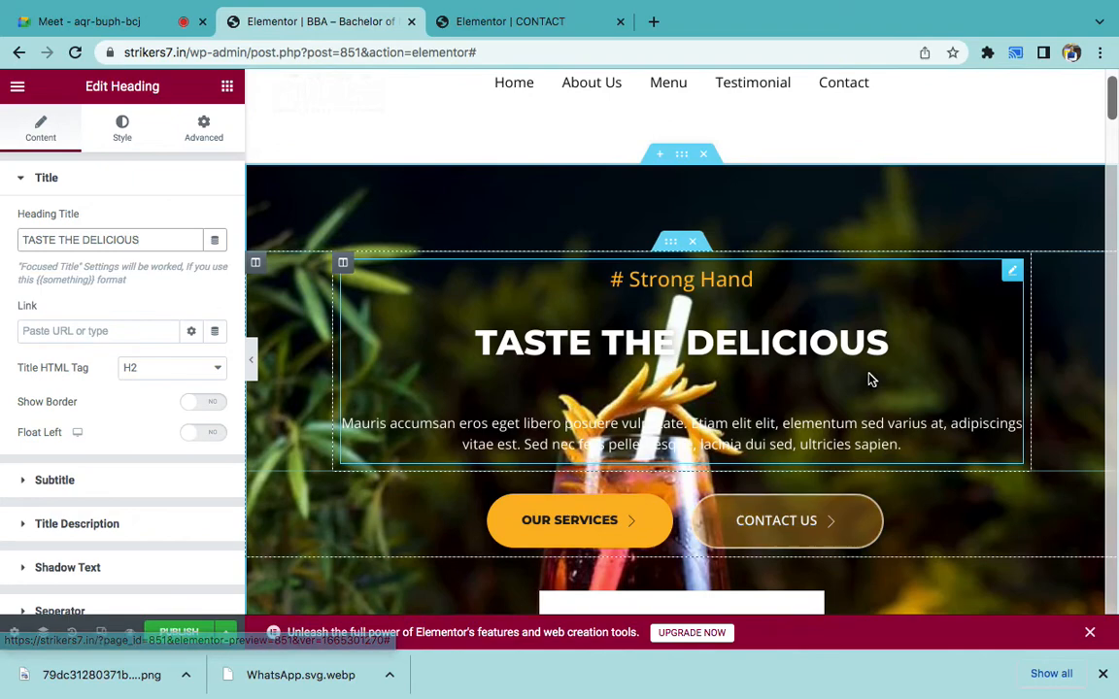
scroll(870, 379, "down", 8)
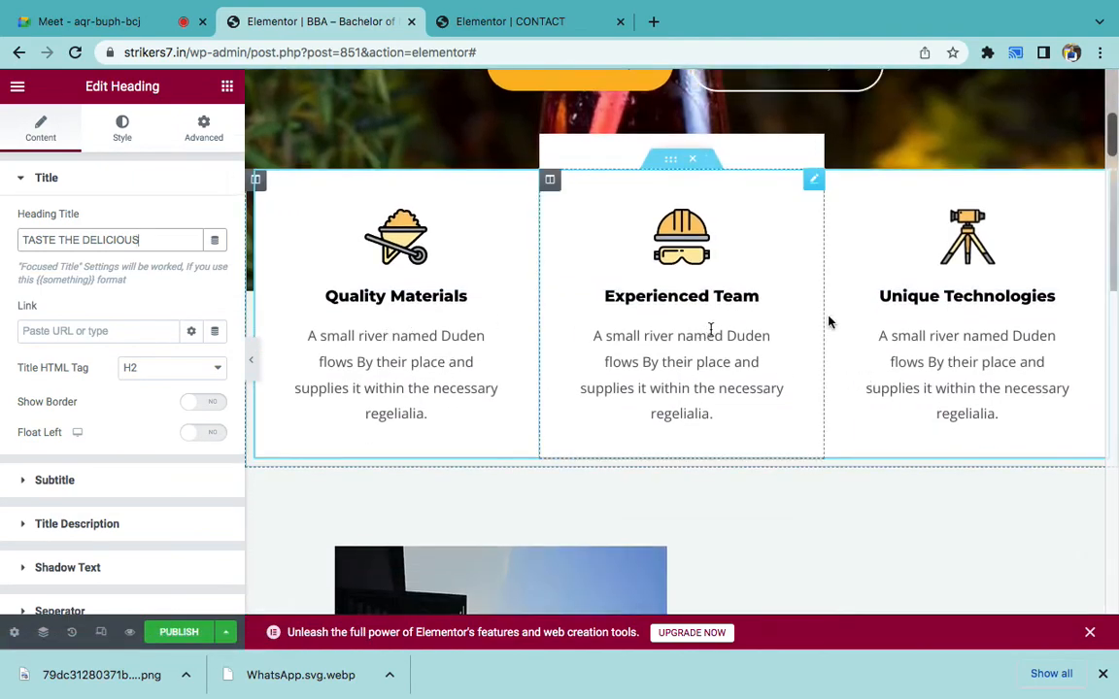
- Swap the Quality Materials box image for the WhatsApp image from the media library
left_click(471, 307)
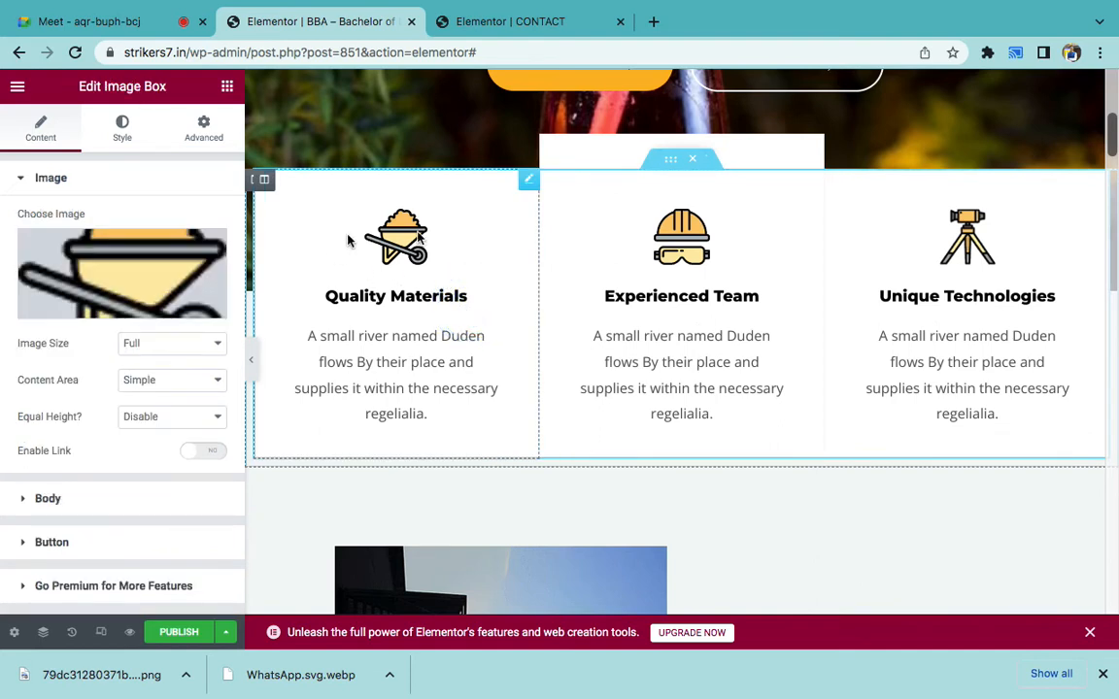
left_click(130, 264)
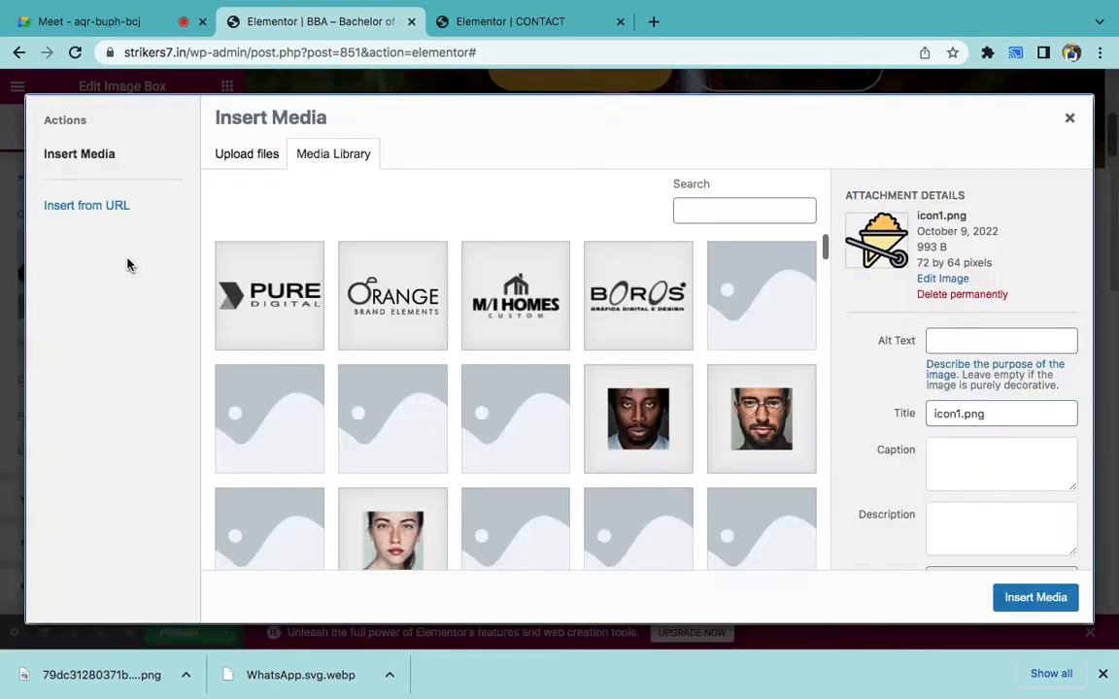
scroll(446, 364, "down", 10)
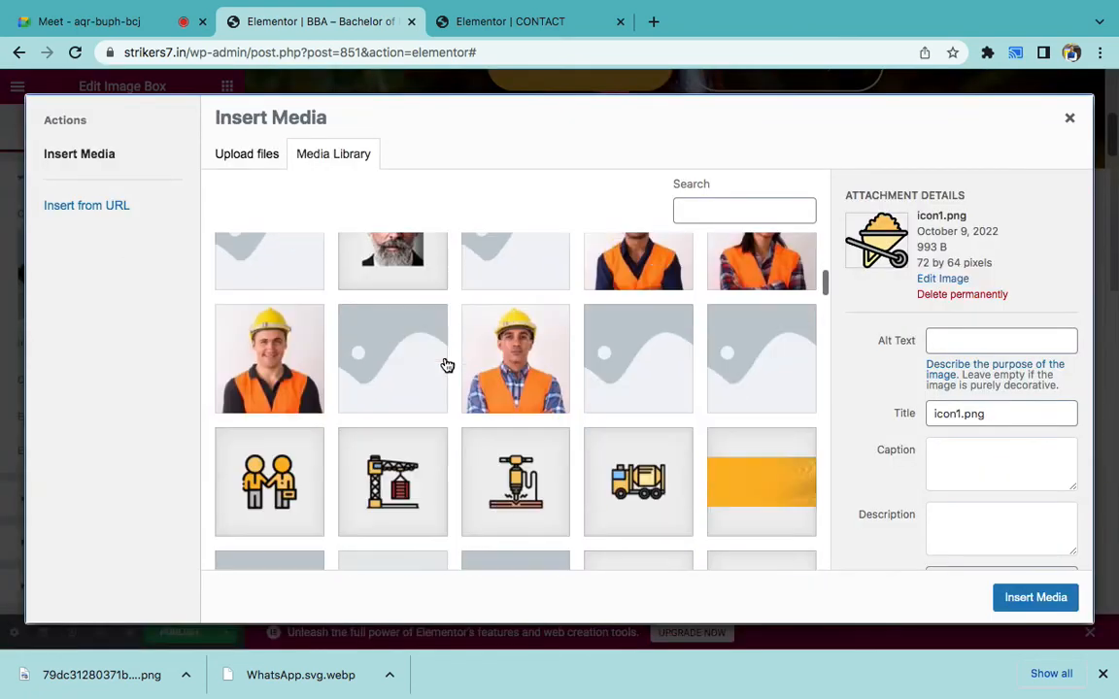
scroll(446, 364, "down", 5)
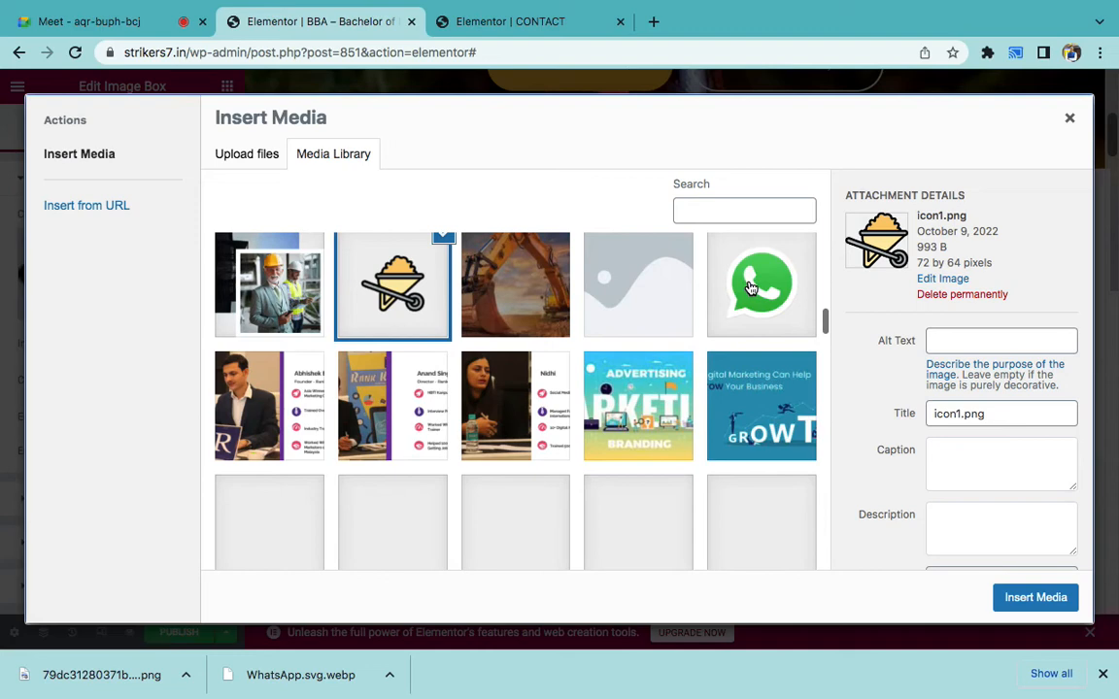
left_click(750, 288)
left_click(1017, 607)
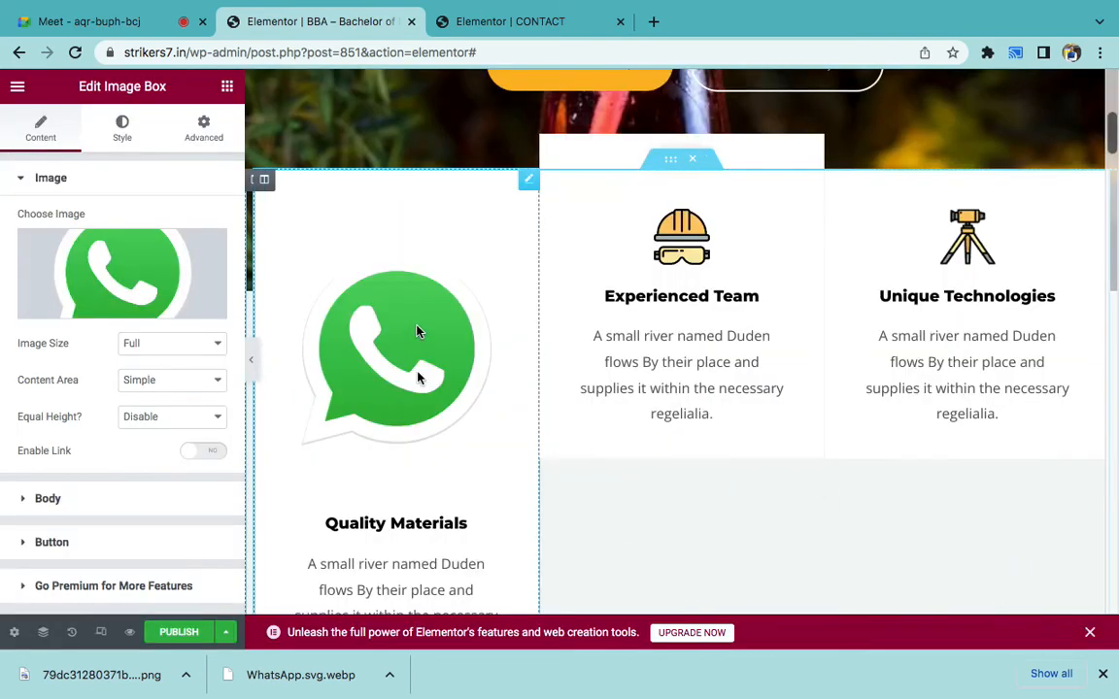
- Set the box's image size to Thumbnail 150 x 150
scroll(418, 389, "down", 1)
left_click(143, 343)
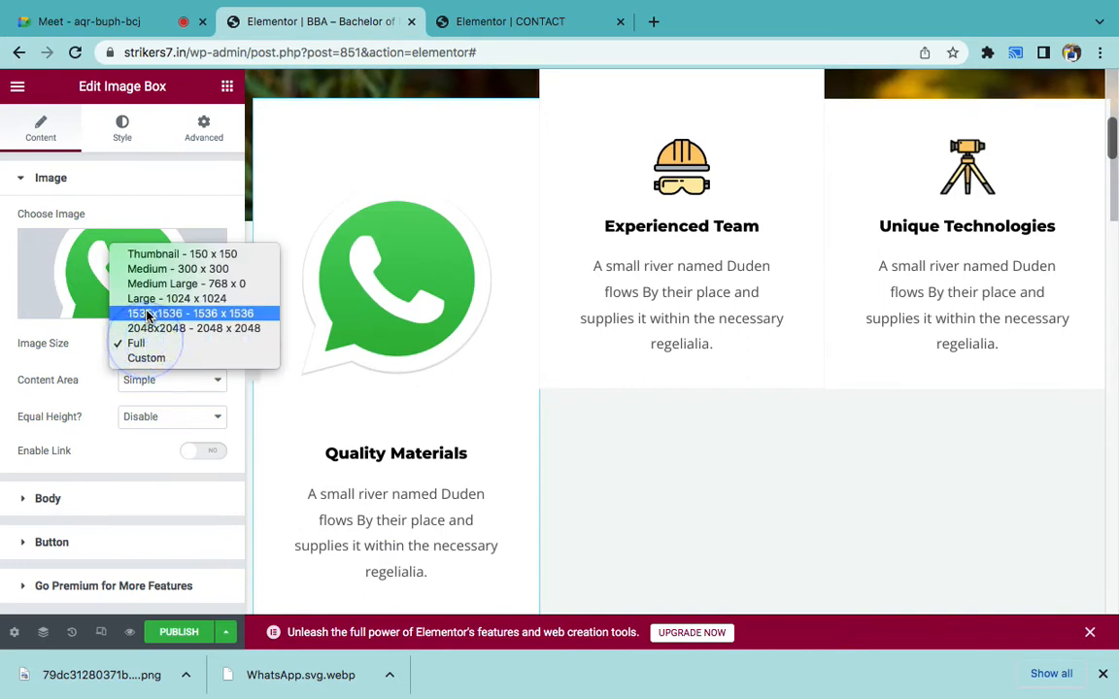
left_click(145, 269)
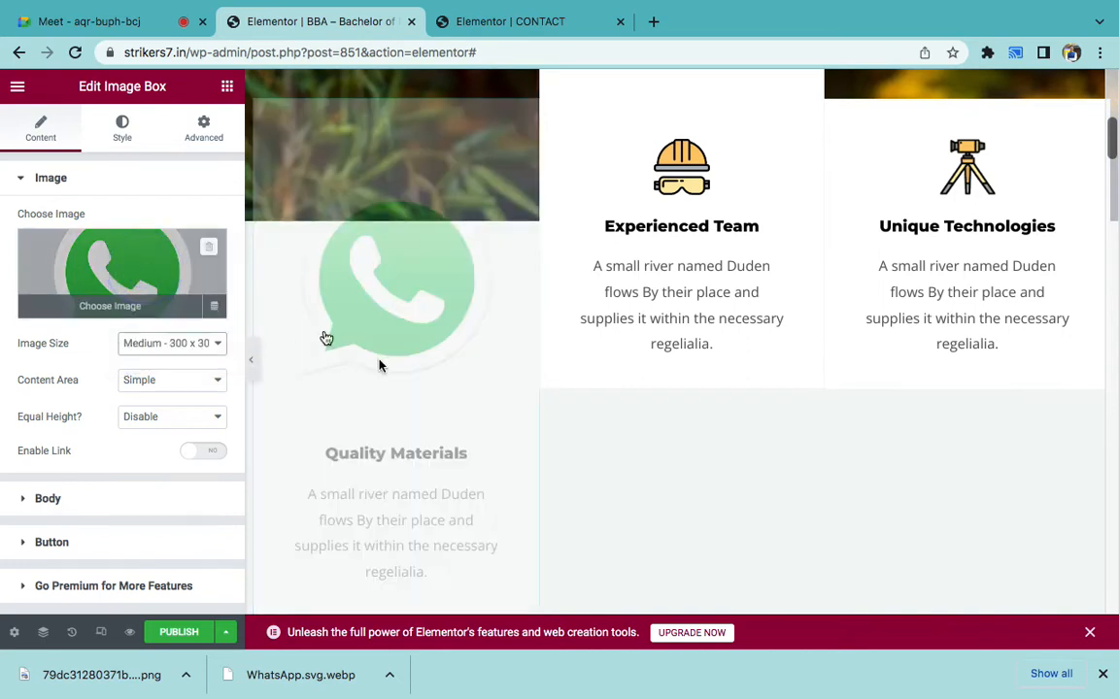
left_click(163, 343)
left_click(156, 330)
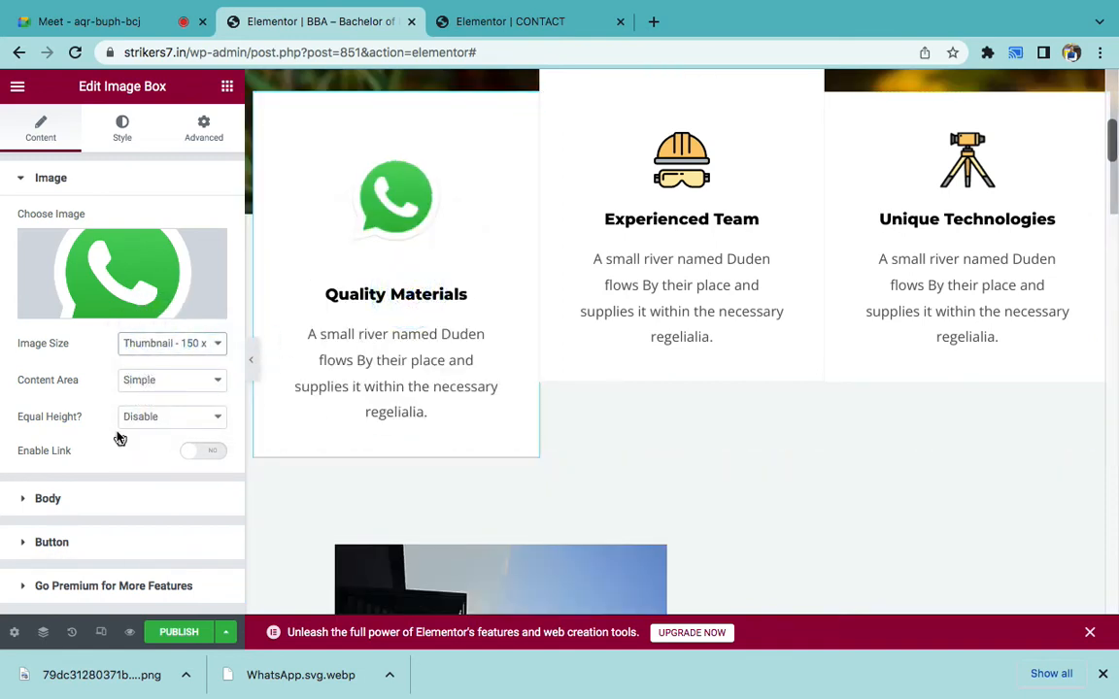
- Title the box 'TASTY FOOD', then delete the whole three-box feature section
left_click(48, 498)
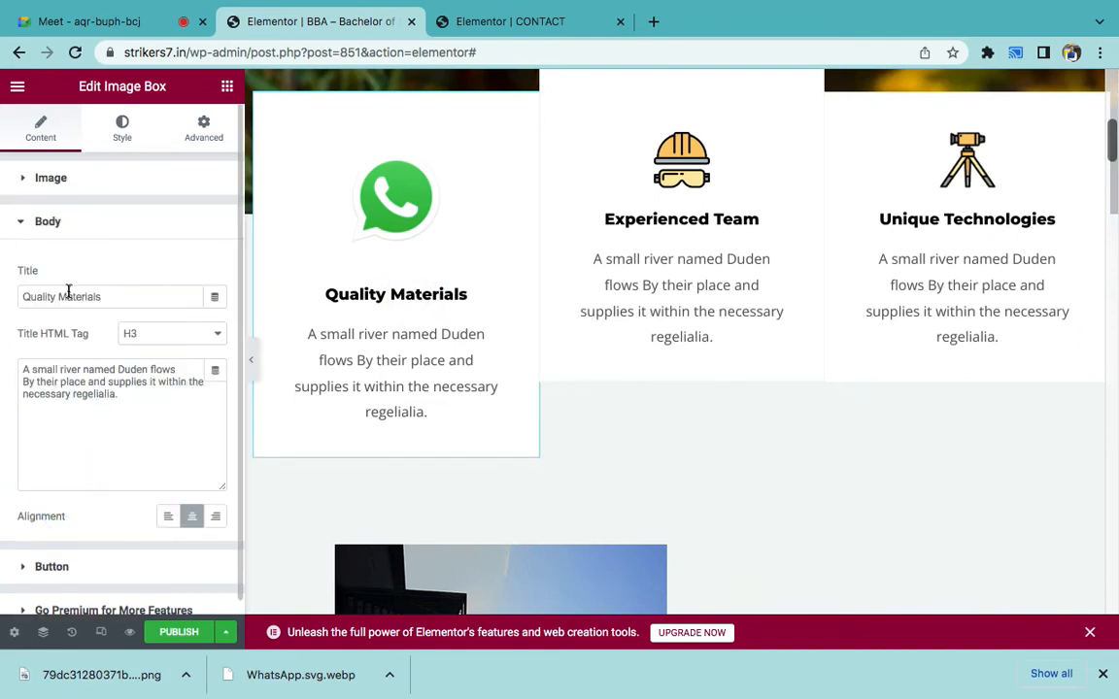
type("R")
key("BackSpace")
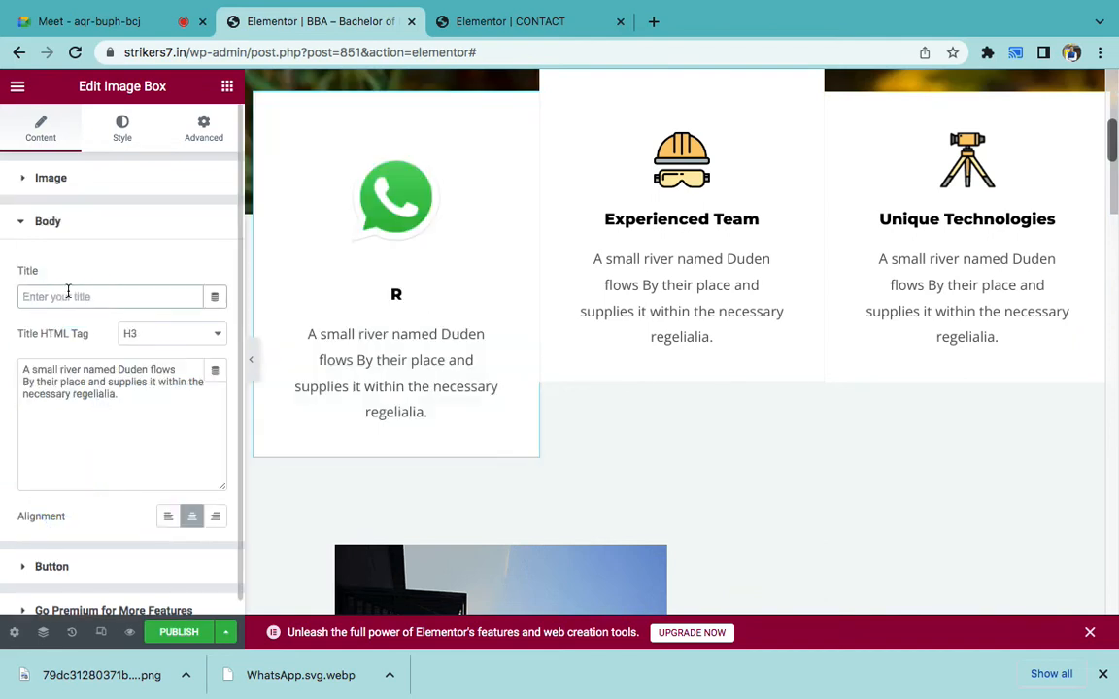
type("TASTY")
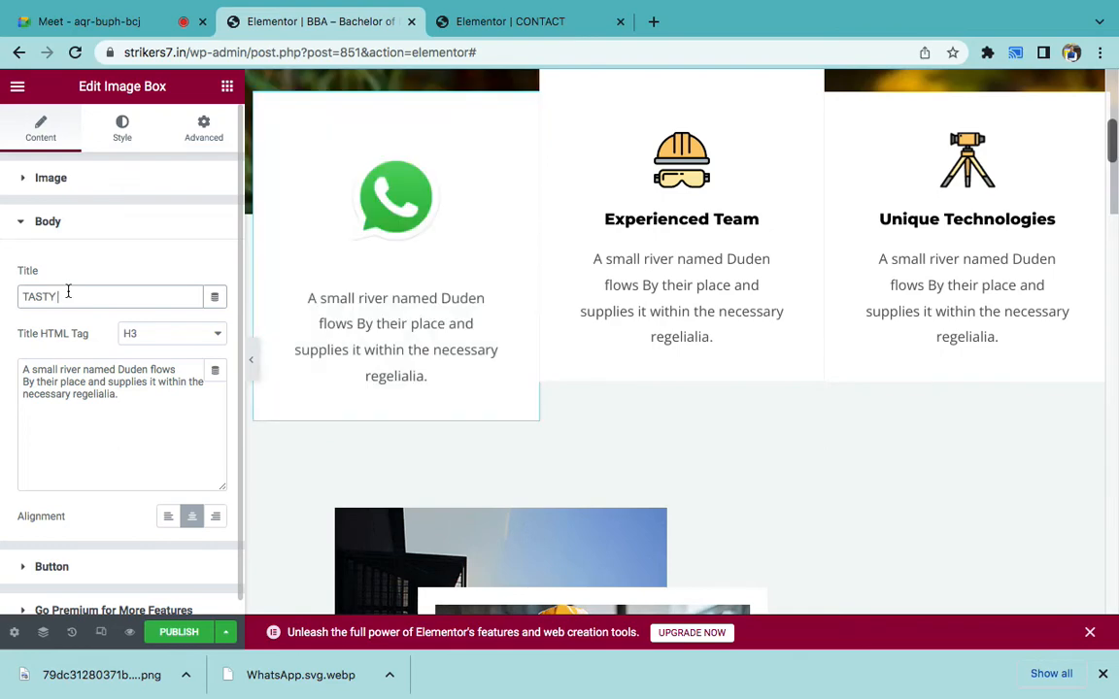
type(" FOOD")
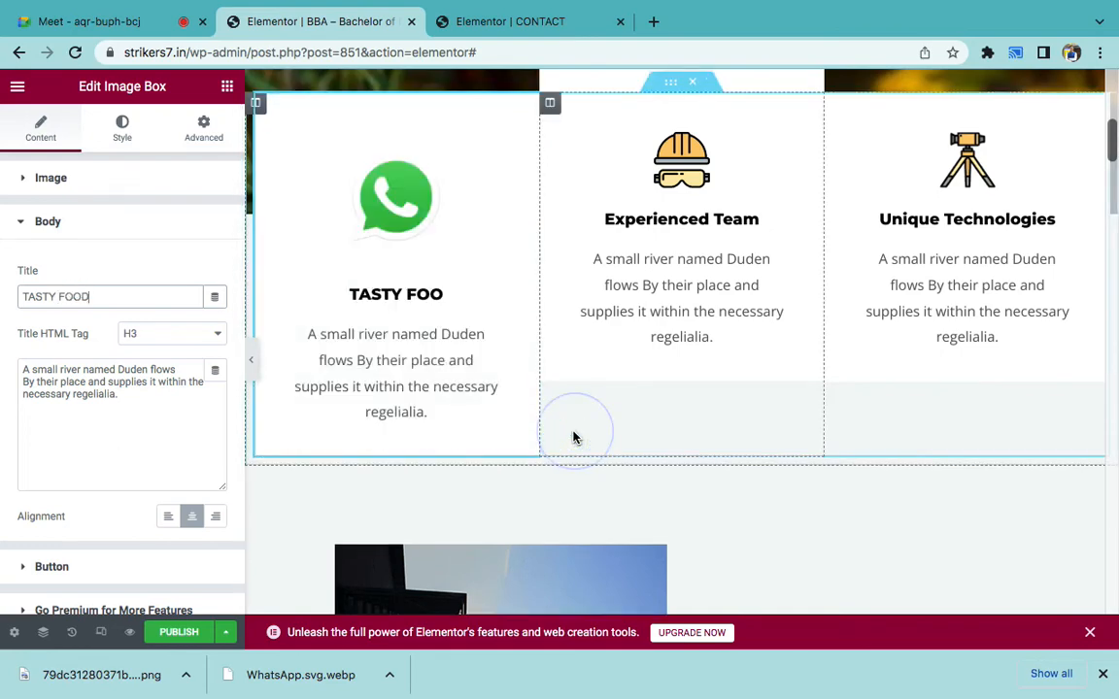
scroll(861, 281, "up", 5)
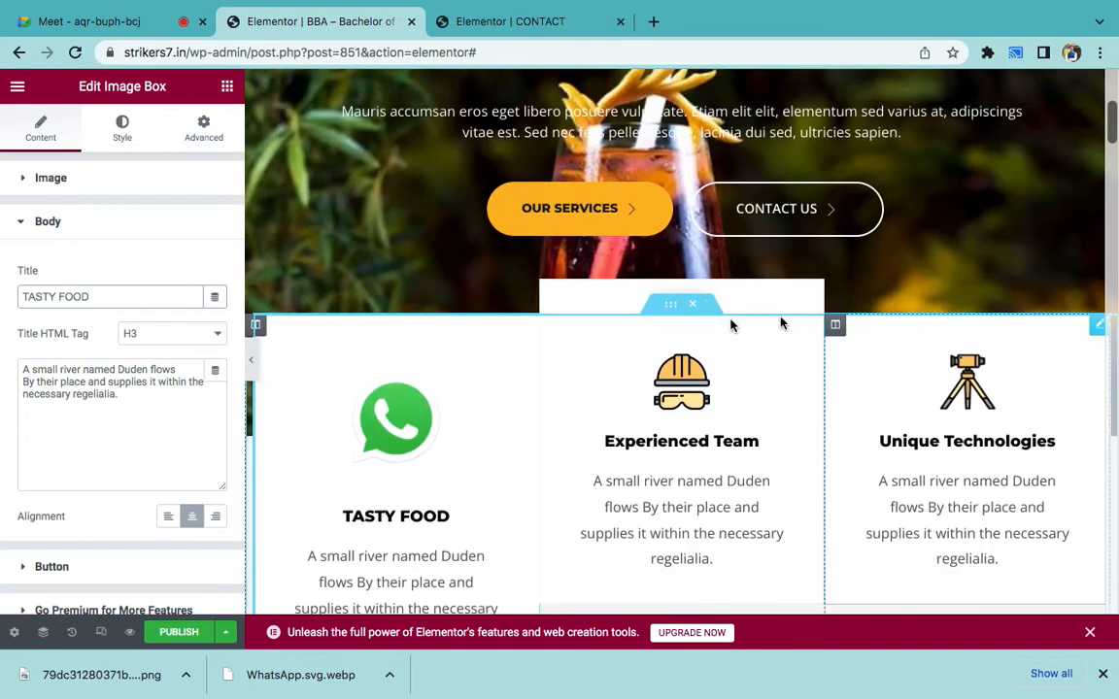
left_click(699, 307)
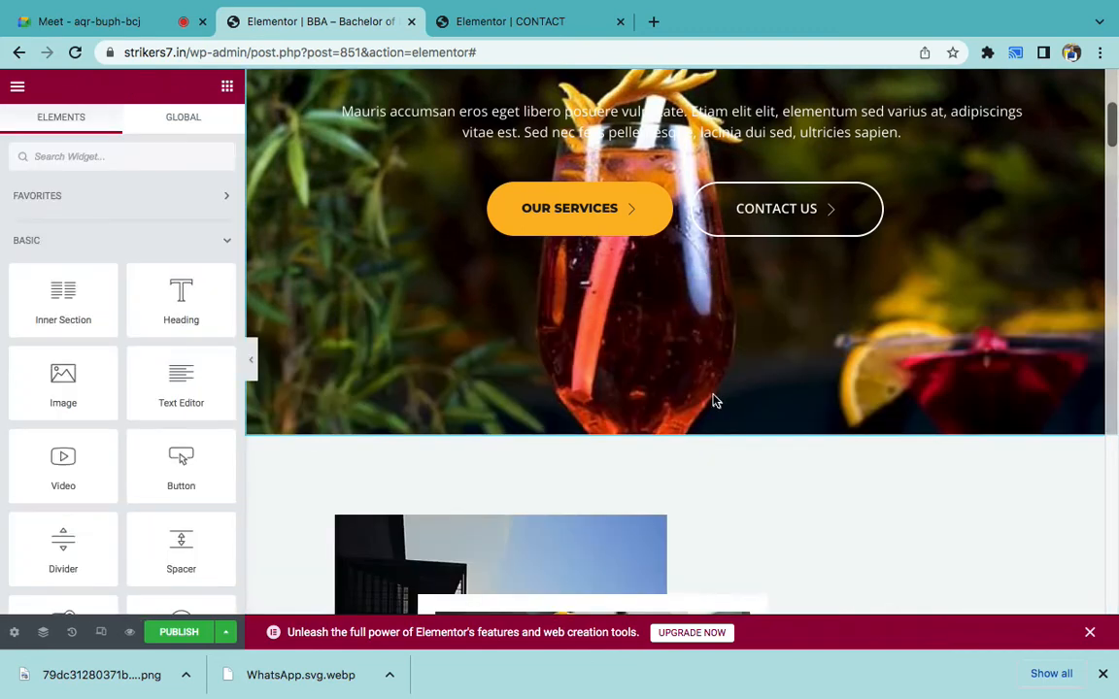
- Delete the engineer-photo, We Offer Financial and Quality Services sections plus the Land Minning column
scroll(711, 399, "up", 3)
scroll(712, 400, "up", 2)
scroll(713, 397, "down", 7)
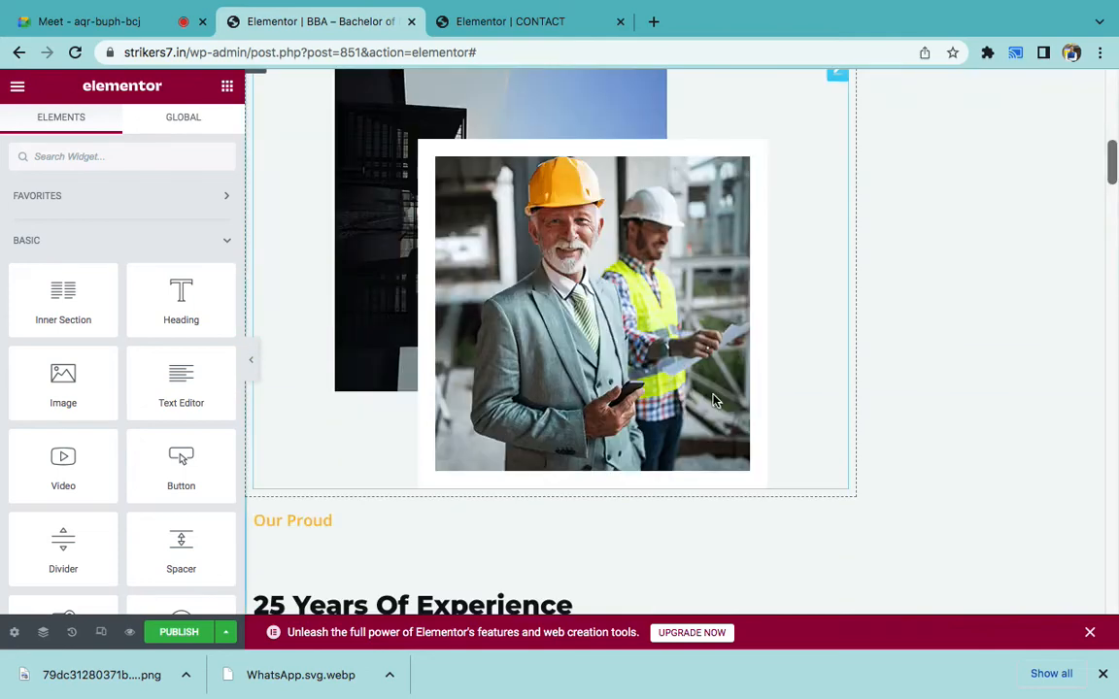
scroll(714, 400, "up", 2)
left_click(705, 127)
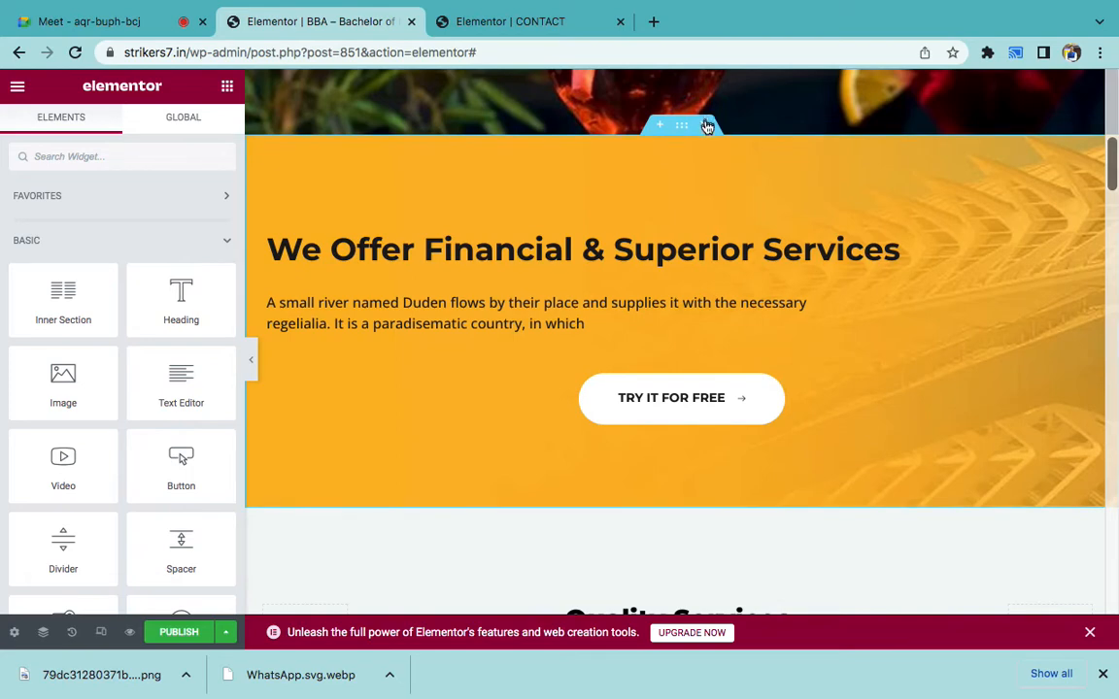
left_click(705, 127)
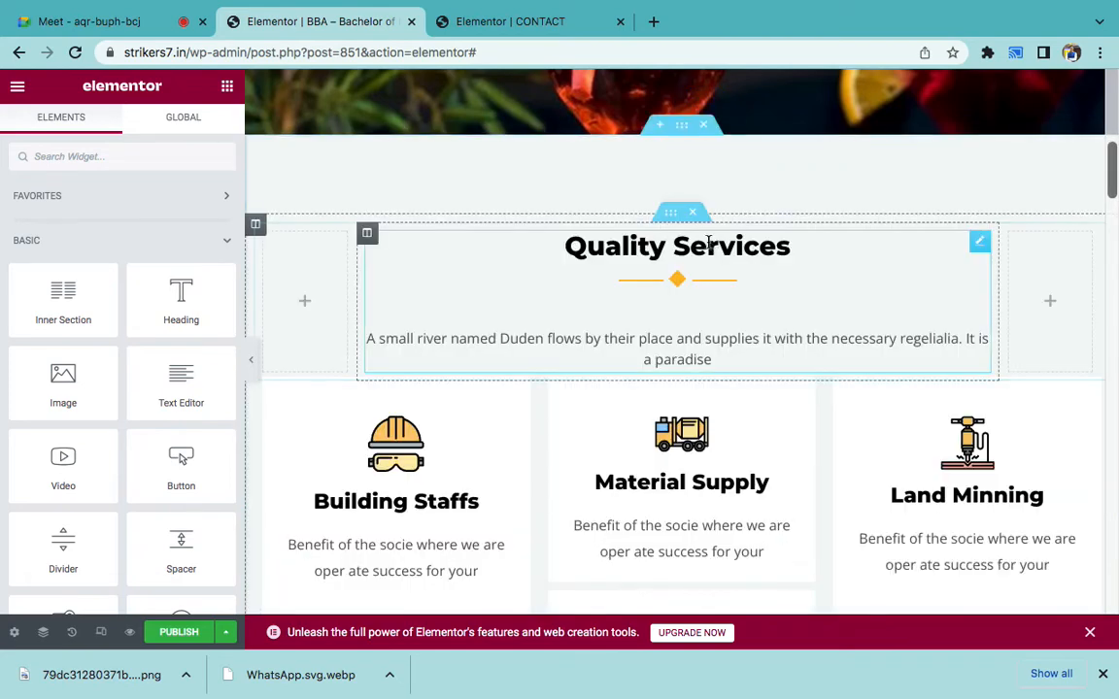
scroll(746, 346, "down", 2)
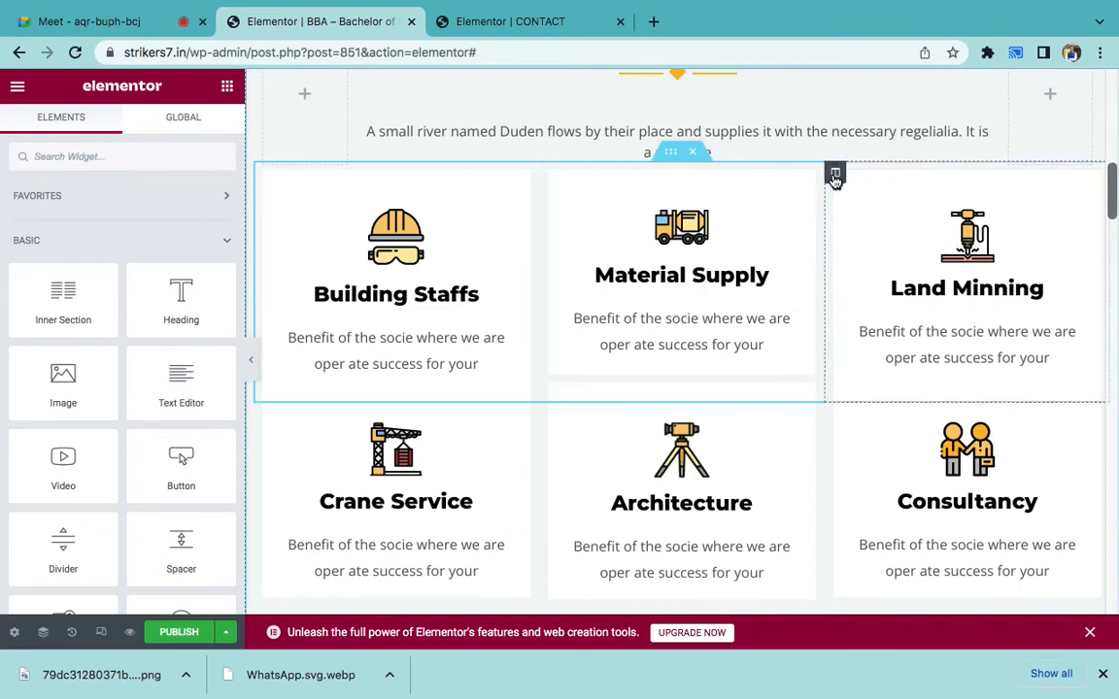
right_click(835, 174)
left_click(876, 428)
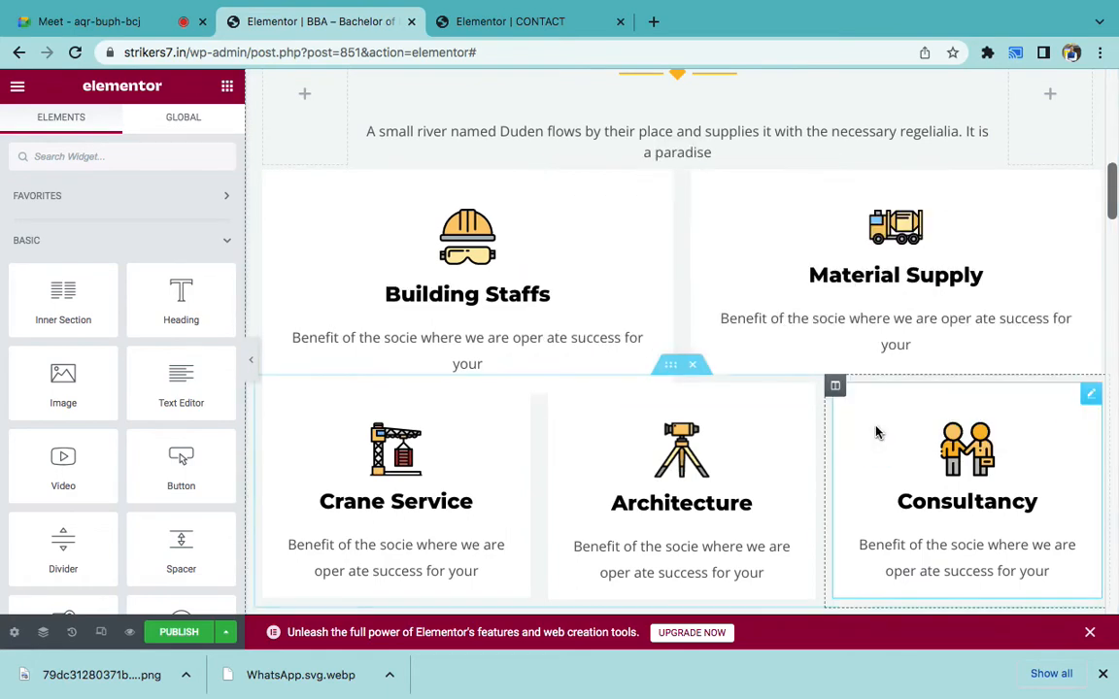
scroll(901, 237, "up", 2)
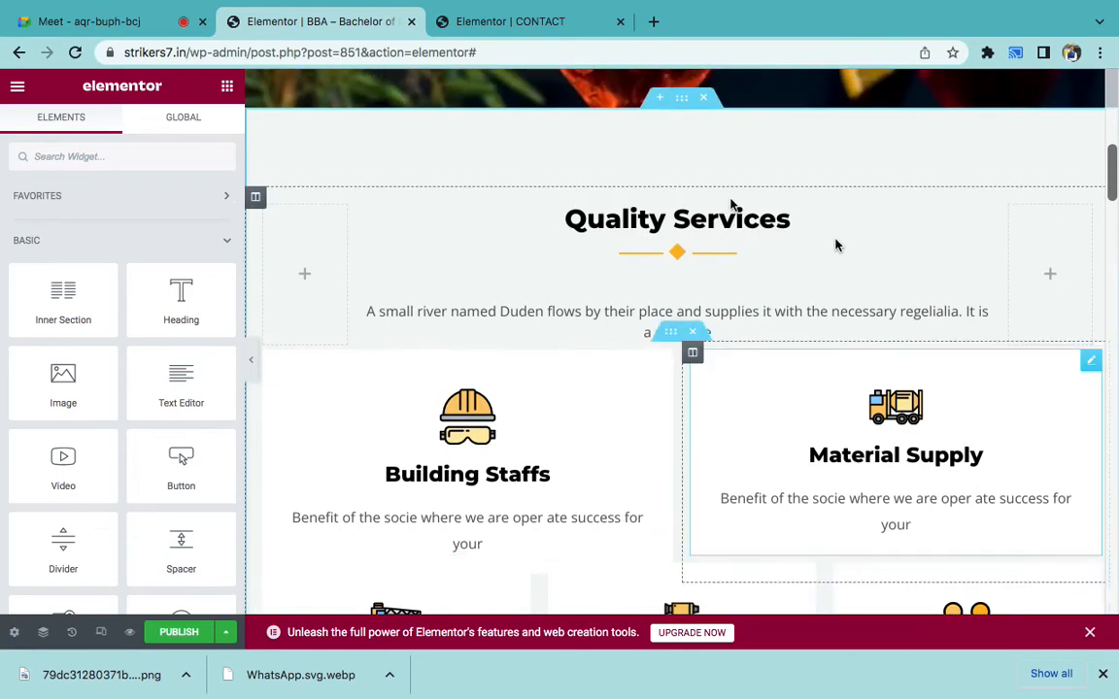
left_click(706, 101)
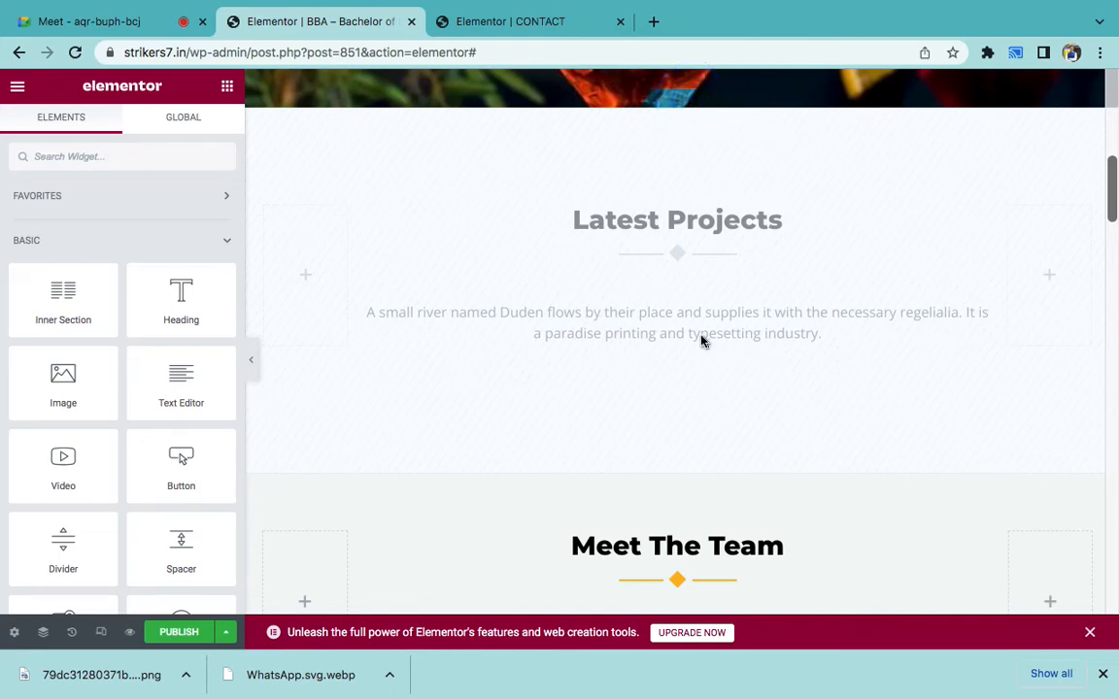
- Delete the FAQ, testimonials, Latest Media and logo sections
scroll(701, 342, "down", 3)
scroll(862, 374, "down", 4)
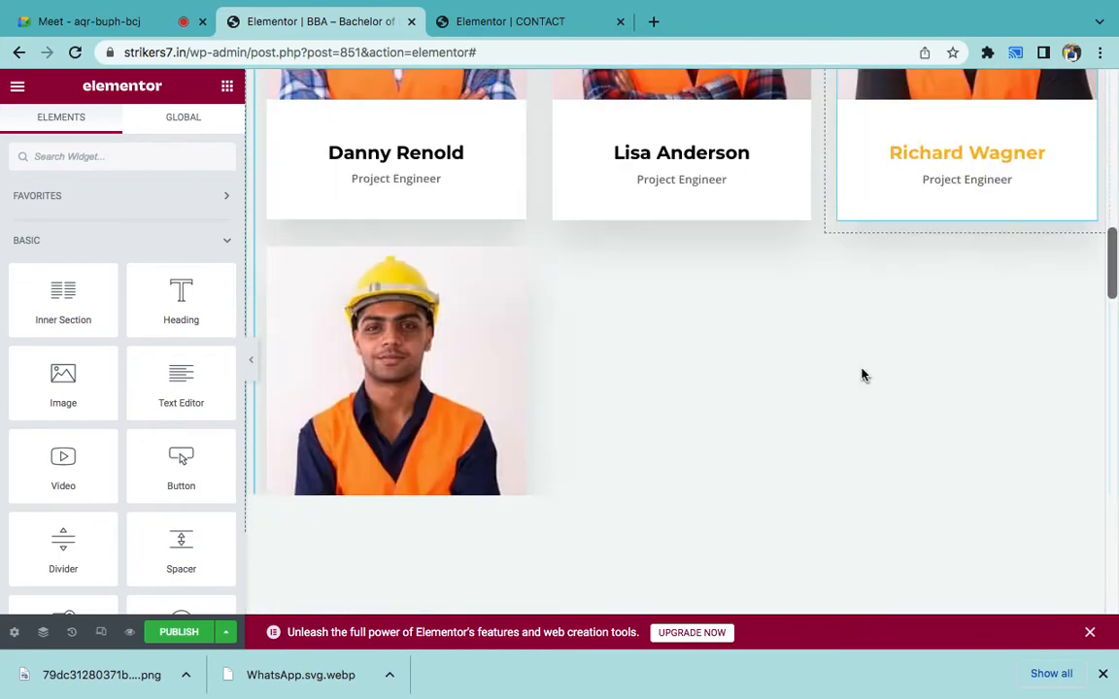
scroll(860, 373, "down", 8)
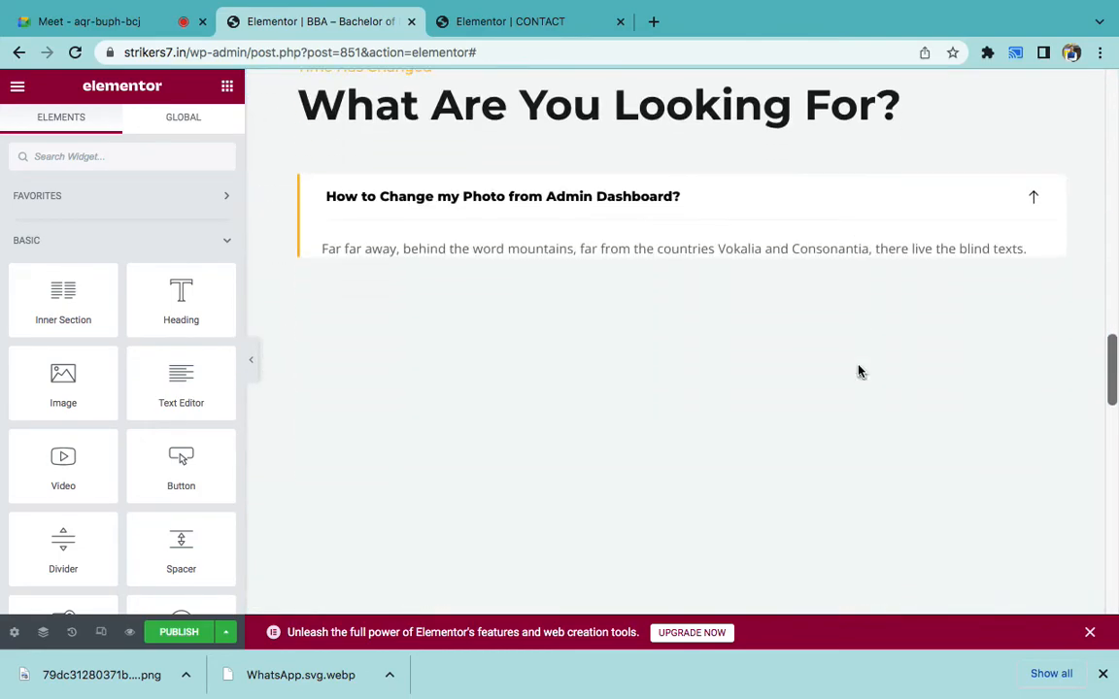
scroll(859, 371, "up", 2)
left_click(691, 151)
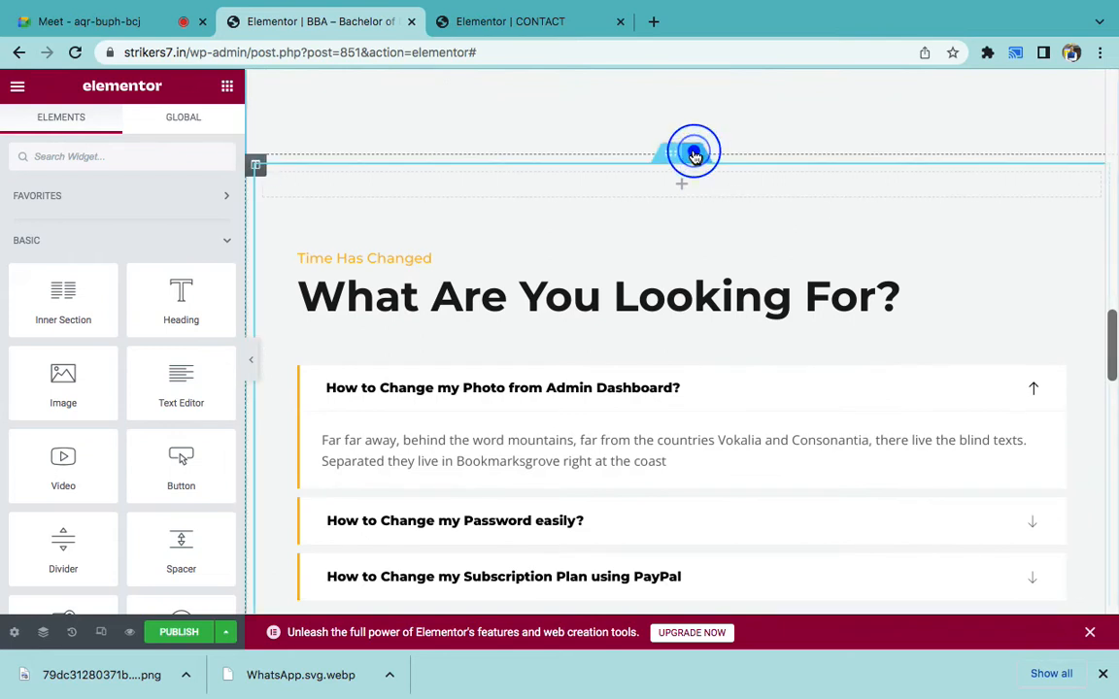
scroll(690, 288, "down", 2)
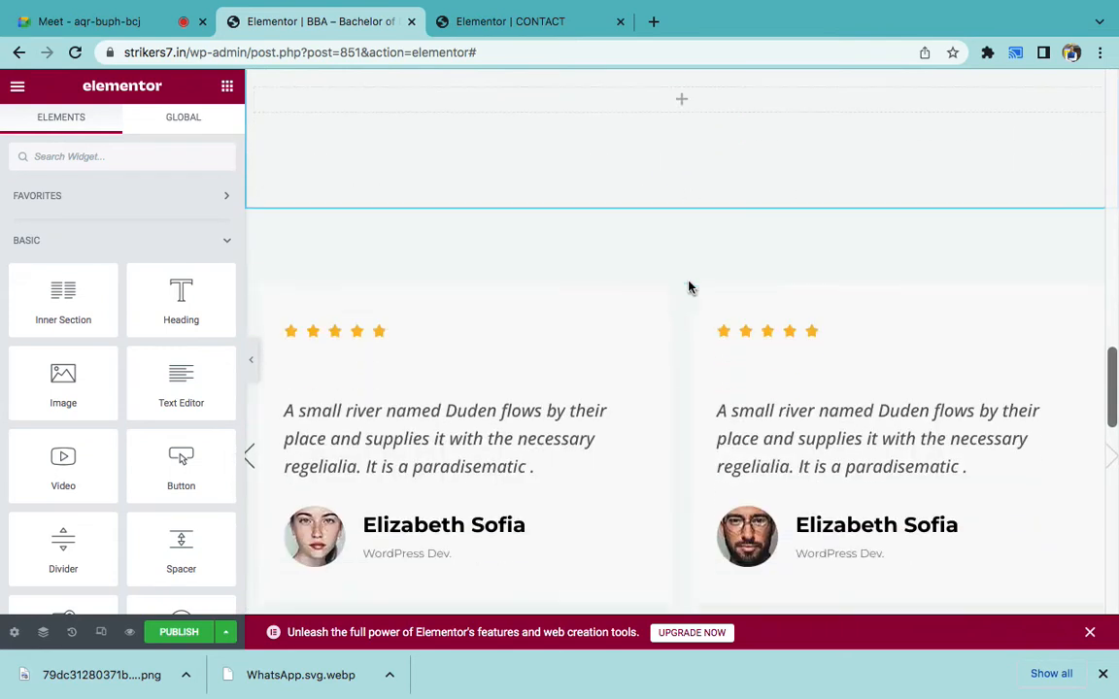
left_click(701, 126)
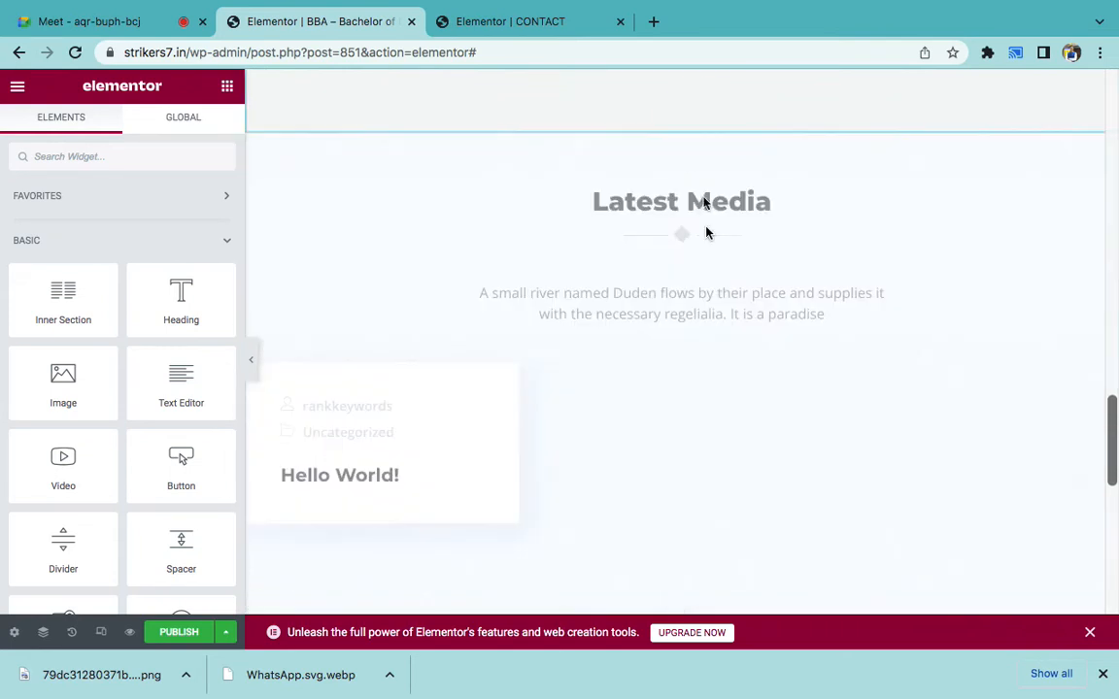
left_click(703, 129)
left_click(681, 130)
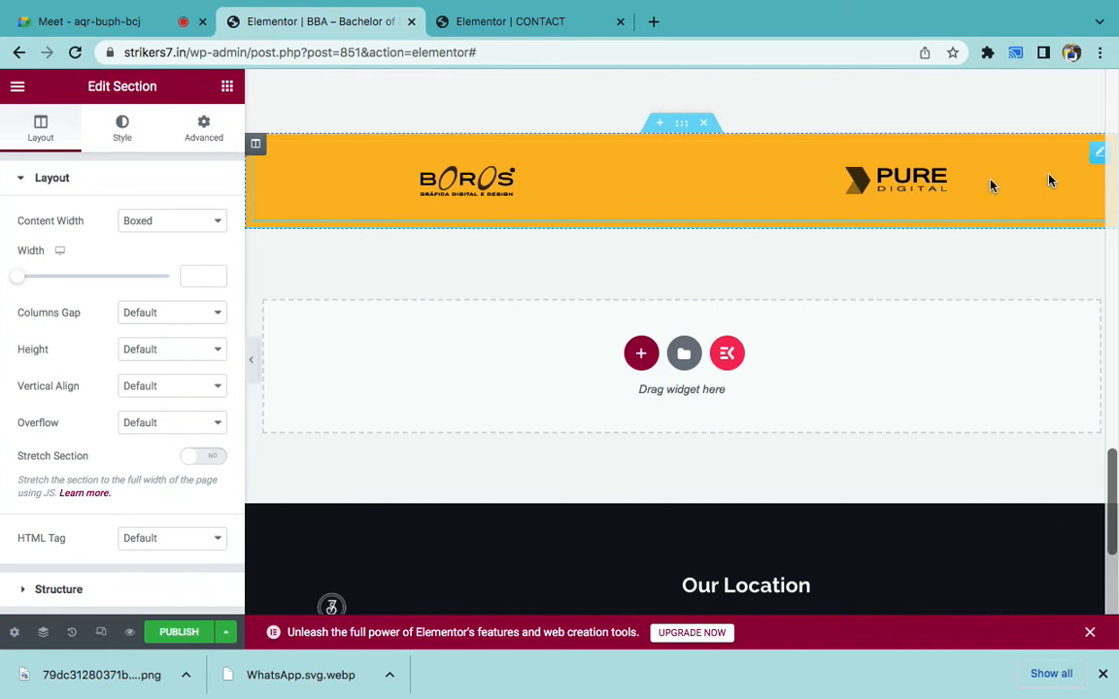
left_click(712, 129)
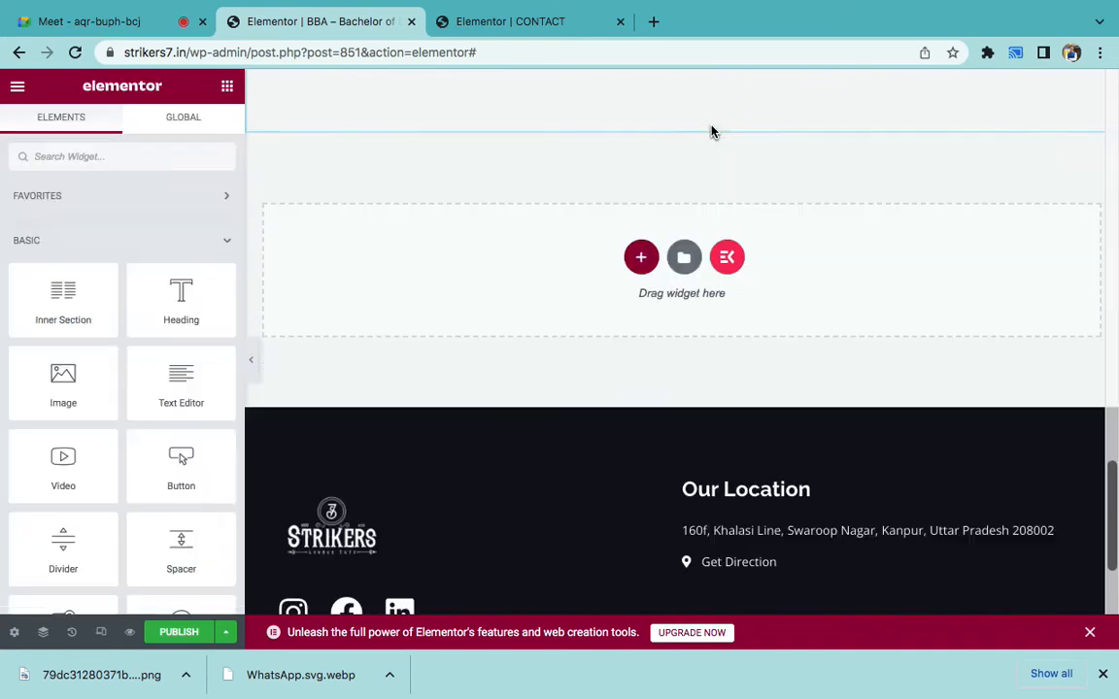
- Delete the team-photo row and the Meet The Team section beneath the hero
scroll(712, 132, "up", 6)
scroll(712, 132, "up", 10)
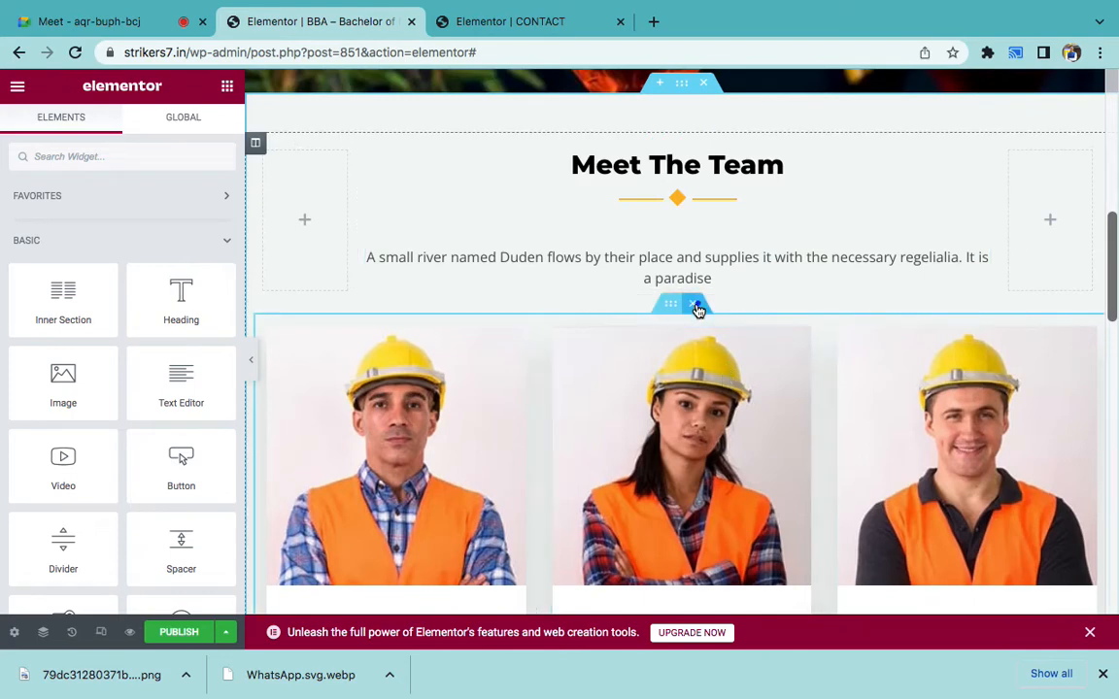
left_click(699, 302)
scroll(695, 310, "up", 1)
scroll(695, 309, "down", 2)
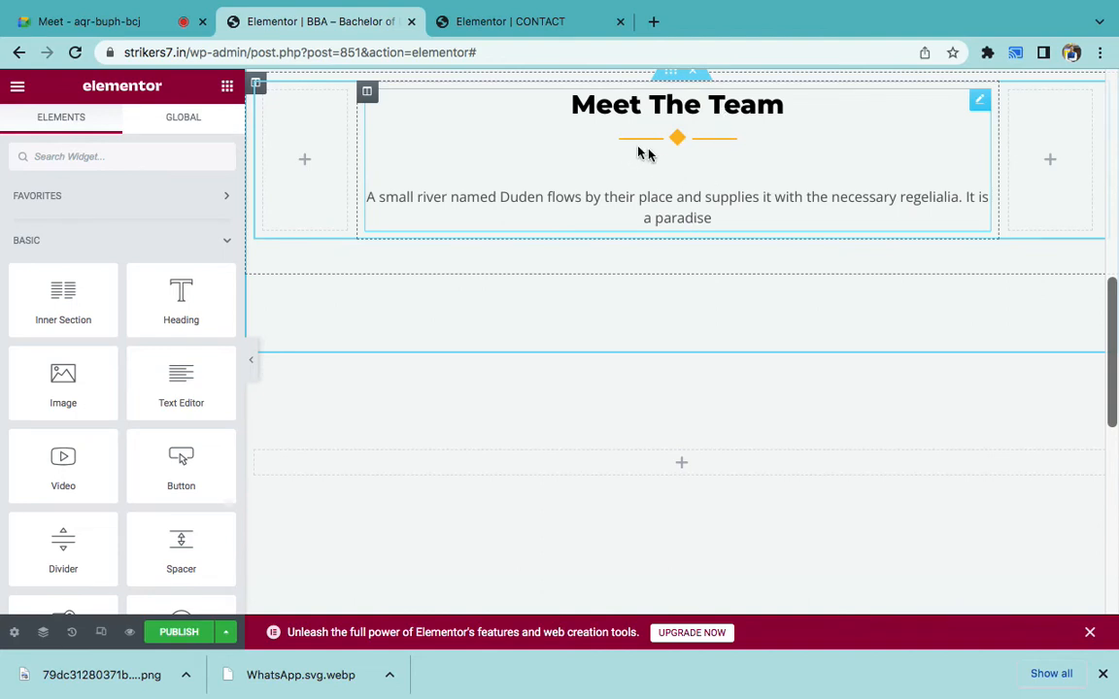
left_click(682, 144)
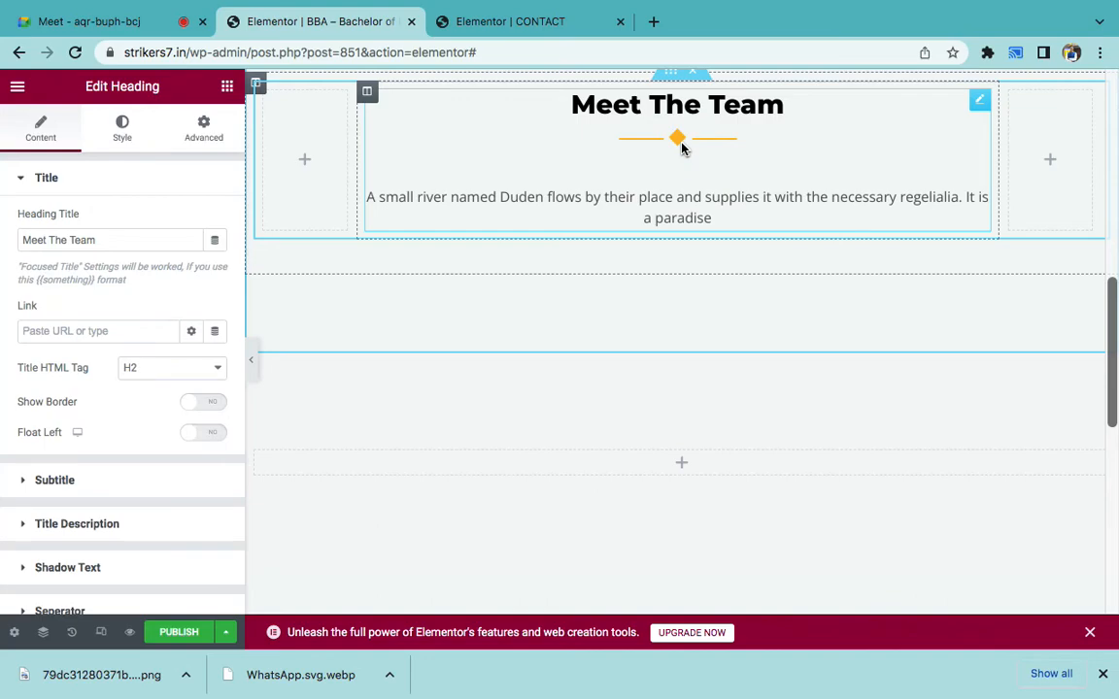
scroll(682, 145, "up", 8)
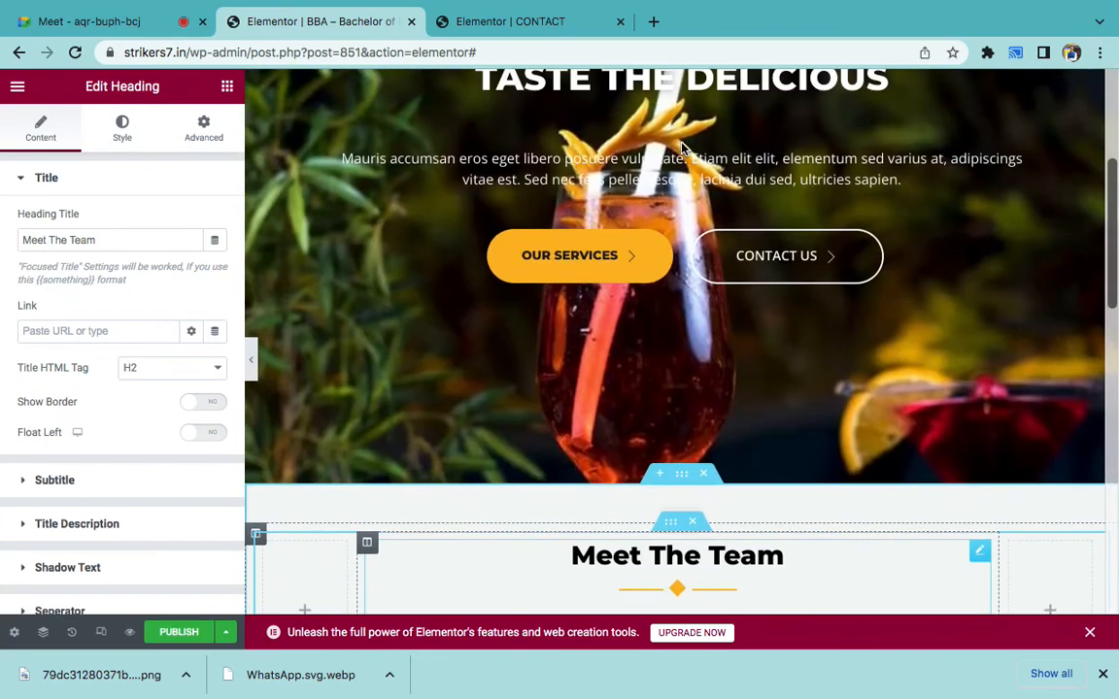
scroll(681, 150, "down", 3)
scroll(683, 147, "down", 3)
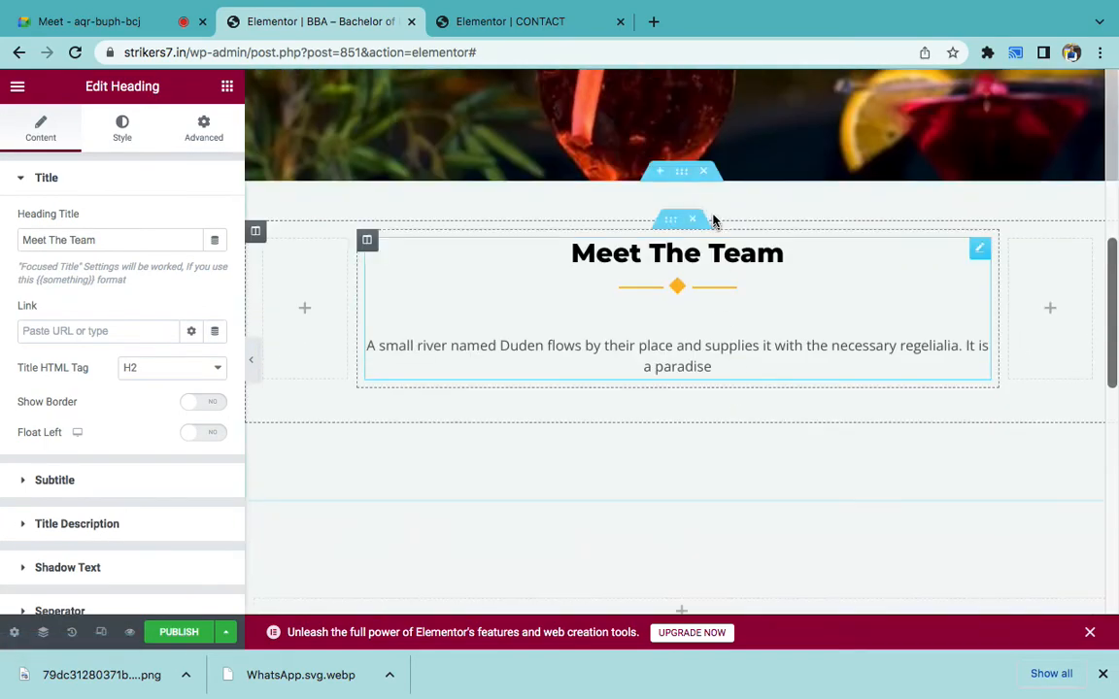
- Glance over the CONTACT page editor, then return to the restaurant page editor
left_click(502, 20)
scroll(645, 367, "down", 10)
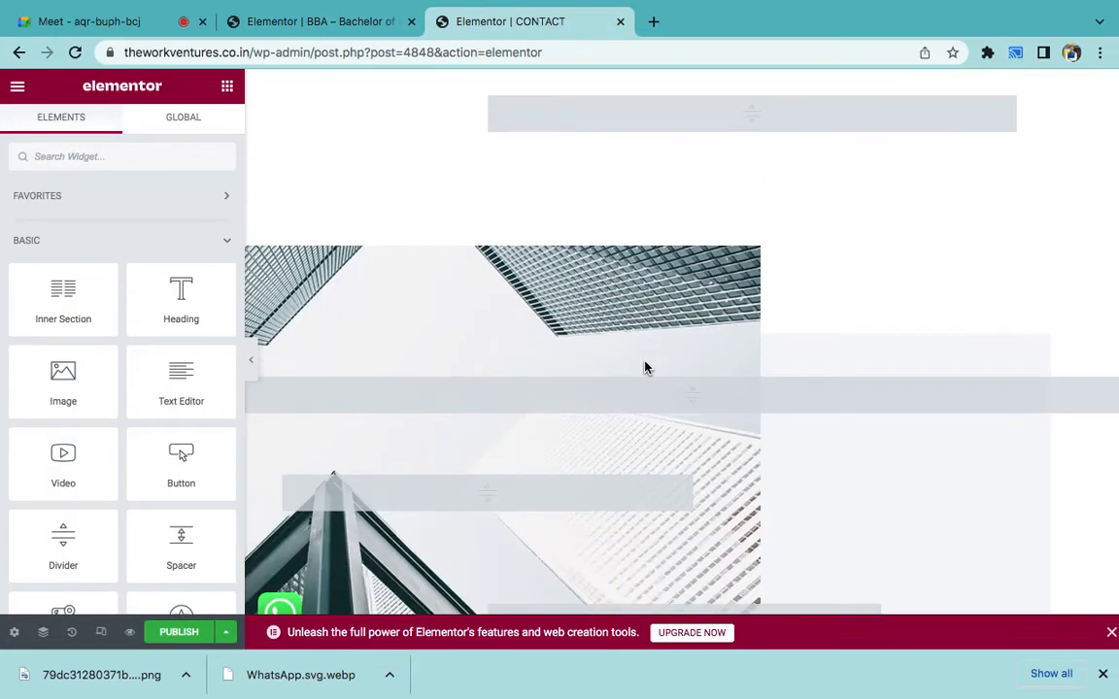
scroll(646, 367, "down", 3)
scroll(646, 367, "up", 15)
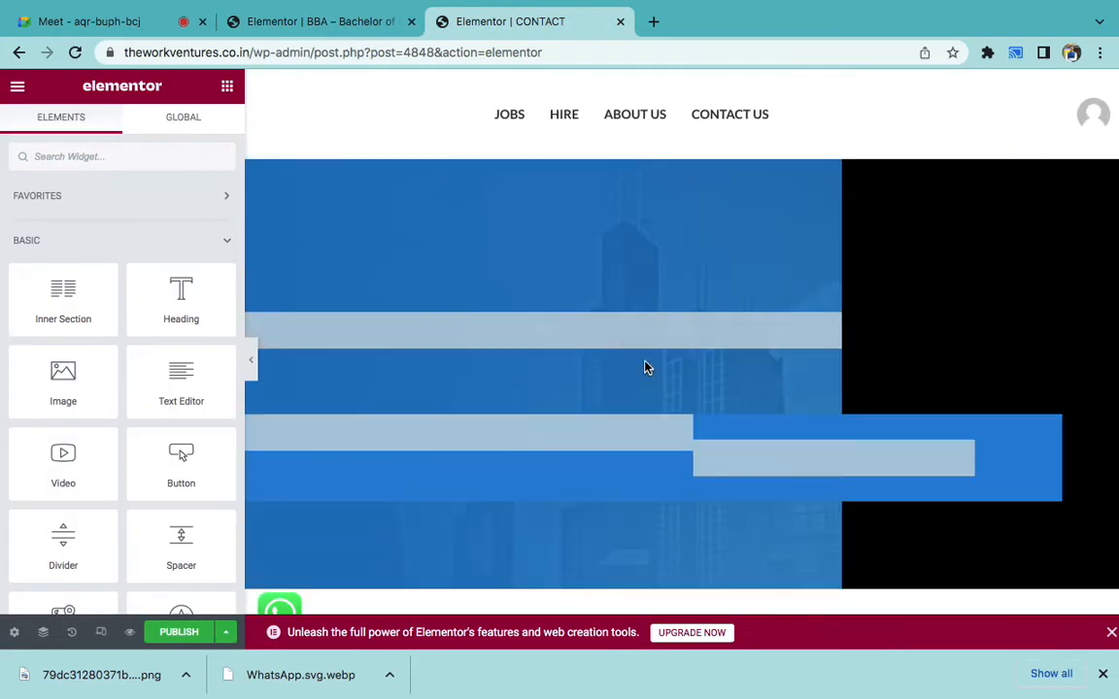
left_click(341, 27)
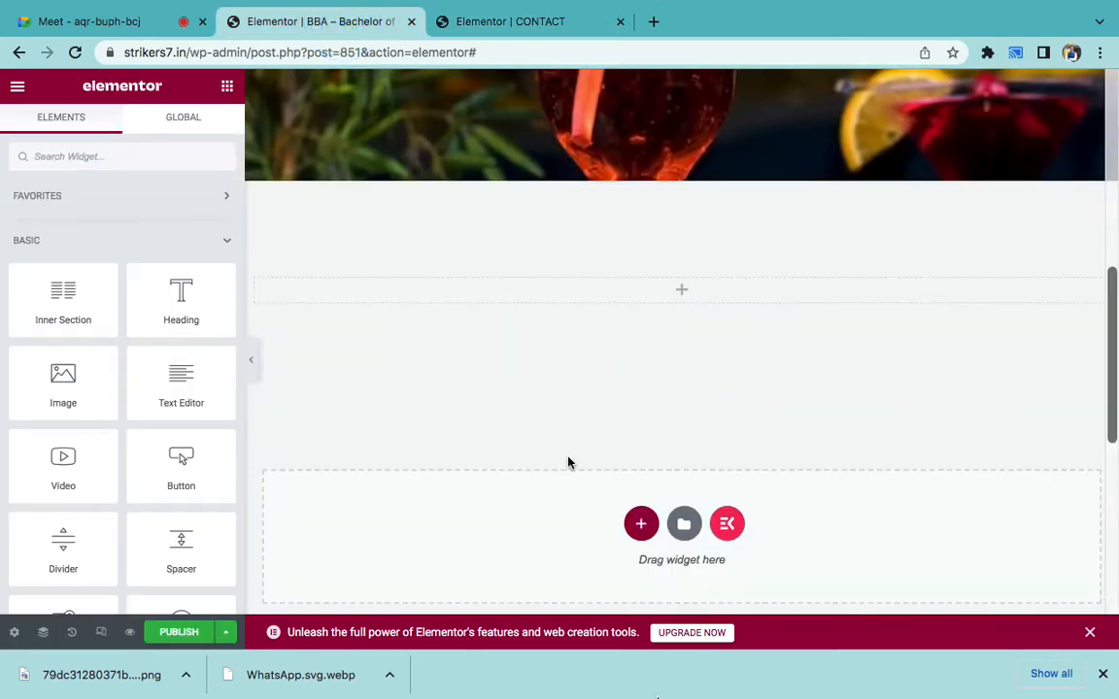
- In the Word notes, recolour list items 1–14 from red to black
left_click(738, 677)
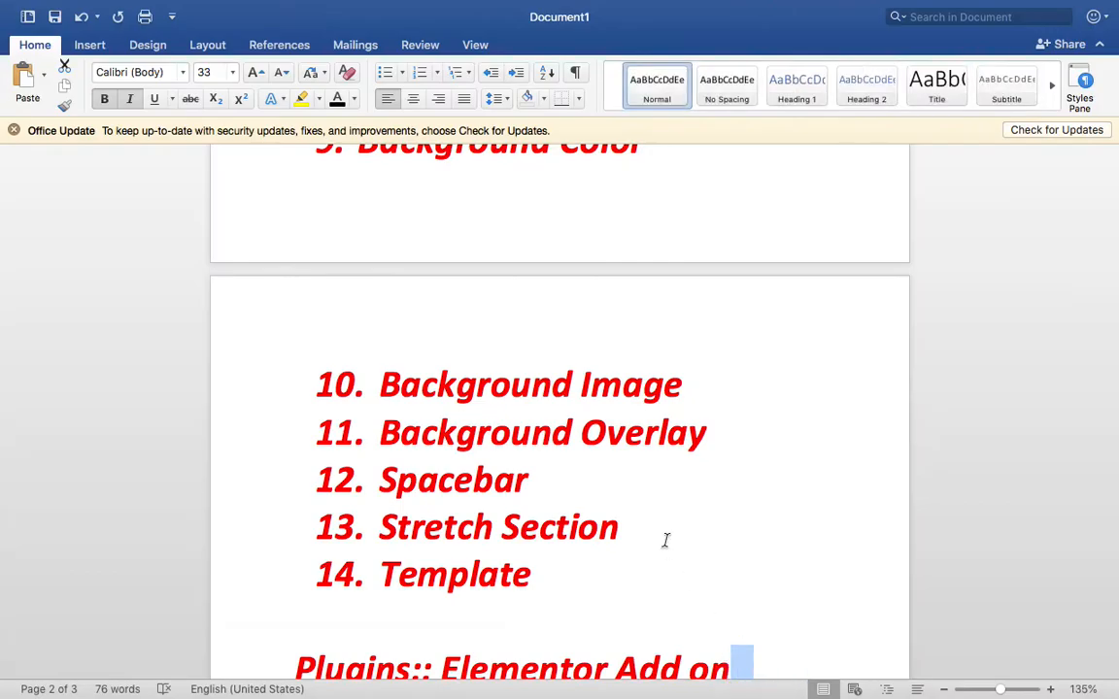
scroll(666, 537, "down", 5)
scroll(702, 495, "up", 2)
left_click_drag(603, 493, 361, 306)
scroll(424, 369, "up", 10)
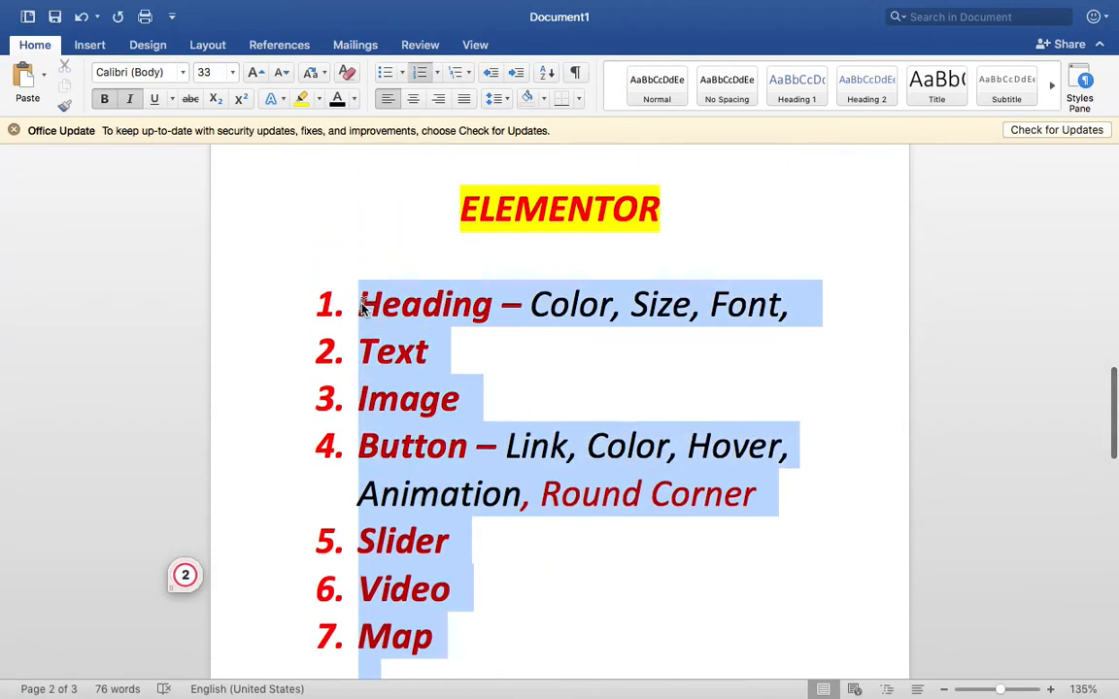
scroll(362, 304, "down", 10)
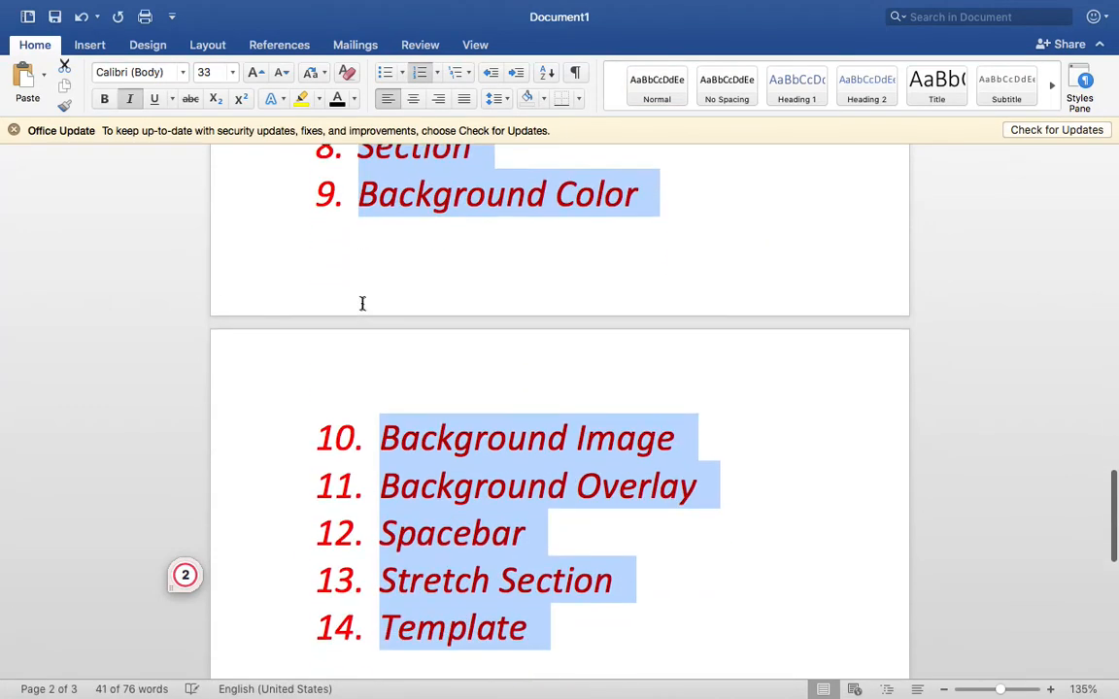
left_click(336, 99)
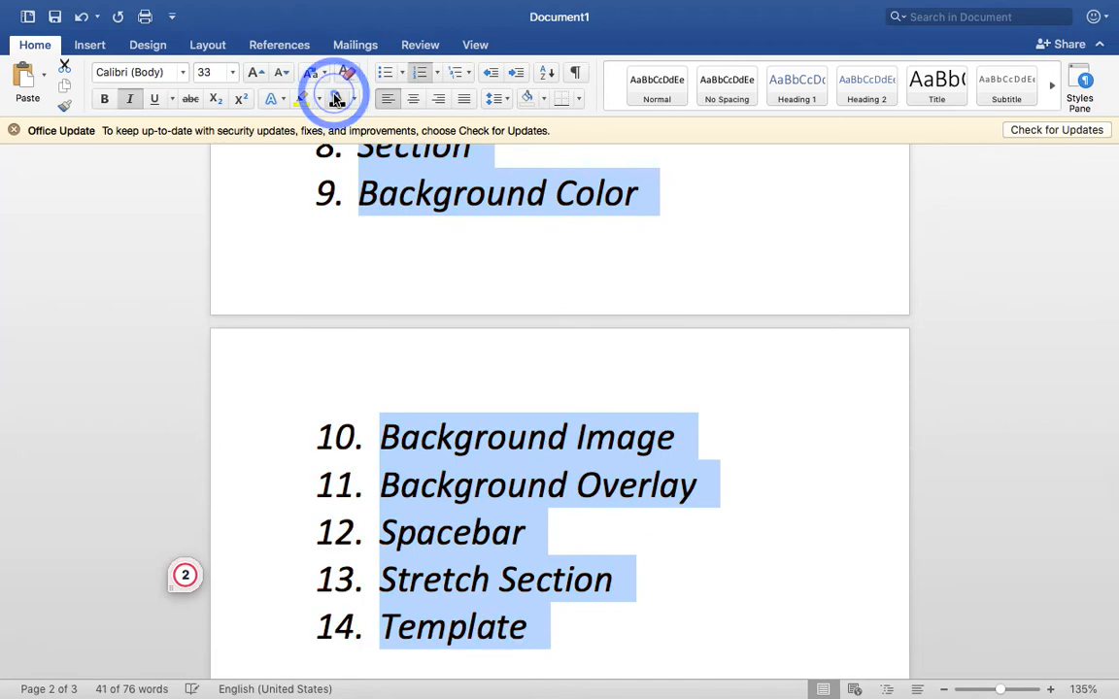
left_click(655, 393)
scroll(656, 393, "up", 10)
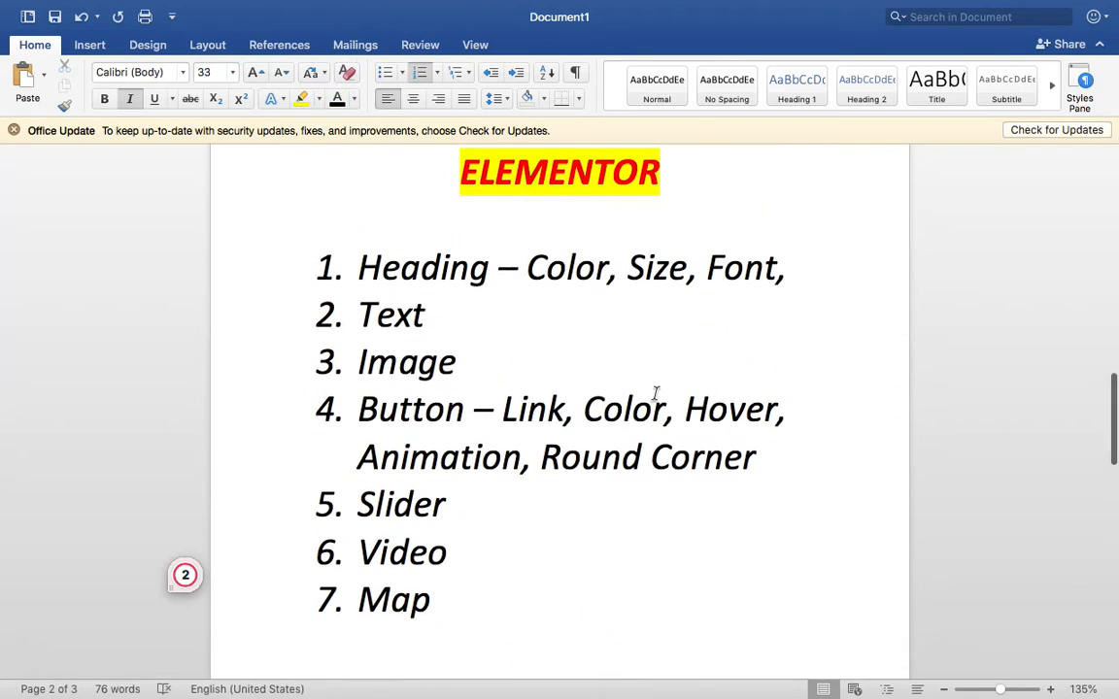
scroll(655, 393, "down", 2)
double_click(445, 200)
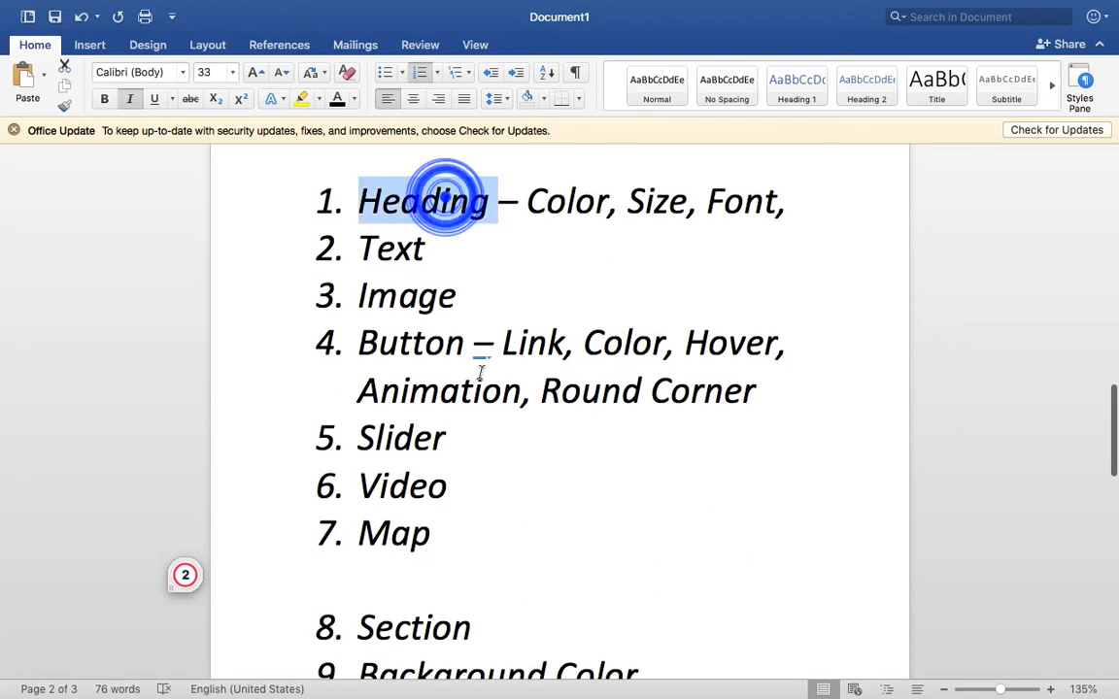
scroll(479, 372, "down", 5)
scroll(480, 372, "down", 8)
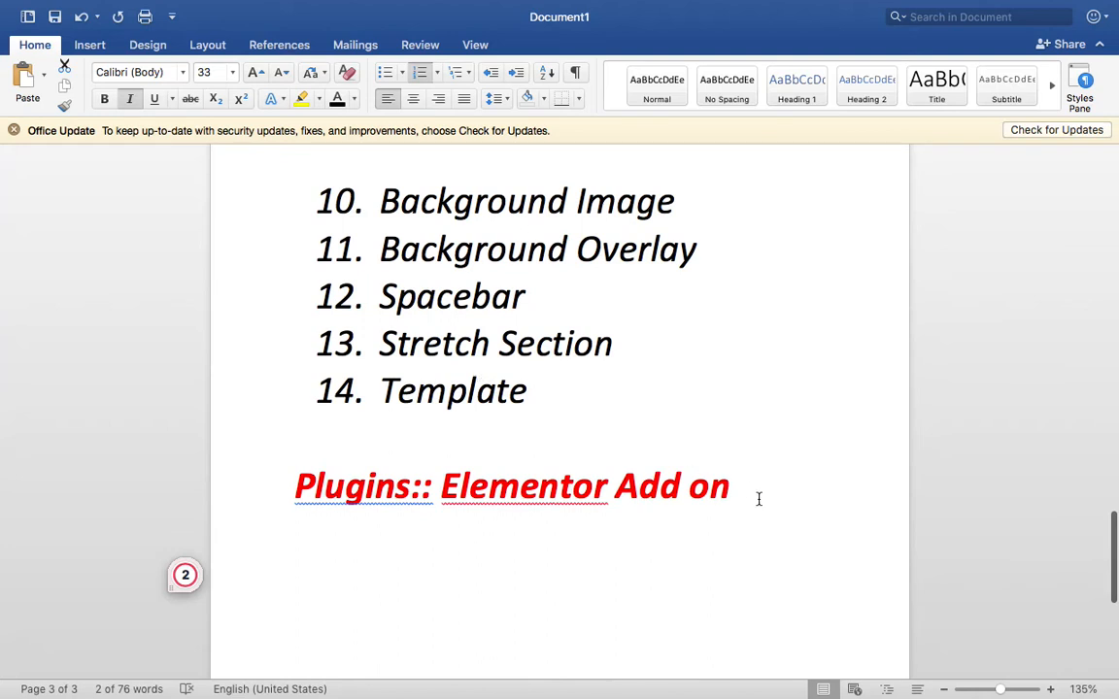
- Add a dashed horizontal rule under the 'Plugins:: Elementor Add on' heading
left_click(760, 498)
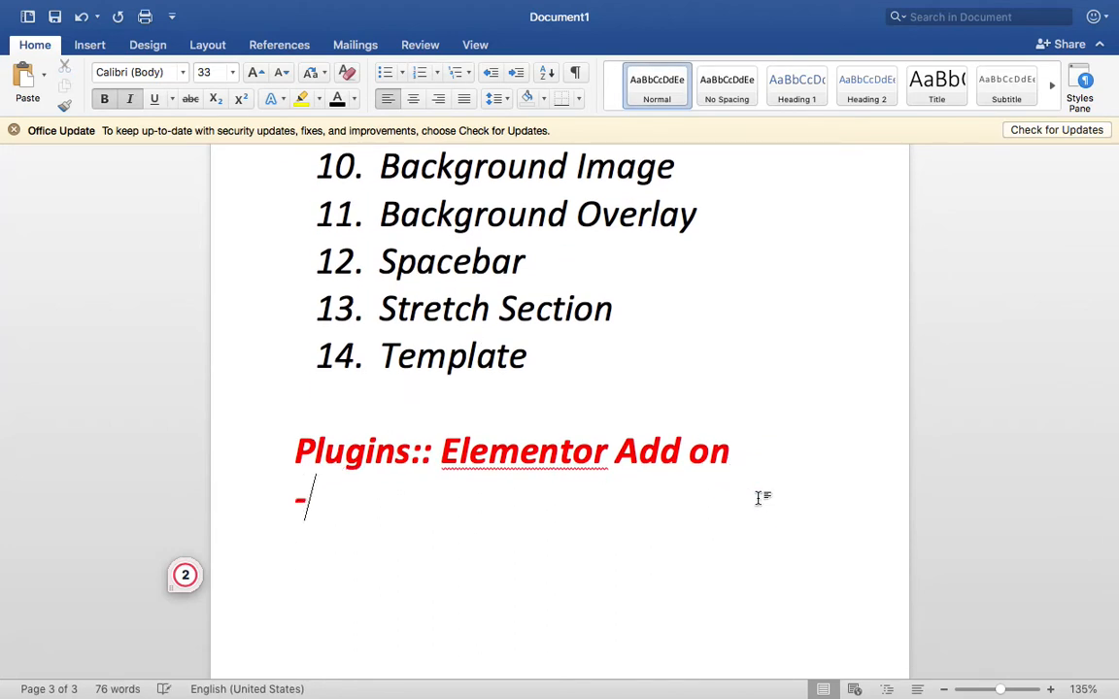
type("-------------")
key("Return")
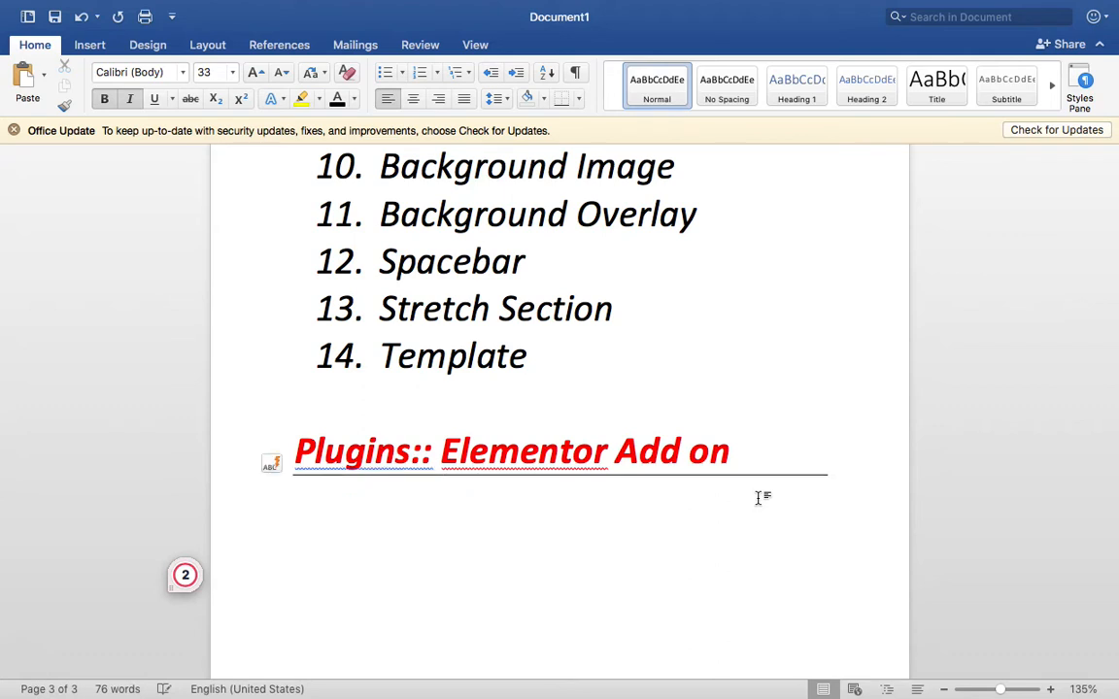
scroll(758, 499, "down", 5)
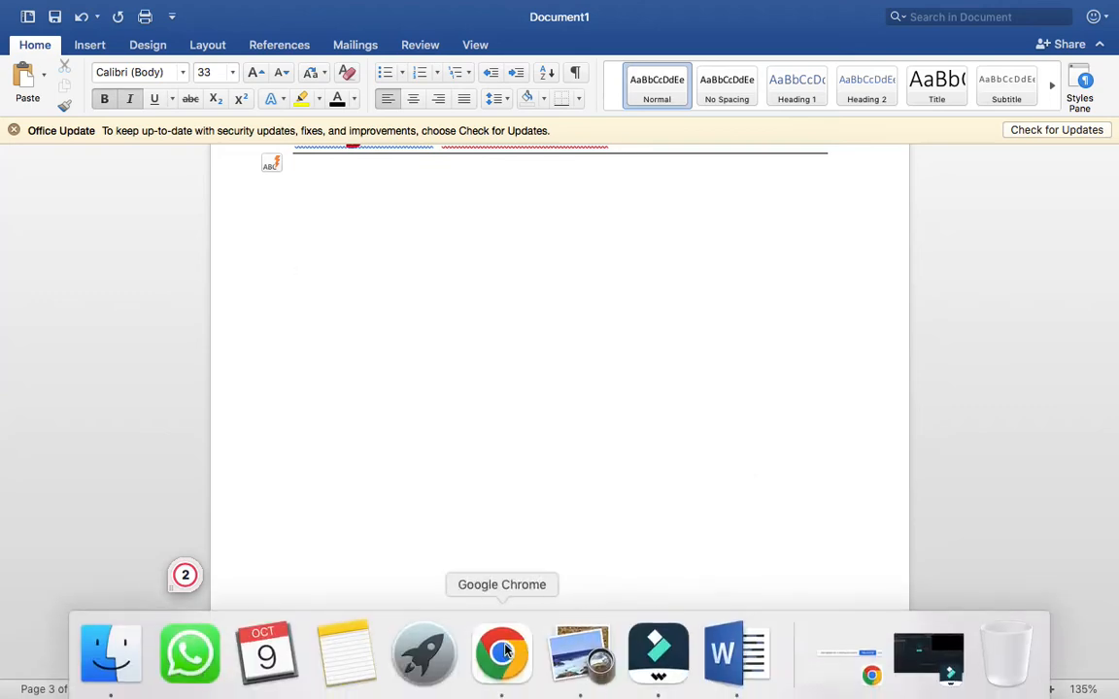
- Save the restaurant page as a draft in Elementor
left_click(502, 649)
left_click(16, 90)
left_click(90, 509)
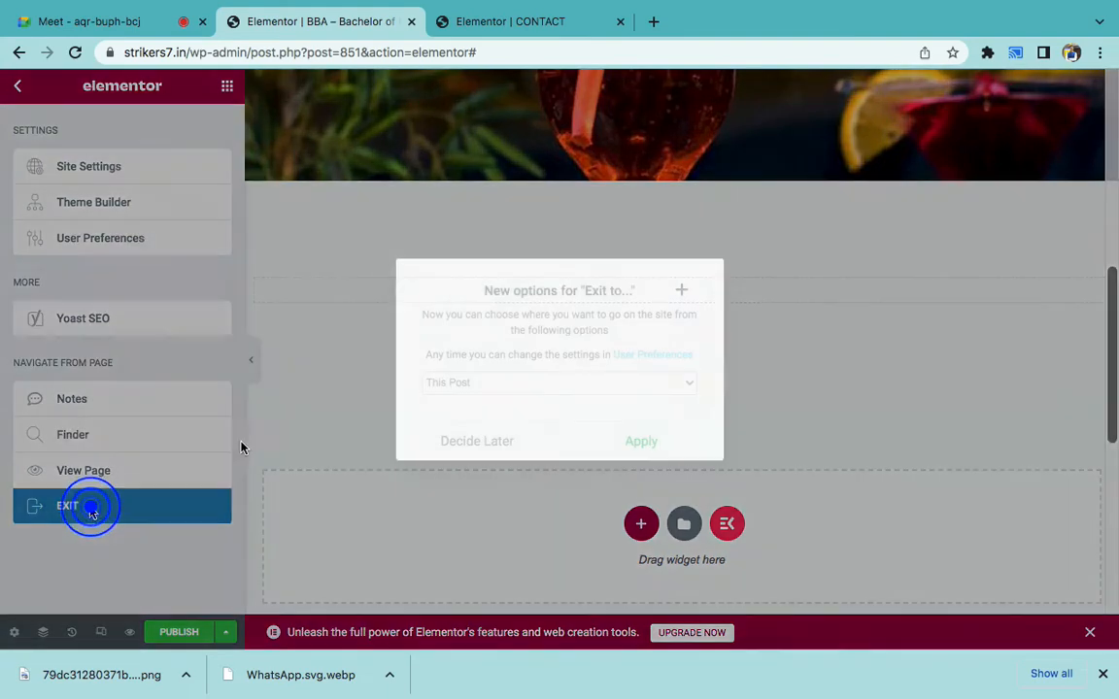
left_click(522, 443)
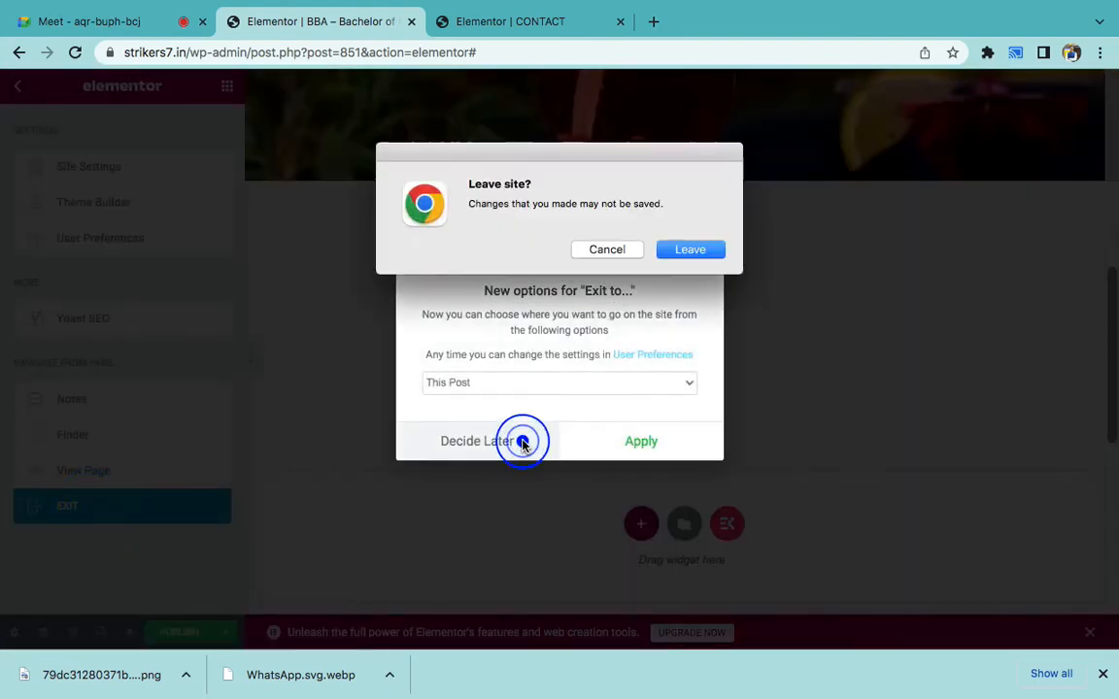
left_click(607, 250)
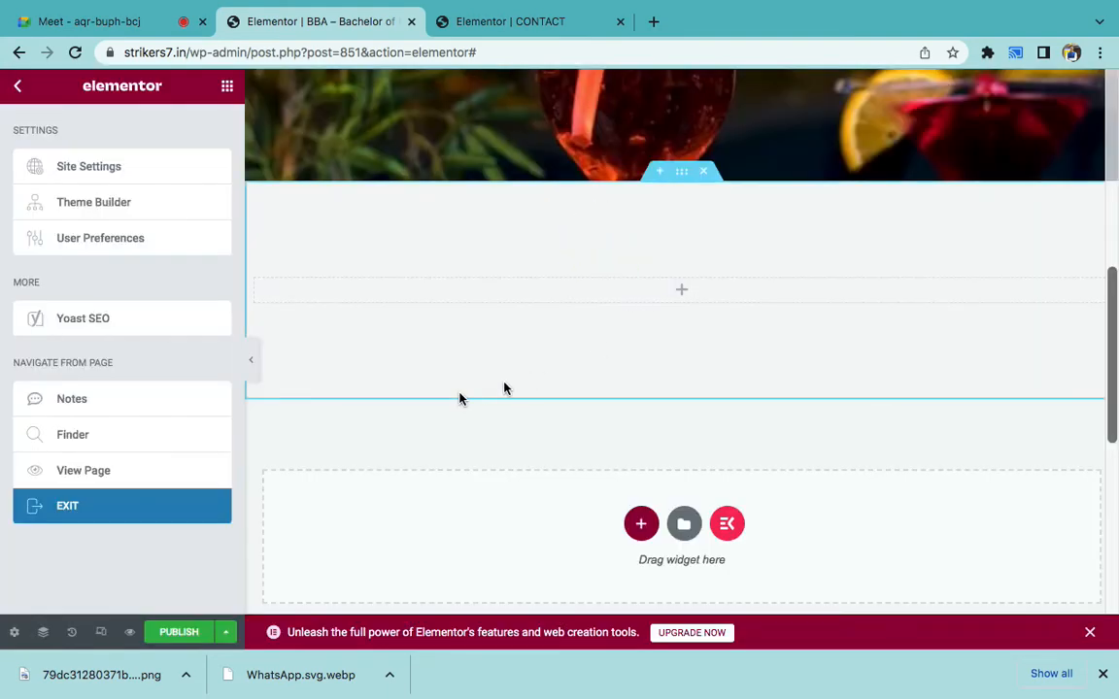
left_click(226, 631)
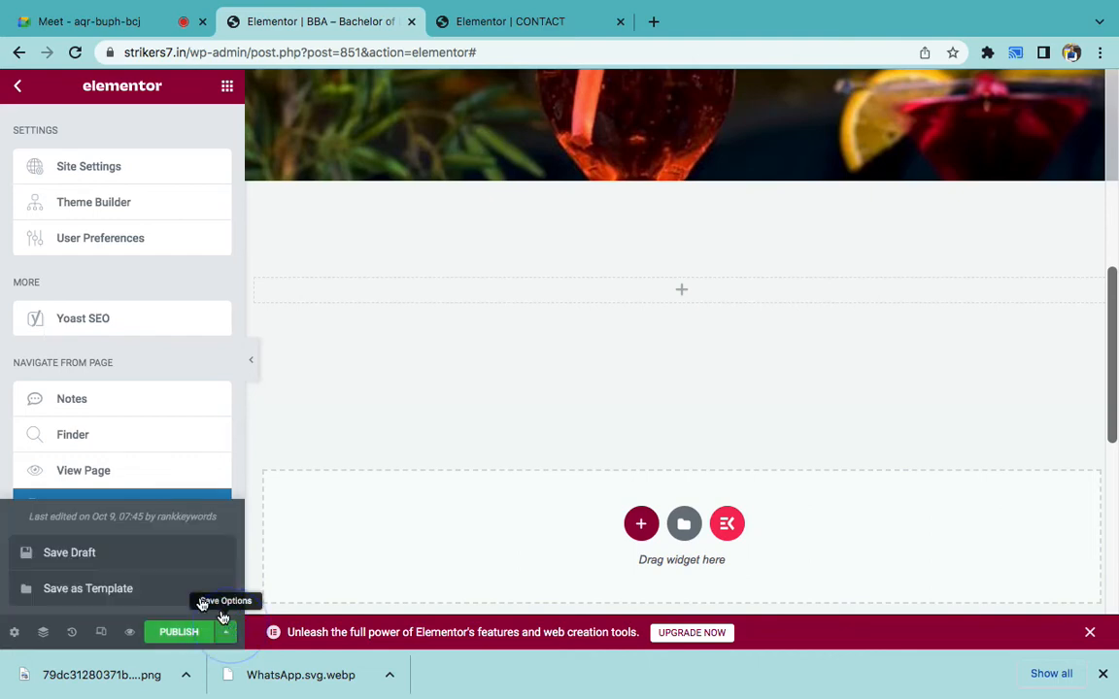
left_click(100, 554)
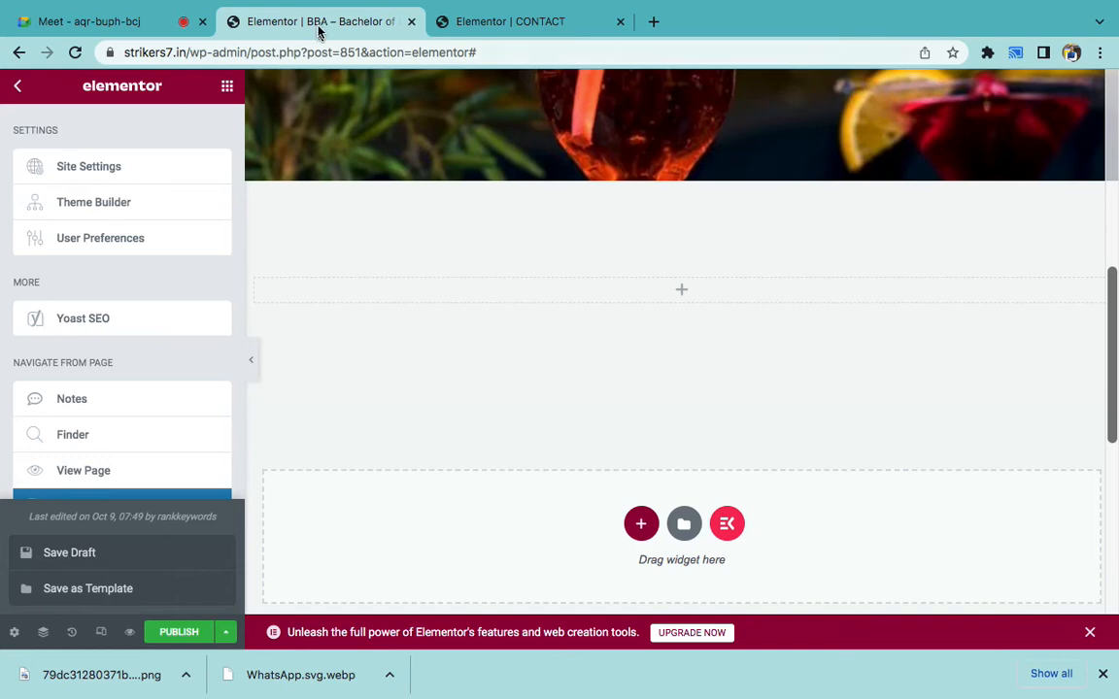
- Trim the address to strikers7.in/wp-admin/ to load the WordPress dashboard
left_click_drag(249, 50, 726, 150)
key("BackSpace")
key("Return")
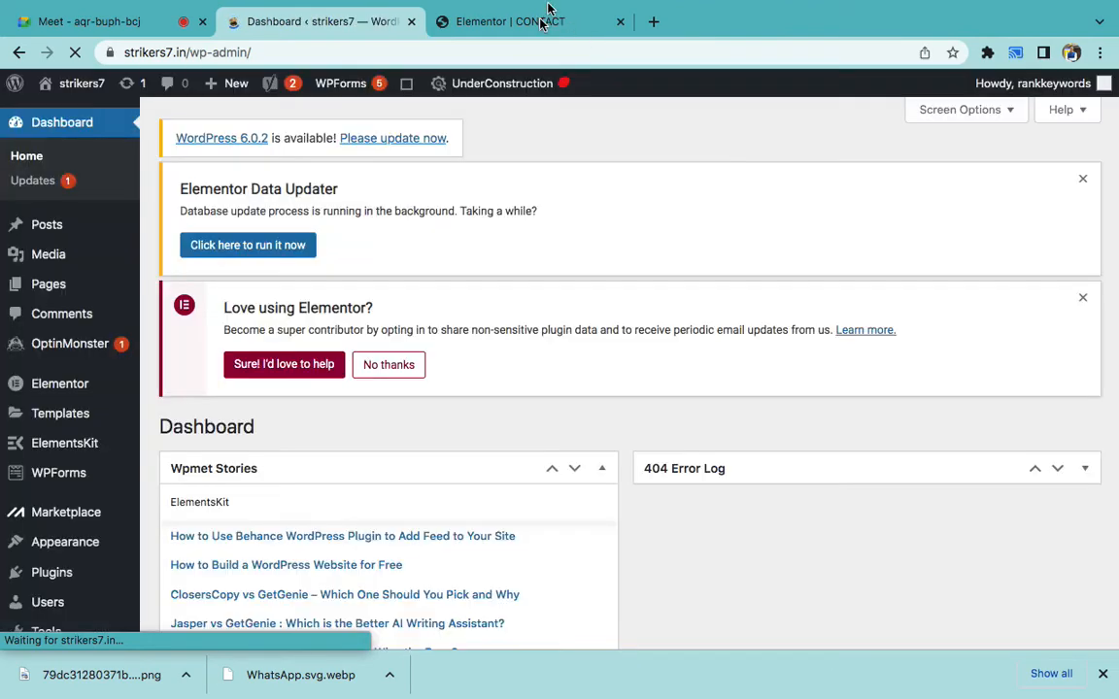
- In the CONTACT tab, load the live theworkventures.co.in homepage, leaving the editor
left_click(542, 15)
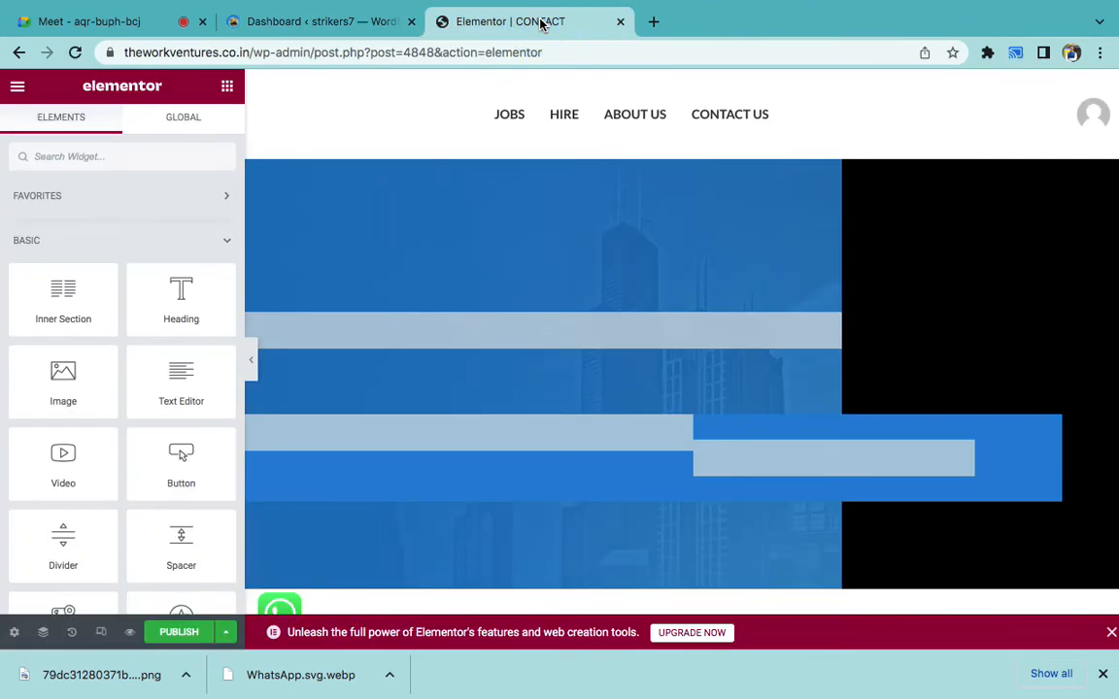
left_click(254, 53)
left_click_drag(255, 53, 694, 117)
key("BackSpace")
key("Return")
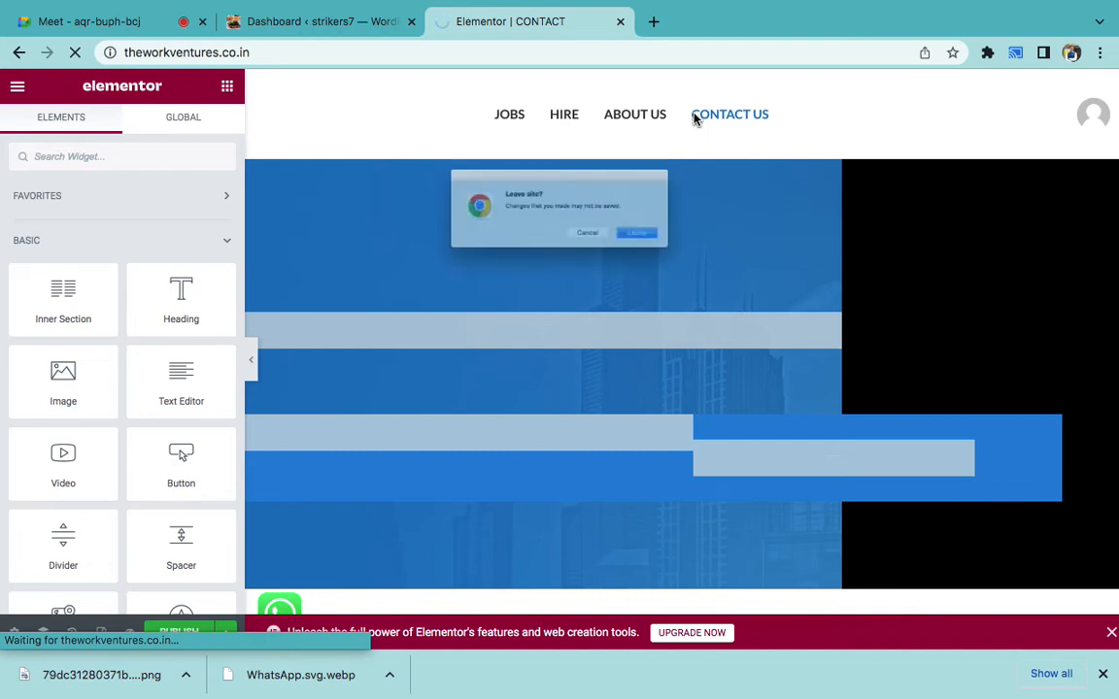
left_click(680, 250)
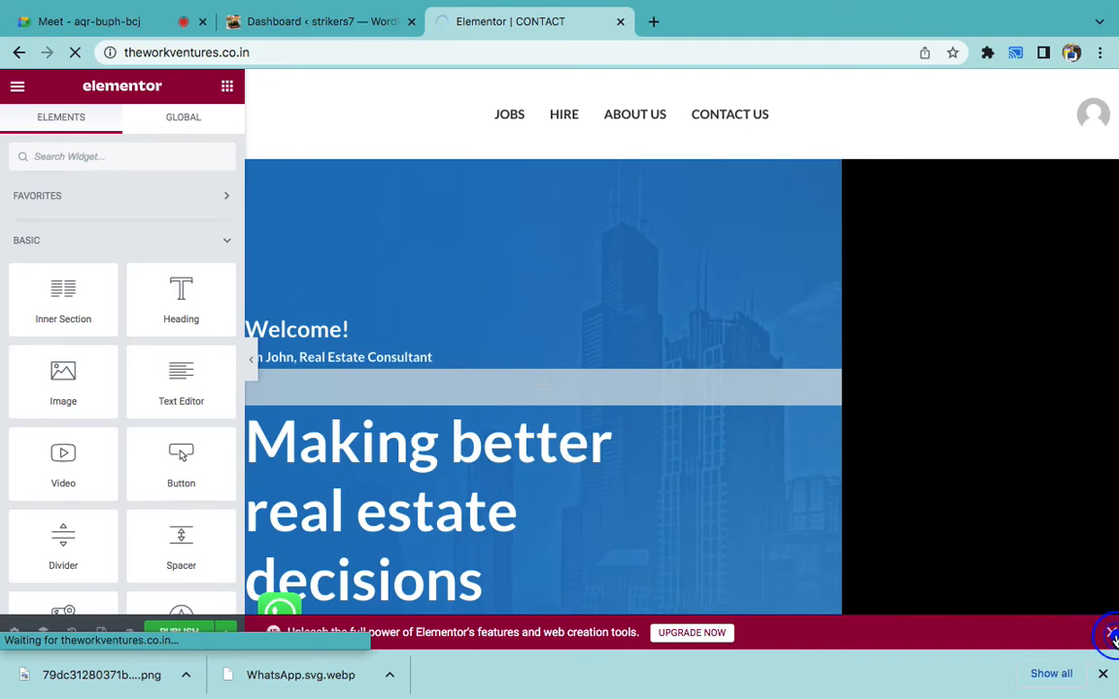
- Scroll the live homepage to check its bottom-left WhatsApp chat button
left_click(301, 53)
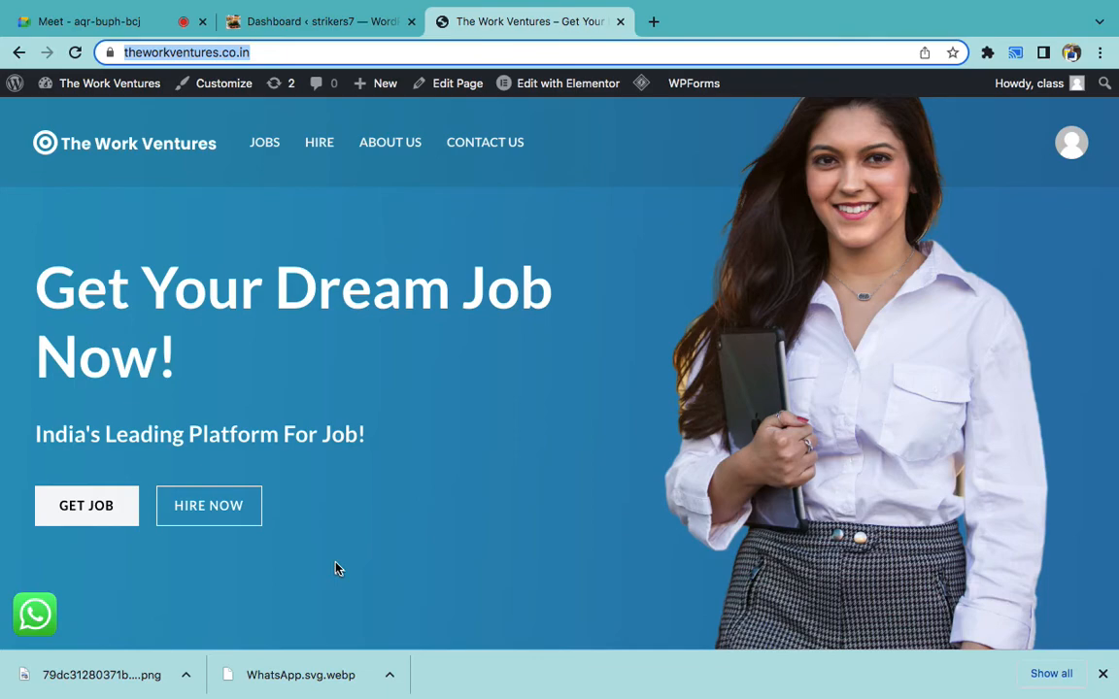
scroll(336, 568, "down", 10)
scroll(336, 568, "down", 10)
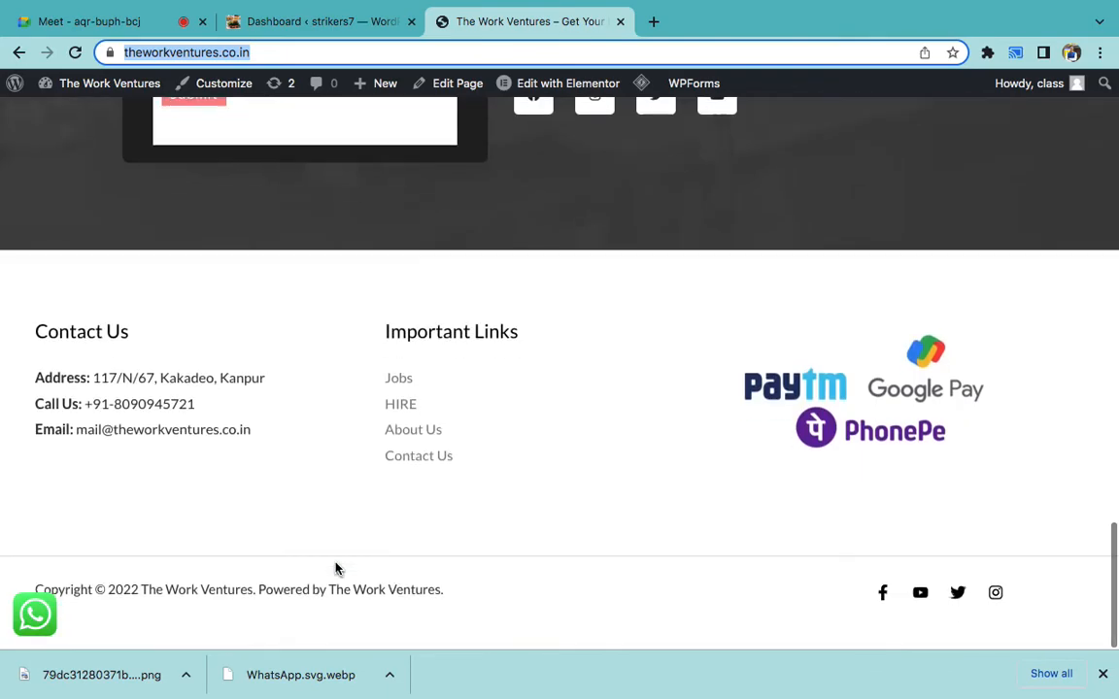
scroll(336, 568, "up", 10)
scroll(336, 568, "up", 10)
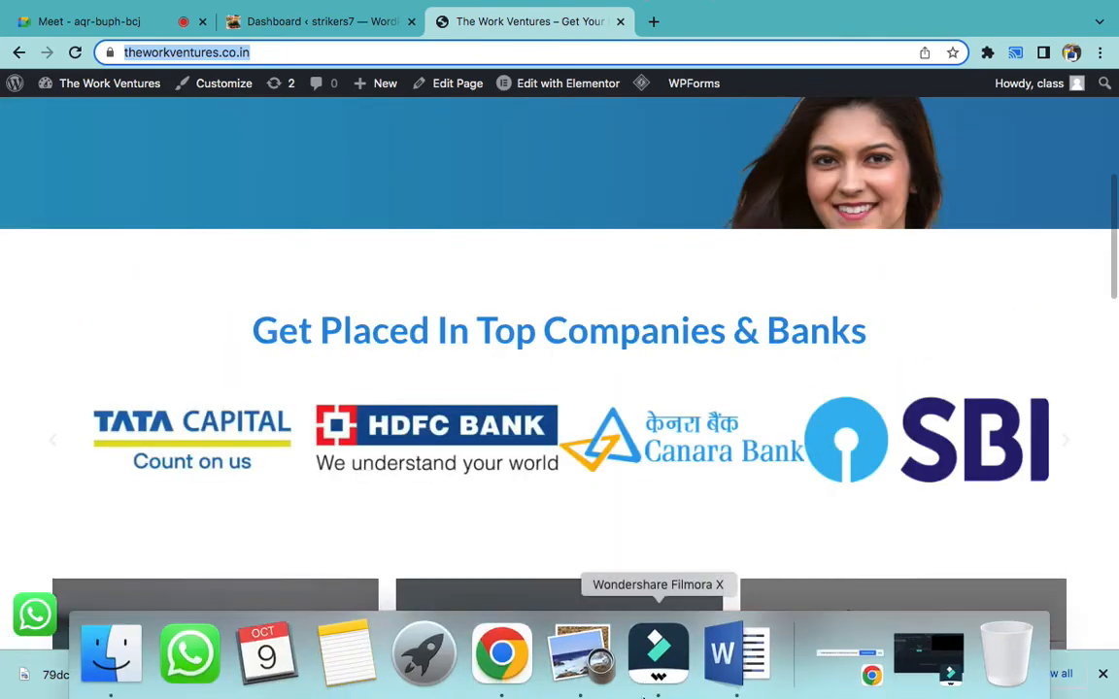
left_click(745, 680)
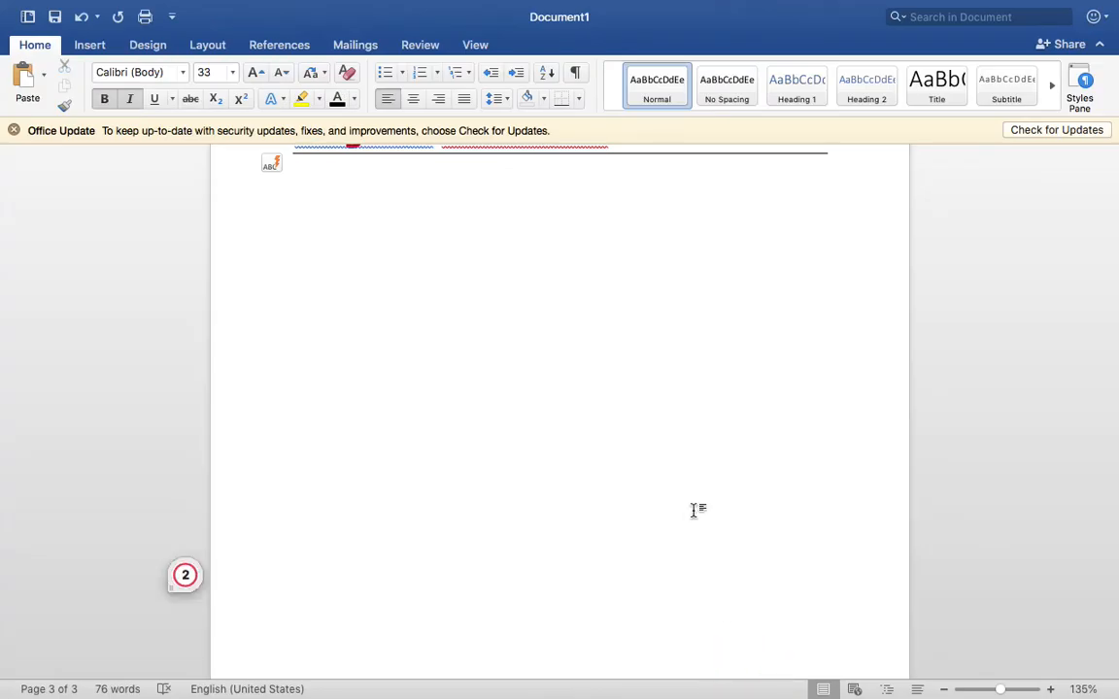
- Start a numbered list under the Plugins heading with '1. Whatsapp Icon', then return to the homepage
type("1. h")
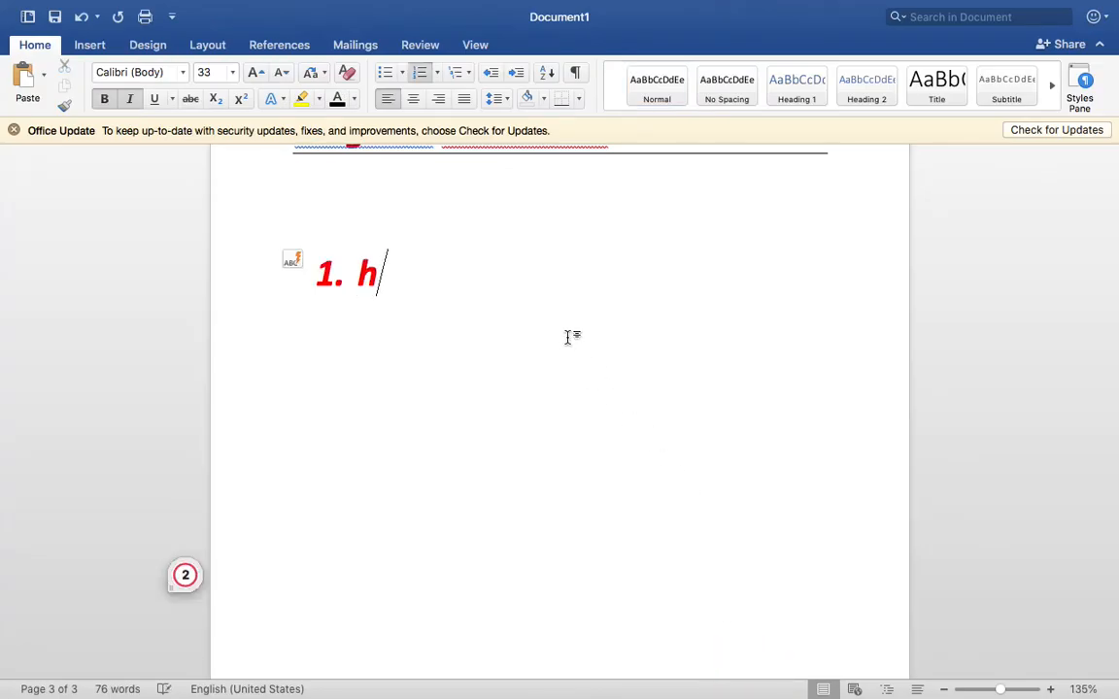
key("BackSpace")
type("What")
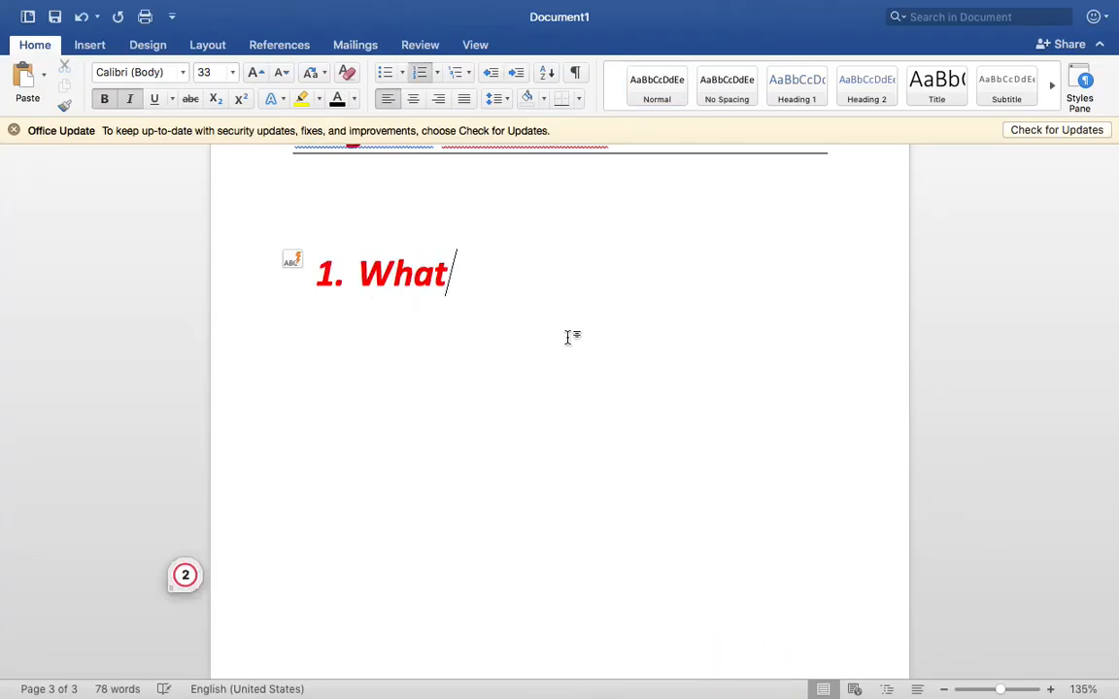
type("sapp Icon")
key("Return")
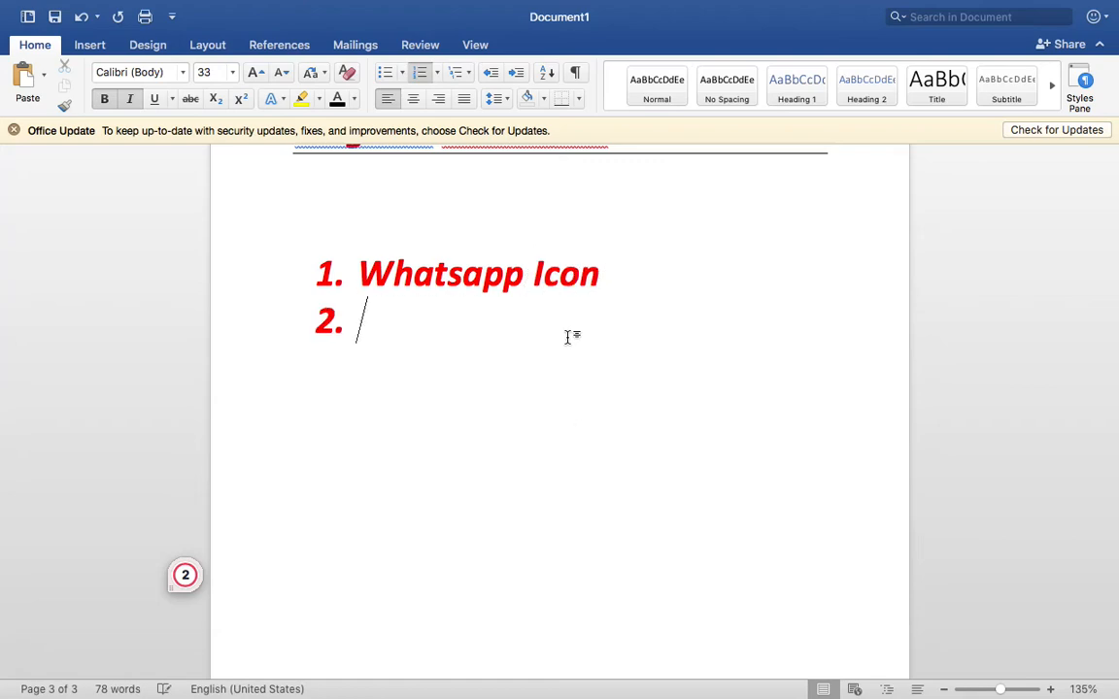
left_click(520, 670)
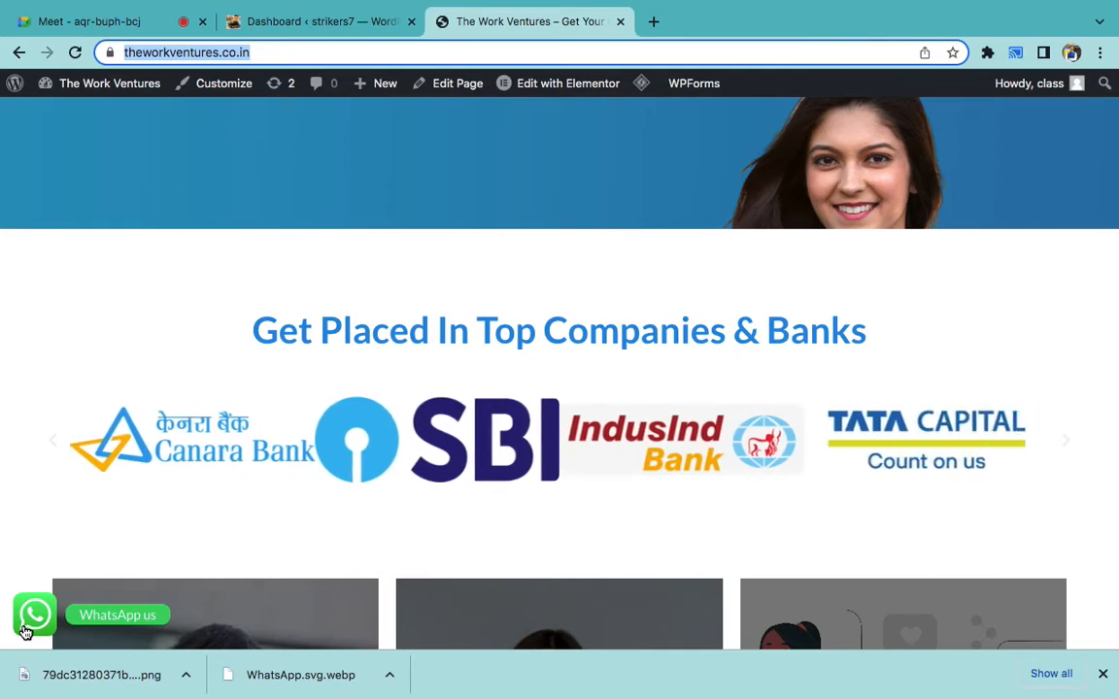
- Go from the WordPress dashboard to the Add New plugins page
left_click(308, 21)
scroll(350, 317, "down", 4)
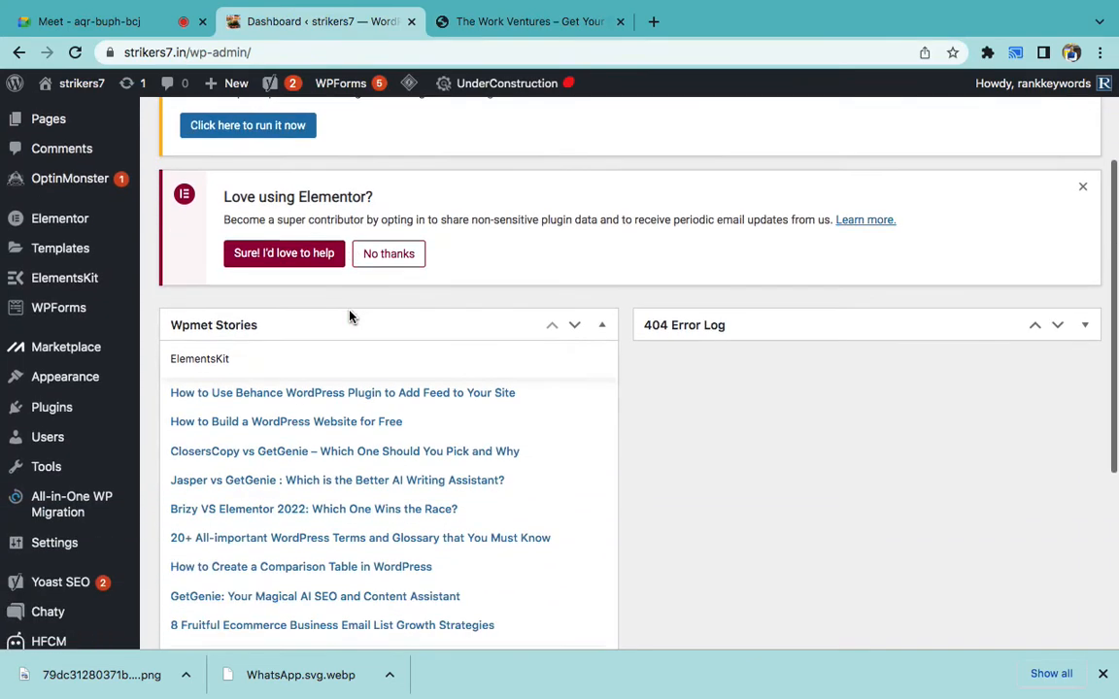
scroll(350, 313, "down", 1)
scroll(126, 359, "down", 1)
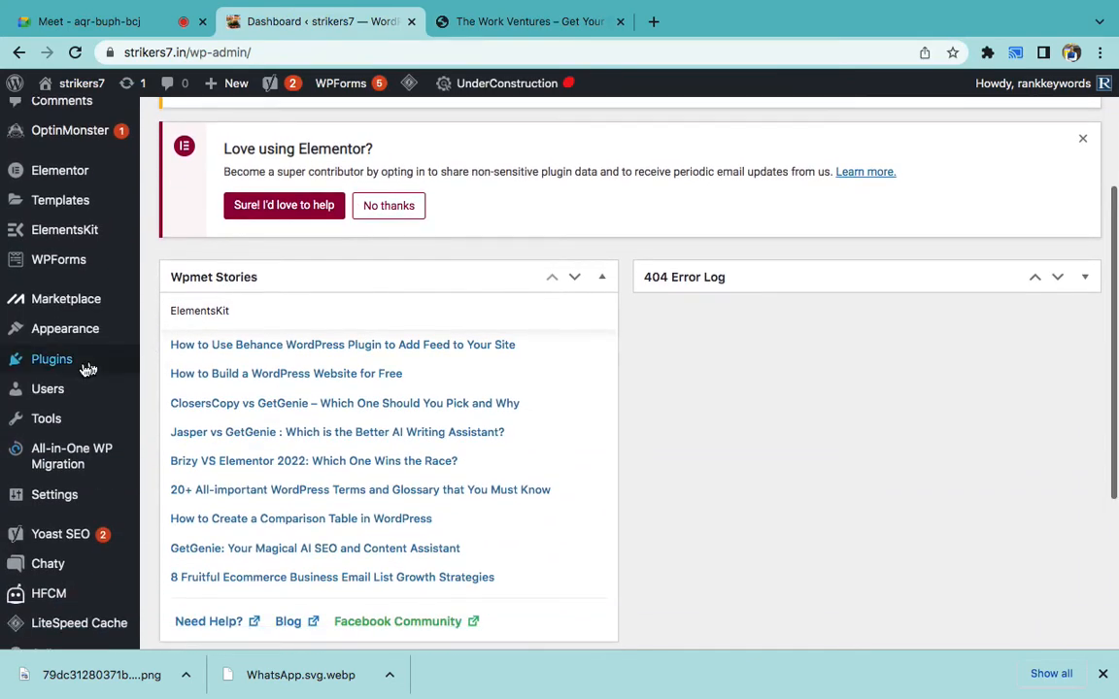
mouse_move(86, 368)
left_click(199, 398)
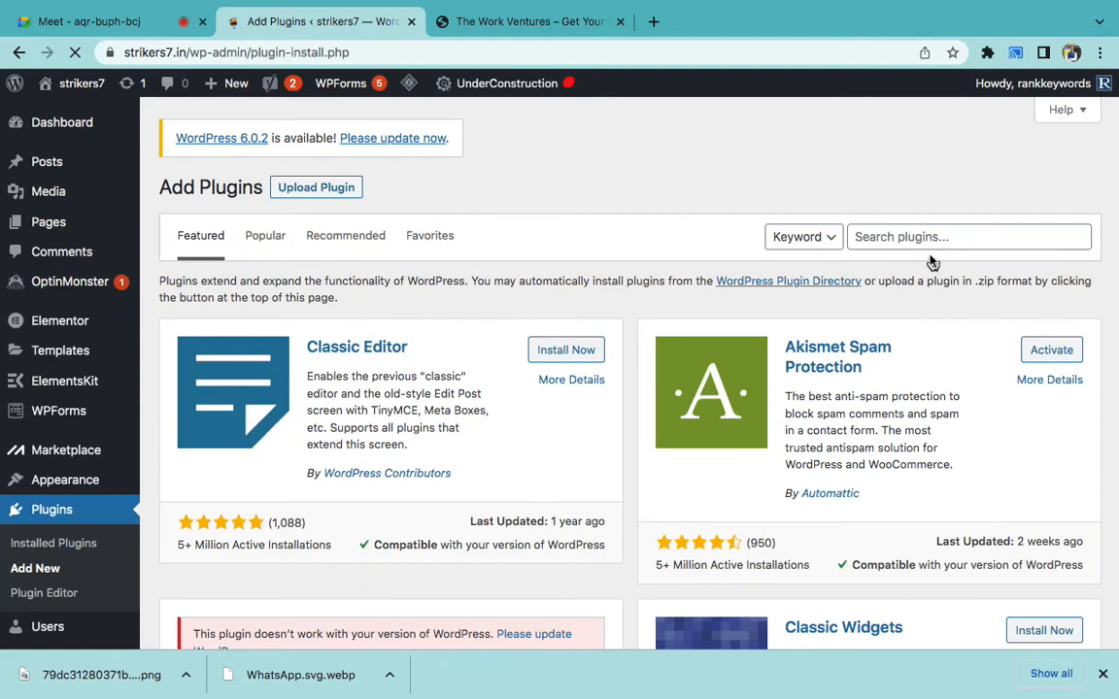
- Search the plugin directory for 'wa.me' and activate the Click to Chat plugin
left_click(879, 236)
type("wa.me")
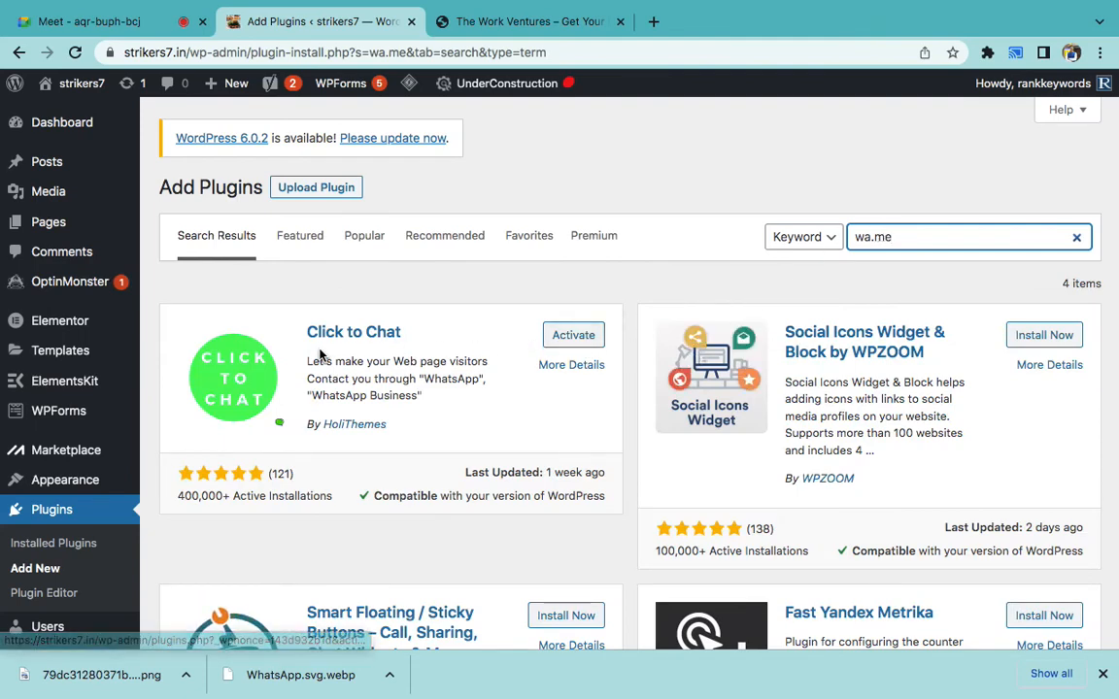
left_click(580, 340)
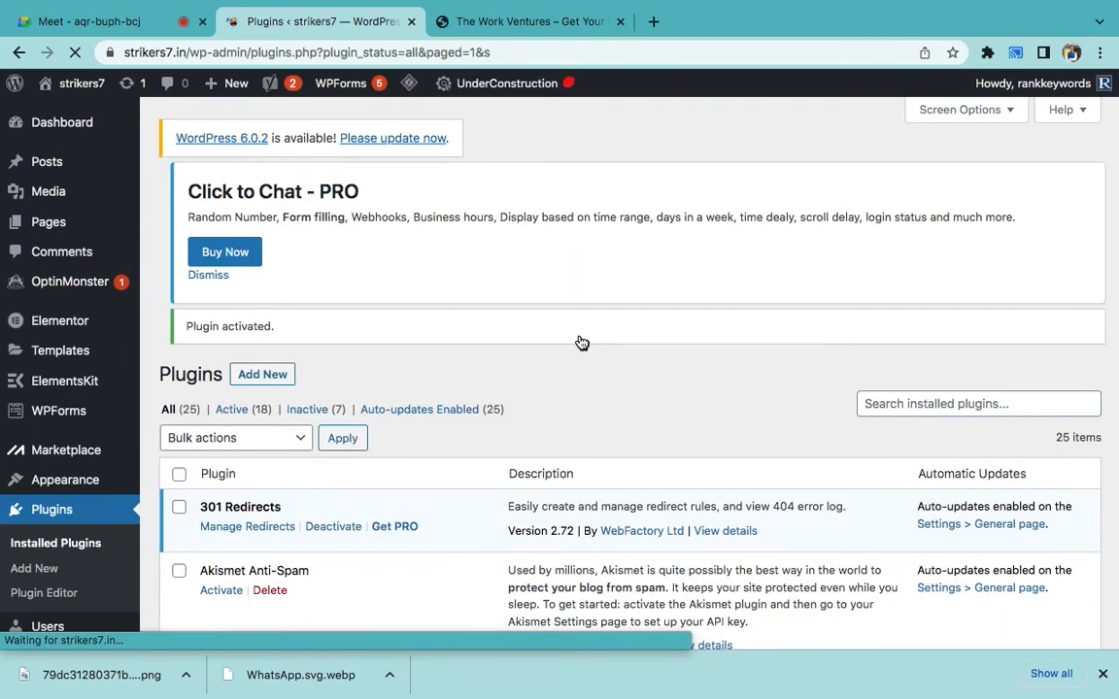
scroll(581, 343, "down", 5)
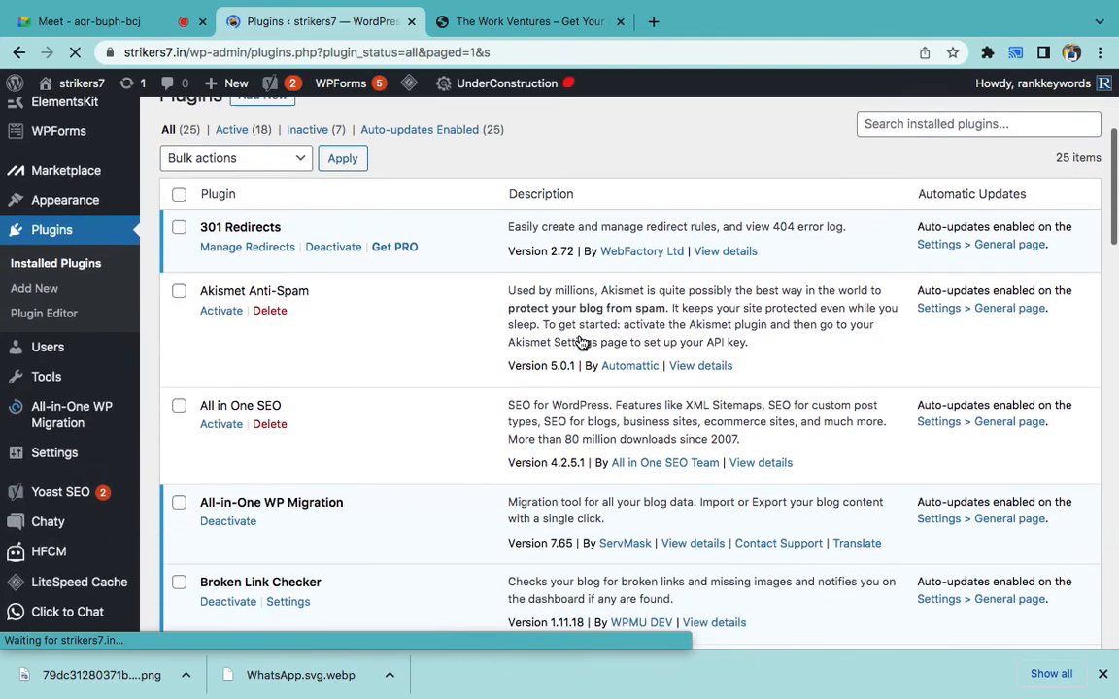
scroll(179, 505, "down", 3)
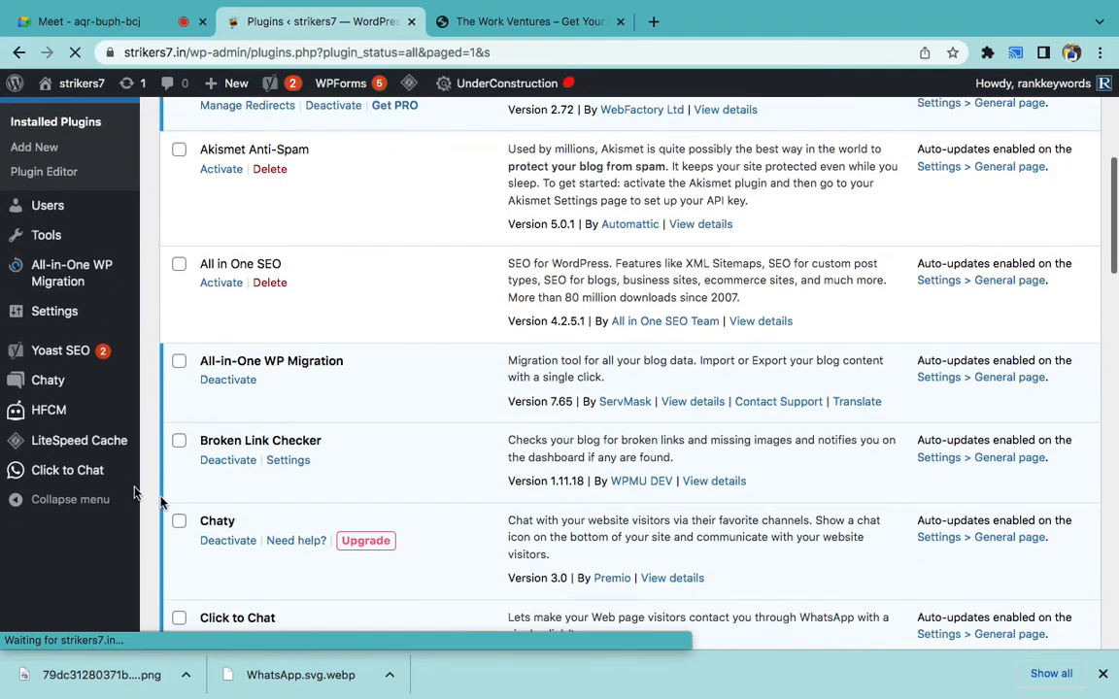
scroll(68, 583, "down", 3)
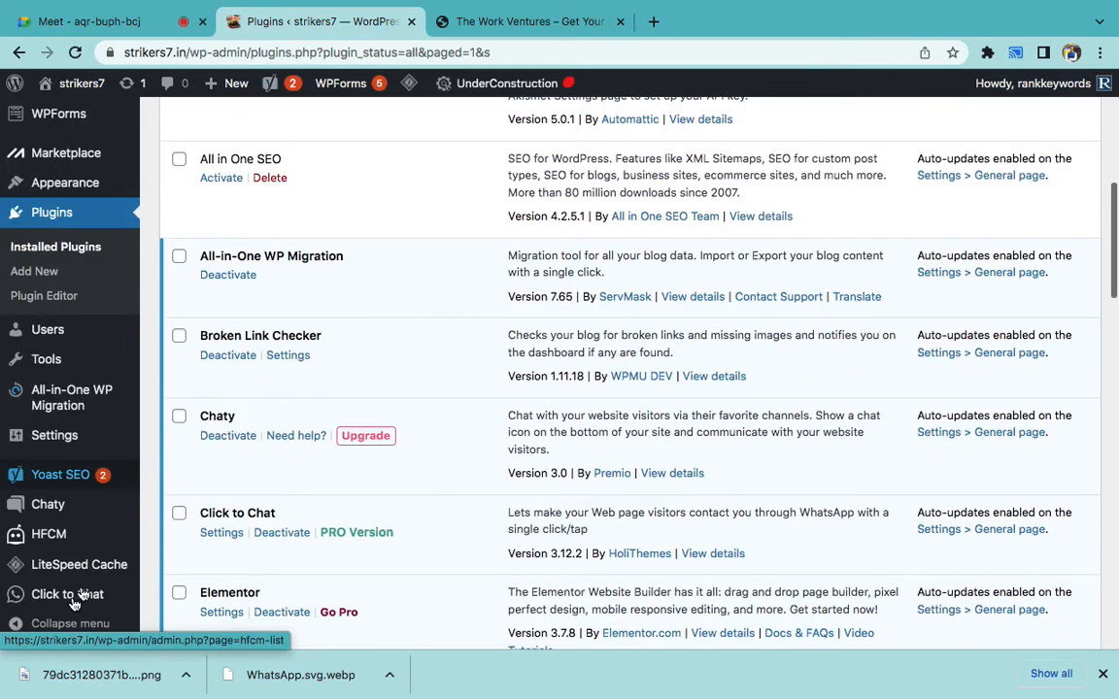
mouse_move(65, 604)
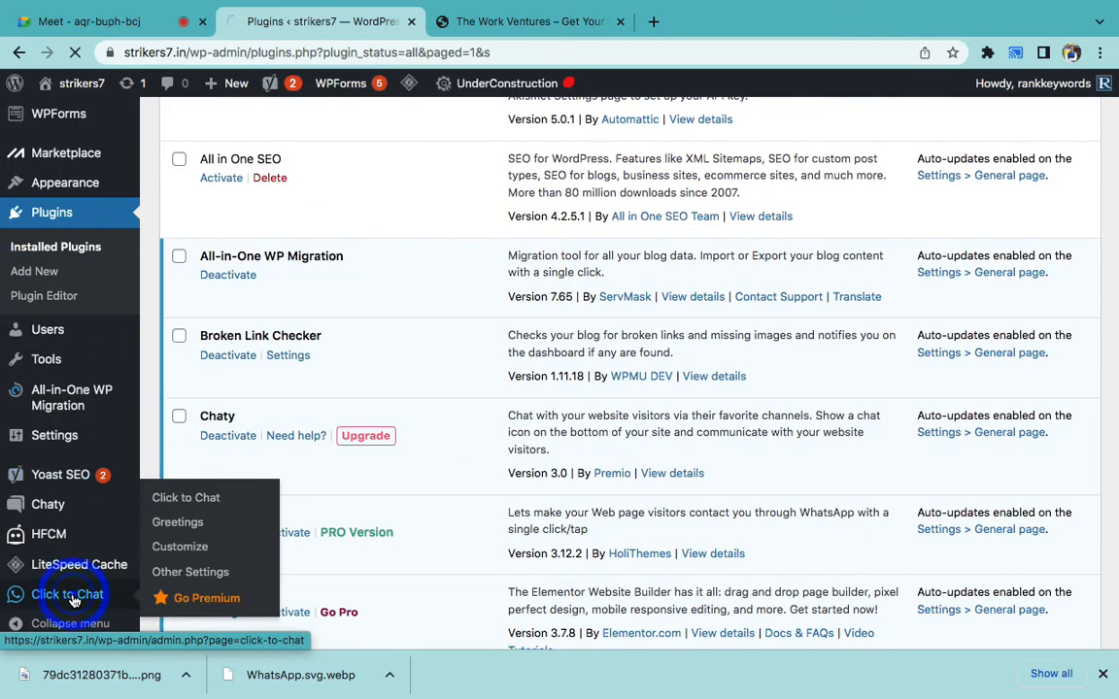
- Open the Click to Chat settings and check the WhatsApp contact number
left_click(73, 596)
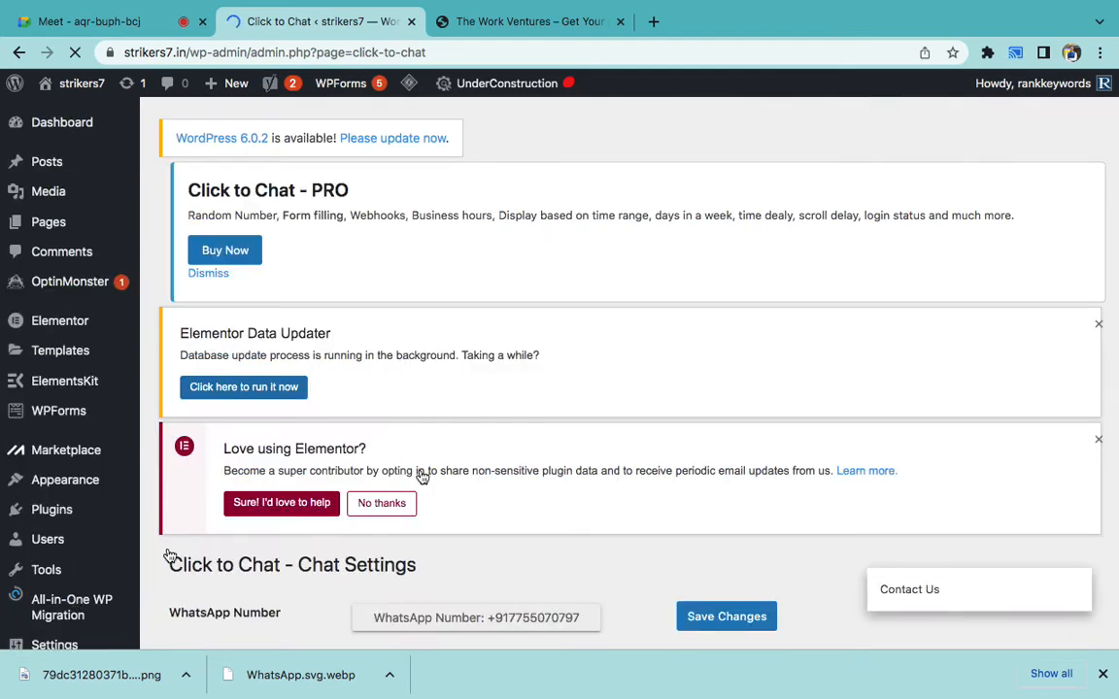
scroll(494, 469, "down", 5)
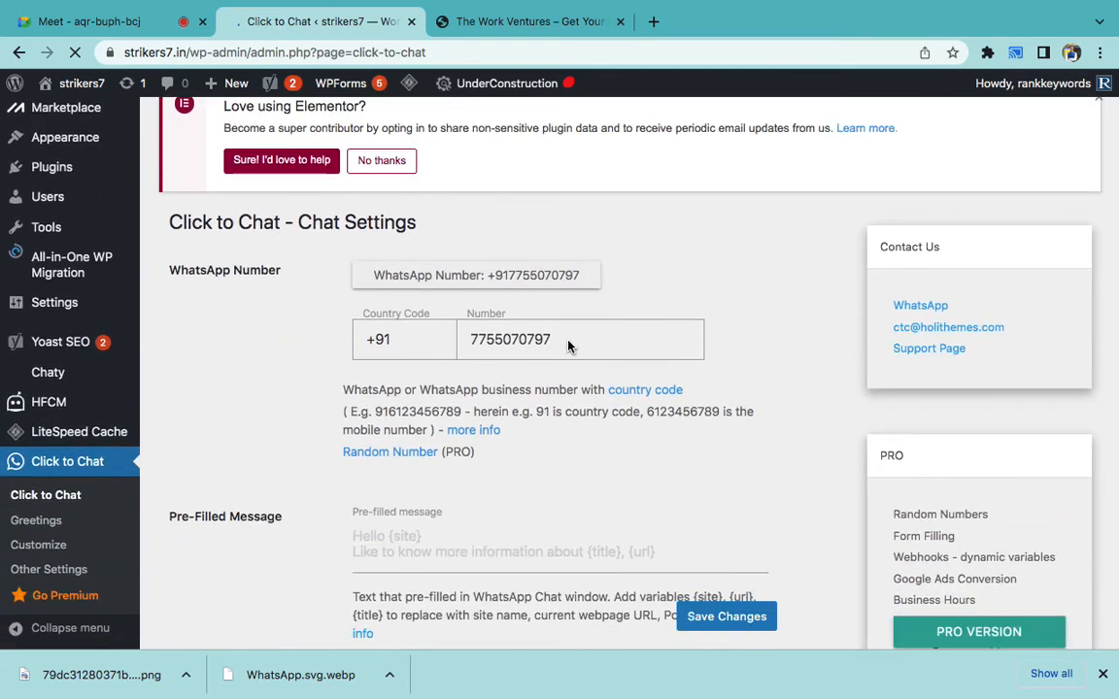
left_click(569, 342)
left_click(554, 393)
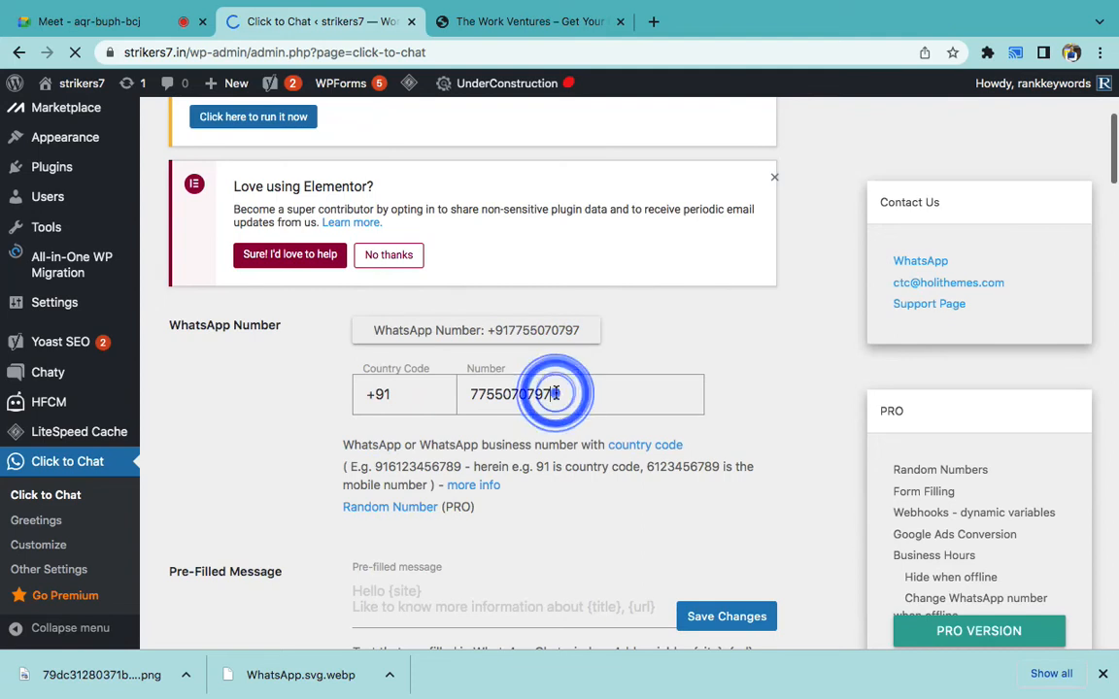
scroll(555, 393, "down", 3)
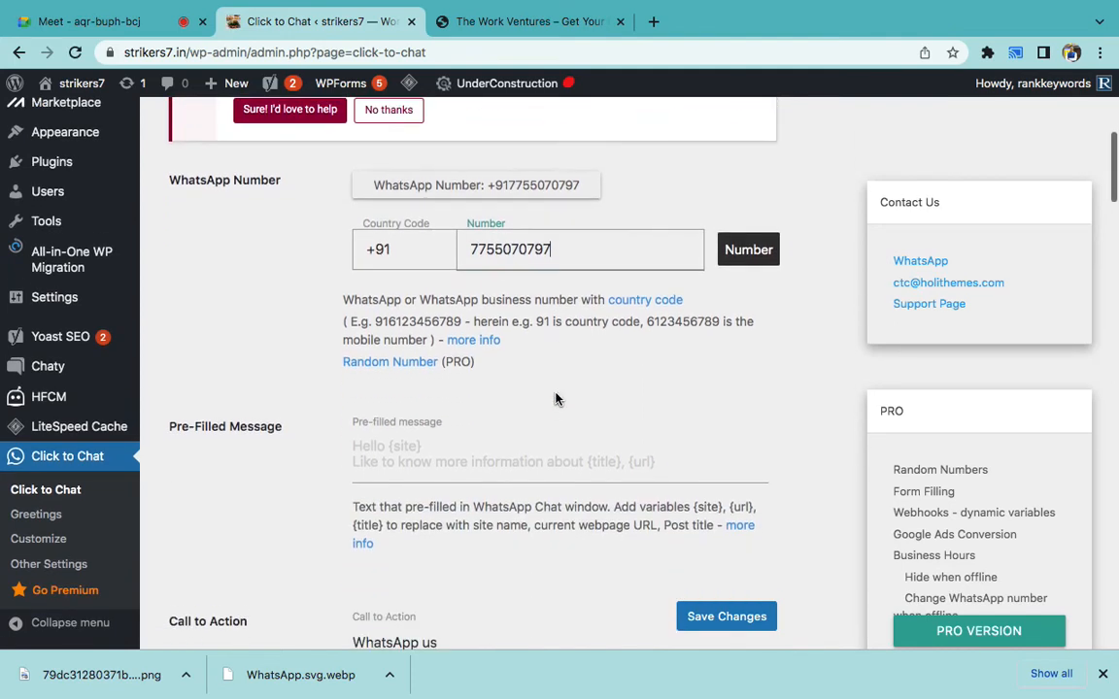
- Set the pre-filled message to 'Hi Strikers7,' and save the settings
left_click(506, 409)
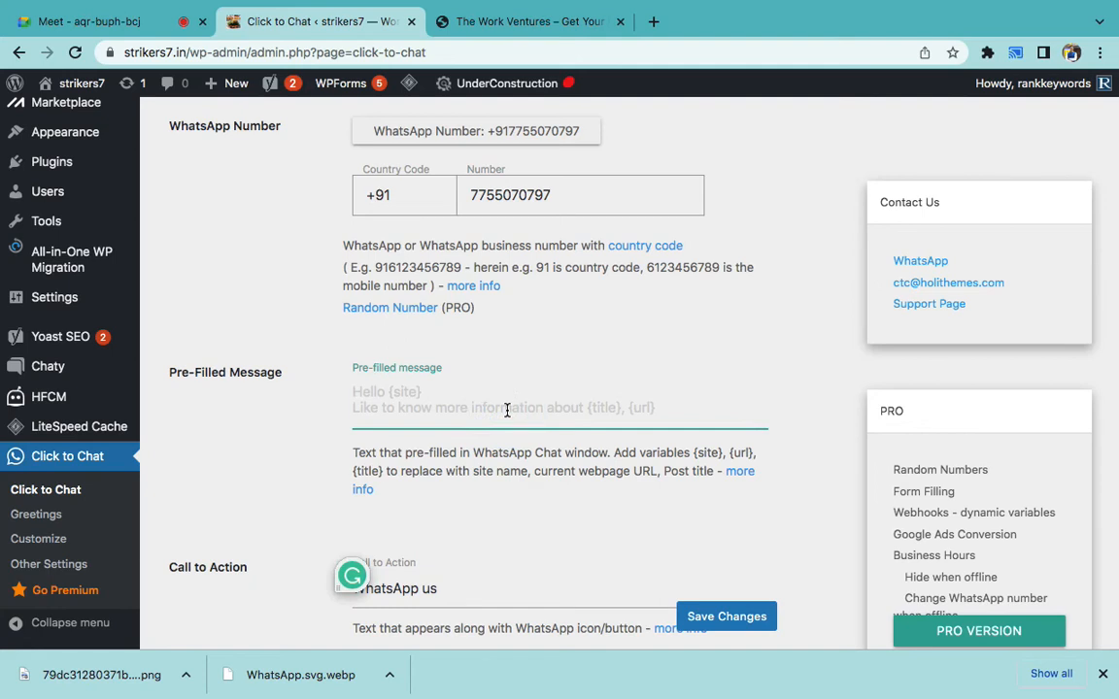
type("H")
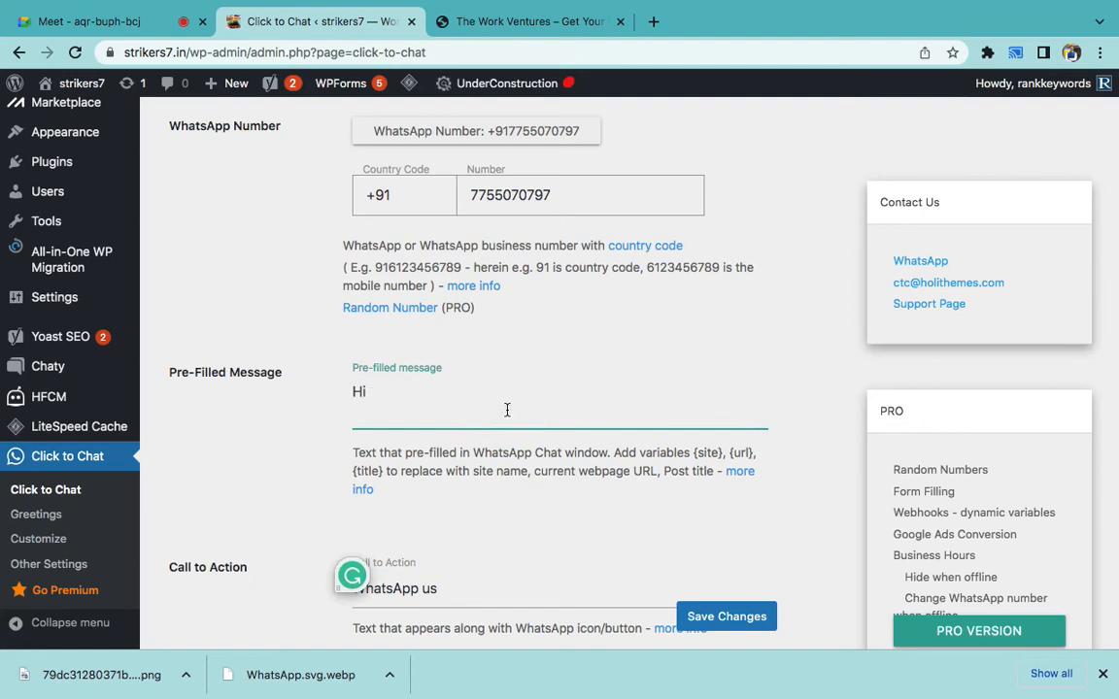
type("i Strikers7, I want to know")
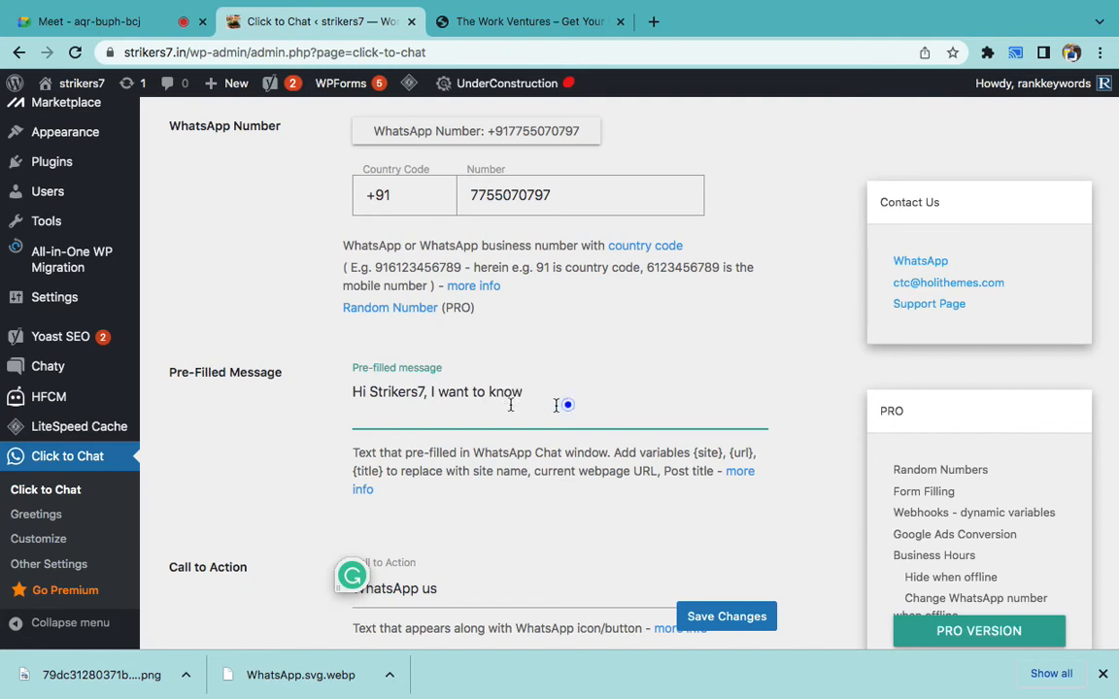
left_click_drag(569, 402, 432, 393)
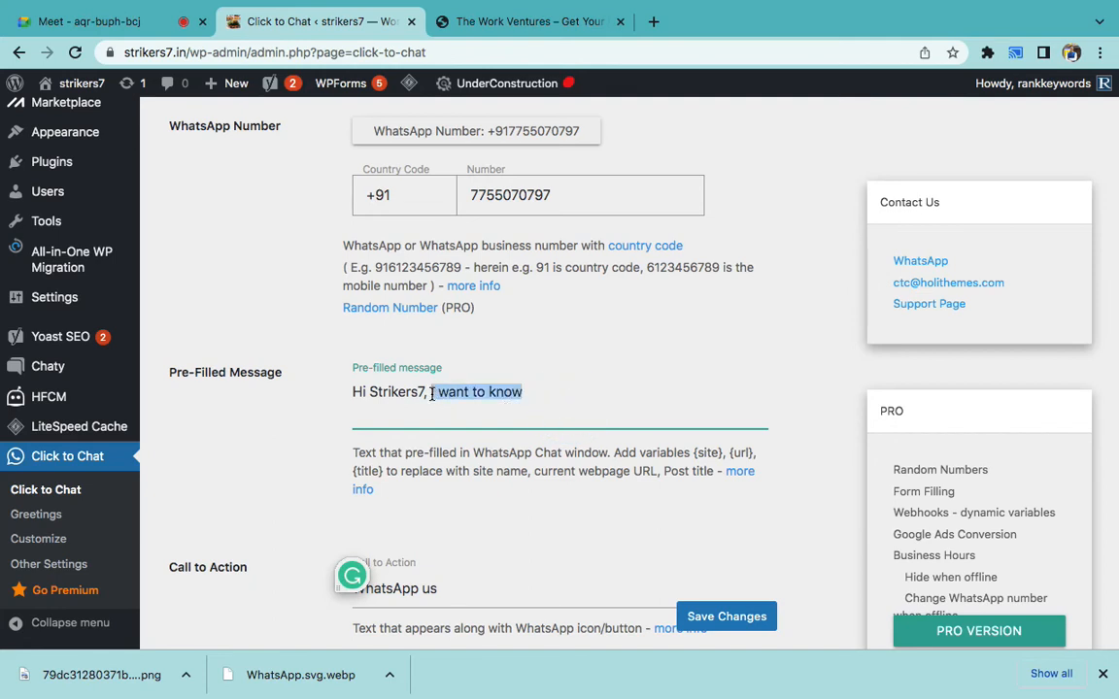
key("BackSpace")
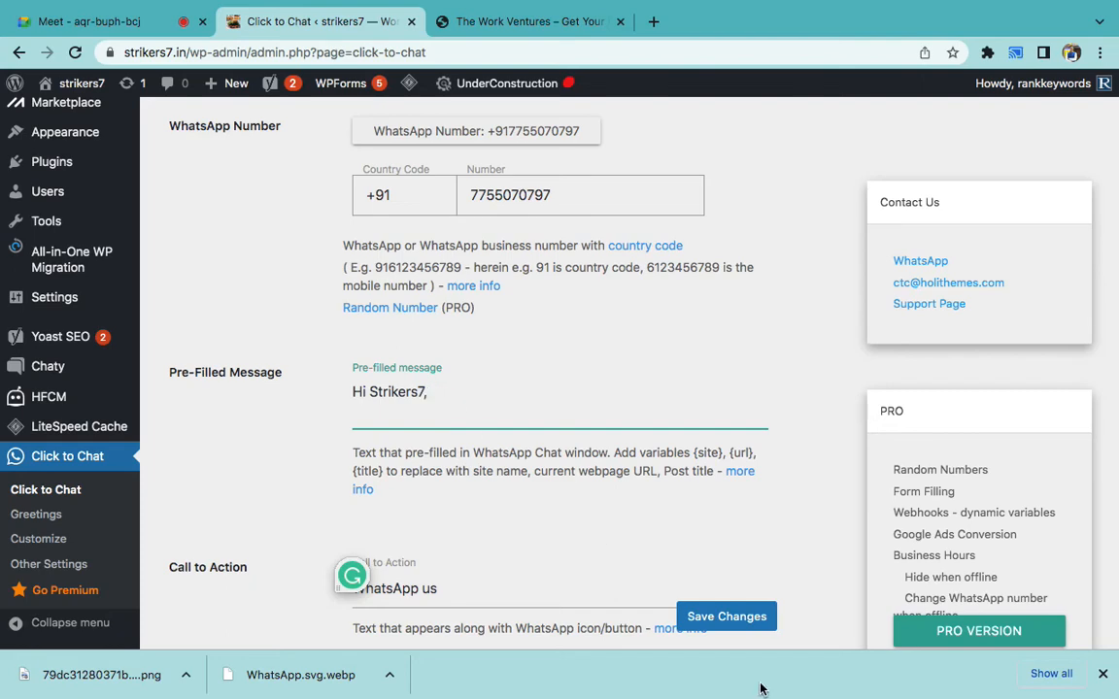
left_click(723, 618)
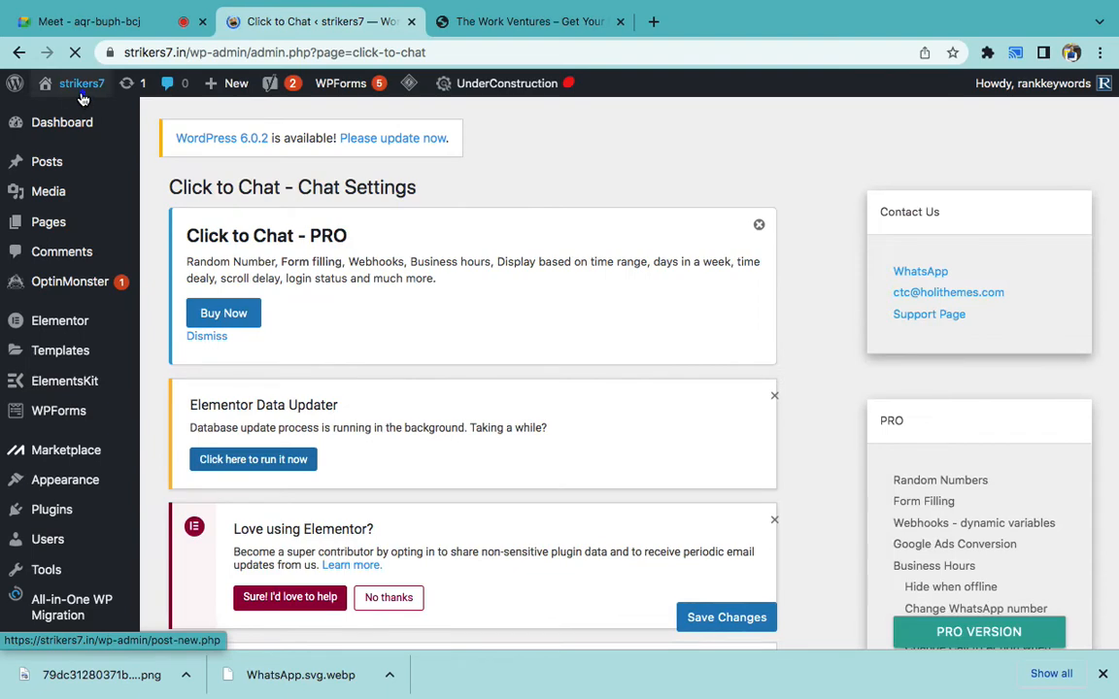
- Test the live site's WhatsApp button opens a 'Hi Strikers7,' chat, then return to the Word notes
left_click(83, 97)
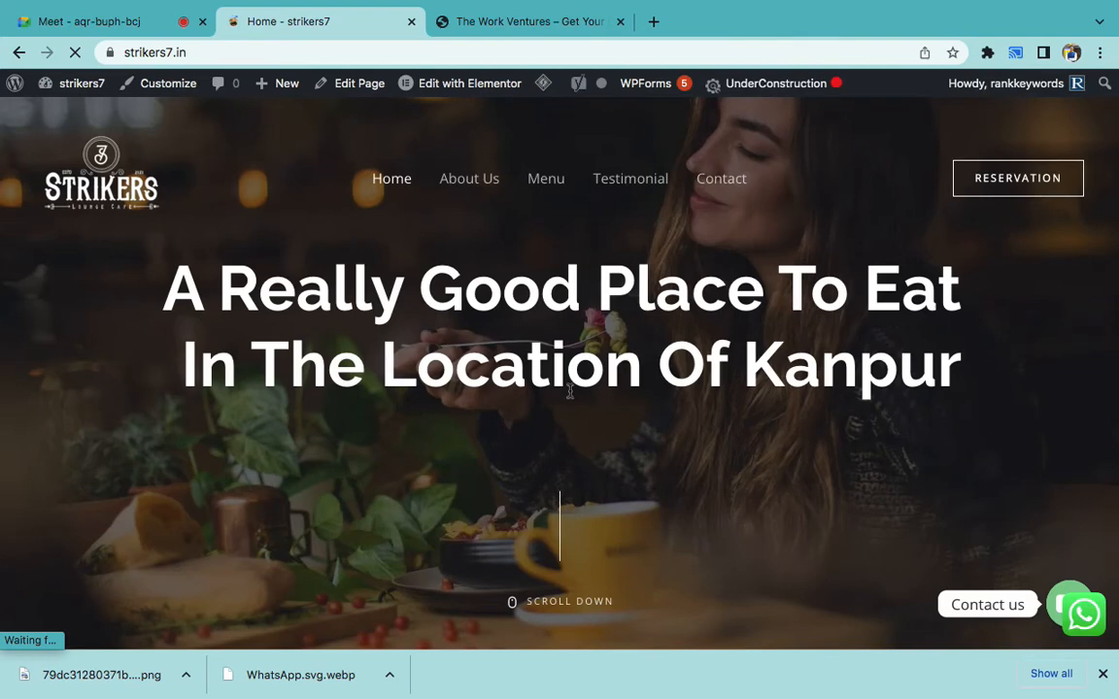
left_click(1085, 615)
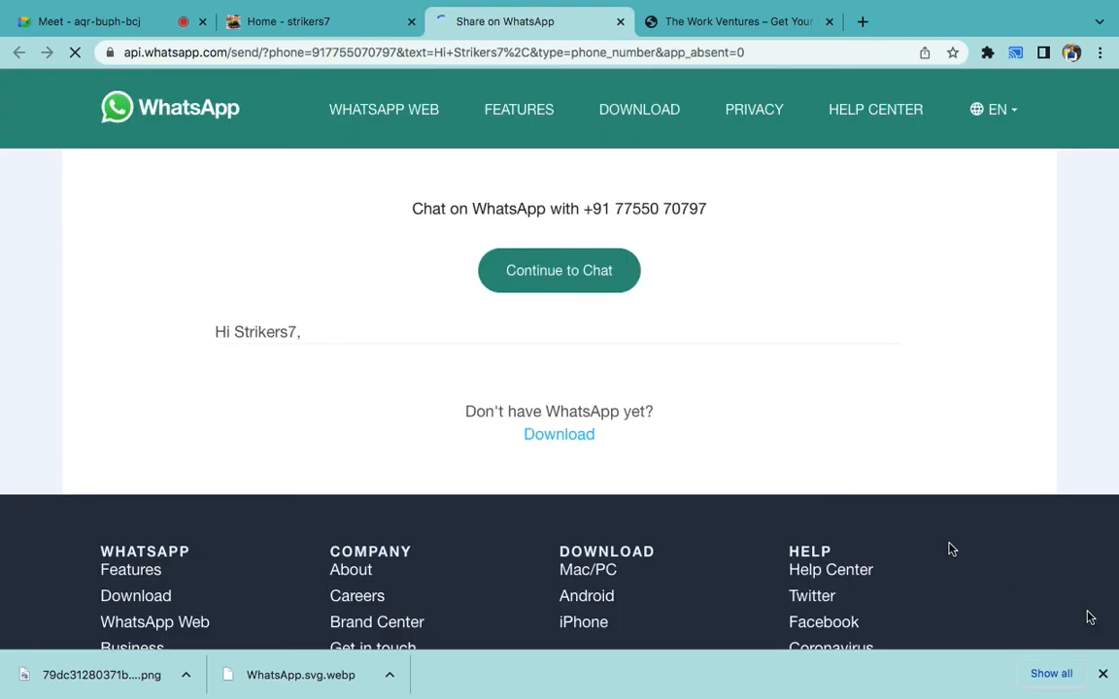
left_click(562, 284)
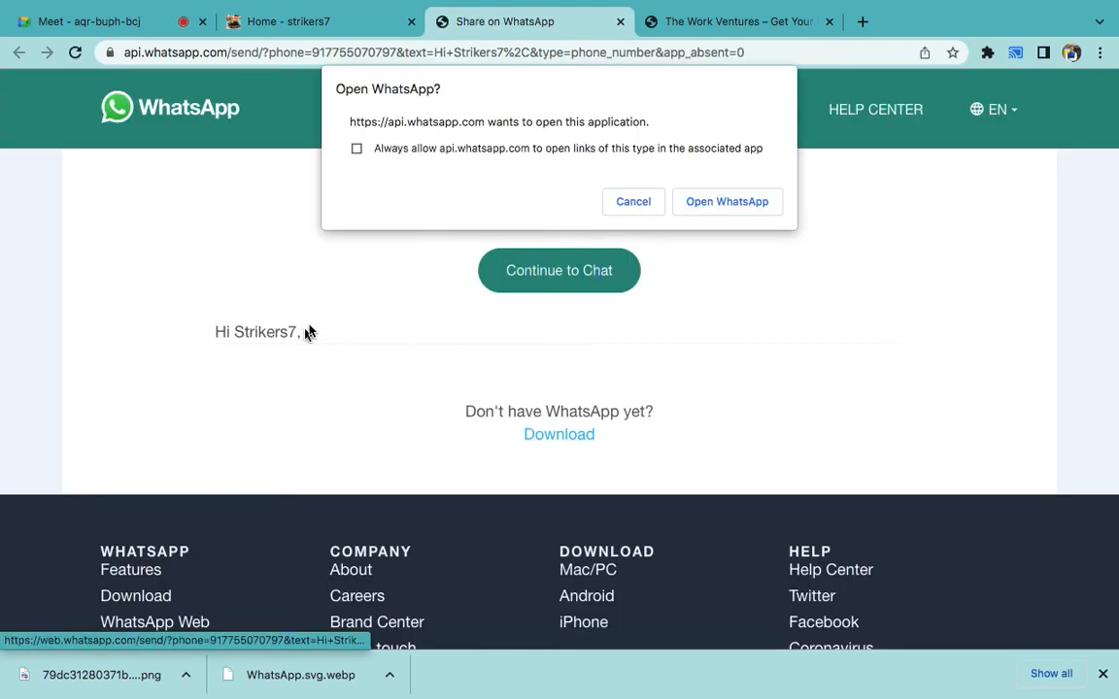
left_click(649, 205)
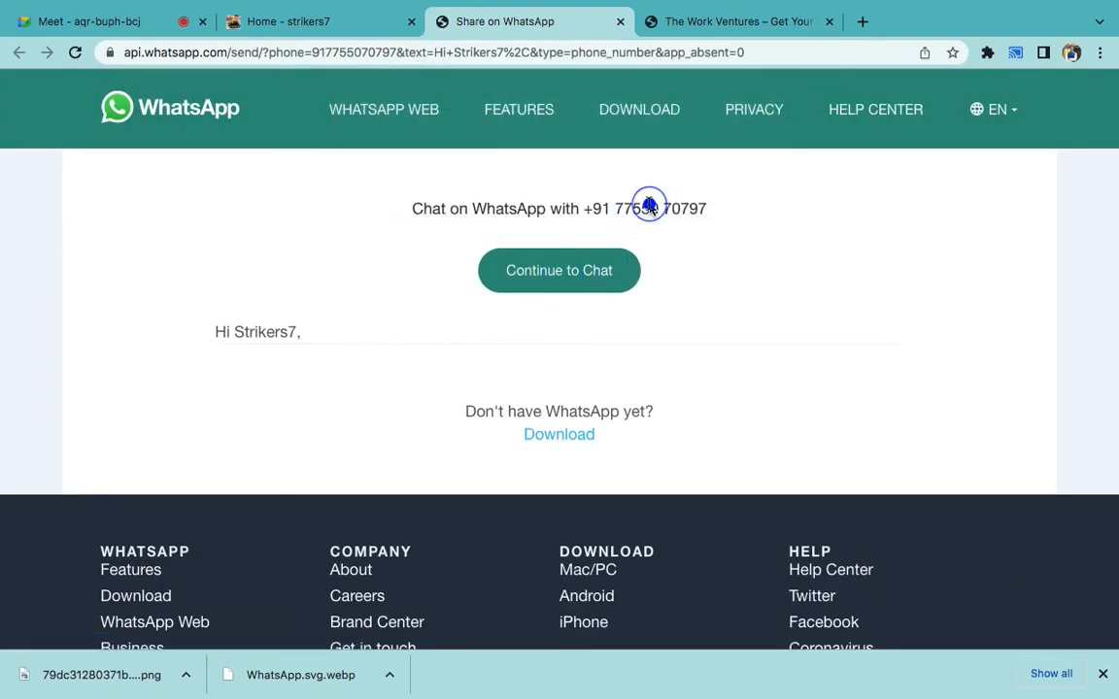
left_click(618, 25)
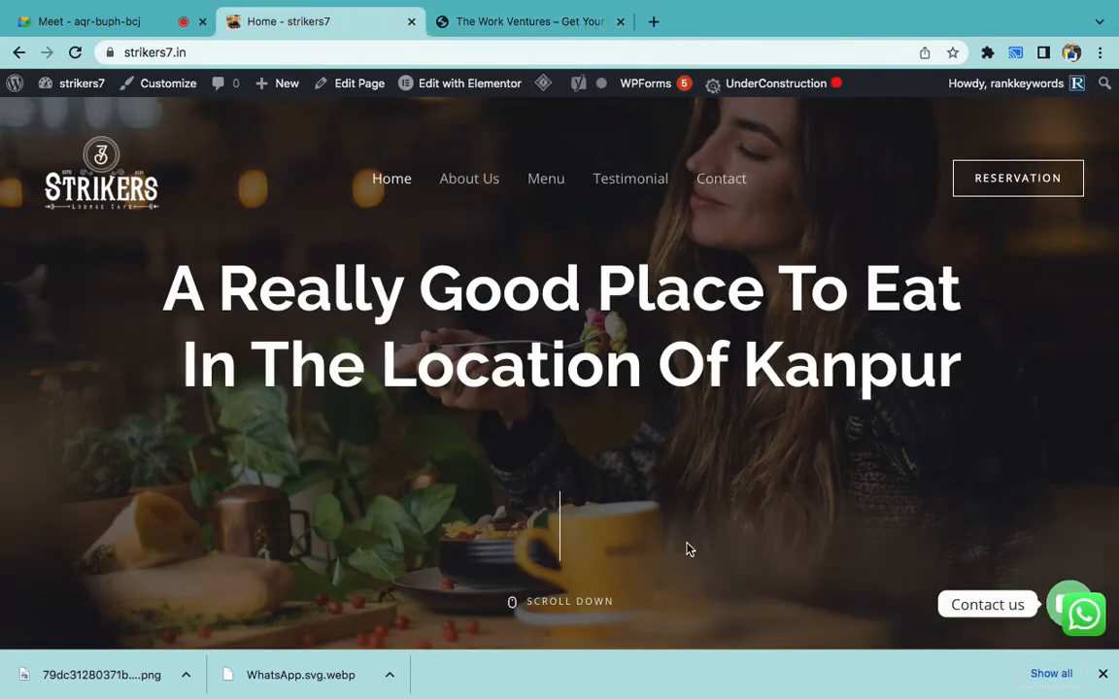
left_click(729, 653)
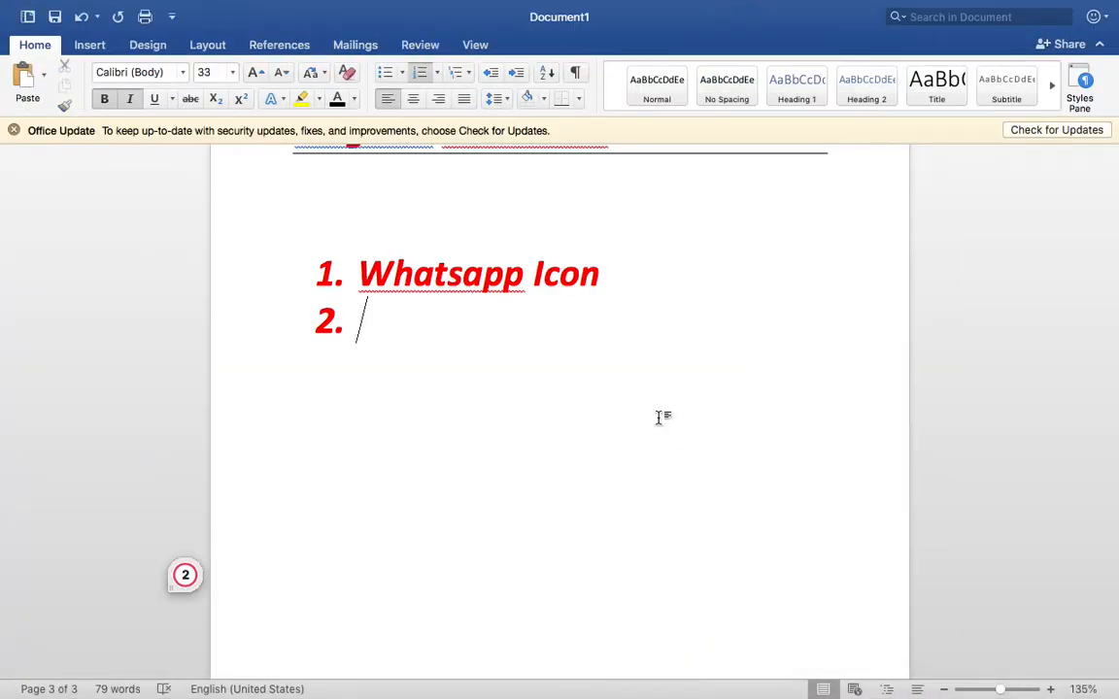
- Open the psit.ac.in website and dismiss its awards popup
key("ctrl+Right")
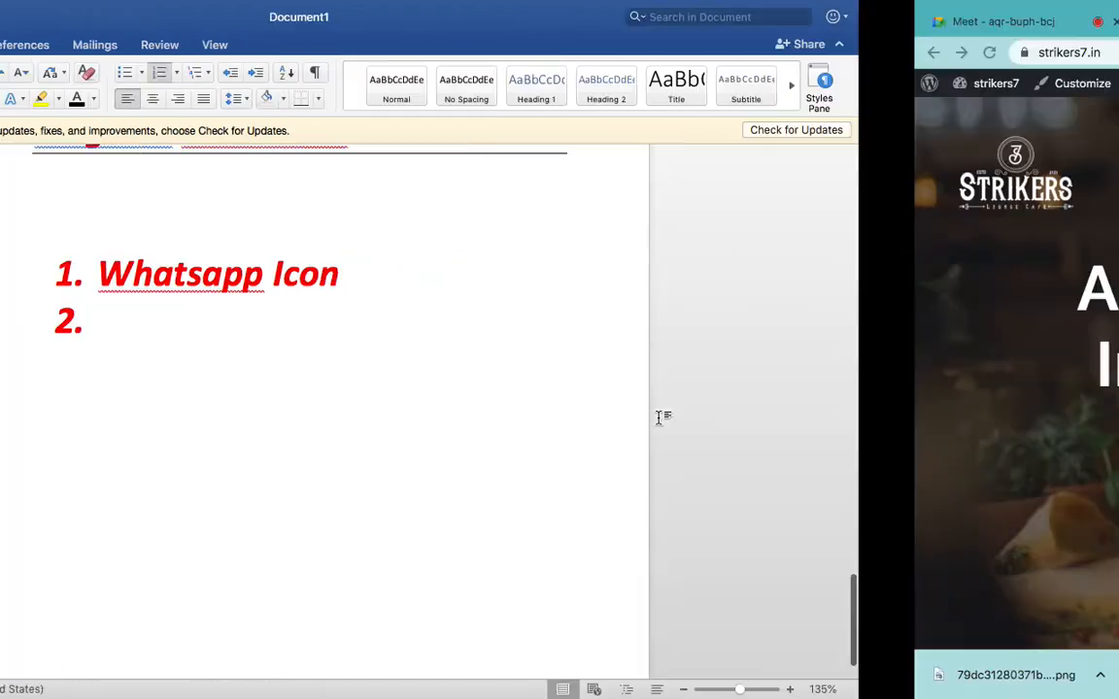
scroll(586, 148, "down", 3)
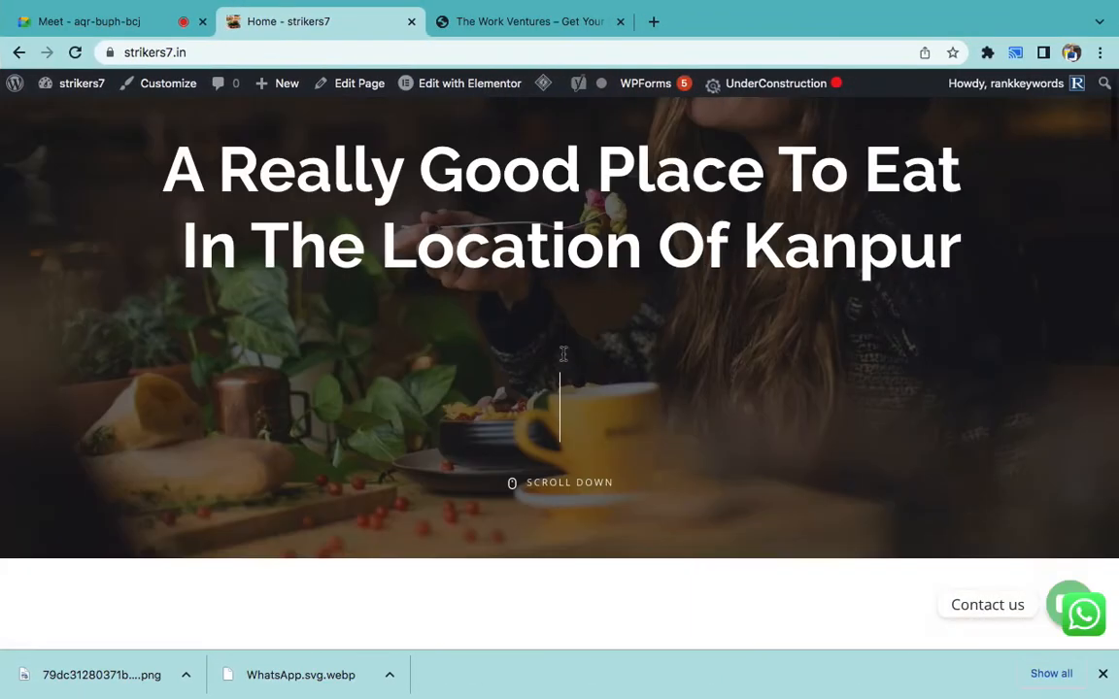
scroll(563, 358, "up", 3)
left_click(493, 23)
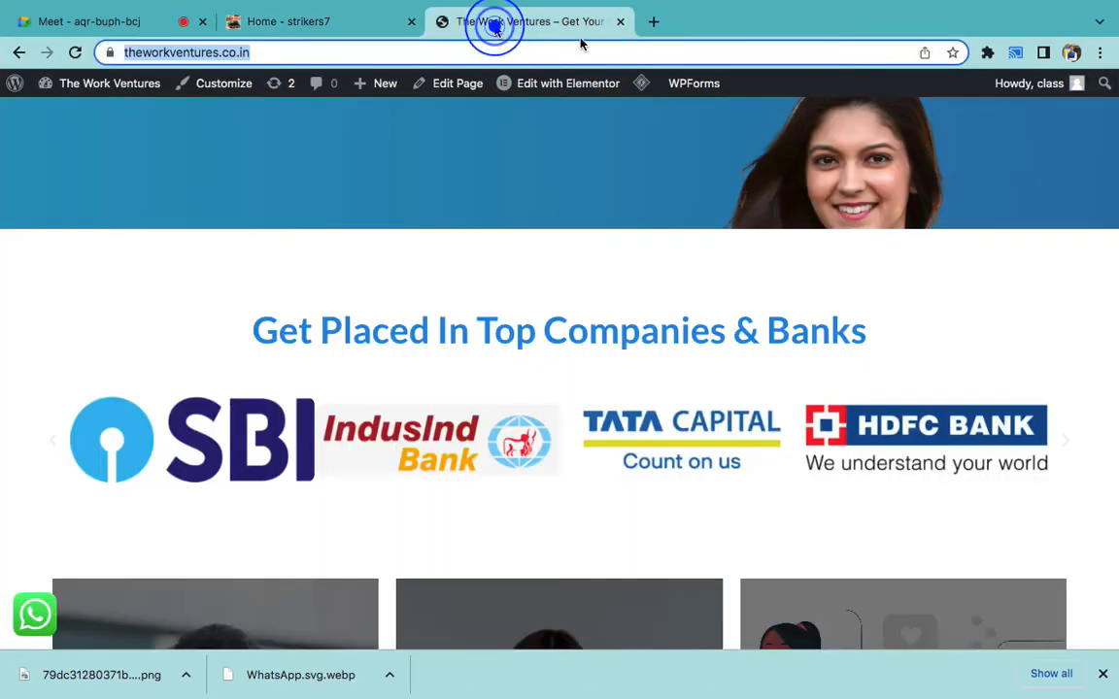
type("psi")
key("Return")
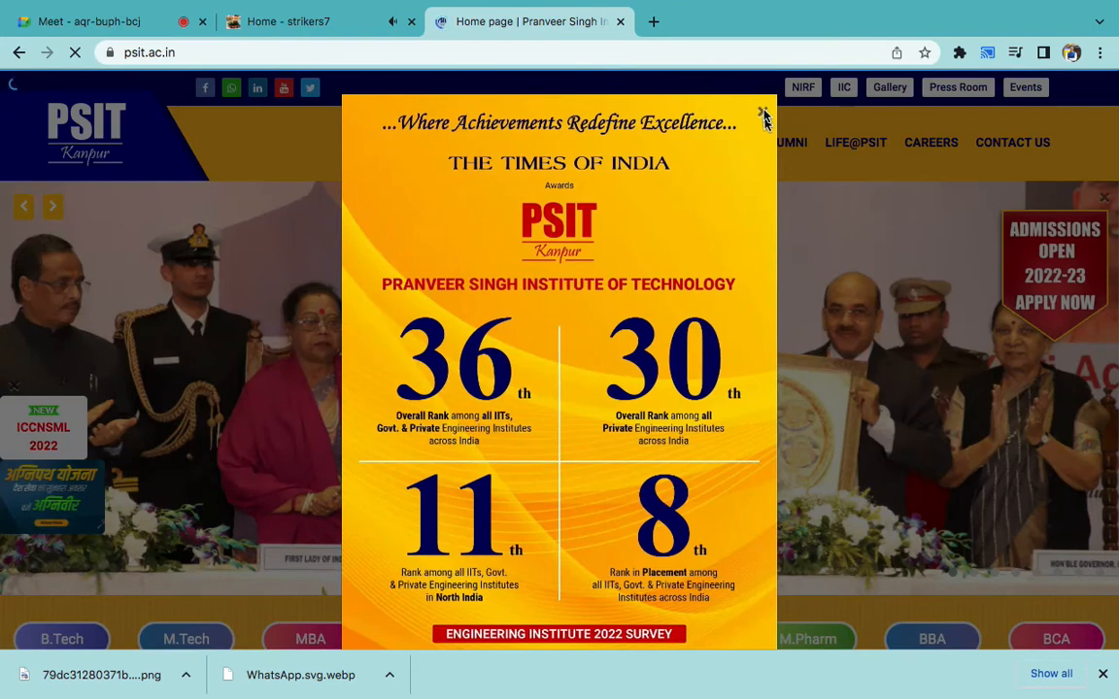
left_click(765, 114)
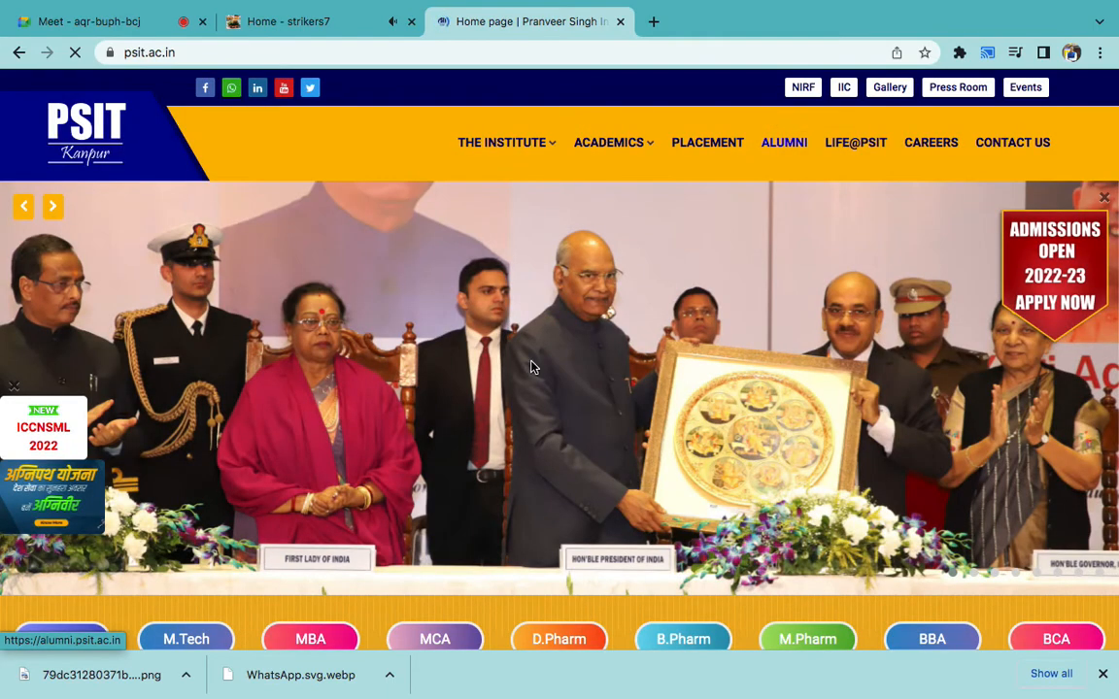
- Pause the strikers7 audio playing in another tab and close the Admission Chat panel
scroll(533, 368, "down", 3)
scroll(532, 368, "down", 2)
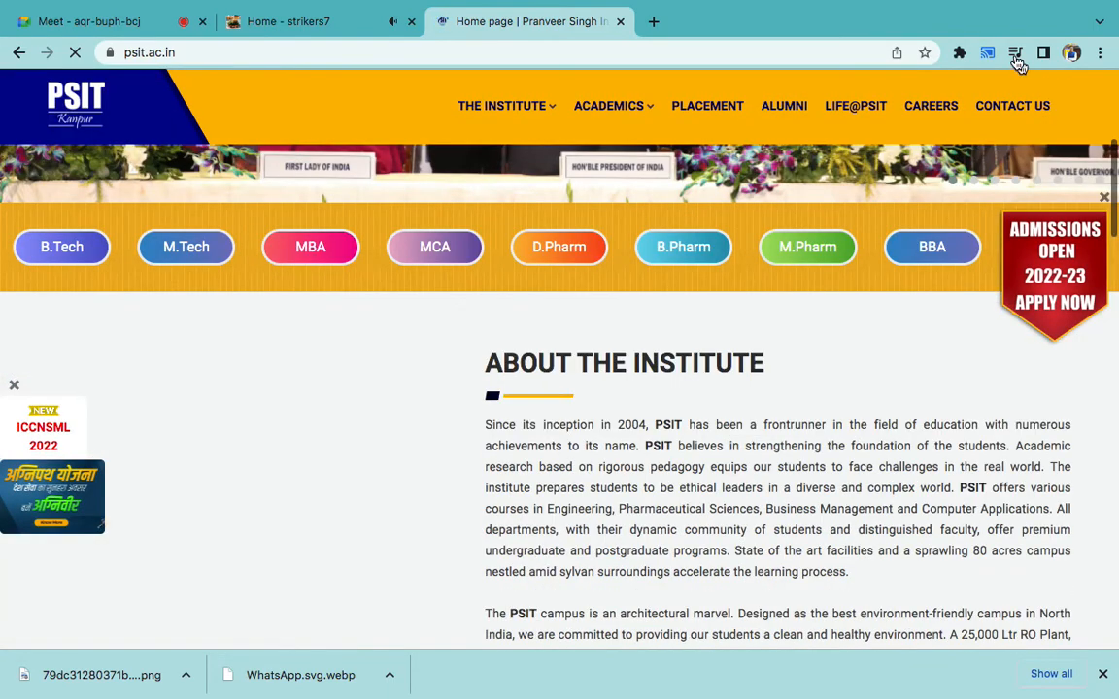
left_click(1015, 54)
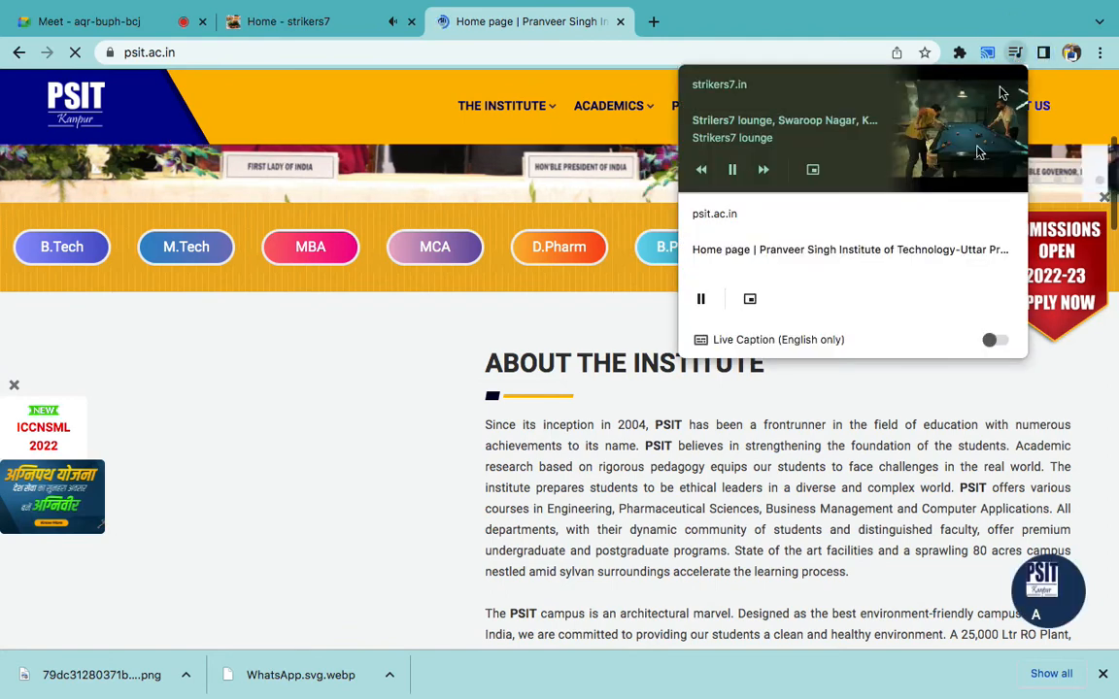
left_click(735, 170)
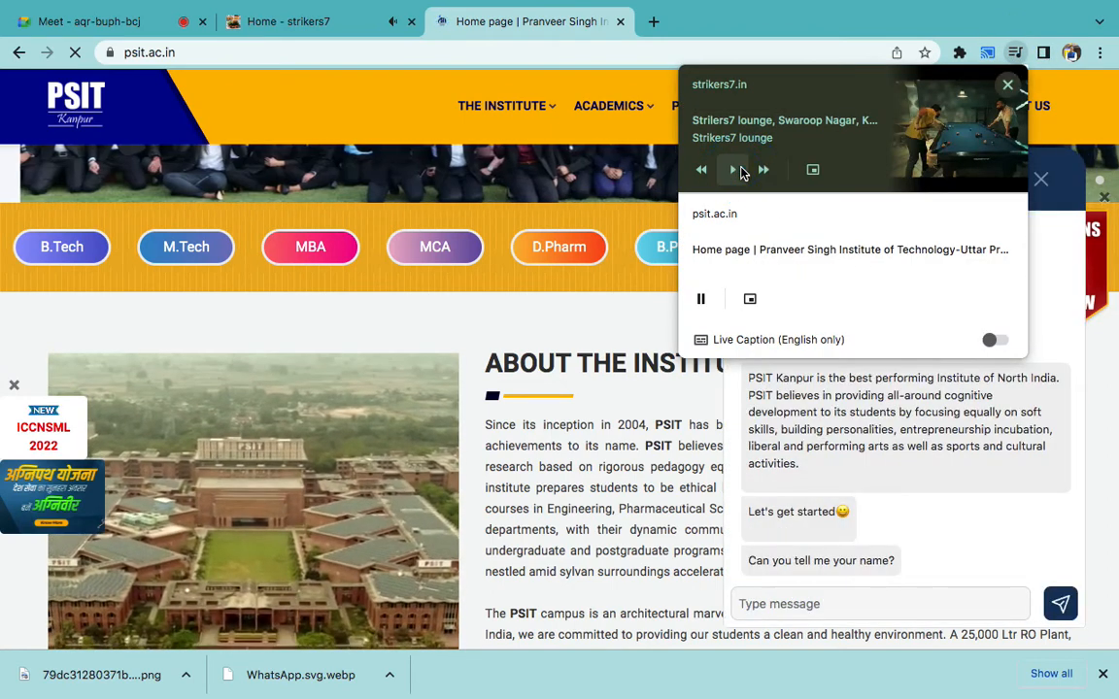
left_click(612, 479)
left_click(862, 192)
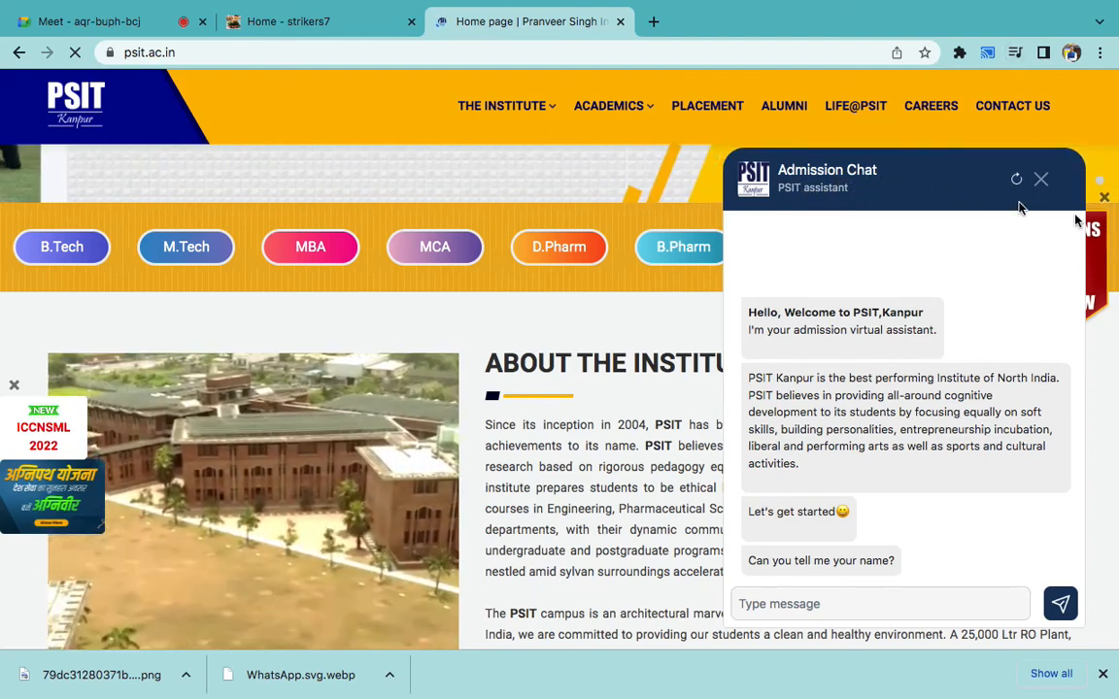
left_click(1045, 181)
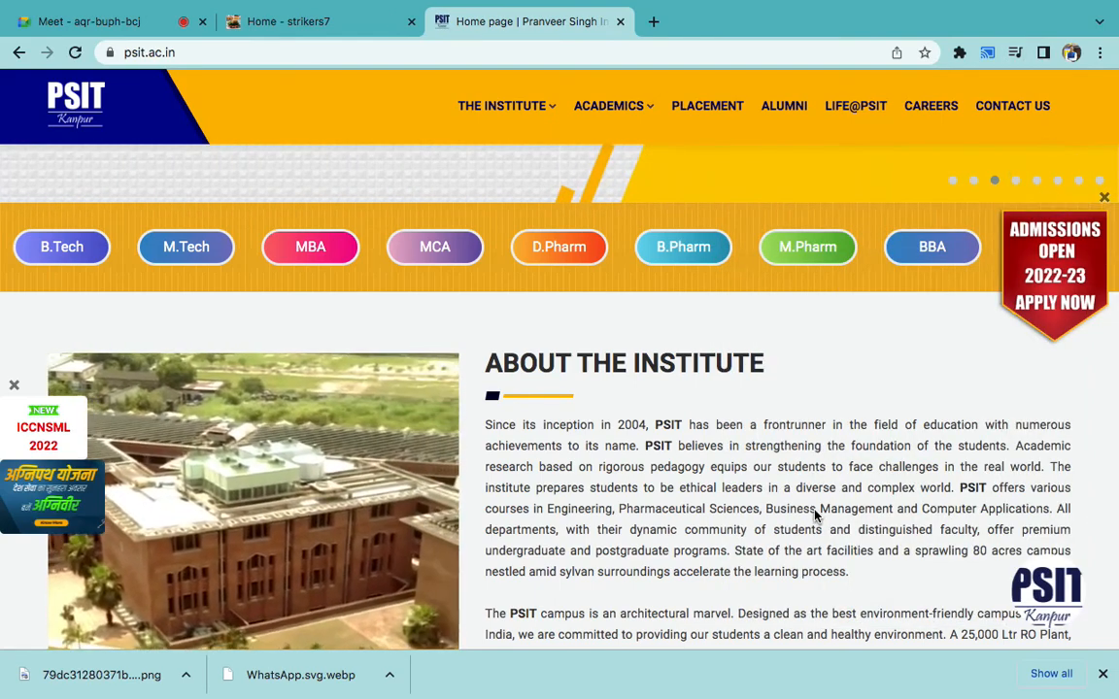
scroll(820, 512, "down", 7)
scroll(815, 516, "down", 4)
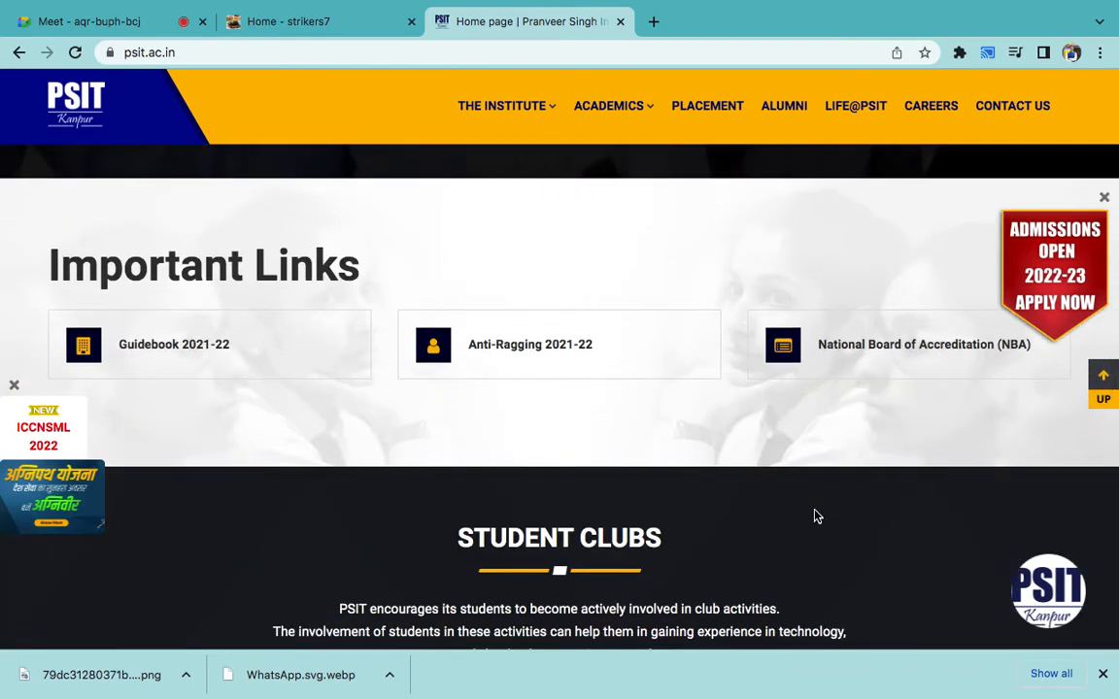
- Send a test name and the reply 13455 to the Admission Chat, then close it
left_click(1052, 596)
left_click(817, 602)
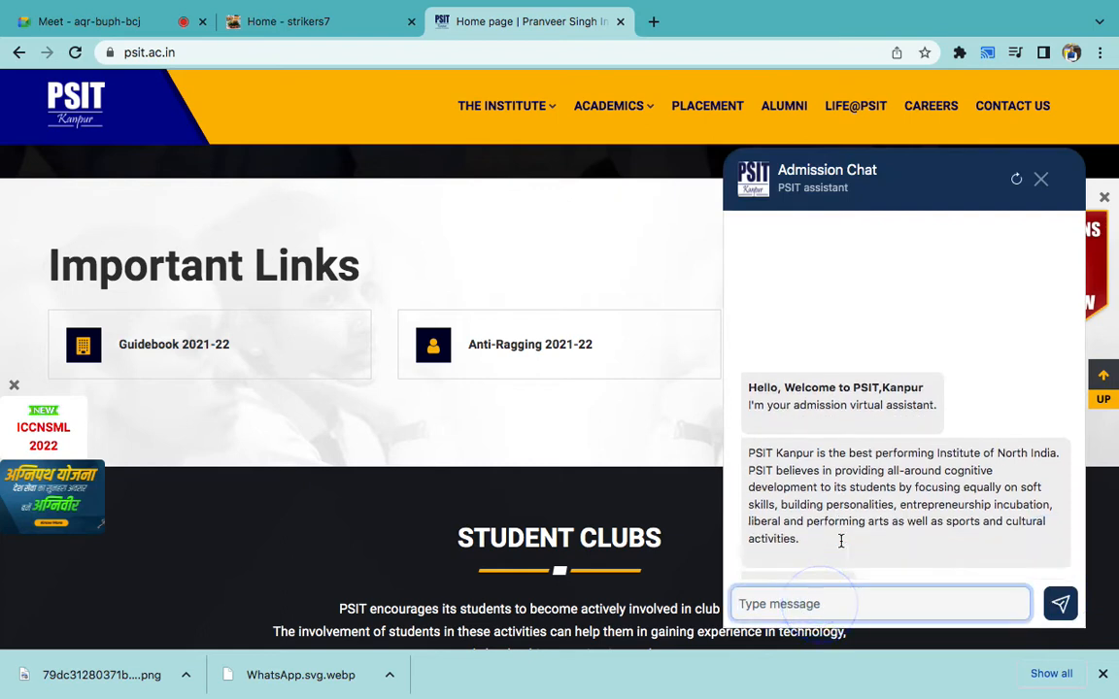
type("ABHISHEK")
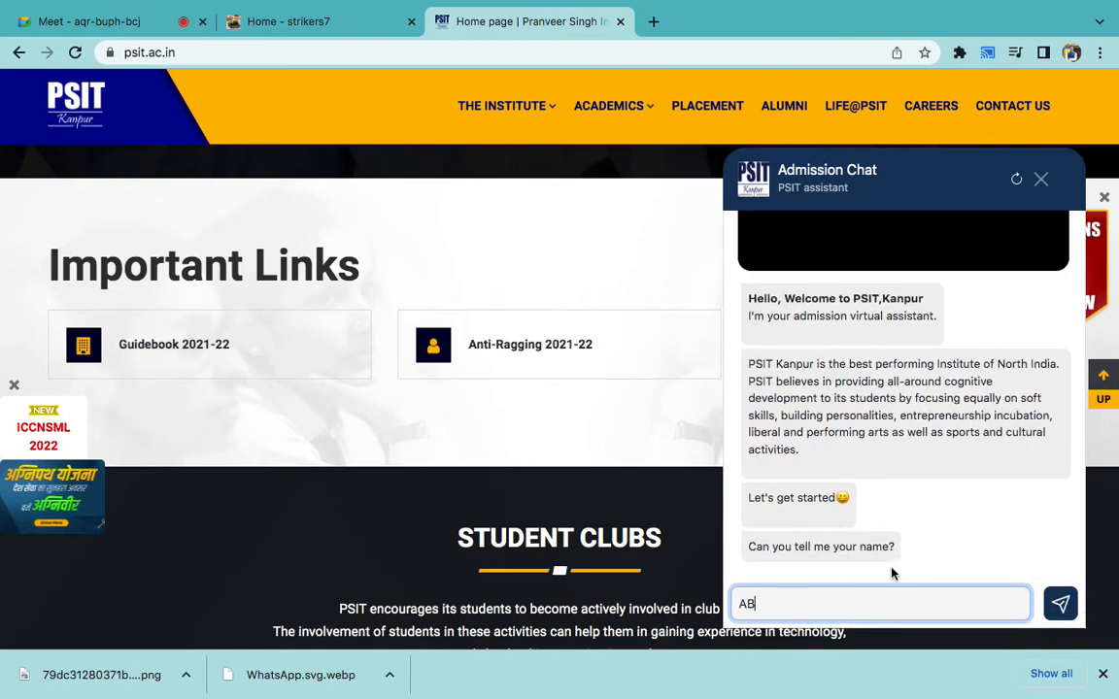
key("Return")
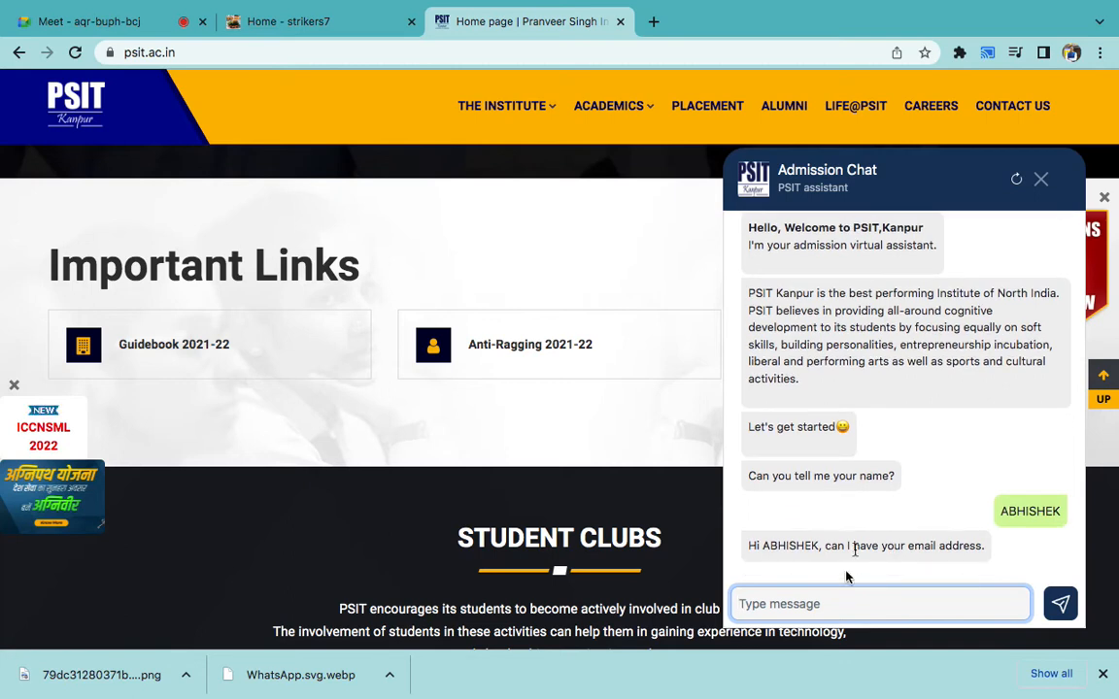
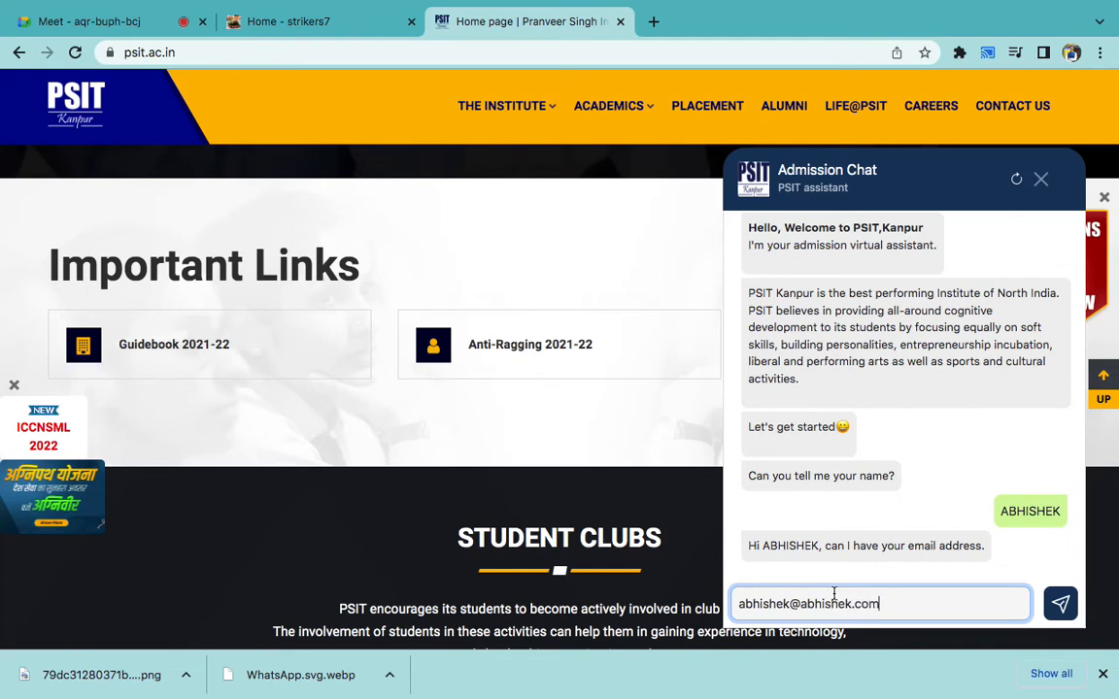
key("super+a")
type("1")
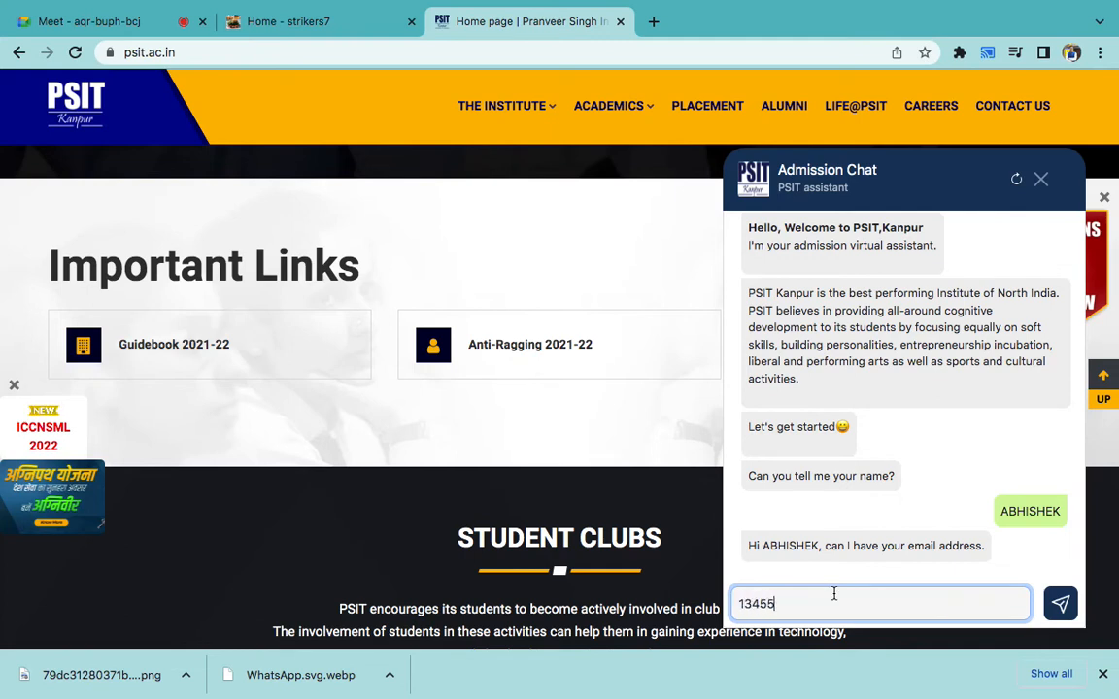
key("Return")
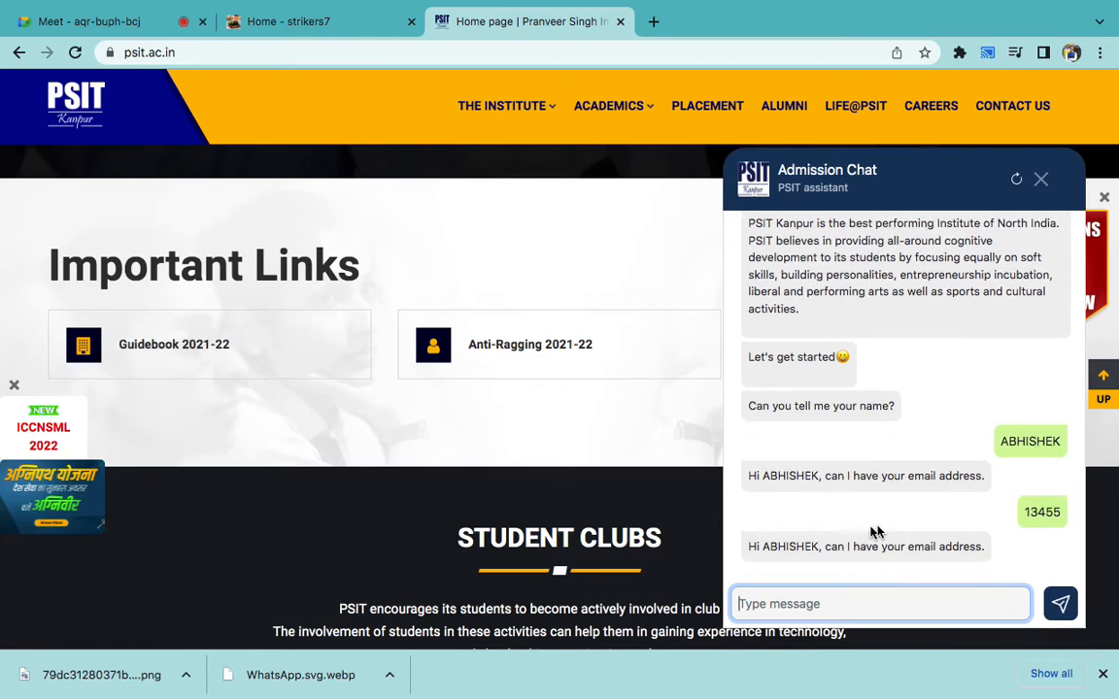
triple_click(878, 540)
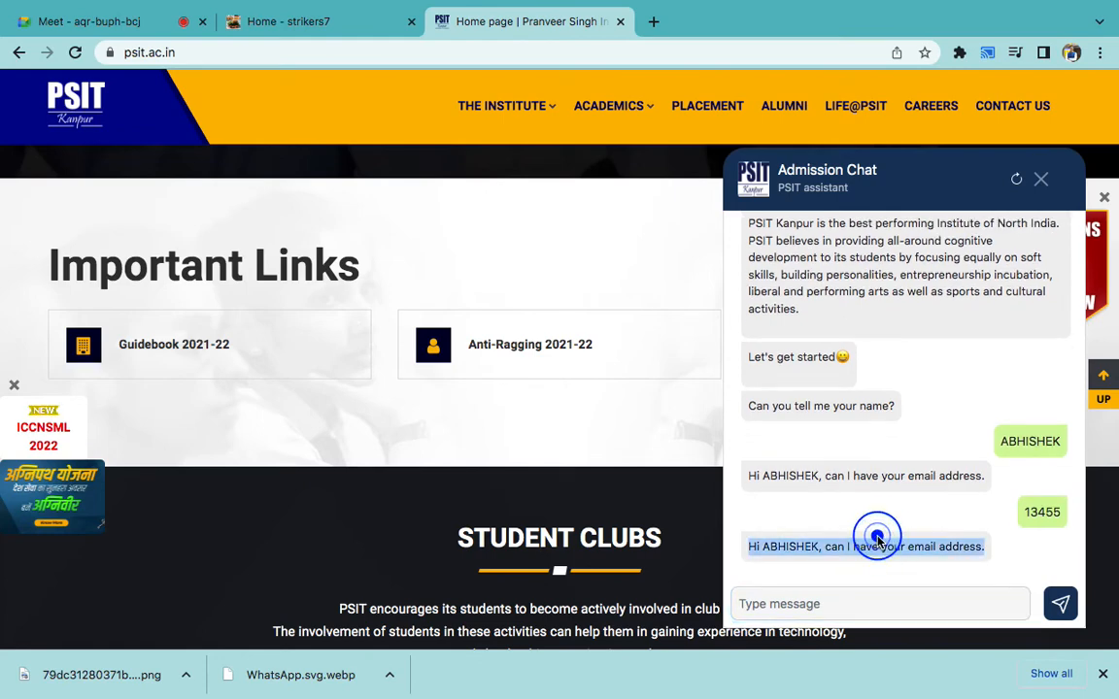
left_click(1041, 180)
- Add 'Optin Chat' as item 2 of the Word notes list and start item 3
mouse_move(559, 696)
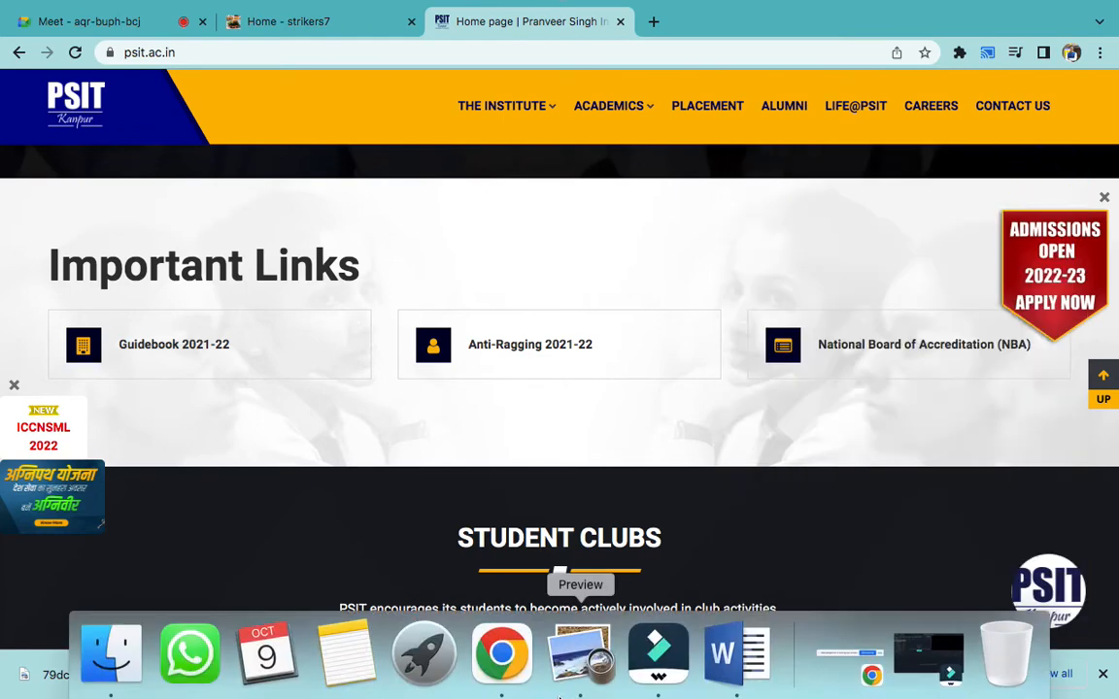
left_click(736, 653)
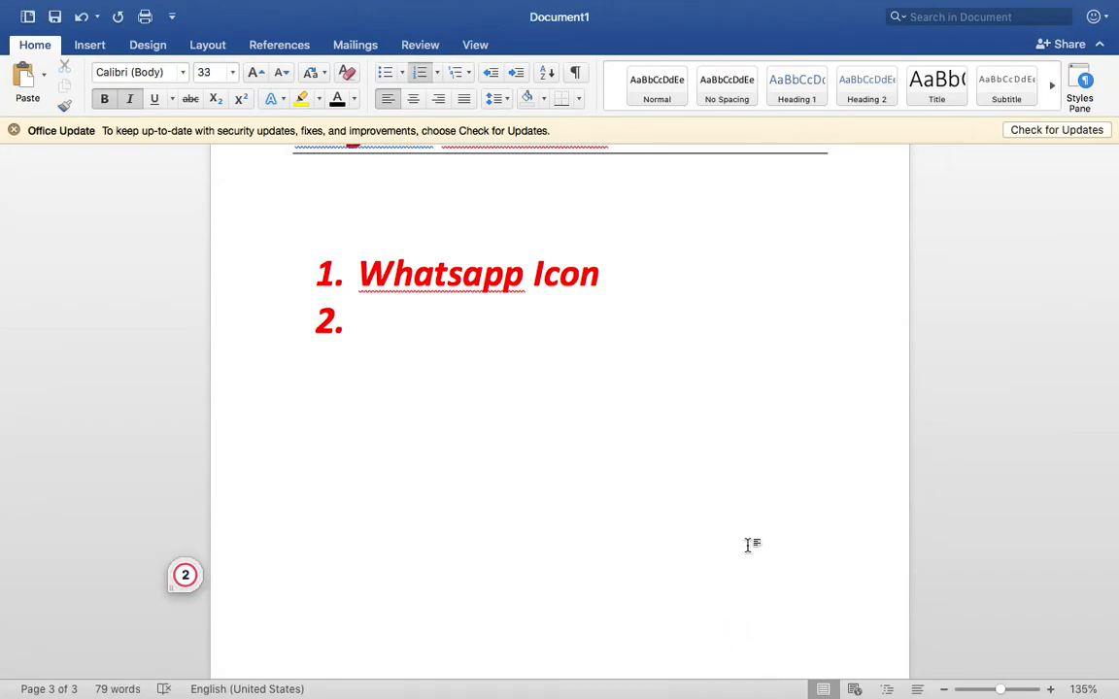
type("Optin Chat")
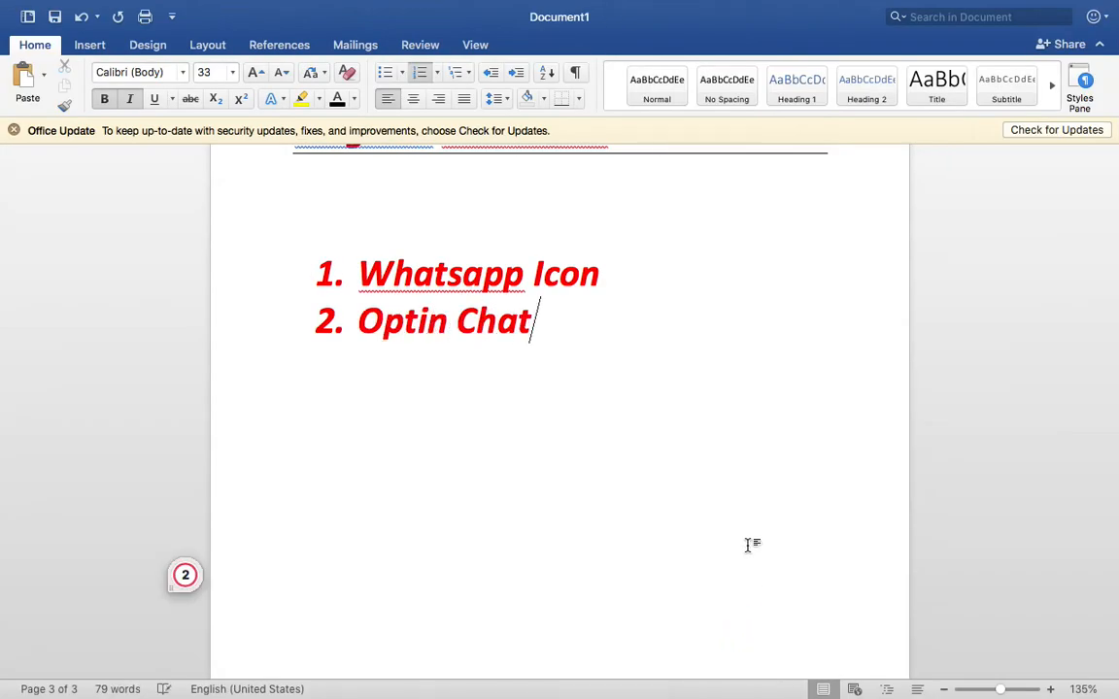
key("Return")
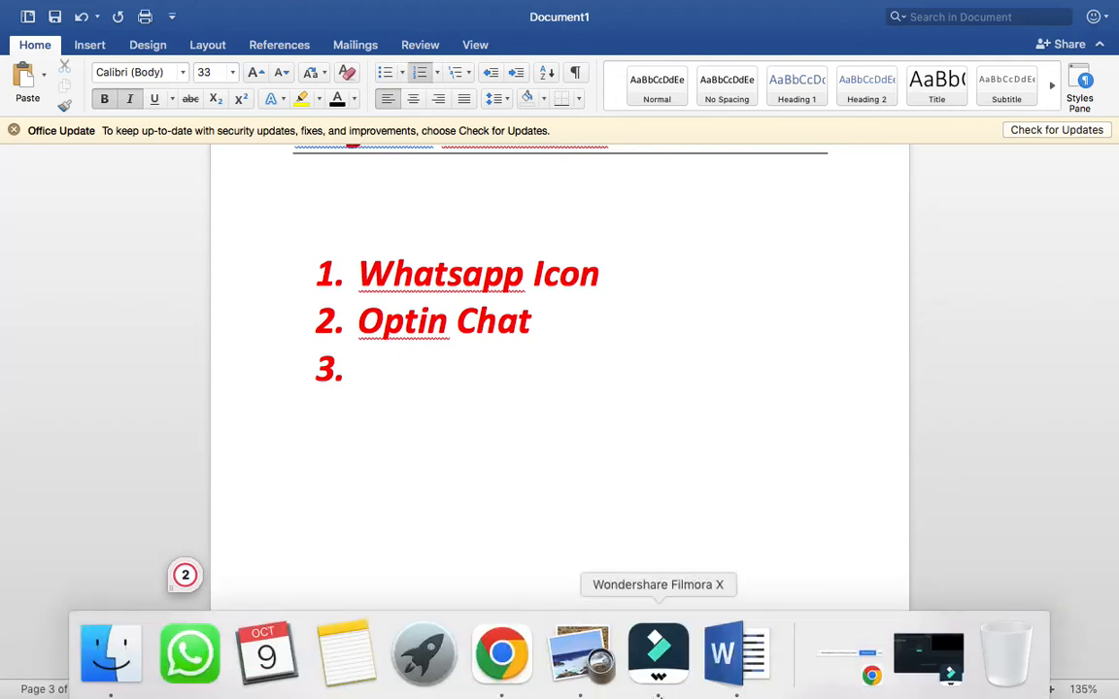
left_click(488, 653)
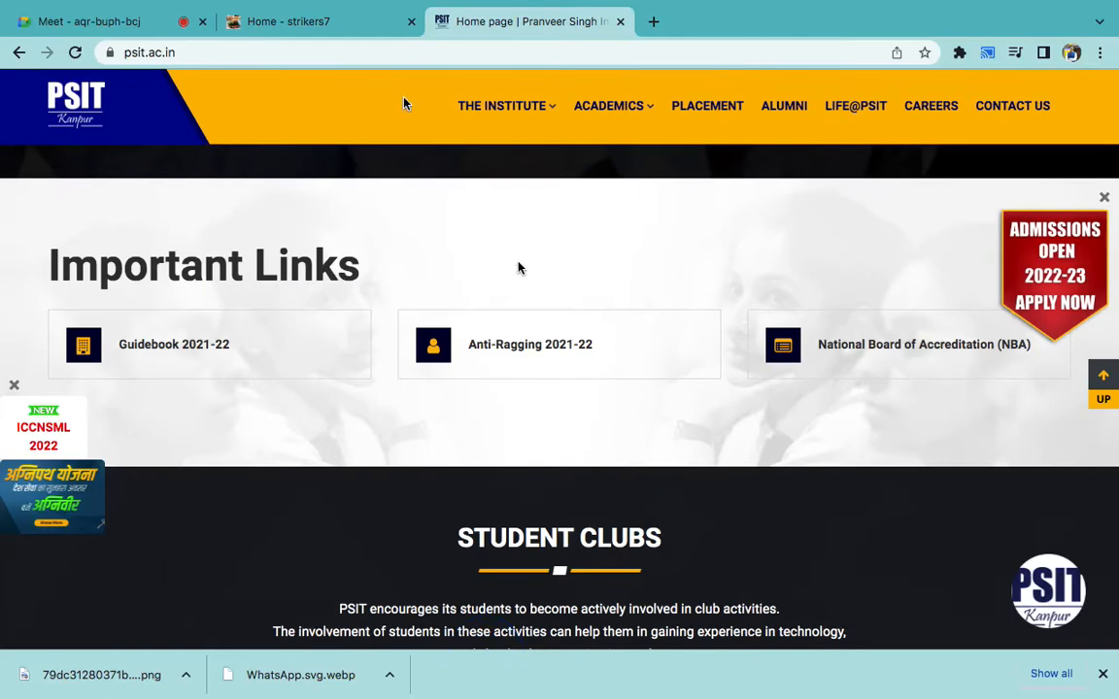
- Go from the strikers7 site to the dashboard, then via Installed Plugins to Add Plugins
left_click(299, 25)
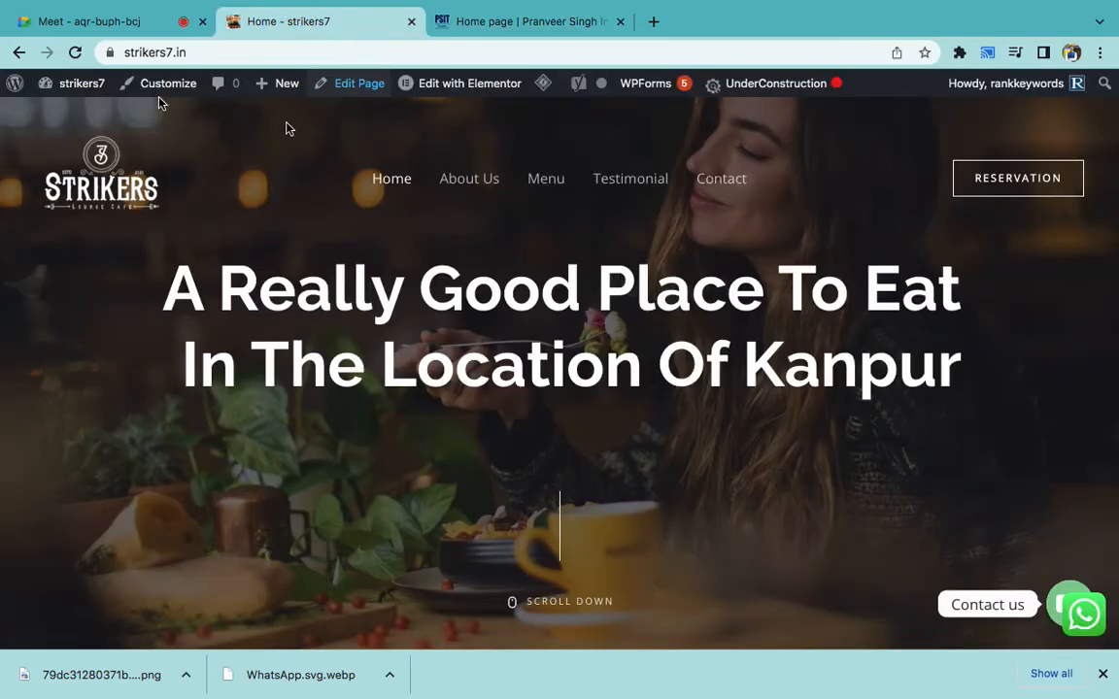
mouse_move(72, 88)
left_click(73, 116)
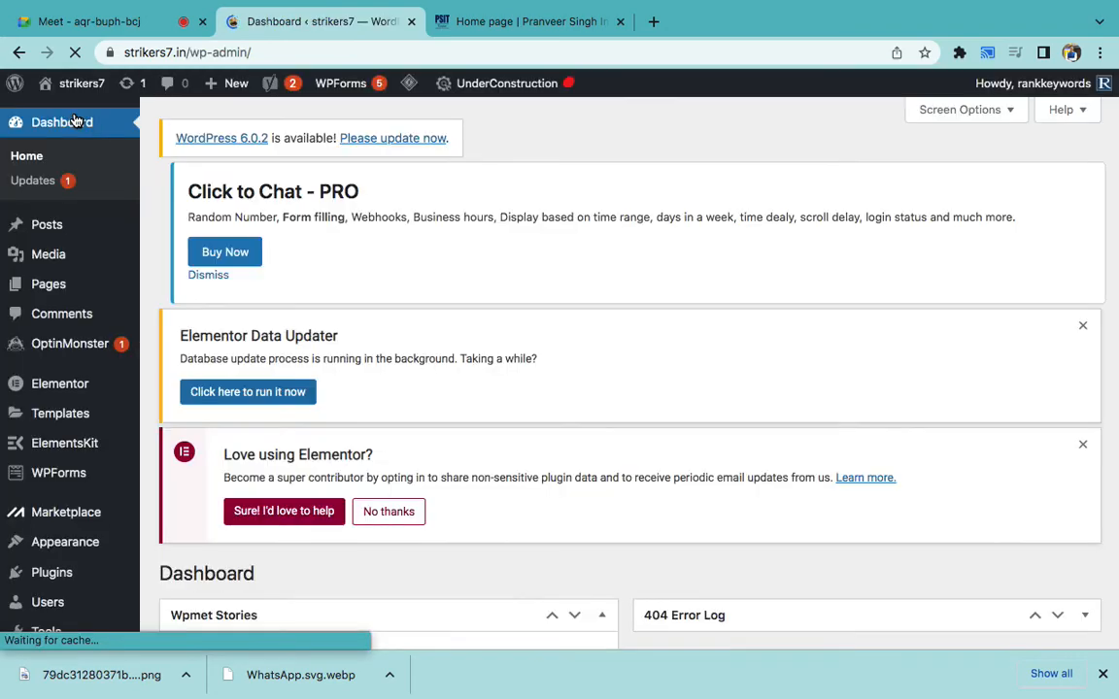
scroll(224, 493, "down", 5)
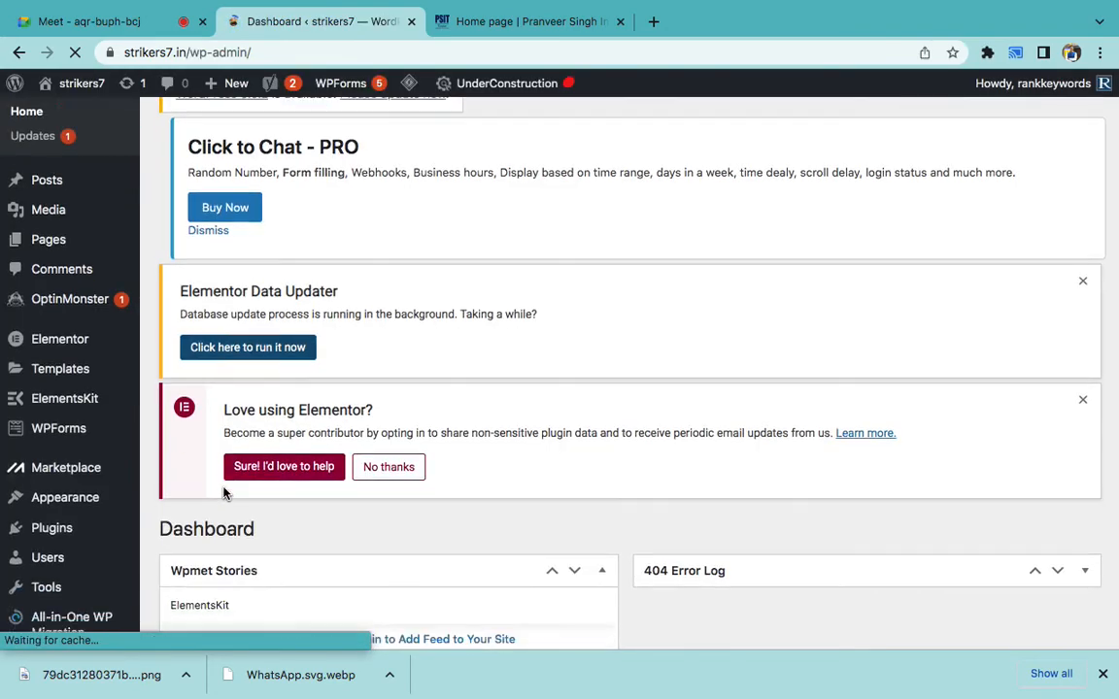
scroll(223, 493, "down", 3)
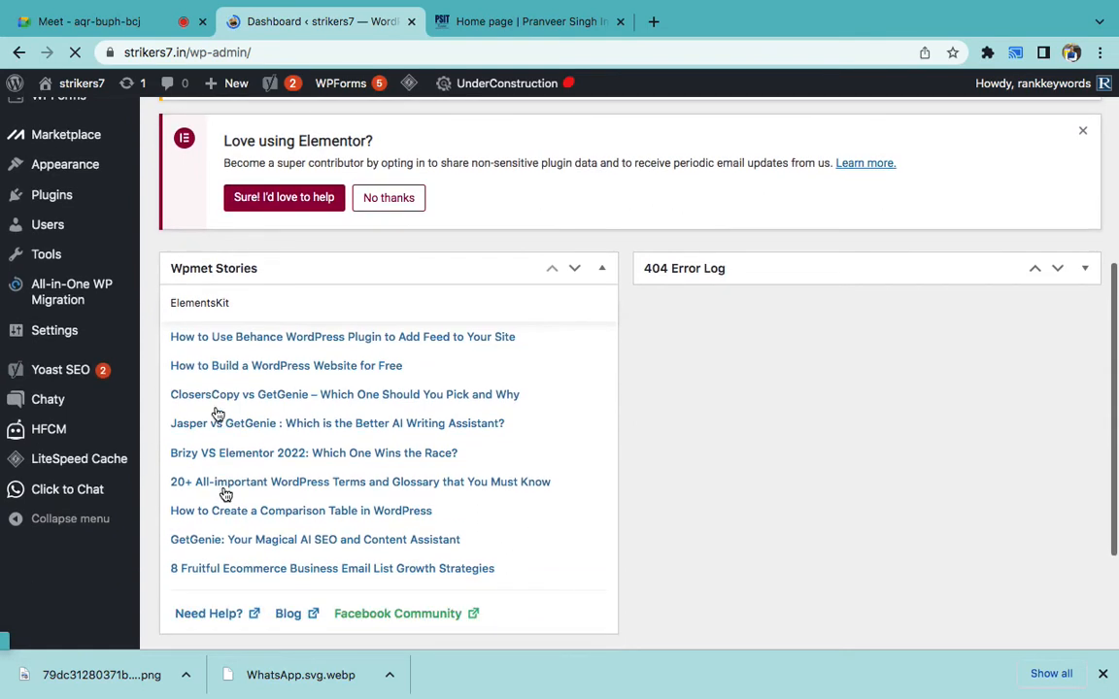
mouse_move(105, 281)
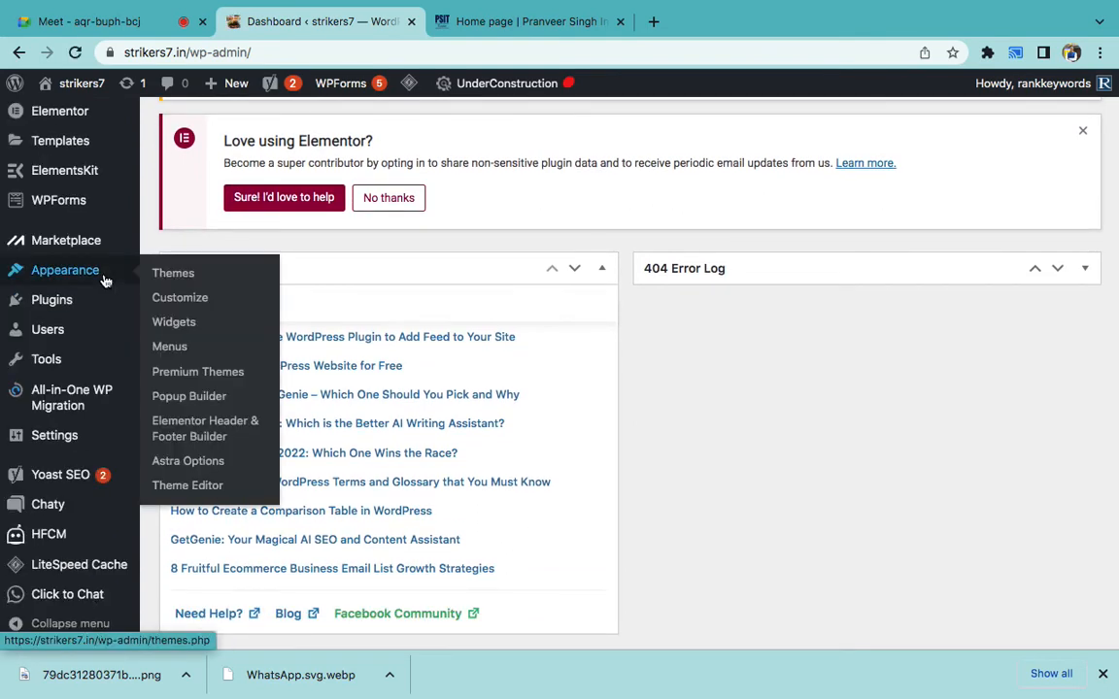
mouse_move(90, 311)
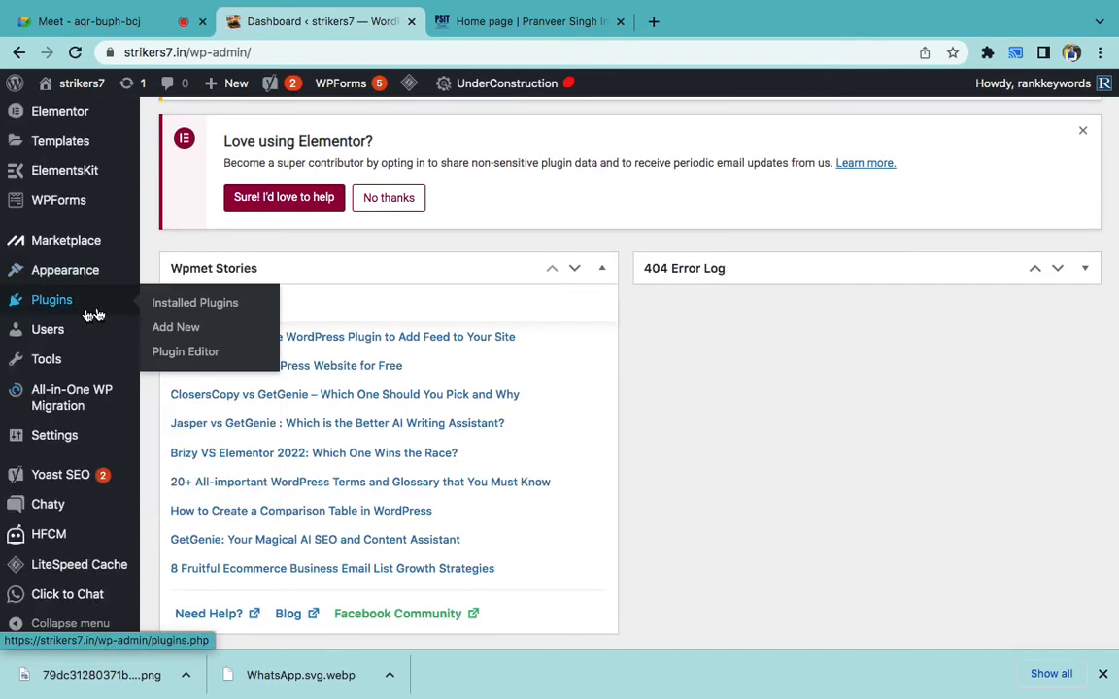
left_click(170, 308)
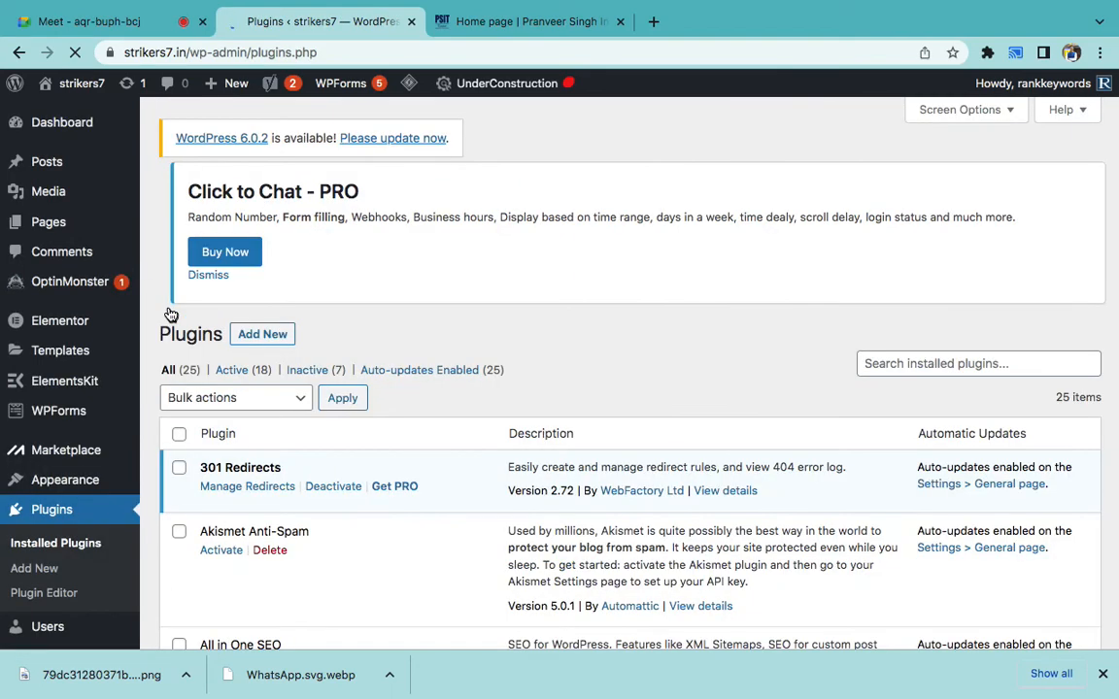
scroll(412, 449, "down", 1)
left_click(34, 511)
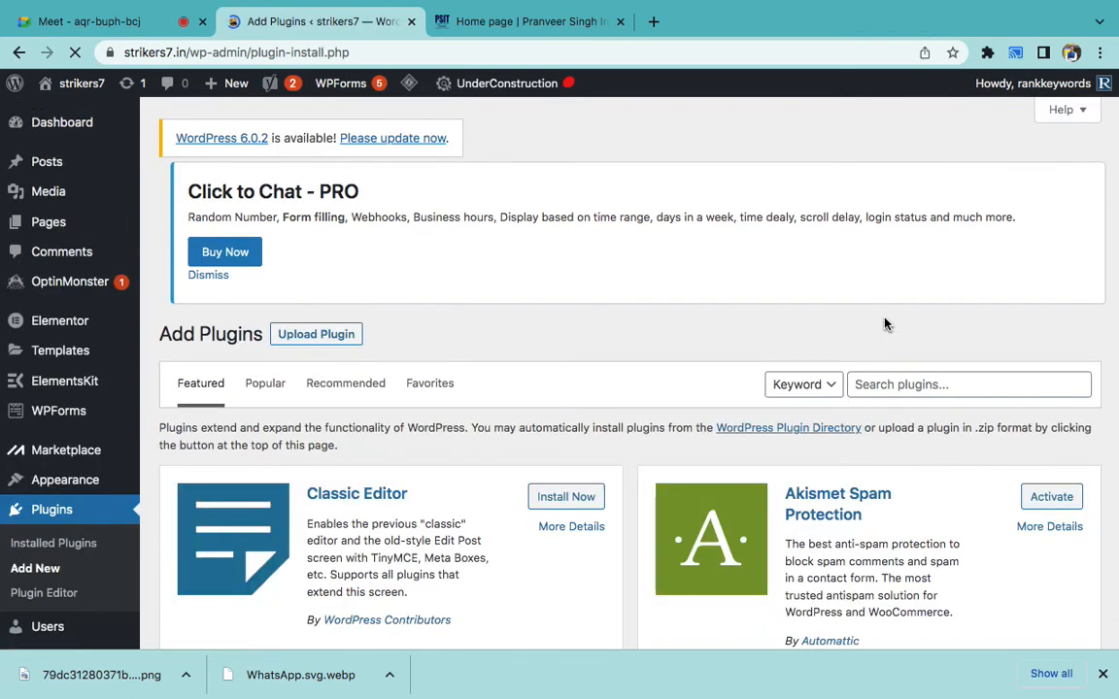
- Search plugins for 'optin chat' and browse results such as OptinMonster, Automizely and Optinly
scroll(885, 323, "down", 4)
left_click(903, 203)
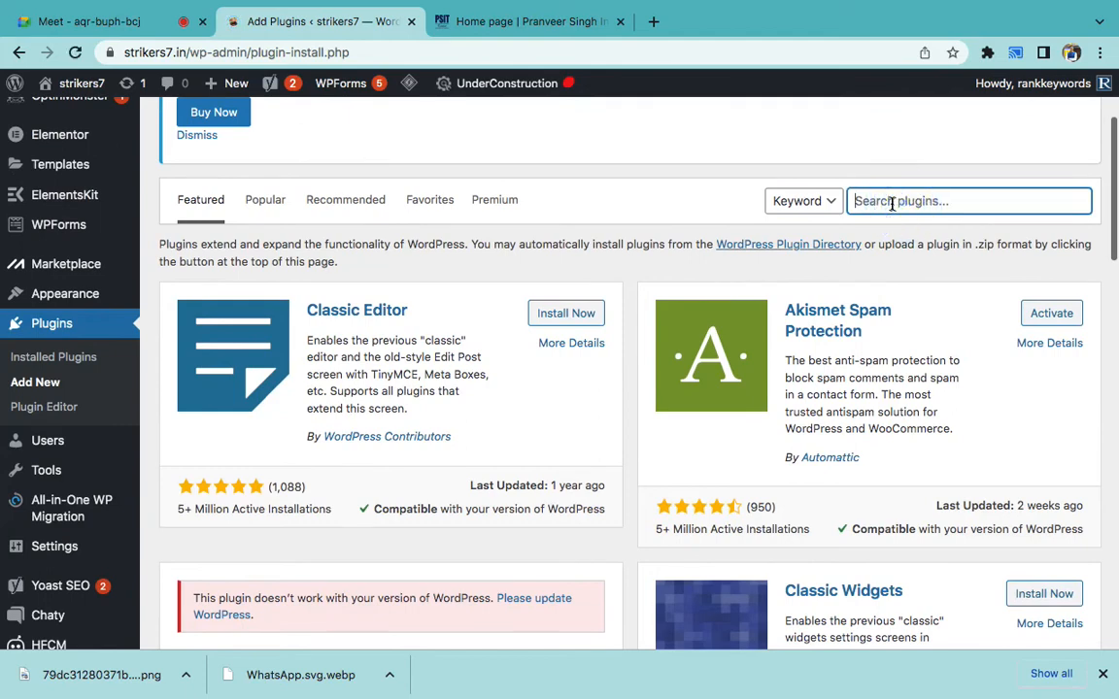
type("optin chat")
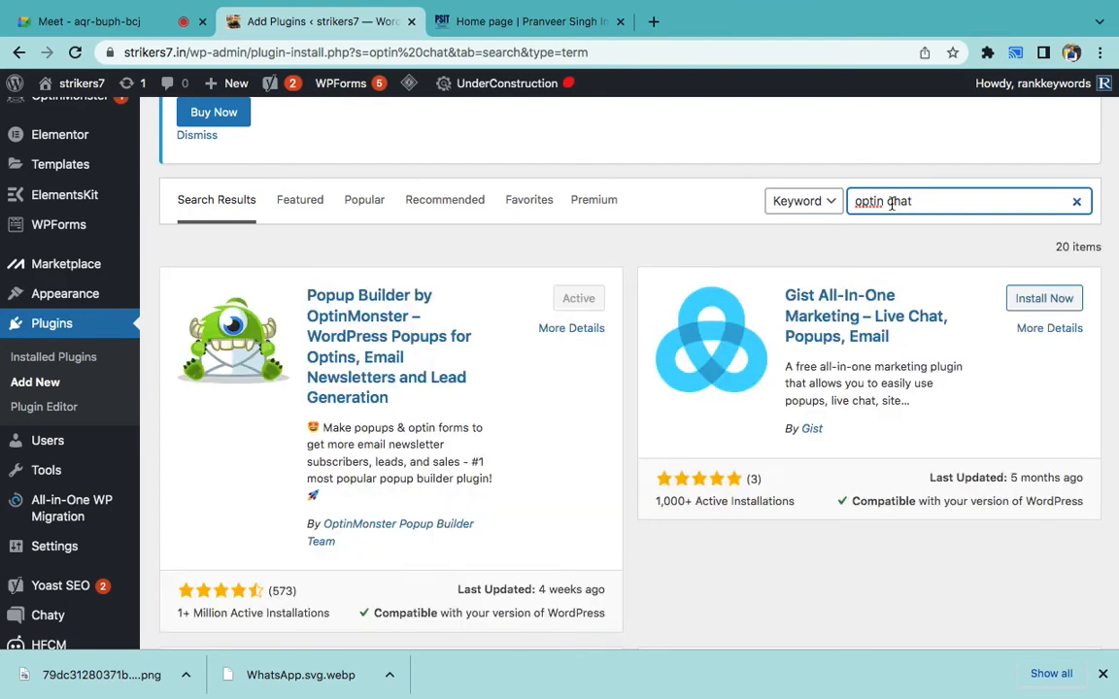
scroll(567, 440, "down", 10)
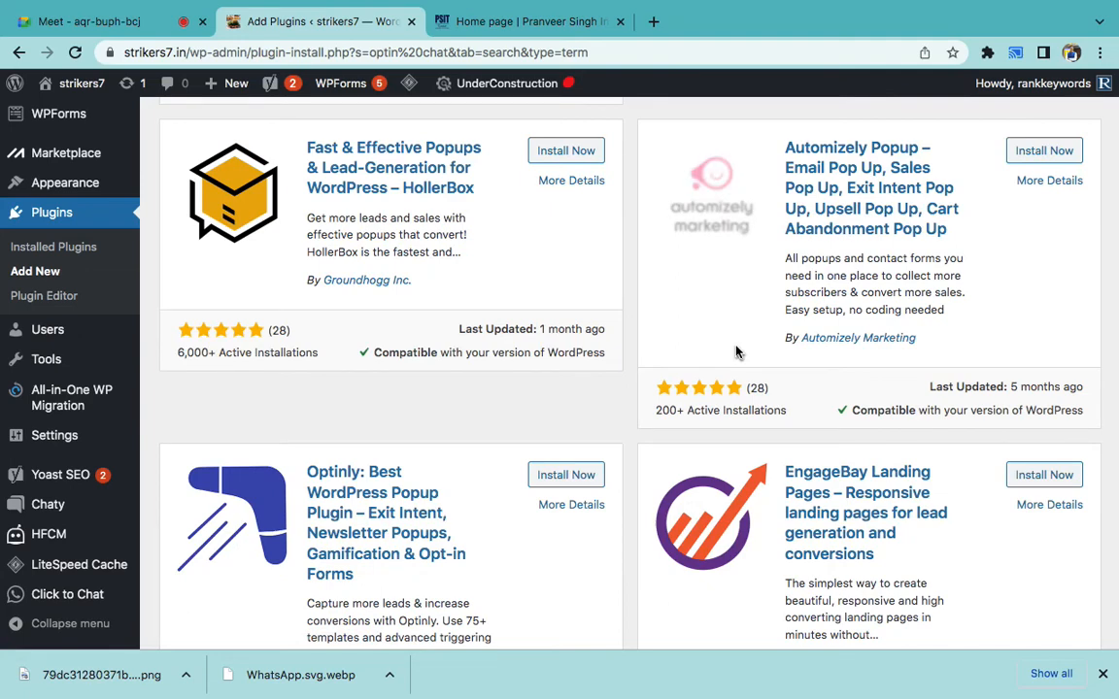
triple_click(952, 289)
left_click(953, 288)
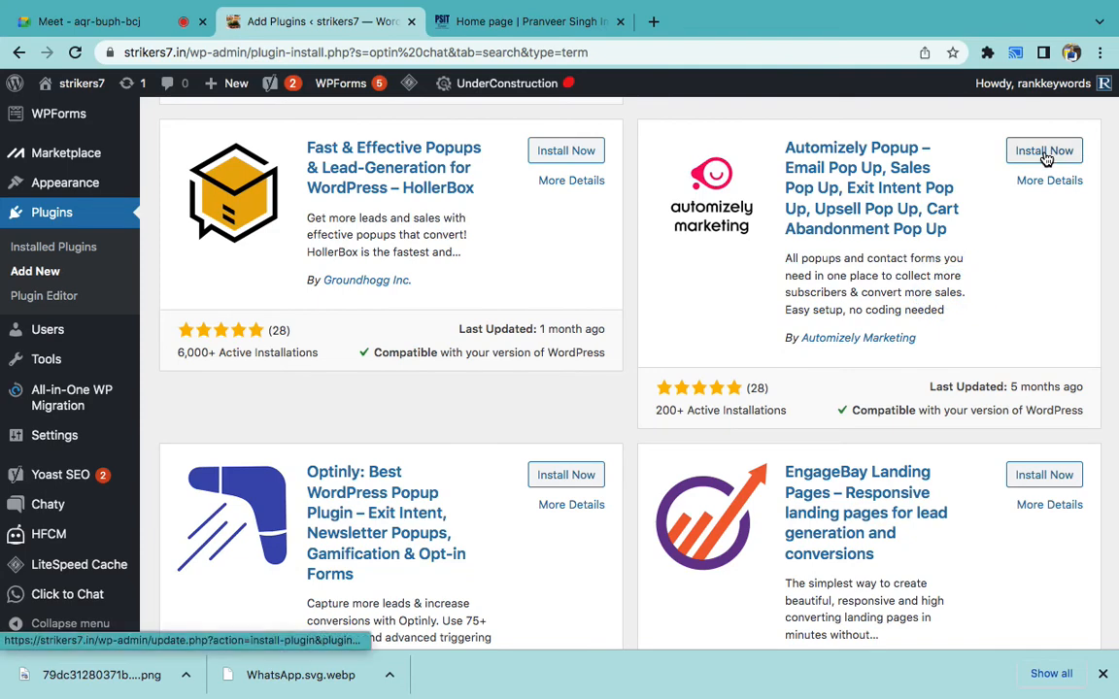
scroll(616, 354, "down", 3)
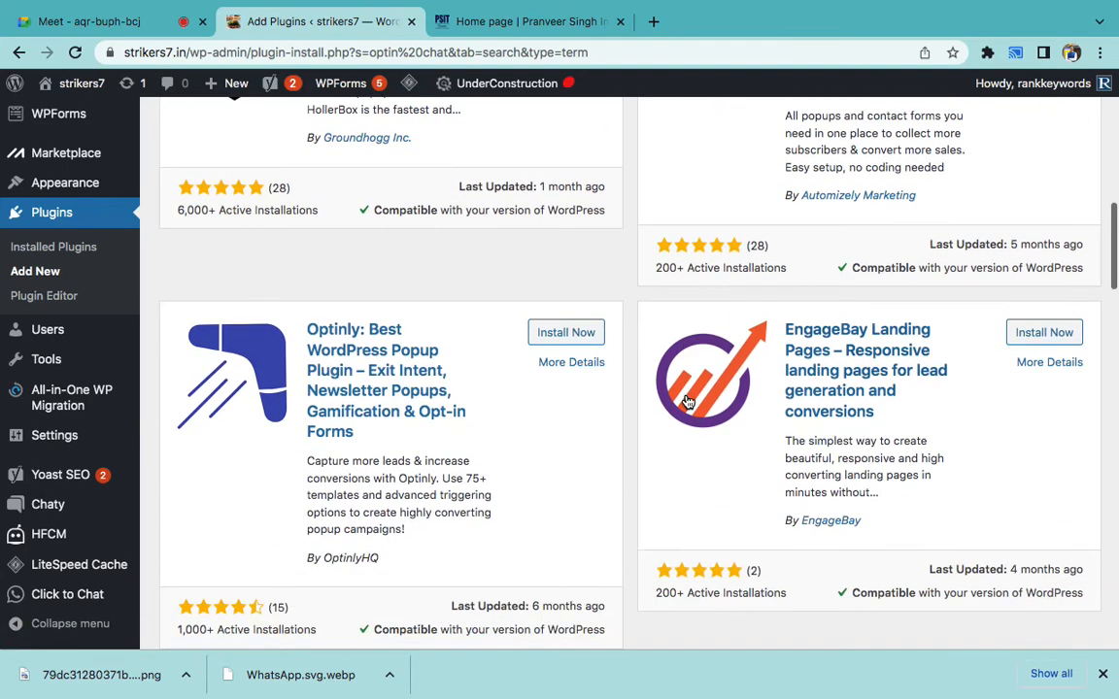
- Open Chaty, dismiss its welcome message and start creating a new widget
left_click(60, 515)
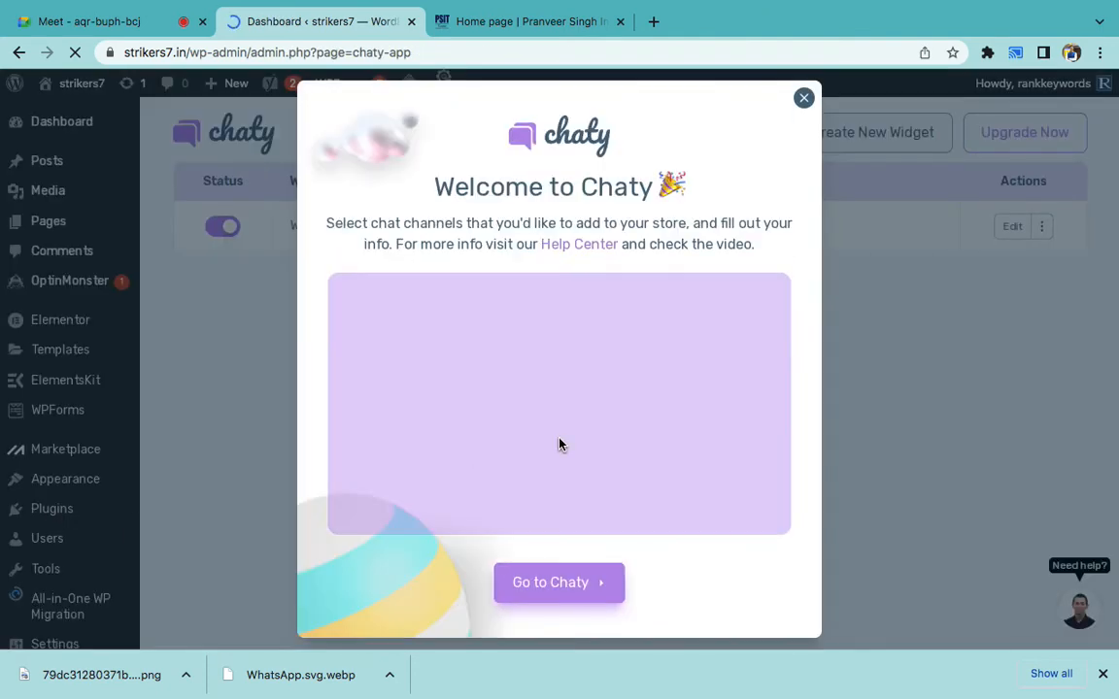
left_click(803, 99)
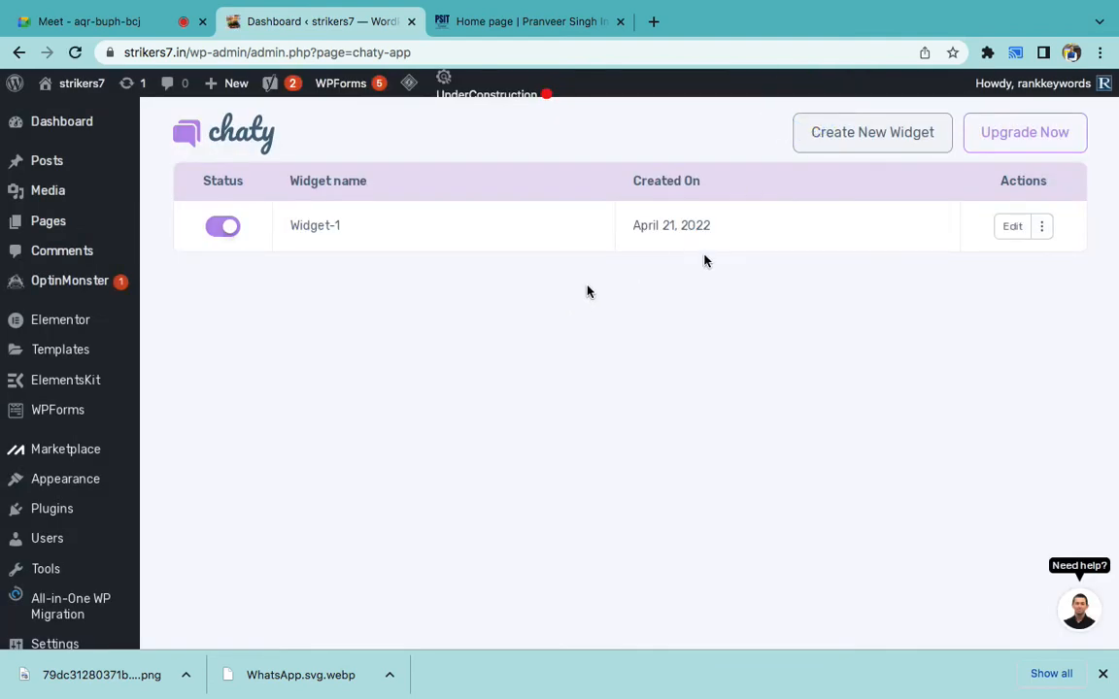
left_click(841, 137)
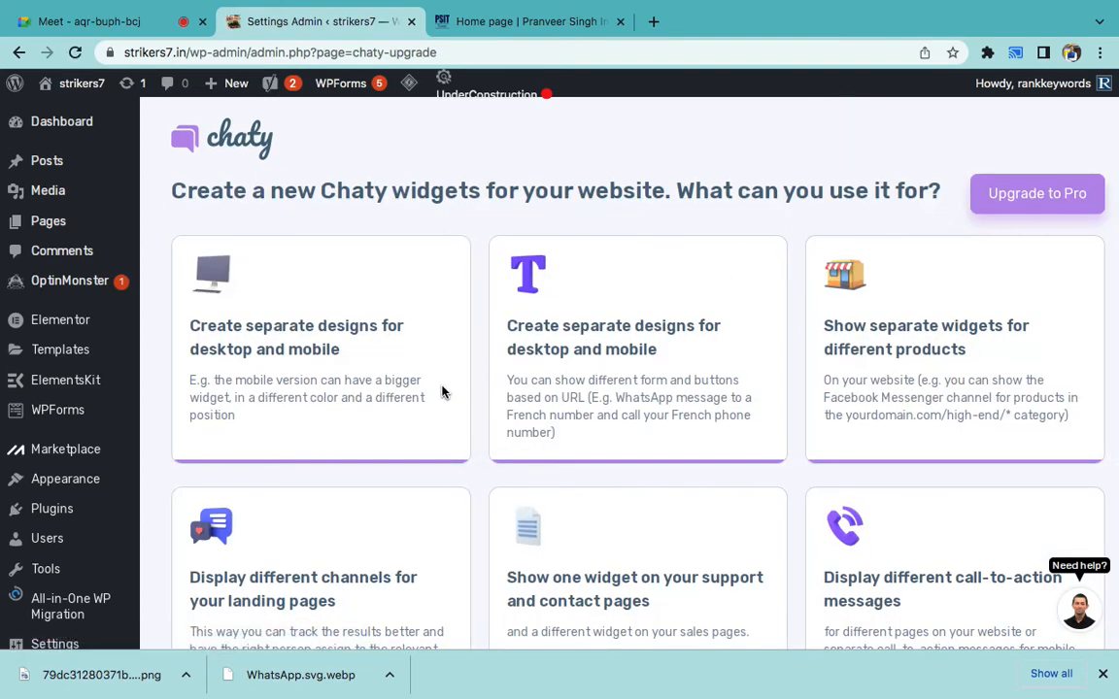
scroll(686, 372, "down", 1)
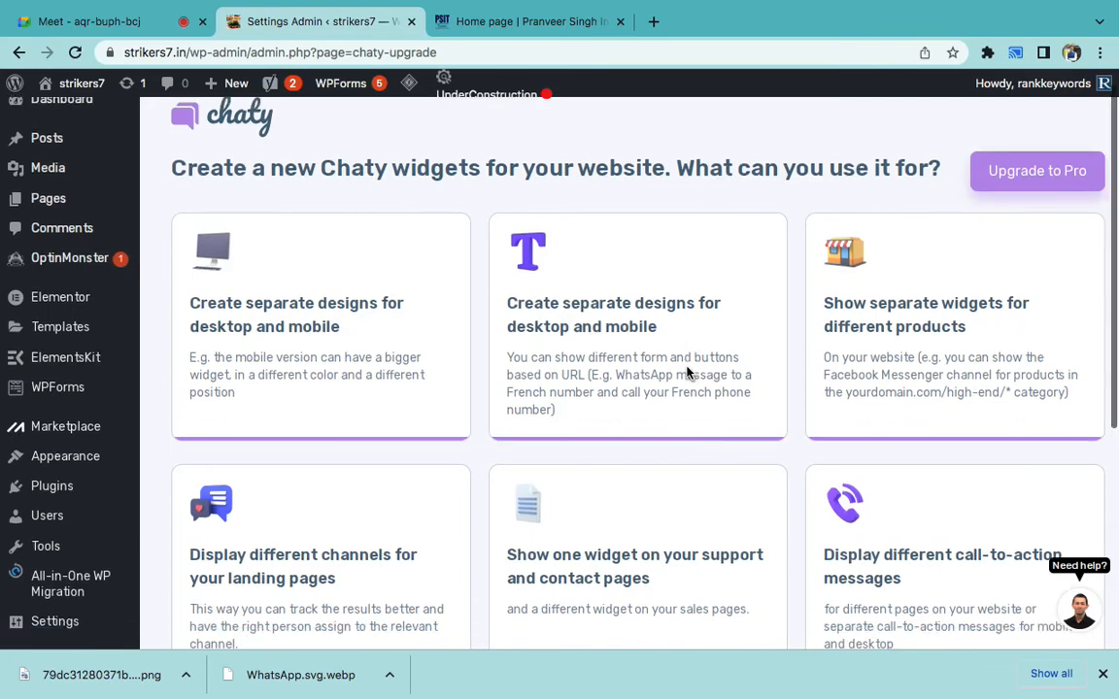
scroll(408, 373, "down", 1)
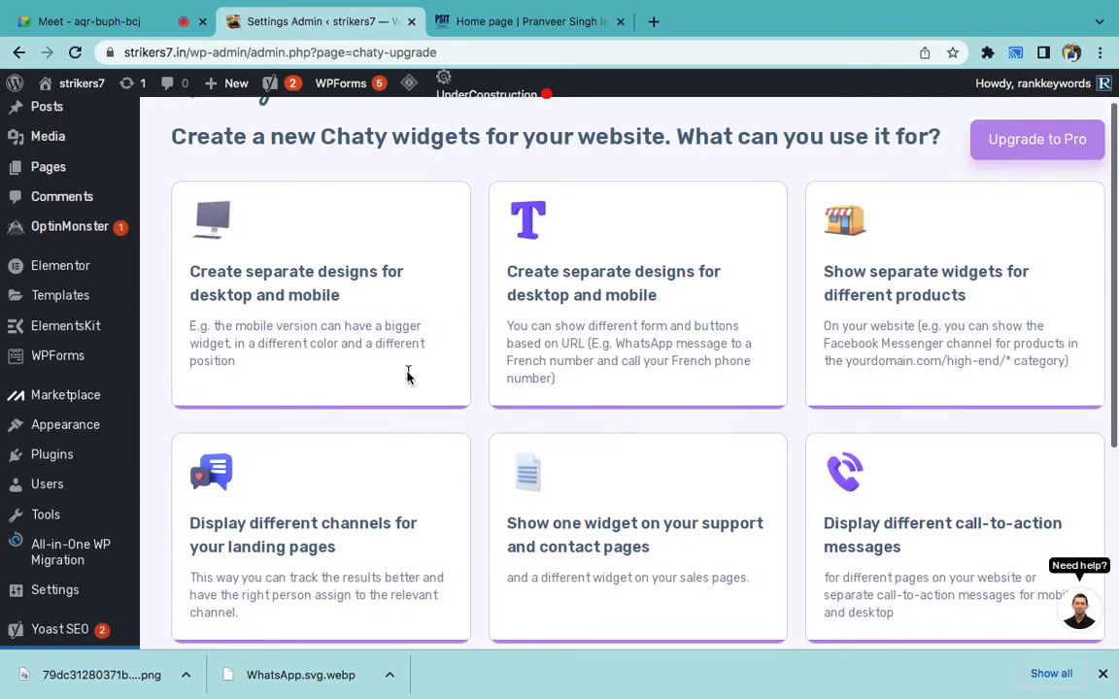
scroll(478, 428, "down", 3)
scroll(479, 427, "up", 5)
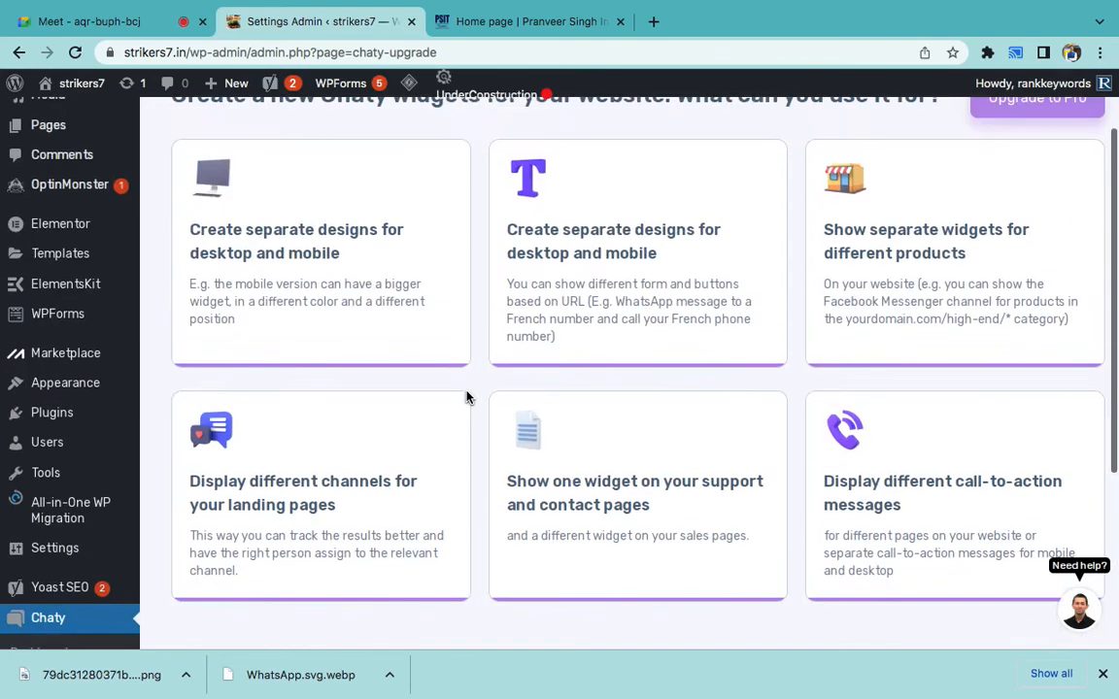
- Go to the Chaty dashboard listing the active Widget-1
left_click(369, 329)
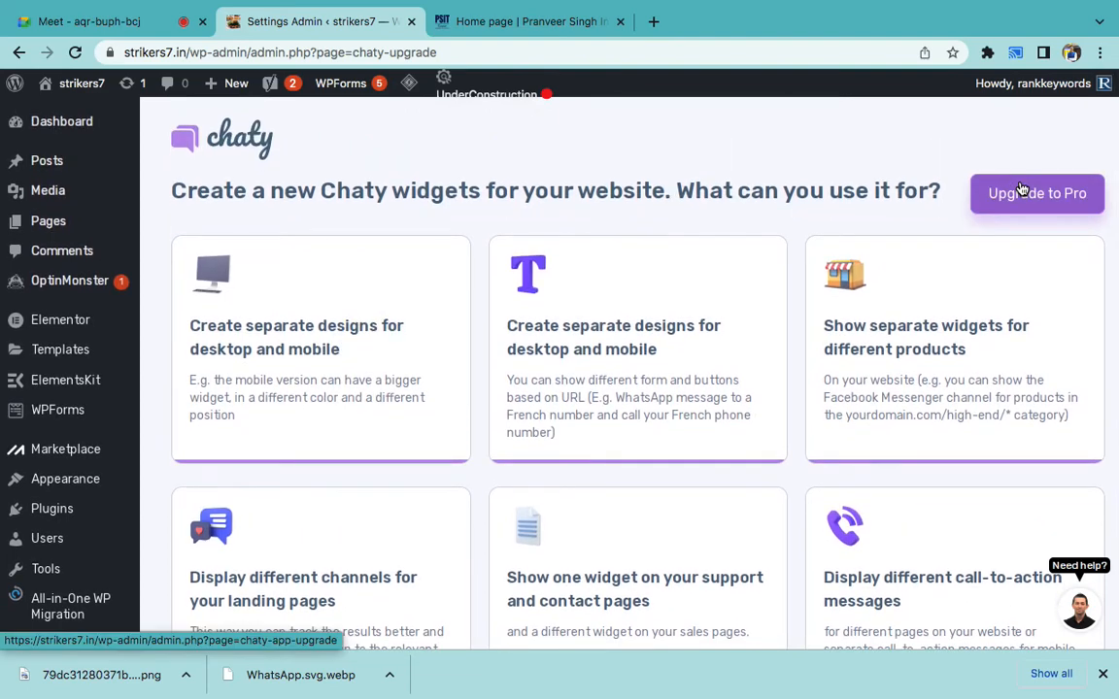
double_click(637, 199)
scroll(367, 355, "down", 1)
scroll(367, 355, "down", 3)
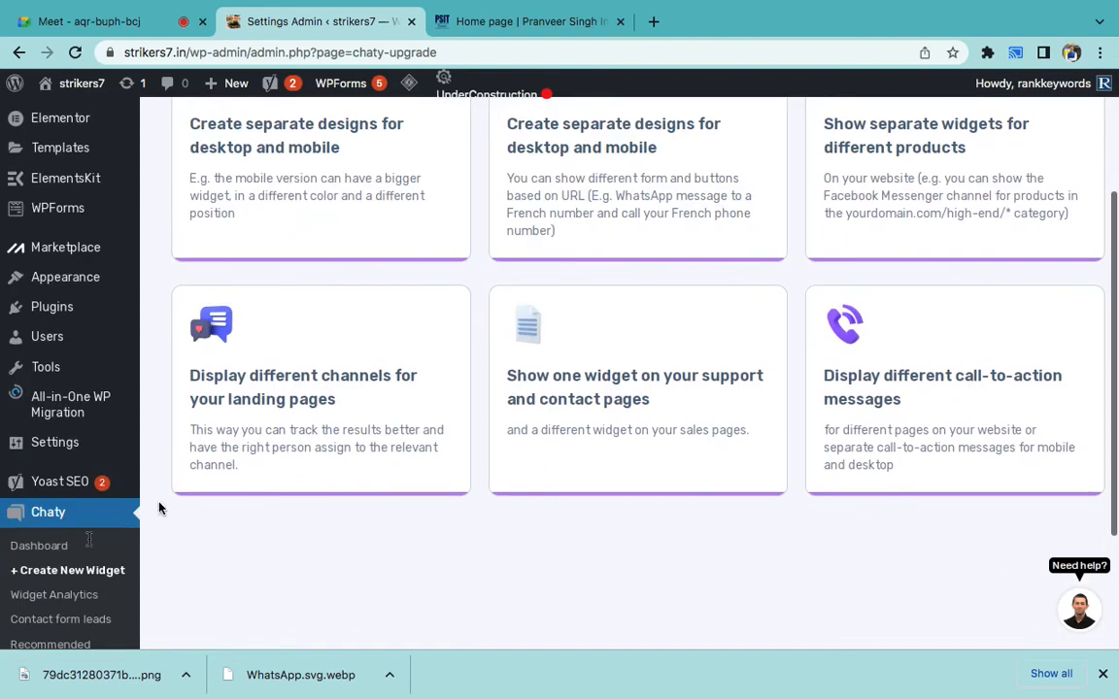
left_click(34, 552)
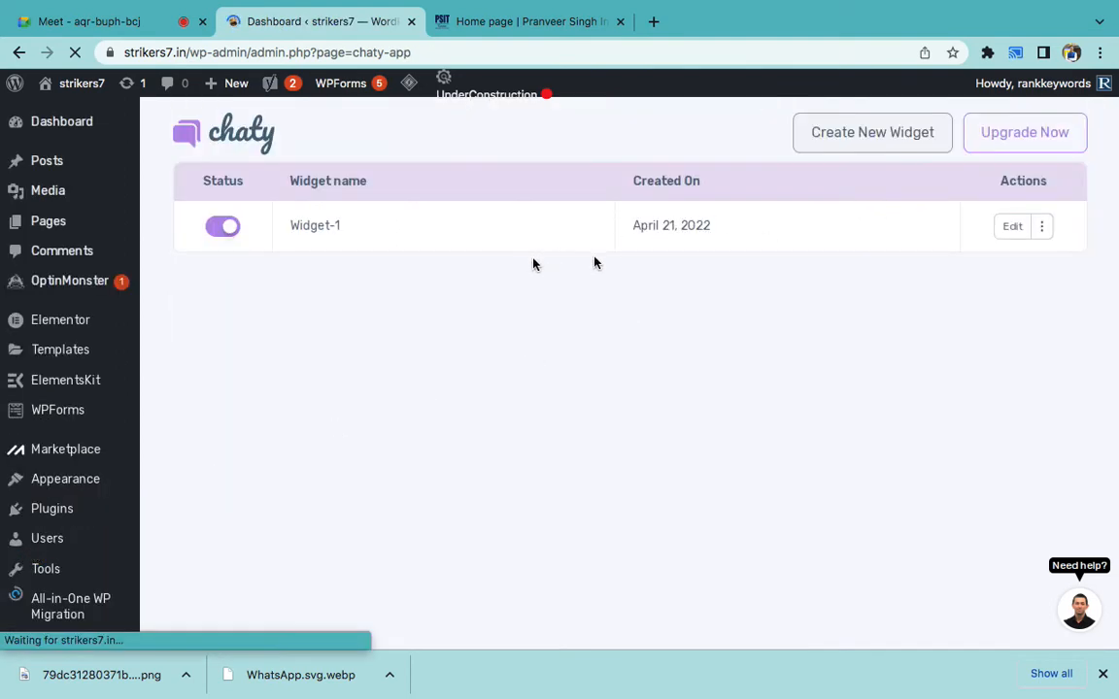
- Edit Widget-1, review its WhatsApp and Phone channels, and try adding Facebook Messenger
left_click(1011, 228)
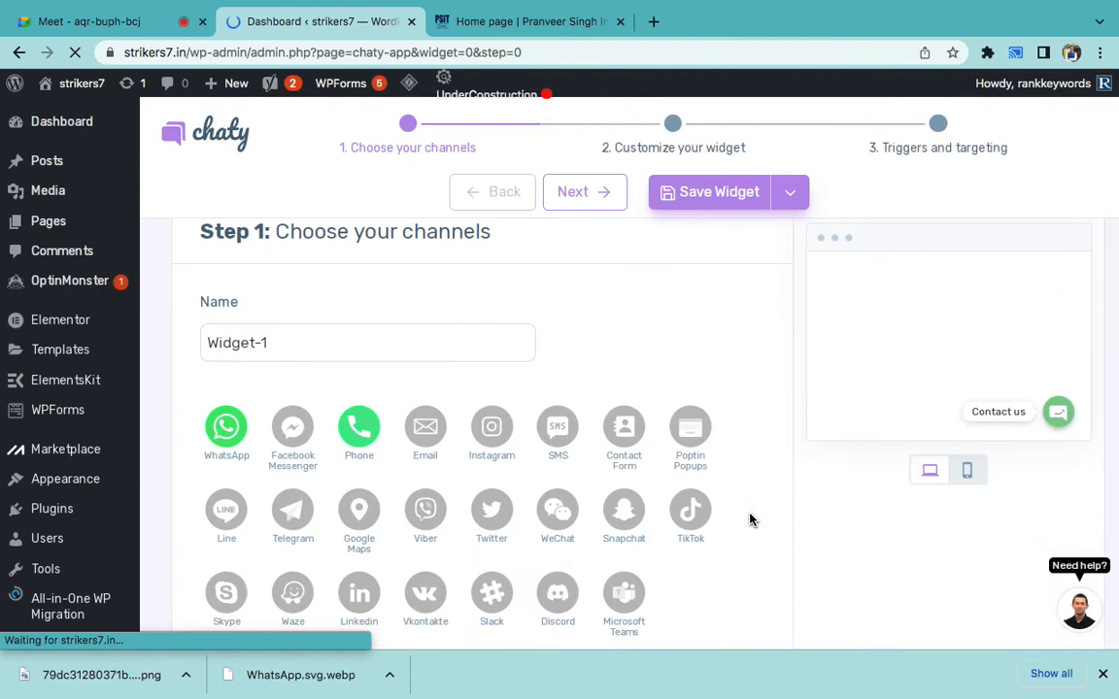
scroll(731, 537, "down", 1)
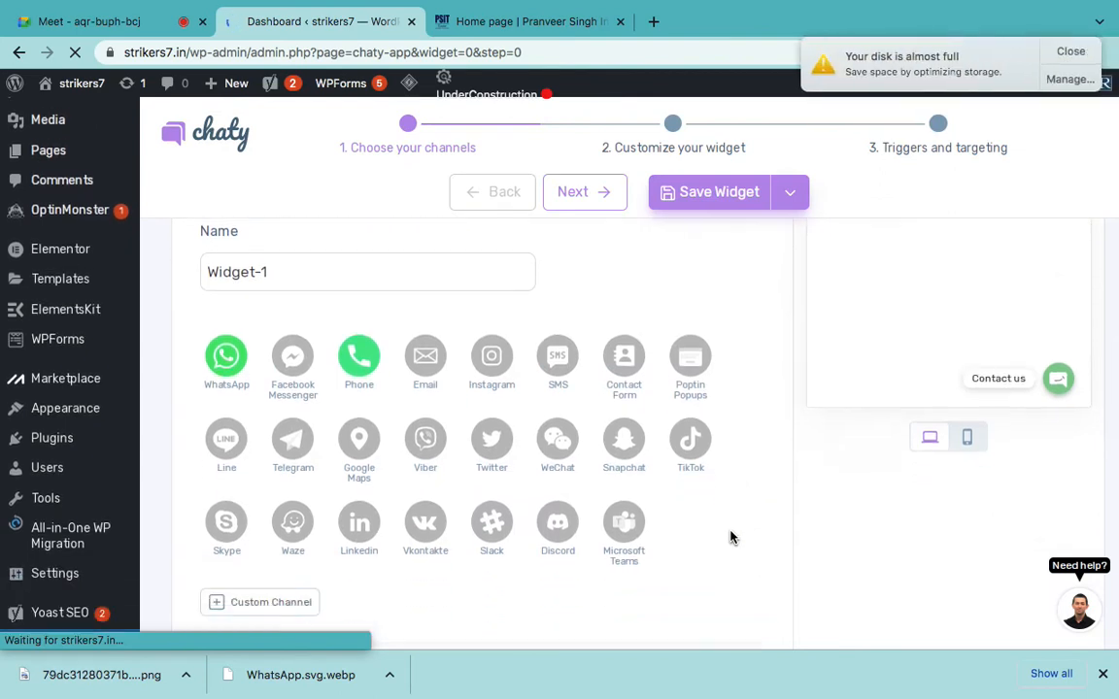
left_click(1071, 53)
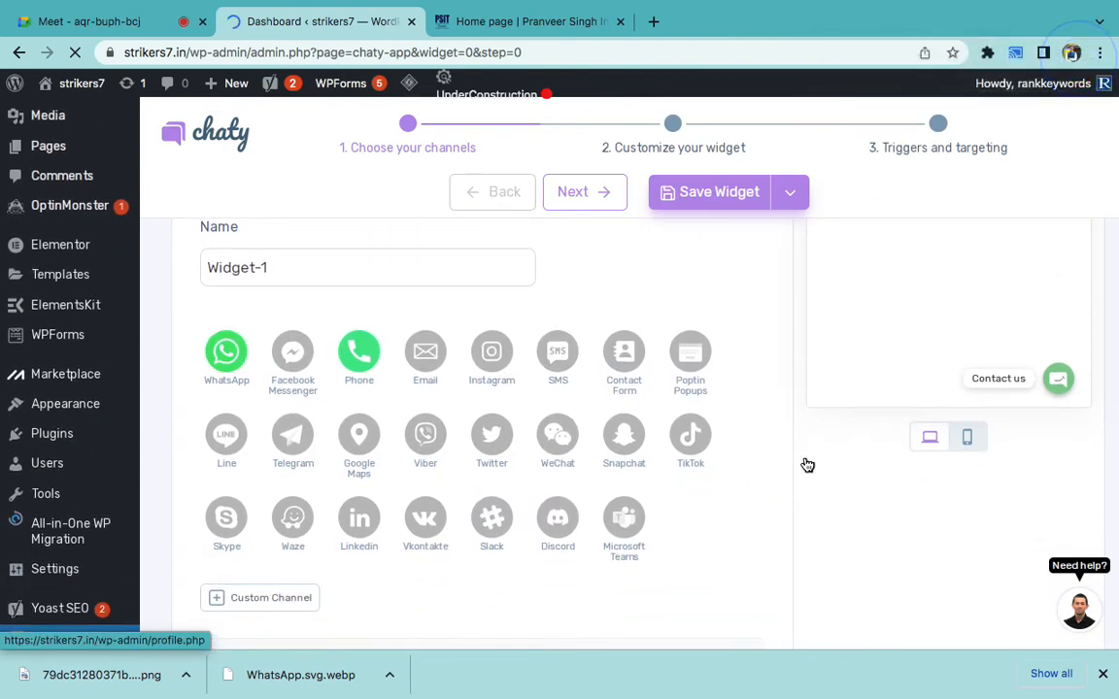
scroll(805, 464, "down", 1)
scroll(805, 463, "down", 4)
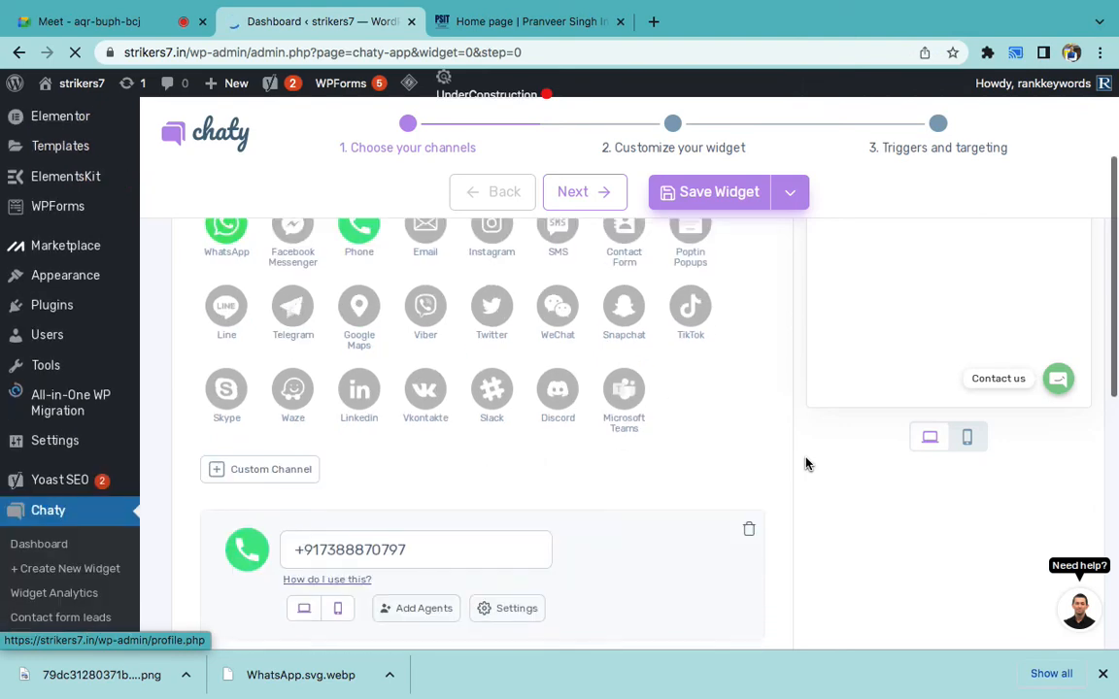
scroll(667, 472, "down", 1)
scroll(667, 471, "down", 2)
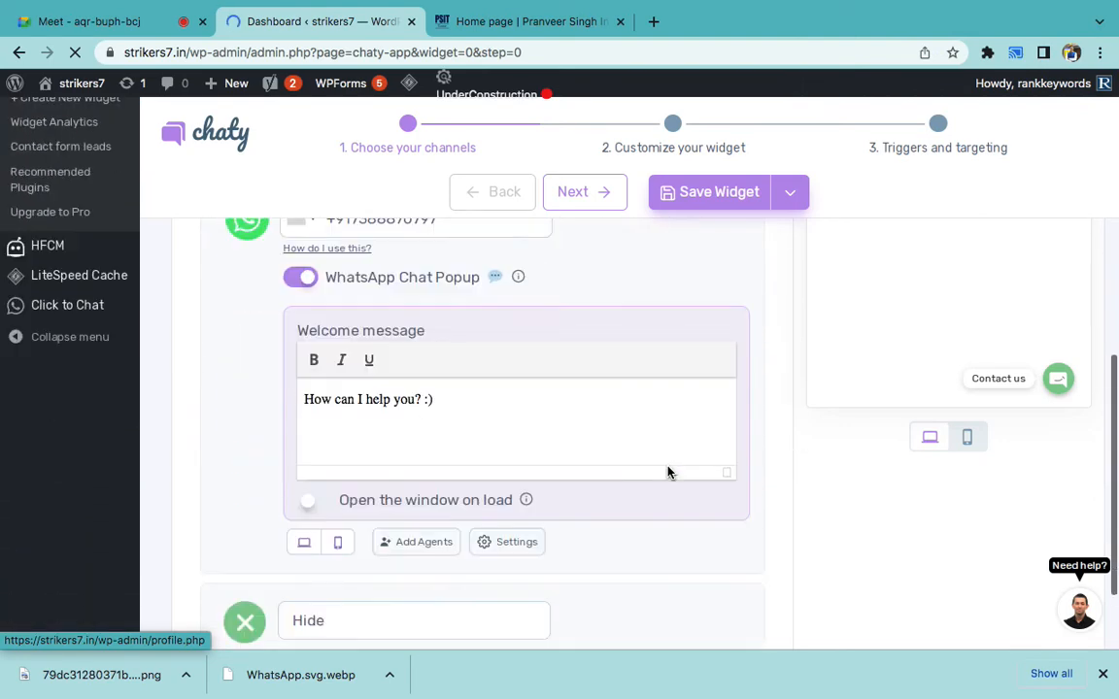
scroll(667, 472, "down", 2)
scroll(667, 471, "up", 8)
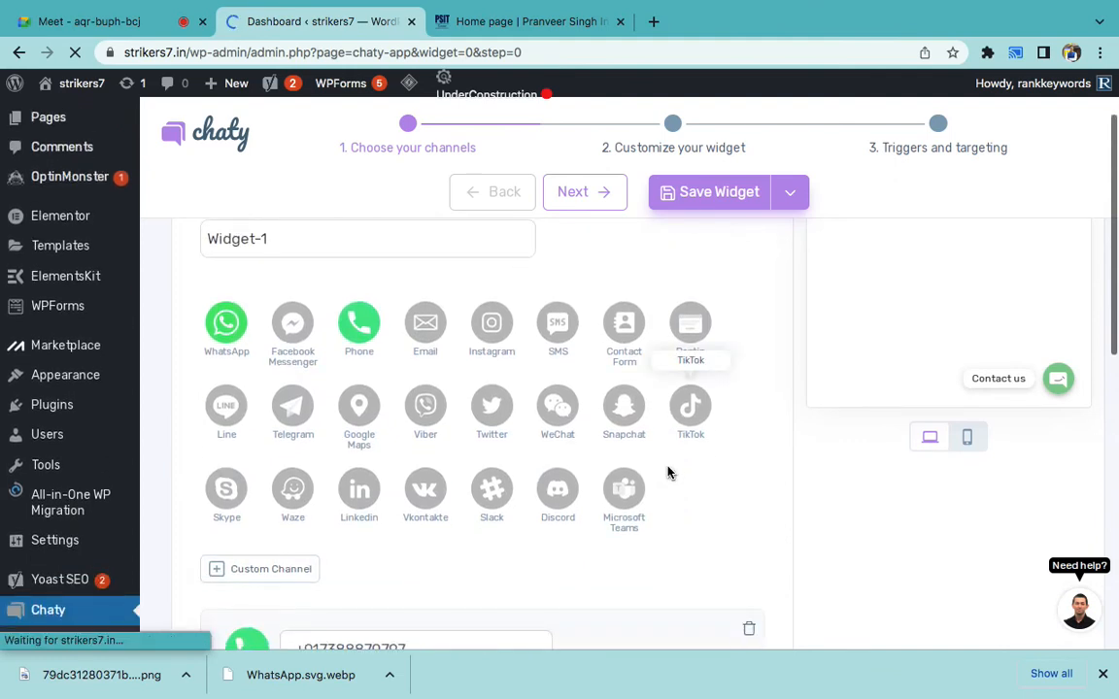
scroll(669, 469, "down", 1)
left_click(294, 345)
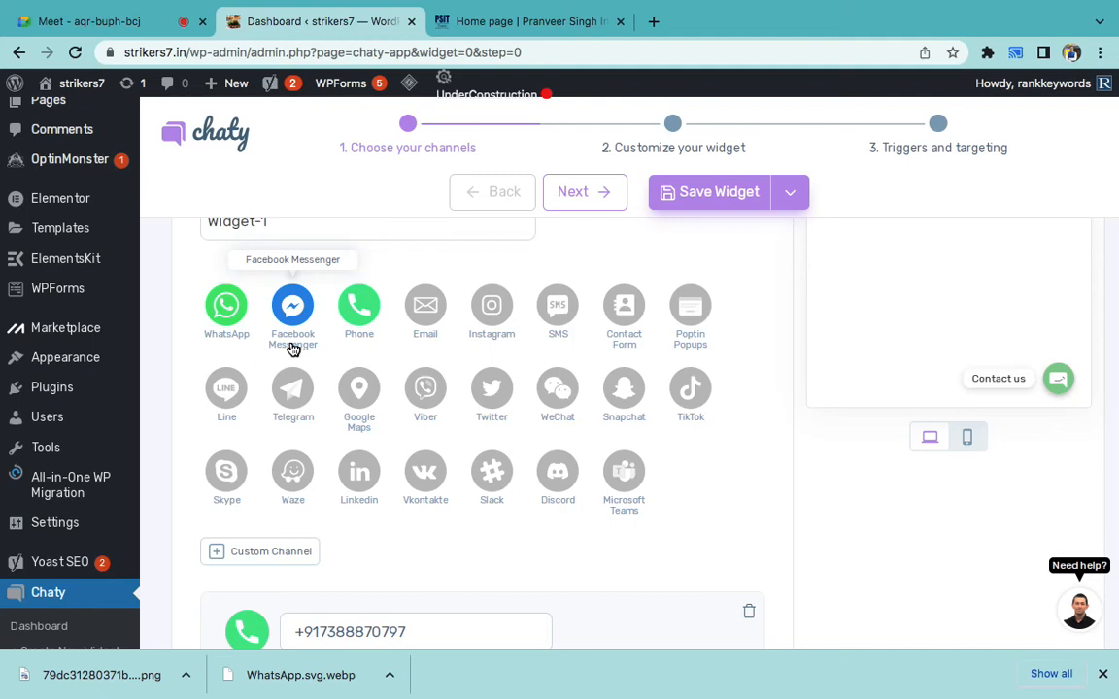
- Add Poptin Popups as a channel and delete the Phone channel to stay within the two-channel limit
left_click(692, 308)
scroll(655, 466, "down", 1)
triple_click(394, 511)
scroll(394, 515, "down", 2)
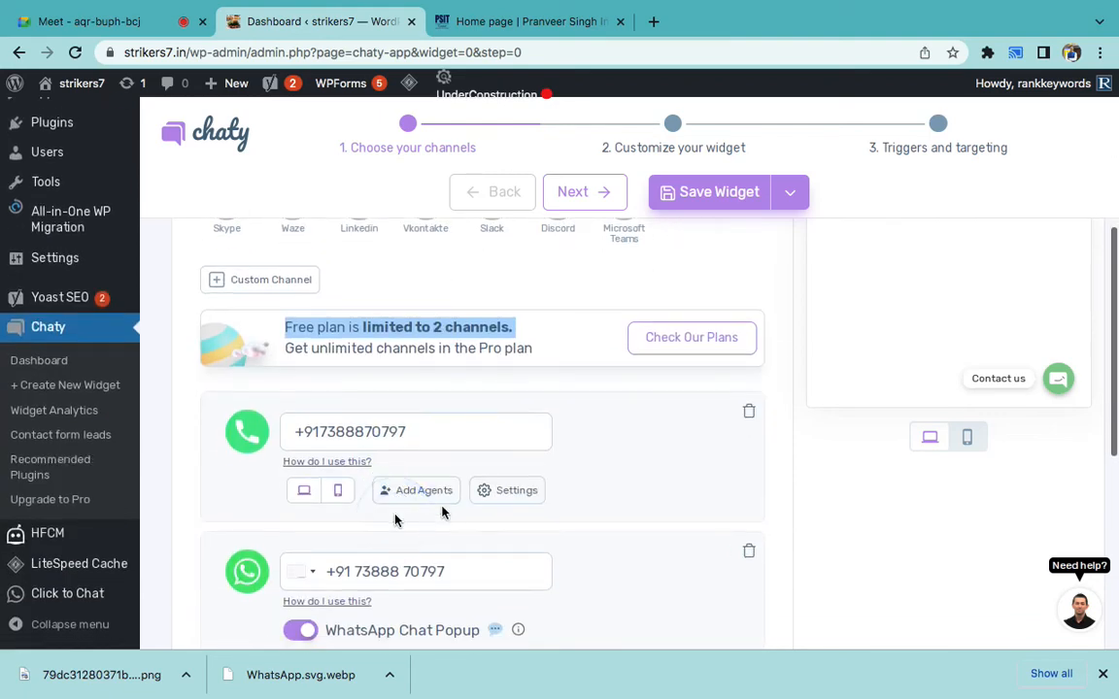
left_click(749, 410)
scroll(701, 396, "up", 3)
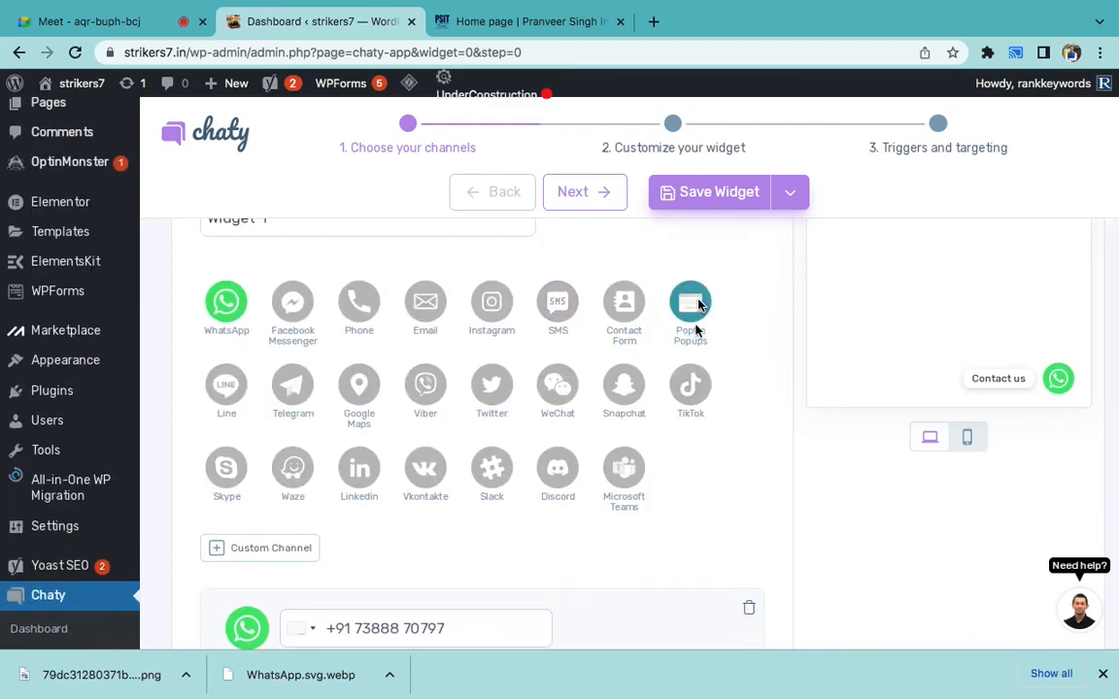
scroll(612, 580, "down", 5)
scroll(627, 484, "up", 1)
scroll(627, 483, "down", 3)
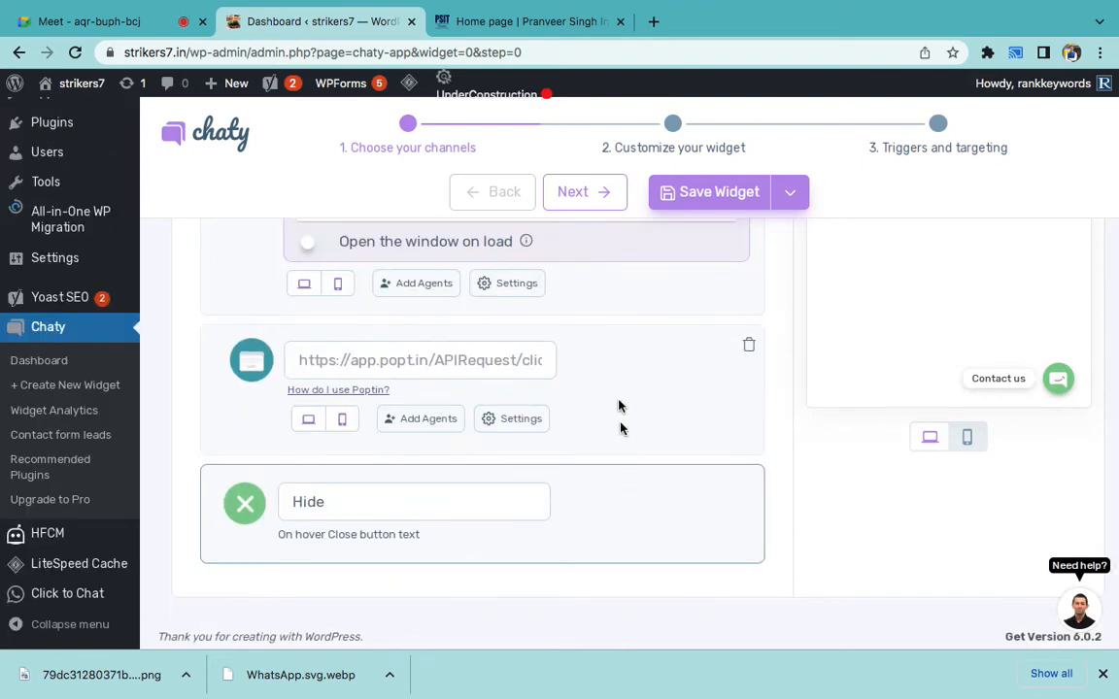
- Inspect the Poptin channel's appearance options, then remove Poptin, leaving only WhatsApp
left_click(517, 415)
left_click(517, 411)
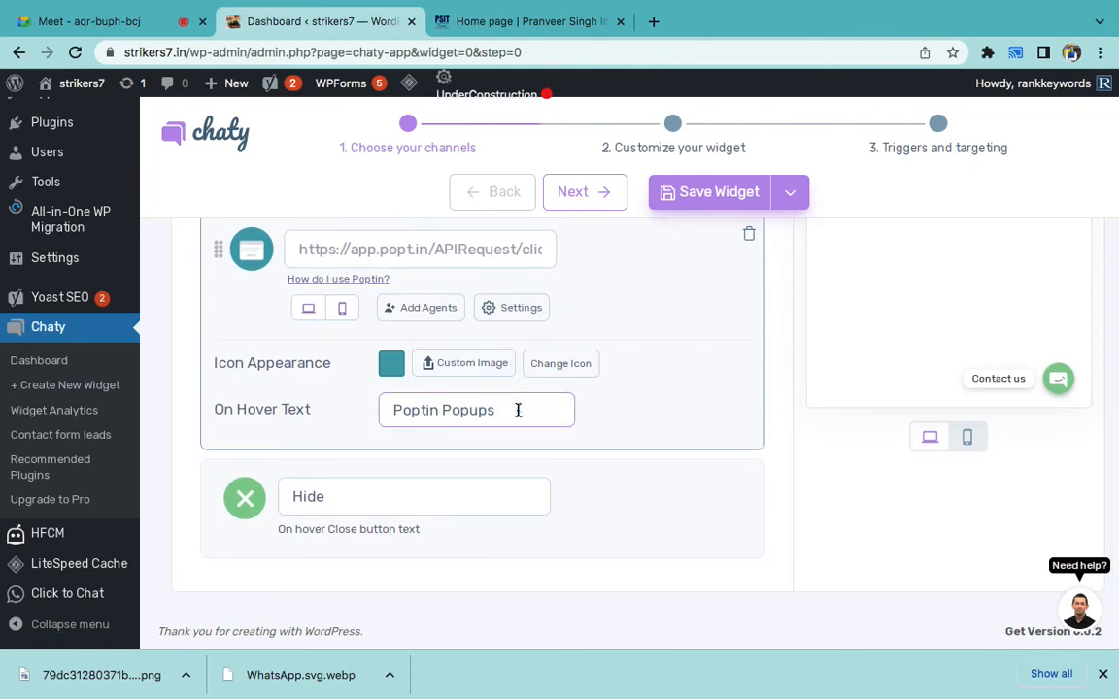
scroll(517, 411, "up", 1)
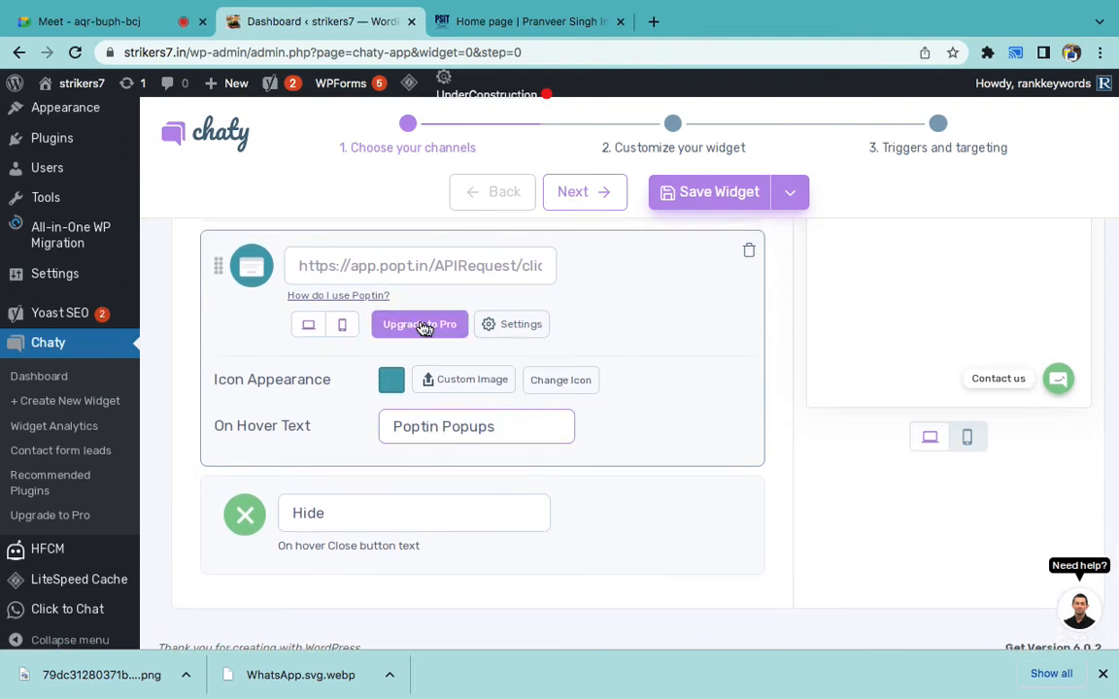
left_click(488, 327)
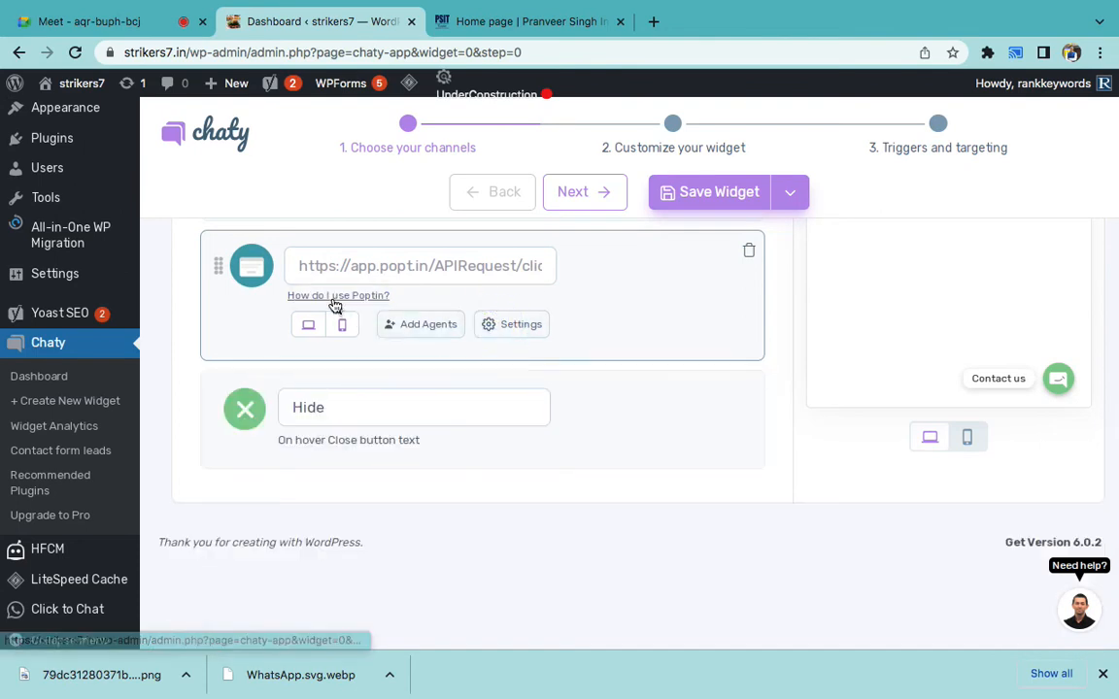
scroll(631, 447, "up", 2)
left_click(743, 363)
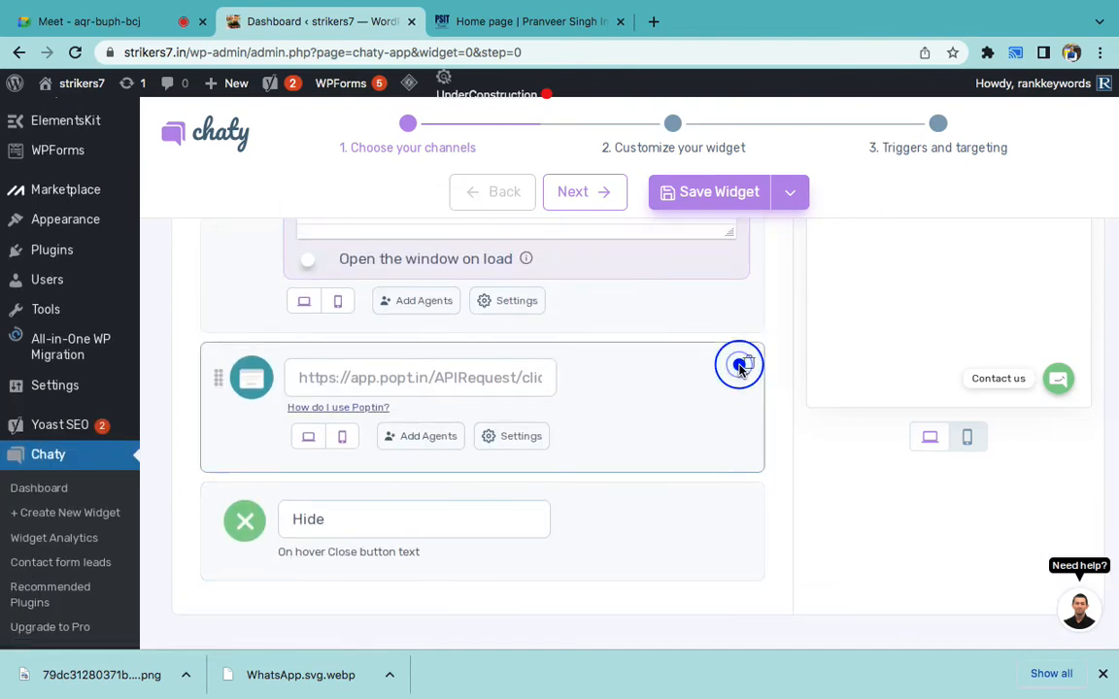
left_click(745, 363)
scroll(744, 364, "up", 5)
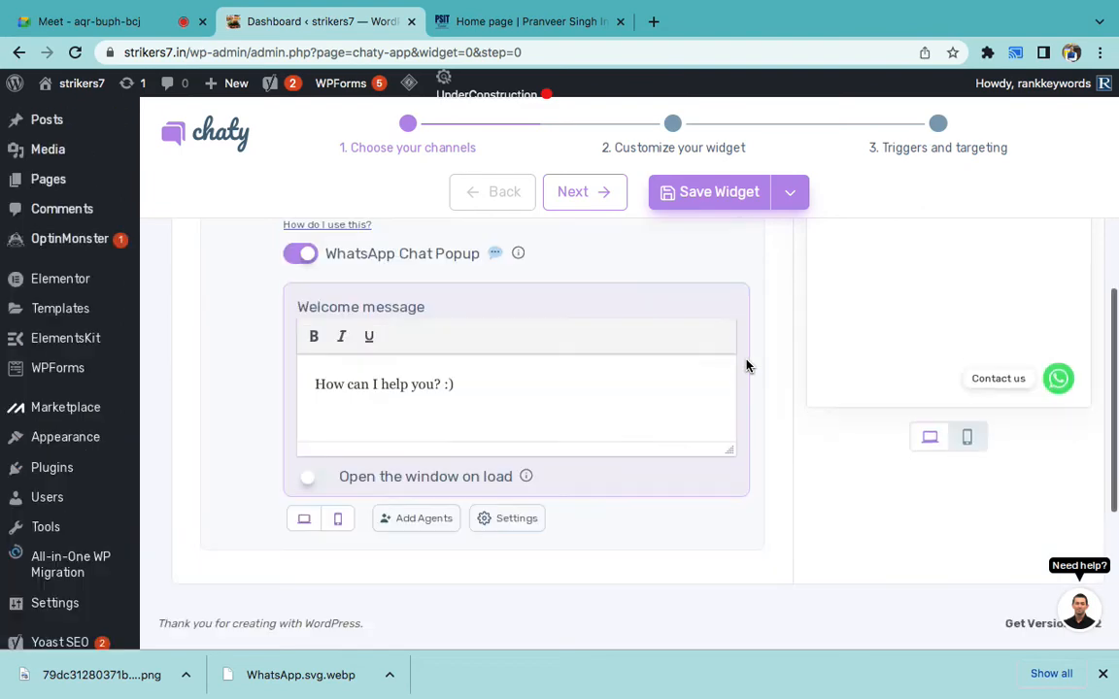
- In the Word notes, append ' - Twak.to' after 'Optin Chat' in list item 2
mouse_move(723, 689)
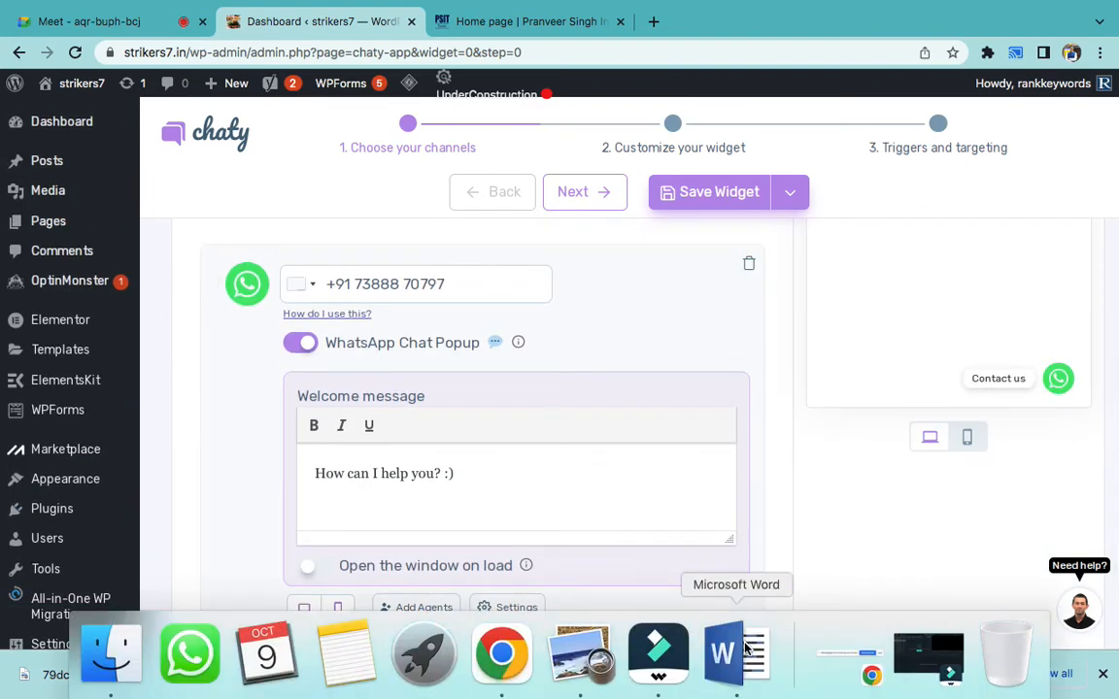
left_click(721, 663)
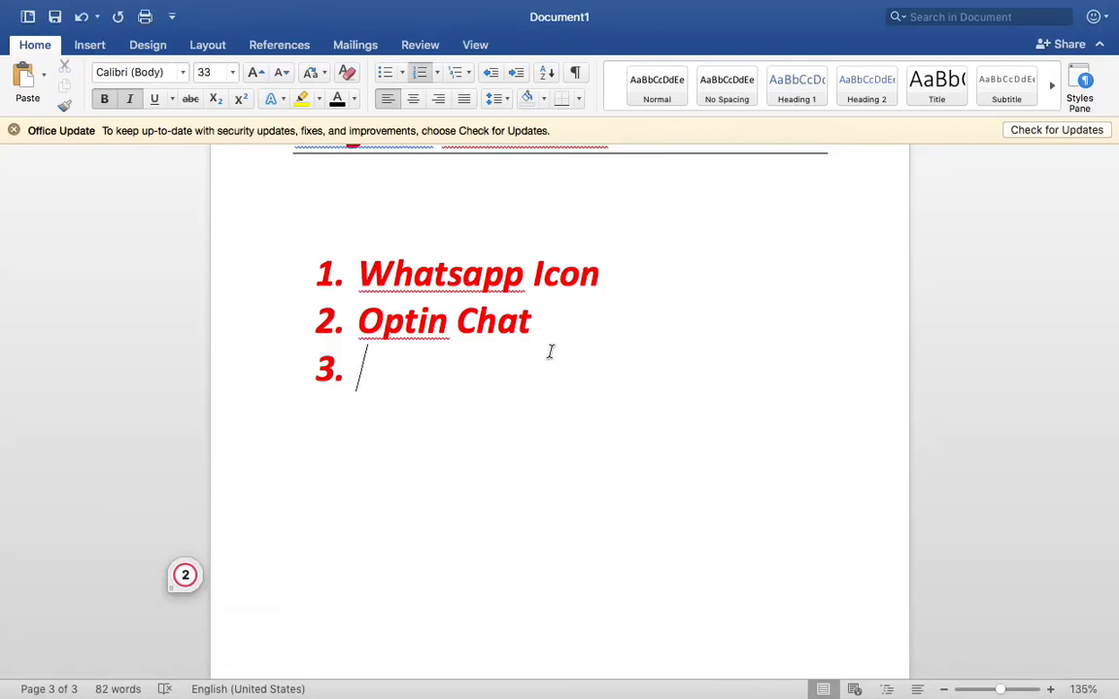
left_click(570, 323)
type("- Twak")
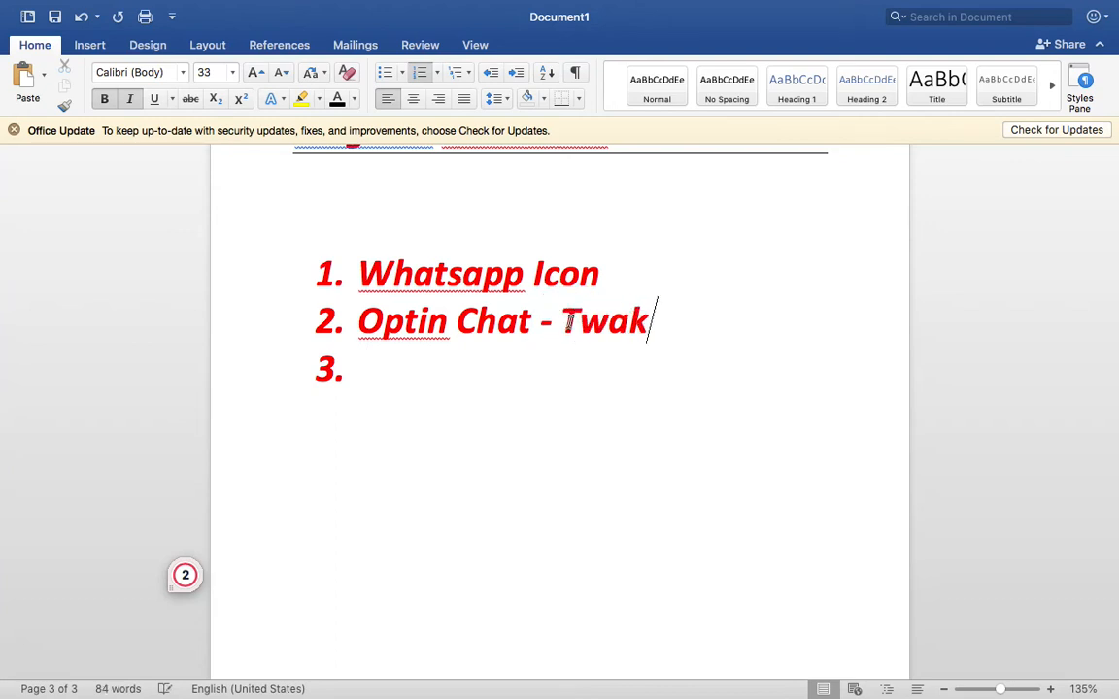
type(".to")
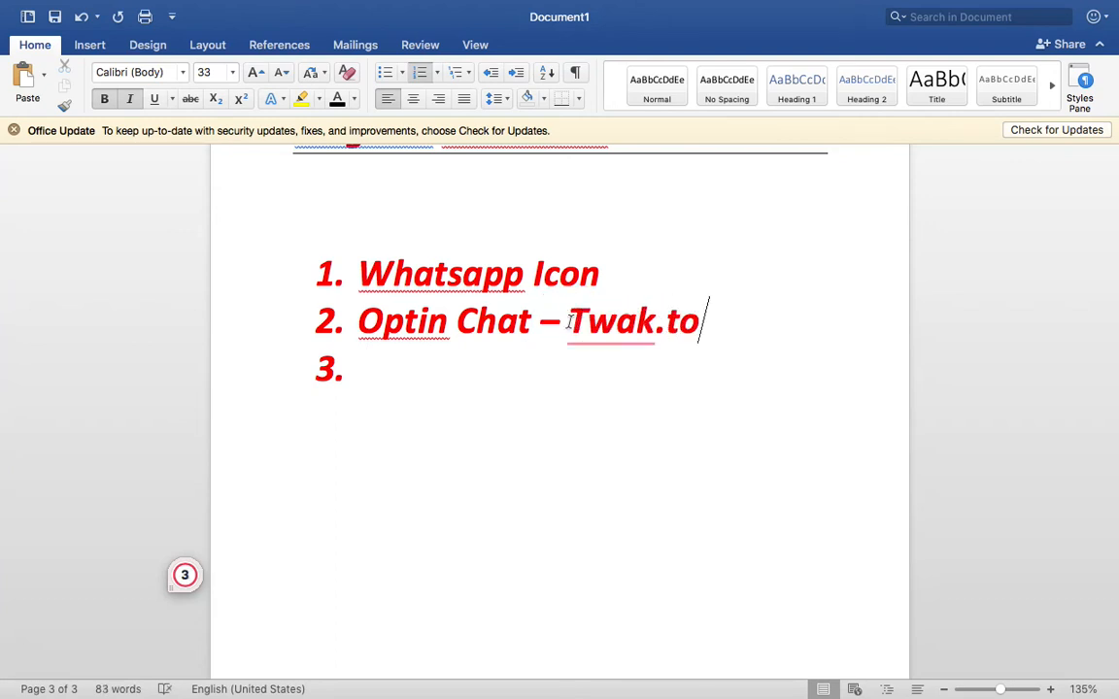
- Bring Chrome back to the front from the Dock
mouse_move(524, 687)
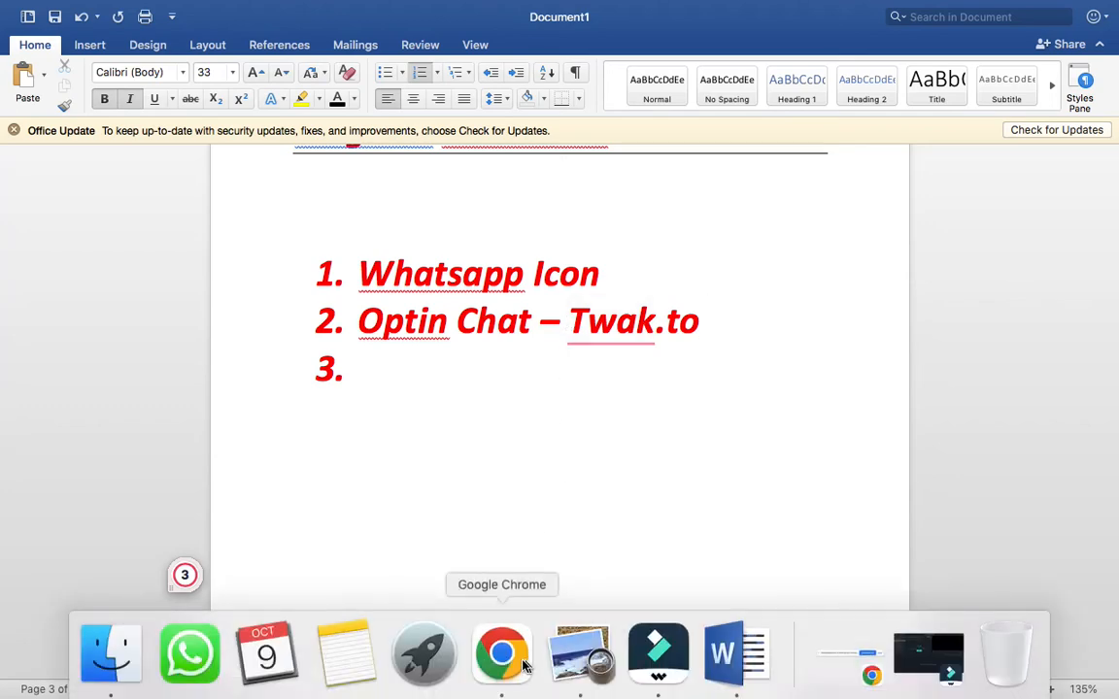
right_click(520, 669)
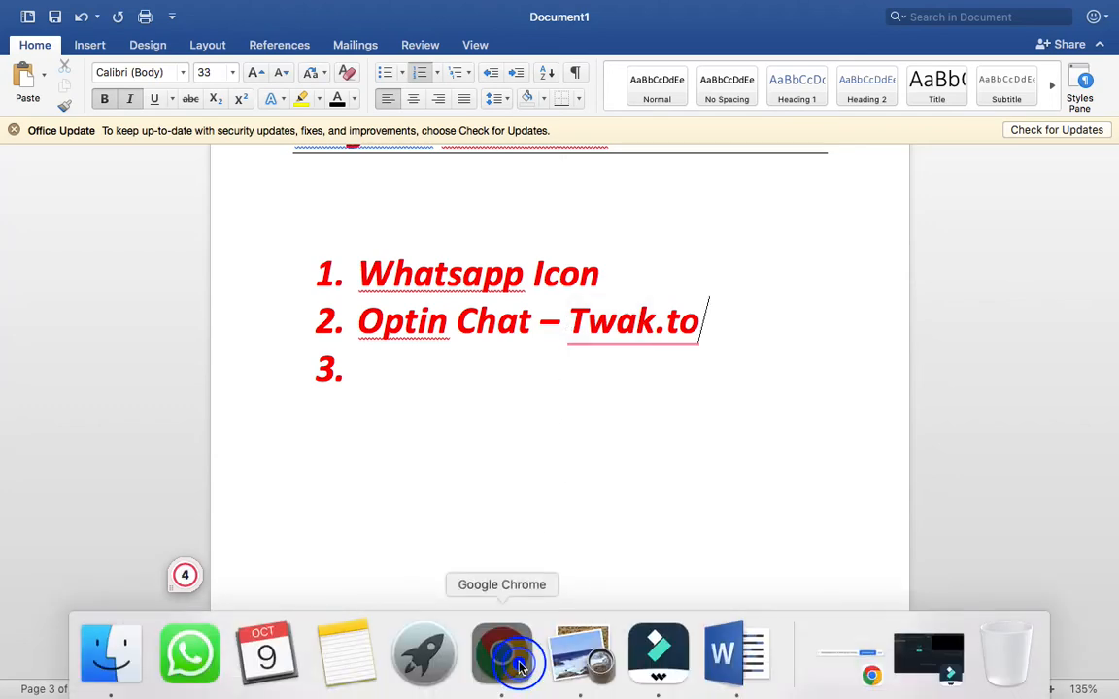
left_click(520, 668)
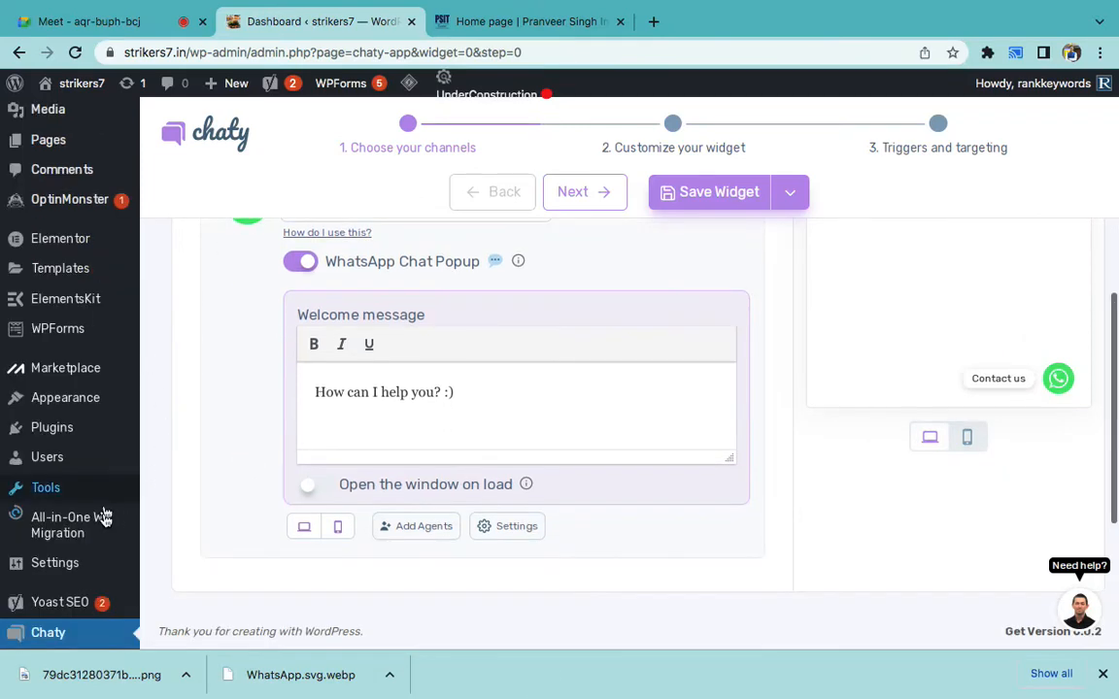
- Leave the Chaty widget page unsaved for Add New Plugin, then switch to the PSIT home page tab
scroll(102, 486, "down", 3)
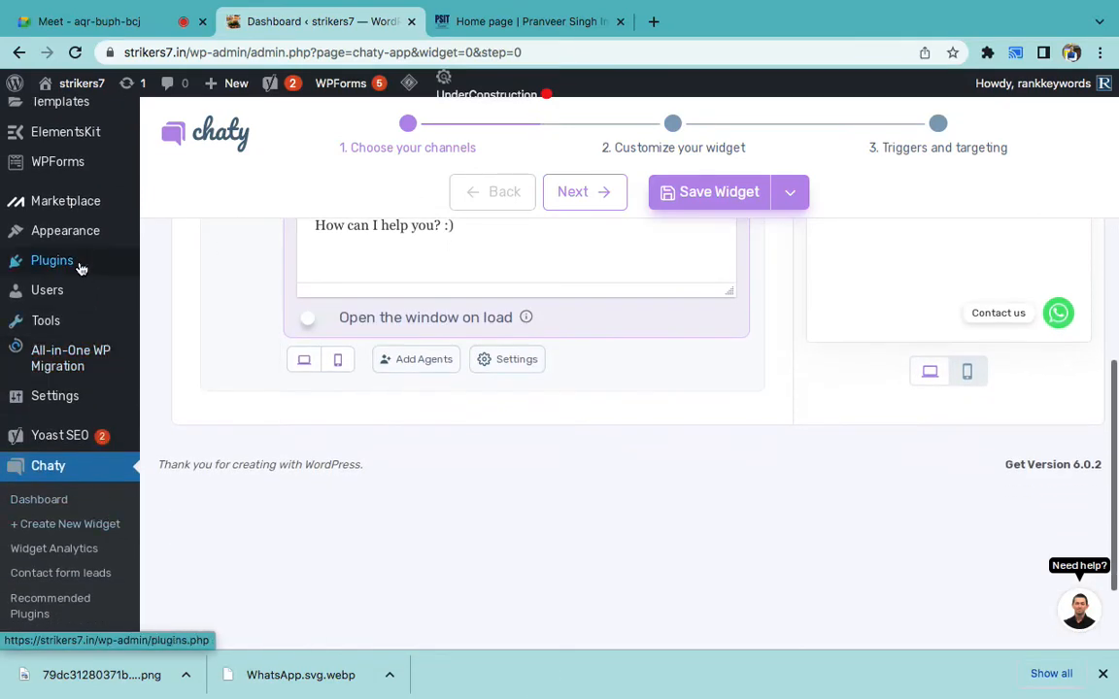
mouse_move(78, 263)
left_click(170, 289)
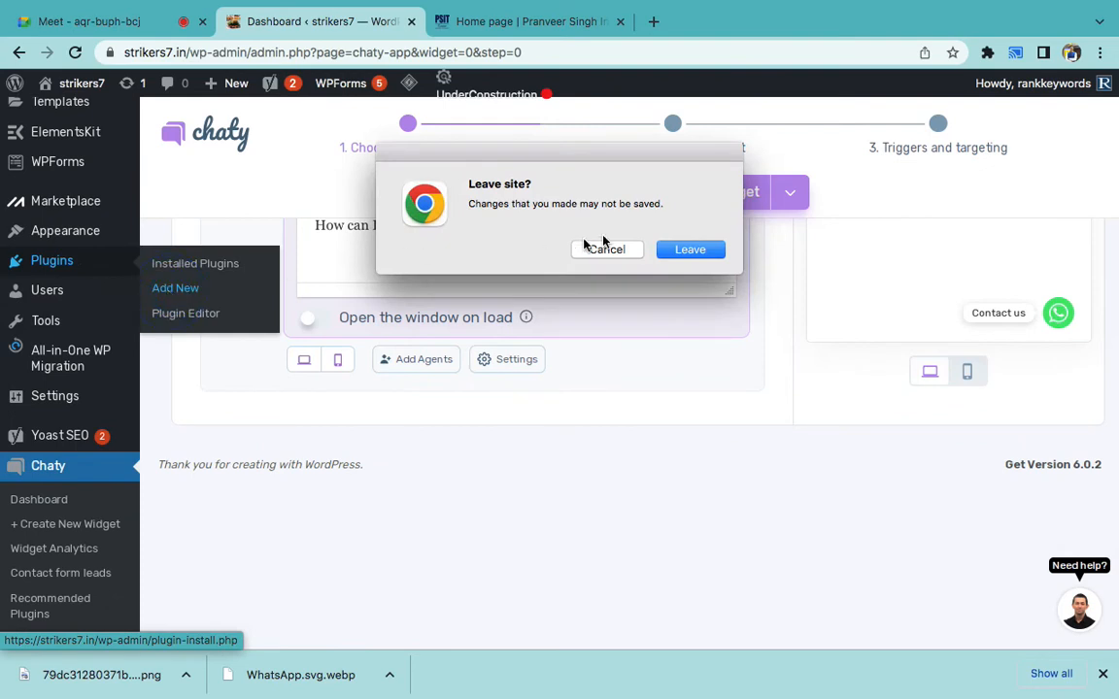
left_click(680, 250)
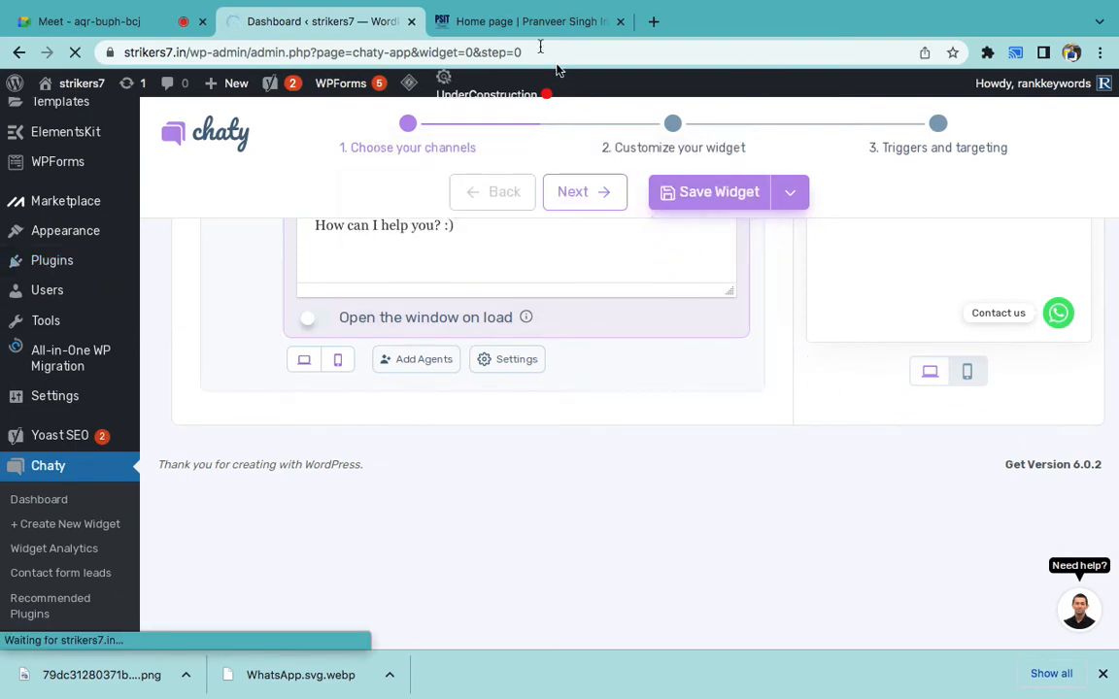
left_click(525, 25)
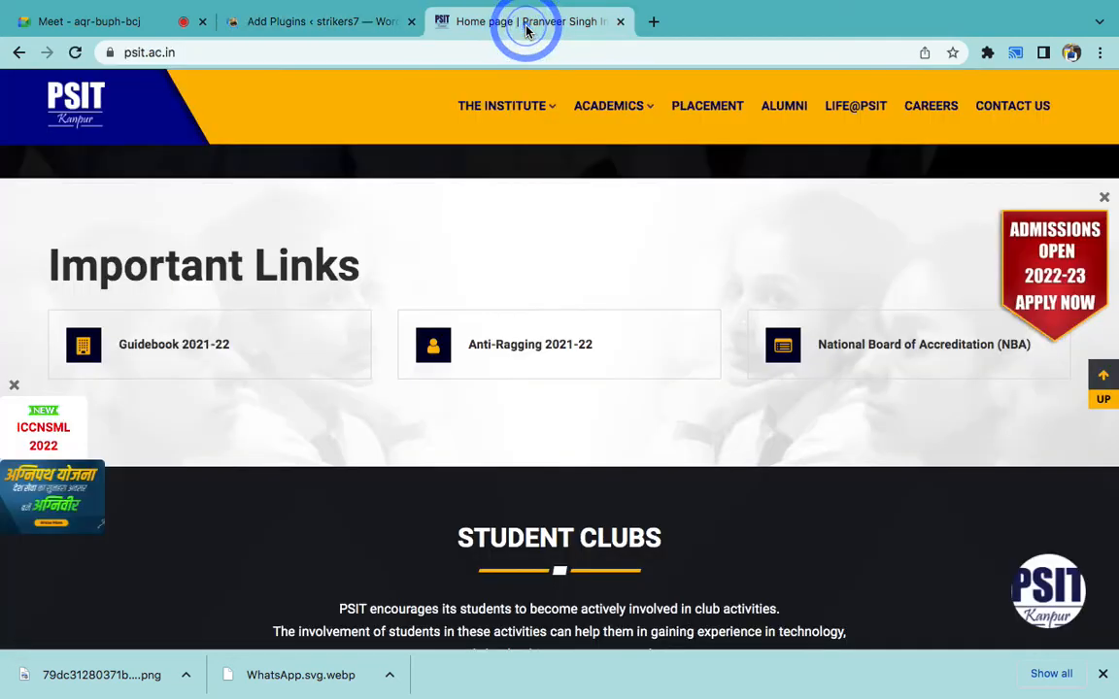
- Open PSIT's Admission Chat and highlight the welcome text, the name question and 'email address'
left_click(1035, 581)
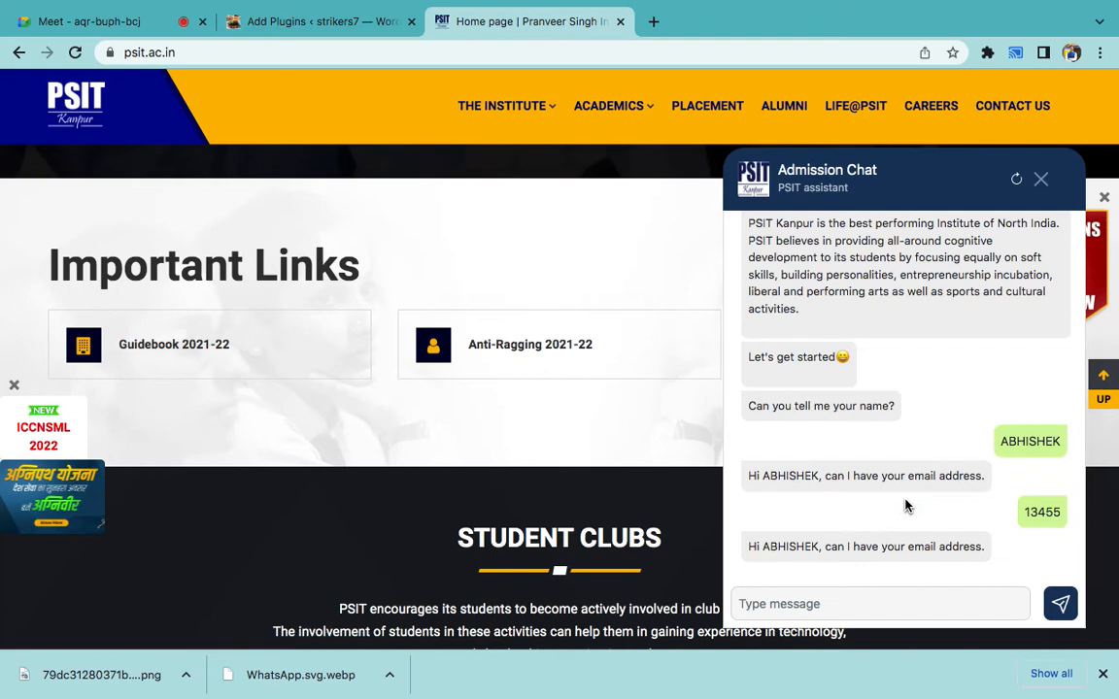
triple_click(782, 270)
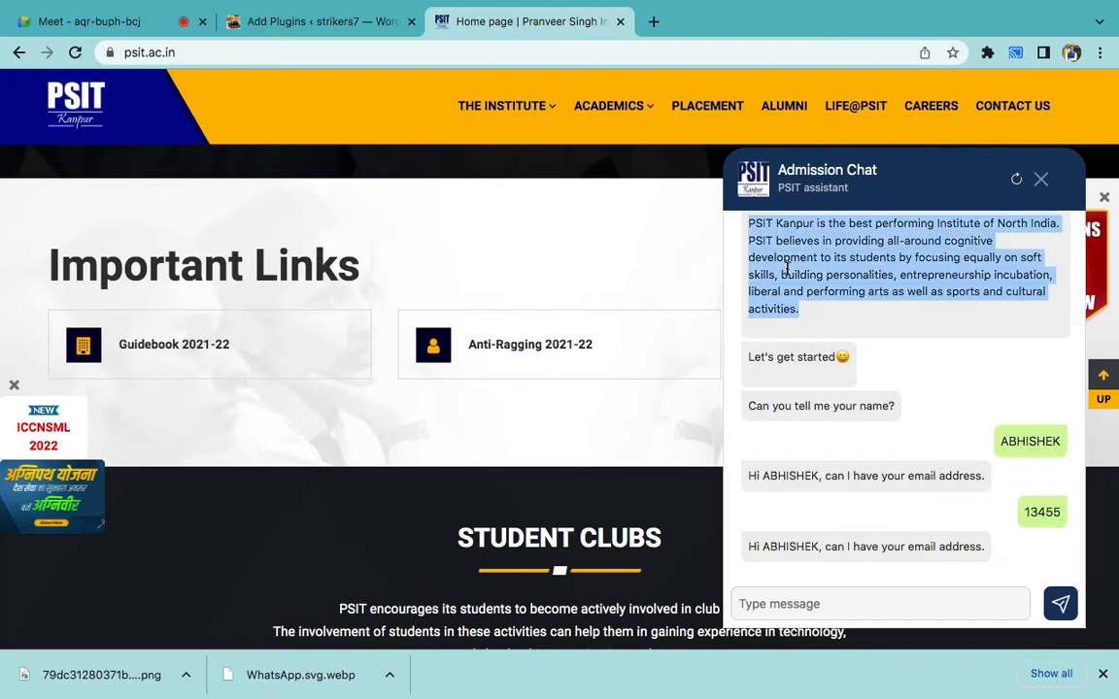
triple_click(804, 406)
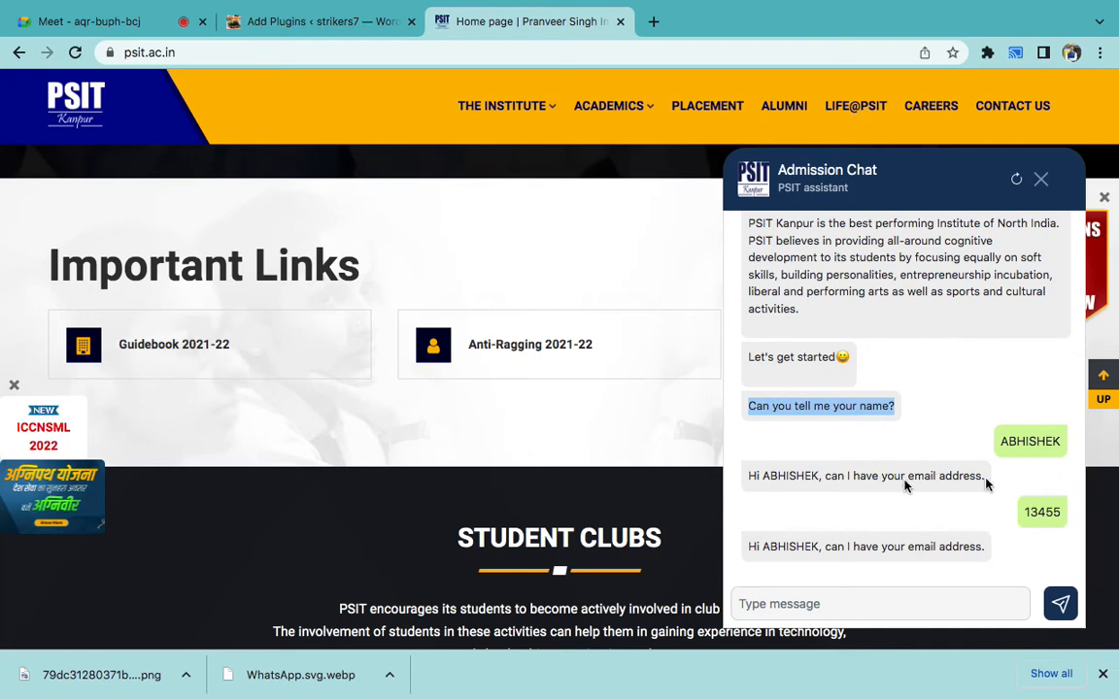
left_click_drag(904, 478, 985, 479)
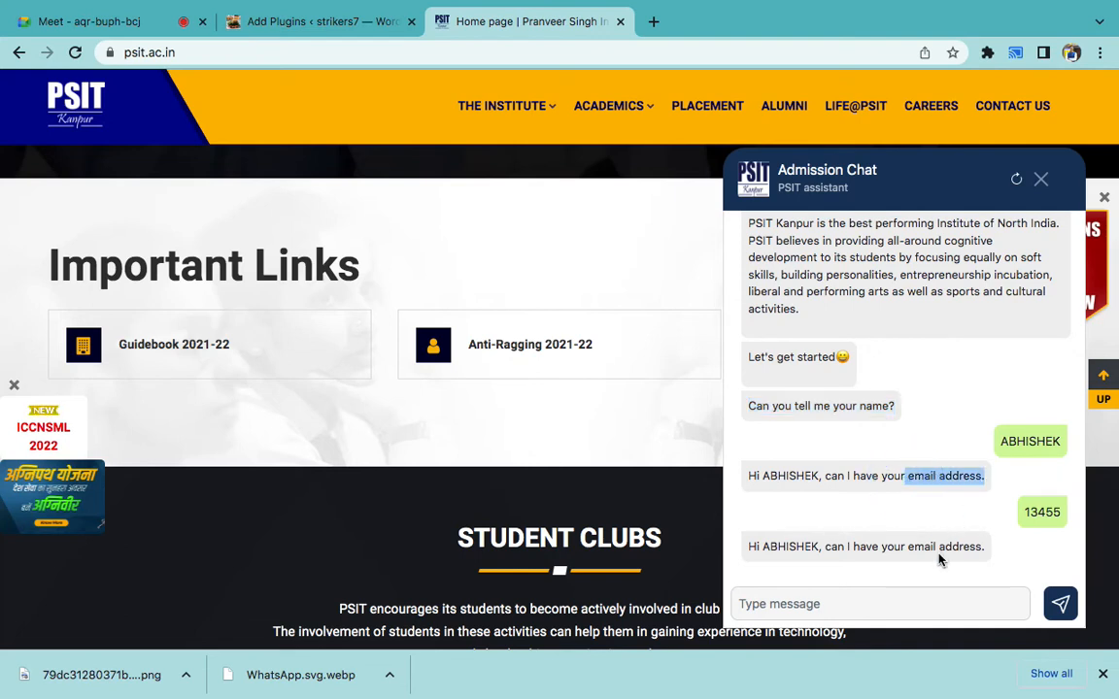
- Search the WordPress plugin directory for 'talk' and scroll the results to find Freshchat
left_click(301, 19)
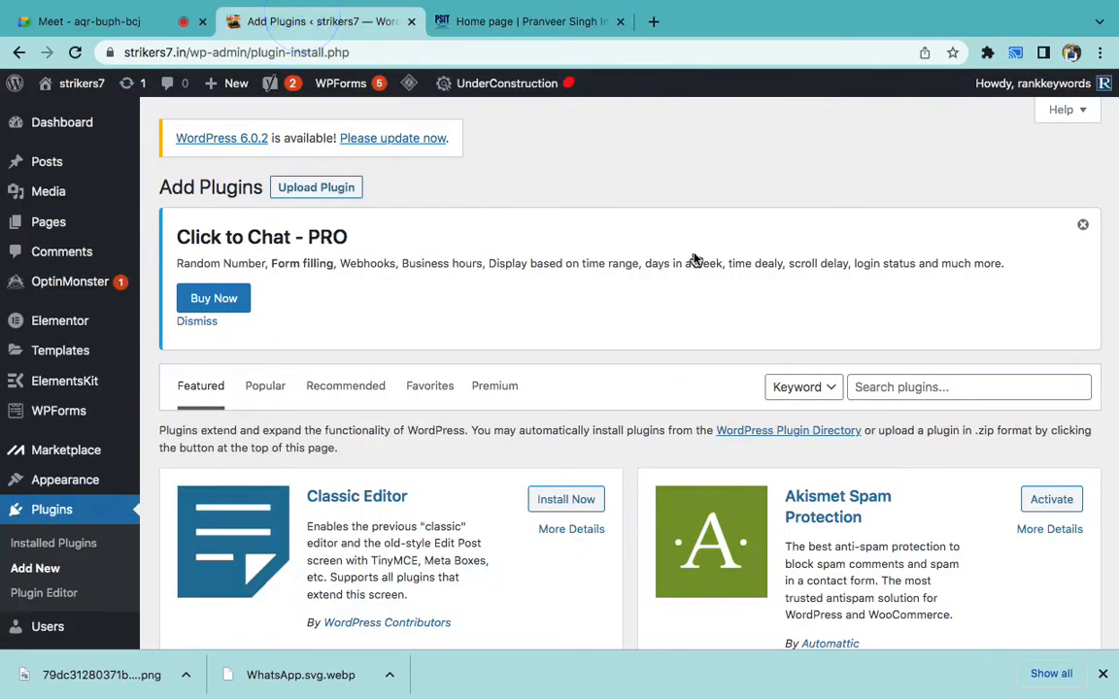
left_click(916, 387)
type("twak.to")
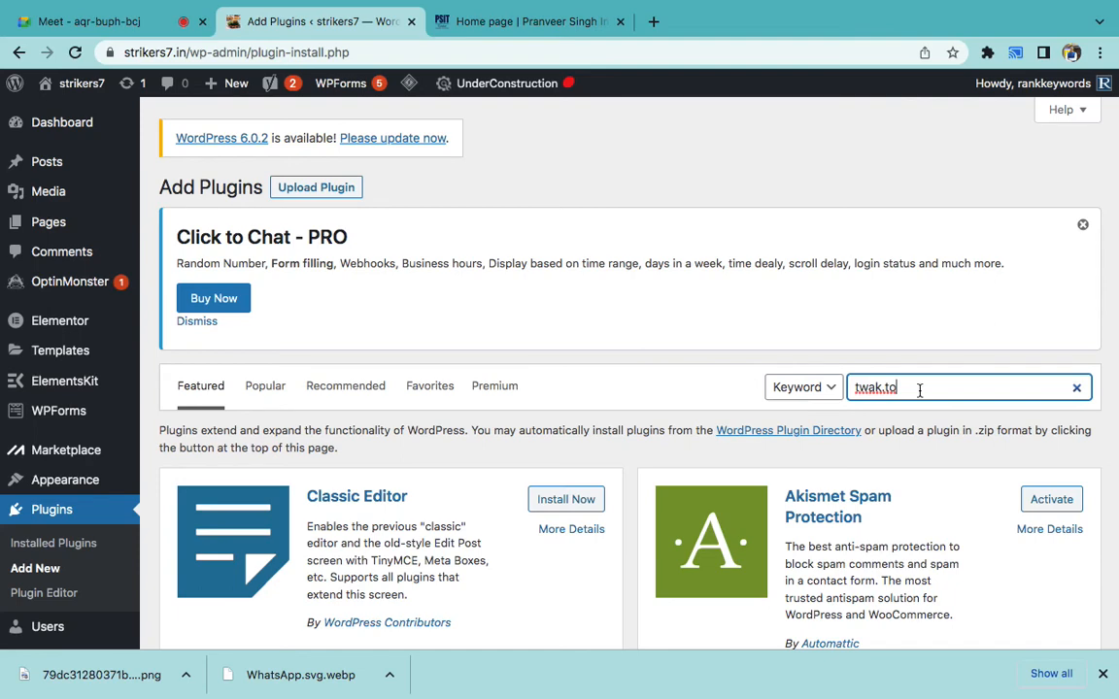
scroll(919, 390, "down", 3)
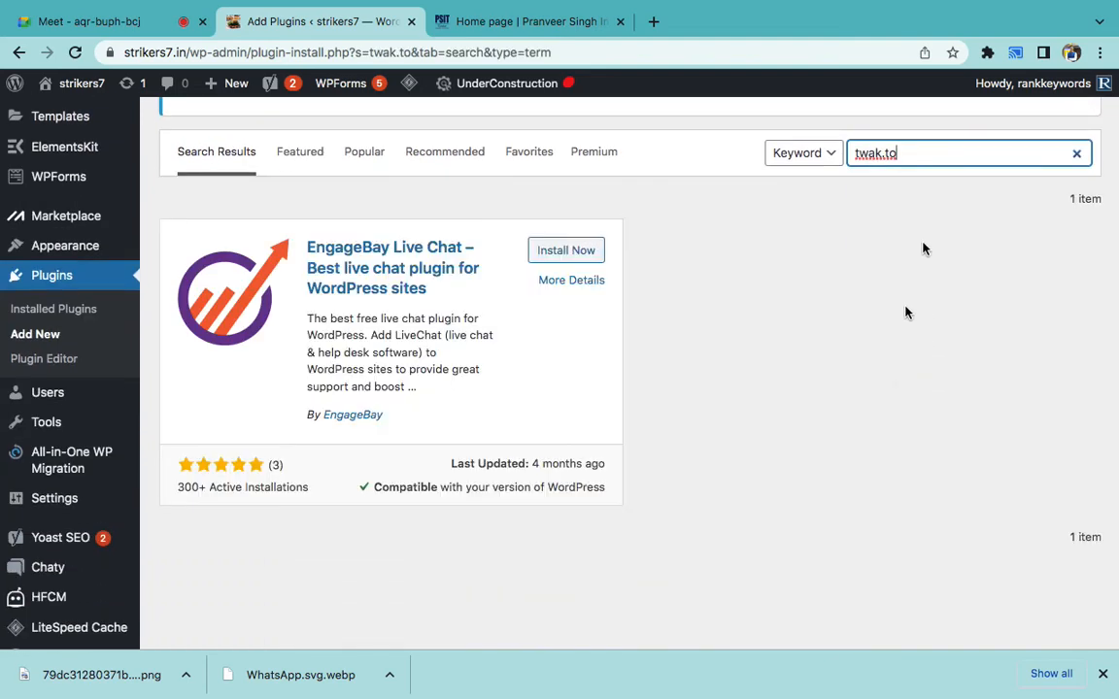
key("BackSpace")
key("BackSpace")
key("BackSpace")
scroll(858, 248, "down", 1)
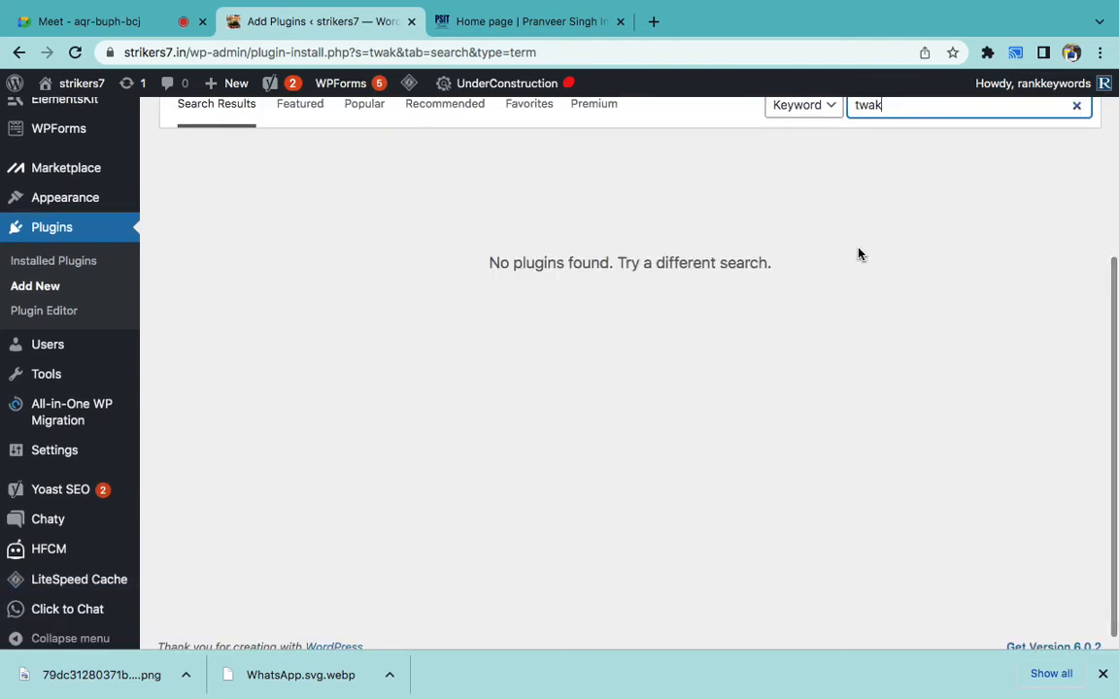
scroll(857, 254, "up", 2)
key("BackSpace")
key("BackSpace")
key("BackSpace")
type("alk")
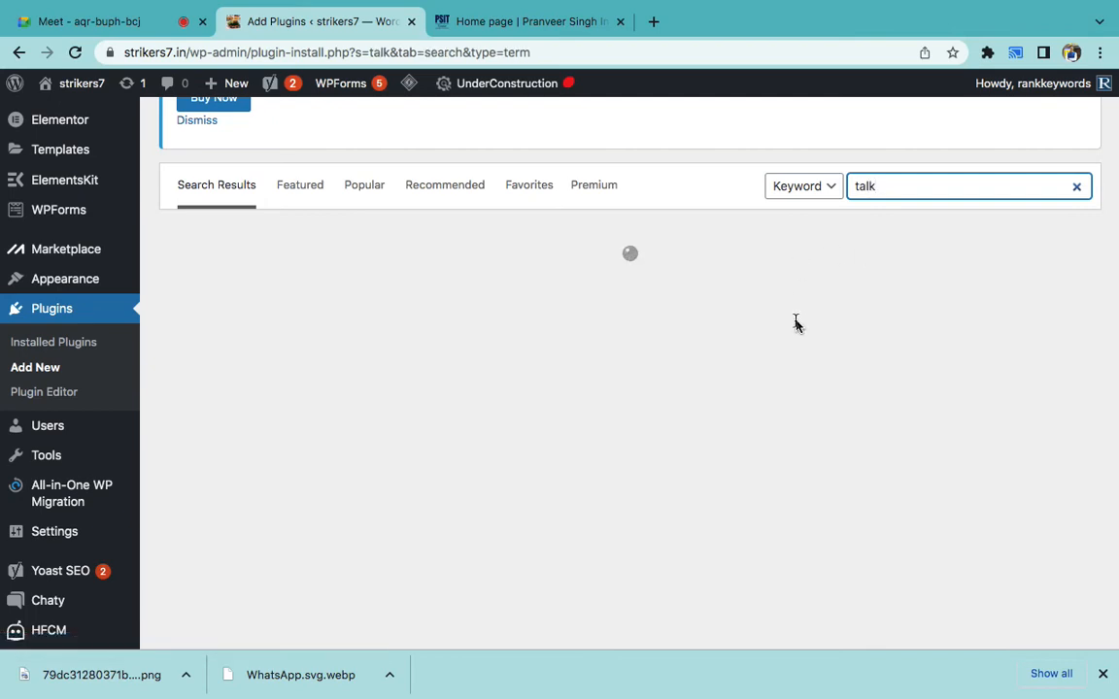
scroll(736, 362, "down", 2)
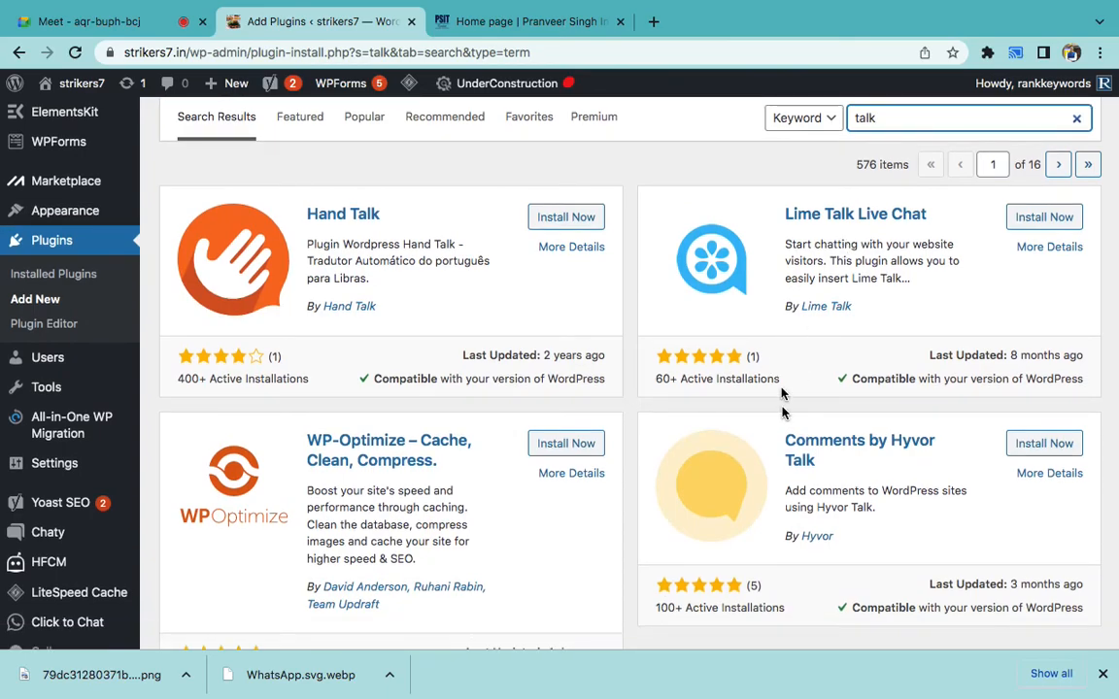
scroll(782, 398, "down", 8)
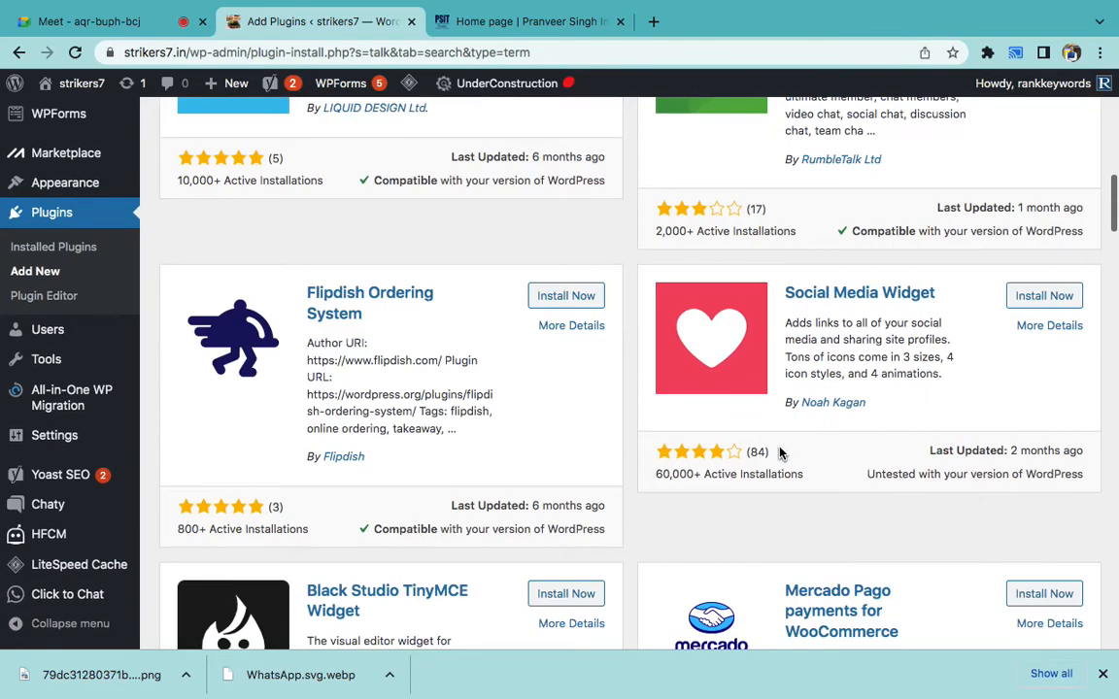
scroll(782, 453, "down", 6)
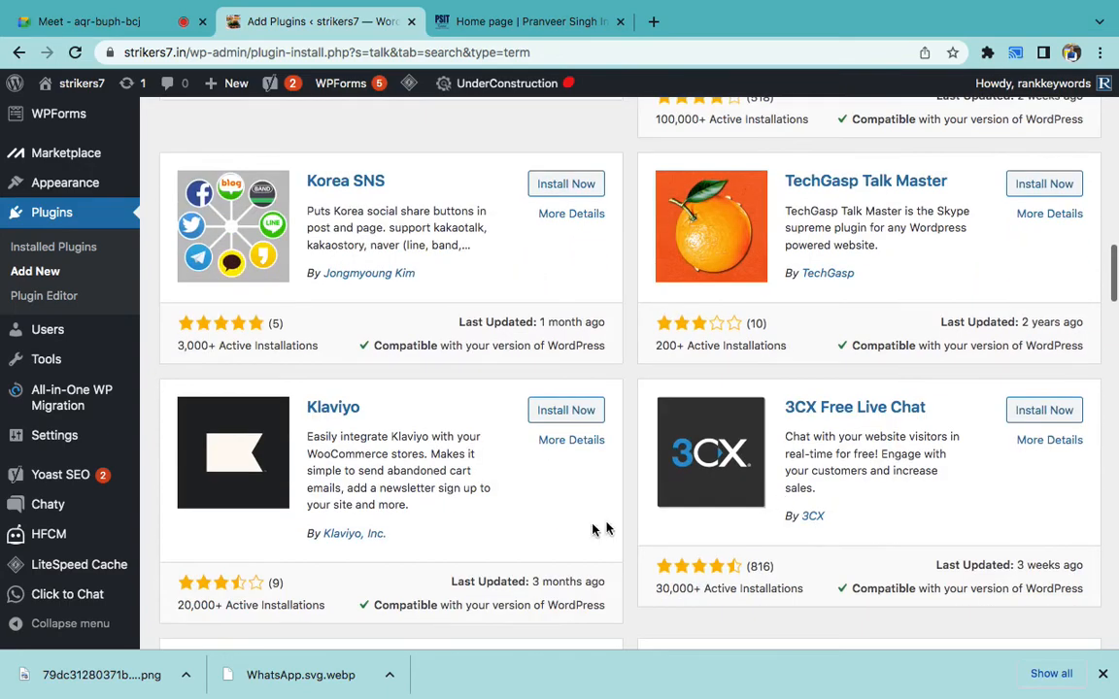
scroll(594, 527, "down", 7)
scroll(594, 527, "down", 8)
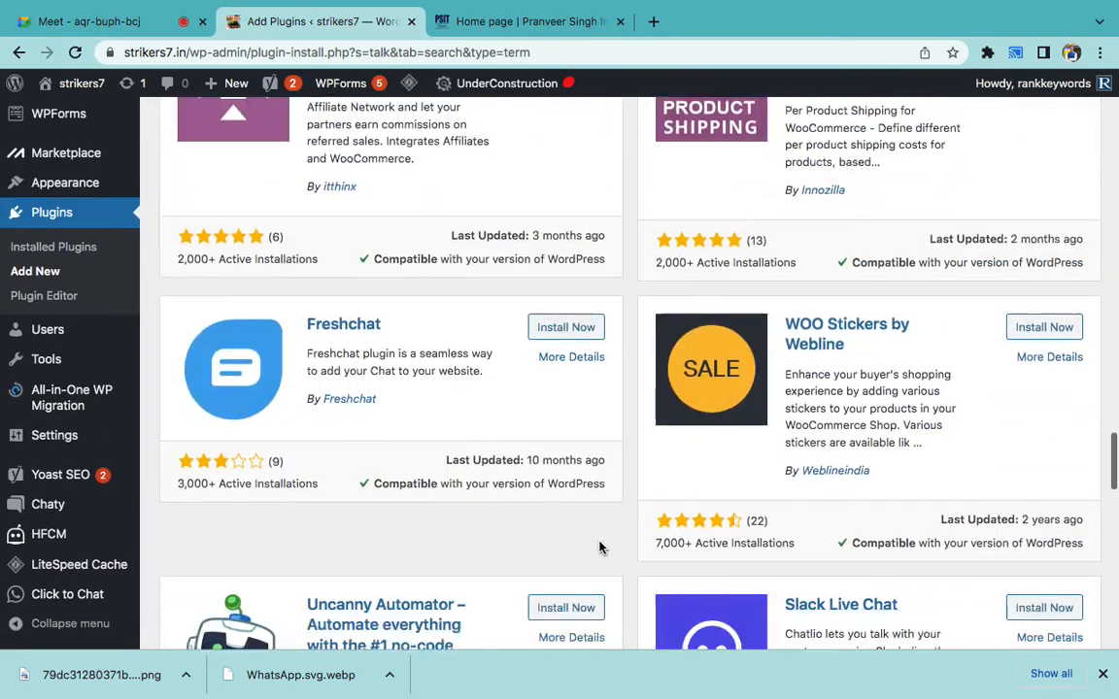
scroll(599, 548, "down", 1)
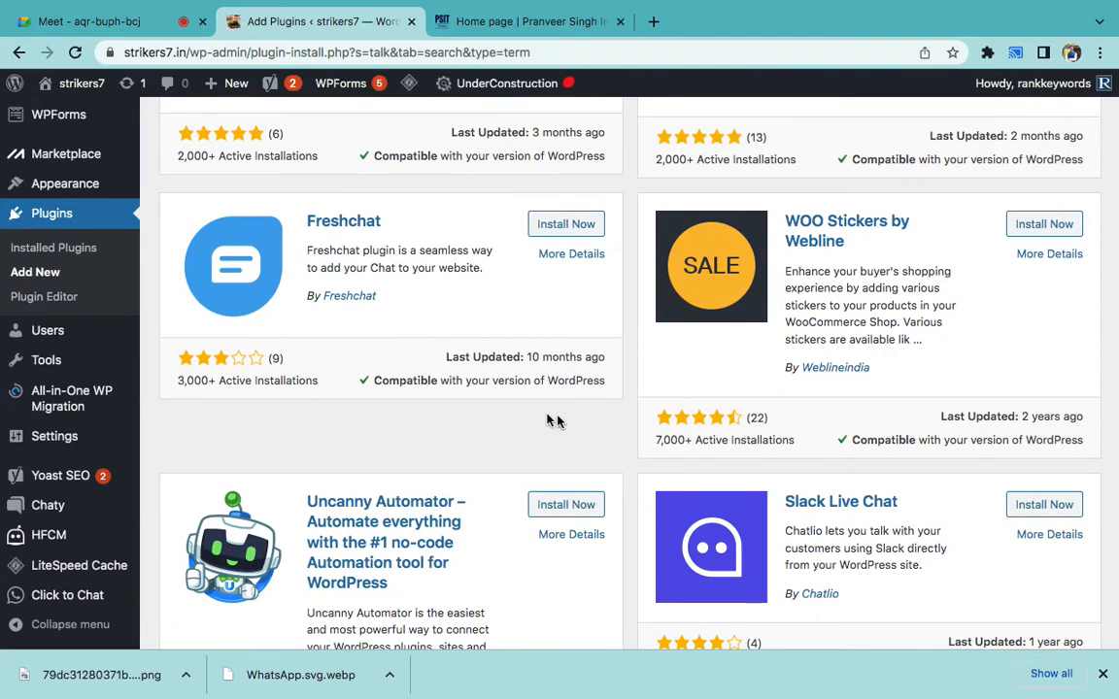
- Install the Freshchat plugin and activate it
triple_click(396, 268)
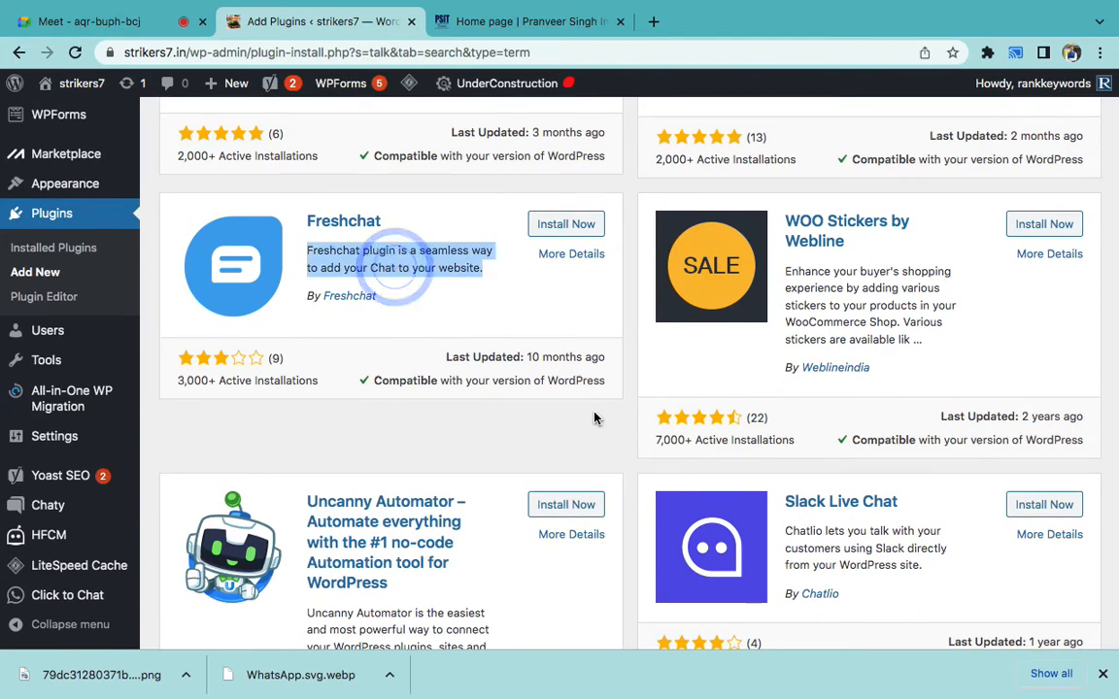
left_click(576, 224)
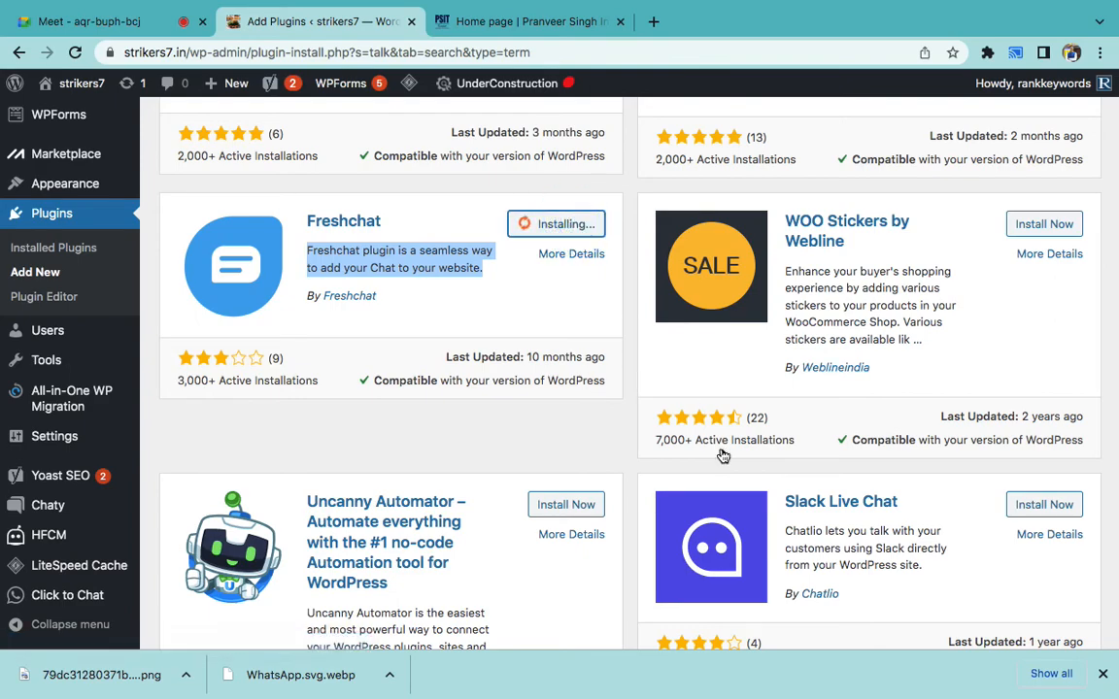
scroll(722, 456, "down", 1)
scroll(520, 300, "up", 5)
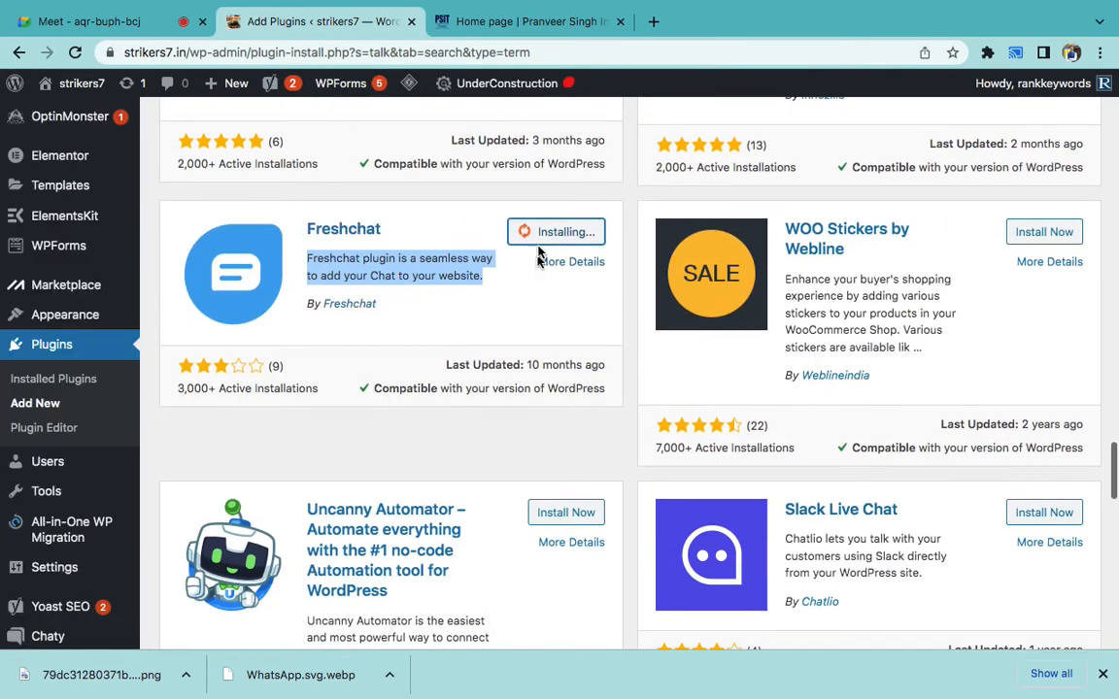
scroll(538, 253, "up", 7)
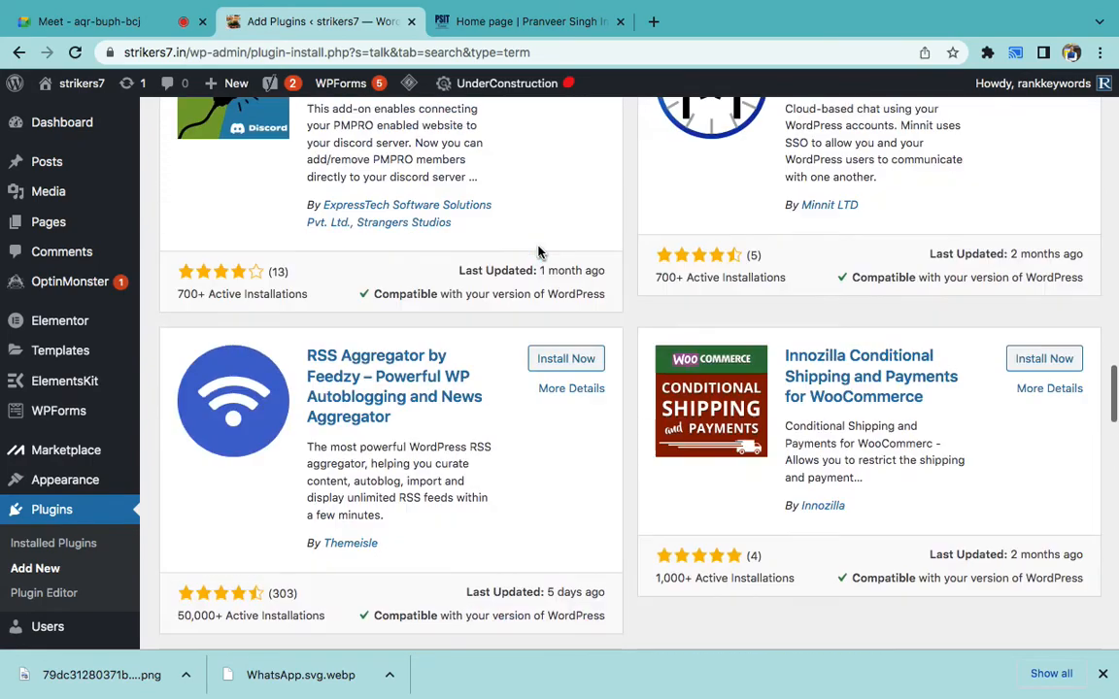
scroll(538, 253, "up", 10)
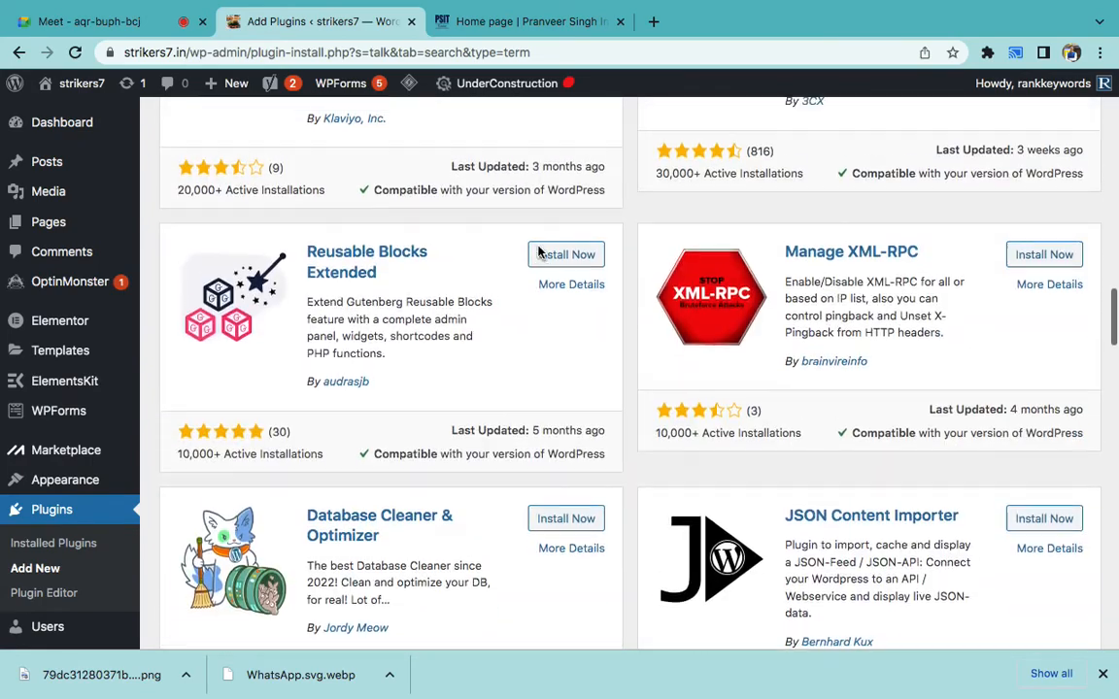
scroll(538, 253, "up", 8)
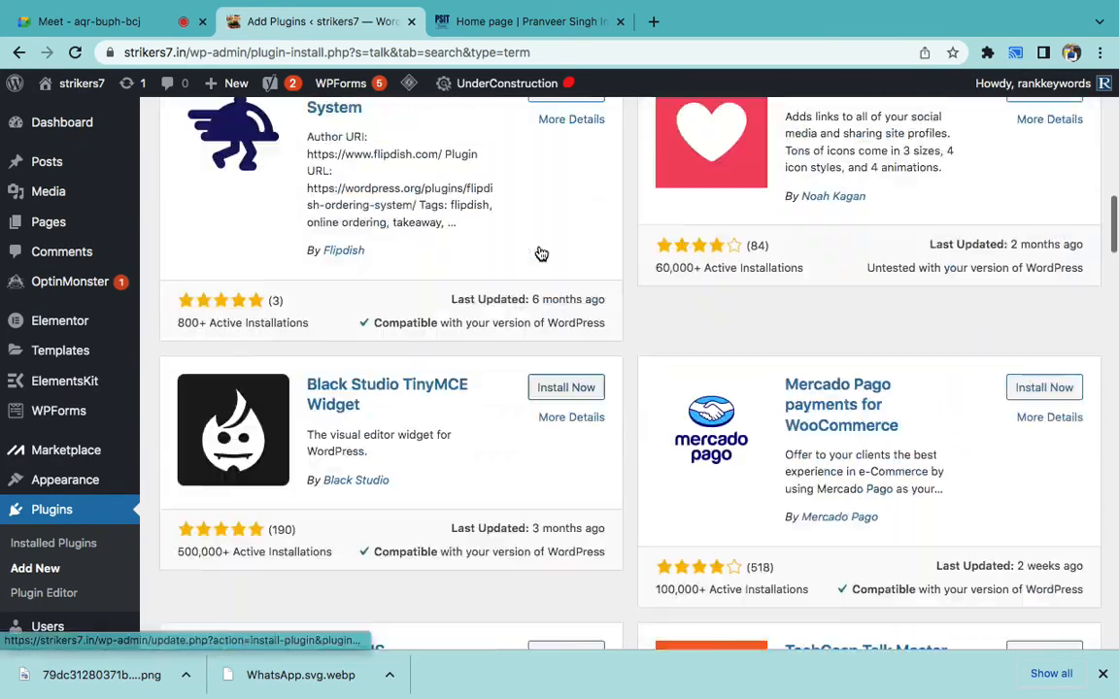
scroll(538, 252, "up", 1)
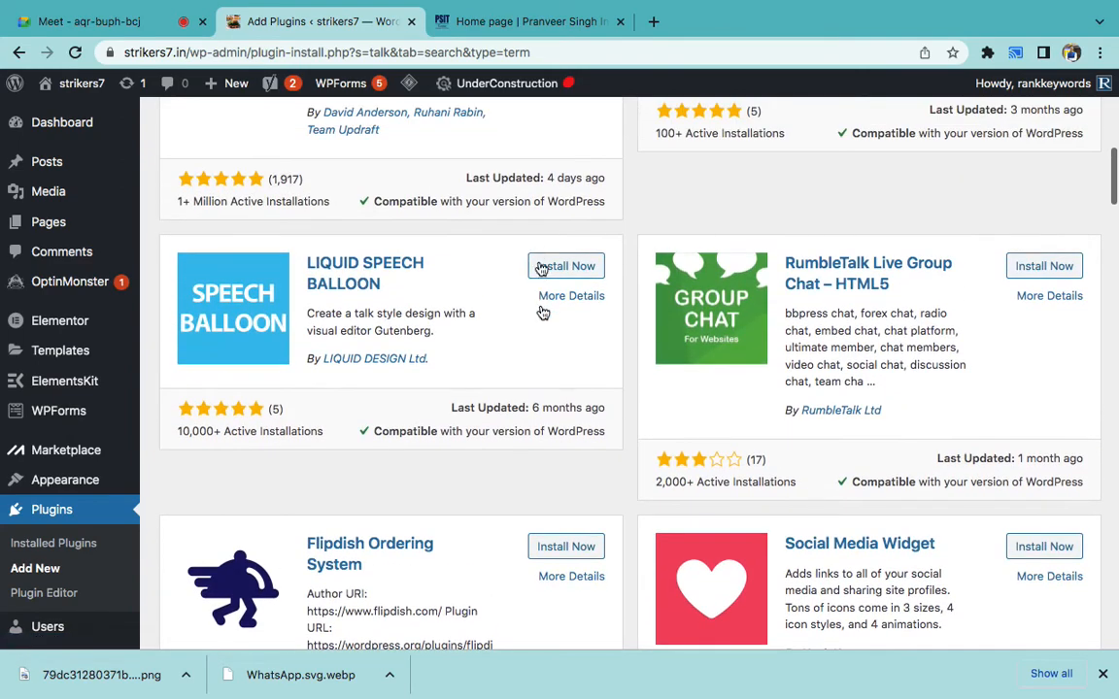
scroll(542, 311, "up", 6)
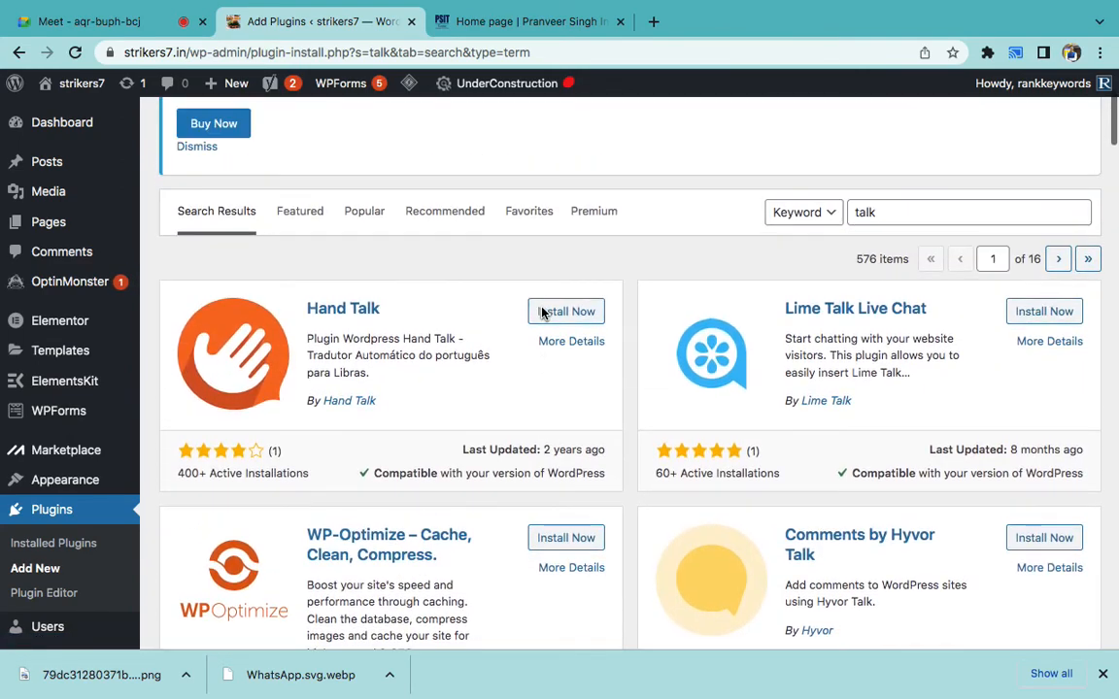
scroll(542, 311, "up", 1)
scroll(543, 408, "down", 3)
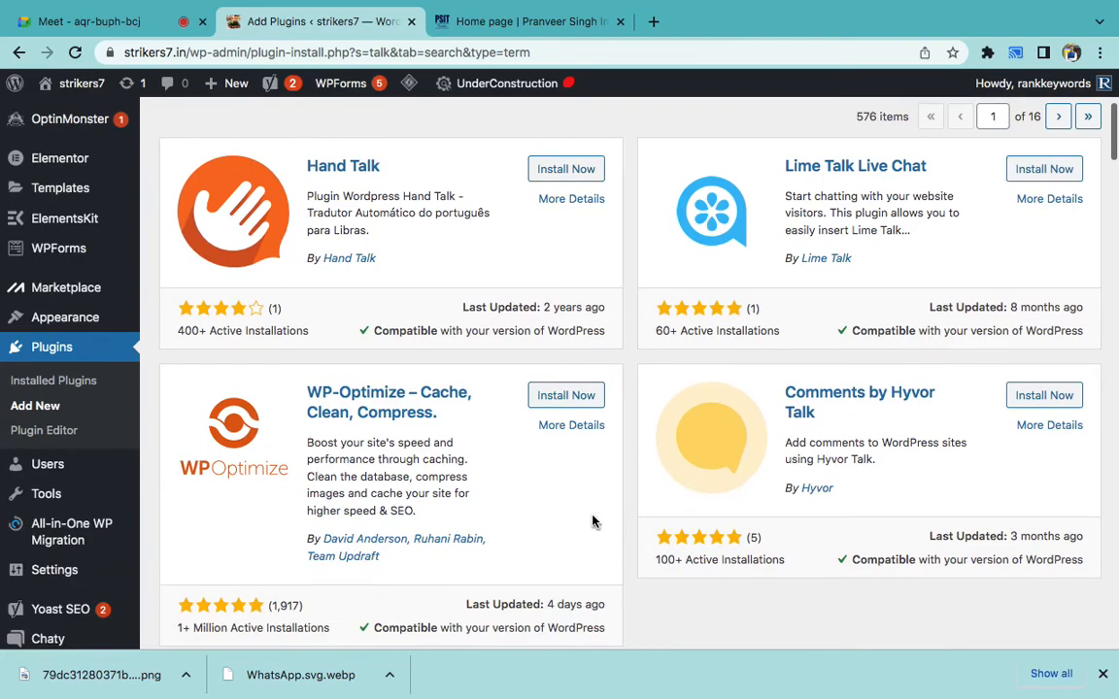
scroll(592, 514, "down", 12)
scroll(593, 521, "down", 10)
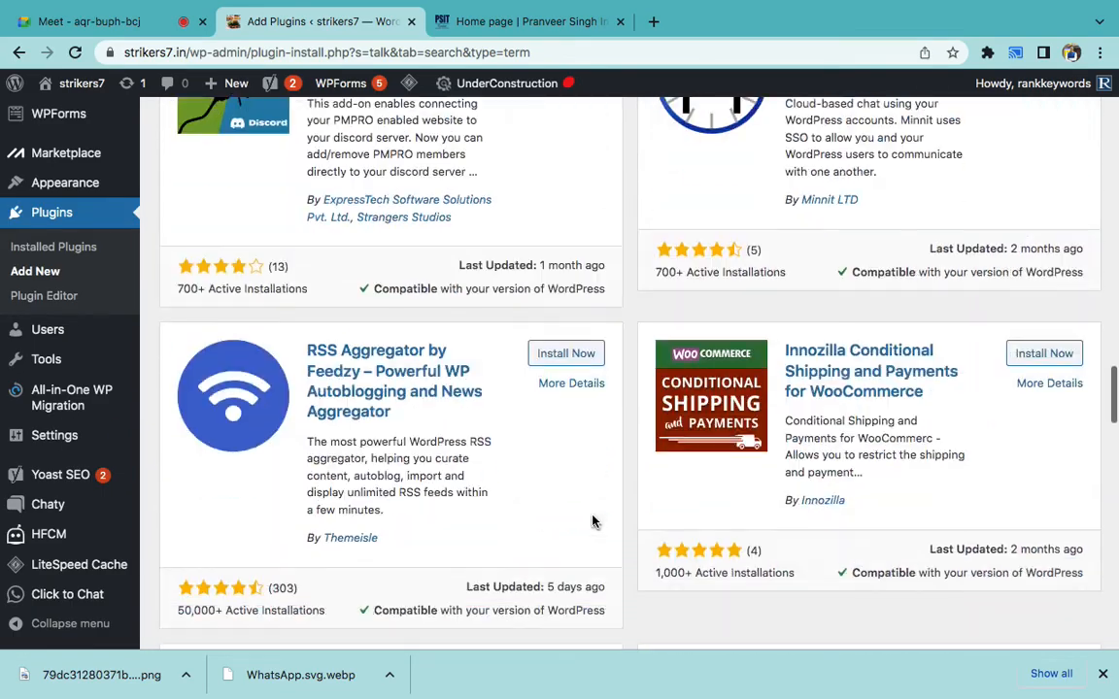
scroll(593, 521, "down", 7)
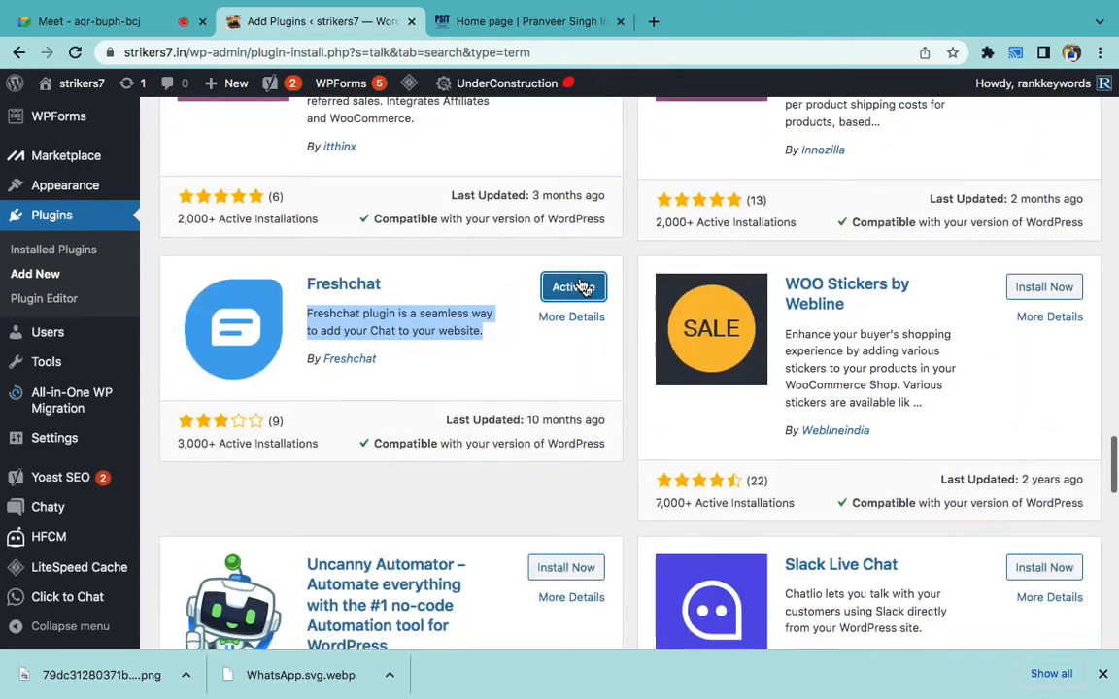
left_click(580, 287)
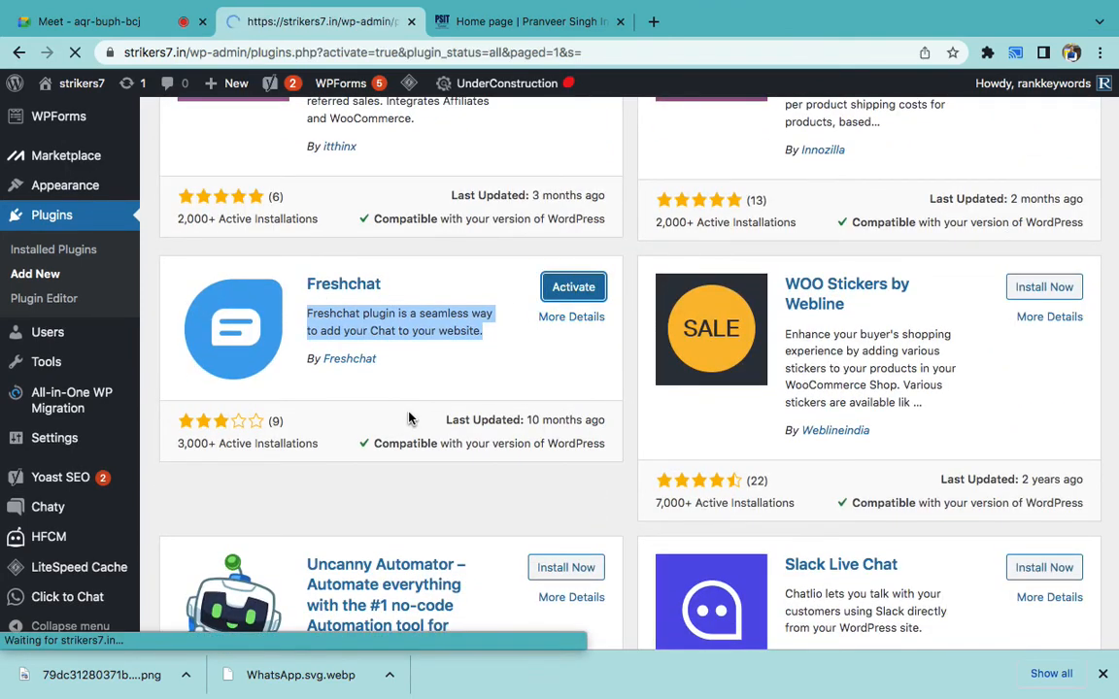
- Confirm Freshchat is listed as activated, then open a new Chrome tab
scroll(407, 417, "down", 4)
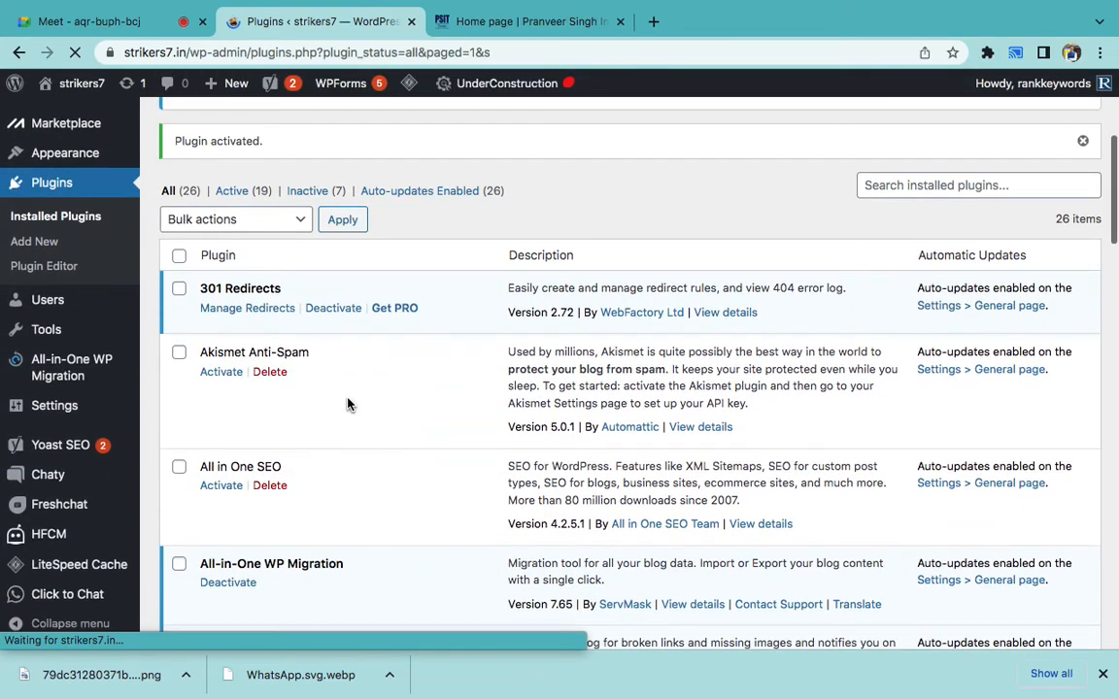
scroll(348, 405, "down", 3)
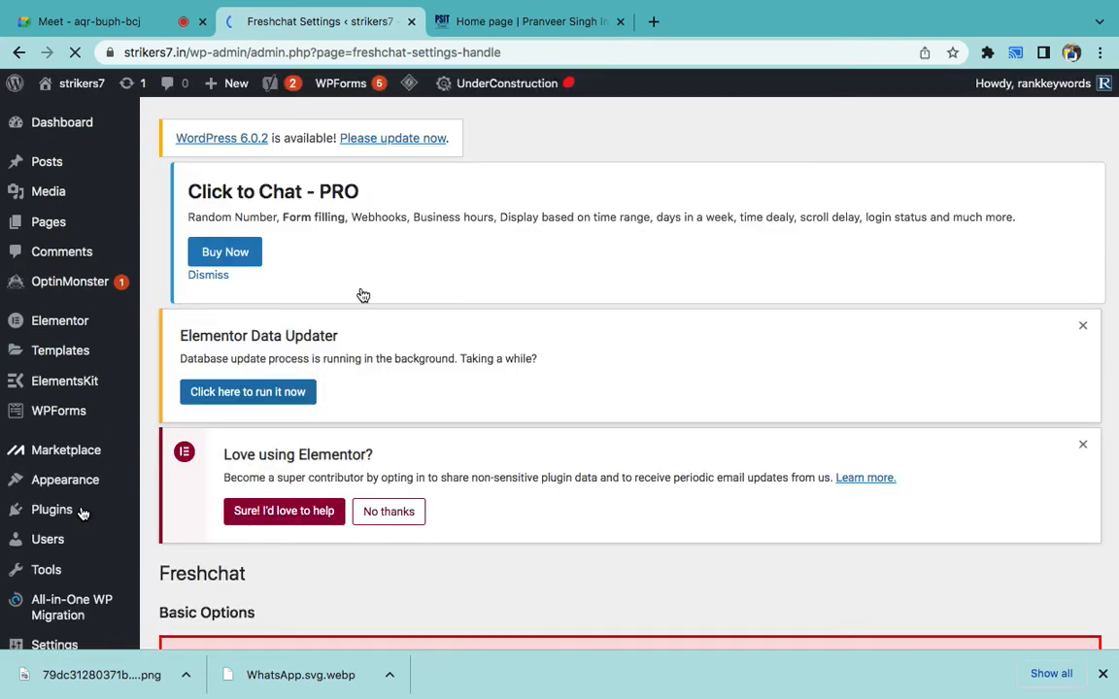
left_click(655, 19)
- Try loading the twak.to address in the new tab
type("t")
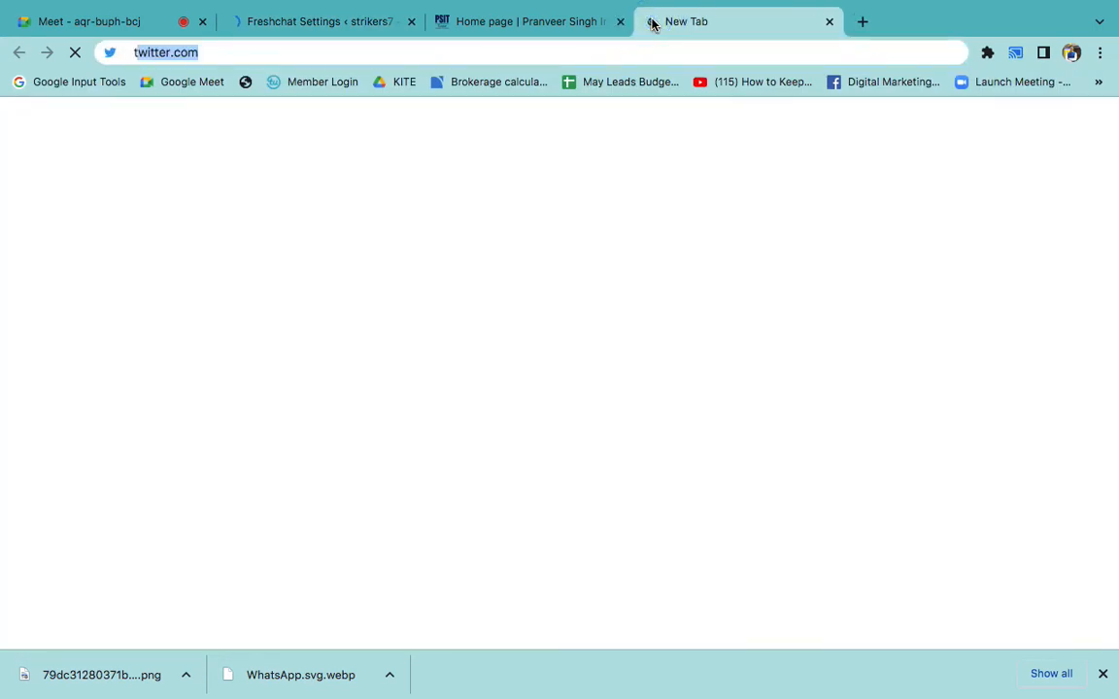
type("wak.to")
key("Return")
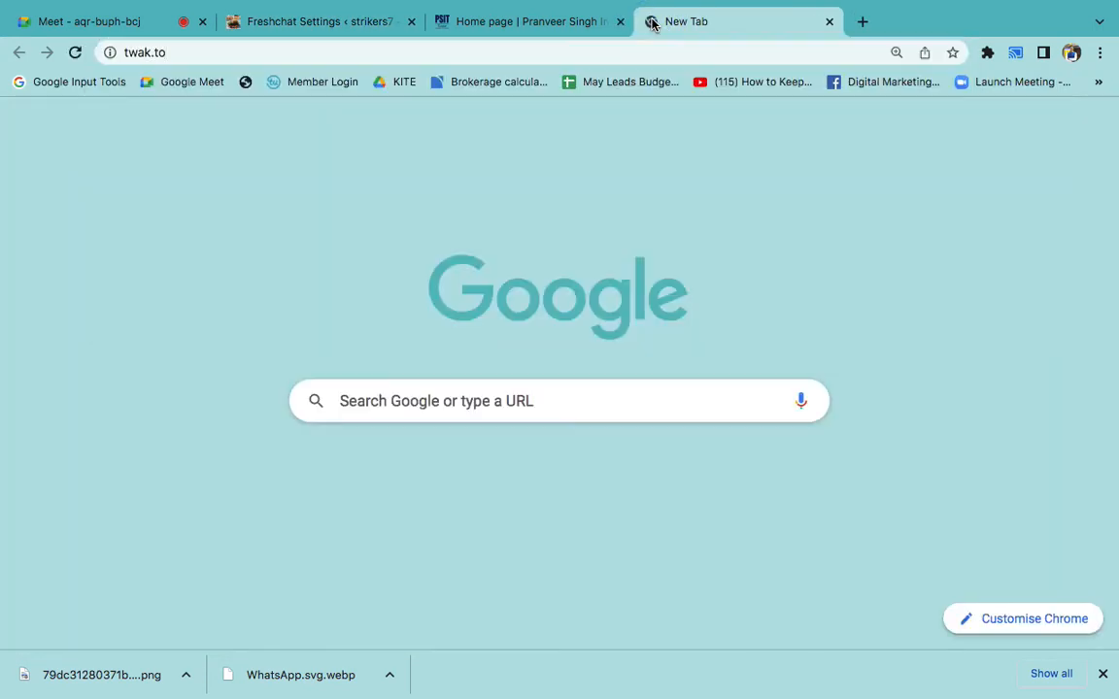
double_click(502, 52)
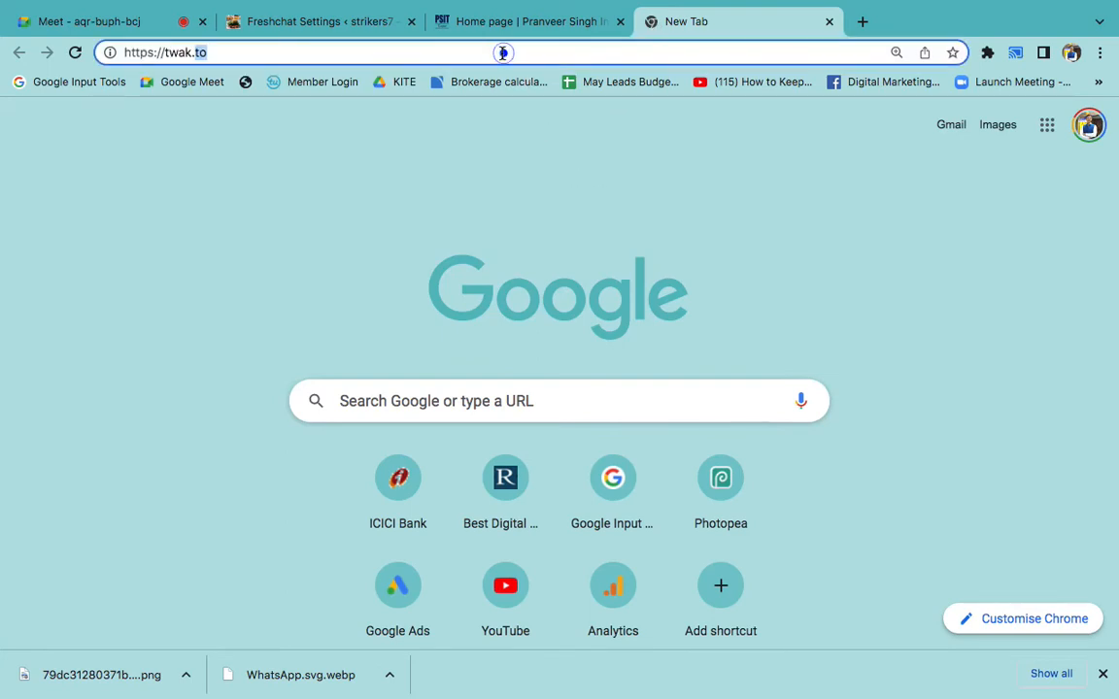
key("Return")
- Search Google for 'wordpress tawk.to live chat' and open the Tawk.To Live Chat plugin page
left_click(502, 53)
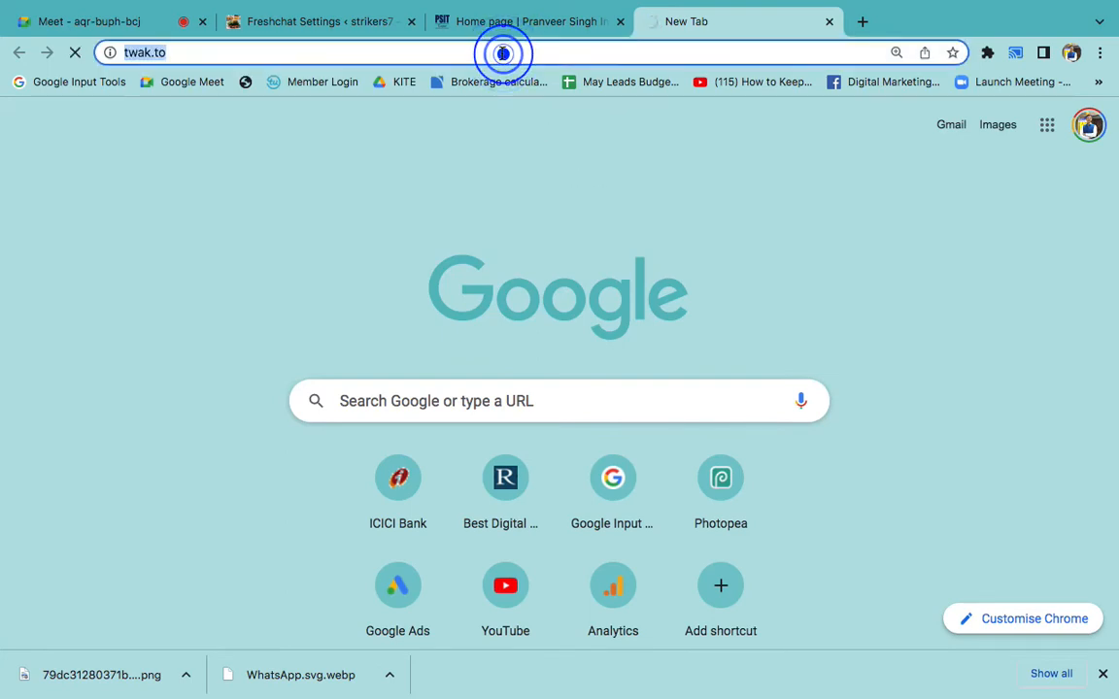
type("twak wordpre")
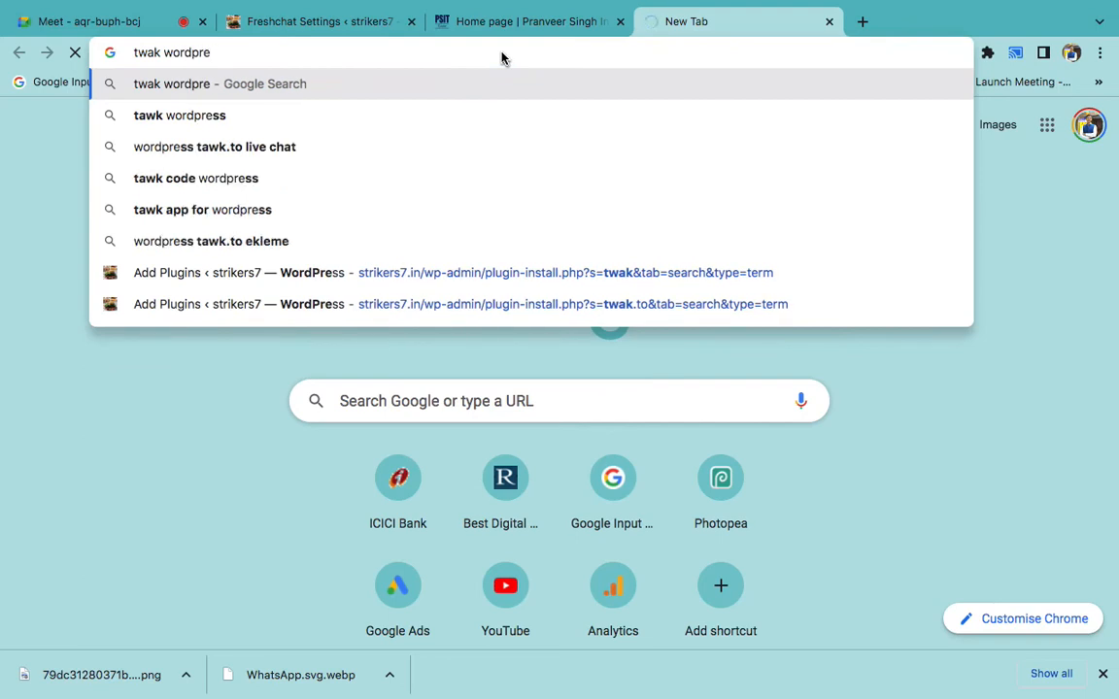
key("Down")
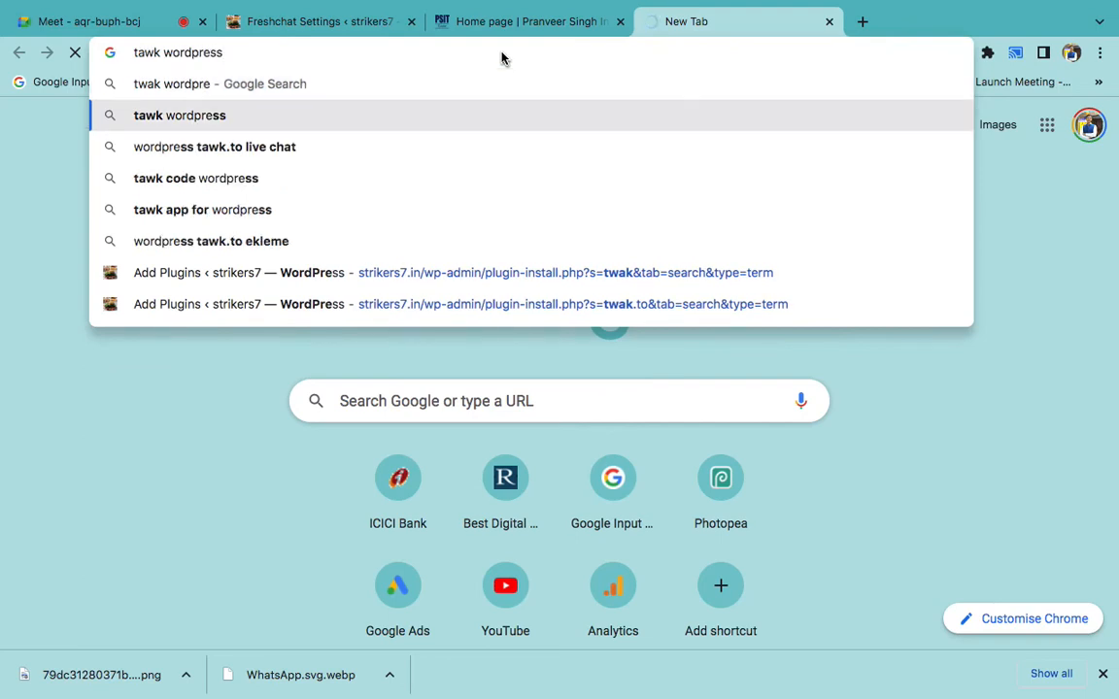
key("Down")
key("Return")
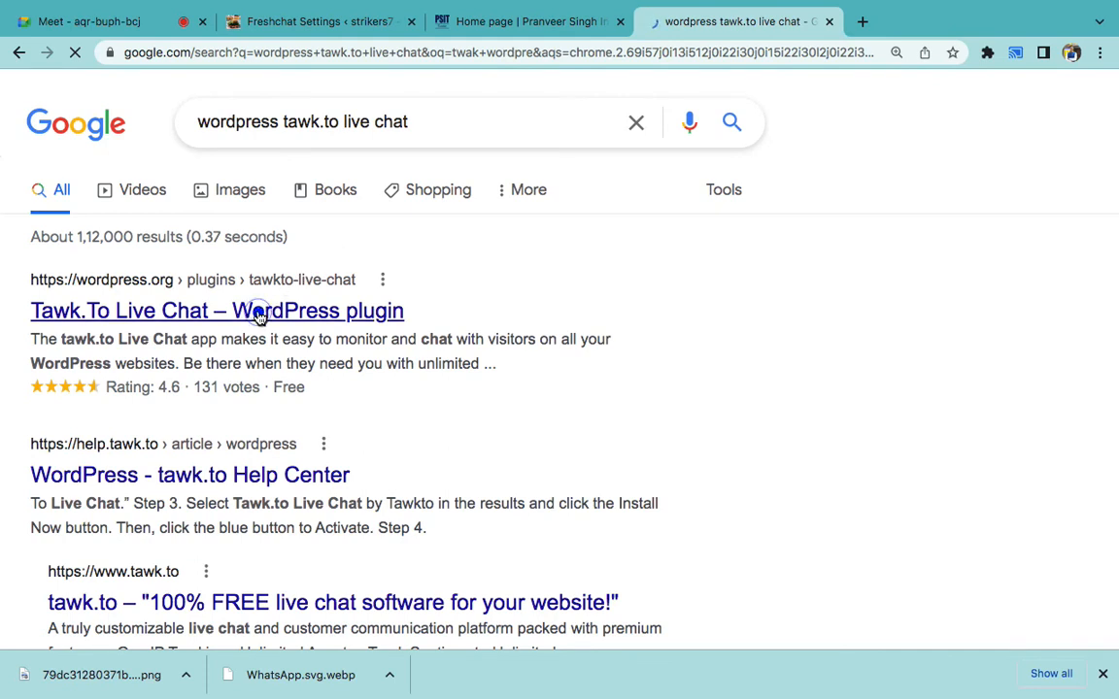
left_click(259, 311)
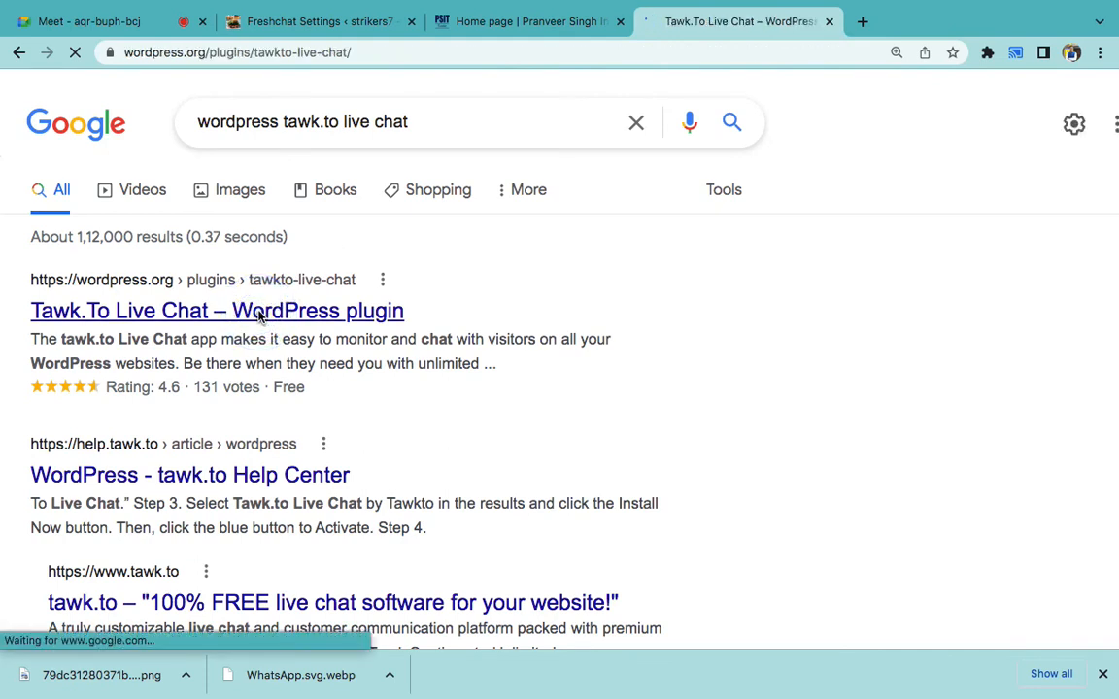
- Review the Tawk.To Live Chat plugin page, noting its 200,000+ active installations, then return to Freshchat Settings
scroll(258, 316, "down", 4)
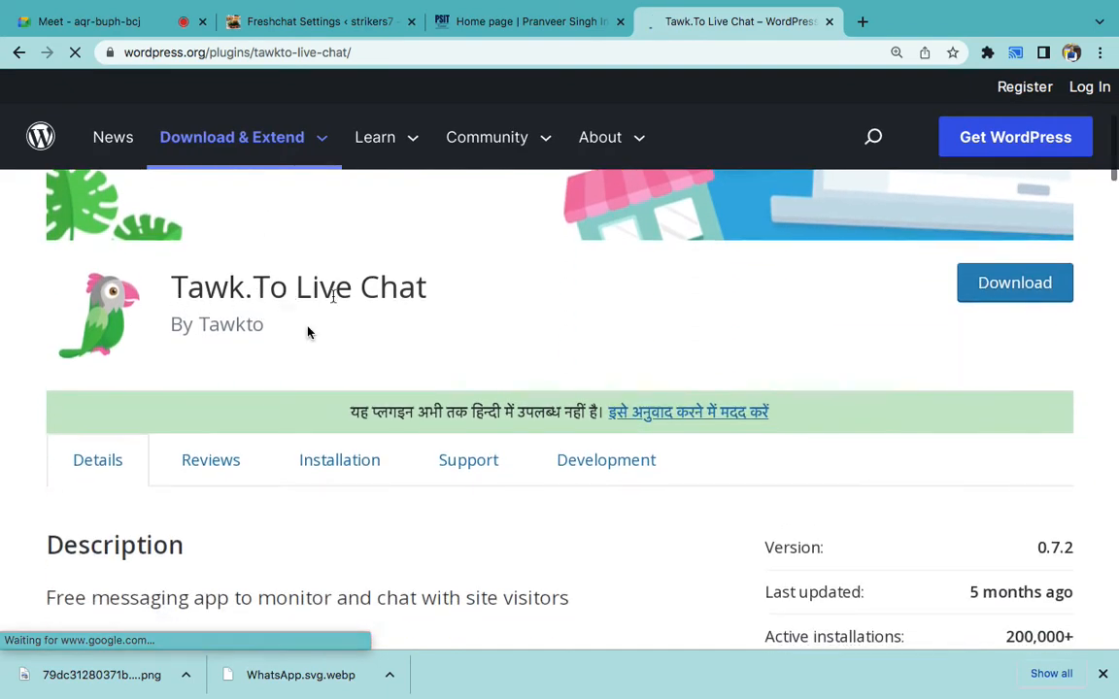
scroll(310, 332, "down", 2)
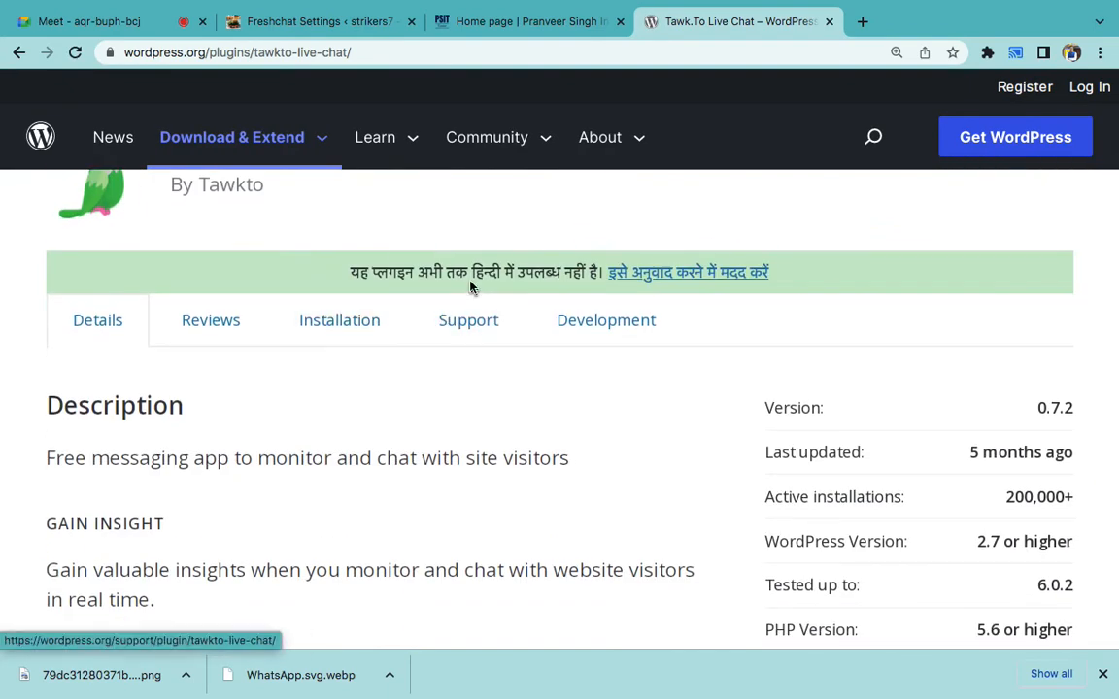
left_click_drag(339, 267, 828, 319)
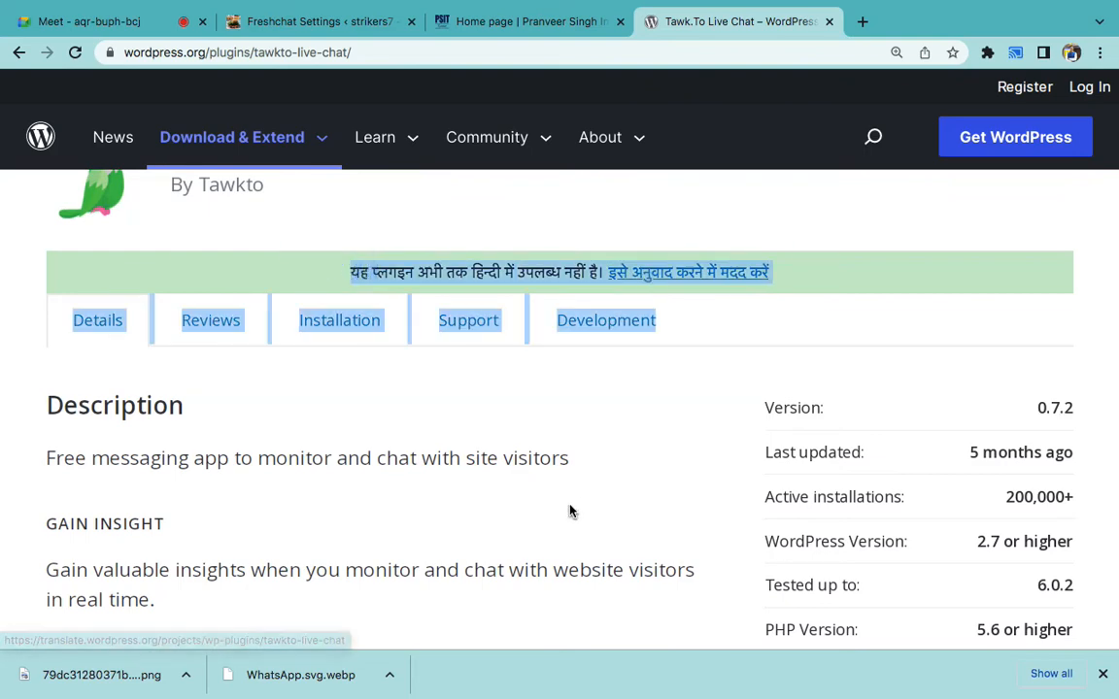
scroll(570, 512, "down", 4)
scroll(570, 511, "up", 3)
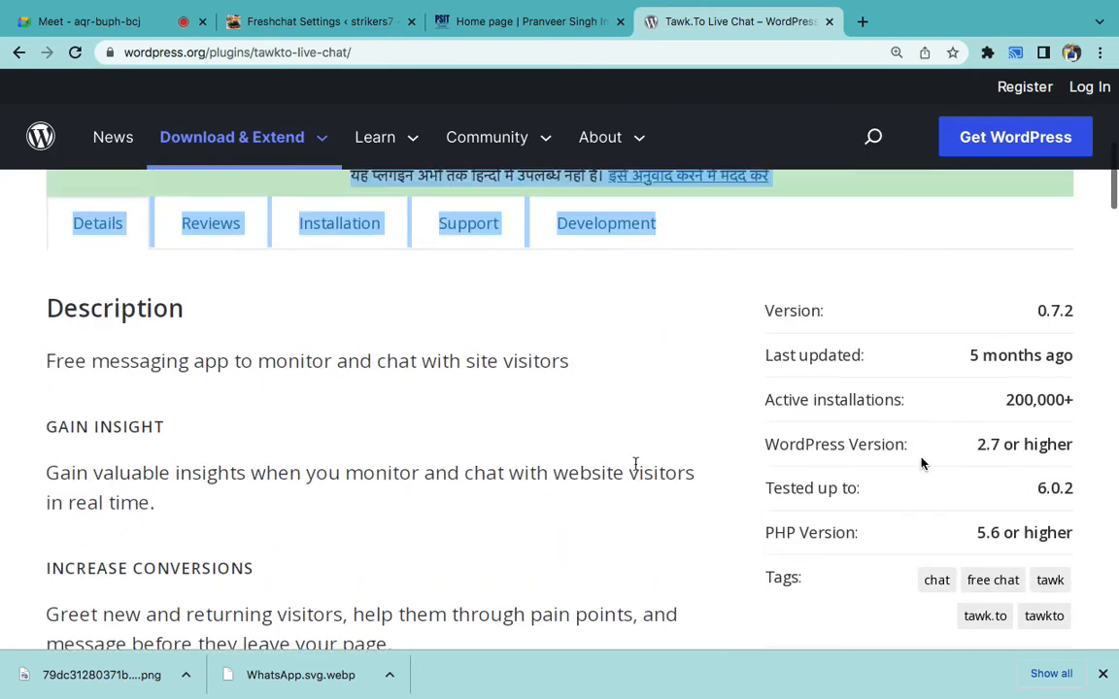
triple_click(1033, 381)
double_click(1033, 389)
scroll(644, 457, "down", 7)
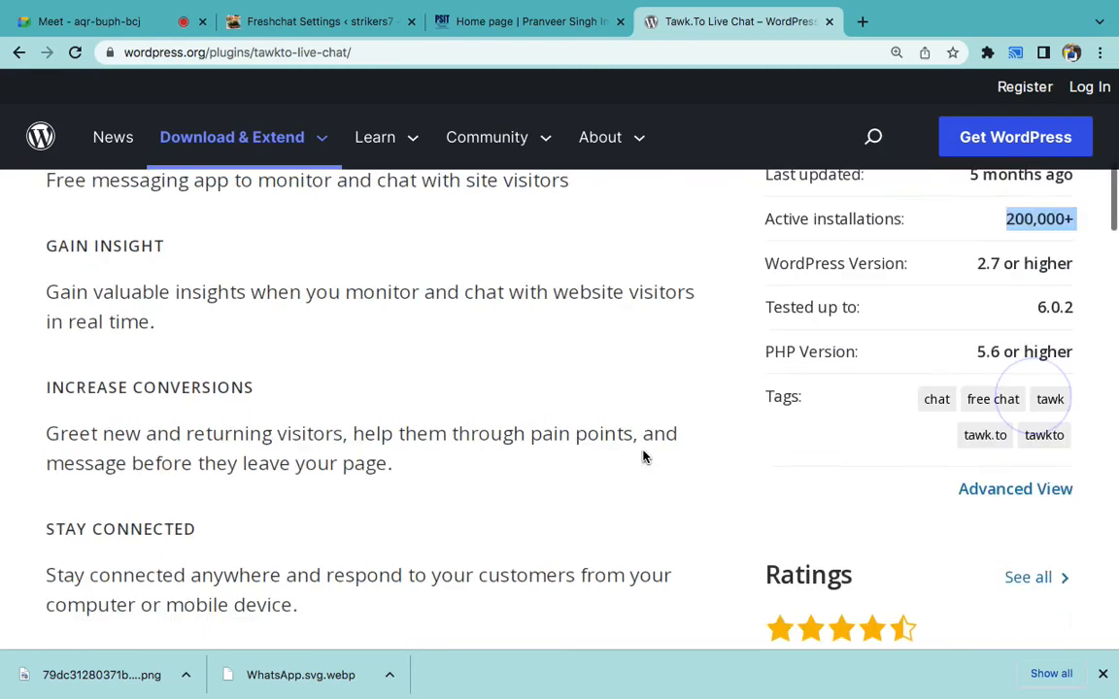
scroll(644, 457, "down", 6)
scroll(644, 457, "up", 15)
scroll(642, 456, "down", 1)
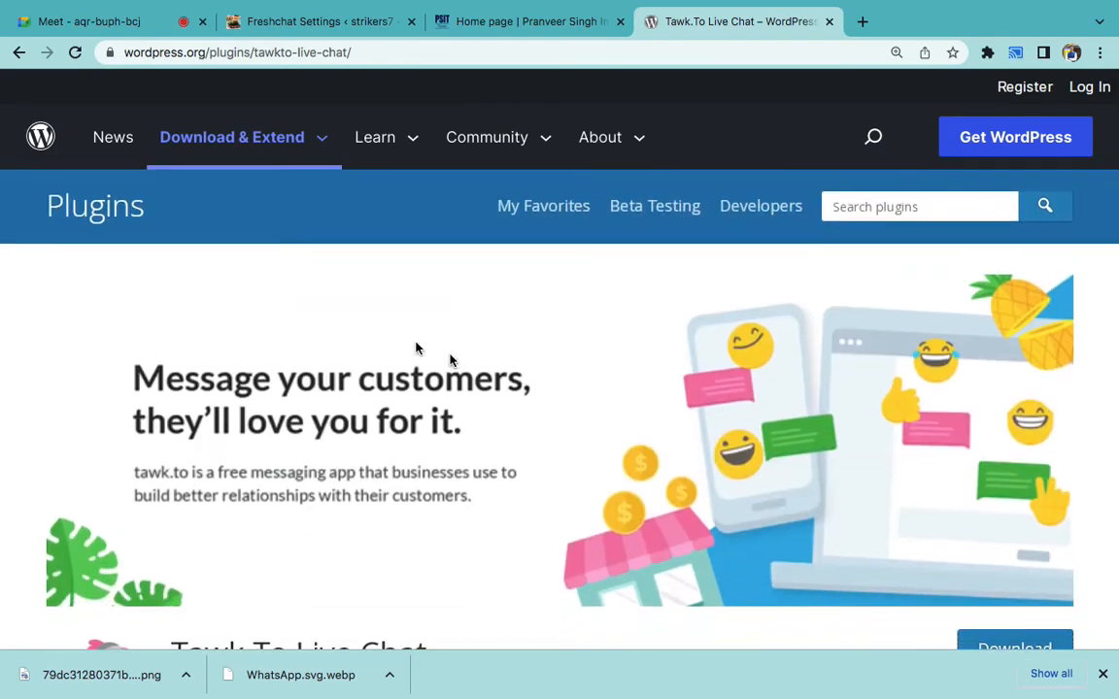
left_click(306, 22)
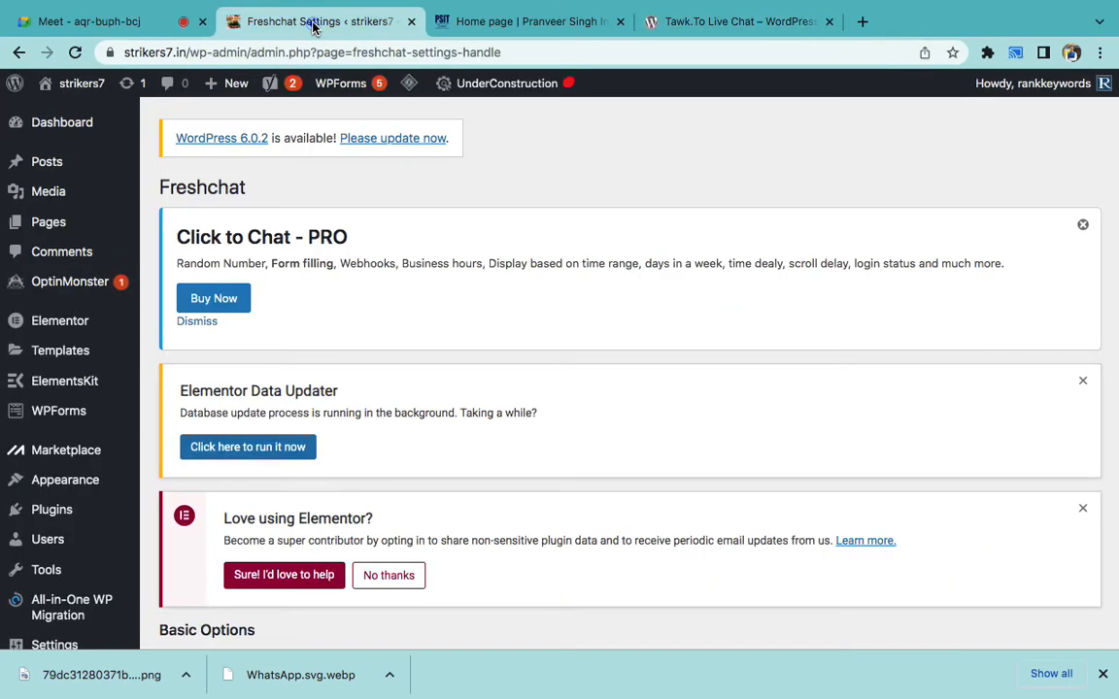
- Set 'Freshchat is' to Enabled and place the cursor in the widget code box
scroll(436, 364, "down", 4)
scroll(436, 364, "down", 3)
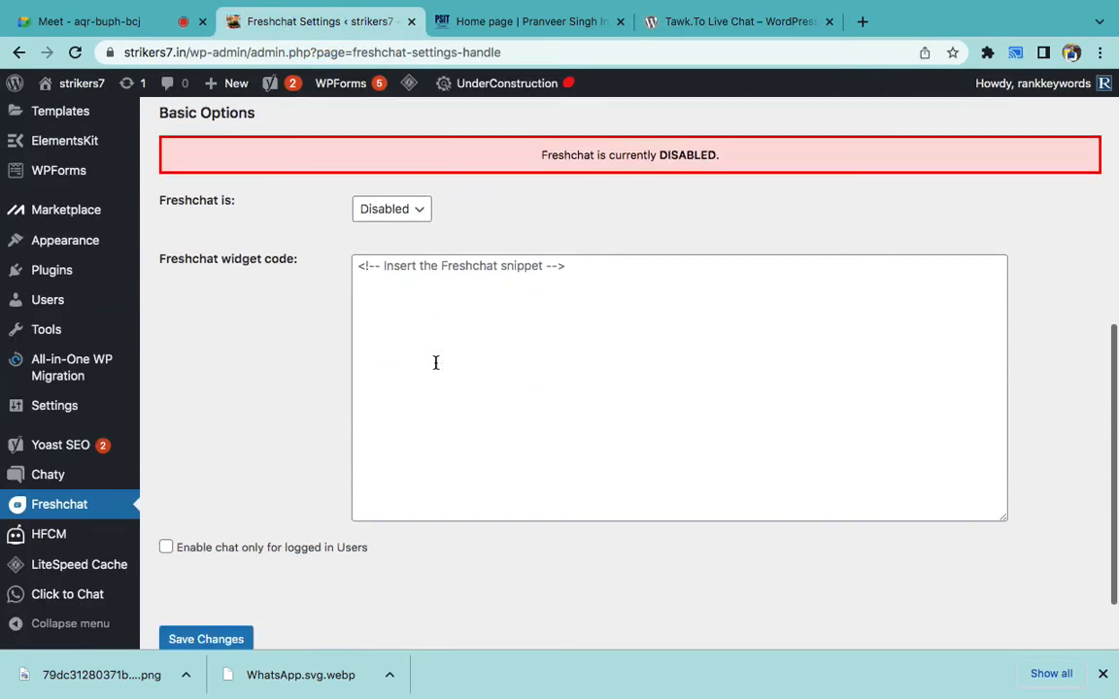
left_click(372, 173)
left_click(382, 154)
scroll(335, 270, "up", 4)
scroll(377, 340, "up", 6)
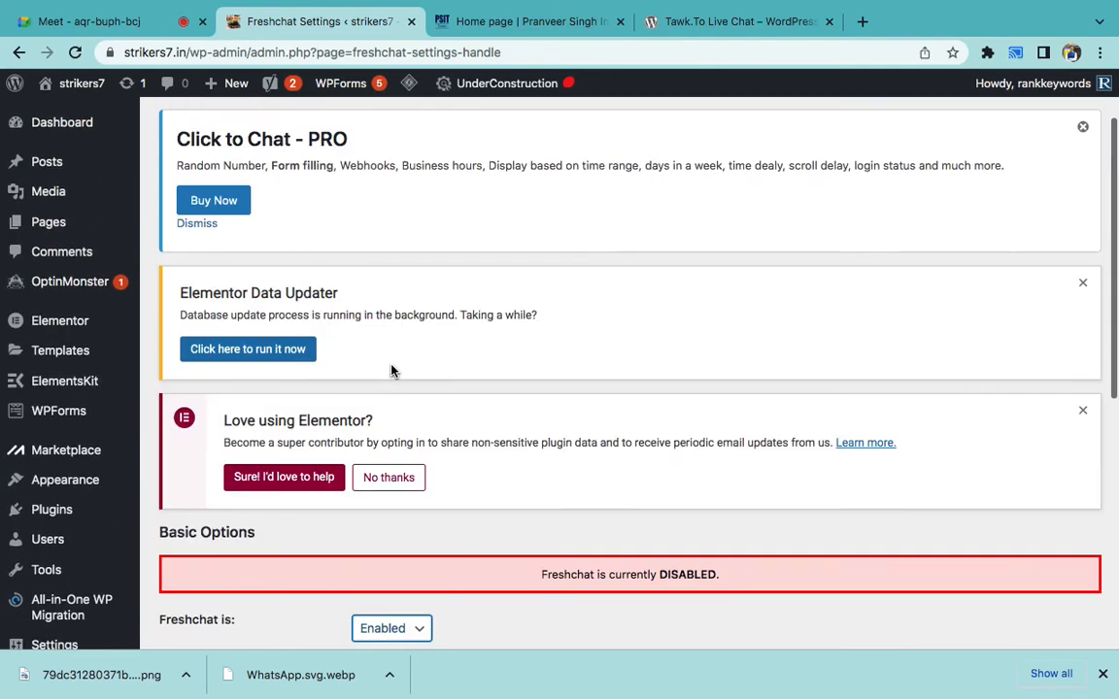
scroll(512, 454, "down", 10)
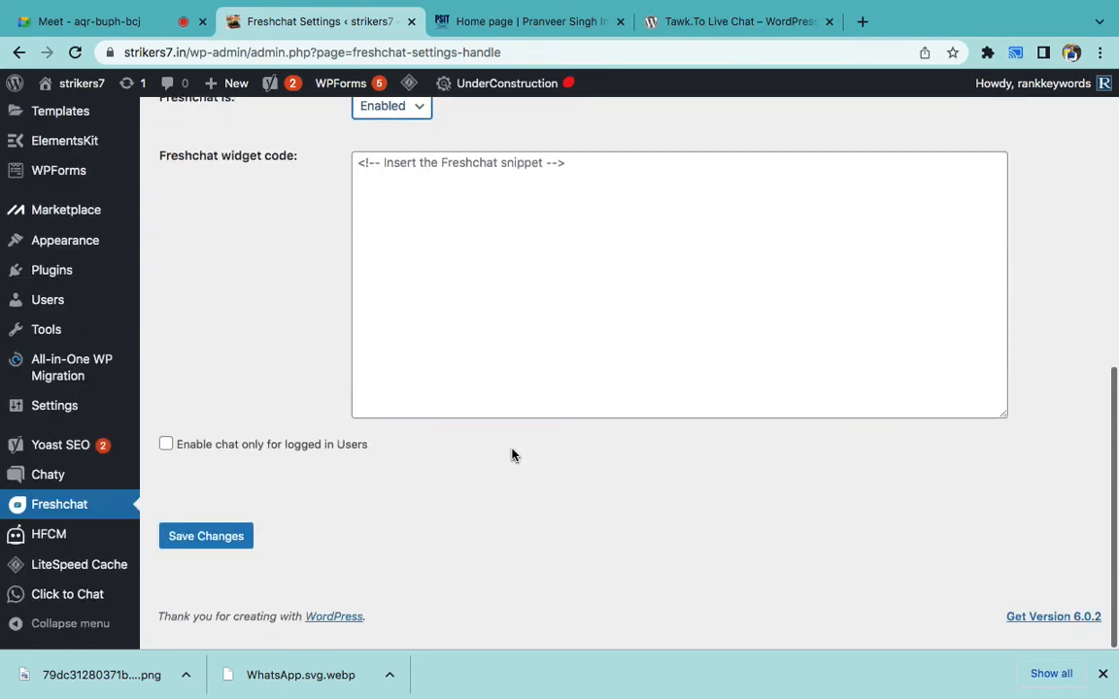
scroll(493, 476, "up", 4)
left_click(506, 406)
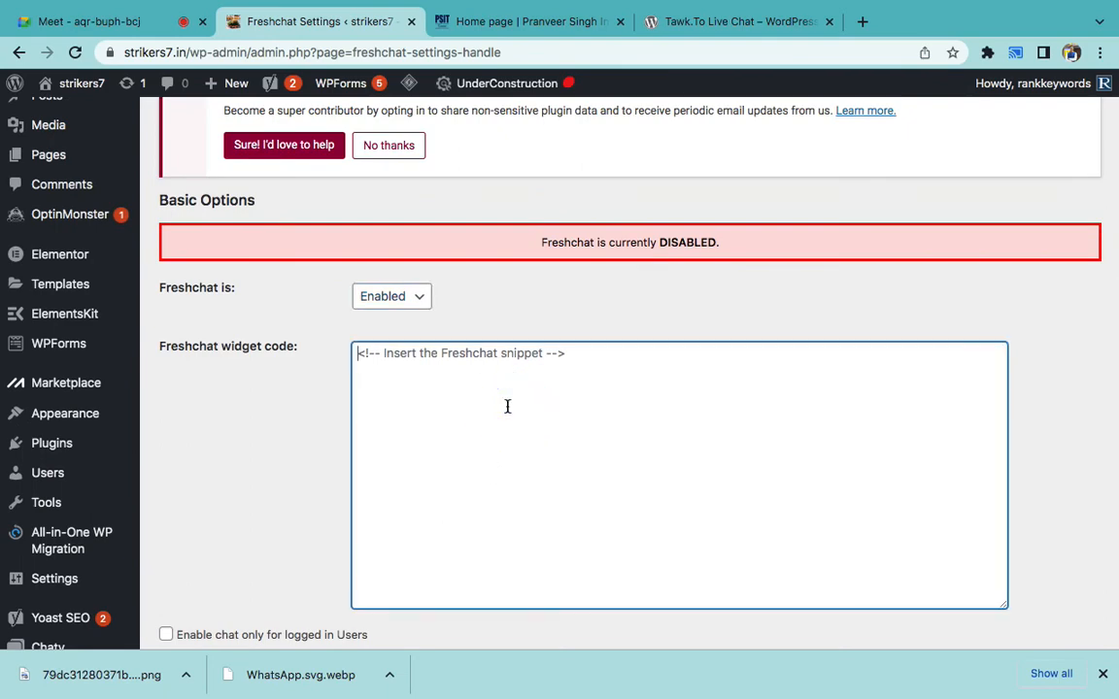
scroll(507, 406, "up", 10)
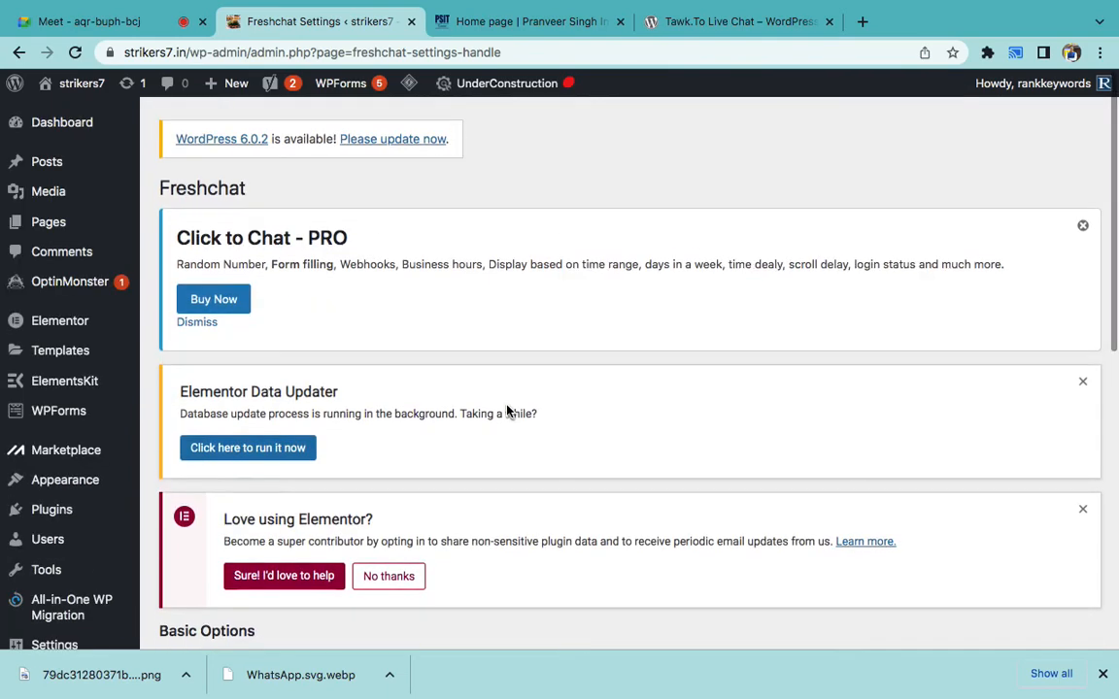
scroll(507, 412, "down", 11)
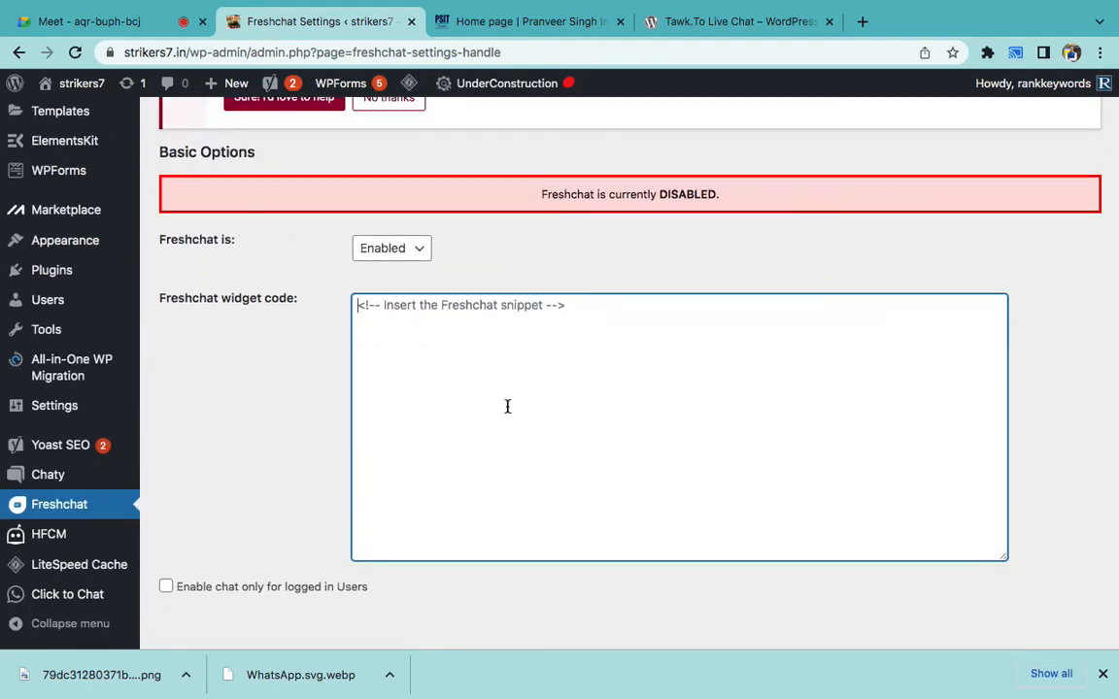
left_click(437, 318)
scroll(570, 430, "down", 2)
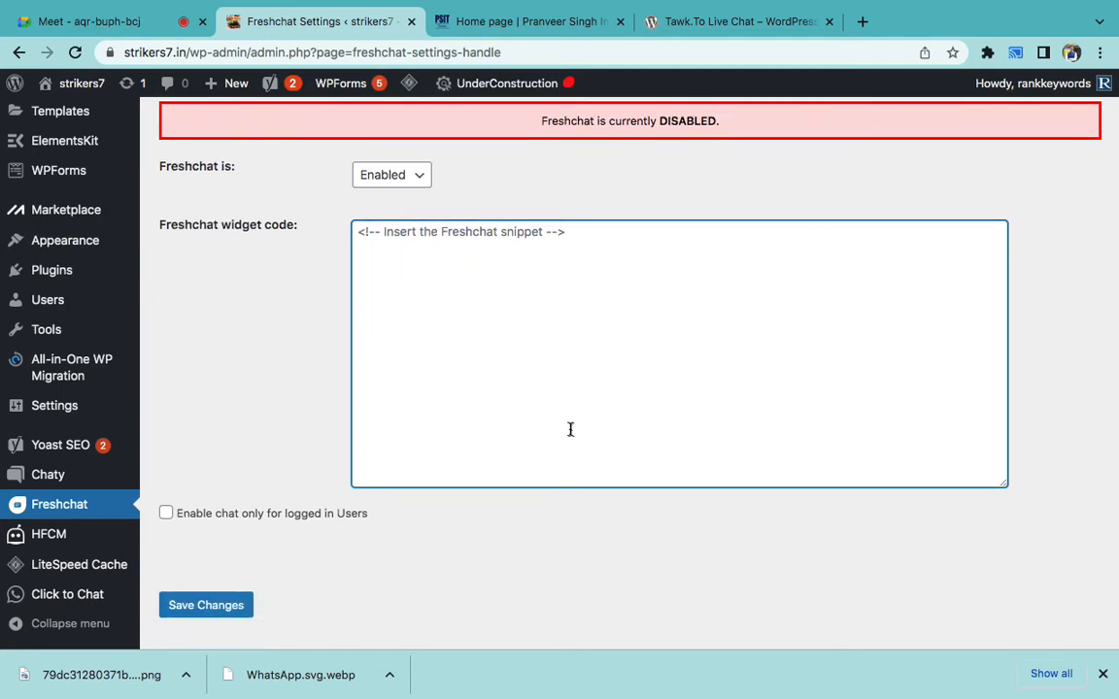
- Add 'Form Design' as the third item in the Word notes list
mouse_move(754, 697)
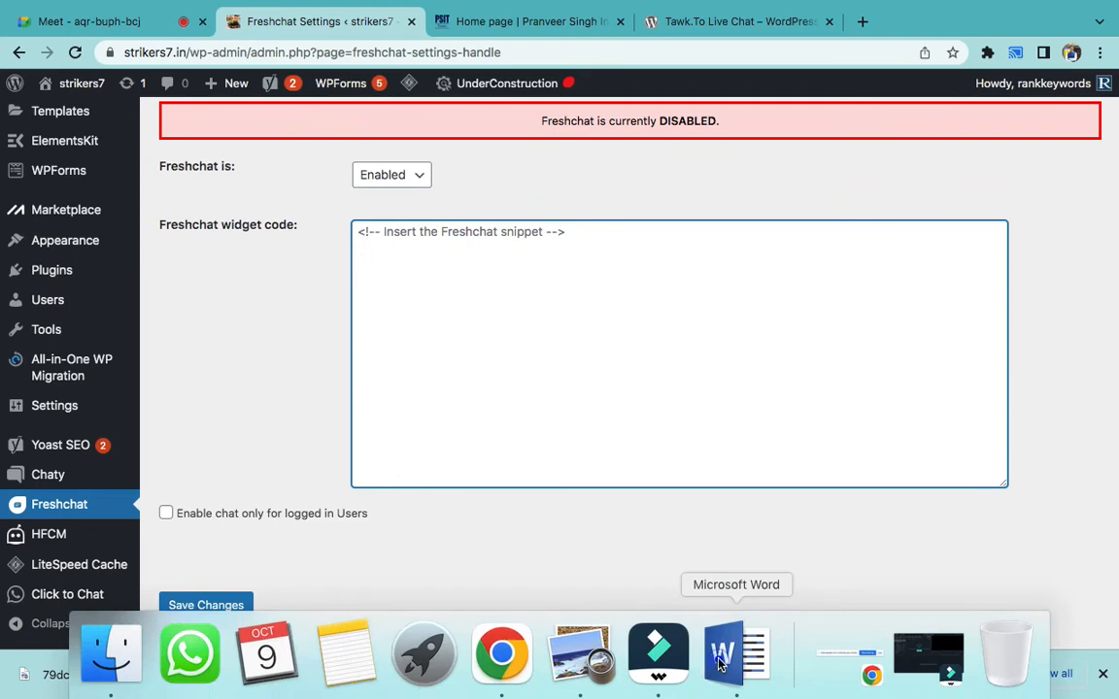
left_click(719, 663)
left_click(599, 369)
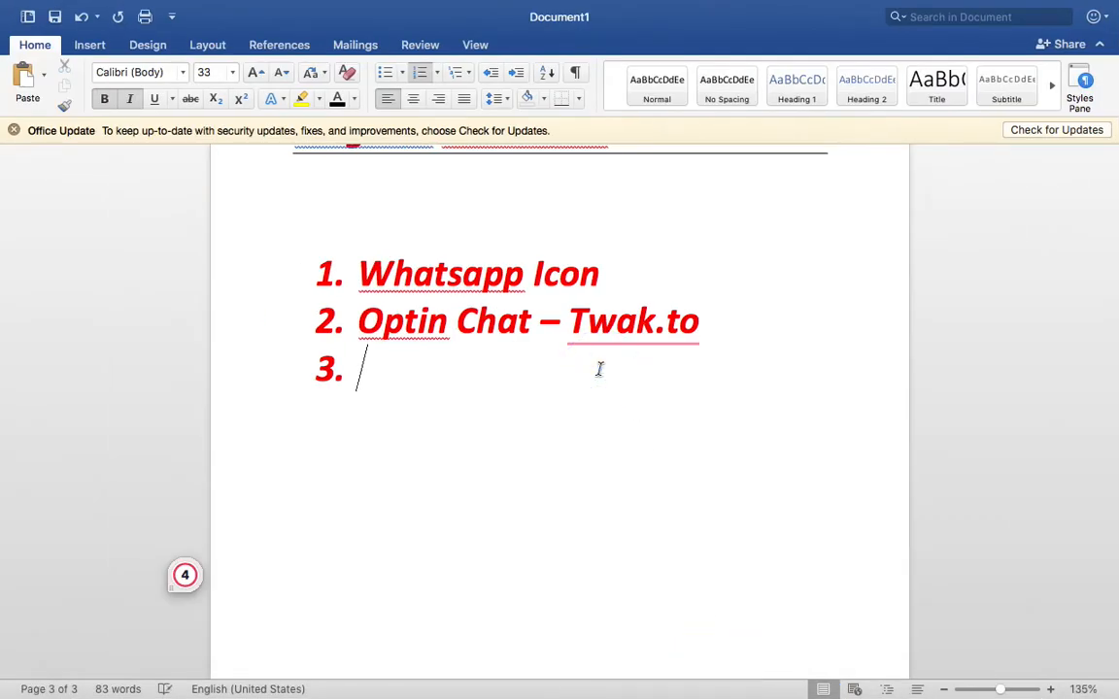
type("Form Design")
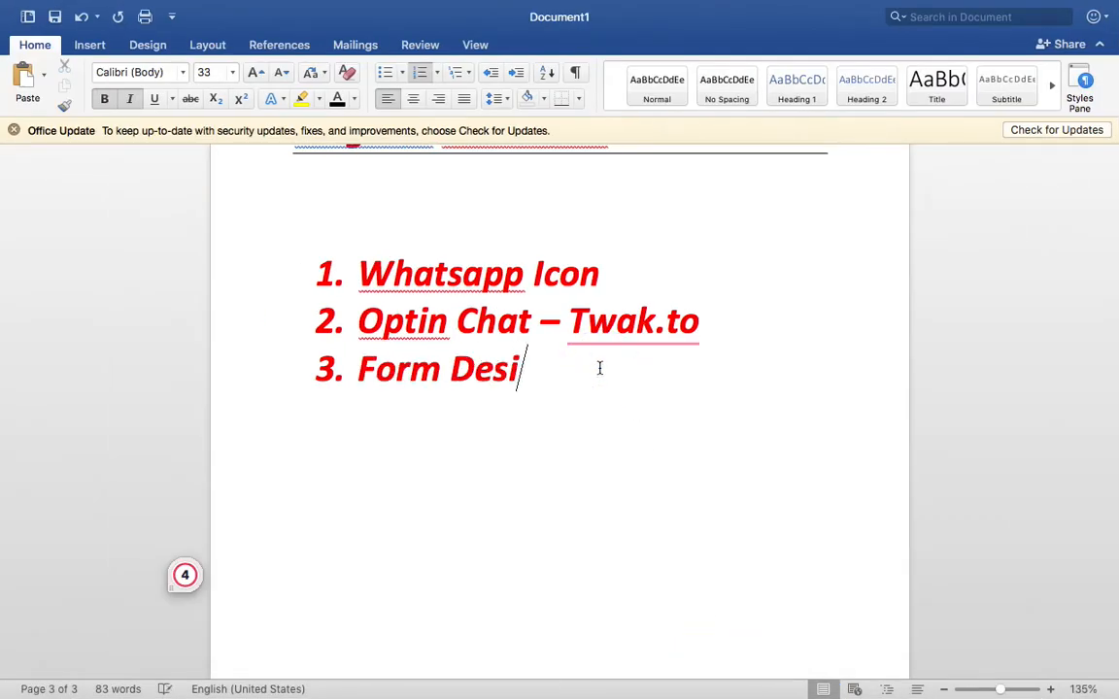
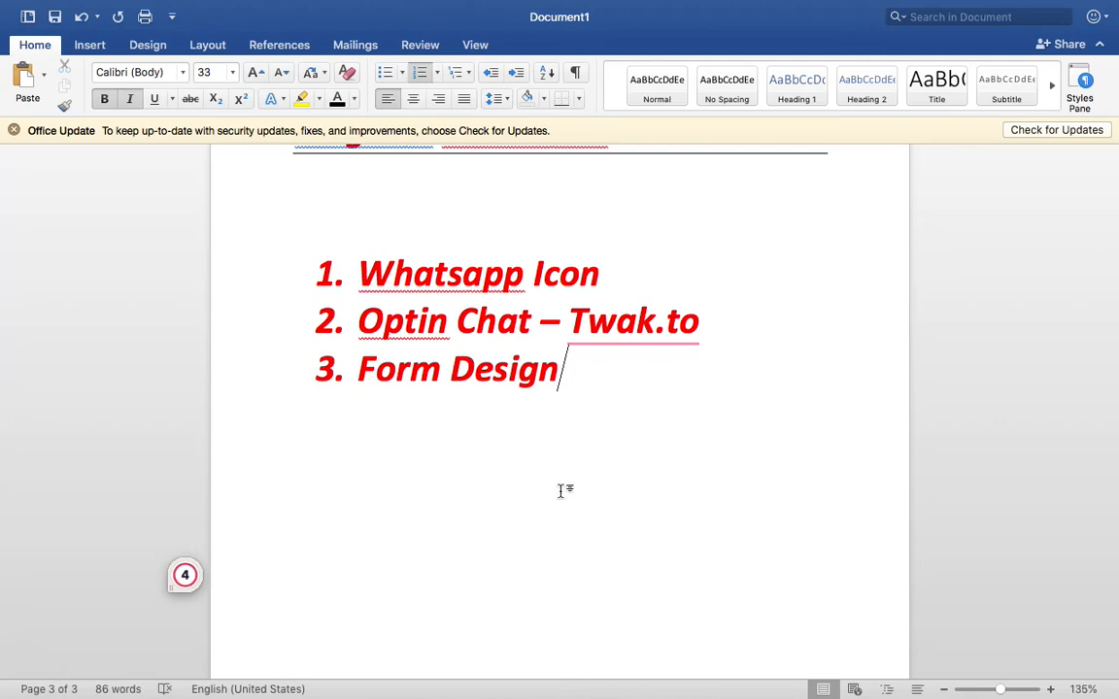
- Bring the browser with the Freshchat settings page back in front of Word
left_click(485, 656)
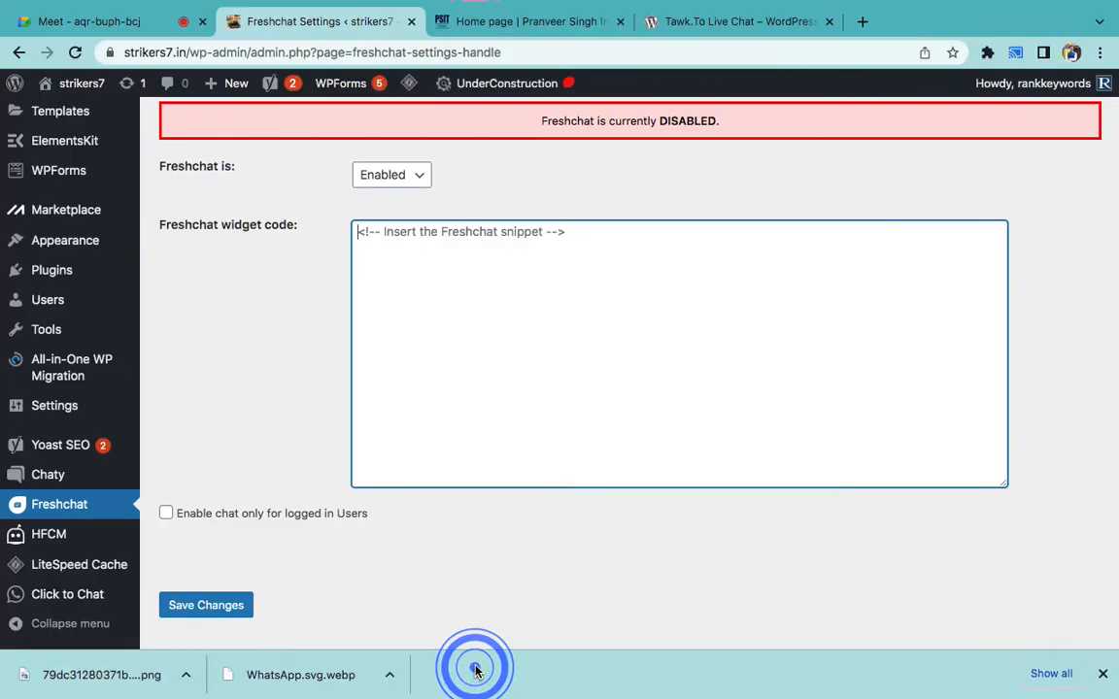
- Open the PSIT Kanpur admissions page after dismissing its chat panel
left_click(483, 27)
left_click(1040, 179)
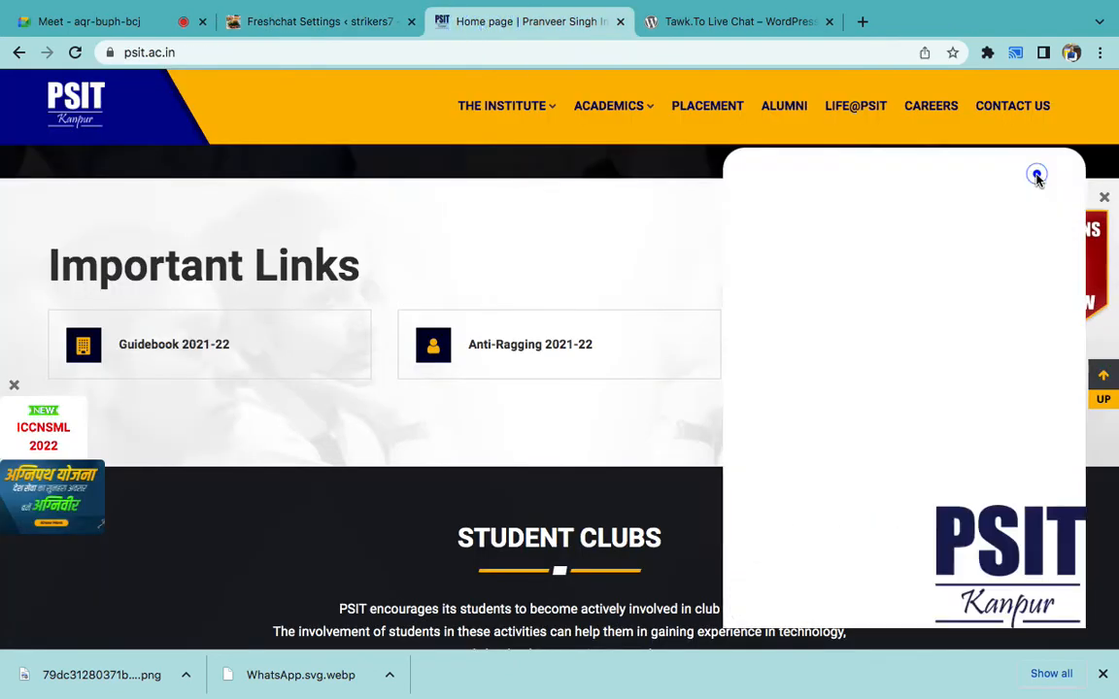
left_click(1056, 284)
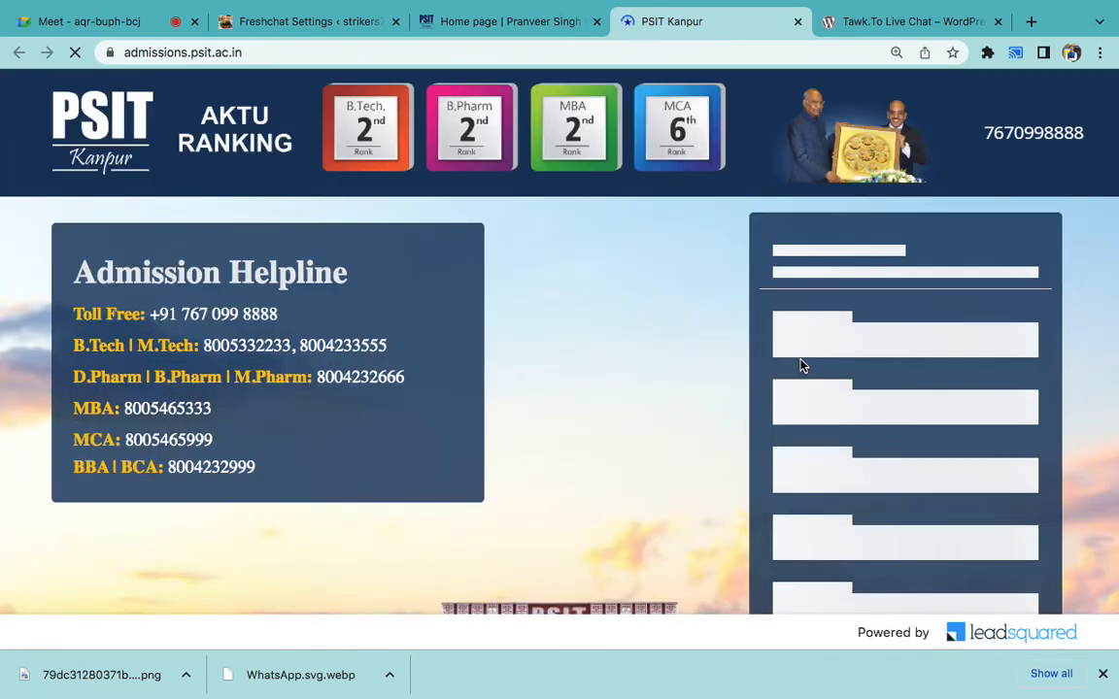
scroll(800, 359, "down", 1)
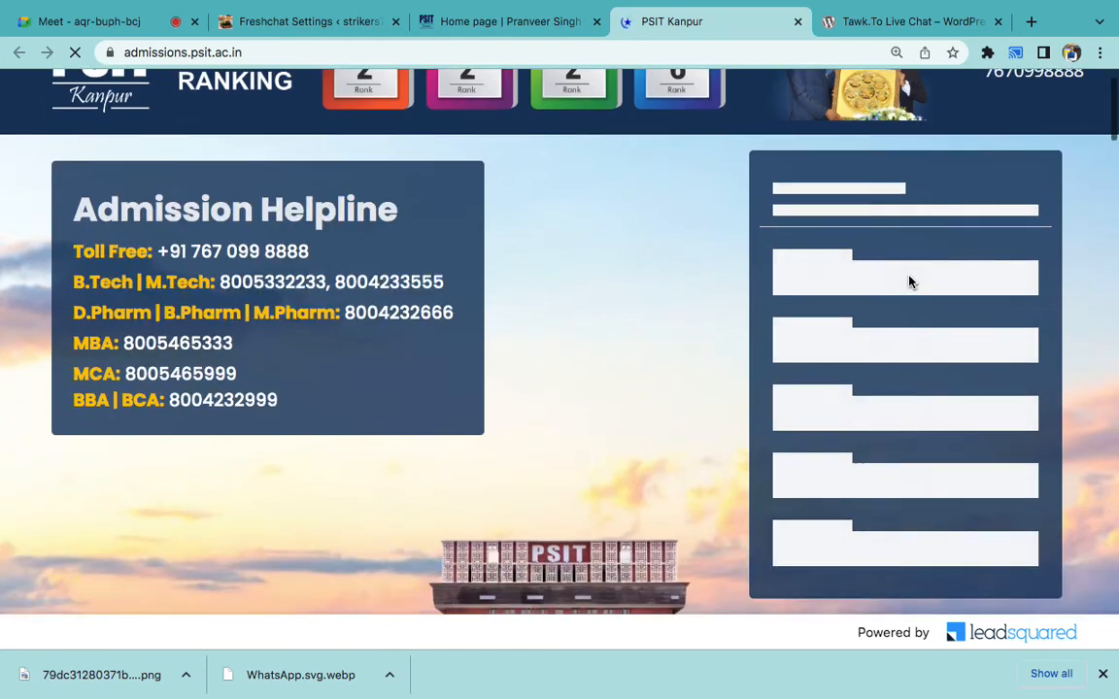
- Inspect the admission form's name, mobile and email fields, then return to Freshchat Settings
left_click(857, 223)
left_click(901, 260)
left_click(872, 301)
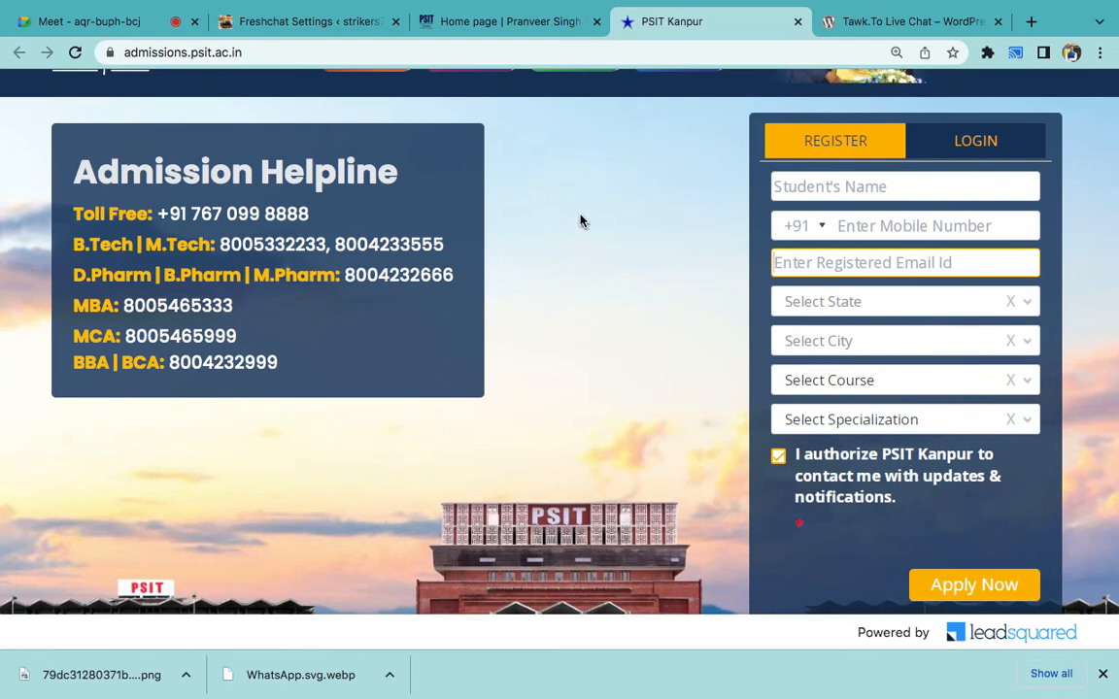
left_click(345, 21)
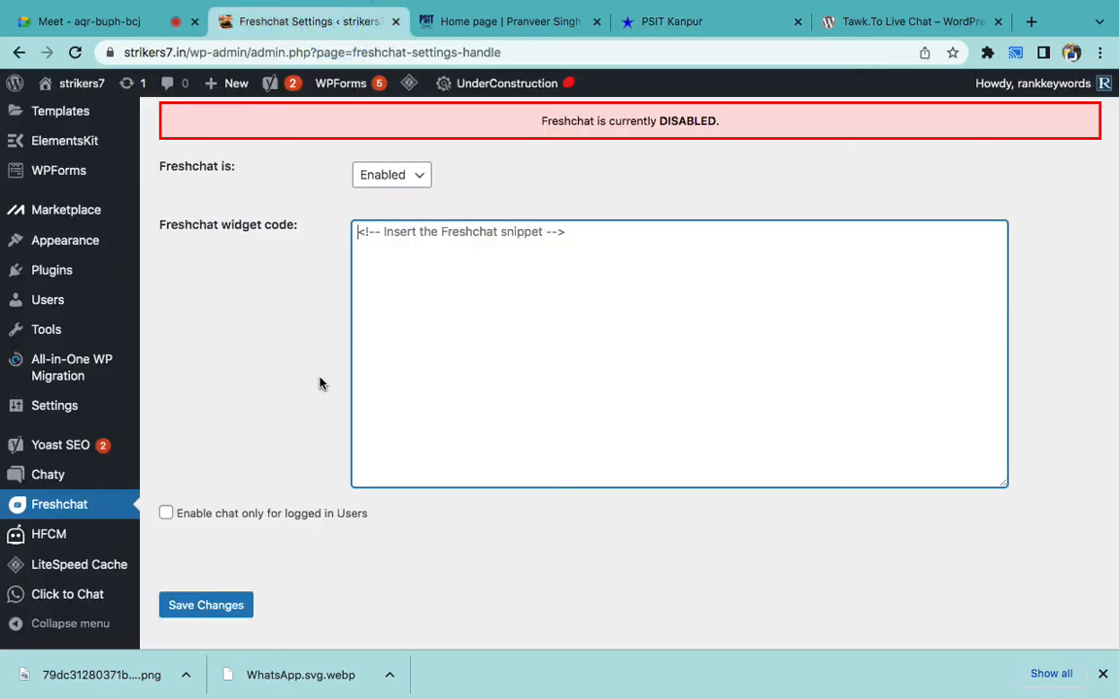
- Search Plugins > Add New for 'form maker', then install and activate Form Maker by 10Web
mouse_move(92, 272)
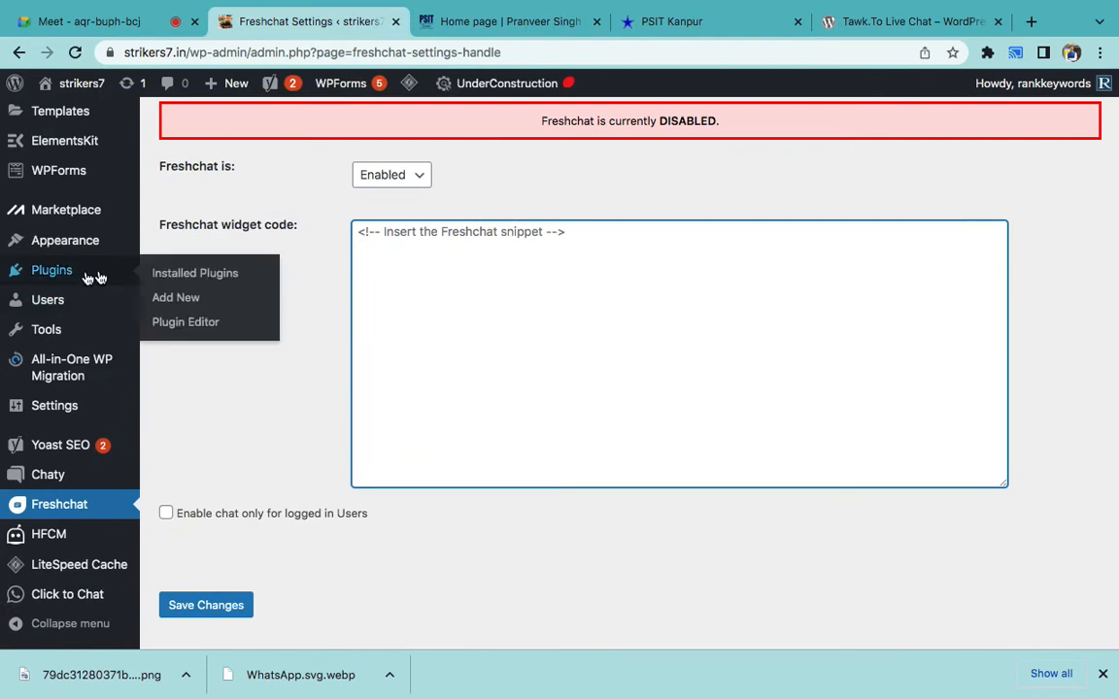
left_click(198, 304)
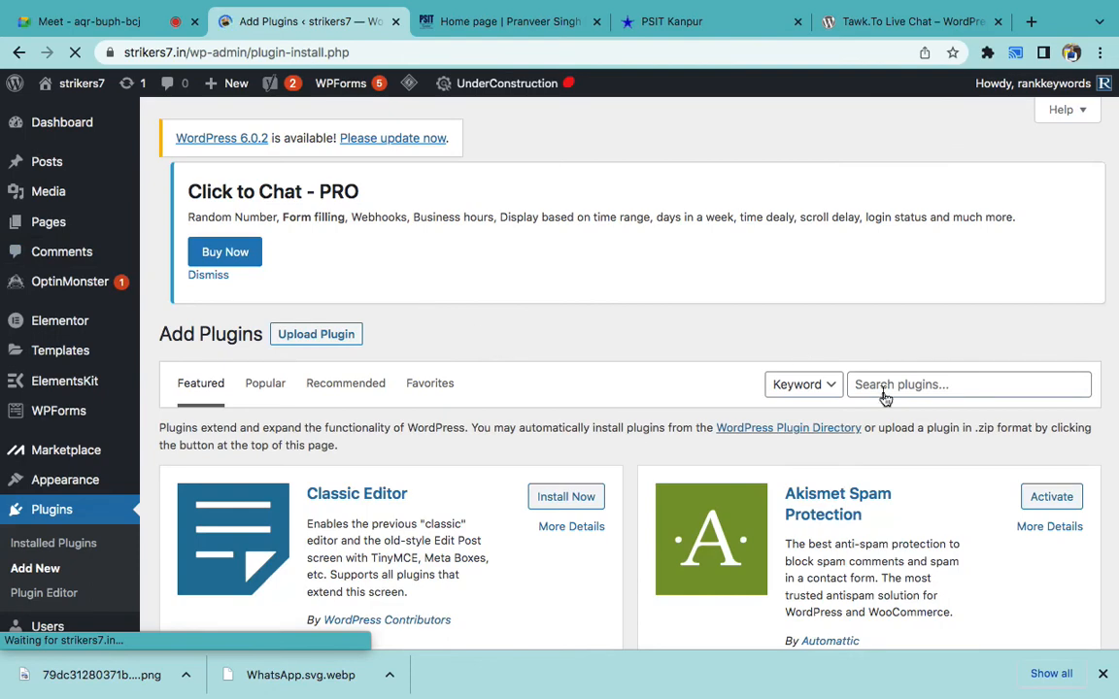
left_click(879, 382)
scroll(879, 381, "down", 2)
type("form maker")
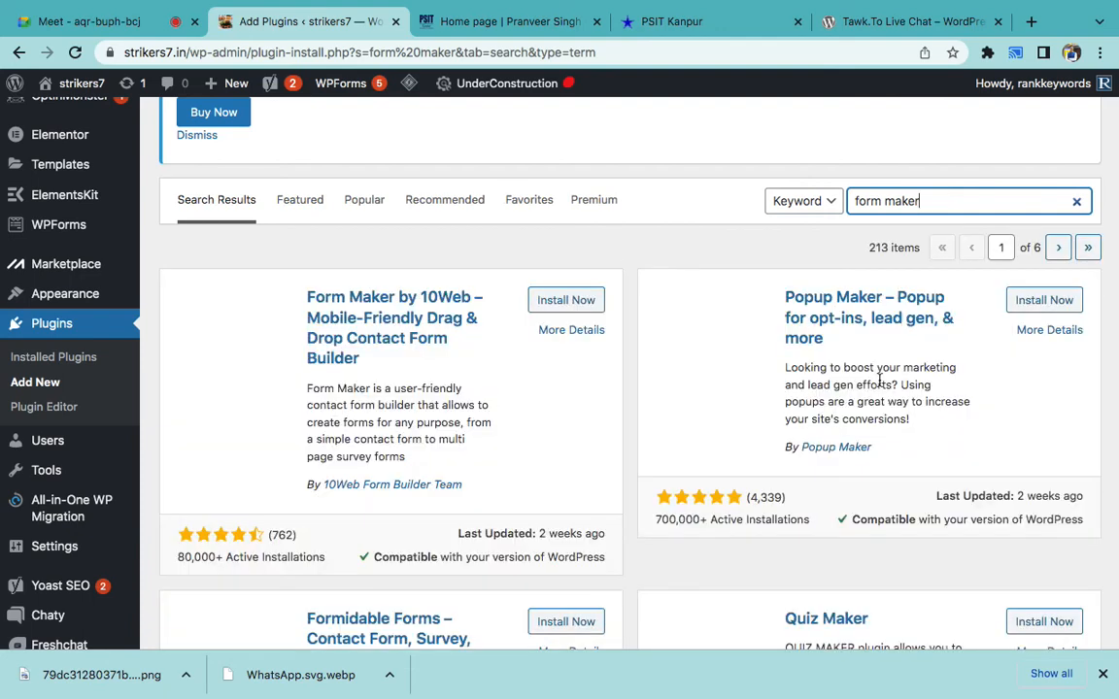
triple_click(390, 399)
left_click(448, 398)
left_click(552, 305)
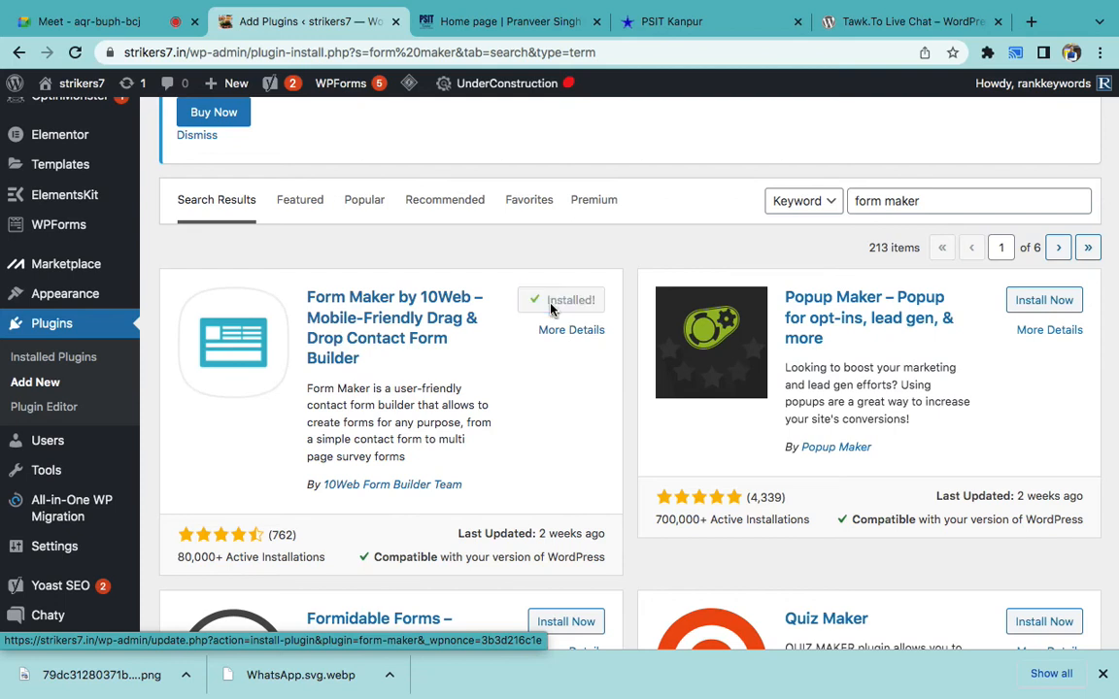
left_click(561, 309)
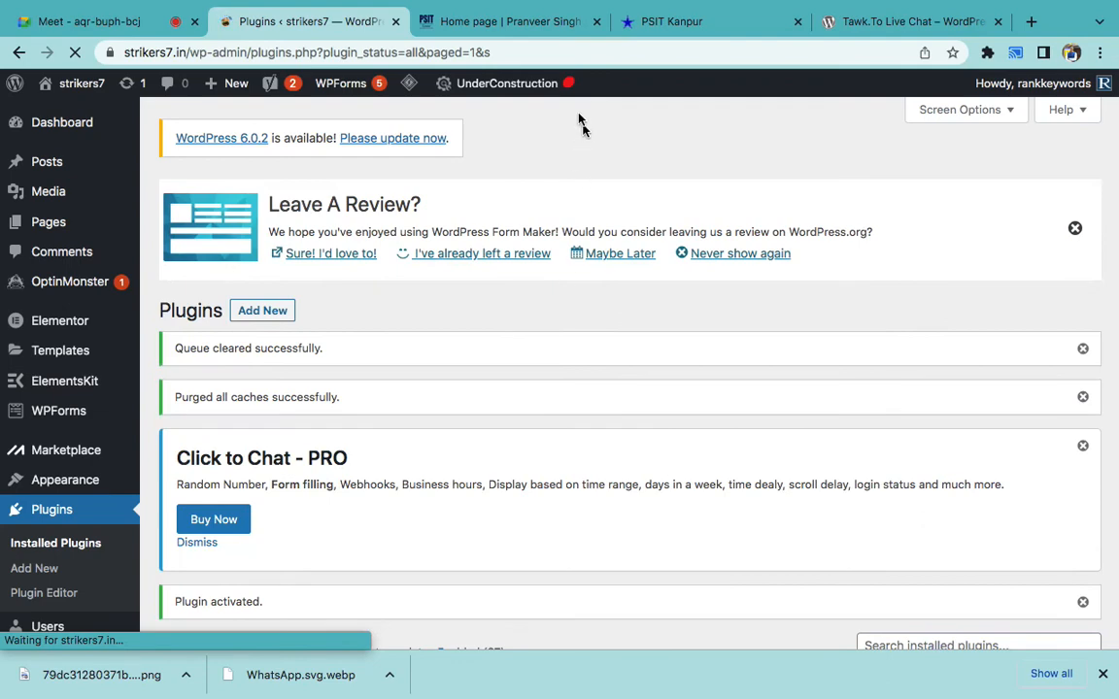
- Load centuryply.com in the Tawk.To tab and close the PSIT home page tab
left_click(644, 32)
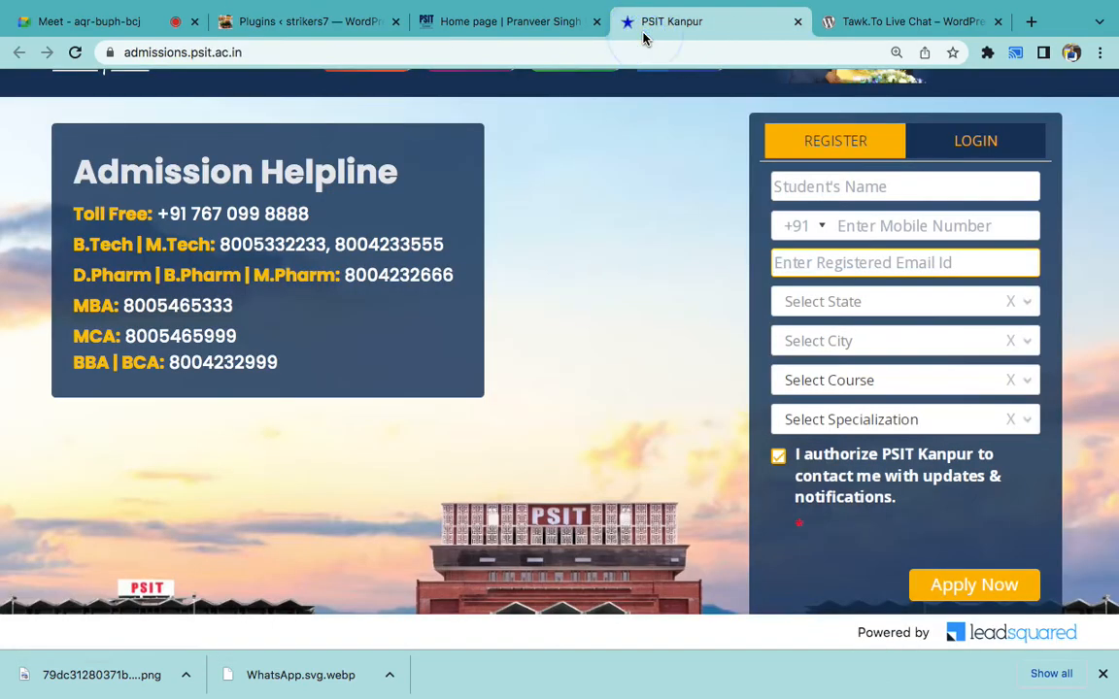
left_click(877, 26)
left_click(794, 49)
type("ce")
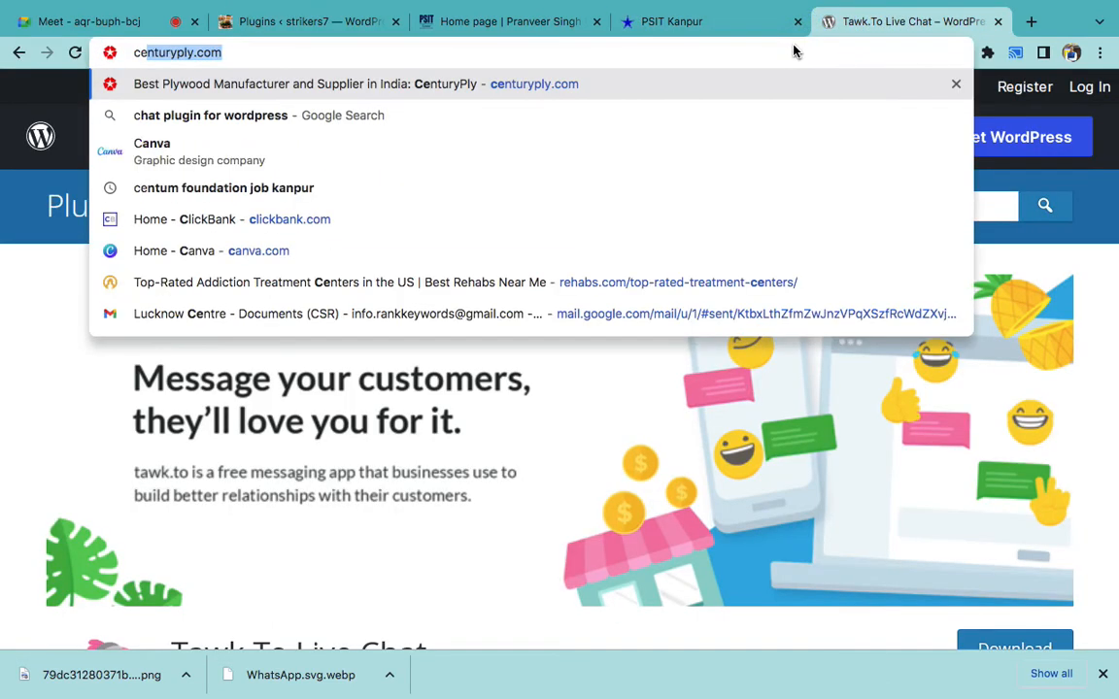
key("Return")
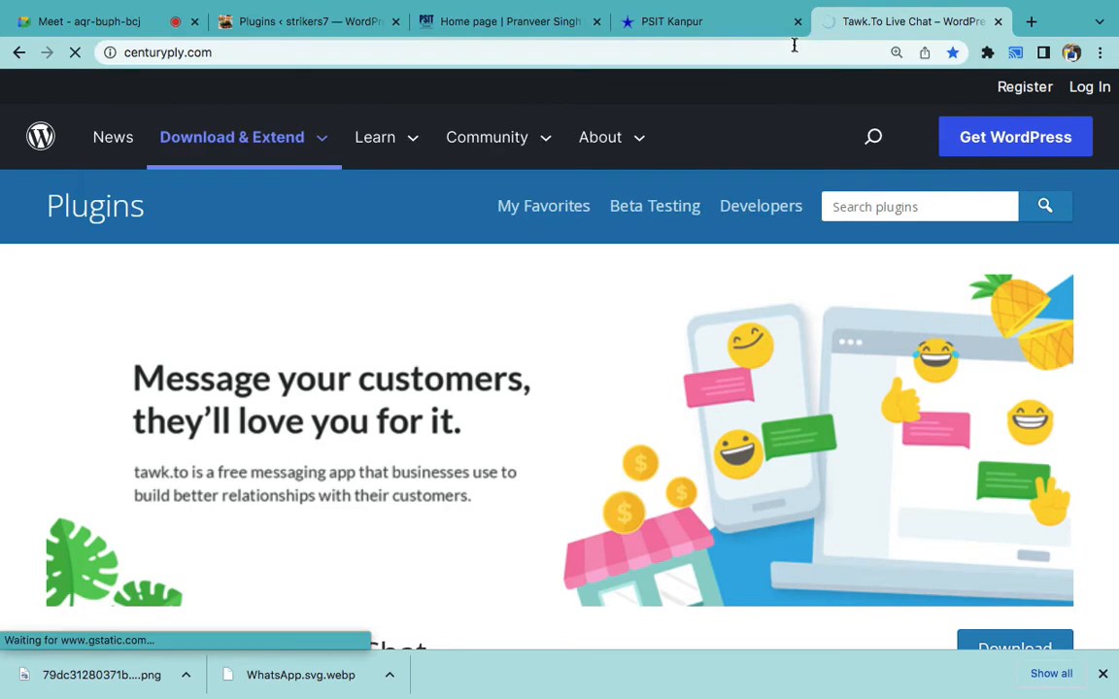
left_click(594, 23)
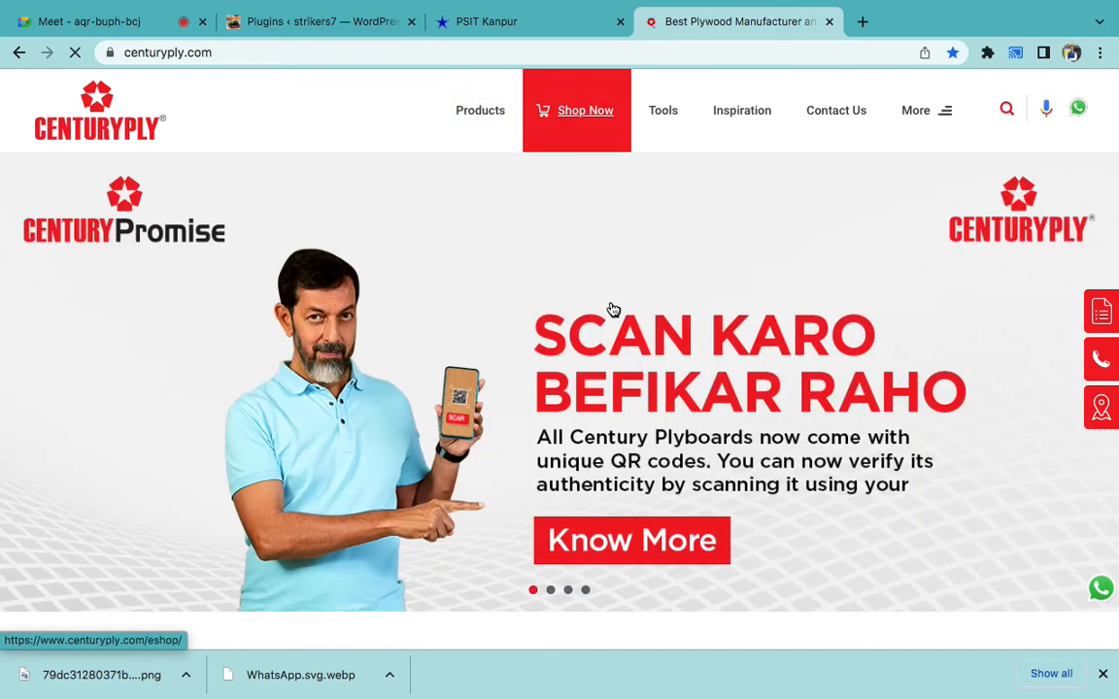
- Review Centuryply's Enquire Now popup form as an example, then return to WordPress Plugins
left_click(1100, 315)
left_click(864, 243)
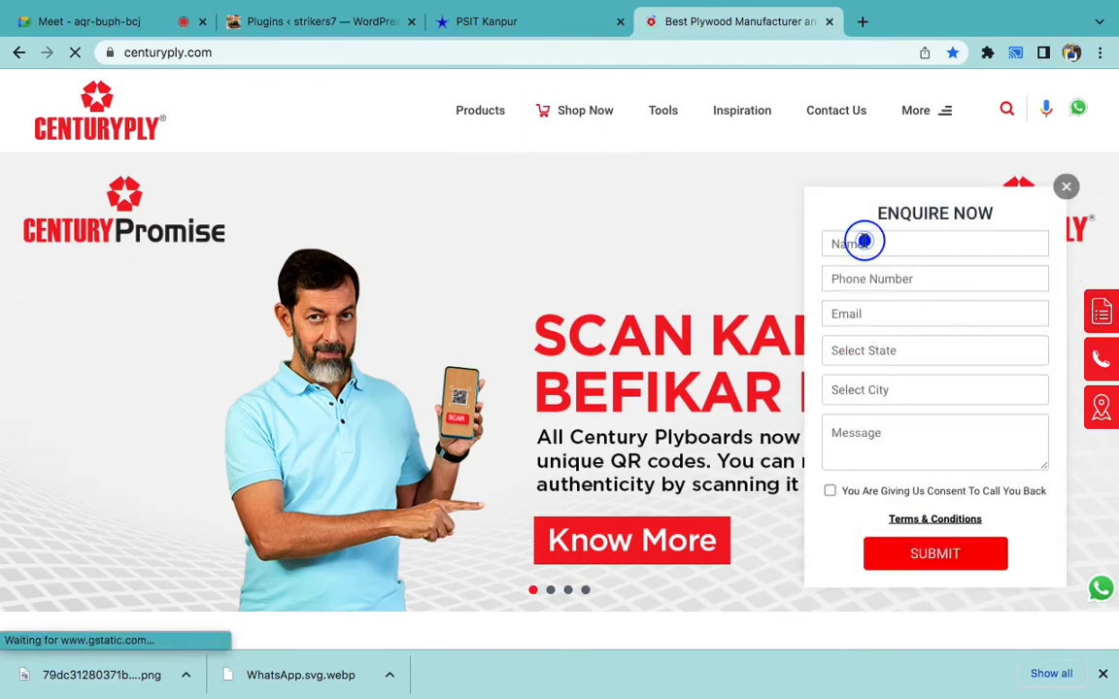
left_click(892, 296)
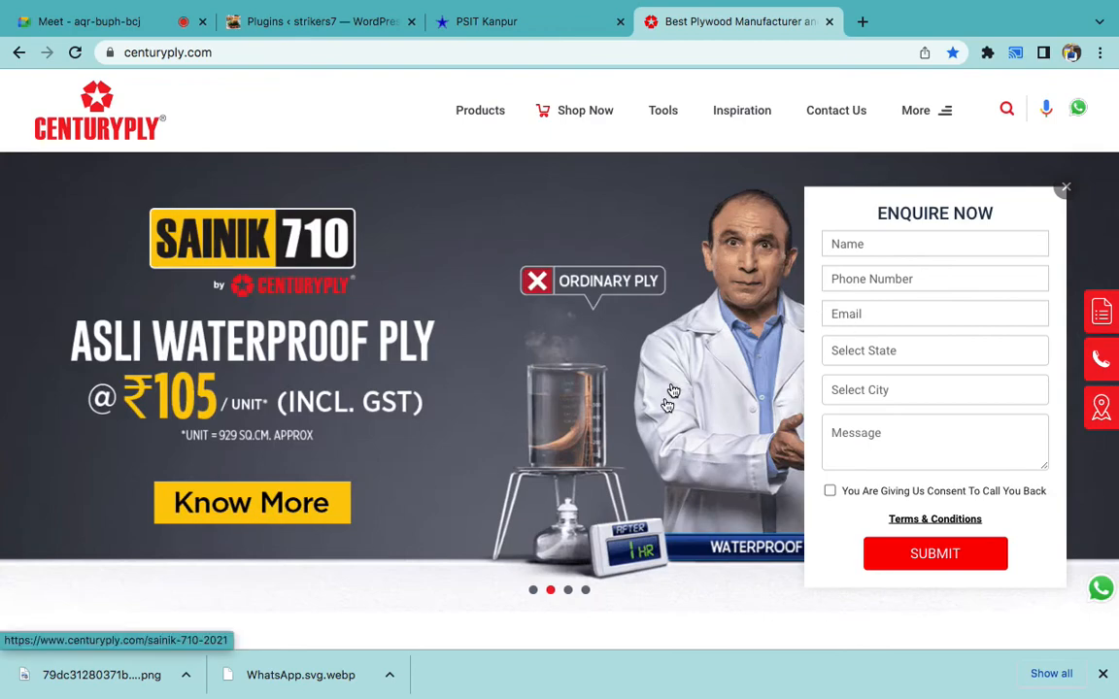
left_click(532, 590)
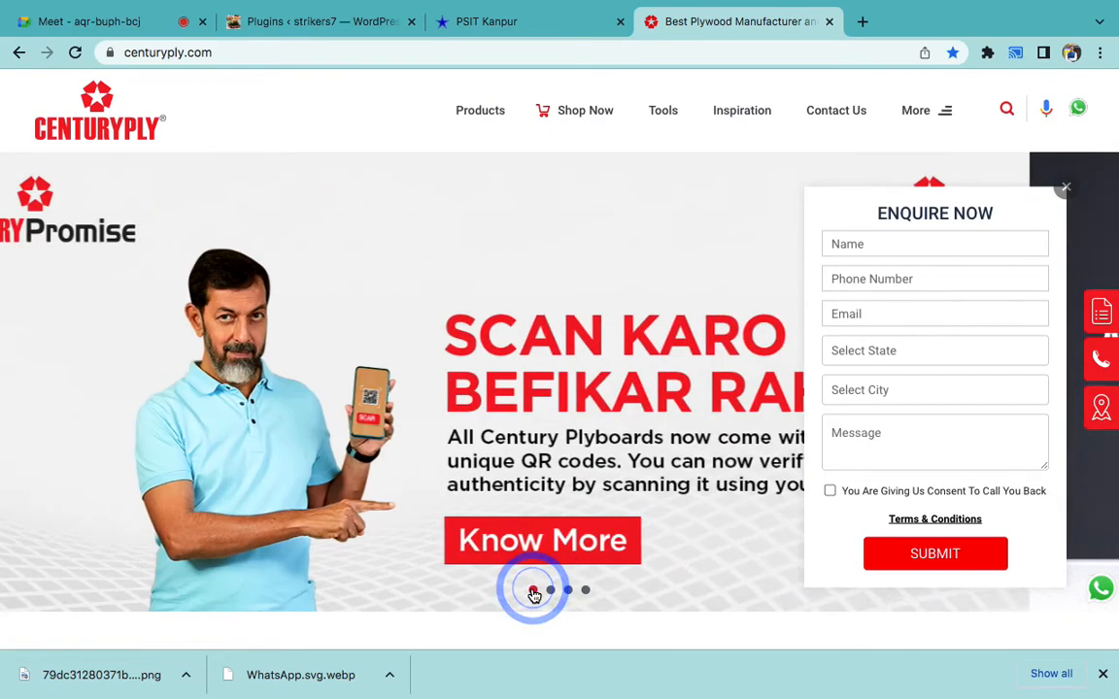
left_click(335, 20)
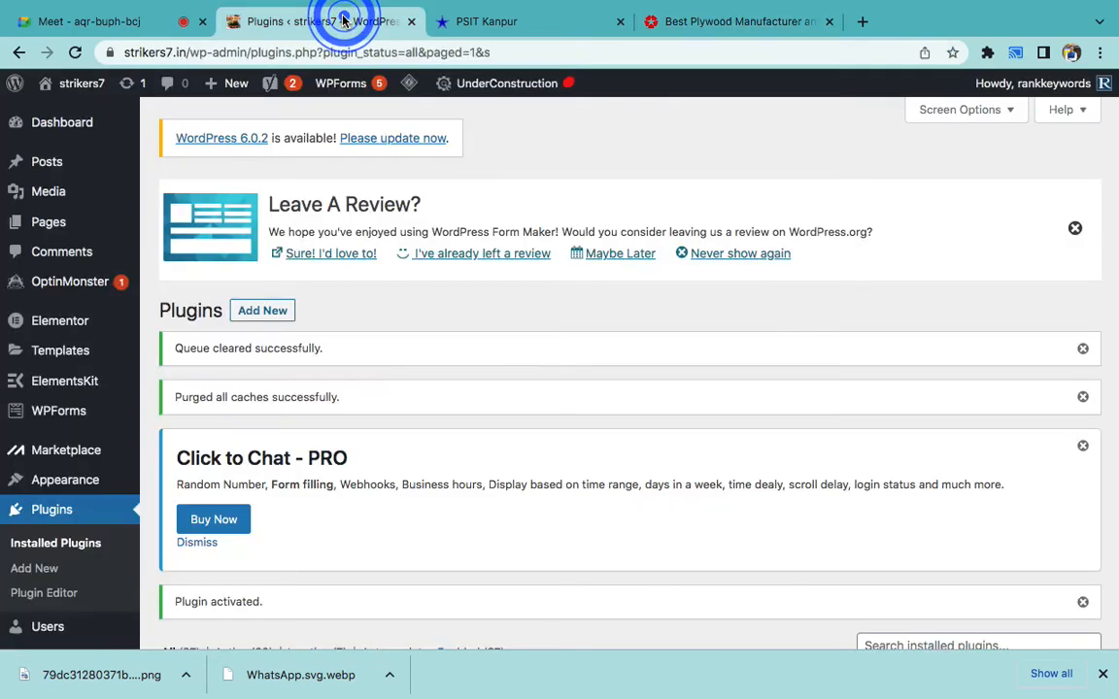
- Open Form Maker's Forms list, start a new form, and bring Word's notes forward
scroll(522, 365, "down", 3)
scroll(521, 365, "down", 1)
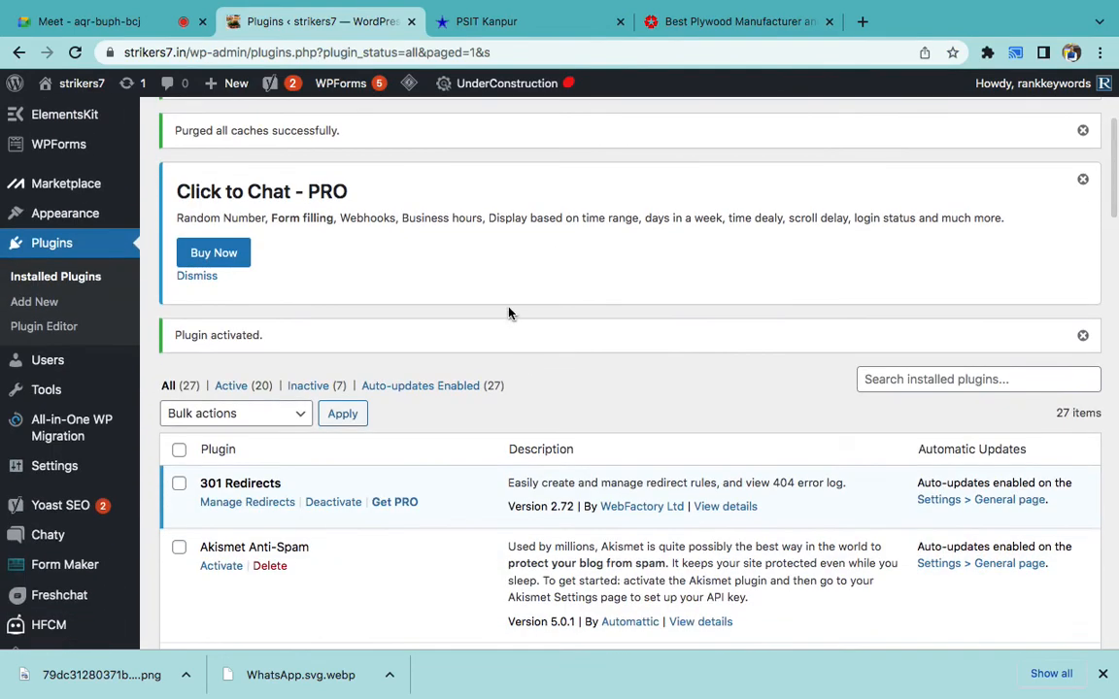
scroll(509, 312, "down", 2)
scroll(451, 375, "down", 3)
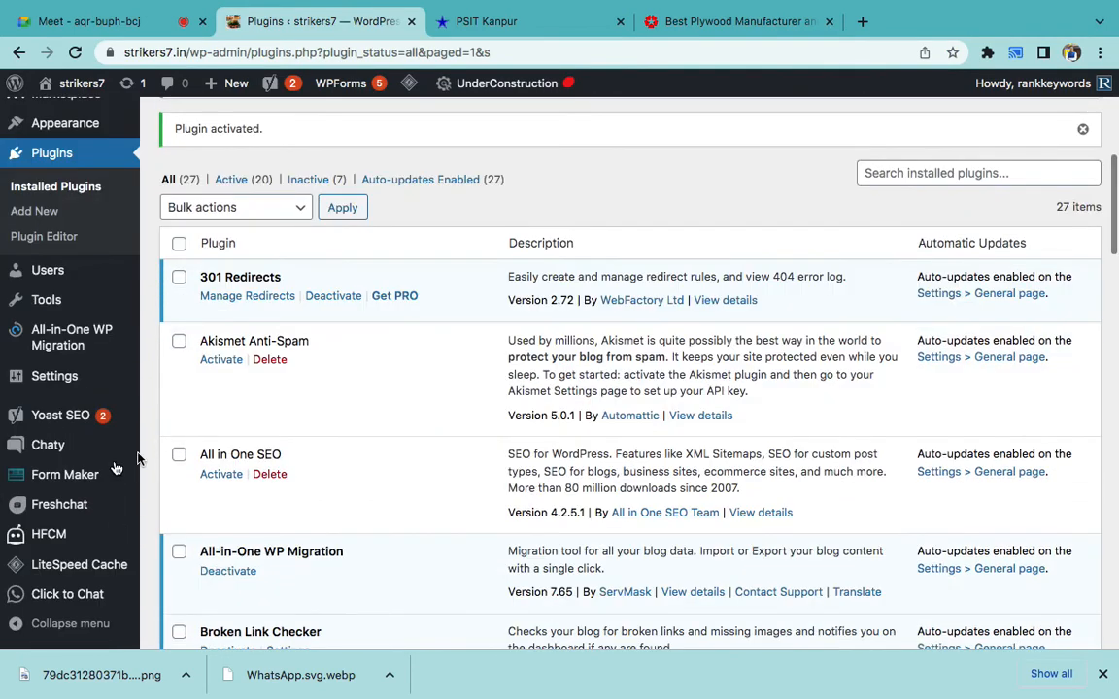
mouse_move(104, 485)
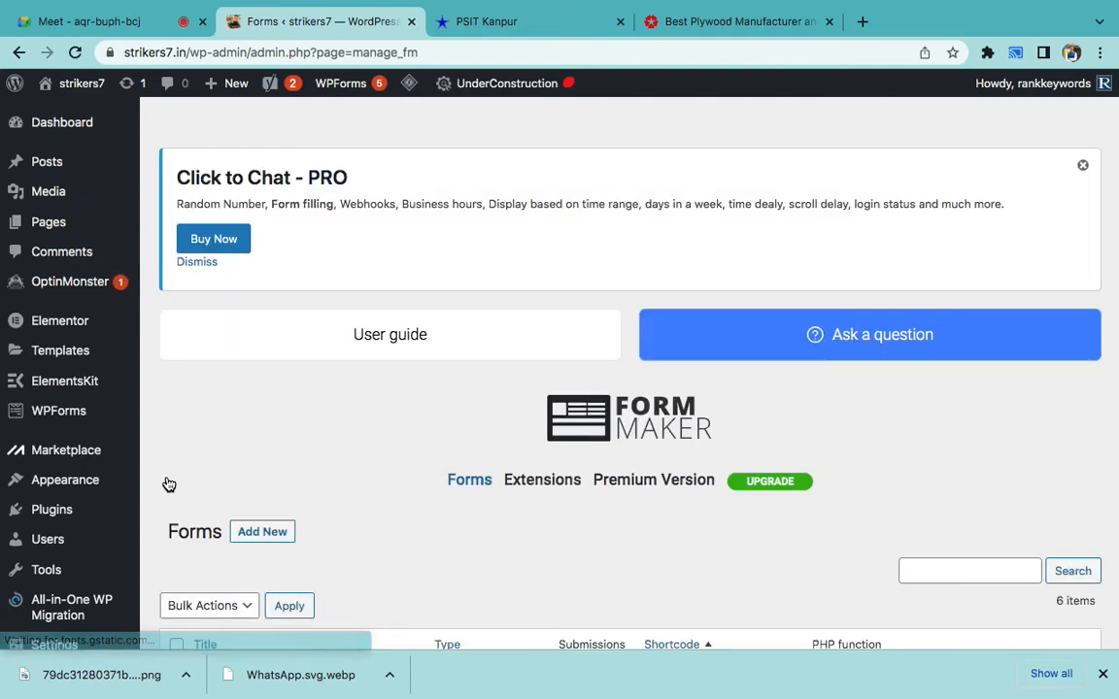
scroll(407, 399, "down", 3)
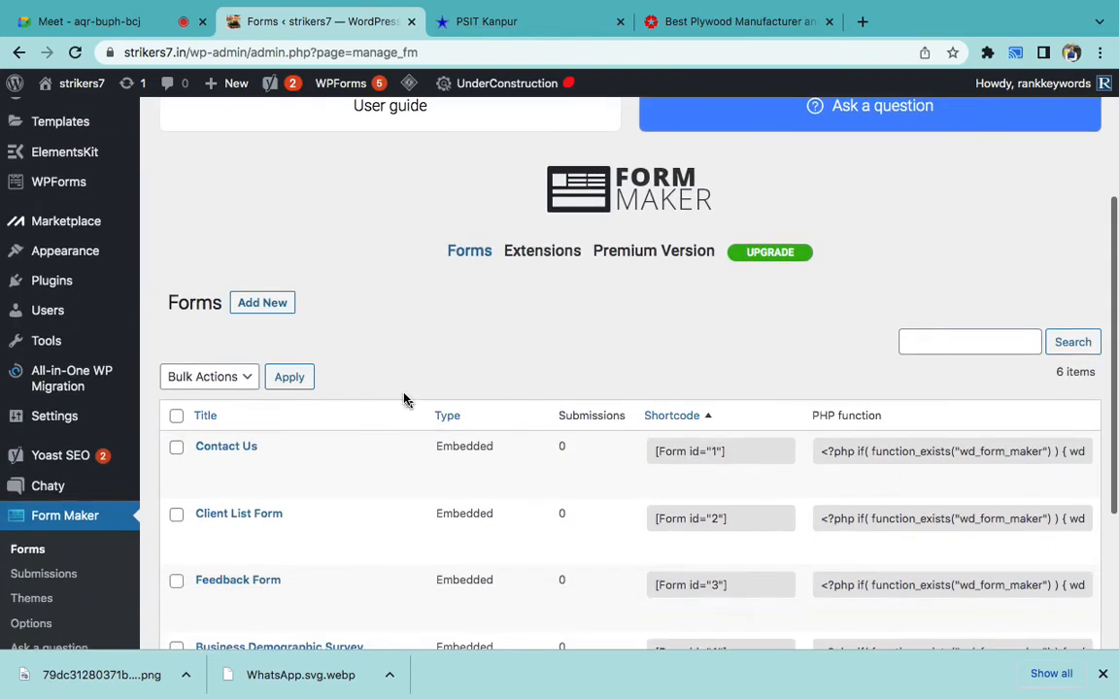
left_click(271, 313)
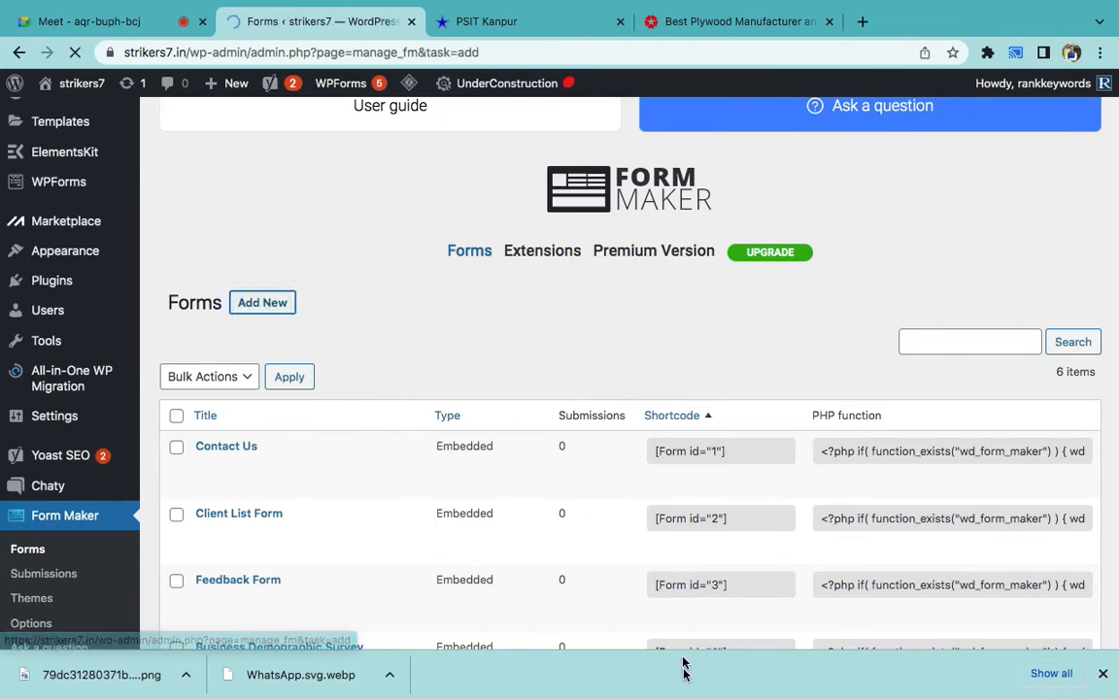
left_click(733, 660)
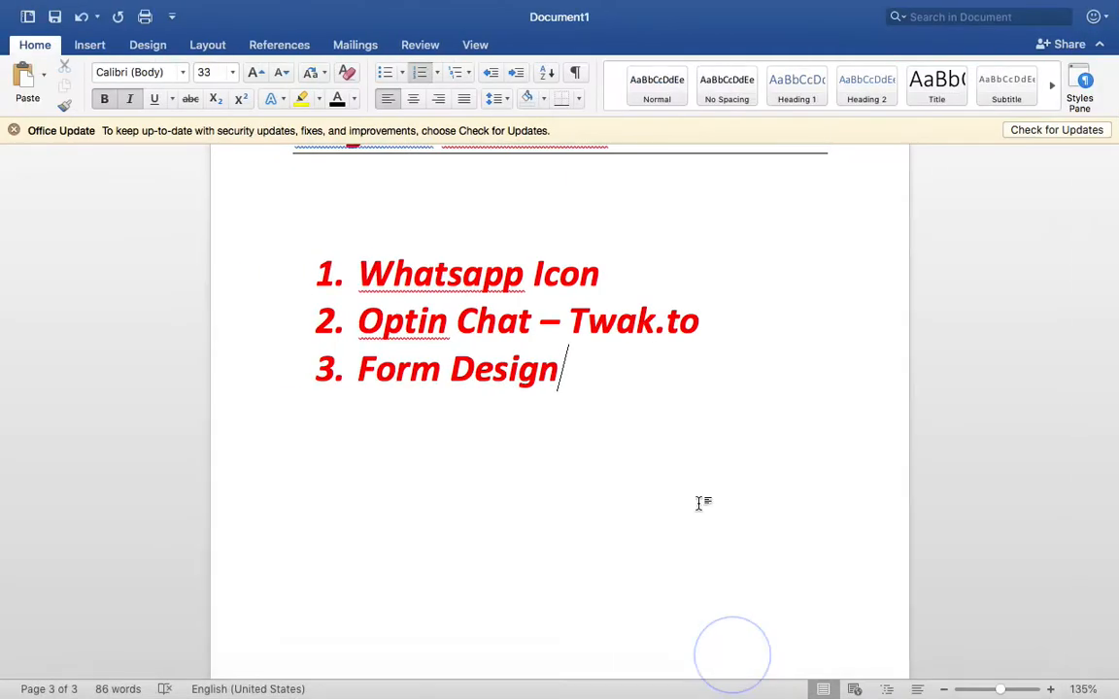
- Add a 'FORM MAKER' heading below the notes list with numbered item '1. Design Form'
scroll(699, 497, "down", 2)
key("Return")
type("FORM MAKWR")
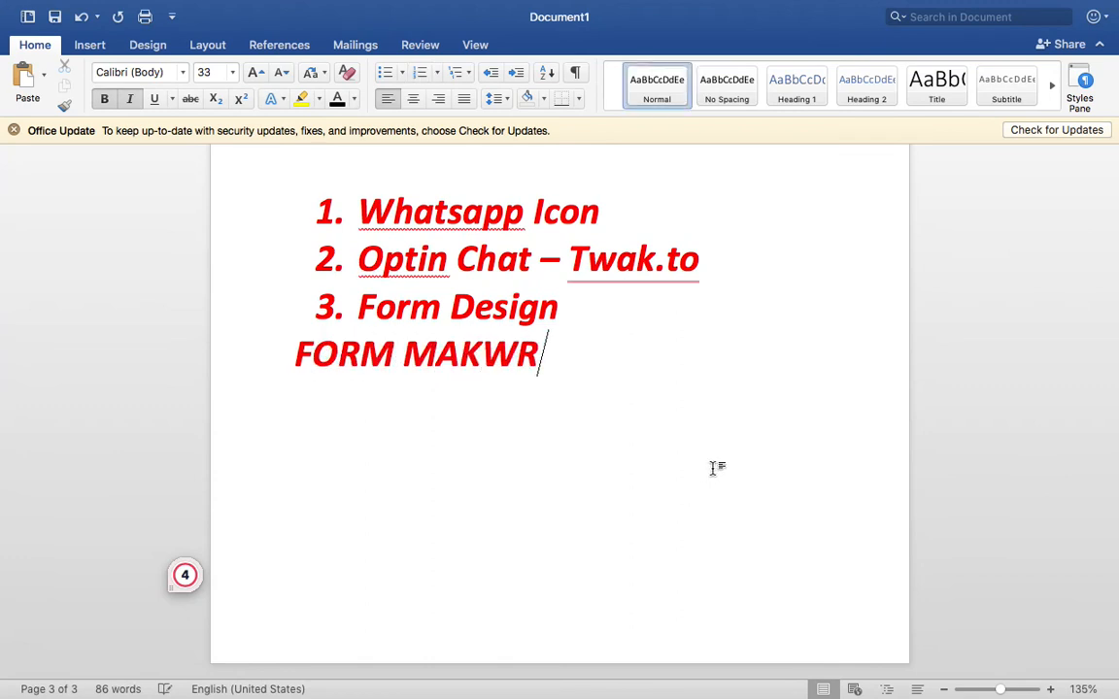
key("BackSpace")
key("BackSpace")
type("ER")
left_click(622, 318)
key("Return")
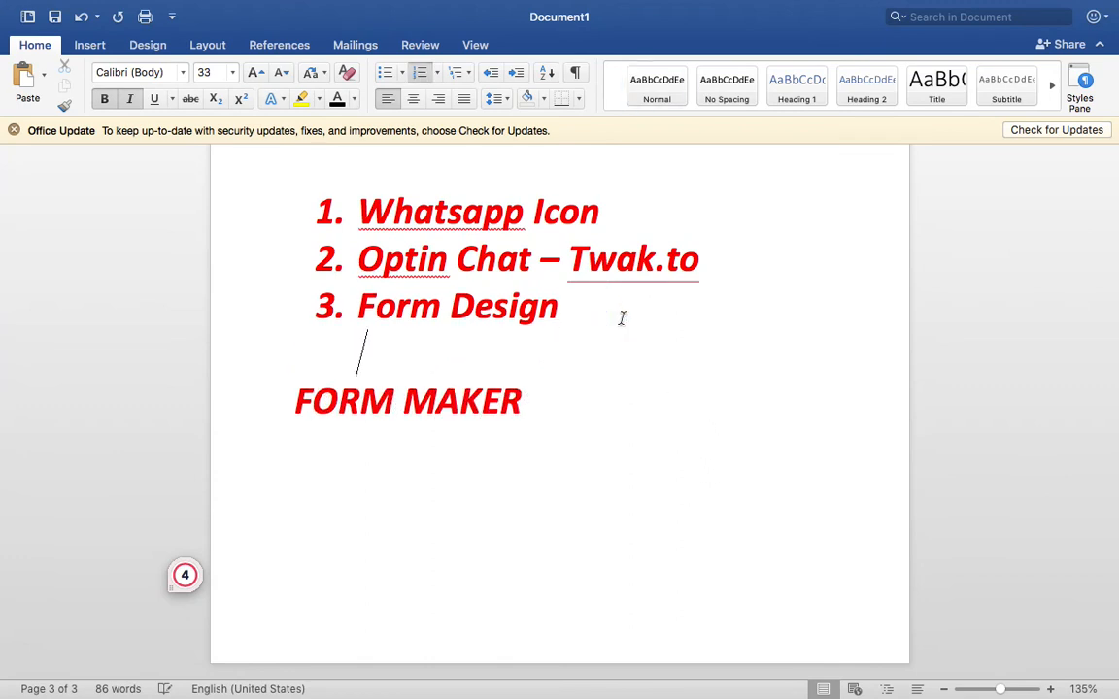
left_click(612, 392)
key("Return")
key("Return")
type("1.")
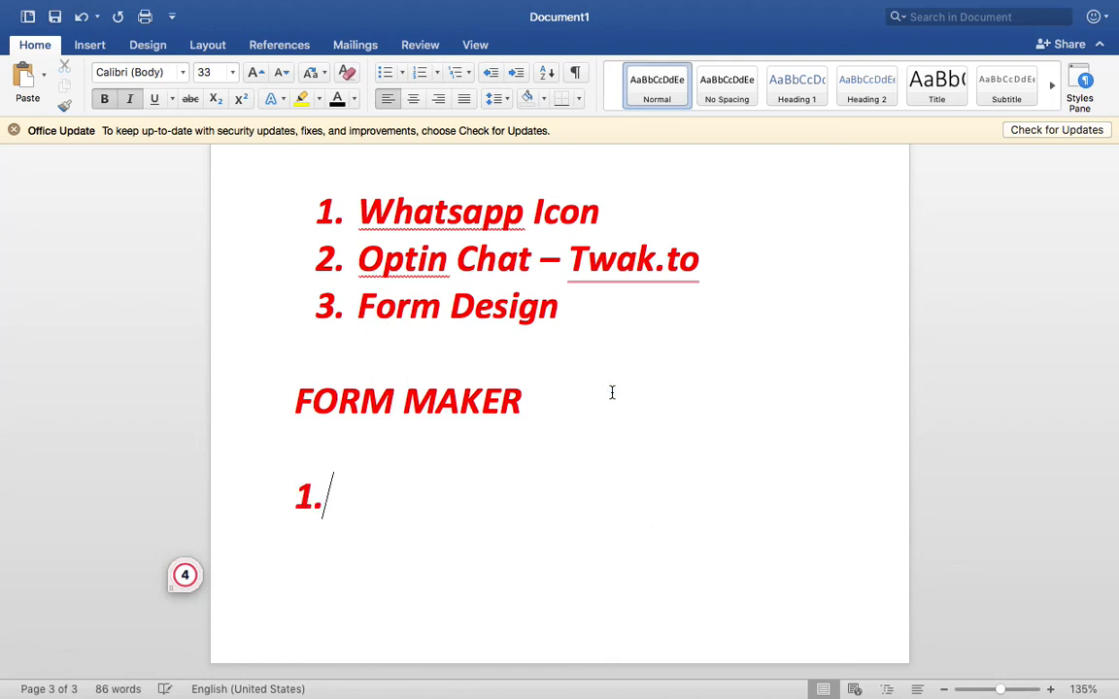
type(" Design Form")
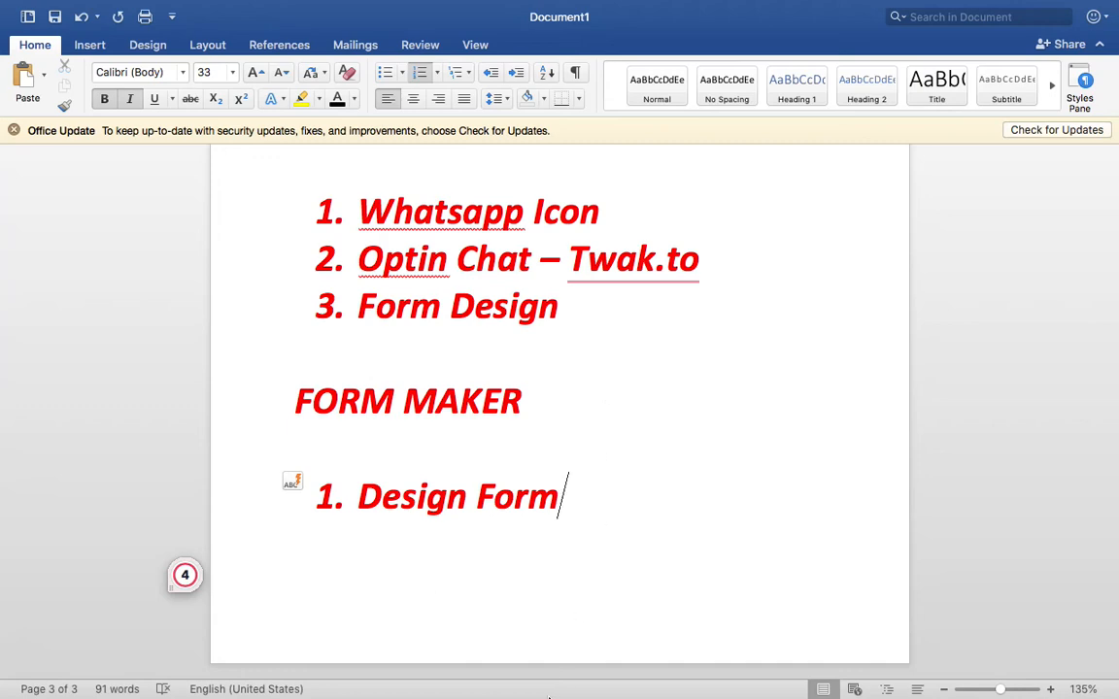
- Add a Single Line Text field labelled 'Name' to the new form
left_click(491, 680)
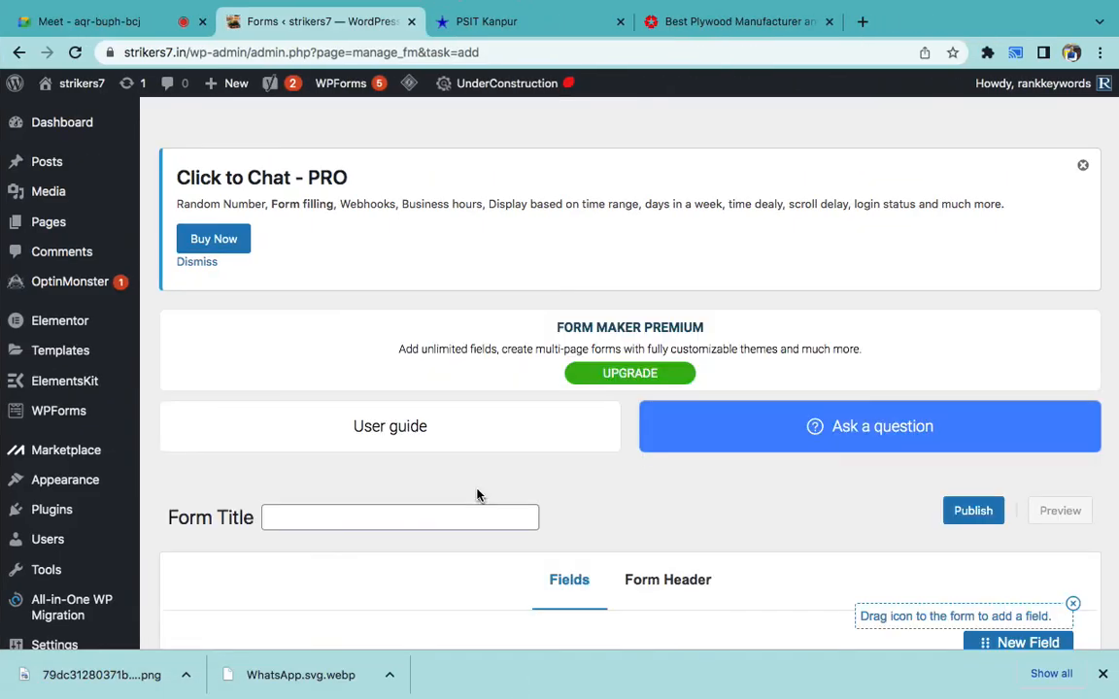
scroll(457, 414, "down", 3)
scroll(458, 412, "down", 3)
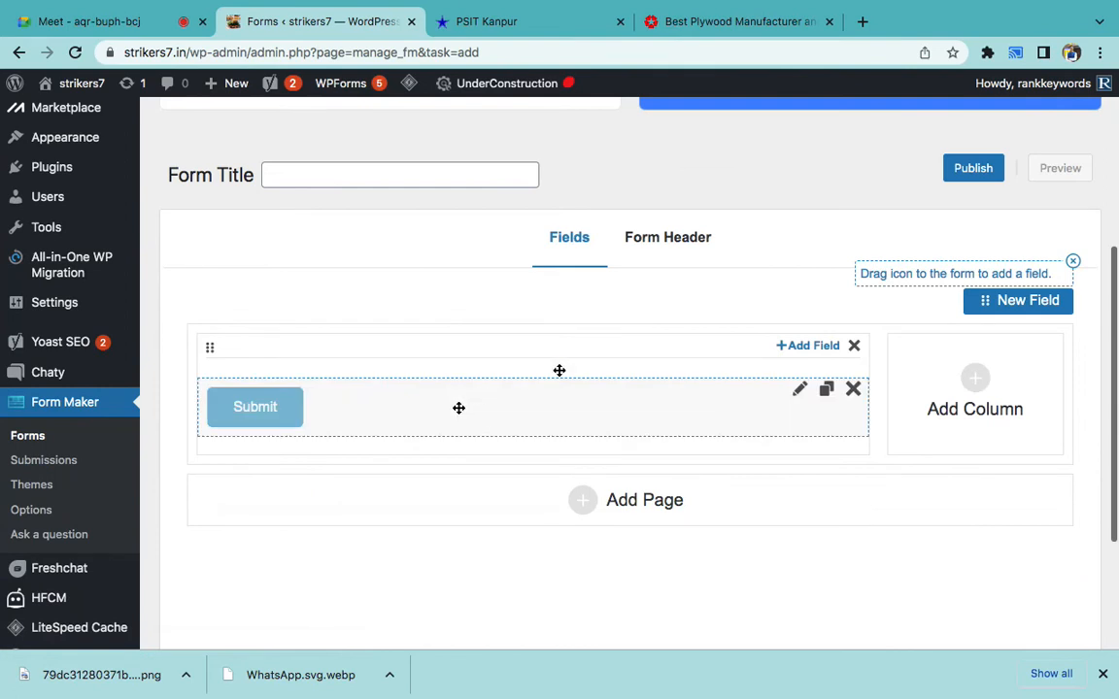
scroll(729, 359, "down", 1)
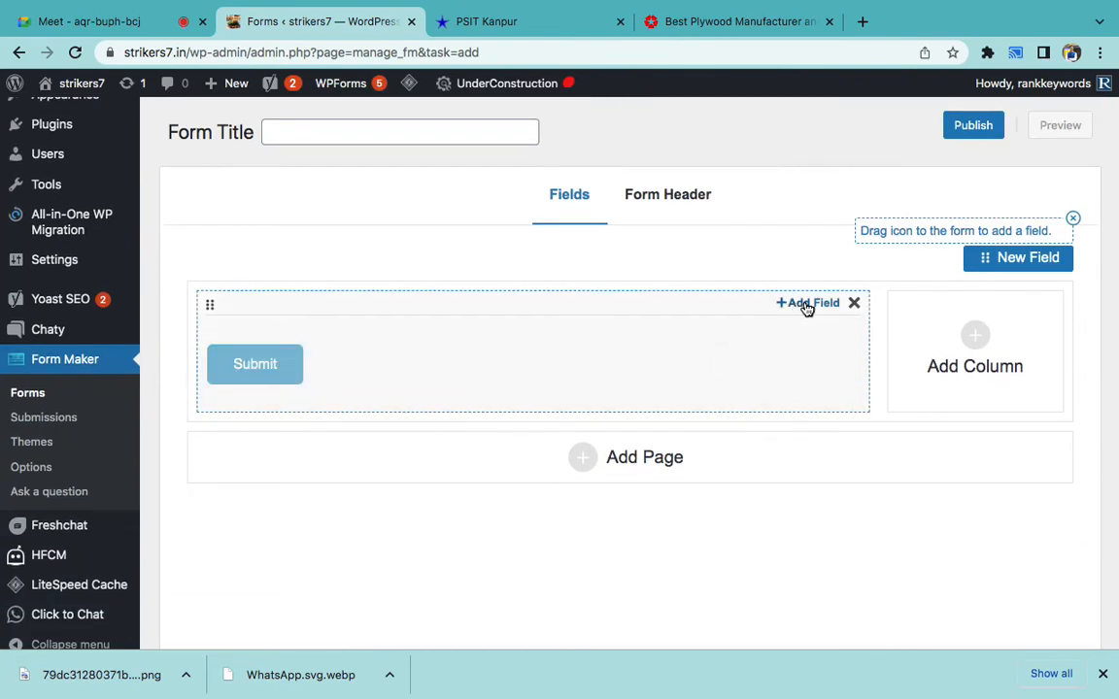
left_click(802, 306)
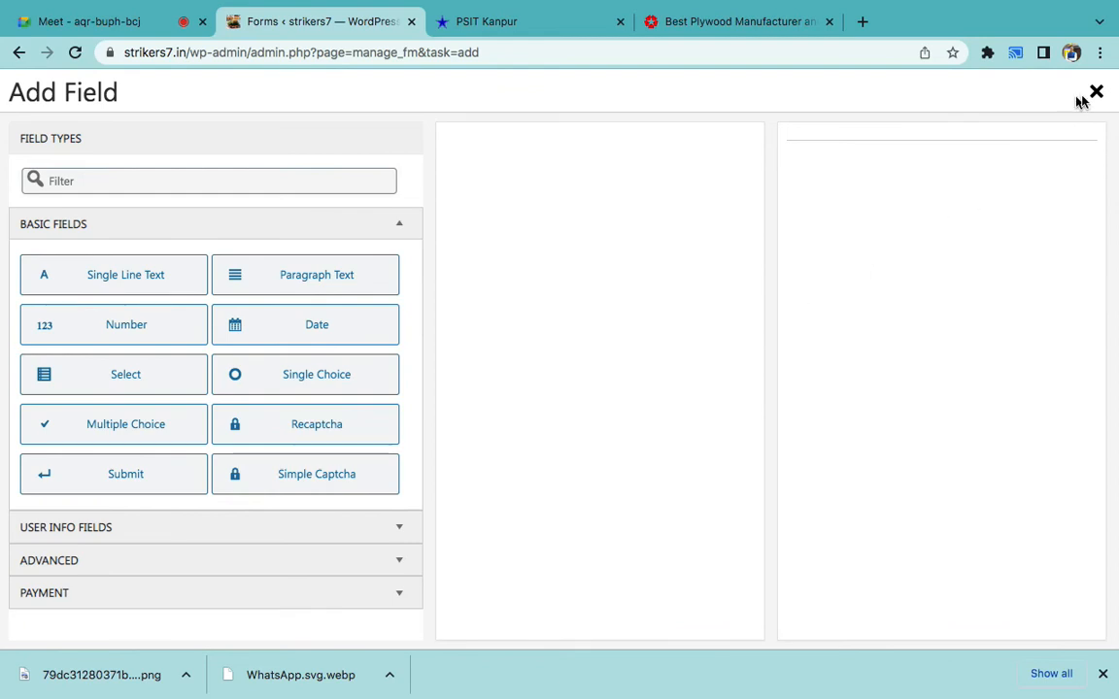
left_click(138, 288)
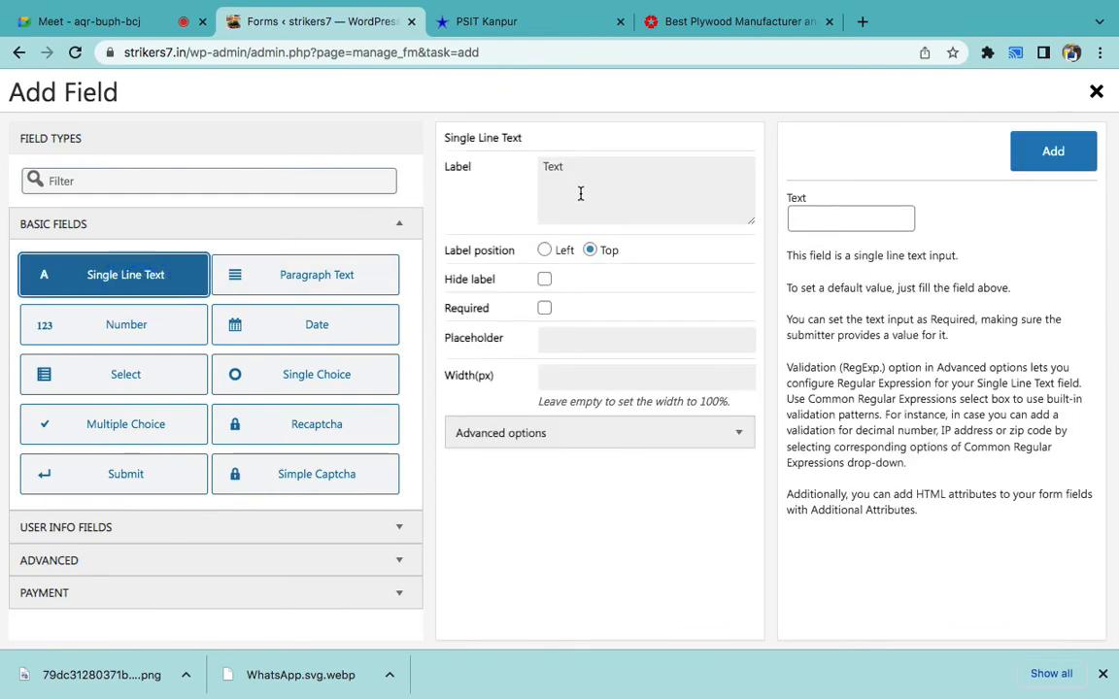
double_click(580, 194)
type("Name")
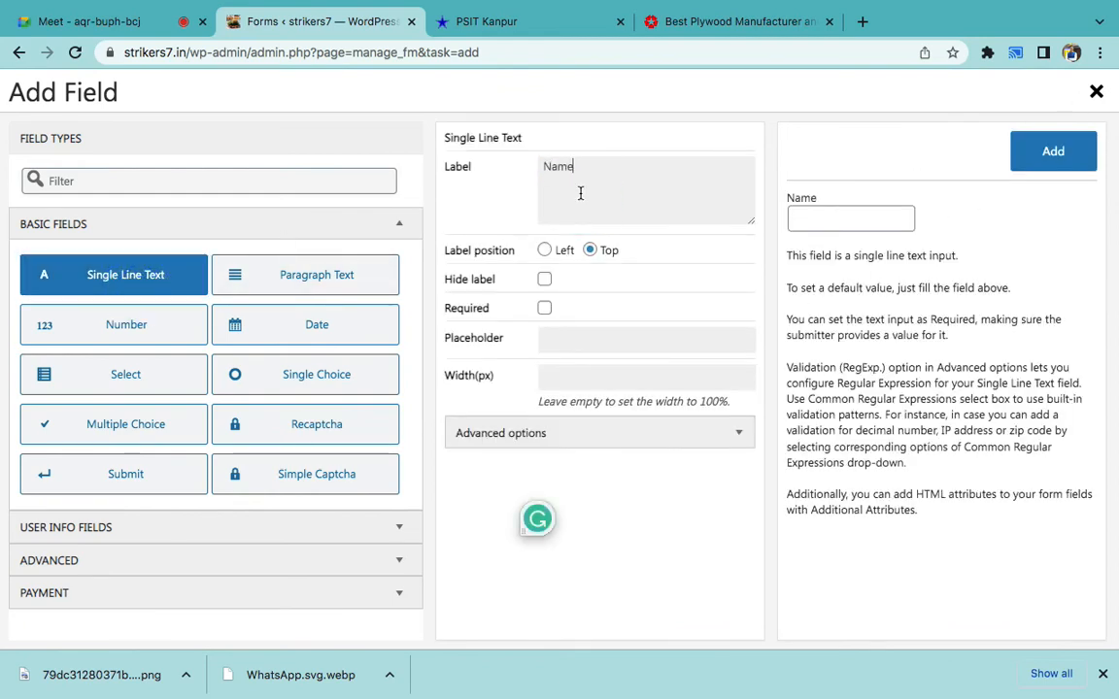
left_click(1044, 136)
- Add a Phone field with India (+91) as its default country
scroll(535, 202, "up", 1)
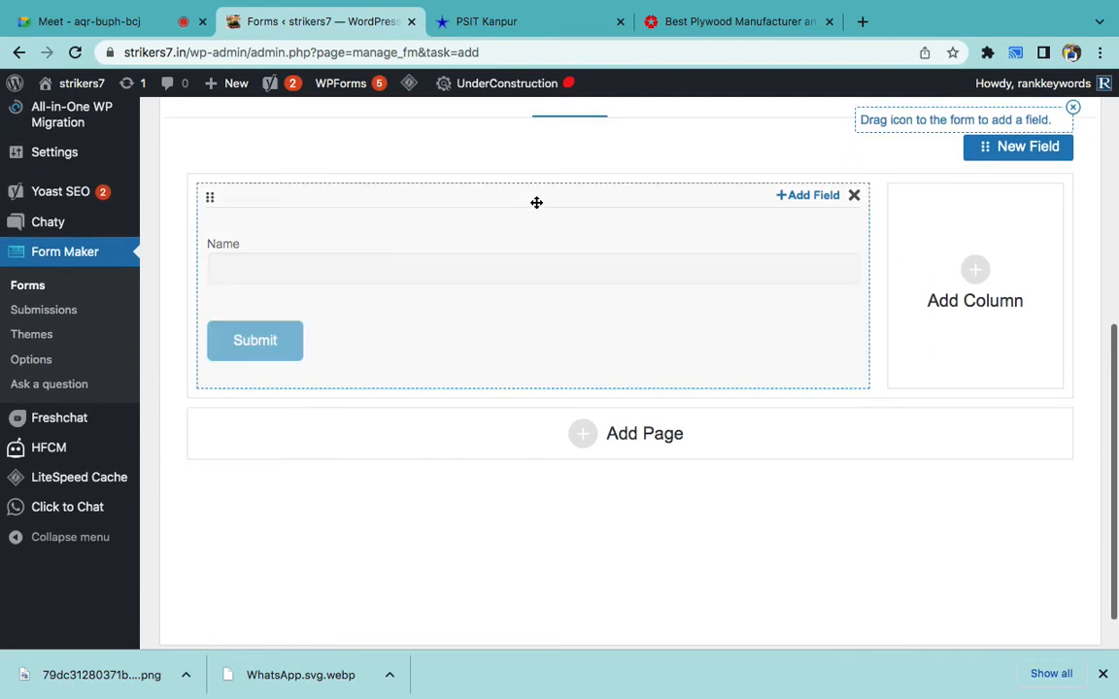
left_click(805, 199)
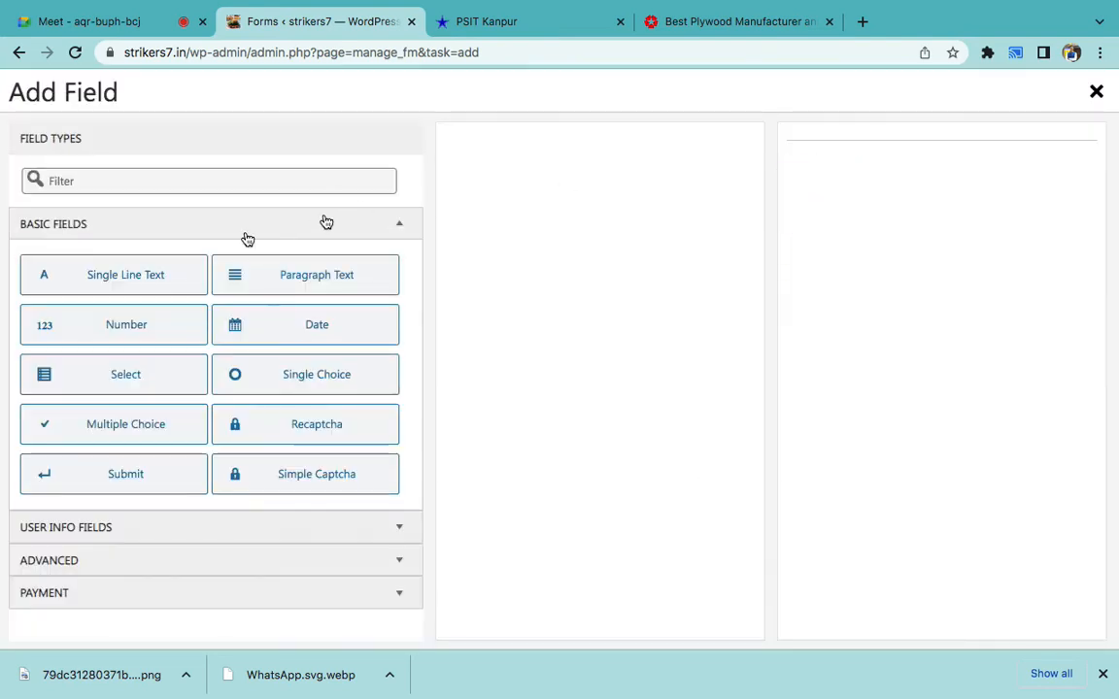
left_click(174, 279)
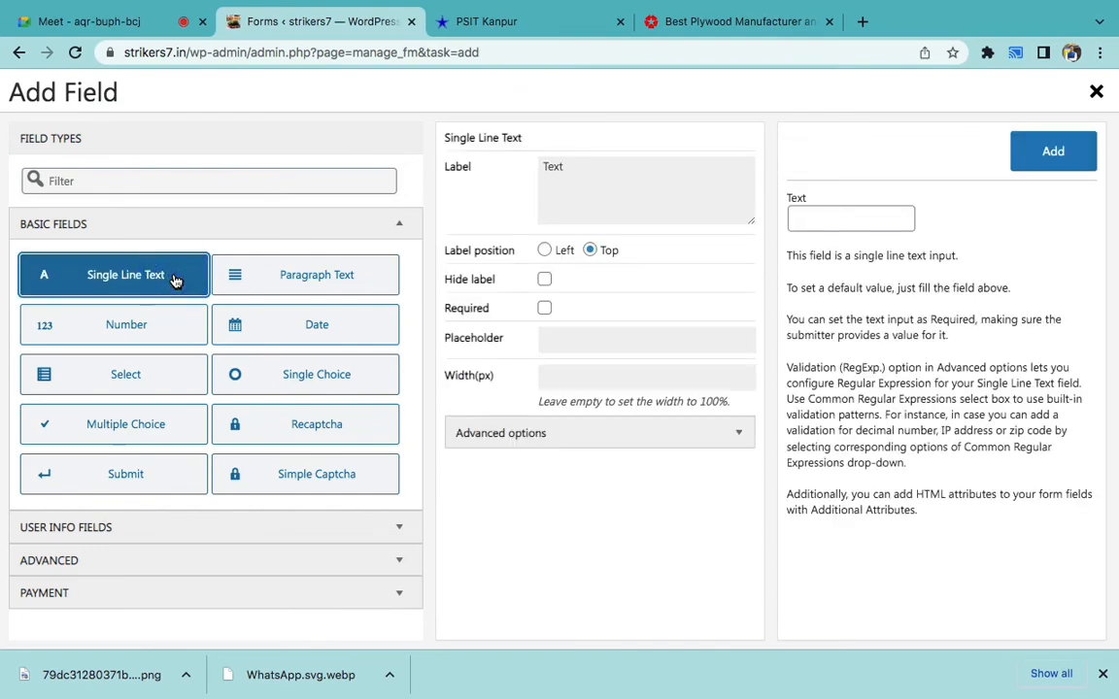
left_click(143, 333)
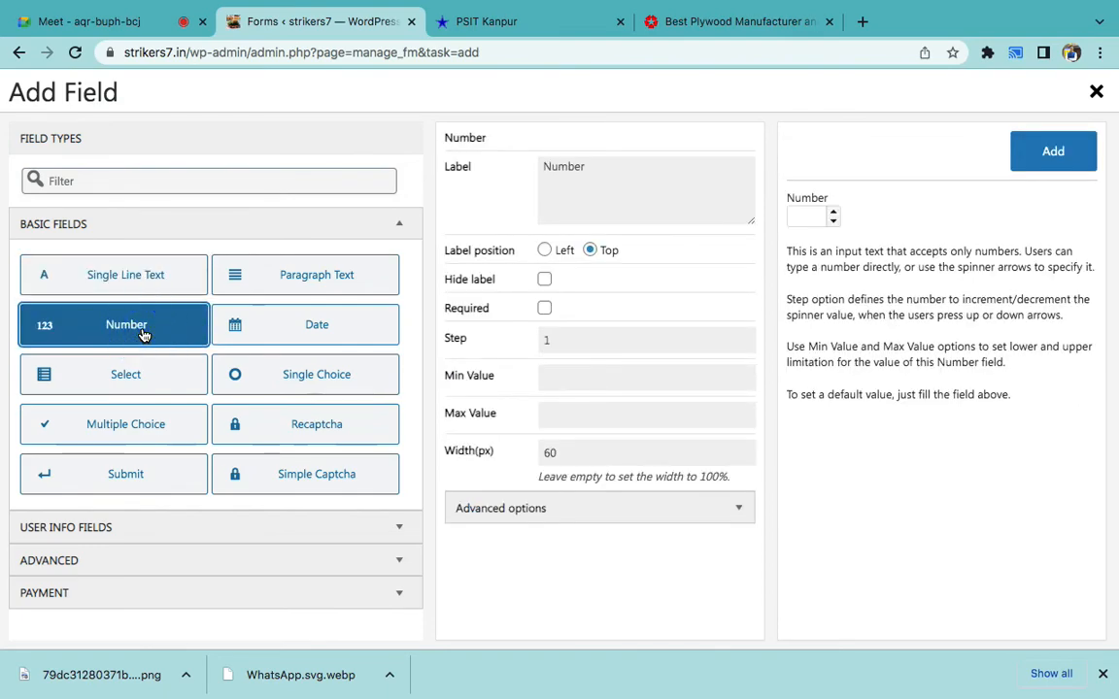
left_click(135, 277)
left_click(132, 313)
left_click(108, 529)
scroll(107, 525, "down", 4)
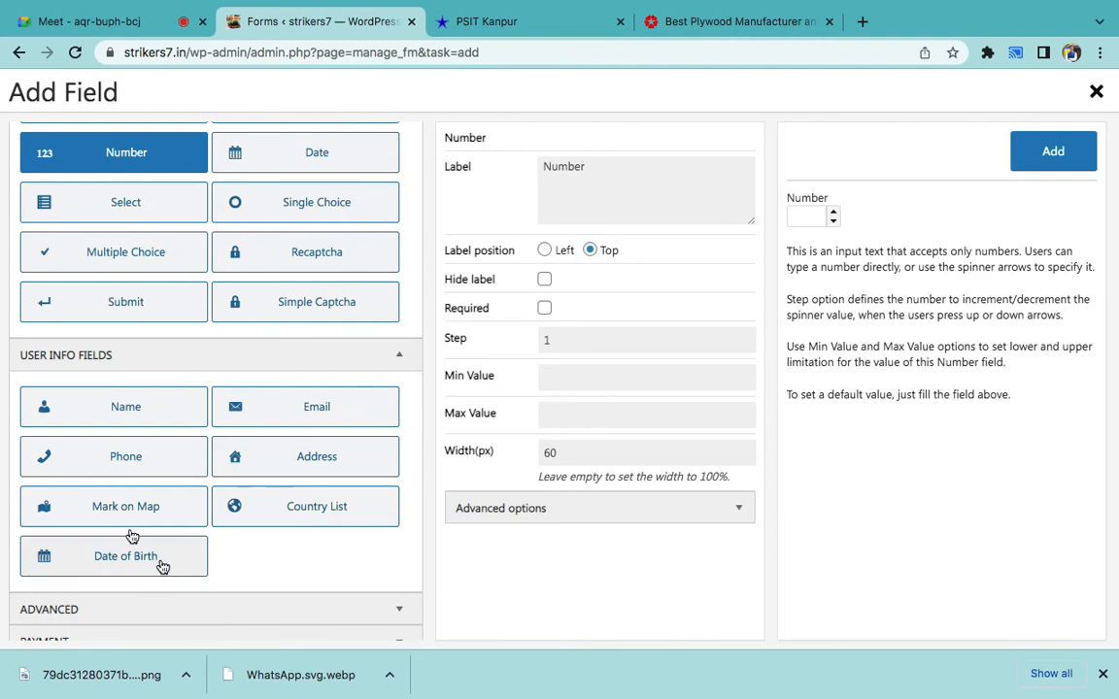
left_click(137, 467)
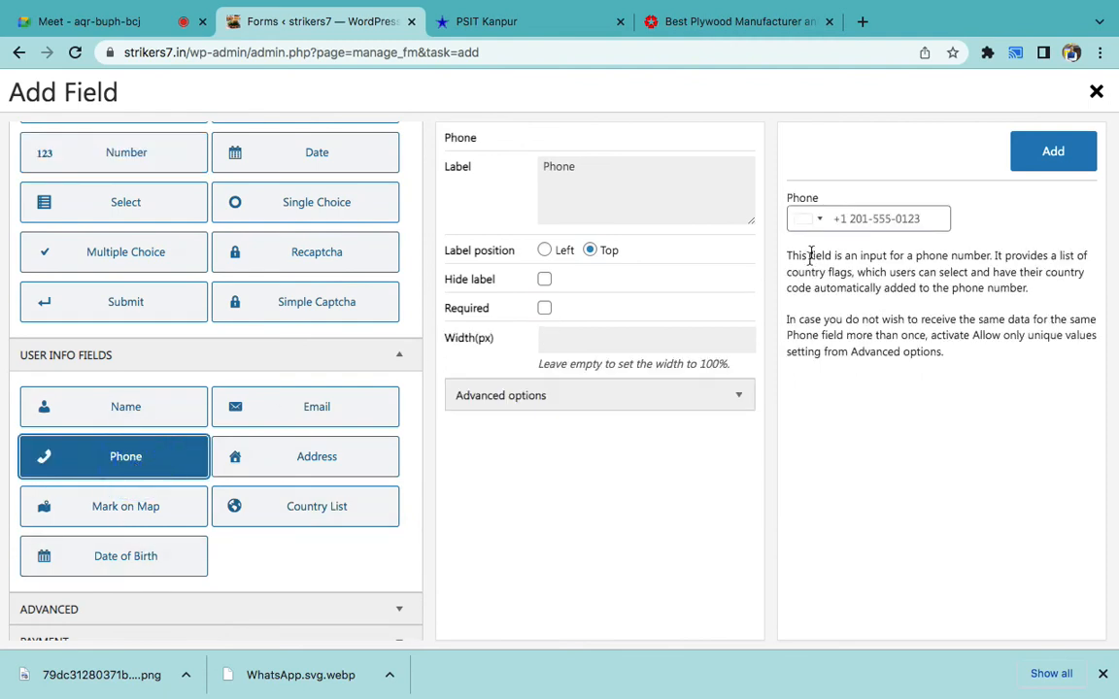
left_click(813, 222)
left_click(814, 219)
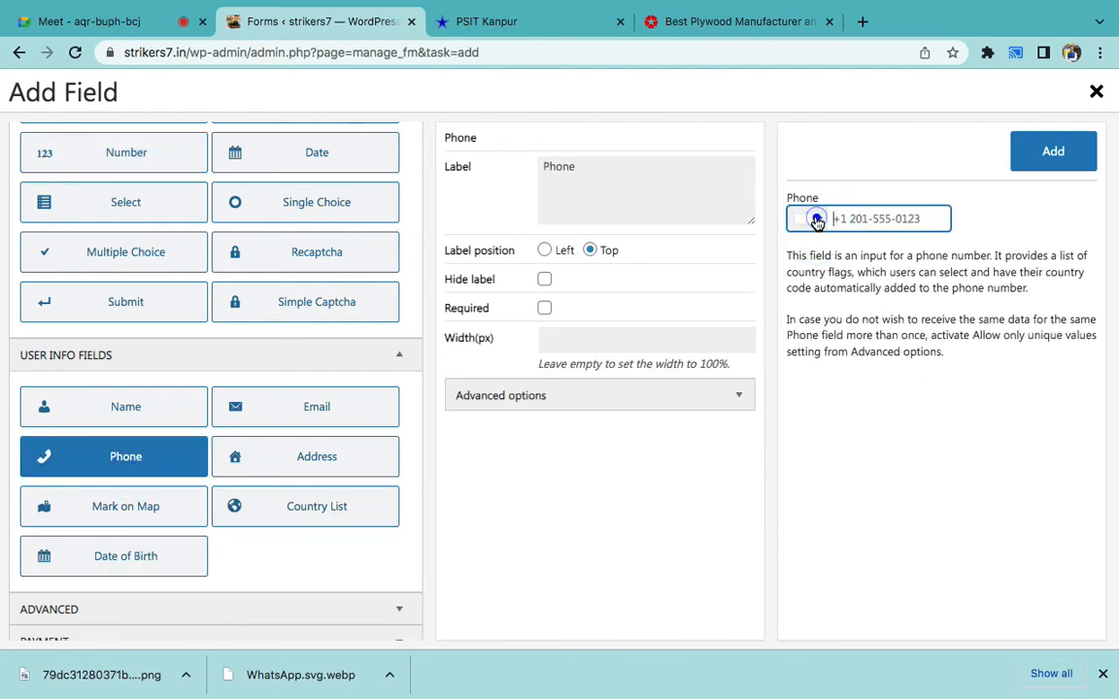
type("in")
left_click(845, 359)
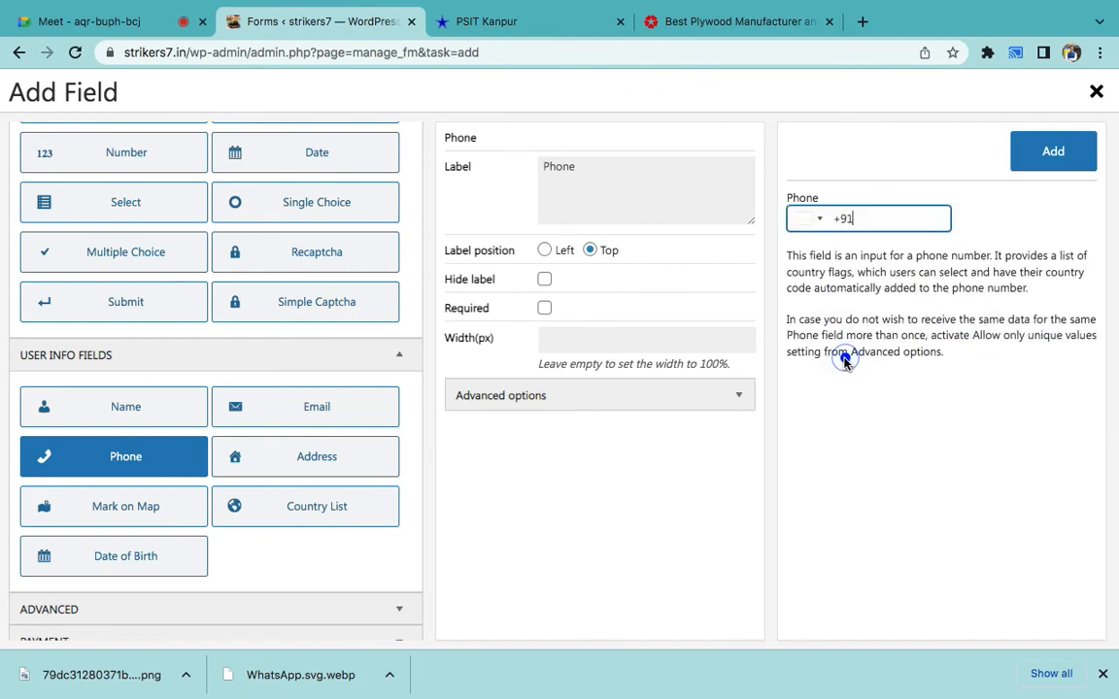
left_click(1053, 153)
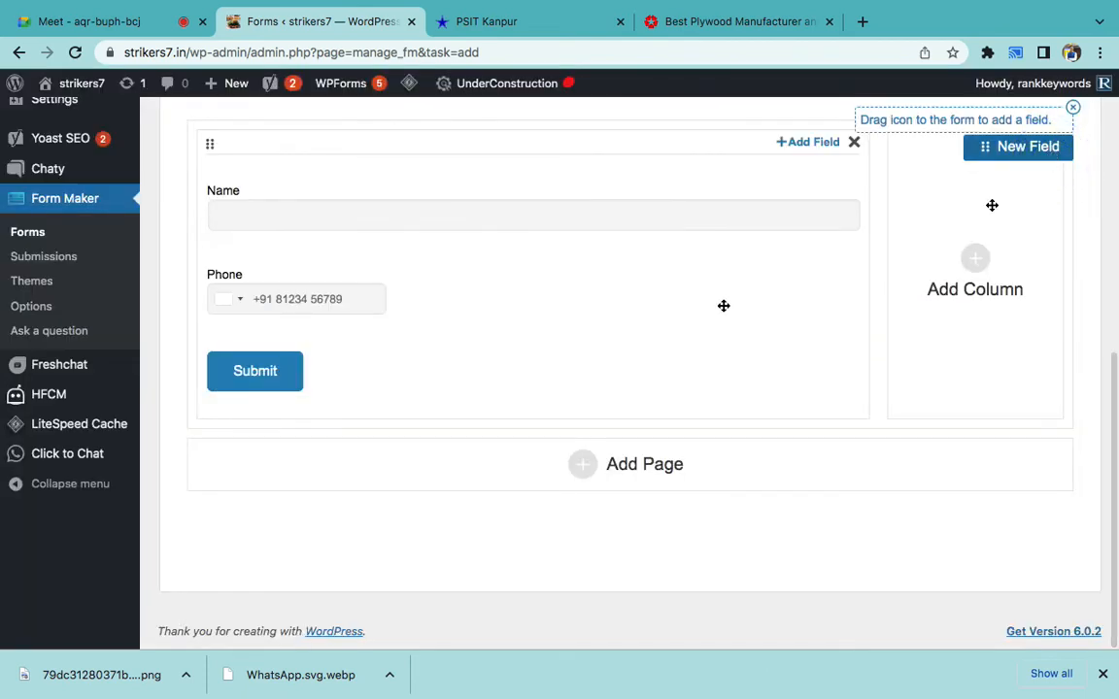
- Add an Email field and begin entering the form title APPLY FORM
left_click(801, 153)
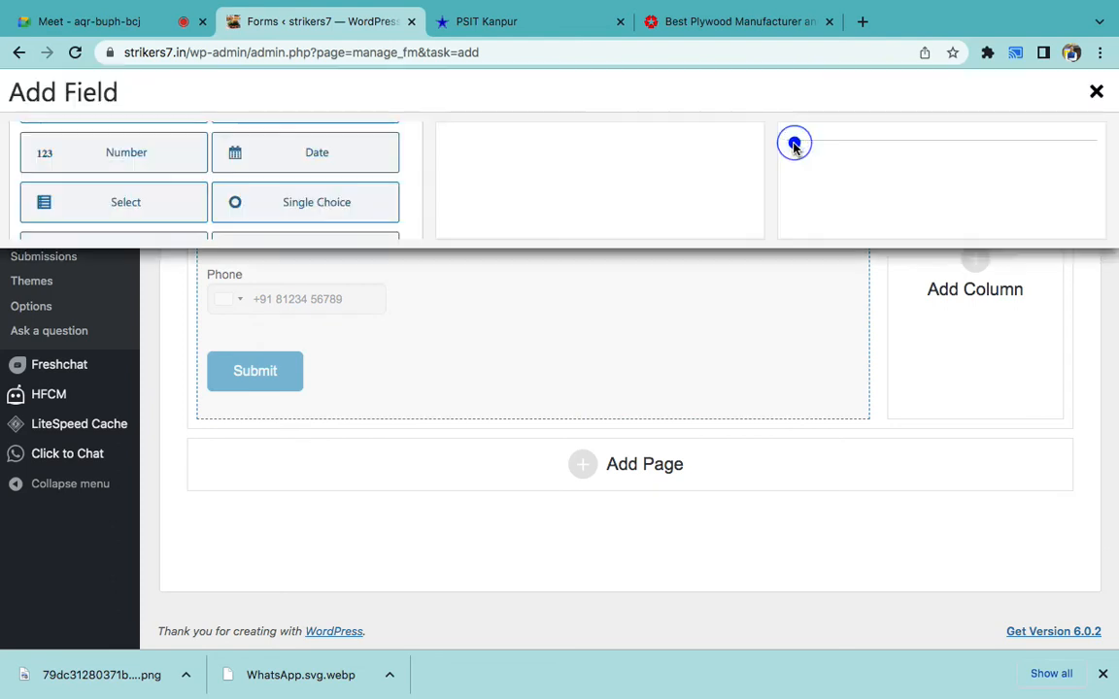
left_click(311, 408)
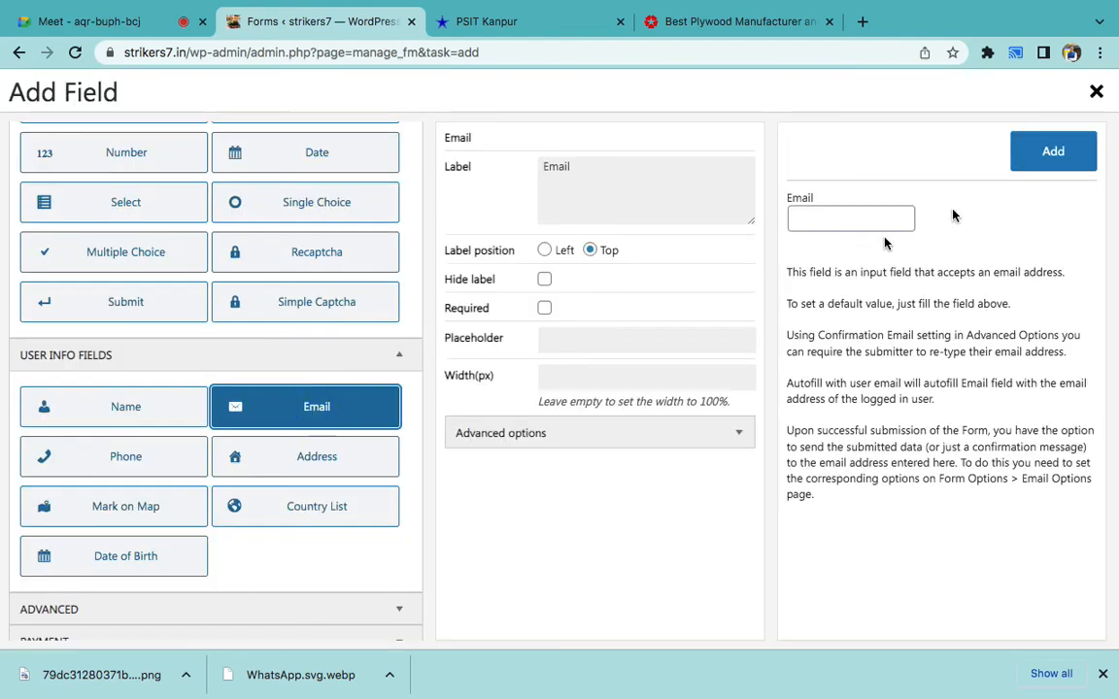
left_click(1019, 150)
scroll(811, 343, "up", 2)
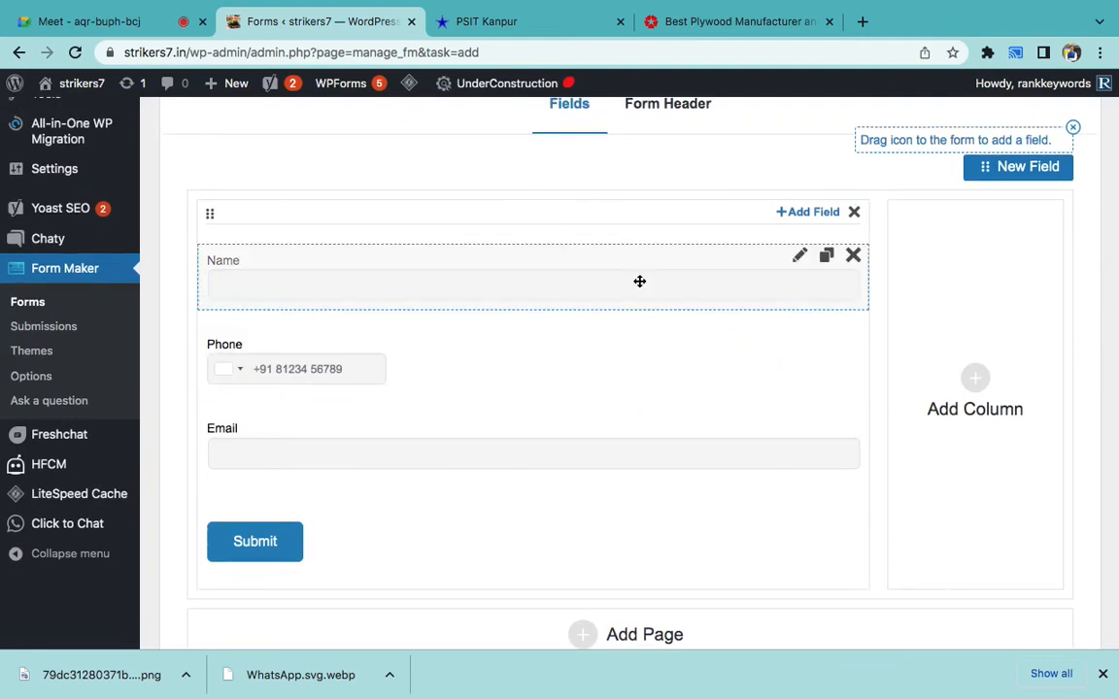
scroll(639, 282, "up", 5)
left_click(423, 249)
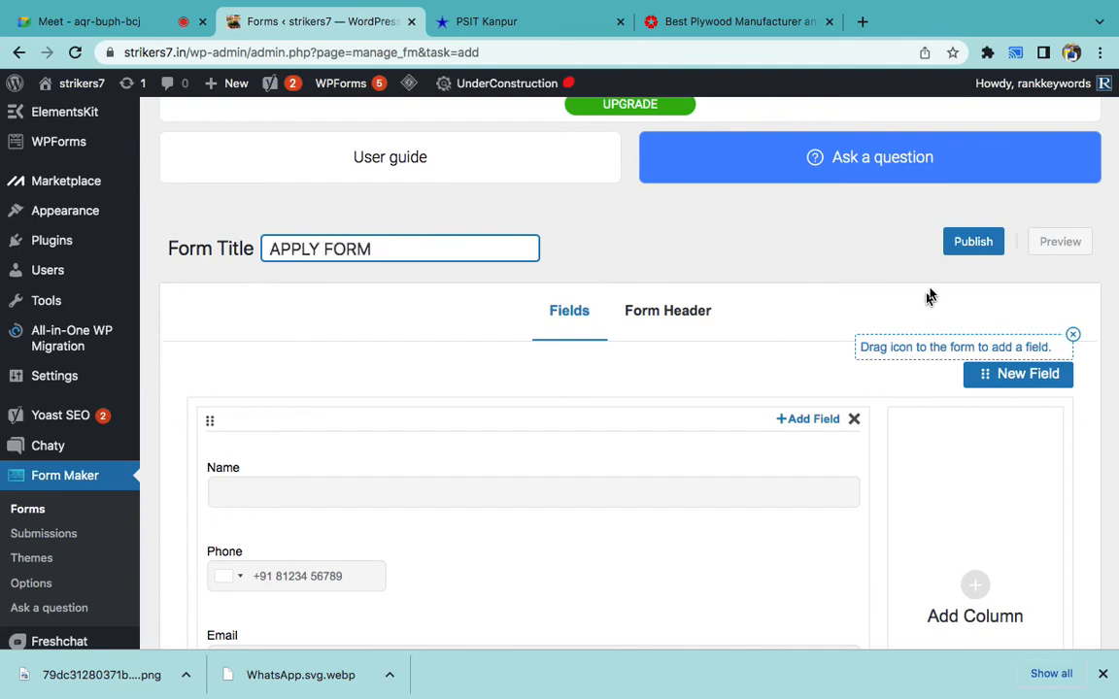
- Publish APPLY FORM and look over its email options, appearance and settings sections
left_click(970, 242)
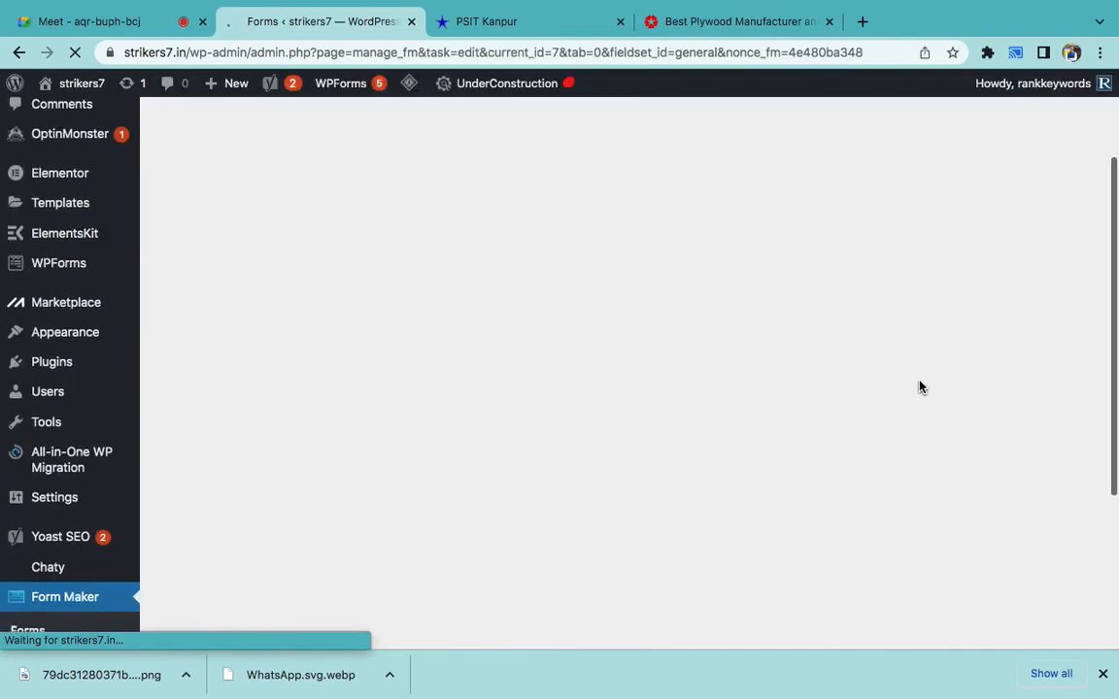
scroll(920, 387, "down", 5)
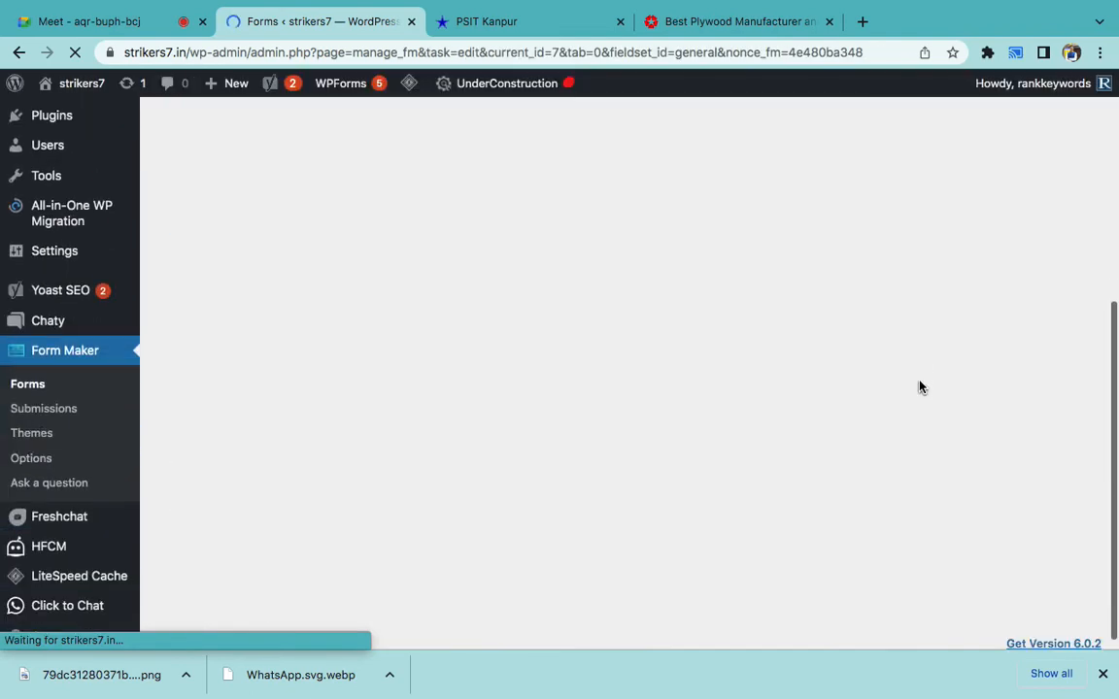
scroll(920, 387, "down", 1)
scroll(919, 387, "up", 8)
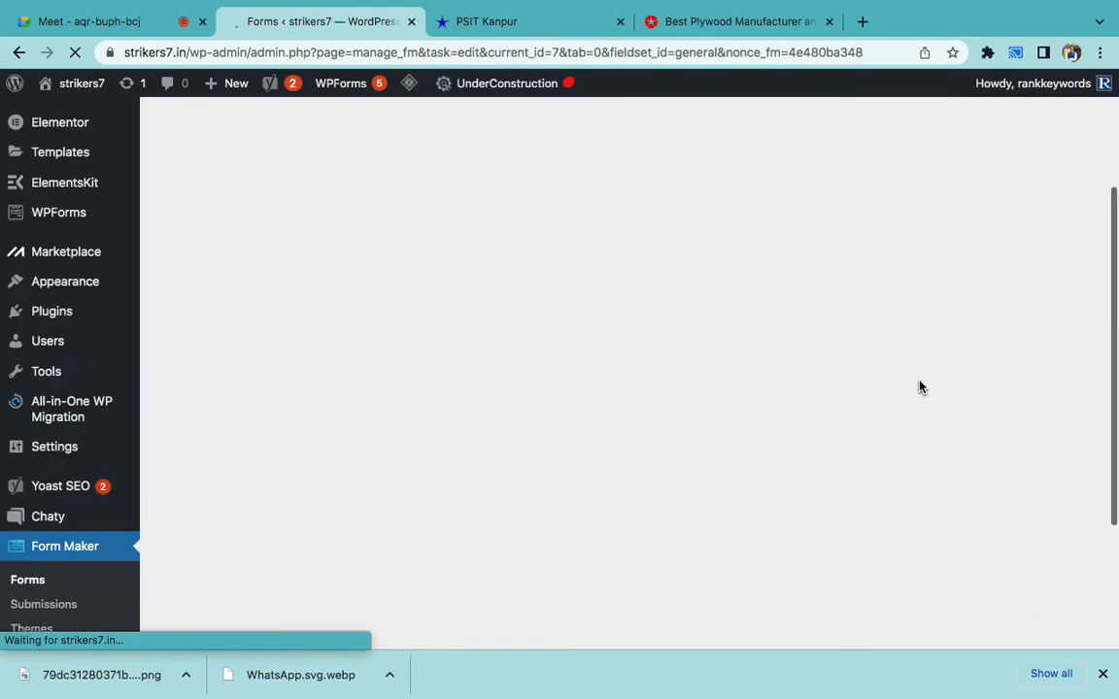
scroll(920, 387, "down", 5)
scroll(920, 388, "down", 4)
scroll(919, 388, "up", 3)
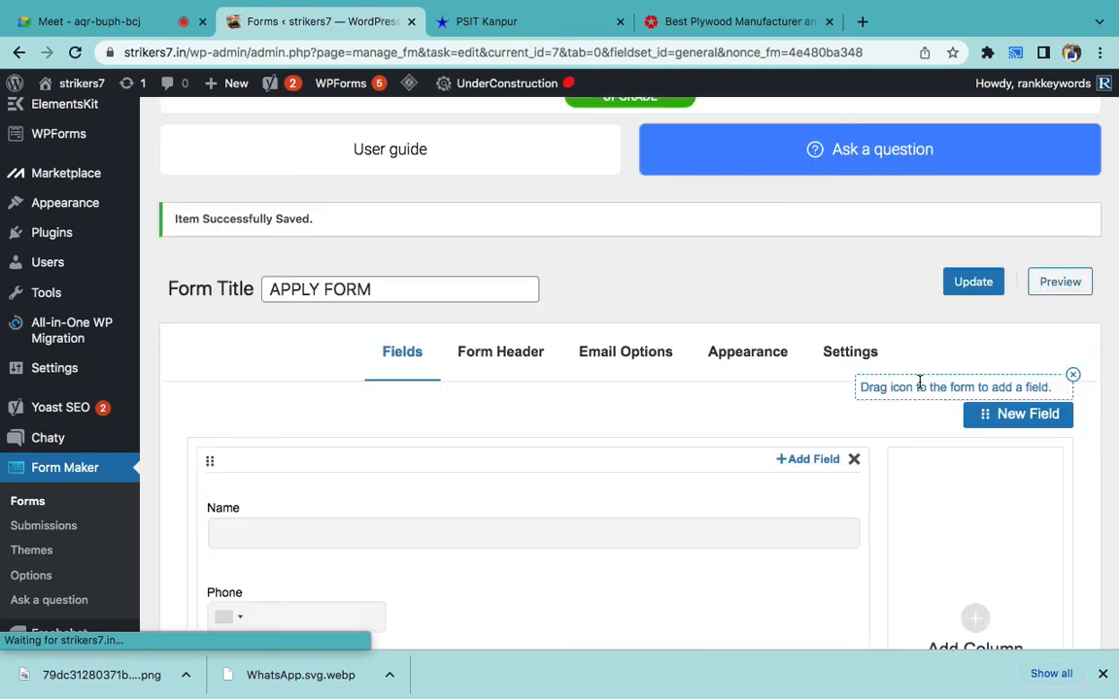
- Preview APPLY FORM in a new tab and try its Name and Email fields
left_click(1059, 284)
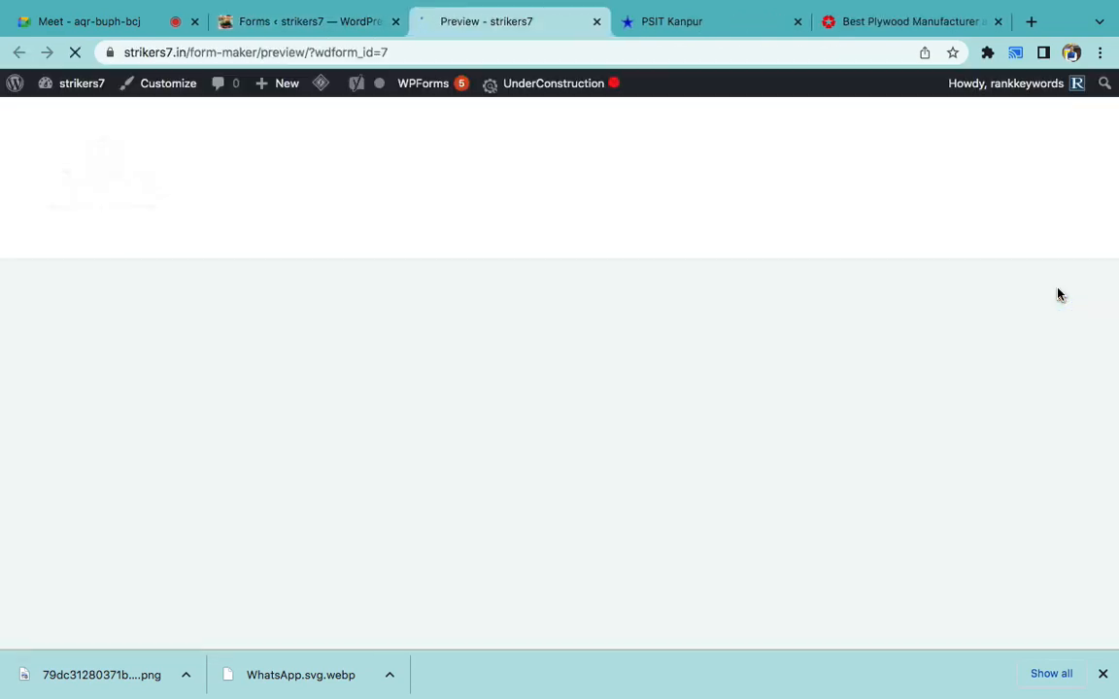
scroll(699, 476, "down", 3)
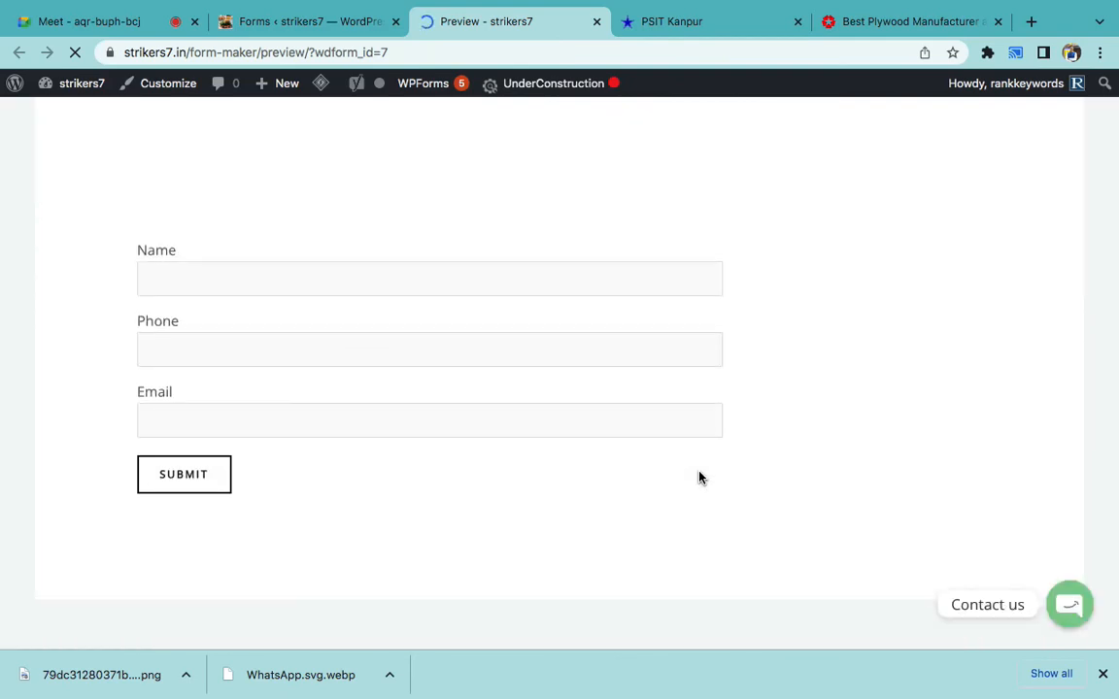
left_click(245, 271)
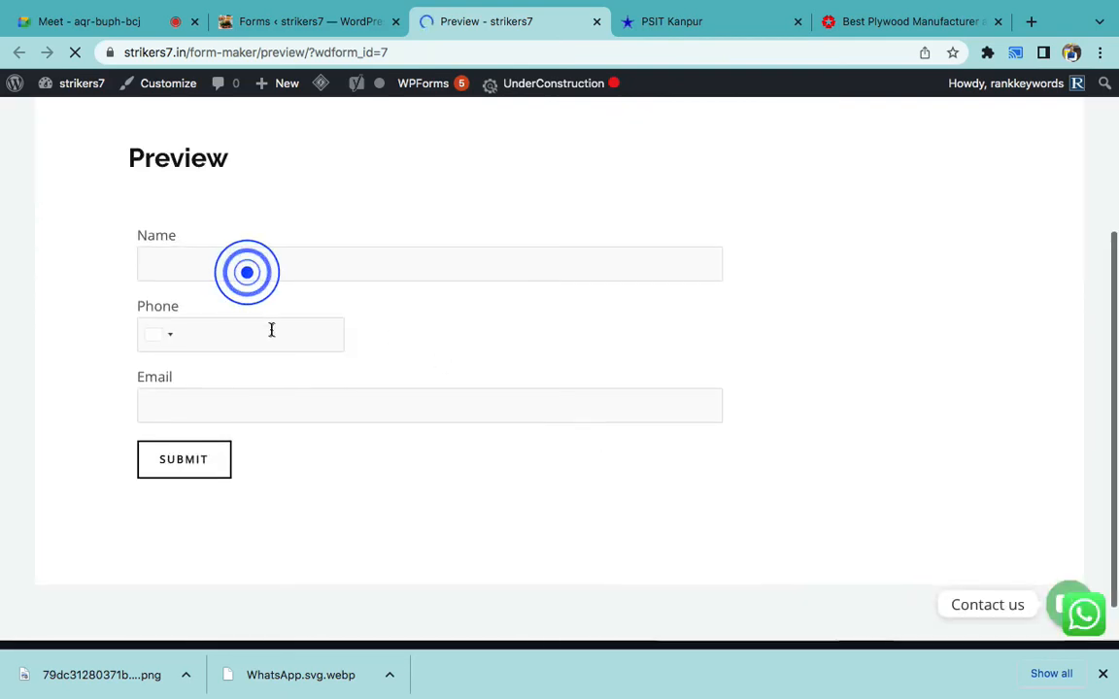
left_click(282, 406)
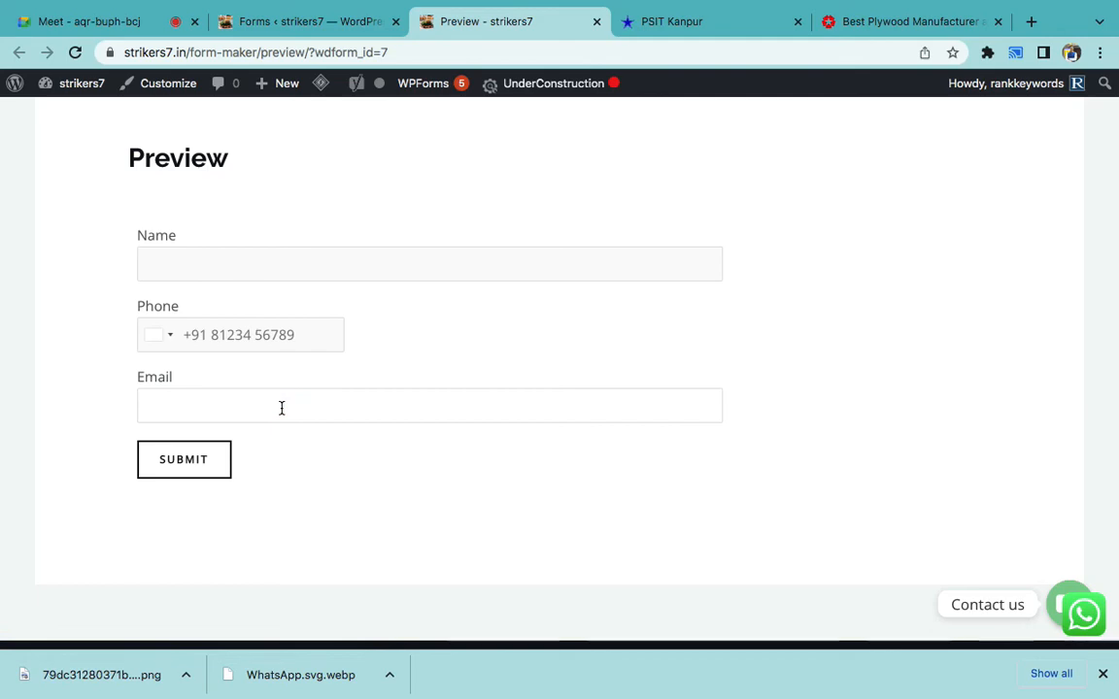
scroll(281, 408, "up", 1)
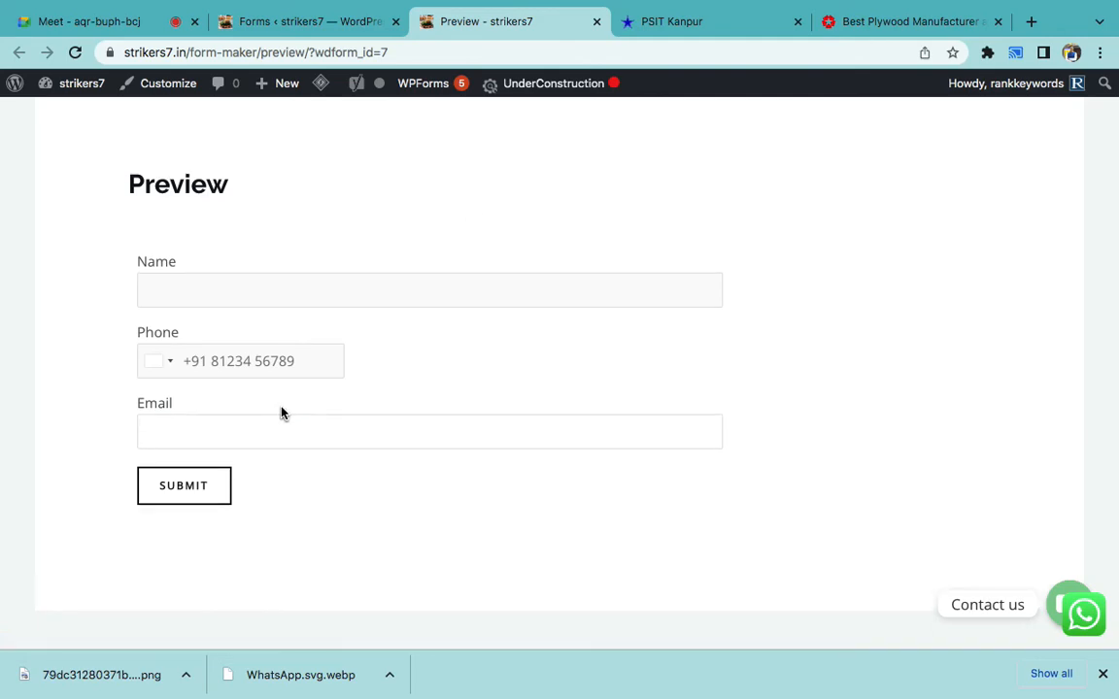
- Compare Centuryply's and PSIT's enquiry forms, then go back to the APPLY FORM editor
left_click(903, 10)
left_click(753, 290)
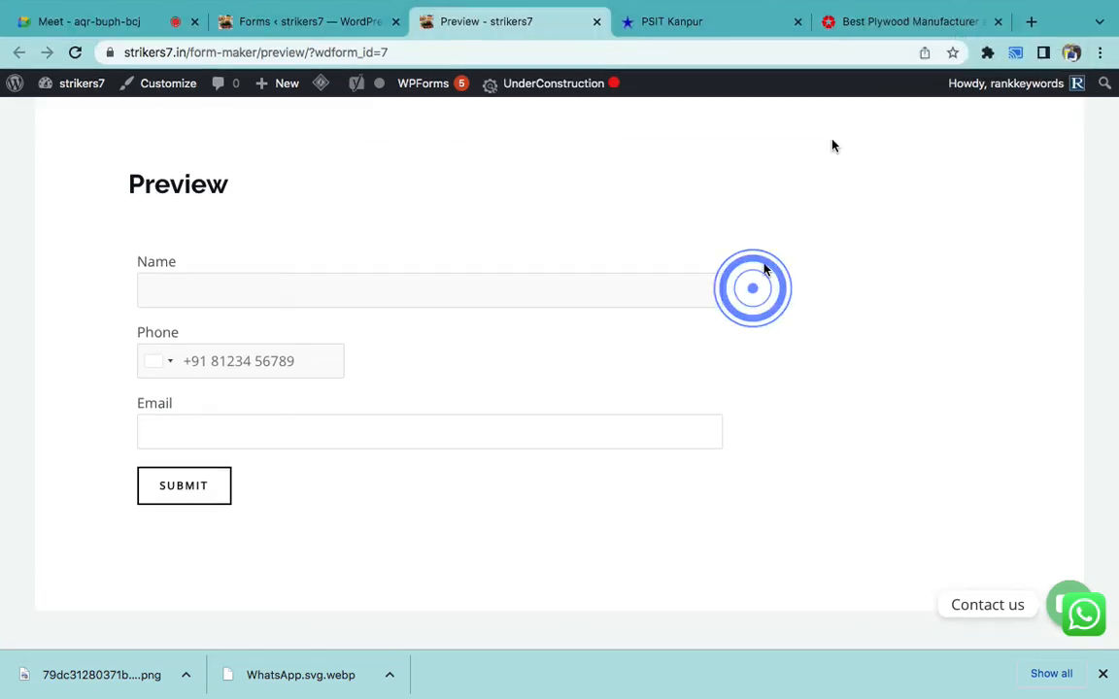
left_click(857, 21)
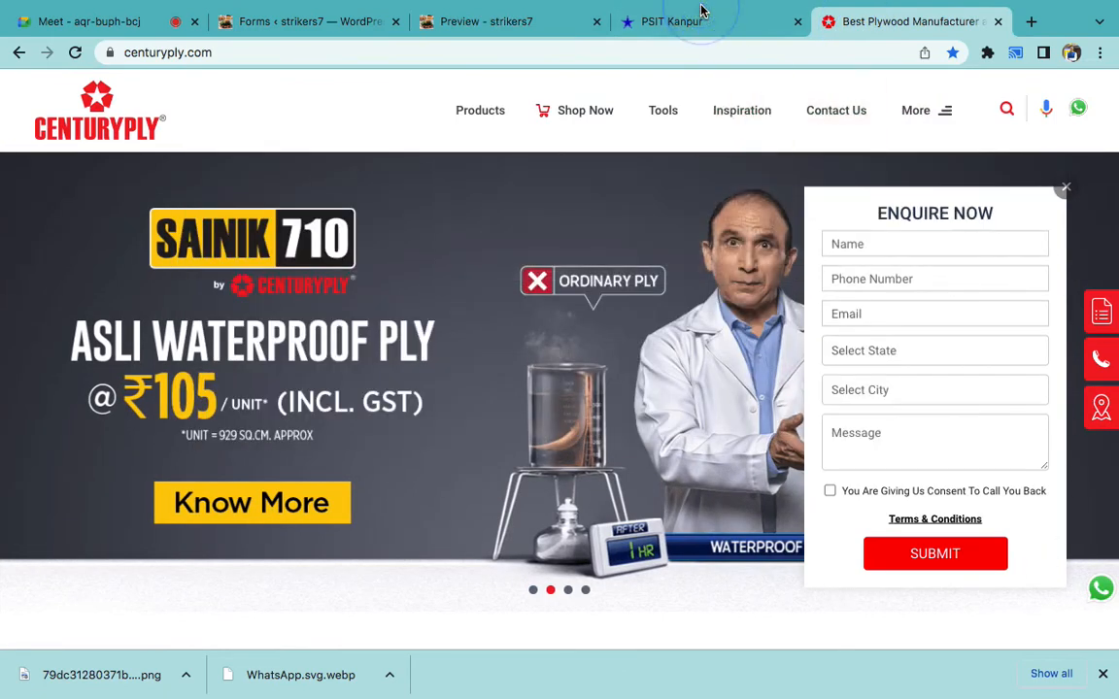
left_click(685, 35)
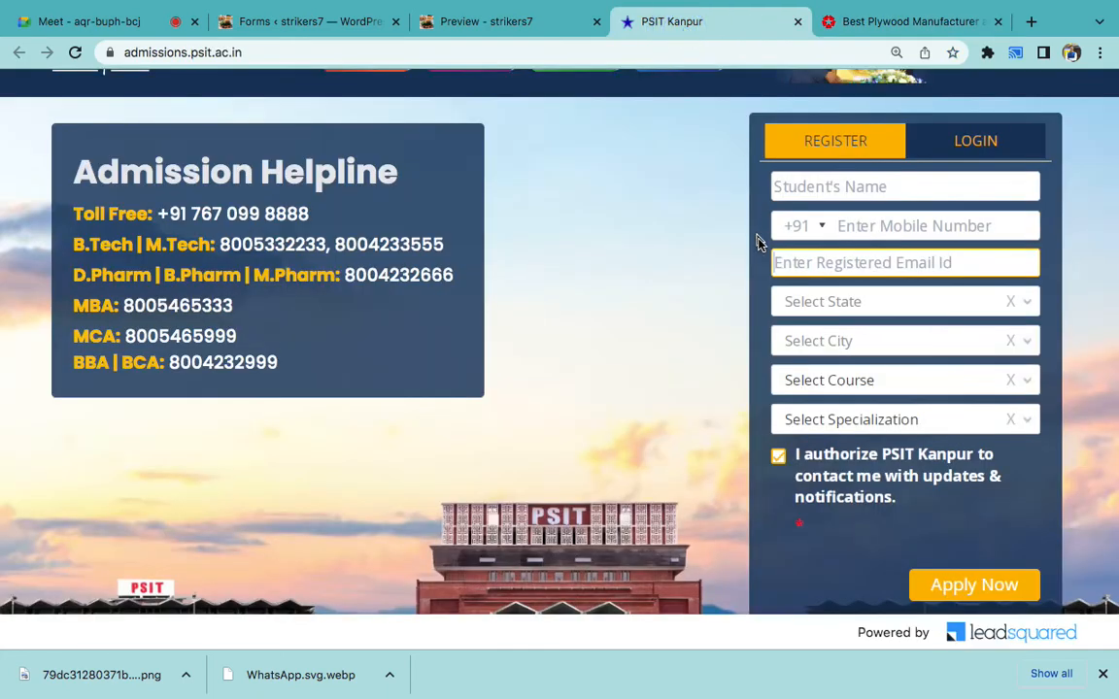
left_click(301, 14)
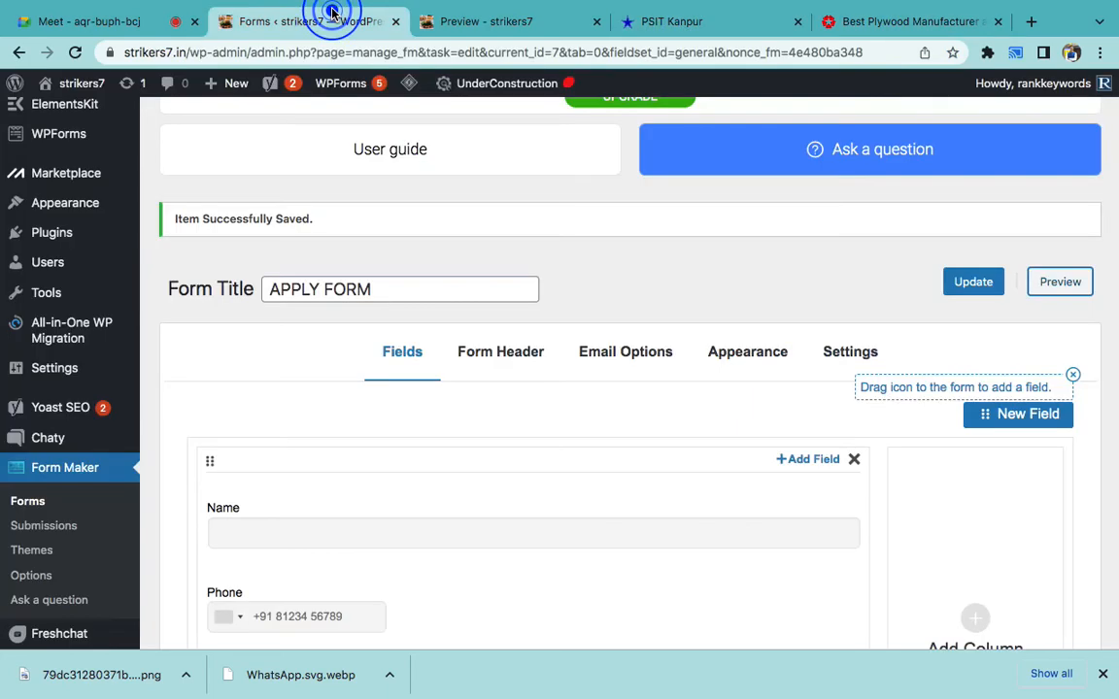
- Set the Form Header title to ENQUIRE NOW
scroll(746, 272, "down", 1)
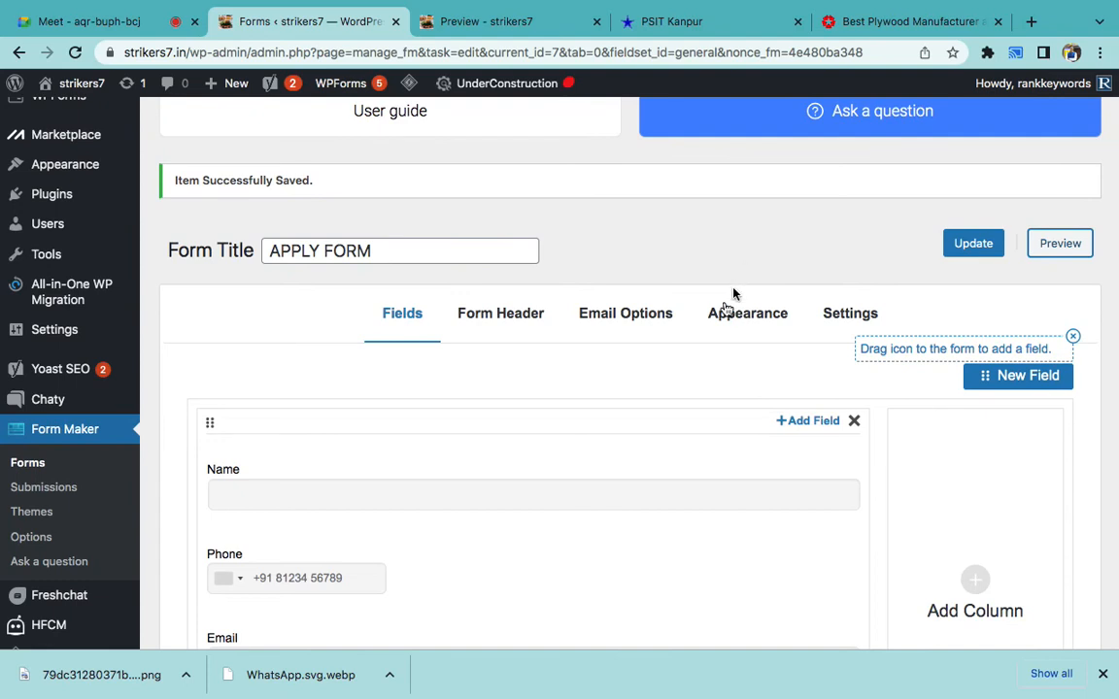
left_click(533, 318)
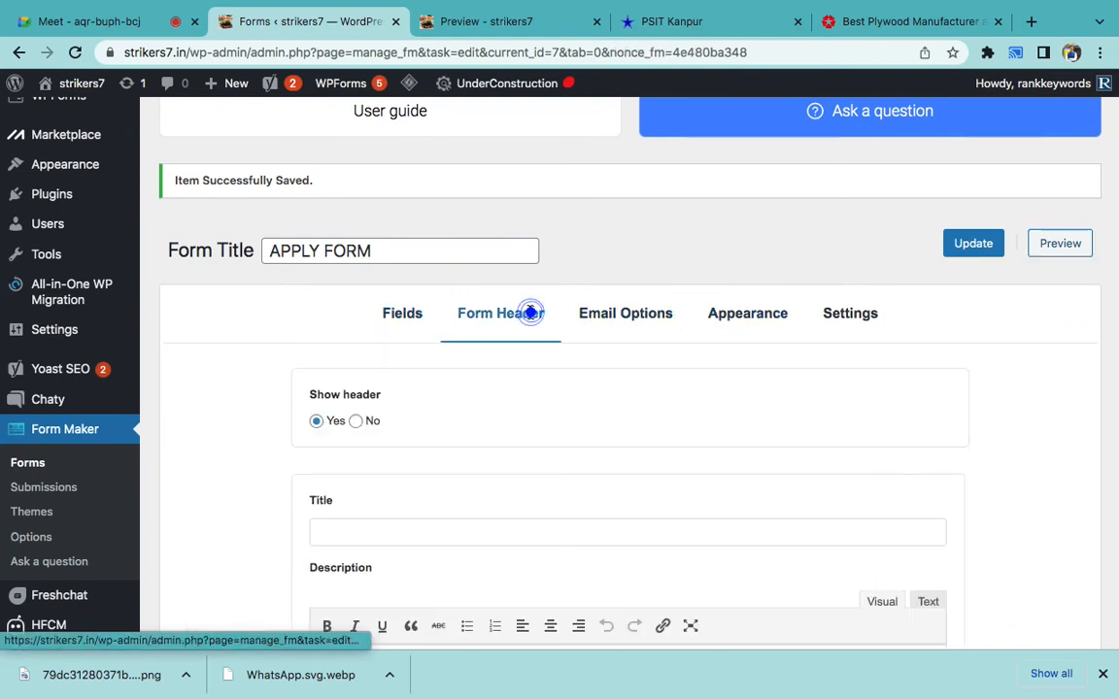
scroll(434, 374, "down", 3)
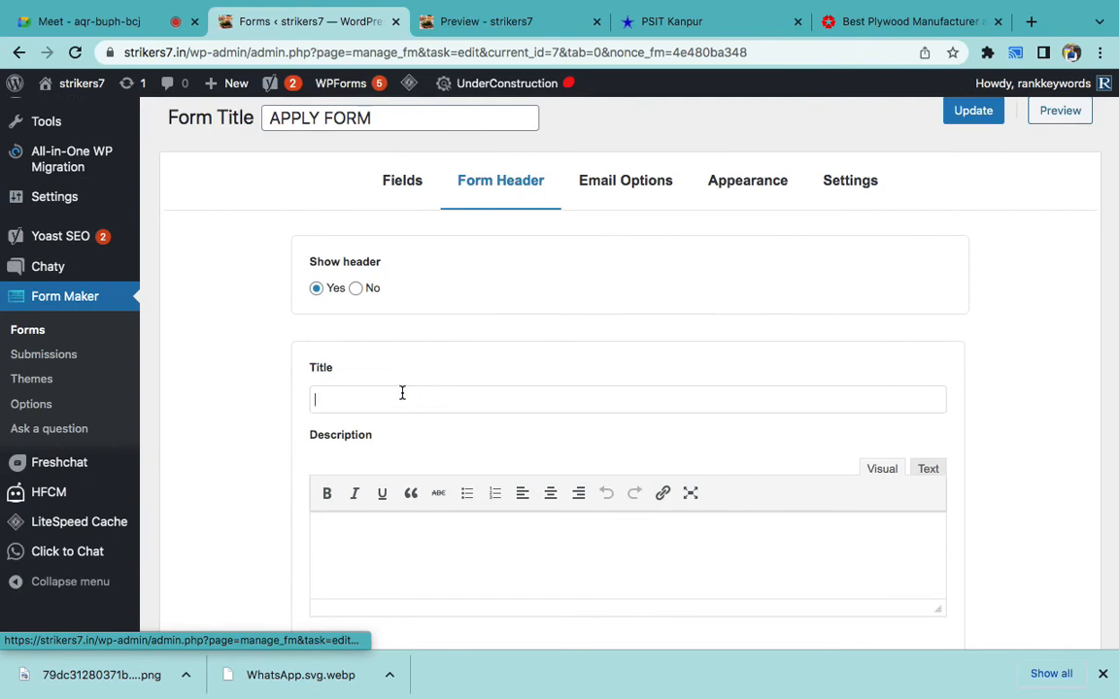
left_click(399, 392)
type("ENQUIRE NOW")
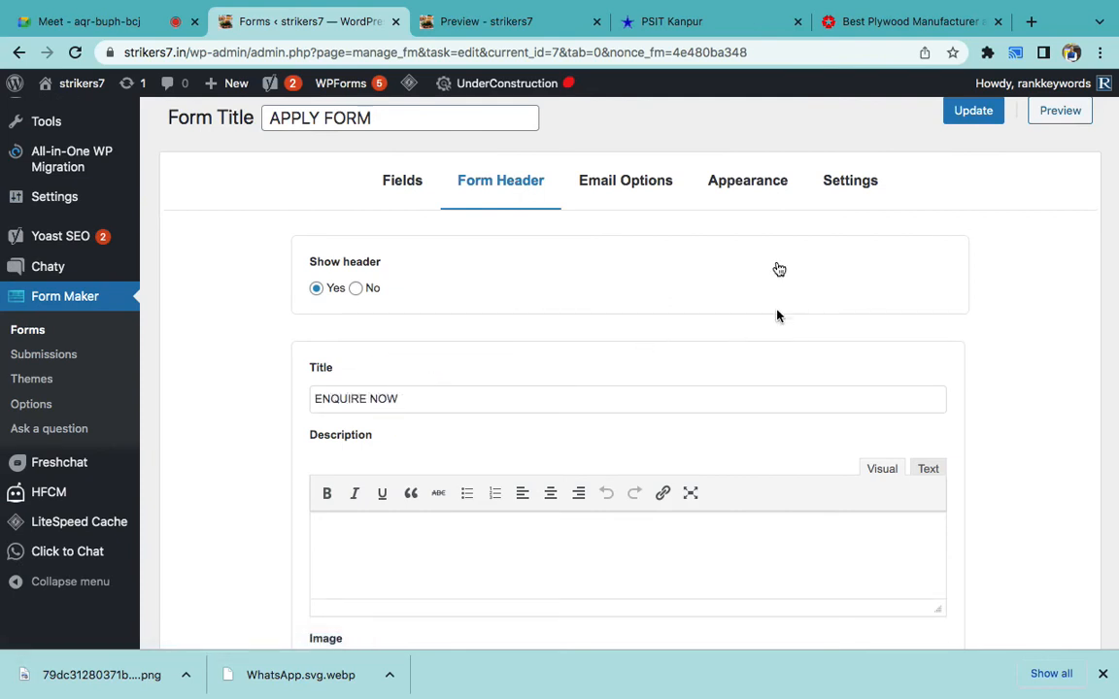
- Choose Theme 10 under Appearance and update the form
left_click(750, 191)
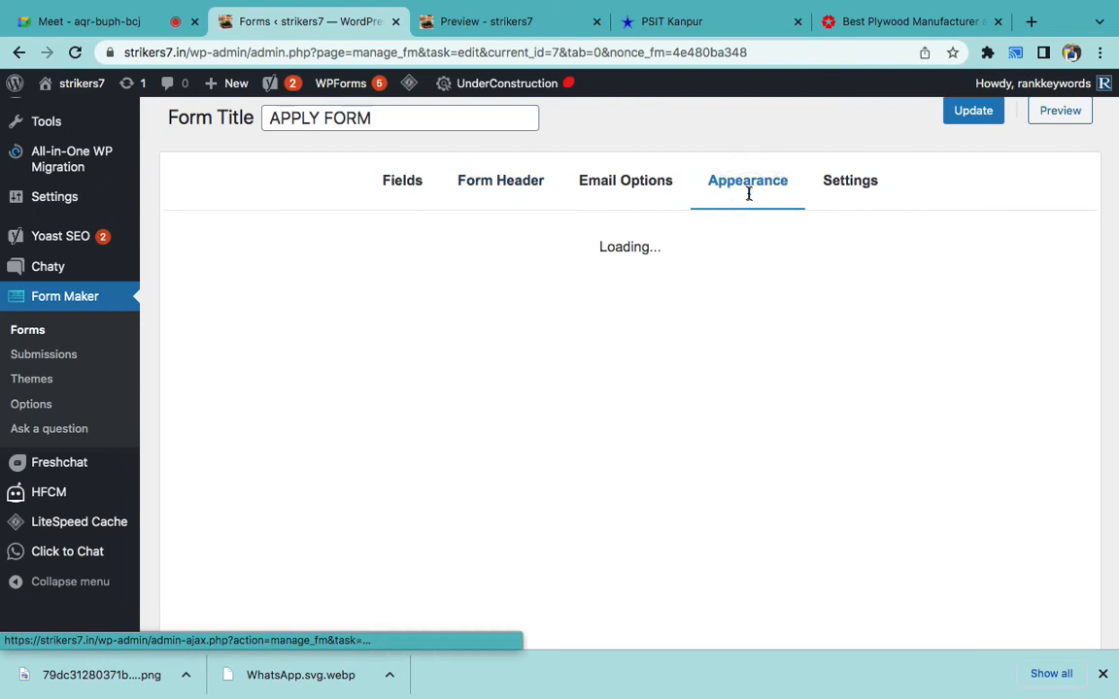
left_click(803, 273)
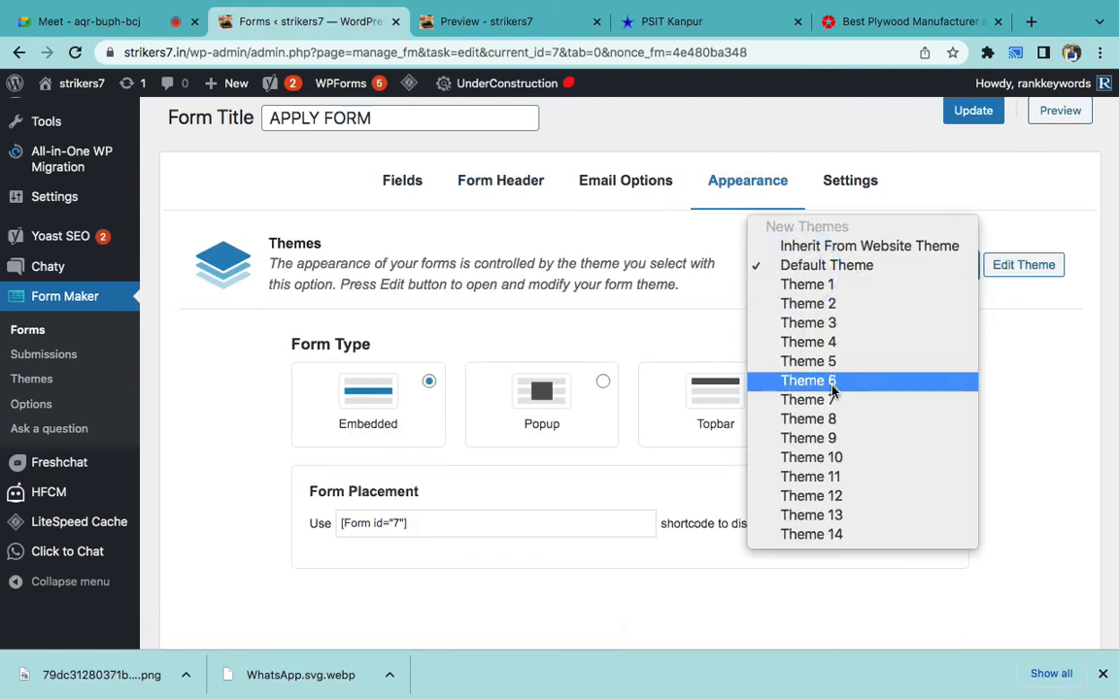
left_click(842, 457)
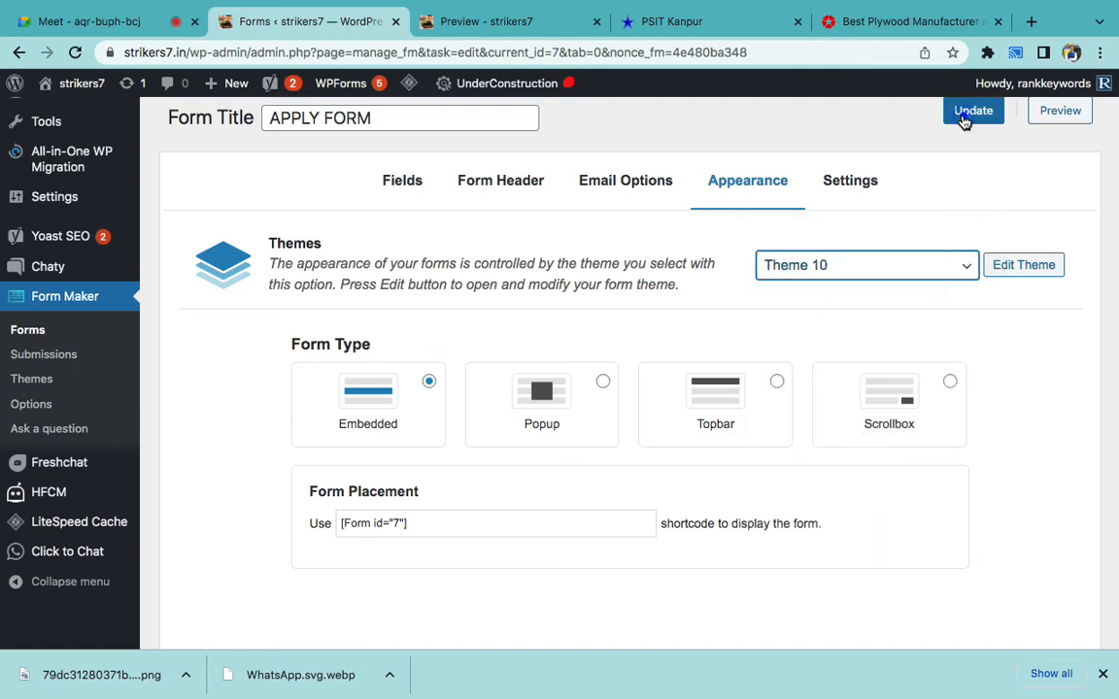
left_click(967, 113)
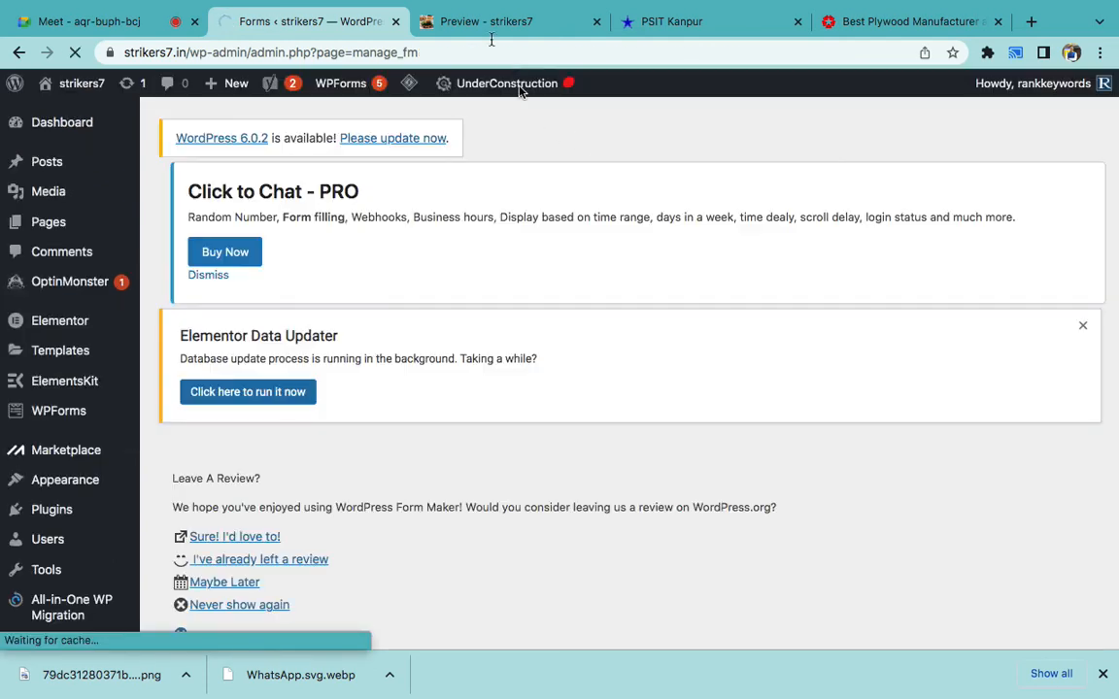
- Reload the preview to see the blue ENQUIRE NOW header, then return to the editor
left_click(474, 23)
left_click(452, 55)
key("Return")
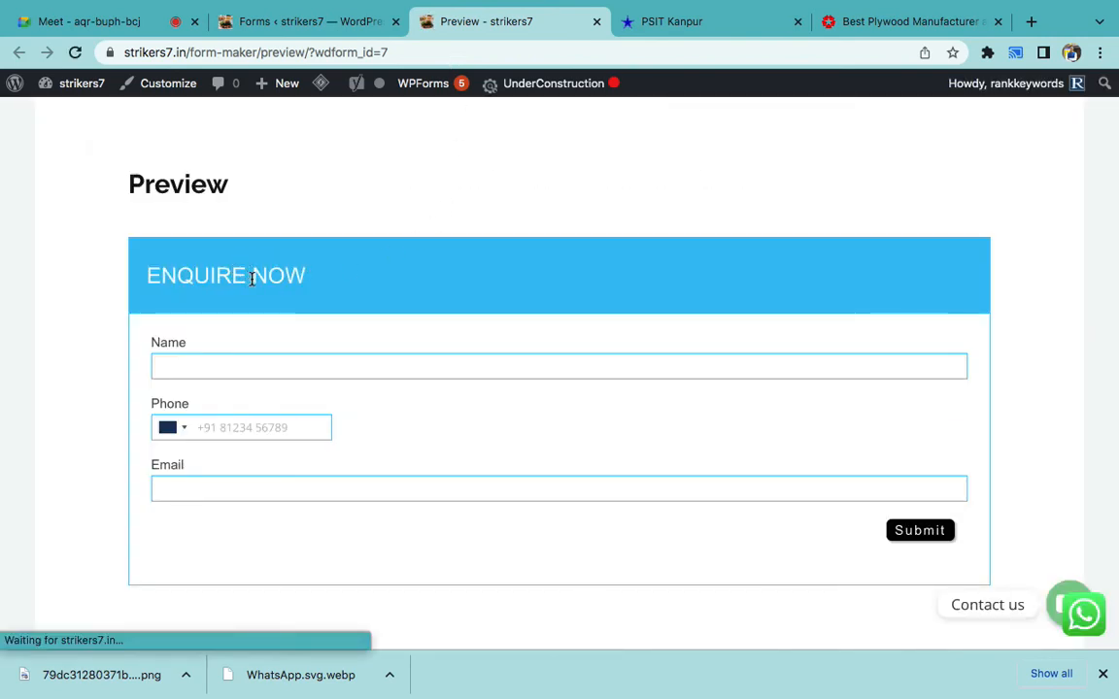
left_click(342, 23)
scroll(767, 379, "down", 3)
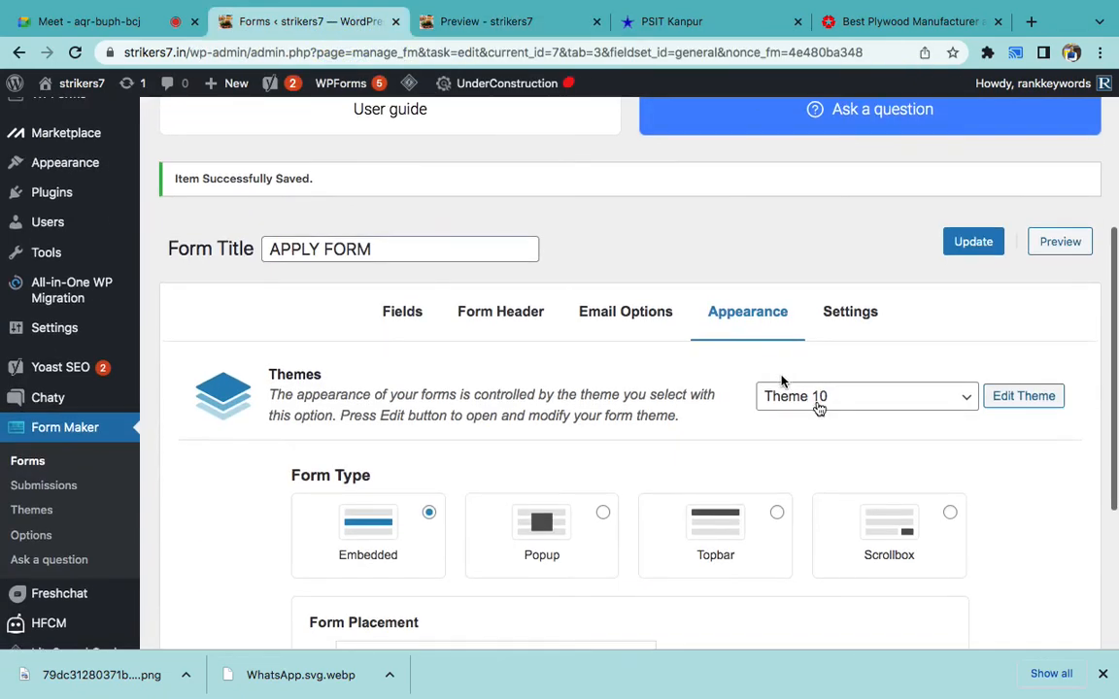
- Switch APPLY FORM's theme to Theme 8 and update the form
left_click(818, 409)
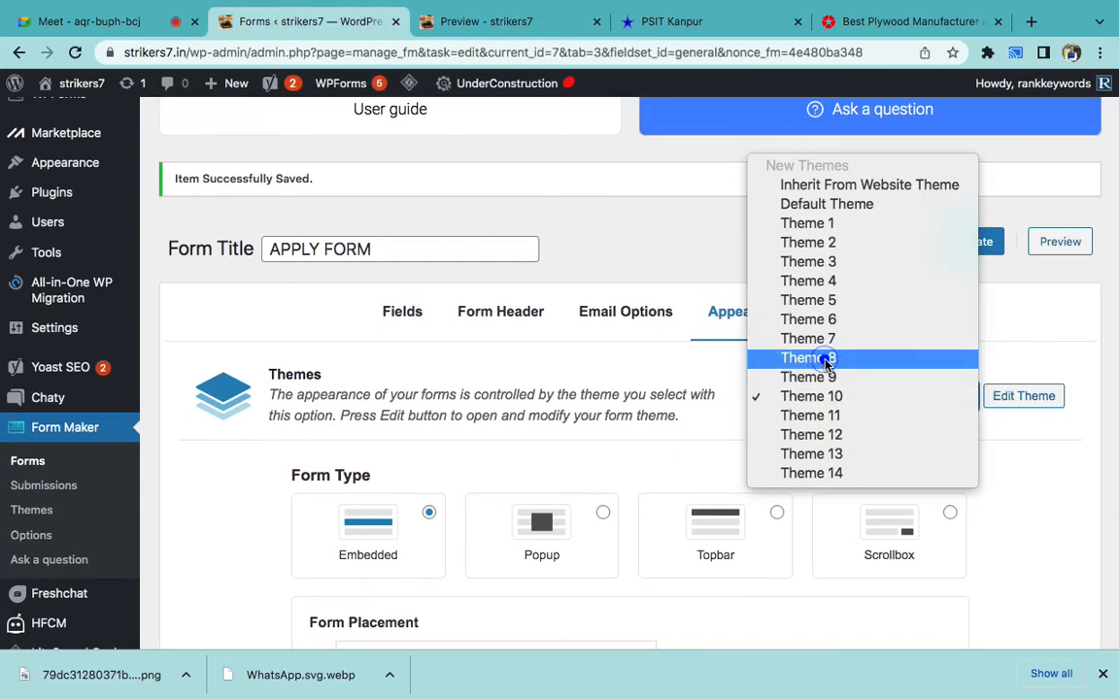
left_click(826, 360)
left_click(976, 241)
- Reload the form preview to check Theme 8, trying the Name field
left_click(483, 24)
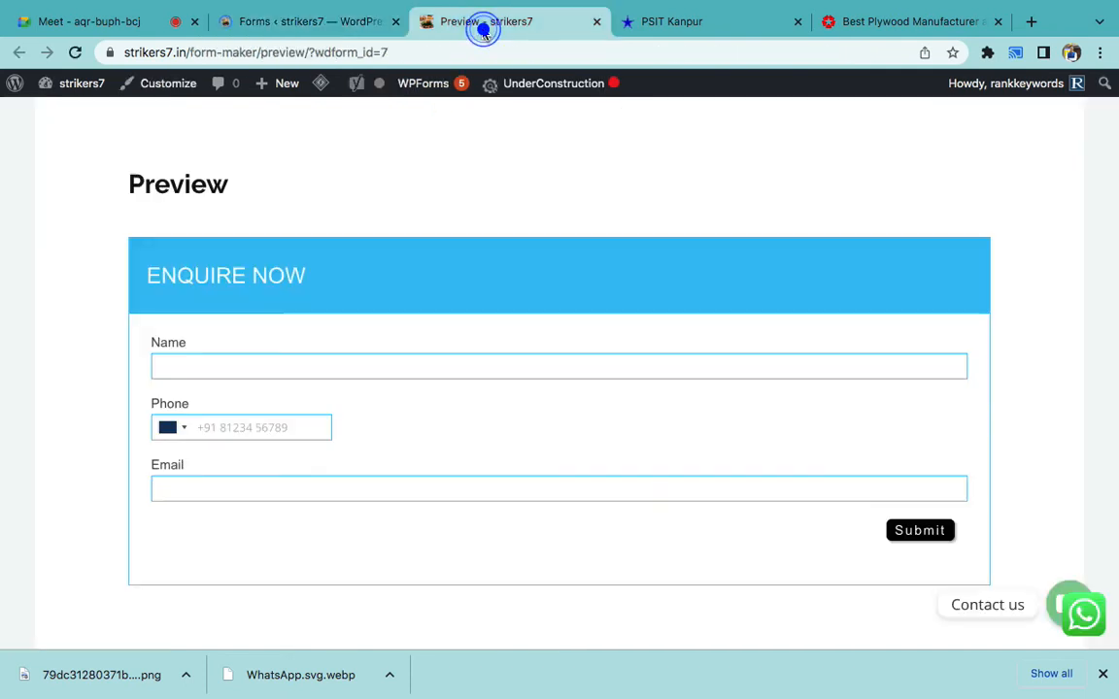
left_click(75, 53)
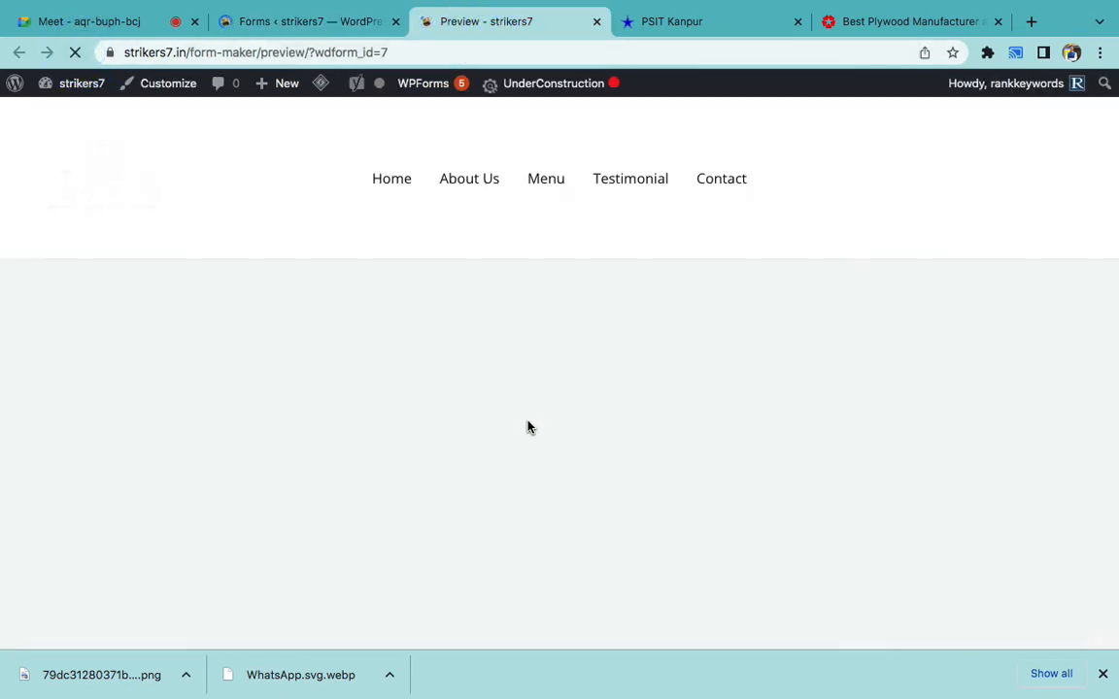
scroll(530, 428, "down", 2)
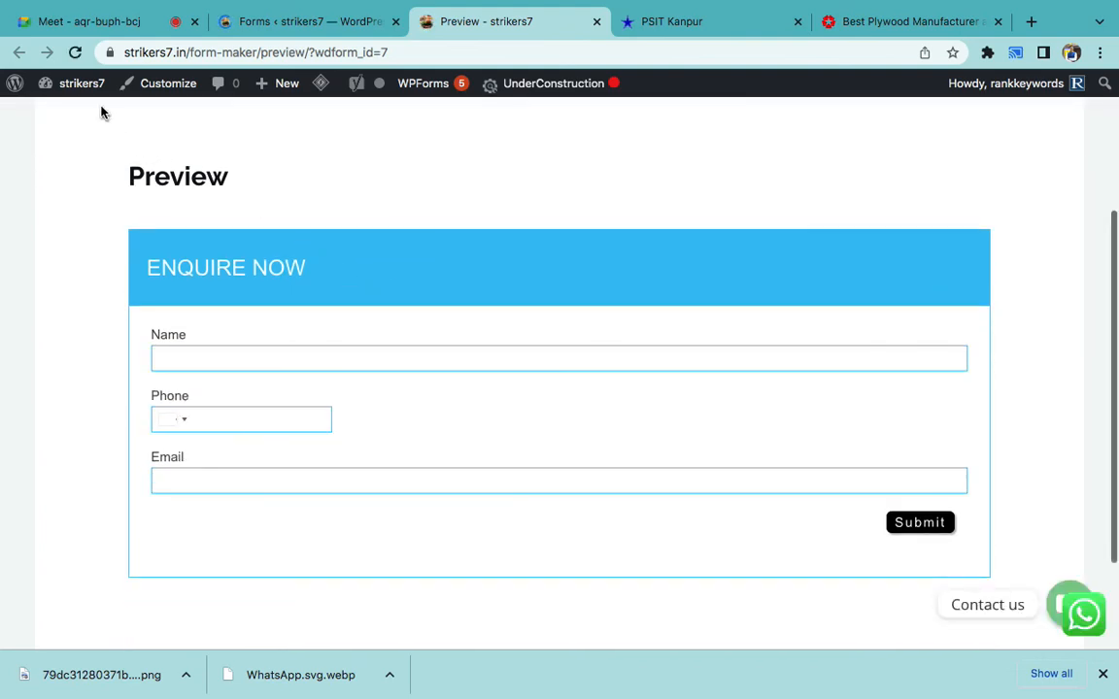
left_click(74, 53)
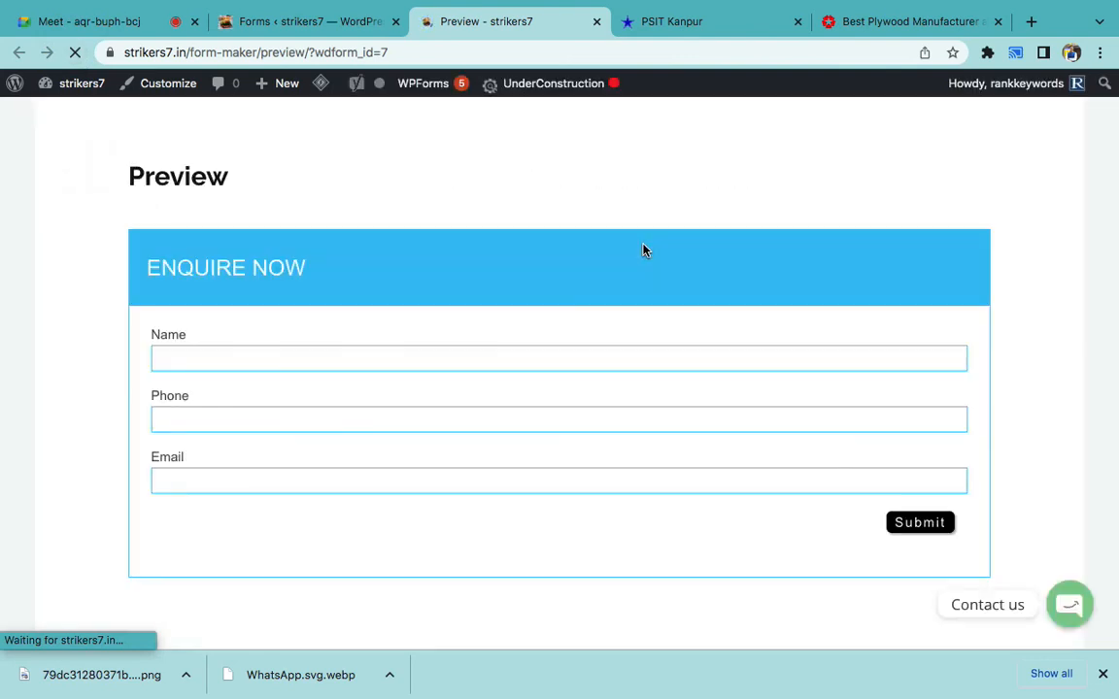
left_click(359, 367)
left_click(362, 420)
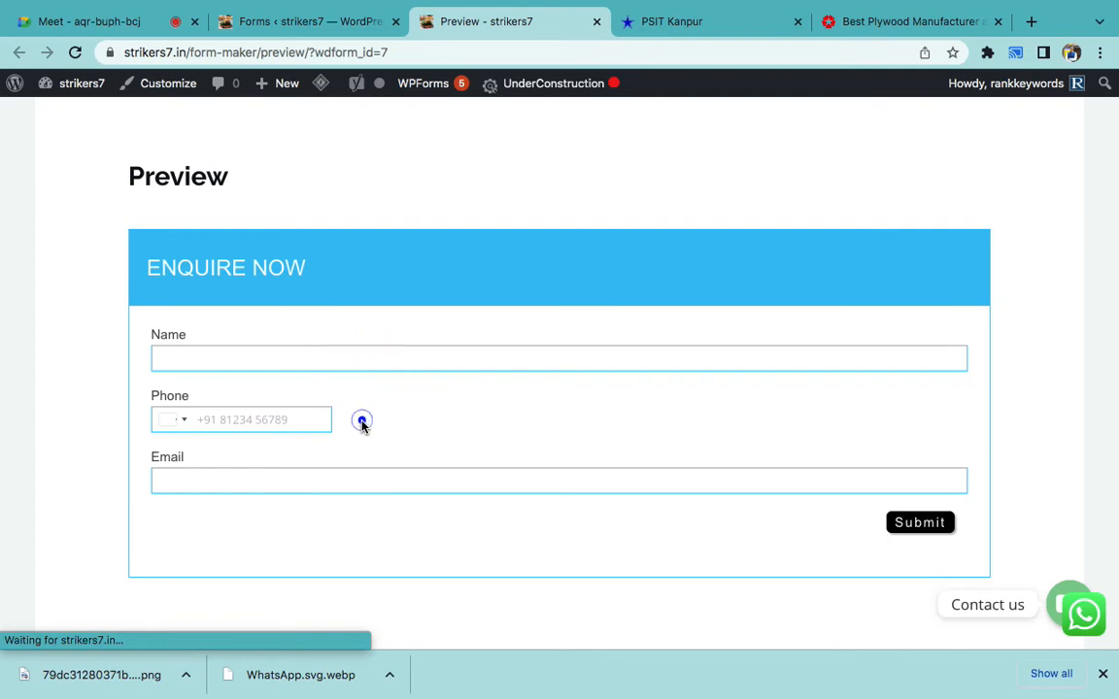
left_click(74, 52)
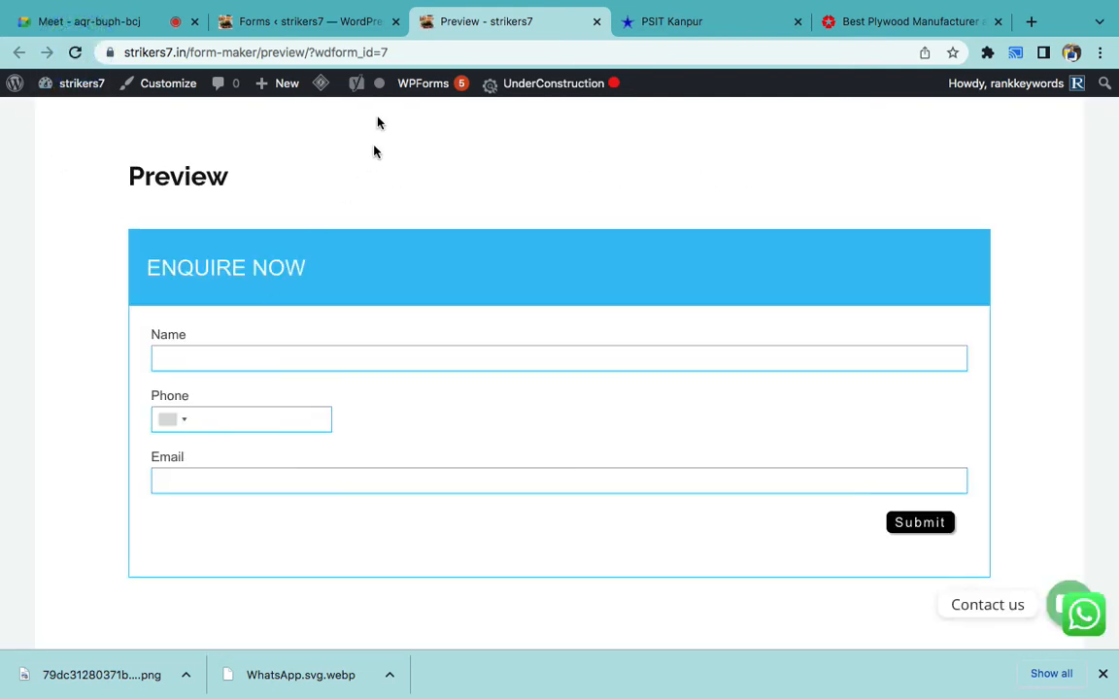
- Back in the form editor, update APPLY FORM again
left_click(339, 35)
scroll(841, 427, "down", 4)
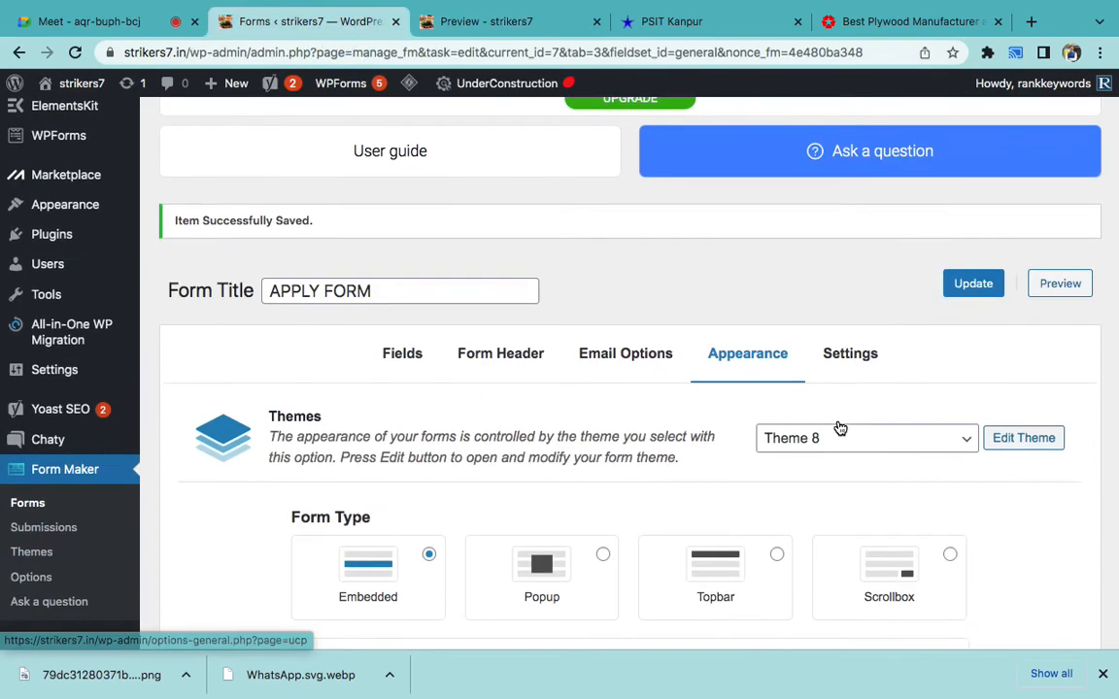
left_click(968, 206)
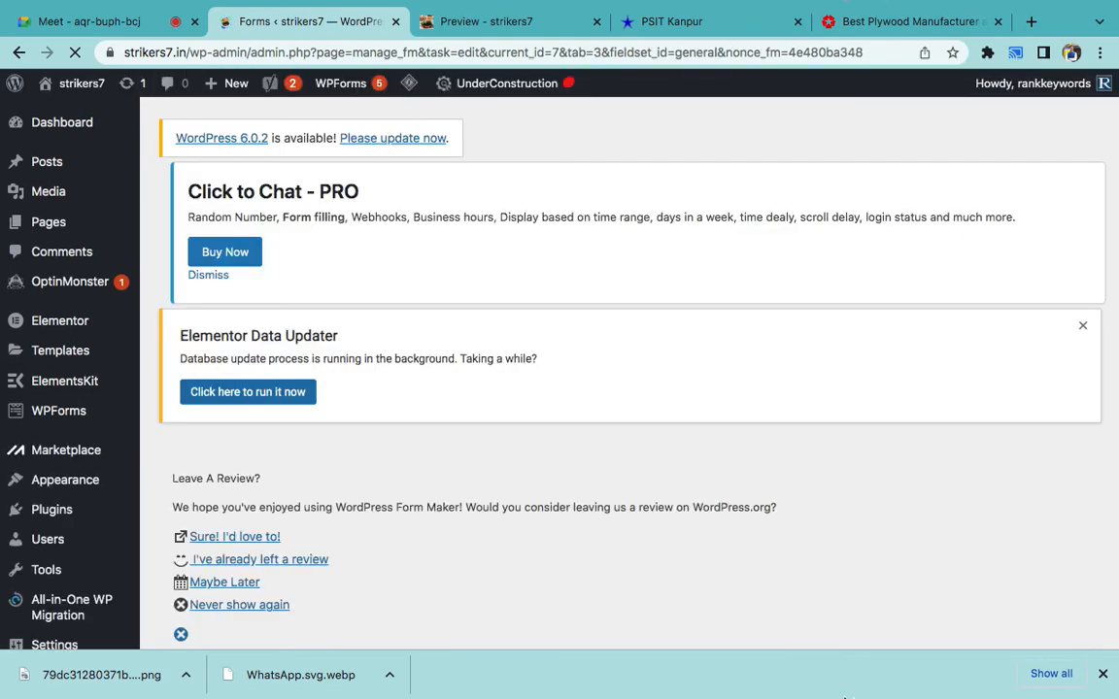
mouse_move(845, 696)
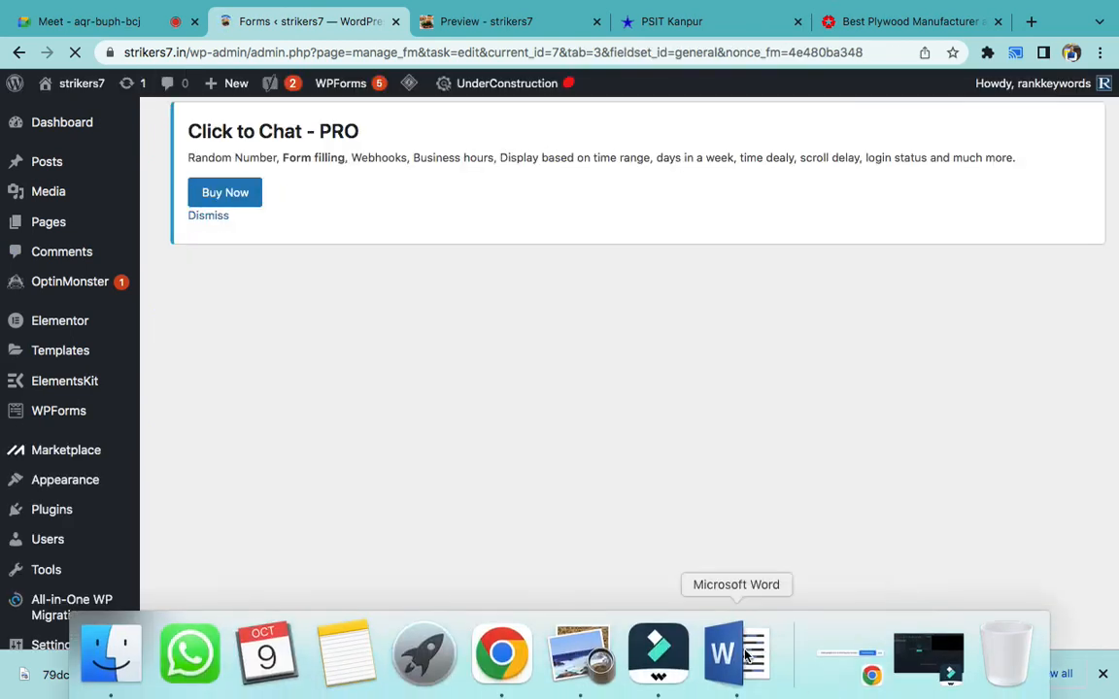
scroll(664, 565, "down", 5)
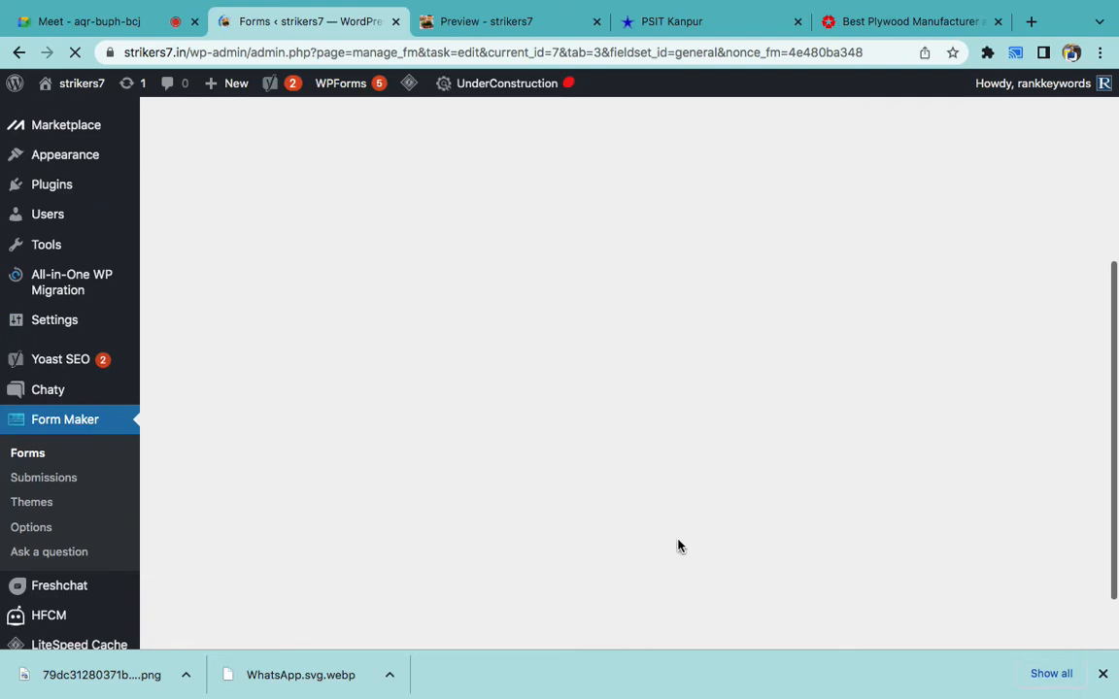
- Add 'Fields, Theme, Header' after Design Form in the notes, in non-bold black text
mouse_move(809, 679)
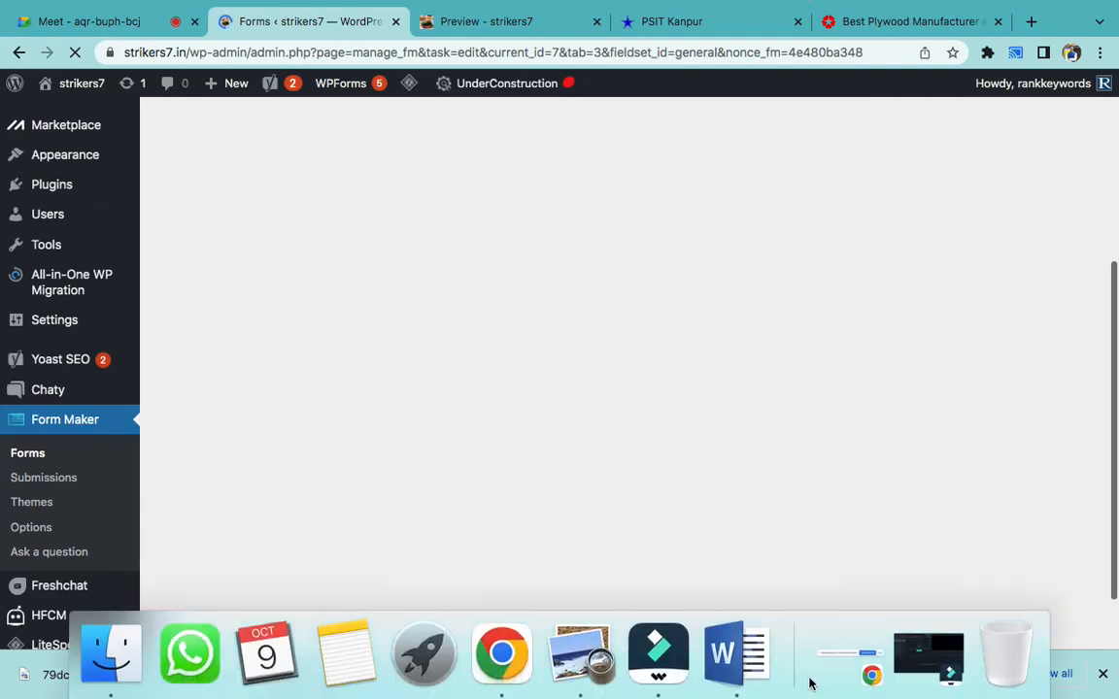
left_click(747, 658)
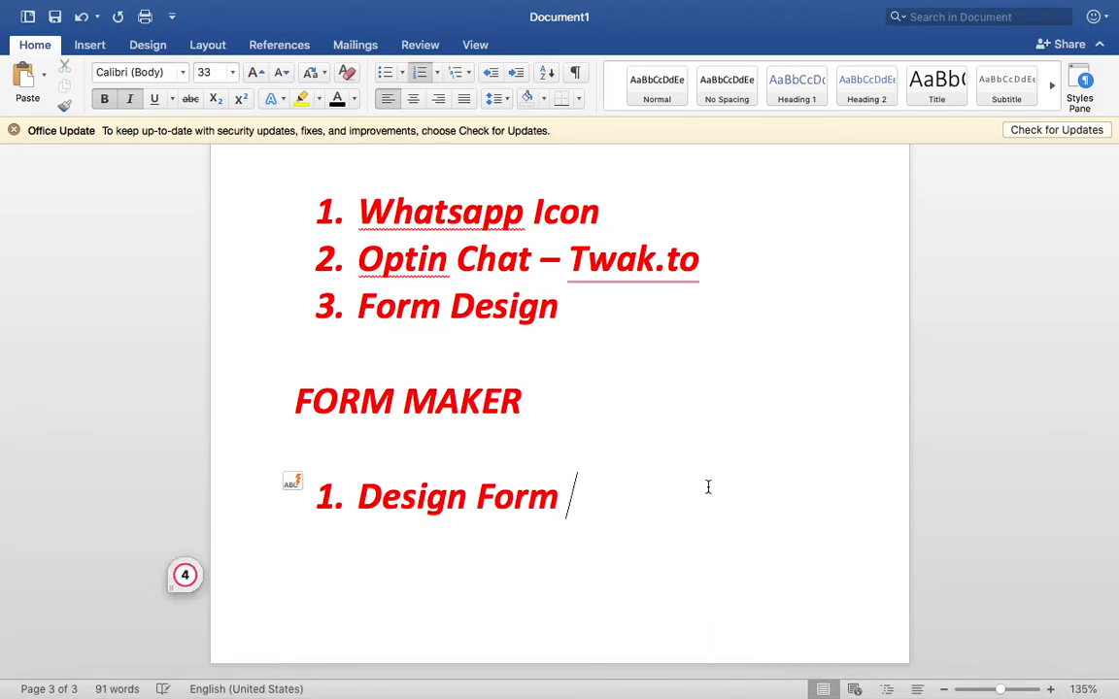
type("Fields, ")
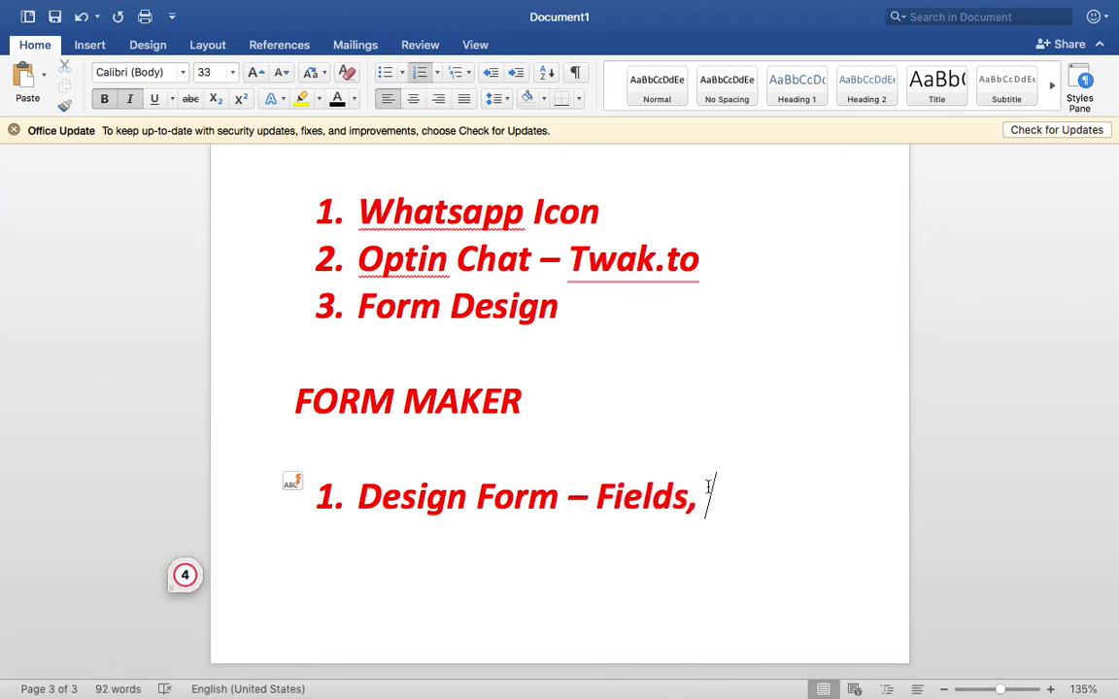
type("Theme")
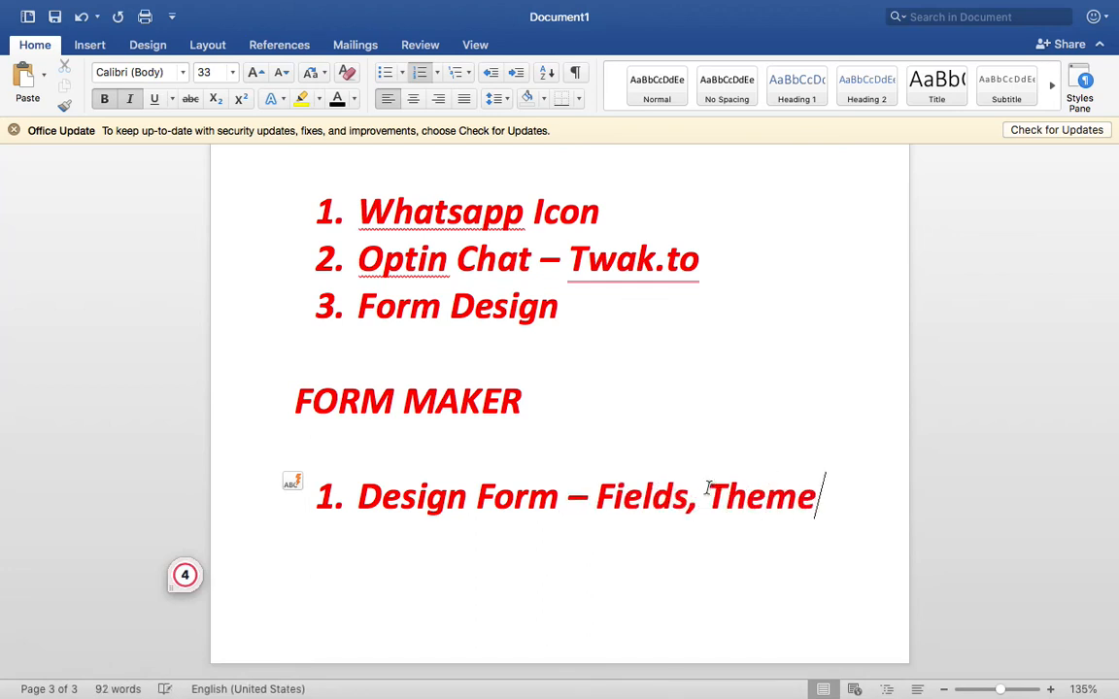
type(", Header")
left_click_drag(605, 546, 600, 498)
key("super+b")
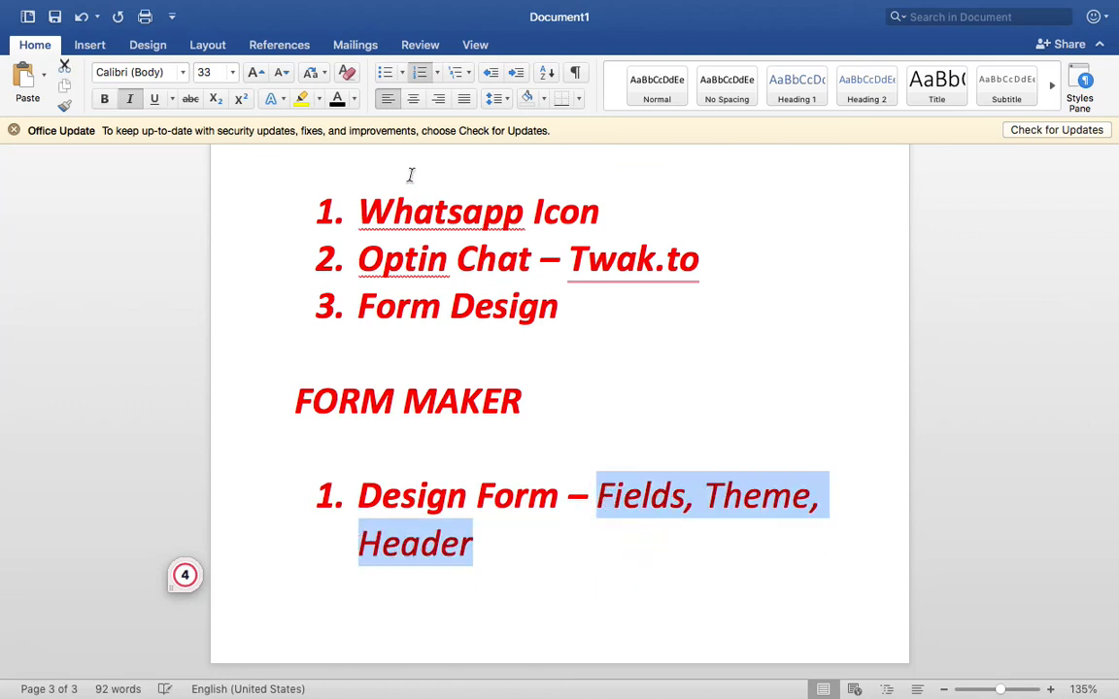
left_click(338, 98)
left_click(549, 520)
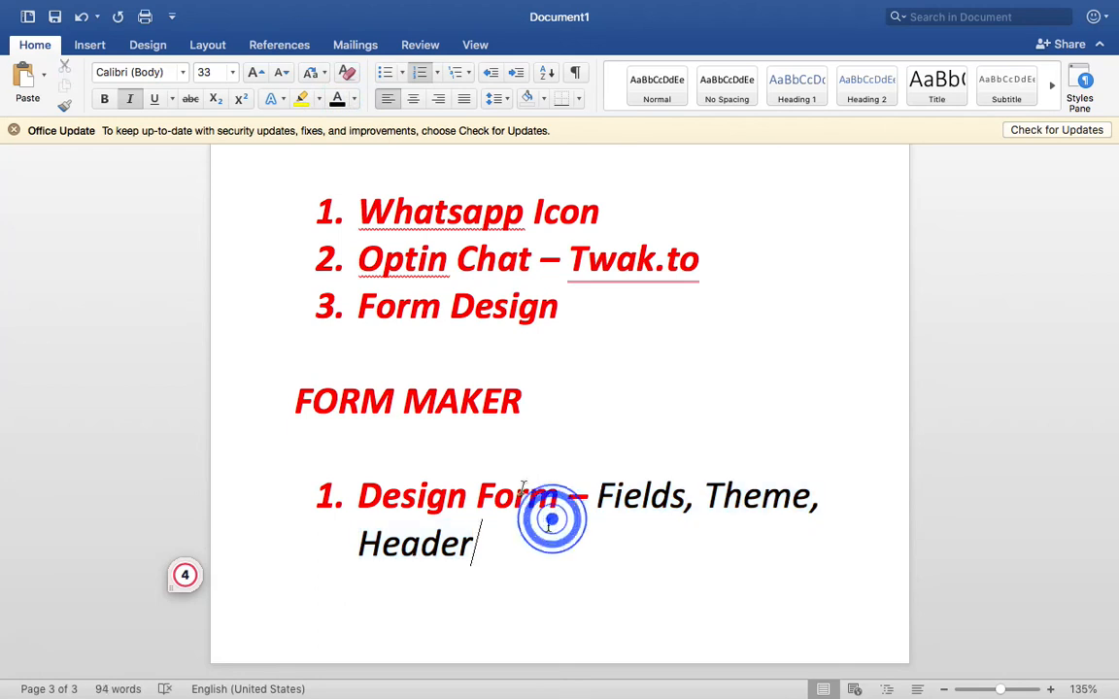
- Move FORM MAKER to a new page and add bold list item 2 'Position'
left_click(453, 368)
key("Return")
key("Return")
key("Return")
key("Return")
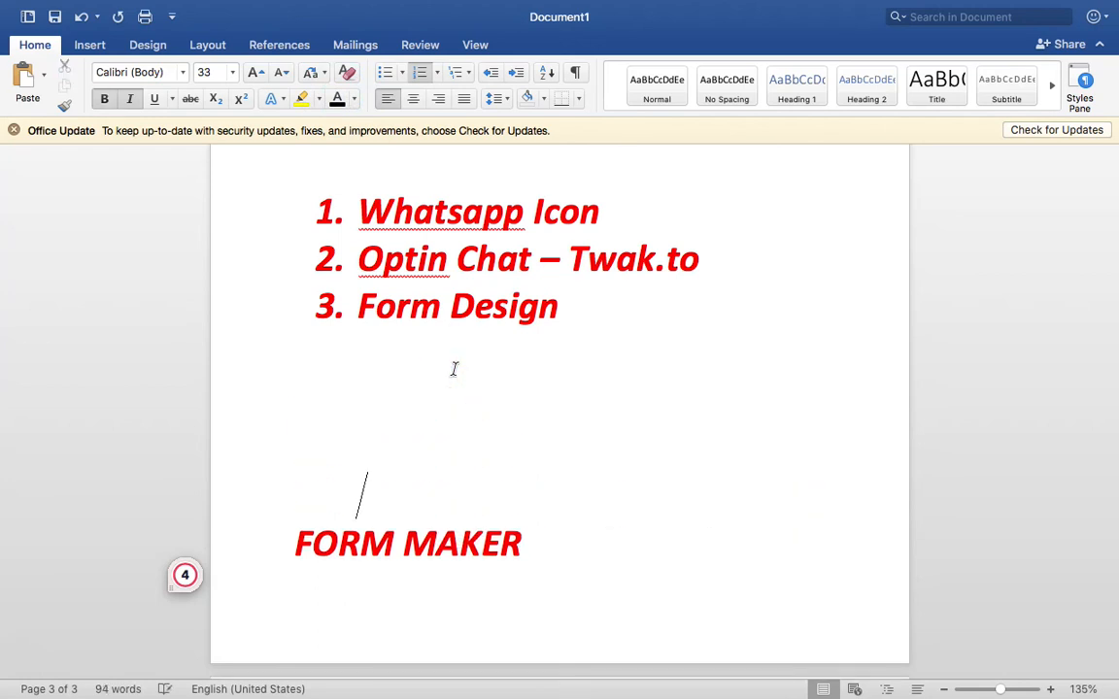
scroll(454, 368, "down", 10)
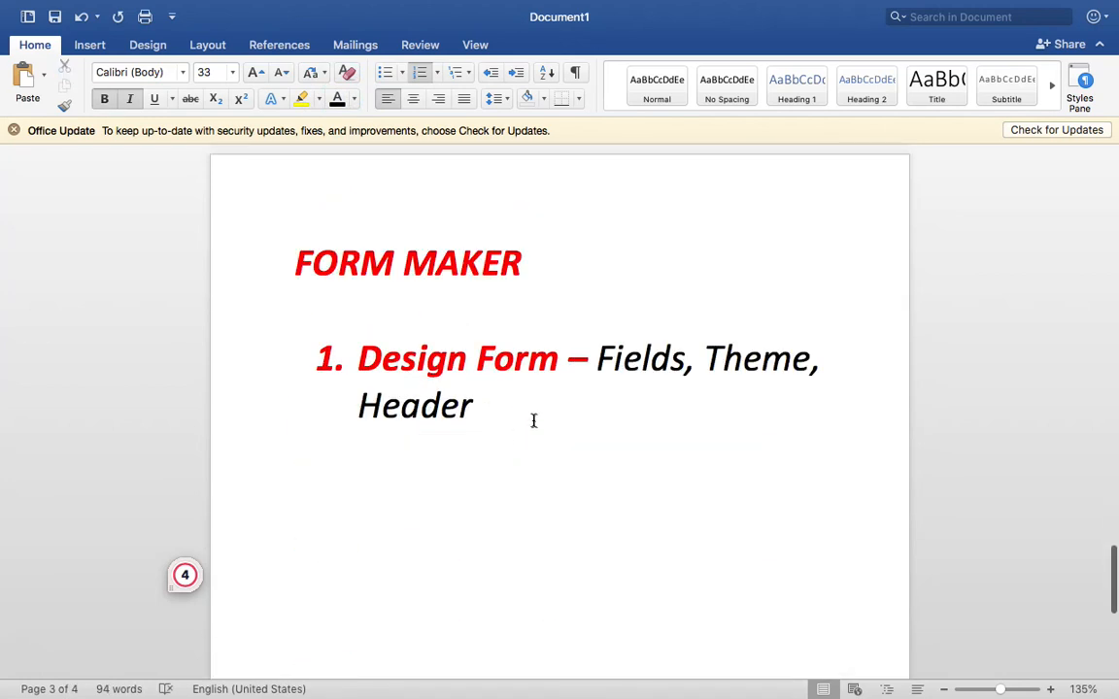
left_click(532, 418)
key("Return")
key("super+b")
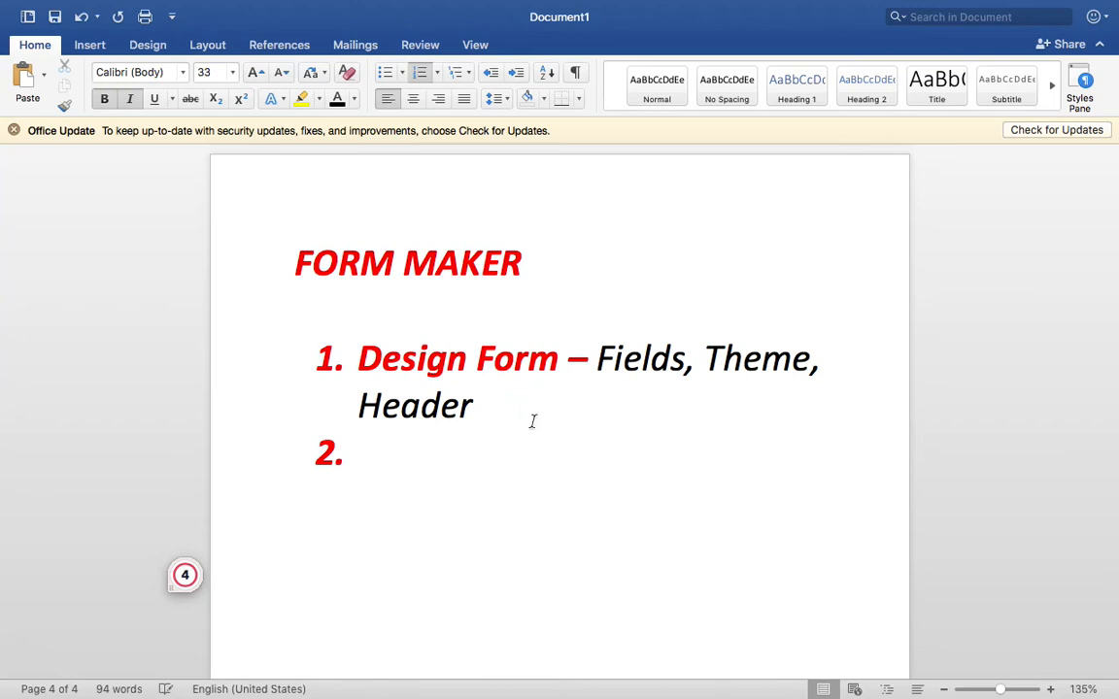
type("Position")
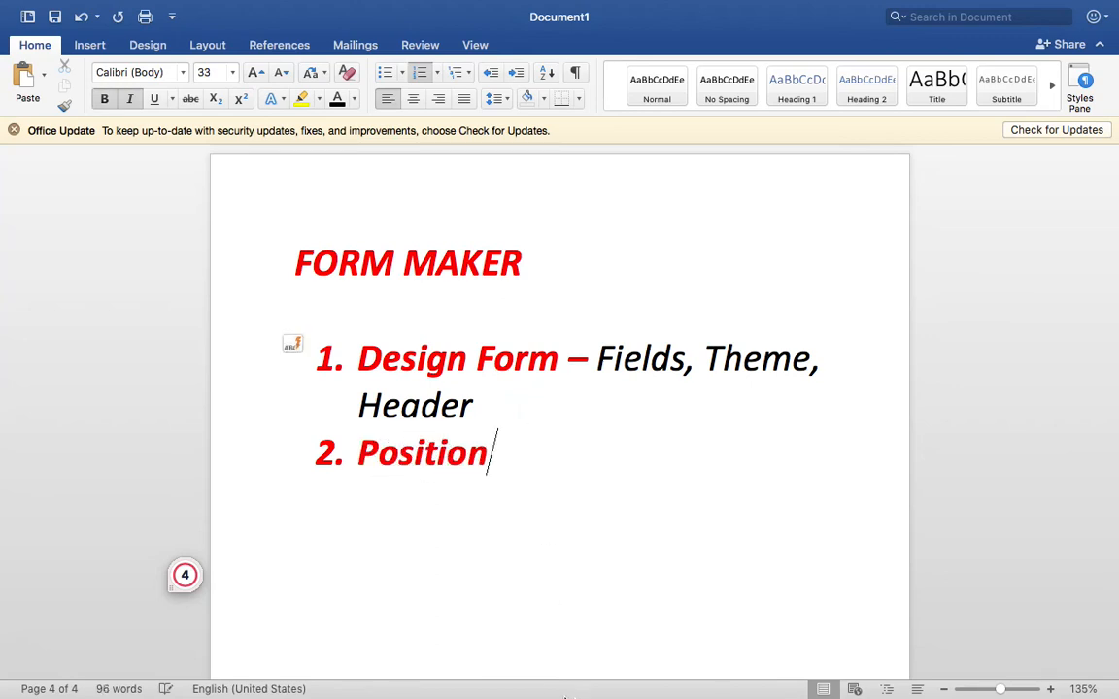
- Browse the Centuryply and PSIT Kanpur enquiry forms, then return to the APPLY FORM editor tab
left_click(497, 650)
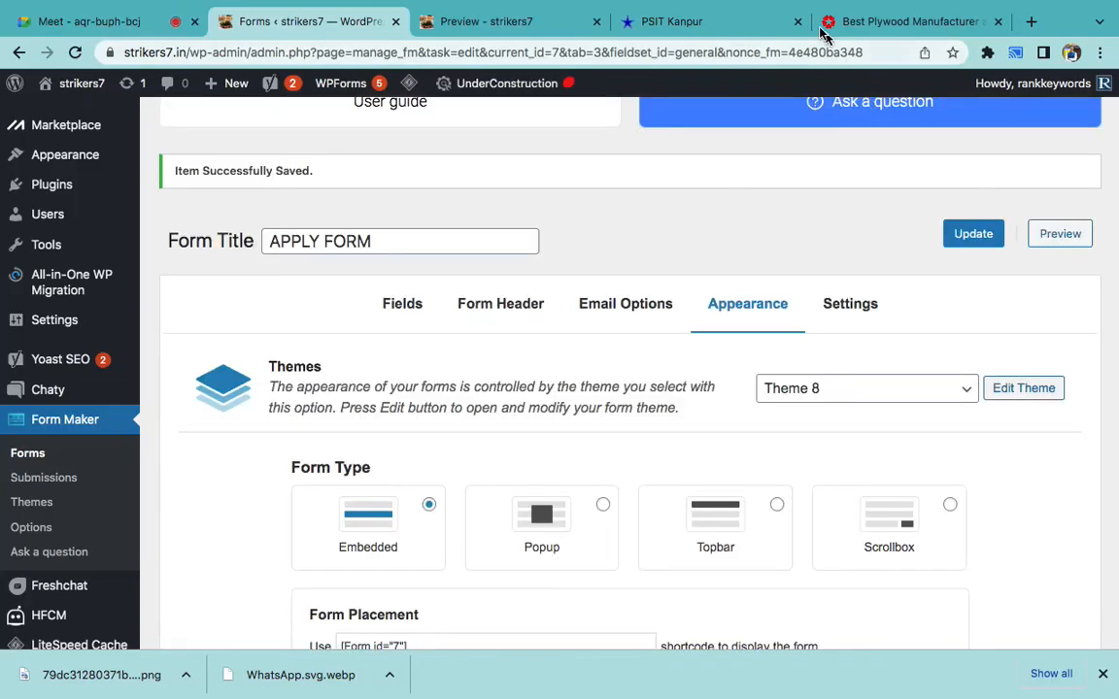
left_click(877, 21)
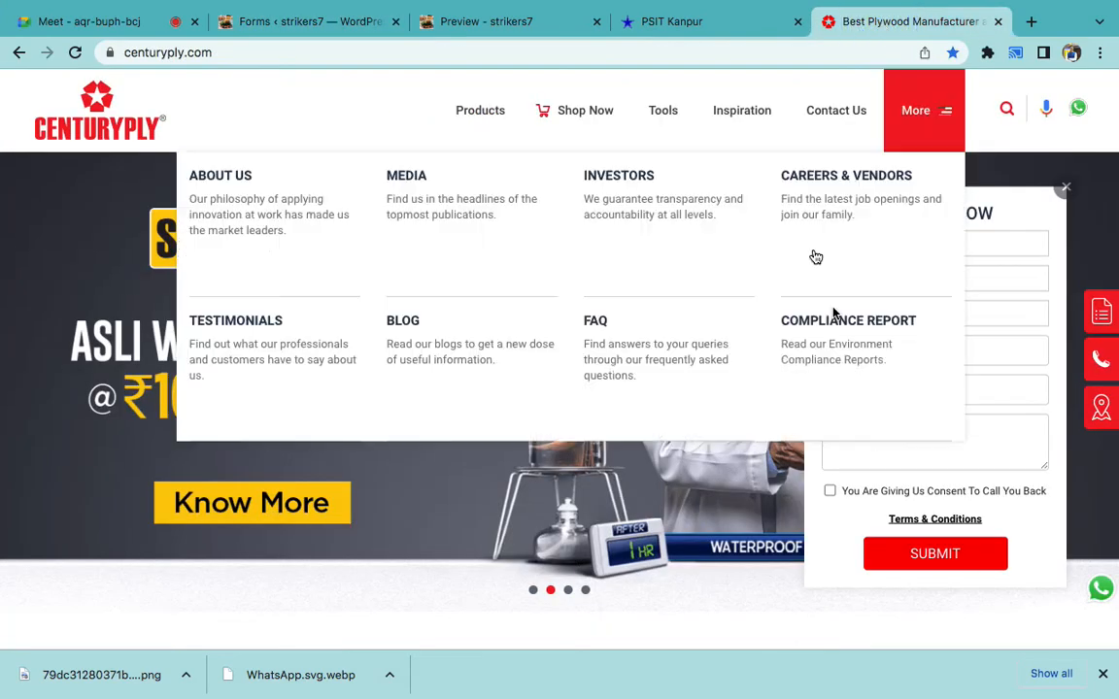
left_click(707, 19)
scroll(669, 370, "down", 10)
scroll(669, 370, "down", 15)
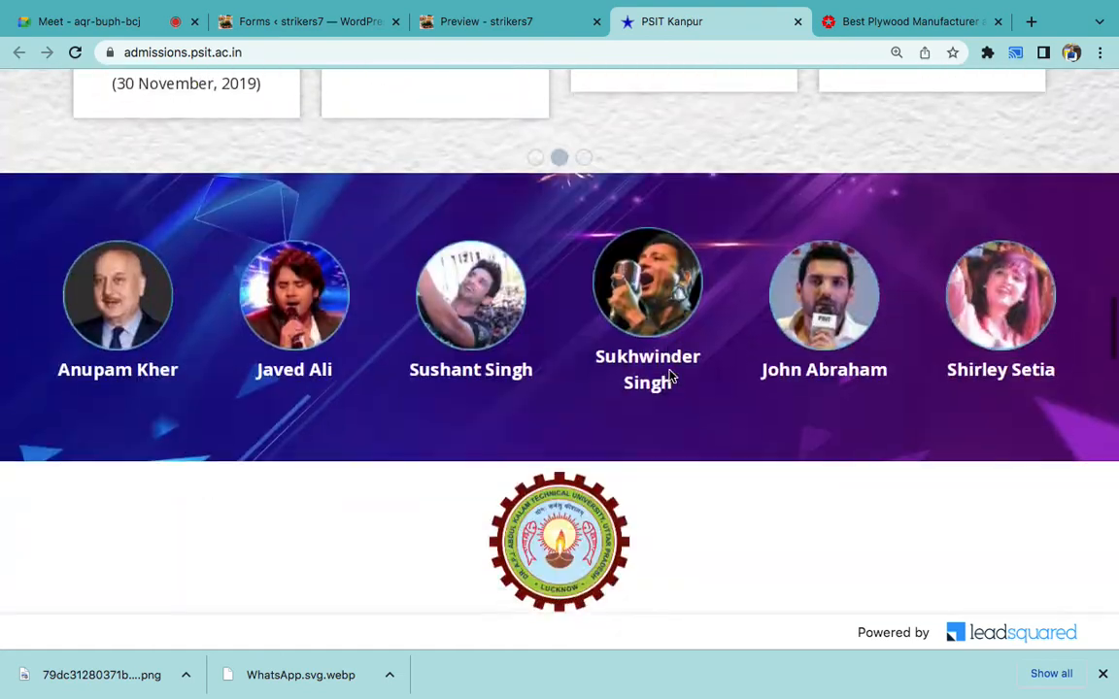
scroll(669, 373, "down", 15)
scroll(644, 265, "down", 15)
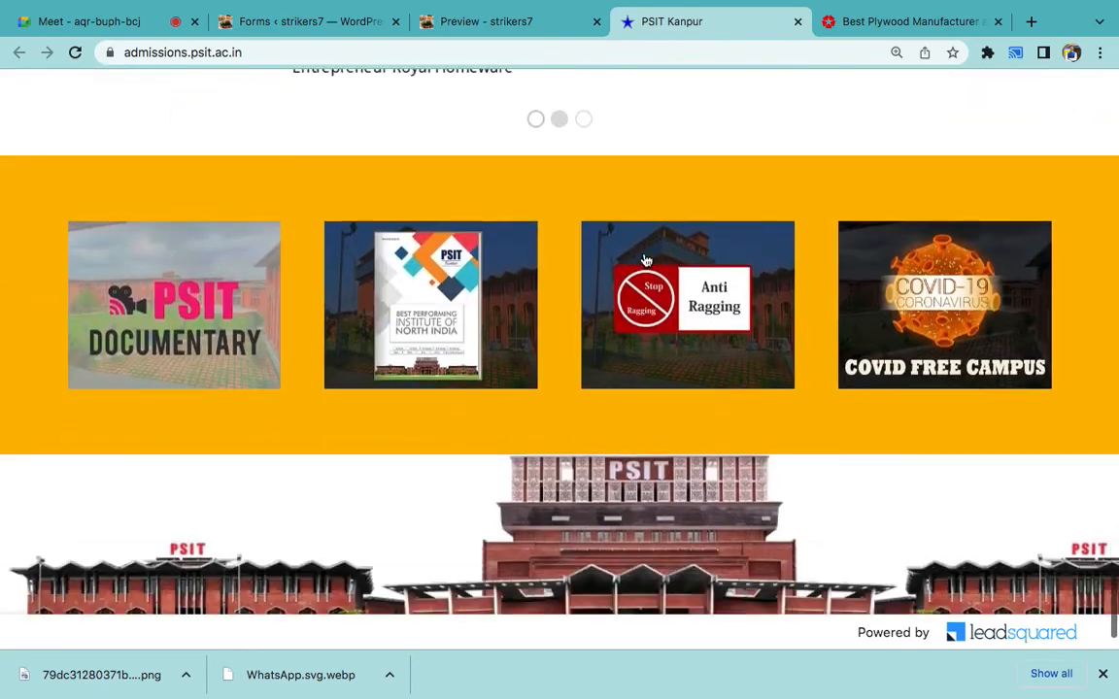
scroll(644, 260, "up", 20)
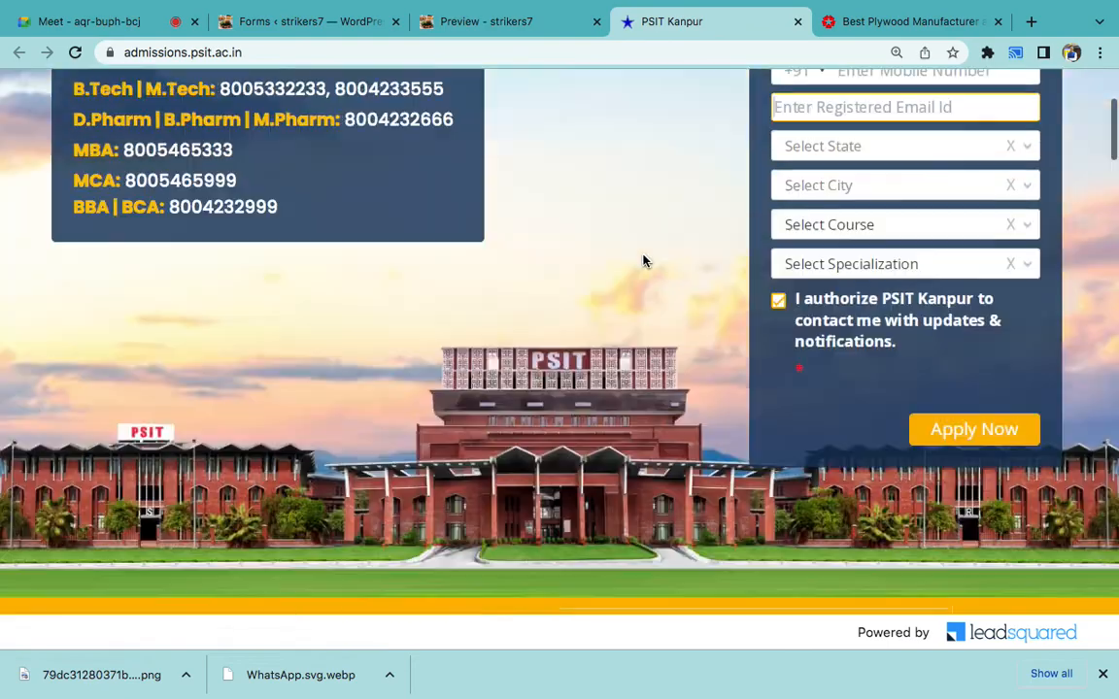
scroll(644, 261, "up", 5)
scroll(644, 260, "down", 2)
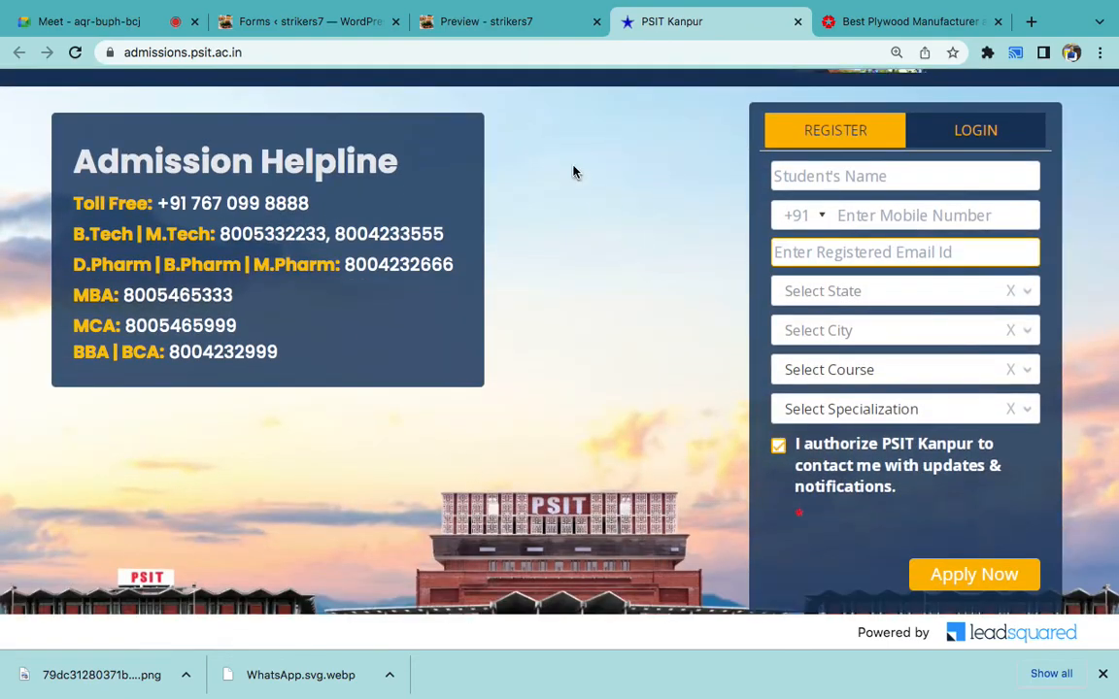
left_click(309, 24)
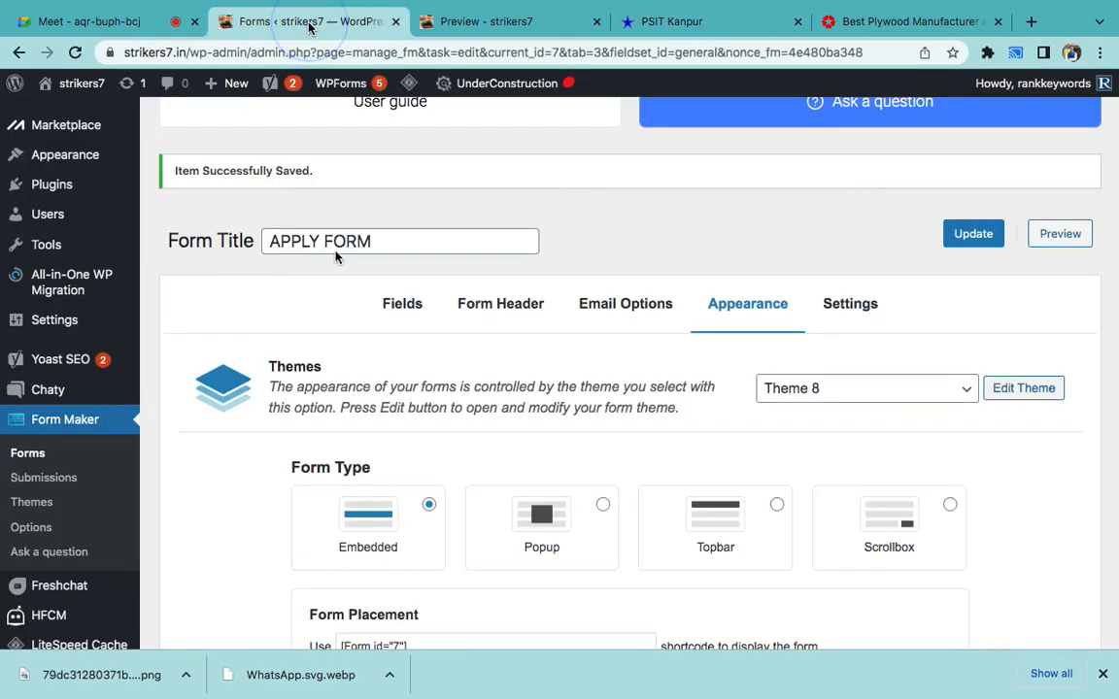
- From Pages > All Pages, open the Home page with Edit with Elementor
scroll(335, 307, "up", 5)
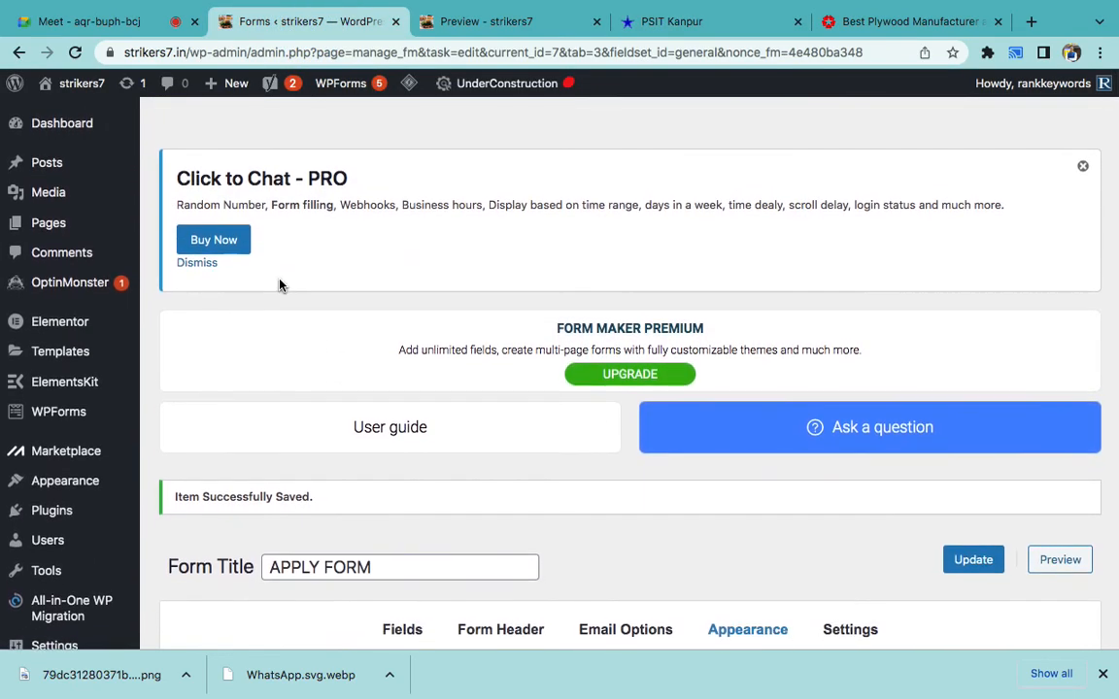
mouse_move(84, 227)
left_click(178, 224)
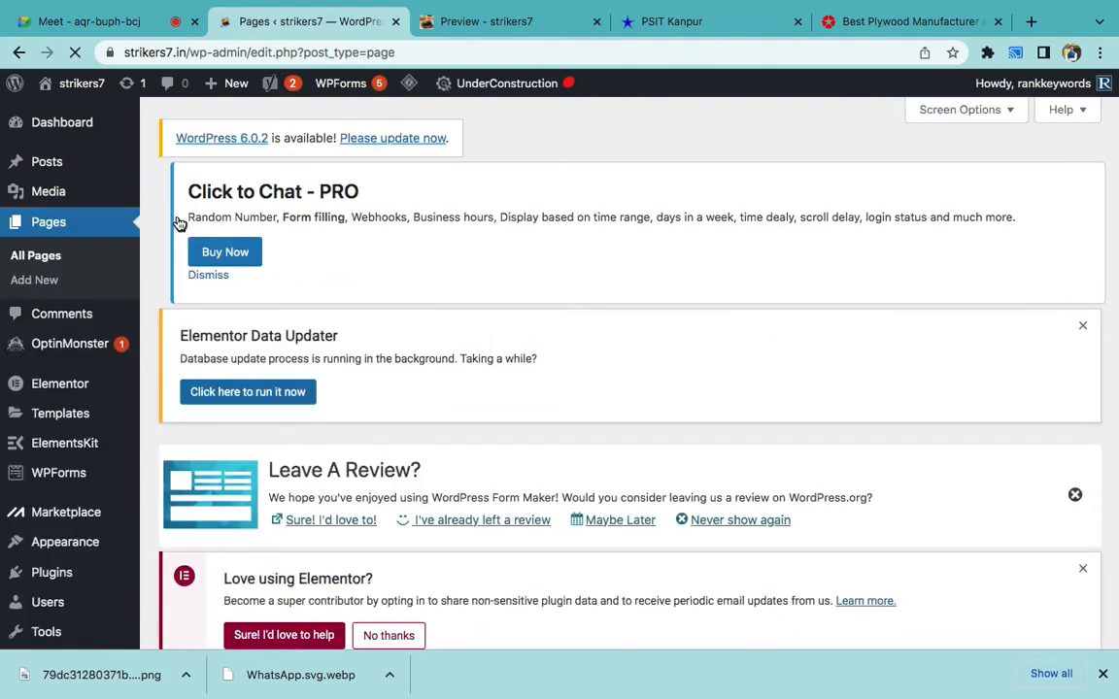
scroll(300, 355, "down", 6)
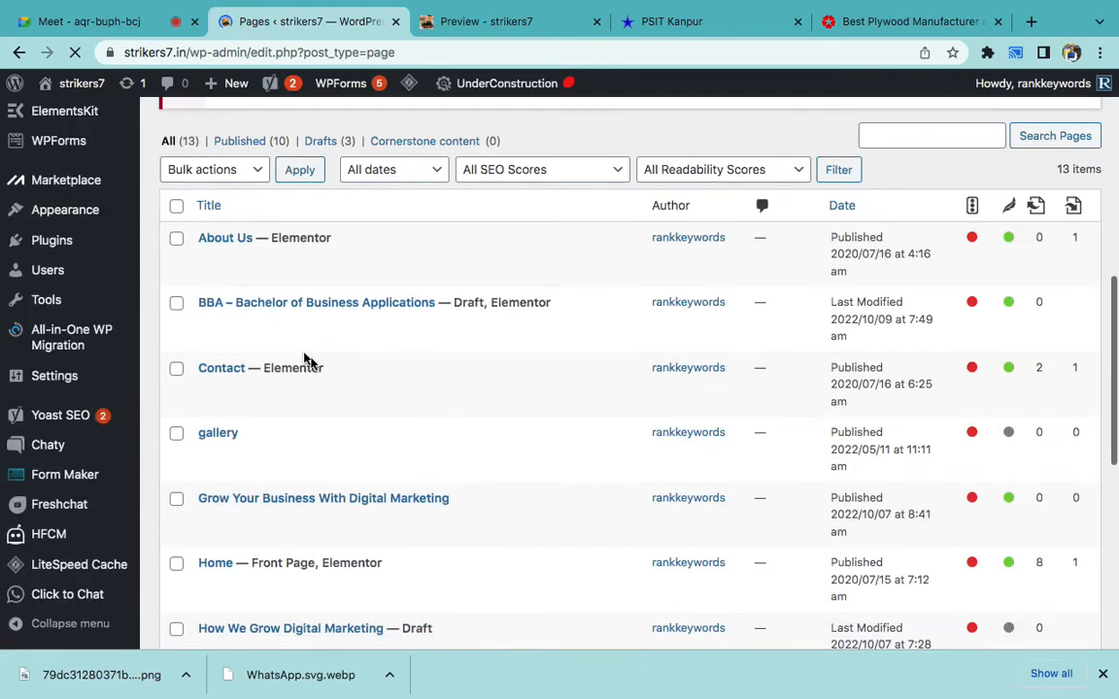
scroll(310, 359, "down", 4)
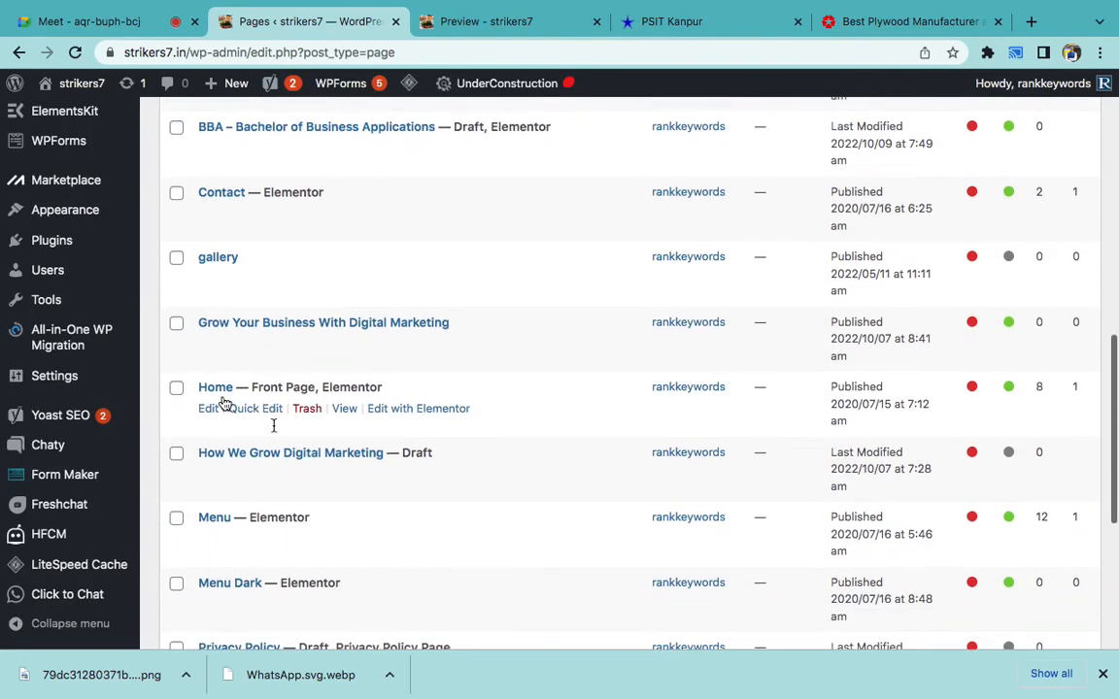
left_click(418, 409)
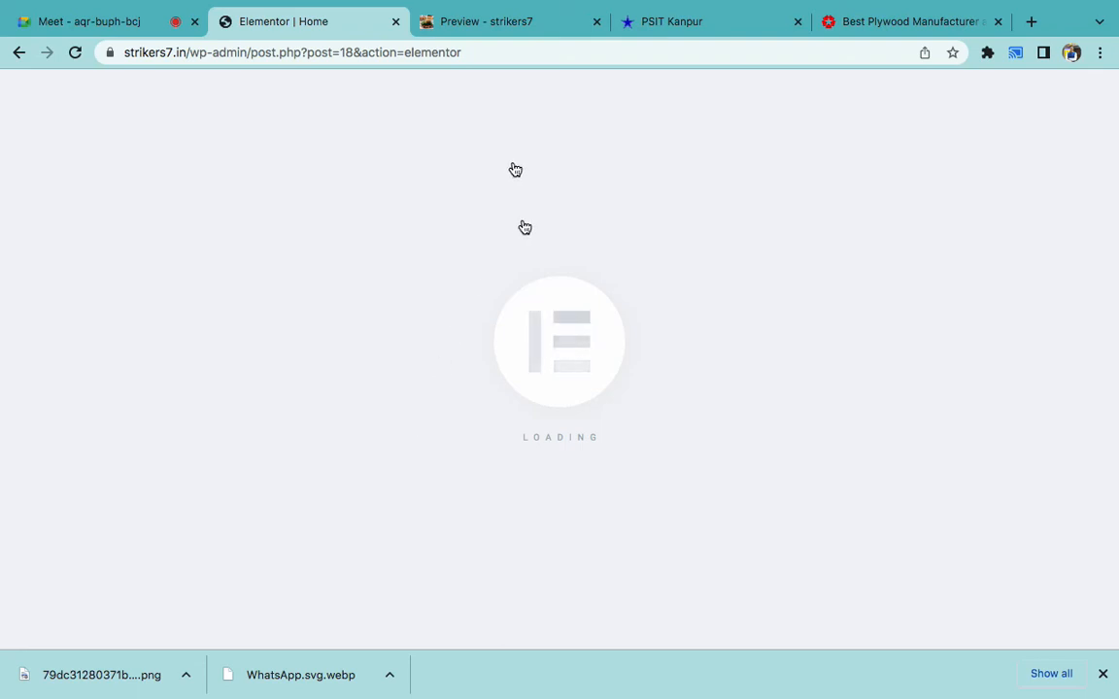
left_click(465, 15)
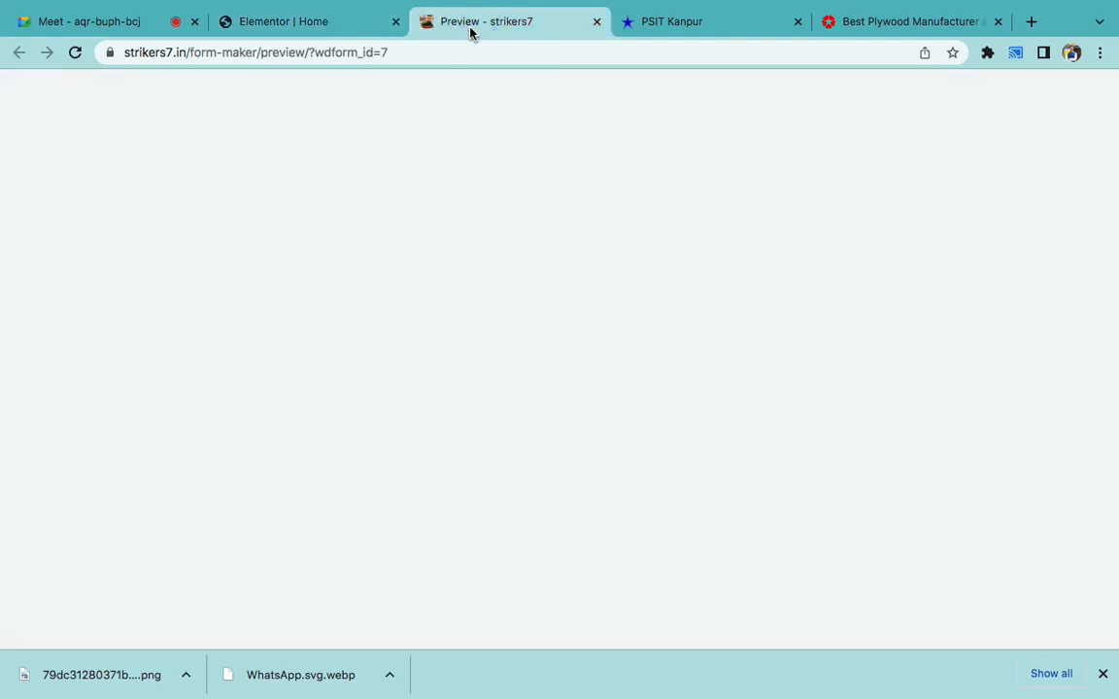
left_click(596, 21)
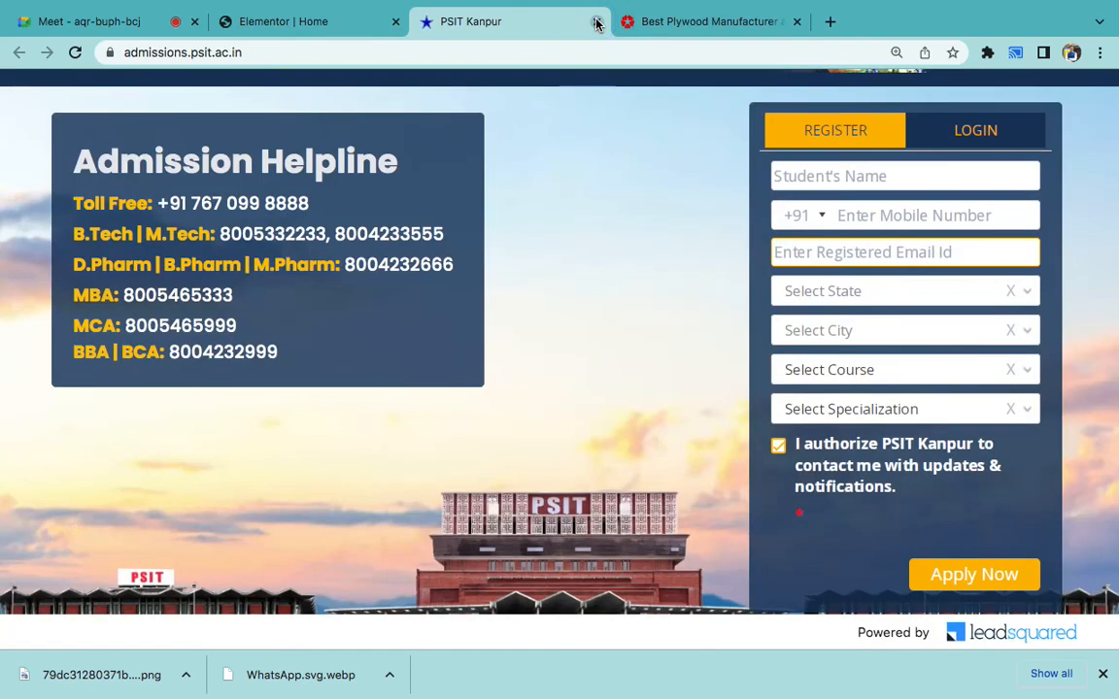
left_click(597, 21)
left_click(596, 22)
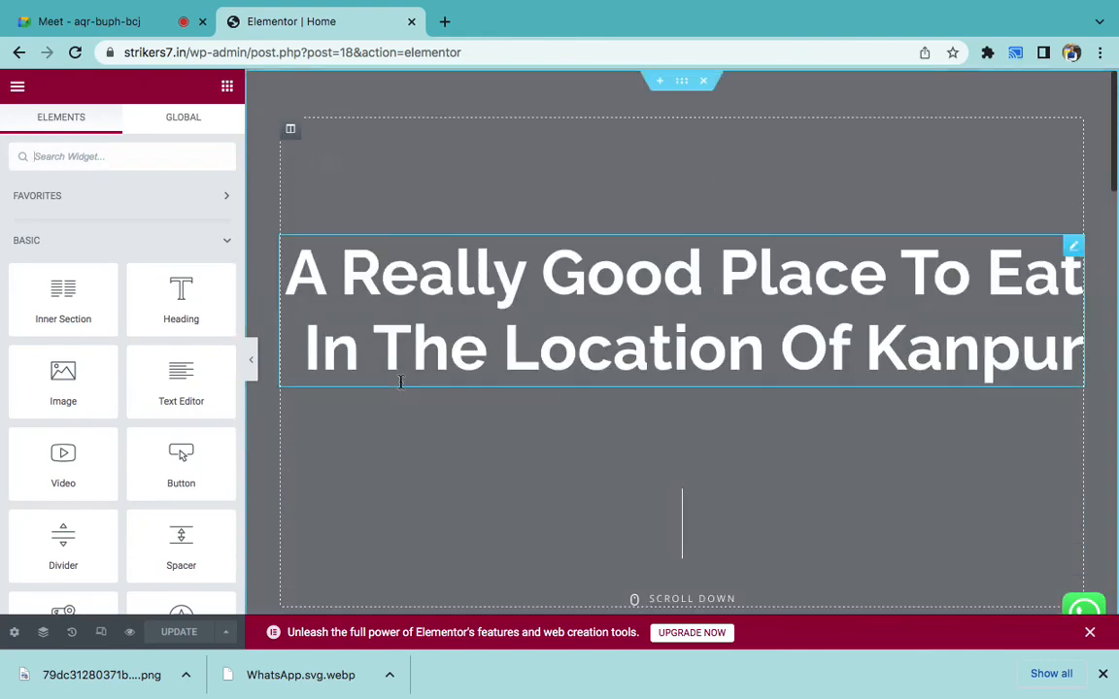
scroll(400, 382, "down", 10)
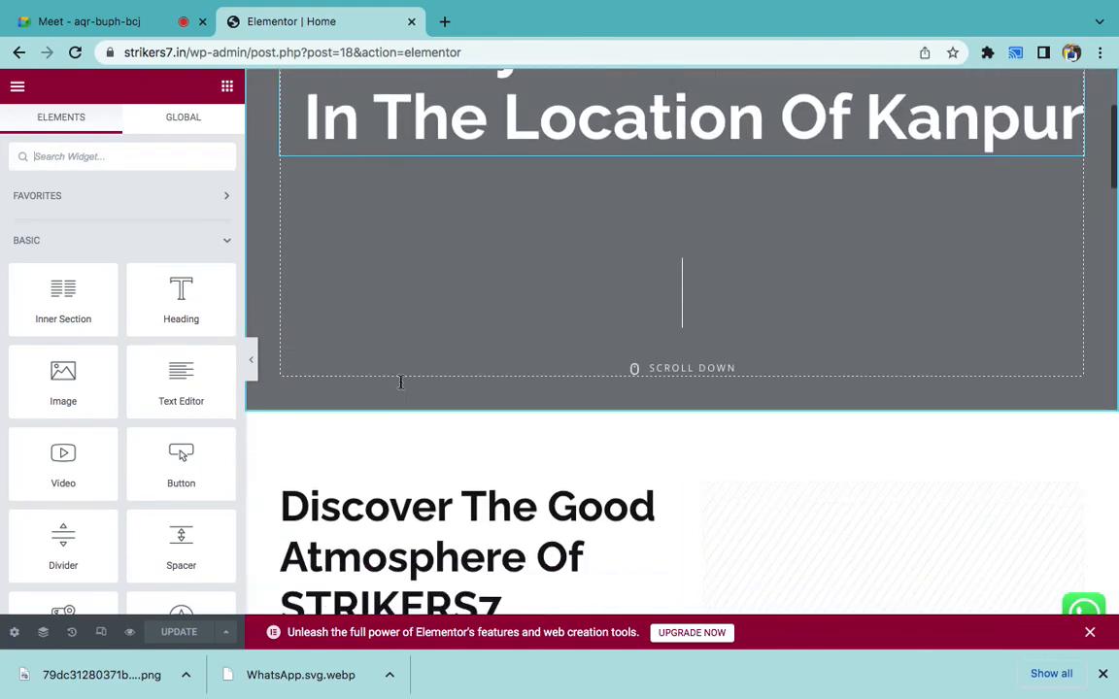
scroll(400, 389, "down", 10)
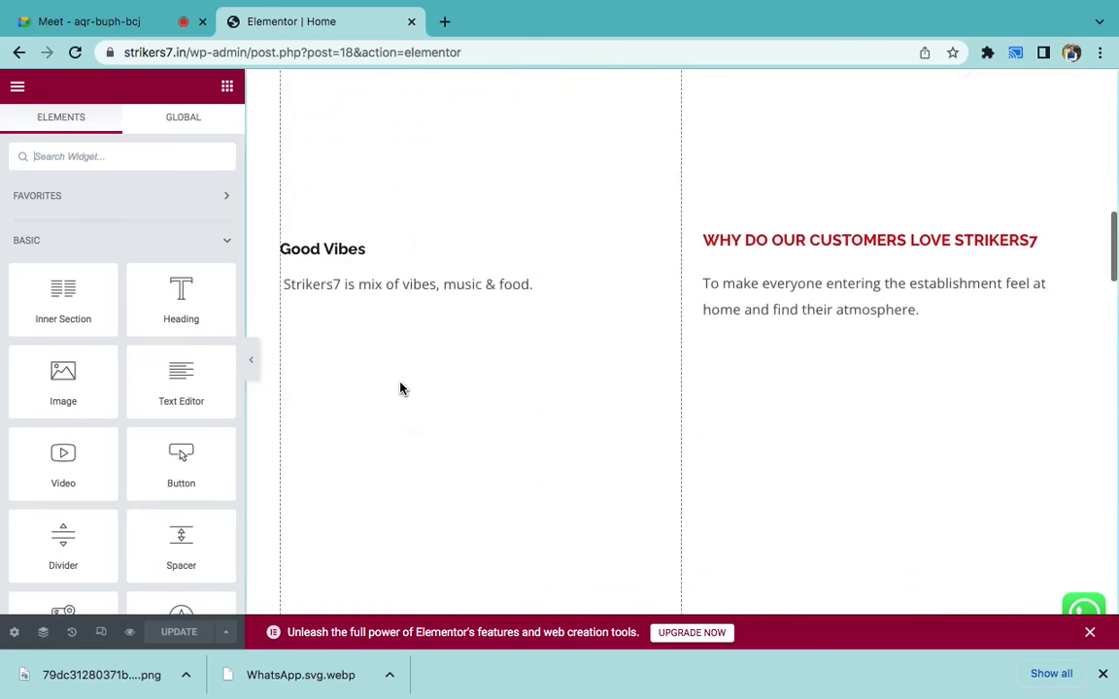
scroll(400, 388, "down", 10)
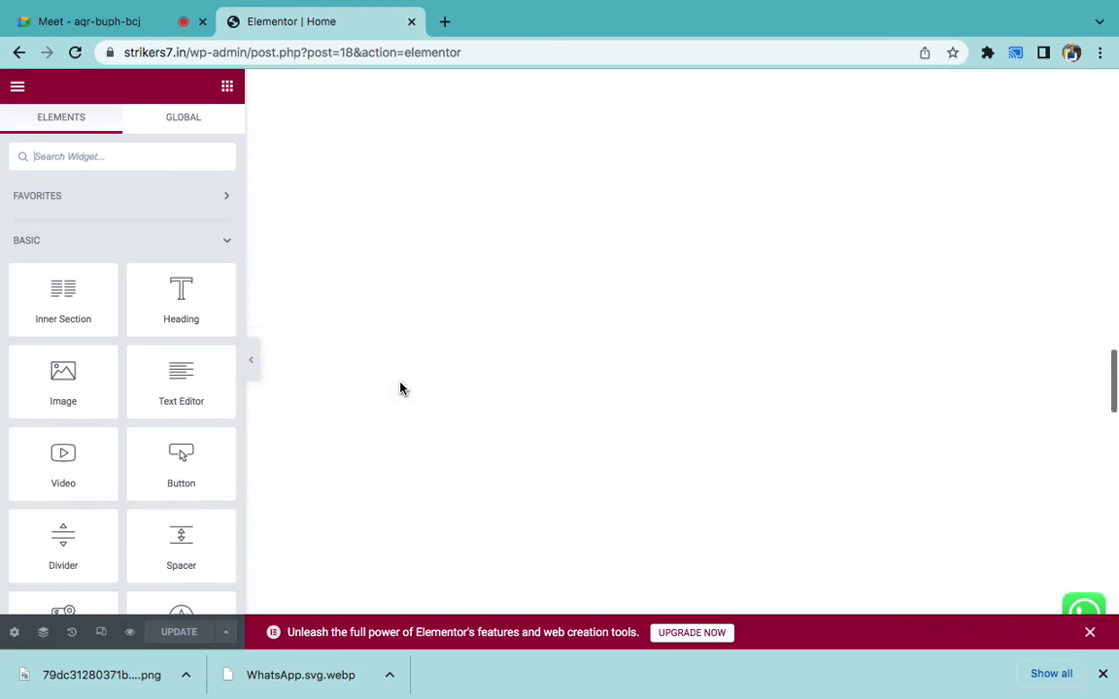
scroll(400, 389, "up", 10)
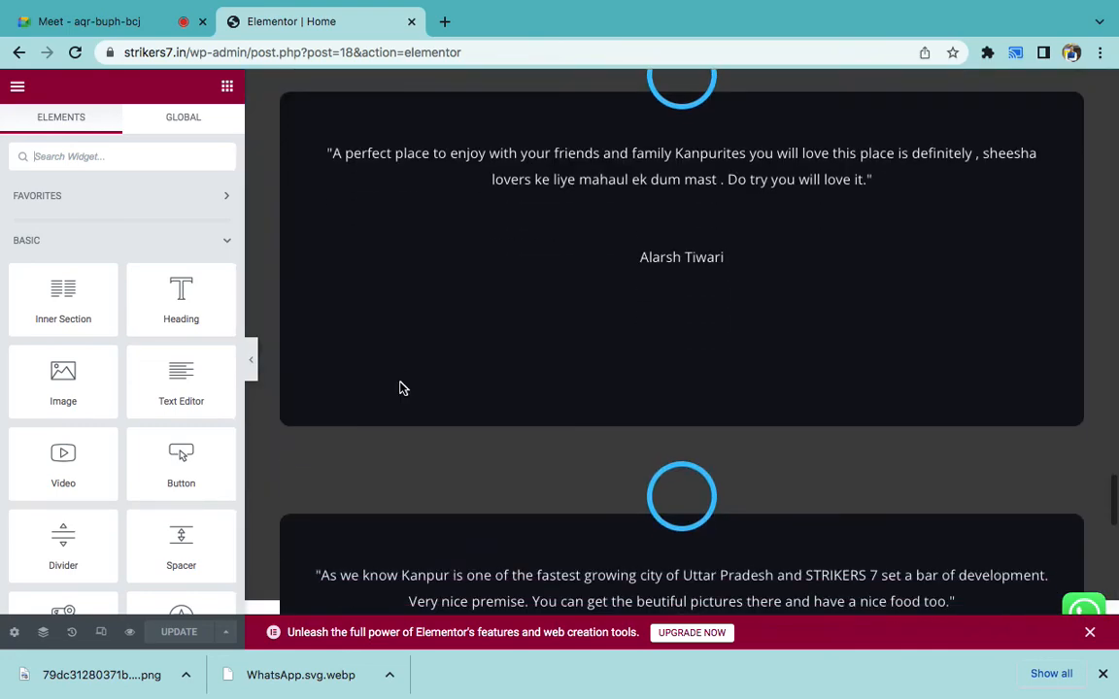
scroll(400, 388, "down", 4)
scroll(400, 389, "down", 8)
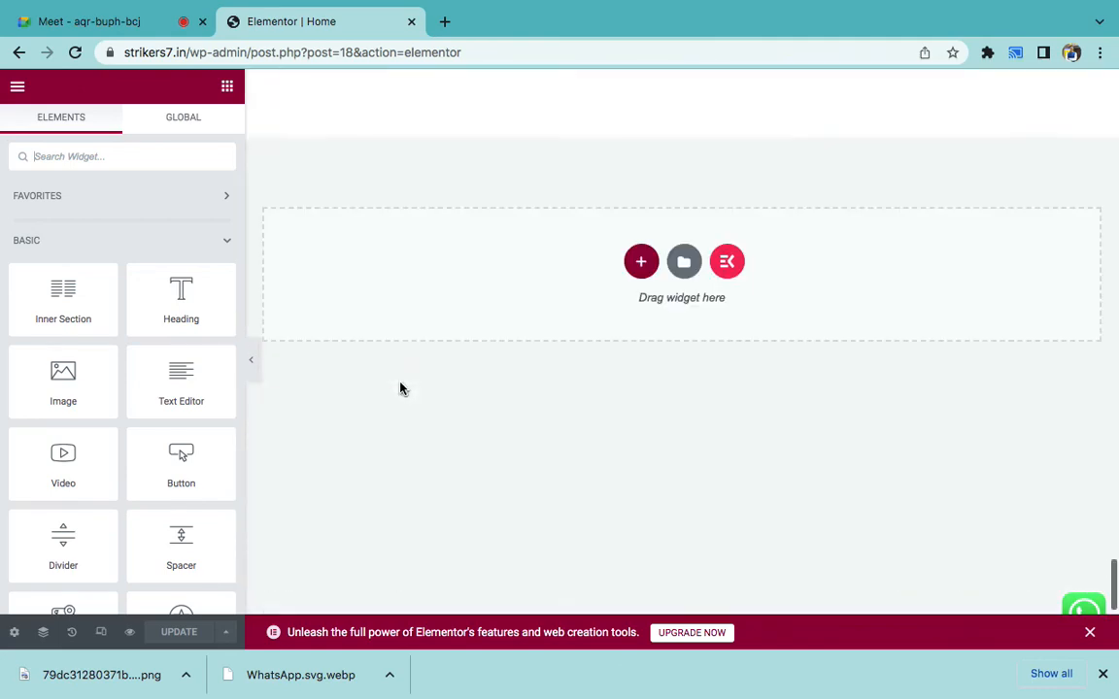
scroll(400, 388, "up", 3)
scroll(401, 387, "down", 10)
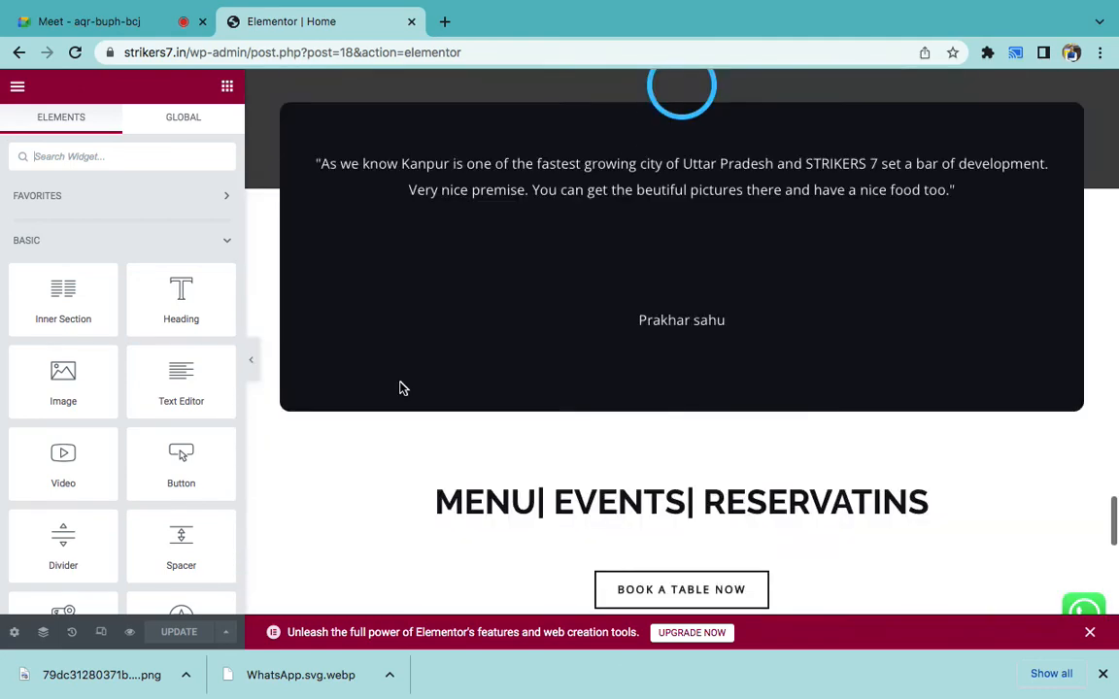
scroll(454, 442, "up", 15)
scroll(455, 442, "down", 10)
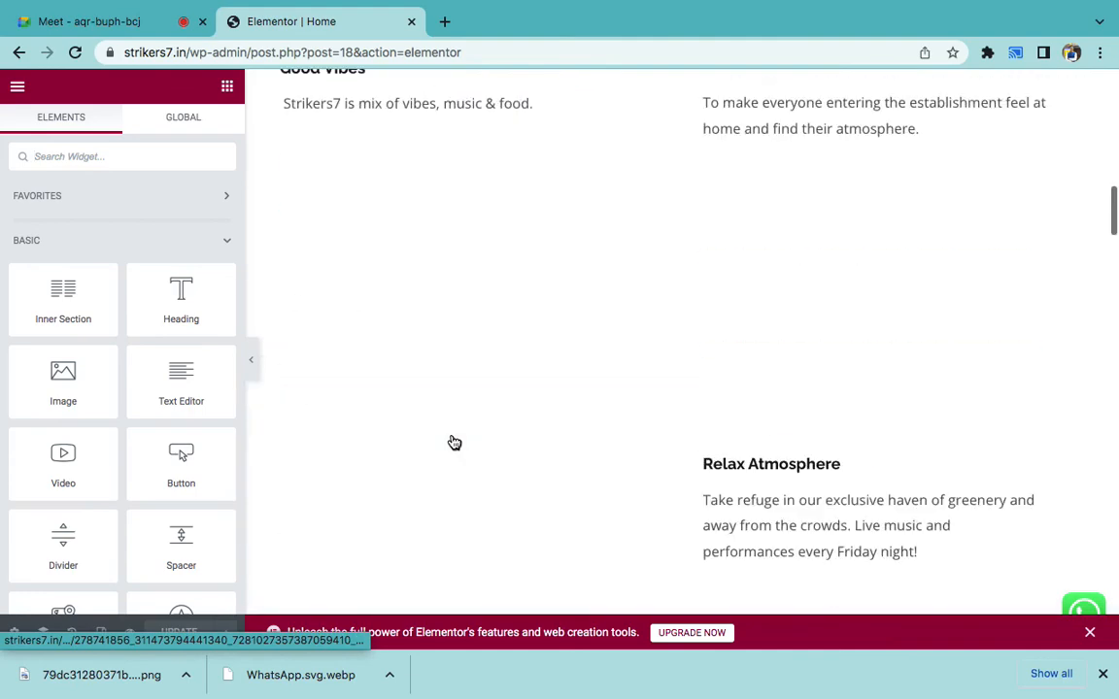
scroll(452, 441, "up", 5)
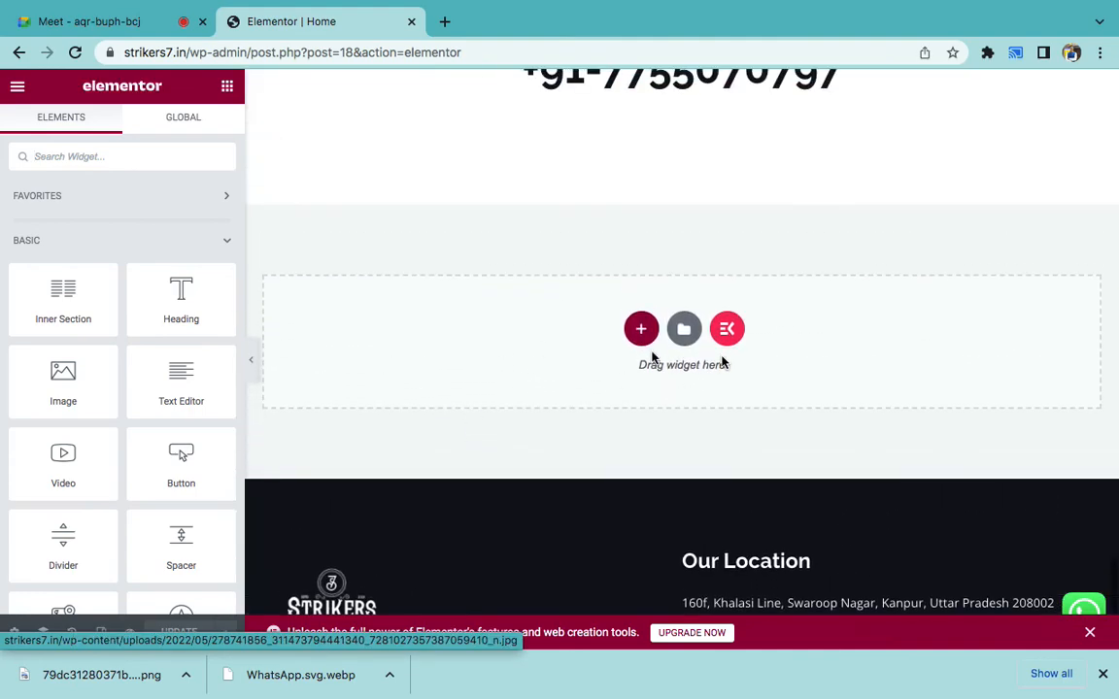
- Drop a Form Maker widget into the empty section and set it to APPLY FORM
left_click(67, 156)
type("form")
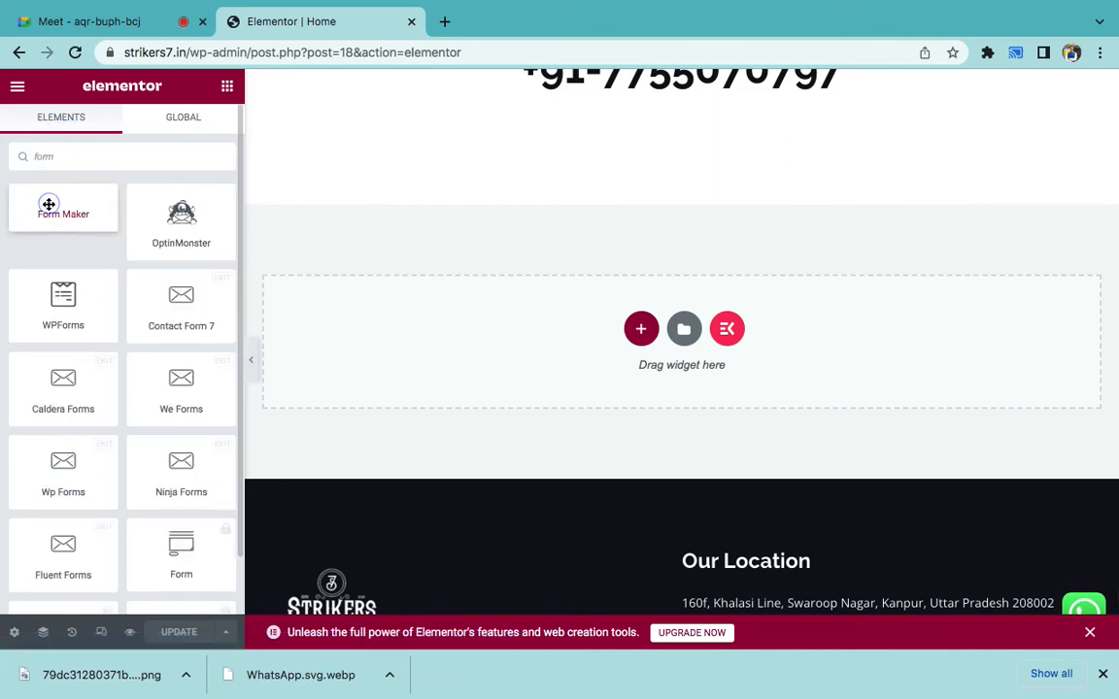
left_click_drag(48, 204, 584, 327)
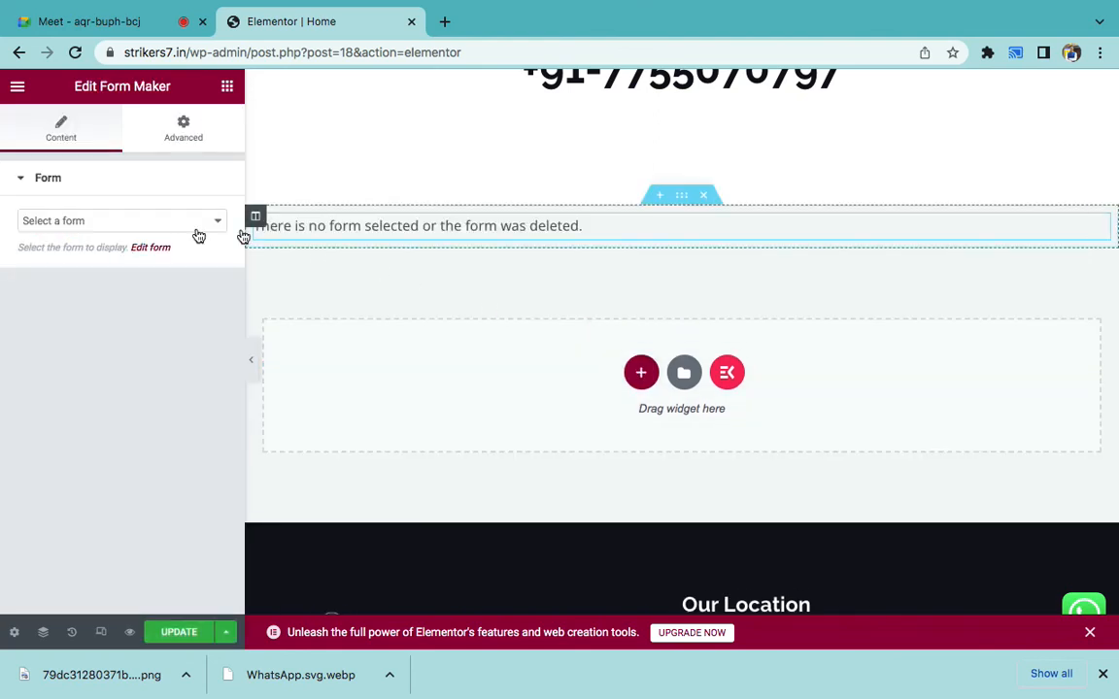
left_click(165, 222)
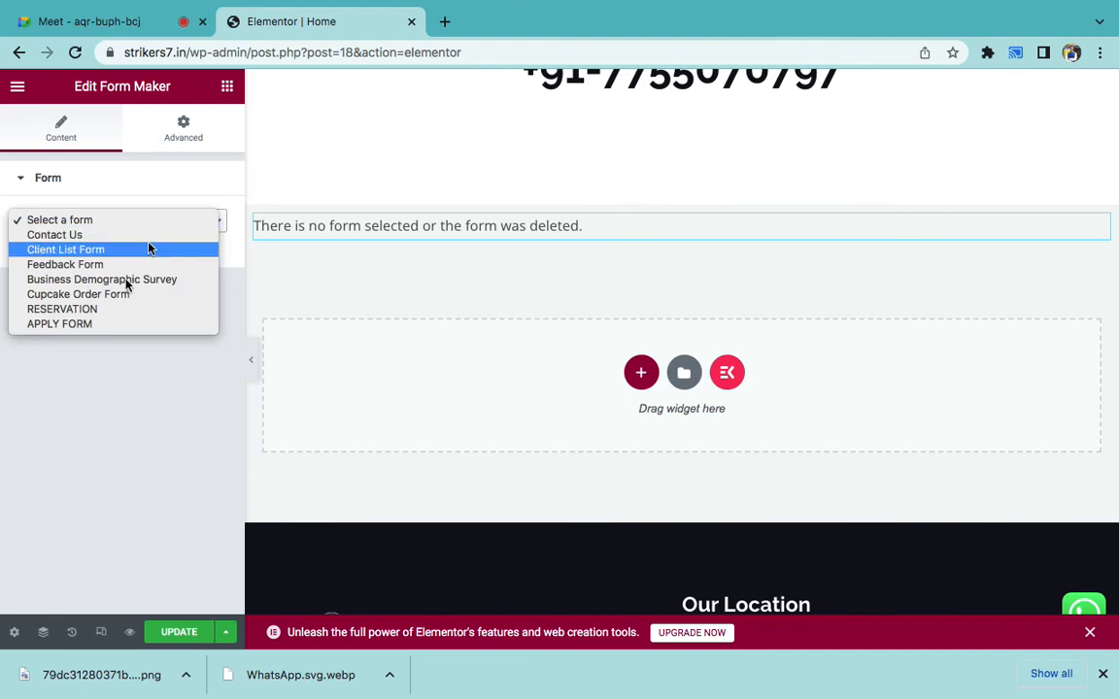
left_click(88, 328)
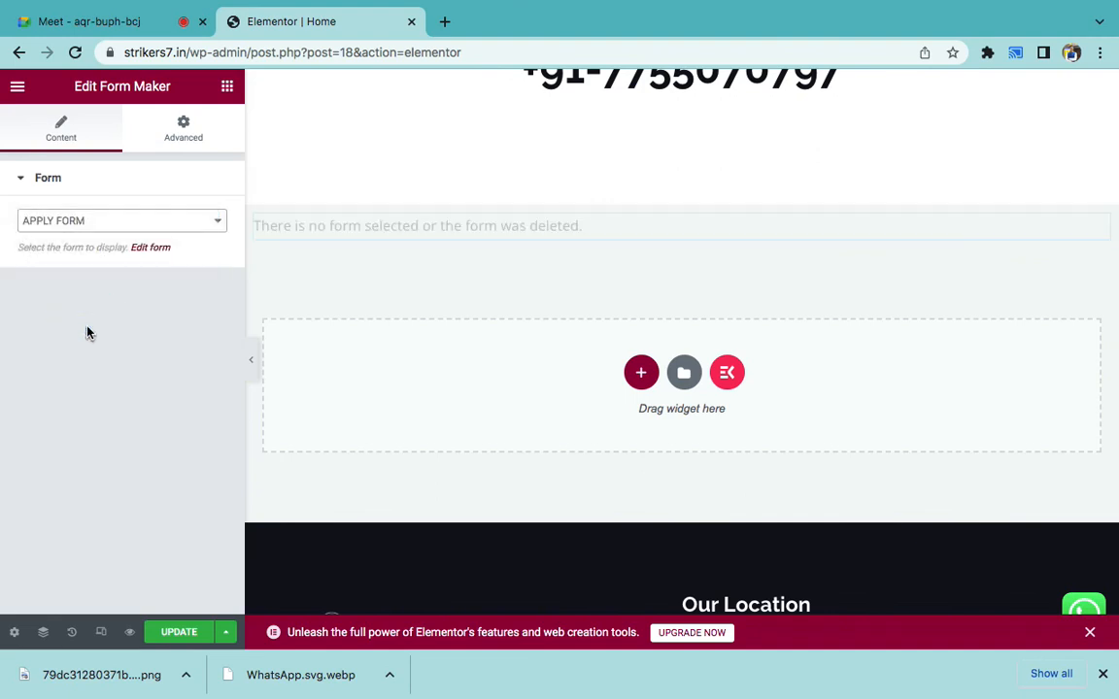
scroll(457, 336, "down", 1)
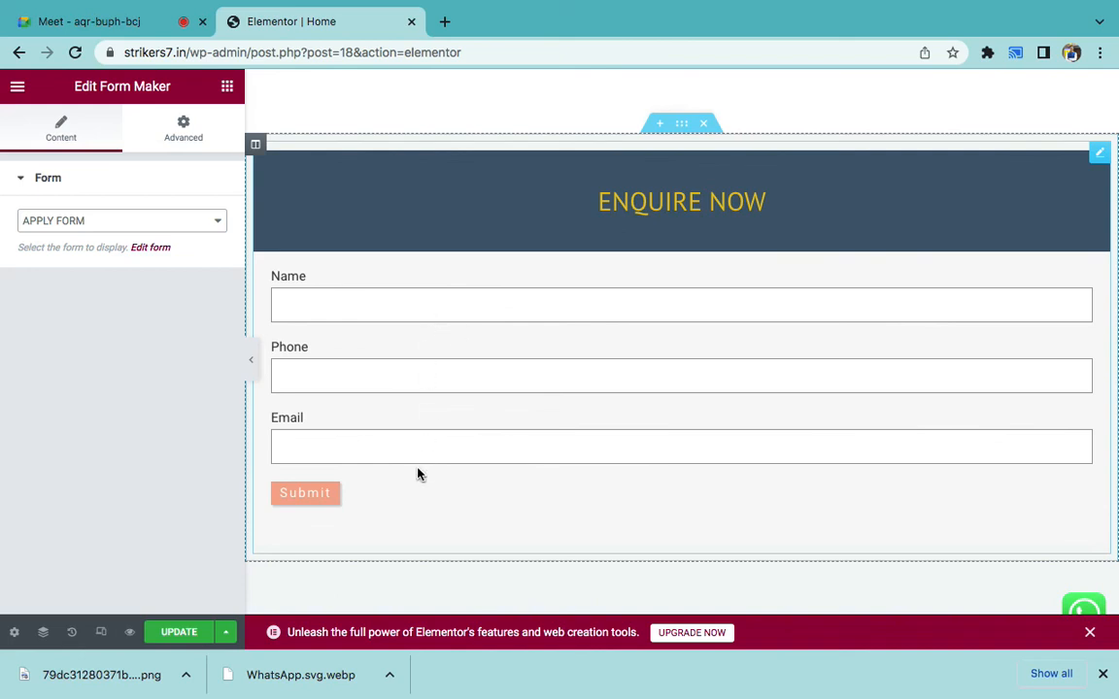
left_click(392, 370)
- Exit Elementor from the main menu and confirm leaving the page
left_click(18, 85)
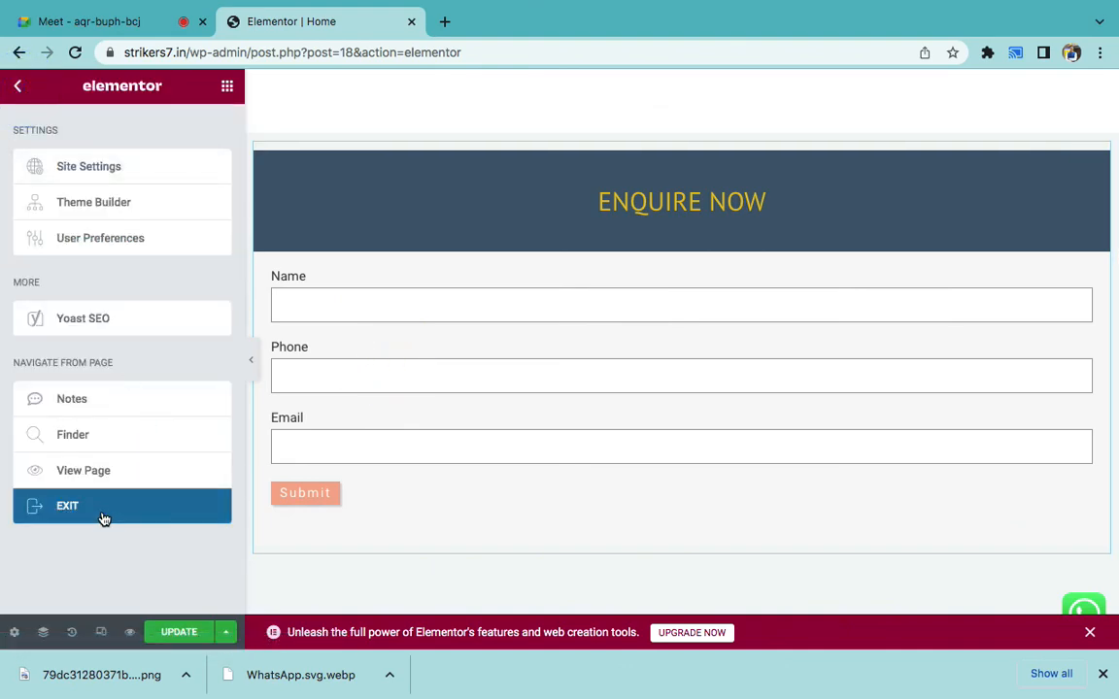
left_click(104, 519)
left_click(684, 255)
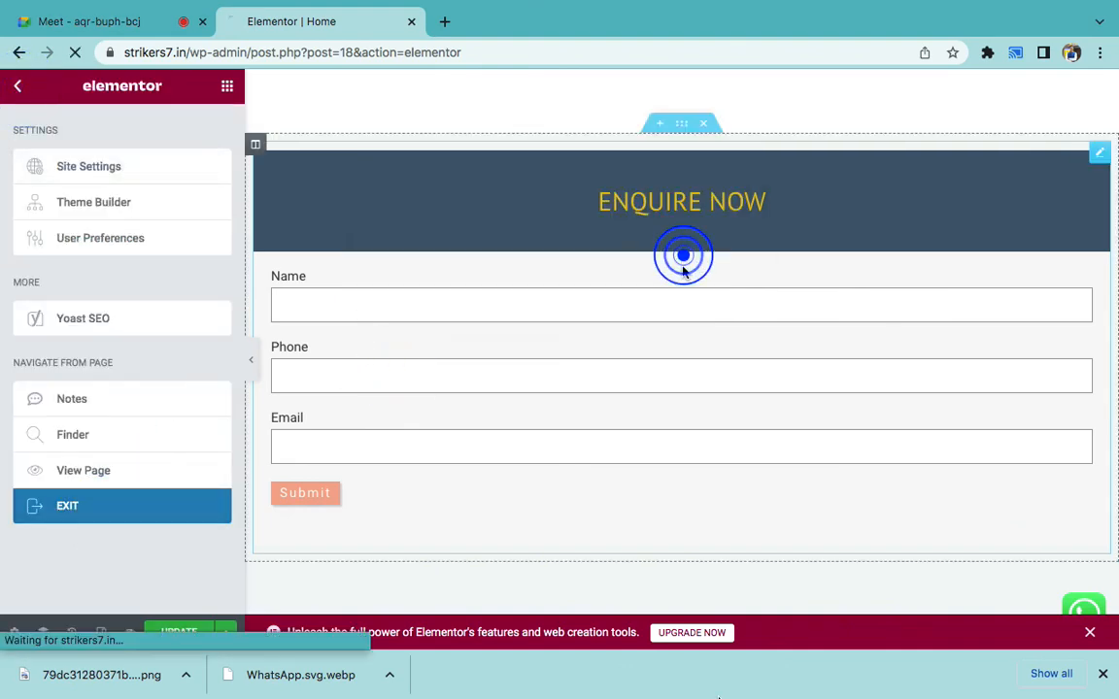
- Extend item 2 to 'Position - Page Open, Elementor' and add bold italic item 3 'Submit'
left_click(732, 653)
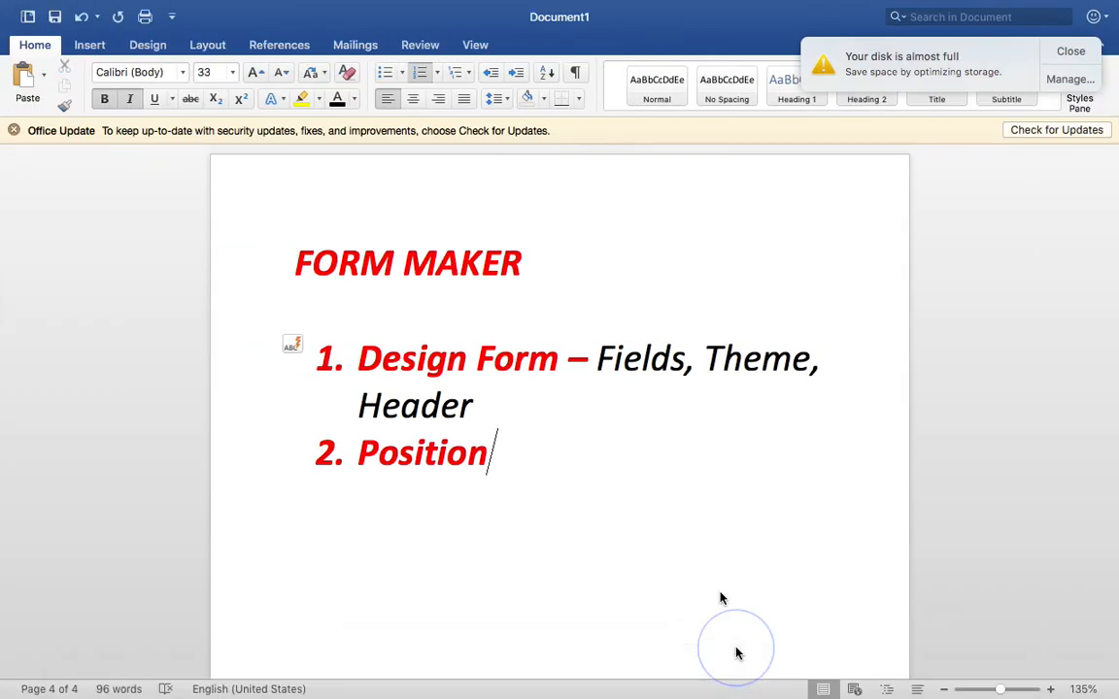
type("- P")
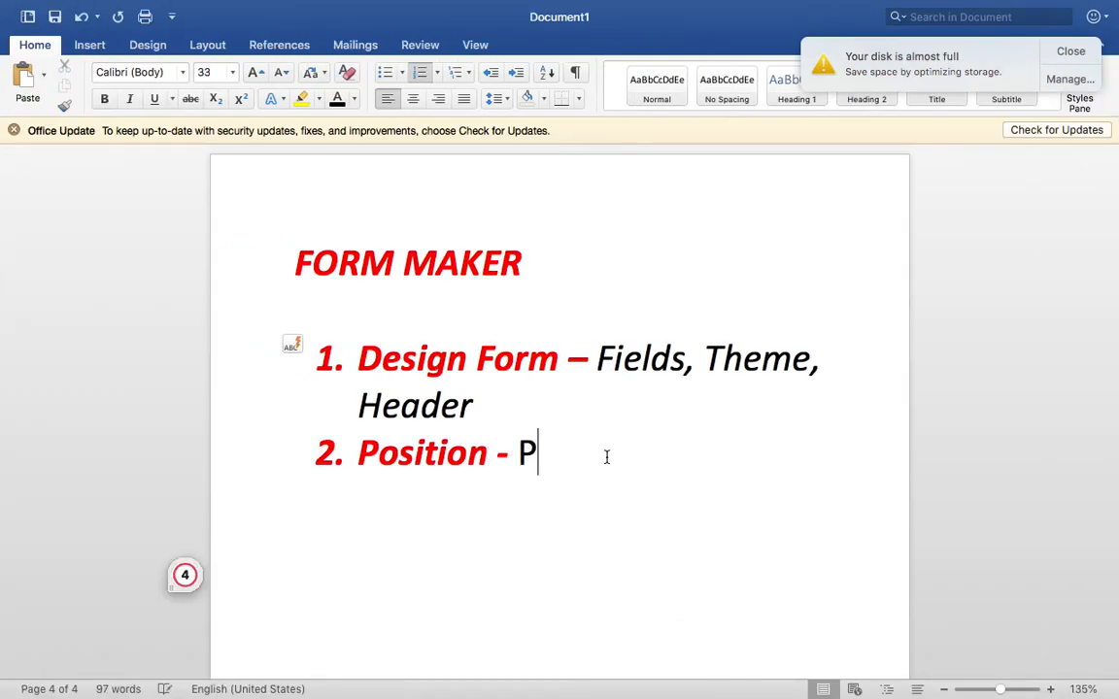
type("age Open, Elementor")
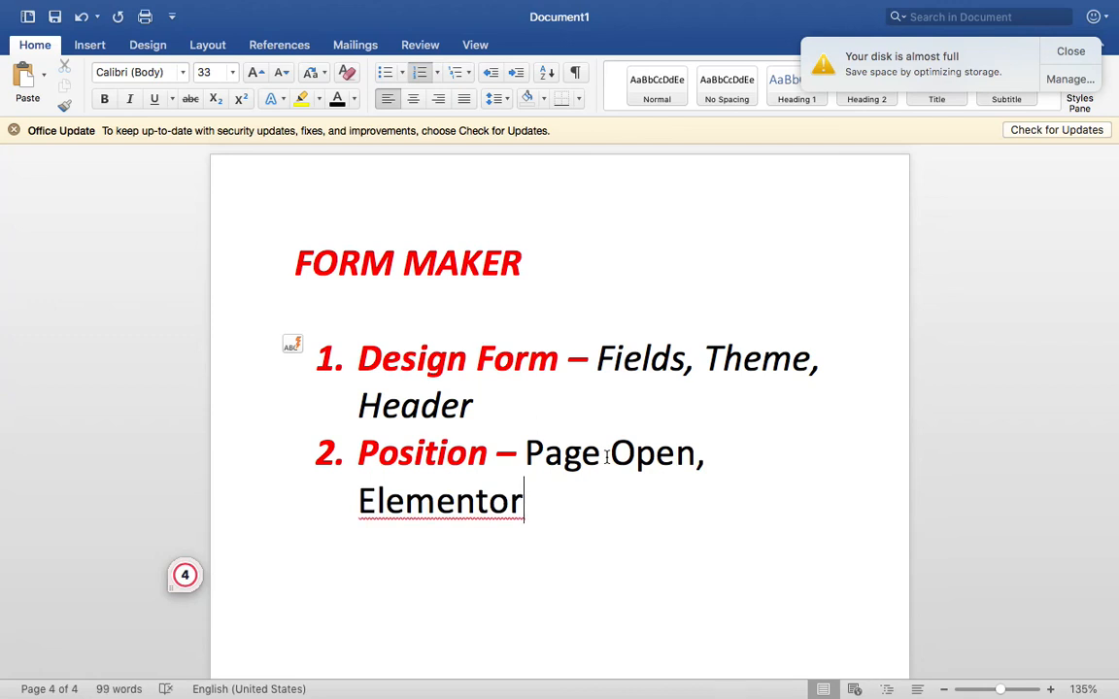
key("Return")
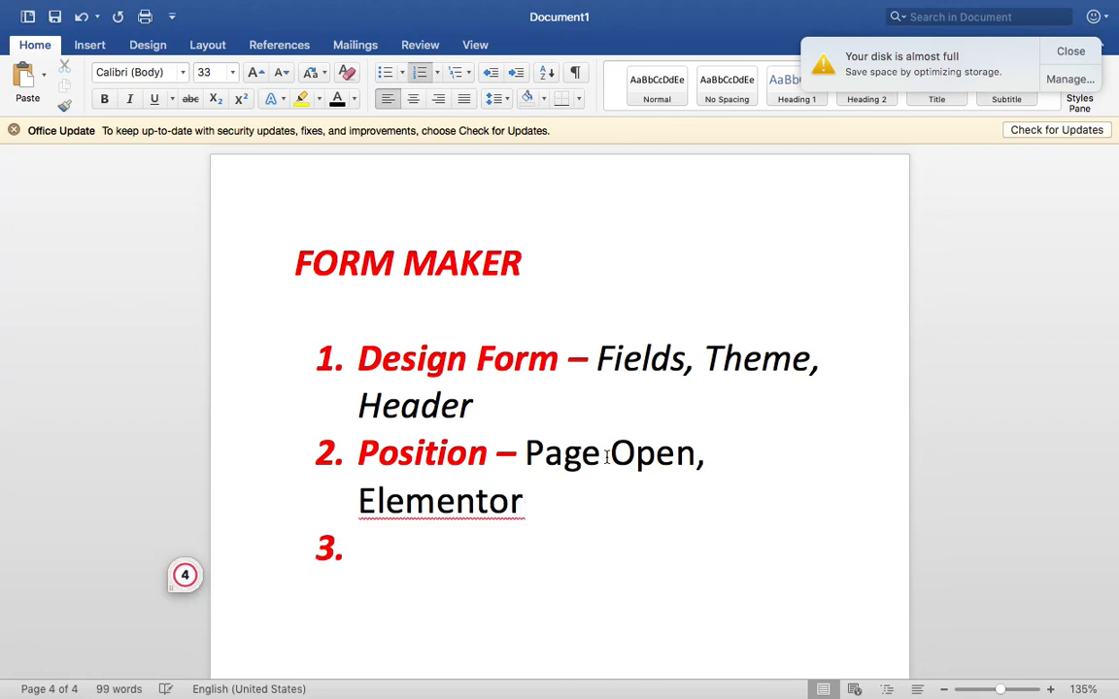
key("super+b")
key("super+i")
type("Submit")
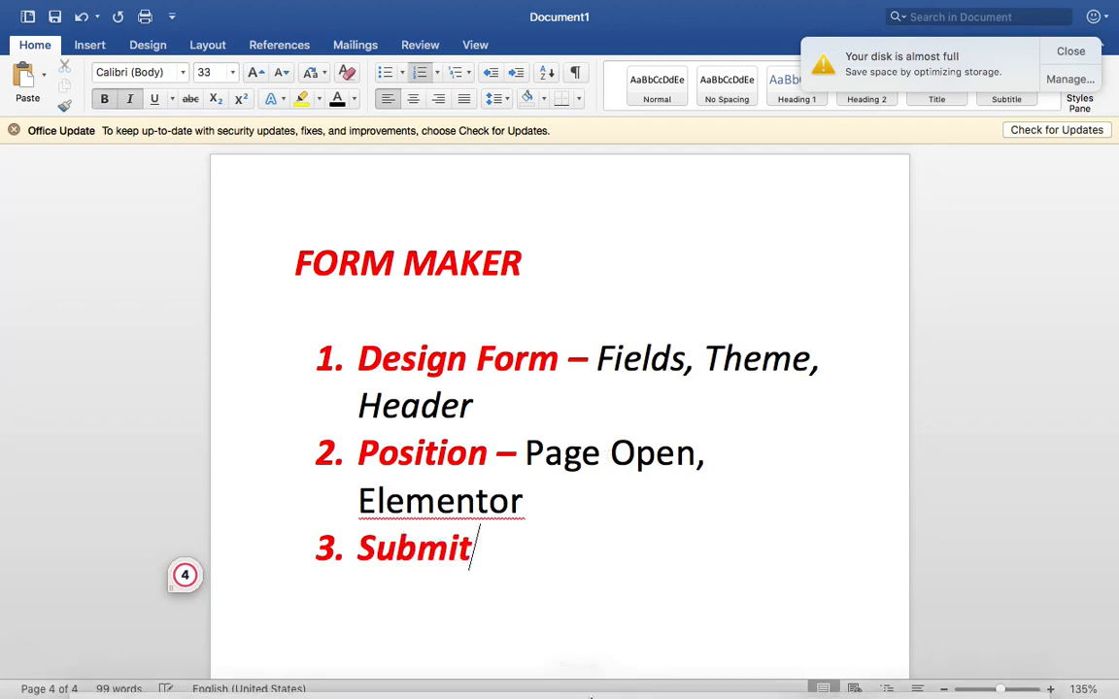
left_click(497, 655)
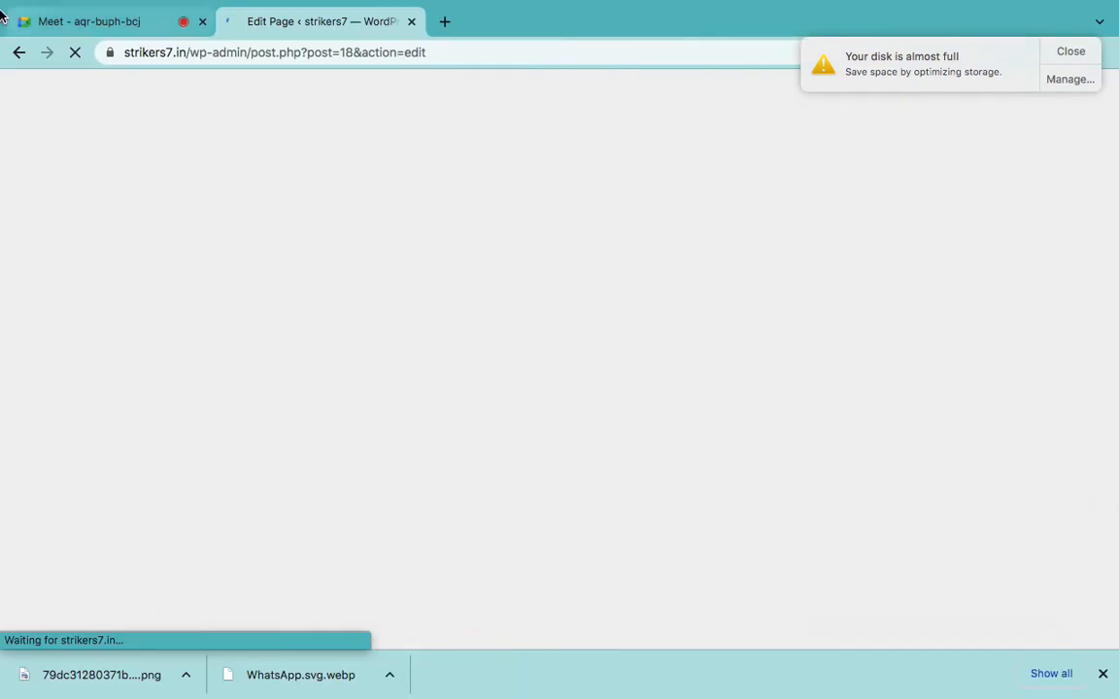
- Dismiss the disk-almost-full notice and leave the Home page editor for the WordPress admin
mouse_move(2, 6)
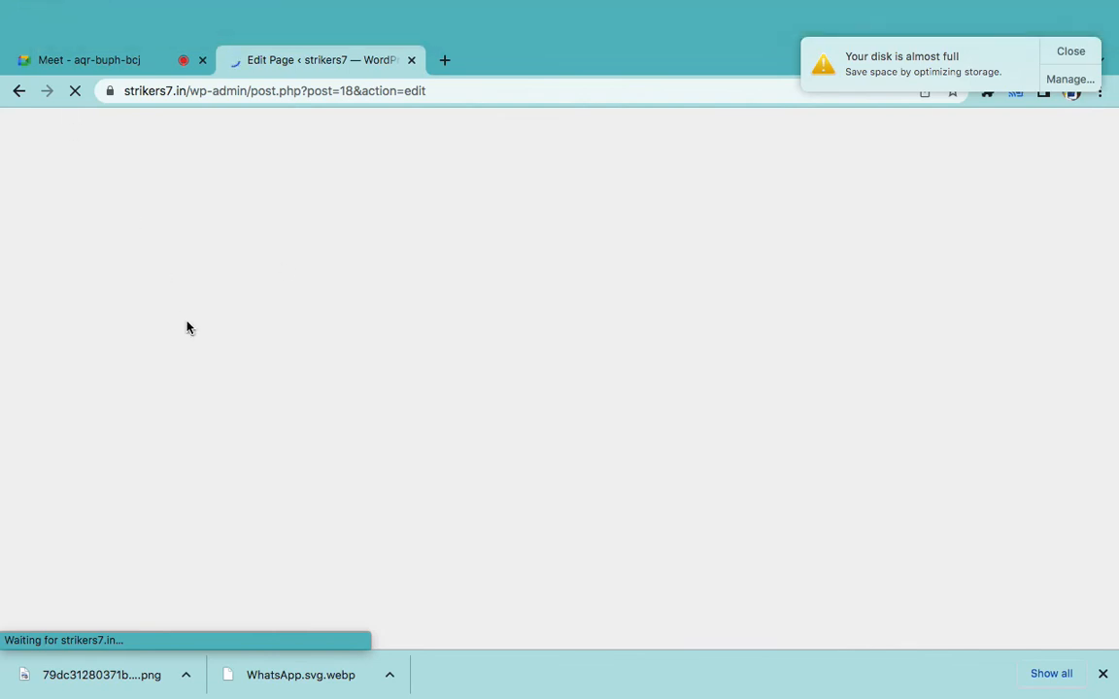
left_click(1068, 51)
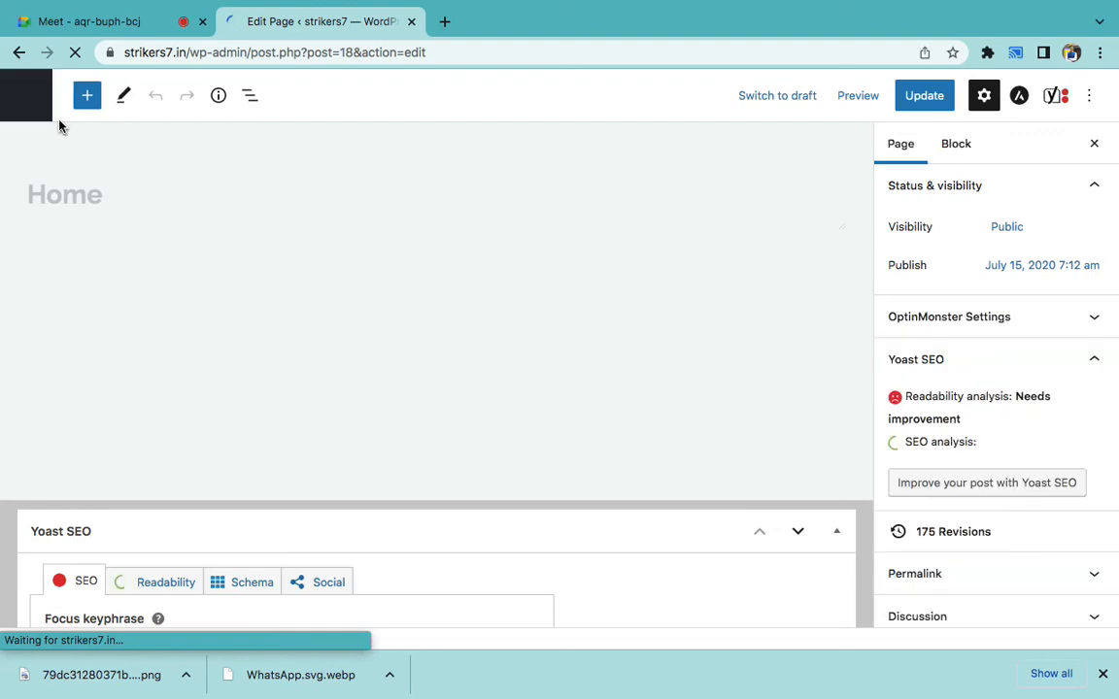
left_click(26, 111)
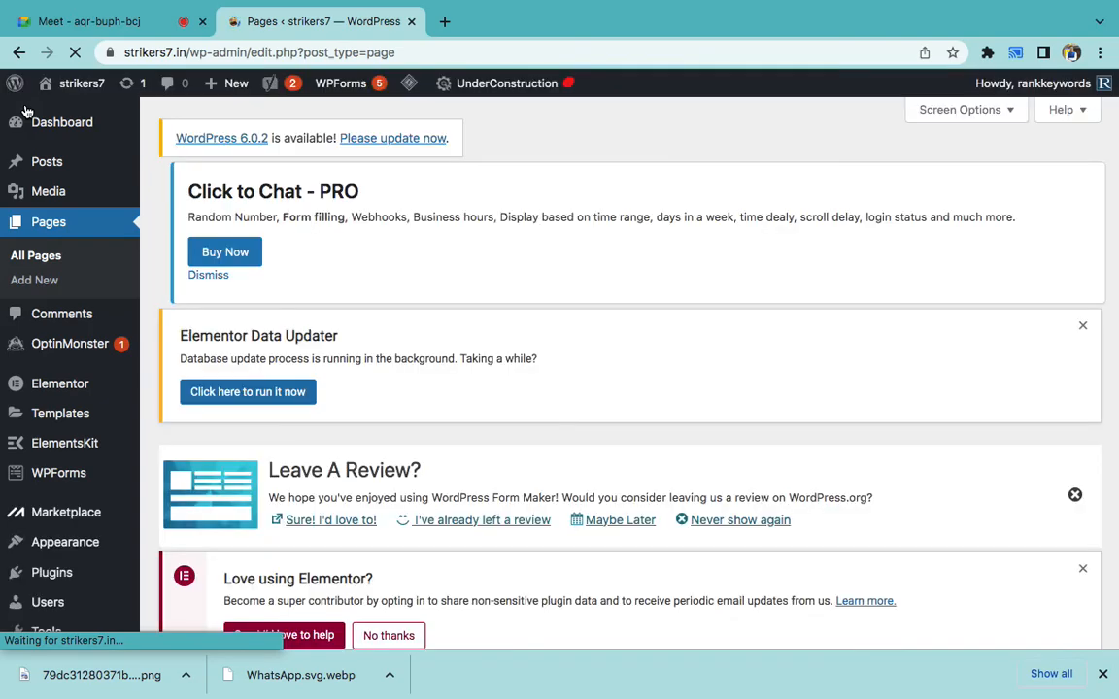
scroll(89, 253, "down", 5)
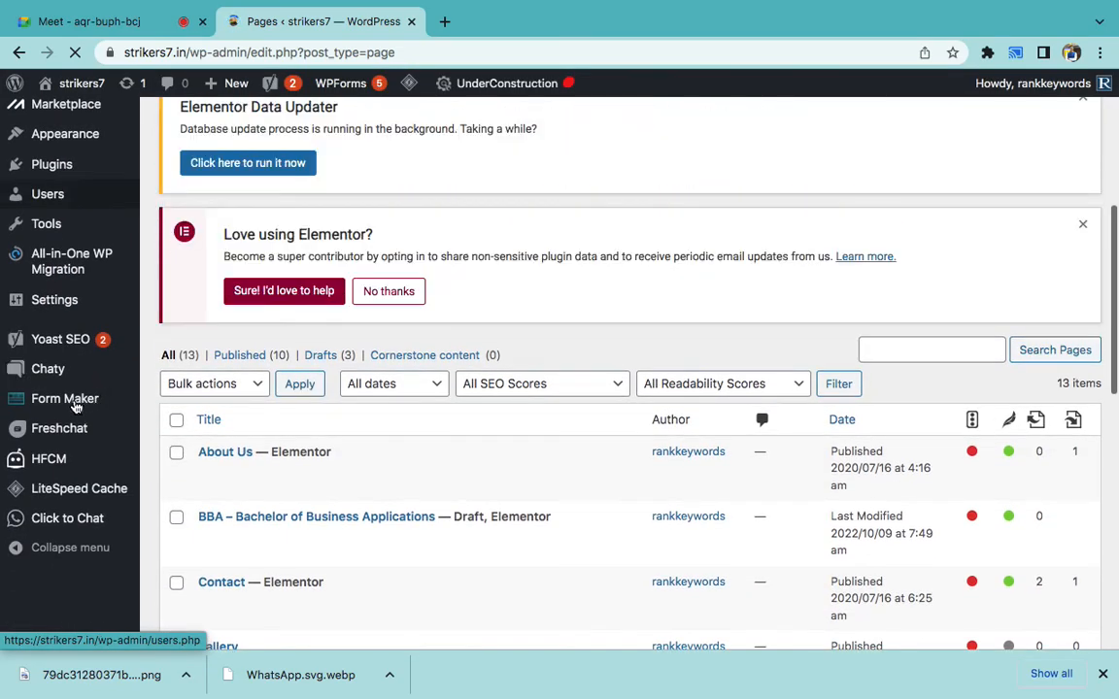
mouse_move(78, 410)
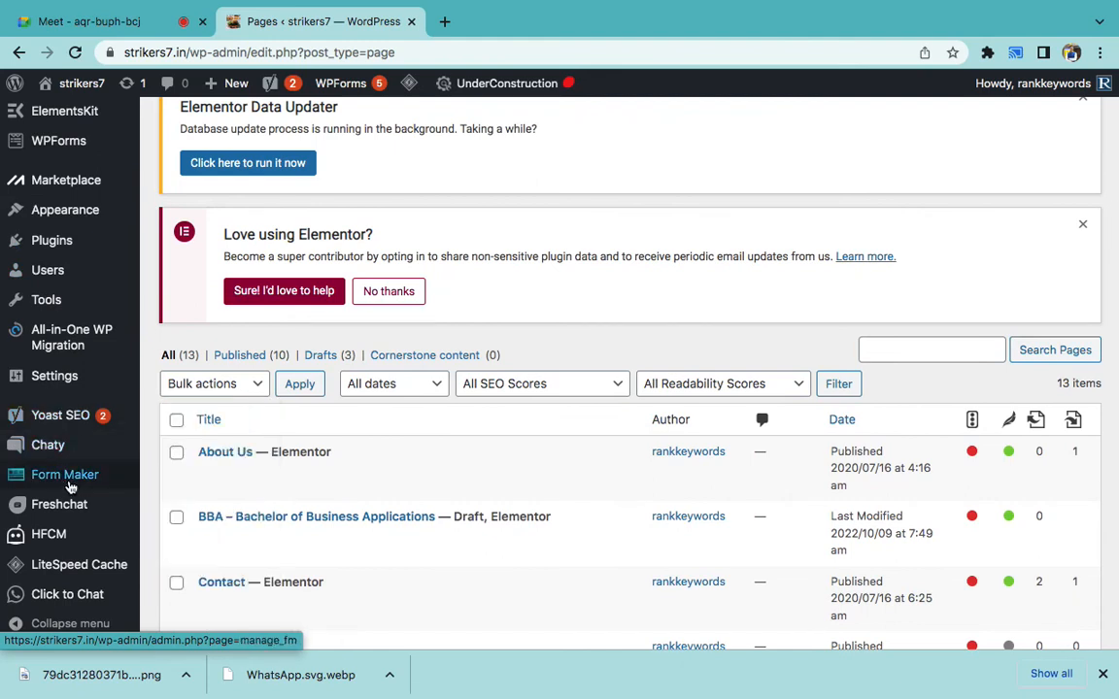
mouse_move(74, 479)
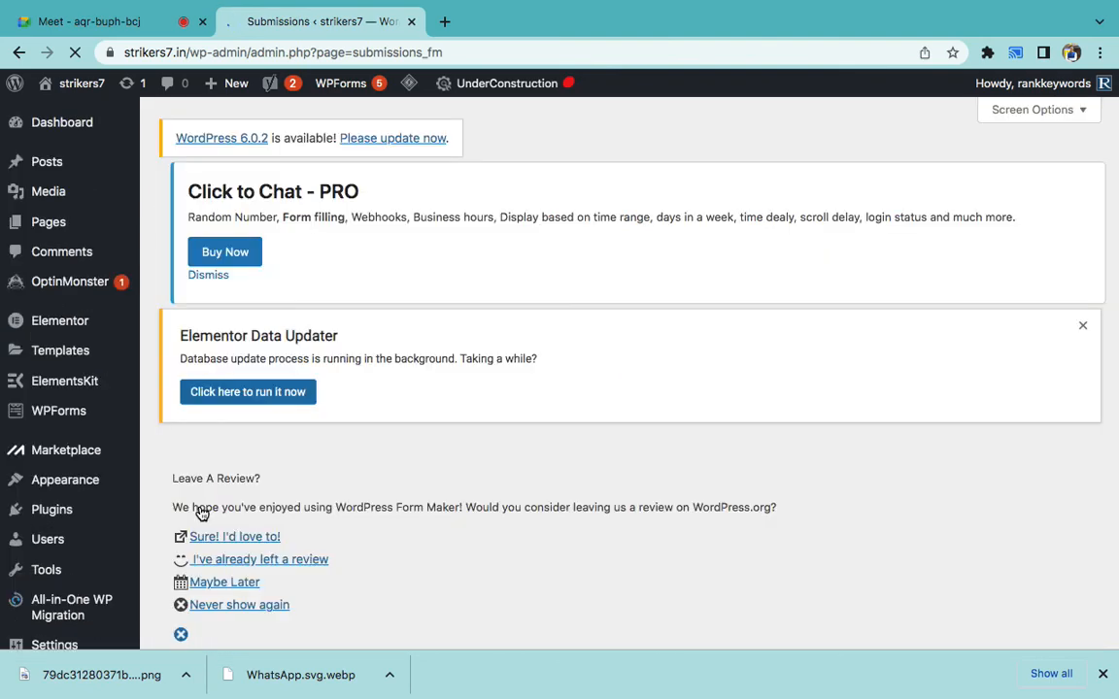
- View the Form Maker submissions for APPLY FORM
scroll(202, 514, "down", 4)
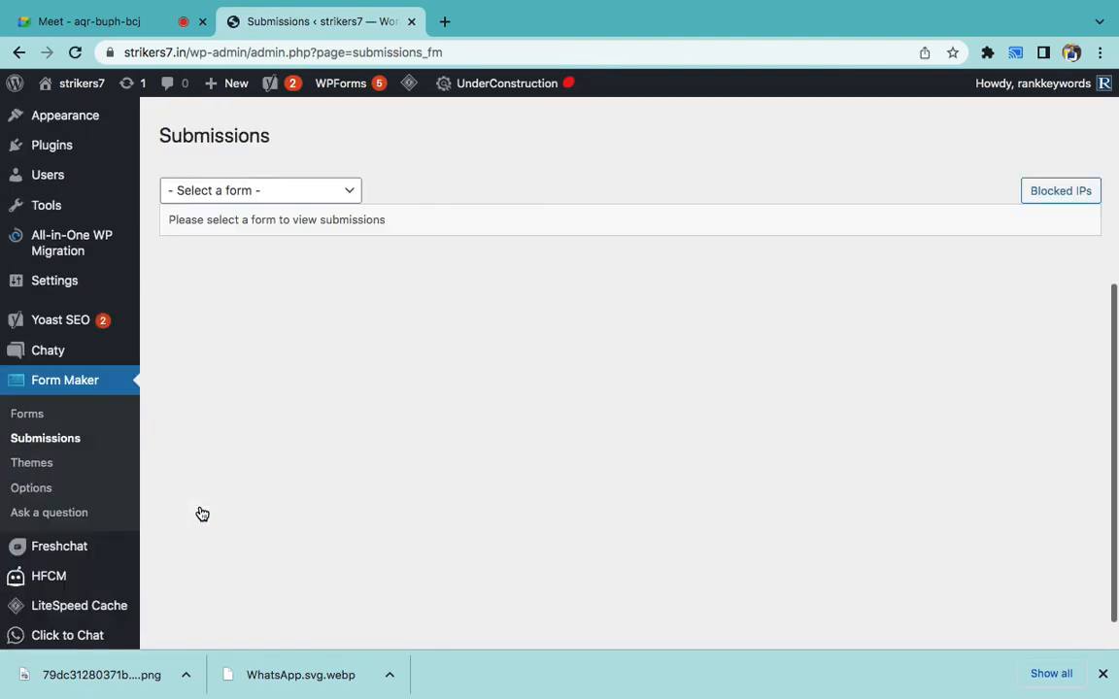
left_click(251, 194)
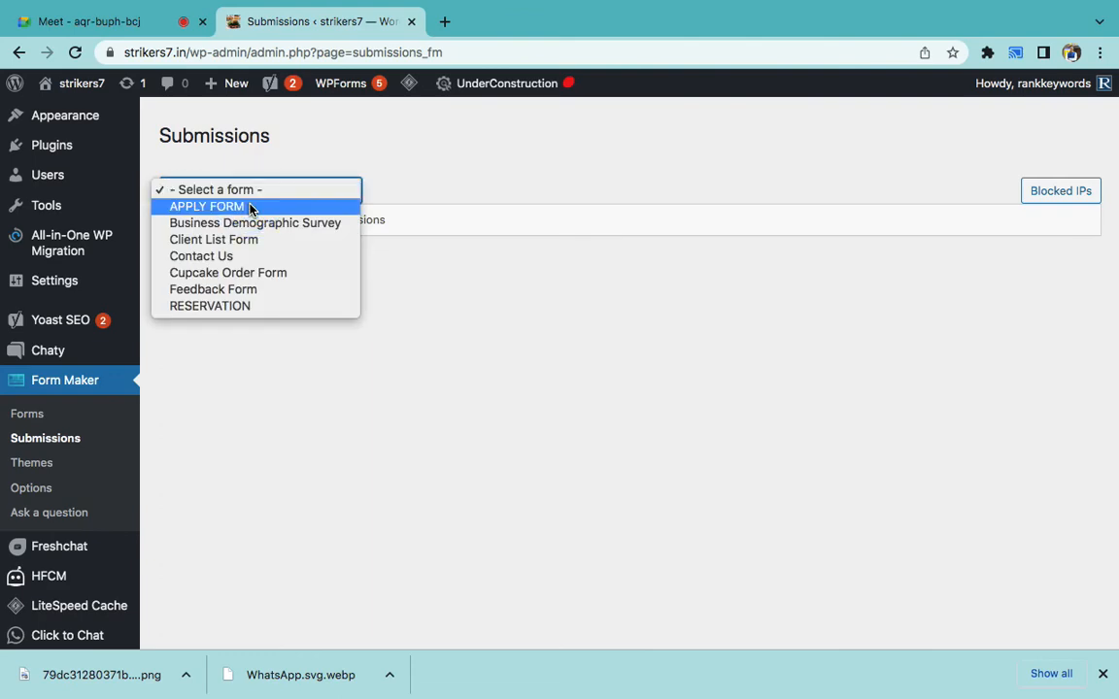
left_click(249, 207)
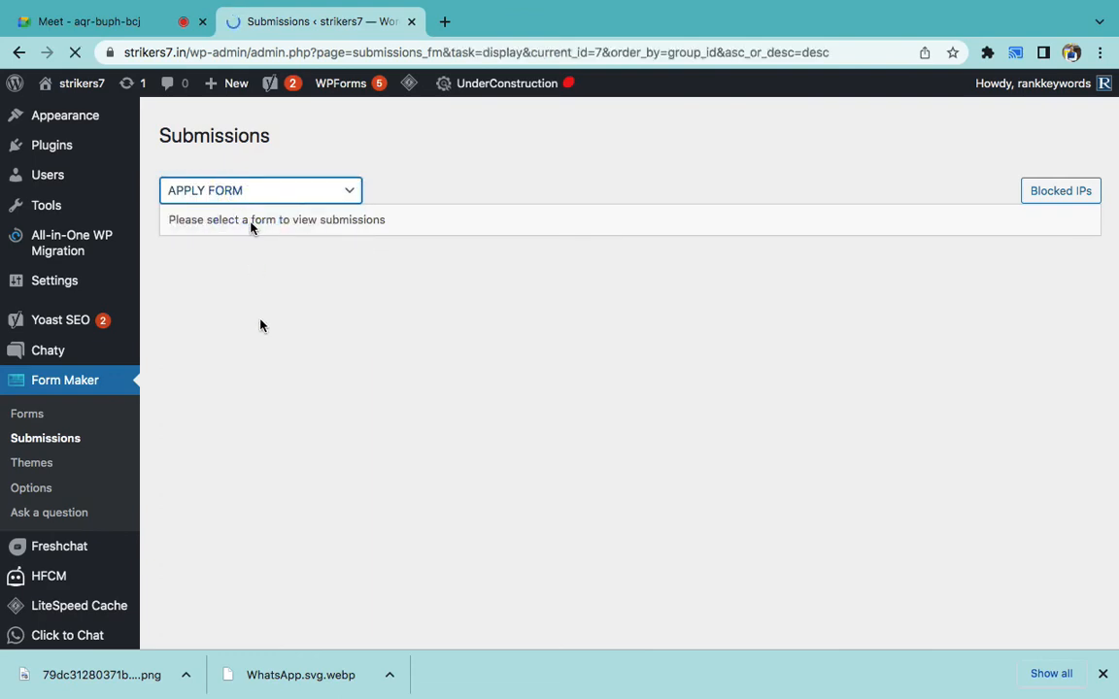
scroll(260, 337, "down", 1)
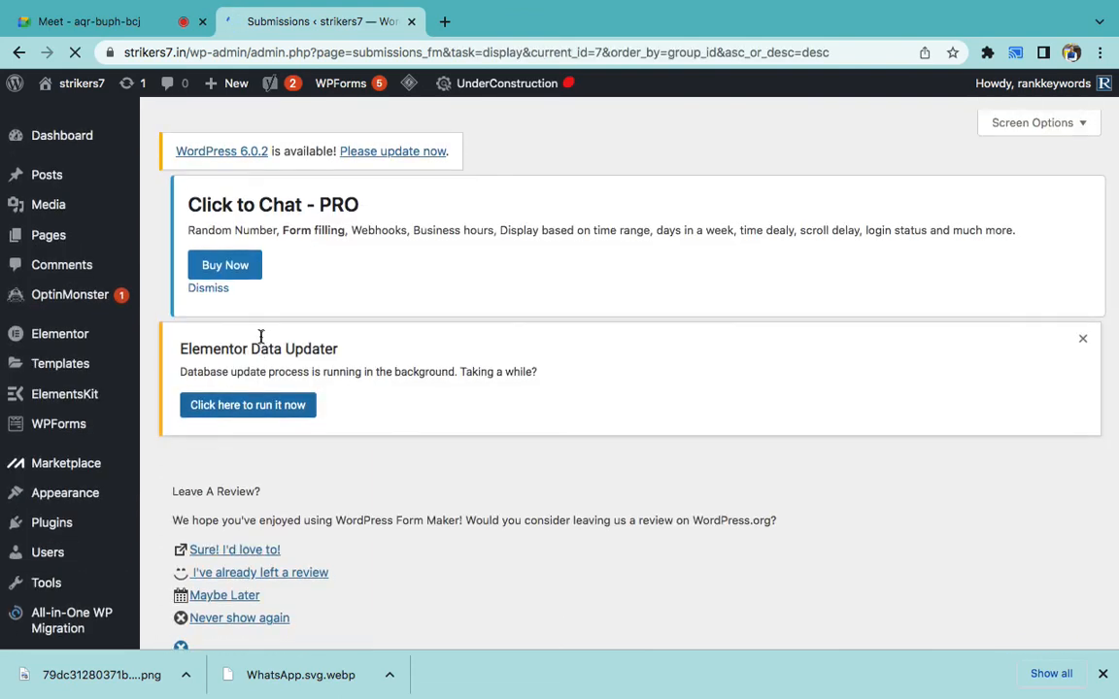
scroll(260, 339, "down", 3)
scroll(259, 342, "down", 5)
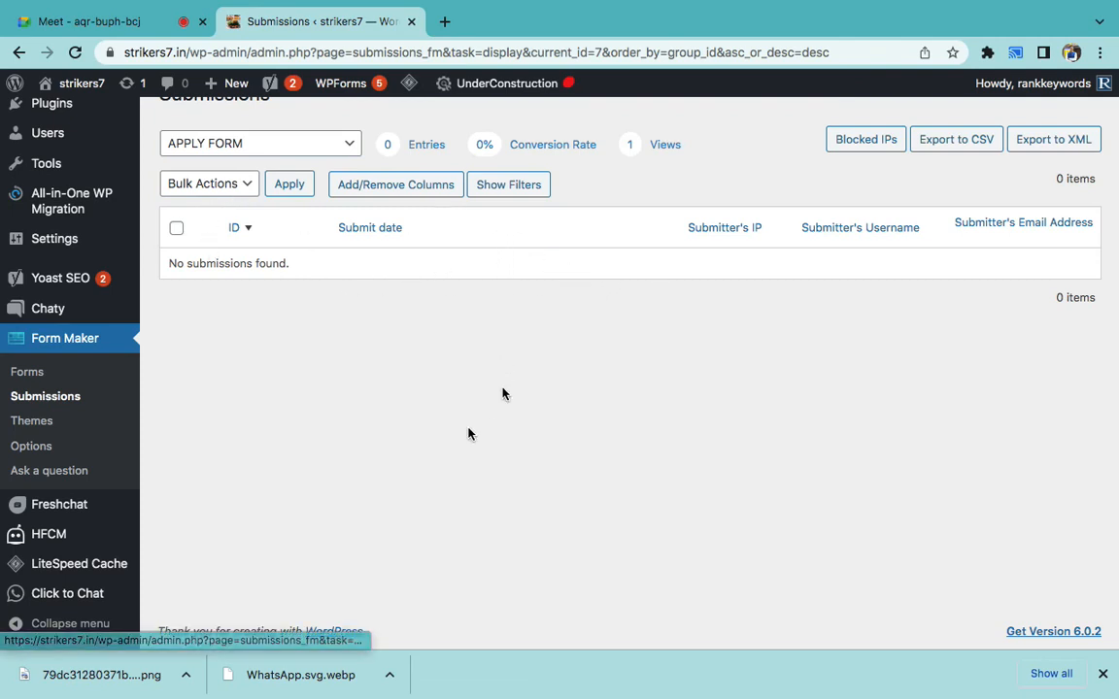
- Check the RESERVATION and Contact Us submissions, finding no entries
left_click(279, 144)
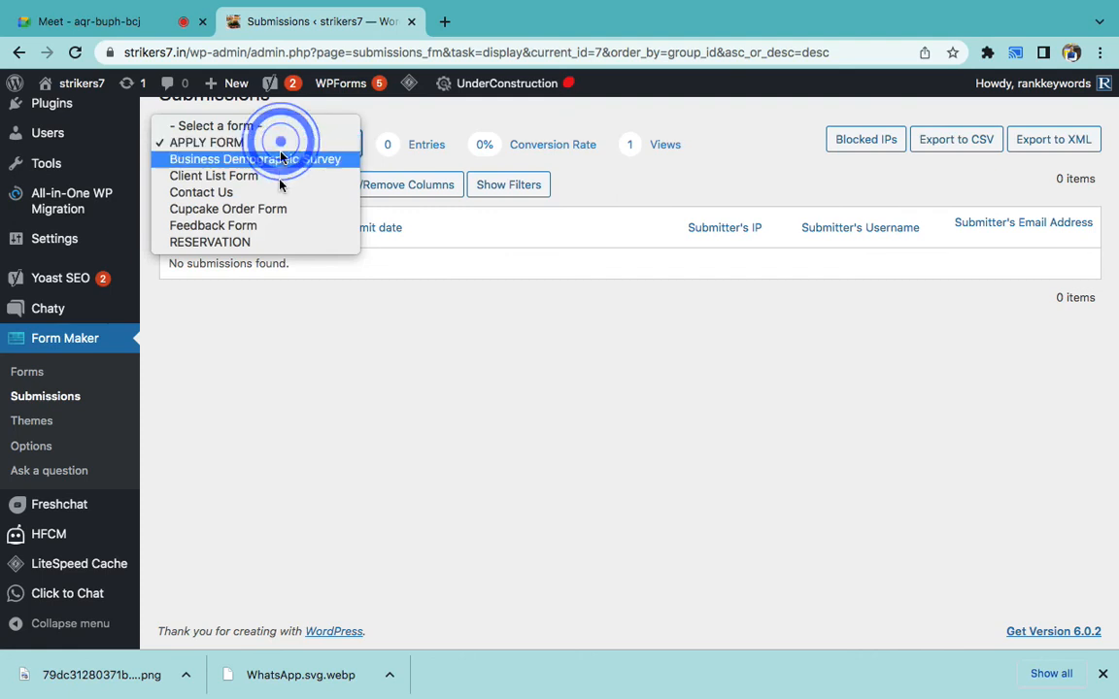
left_click(266, 243)
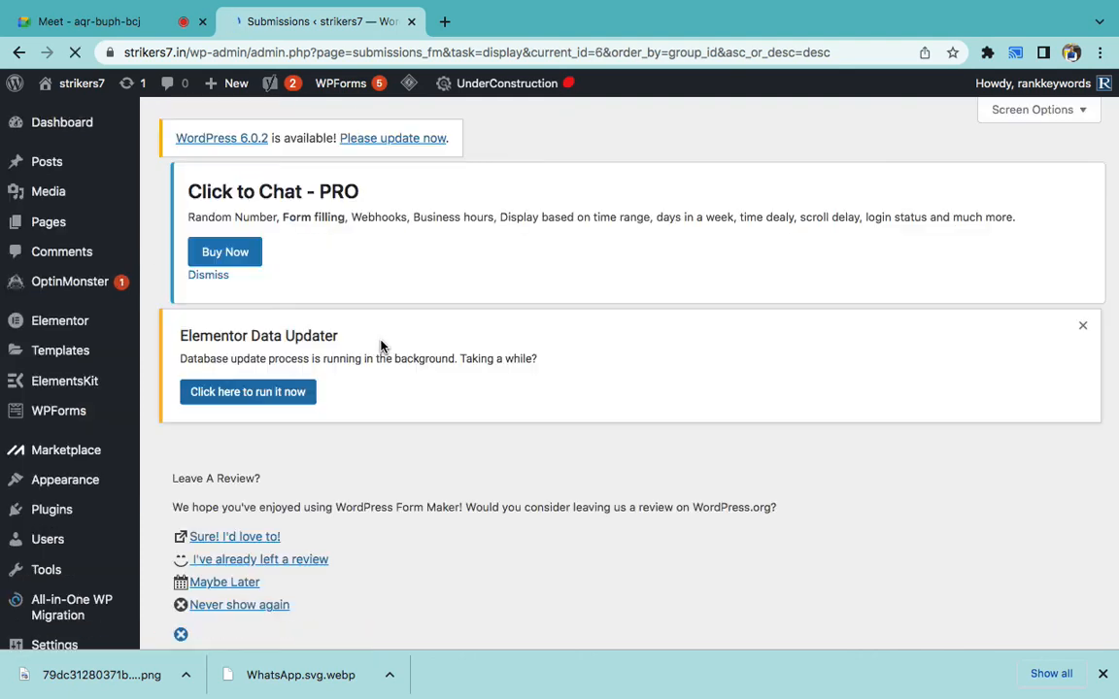
scroll(380, 347, "down", 5)
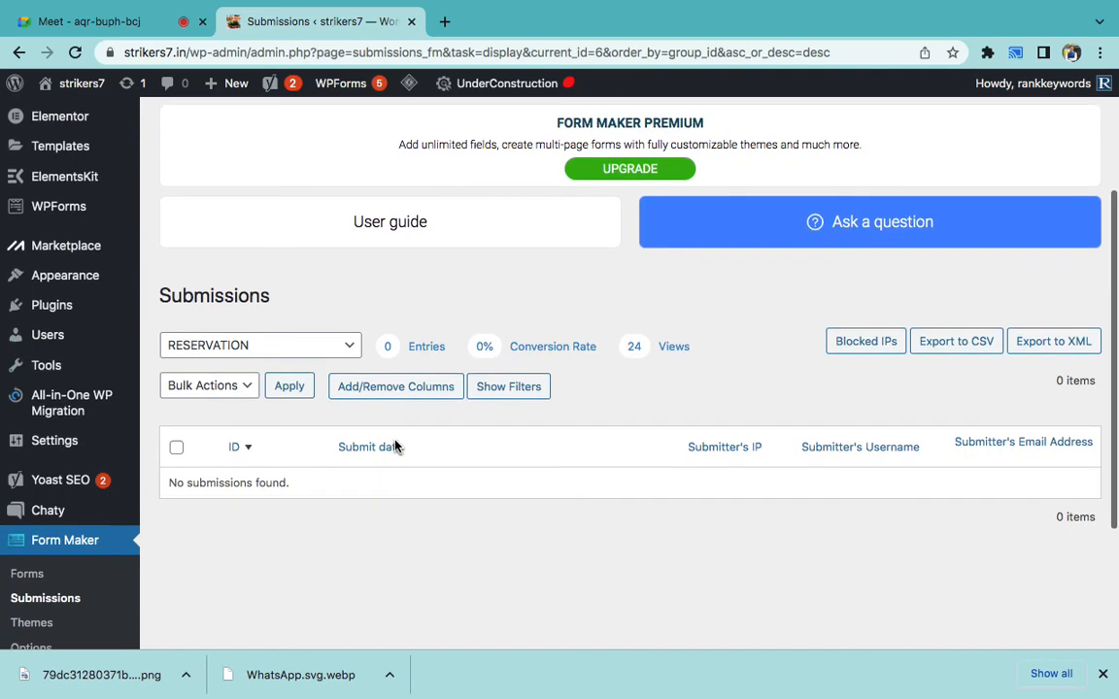
scroll(394, 446, "down", 4)
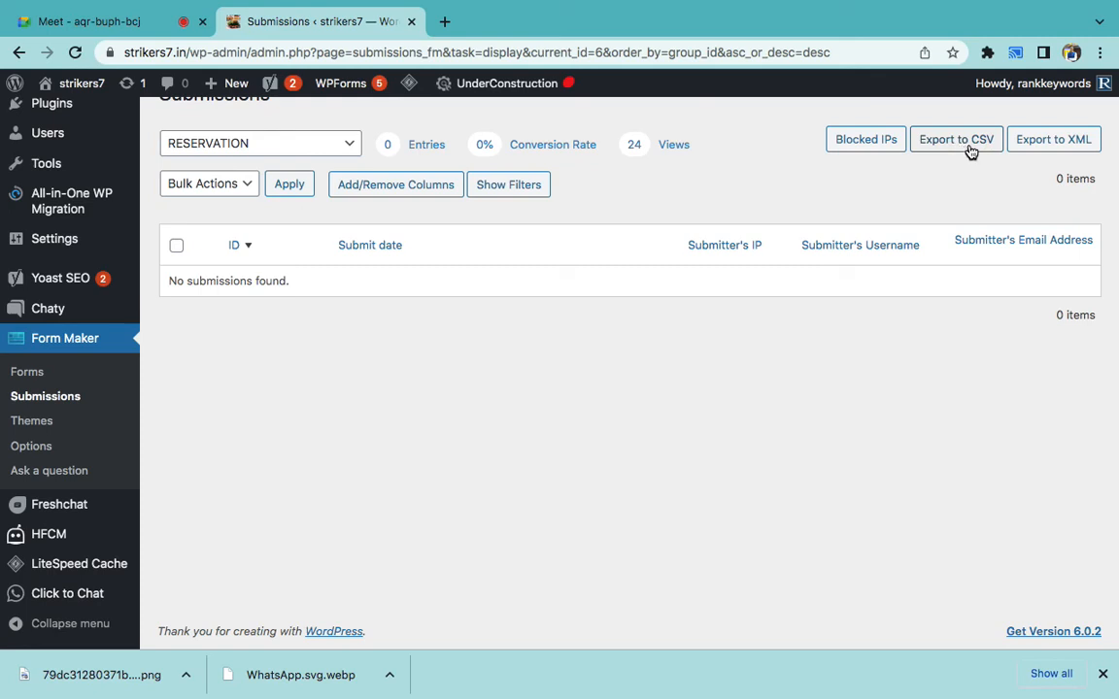
left_click(296, 143)
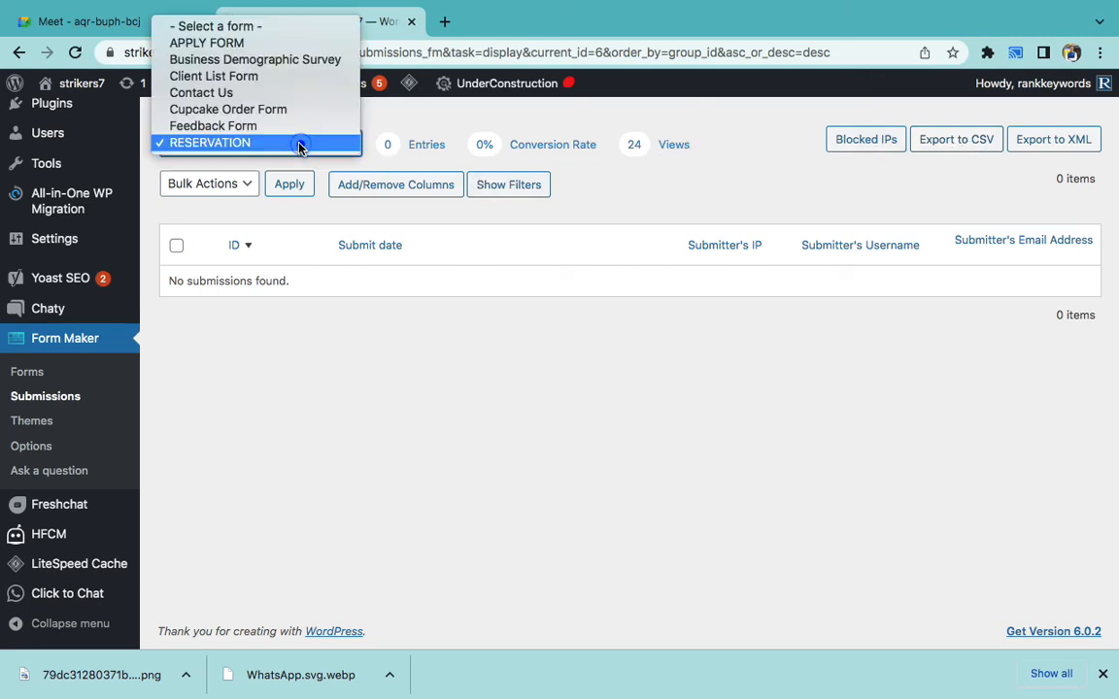
left_click(264, 94)
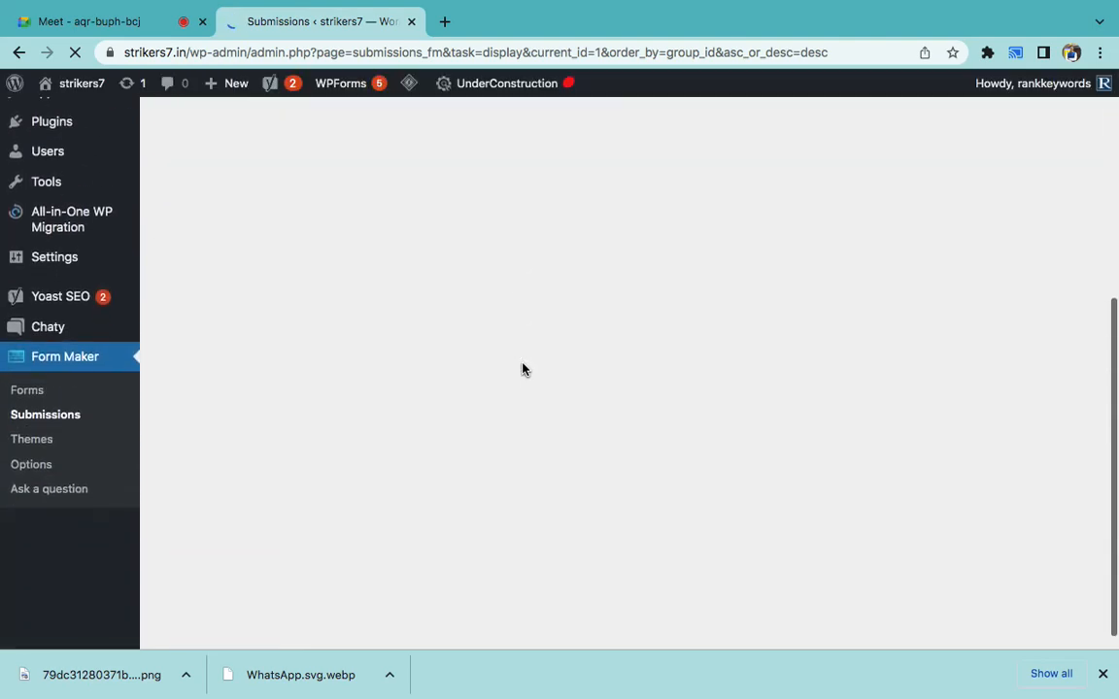
left_click(521, 369)
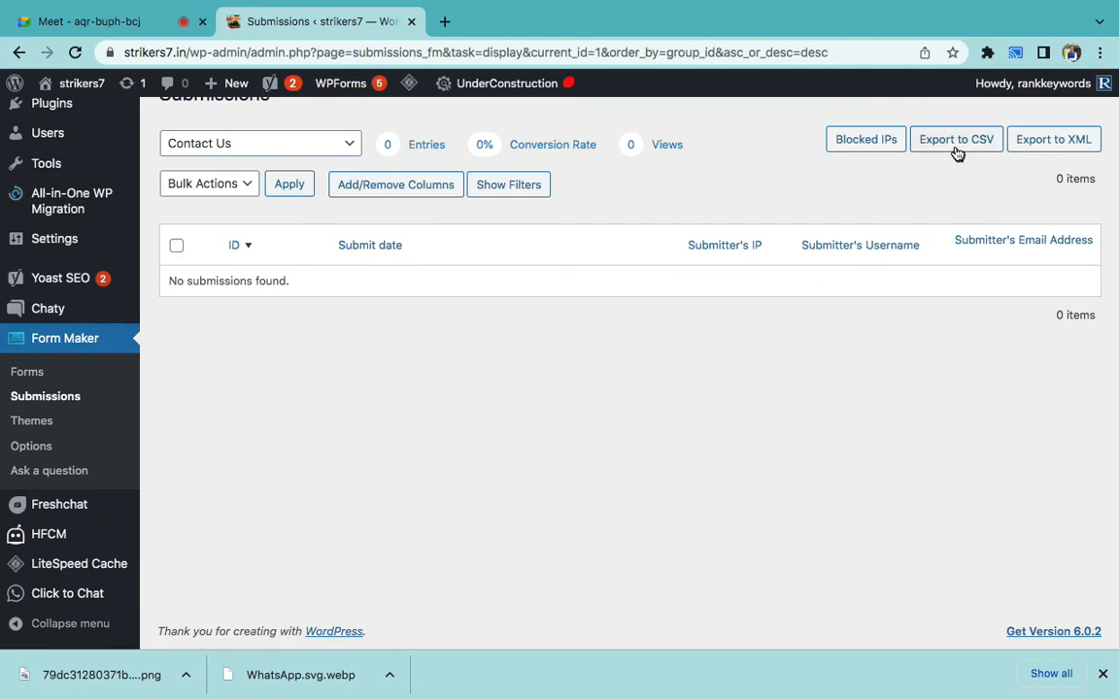
- Switch back to RESERVATION submissions, then go to the Form Maker Forms list
left_click(277, 141)
left_click(272, 192)
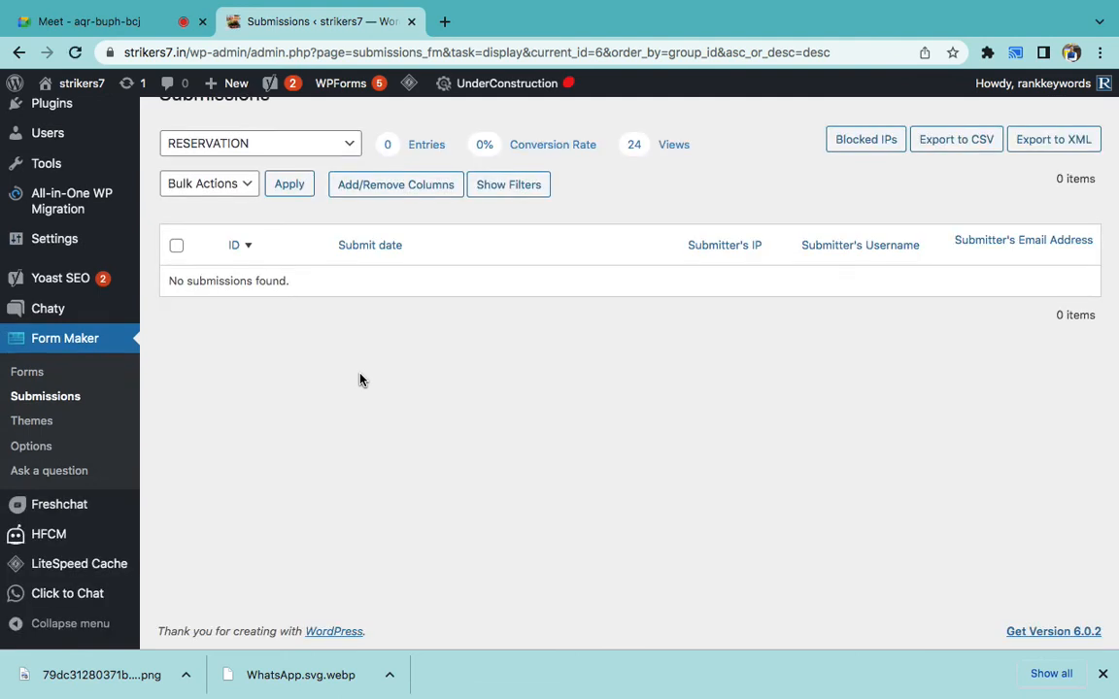
left_click(39, 377)
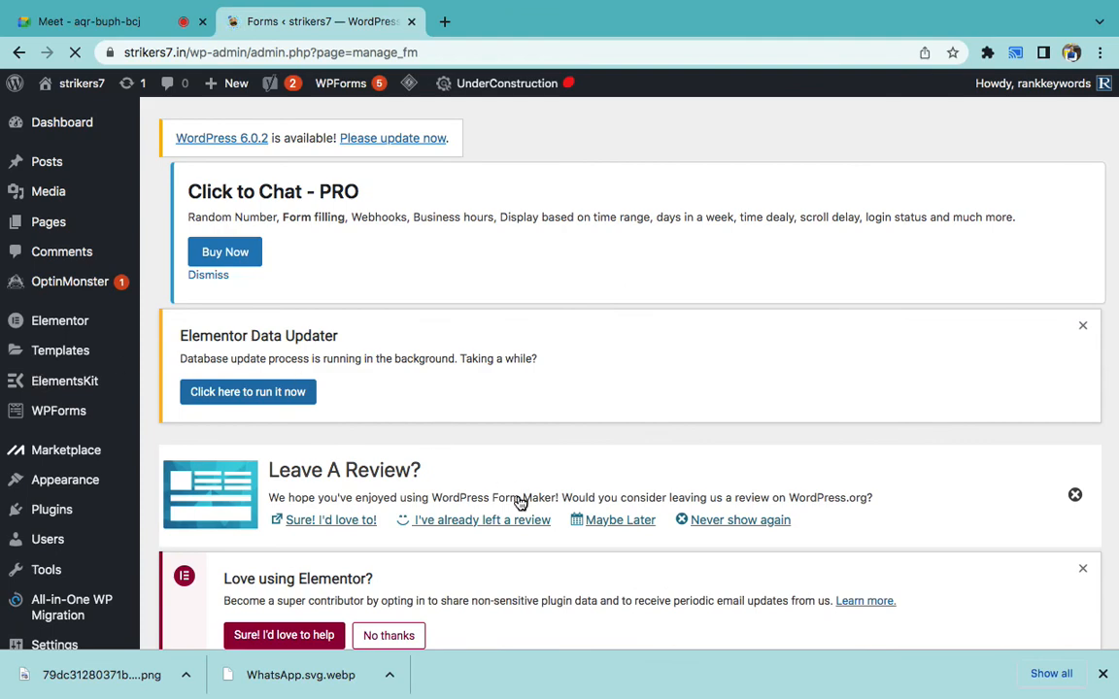
- Open the Contact Us form for editing from the Forms list
scroll(516, 499, "down", 5)
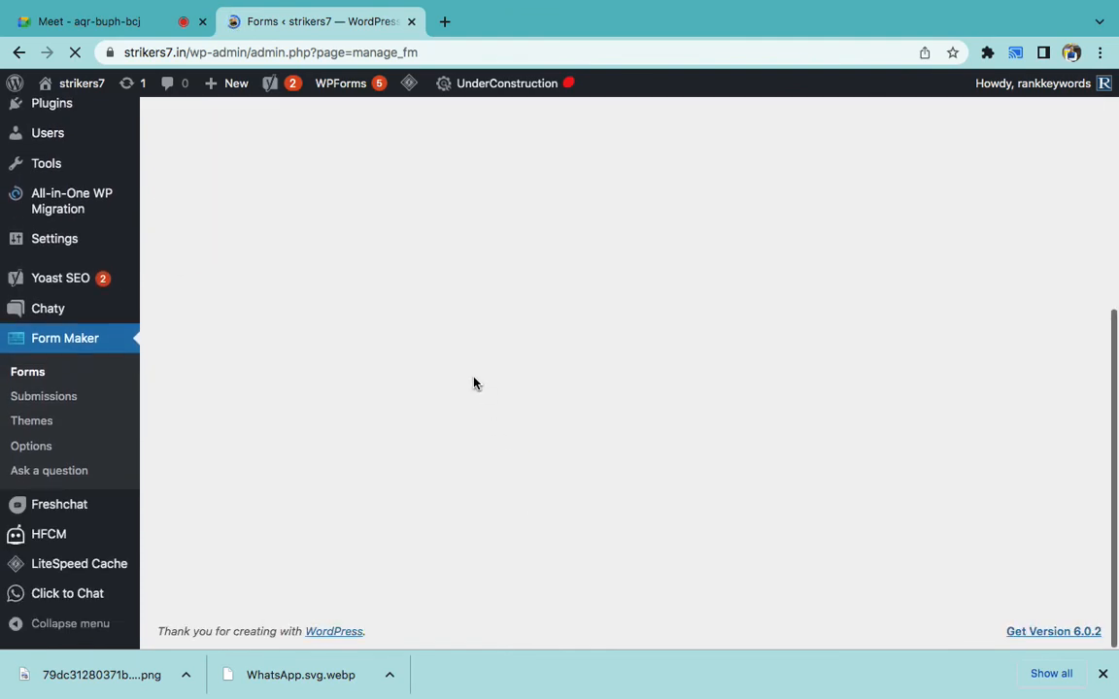
scroll(474, 382, "up", 5)
scroll(476, 384, "down", 3)
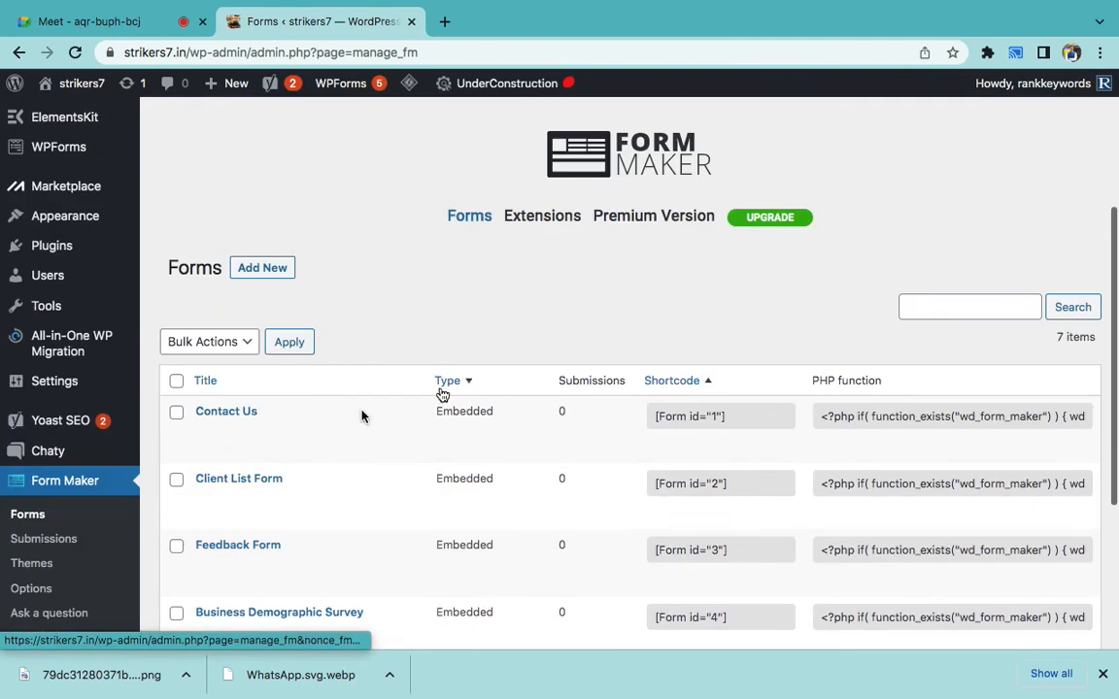
scroll(243, 350, "down", 2)
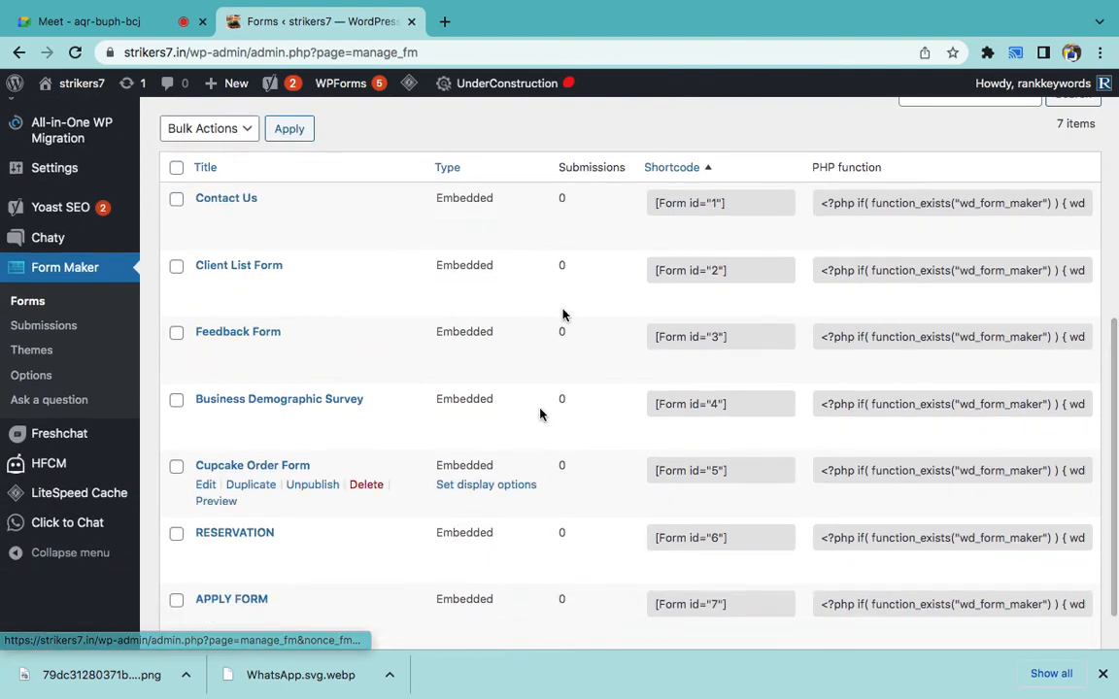
scroll(564, 320, "down", 1)
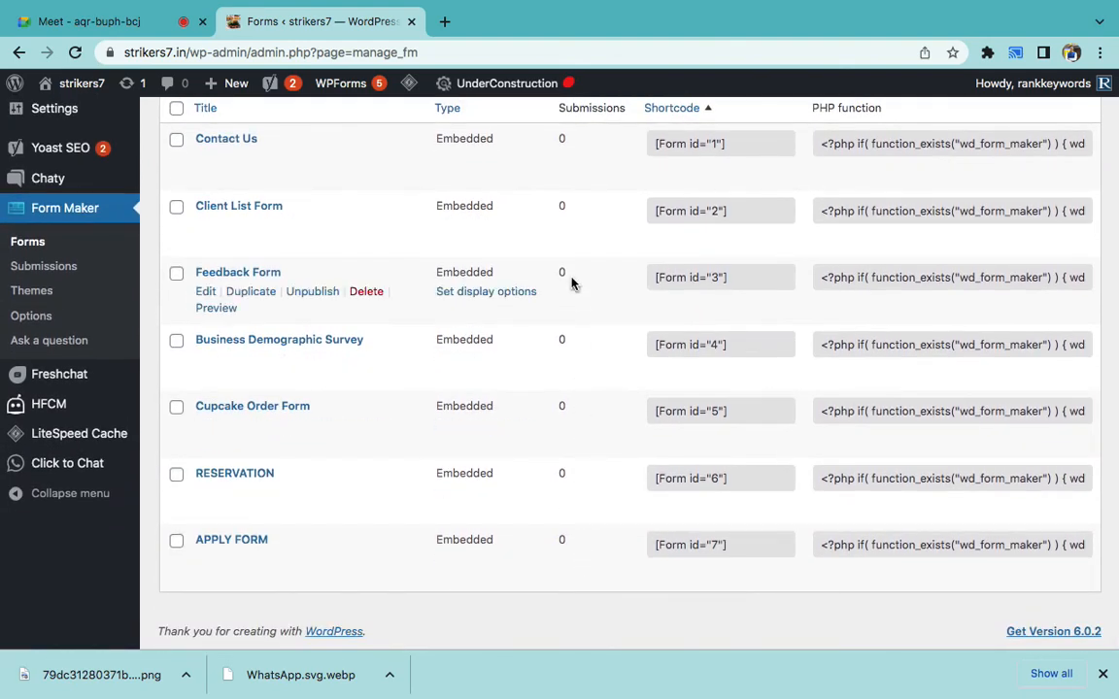
scroll(572, 283, "up", 3)
left_click(206, 295)
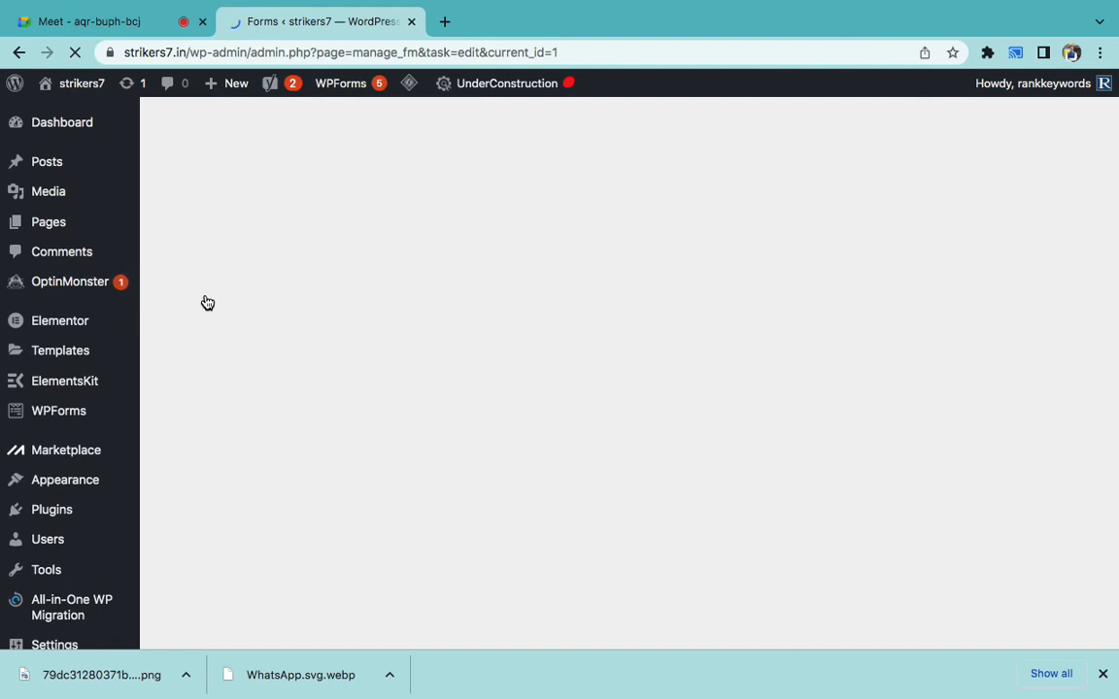
- In Email Options, reduce 'Email to send submissions to' to just {adminemail}
scroll(479, 392, "down", 4)
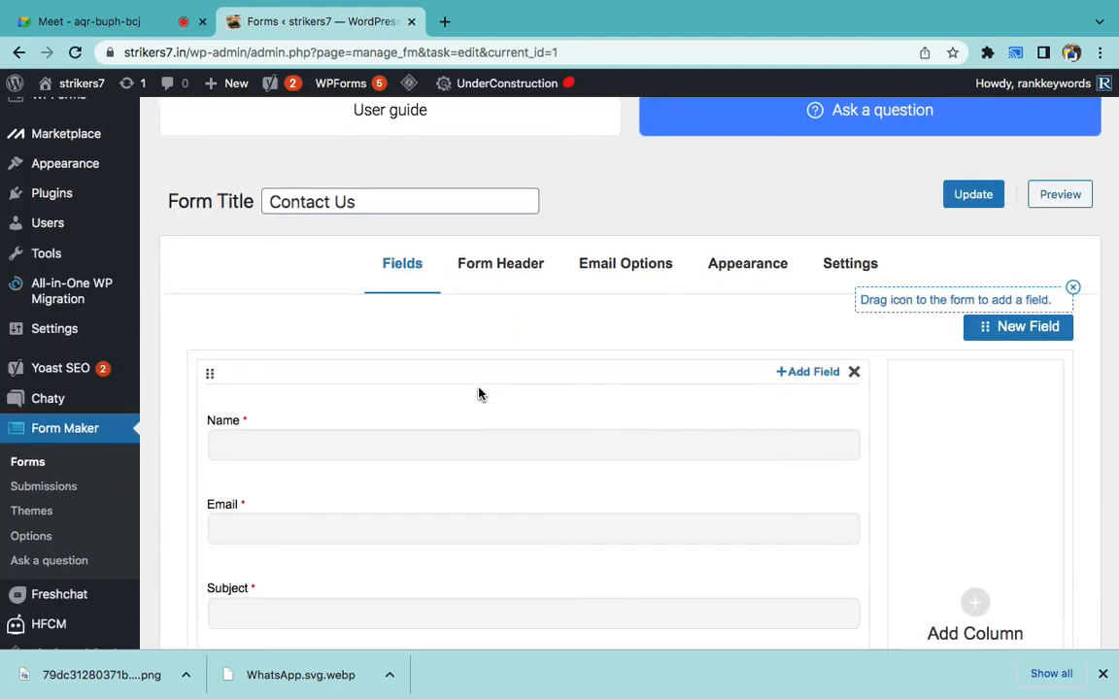
scroll(604, 360, "down", 1)
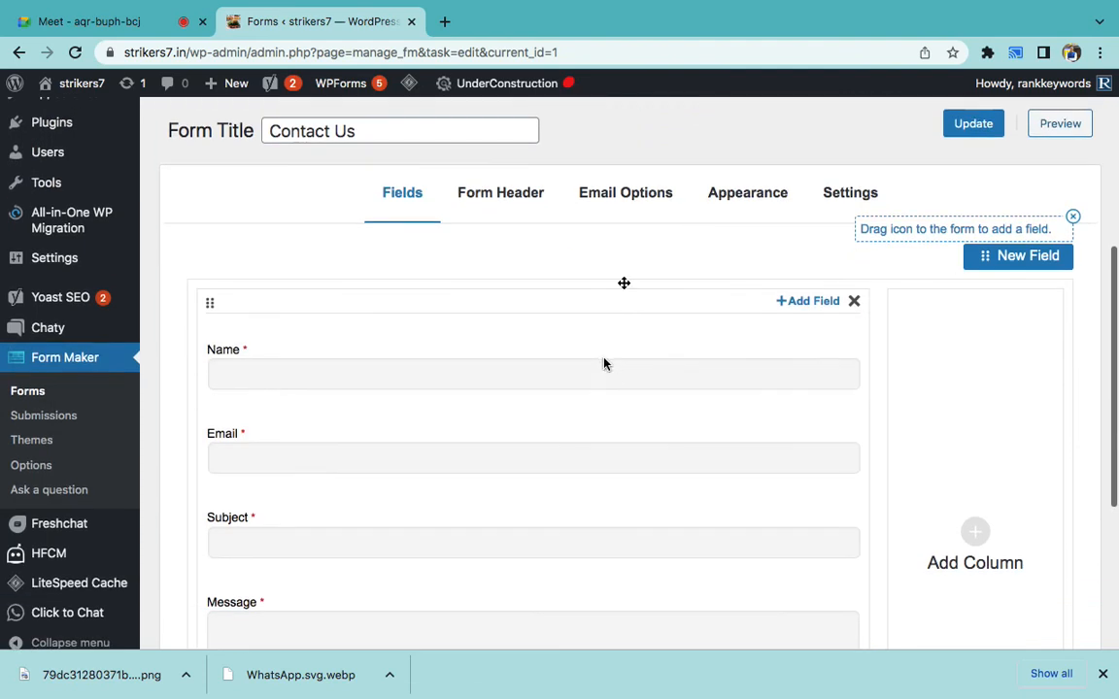
left_click(624, 200)
scroll(621, 232, "down", 3)
left_click(524, 346)
left_click(482, 358)
type(",")
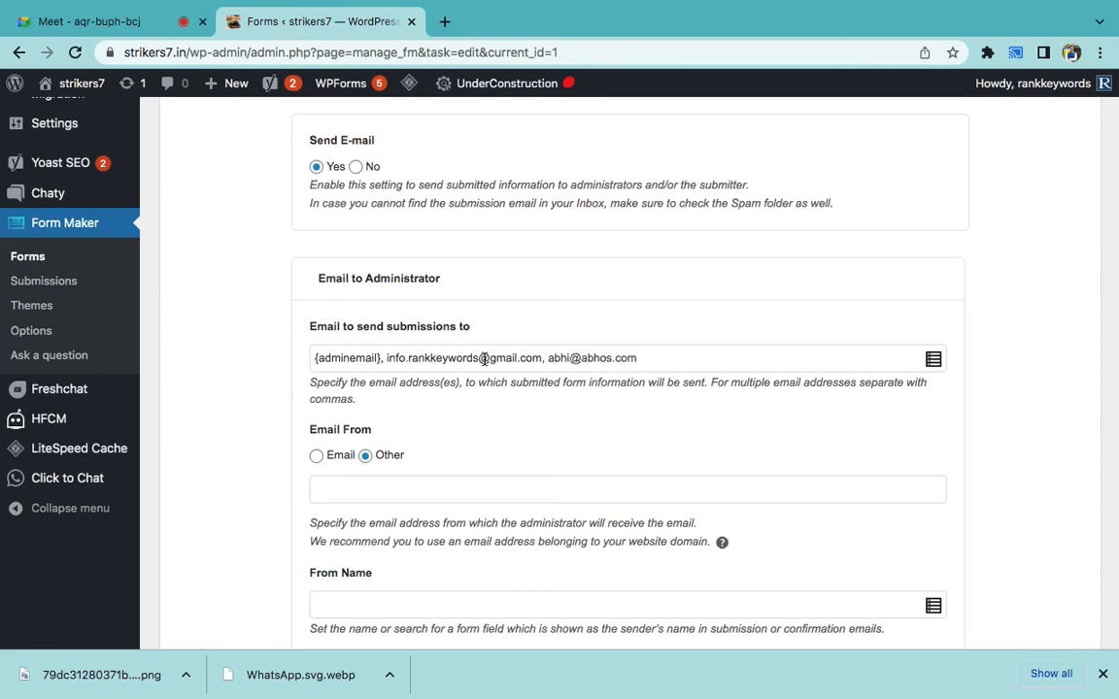
key("super+z")
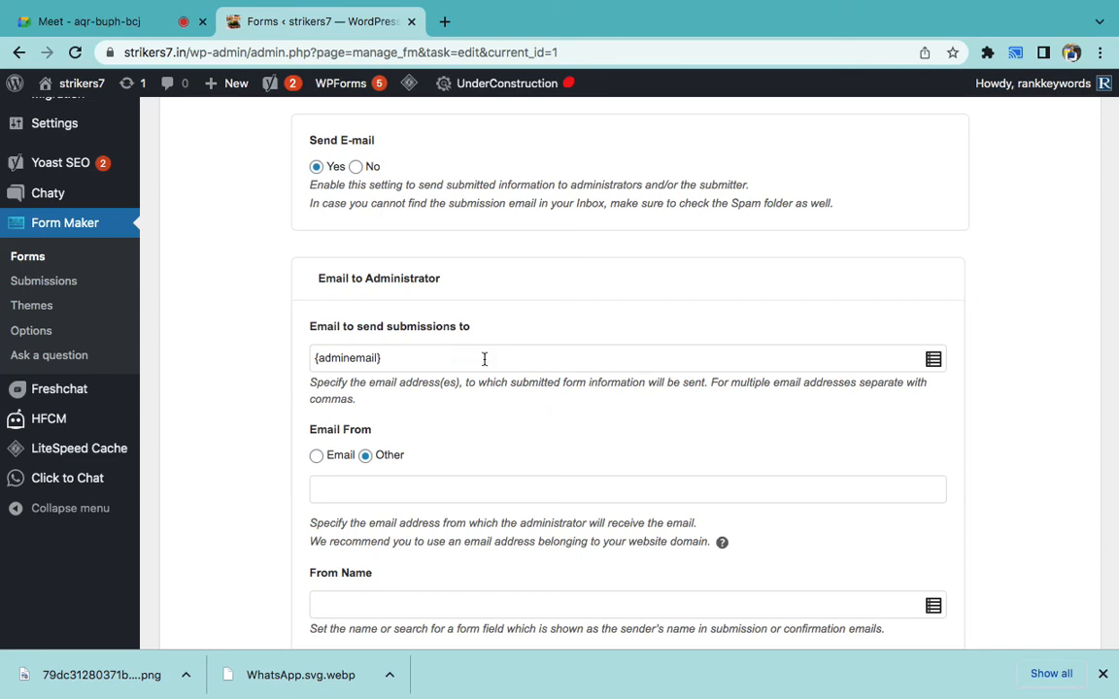
scroll(591, 471, "up", 7)
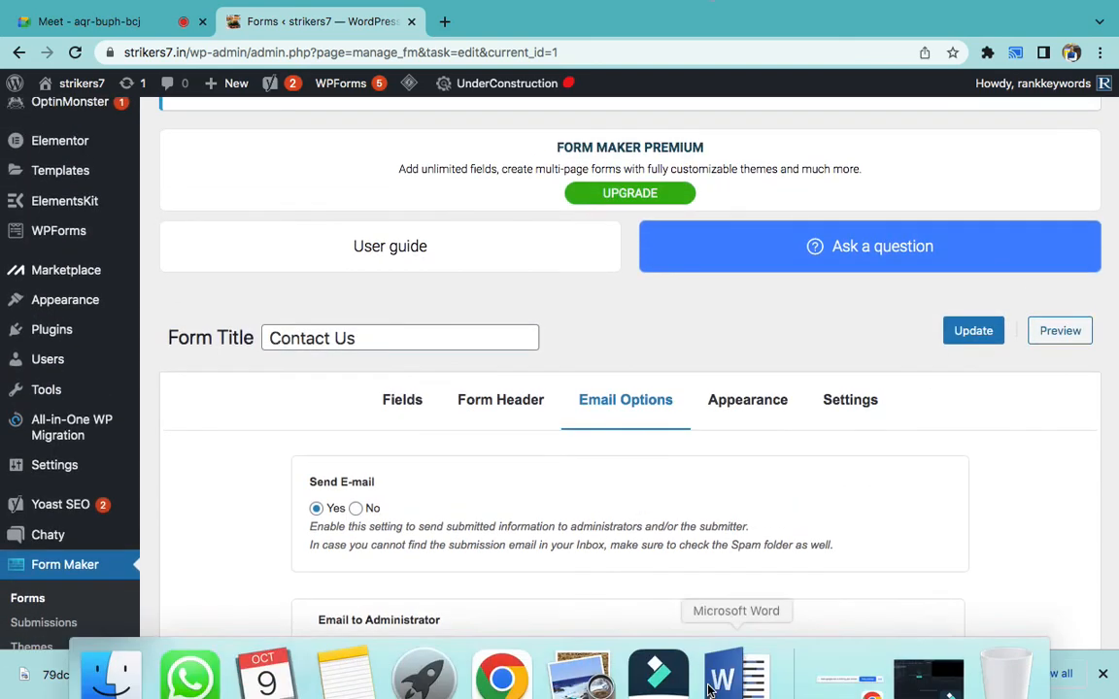
- Append ' - EMail' to item 3 'Submit' in the Word notes, then return to Chrome
left_click(724, 670)
double_click(431, 362)
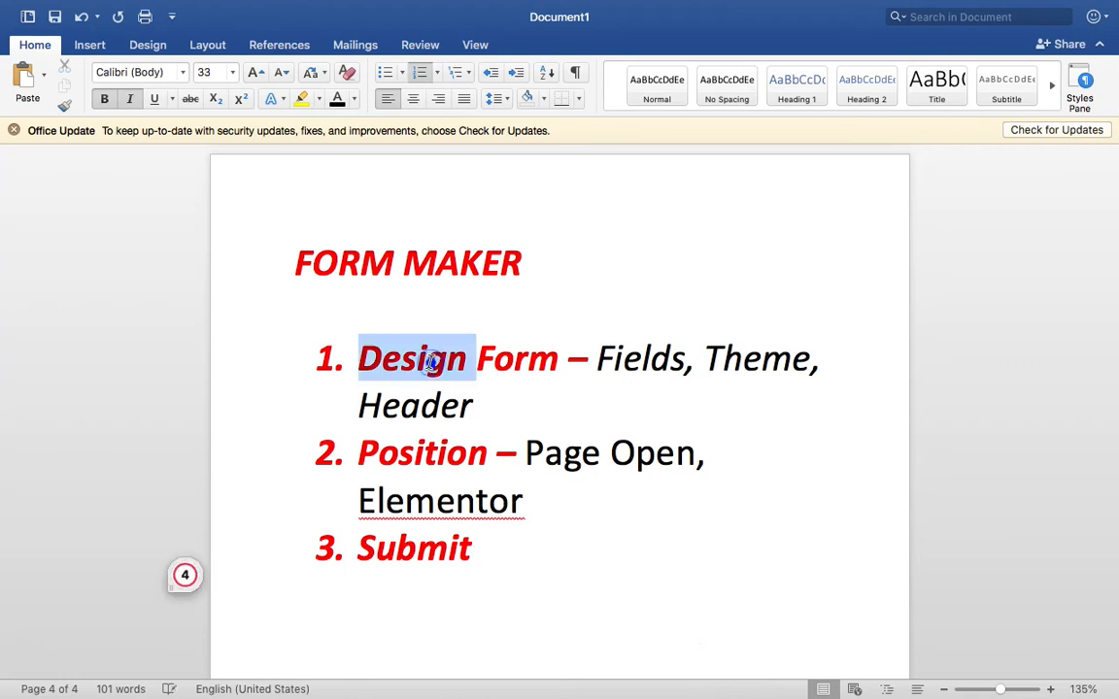
double_click(443, 465)
left_click(505, 553)
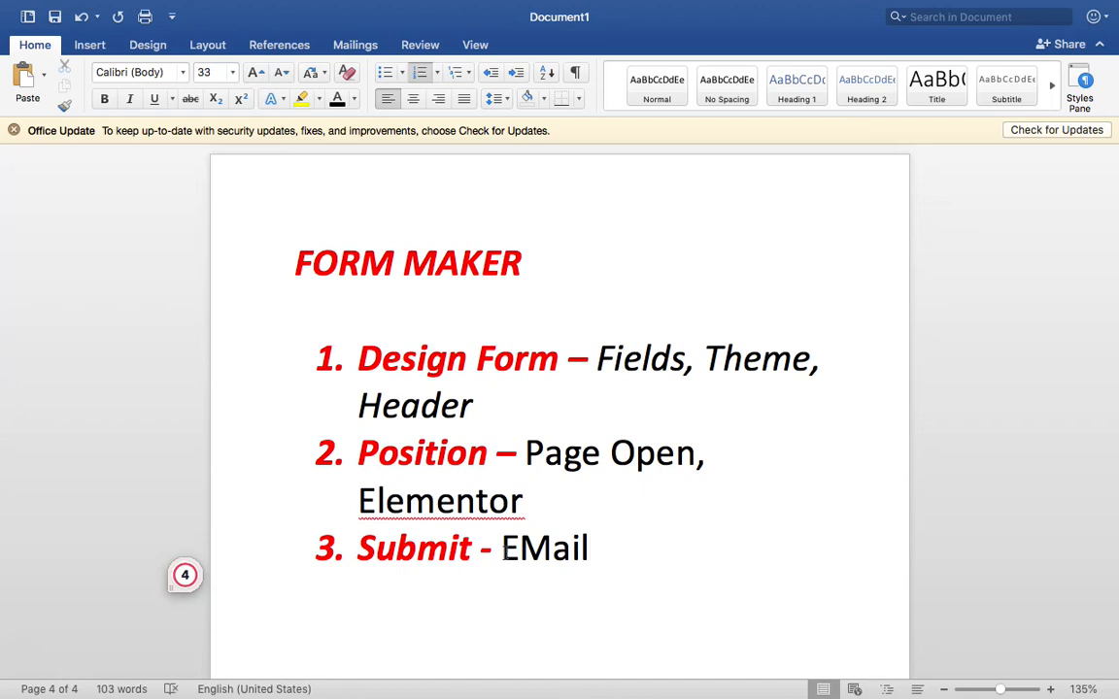
scroll(505, 551, "up", 10)
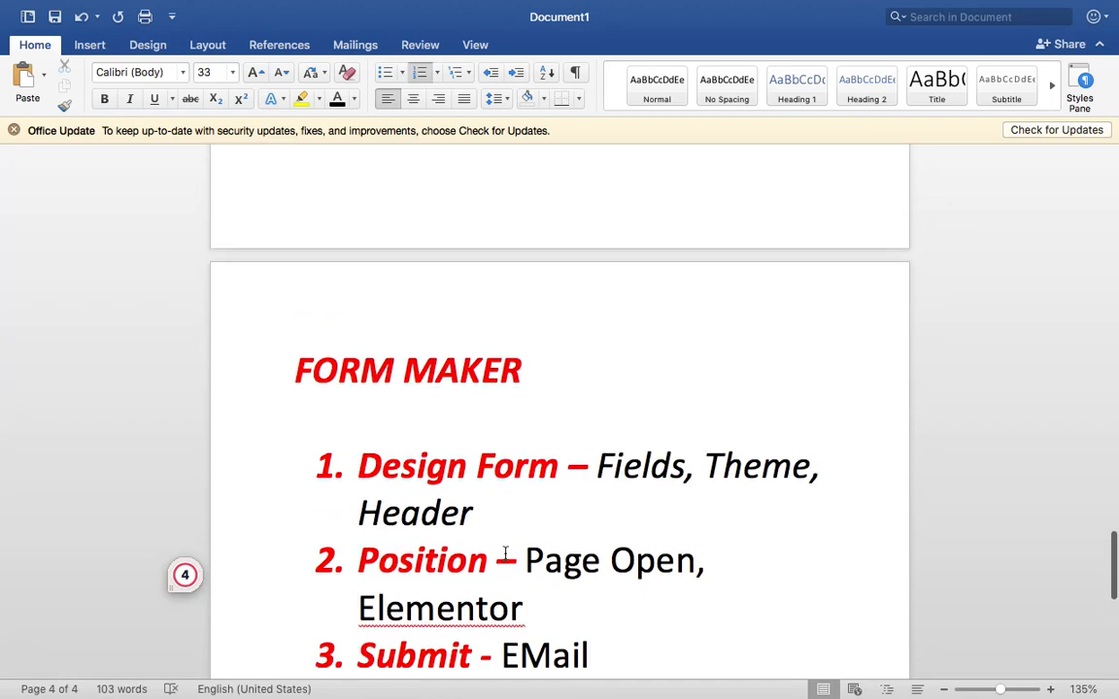
scroll(504, 551, "up", 10)
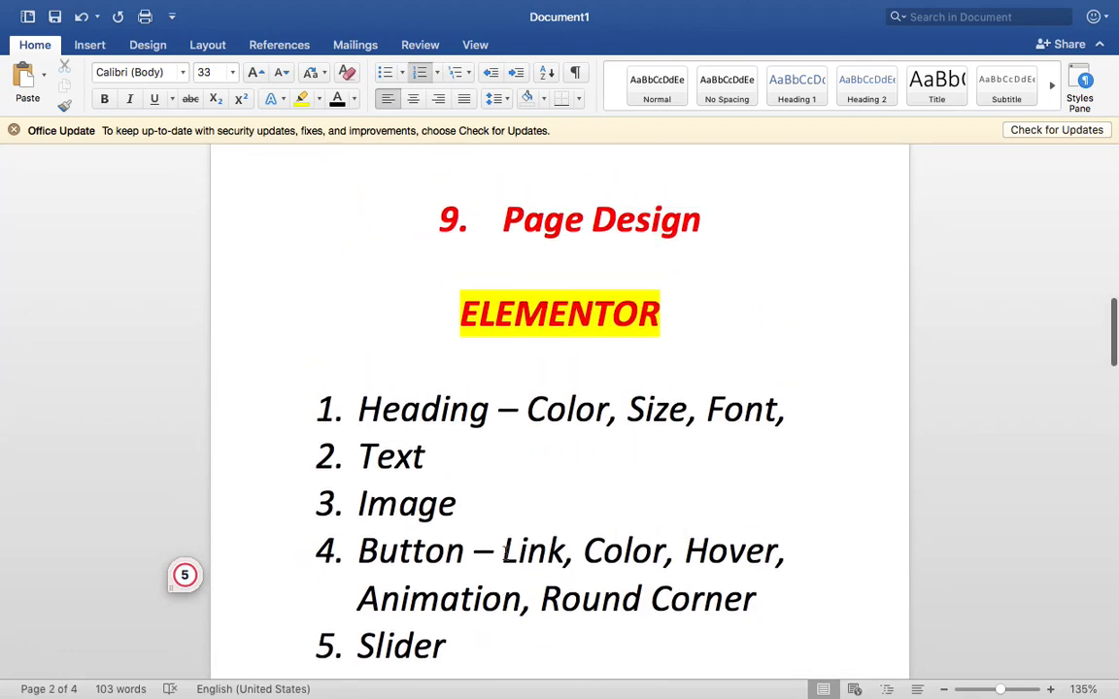
scroll(505, 554, "down", 15)
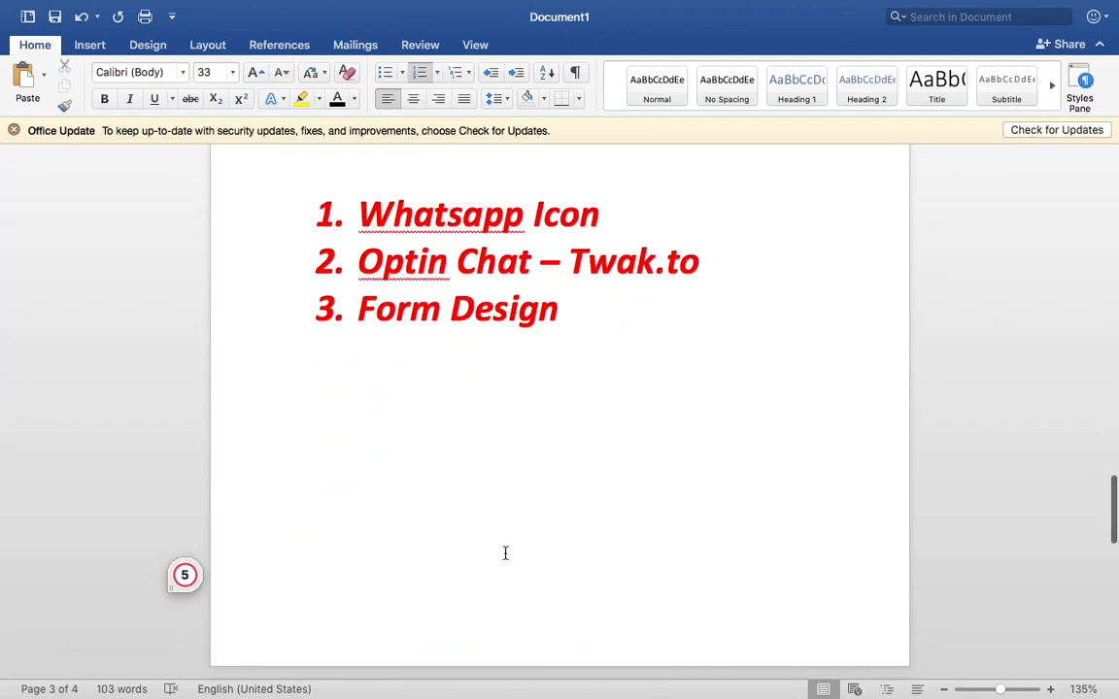
mouse_move(494, 694)
left_click(497, 670)
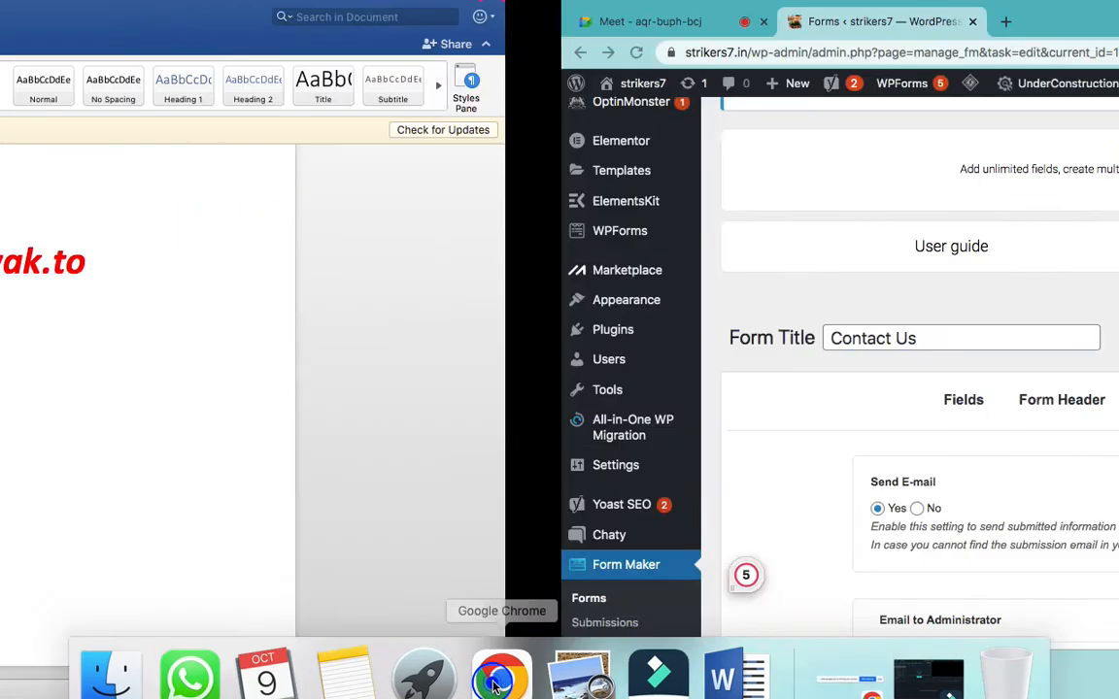
mouse_move(759, 6)
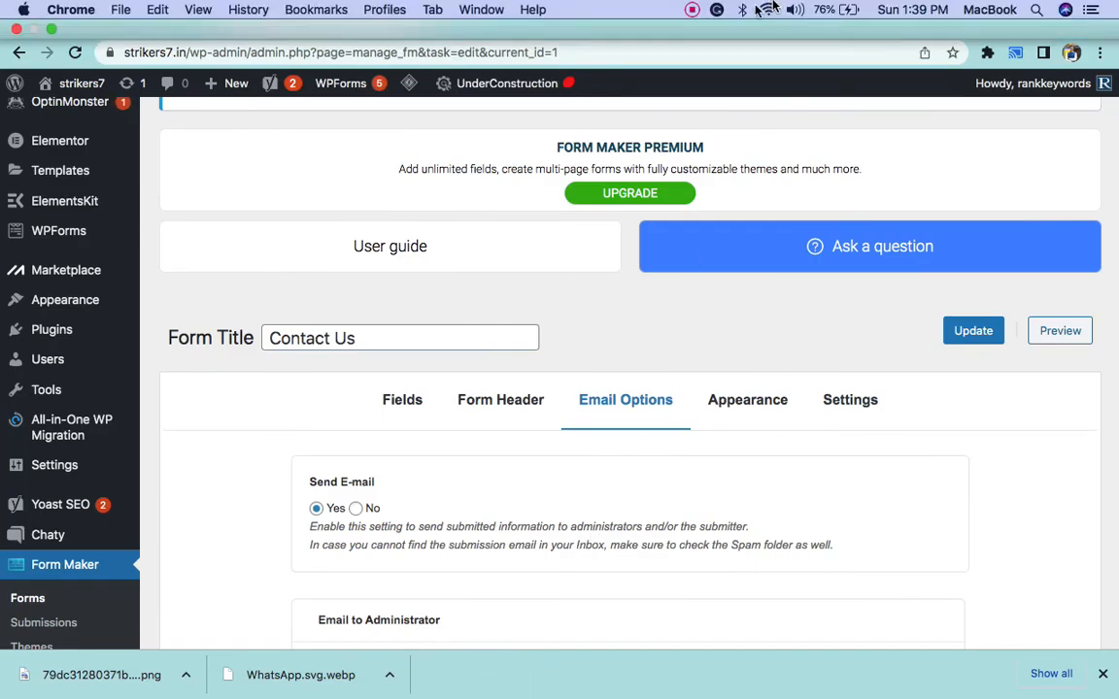